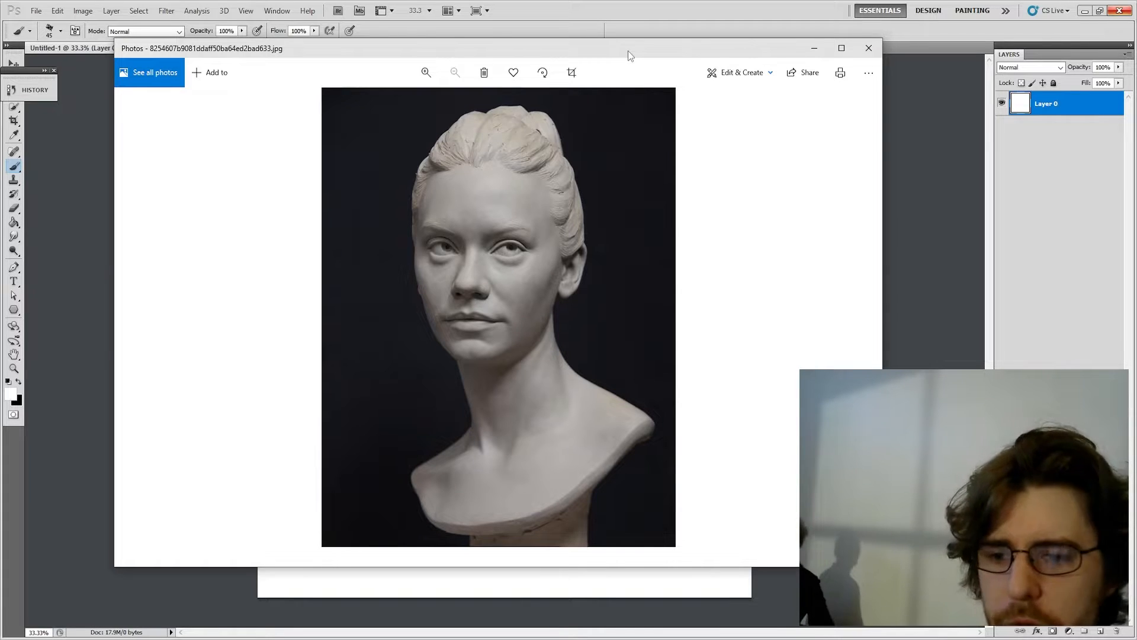
Step: Move the reference photo window off the workspace and close the floating History panel
left_click_drag(628, 51, 1136, 136)
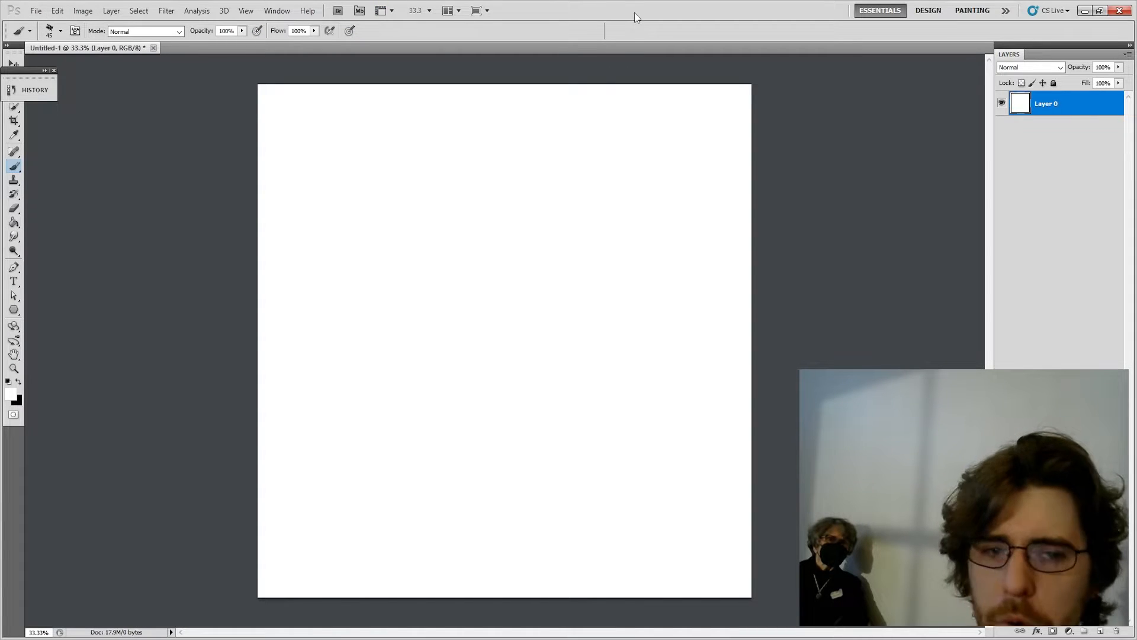
left_click_drag(635, 12, 557, 37)
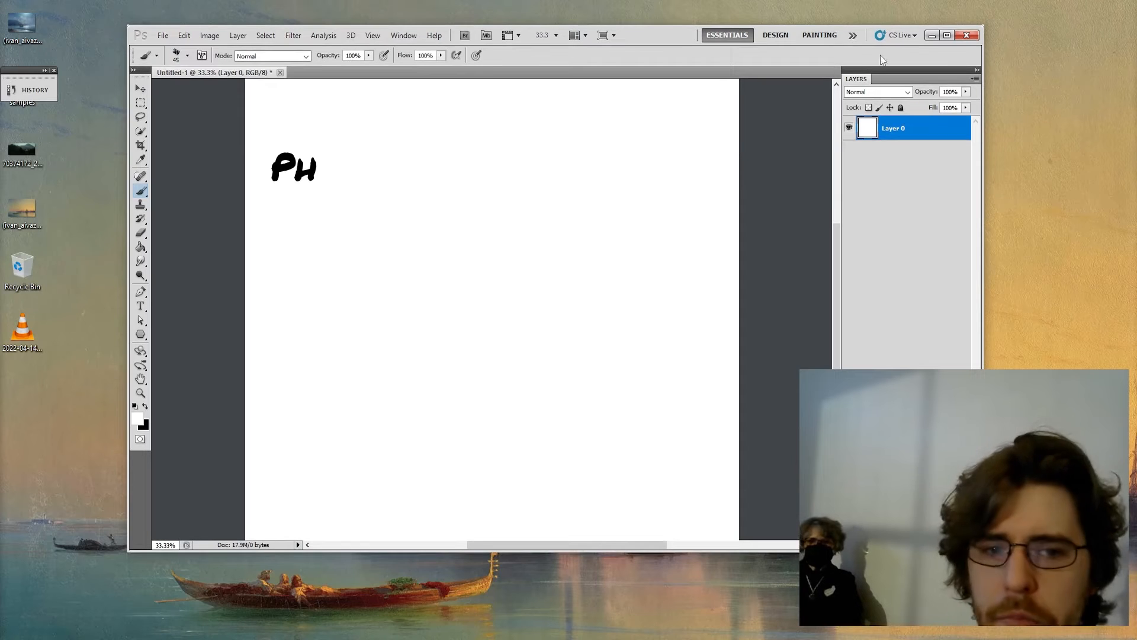
left_click(946, 36)
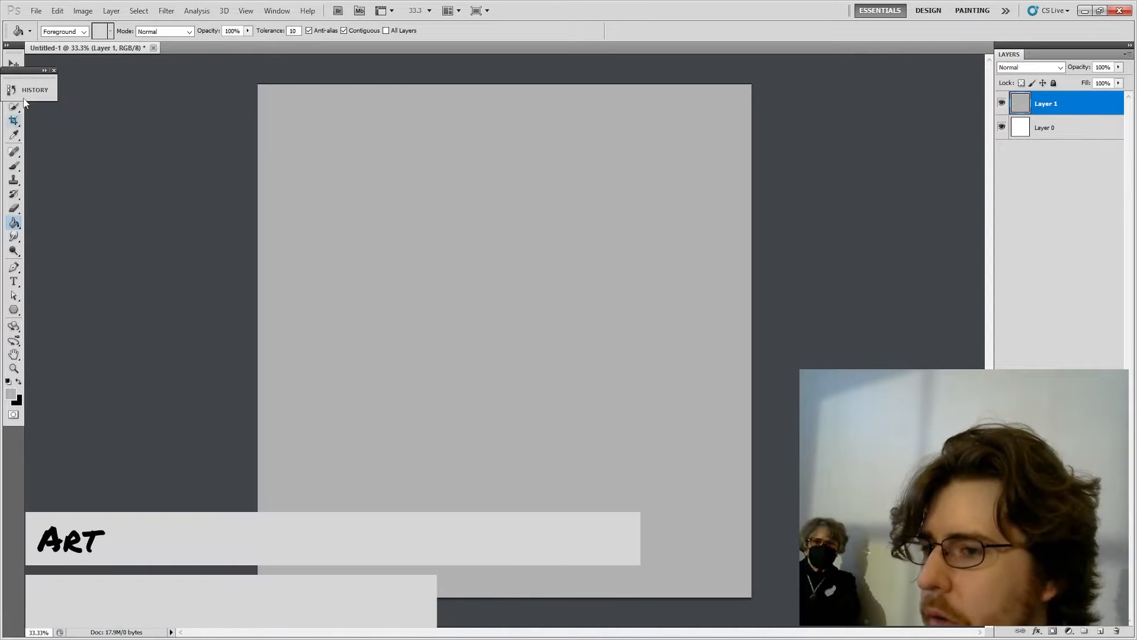
left_click_drag(25, 76, 103, 87)
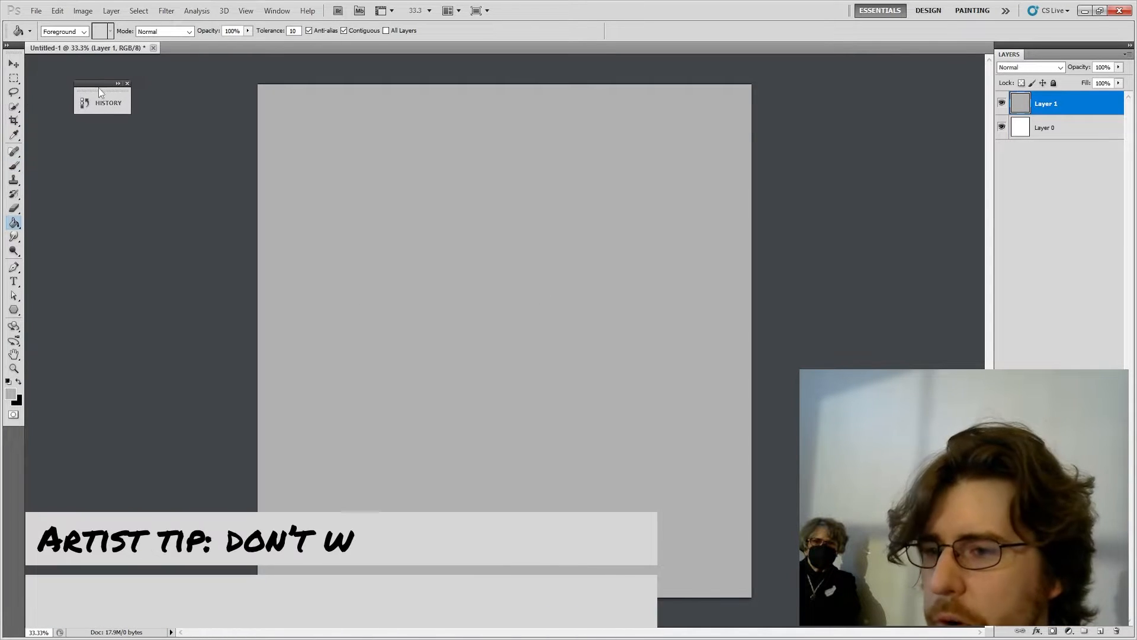
left_click(132, 82)
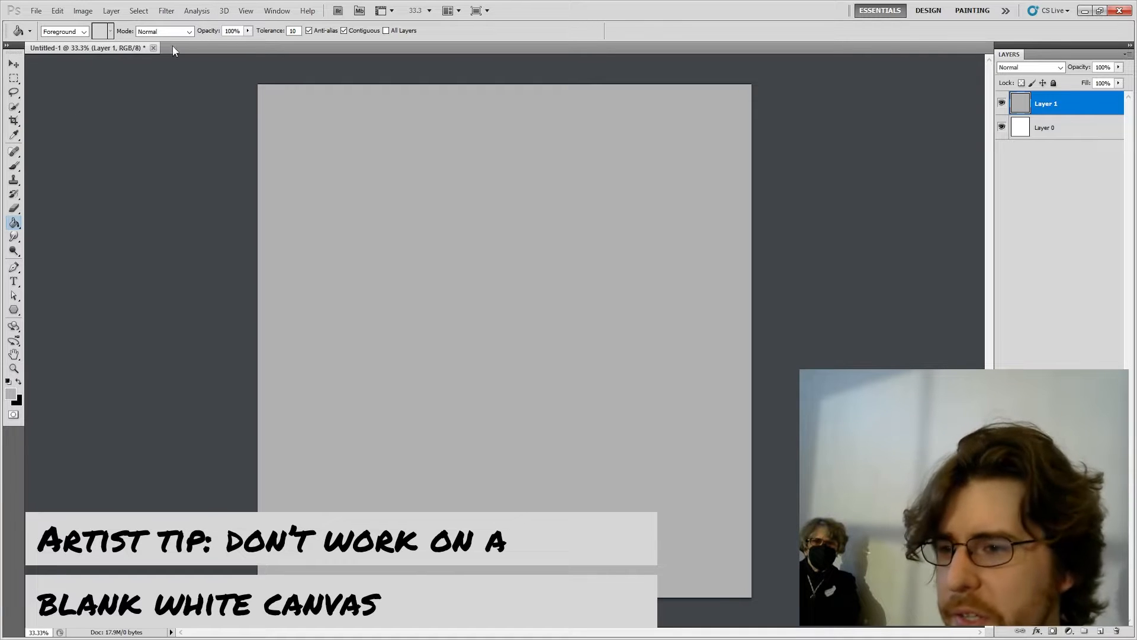
Step: Select a full-width rectangle across the lower part of the canvas on Layer 1 and fill it with dark gray #6c6c6c
left_click(16, 81)
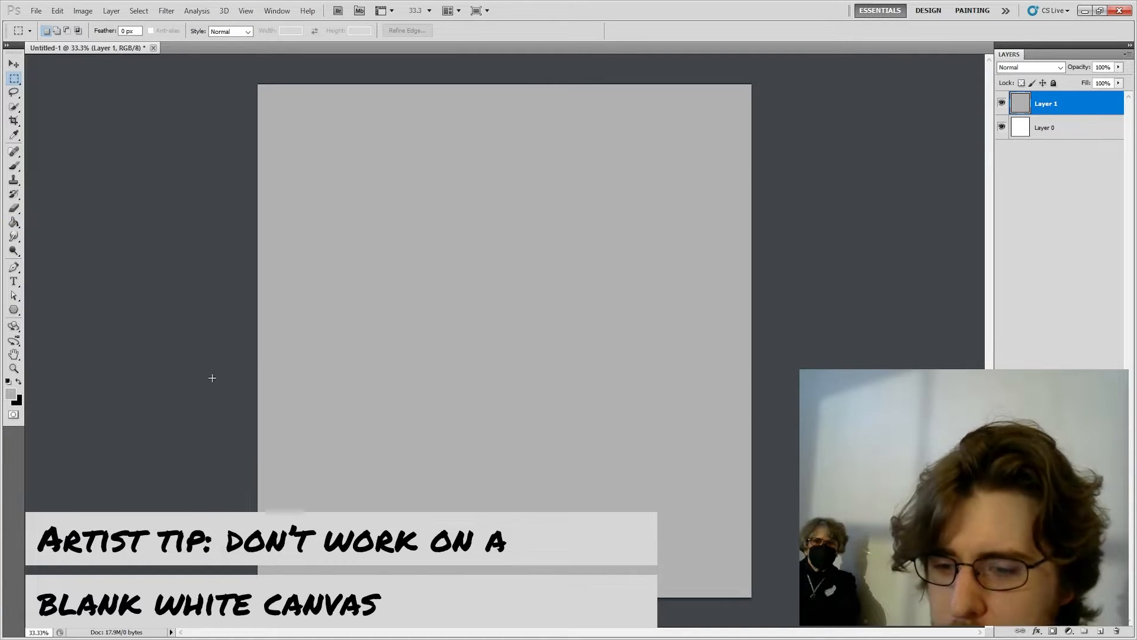
left_click_drag(211, 377, 764, 604)
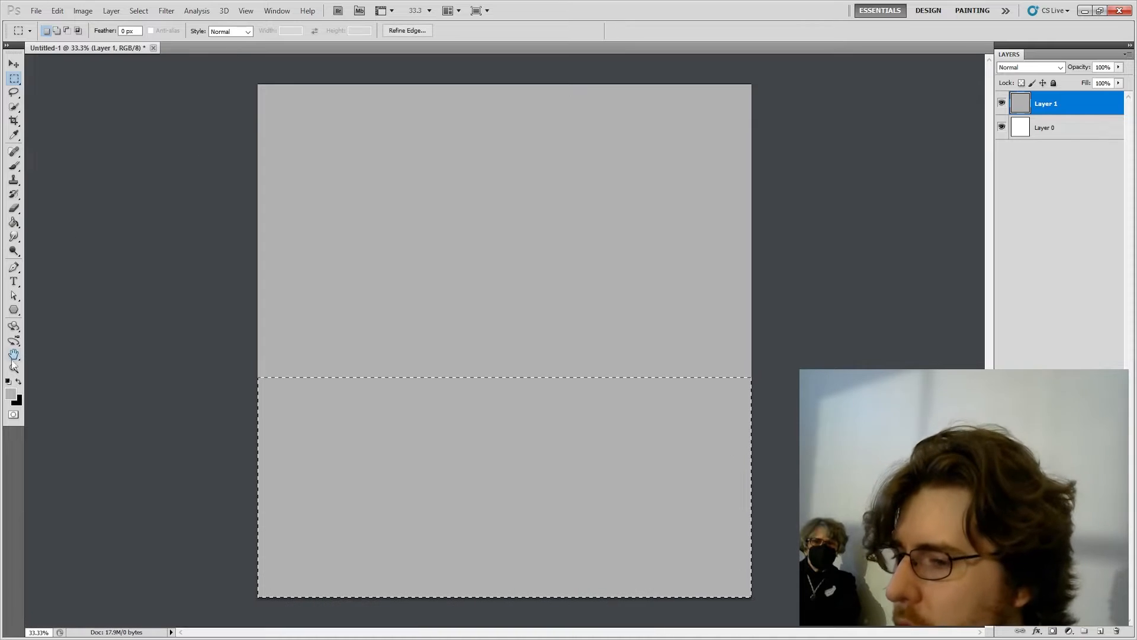
left_click(10, 394)
left_click(426, 256)
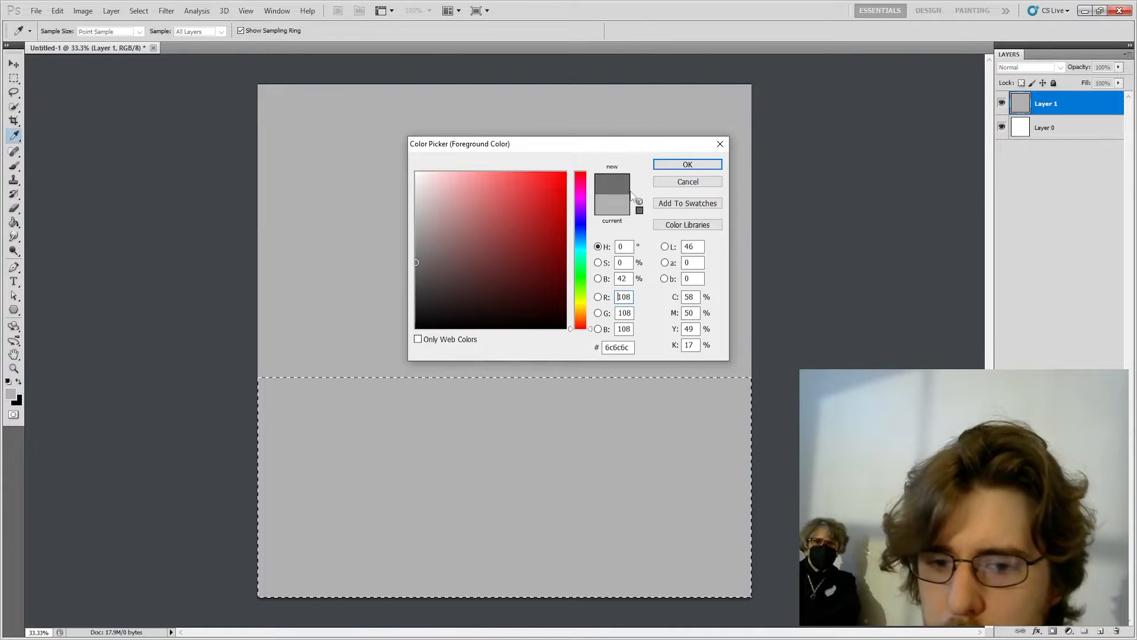
left_click(686, 166)
key("g")
left_click(468, 439)
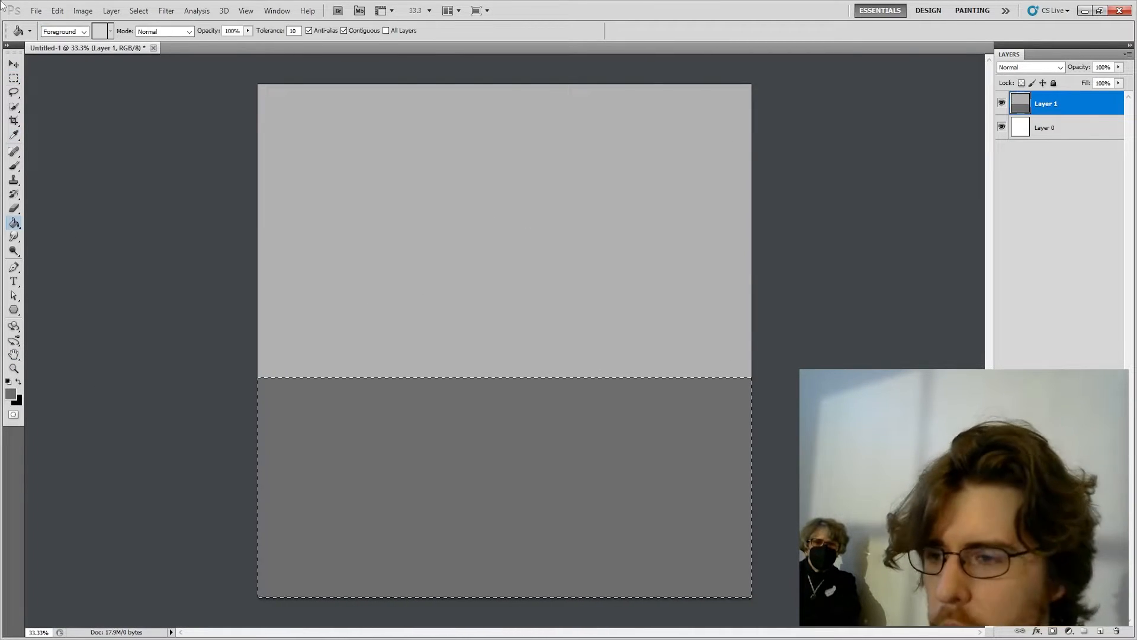
Step: Select a large circle overlapping the horizon with the Elliptical Marquee tool and fill it with gray #b5b5b5 on a new layer
left_click(16, 81)
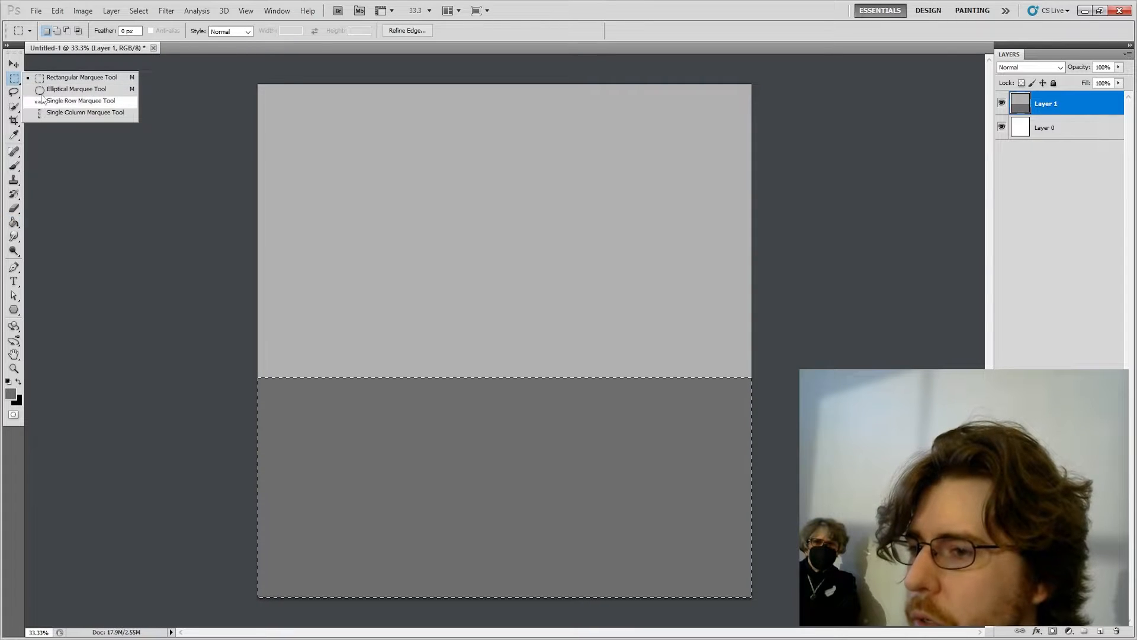
left_click(76, 89)
left_click_drag(406, 190, 646, 440)
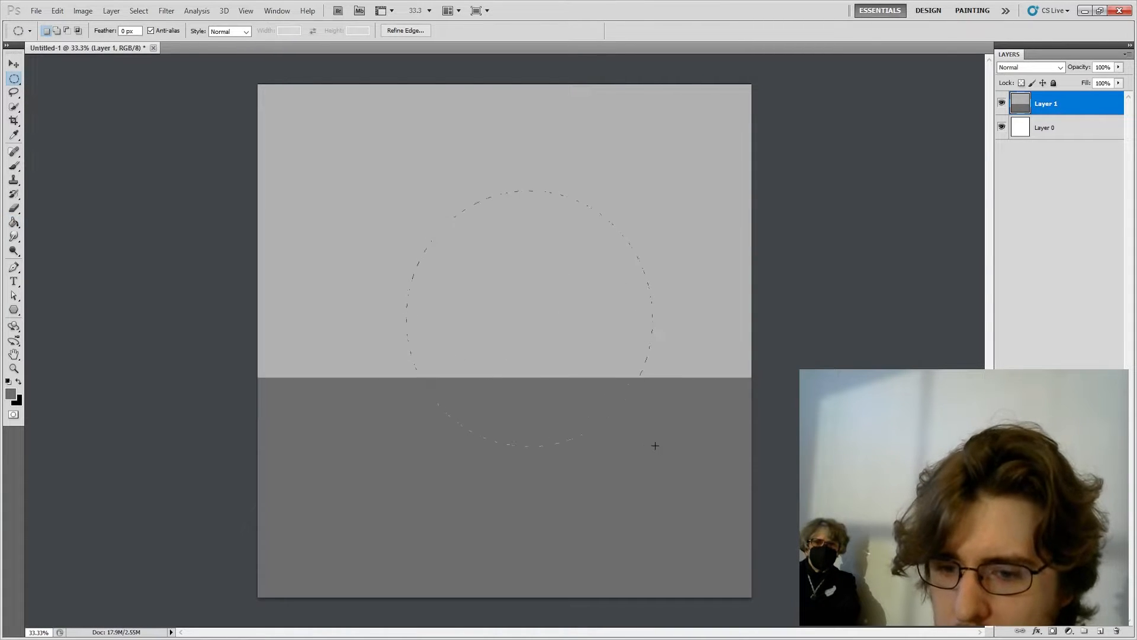
left_click(10, 394)
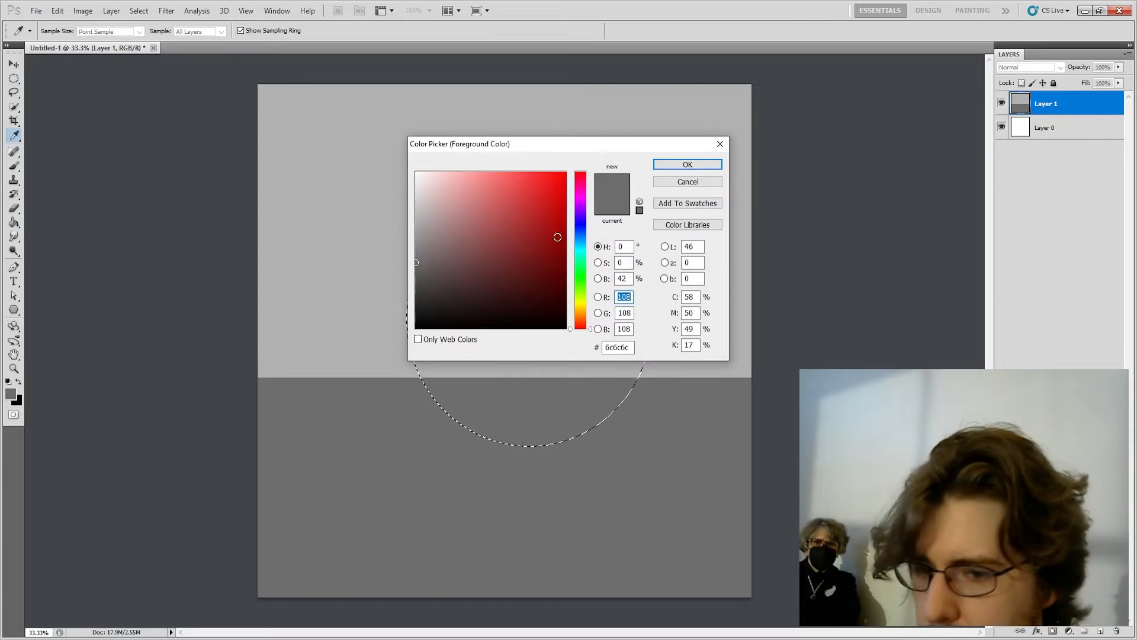
left_click(419, 211)
left_click(687, 164)
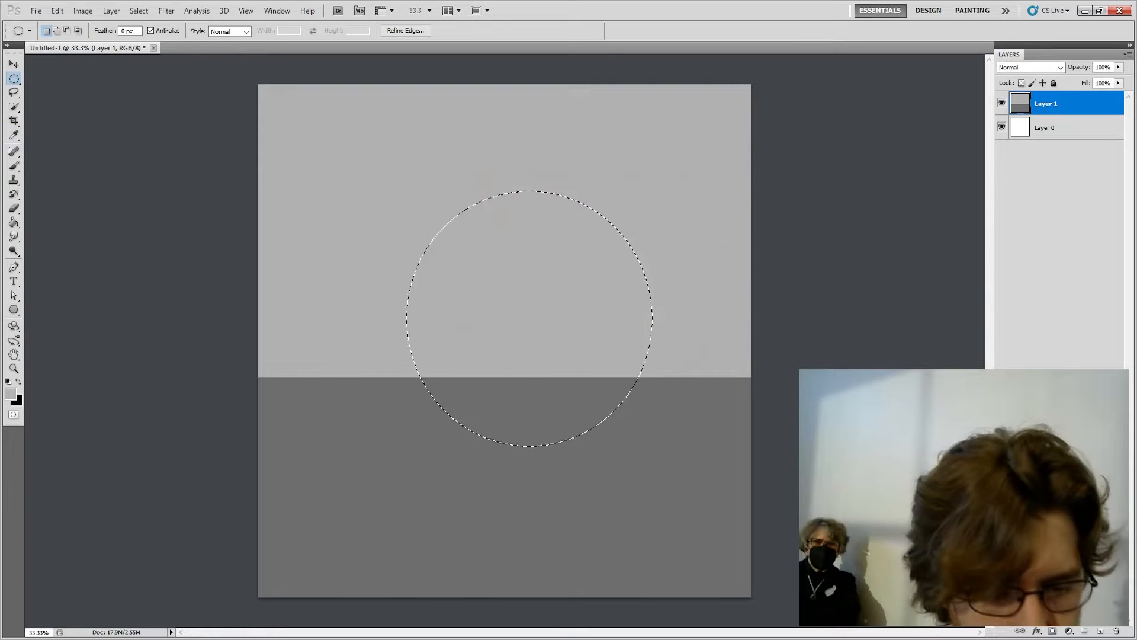
left_click(1101, 631)
key("g")
left_click(544, 332)
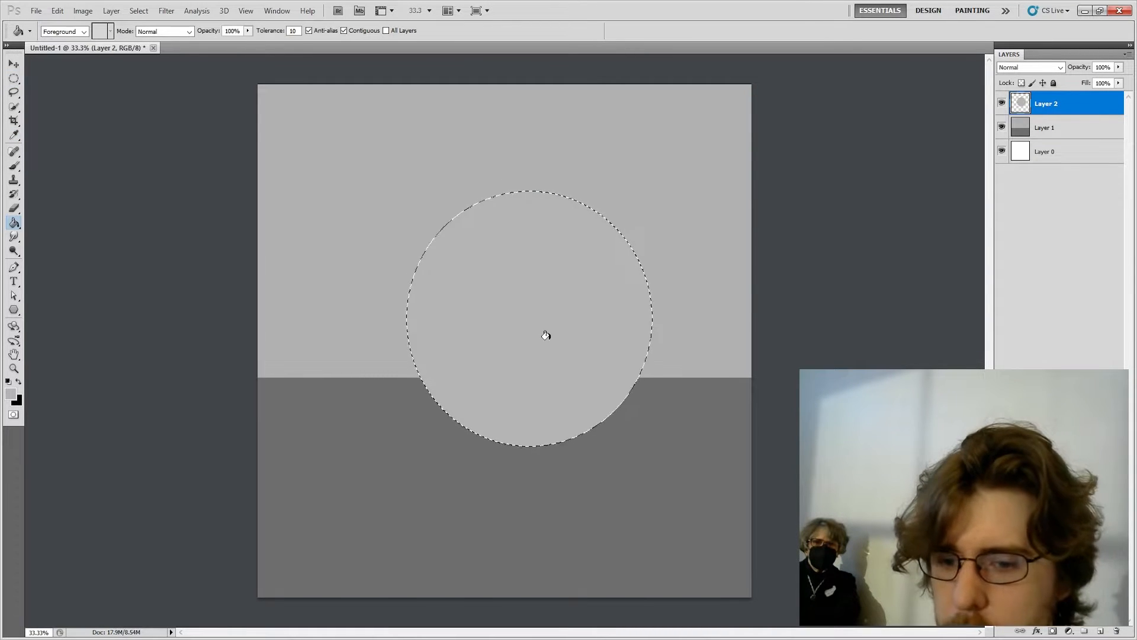
Step: Refill the circle with a lighter, near-white gray and deselect it
left_click(10, 394)
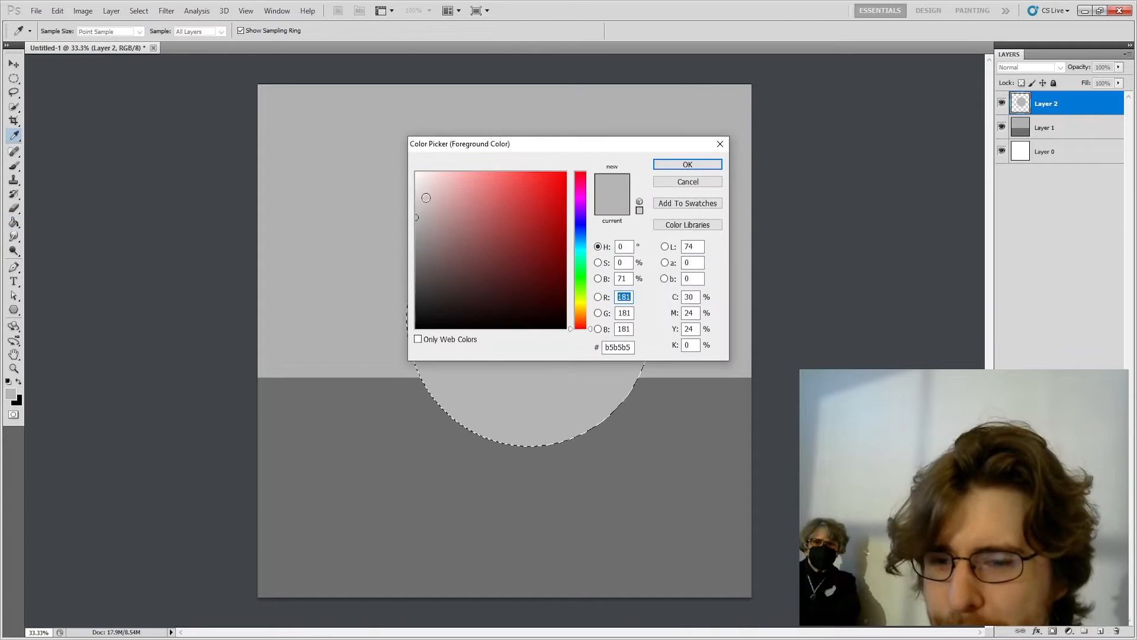
left_click(426, 198)
left_click(687, 164)
left_click(510, 269)
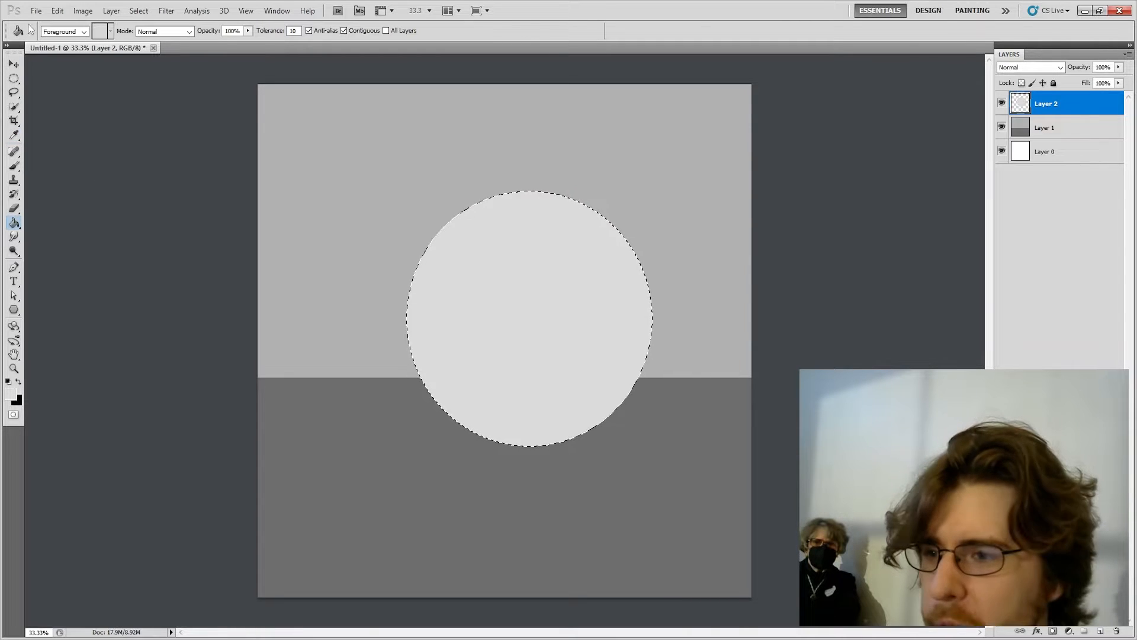
key("v")
key("l")
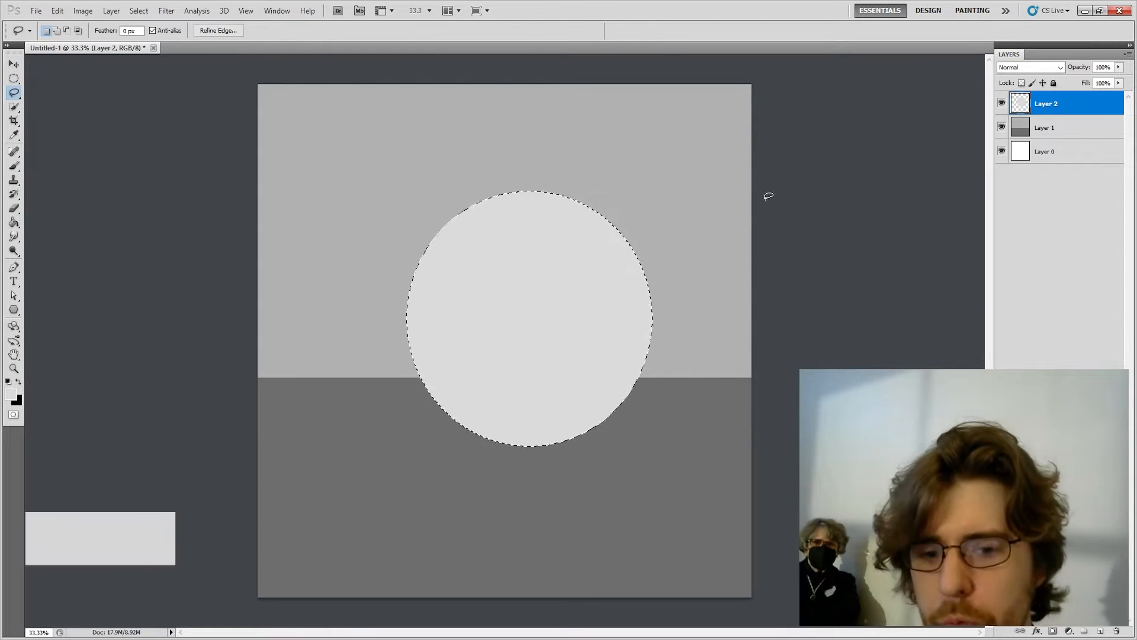
key("ctrl+d")
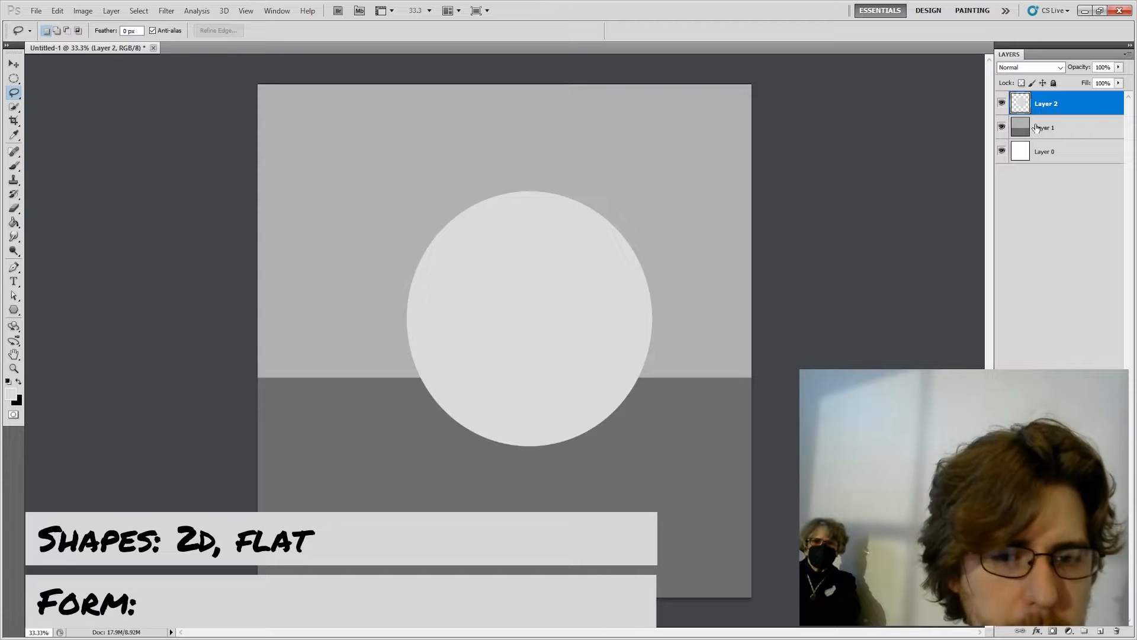
Step: Add a new layer clipped to the circle's layer and another unclipped layer above it
left_click(1100, 630)
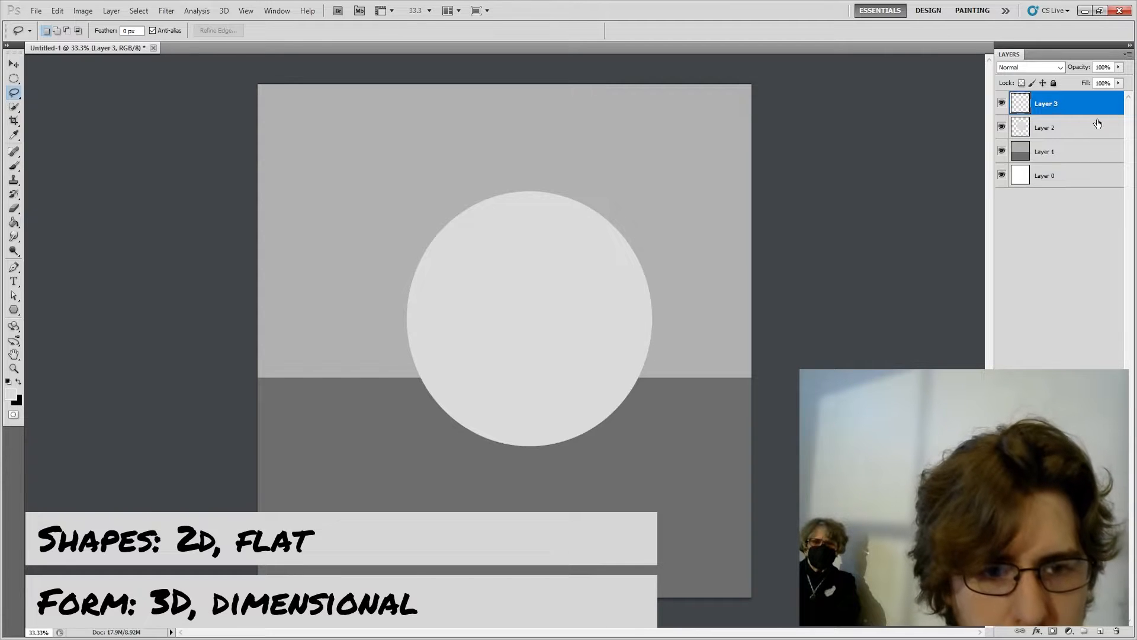
right_click(1097, 111)
left_click(1044, 255)
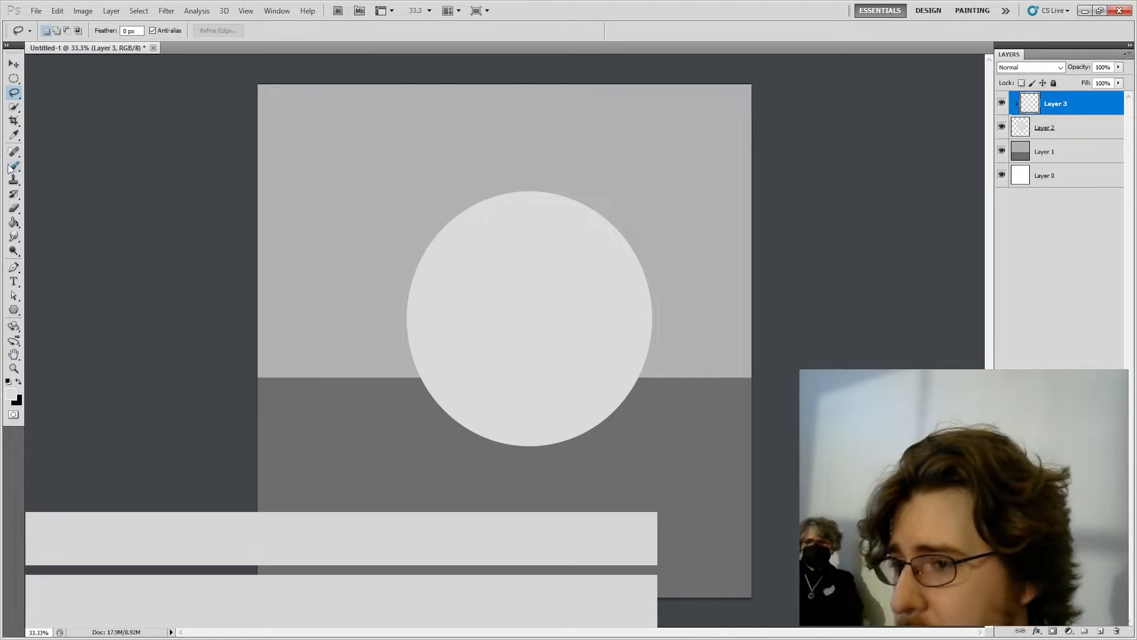
left_click(1098, 631)
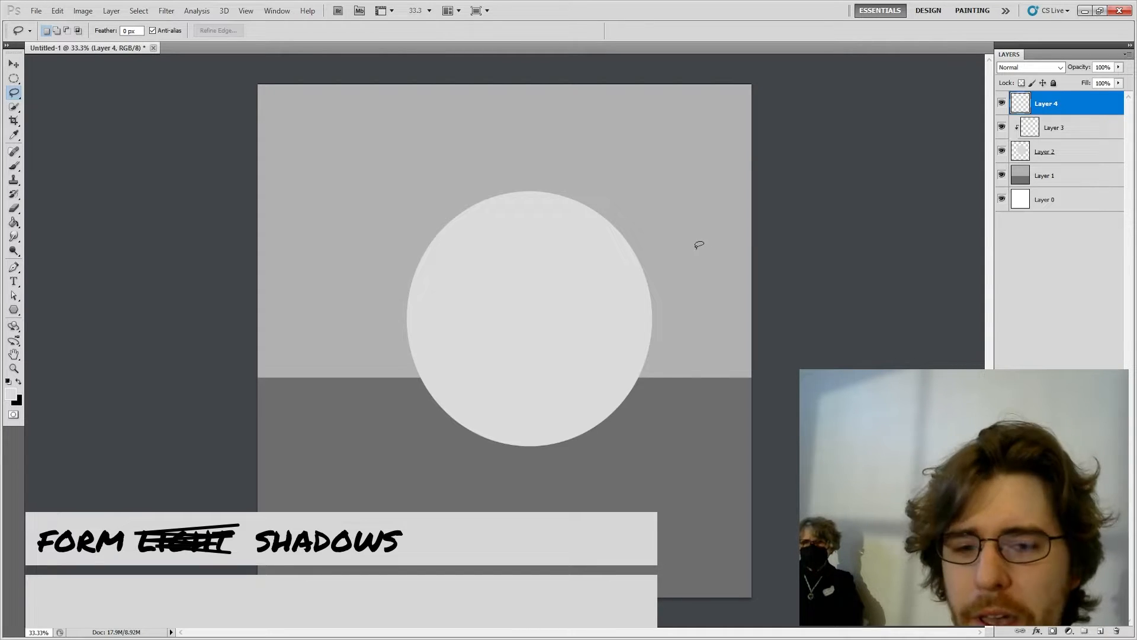
Step: Paint a soft black form shadow over the circle's lower-right side on clipped Layer 3, using a large brush at 33% opacity
key("alt+bracketleft")
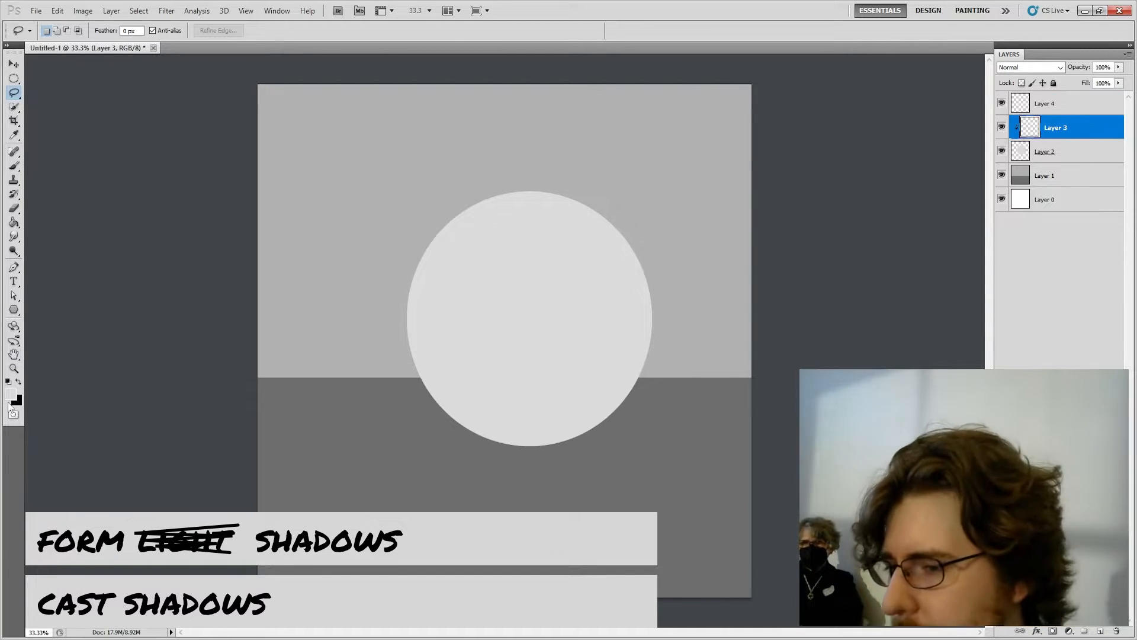
key("b")
key("x")
mouse_move(678, 247)
left_mouse_down()
mouse_move(659, 316)
mouse_move(564, 398)
mouse_move(493, 426)
mouse_move(414, 417)
left_mouse_up()
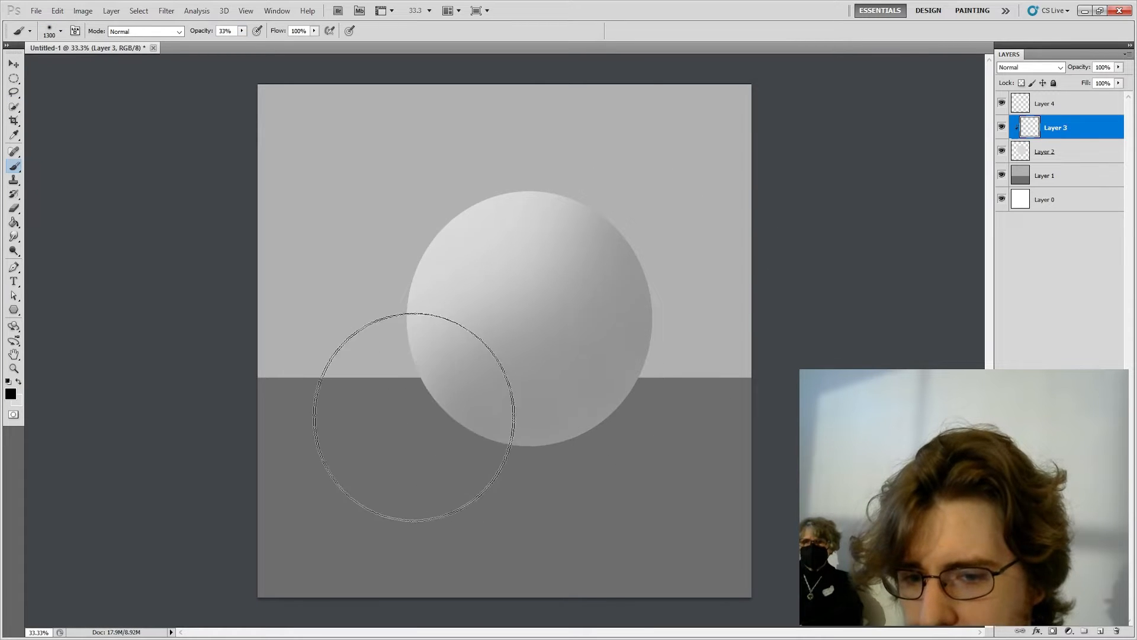
key("bracketleft")
key("bracketleft")
mouse_move(698, 348)
left_mouse_down()
mouse_move(547, 433)
mouse_move(498, 435)
left_mouse_up()
mouse_move(726, 244)
left_mouse_down()
mouse_move(688, 363)
mouse_move(645, 410)
mouse_move(544, 456)
mouse_move(443, 474)
left_mouse_up()
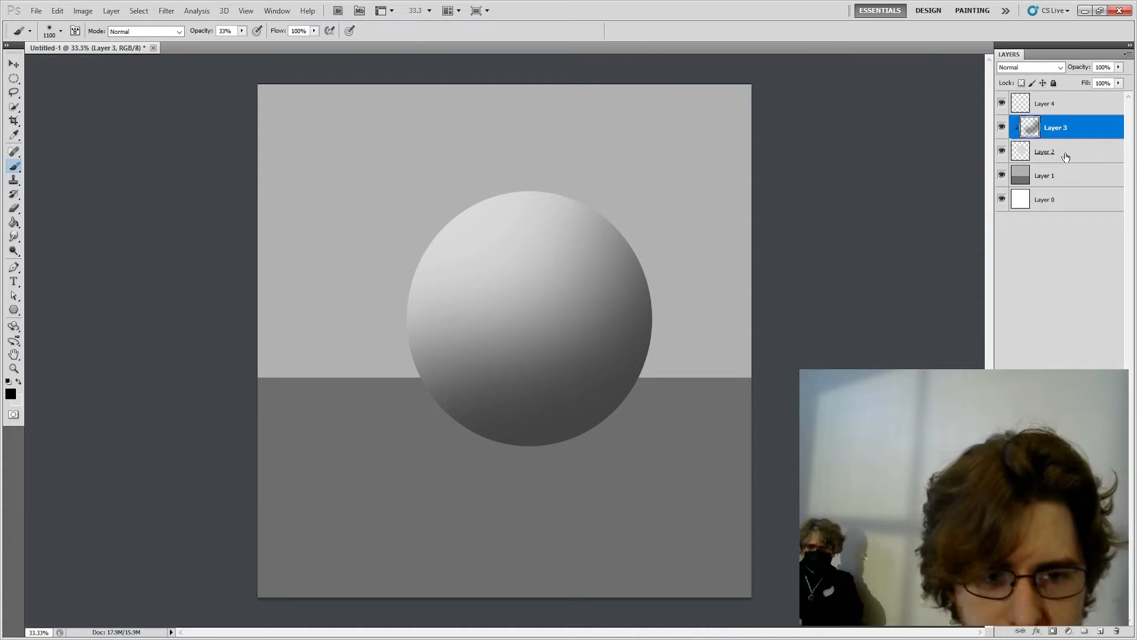
Step: Transform Layers 2 and 3 together to shift the shaded sphere left, to a horizontal position of 836.33 px
left_click(1065, 157, "shift")
key("ctrl+t")
left_click_drag(592, 287, 511, 284)
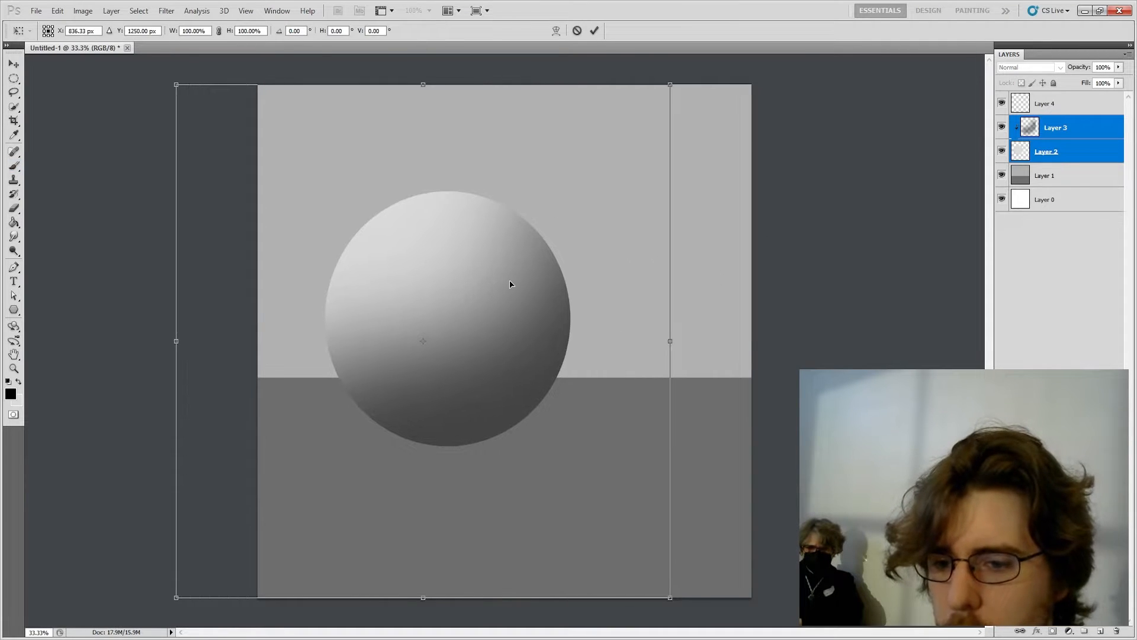
left_click(595, 31)
Step: Add a new layer directly above Layer 1 and select a flat ellipse on the ground, extending right from the sphere's base
left_click(1057, 176)
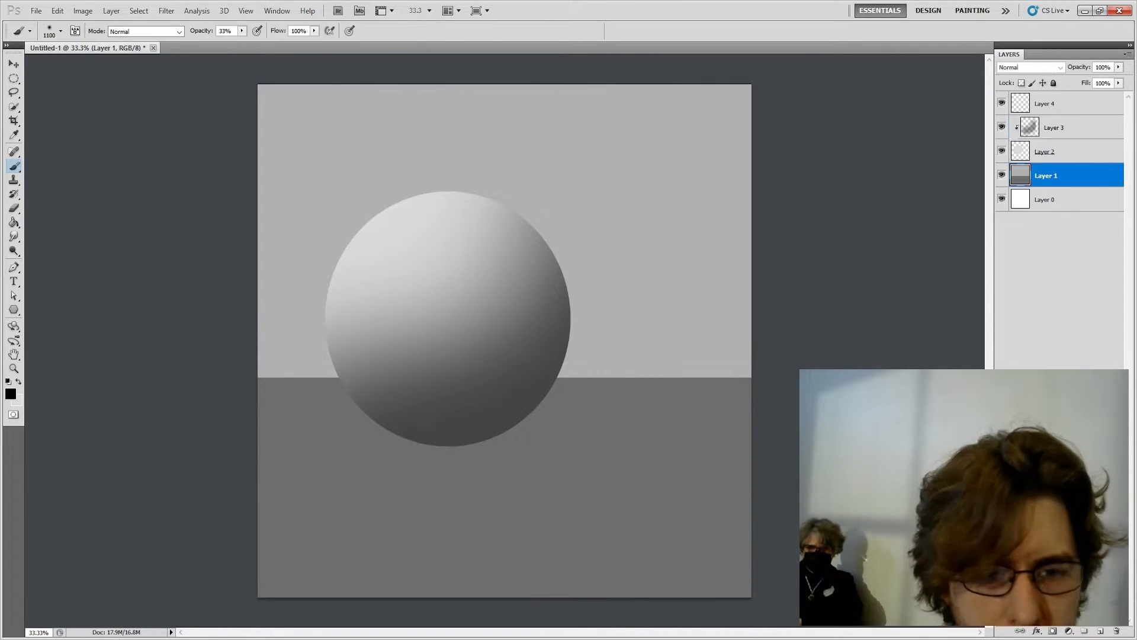
left_click(1100, 632)
left_click(13, 78)
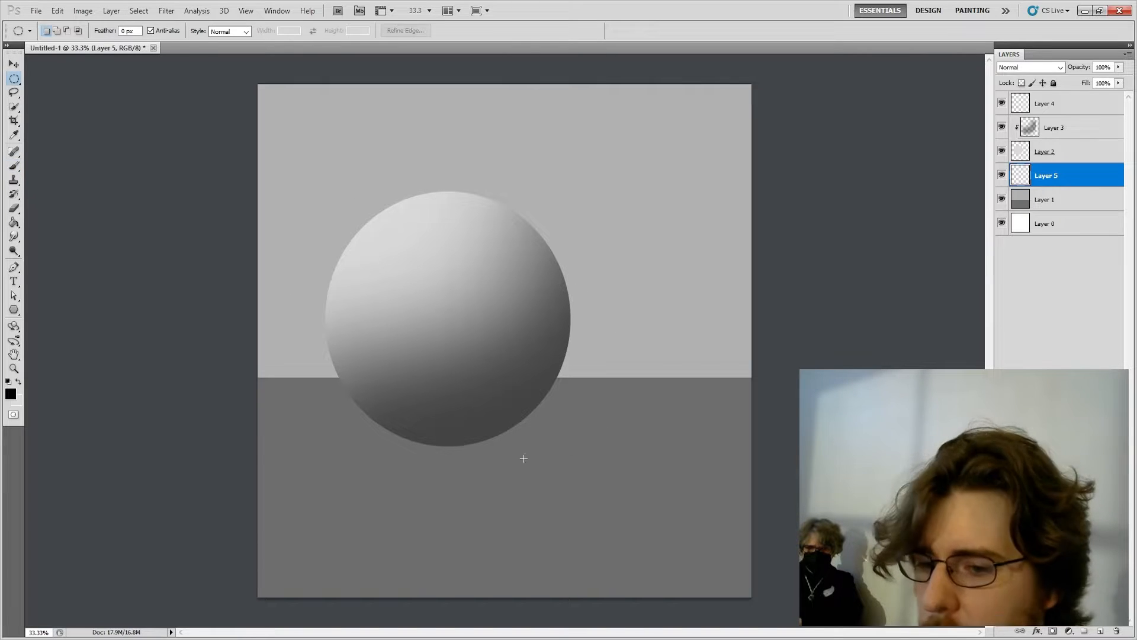
left_click_drag(396, 382, 671, 457)
Step: Paint the elliptical selection black with a hard-edged brush at 65% opacity to form the sphere's cast shadow
key("b")
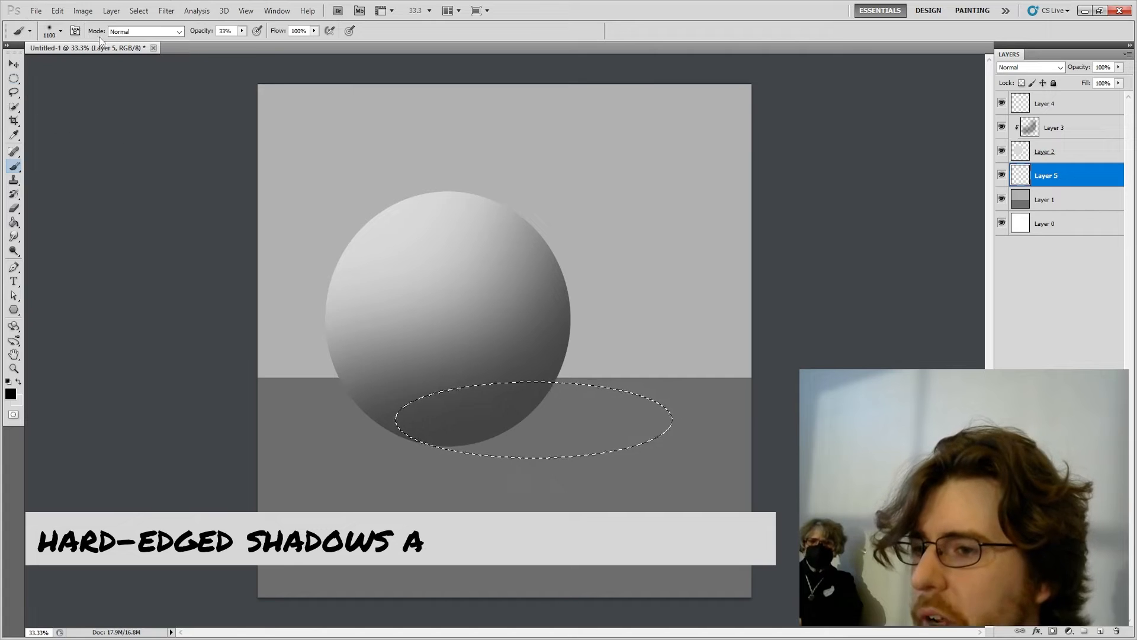
left_click(60, 32)
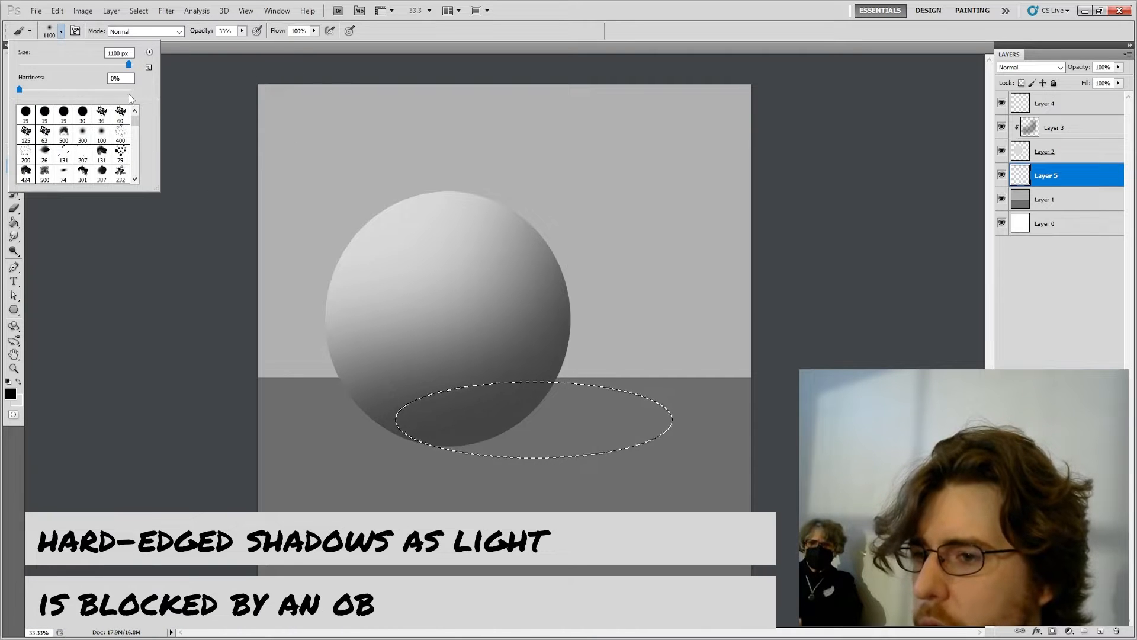
left_click(242, 30)
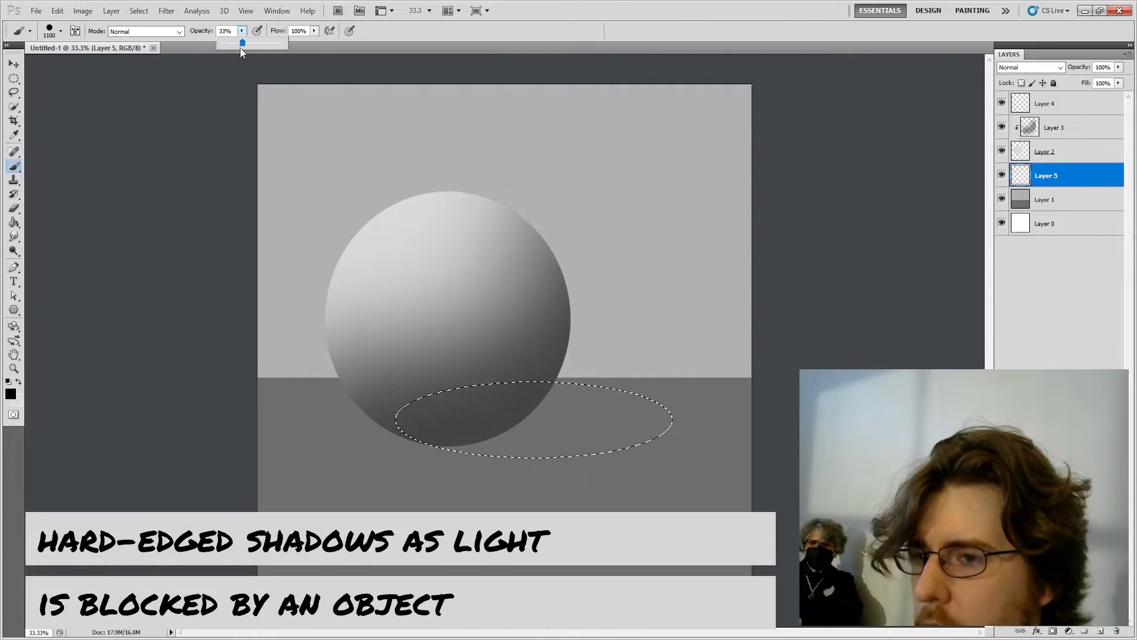
left_click(260, 45)
left_click_drag(435, 409, 702, 424)
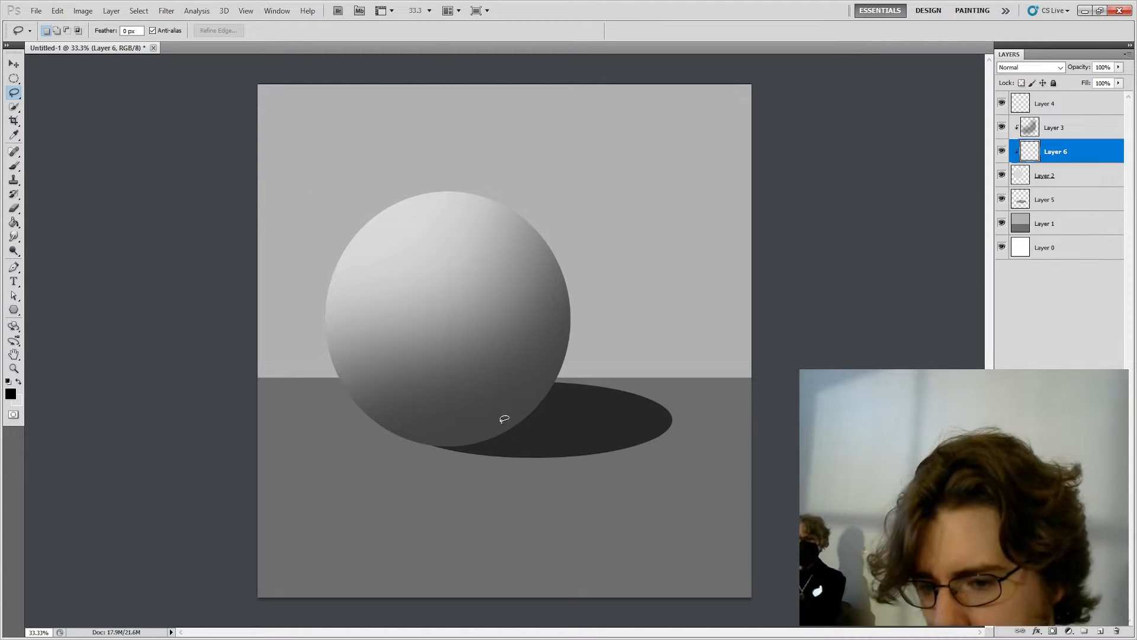
Step: Sample the light gray background as the painting colour and set the brush to 0% hardness and 500 px
key("i")
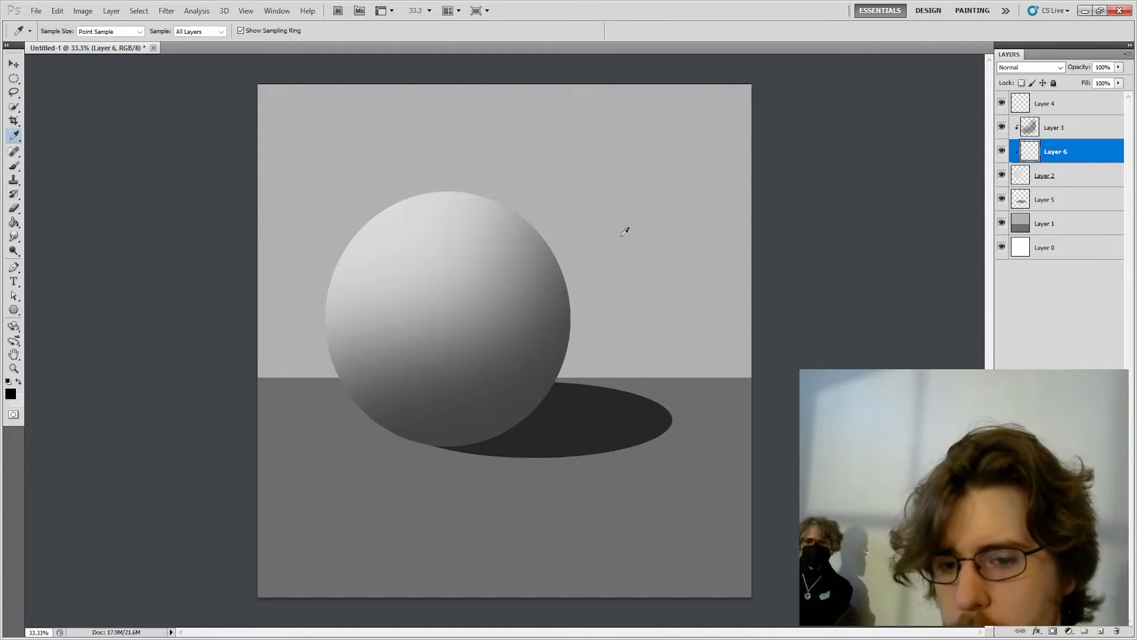
left_click(624, 231)
key("b")
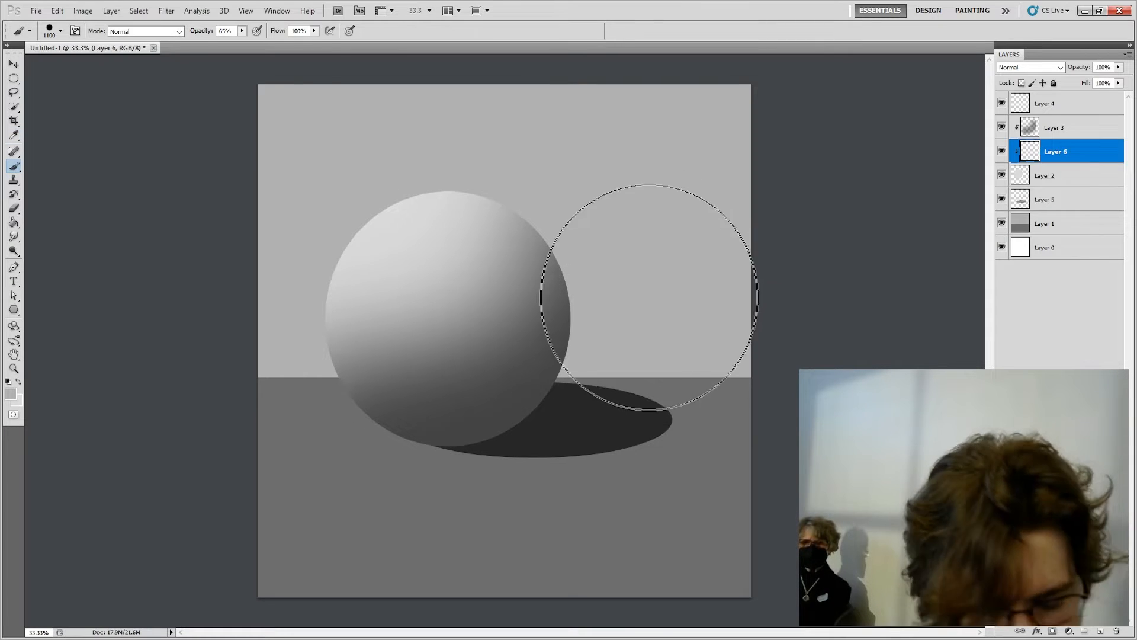
left_click(61, 31)
left_click_drag(129, 89, 19, 88)
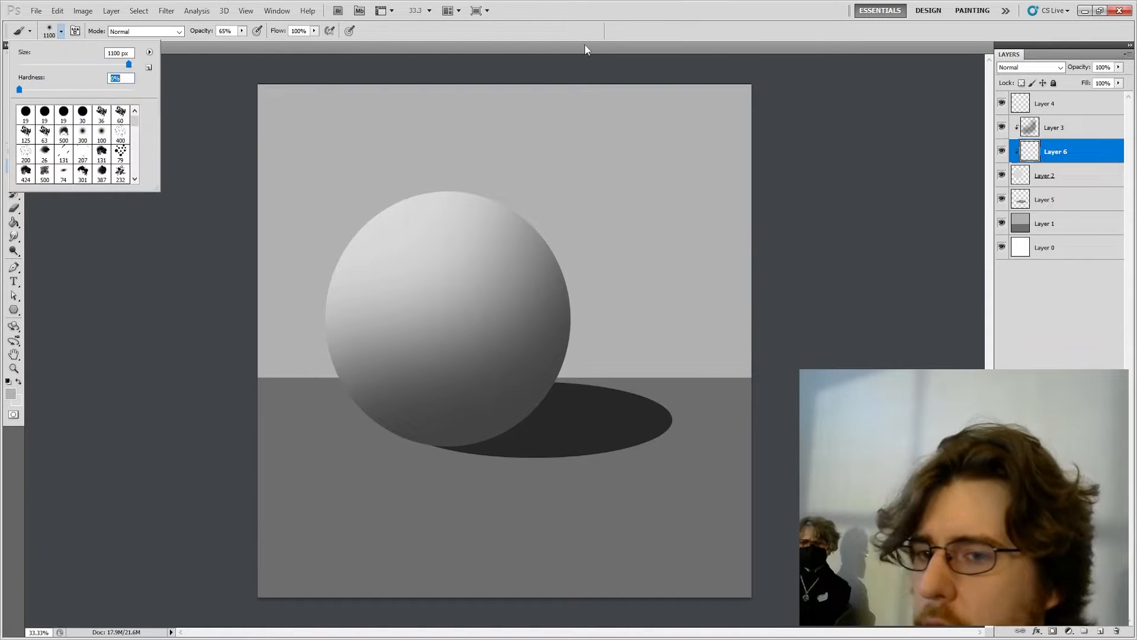
left_click(585, 45)
key("bracketleft")
key("bracketleft")
key("bracketleft")
key("bracketleft")
key("bracketleft")
key("bracketleft")
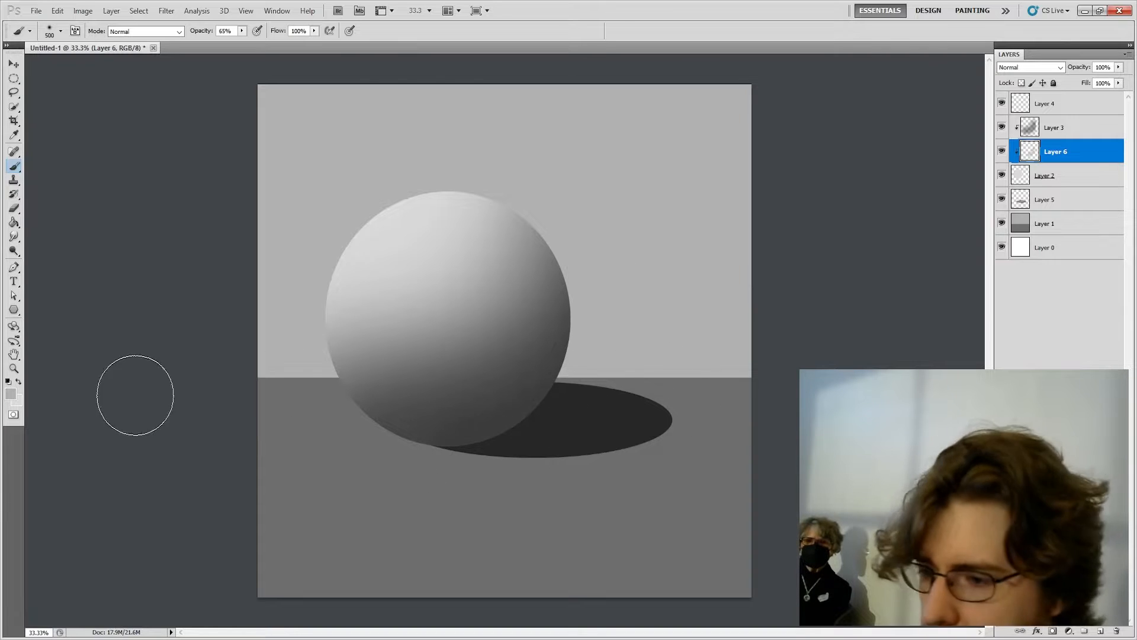
Step: Set the painting colour to white and brush a soft reflected light along the sphere's lower right shadow side on Layer 6
left_click(10, 393)
left_click_drag(426, 195, 295, 102)
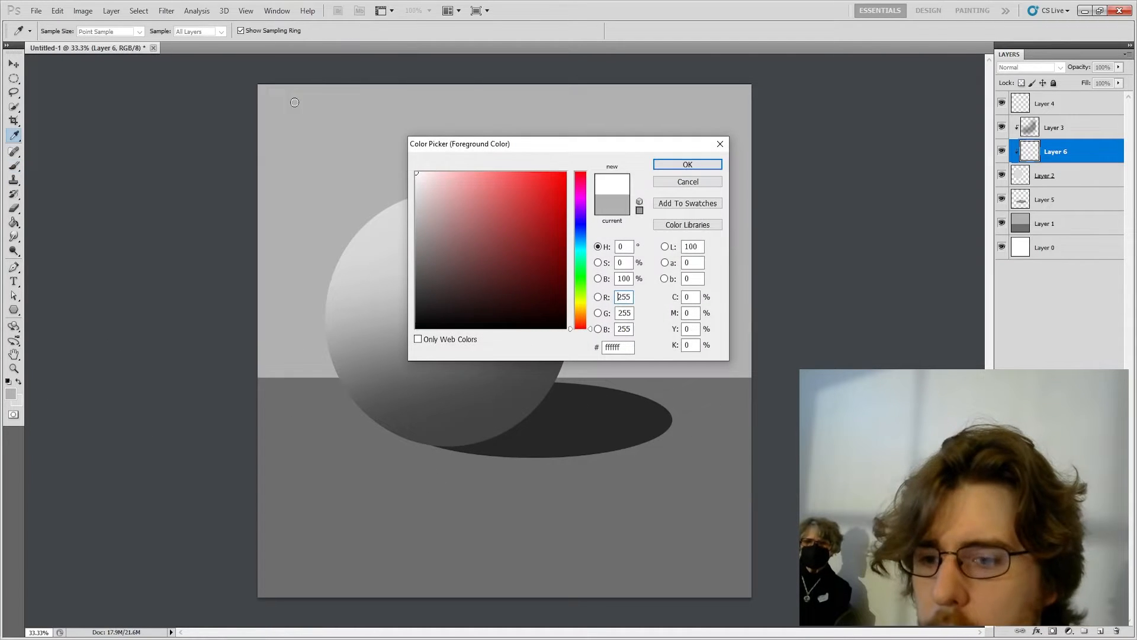
left_click(687, 166)
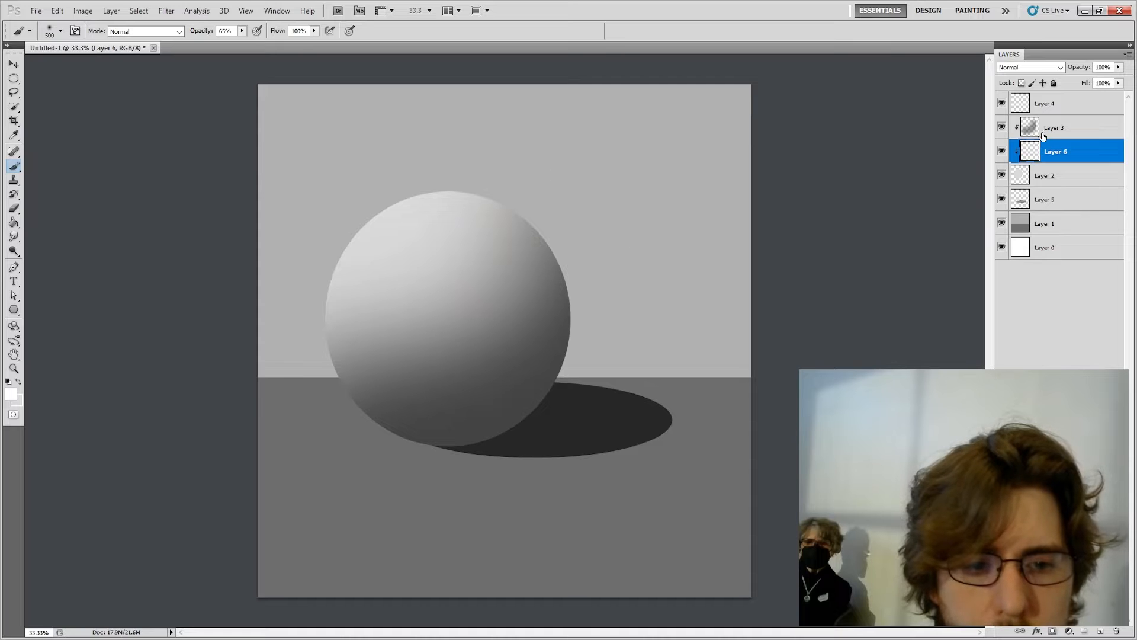
left_click(1043, 136)
left_click(1075, 152)
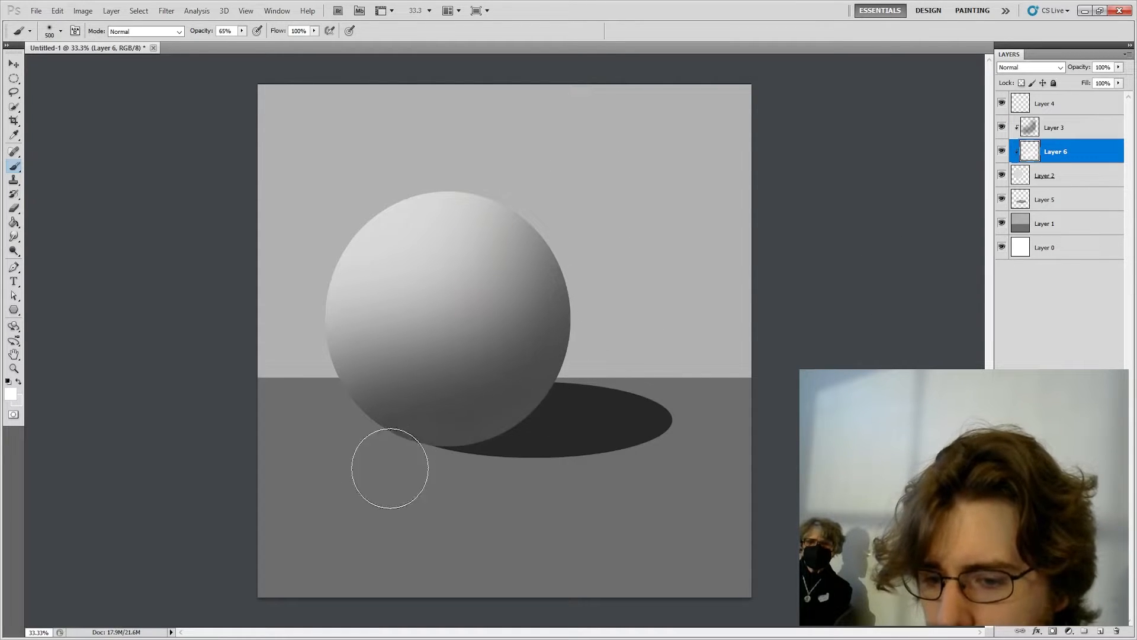
mouse_move(594, 340)
left_mouse_down()
mouse_move(451, 462)
mouse_move(348, 457)
mouse_move(551, 432)
mouse_move(612, 338)
mouse_move(609, 303)
mouse_move(572, 378)
left_mouse_up()
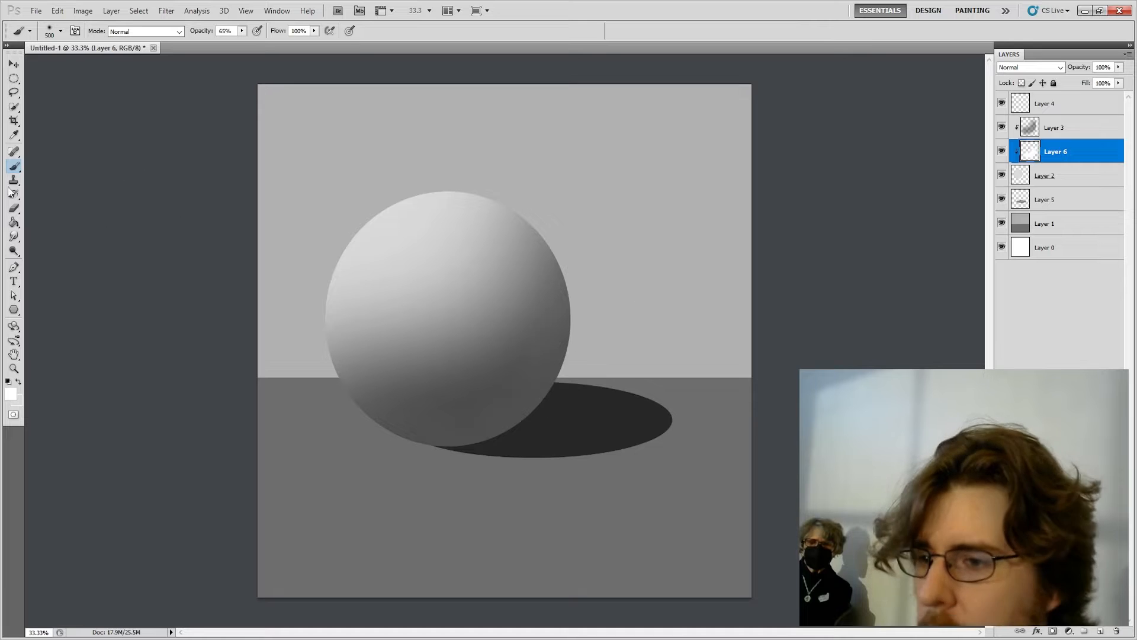
Step: Try brushing white along the sphere's lower right edge on Layer 3 at 100% brush opacity
left_click(11, 395)
left_click_drag(428, 173, 413, 159)
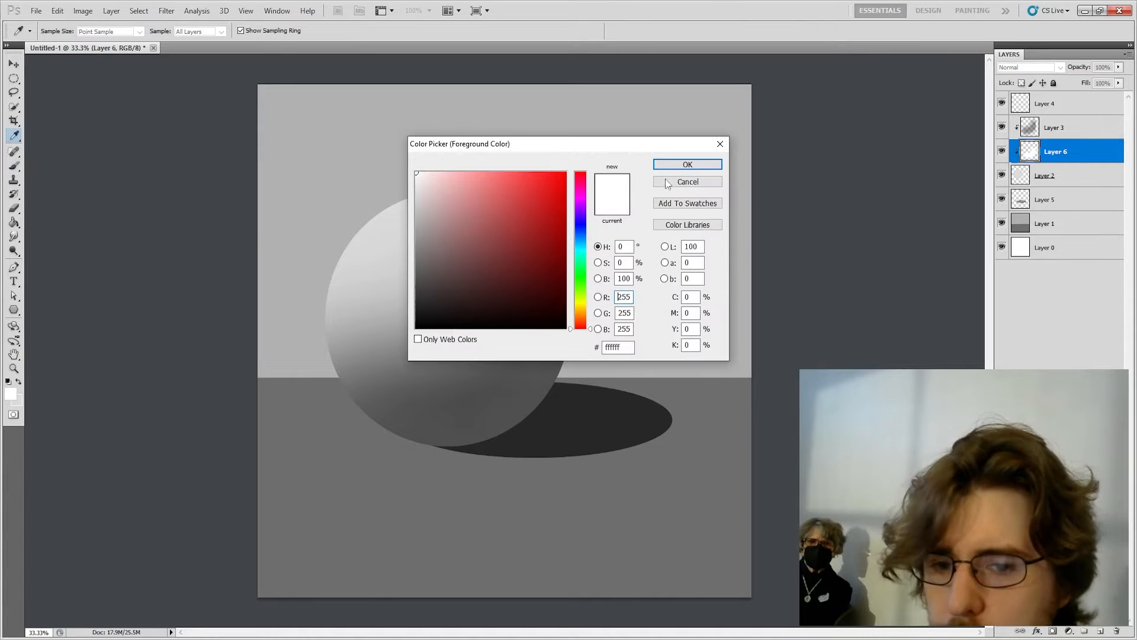
left_click(681, 168)
left_click(242, 31)
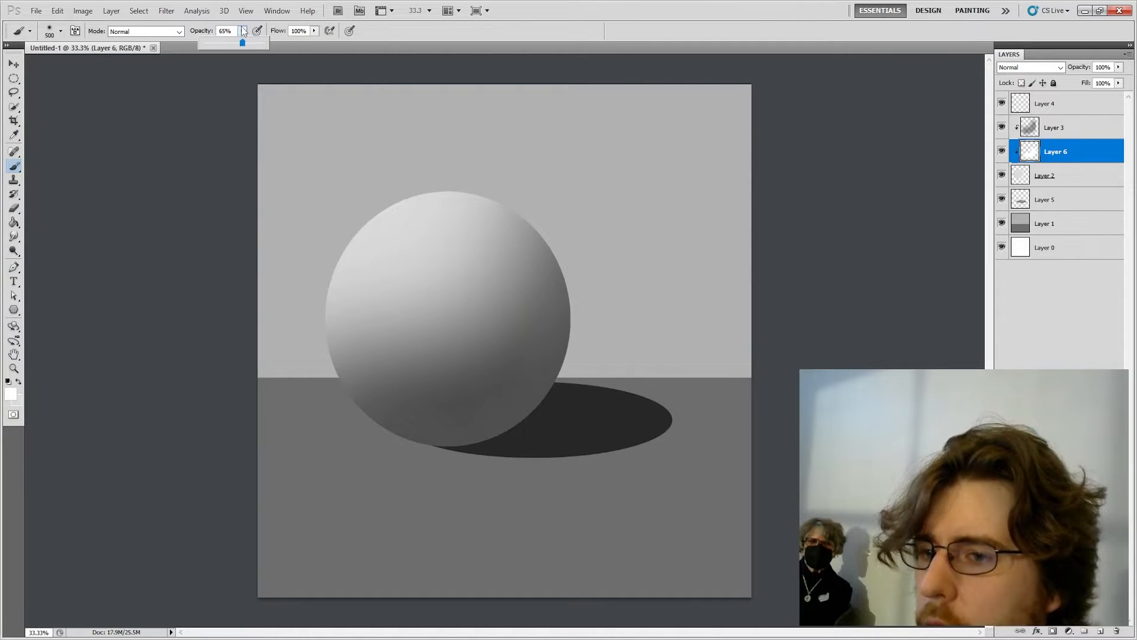
left_click_drag(250, 44, 265, 44)
left_click(512, 444)
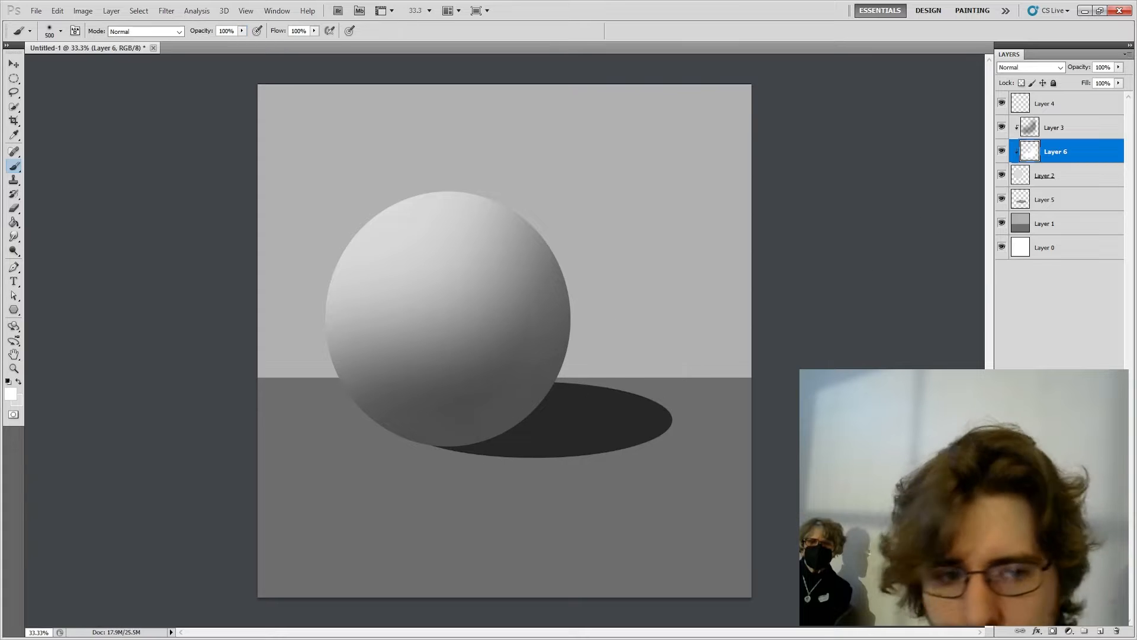
left_click(1076, 134)
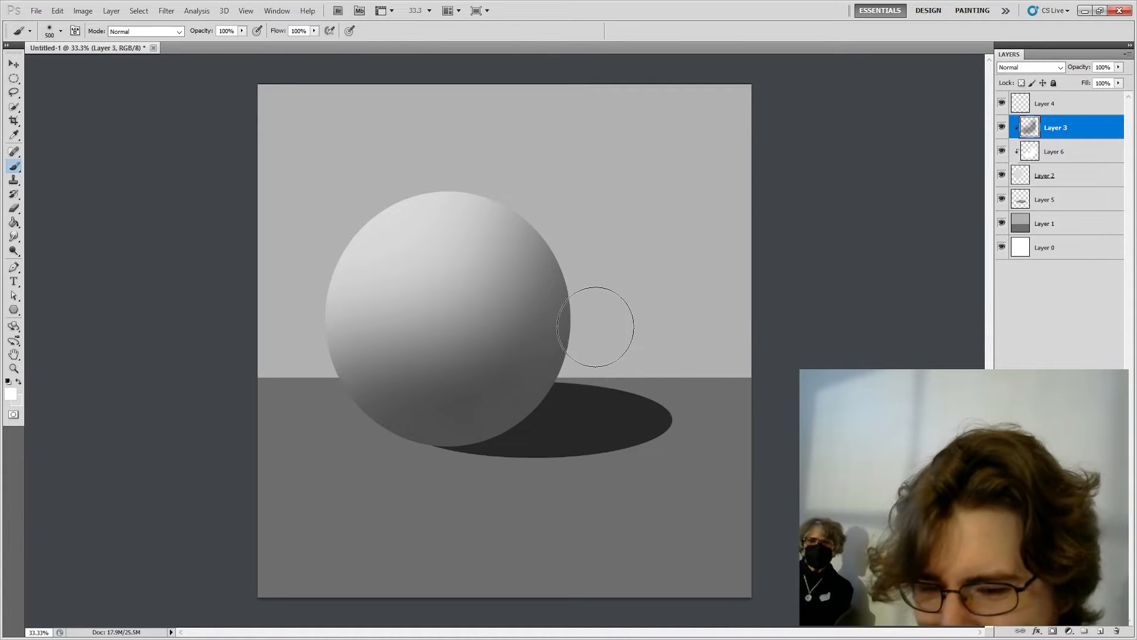
mouse_move(594, 325)
left_mouse_down()
mouse_move(490, 457)
mouse_move(385, 493)
left_mouse_up()
key("ctrl+z")
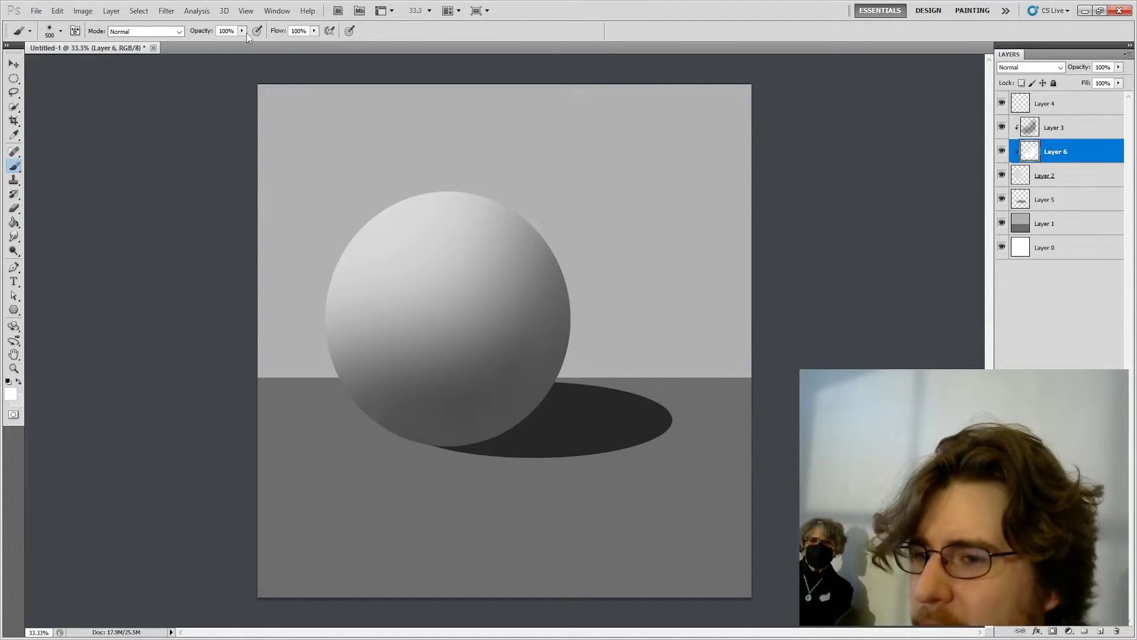
Step: Lower the brush opacity to 18% and paint faint white reflected light on the sphere's shadow side, continuing on Layer 3
left_click_drag(200, 39, 191, 39)
left_click(551, 349)
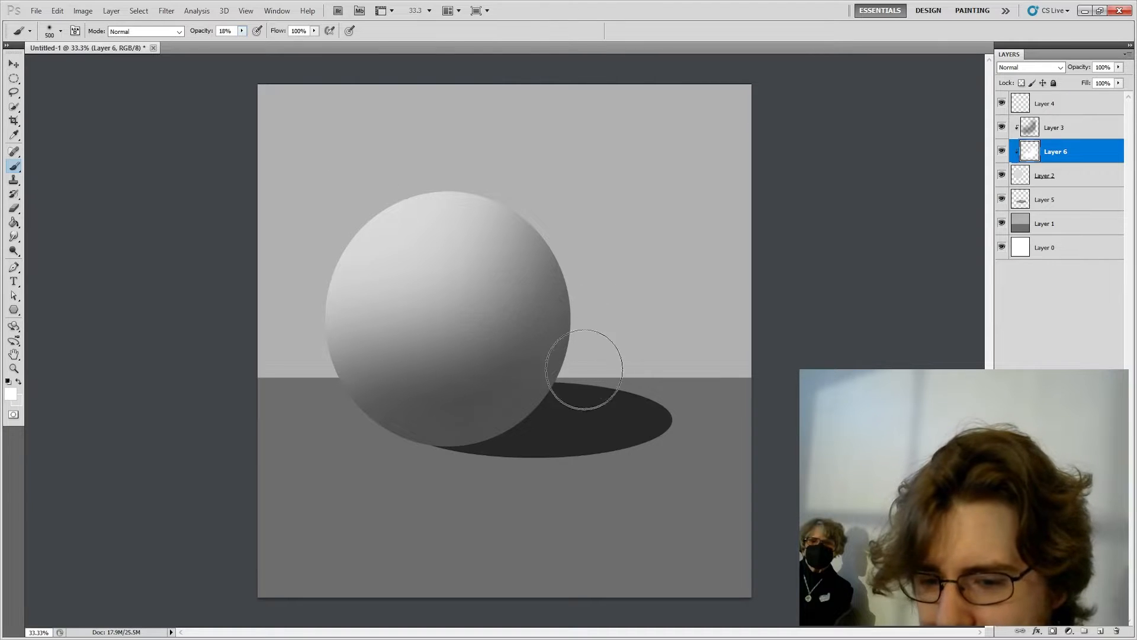
left_click(1080, 131)
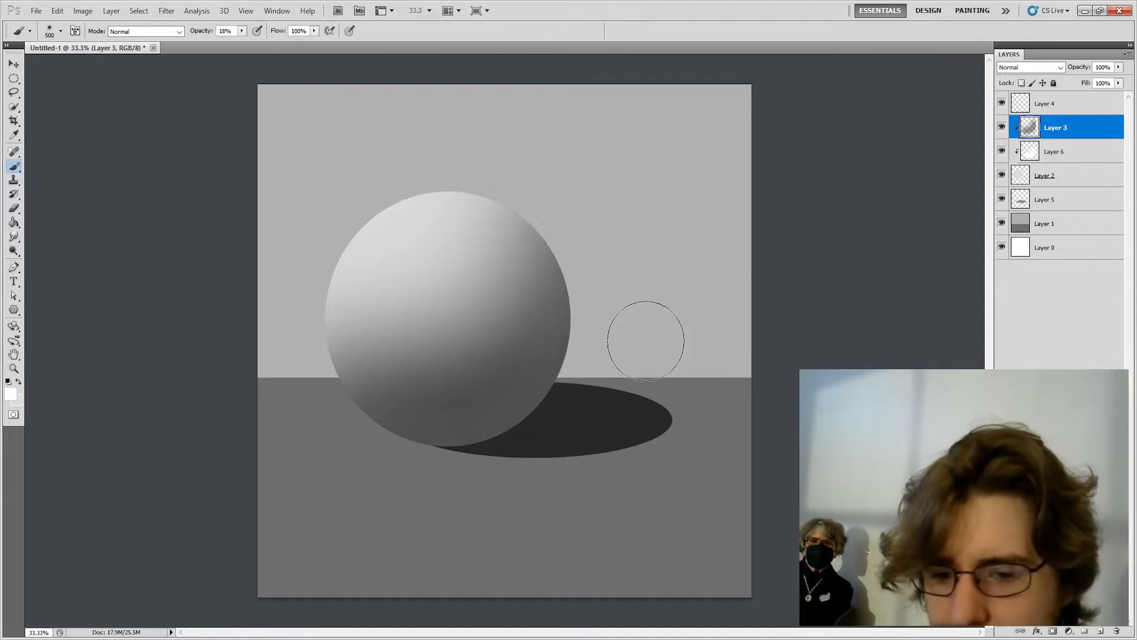
mouse_move(586, 442)
left_mouse_down()
mouse_move(378, 480)
mouse_move(604, 373)
left_mouse_up()
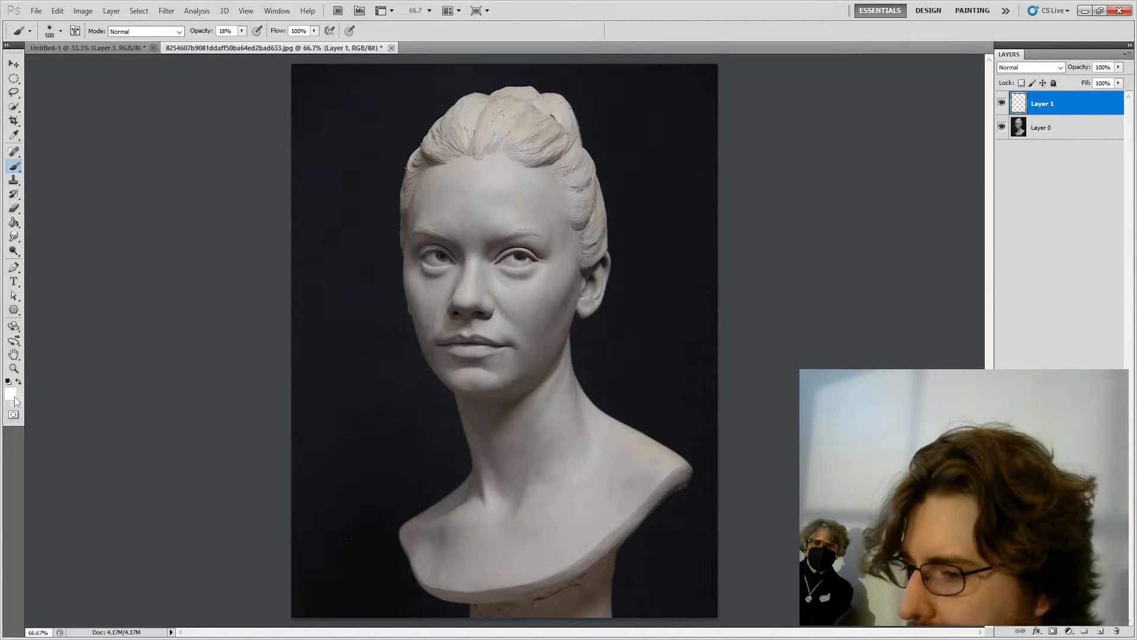
Step: On Layer 1 of the bust photo, set the painting colour to black and trace the chin and jawline with a thin, fully opaque brush
left_click(12, 395)
left_click(417, 334)
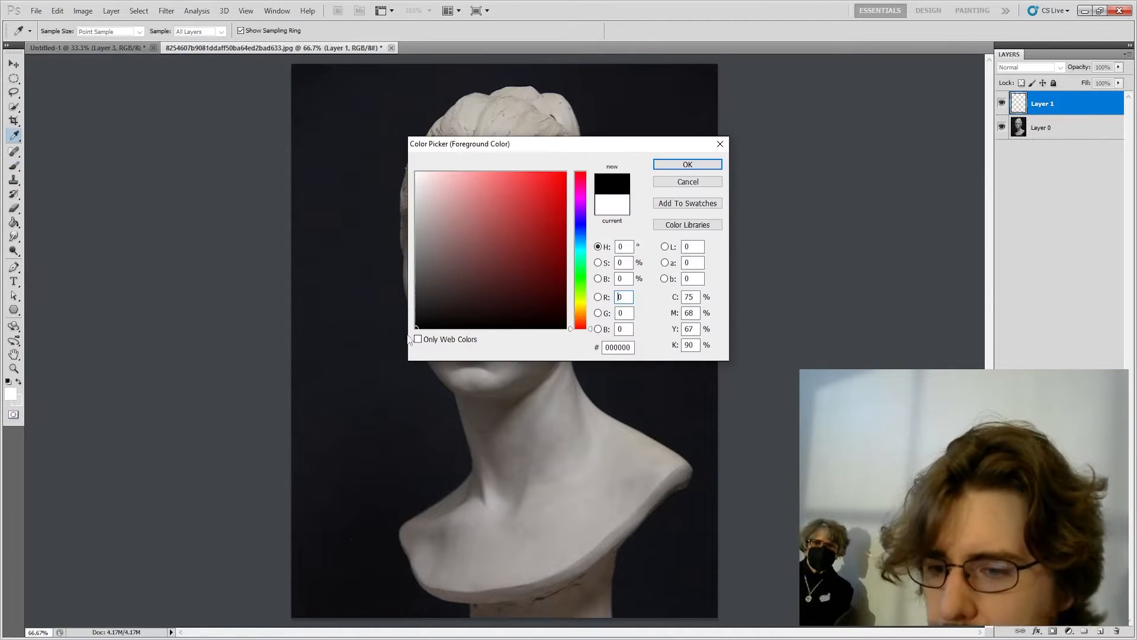
left_click(675, 158)
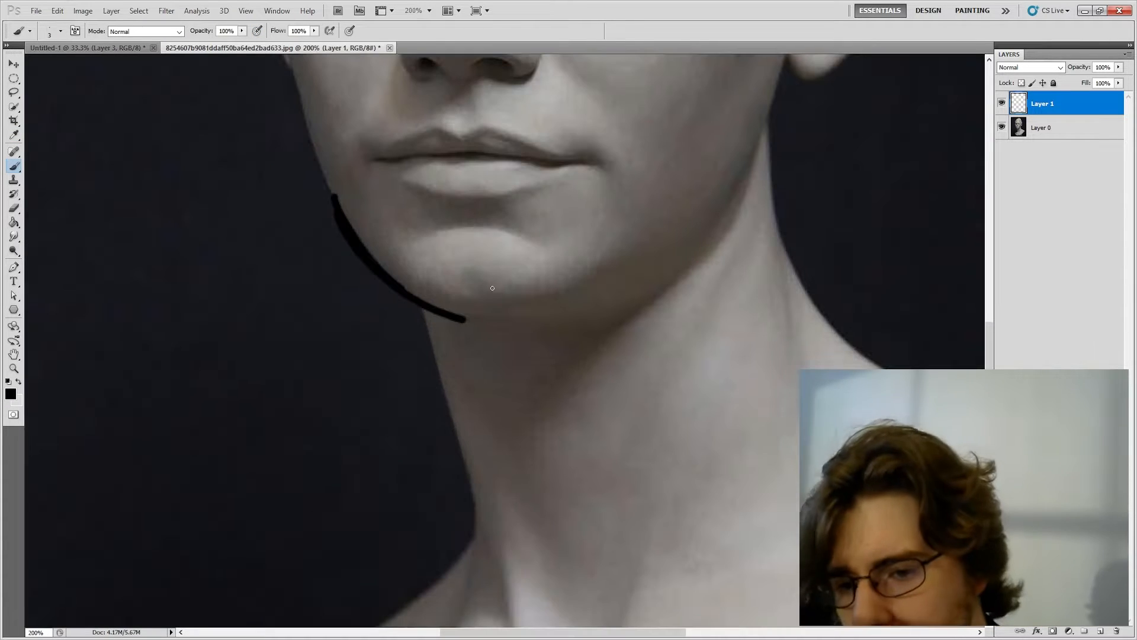
mouse_move(458, 318)
left_mouse_down()
mouse_move(524, 317)
mouse_move(510, 326)
mouse_move(644, 281)
left_mouse_up()
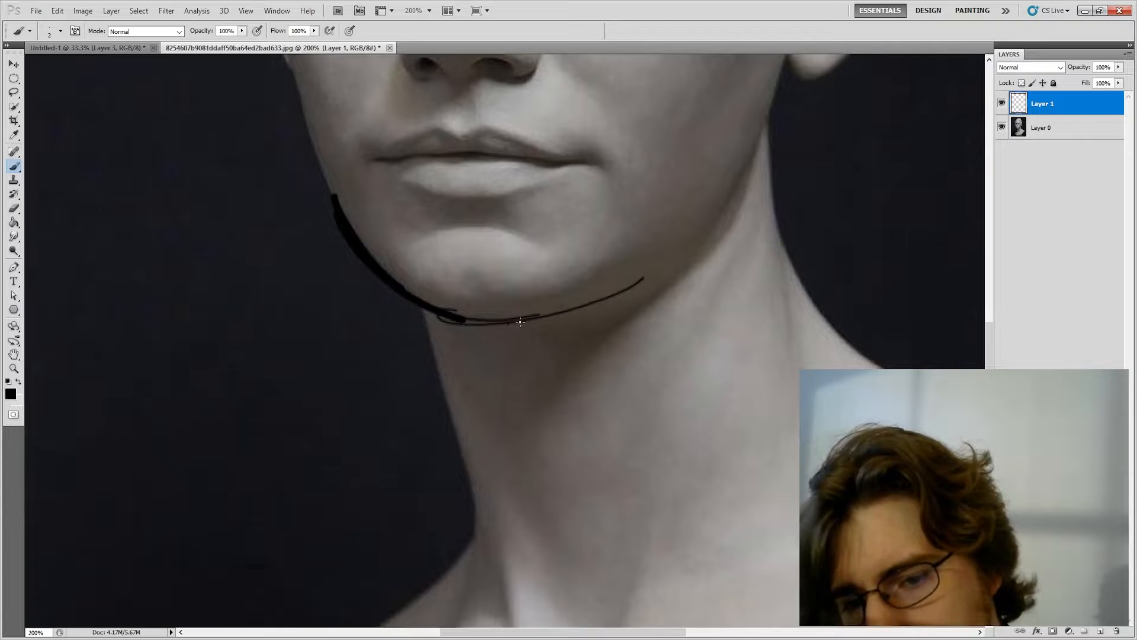
left_click_drag(554, 315, 684, 239)
left_click_drag(770, 188, 707, 335)
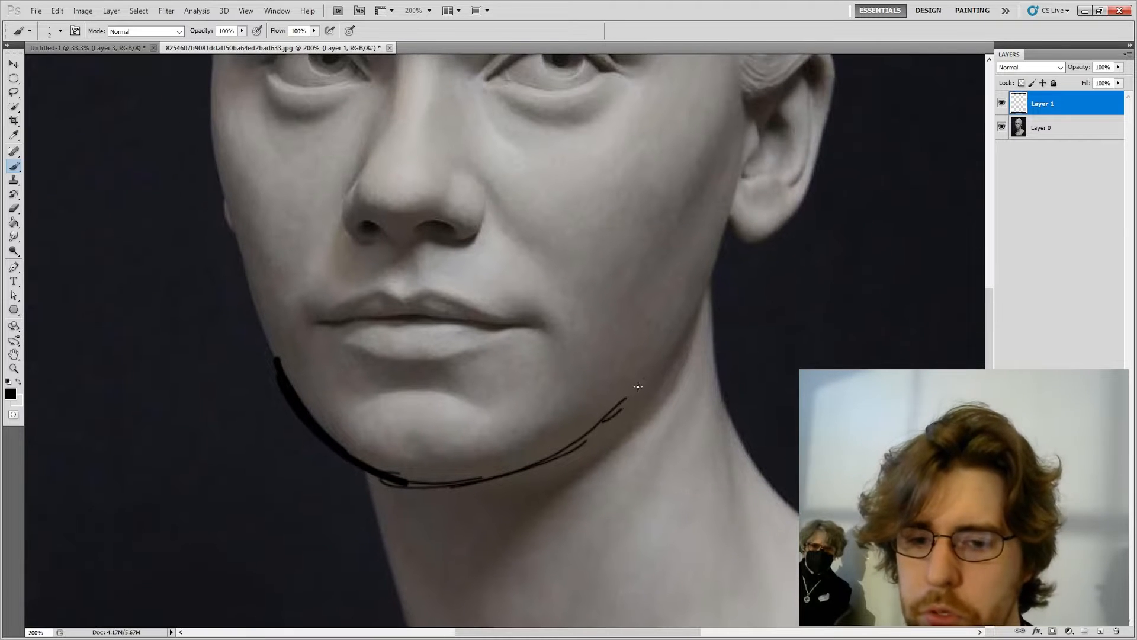
left_click_drag(638, 386, 703, 254)
left_click_drag(721, 325, 807, 229)
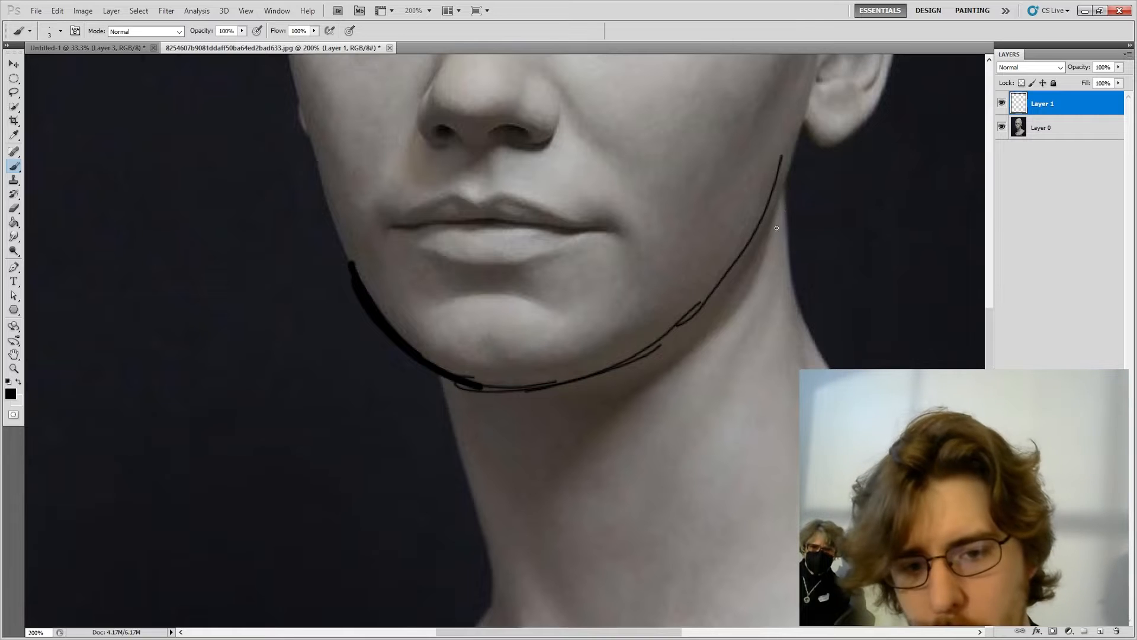
Step: Enlarge the brush to 15 px and block in the cast shadow on the neck beneath the jaw in black
key("bracketright")
key("bracketright")
key("bracketright")
key("bracketright")
key("bracketright")
key("bracketright")
key("bracketright")
key("bracketright")
mouse_move(787, 161)
left_mouse_down()
mouse_move(765, 261)
mouse_move(506, 522)
mouse_move(442, 430)
mouse_move(475, 505)
mouse_move(471, 533)
mouse_move(718, 304)
mouse_move(645, 373)
left_mouse_up()
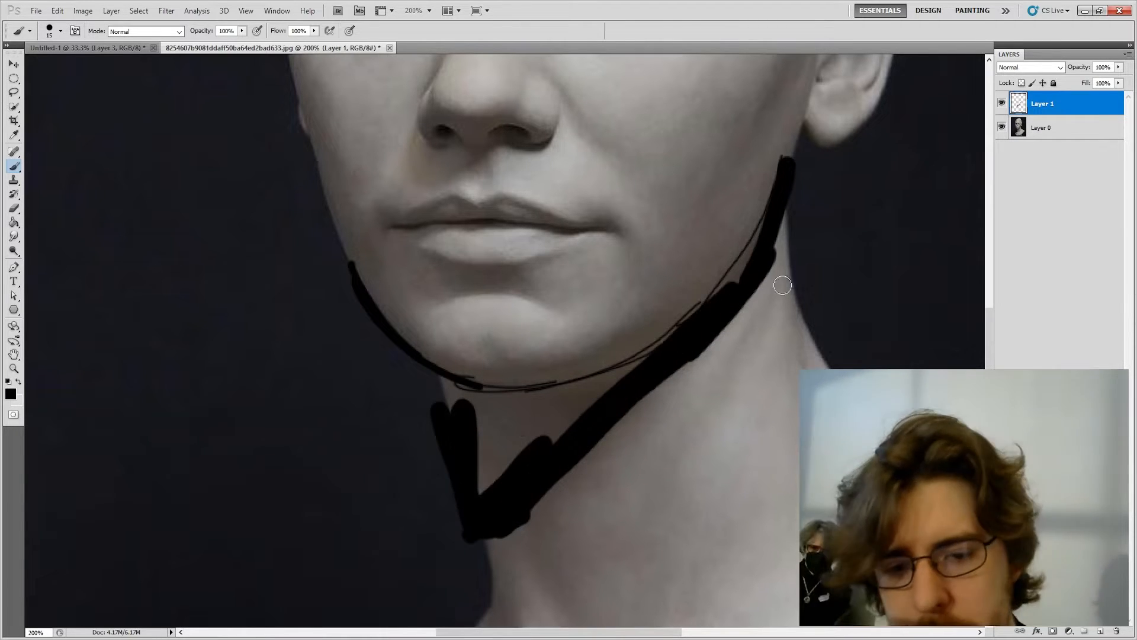
mouse_move(783, 286)
left_mouse_down()
mouse_move(774, 223)
mouse_move(516, 409)
mouse_move(551, 436)
mouse_move(491, 463)
left_mouse_up()
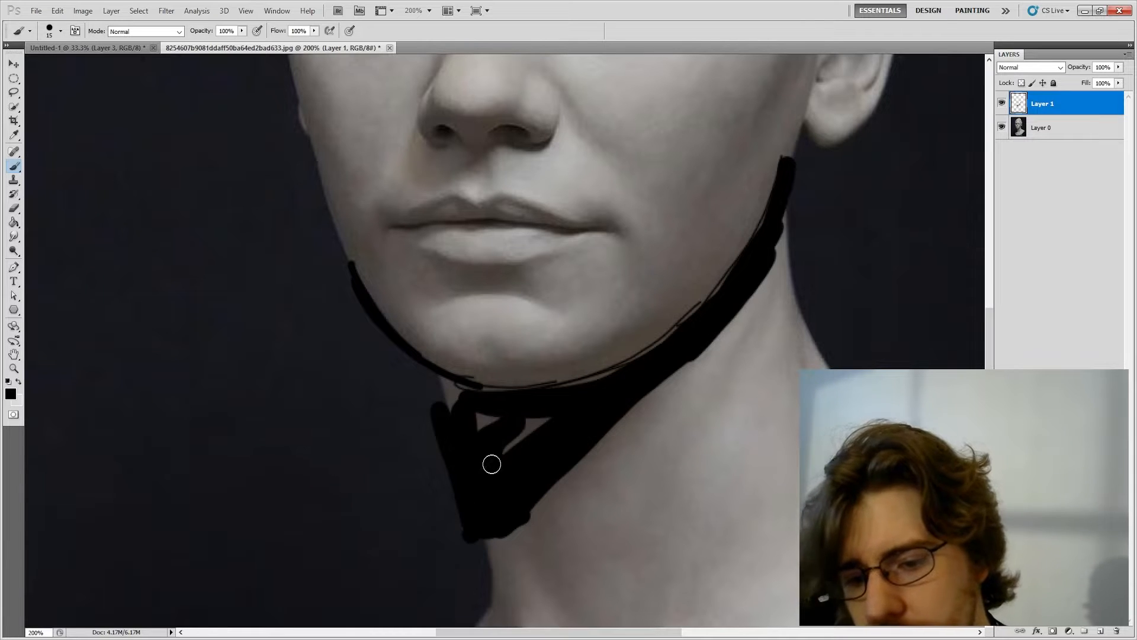
Step: Add an empty layer above Layer 1, keeping Layer 1 visible and making it the active layer again
left_click(1002, 103)
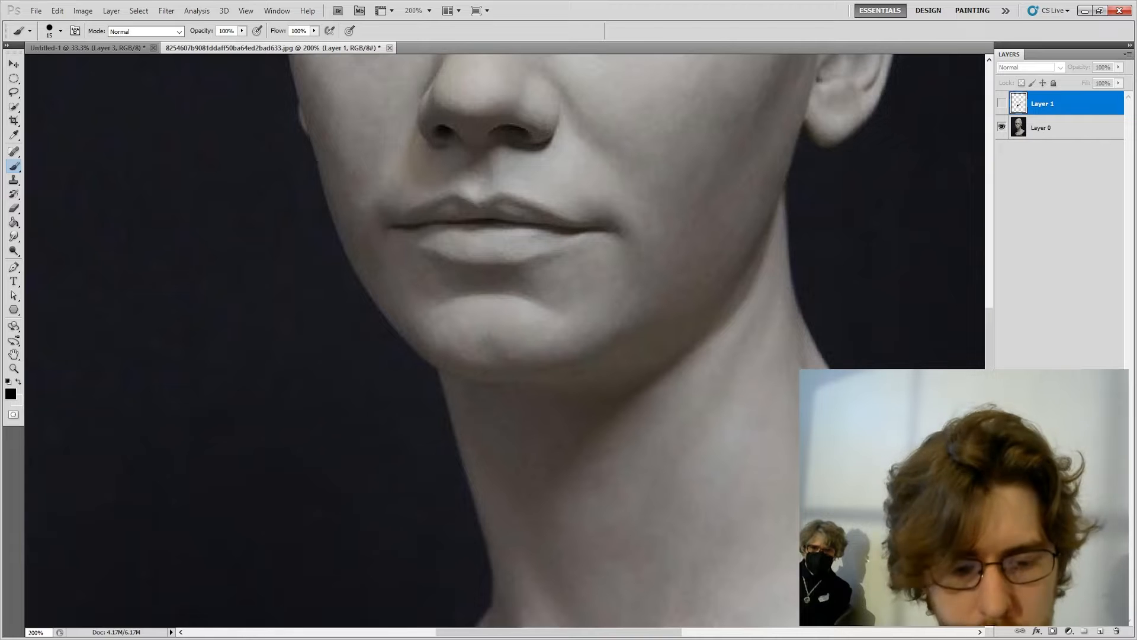
left_click(1100, 631)
left_click_drag(732, 155, 767, 305)
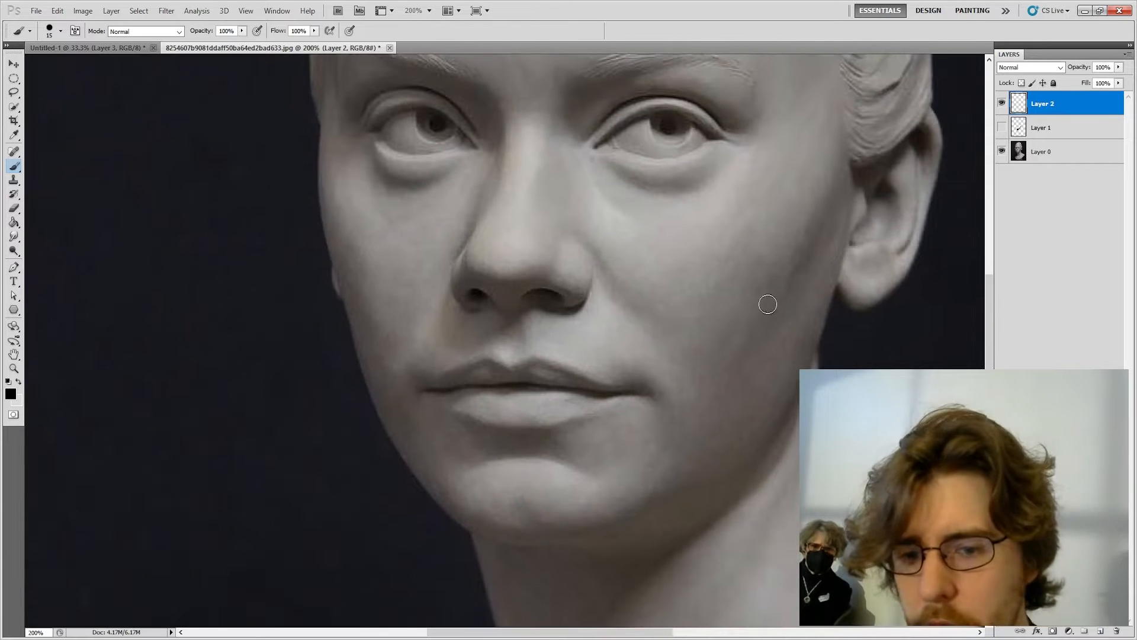
left_click(1001, 128)
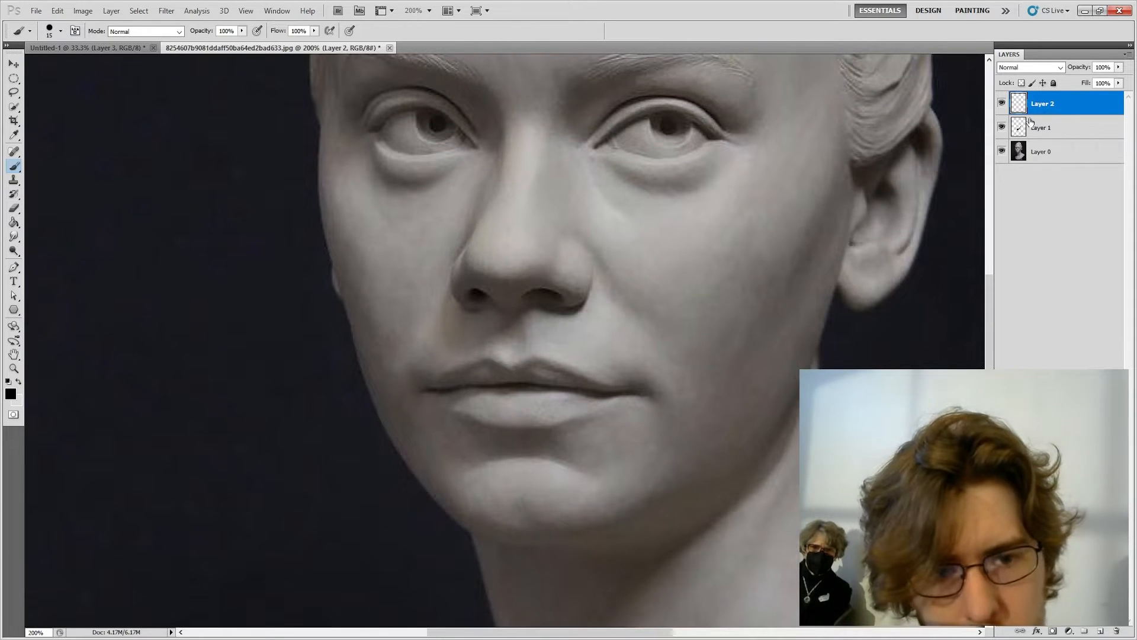
left_click(1036, 125)
Step: Shrink the brush, outline the nose's cast shadow in black and hatch the form shadow across the tip of the nose
key("[")
key("[")
key("[")
key("[")
mouse_move(587, 296)
left_mouse_down()
mouse_move(528, 306)
mouse_move(491, 332)
mouse_move(449, 327)
mouse_move(444, 290)
left_mouse_up()
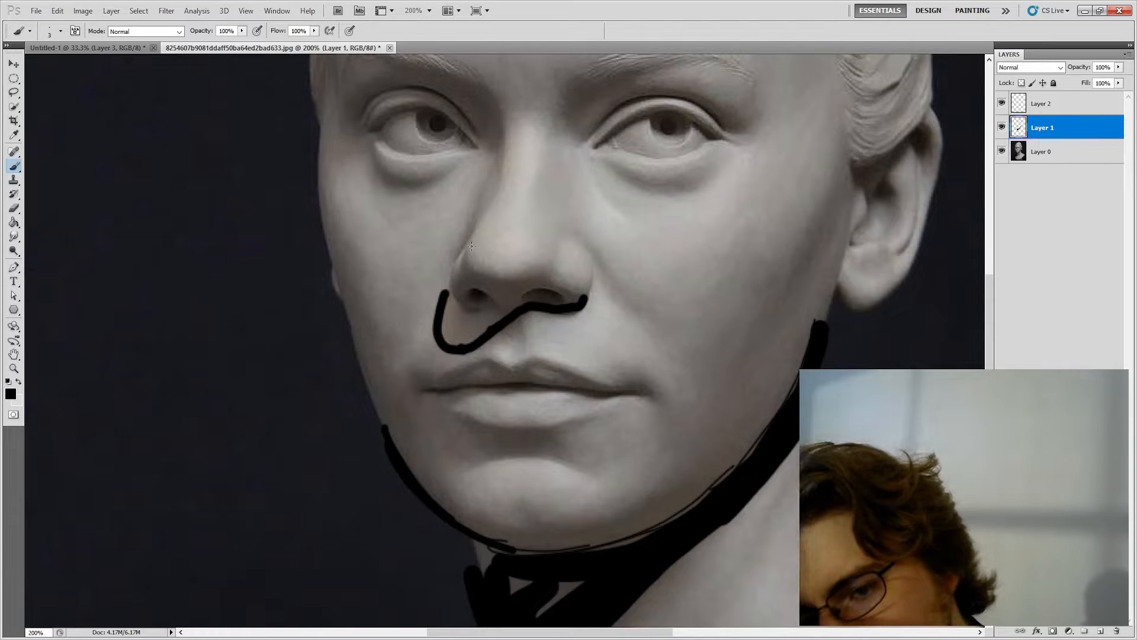
key("[")
left_click_drag(471, 248, 475, 269)
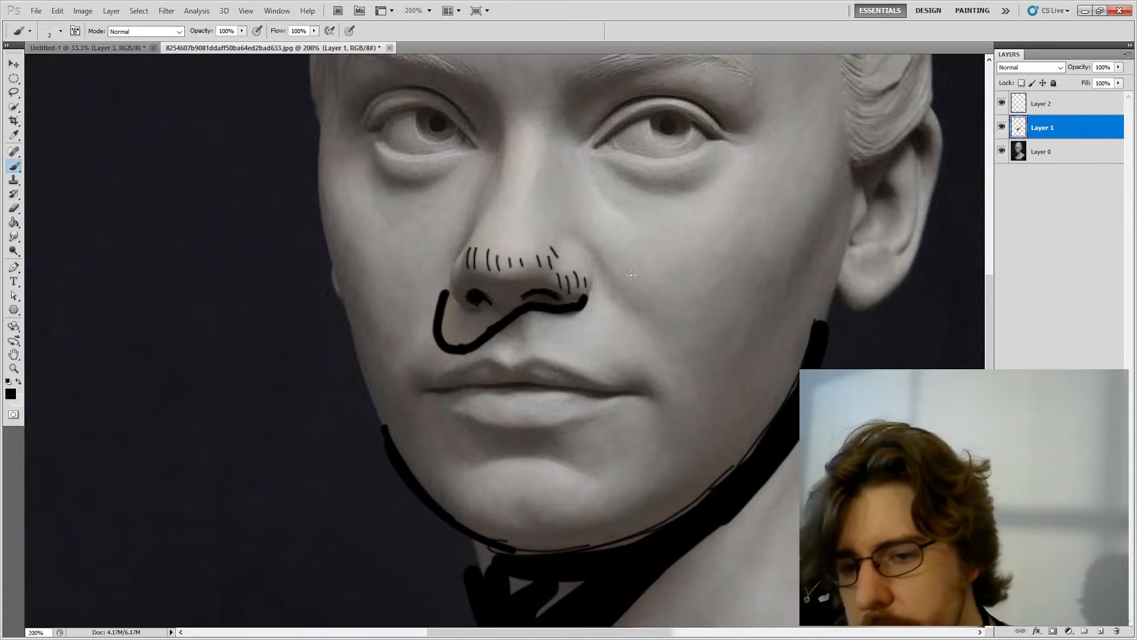
Step: Sample a light gray from the bust's cheek and draw a thin line along the edge of the nostrils
key("i")
left_click(620, 218)
key("b")
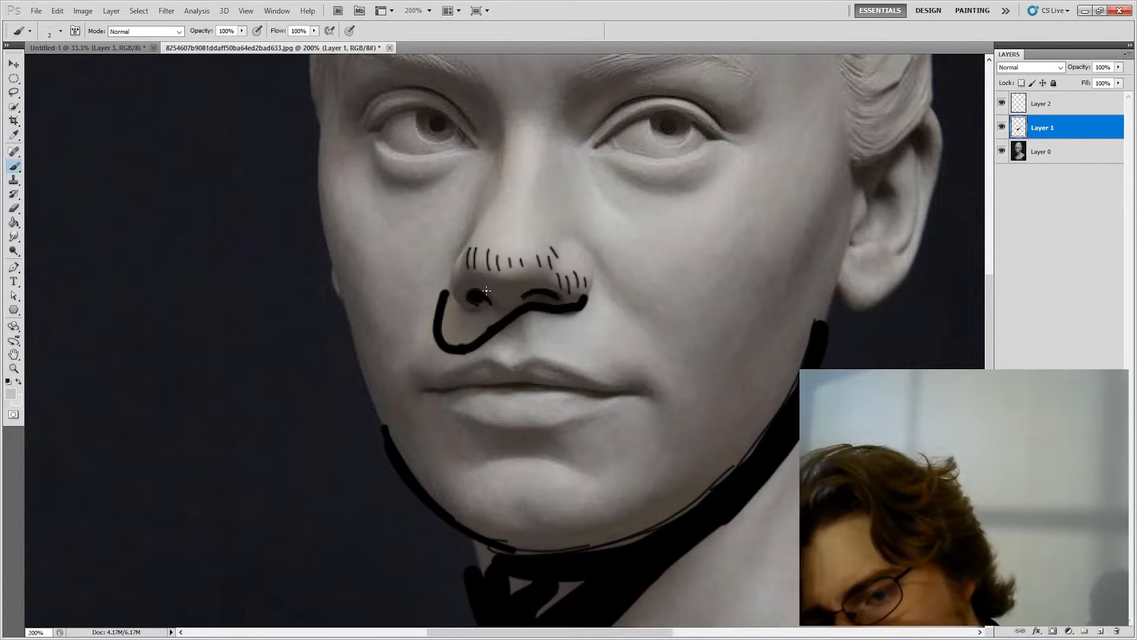
left_click_drag(496, 289, 571, 301)
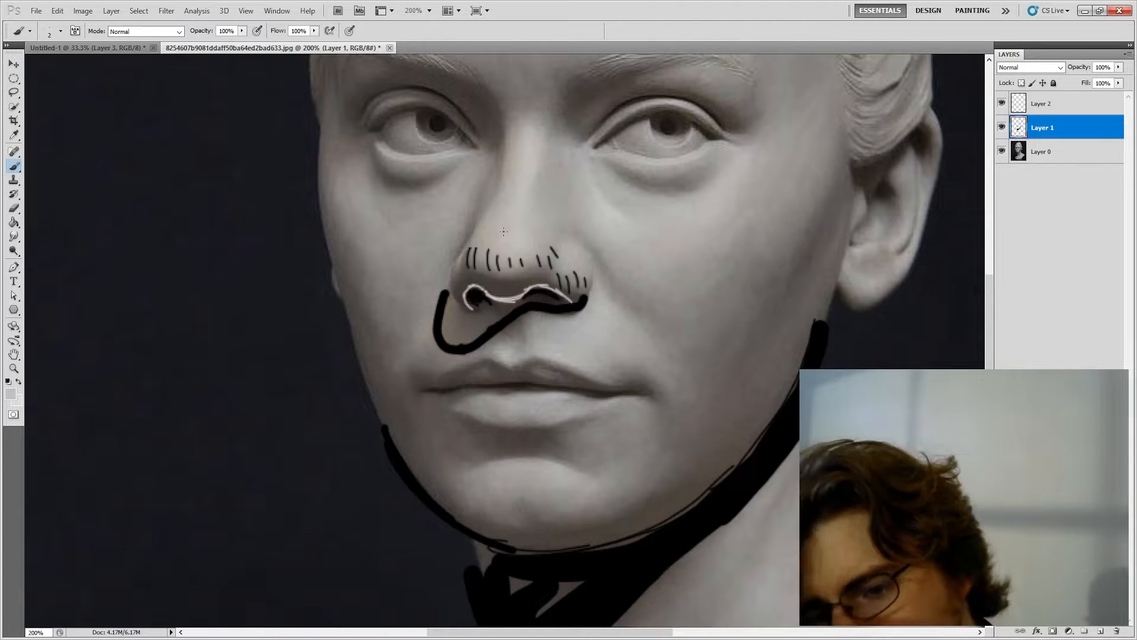
Step: Switch the painting colour to black, hatch the form shadow above the eye nearer the ear and darken its upper eyelid's shadow lines
left_click(11, 394)
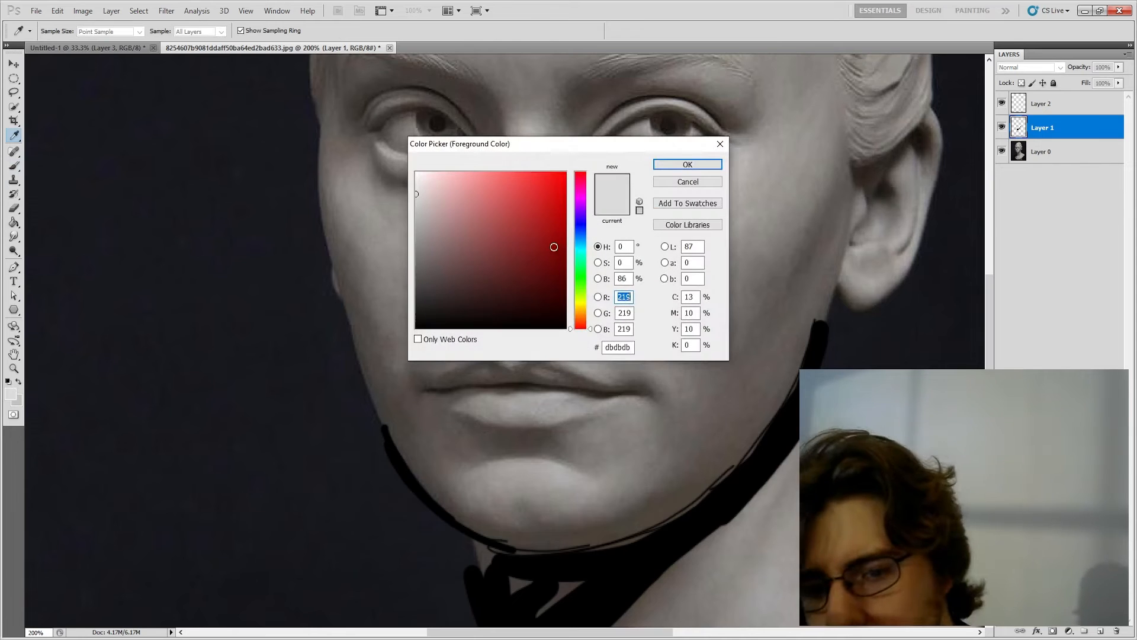
left_click_drag(554, 247, 373, 367)
left_click(680, 166)
left_click_drag(752, 154, 726, 241)
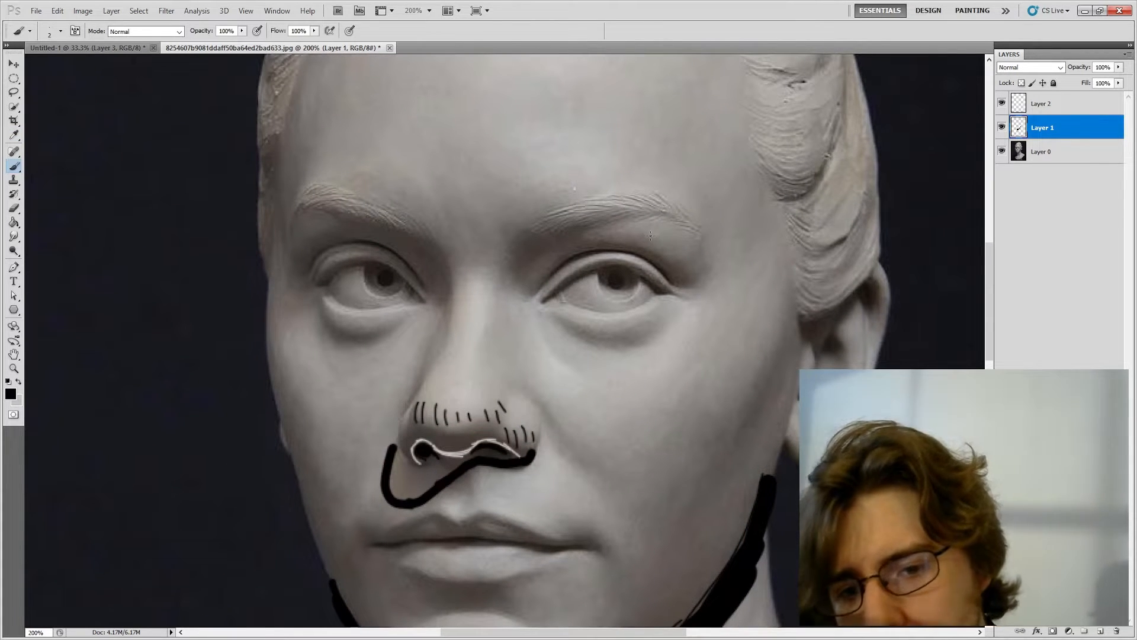
mouse_move(650, 233)
left_mouse_down()
mouse_move(659, 258)
mouse_move(703, 274)
left_mouse_up()
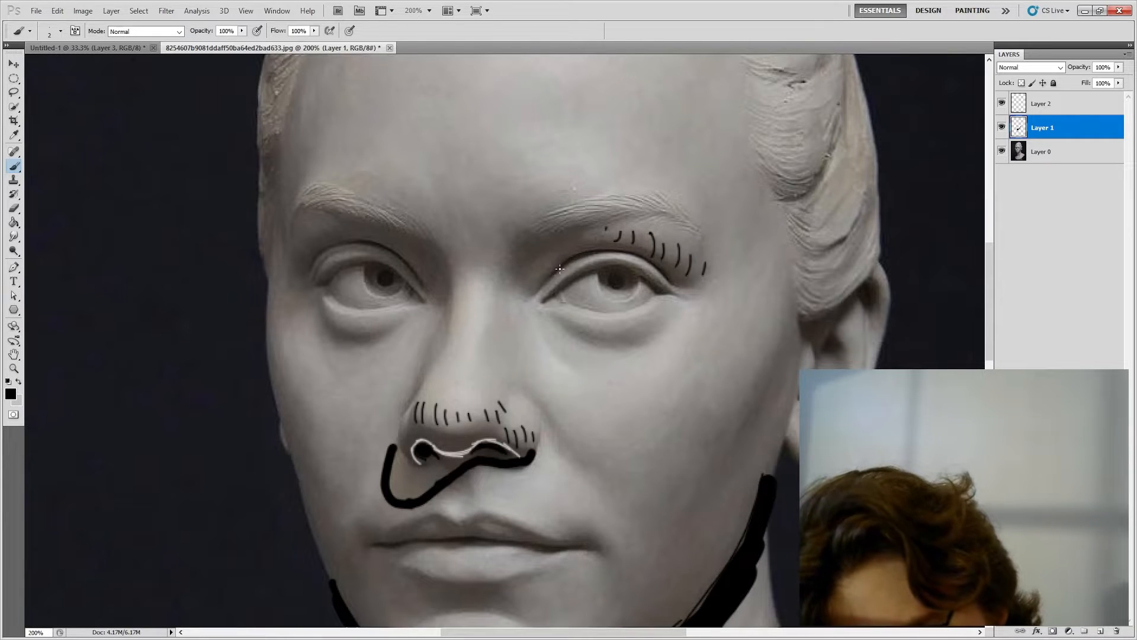
left_click_drag(583, 256, 614, 251)
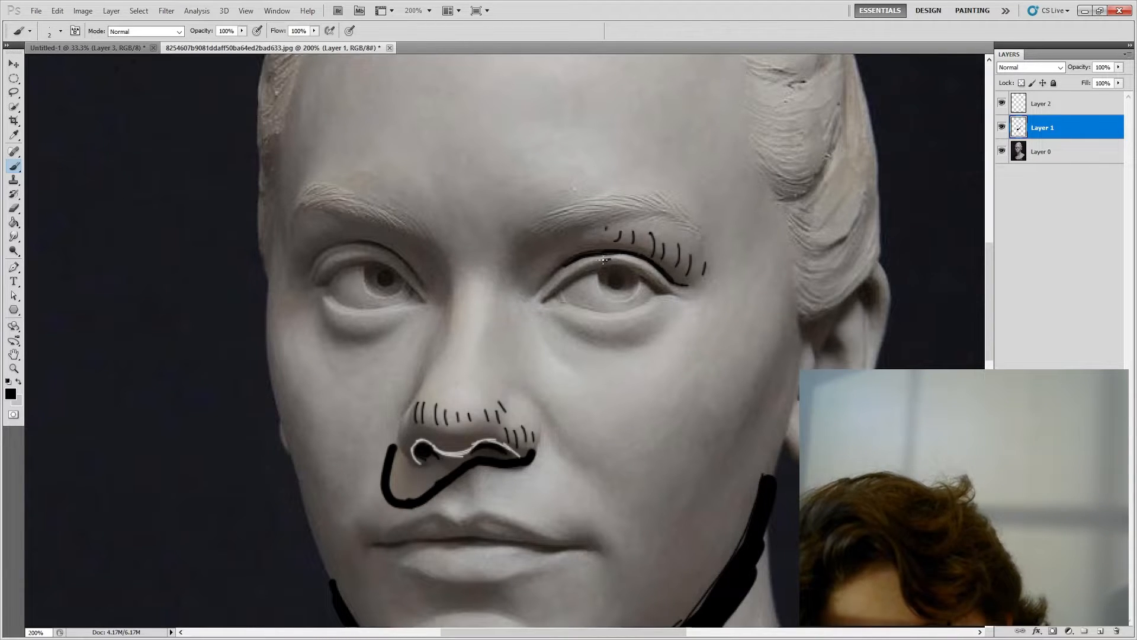
left_click_drag(607, 258, 628, 262)
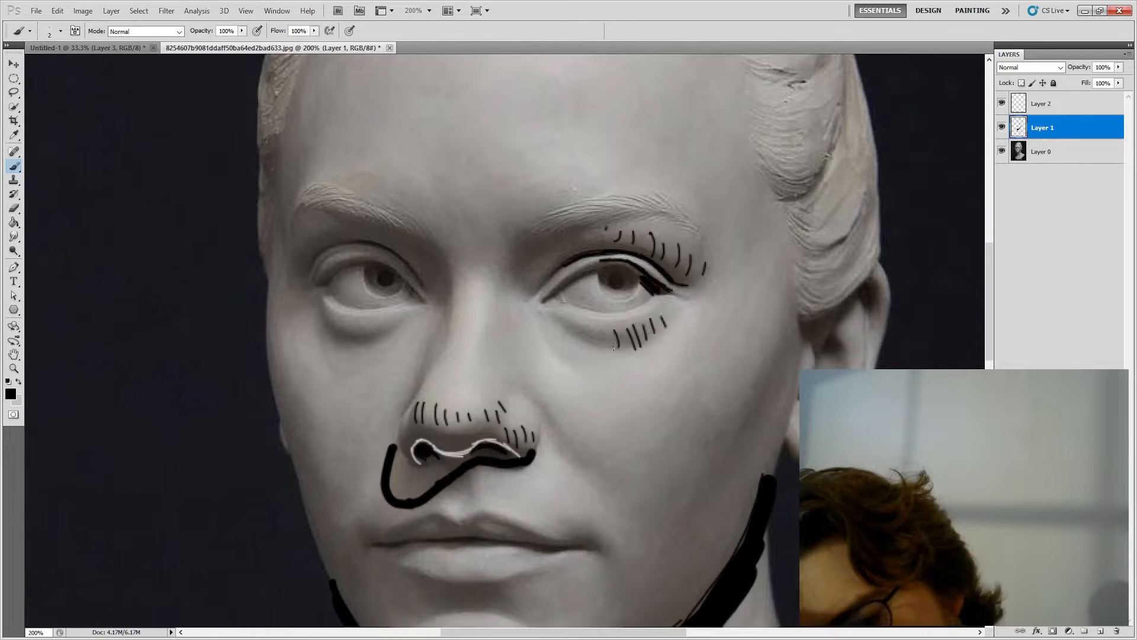
Step: Hatch the form shadow beneath the same eye and mark the cheek fold beside the nose with short strokes and a line
left_click_drag(608, 332, 606, 346)
mouse_move(593, 328)
left_mouse_down()
mouse_move(592, 342)
mouse_move(574, 338)
left_mouse_up()
mouse_move(568, 320)
left_mouse_down()
mouse_move(566, 333)
mouse_move(549, 321)
left_mouse_up()
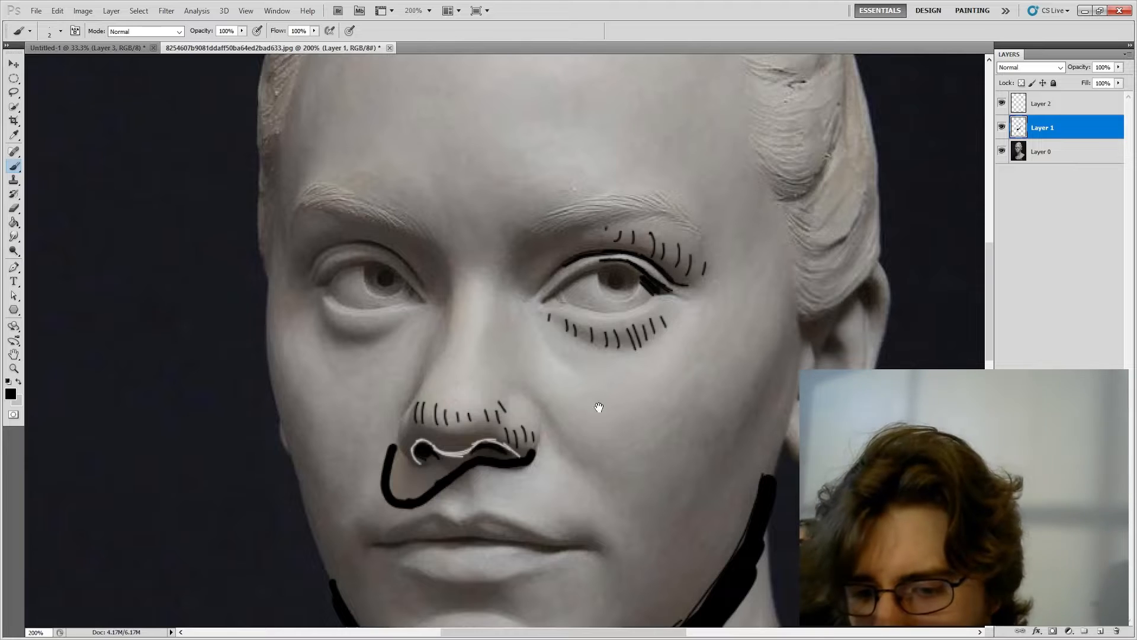
left_click_drag(599, 407, 685, 215)
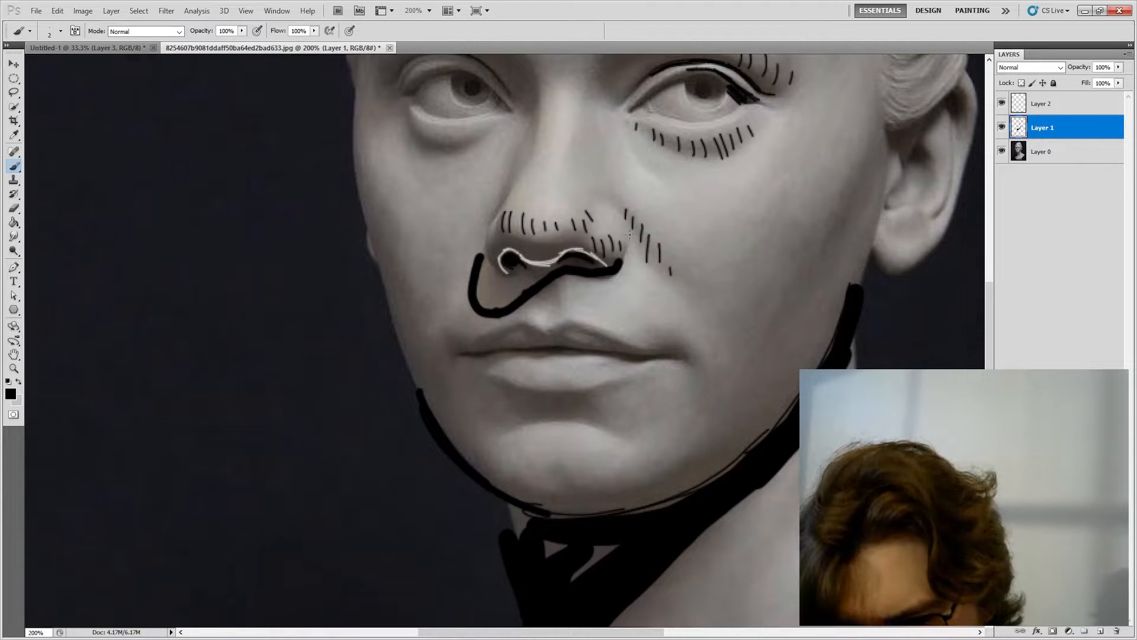
left_click_drag(630, 231, 676, 287)
Step: Set the painting colour to white (ffffff) and mark the light area along the cheek fold beside the nose with a line and short strokes
key("x")
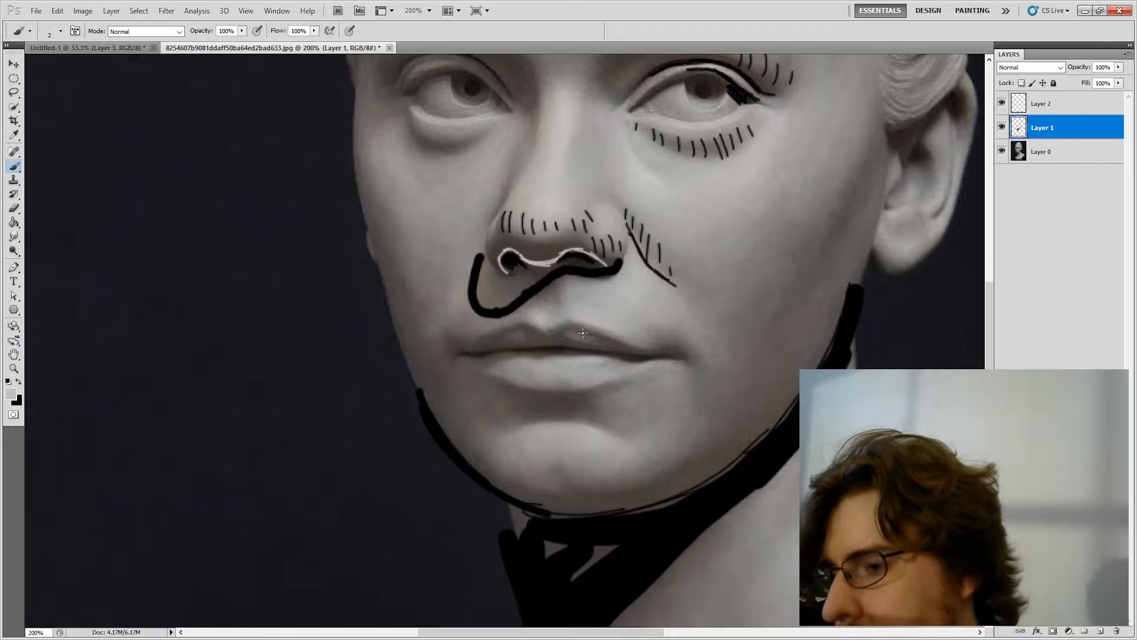
left_click(11, 392)
left_click(455, 203)
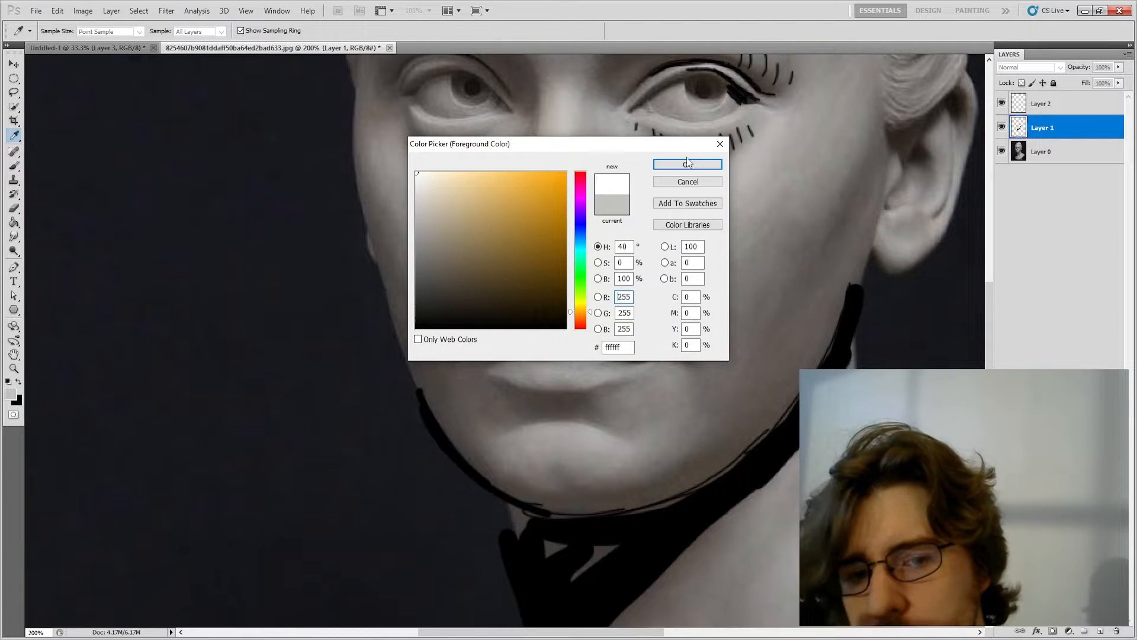
left_click(686, 160)
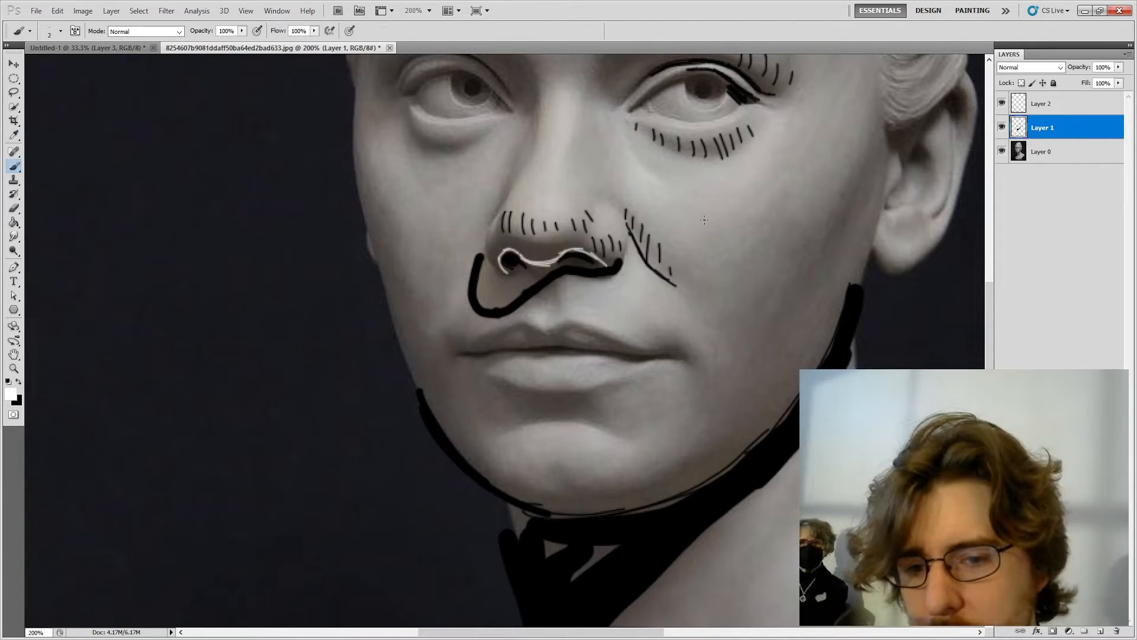
left_click_drag(643, 264, 676, 291)
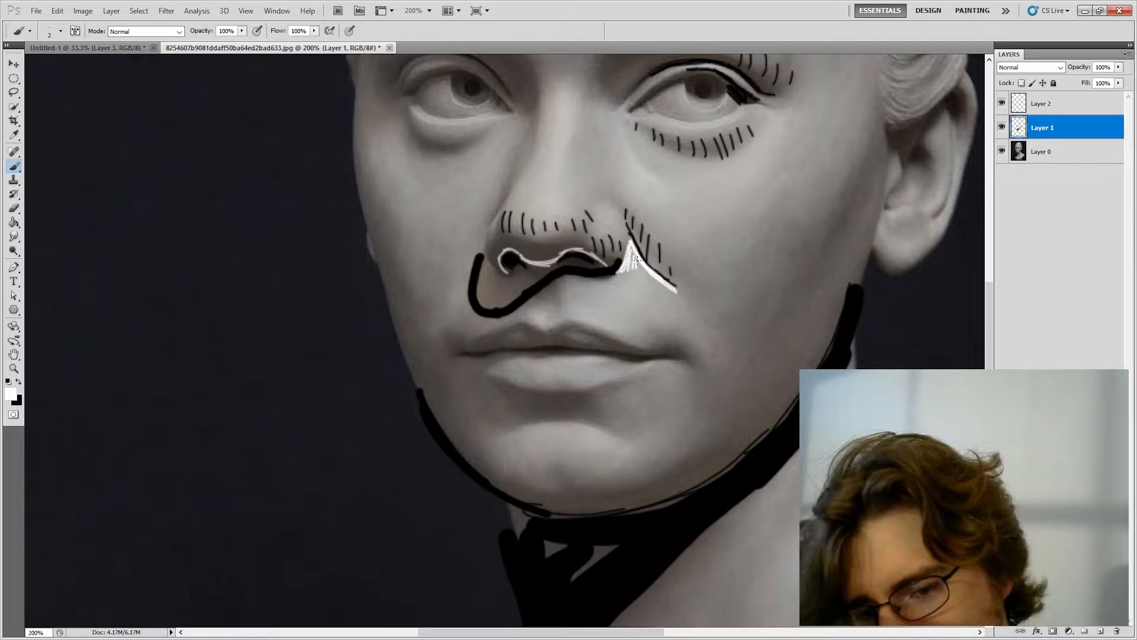
left_click_drag(638, 259, 641, 272)
left_click_drag(643, 261, 648, 273)
Step: Switch the painting colour to black and hatch the form shadow around the inner corner of the eye nearer the ear
key("space")
mouse_move(828, 213)
left_mouse_down()
mouse_move(781, 284)
mouse_move(764, 353)
left_mouse_up()
key("x")
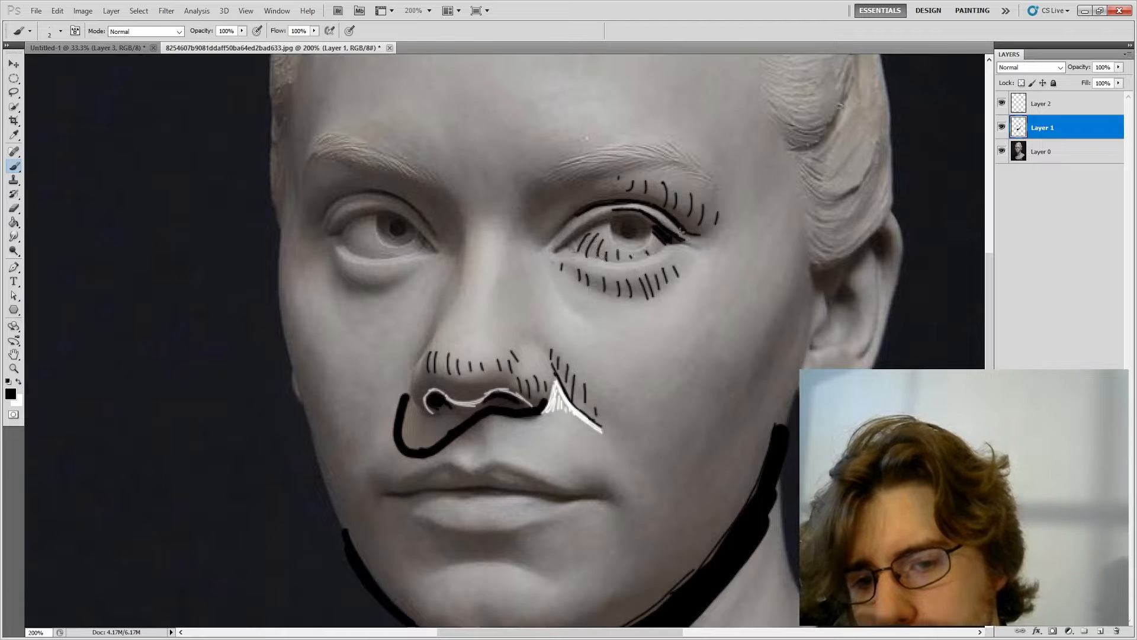
left_click_drag(560, 190, 571, 211)
left_click_drag(545, 208, 548, 228)
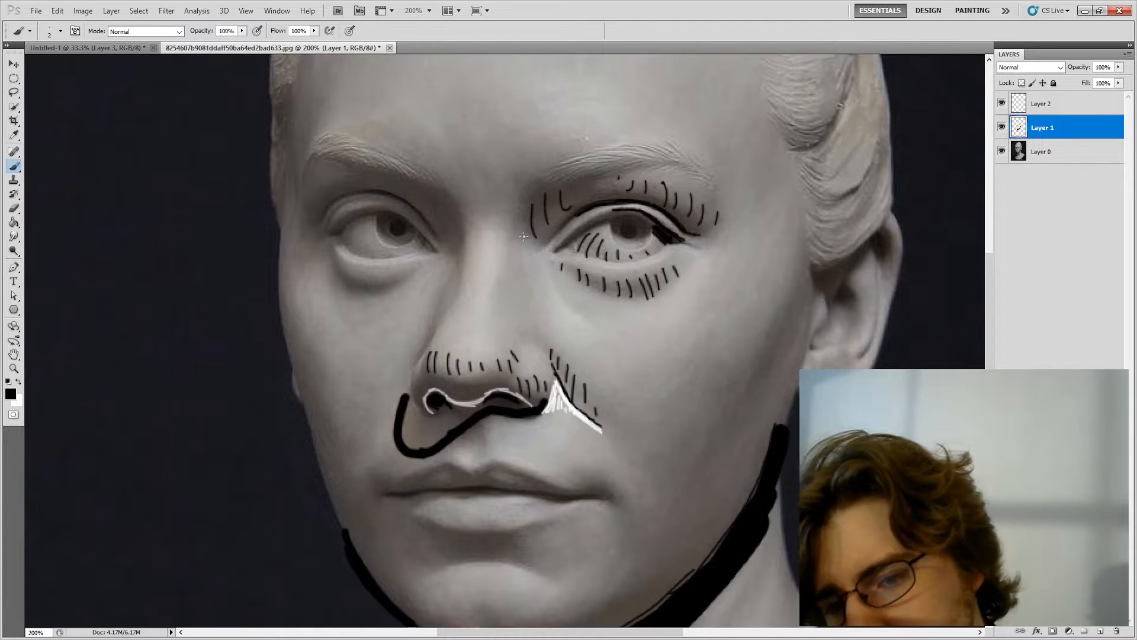
Step: Hatch the mouth corner and upper lip shadows in black, and draw white lines along the upper lip's lower edge and beneath the lower lip
mouse_move(591, 398)
left_mouse_down()
mouse_move(717, 374)
mouse_move(748, 321)
mouse_move(704, 297)
mouse_move(693, 198)
left_mouse_up()
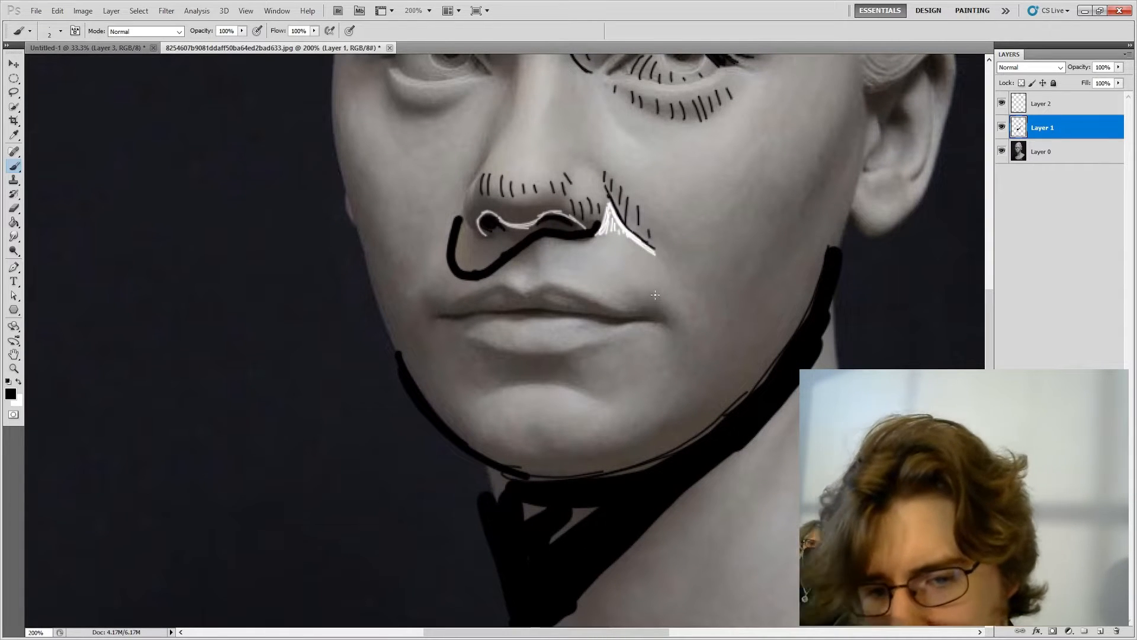
left_click_drag(653, 296, 648, 312)
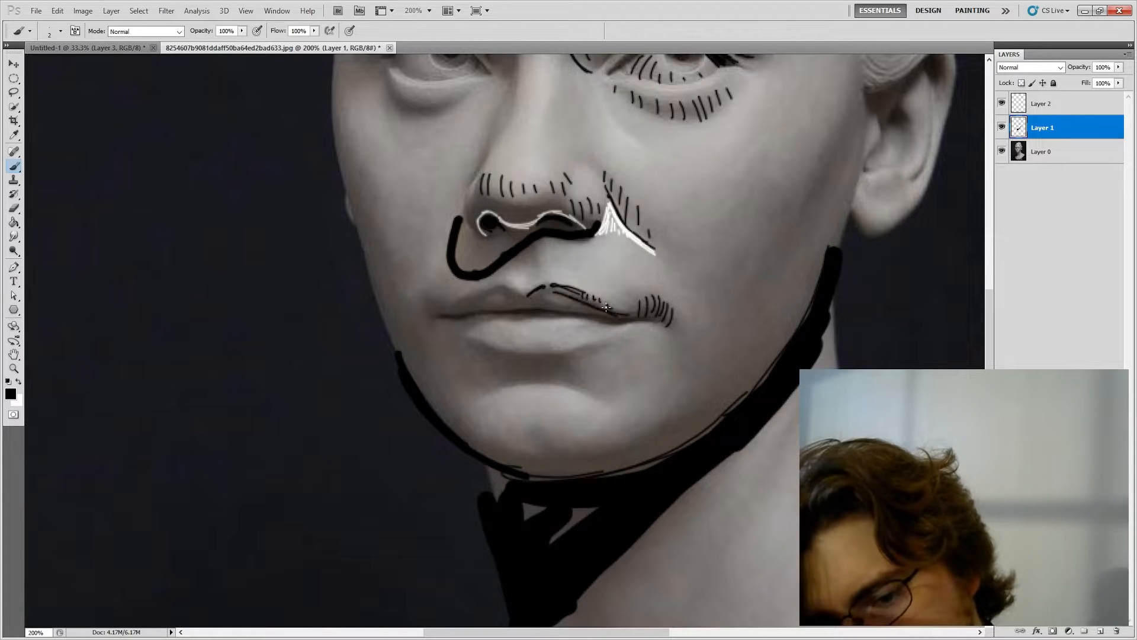
key("x")
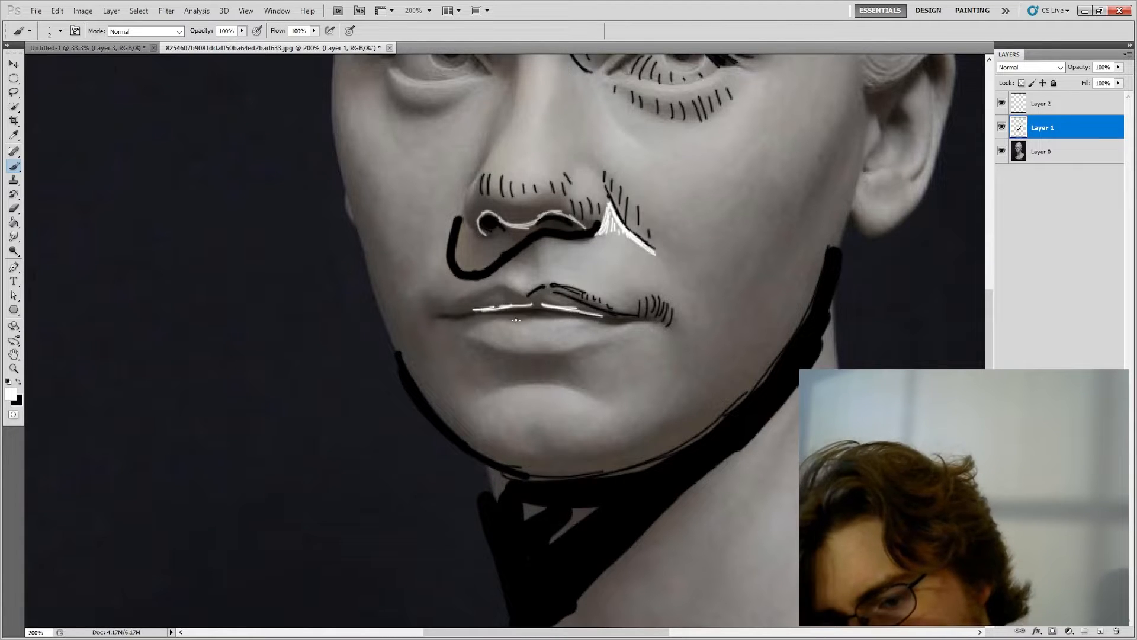
mouse_move(477, 335)
left_mouse_down()
mouse_move(578, 350)
mouse_move(626, 333)
left_mouse_up()
Step: Outline and hatch the shadow beneath the lower lip in black, and draw a white arc along the top of the chin
key("x")
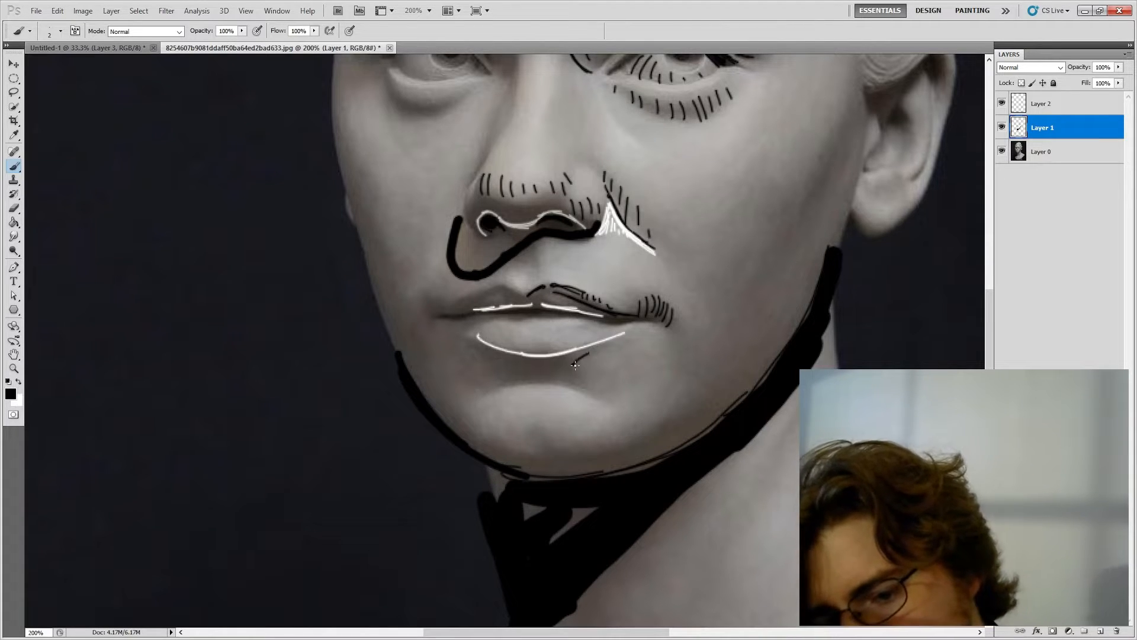
left_click_drag(575, 366, 590, 406)
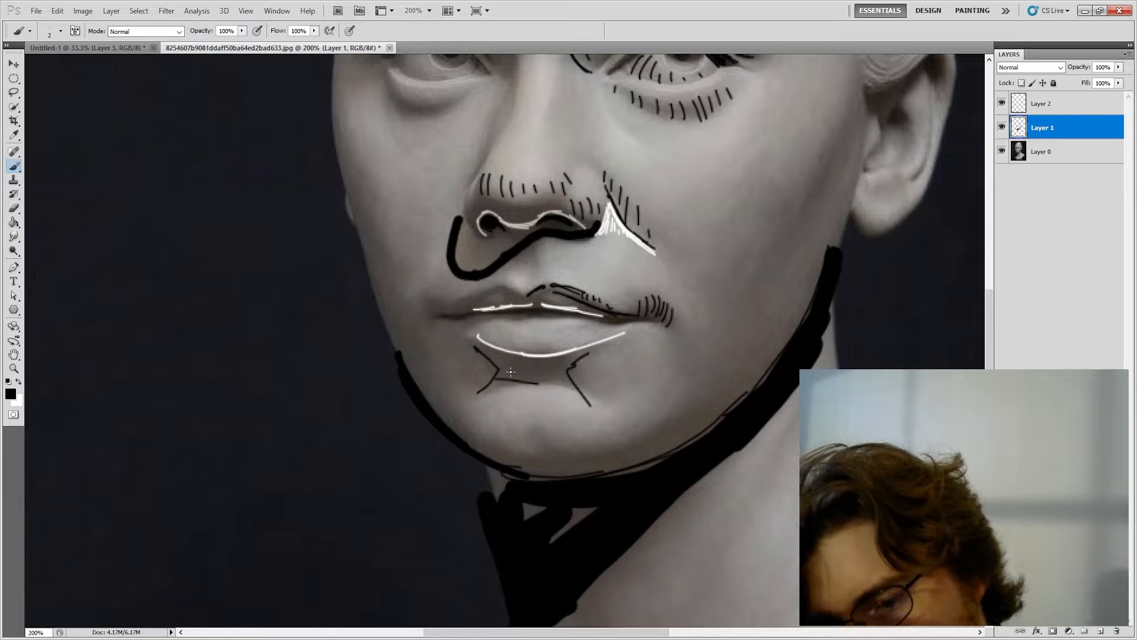
left_click_drag(502, 371, 561, 380)
left_click_drag(496, 363, 567, 375)
mouse_move(489, 401)
left_mouse_down()
mouse_move(566, 392)
mouse_move(595, 404)
left_mouse_up()
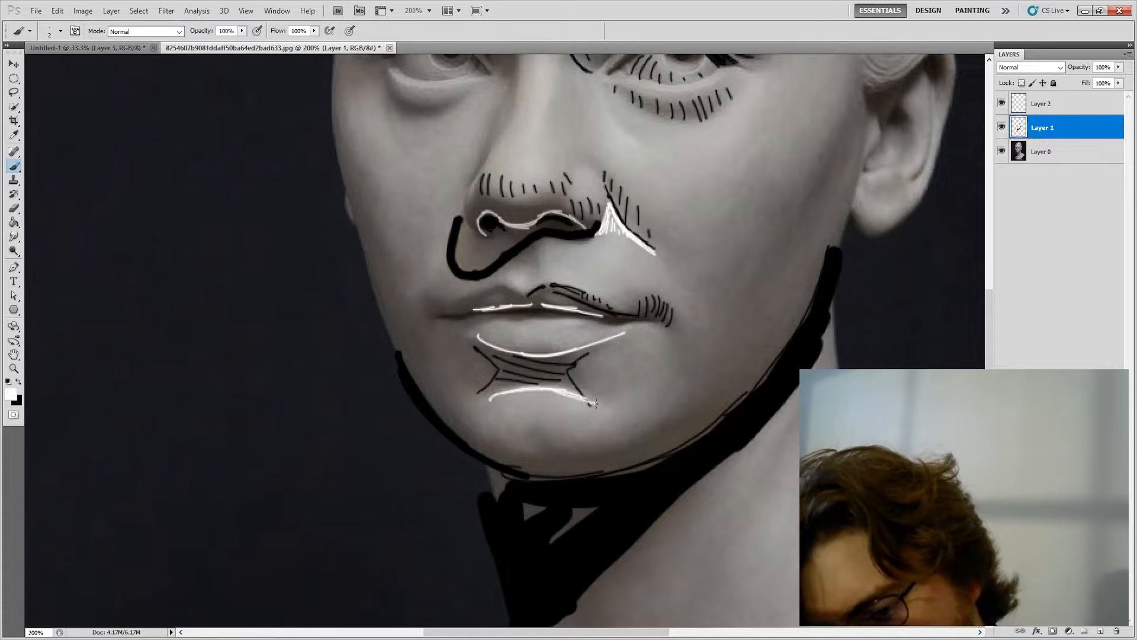
left_click_drag(808, 204, 737, 460)
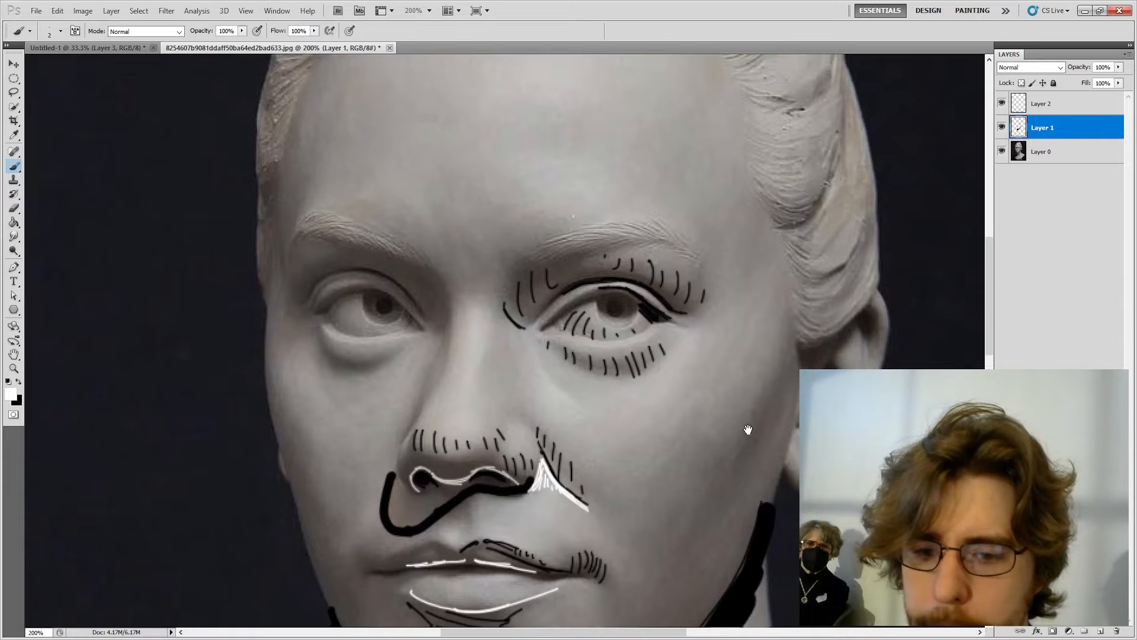
key("ctrl+minus")
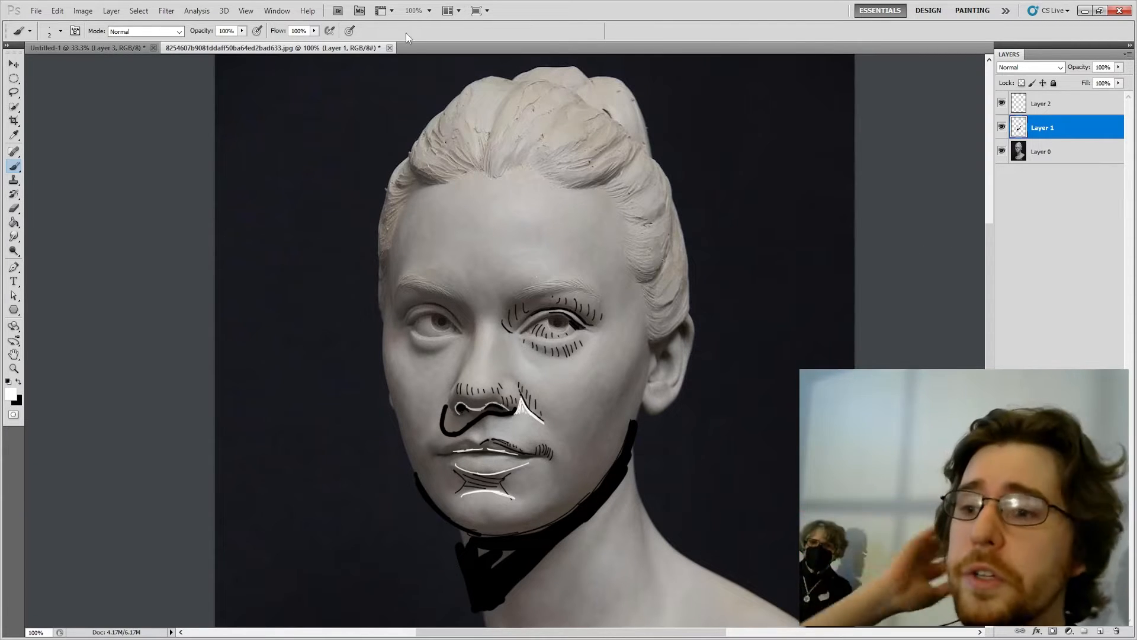
Step: Switch to the sphere document, select the sphere's base Layer 2, hide the cast shadow on Layer 5 and choose the Elliptical Marquee tool
left_click(13, 93)
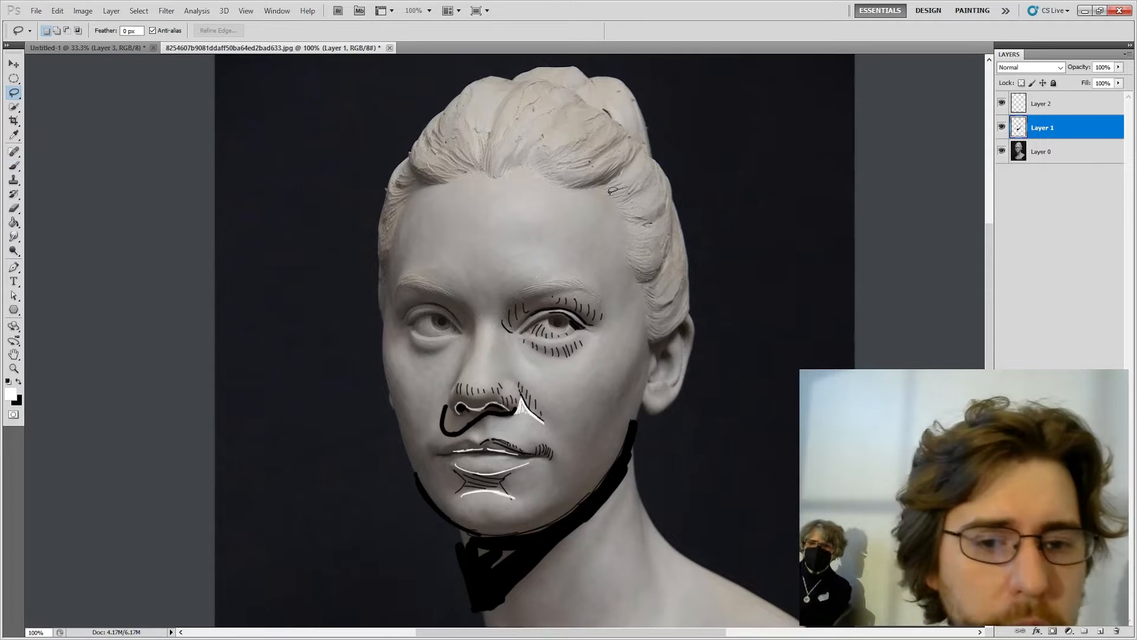
left_click(84, 48)
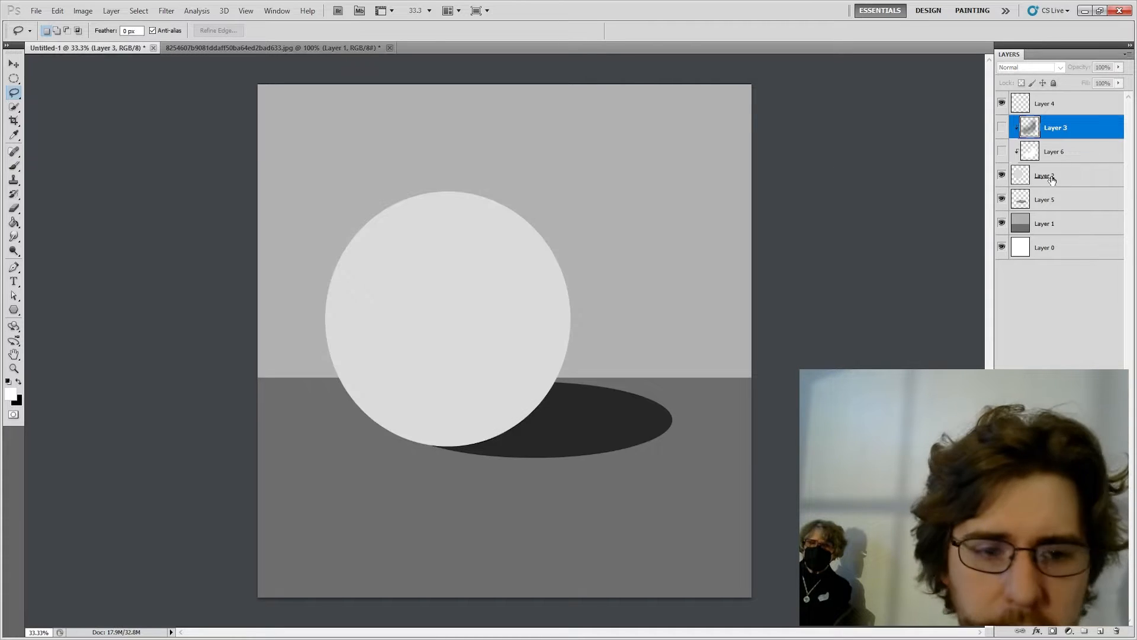
left_click(1049, 176)
left_click(1002, 199)
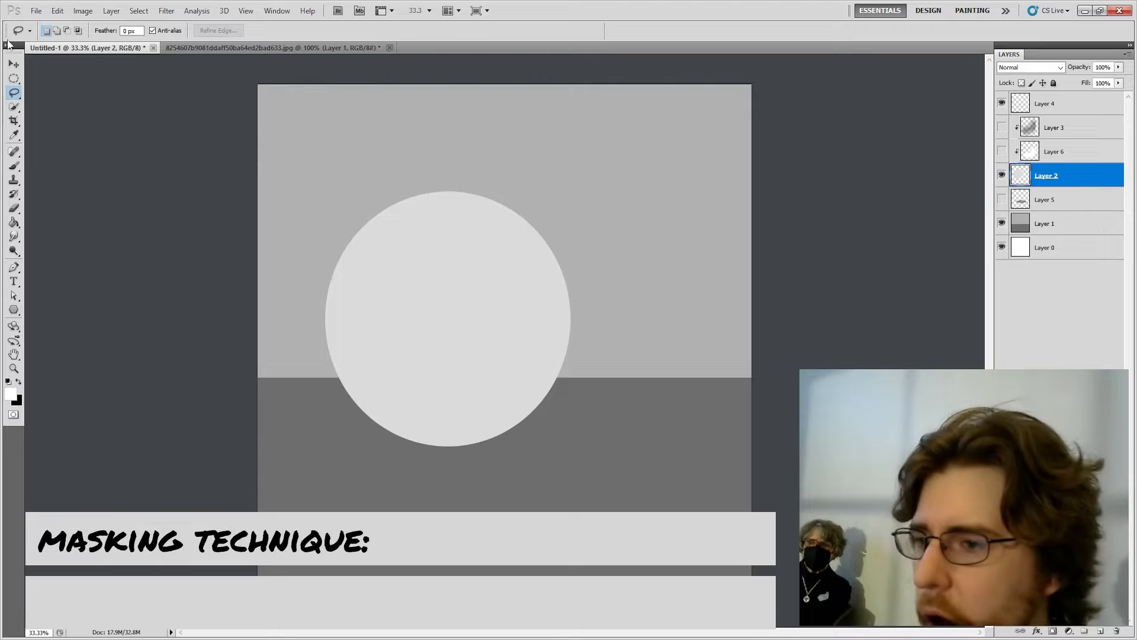
left_click(14, 78)
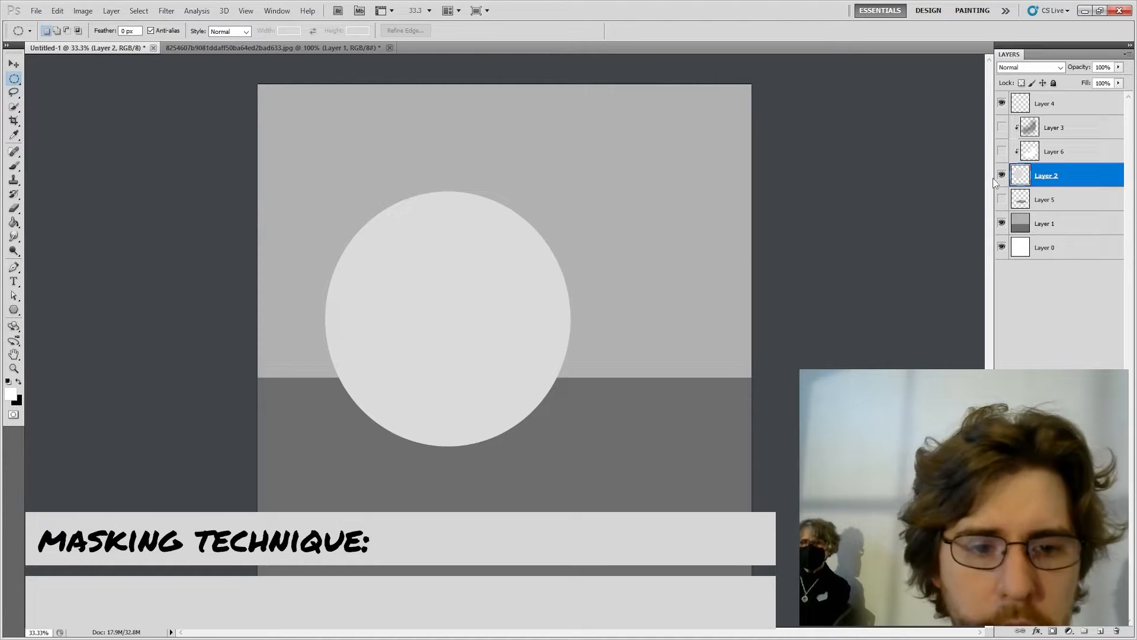
Step: Show the sphere's two clipped shading layers, Layer 6 and Layer 3
left_click(1052, 159)
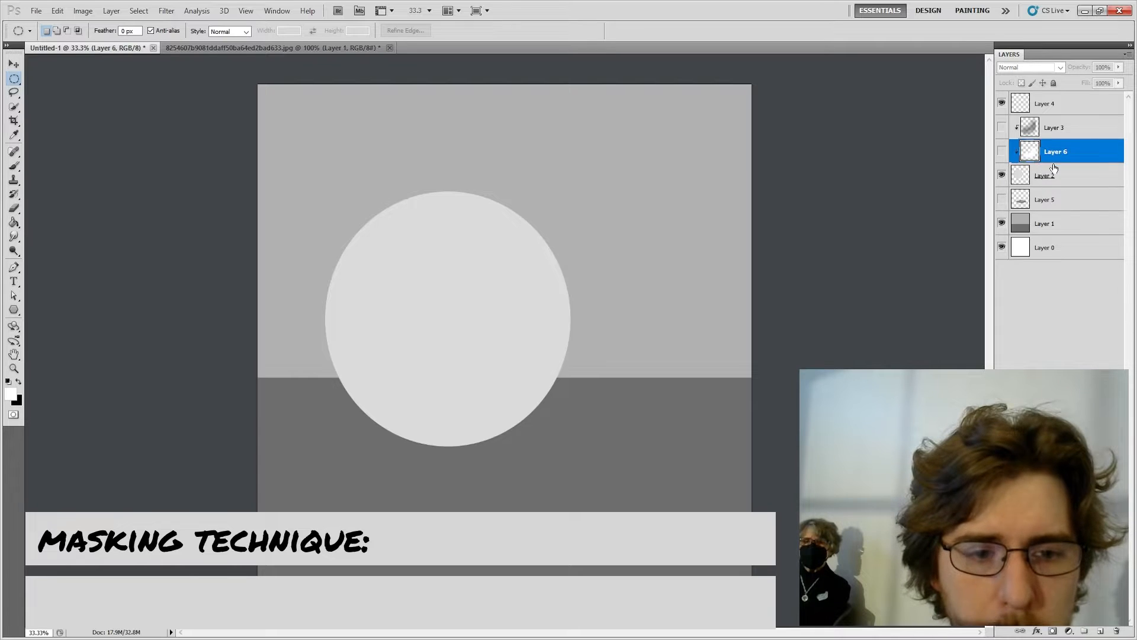
left_click(1003, 153)
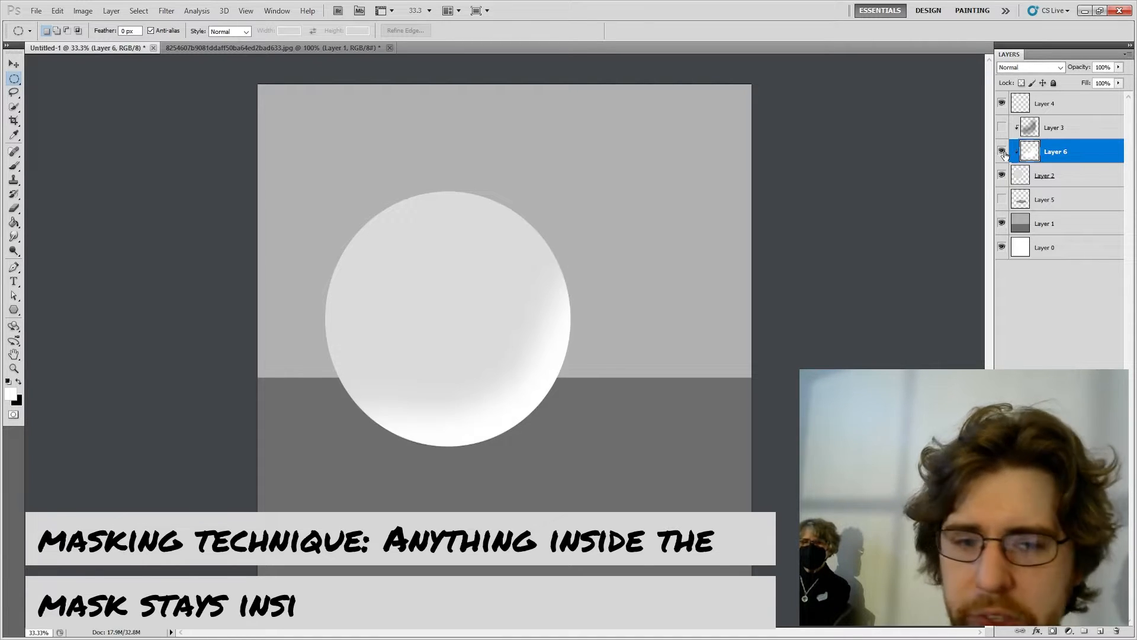
left_click(1002, 129)
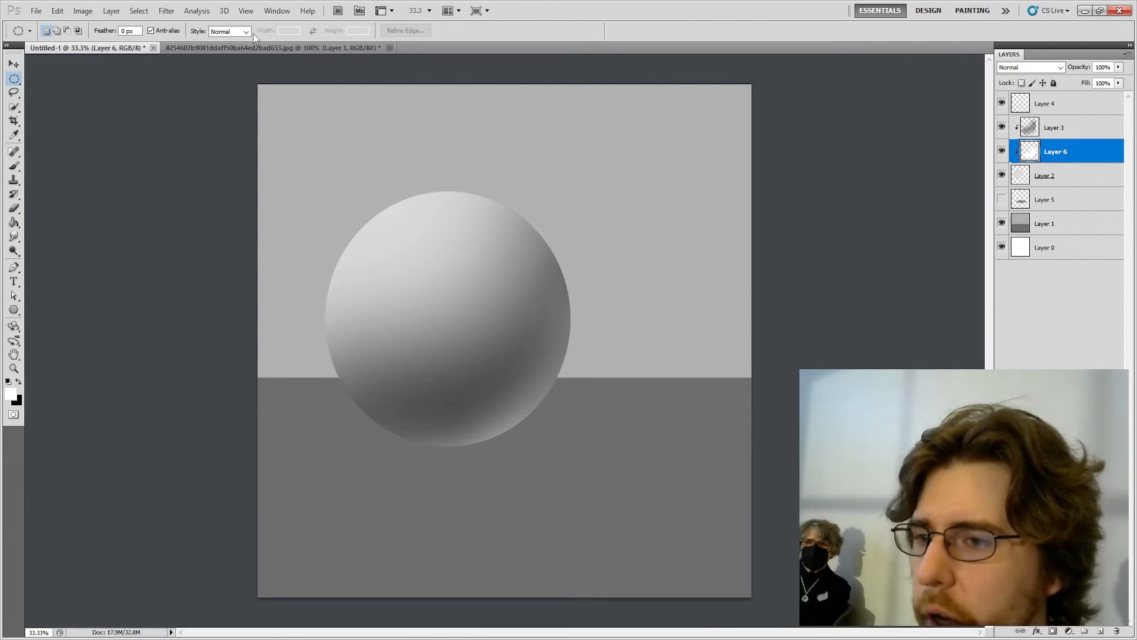
Step: Return to the bust photo, choose the 30 px hard round brush, hide the markings on Layer 1 and select Layer 2
left_click(240, 48)
key("b")
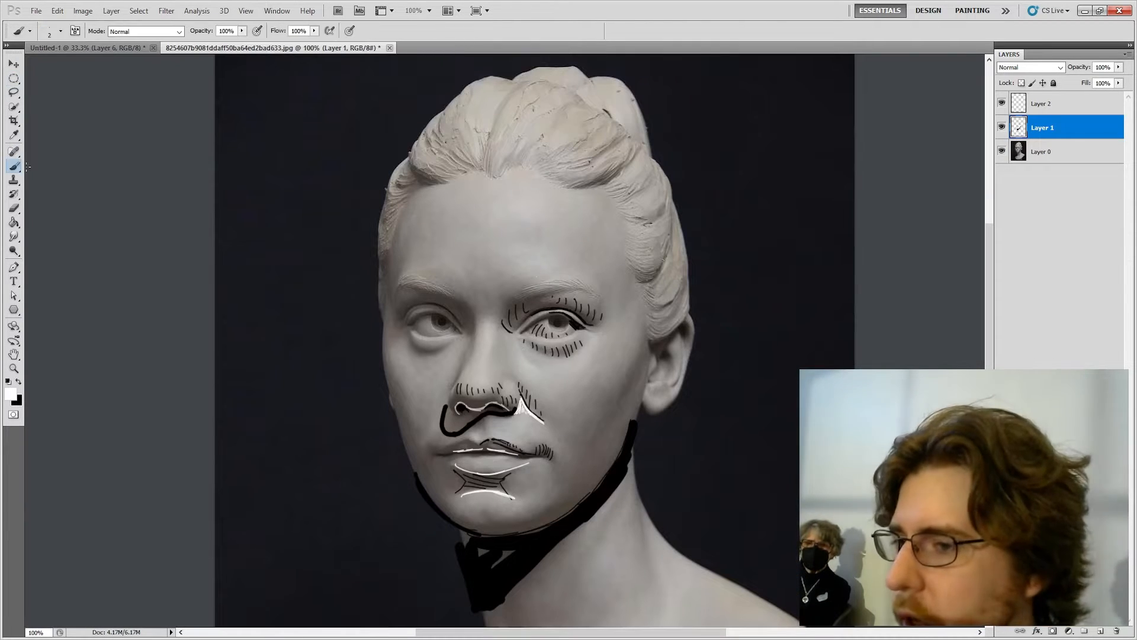
left_click(61, 31)
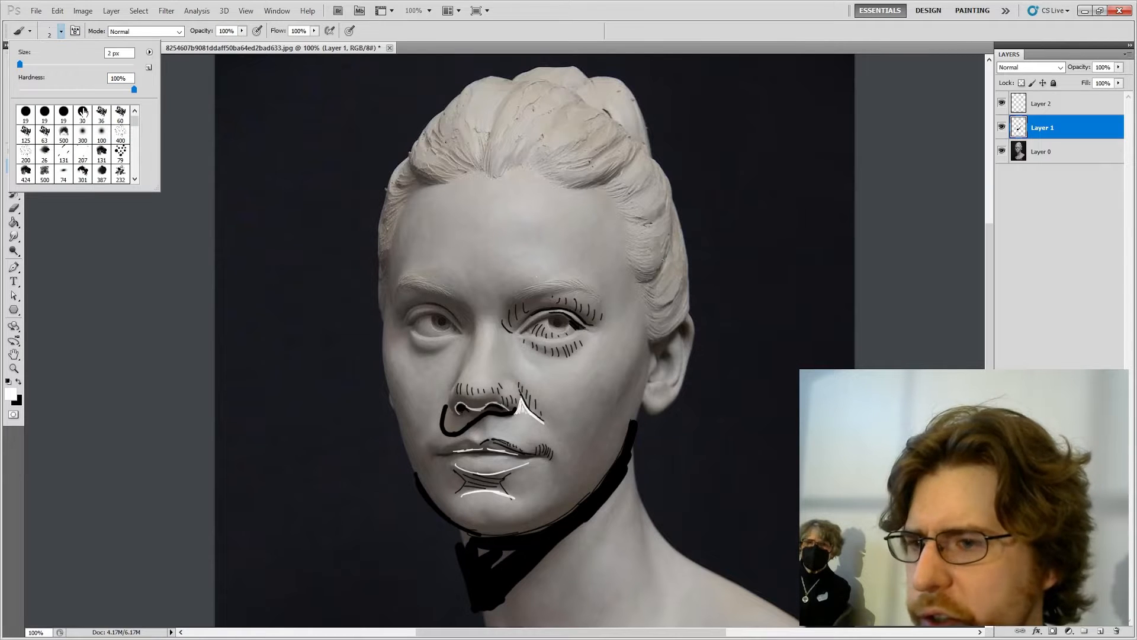
left_click(83, 113)
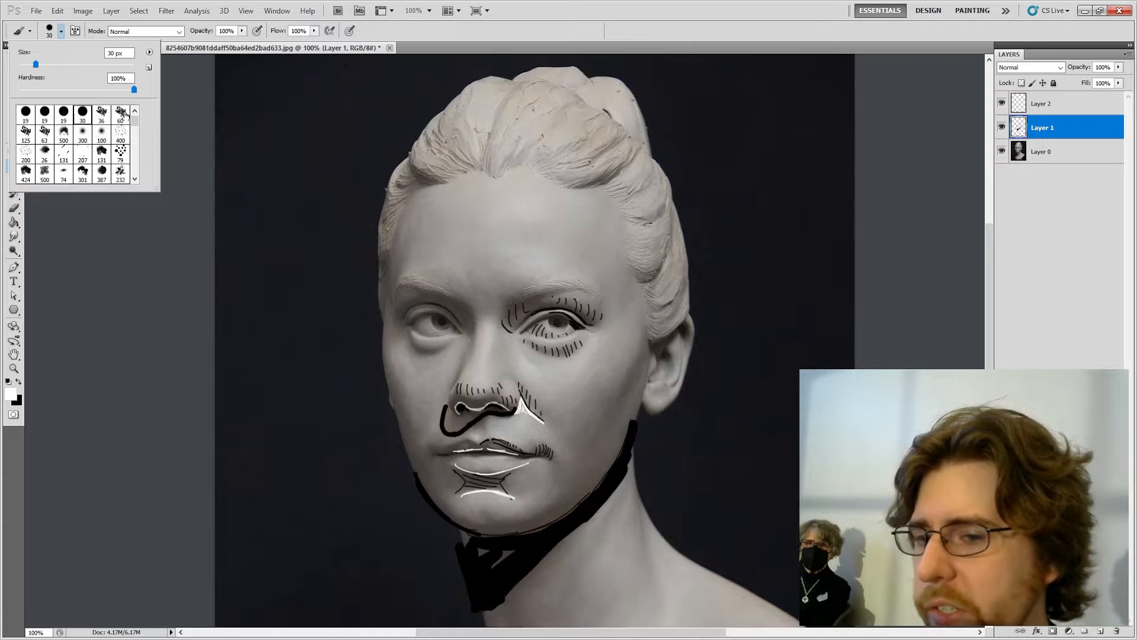
left_click(1001, 127)
left_click(1044, 108)
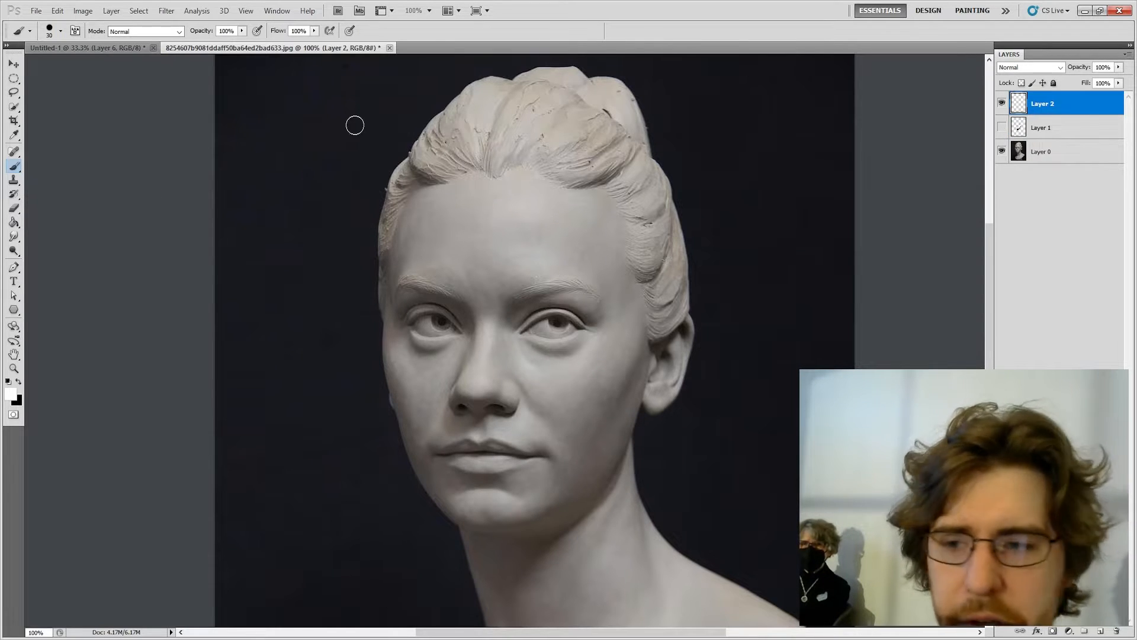
Step: Draw two black zigzag strokes on Layer 2 over a white layer with the 30 px brush at 100% hardness
left_click(60, 31)
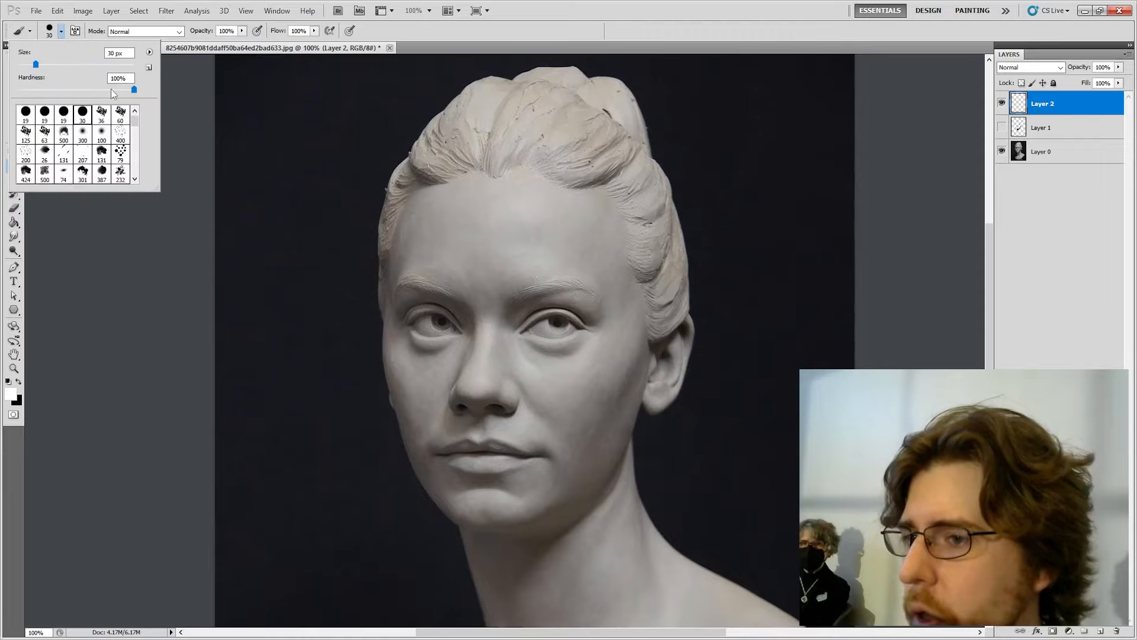
left_click(150, 53)
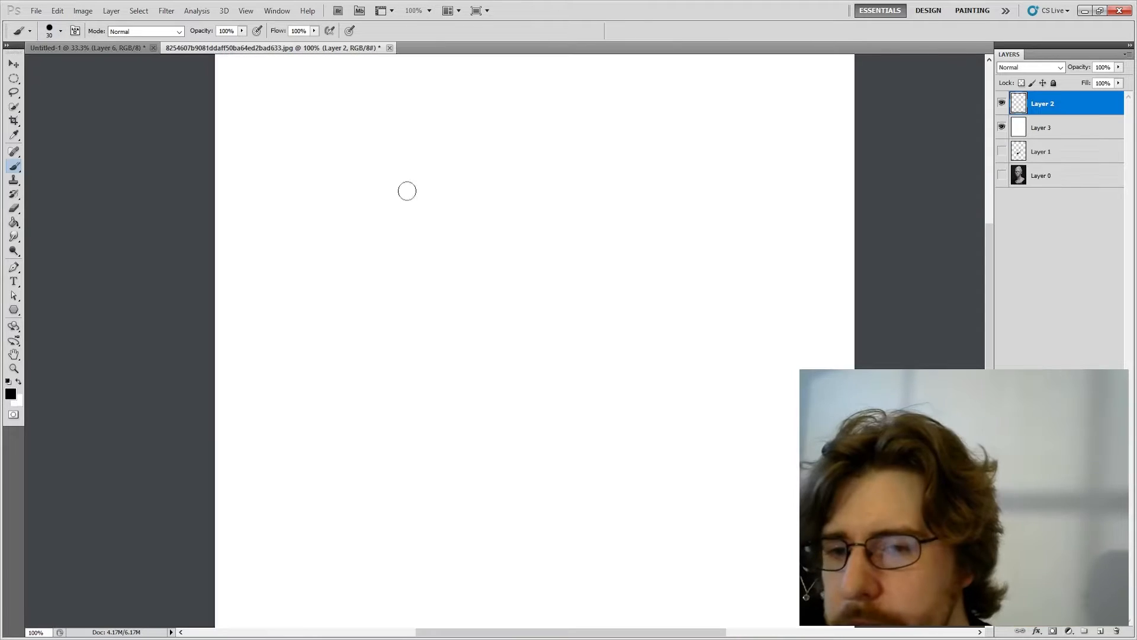
mouse_move(406, 206)
left_mouse_down()
mouse_move(576, 160)
mouse_move(779, 405)
left_mouse_up()
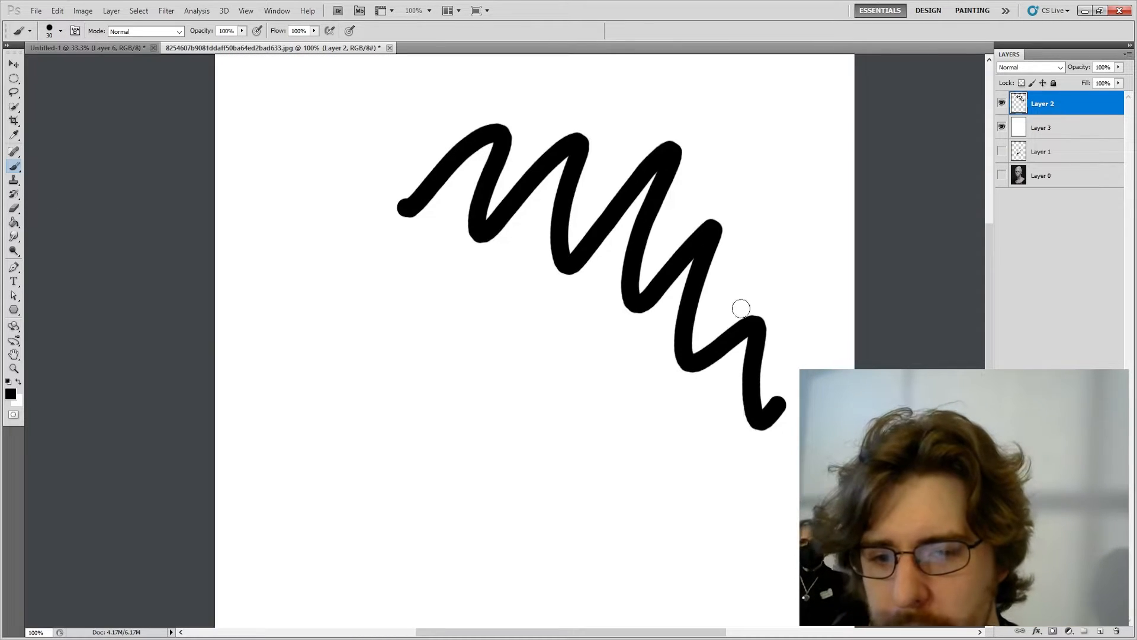
mouse_move(591, 374)
left_mouse_down()
mouse_move(527, 297)
mouse_move(277, 240)
mouse_move(368, 96)
left_mouse_up()
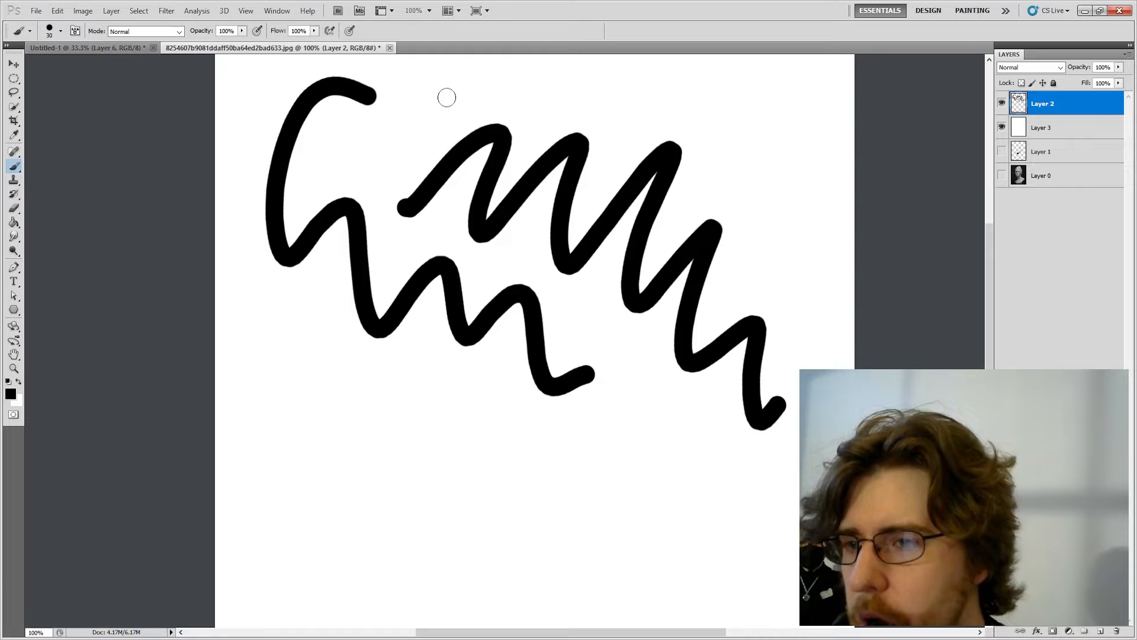
Step: Lower the brush hardness to 0% and draw soft-edged zigzag strokes around the hard ones
left_click(60, 31)
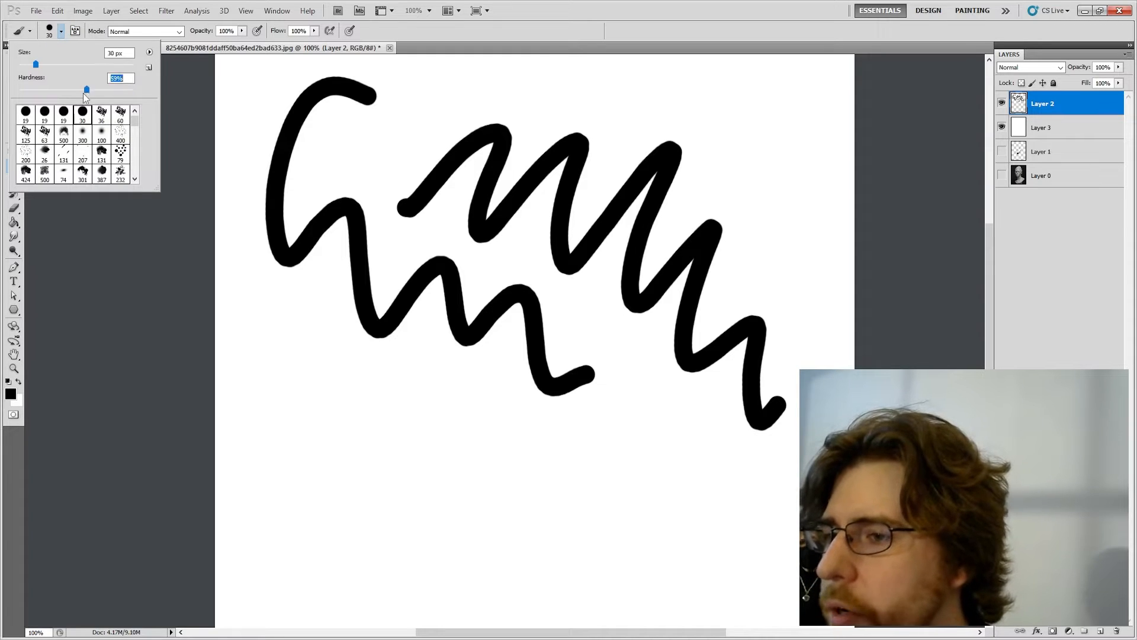
left_click_drag(84, 95, 42, 96)
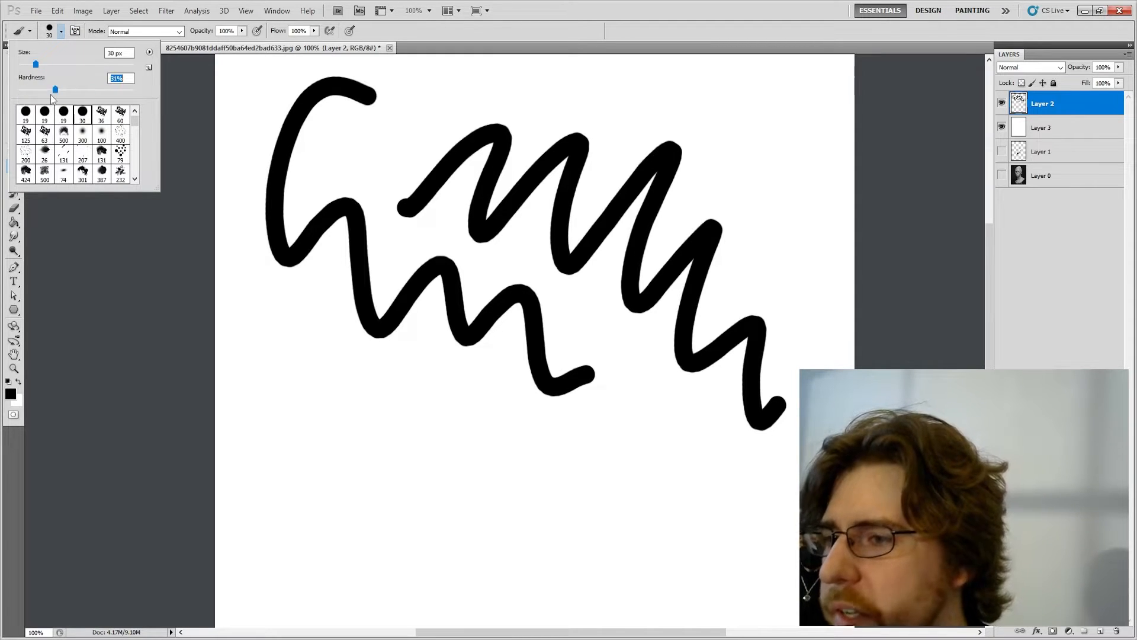
mouse_move(514, 97)
left_mouse_down()
mouse_move(645, 79)
mouse_move(792, 162)
mouse_move(782, 421)
mouse_move(615, 310)
mouse_move(415, 330)
left_mouse_up()
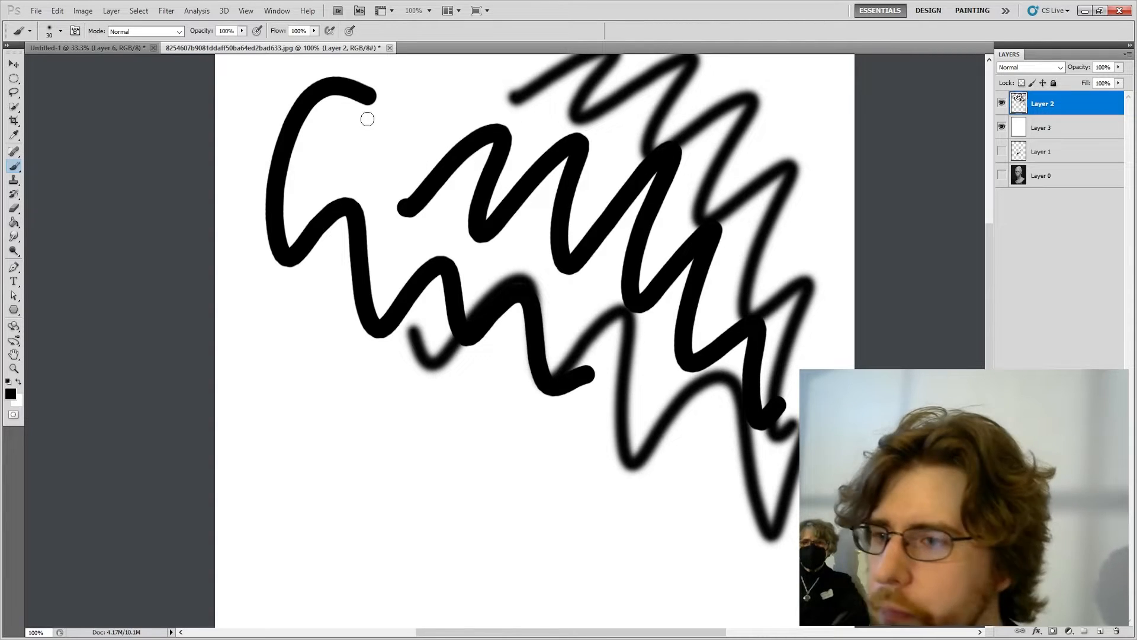
Step: Choose the 500 px textured brush tip, reduce it to 40 px and draw a rough-edged zigzag on Layer 2 below the hard strokes
left_click(61, 31)
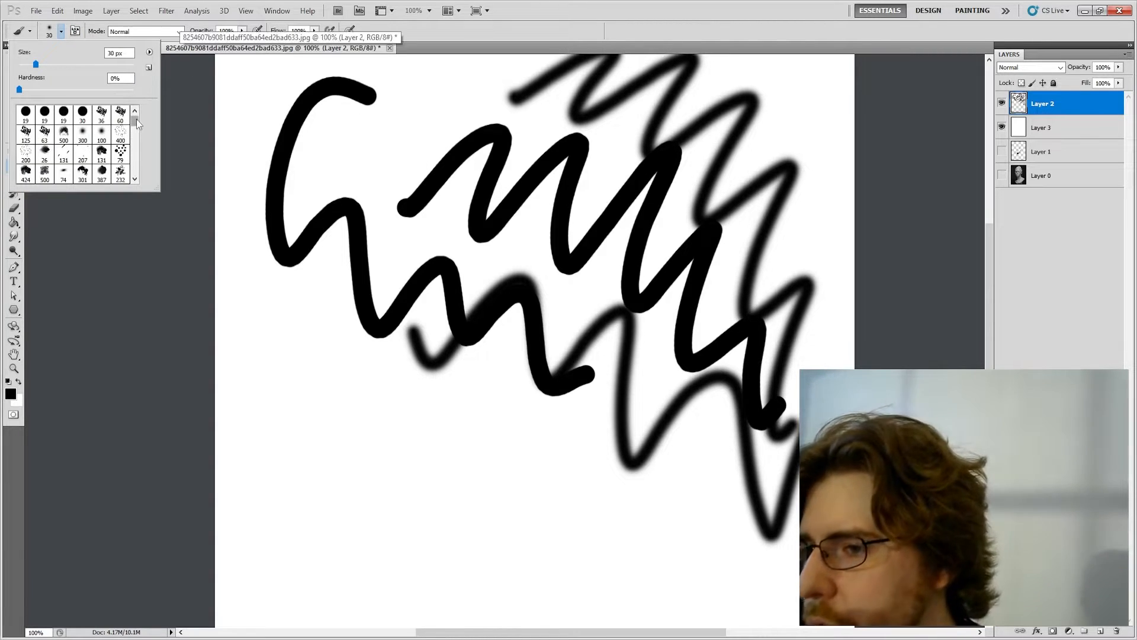
mouse_move(136, 119)
left_mouse_down()
mouse_move(134, 167)
mouse_move(140, 111)
left_mouse_up()
left_click(68, 132)
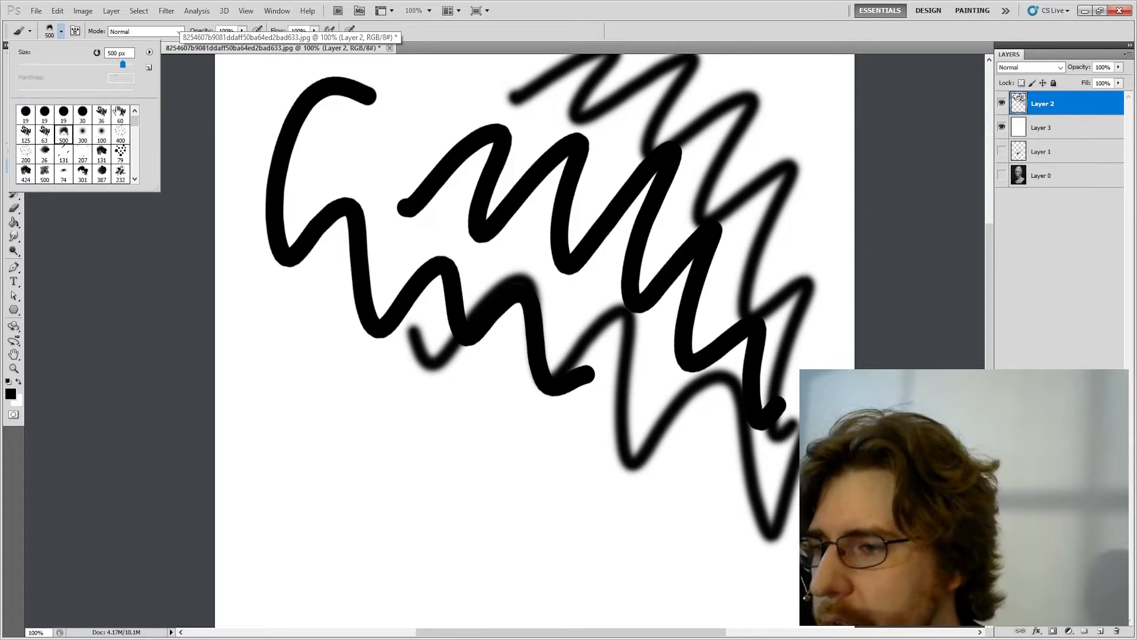
left_click(443, 33)
key("bracketleft")
key("bracketleft")
key("bracketleft")
key("bracketleft")
key("bracketleft")
key("bracketleft")
key("bracketleft")
key("bracketleft")
key("bracketleft")
key("bracketleft")
key("bracketleft")
key("bracketleft")
key("bracketleft")
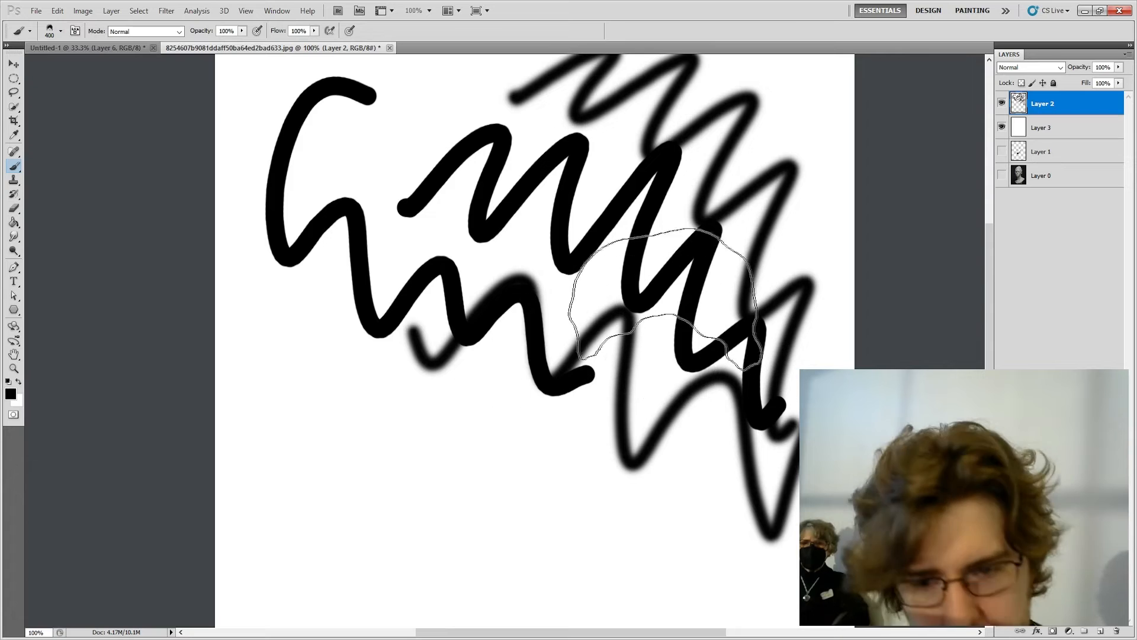
key("bracketleft")
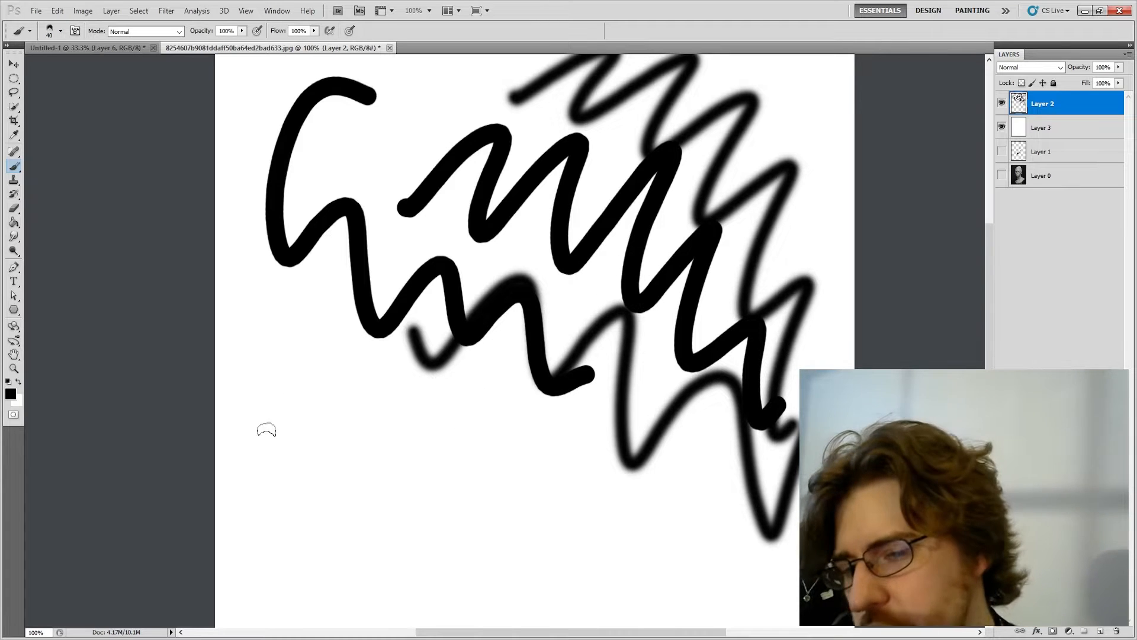
mouse_move(266, 471)
left_mouse_down()
mouse_move(315, 288)
mouse_move(442, 302)
mouse_move(558, 492)
mouse_move(683, 540)
left_mouse_up()
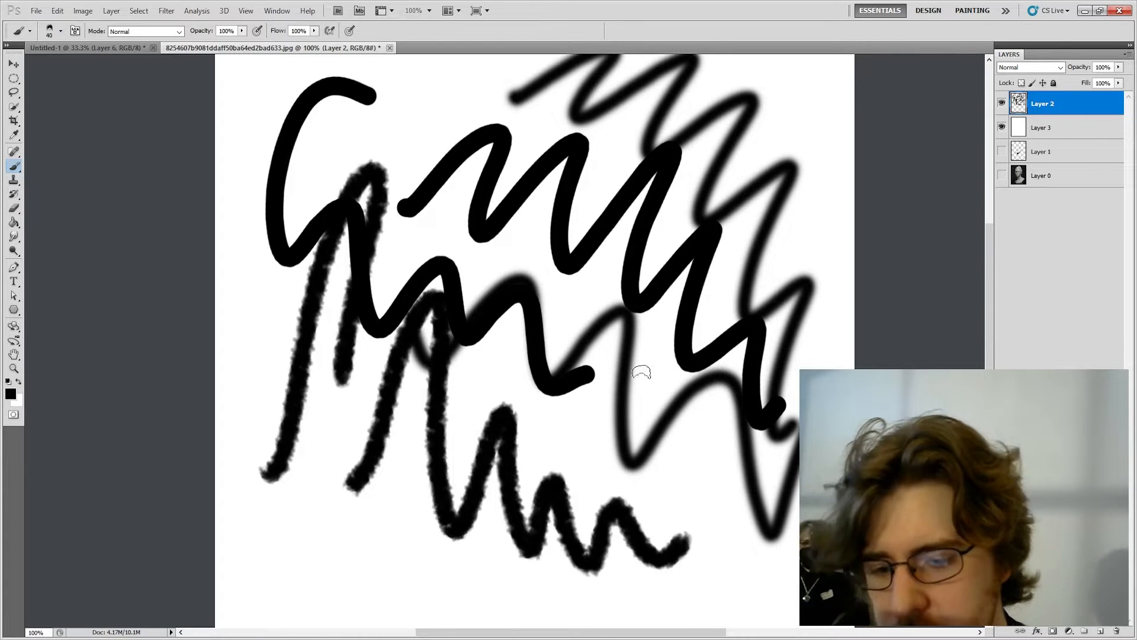
Step: Reduce the textured brush to 10 px and draw several thin curved strokes in the blank area below the zigzags
mouse_move(630, 486)
left_mouse_down()
mouse_move(663, 216)
mouse_move(691, 178)
left_mouse_up()
key("bracketleft")
key("bracketleft")
key("bracketleft")
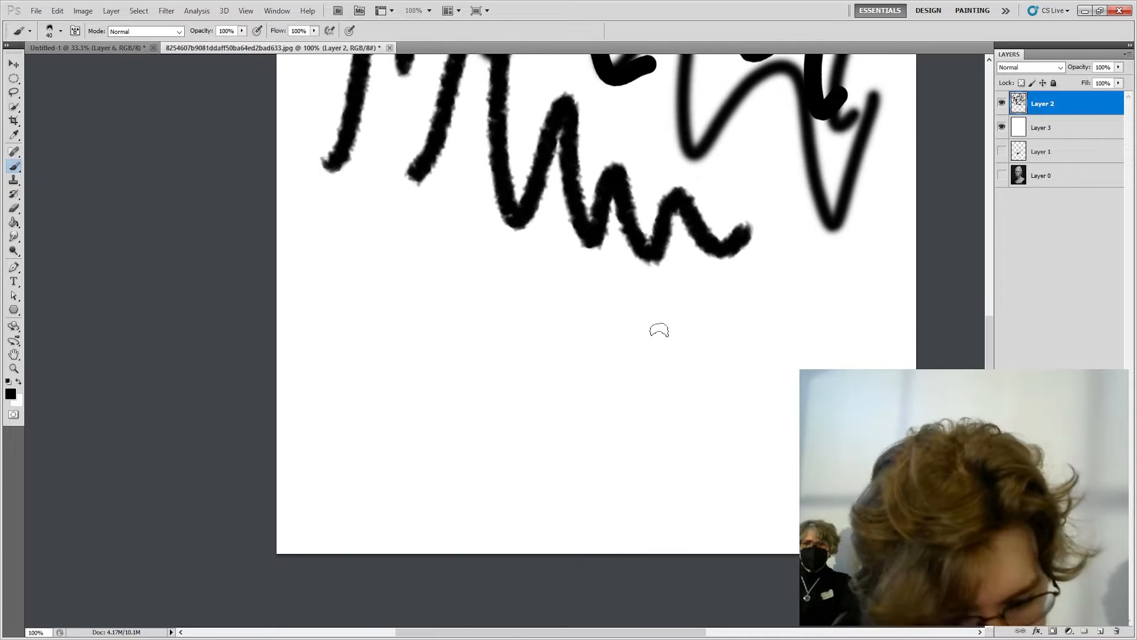
left_click_drag(408, 232, 542, 441)
left_click_drag(477, 316, 548, 407)
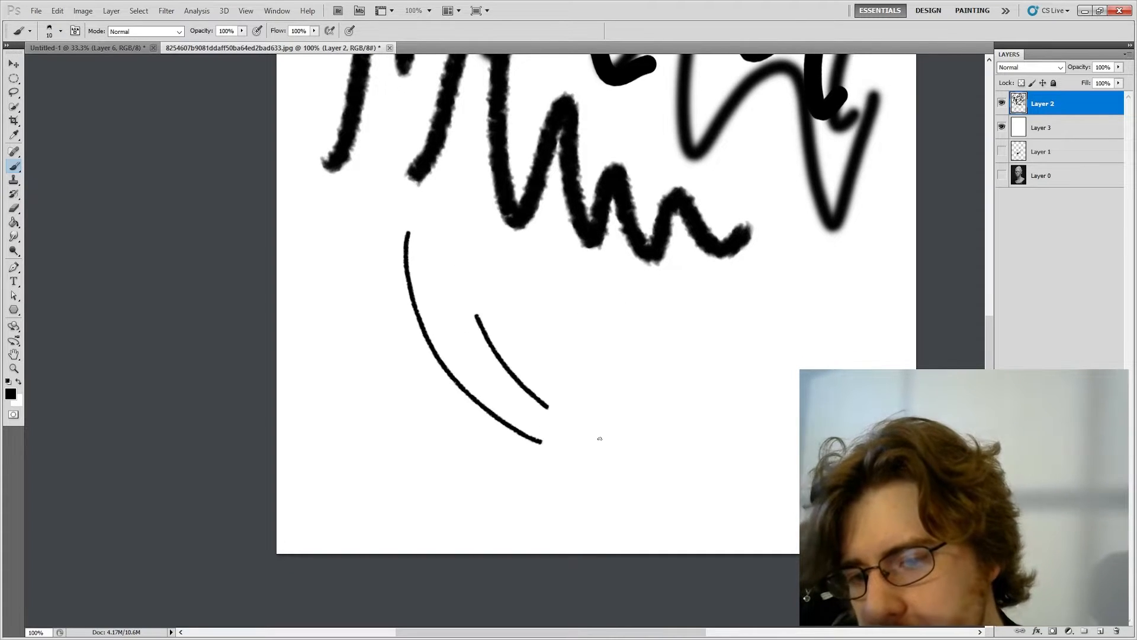
left_click_drag(600, 439, 644, 431)
left_click_drag(613, 396, 561, 296)
mouse_move(578, 300)
left_mouse_down()
mouse_move(654, 405)
mouse_move(761, 408)
left_mouse_up()
left_click_drag(785, 414, 809, 408)
mouse_move(778, 377)
left_mouse_down()
mouse_move(739, 309)
mouse_move(821, 332)
left_mouse_up()
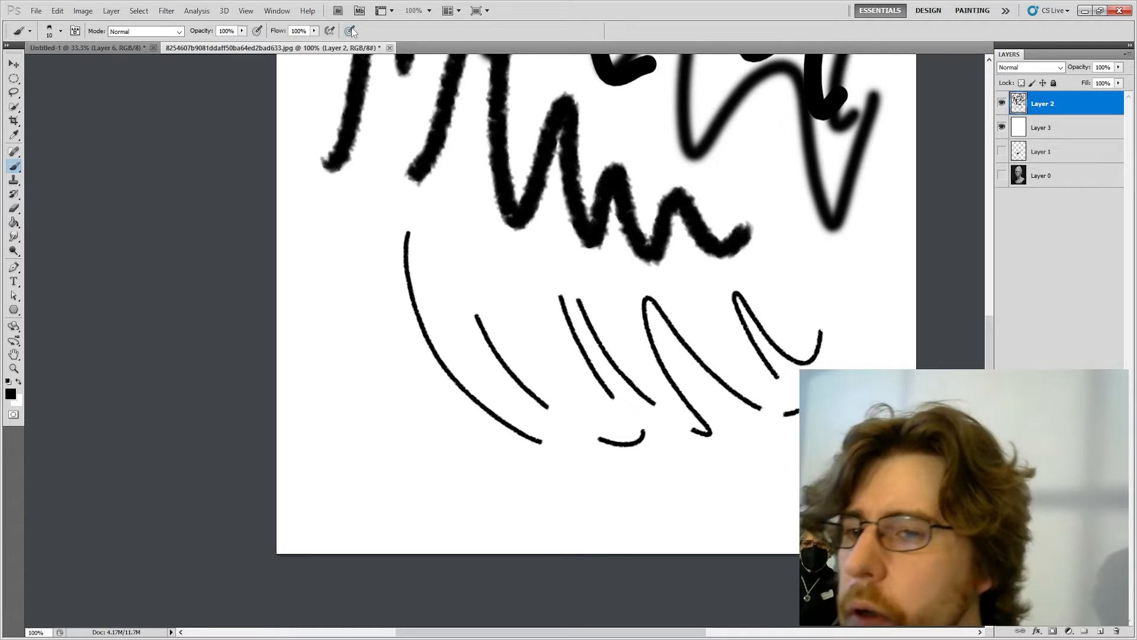
Step: Turn on tablet pressure control for brush size, draw thin zigzags over the curved strokes, and add a thicker zigzag at 40 px
mouse_move(377, 317)
left_mouse_down()
mouse_move(427, 249)
mouse_move(542, 385)
mouse_move(709, 432)
left_mouse_up()
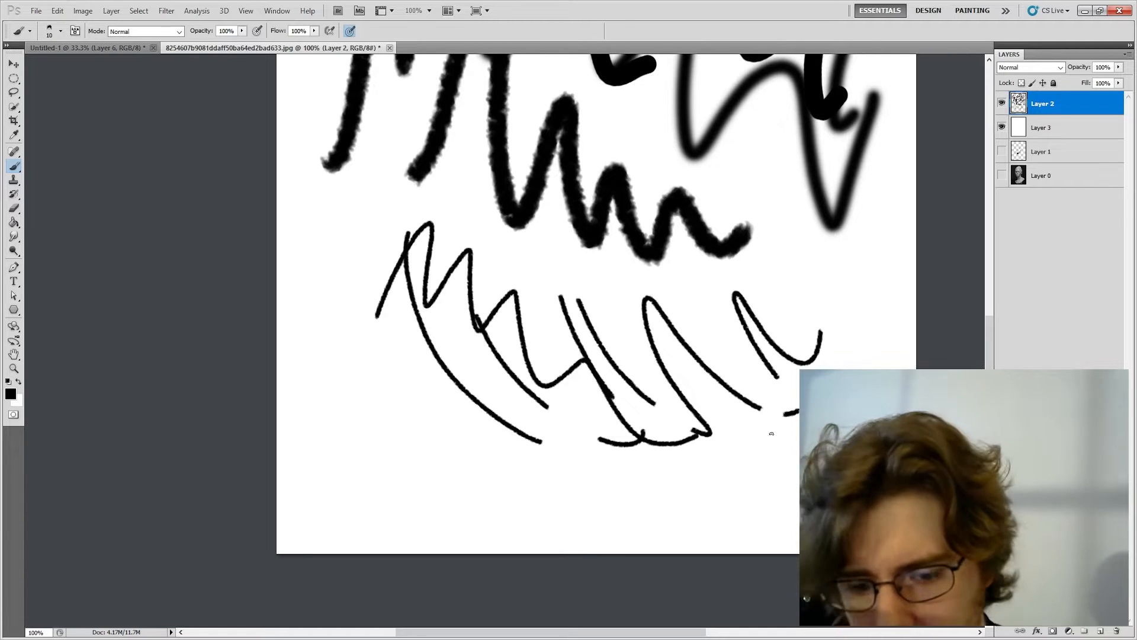
left_click_drag(789, 449, 793, 415)
left_click_drag(820, 334, 857, 259)
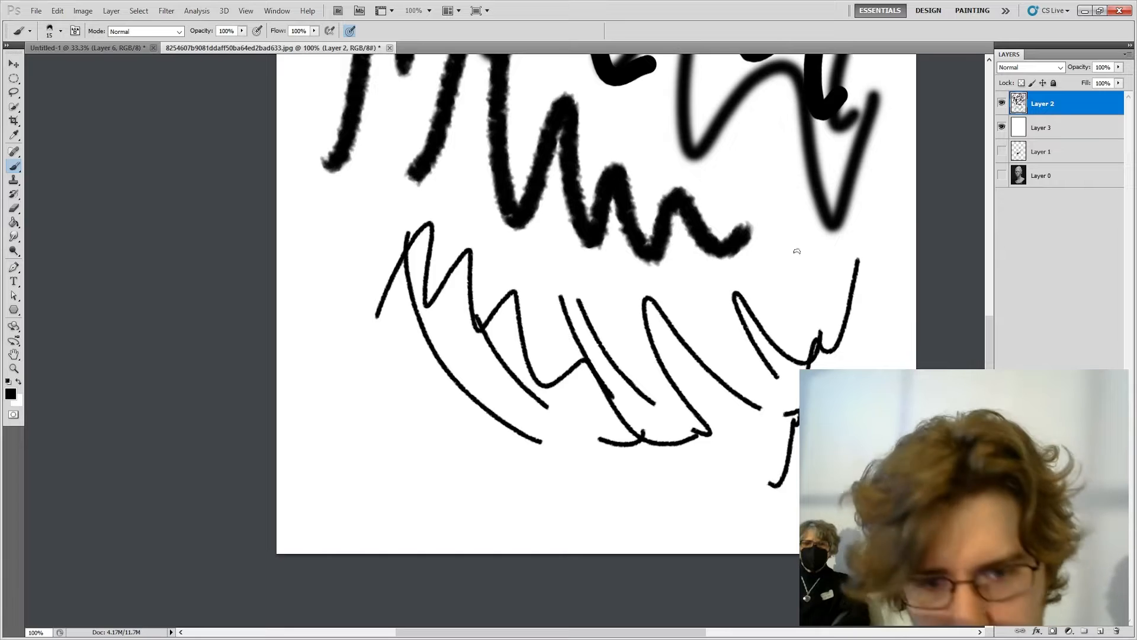
key("]")
key("]")
mouse_move(629, 171)
left_mouse_down()
mouse_move(739, 190)
mouse_move(808, 358)
left_mouse_up()
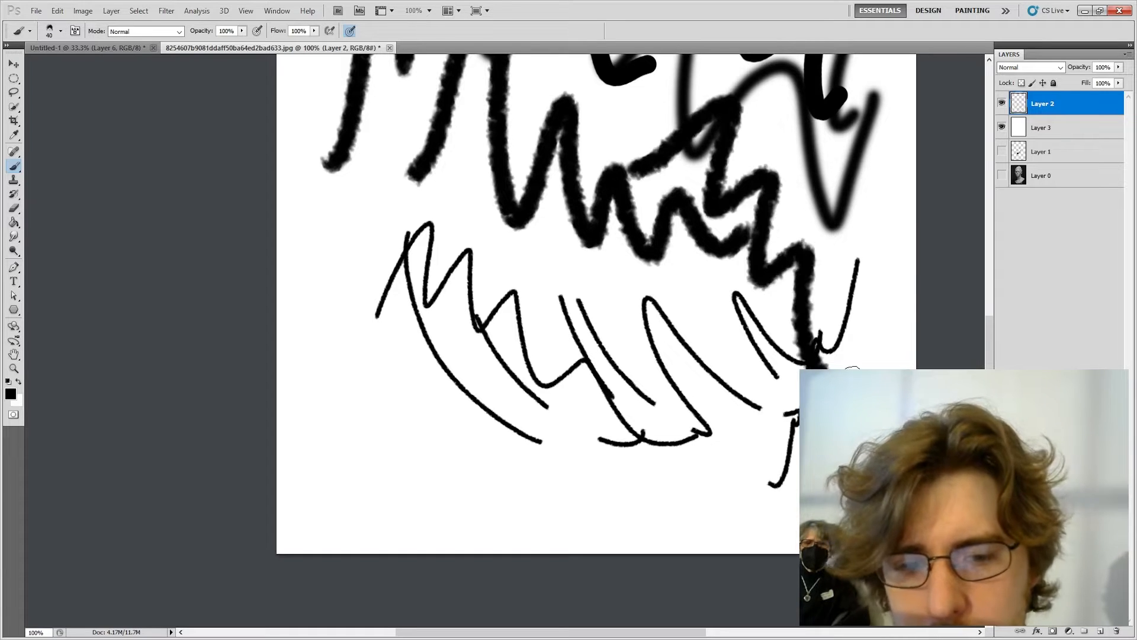
Step: Select Layer 3, set the brush opacity to 49%, hide Layer 2 and add a new layer above the white one
scroll(455, 183, "up", 6)
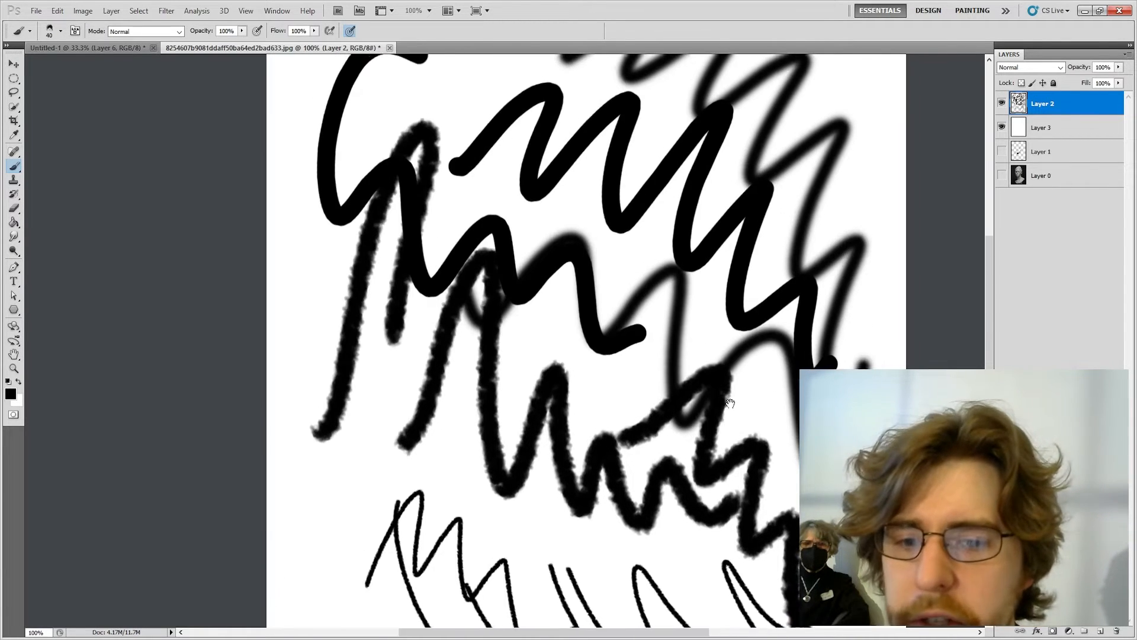
scroll(454, 183, "left", 1)
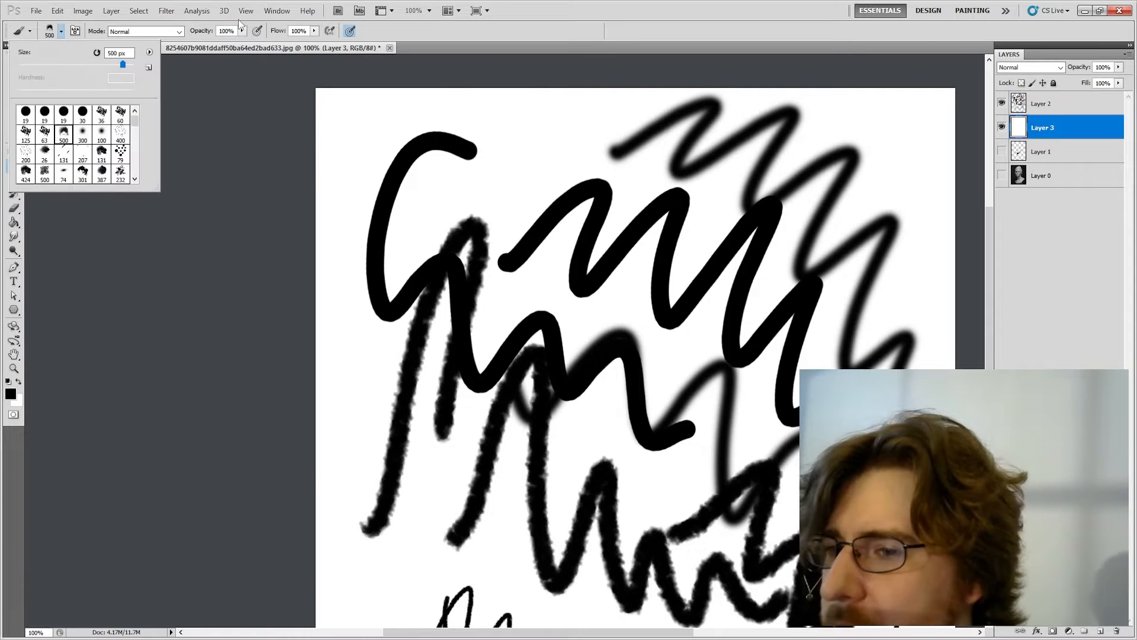
left_click(242, 31)
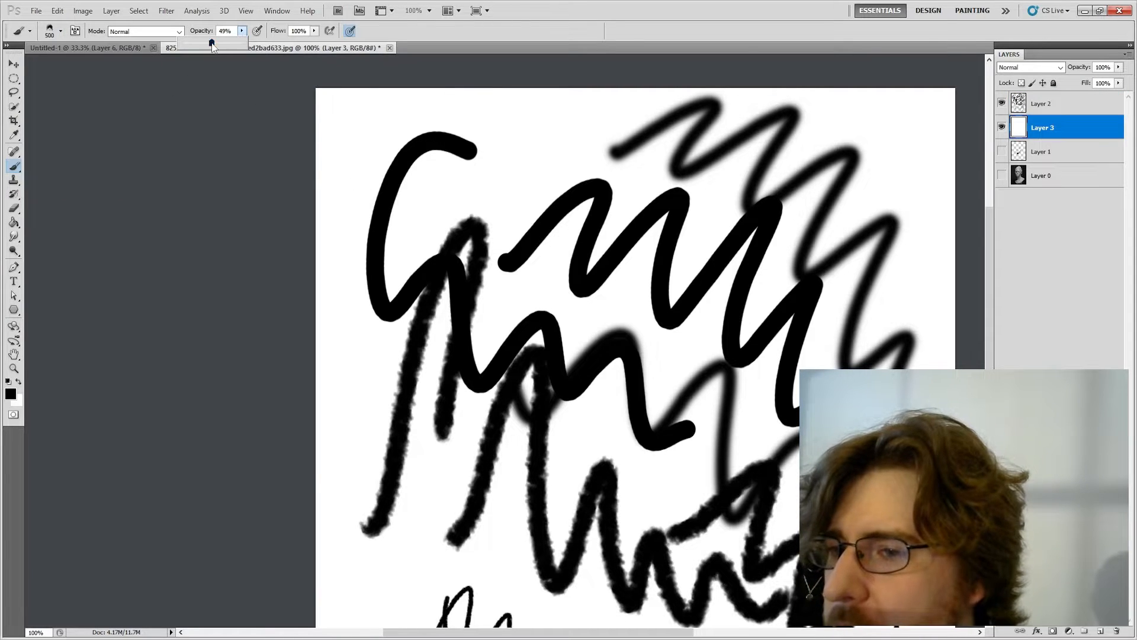
left_click(212, 46)
left_click(1002, 104)
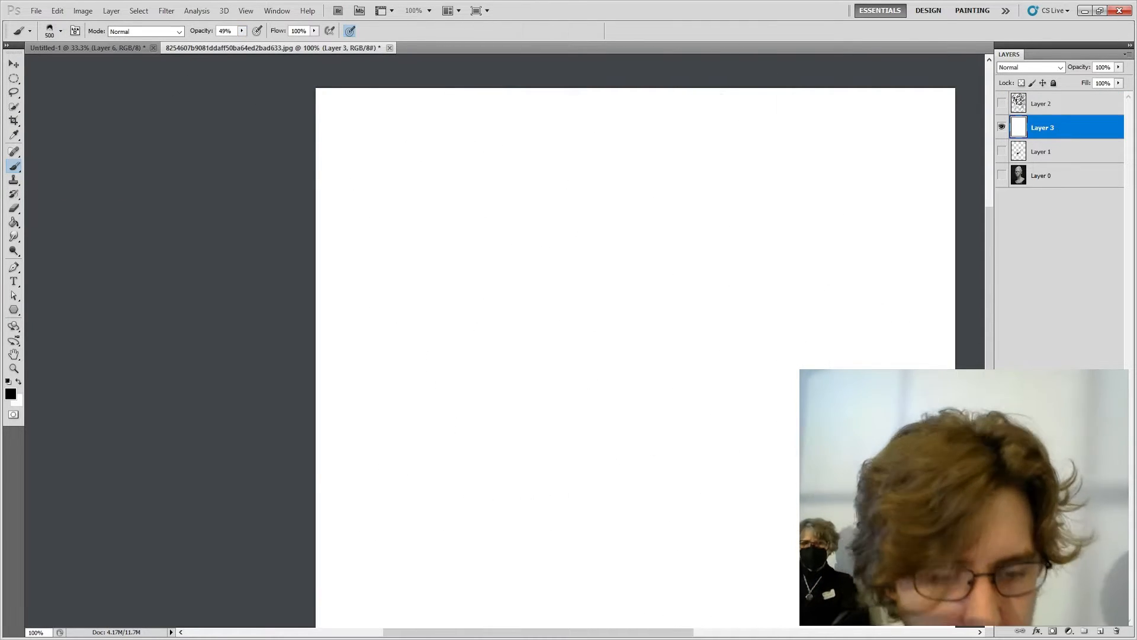
key("ctrl+v")
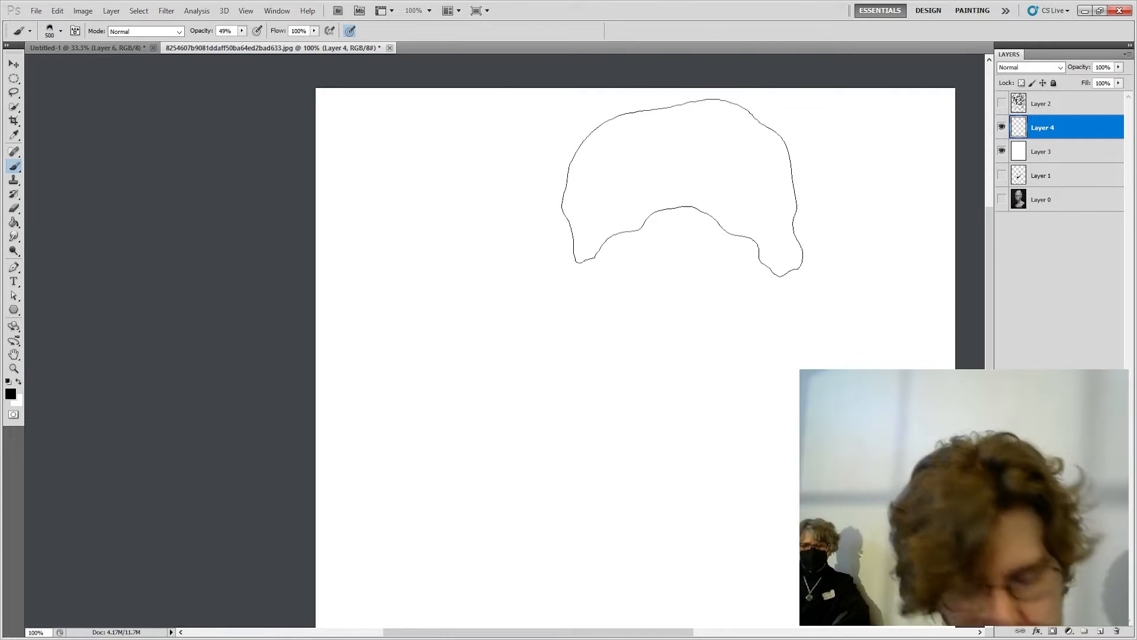
Step: Shrink the textured brush to 50 px and paint overlapping black zigzags on Layer 4 to build up darker tones
key("bracketleft")
key("bracketleft")
key("bracketleft")
key("bracketleft")
key("bracketleft")
key("bracketleft")
key("bracketleft")
key("bracketleft")
key("bracketleft")
key("bracketleft")
key("bracketleft")
key("bracketleft")
key("bracketleft")
mouse_move(488, 308)
left_mouse_down()
mouse_move(517, 373)
mouse_move(773, 370)
left_mouse_up()
mouse_move(563, 385)
left_mouse_down()
mouse_move(622, 189)
mouse_move(728, 318)
mouse_move(780, 333)
left_mouse_up()
mouse_move(508, 360)
left_mouse_down()
mouse_move(577, 286)
mouse_move(638, 406)
mouse_move(694, 412)
mouse_move(794, 456)
left_mouse_up()
mouse_move(579, 391)
left_mouse_down()
mouse_move(653, 248)
mouse_move(779, 468)
mouse_move(797, 415)
left_mouse_up()
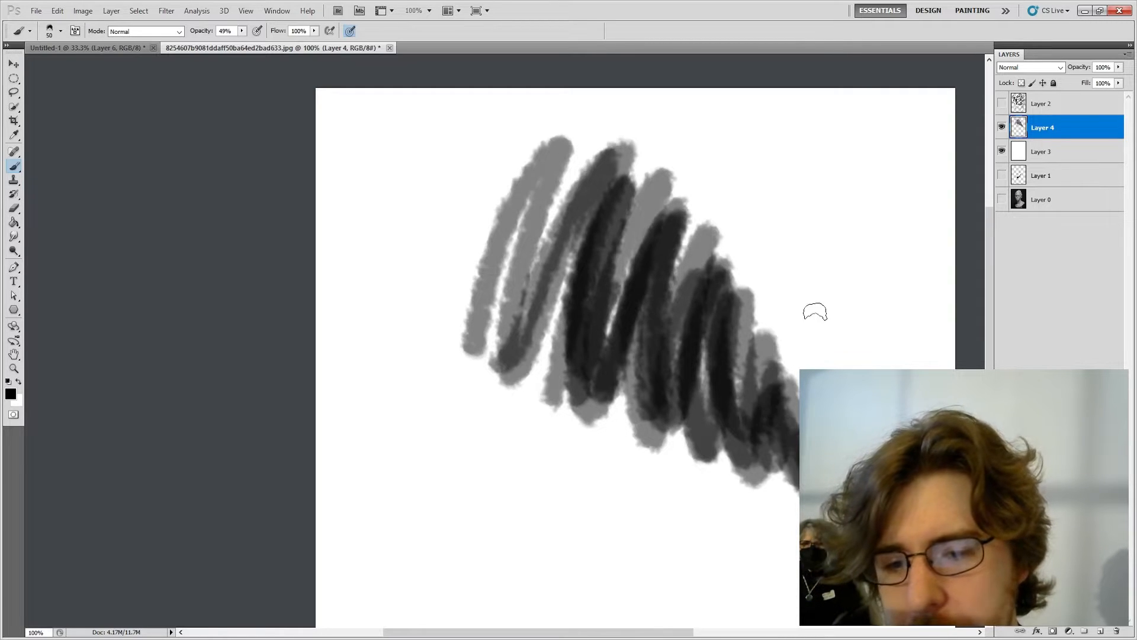
mouse_move(588, 302)
left_mouse_down()
mouse_move(675, 196)
mouse_move(737, 435)
mouse_move(793, 468)
left_mouse_up()
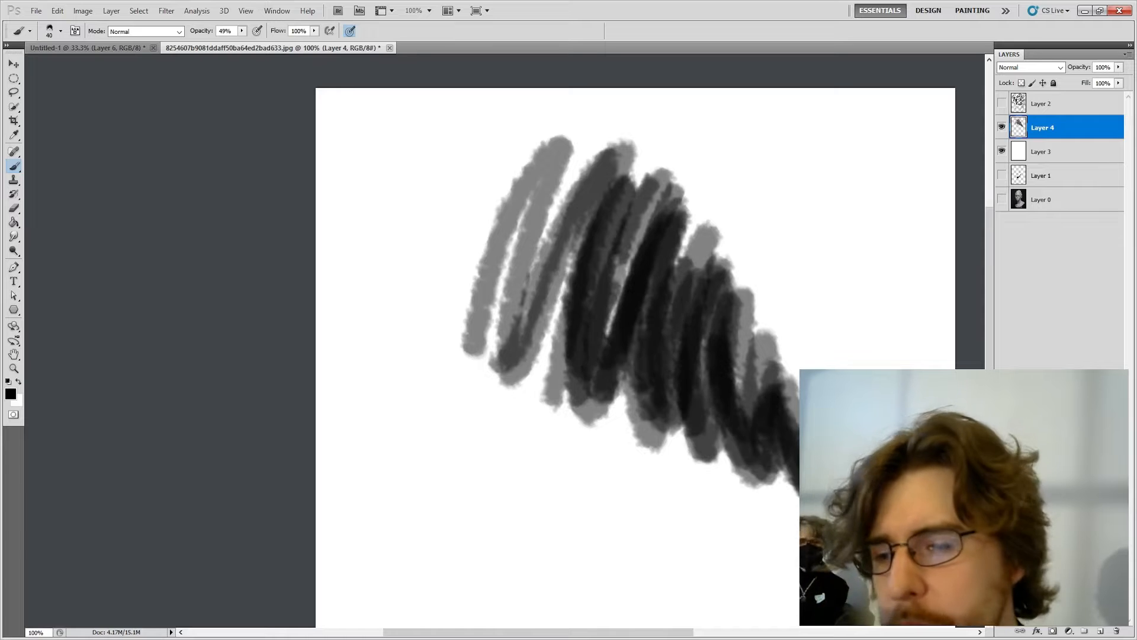
Step: Set the foreground colour to saturated blue and draw a semi-transparent zigzag across the black strokes
key("bracketleft")
left_click(11, 393)
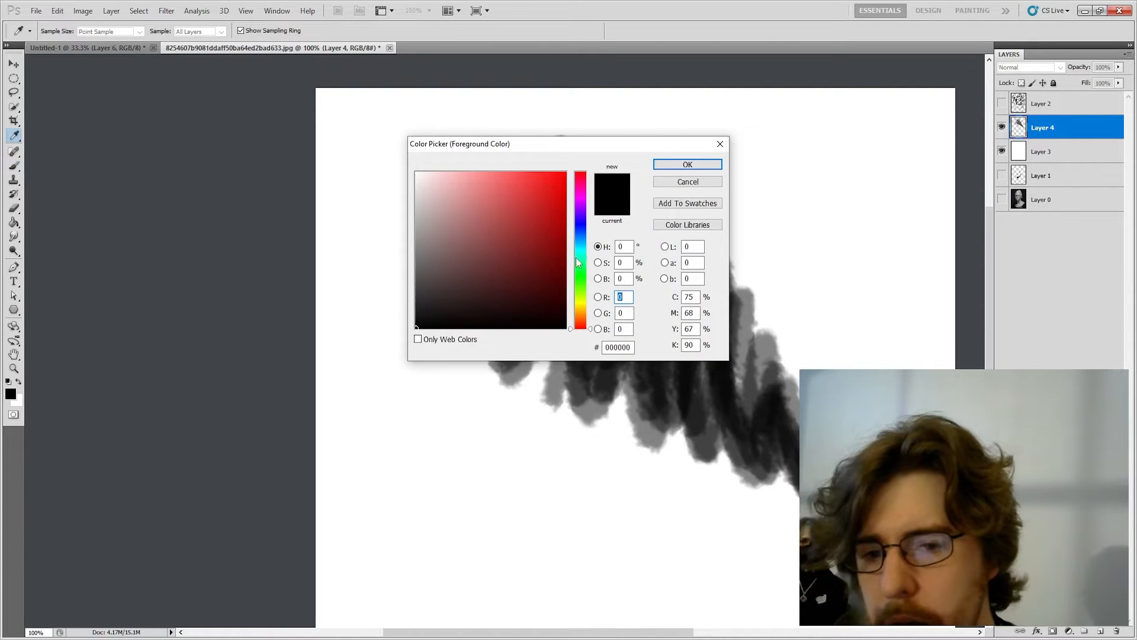
left_click_drag(584, 189, 581, 224)
left_click(565, 179)
left_click(686, 163)
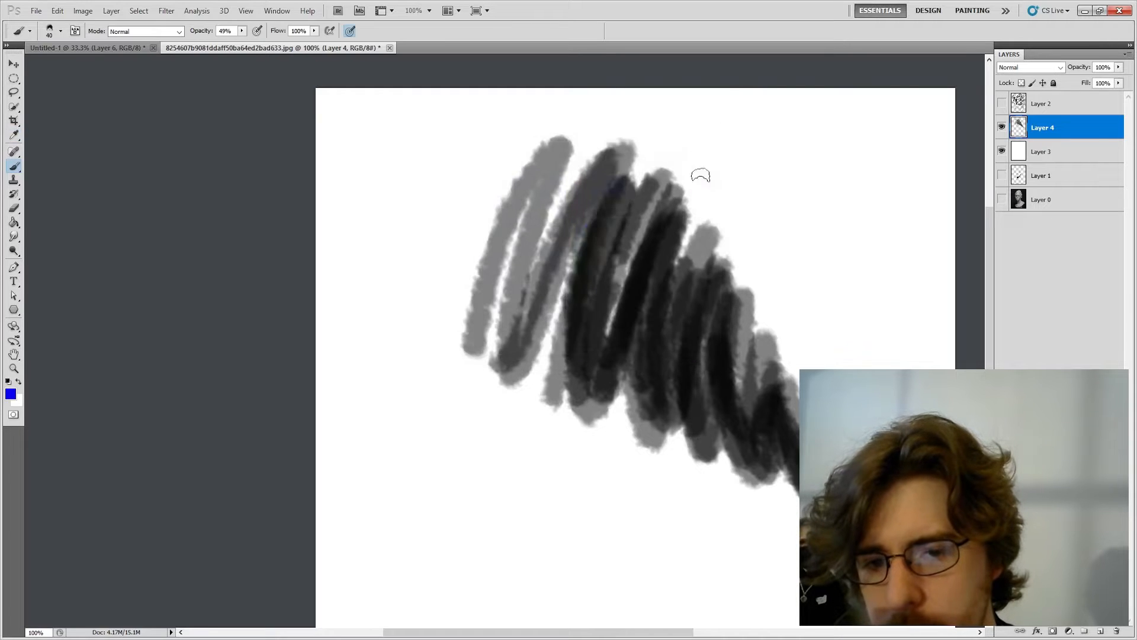
mouse_move(642, 164)
left_mouse_down()
mouse_move(591, 274)
mouse_move(770, 248)
mouse_move(820, 282)
left_mouse_up()
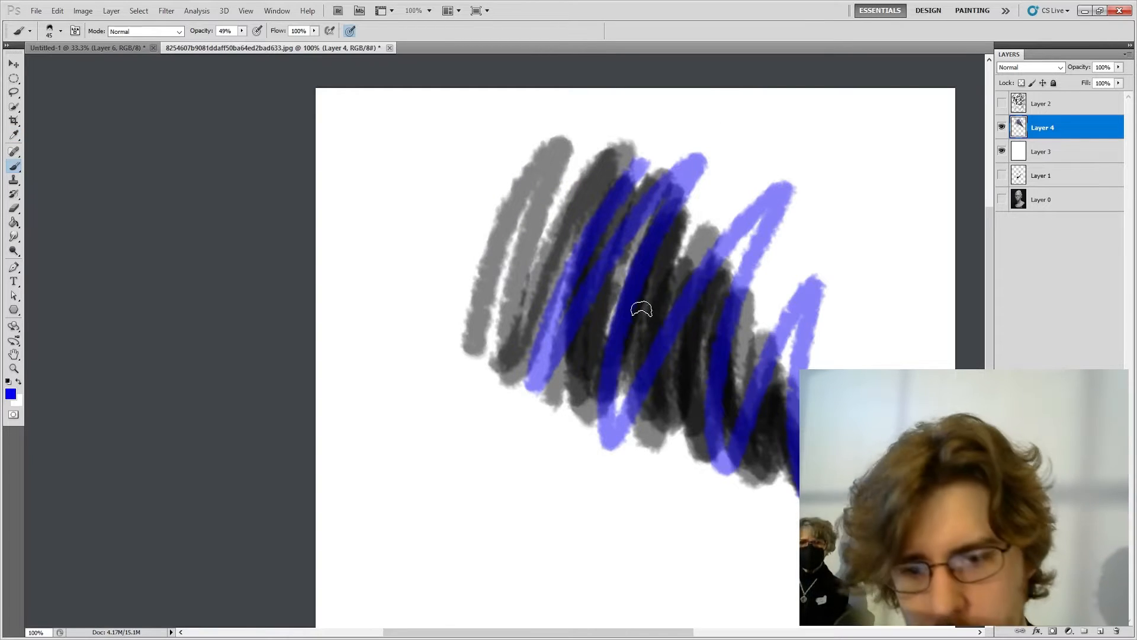
Step: Enlarge the brush to 100 px and paint another layer of blue over the dark strokes
key("bracketright")
key("bracketright")
key("bracketright")
key("bracketright")
key("bracketright")
key("bracketright")
mouse_move(511, 375)
left_mouse_down()
mouse_move(654, 172)
mouse_move(688, 191)
mouse_move(705, 284)
mouse_move(779, 502)
left_mouse_up()
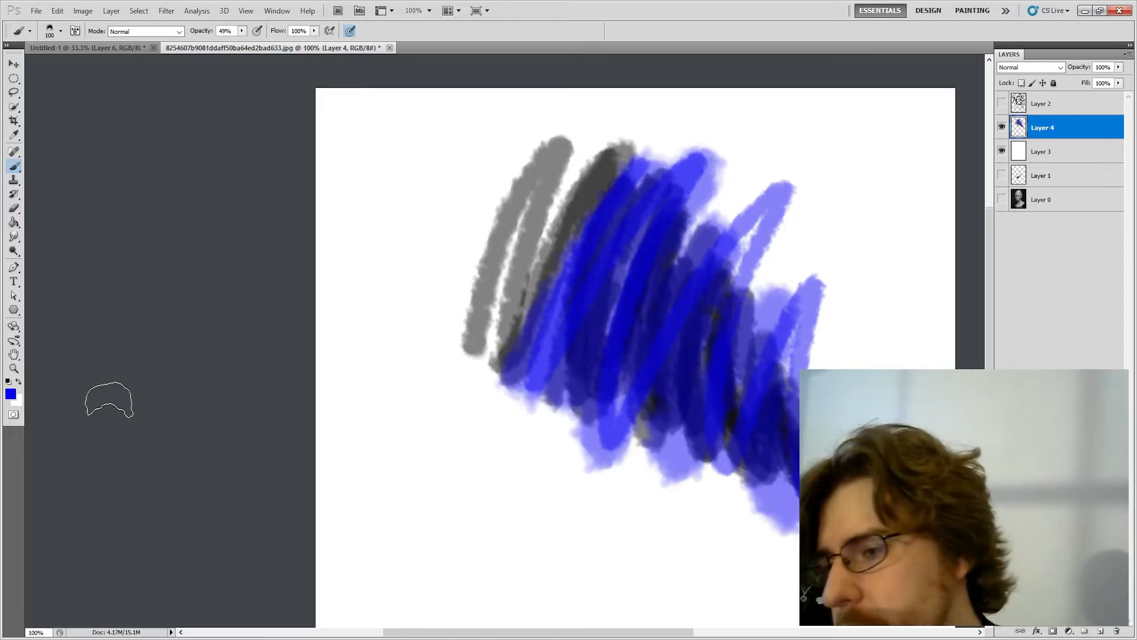
Step: Change the foreground colour to dark golden yellow and build up an opaque patch over the lower part of the blue strokes
left_click(10, 394)
left_click(579, 278)
left_click_drag(577, 285, 577, 309)
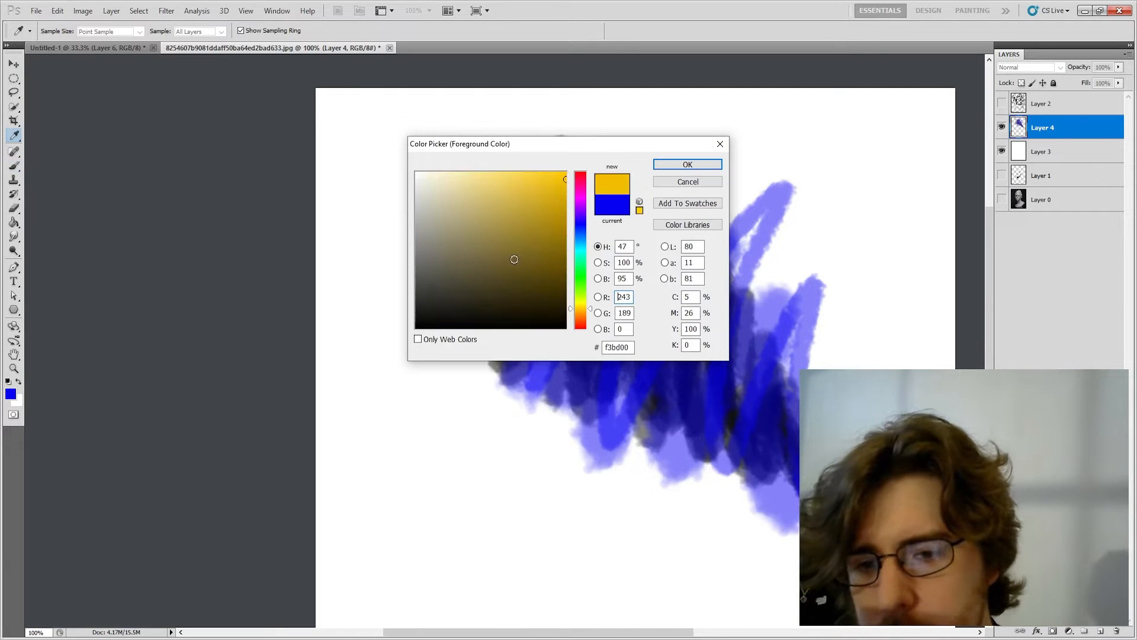
left_click_drag(513, 257, 586, 199)
left_click(670, 164)
mouse_move(554, 327)
left_mouse_down()
mouse_move(599, 386)
mouse_move(773, 482)
mouse_move(797, 545)
left_mouse_up()
mouse_move(578, 435)
left_mouse_down()
mouse_move(598, 332)
mouse_move(714, 483)
mouse_move(793, 533)
left_mouse_up()
mouse_move(606, 366)
left_mouse_down()
mouse_move(631, 435)
mouse_move(690, 500)
left_mouse_up()
mouse_move(560, 431)
left_mouse_down()
mouse_move(643, 420)
mouse_move(770, 480)
left_mouse_up()
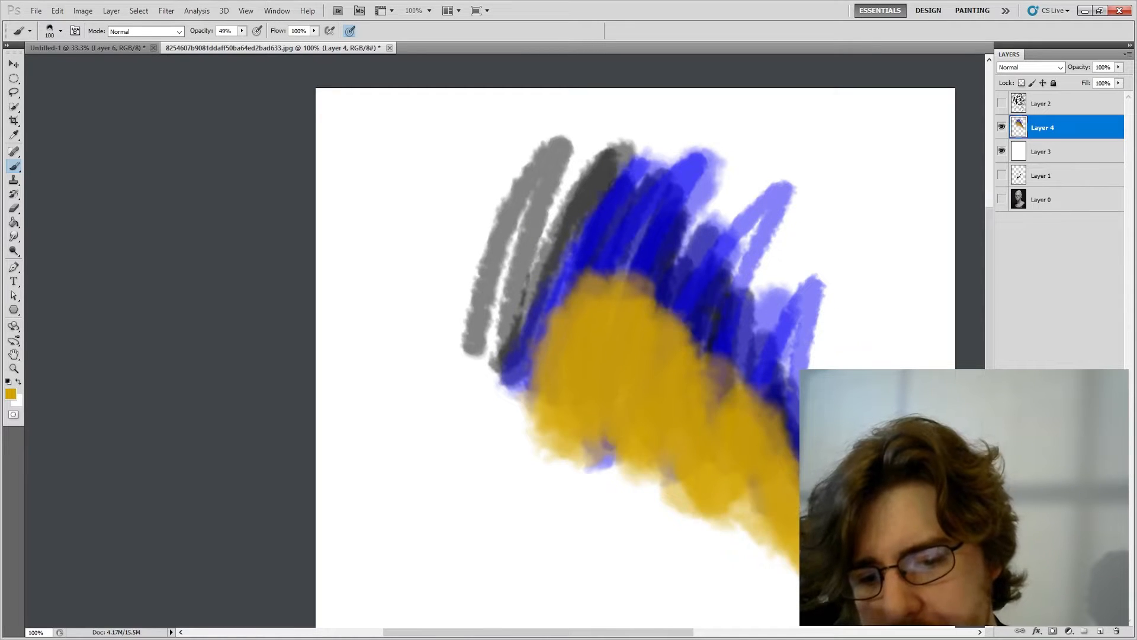
mouse_move(543, 437)
left_mouse_down()
mouse_move(667, 429)
mouse_move(794, 528)
left_mouse_up()
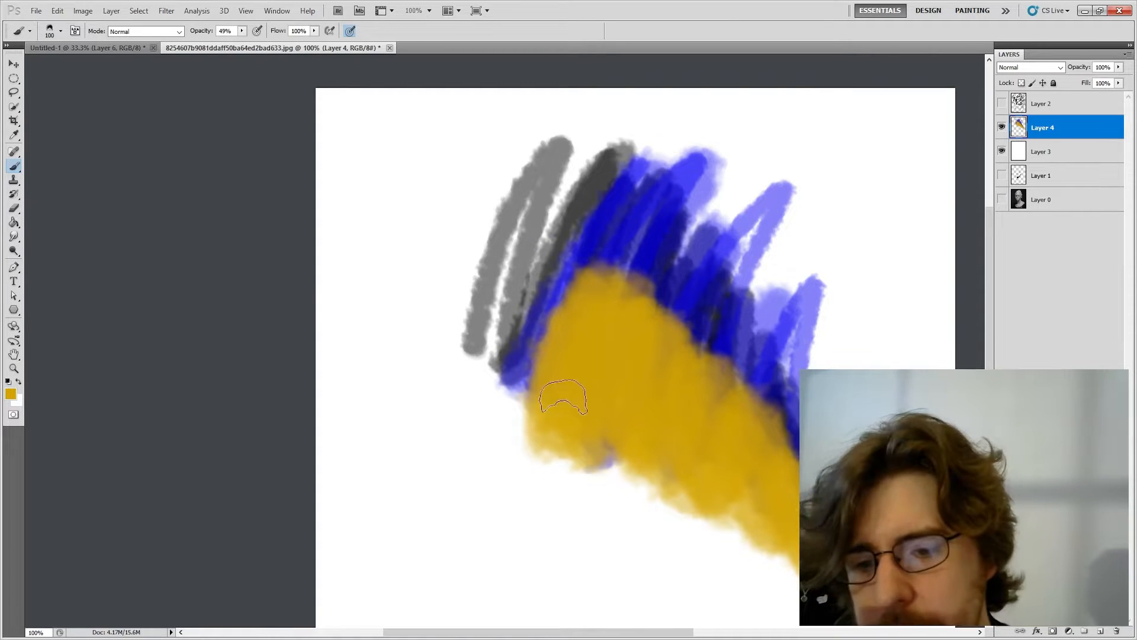
mouse_move(557, 450)
left_mouse_down()
mouse_move(602, 437)
mouse_move(681, 491)
left_mouse_up()
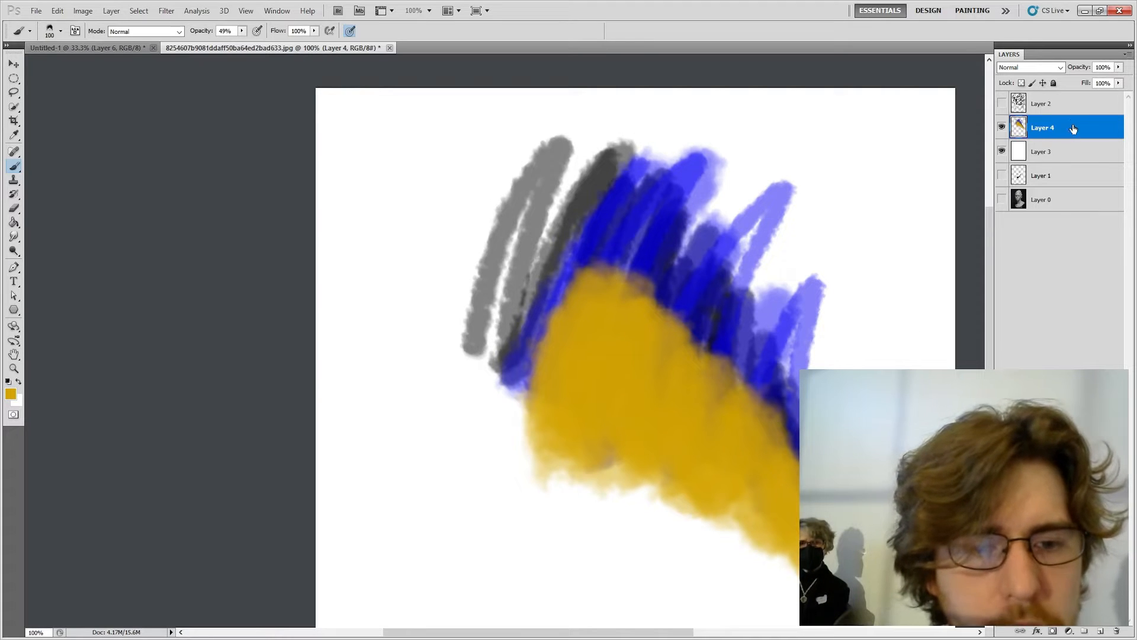
Step: Add a new layer above Layer 2, set its blend mode to Screen and paint golden yellow over the yellow patch
left_click(1081, 106)
left_click(1099, 631)
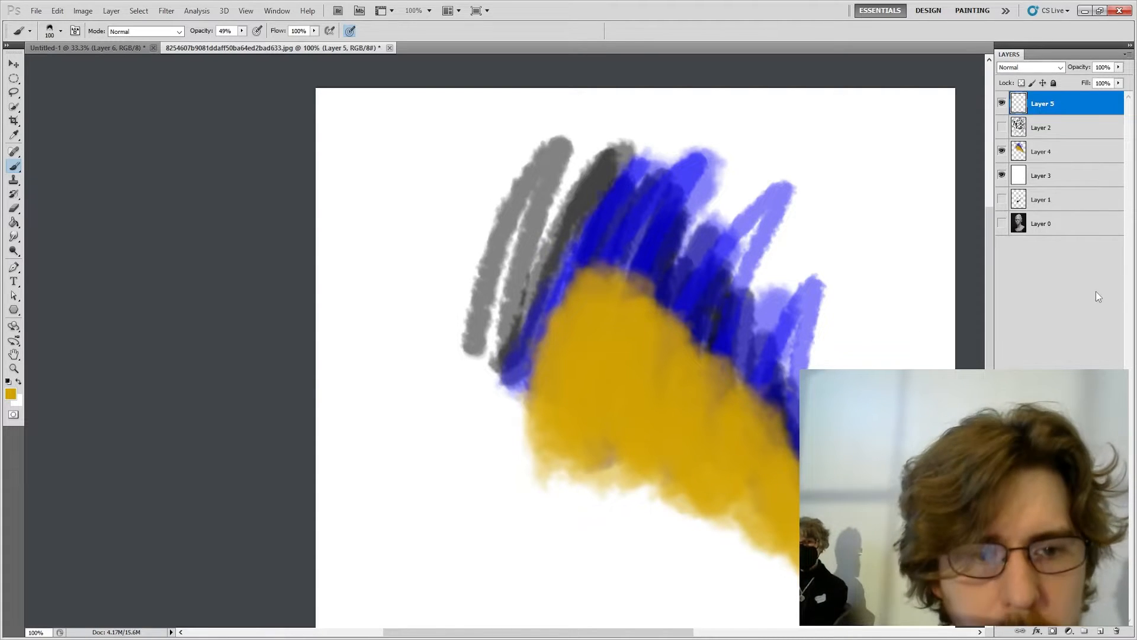
left_click(1041, 70)
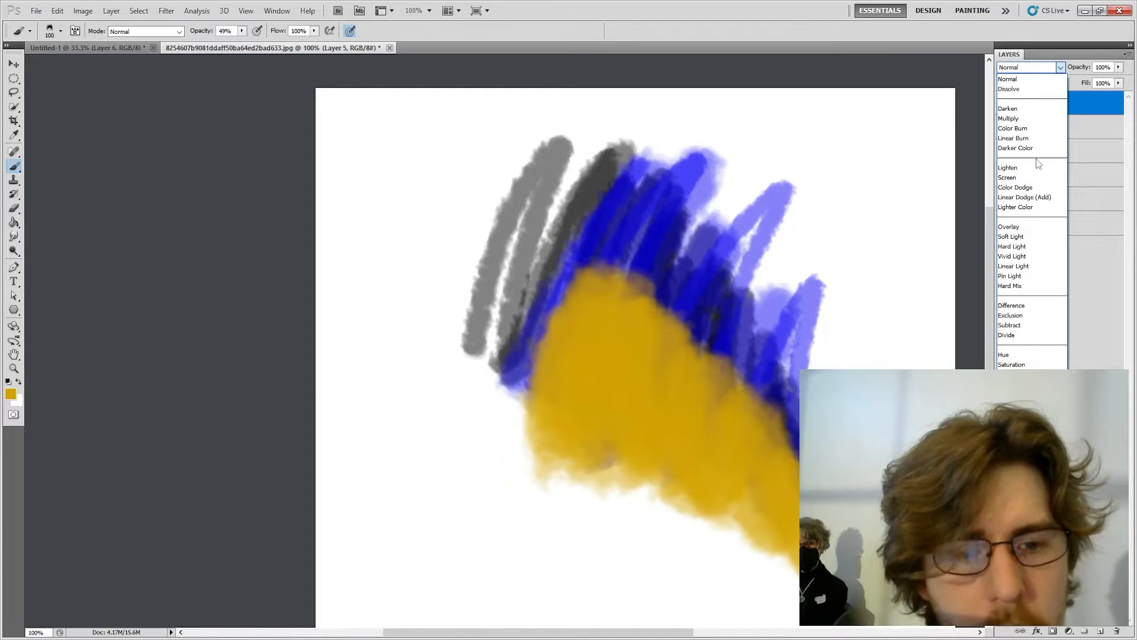
left_click(1027, 179)
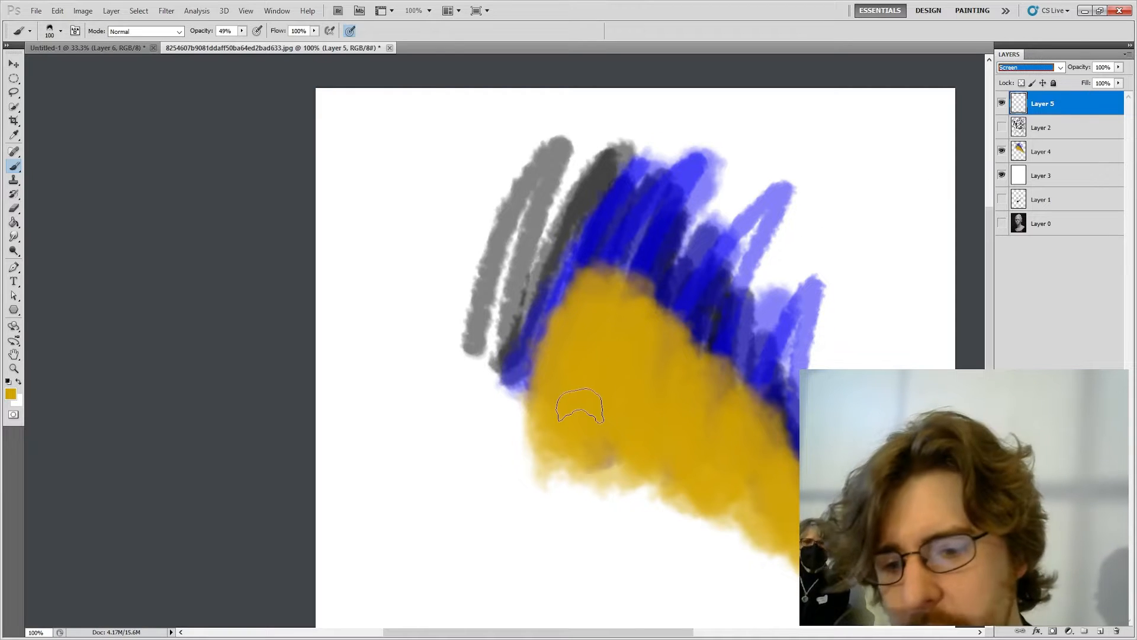
mouse_move(595, 410)
left_mouse_down()
mouse_move(547, 482)
mouse_move(644, 468)
mouse_move(738, 480)
mouse_move(688, 402)
mouse_move(601, 458)
mouse_move(536, 456)
mouse_move(533, 374)
mouse_move(593, 449)
mouse_move(720, 494)
mouse_move(672, 483)
left_mouse_up()
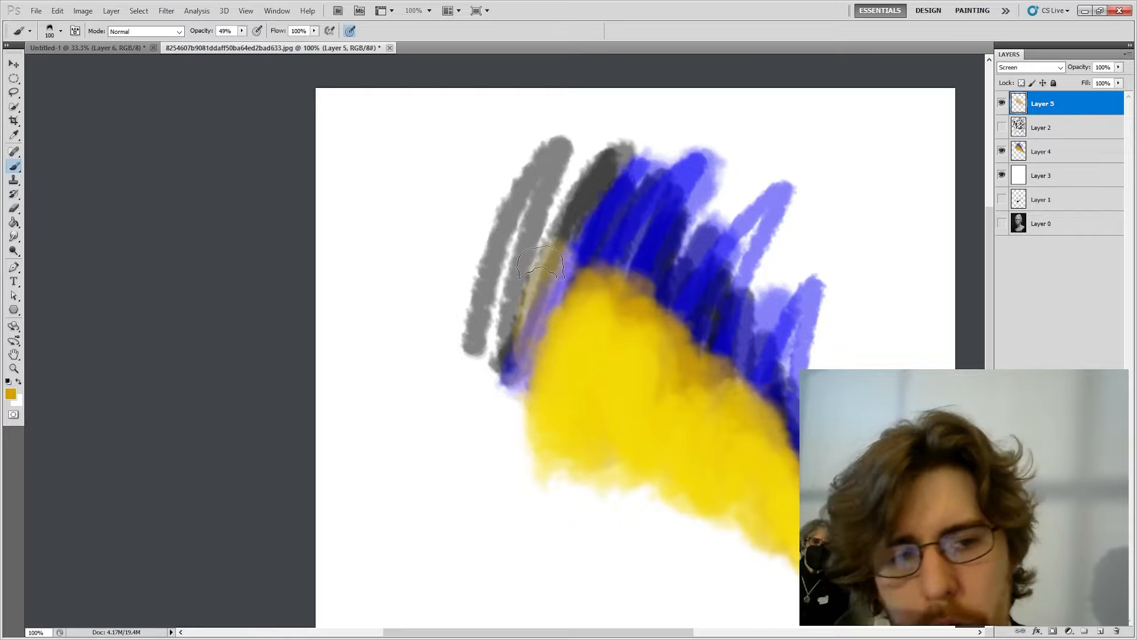
Step: Change Layer 5's blend mode to Overlay and toggle its visibility to compare the effect
left_click(1031, 67)
left_click(1020, 230)
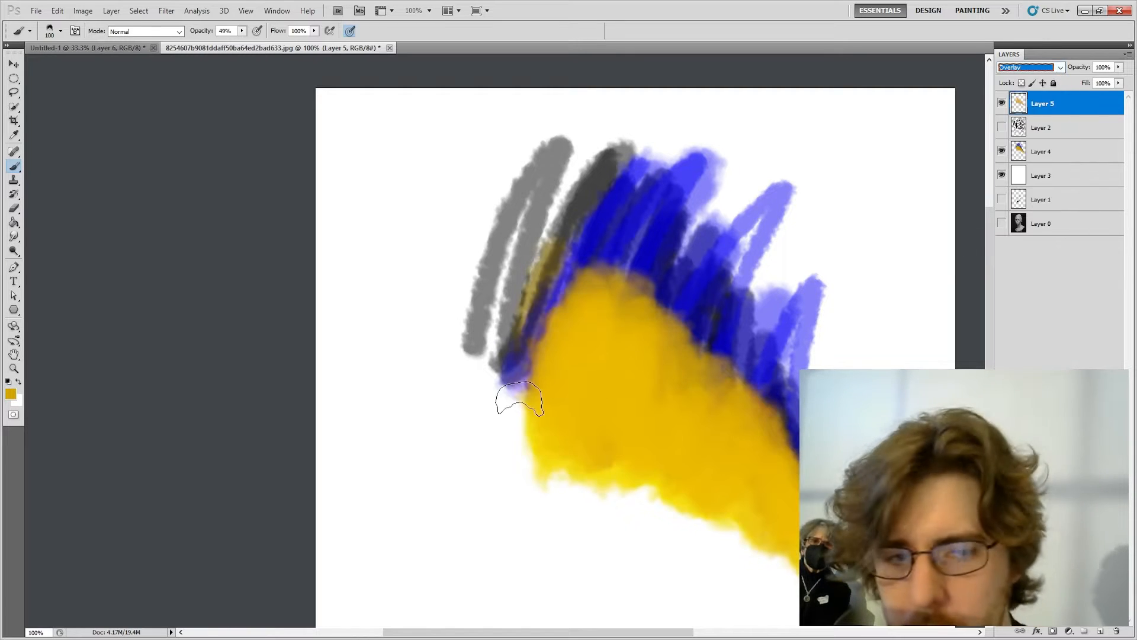
left_click(1002, 104)
left_click(1001, 104)
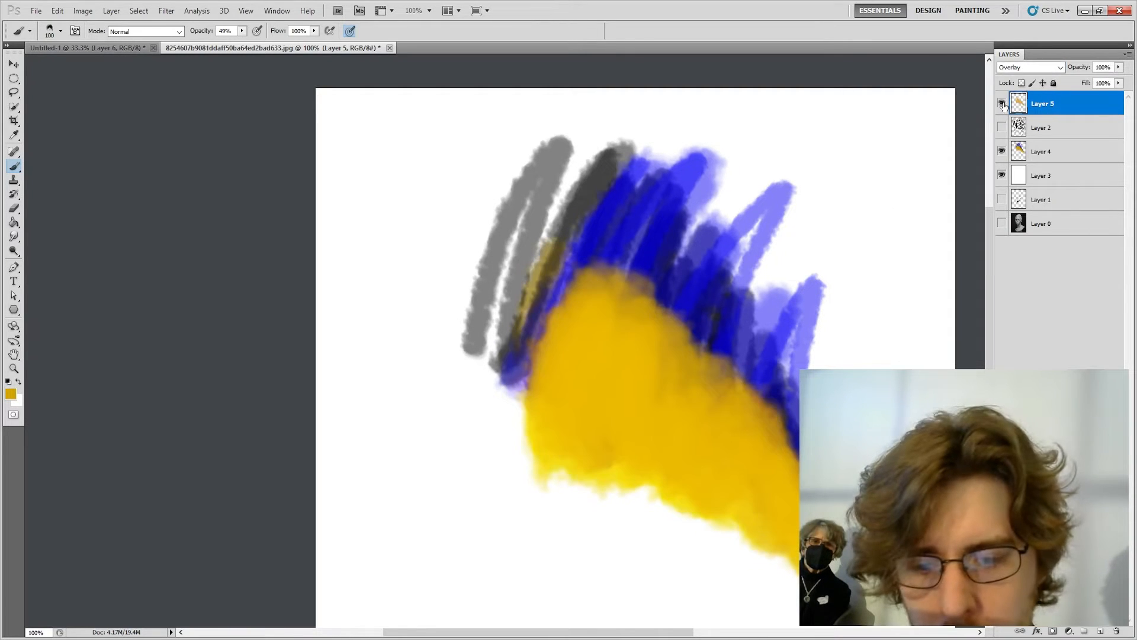
left_click(1002, 104)
left_click(1002, 104)
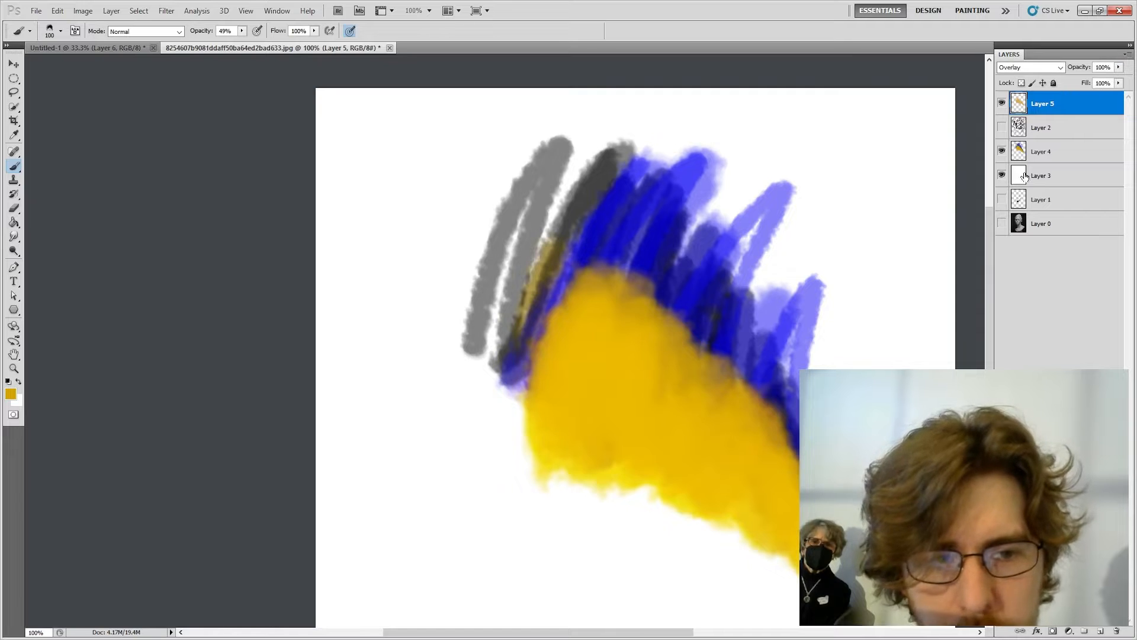
Step: Swap the foreground colour to white, paint over the yellow patch on the Overlay layer and add a new layer above it
key("x")
mouse_move(558, 448)
left_mouse_down()
mouse_move(598, 475)
mouse_move(695, 442)
mouse_move(812, 481)
mouse_move(802, 554)
mouse_move(659, 462)
mouse_move(562, 266)
mouse_move(631, 415)
mouse_move(718, 443)
left_mouse_up()
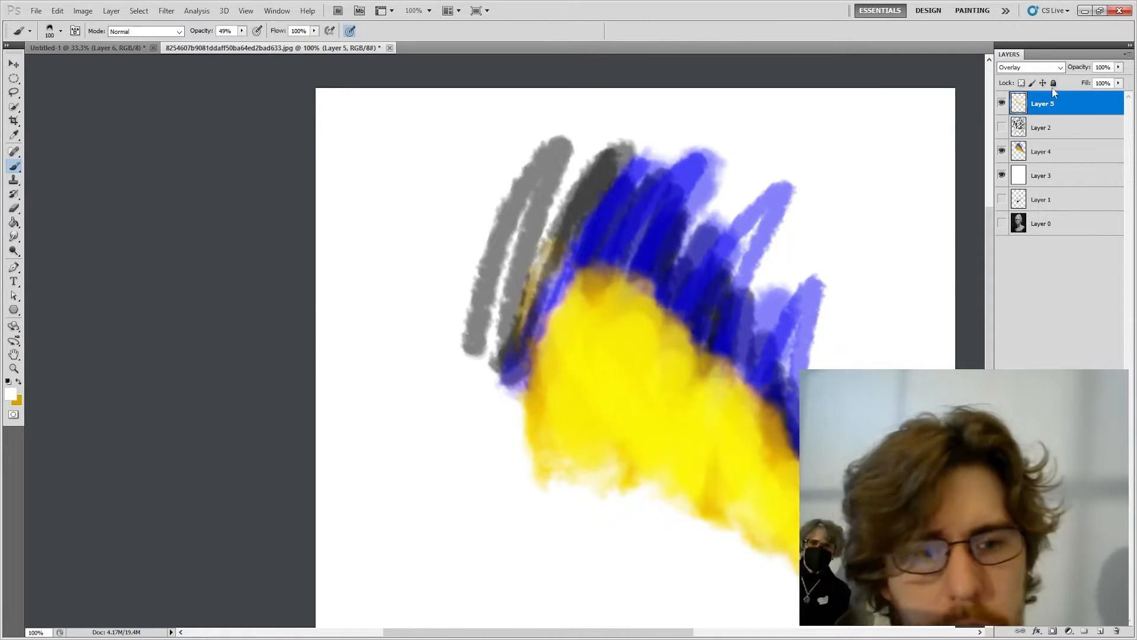
left_click(1100, 632)
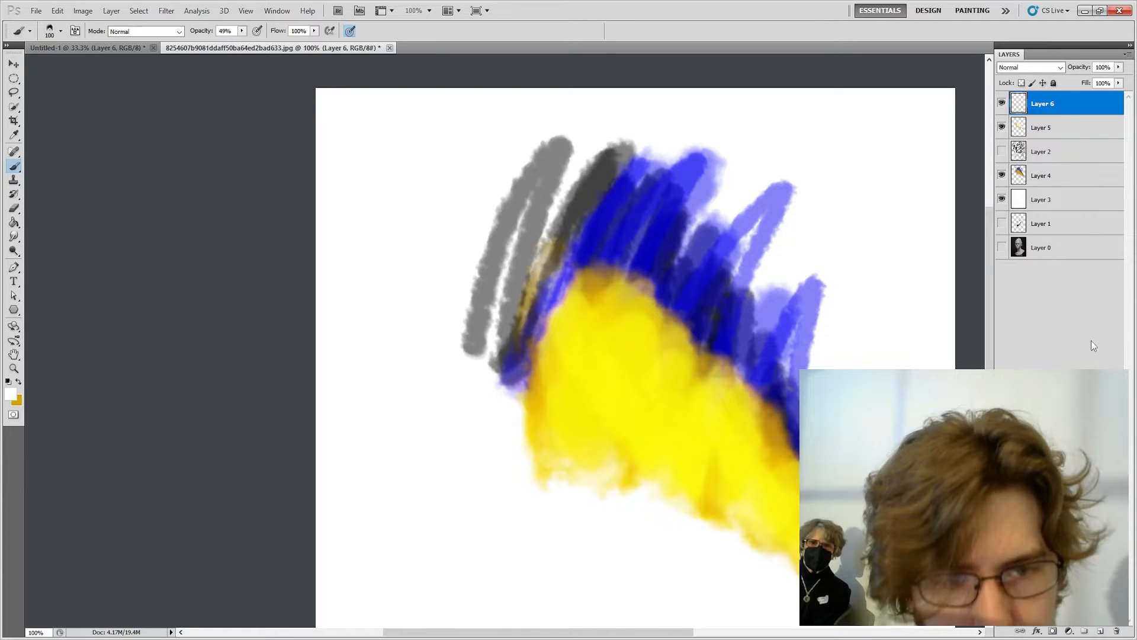
Step: Set Layer 6's blend mode to Multiply, choose dark red 730000 as foreground colour and paint over the yellow patch
left_click(1034, 67)
left_click(1020, 118)
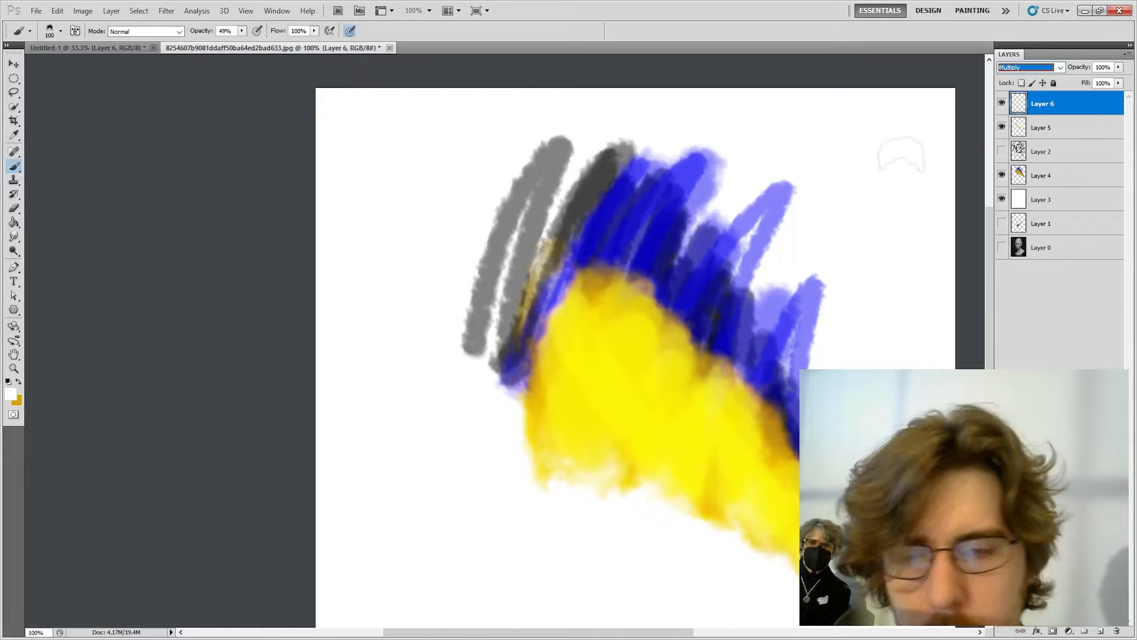
left_click(10, 394)
left_click_drag(582, 200, 581, 171)
left_click_drag(552, 237, 567, 257)
left_click(696, 164)
mouse_move(630, 361)
left_mouse_down()
mouse_move(602, 438)
mouse_move(681, 399)
mouse_move(767, 440)
mouse_move(686, 440)
mouse_move(629, 508)
mouse_move(551, 455)
mouse_move(666, 482)
mouse_move(793, 552)
mouse_move(813, 536)
mouse_move(621, 481)
mouse_move(515, 409)
mouse_move(511, 345)
mouse_move(641, 462)
mouse_move(596, 422)
left_mouse_up()
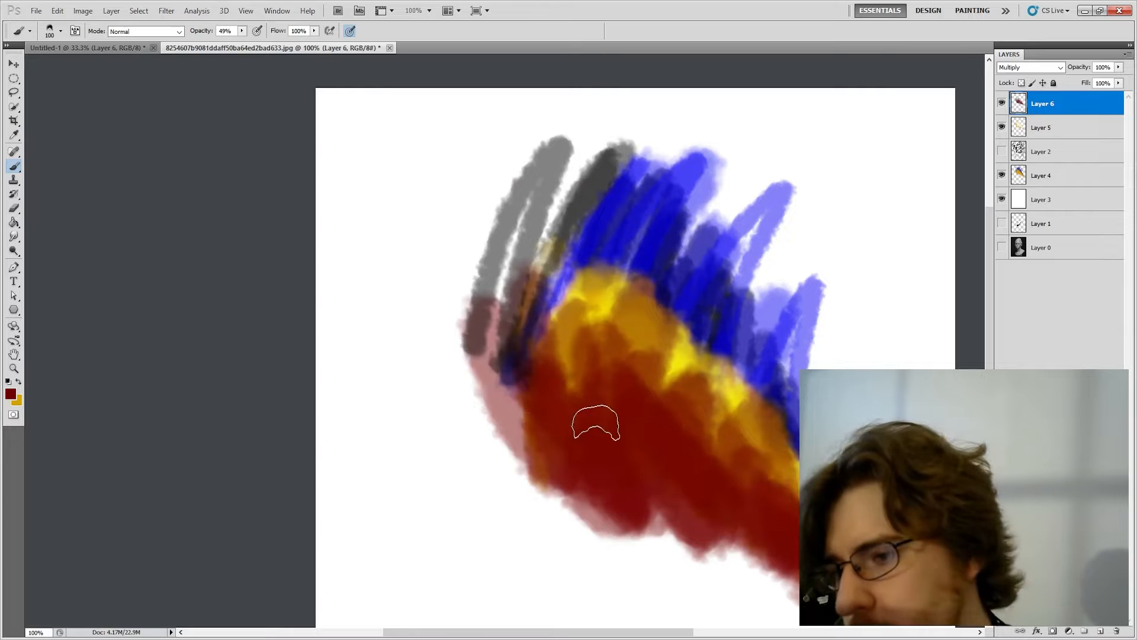
Step: Change the foreground colour to bright blue and paint it over the dark red area on the Multiply layer
left_click(11, 394)
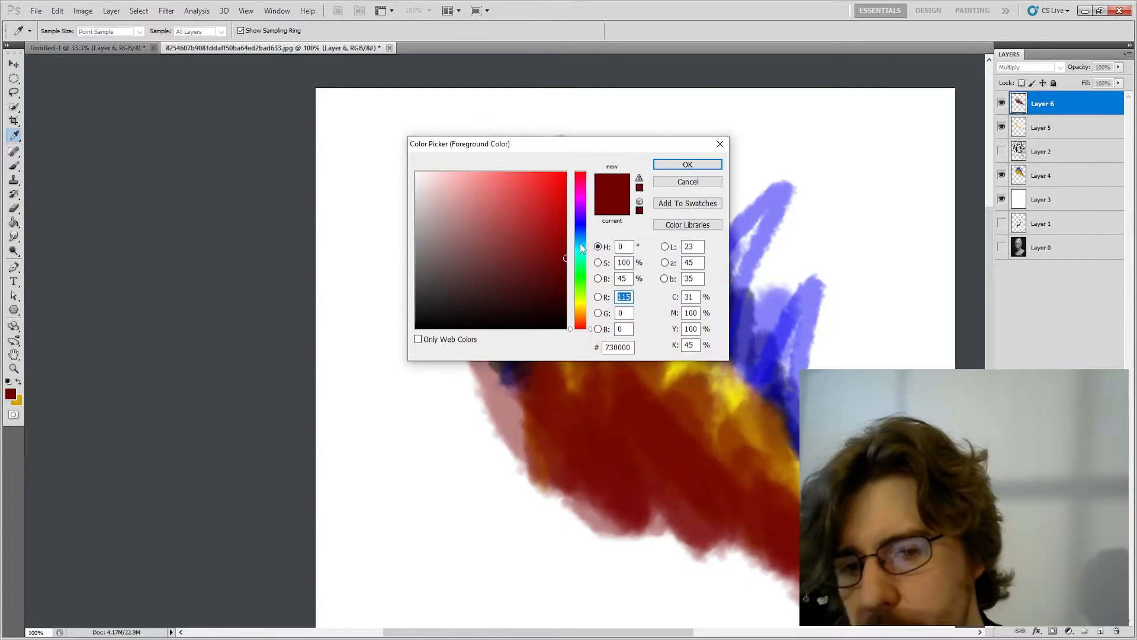
left_click(580, 228)
left_click_drag(555, 217, 567, 173)
left_click(689, 165)
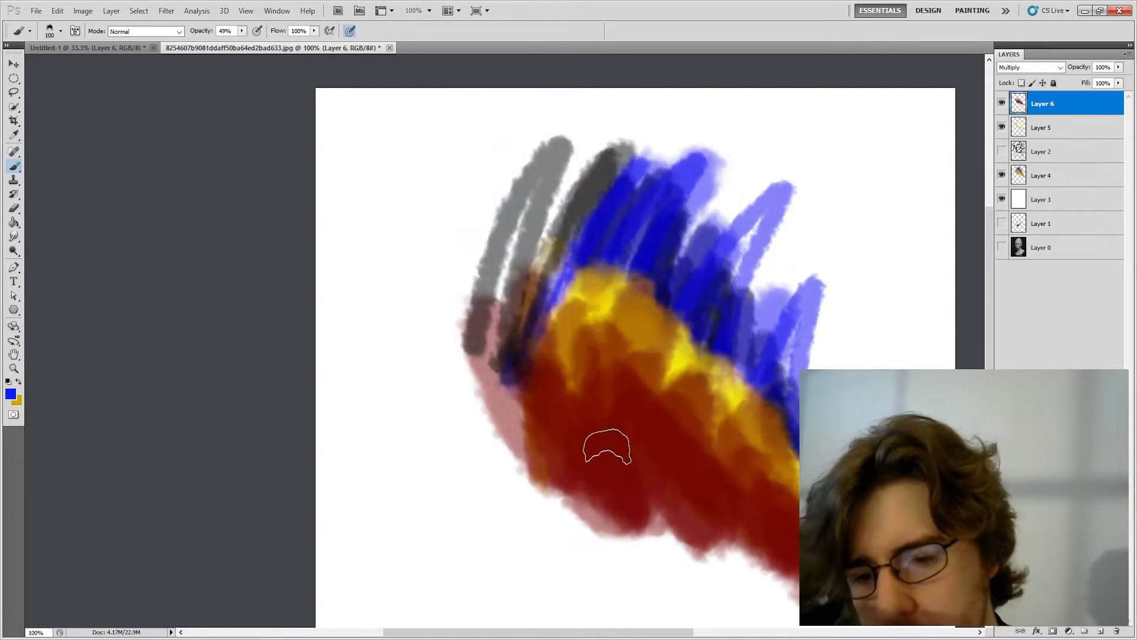
mouse_move(605, 449)
left_mouse_down()
mouse_move(634, 520)
mouse_move(774, 495)
mouse_move(541, 439)
mouse_move(757, 457)
mouse_move(794, 391)
left_mouse_up()
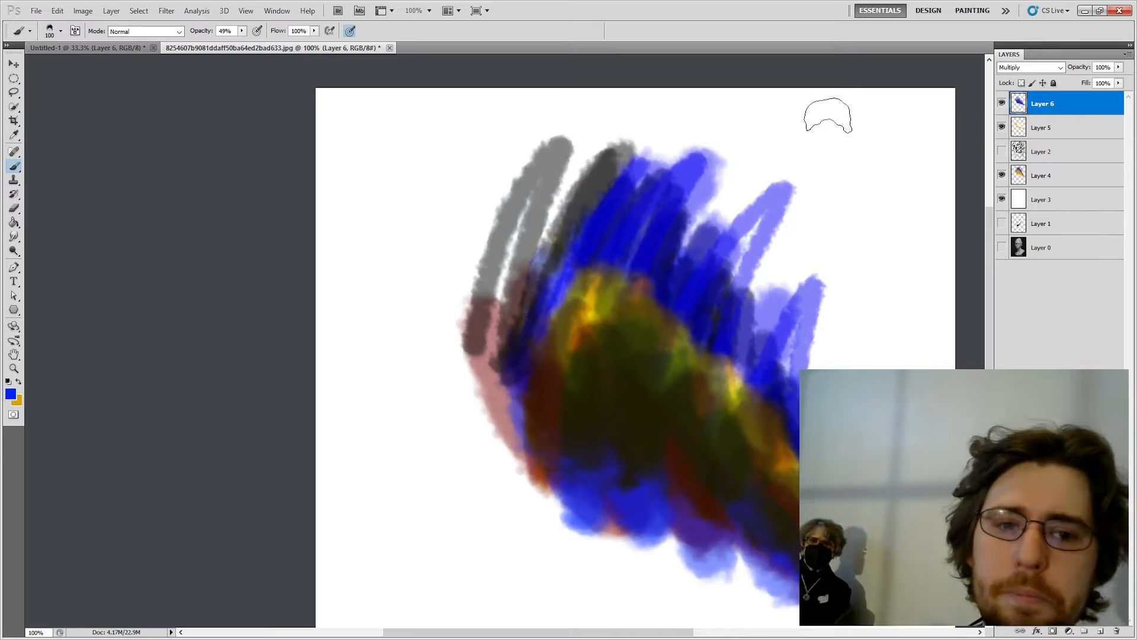
Step: Hide Layer 6, Layer 5 and Layer 4 in the blend mode practice document
left_click(1002, 105)
left_click(1002, 127)
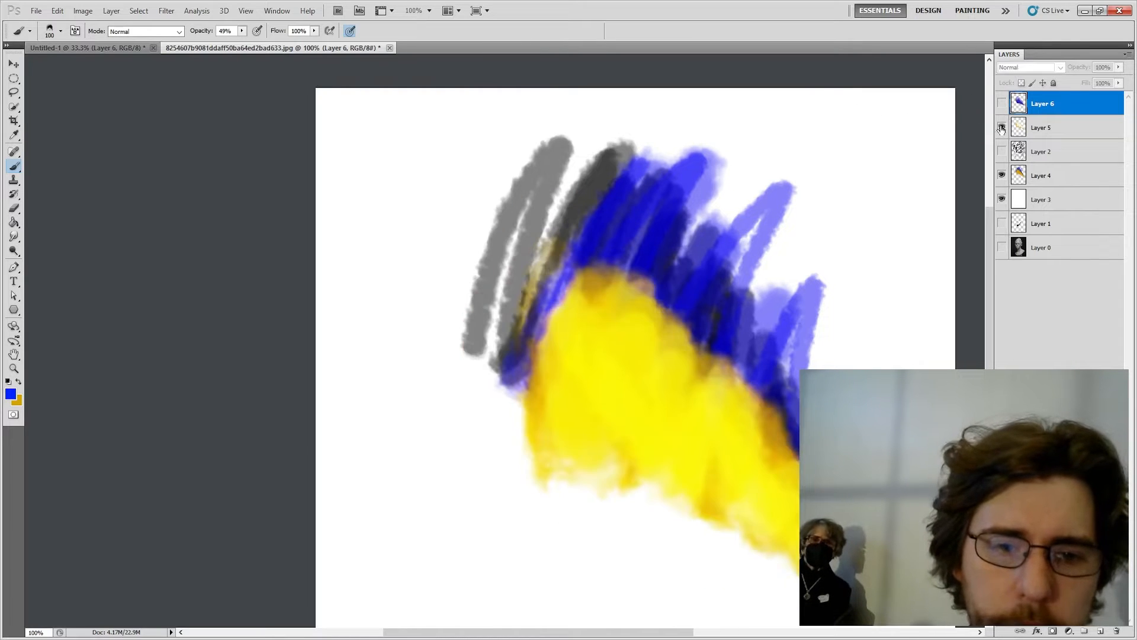
left_click(1001, 176)
Step: Switch to the Untitled-1 document and clear the two grey blocks from Layer 1
key("ctrl+Tab")
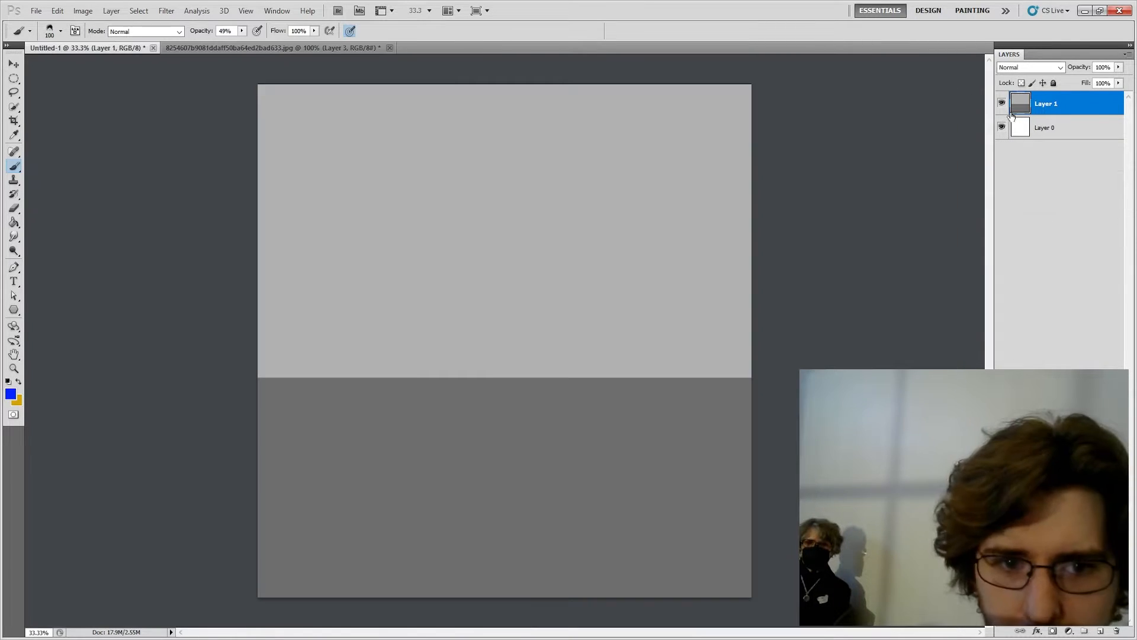
left_click(1115, 631)
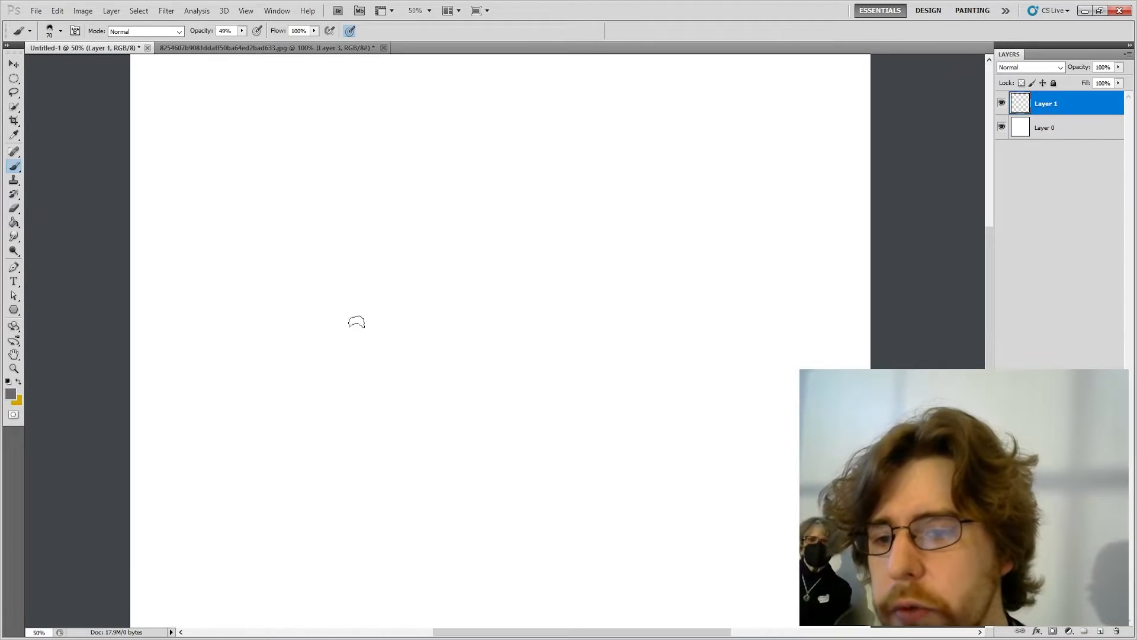
mouse_move(376, 313)
left_mouse_down()
mouse_move(494, 236)
mouse_move(563, 294)
mouse_move(665, 341)
mouse_move(724, 553)
left_mouse_up()
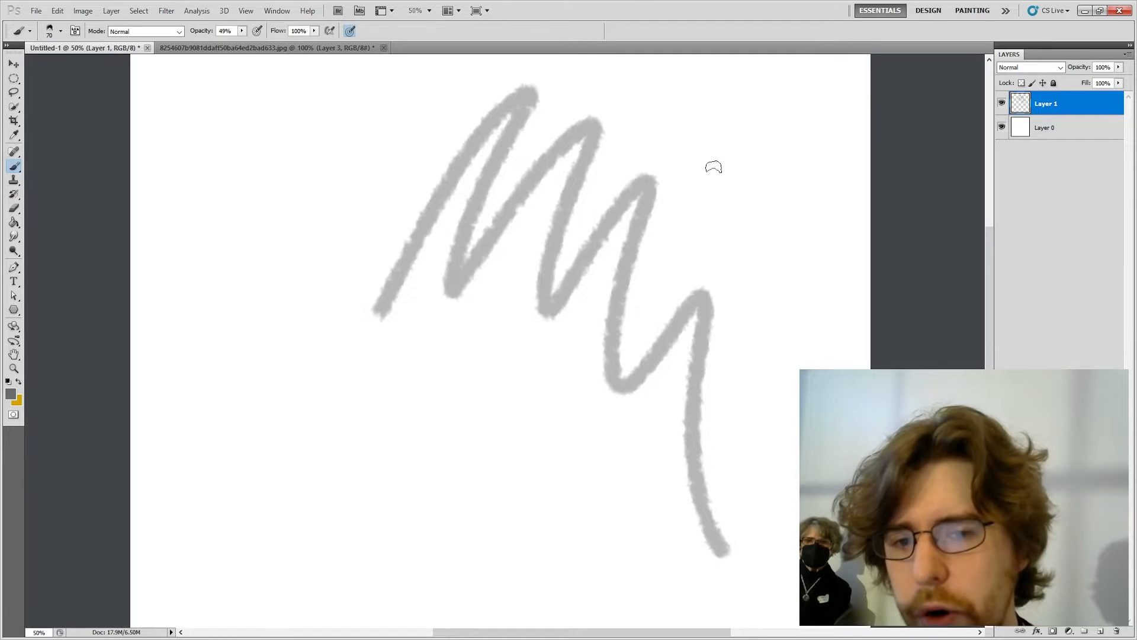
mouse_move(714, 167)
left_mouse_down()
mouse_move(752, 213)
mouse_move(796, 501)
left_mouse_up()
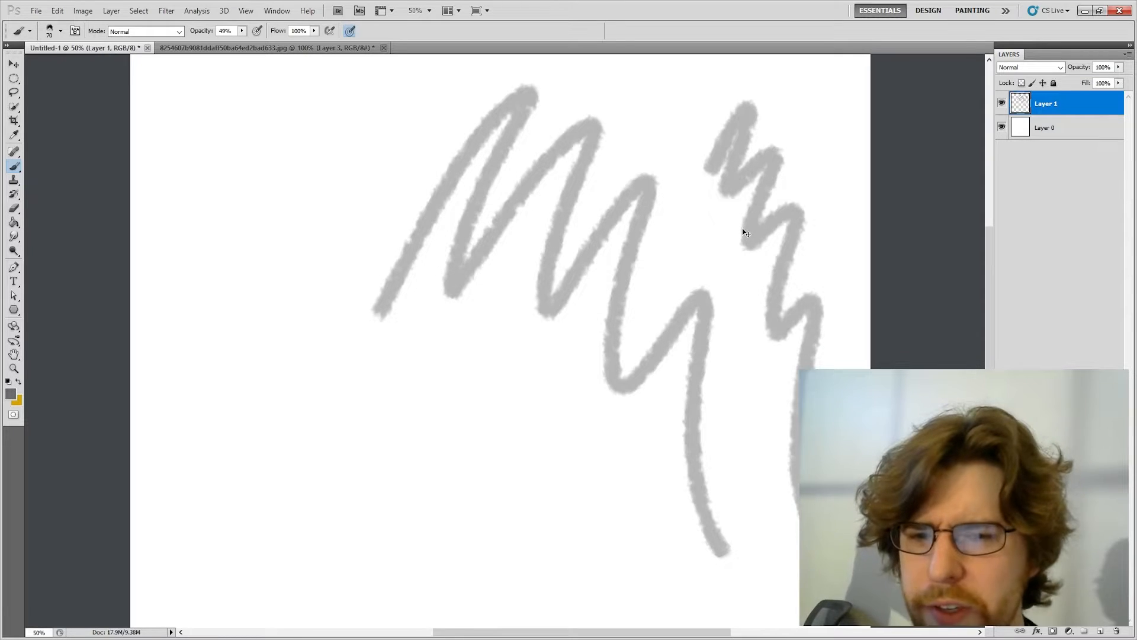
key("ctrl+alt+z")
key("ctrl+alt+z")
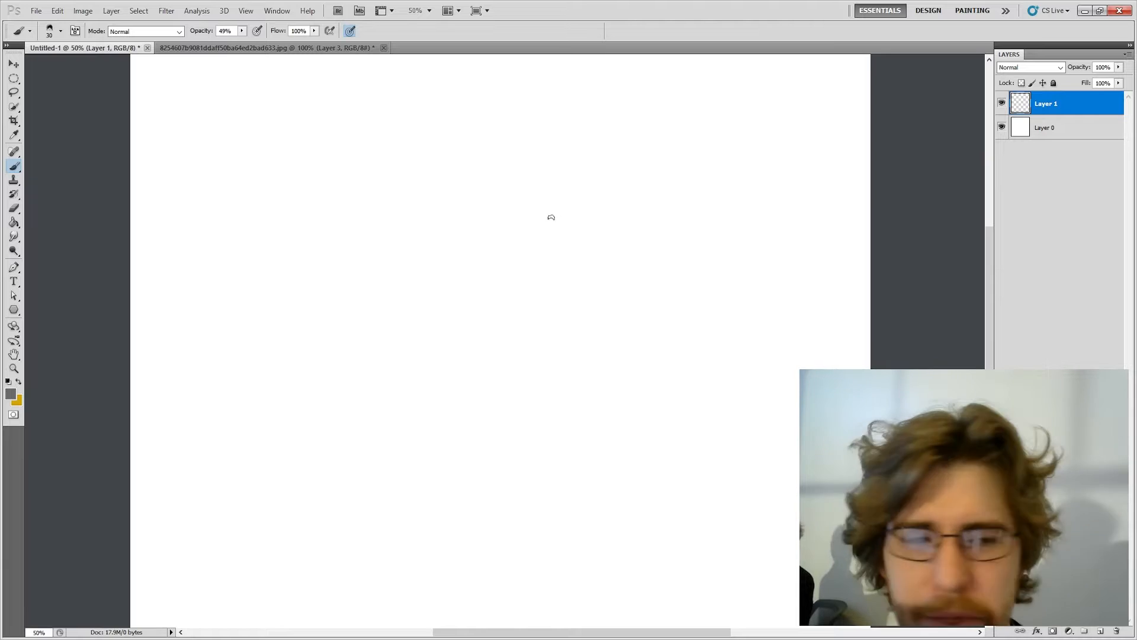
Step: Set the brush to 25 px and 100% opacity, keep dark grey and sketch an egg-shaped head outline tapering to the chin
key("[")
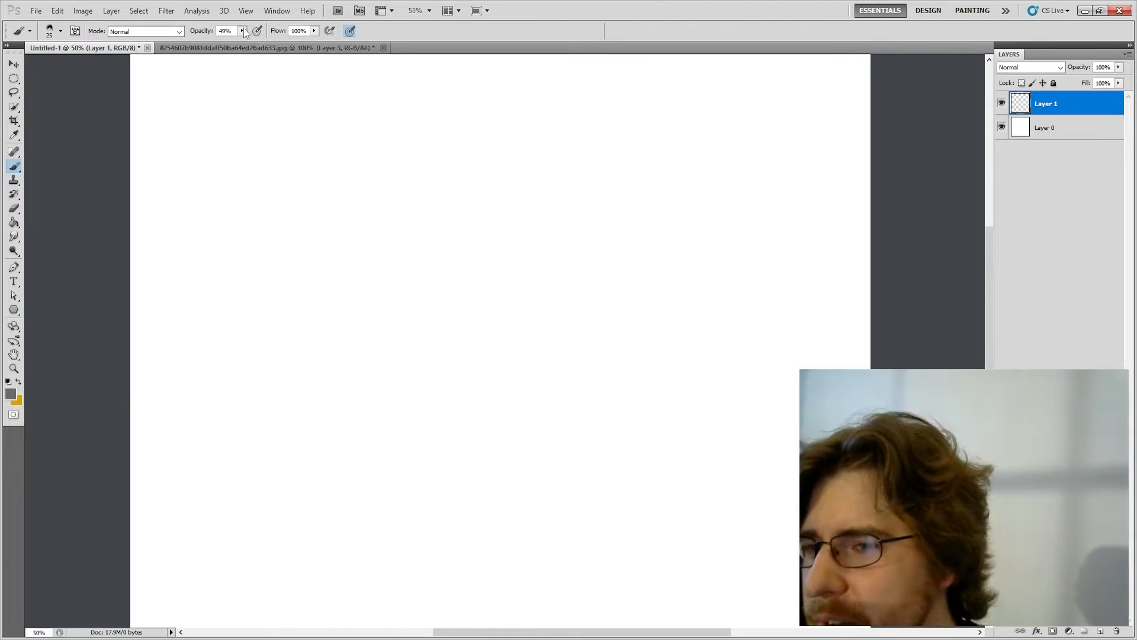
left_click_drag(242, 31, 585, 111)
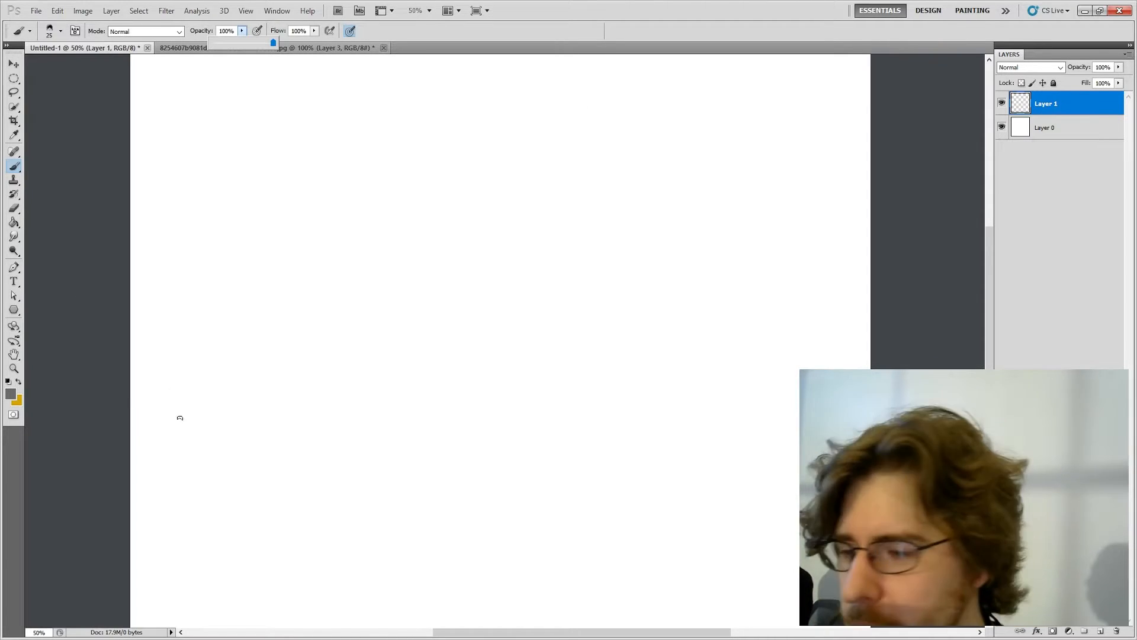
left_click(10, 394)
left_click(687, 164)
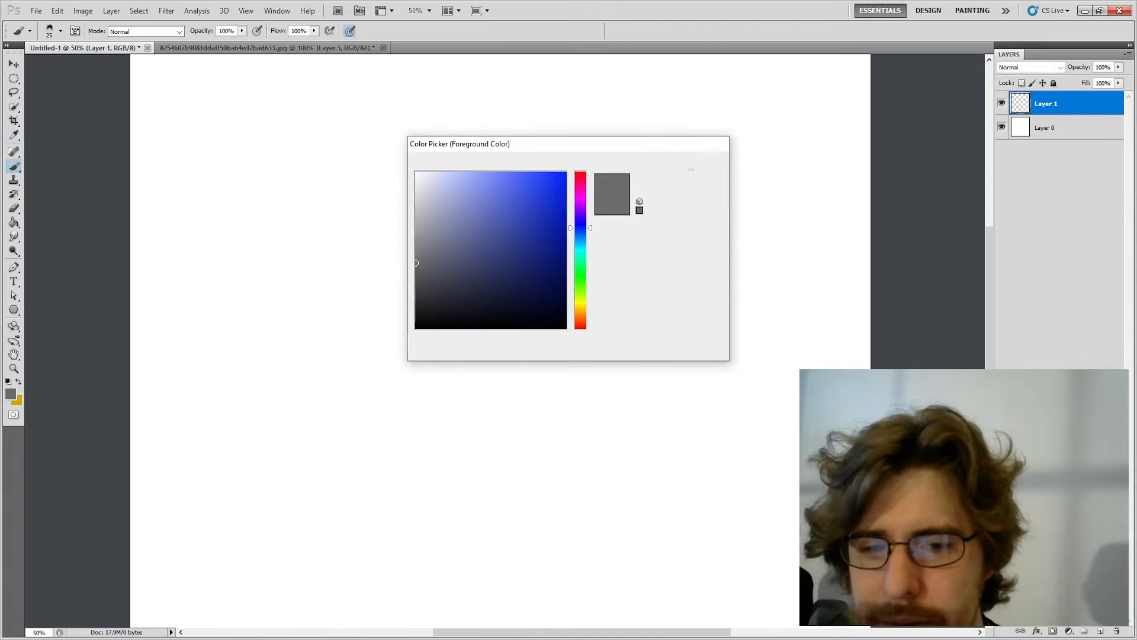
left_click_drag(557, 98, 472, 366)
left_click_drag(450, 172, 491, 425)
mouse_move(484, 372)
left_mouse_down()
mouse_move(529, 486)
mouse_move(631, 343)
left_mouse_up()
mouse_move(639, 345)
left_mouse_down()
mouse_move(656, 306)
mouse_move(572, 86)
mouse_move(495, 115)
left_mouse_up()
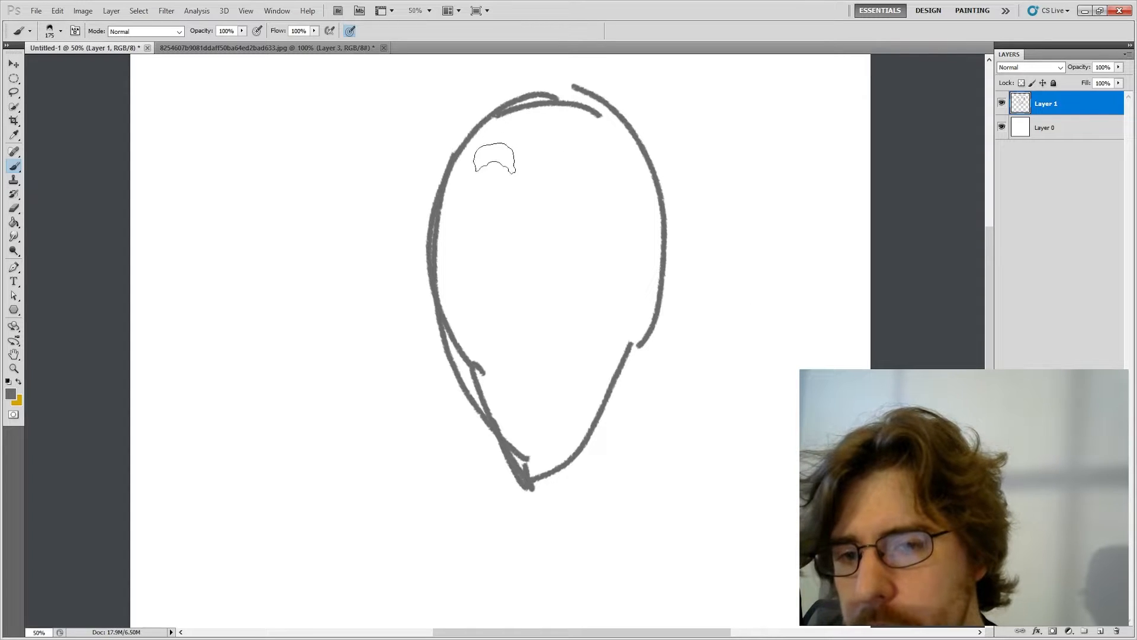
Step: Fill the head outline with solid dark grey, using a large brush and reducing its size for the remaining areas
key("bracketright")
mouse_move(494, 157)
left_mouse_down()
mouse_move(431, 254)
mouse_move(507, 216)
mouse_move(586, 106)
mouse_move(616, 144)
mouse_move(638, 287)
left_mouse_up()
key("bracketleft")
key("bracketleft")
key("bracketleft")
mouse_move(581, 92)
left_mouse_down()
mouse_move(655, 302)
mouse_move(585, 431)
left_mouse_up()
mouse_move(604, 363)
left_mouse_down()
mouse_move(523, 496)
mouse_move(420, 244)
mouse_move(478, 416)
mouse_move(502, 422)
mouse_move(481, 367)
mouse_move(530, 463)
mouse_move(519, 406)
mouse_move(545, 494)
mouse_move(546, 454)
mouse_move(610, 363)
mouse_move(633, 275)
mouse_move(573, 170)
left_mouse_up()
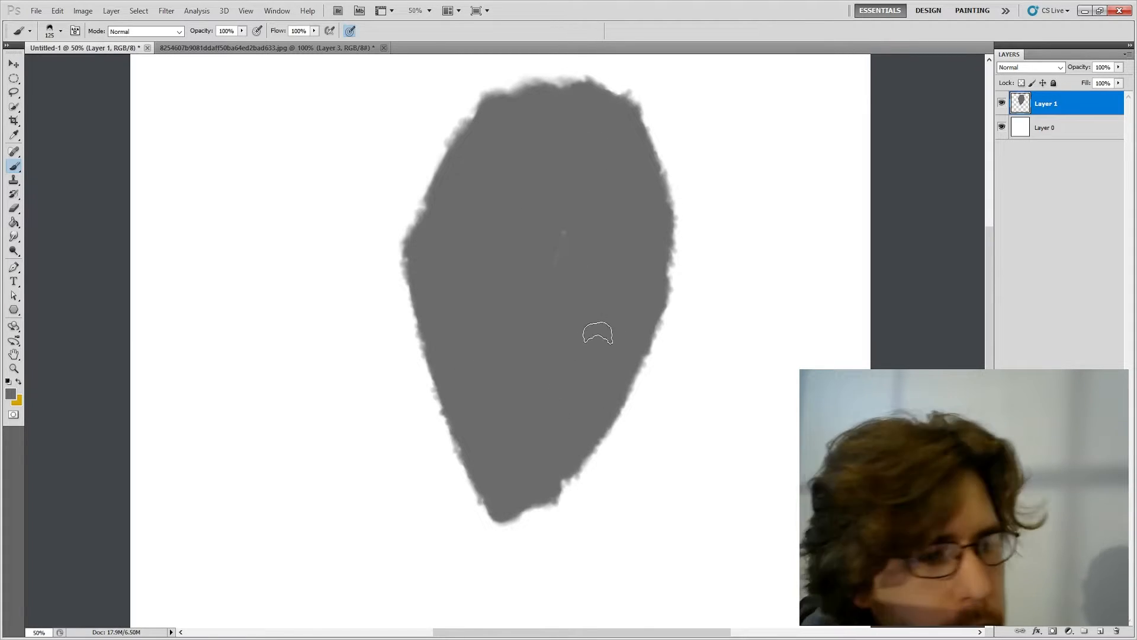
Step: Extend the head silhouette outward around the crown, sides and jaw with smaller brushes and fill the gaps inside with dark grey
mouse_move(580, 92)
left_mouse_down()
mouse_move(660, 140)
mouse_move(638, 109)
mouse_move(665, 130)
mouse_move(647, 96)
mouse_move(632, 89)
mouse_move(701, 209)
mouse_move(685, 159)
mouse_move(702, 323)
left_mouse_up()
key("bracketleft")
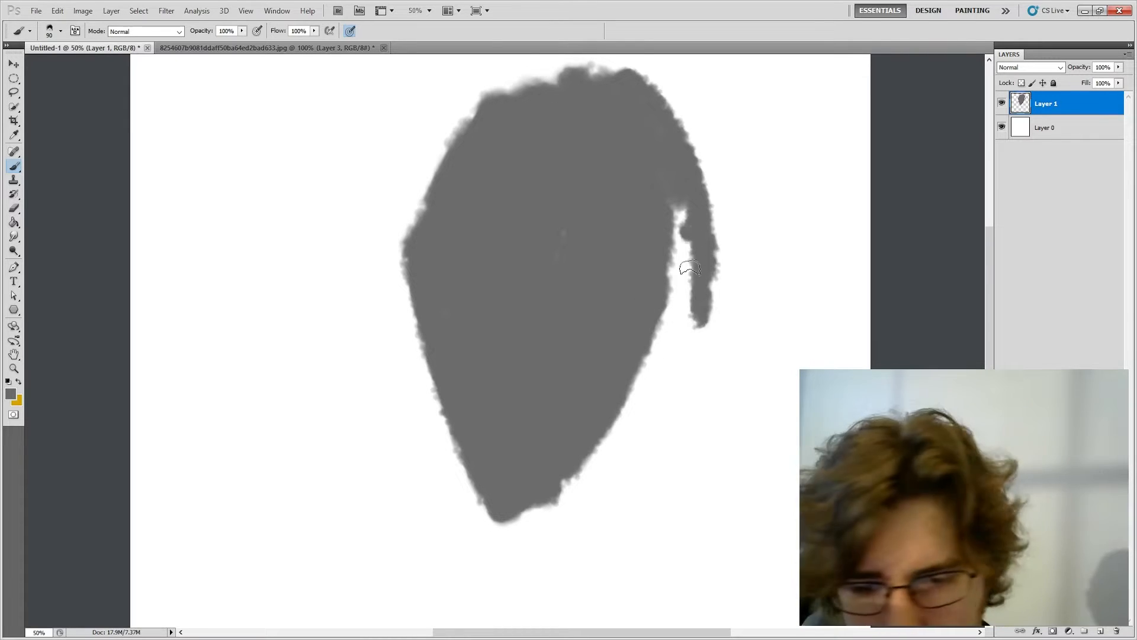
mouse_move(681, 254)
left_mouse_down()
mouse_move(678, 394)
mouse_move(549, 525)
mouse_move(601, 489)
mouse_move(602, 478)
mouse_move(520, 555)
mouse_move(414, 348)
mouse_move(444, 481)
mouse_move(407, 252)
mouse_move(405, 283)
mouse_move(459, 123)
mouse_move(425, 167)
mouse_move(580, 77)
mouse_move(630, 106)
left_mouse_up()
key("bracketleft")
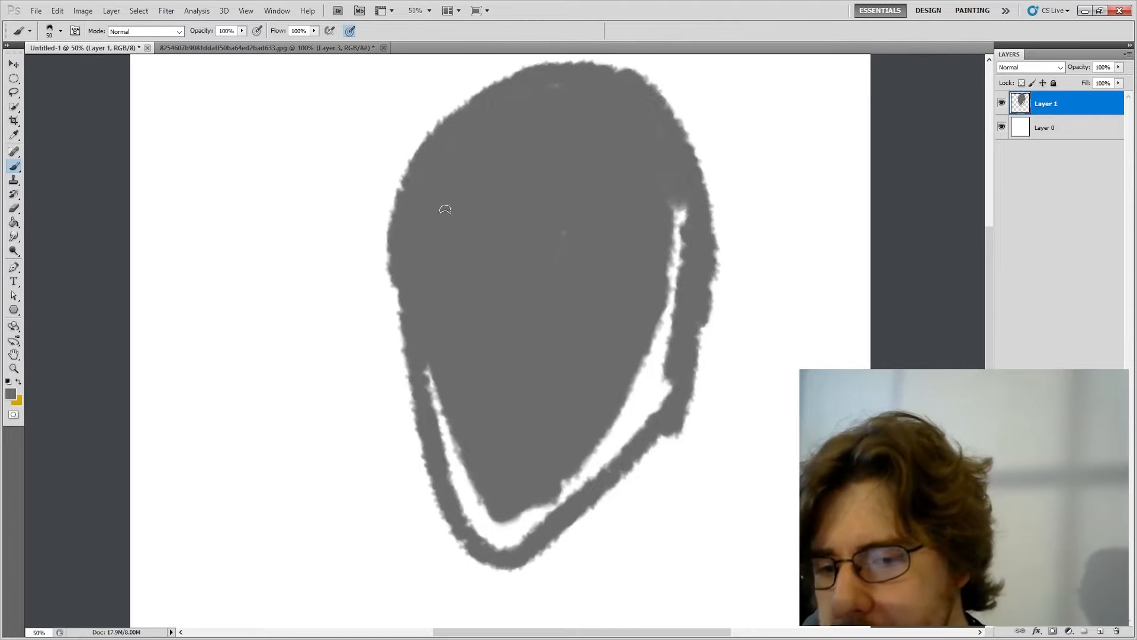
mouse_move(445, 209)
left_mouse_down()
mouse_move(424, 342)
mouse_move(482, 536)
mouse_move(544, 436)
mouse_move(522, 522)
mouse_move(492, 517)
mouse_move(512, 523)
mouse_move(512, 545)
mouse_move(619, 433)
mouse_move(648, 429)
mouse_move(671, 228)
mouse_move(672, 377)
left_mouse_up()
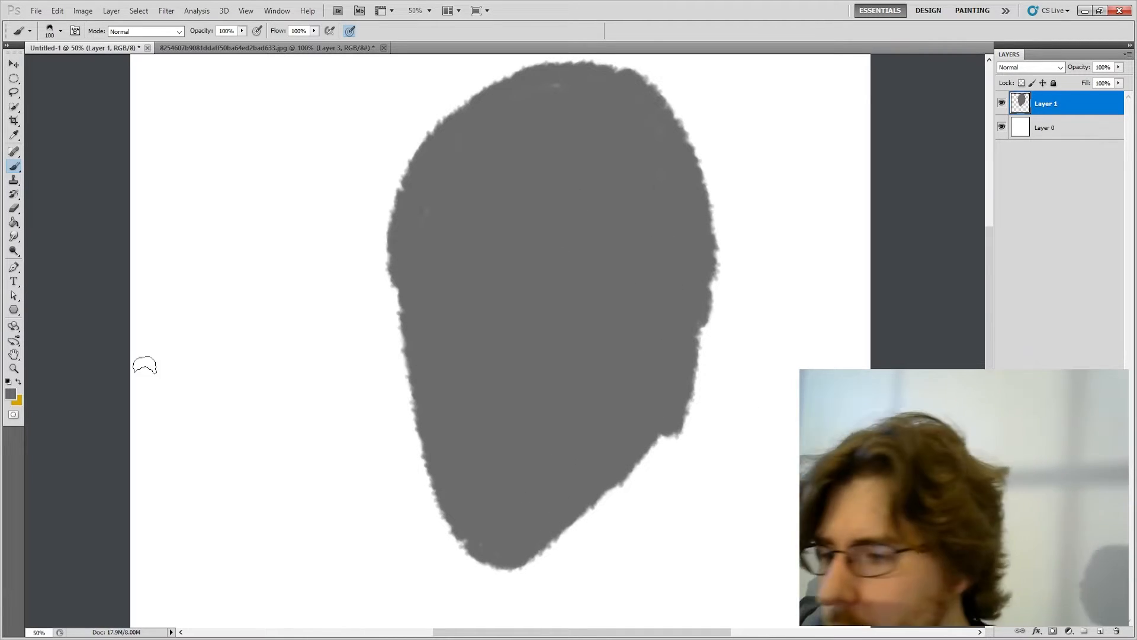
Step: Set the foreground to light grey b5b5b5 and brush opacity to 42%, enlarge the brush and paint a broad lighter tone inside the head
left_click(10, 393)
left_click(416, 217)
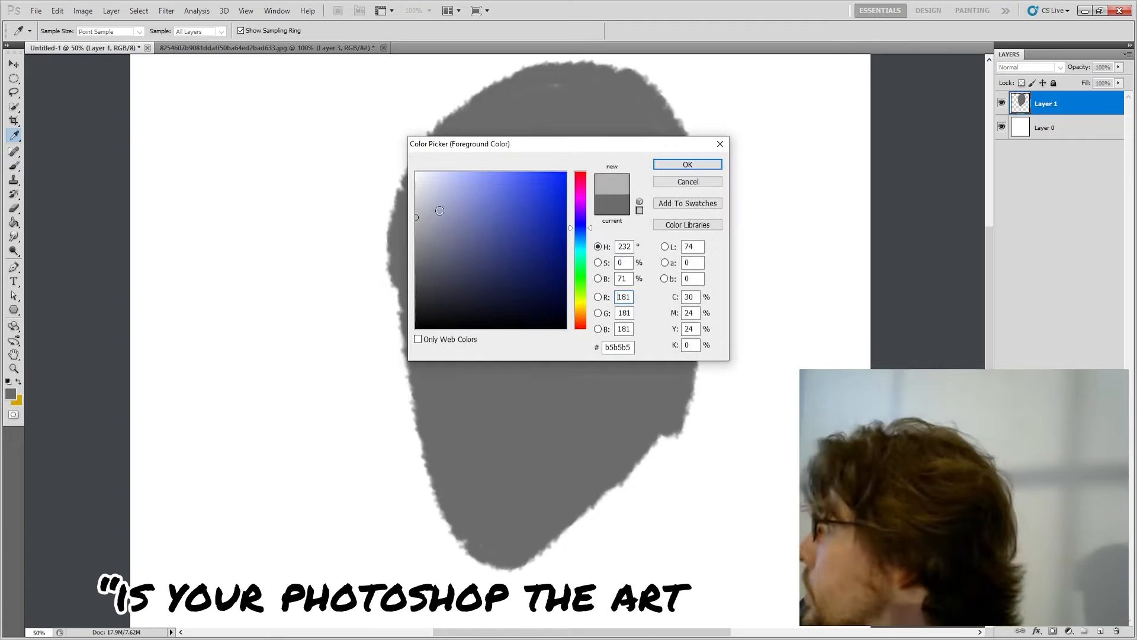
left_click(678, 168)
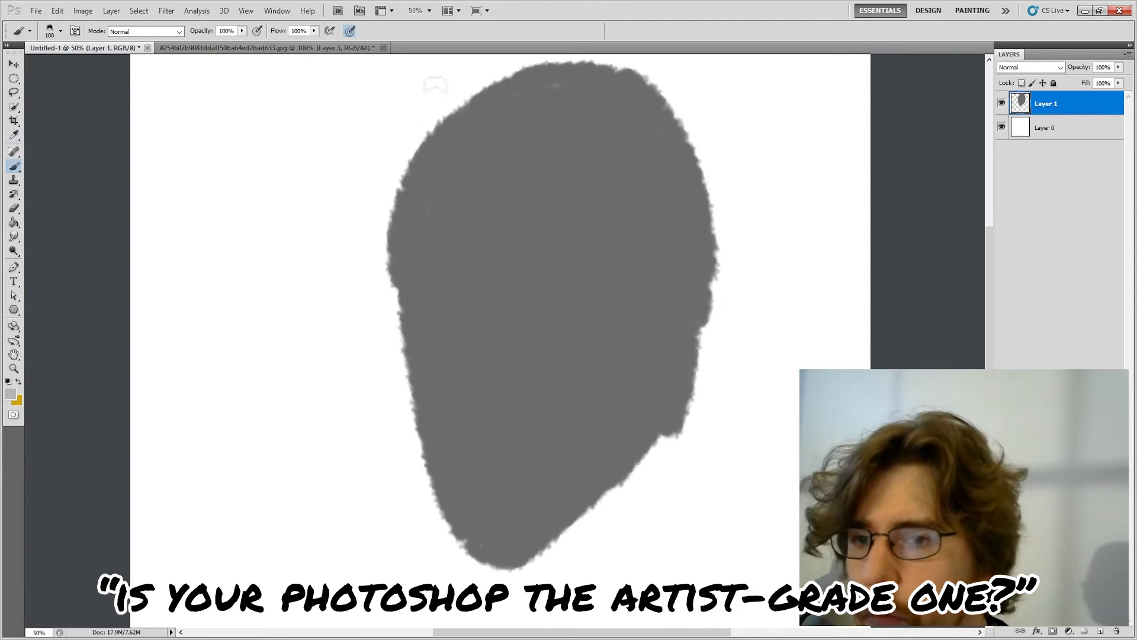
left_click(208, 45)
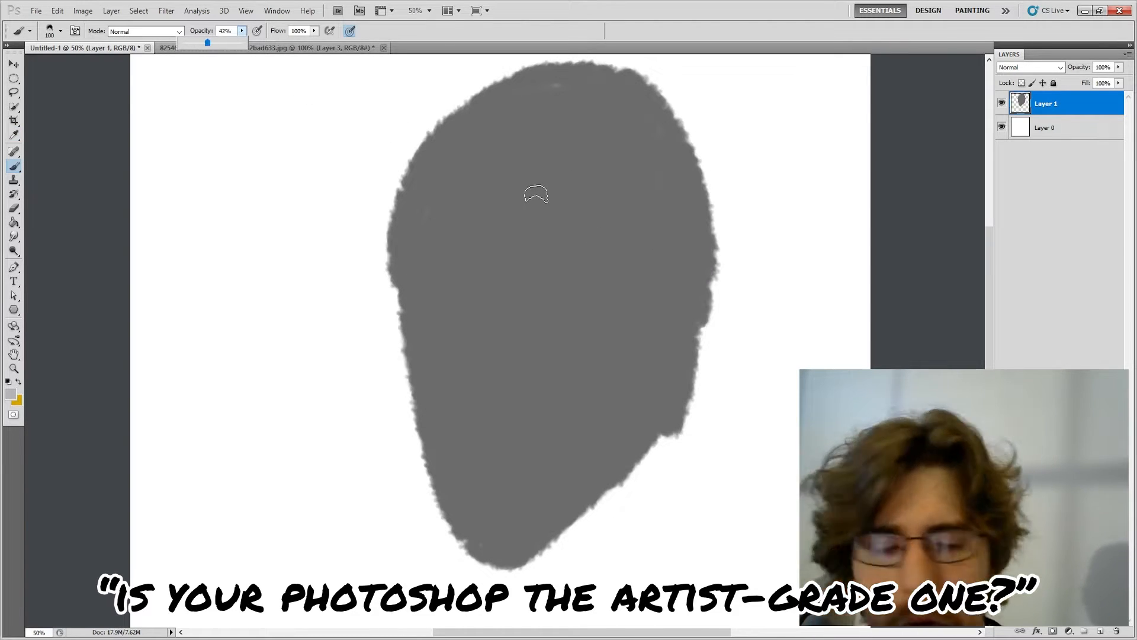
left_click(538, 195)
key("bracketright")
key("bracketright")
key("bracketright")
mouse_move(555, 131)
left_mouse_down()
mouse_move(530, 152)
mouse_move(572, 105)
mouse_move(549, 110)
mouse_move(508, 172)
mouse_move(484, 278)
mouse_move(500, 438)
mouse_move(633, 319)
mouse_move(632, 287)
mouse_move(556, 193)
mouse_move(553, 207)
mouse_move(633, 252)
mouse_move(580, 122)
mouse_move(553, 193)
mouse_move(568, 234)
mouse_move(649, 305)
left_mouse_up()
key("bracketright")
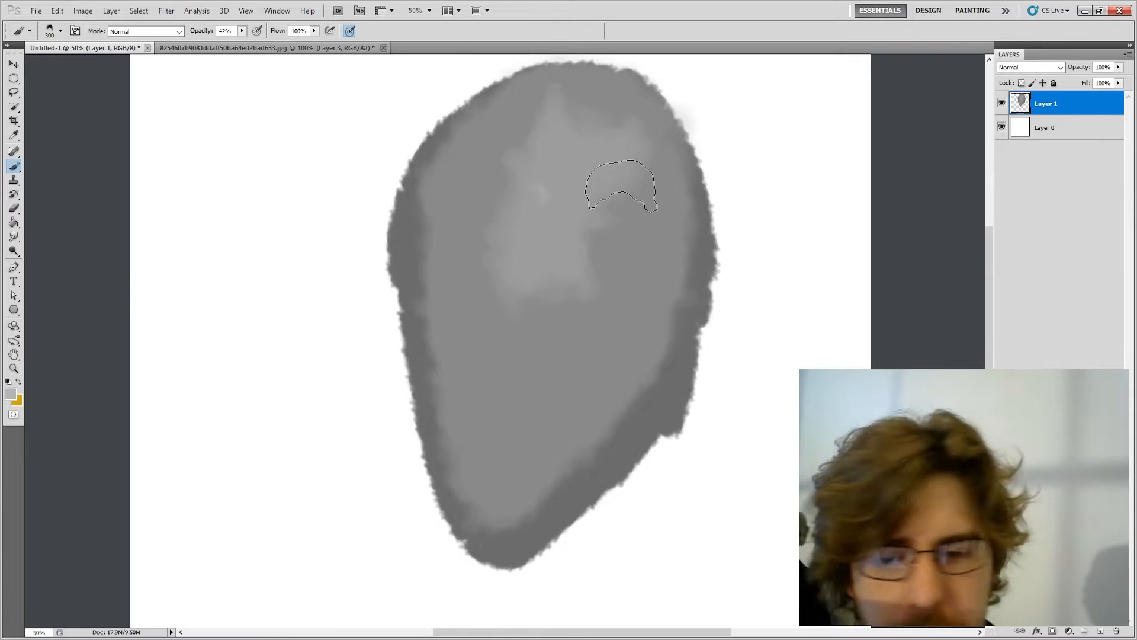
Step: Reduce the brush size and build up a second lighter grey tone over the face, leaving a darker rim around it
key("bracketleft")
key("bracketleft")
key("bracketleft")
key("bracketleft")
mouse_move(620, 184)
left_mouse_down()
mouse_move(636, 226)
mouse_move(663, 191)
mouse_move(658, 262)
mouse_move(565, 400)
mouse_move(494, 461)
mouse_move(465, 371)
left_mouse_up()
mouse_move(473, 266)
left_mouse_down()
mouse_move(456, 217)
mouse_move(472, 173)
mouse_move(560, 94)
mouse_move(543, 89)
mouse_move(556, 228)
mouse_move(543, 350)
mouse_move(598, 285)
mouse_move(609, 234)
mouse_move(554, 125)
mouse_move(623, 184)
mouse_move(638, 182)
mouse_move(646, 227)
left_mouse_up()
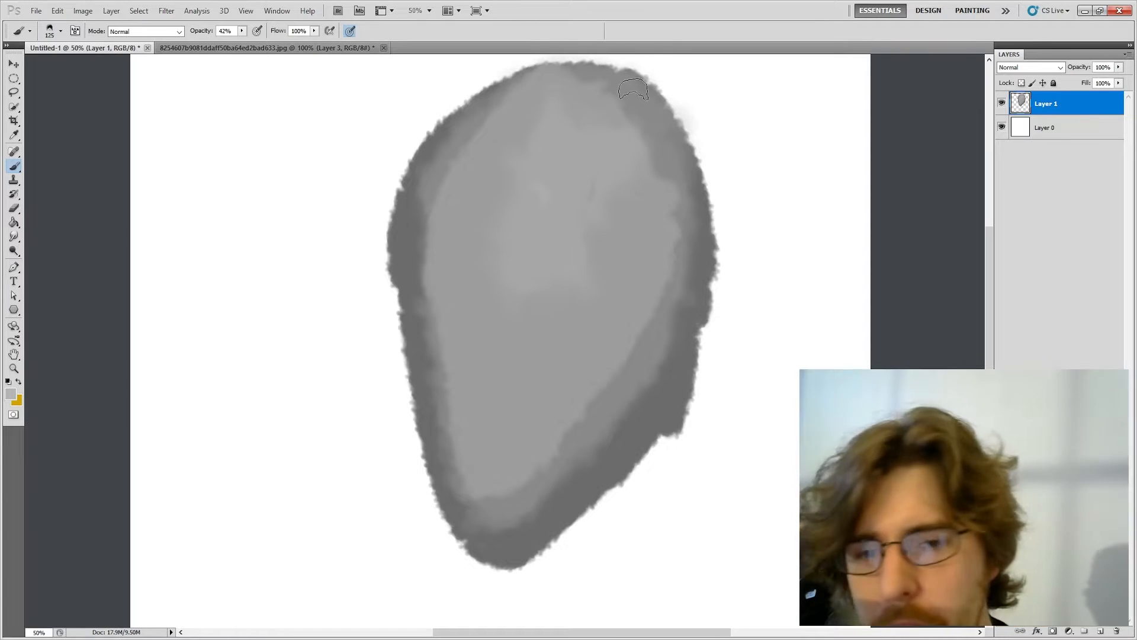
Step: Reduce the brush to 90 px and paint light grey strokes along the upper right edge of the head
key("bracketleft")
key("bracketleft")
key("bracketleft")
left_click_drag(592, 86, 658, 129)
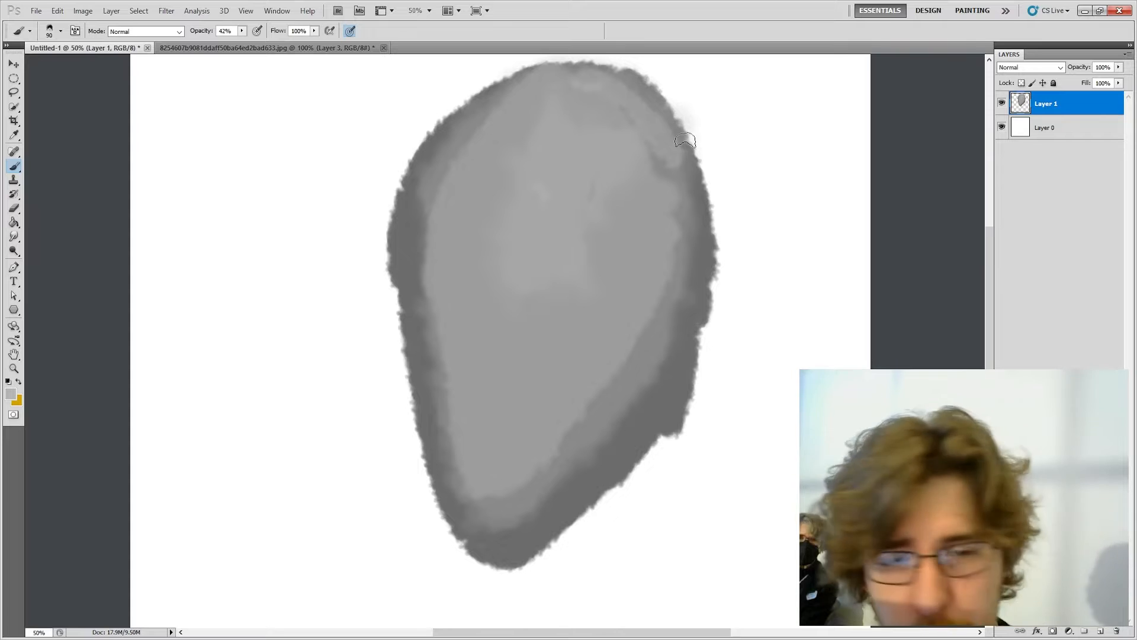
mouse_move(651, 103)
left_mouse_down()
mouse_move(708, 274)
mouse_move(700, 249)
left_mouse_up()
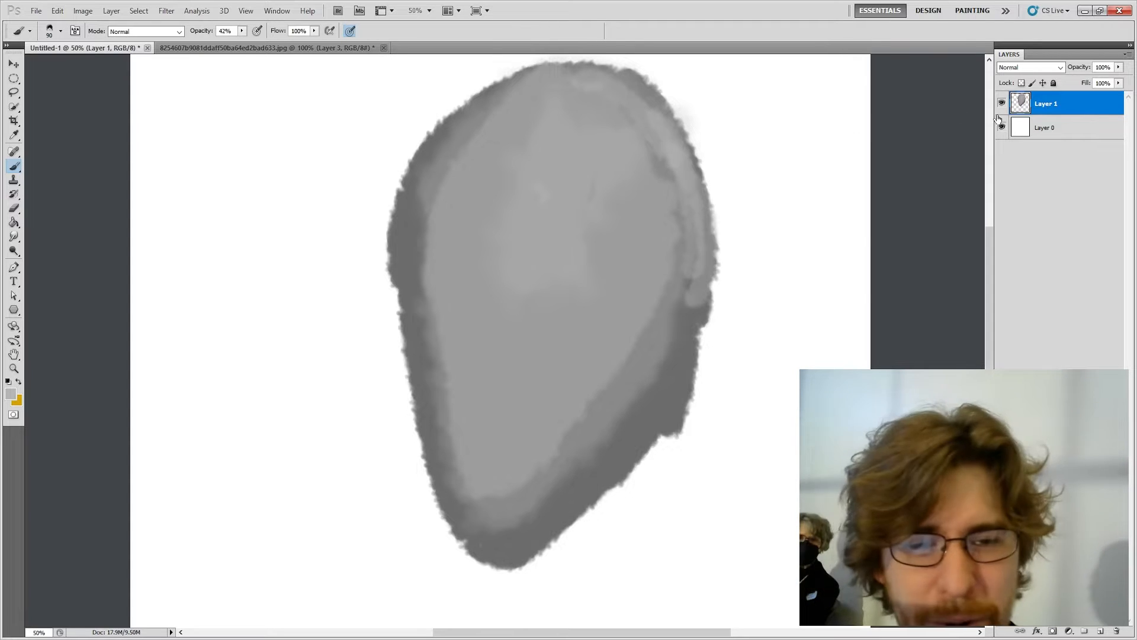
mouse_move(724, 208)
left_mouse_down()
mouse_move(696, 161)
mouse_move(705, 232)
mouse_move(676, 119)
left_mouse_up()
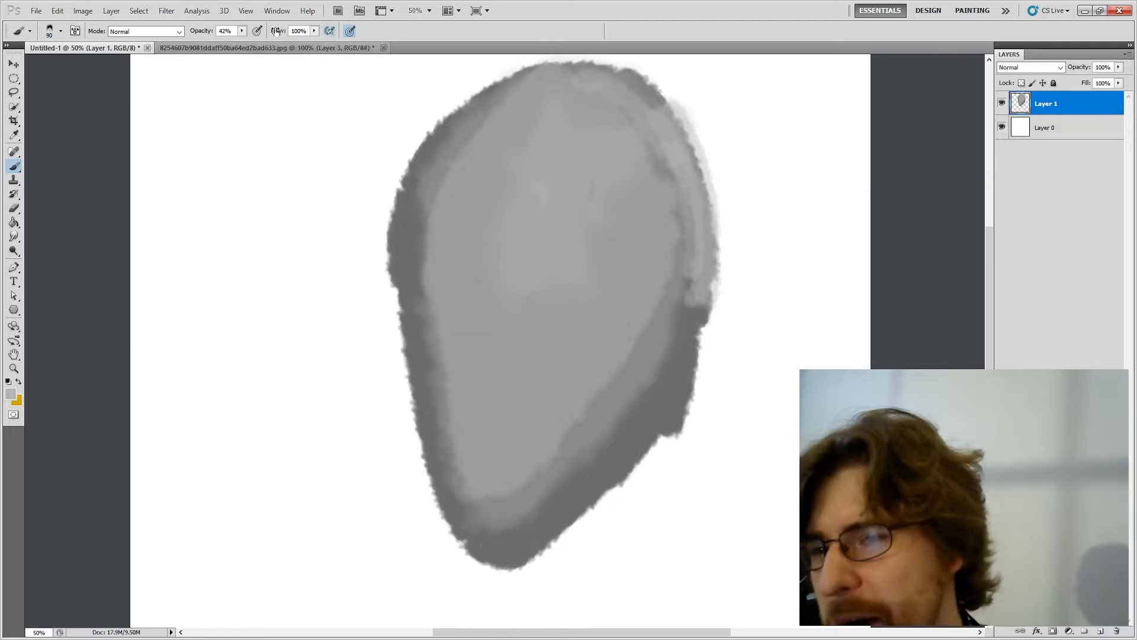
Step: Raise the brush opacity to 100%
left_click(241, 31)
left_click(271, 53)
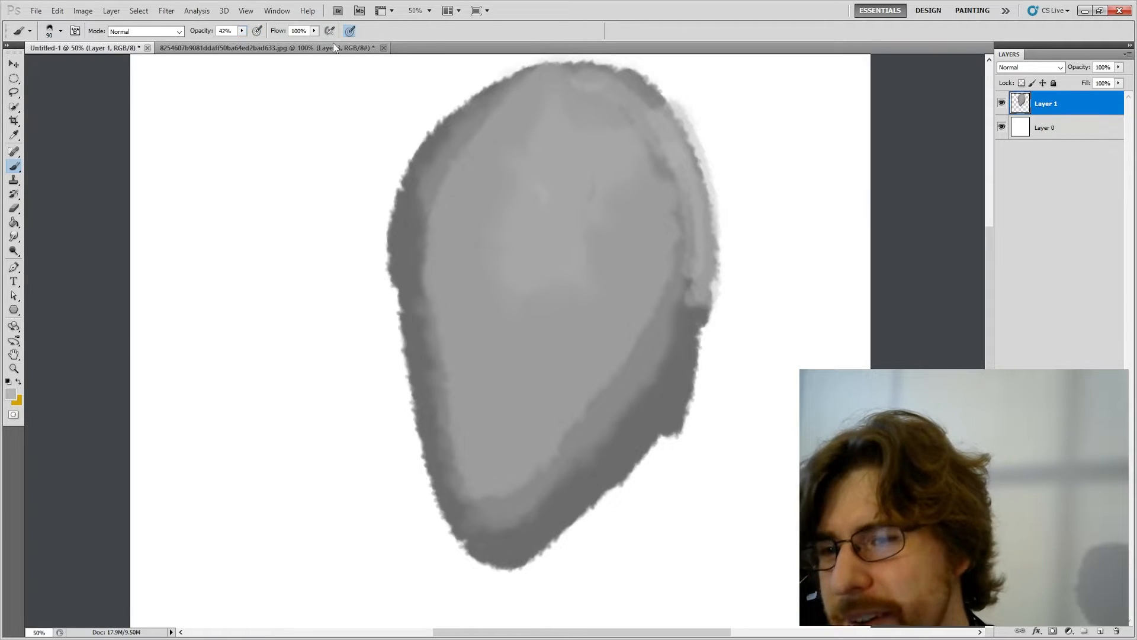
left_click(242, 31)
left_click(272, 44)
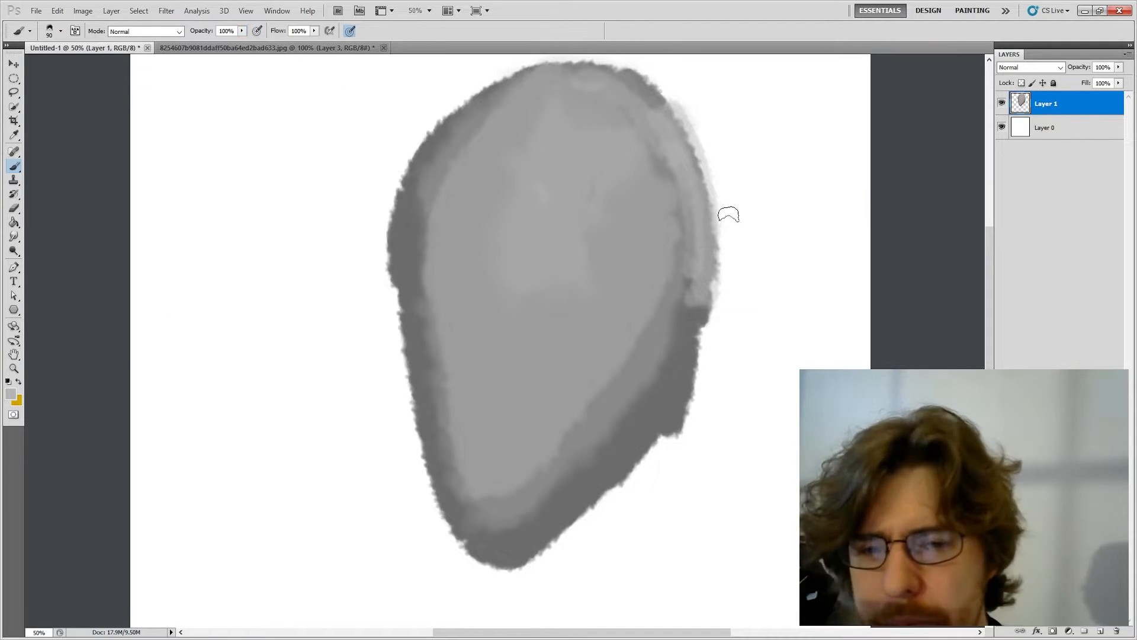
left_click_drag(728, 215, 760, 145)
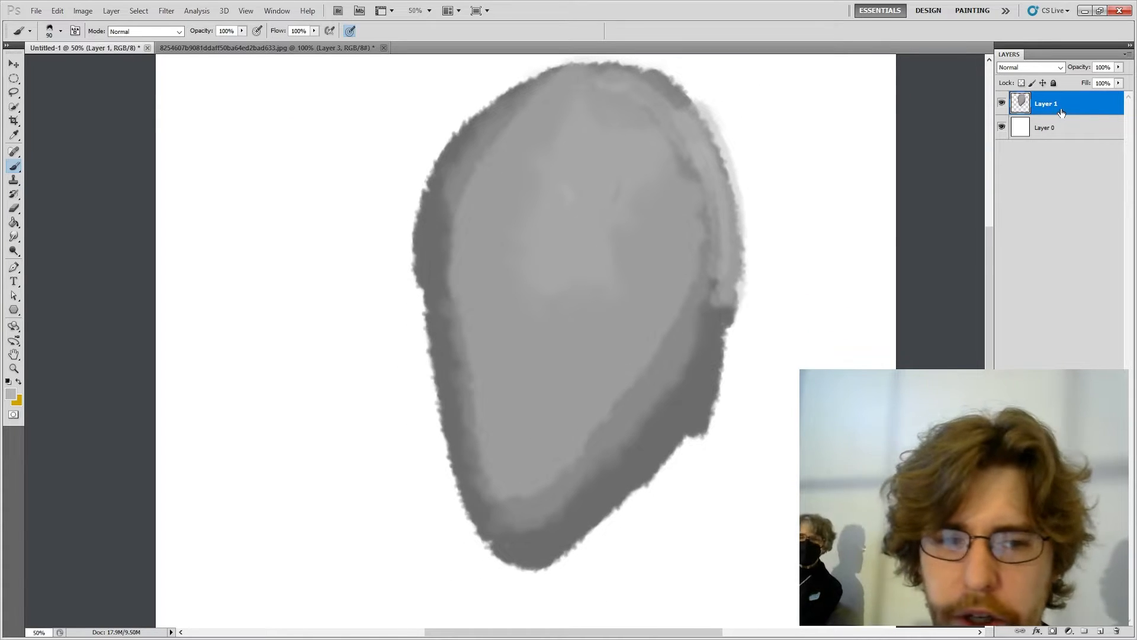
Step: Free Transform the head on Layer 1, moving it lower on the canvas and rotating it slightly
key("ctrl+t")
left_click_drag(652, 255, 635, 319)
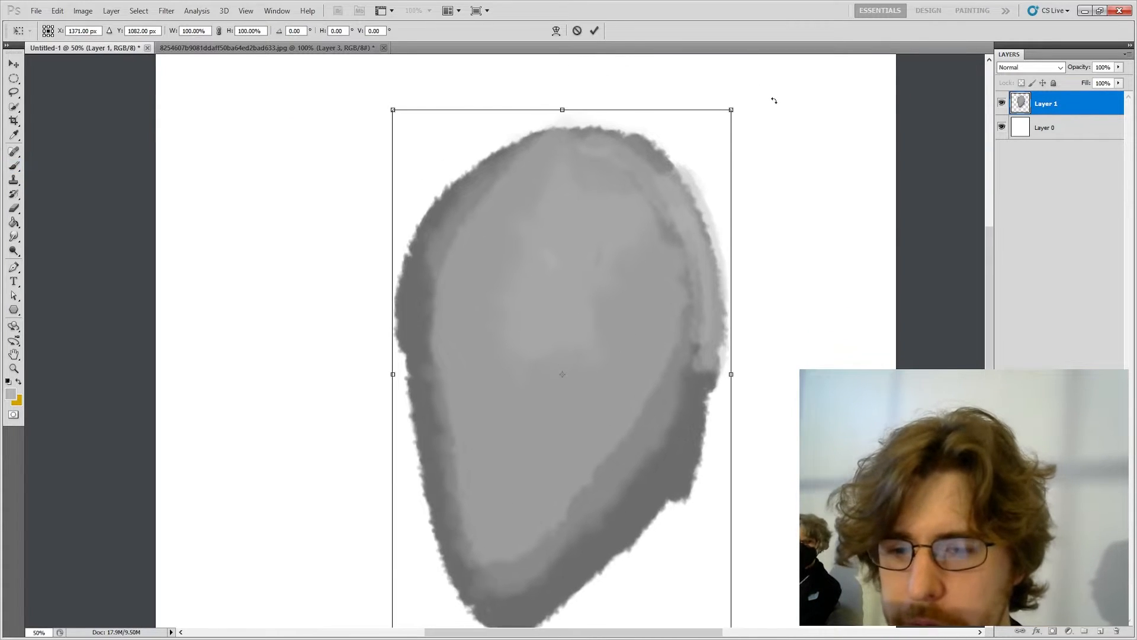
left_click_drag(774, 101, 764, 93)
key("Return")
Step: Sketch light grey neck and shoulder lines below the head, using a smaller 35 px brush for the thinner contours
mouse_move(728, 237)
left_mouse_down()
mouse_move(747, 132)
mouse_move(724, 163)
left_mouse_up()
mouse_move(687, 354)
left_mouse_down()
mouse_move(675, 394)
mouse_move(694, 521)
left_mouse_up()
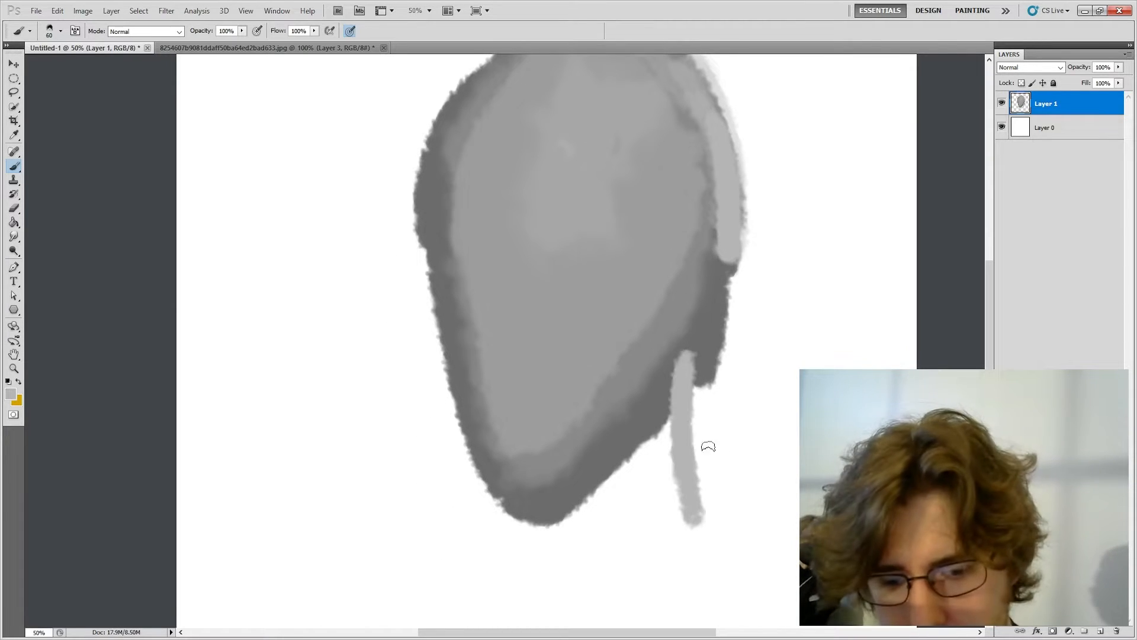
key("bracketleft")
left_click_drag(700, 349, 722, 560)
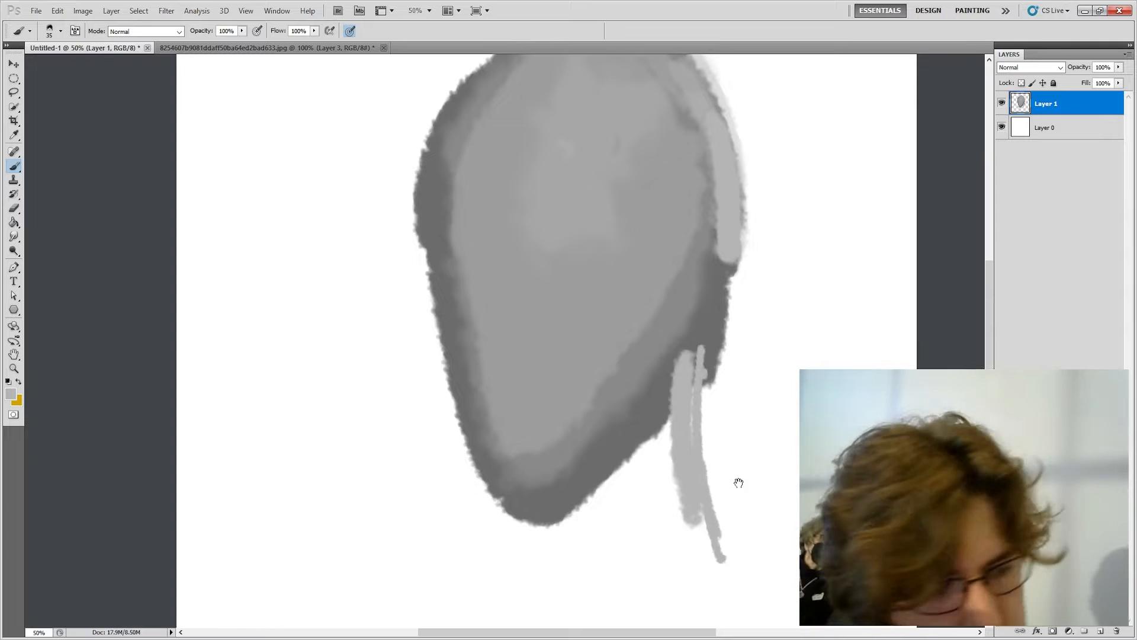
mouse_move(739, 483)
left_mouse_down()
mouse_move(732, 313)
mouse_move(800, 409)
left_mouse_up()
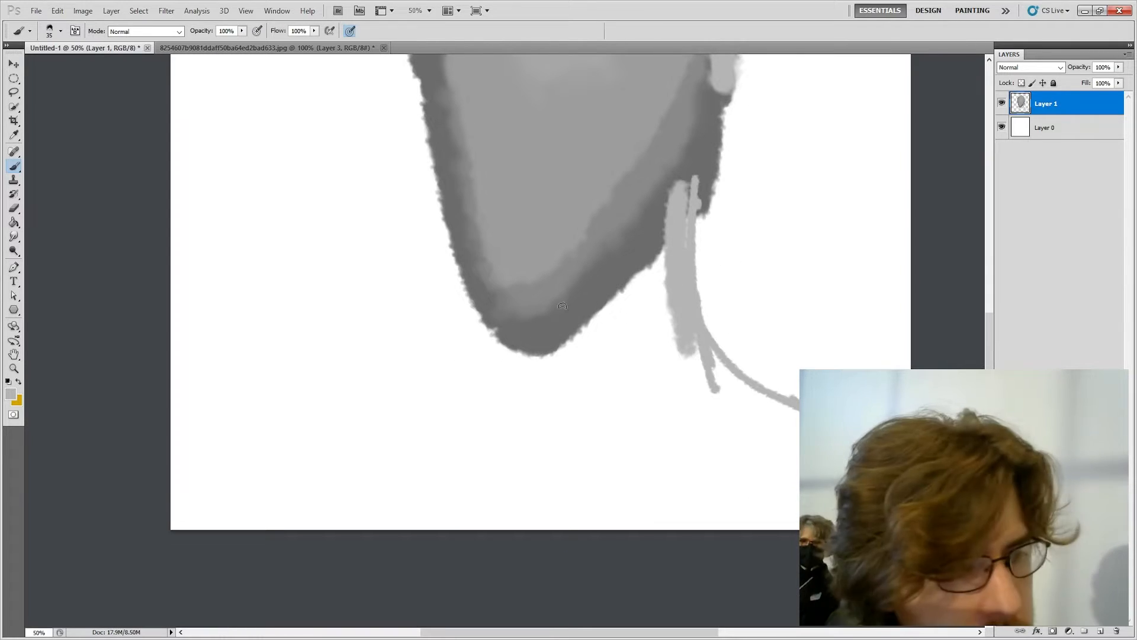
left_click_drag(493, 332, 525, 508)
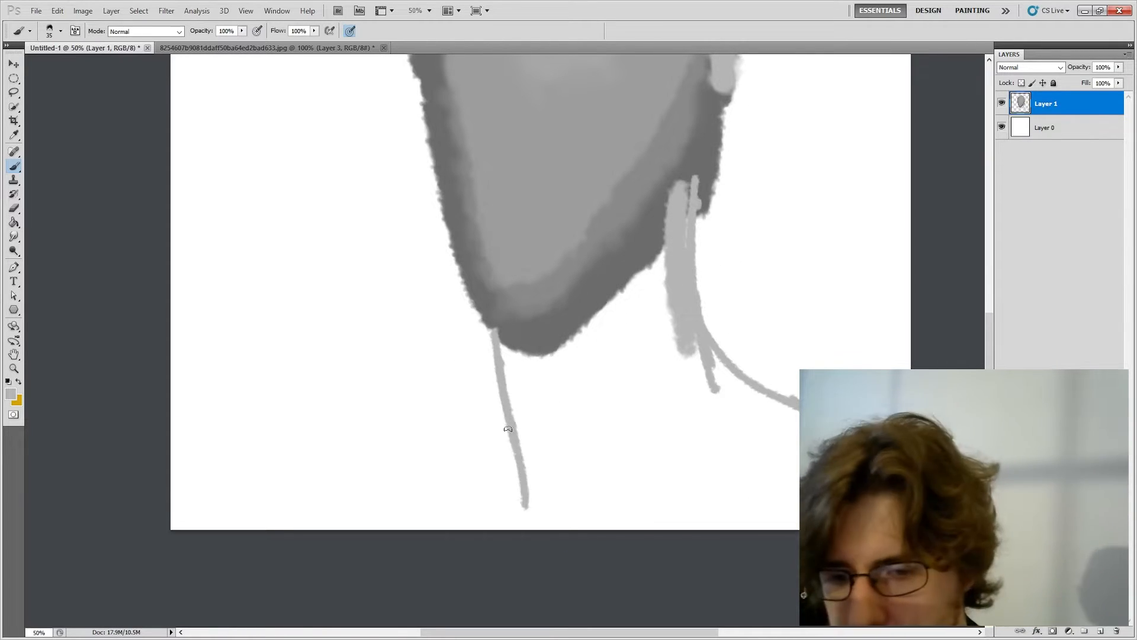
mouse_move(507, 437)
left_mouse_down()
mouse_move(413, 504)
mouse_move(353, 529)
left_mouse_up()
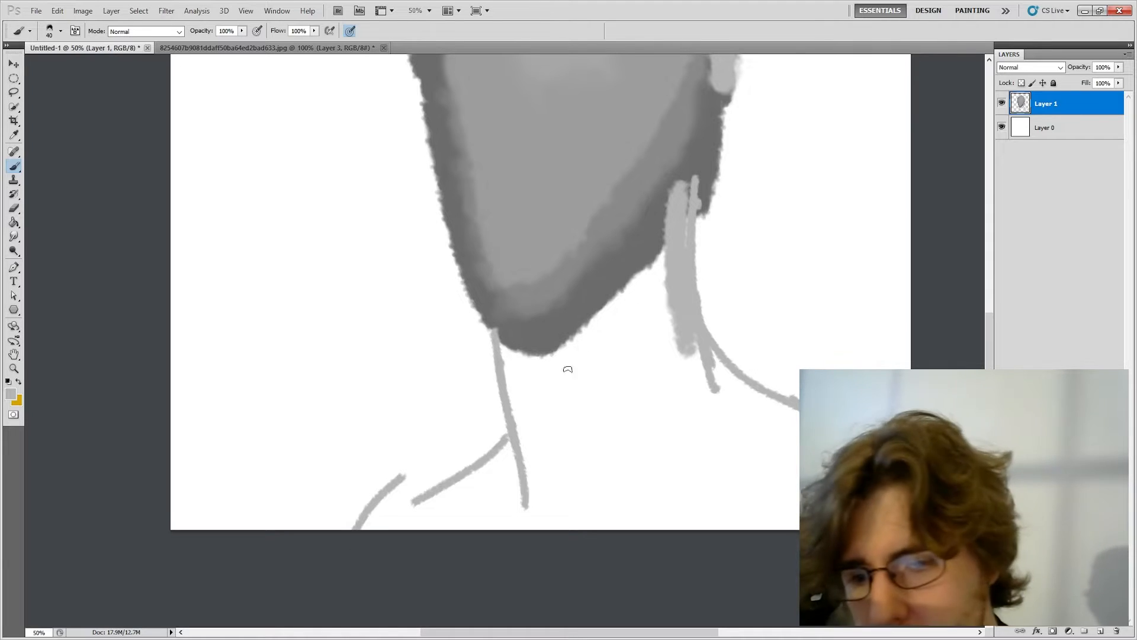
Step: Lower the brush opacity to 73%, enlarge the brush, and block in the neck and shoulders with light grey
key("bracketright")
key("bracketright")
key("bracketright")
left_click(242, 31)
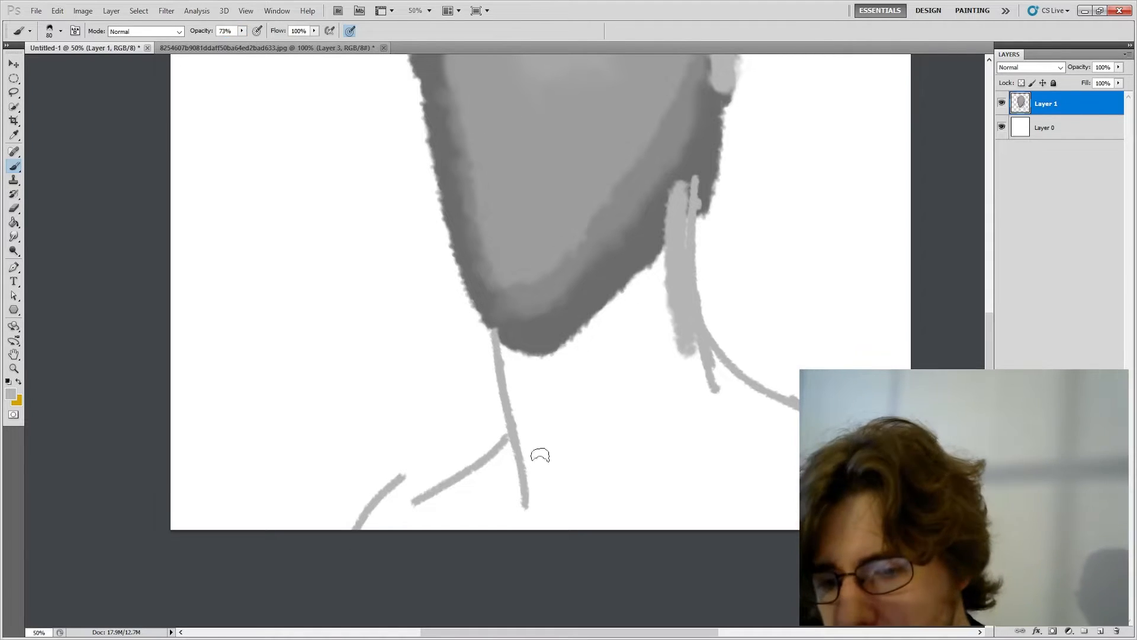
key("bracketright")
key("bracketright")
key("bracketright")
key("bracketright")
key("bracketright")
key("bracketright")
key("bracketright")
key("bracketright")
mouse_move(551, 422)
left_mouse_down()
mouse_move(521, 462)
mouse_move(367, 546)
mouse_move(401, 539)
mouse_move(521, 376)
mouse_move(541, 426)
mouse_move(599, 381)
mouse_move(623, 475)
mouse_move(546, 559)
mouse_move(660, 462)
left_mouse_up()
Step: Fill the right side of the neck up to the jaw and even out the light grey across the shoulders
key("bracketleft")
key("bracketleft")
key("bracketleft")
mouse_move(659, 242)
left_mouse_down()
mouse_move(660, 373)
mouse_move(660, 342)
mouse_move(686, 376)
mouse_move(691, 363)
mouse_move(739, 446)
mouse_move(785, 432)
mouse_move(727, 378)
left_mouse_up()
key("bracketleft")
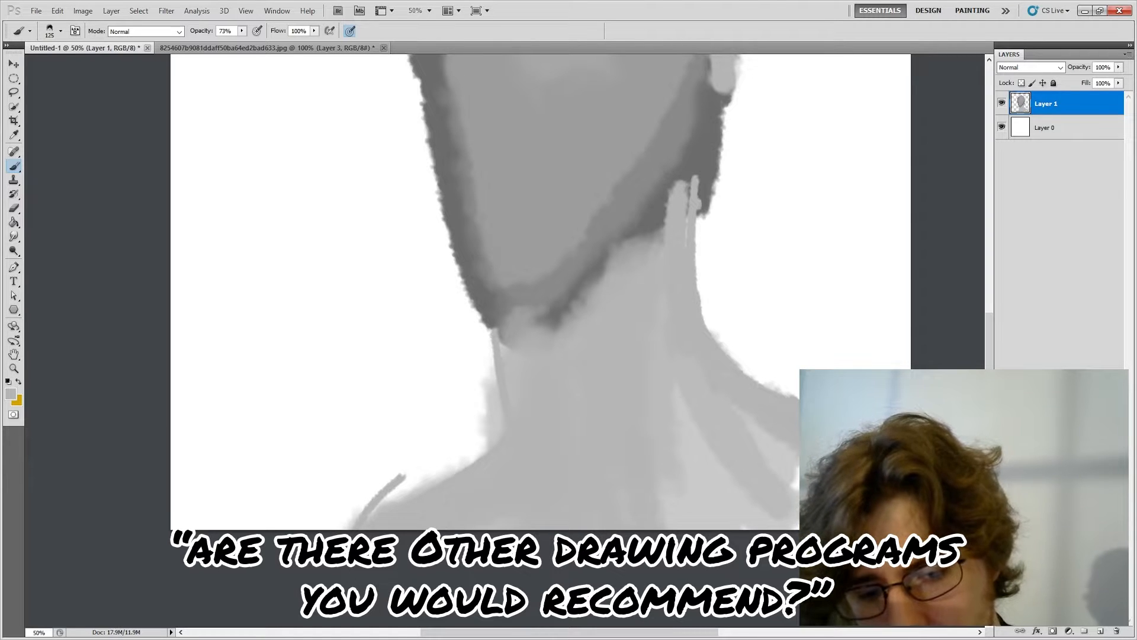
key("bracketright")
key("bracketright")
key("bracketright")
mouse_move(642, 474)
left_mouse_down()
mouse_move(723, 521)
mouse_move(731, 474)
mouse_move(773, 453)
left_mouse_up()
key("bracketleft")
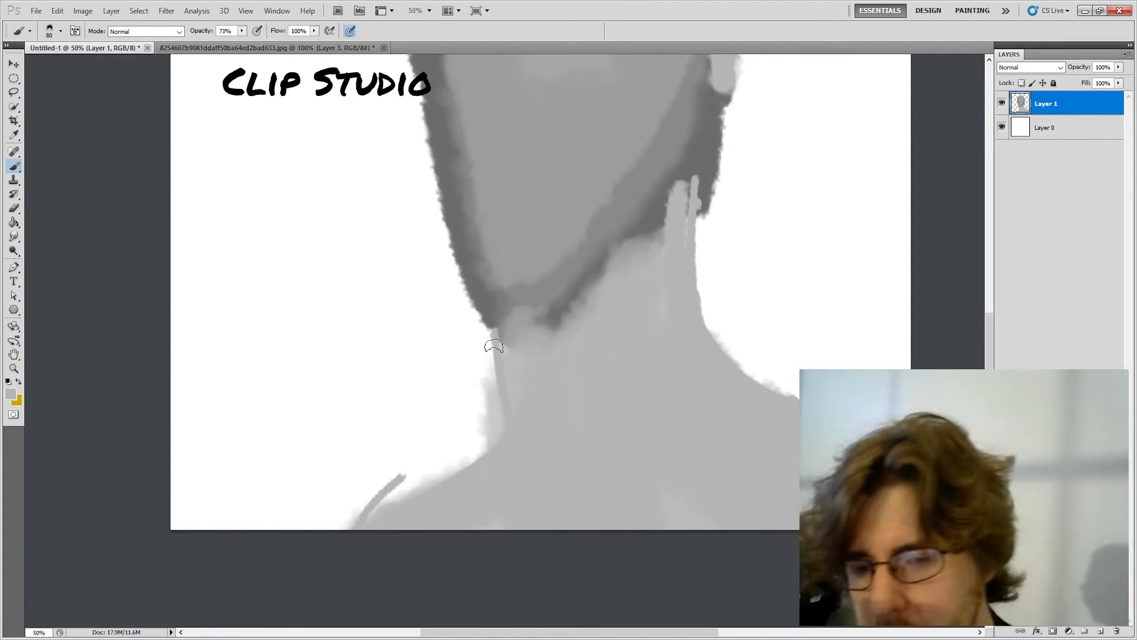
Step: Erase the stray paint along the left edge of the neck and shoulder with a 20 px eraser
key("e")
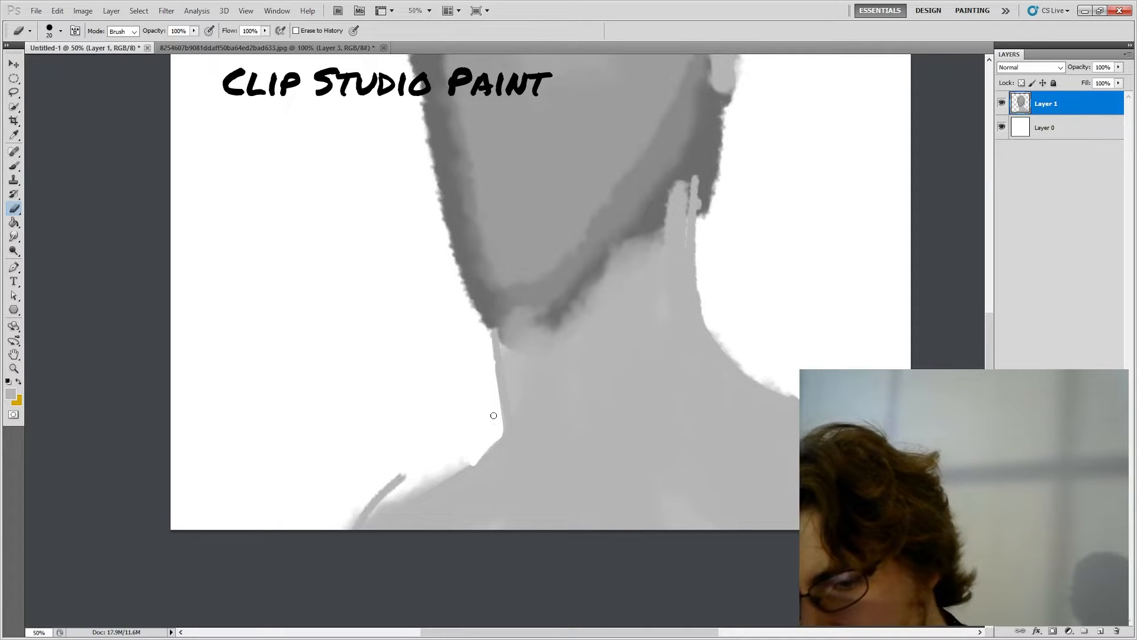
left_click_drag(472, 462, 353, 529)
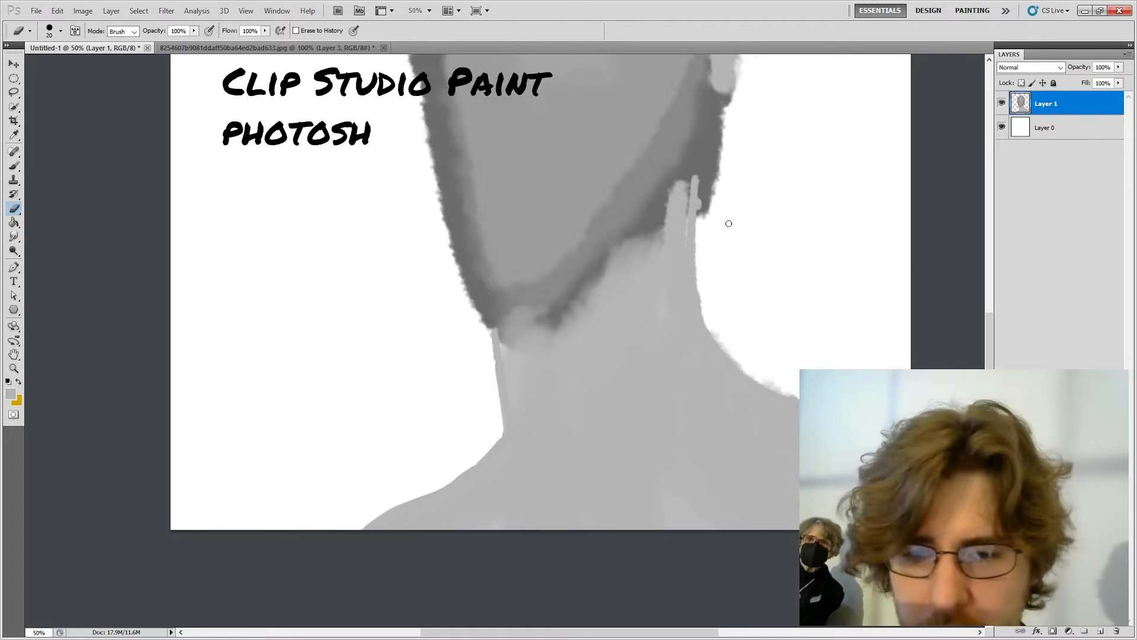
Step: Sample the dark grey from the head's rim and repaint the jawline from below the ear area to the chin
left_click_drag(757, 227, 797, 270)
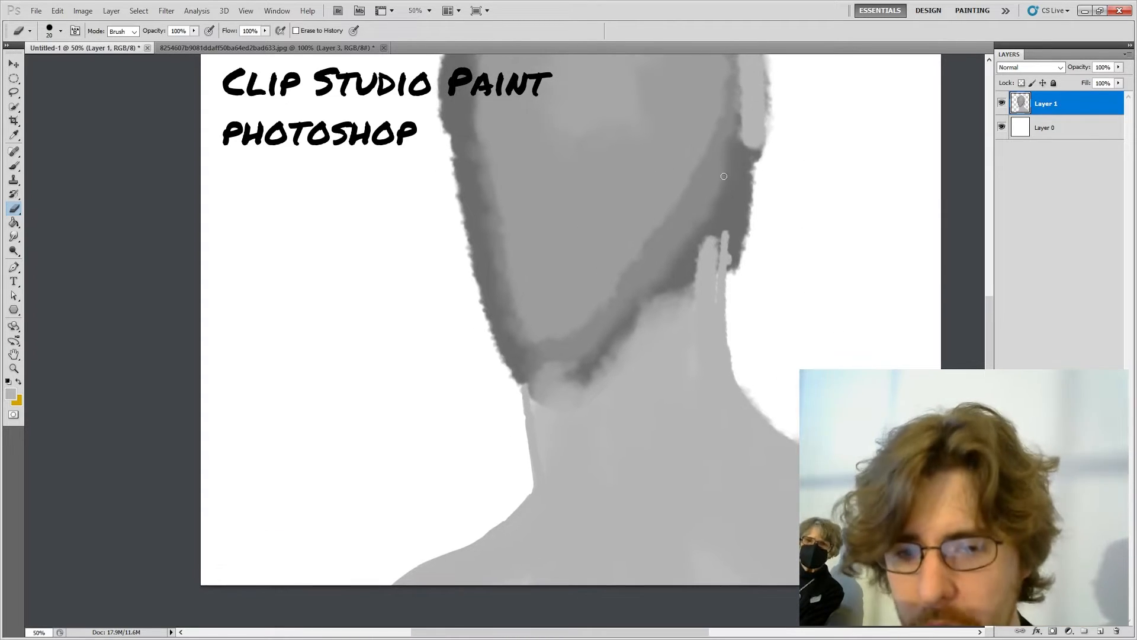
key("i")
left_click(734, 200)
key("b")
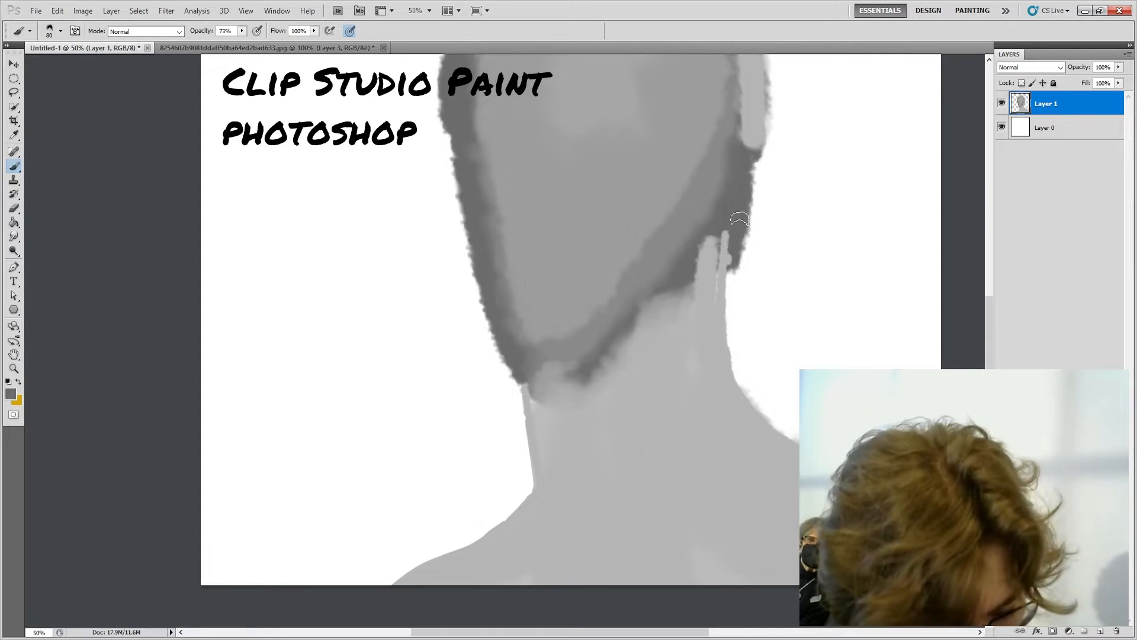
mouse_move(711, 234)
left_mouse_down()
mouse_move(646, 347)
mouse_move(592, 383)
mouse_move(658, 331)
left_mouse_up()
mouse_move(531, 366)
left_mouse_down()
mouse_move(552, 380)
mouse_move(595, 362)
left_mouse_up()
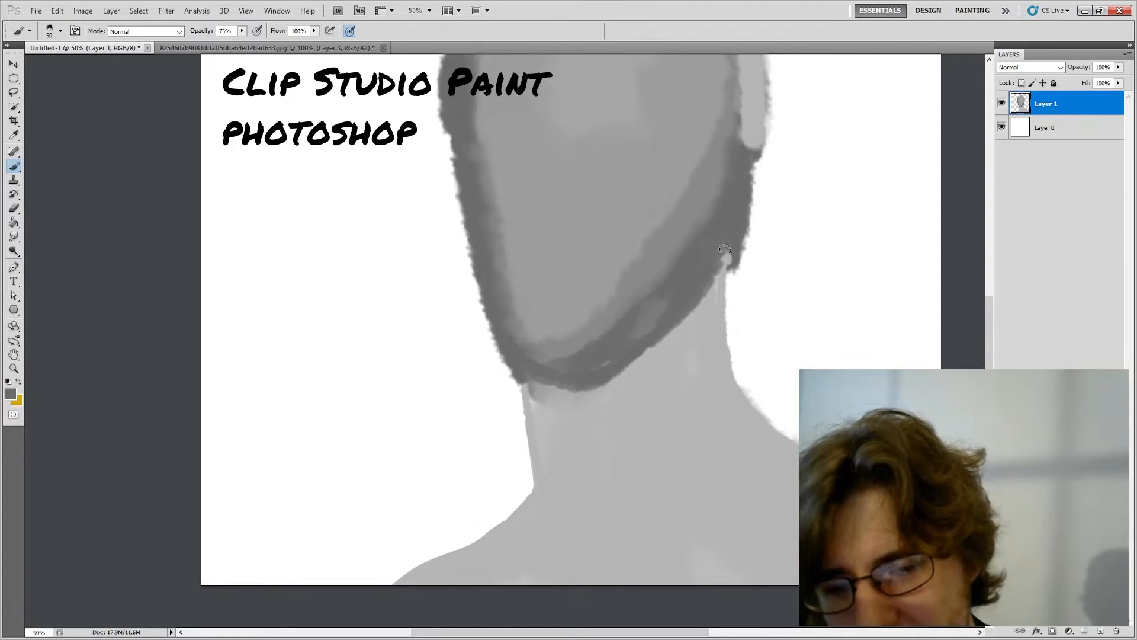
Step: Sample the neck's light grey and paint an ear shape on the right side of the head
left_click_drag(833, 234, 788, 259)
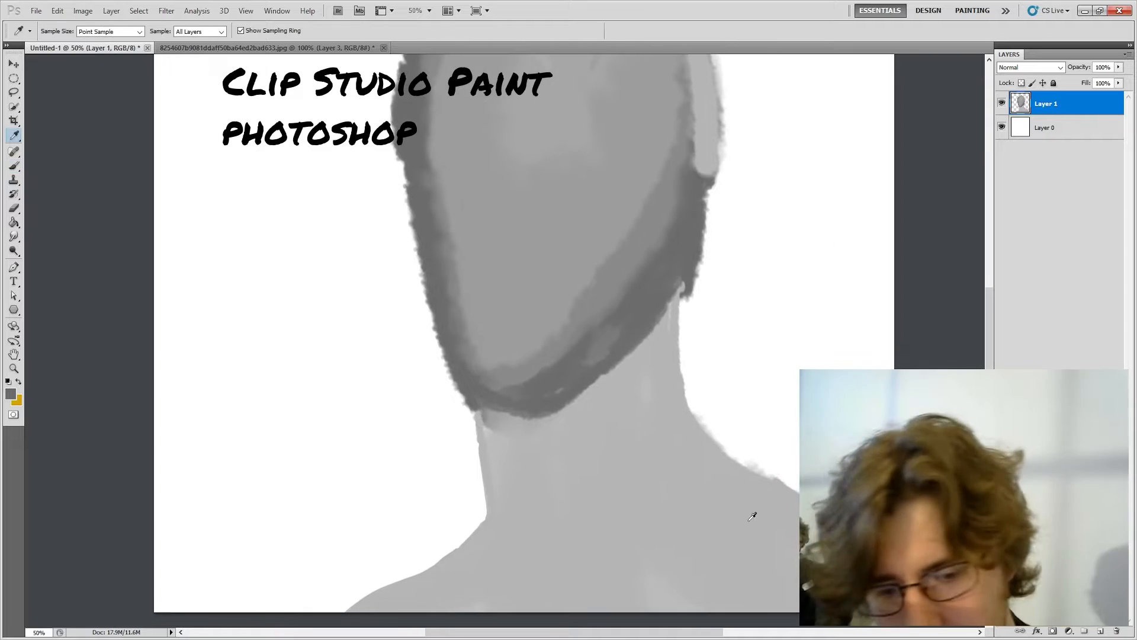
left_click(753, 515, "alt")
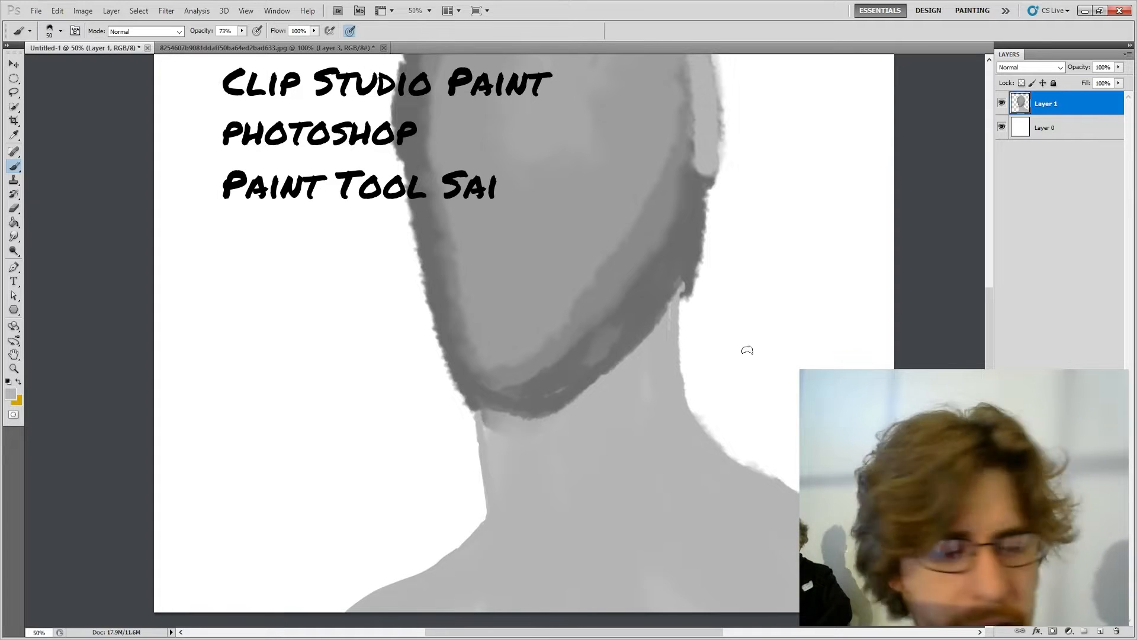
mouse_move(788, 216)
left_mouse_down()
mouse_move(774, 322)
mouse_move(809, 298)
left_mouse_up()
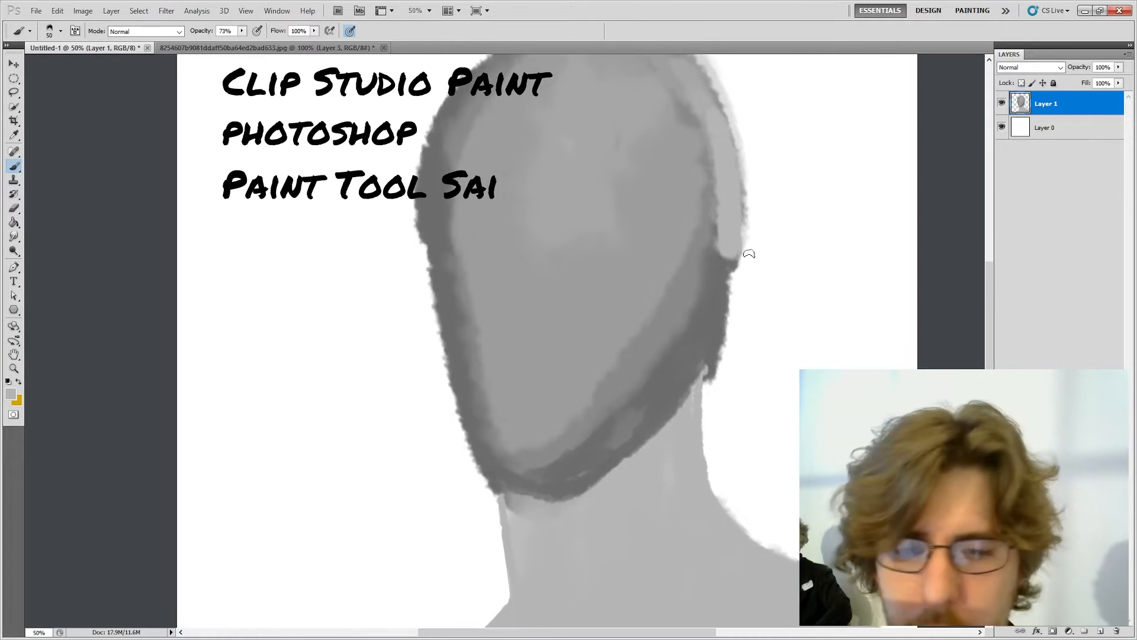
left_click_drag(708, 320, 765, 287)
mouse_move(760, 261)
left_mouse_down()
mouse_move(727, 221)
mouse_move(722, 280)
mouse_move(739, 305)
mouse_move(762, 266)
mouse_move(736, 253)
mouse_move(727, 303)
mouse_move(750, 275)
mouse_move(748, 251)
left_mouse_up()
Step: Erase around the ear to clean up its lower and outer edges
key("e")
mouse_move(724, 344)
left_mouse_down()
mouse_move(715, 407)
mouse_move(709, 348)
mouse_move(719, 372)
mouse_move(709, 338)
left_mouse_up()
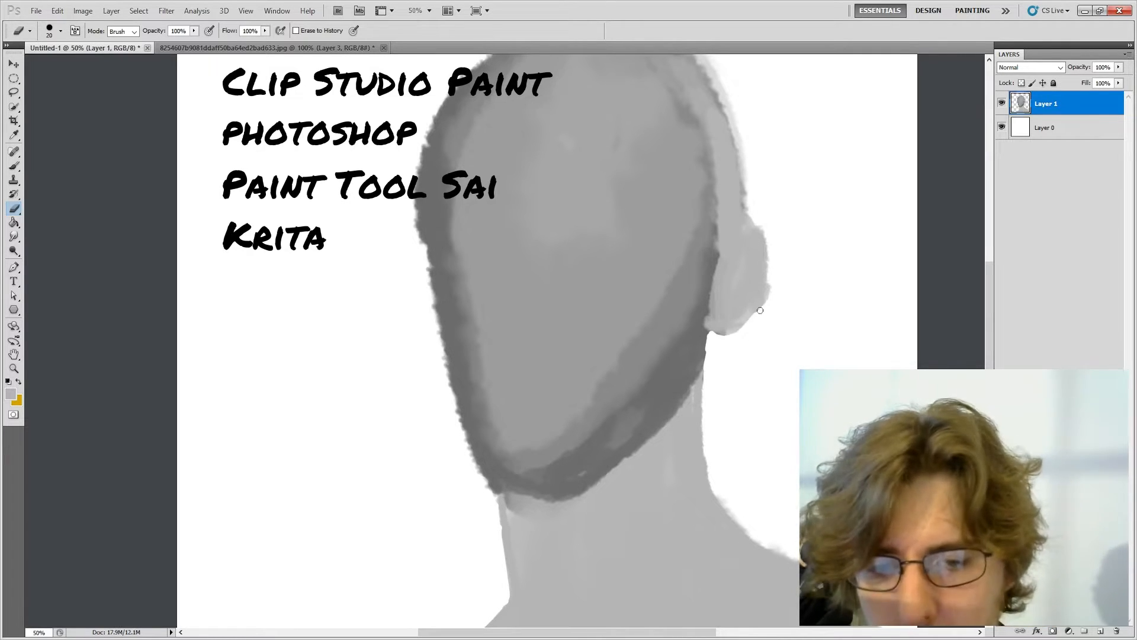
left_click_drag(760, 310, 773, 225)
Step: Sample a mid grey beside the ear and paint it over the right temple and down along the cheek
key("b")
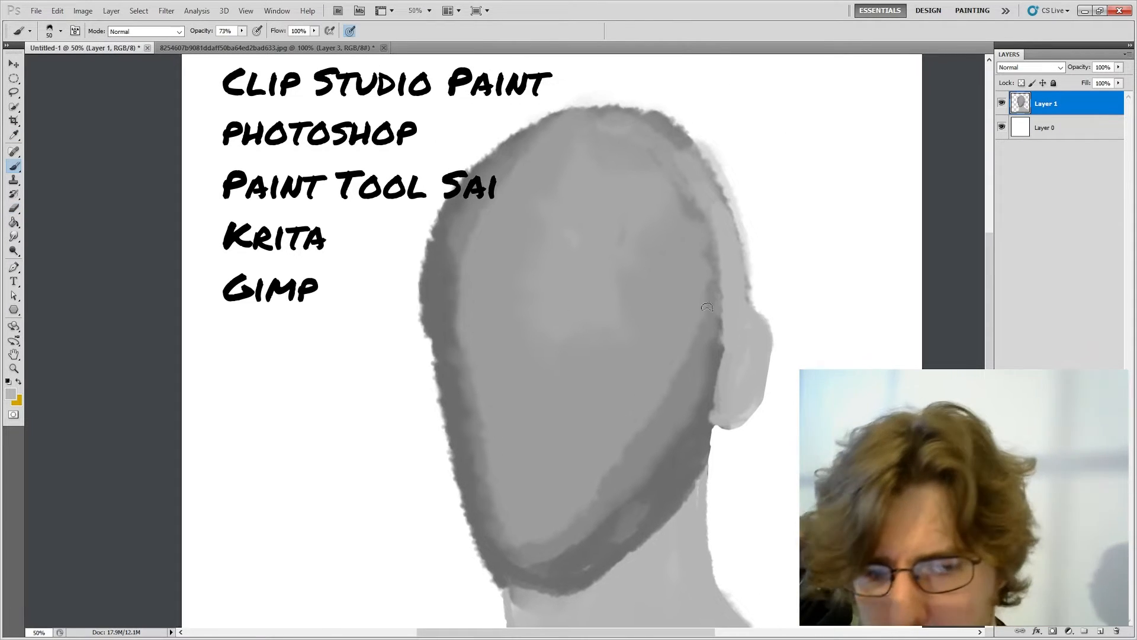
left_click(711, 377, "alt")
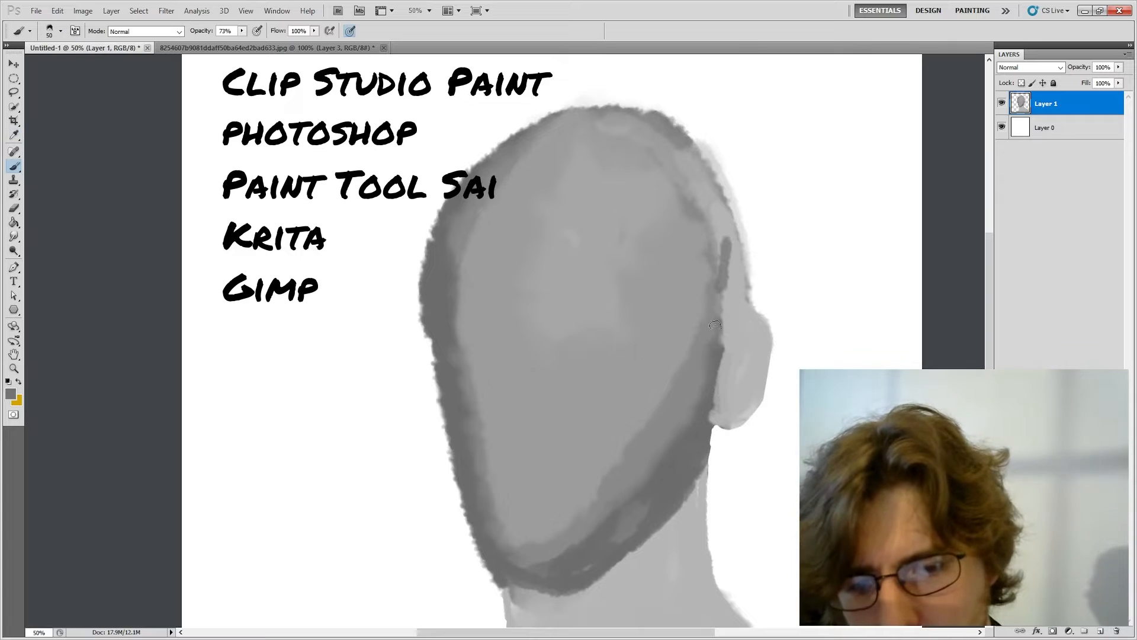
left_click_drag(720, 344, 728, 286)
mouse_move(724, 344)
left_mouse_down()
mouse_move(732, 232)
mouse_move(740, 317)
mouse_move(704, 337)
mouse_move(726, 324)
mouse_move(610, 483)
left_mouse_up()
Step: Sample the lighter face grey and blend it over the right cheek, jaw edge and temple
left_click(671, 292, "alt")
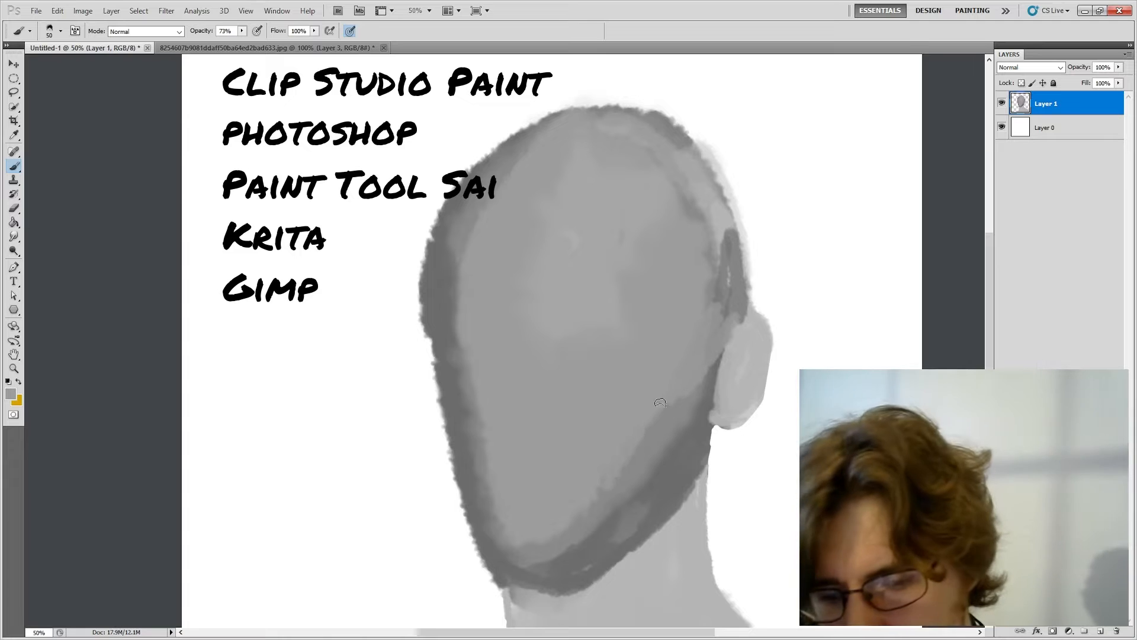
mouse_move(678, 399)
left_mouse_down()
mouse_move(578, 521)
mouse_move(610, 482)
mouse_move(532, 528)
mouse_move(566, 542)
mouse_move(611, 510)
mouse_move(641, 461)
left_mouse_up()
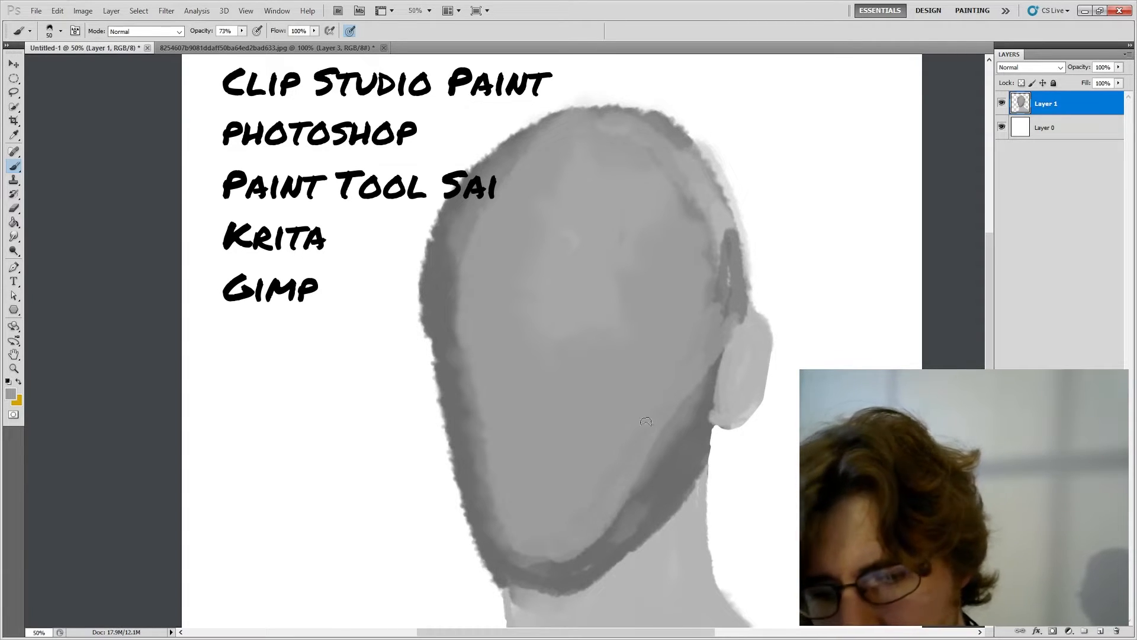
left_click_drag(624, 505, 691, 396)
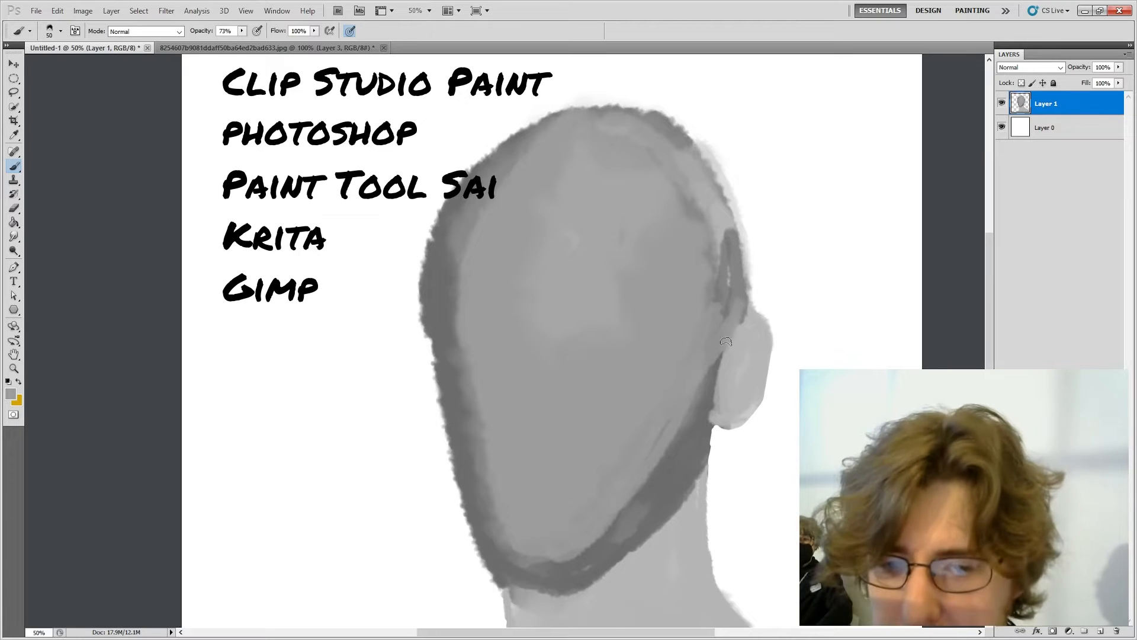
mouse_move(739, 310)
left_mouse_down()
mouse_move(707, 322)
mouse_move(745, 302)
left_mouse_up()
Step: Sample the dark jaw grey and paint the ear's inner fold and a curved stroke at the right temple
key("i")
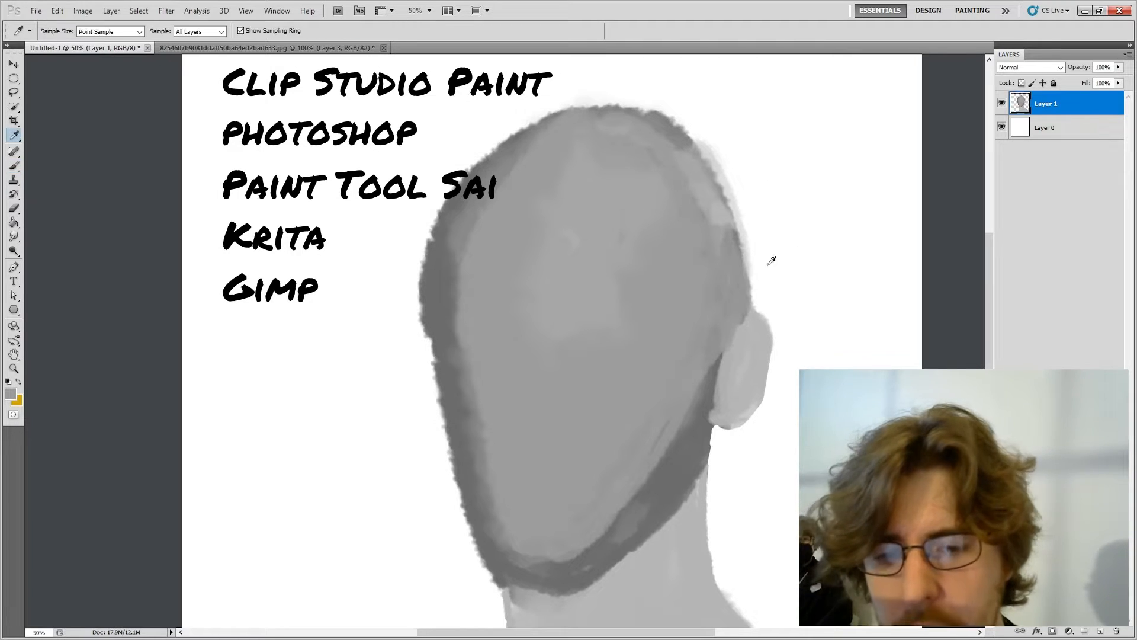
left_click(704, 430)
key("b")
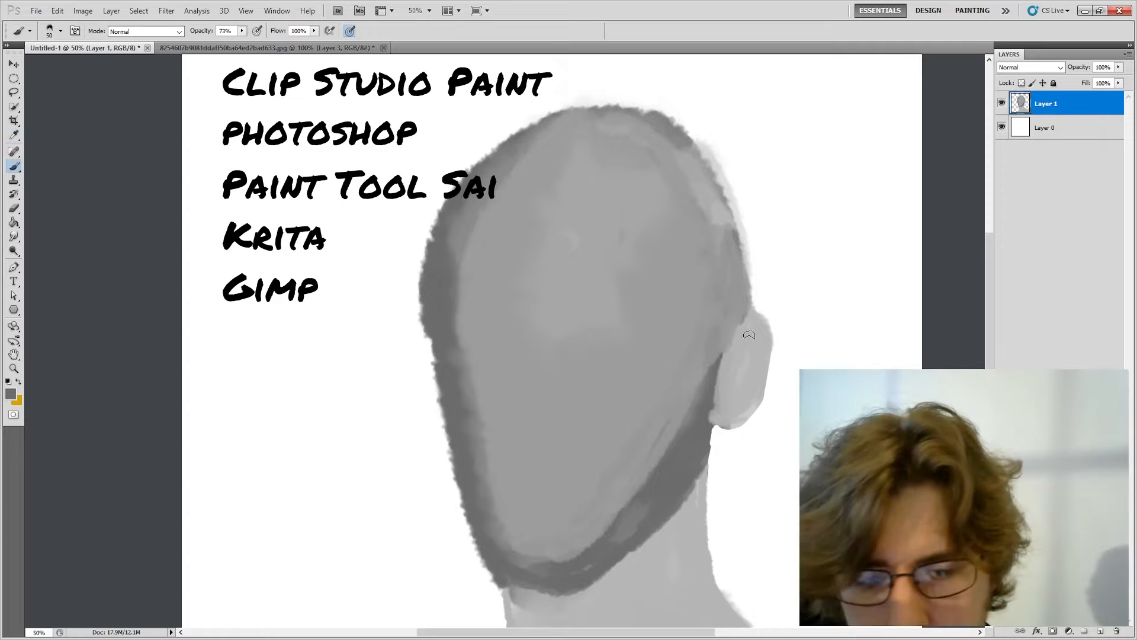
mouse_move(728, 348)
left_mouse_down()
mouse_move(751, 333)
mouse_move(756, 373)
left_mouse_up()
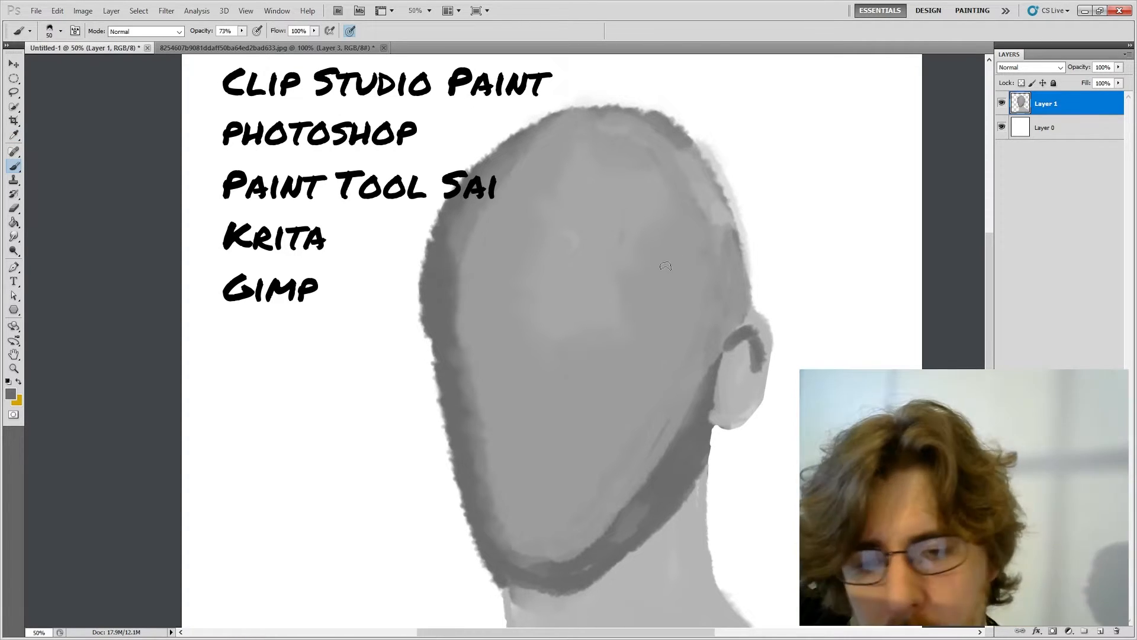
mouse_move(656, 262)
left_mouse_down()
mouse_move(685, 242)
mouse_move(703, 244)
mouse_move(720, 206)
left_mouse_up()
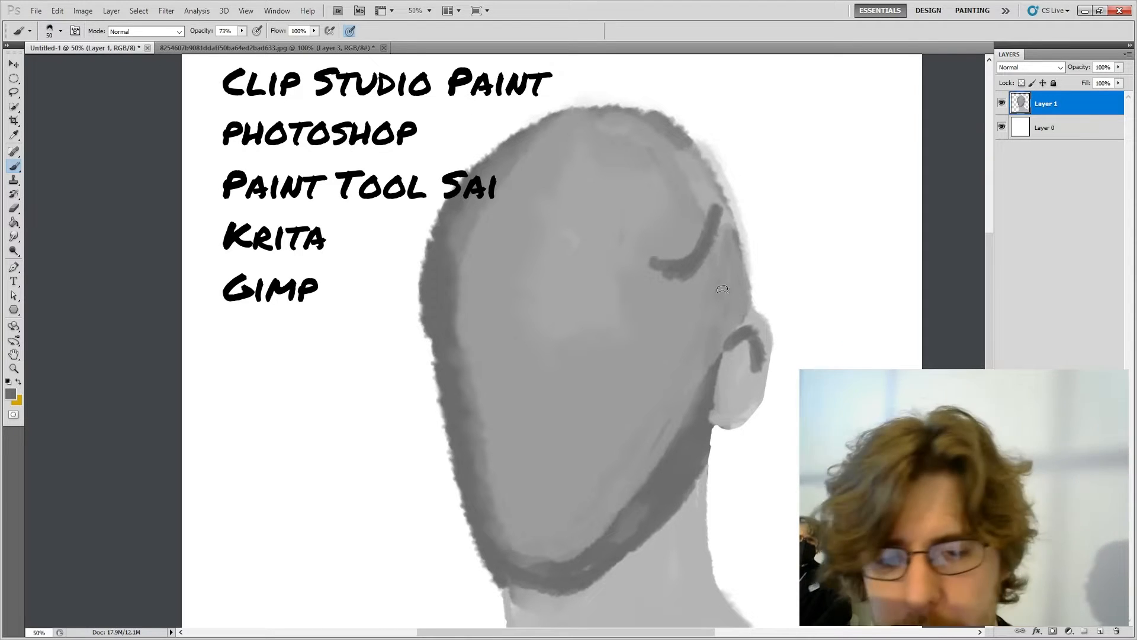
Step: Set brush opacity to 42% and size to 175 px, and shade down the right forehead and cheek and the left face edge
left_click(243, 31)
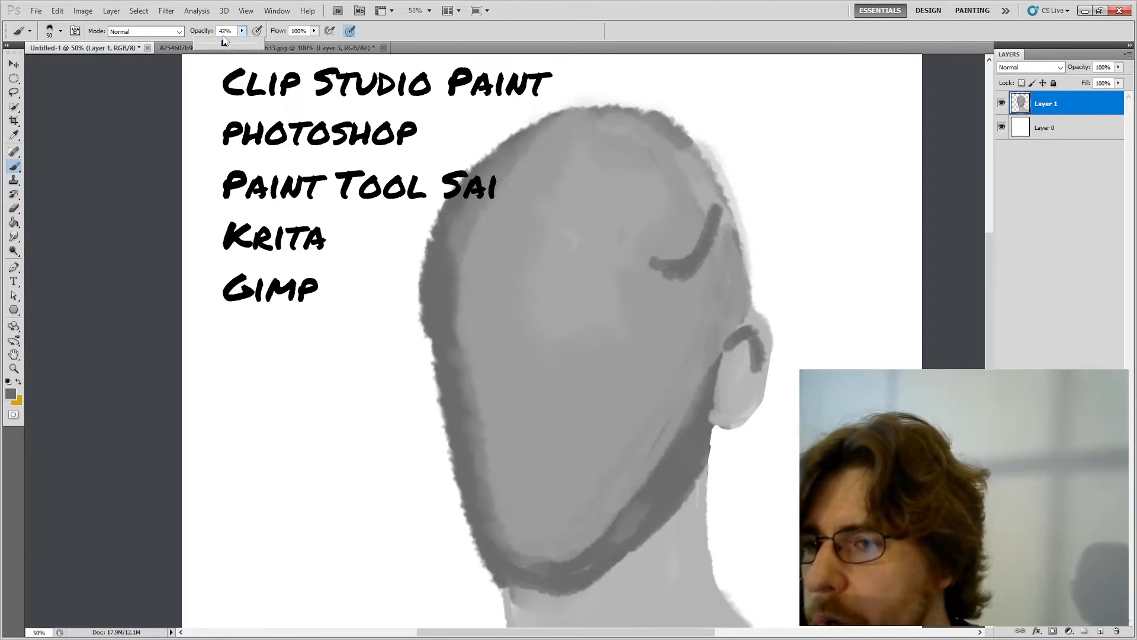
key("bracketright")
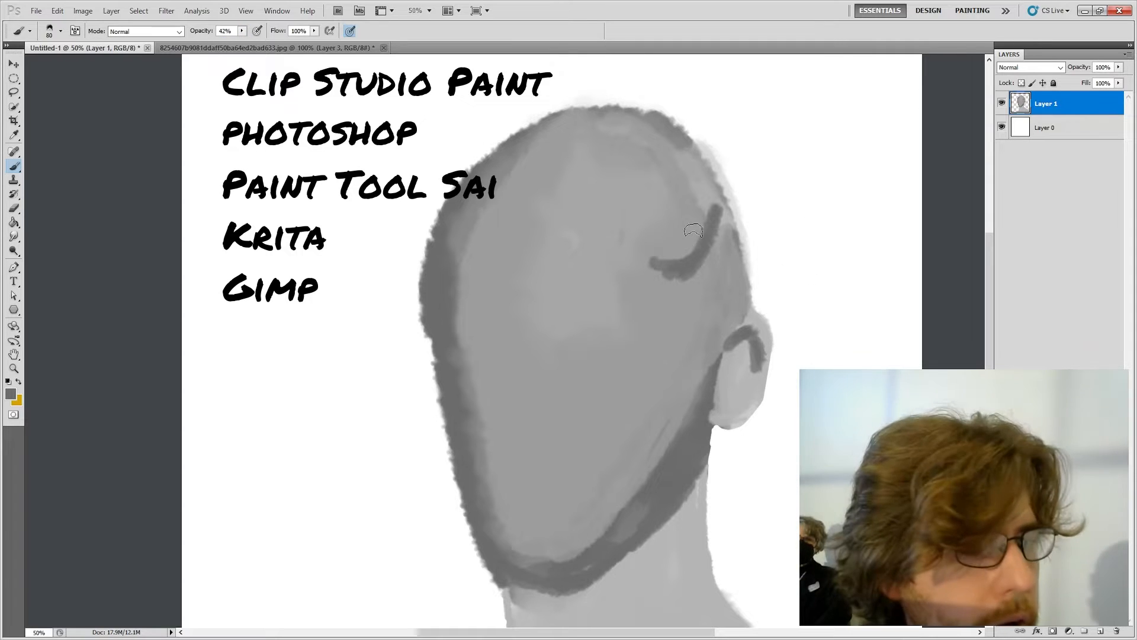
key("bracketright")
key("bracketright")
key("bracketright")
key("bracketright")
key("bracketright")
mouse_move(625, 192)
left_mouse_down()
mouse_move(649, 279)
mouse_move(649, 480)
left_mouse_up()
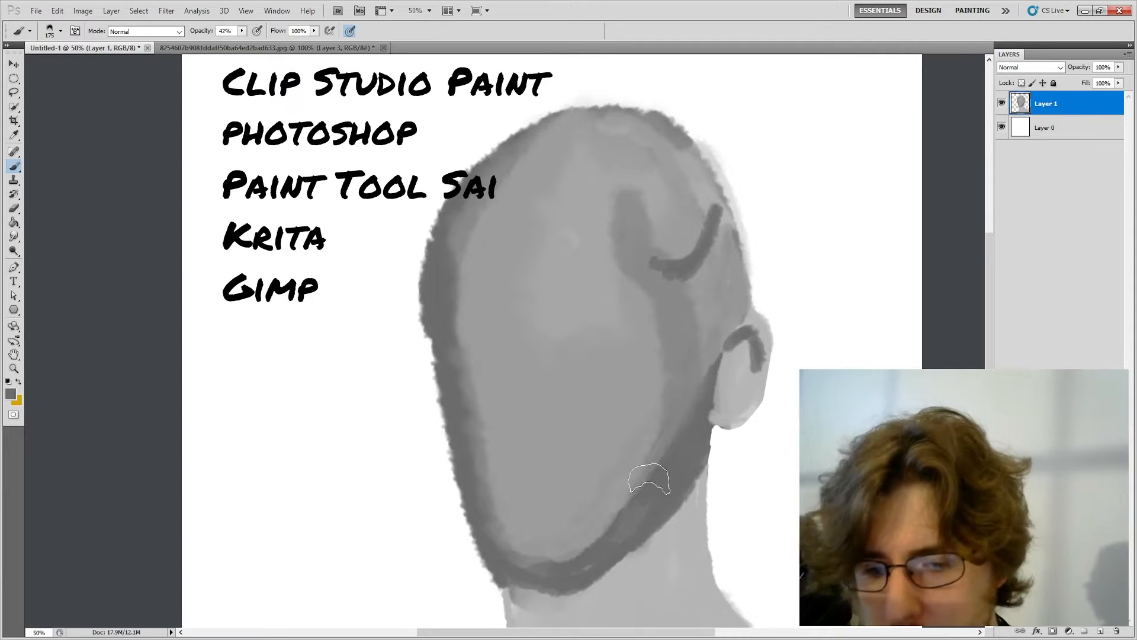
left_click_drag(666, 293, 764, 264)
left_click_drag(563, 263, 588, 484)
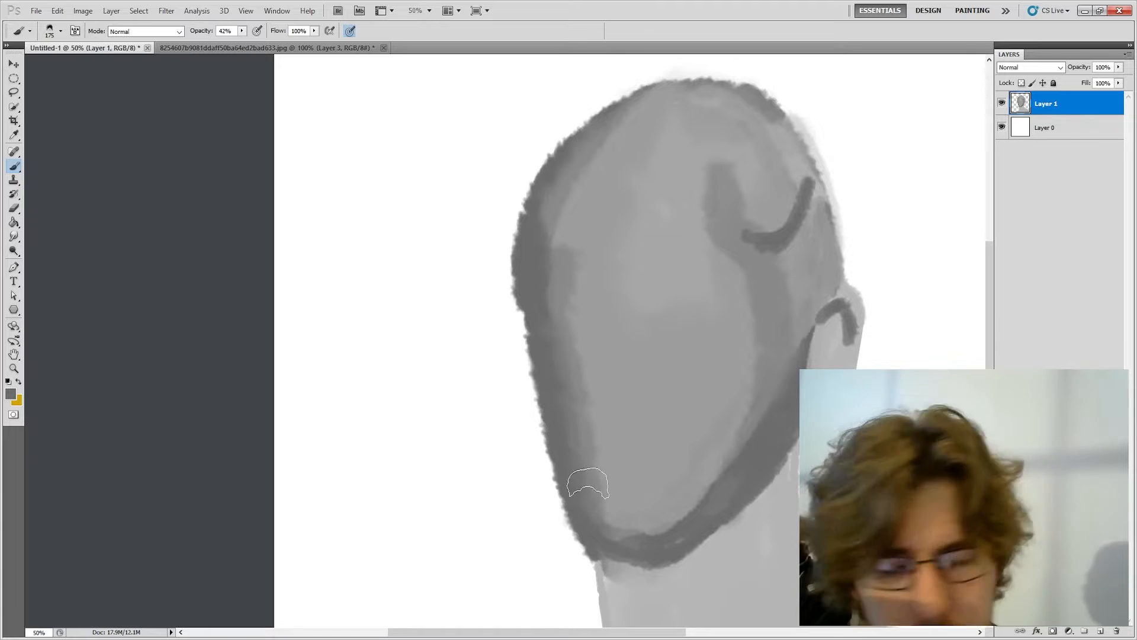
Step: Sample the lighter face grey and paint over the left cheek and chin to narrow the dark rim
left_click(610, 360, "alt")
mouse_move(584, 351)
left_mouse_down()
mouse_move(584, 462)
mouse_move(598, 520)
left_mouse_up()
mouse_move(592, 450)
left_mouse_down()
mouse_move(588, 519)
mouse_move(667, 535)
left_mouse_up()
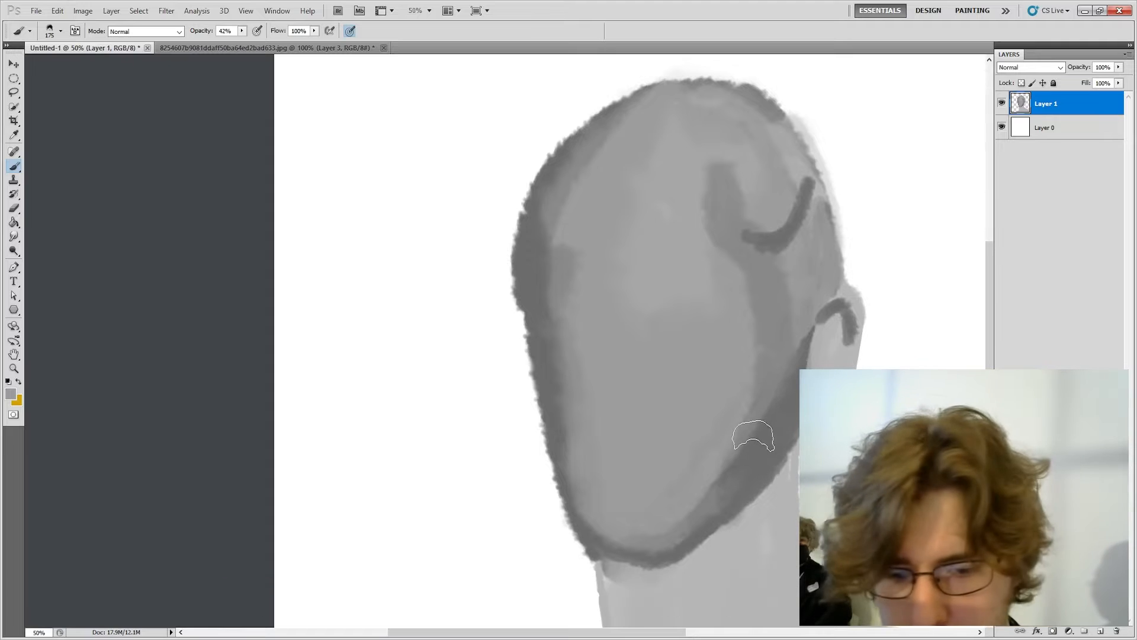
Step: Sample dark grey, reduce the brush to 50 px, and paint a curved brow stroke on the right side of the face
left_click_drag(752, 381, 660, 284)
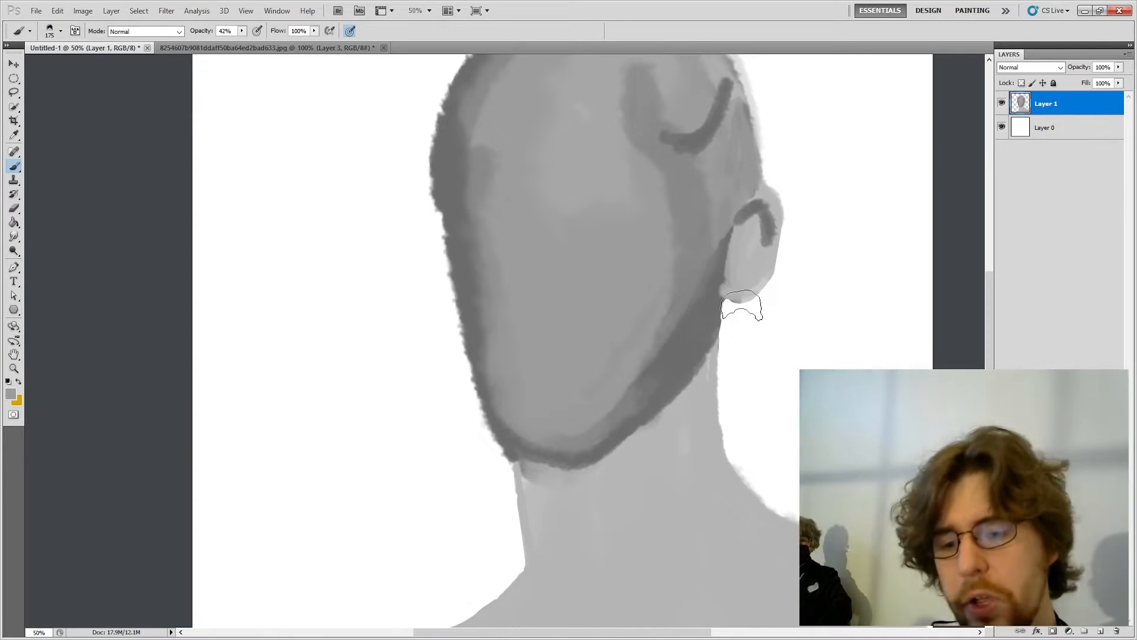
key("i")
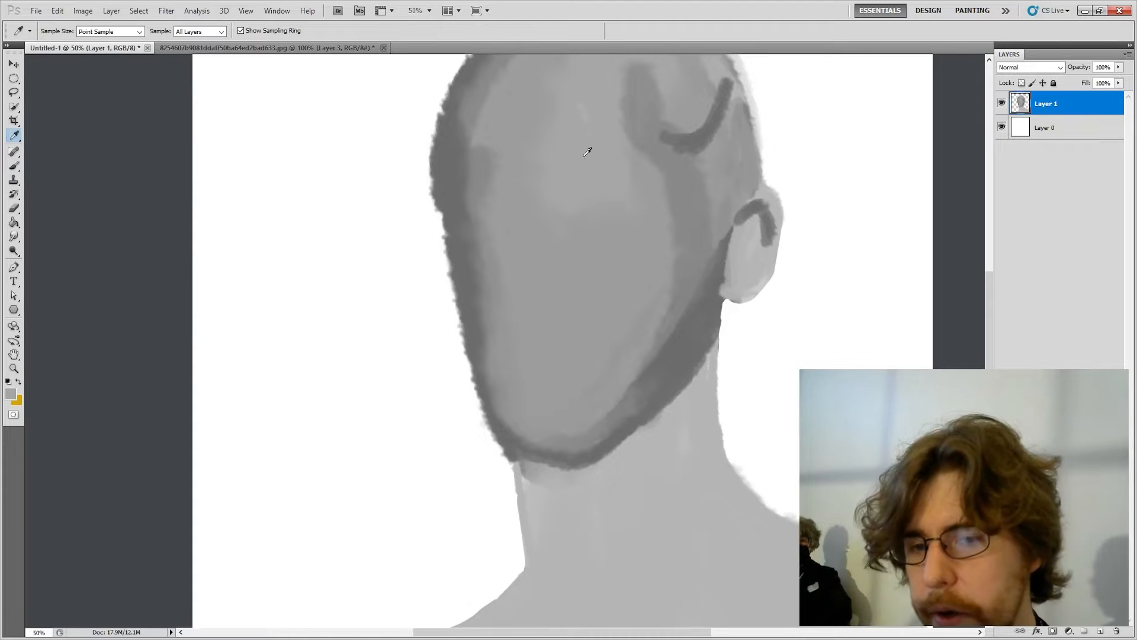
key("b")
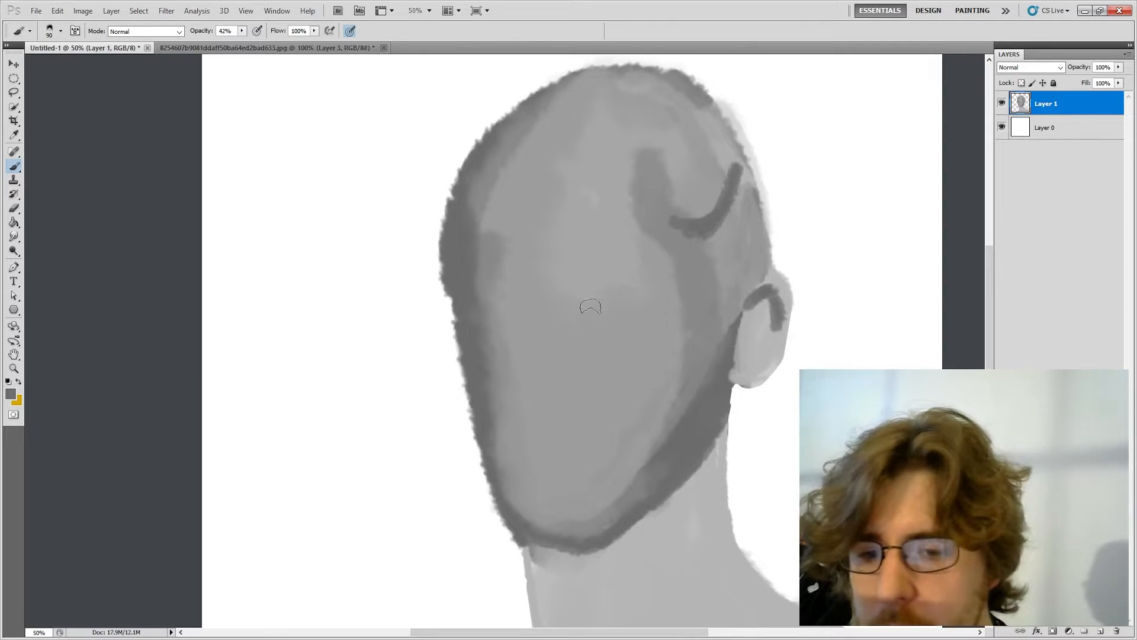
mouse_move(593, 307)
left_mouse_down()
mouse_move(615, 284)
mouse_move(588, 303)
mouse_move(684, 301)
left_mouse_up()
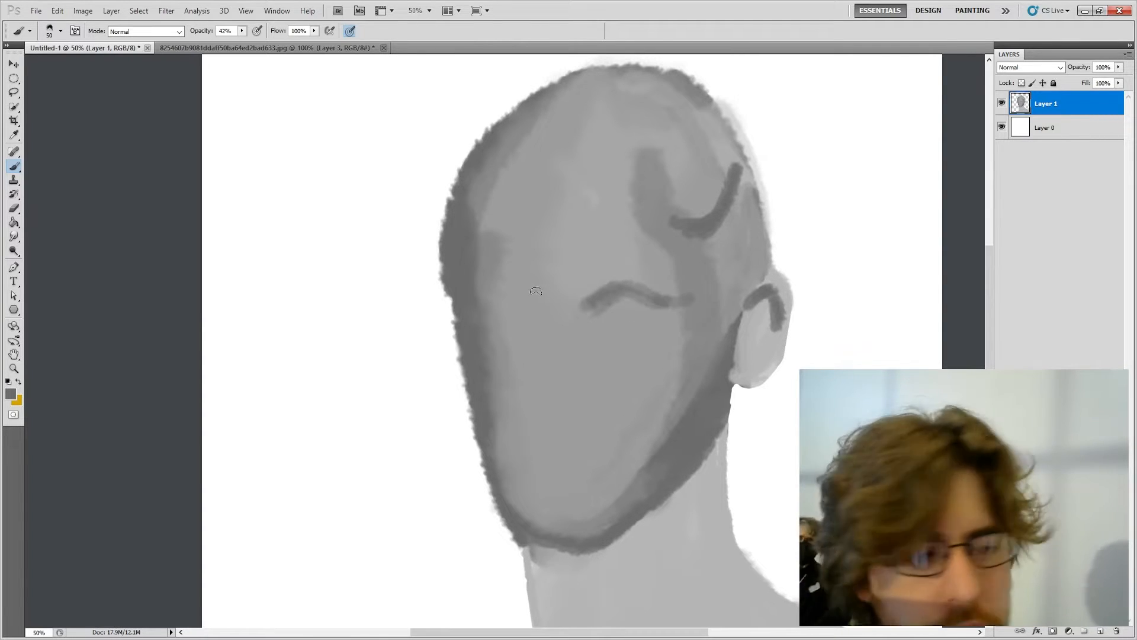
Step: Paint a curved brow on the left side of the face and the nose's side and underside in dark grey
left_click_drag(546, 308, 481, 294)
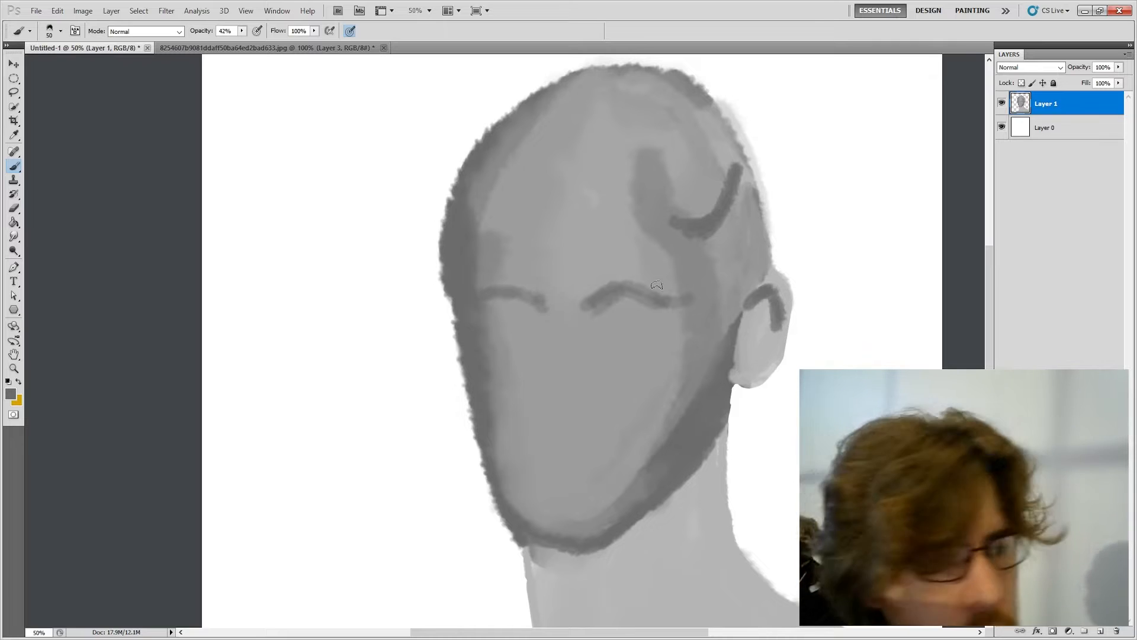
mouse_move(533, 375)
left_mouse_down()
mouse_move(552, 404)
mouse_move(588, 405)
left_mouse_up()
mouse_move(572, 403)
left_mouse_down()
mouse_move(523, 397)
mouse_move(534, 363)
left_mouse_up()
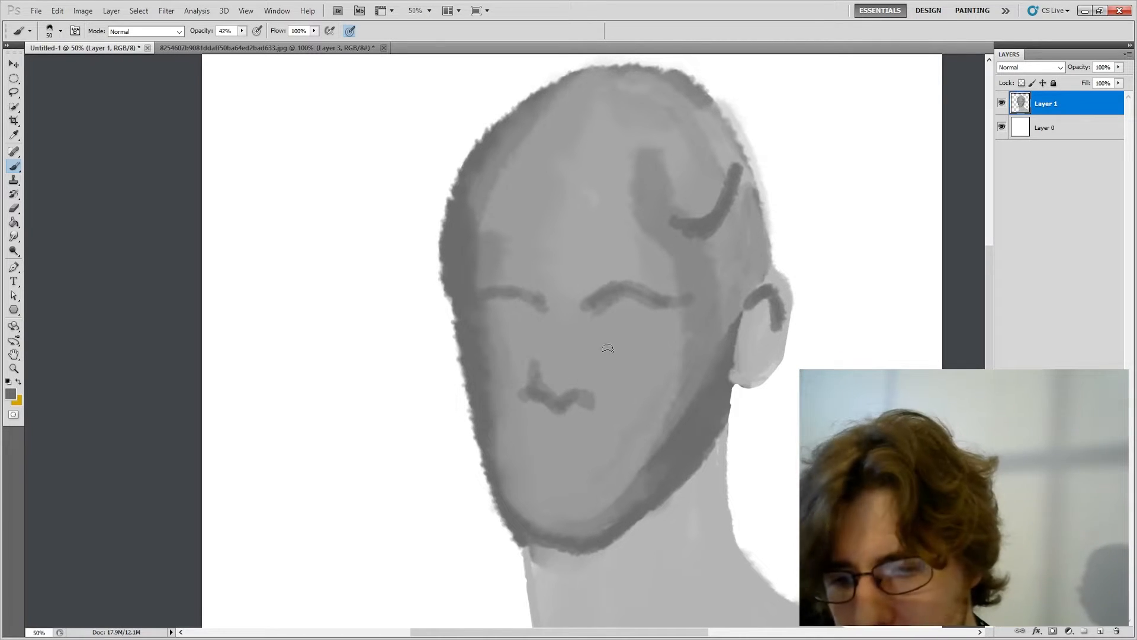
Step: Reduce the brush to 30 px and paint the mouth line below the nose
key("bracketleft")
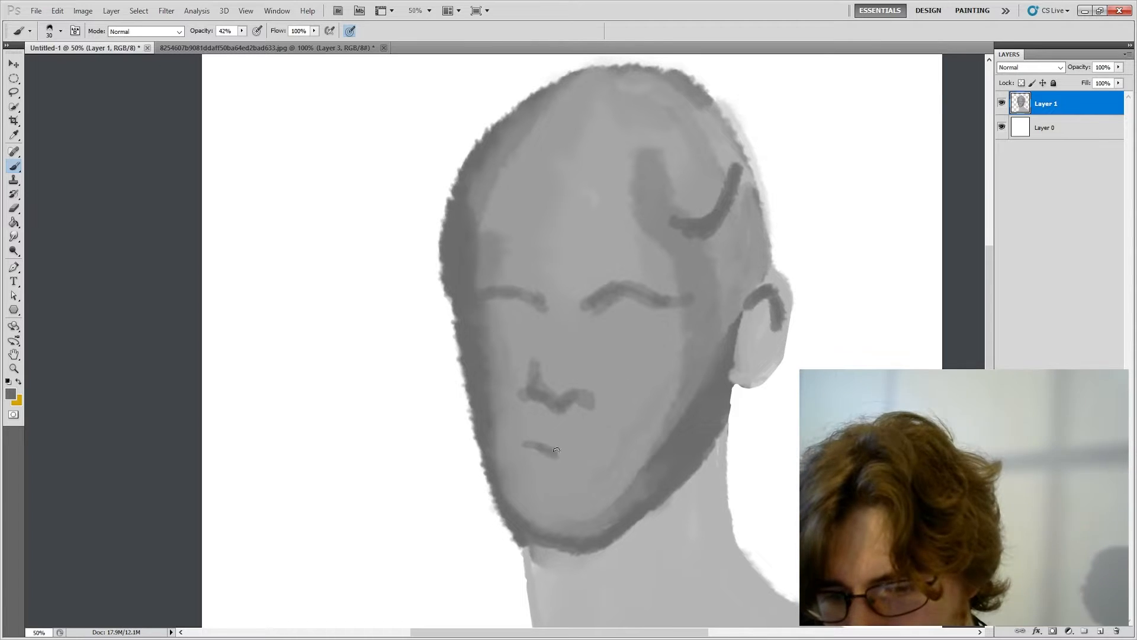
left_click_drag(576, 444, 602, 446)
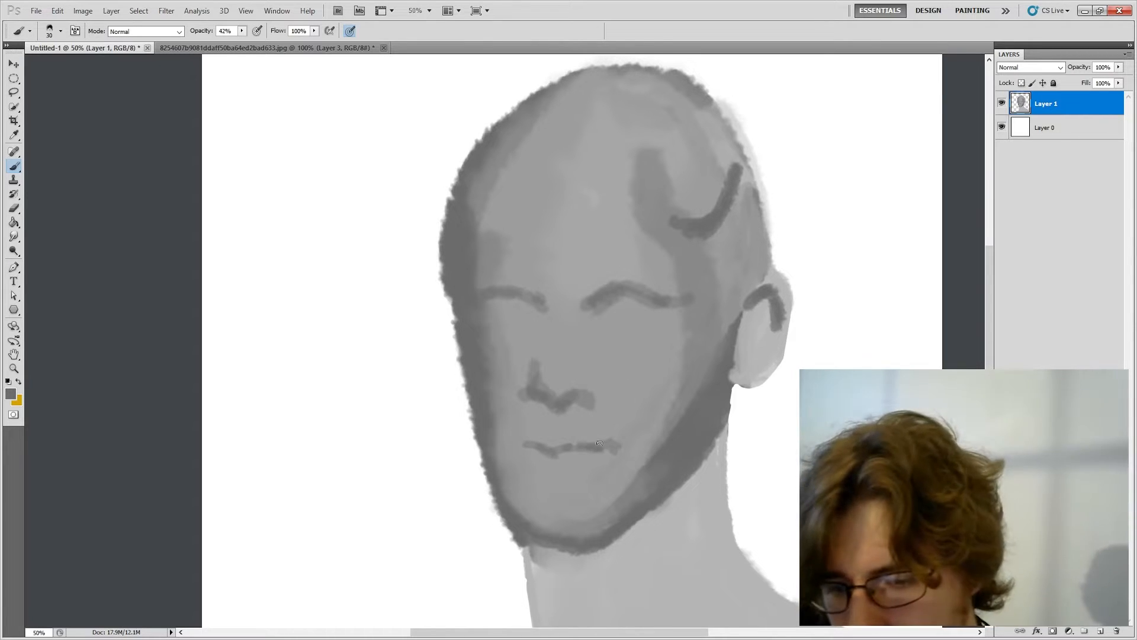
left_click_drag(525, 449, 509, 448)
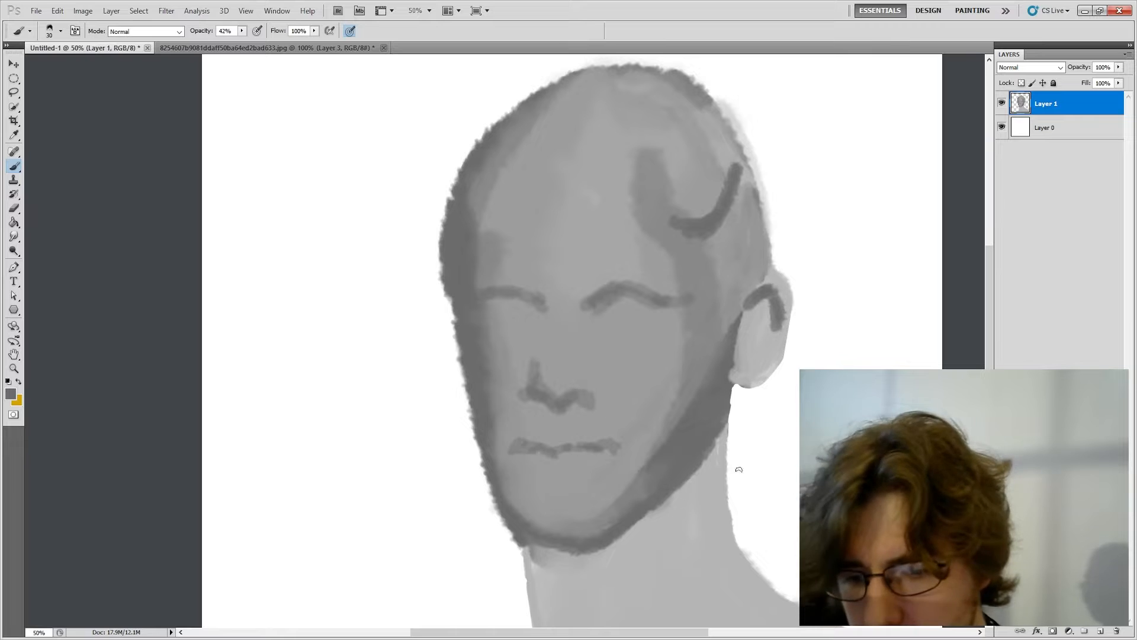
Step: Choose a much darker grey as the foreground colour and trace over the mouth line with a 20 px brush
left_click(10, 394)
left_click(416, 303)
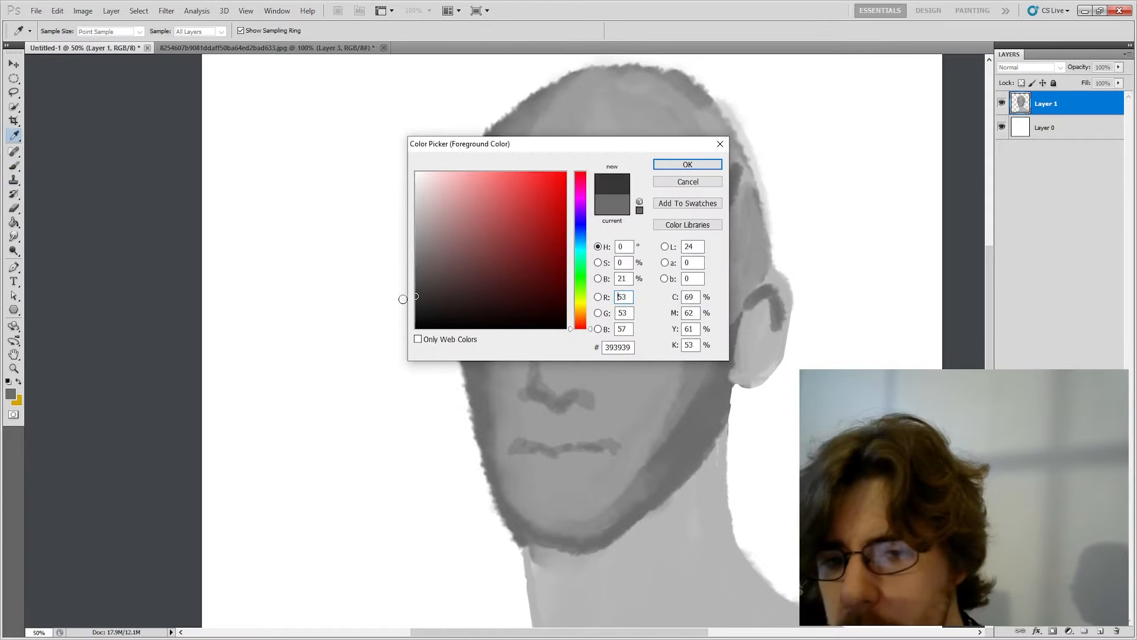
left_click(688, 164)
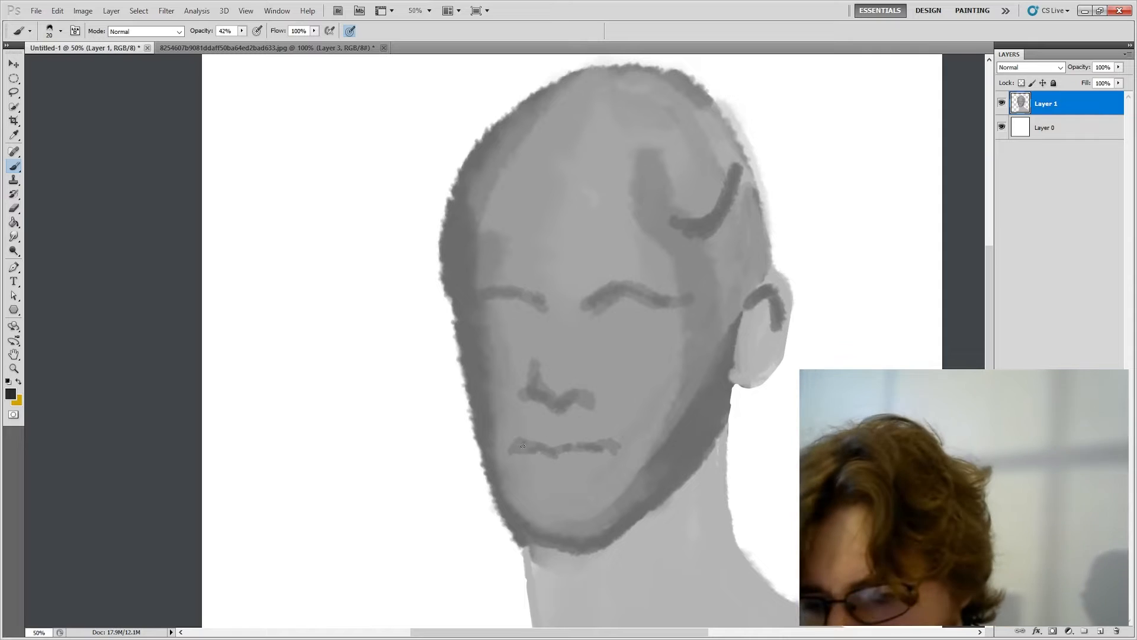
left_click_drag(522, 445, 544, 448)
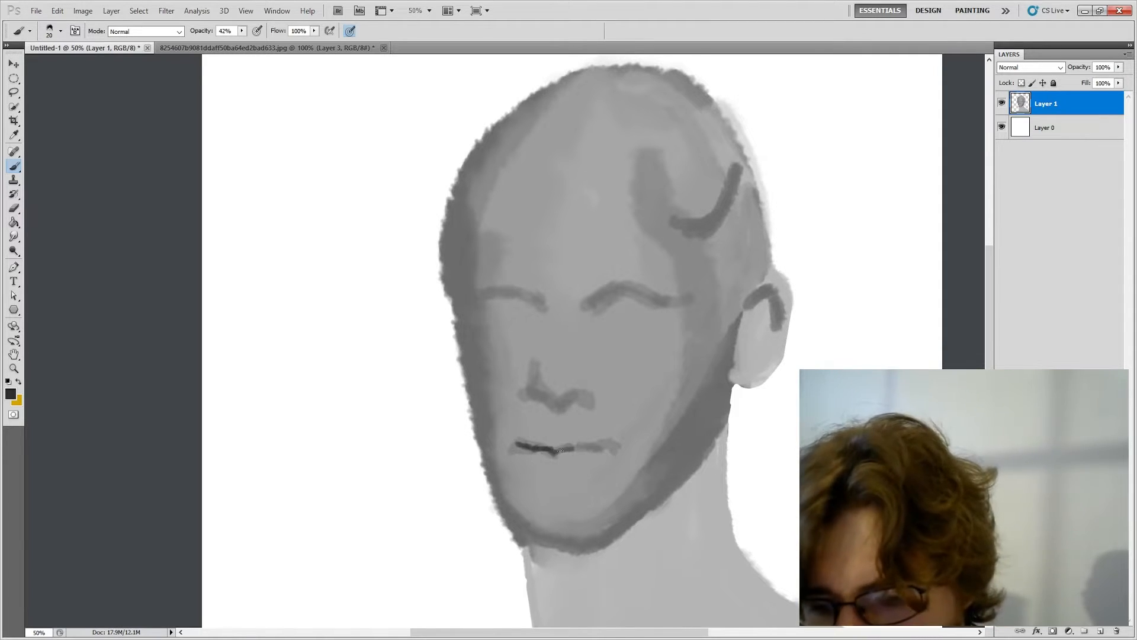
left_click_drag(561, 452, 604, 448)
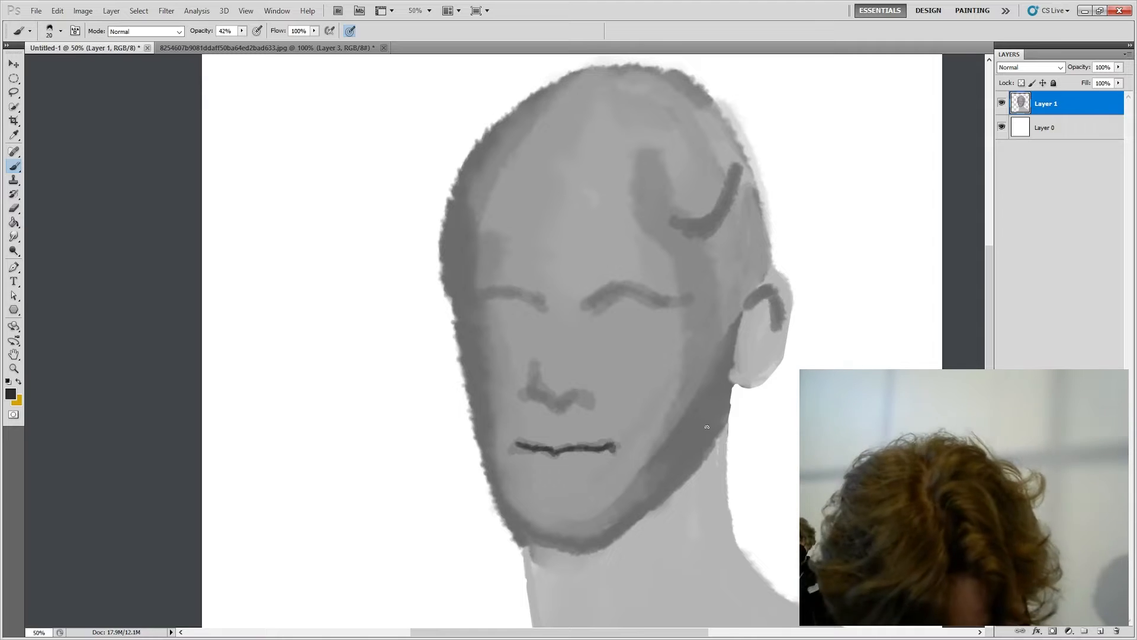
Step: Sample a mid-grey from the face and paint the lower lip's edge and the crease above the chin
left_click(540, 469, "alt")
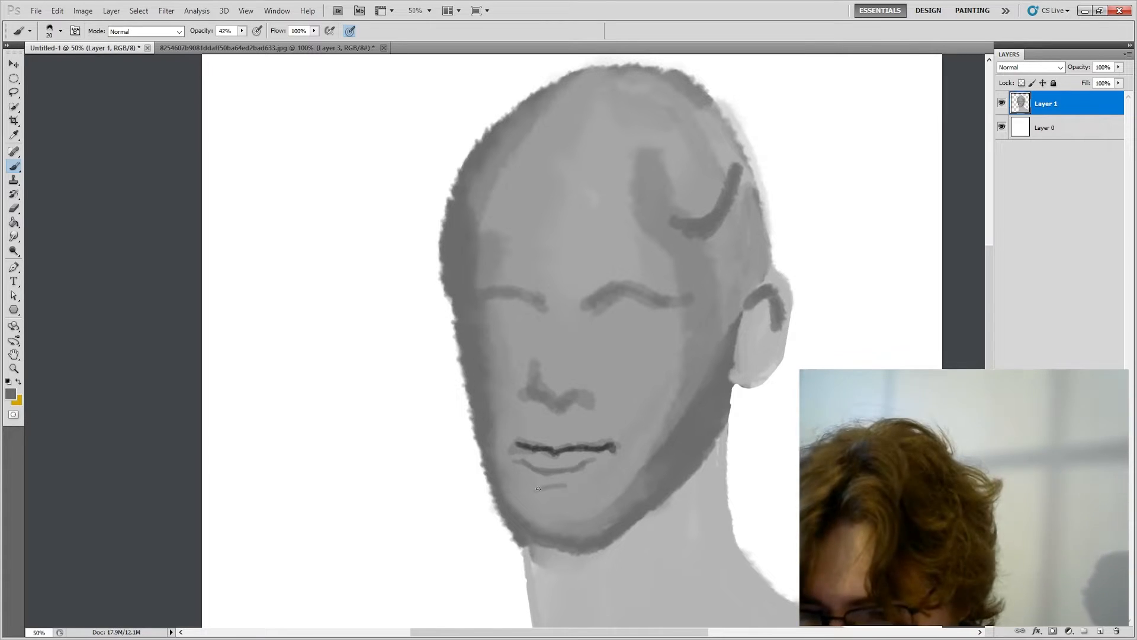
key("alt")
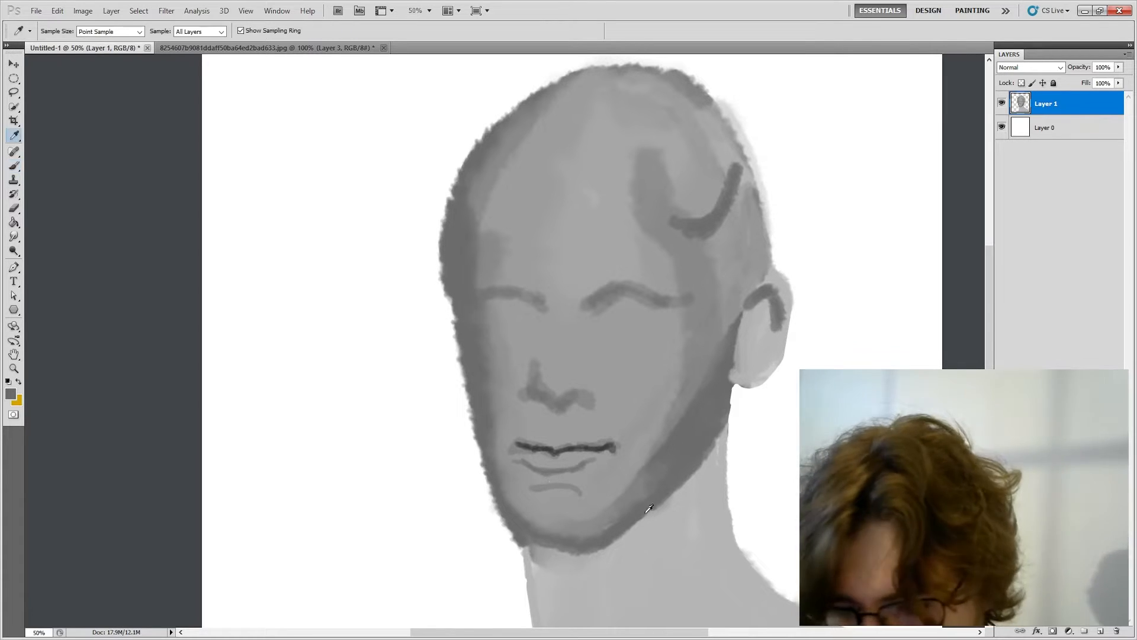
left_click_drag(613, 468, 693, 315)
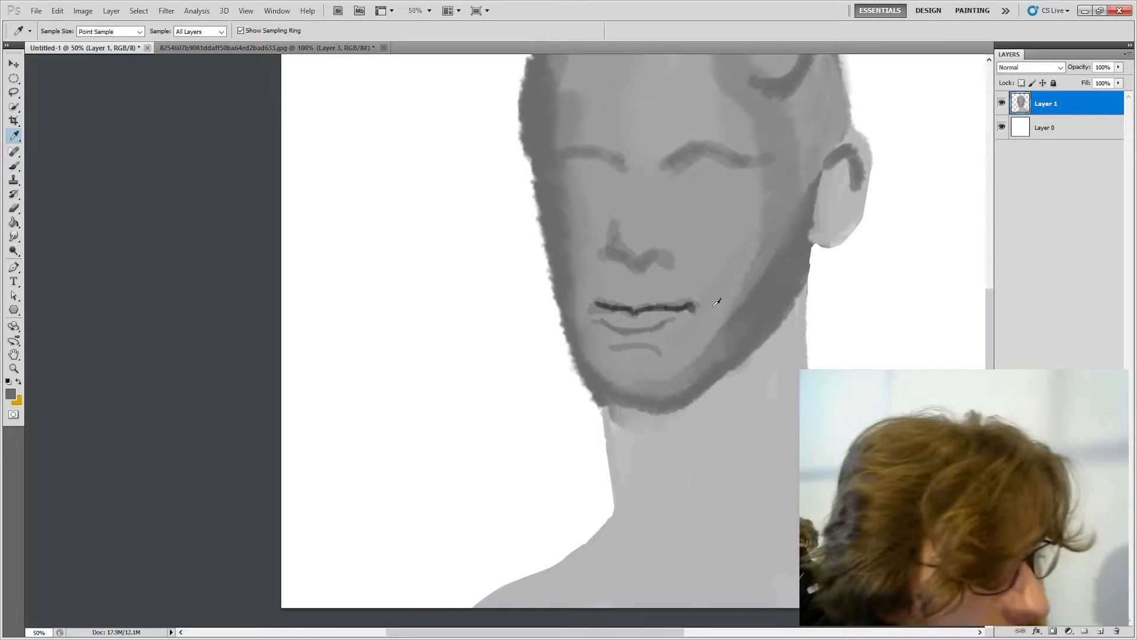
key("b")
left_click_drag(635, 347, 661, 342)
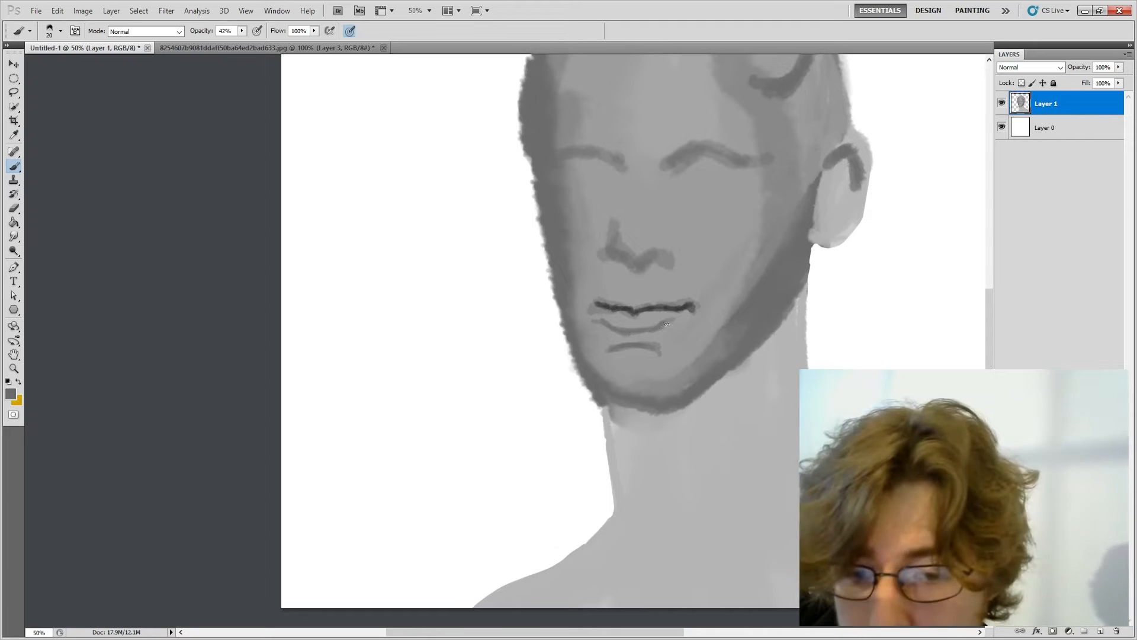
Step: Shade beneath the lower lip, set the brush to 60 px, and thicken the shadow along the chin and lower jaw
key("bracketright")
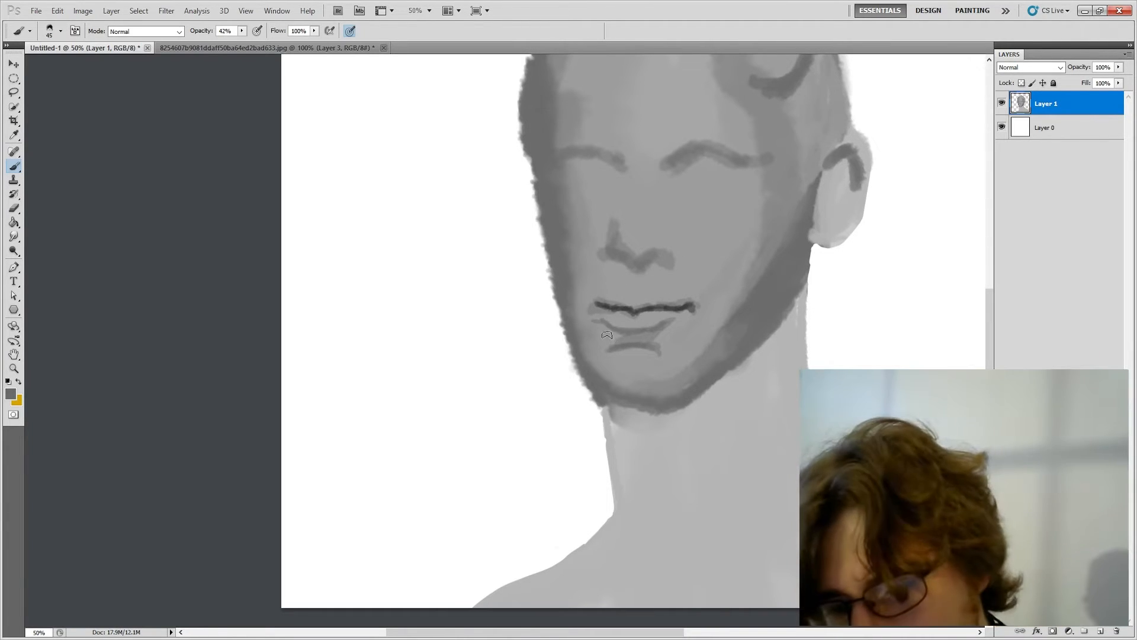
key("bracketright")
key("bracketright")
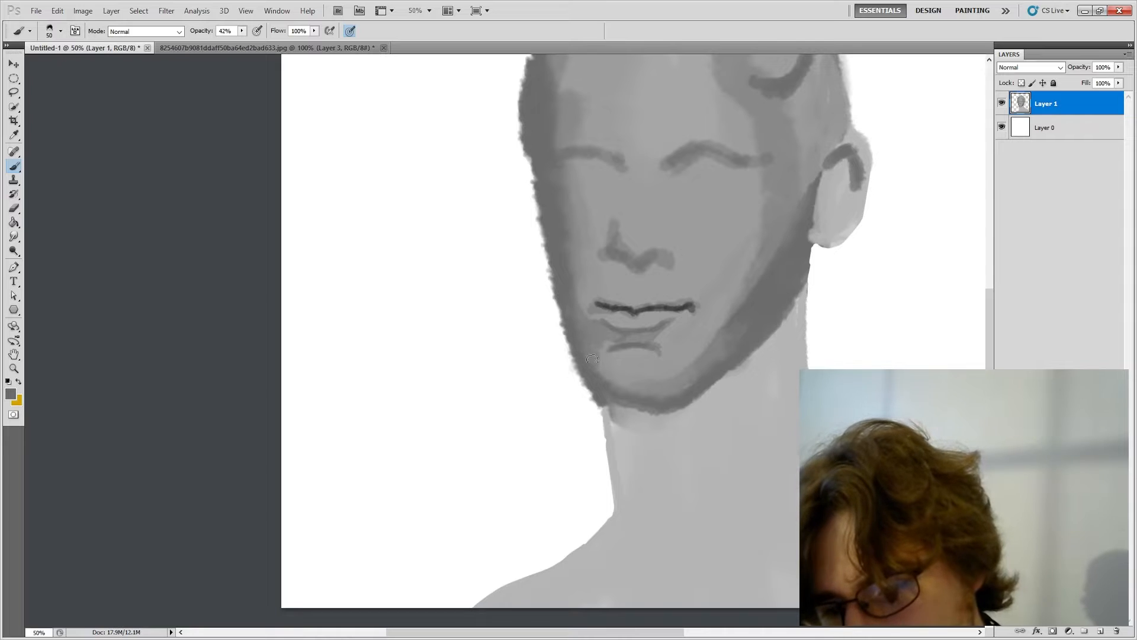
key("bracketright")
key("bracketright")
key("bracketright")
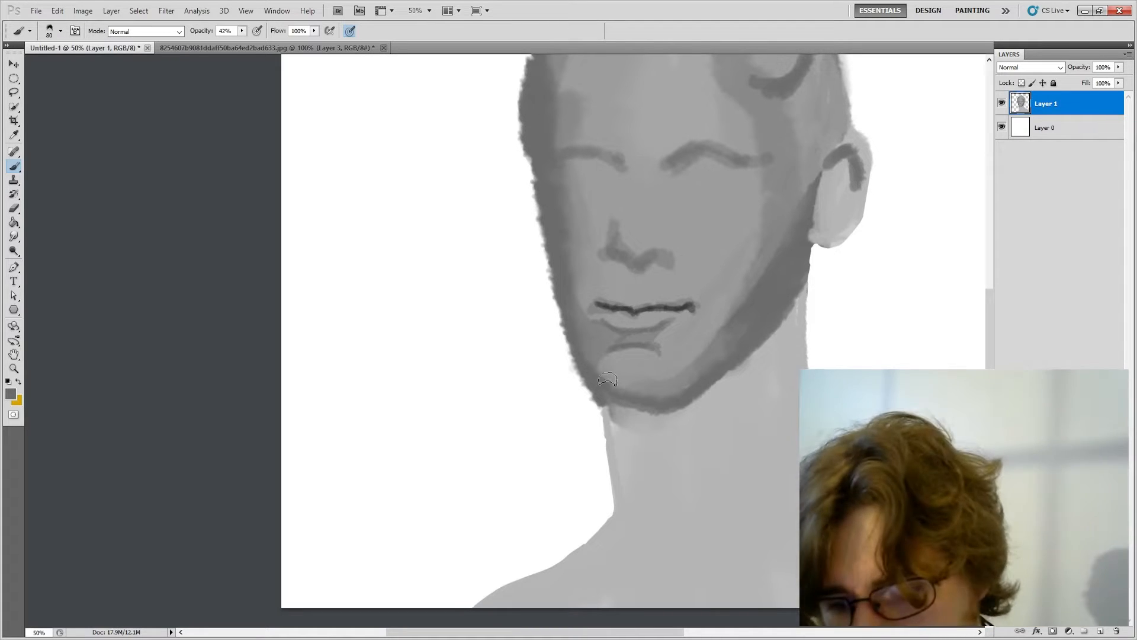
key("bracketleft")
left_click_drag(602, 404, 681, 413)
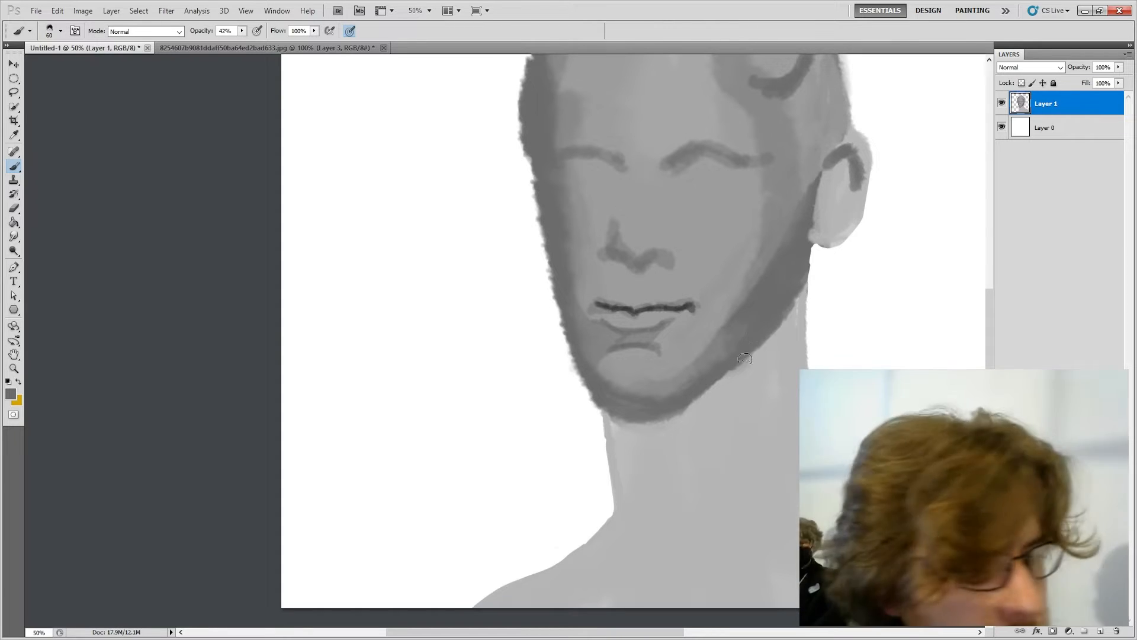
mouse_move(718, 384)
left_mouse_down()
mouse_move(626, 495)
mouse_move(607, 414)
left_mouse_up()
Step: With a 70 px brush, shade the neck's left edge and, in a sampled neck grey, a V-shaped plane toward the throat
left_click_drag(719, 450, 808, 311)
mouse_move(705, 370)
left_mouse_down()
mouse_move(706, 431)
mouse_move(719, 326)
left_mouse_up()
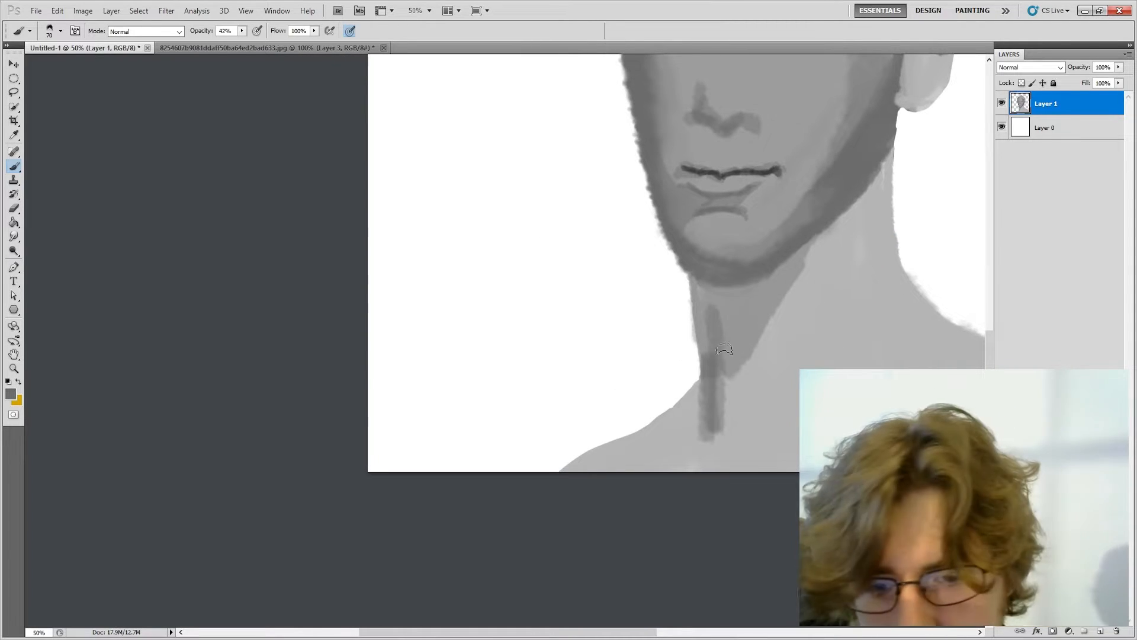
mouse_move(699, 287)
left_mouse_down()
mouse_move(703, 317)
mouse_move(763, 411)
mouse_move(811, 314)
mouse_move(831, 367)
left_mouse_up()
left_click(733, 337, "alt")
mouse_move(785, 288)
left_mouse_down()
mouse_move(721, 406)
mouse_move(721, 428)
left_mouse_up()
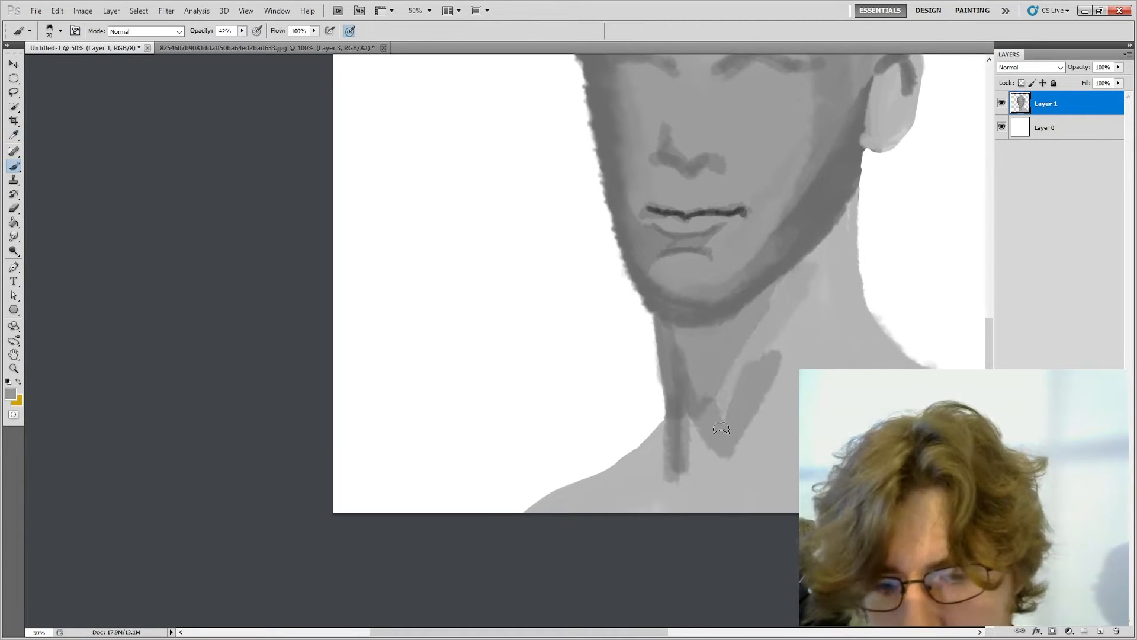
mouse_move(762, 352)
left_mouse_down()
mouse_move(729, 408)
mouse_move(750, 325)
mouse_move(717, 365)
mouse_move(719, 428)
left_mouse_up()
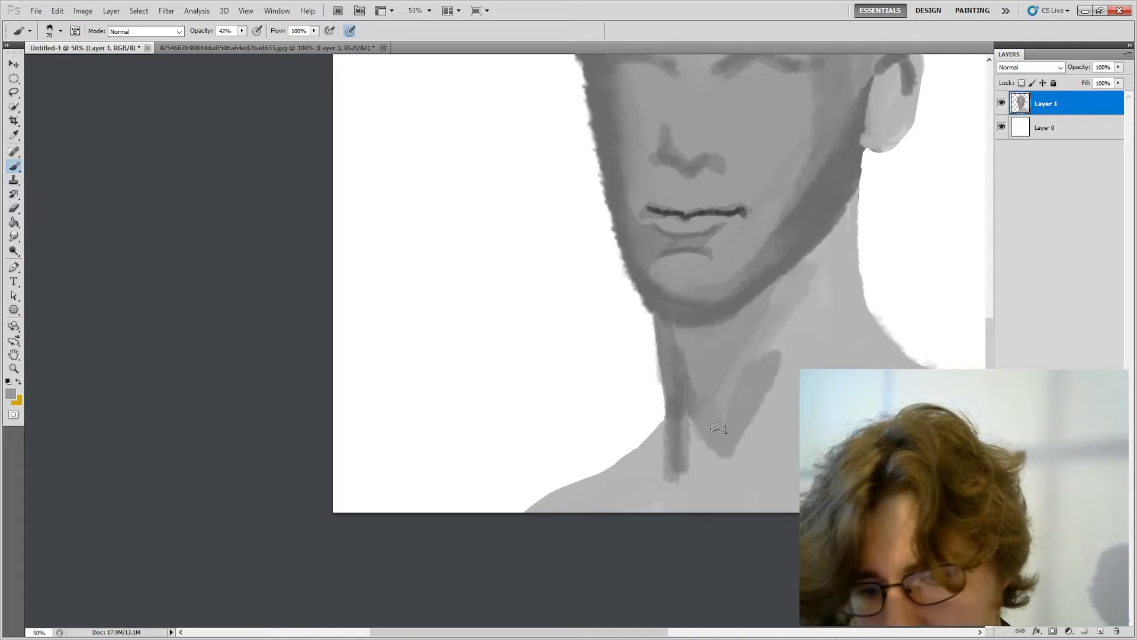
Step: Sample the dark mouth grey and paint the upper lid and iris of the eye on the right, using a 40 px brush for the iris
left_click_drag(902, 178, 845, 310)
left_click(625, 339, "alt")
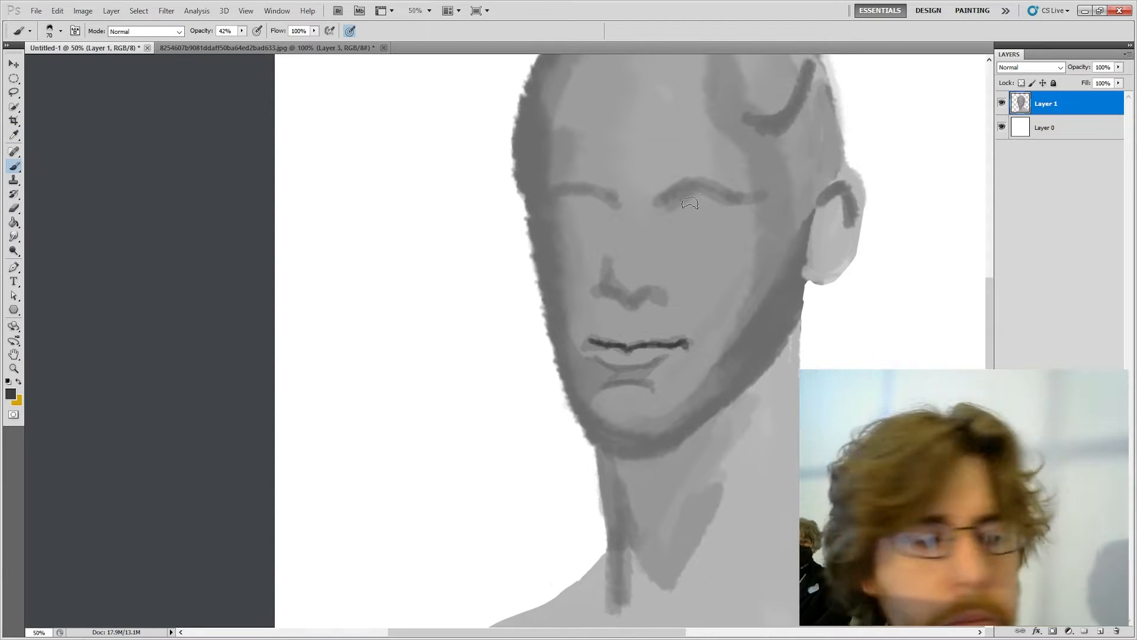
key("bracketleft")
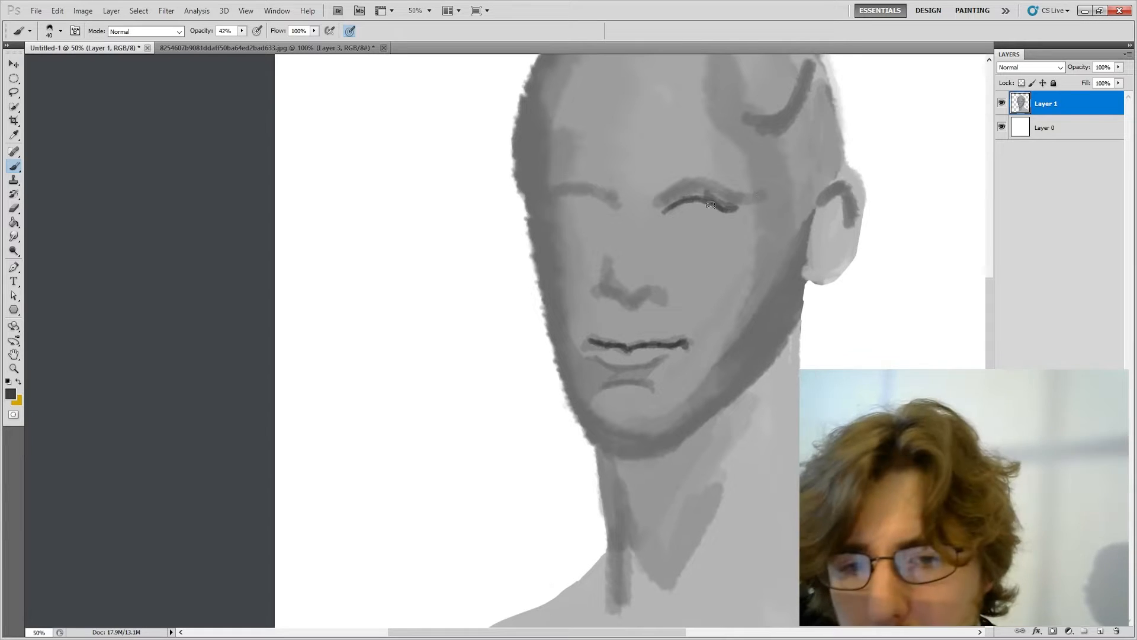
left_click_drag(703, 202, 700, 200)
Step: Paint the left eye's upper lid with a 20 px brush and its iris with a 30 px brush
key("bracketleft")
key("bracketleft")
key("bracketleft")
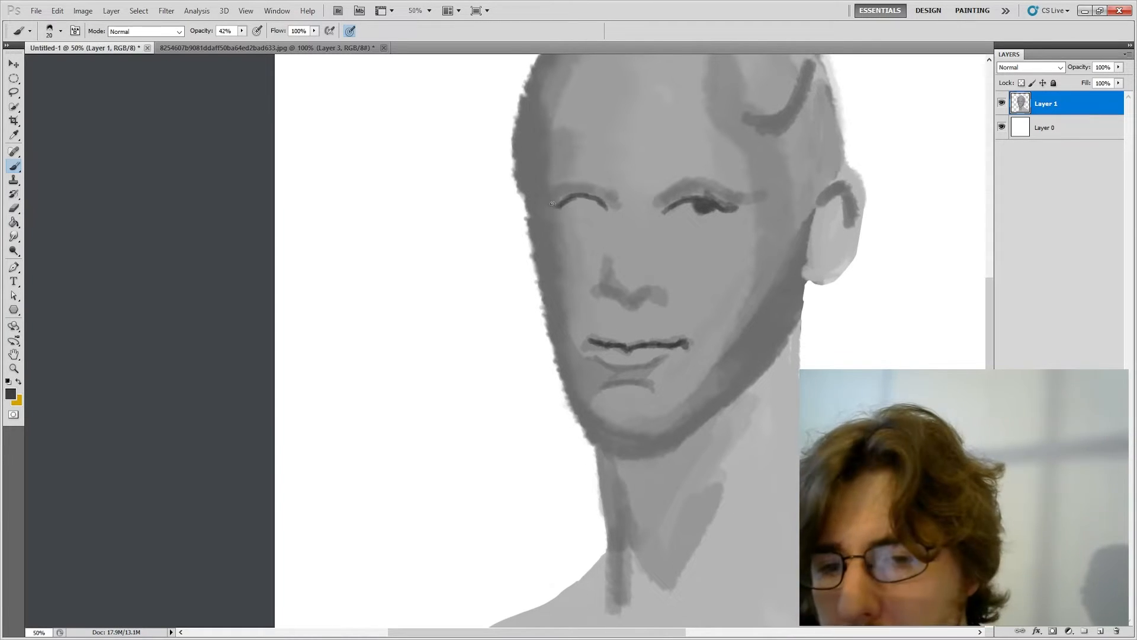
key("bracketright")
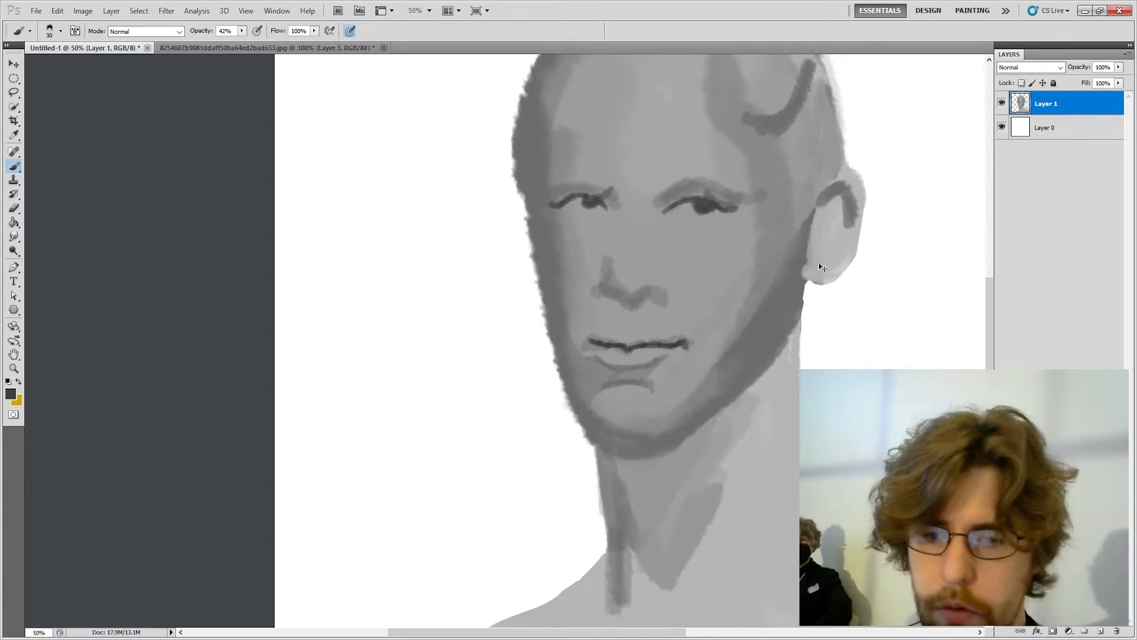
left_click_drag(581, 199, 595, 202)
Step: Paint dark strokes inside the ear, from the ear down across the cheek, and along the underside of the jaw
left_click_drag(871, 255, 840, 301)
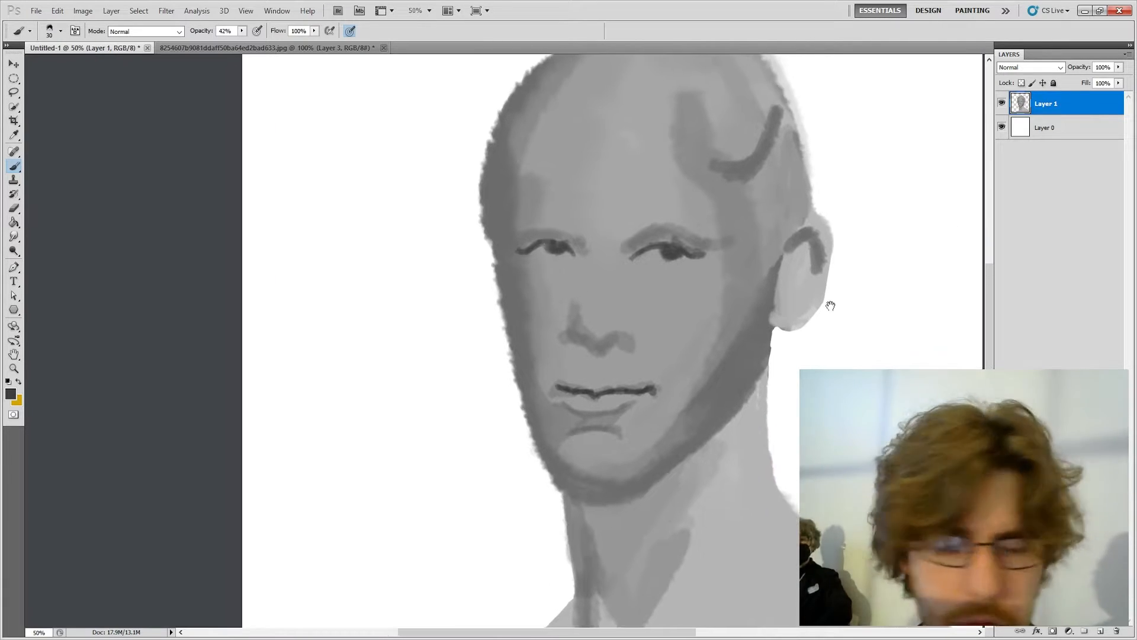
mouse_move(718, 354)
left_mouse_down()
mouse_move(794, 246)
mouse_move(806, 239)
mouse_move(827, 283)
left_mouse_up()
mouse_move(794, 248)
left_mouse_down()
mouse_move(804, 301)
mouse_move(779, 289)
mouse_move(806, 247)
mouse_move(865, 243)
mouse_move(881, 216)
left_mouse_up()
left_click_drag(781, 333, 748, 409)
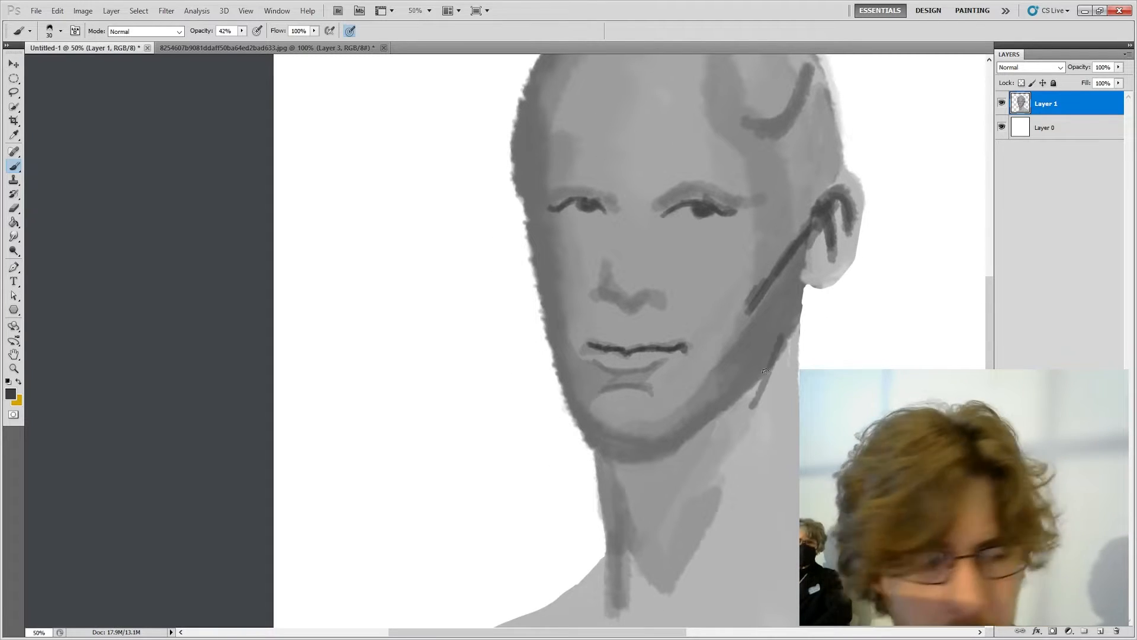
mouse_move(784, 347)
left_mouse_down()
mouse_move(723, 420)
mouse_move(740, 396)
mouse_move(618, 464)
mouse_move(655, 462)
mouse_move(621, 457)
mouse_move(737, 417)
mouse_move(676, 446)
mouse_move(690, 446)
mouse_move(627, 459)
mouse_move(639, 469)
mouse_move(663, 463)
mouse_move(652, 476)
mouse_move(713, 434)
mouse_move(638, 465)
mouse_move(679, 462)
mouse_move(710, 430)
mouse_move(675, 449)
left_mouse_up()
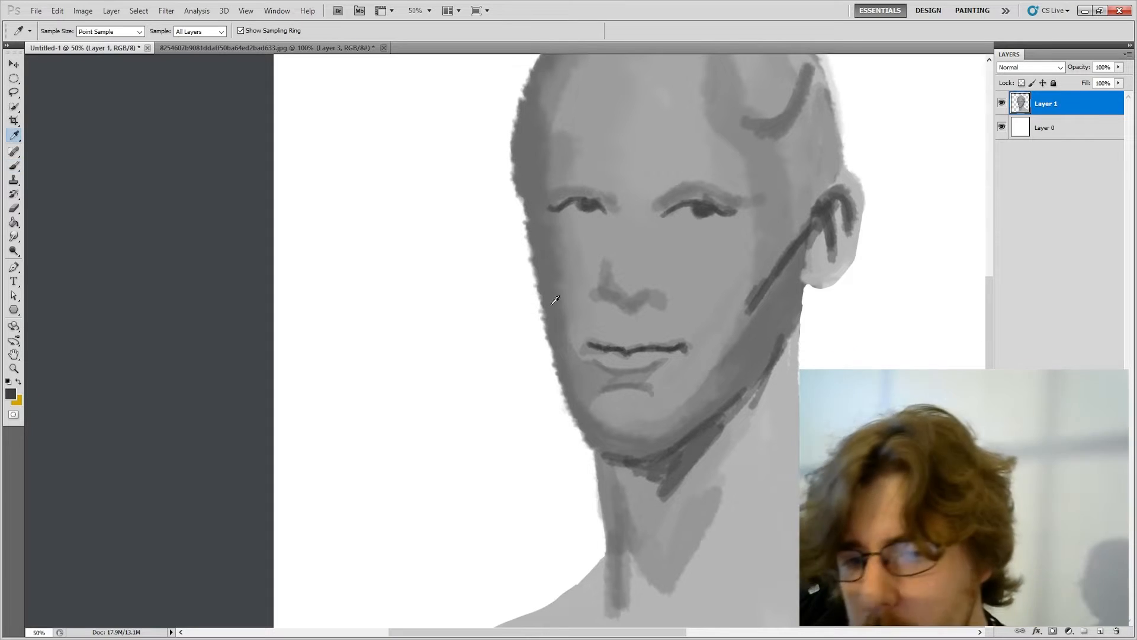
Step: Sample the grey of the left face rim and smooth the ragged outline from the chin up to the eye level
left_click(552, 307, "alt")
mouse_move(557, 330)
left_mouse_down()
mouse_move(566, 408)
mouse_move(595, 453)
left_mouse_up()
left_click_drag(583, 439, 569, 400)
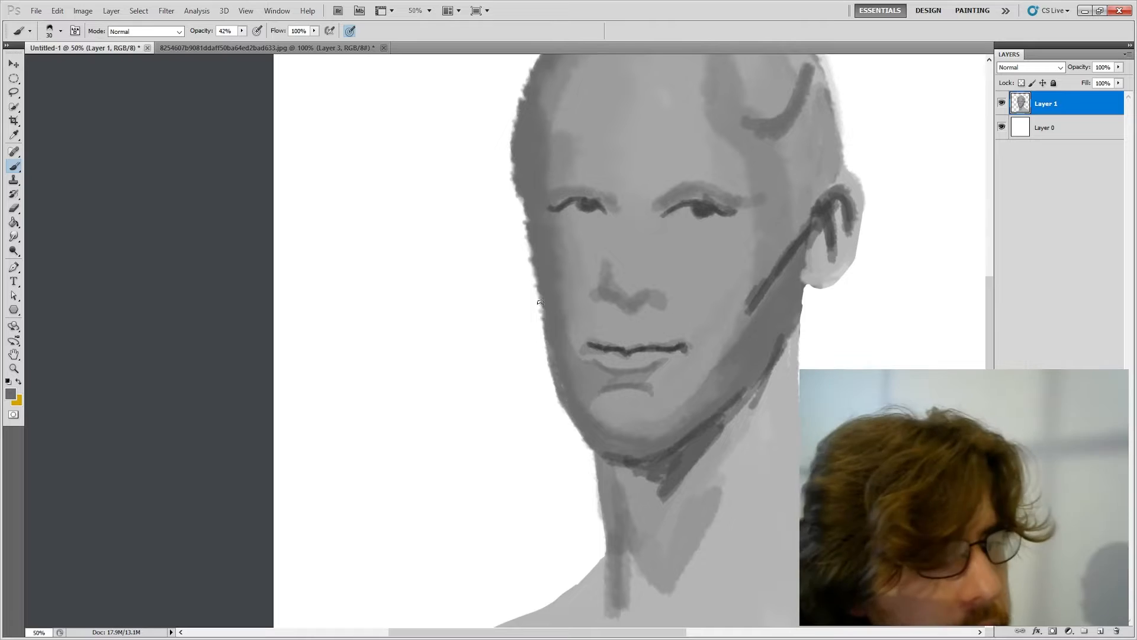
left_click_drag(542, 303, 522, 208)
left_click_drag(532, 285, 534, 236)
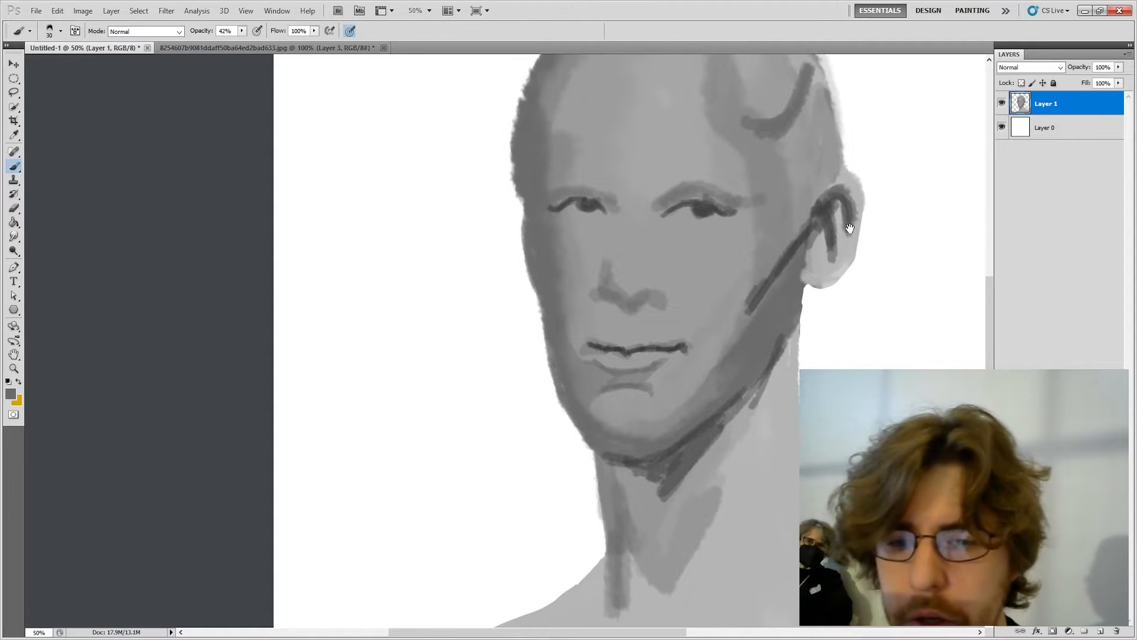
Step: Switch to the Lasso tool and add a new empty layer above the head painting
left_click(21, 108)
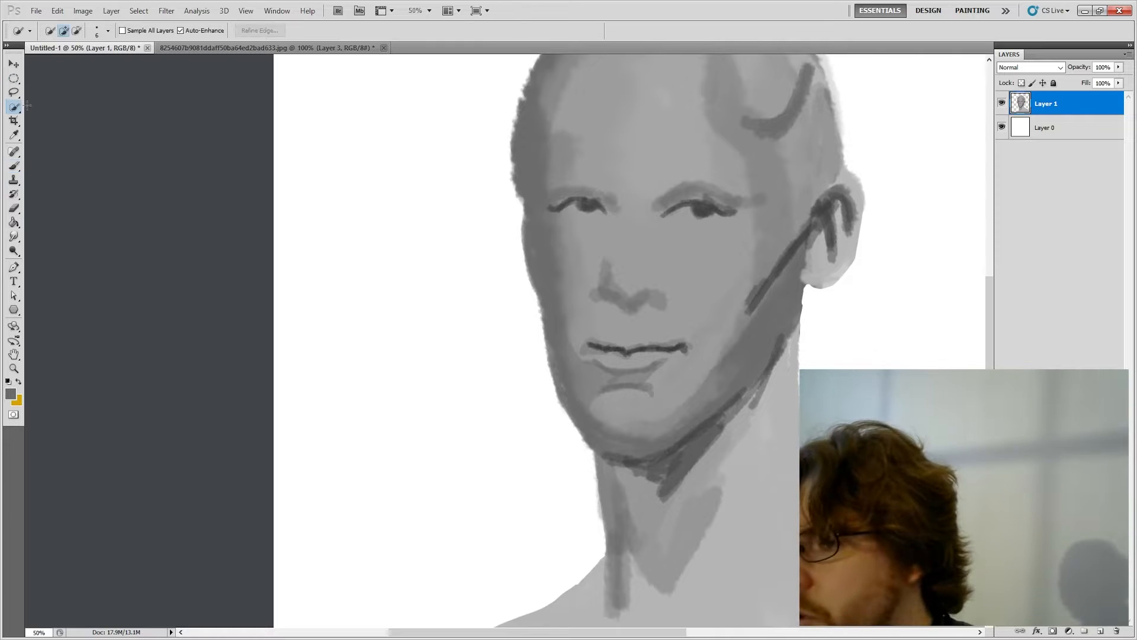
key("l")
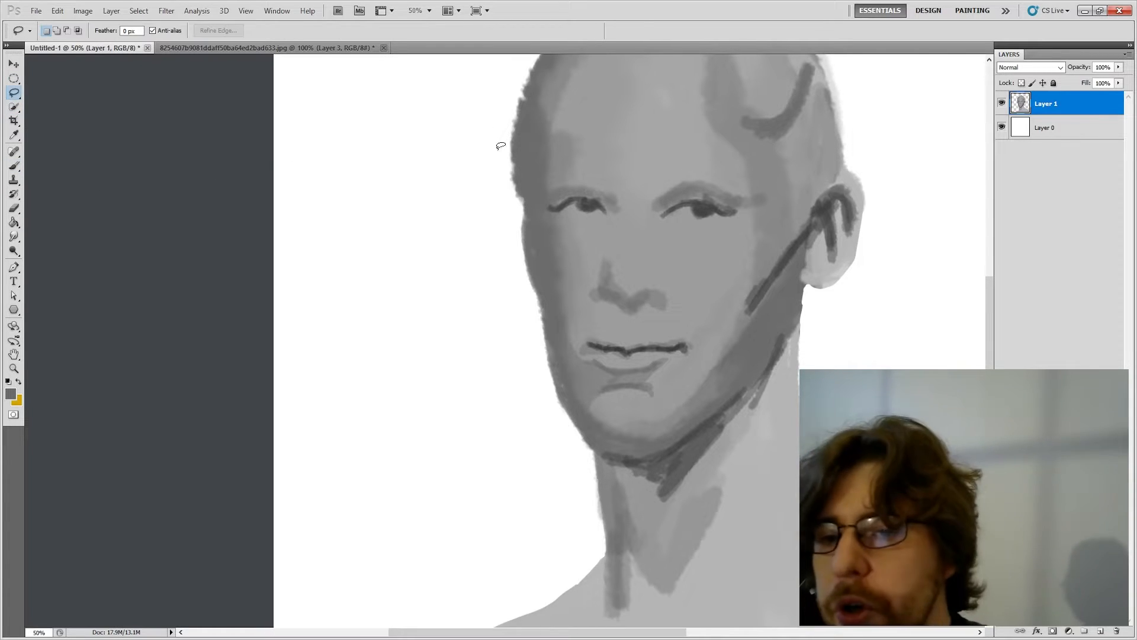
left_click(1101, 631)
left_click_drag(857, 217, 746, 299)
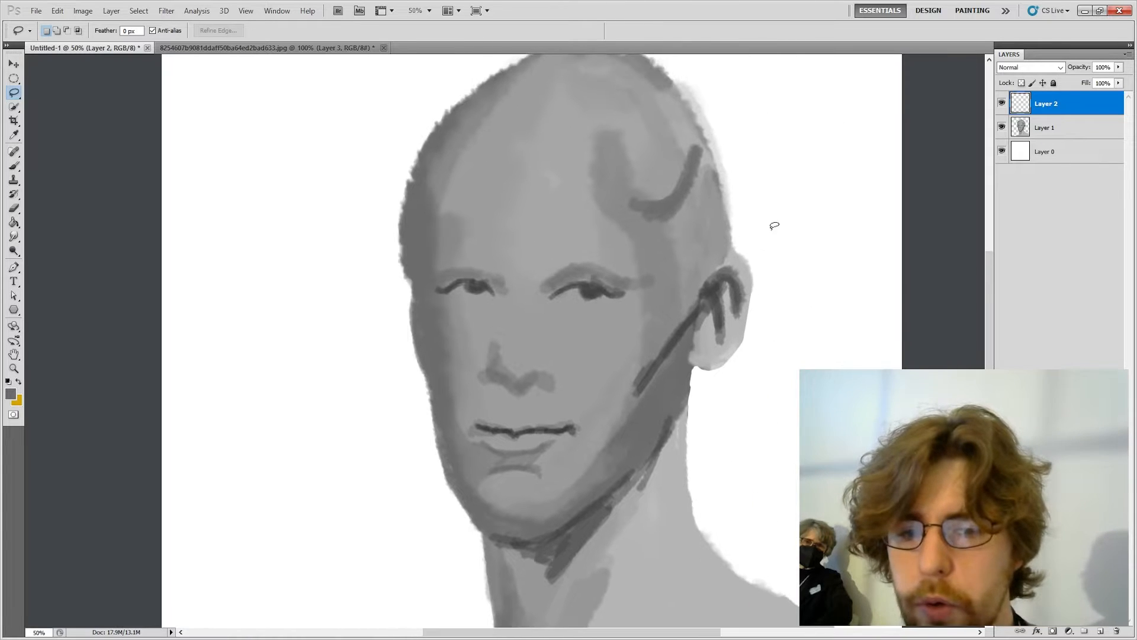
Step: Draw a freehand lasso selection around the forehead and temple, dipping between the eyes and along the side of the face
key("b")
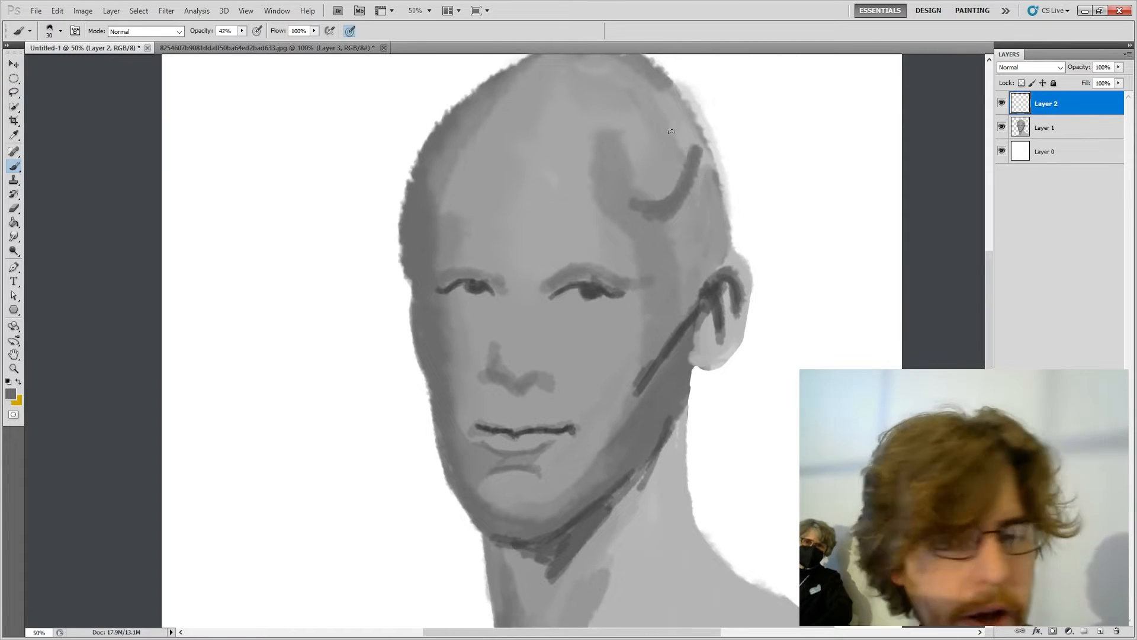
key("l")
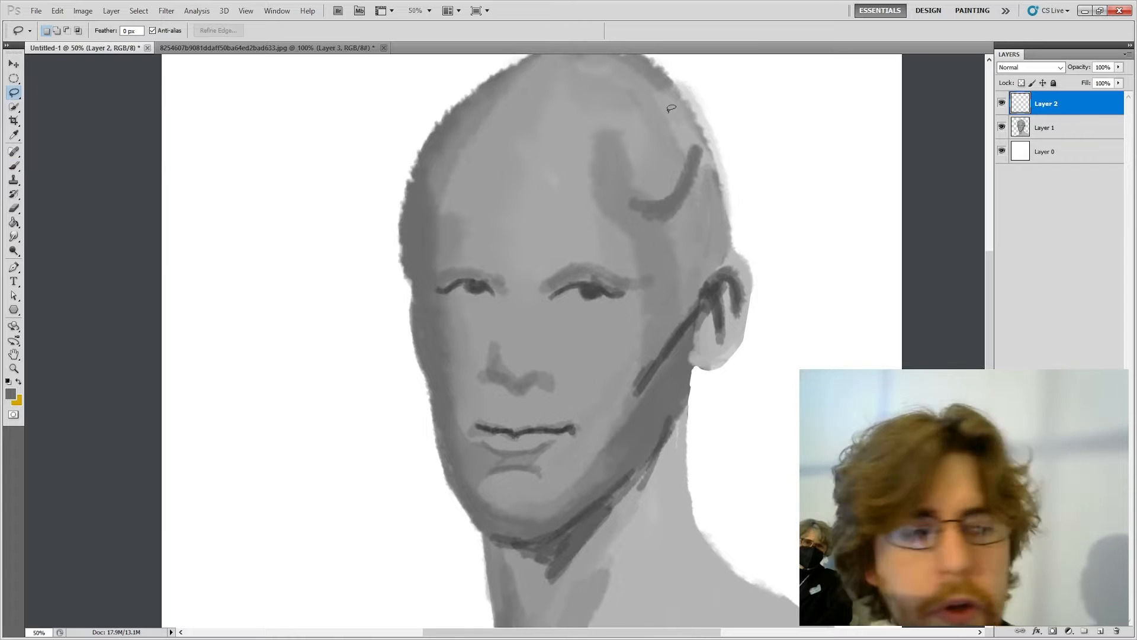
left_click_drag(590, 72, 460, 111)
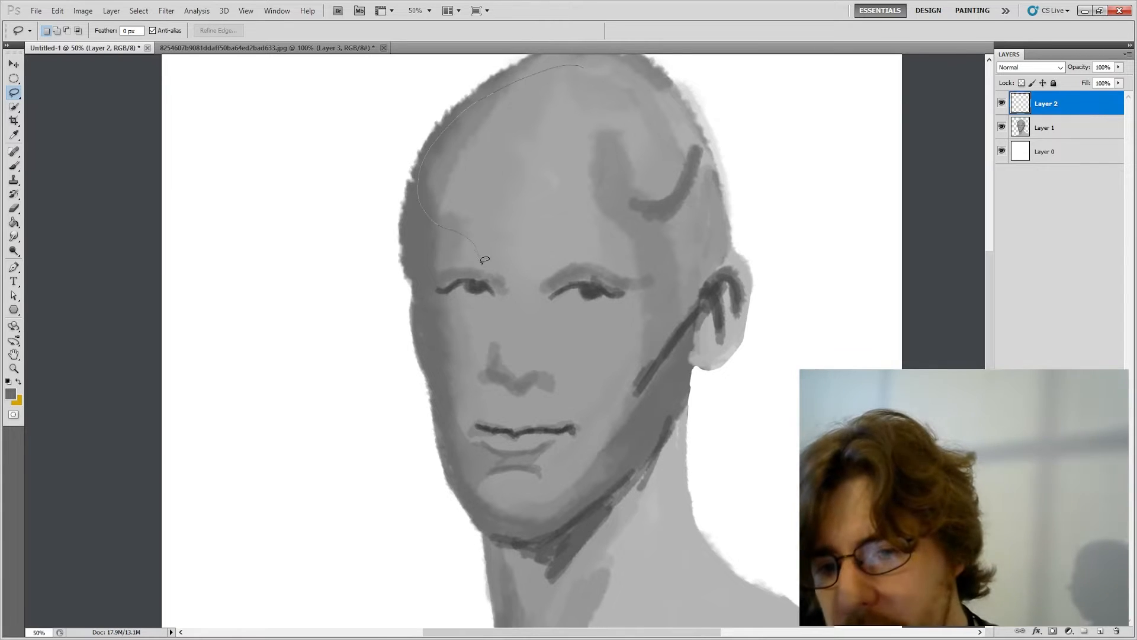
mouse_move(641, 303)
left_mouse_down()
mouse_move(708, 260)
mouse_move(583, 64)
left_mouse_up()
Step: Set the foreground colour to a light grey and choose the 30 px round brush with 0% hardness
key("i")
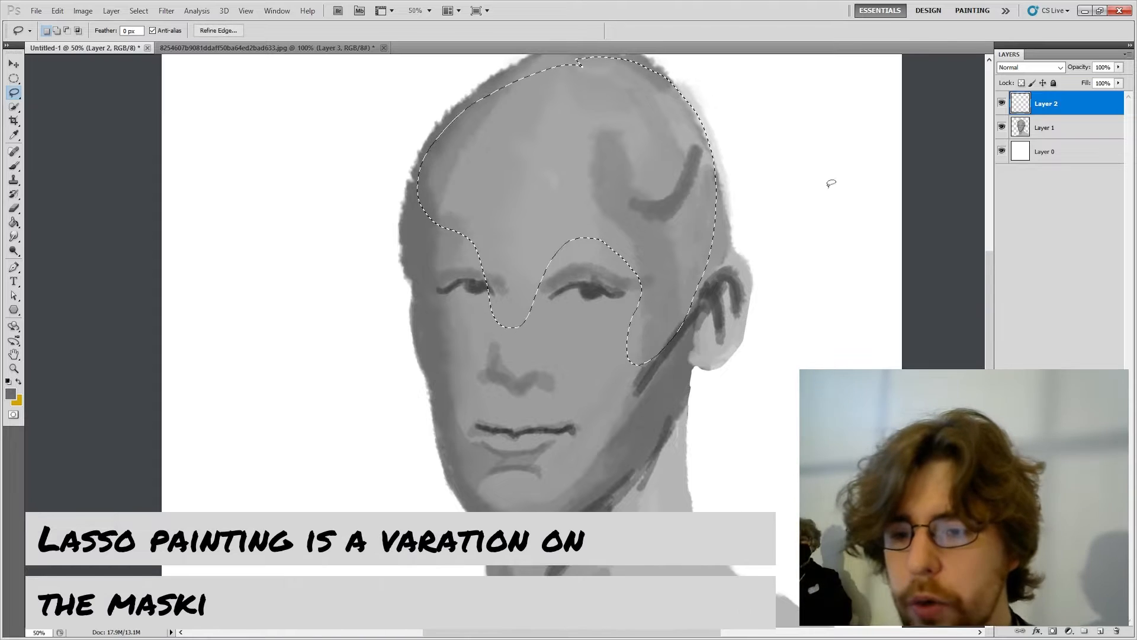
left_click(10, 393)
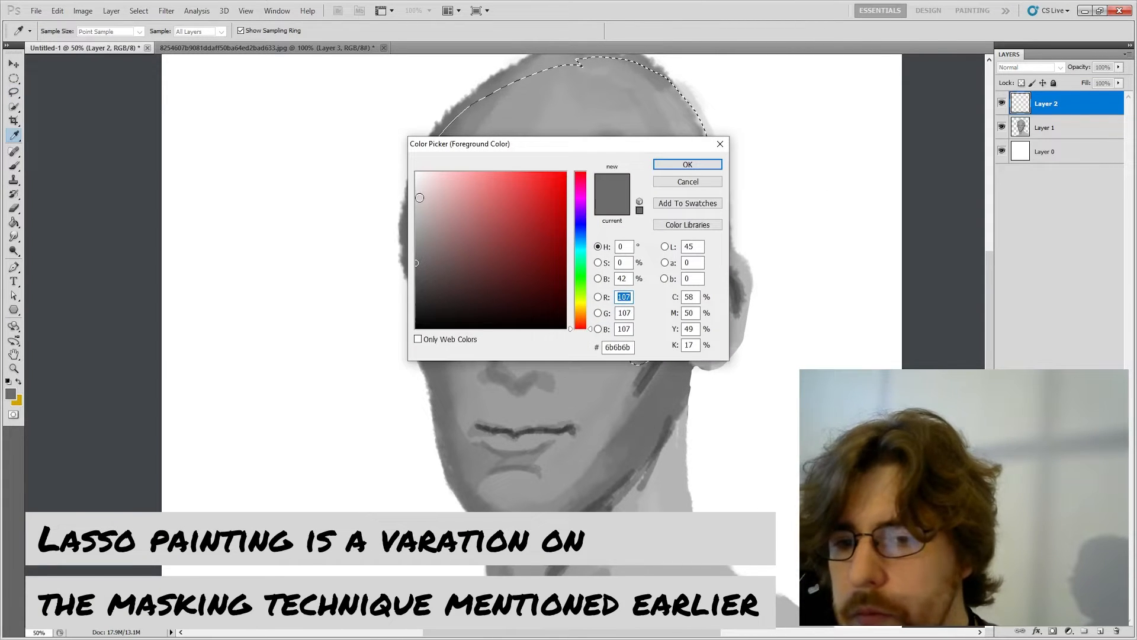
key("Return")
key("b")
left_click(61, 31)
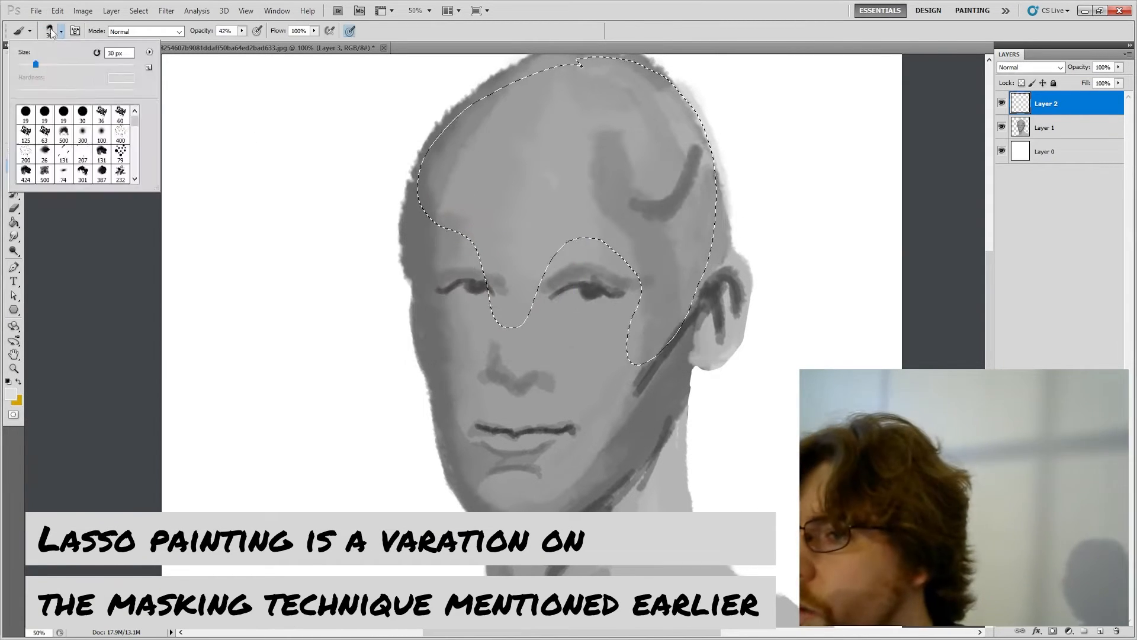
left_click(82, 113)
left_click(20, 90)
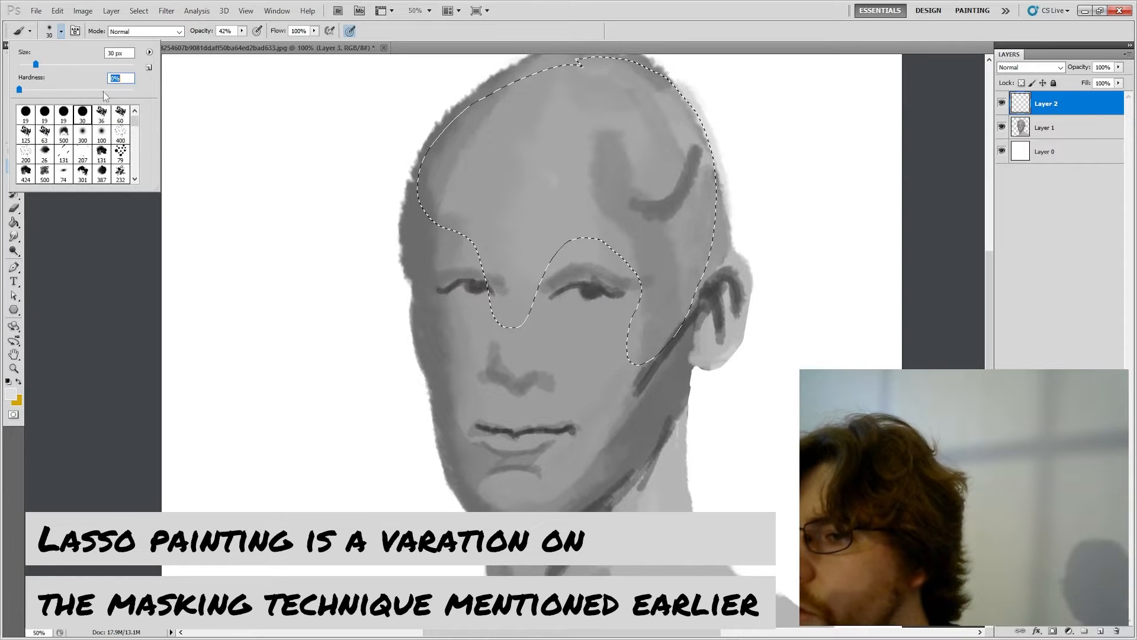
left_click(739, 111)
Step: Enlarge the brush to 1200 px and try filling the lassoed forehead area with light grey
key("bracketright")
key("bracketright")
key("bracketright")
key("bracketright")
key("bracketright")
key("bracketright")
key("bracketright")
key("bracketright")
key("bracketright")
key("bracketright")
key("bracketright")
key("bracketright")
key("bracketright")
key("bracketright")
key("bracketright")
key("bracketright")
key("bracketright")
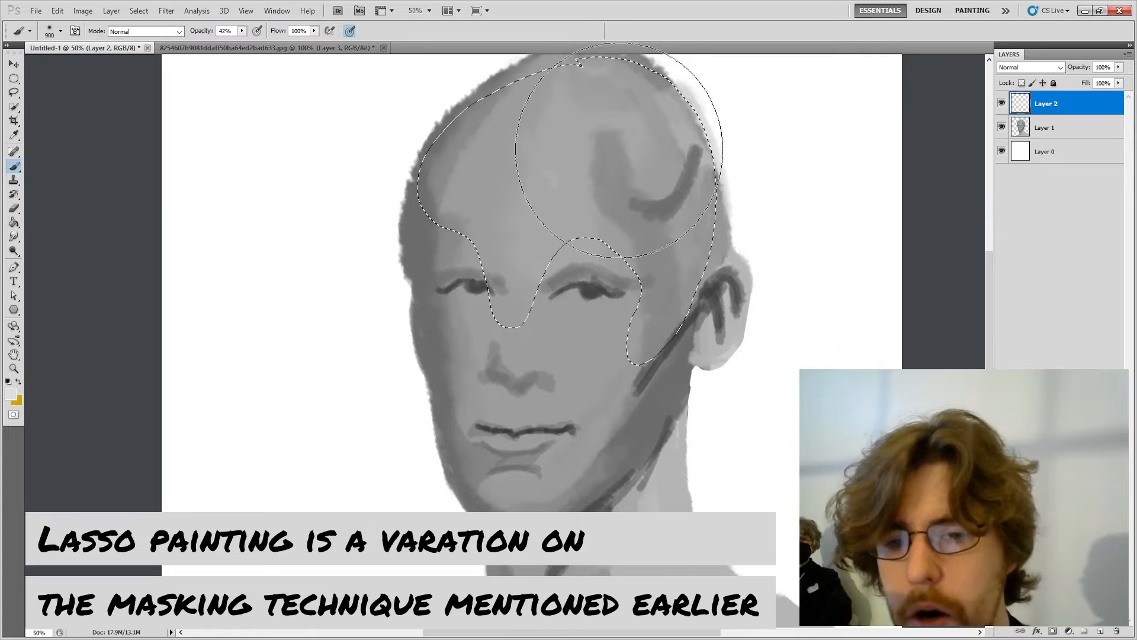
key("bracketright")
key("bracketright")
key("bracketright")
key("bracketright")
key("bracketright")
mouse_move(615, 160)
left_mouse_down()
mouse_move(573, 184)
mouse_move(615, 163)
mouse_move(638, 222)
mouse_move(581, 172)
left_mouse_up()
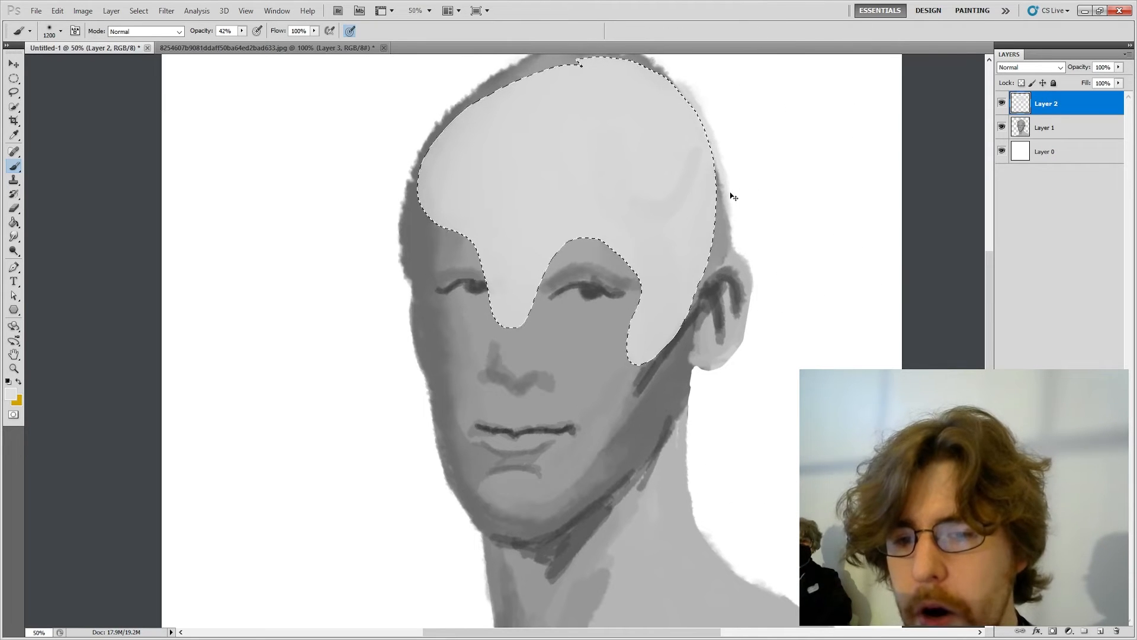
mouse_move(734, 198)
left_mouse_down()
mouse_move(773, 191)
mouse_move(896, 157)
left_mouse_up()
key("ctrl+d")
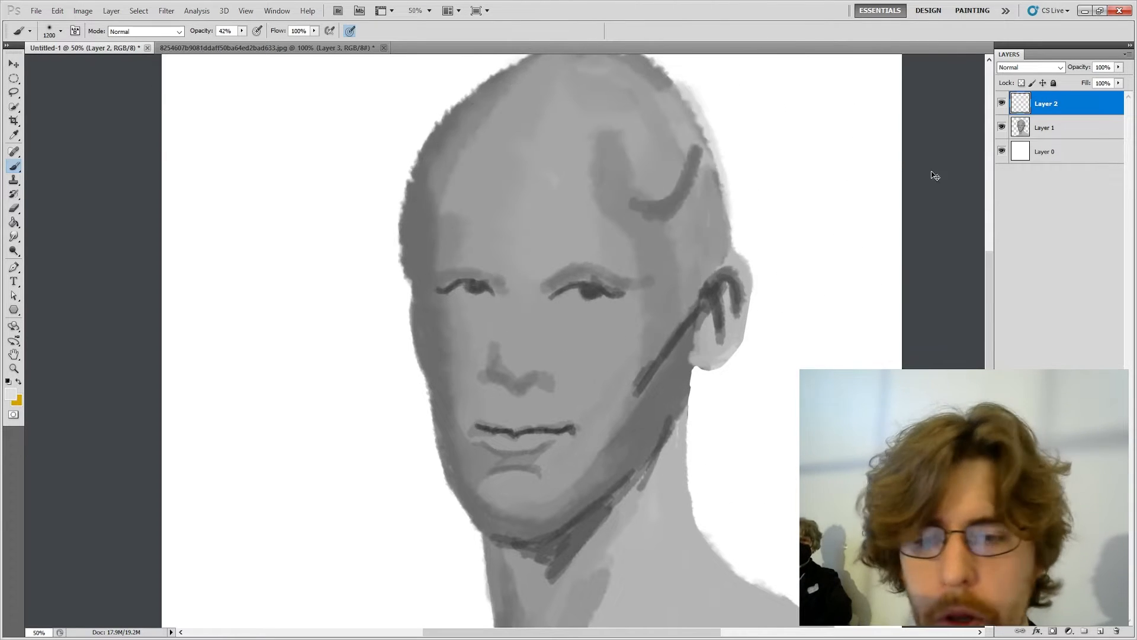
Step: Add a new layer on top of the stack and lasso around the whole head, including the ear and jaw
key("l")
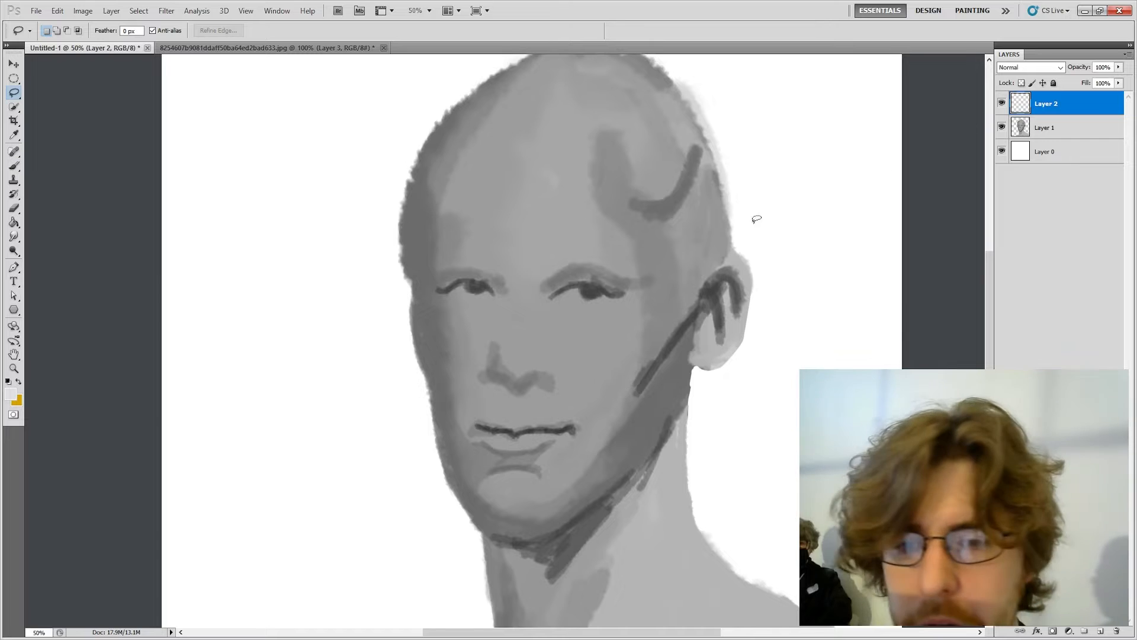
left_click_drag(751, 215, 739, 236)
key("b")
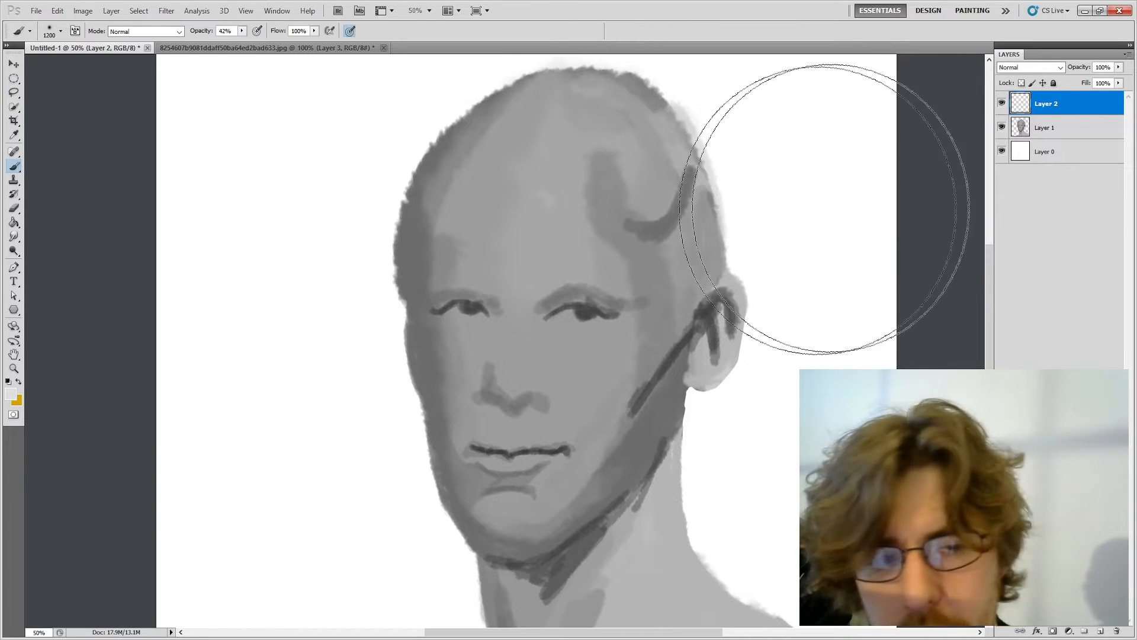
key("l")
left_click(1060, 151)
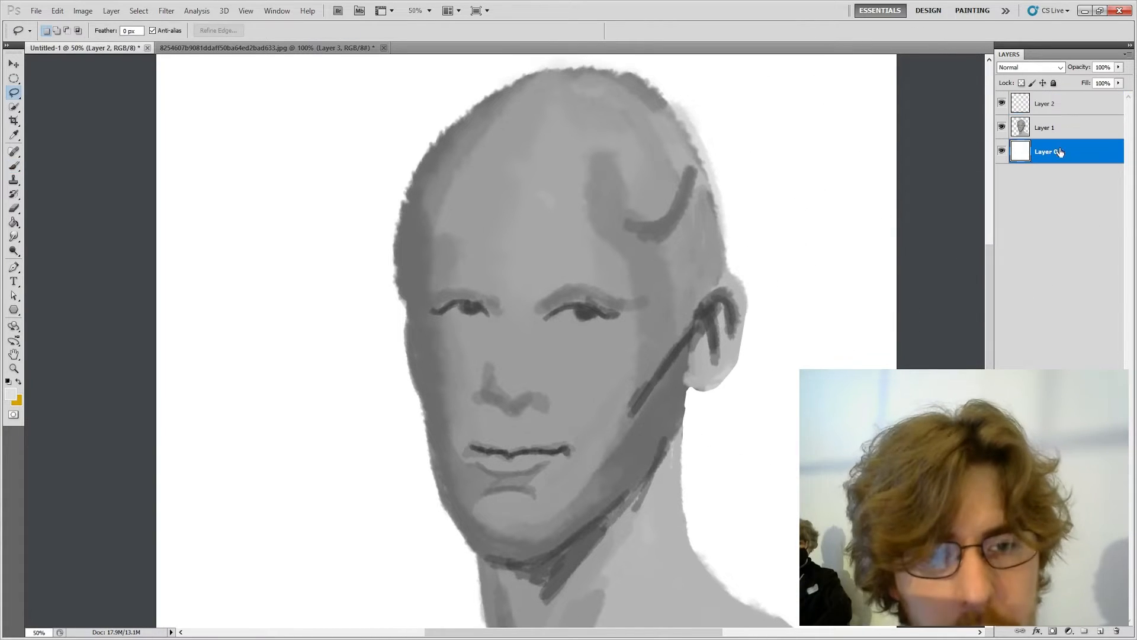
left_click(1066, 128)
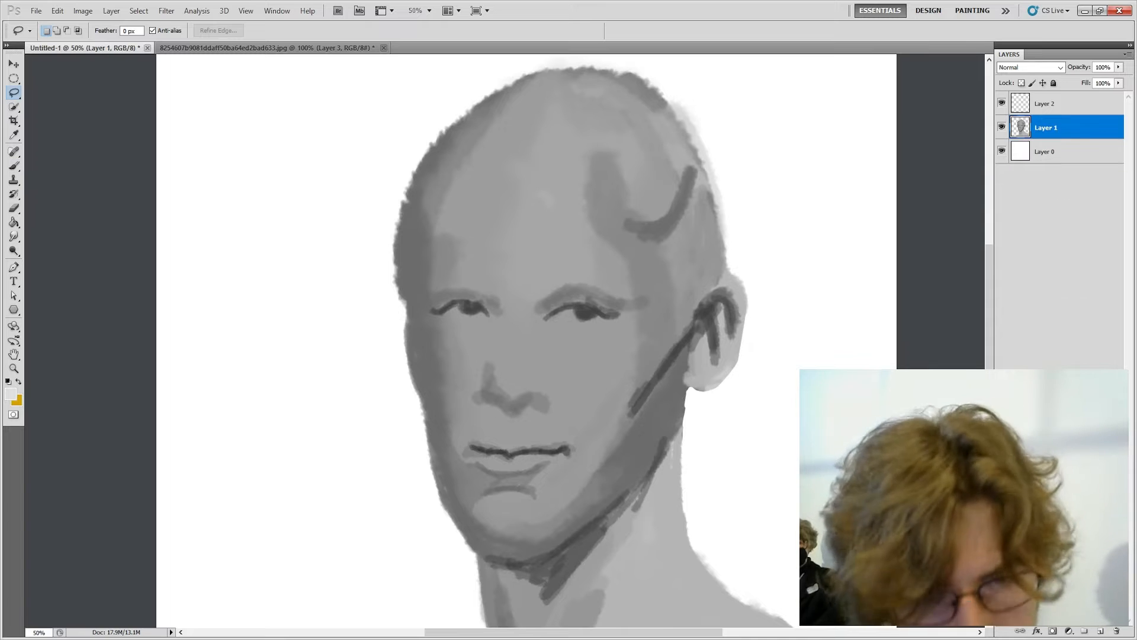
left_click(1063, 110)
left_click(1101, 631)
left_click_drag(725, 274, 696, 160)
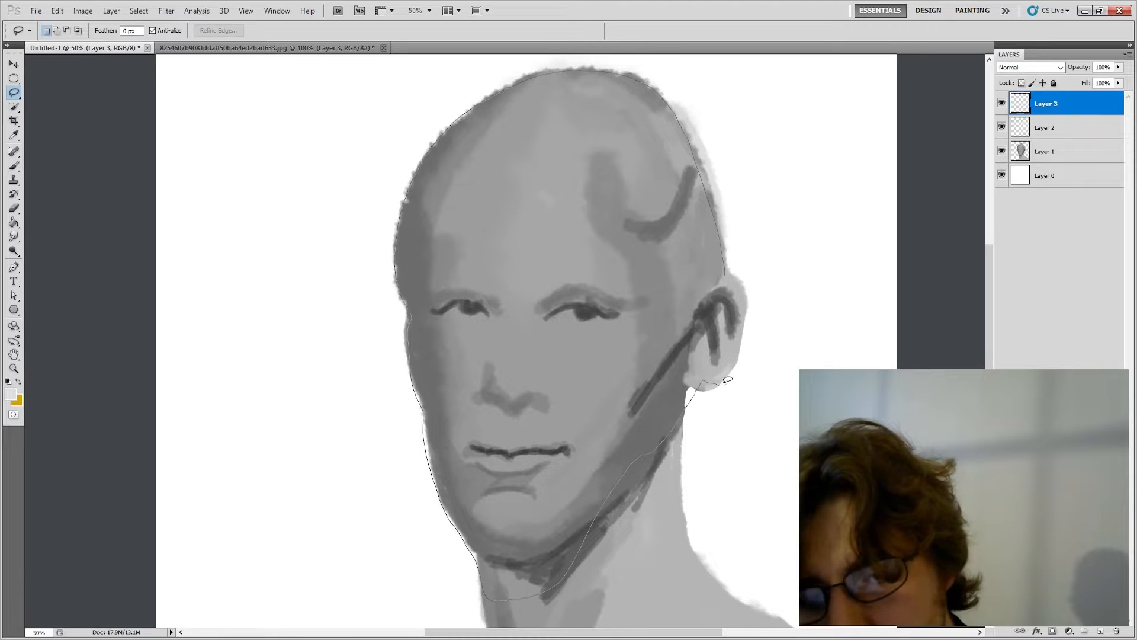
left_click_drag(737, 274, 734, 274)
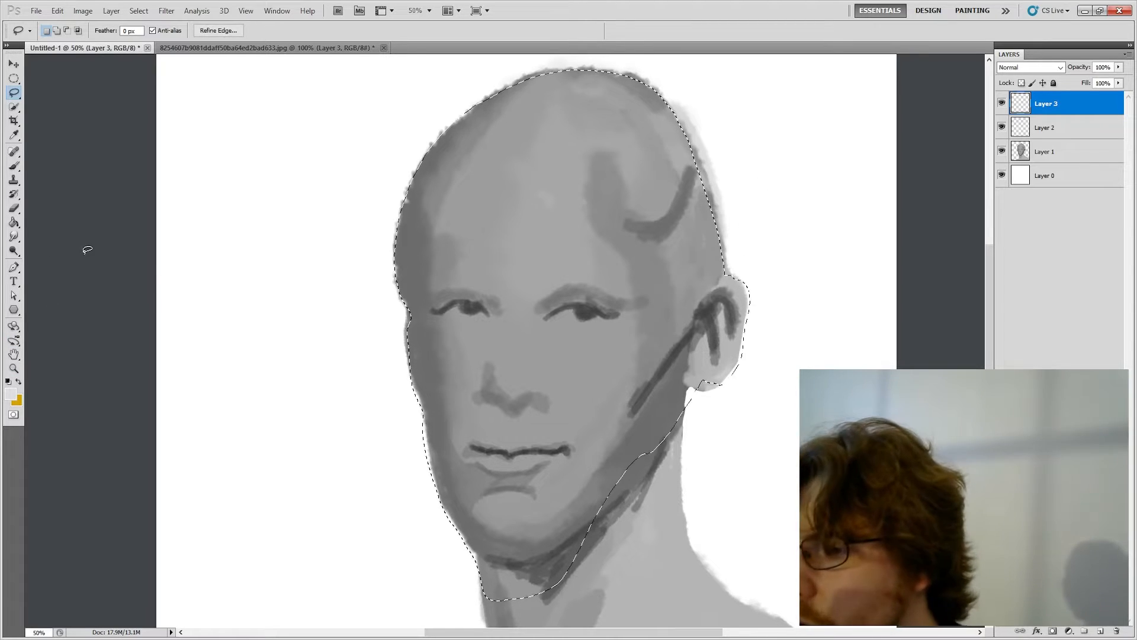
Step: Fill the head selection with a white-to-black radial gradient running from the temple toward the nose, and clear the selection
left_click(17, 252)
left_click(15, 237)
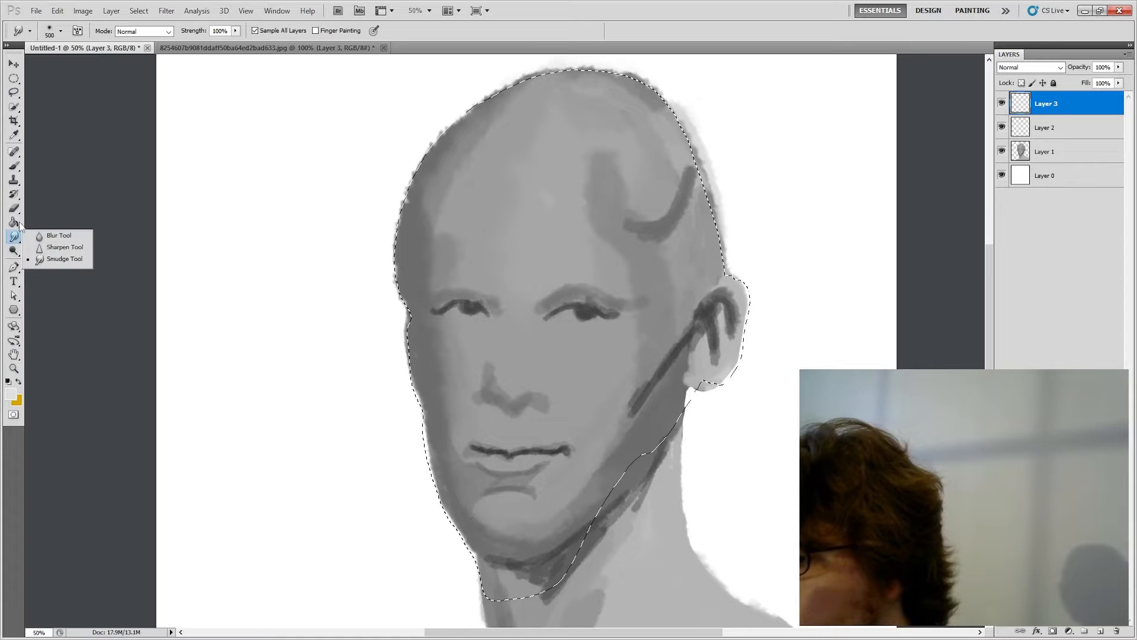
left_click(15, 224)
left_click(63, 221)
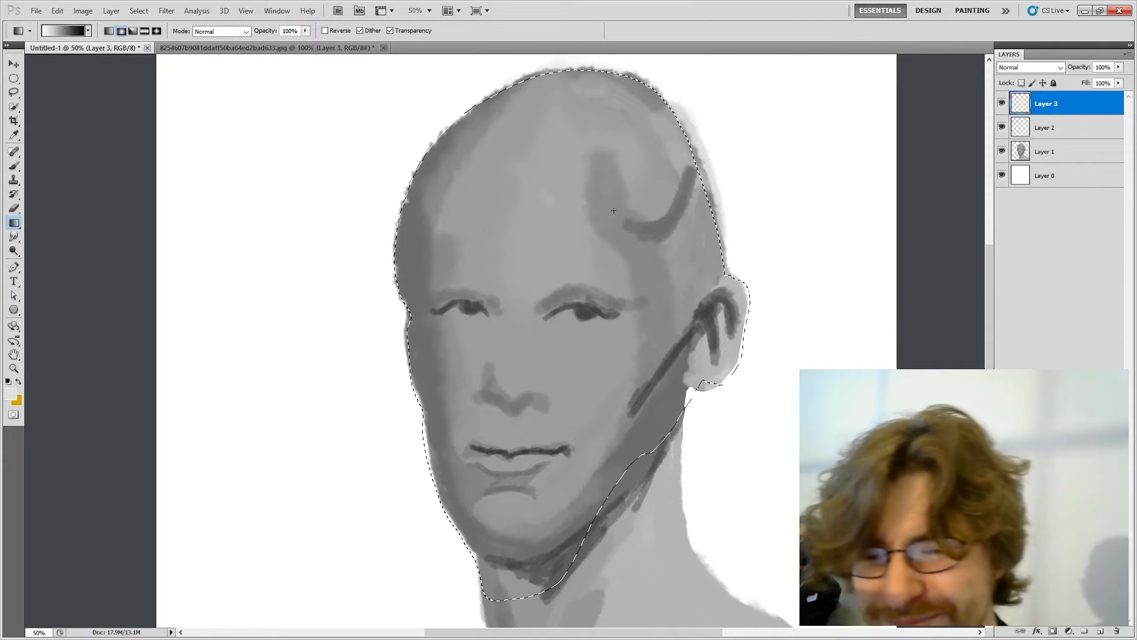
left_click_drag(625, 200, 544, 372)
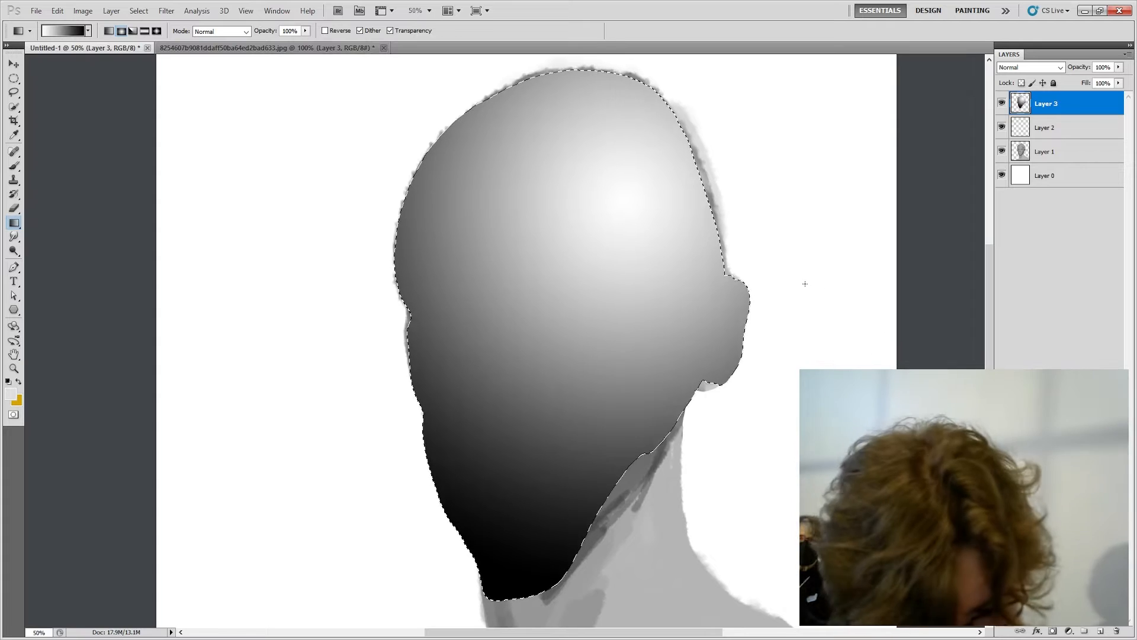
key("l")
key("ctrl+d")
Step: Set the gradient layer's blend mode to Overlay and its opacity to 34%
left_click(1030, 67)
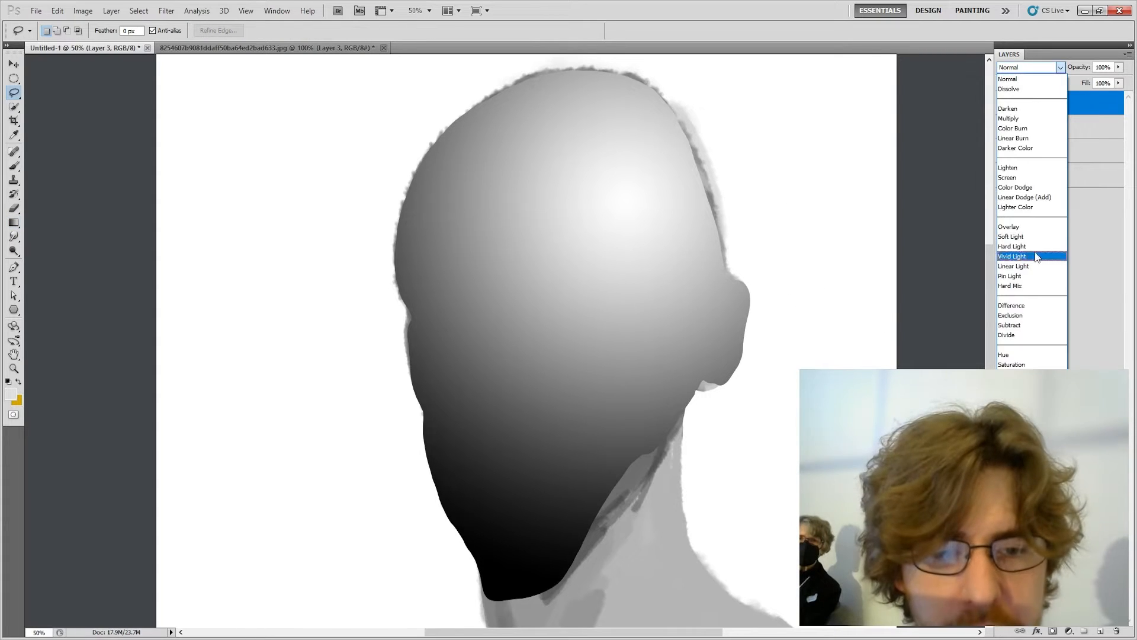
left_click(1021, 227)
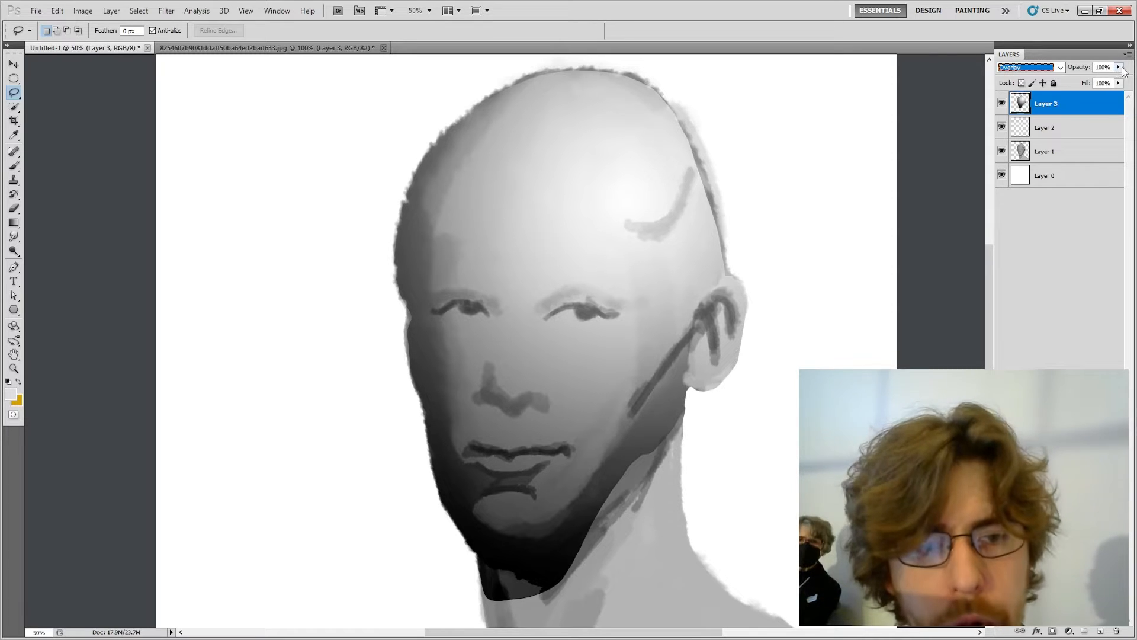
left_click_drag(1119, 67, 1079, 80)
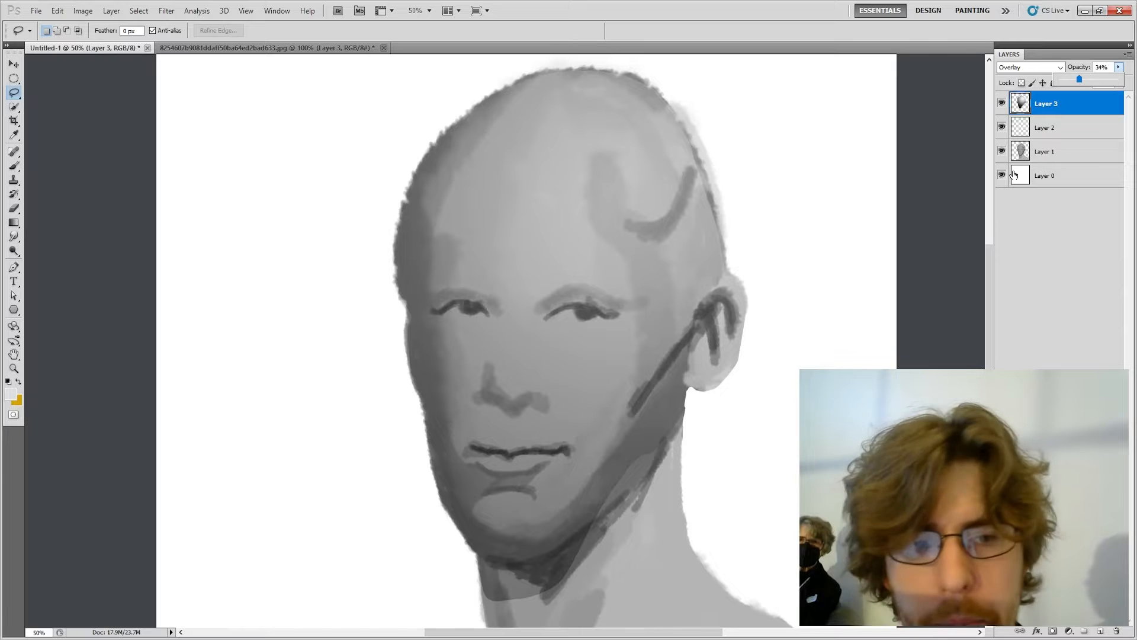
Step: Hide and show the Overlay gradient layer repeatedly to compare the head with and without it
left_click(1002, 104)
left_click(1002, 105)
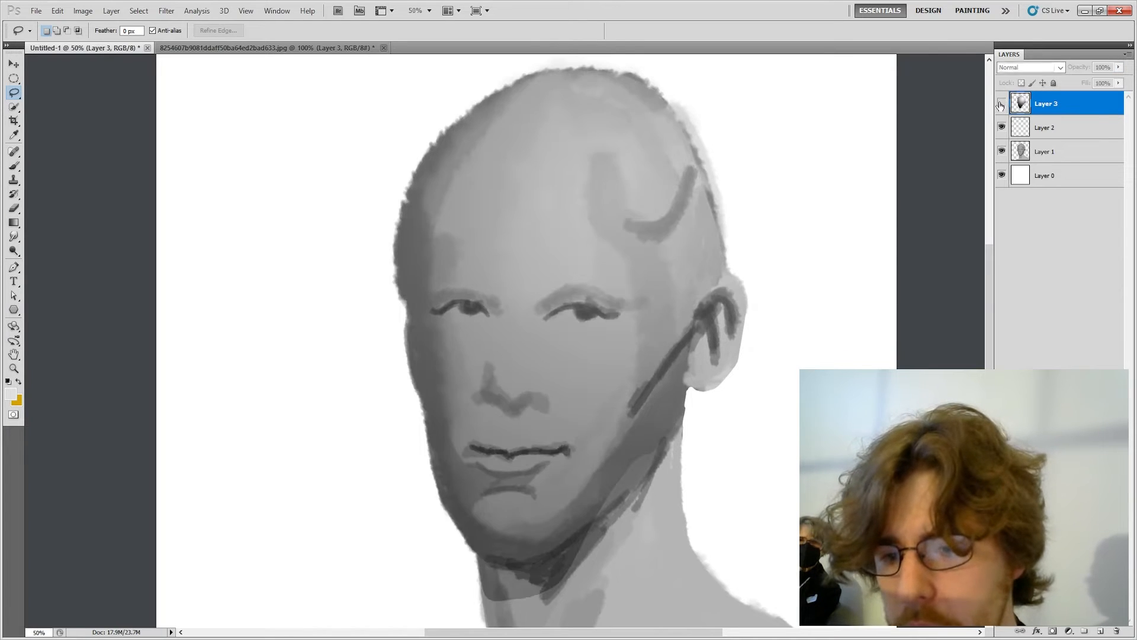
left_click(1001, 104)
left_click(1001, 104)
left_click(1001, 105)
left_click(1001, 104)
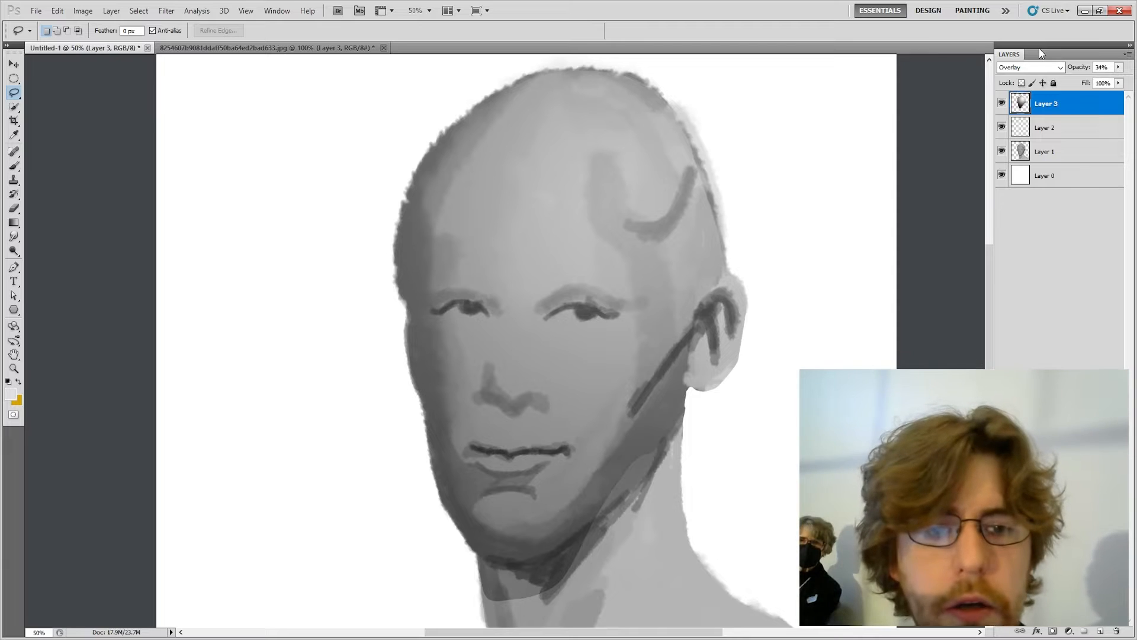
left_click(1003, 102)
left_click(1002, 102)
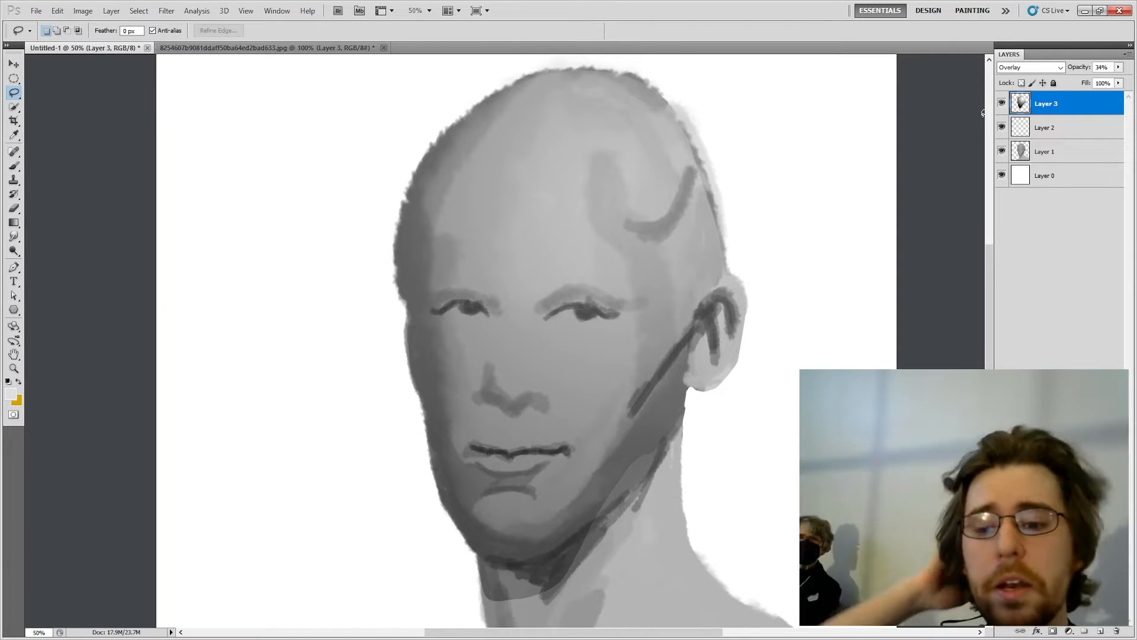
Step: Set up a white brush at 26% opacity using the textured 500 px tip, resized to 125 px
key("i")
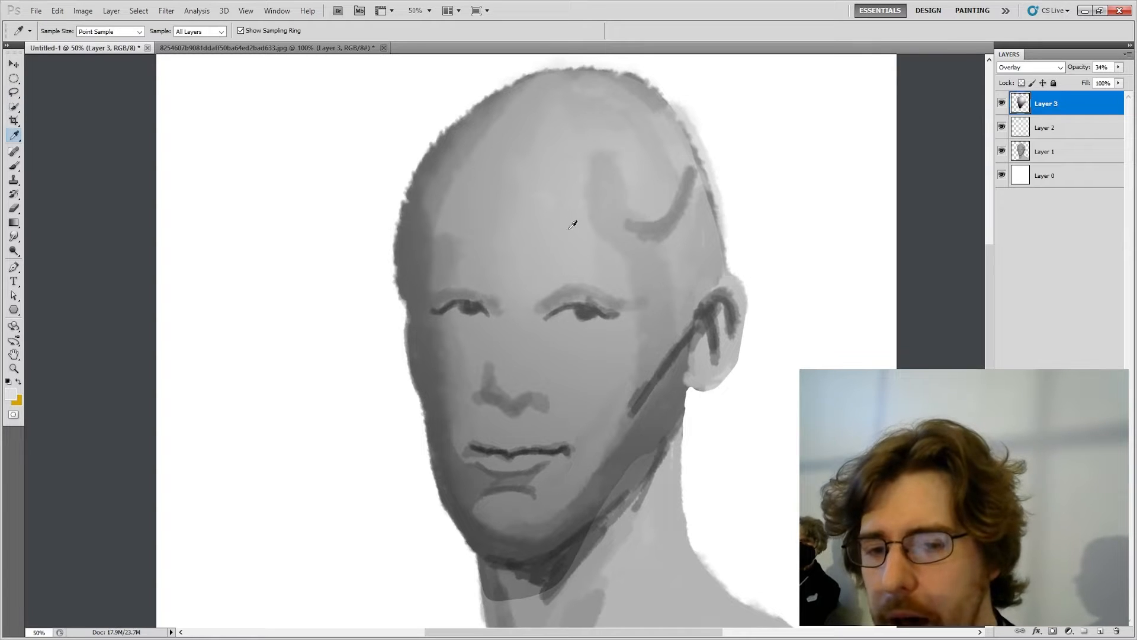
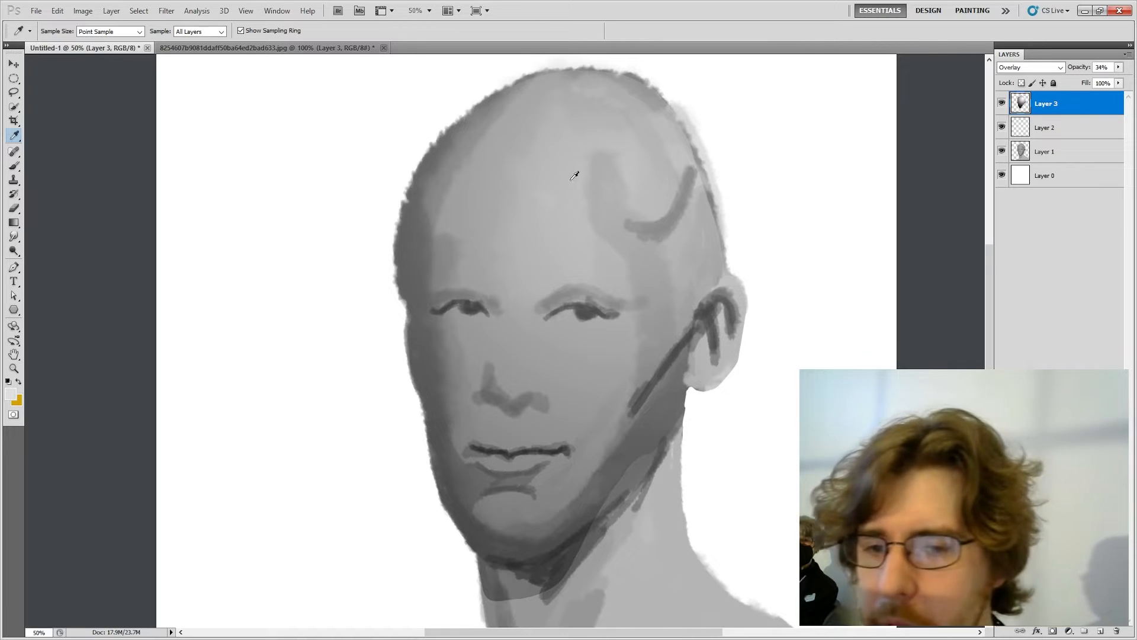
key("b")
left_click(242, 31)
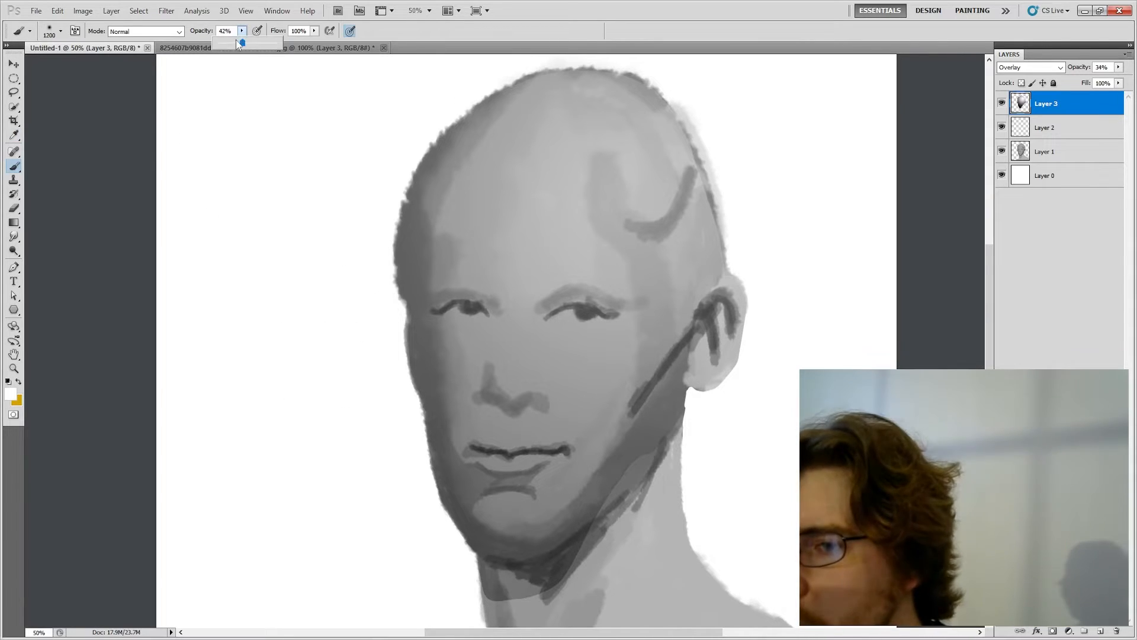
left_click(60, 31)
left_click(51, 135)
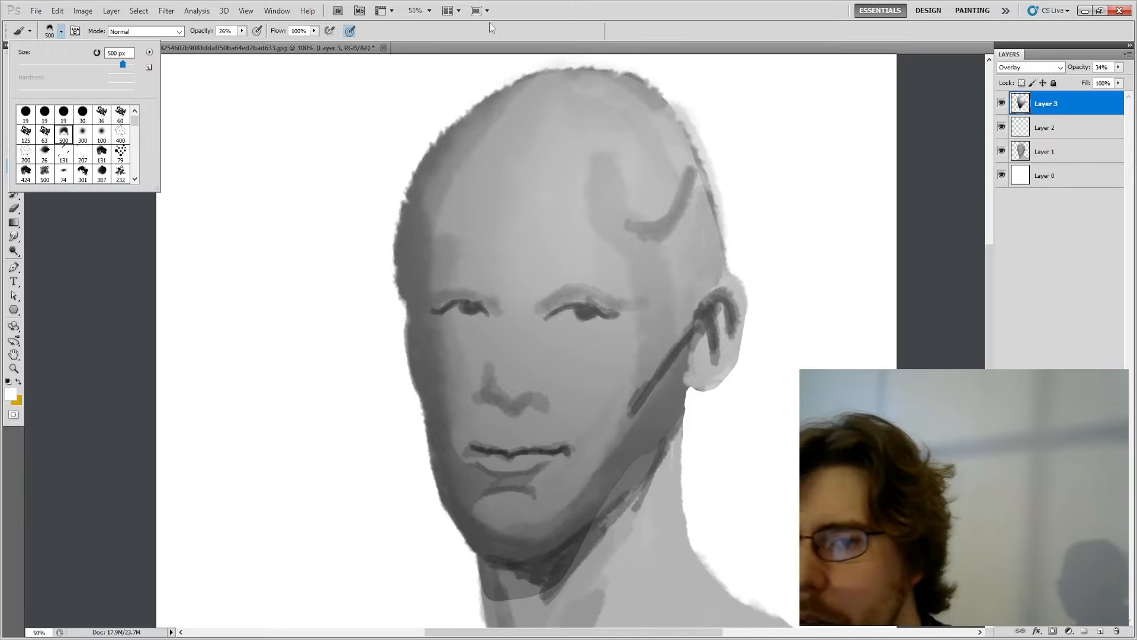
left_click(440, 25)
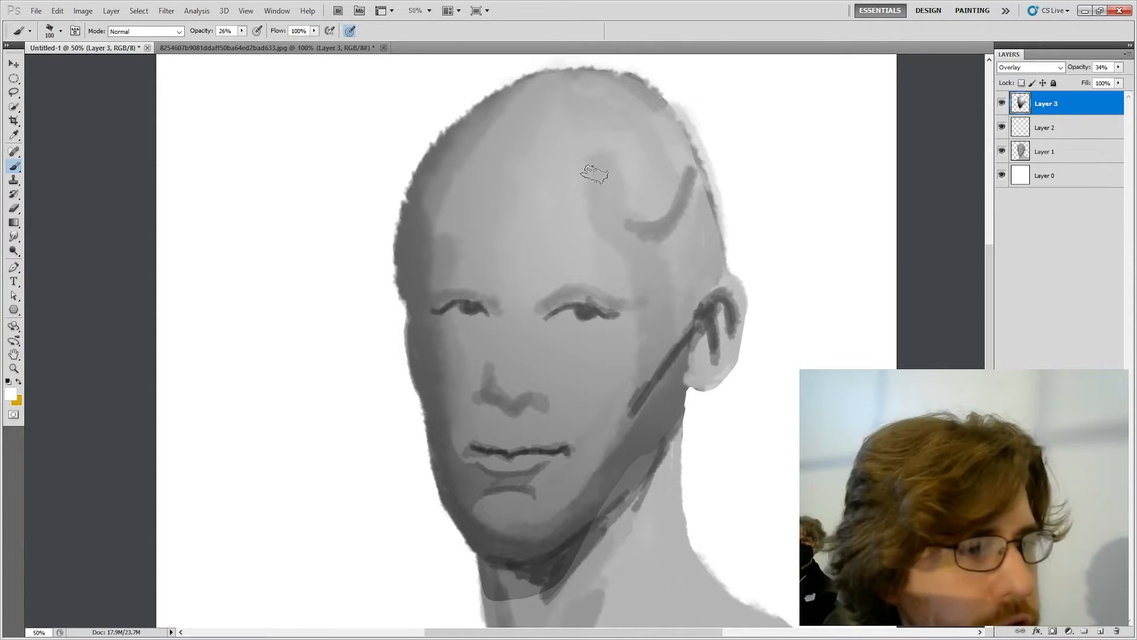
key("bracketright")
key("bracketright")
key("bracketright")
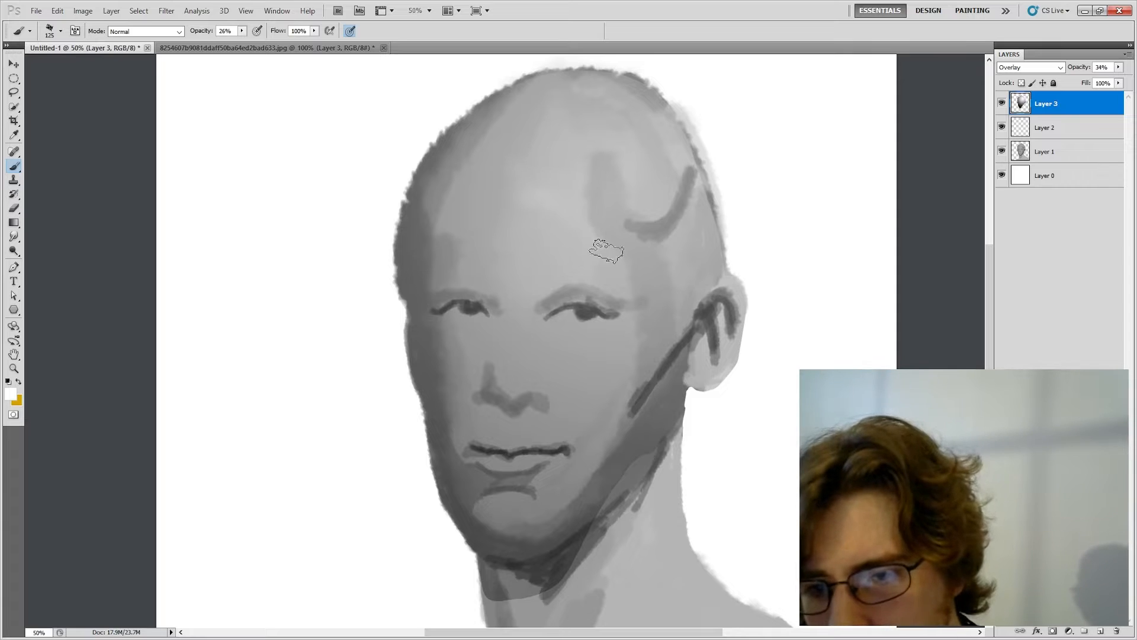
Step: Add two new layers above the gradient layer, select the lower one and review its blend modes, keeping Normal
left_click(1102, 631)
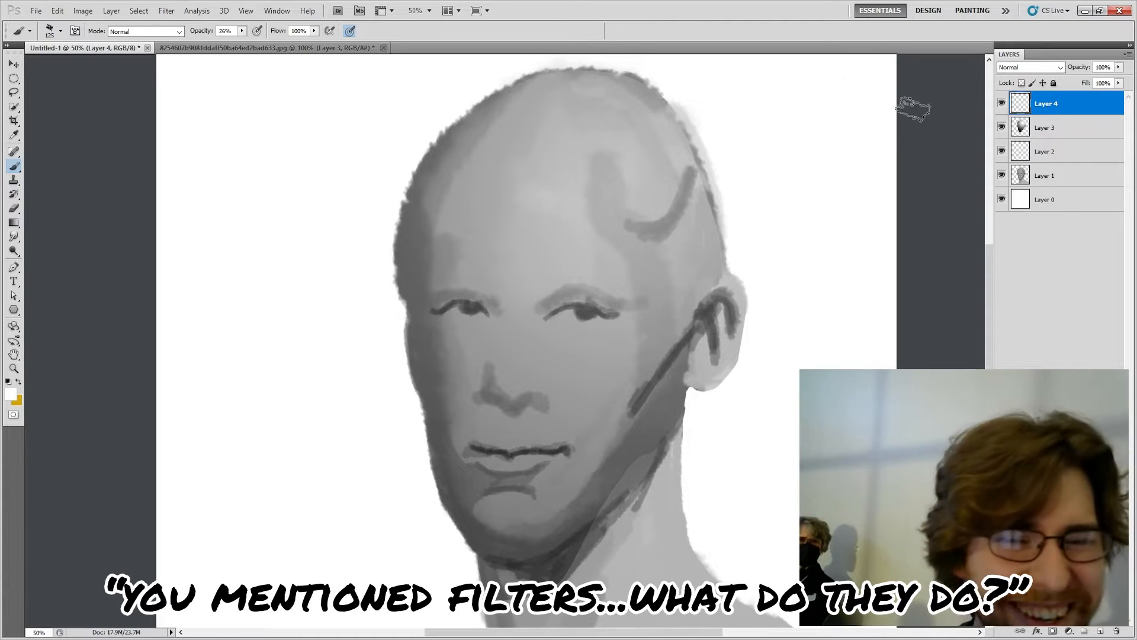
left_click(1101, 631)
left_click(1068, 126)
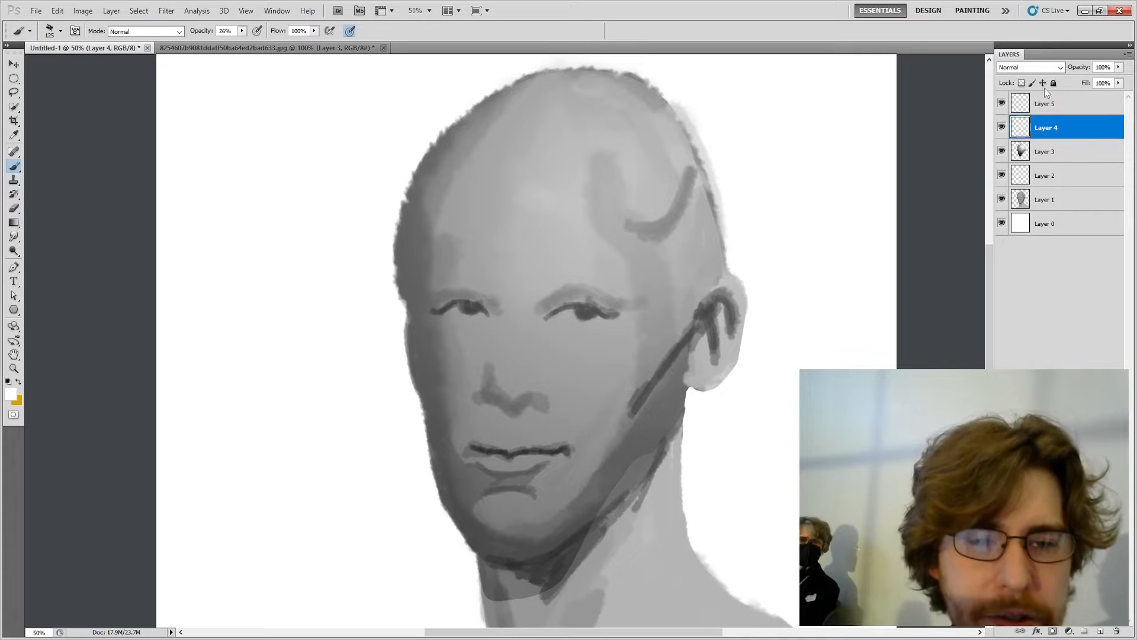
left_click(1046, 69)
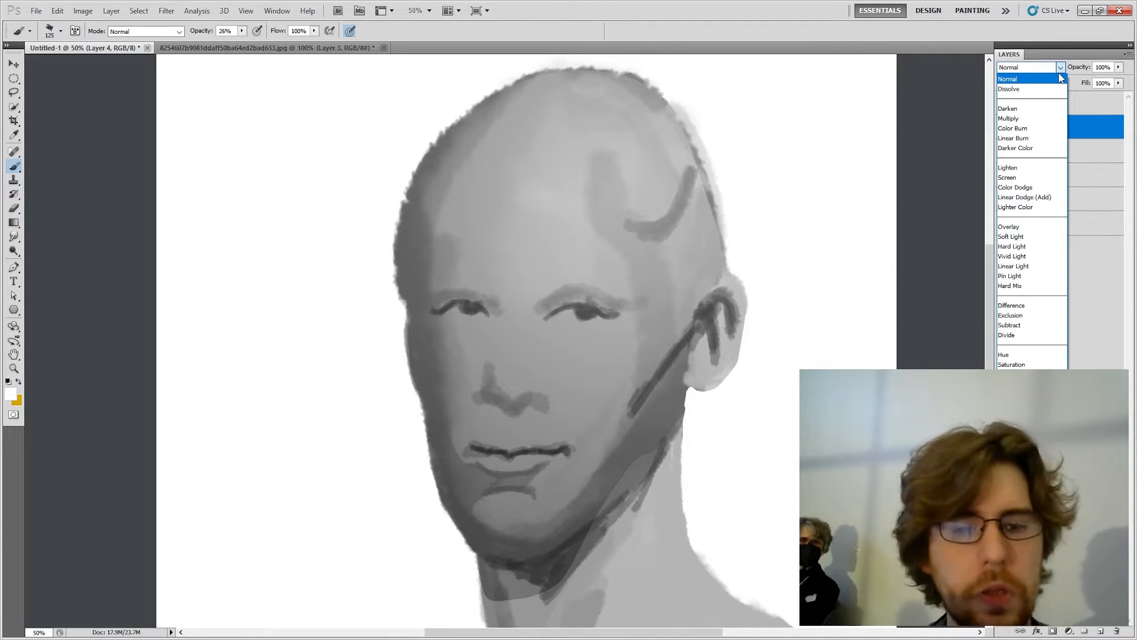
left_click(1099, 123)
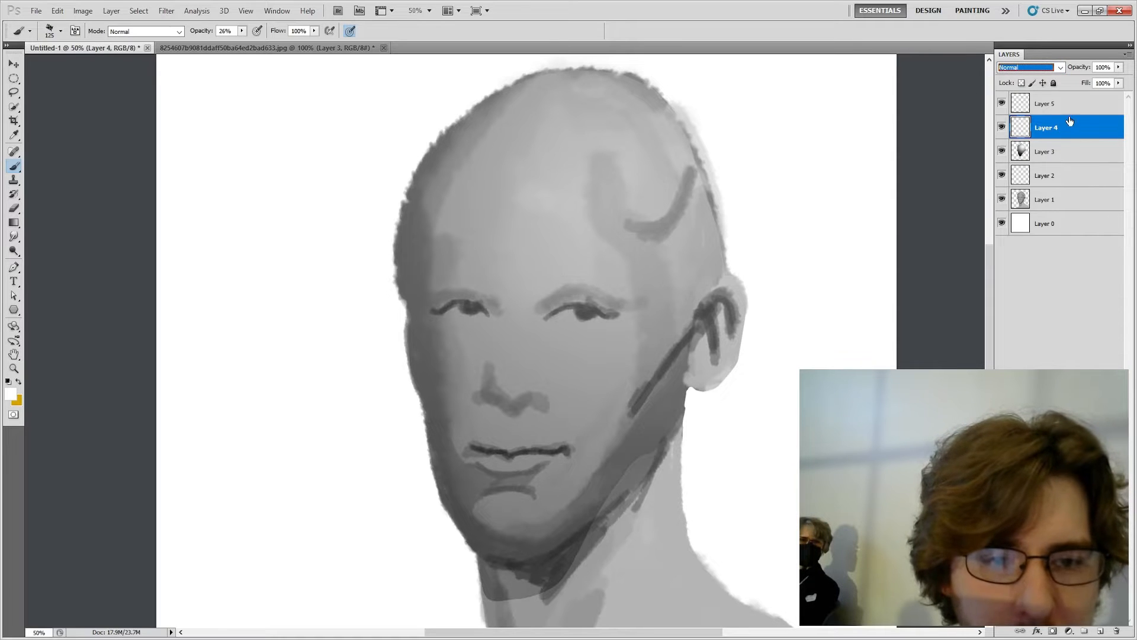
Step: Set the topmost empty layer's blend mode to Color and choose pure red (ff0000) as the brush's foreground colour
left_click(1071, 112)
left_click(1052, 71)
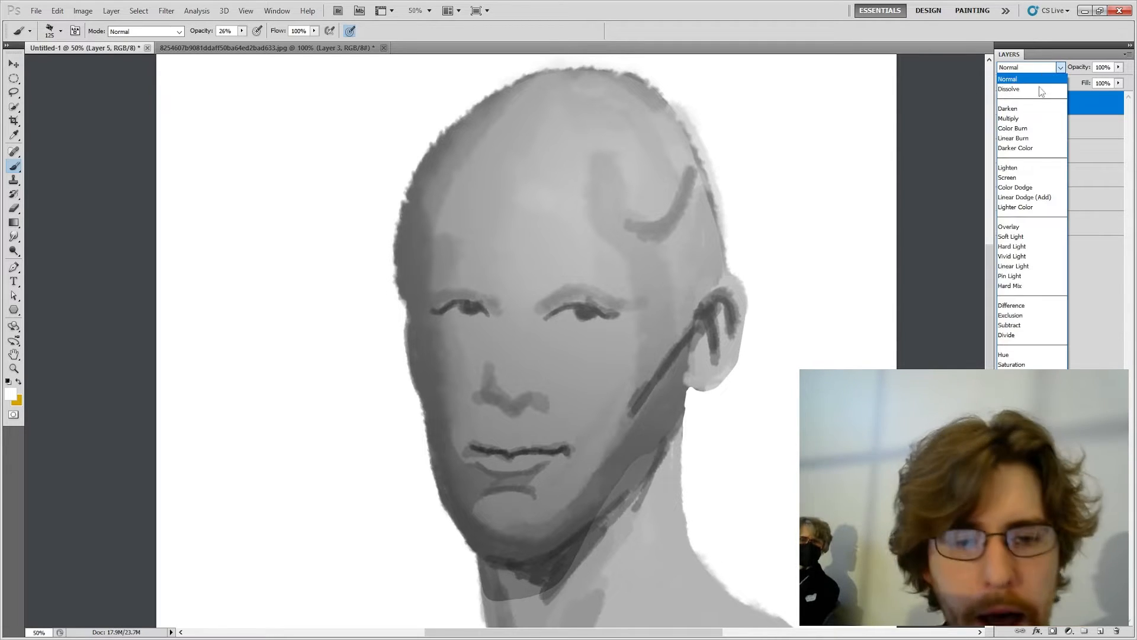
left_click(1019, 375)
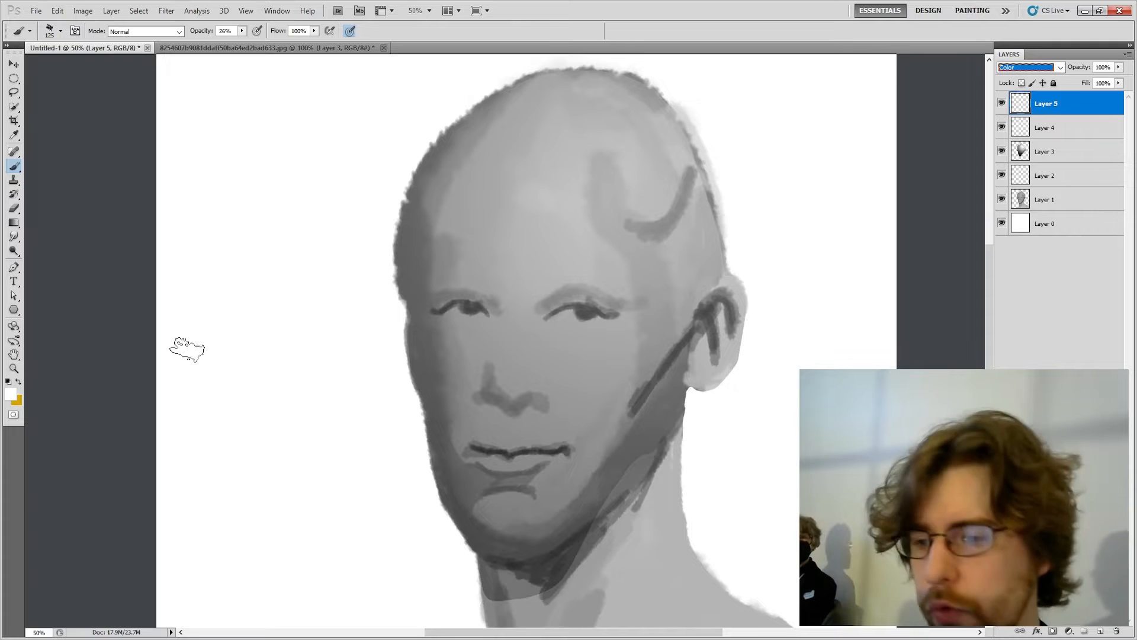
left_click(11, 394)
left_click_drag(521, 205, 693, 121)
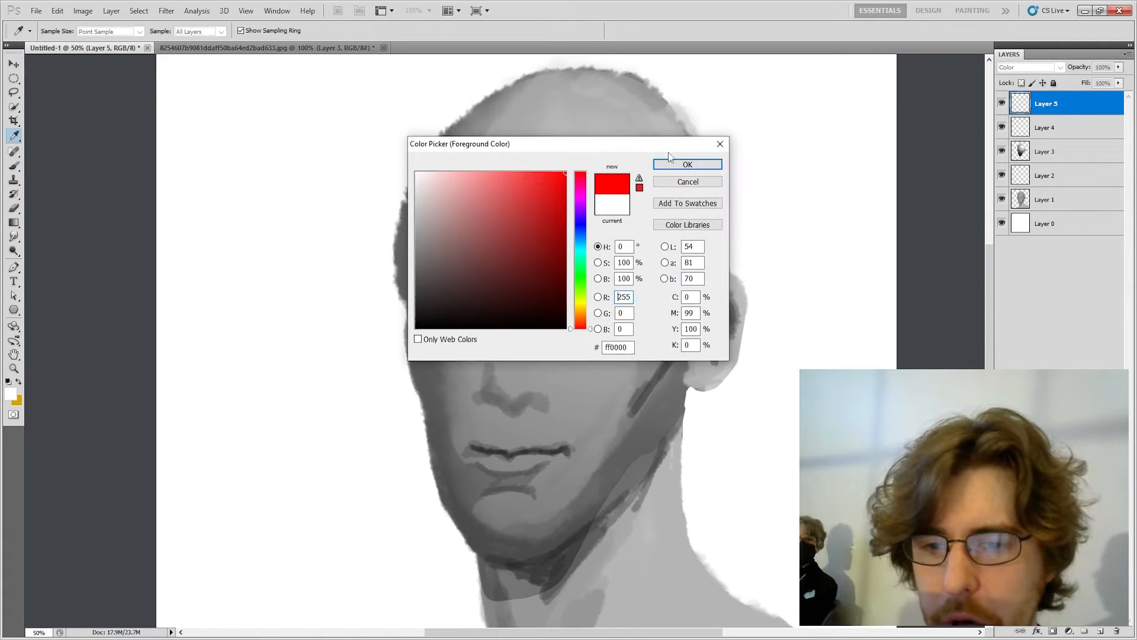
left_click(687, 165)
key("b")
Step: Hide and show the topmost layer and review its blend mode options, keeping Color
left_click(1002, 104)
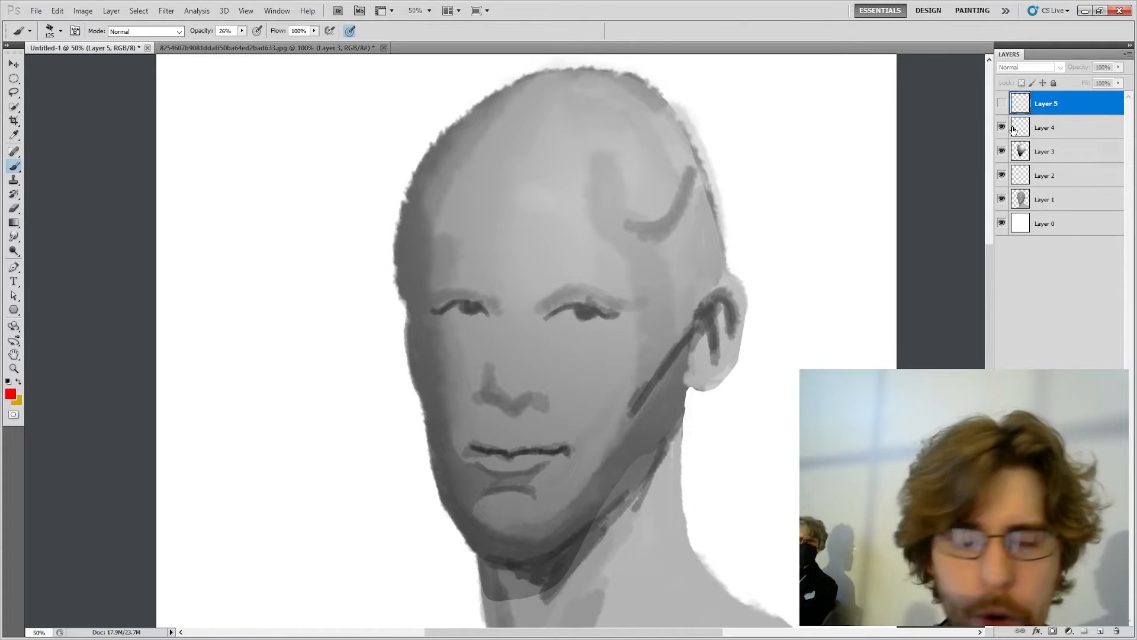
left_click(1001, 104)
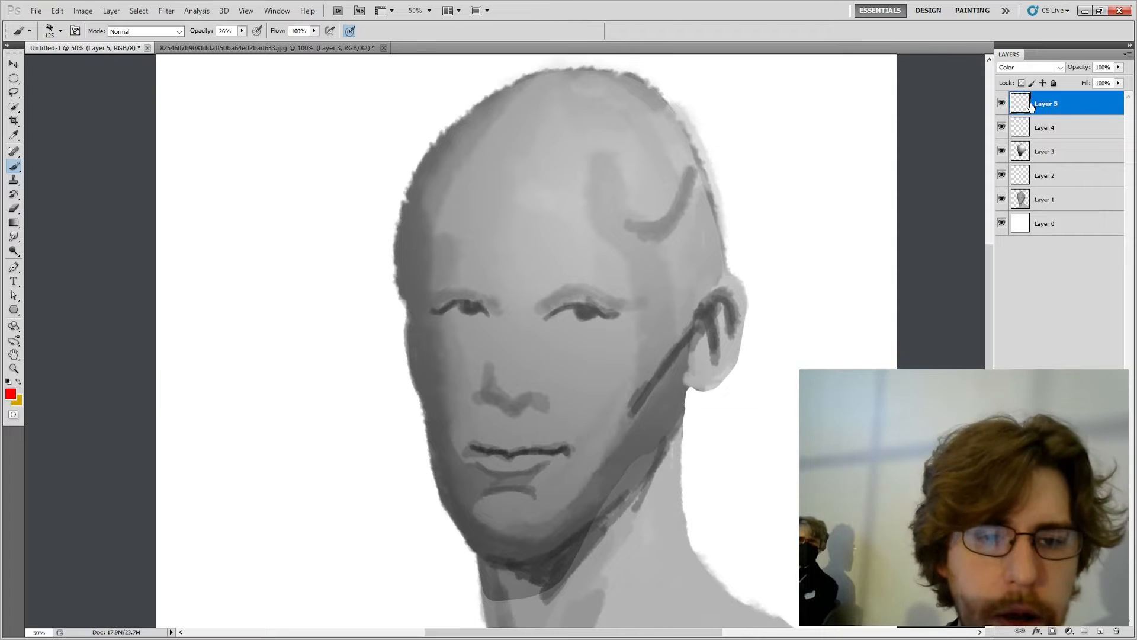
left_click(1060, 67)
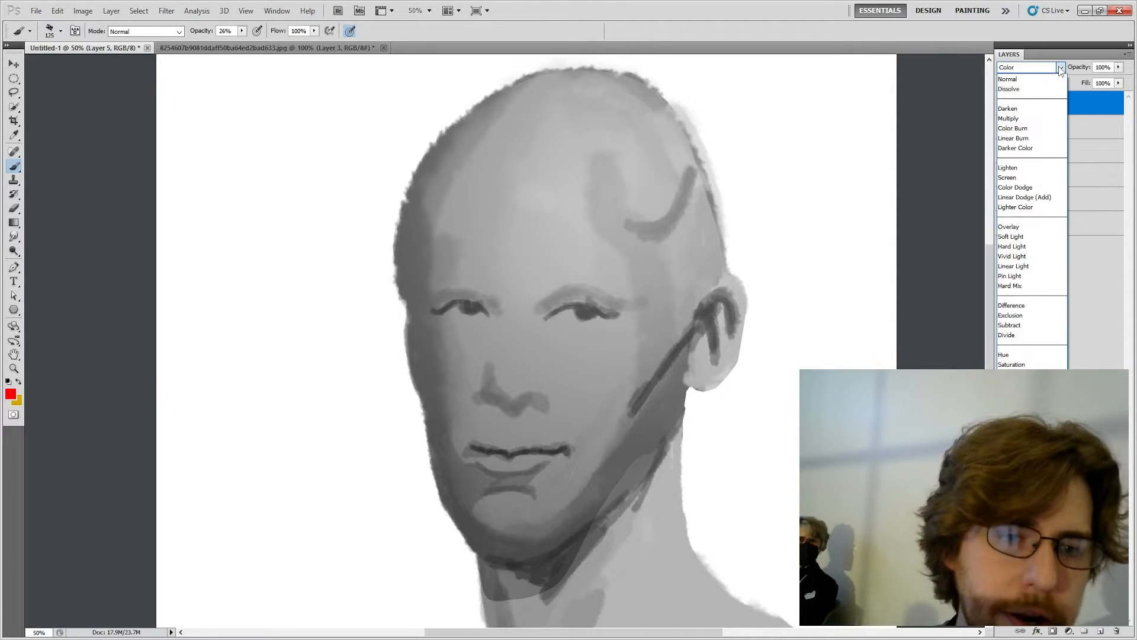
left_click(1076, 128)
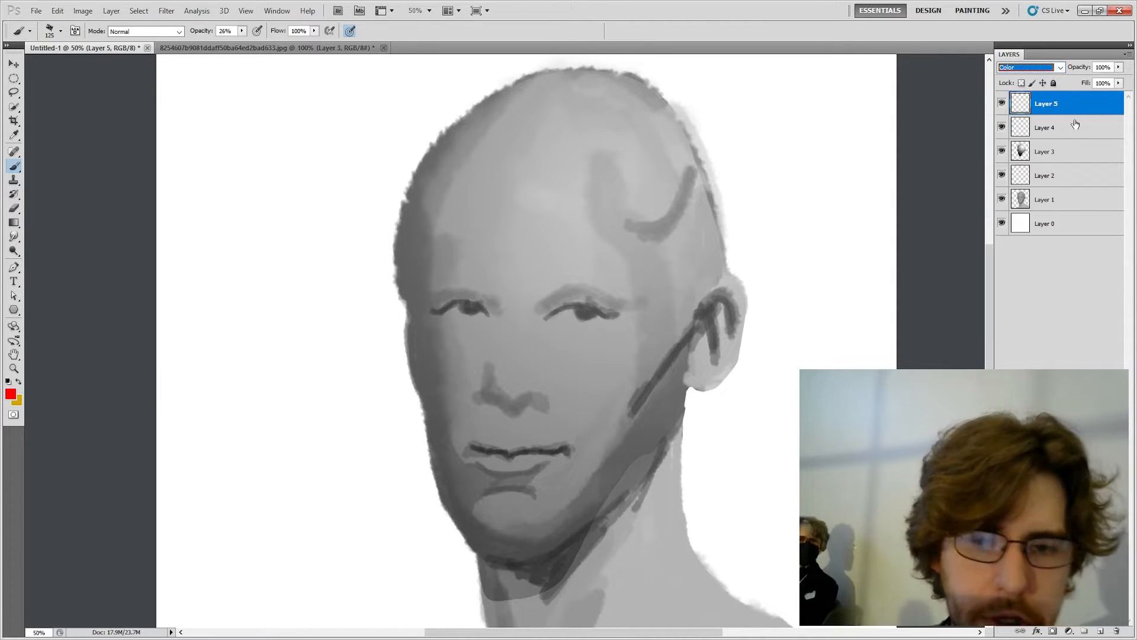
Step: Paint red over the grey head on the Color layer, enlarging the brush to 700 px to cover larger areas
mouse_move(572, 176)
left_mouse_down()
mouse_move(519, 402)
mouse_move(490, 393)
mouse_move(496, 241)
mouse_move(438, 323)
mouse_move(431, 266)
mouse_move(422, 365)
mouse_move(412, 299)
mouse_move(464, 143)
mouse_move(414, 205)
mouse_move(474, 258)
mouse_move(510, 429)
mouse_move(708, 200)
mouse_move(745, 203)
mouse_move(688, 411)
mouse_move(728, 273)
left_mouse_up()
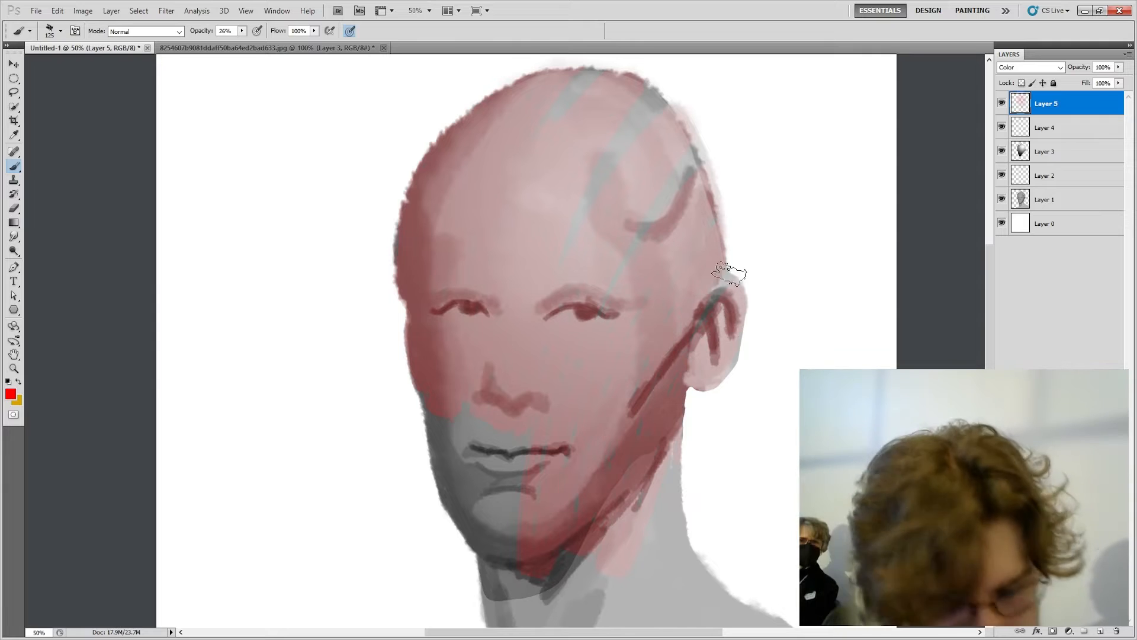
key("bracketright")
key("bracketright")
key("bracketright")
key("bracketright")
key("bracketright")
key("bracketright")
key("bracketright")
key("bracketright")
key("bracketright")
mouse_move(593, 509)
left_mouse_down()
mouse_move(579, 145)
mouse_move(628, 278)
mouse_move(148, 462)
left_mouse_up()
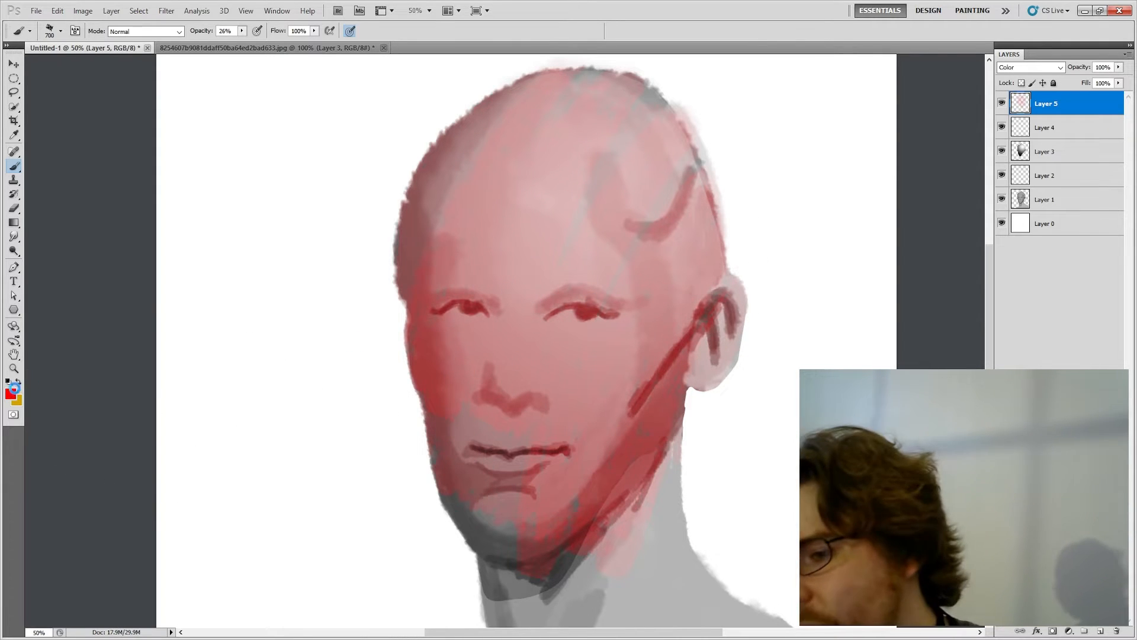
Step: Choose muted red a06565 as the foreground colour and add a new top layer set to the Saturation blend mode
left_click(12, 395)
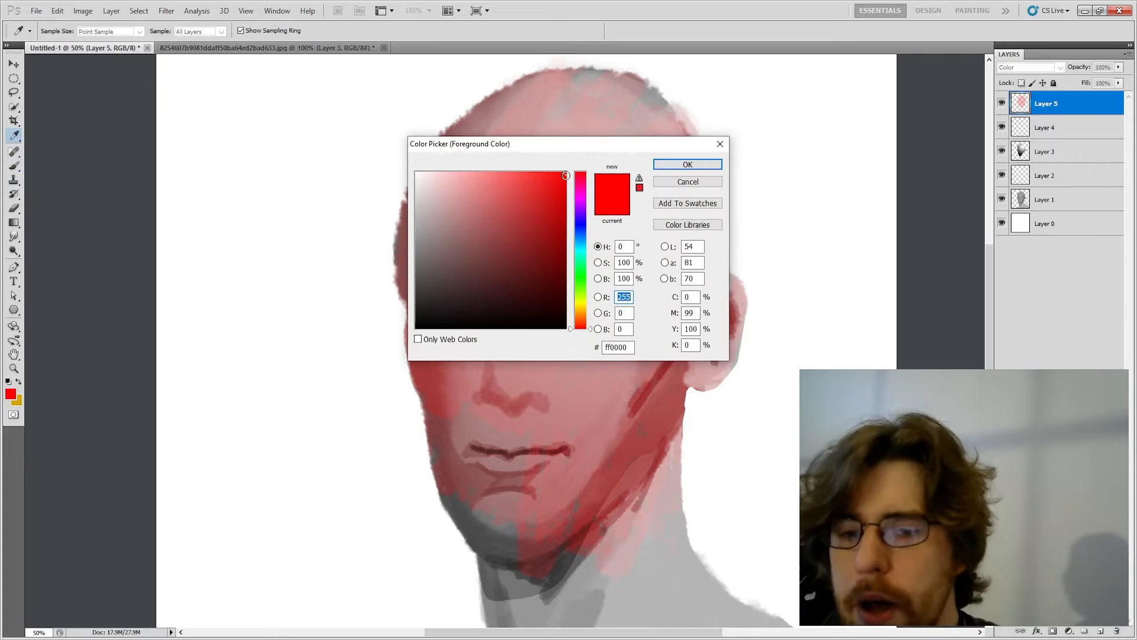
mouse_move(503, 205)
left_mouse_down()
mouse_move(507, 216)
mouse_move(471, 229)
left_mouse_up()
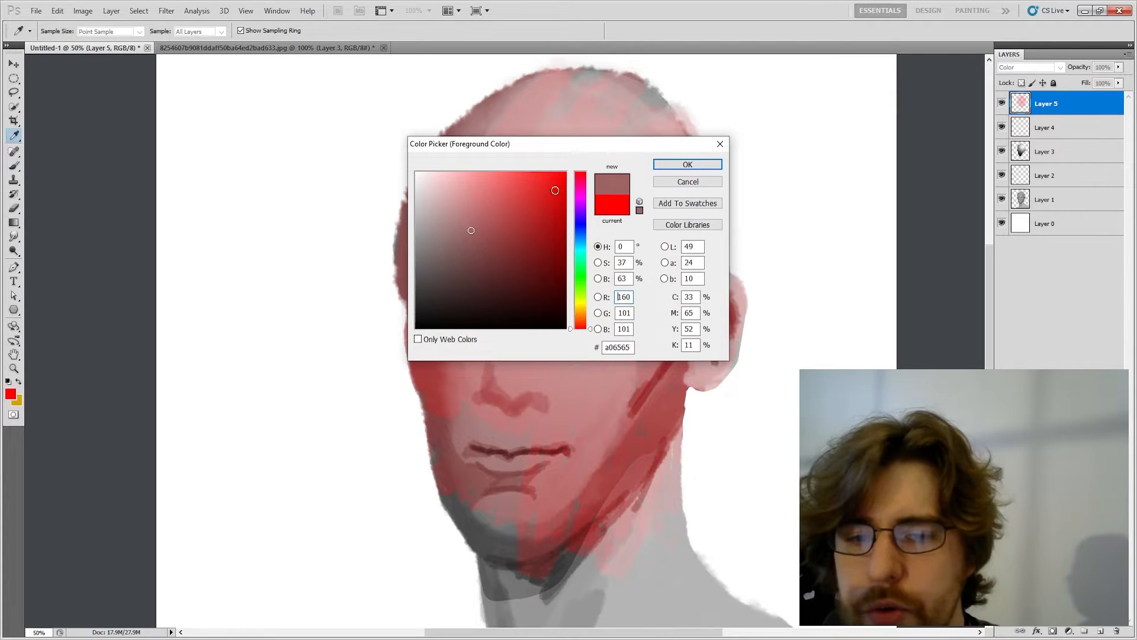
left_click(669, 167)
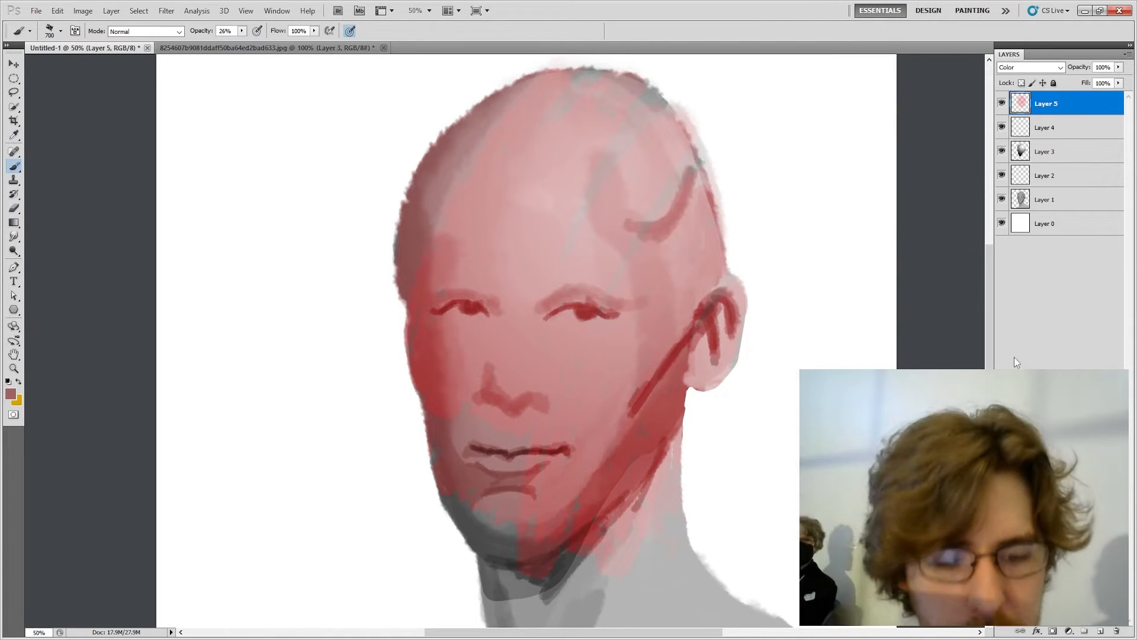
left_click(1102, 632)
left_click(1033, 67)
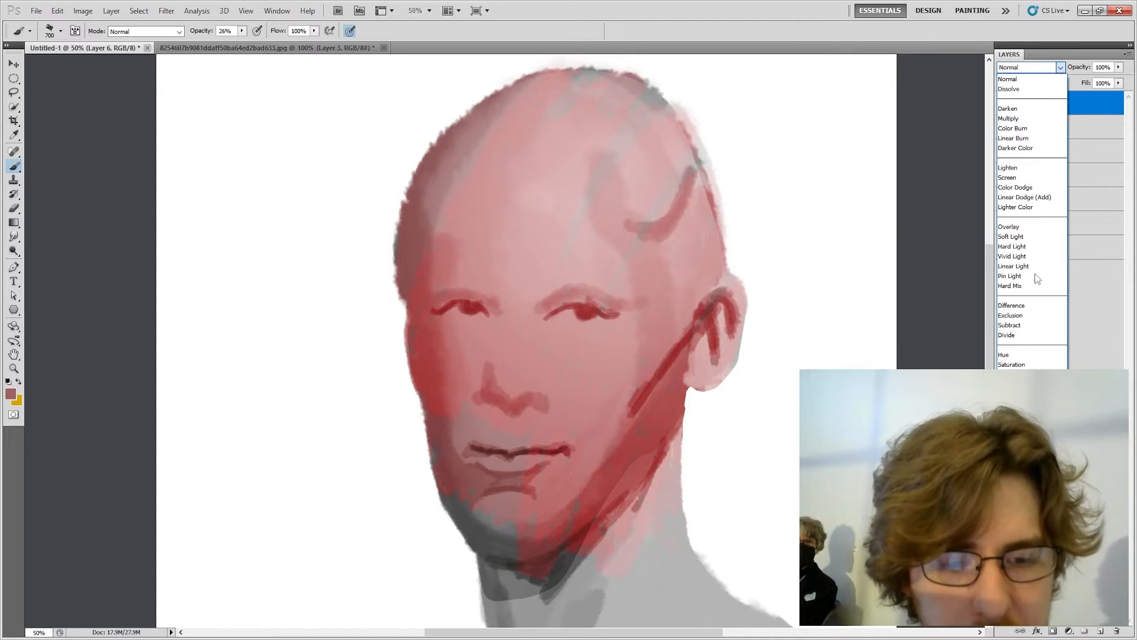
left_click(1015, 364)
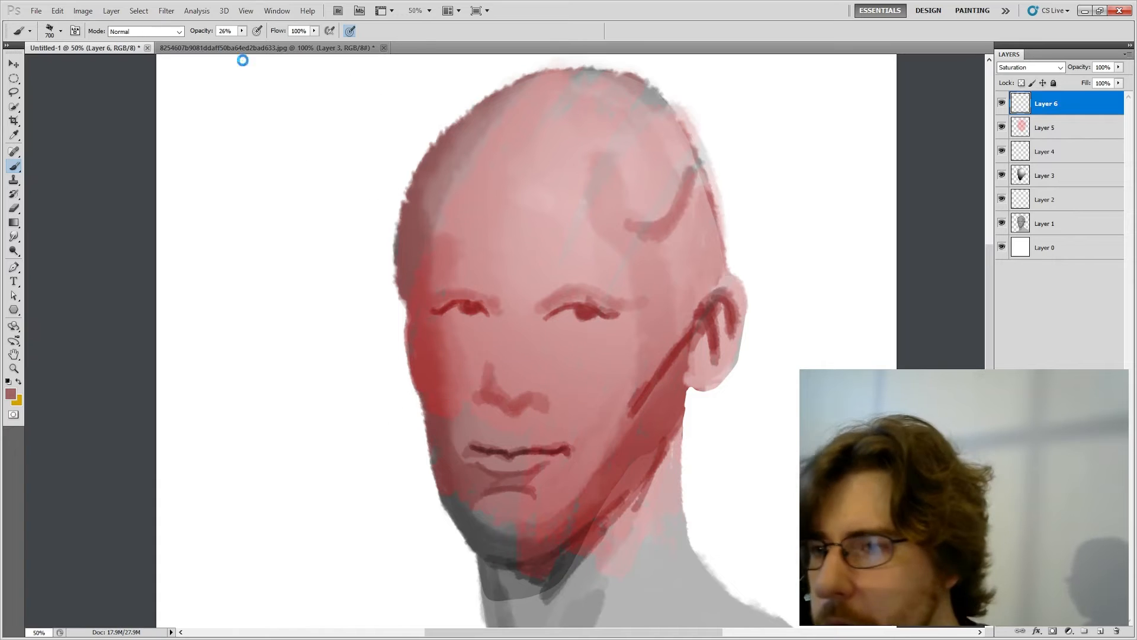
Step: Switch to the hard round 30 px brush tip and enlarge it to 800 px
left_click(60, 30)
left_click(82, 112)
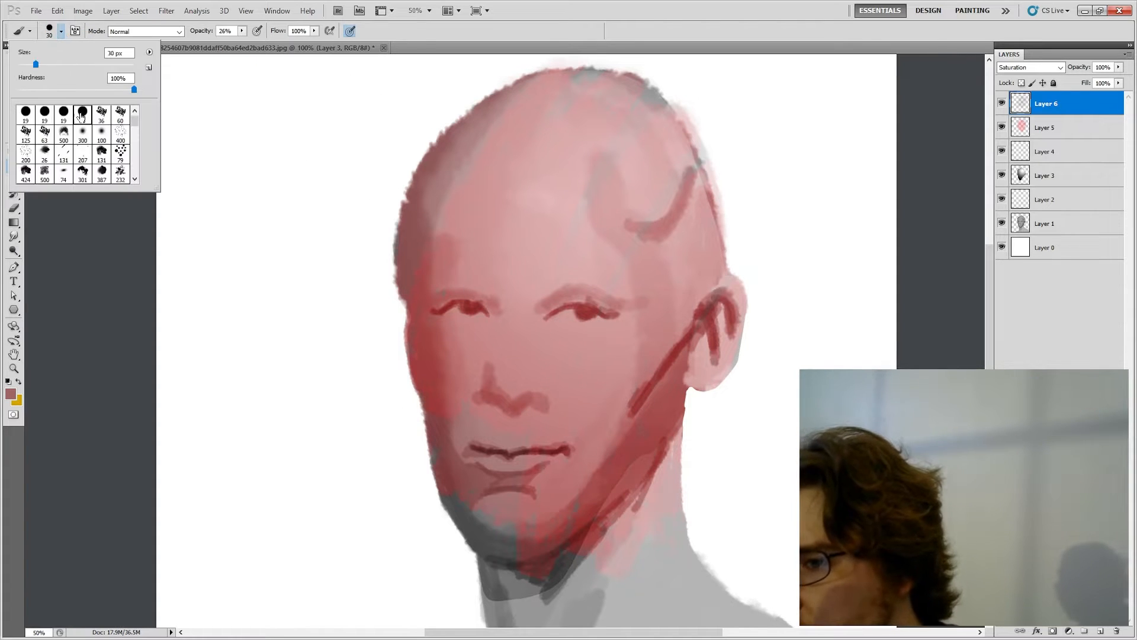
left_click(426, 42)
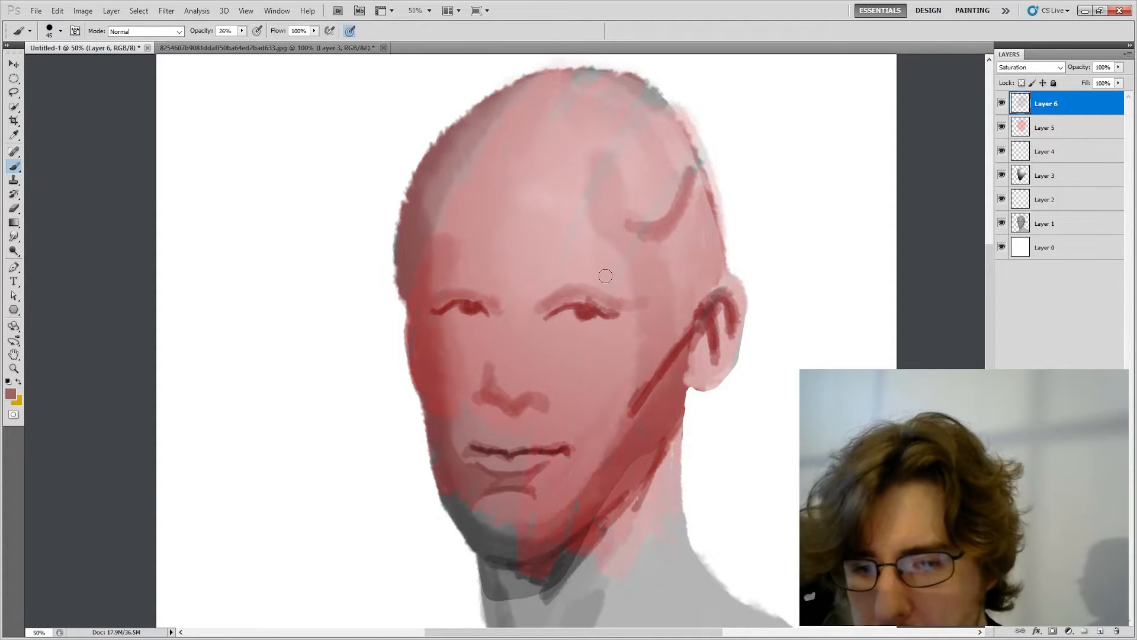
key("bracketright")
key("bracketright")
key("bracketright")
key("bracketright")
key("bracketright")
key("bracketright")
key("bracketright")
key("bracketright")
key("bracketright")
key("bracketright")
key("bracketright")
key("bracketright")
key("bracketright")
key("bracketright")
key("bracketright")
key("bracketright")
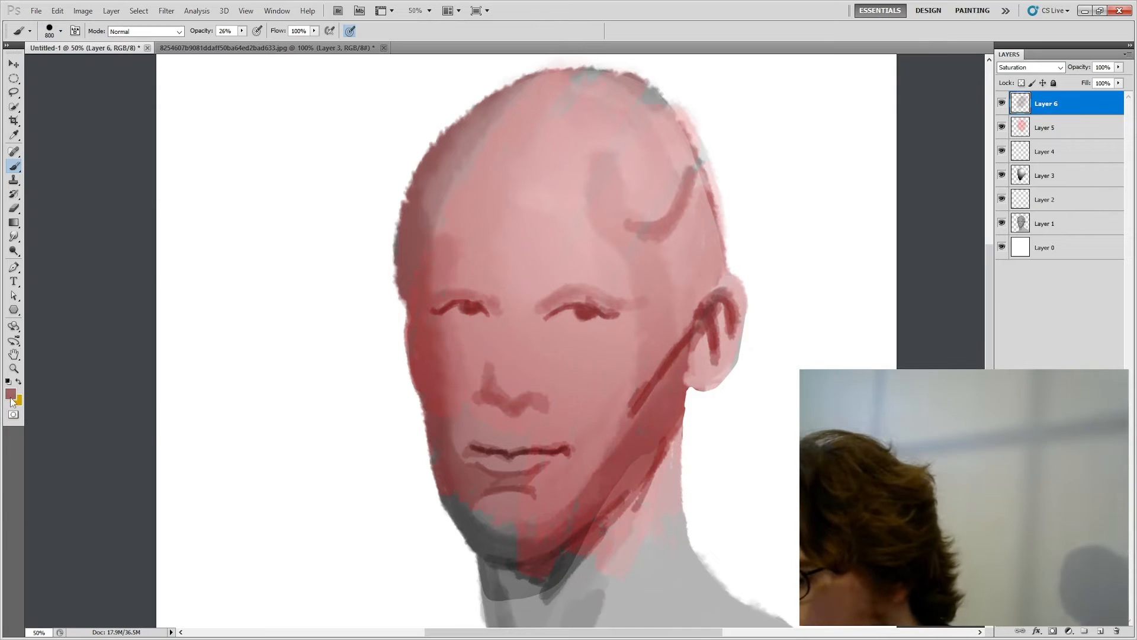
Step: Choose dark grey 282828 and paint over the head on the Saturation layer to desaturate the red
left_click(10, 394)
left_click(456, 249)
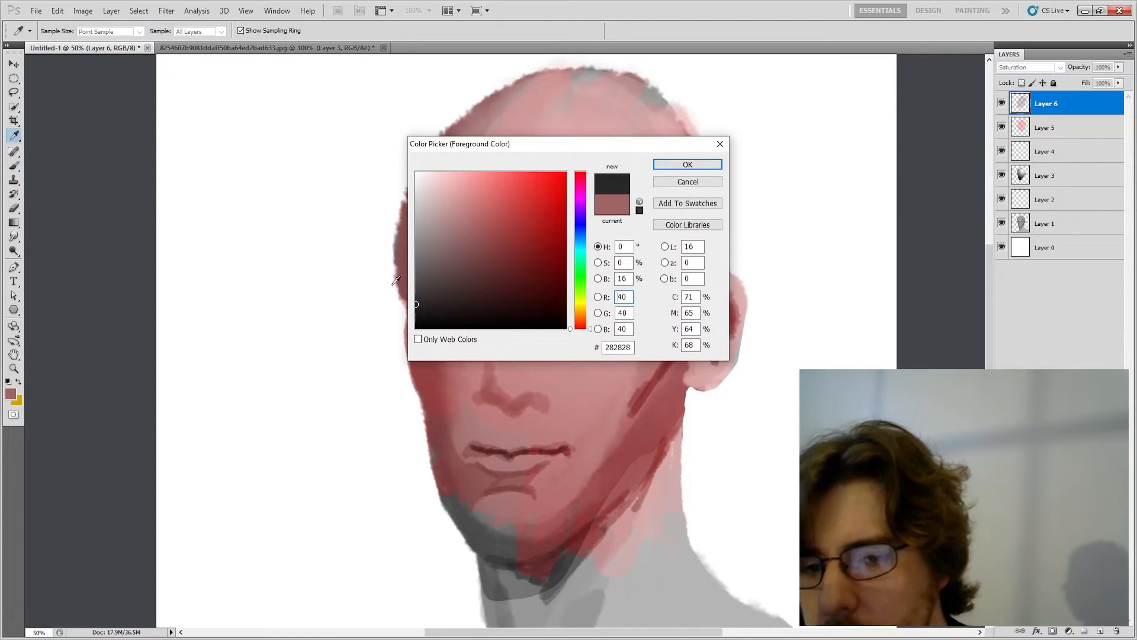
left_click(688, 165)
mouse_move(684, 221)
left_mouse_down()
mouse_move(522, 480)
mouse_move(523, 107)
mouse_move(490, 108)
mouse_move(439, 342)
mouse_move(481, 455)
mouse_move(686, 292)
mouse_move(746, 292)
mouse_move(659, 482)
mouse_move(591, 406)
mouse_move(557, 176)
mouse_move(500, 131)
mouse_move(389, 360)
left_mouse_up()
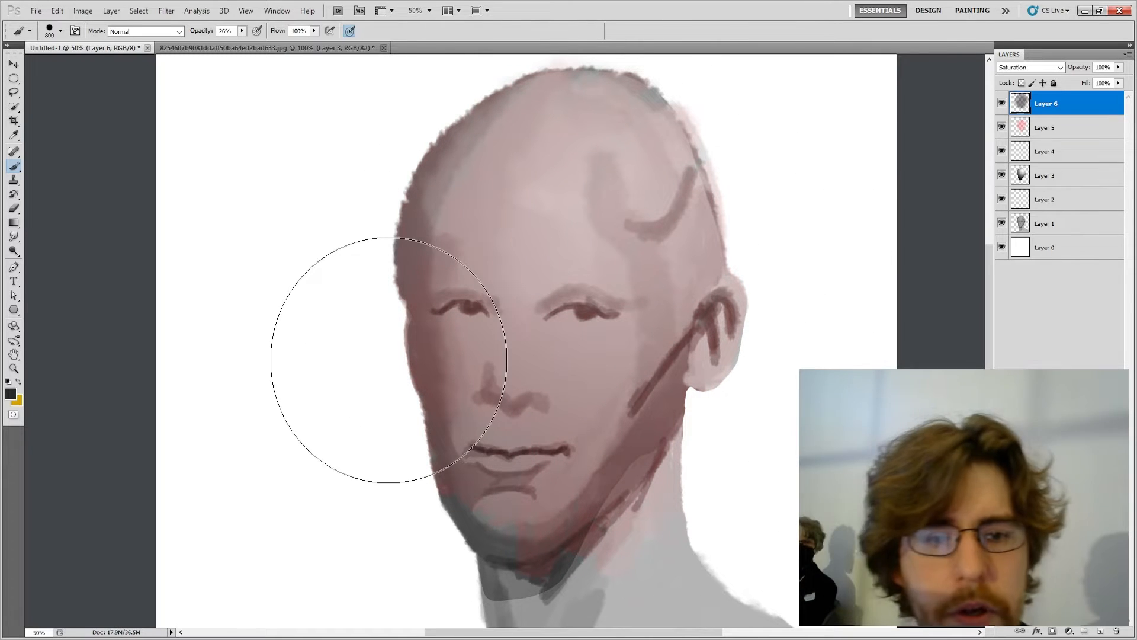
Step: Delete the Saturation and Color layers and add a Color Balance adjustment layer, moving its settings beside the head
left_click(1046, 127, "shift")
left_click(1117, 632)
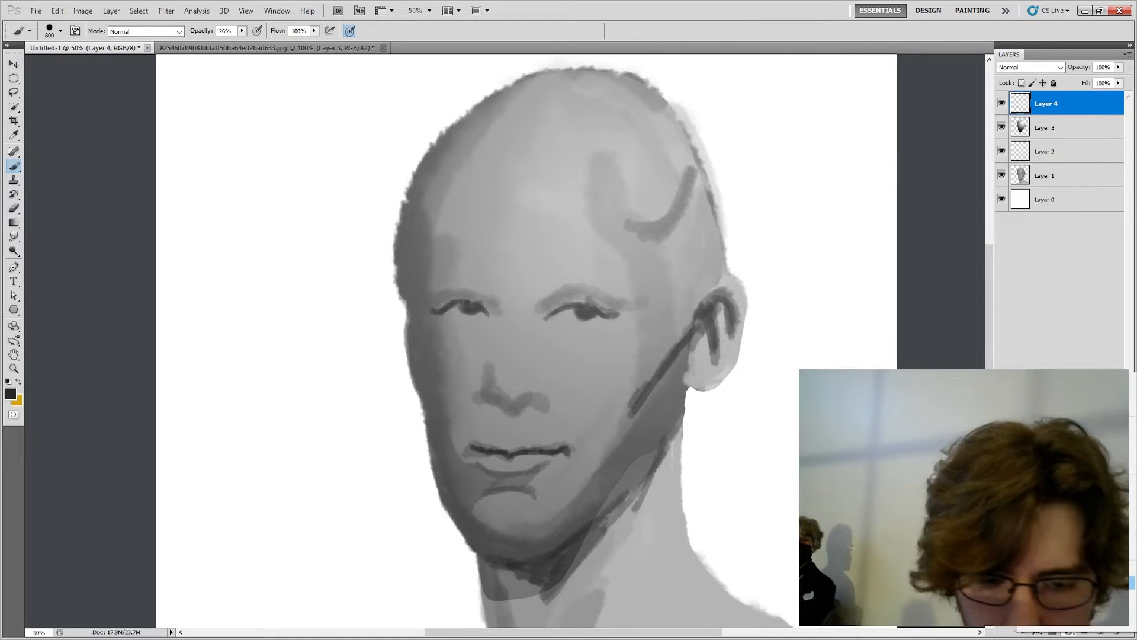
left_click(1072, 510)
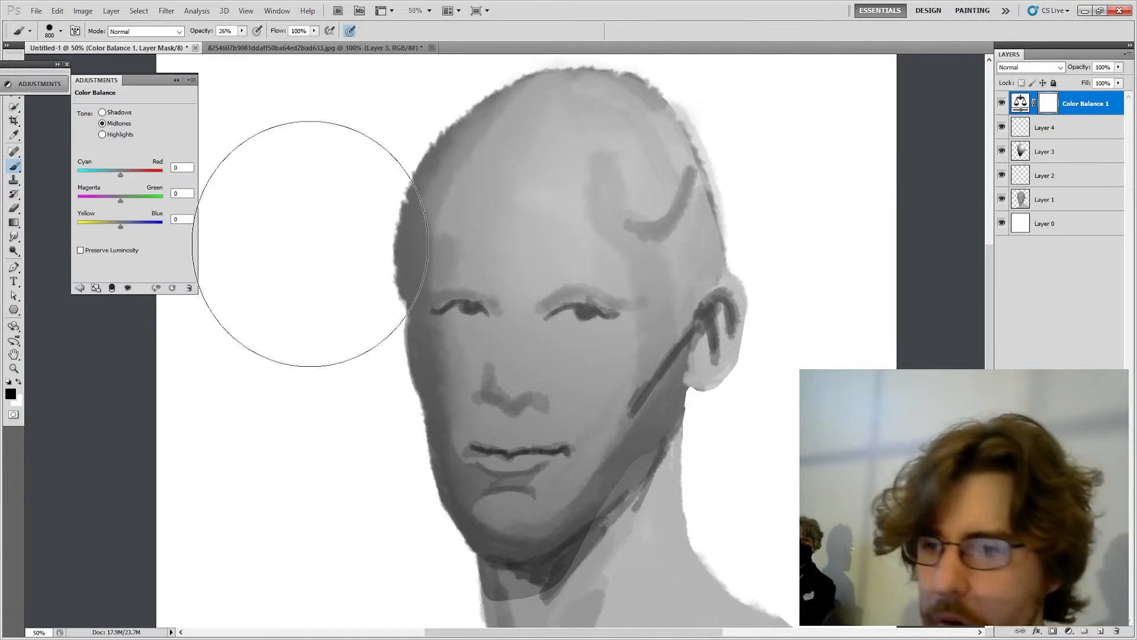
left_click_drag(141, 80, 849, 93)
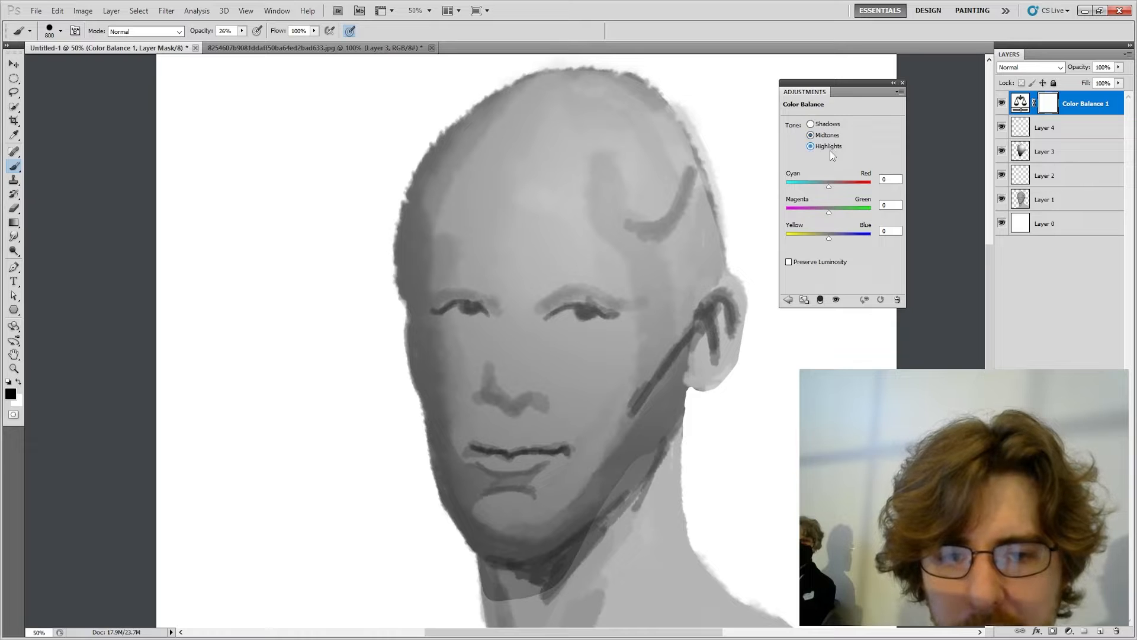
Step: Shift the Color Balance highlights towards red and set the shadows to Cyan–Red -47, Magenta–Green +43 and Yellow–Blue +71
left_click(829, 146)
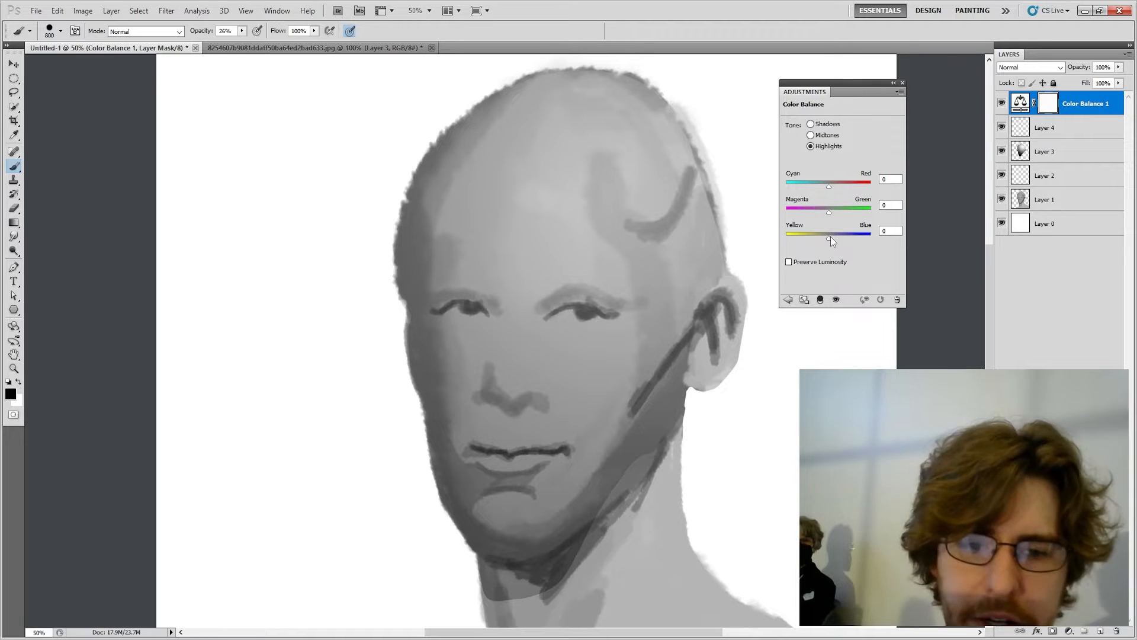
left_click_drag(831, 236, 847, 187)
left_click(831, 124)
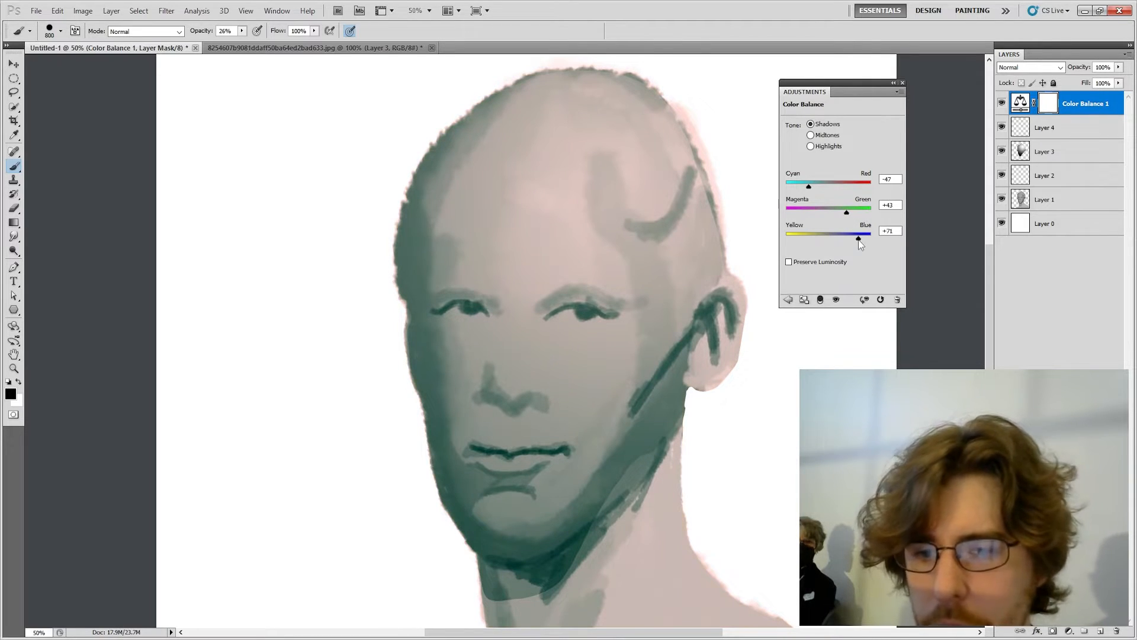
Step: Toggle the Color Balance layer repeatedly to compare the head with and without it, close its settings and leave it hidden
left_click(1002, 104)
left_click(1002, 104)
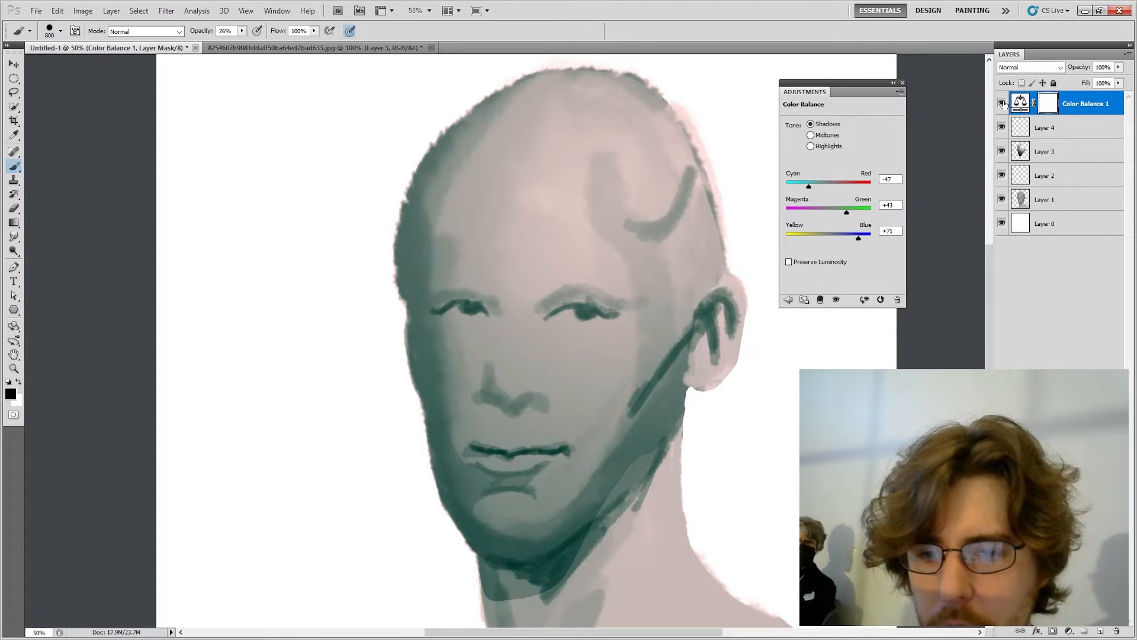
left_click(1002, 104)
left_click(1002, 105)
left_click(1002, 104)
left_click(1002, 104)
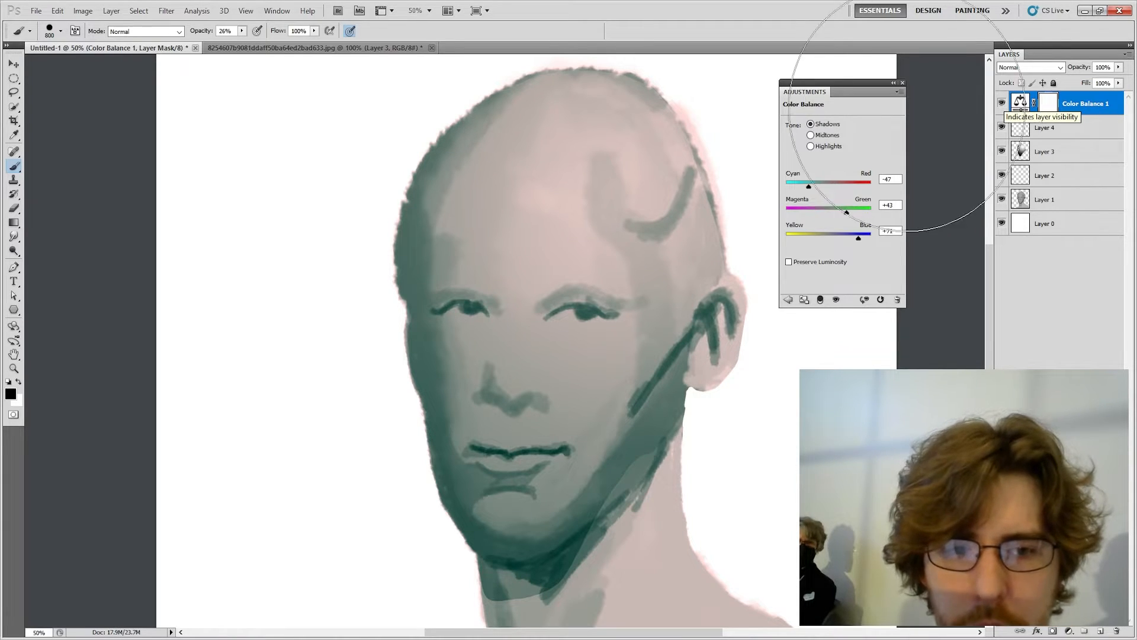
left_click(903, 83)
left_click(1002, 105)
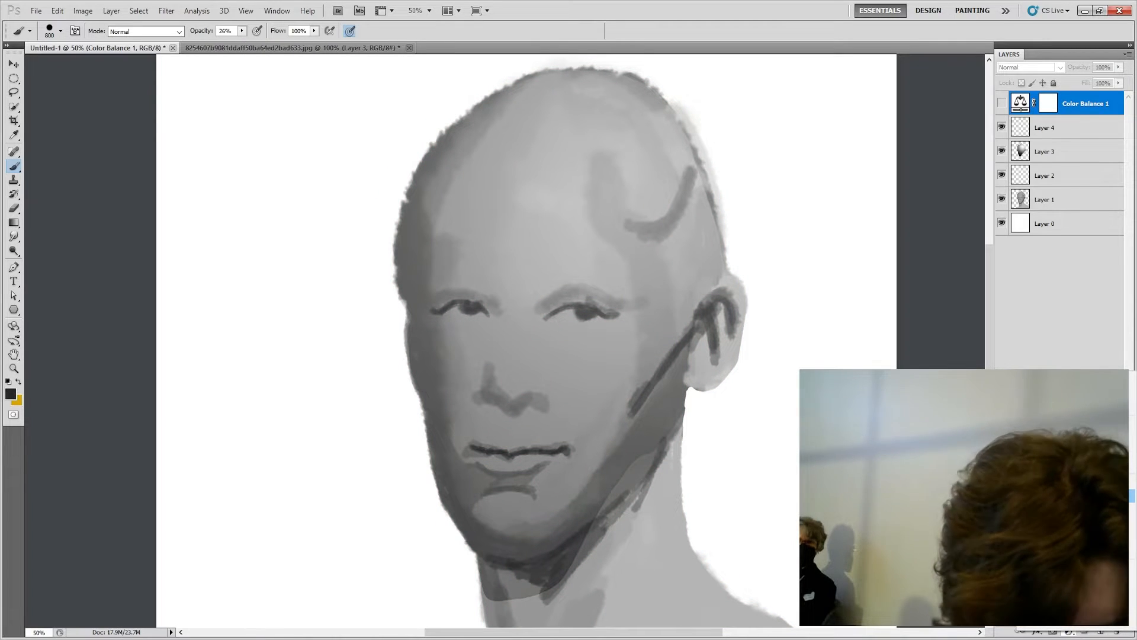
Step: Add a Hue/Saturation adjustment layer that colorizes the head red with Hue 0 and Saturation 65
left_click(1073, 495)
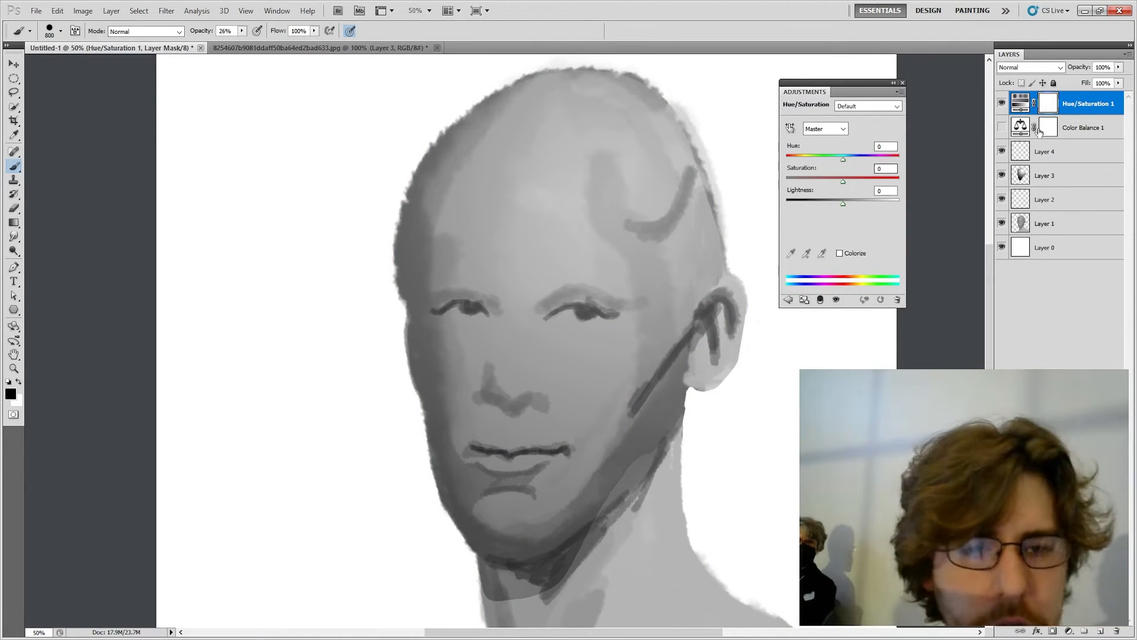
left_click(840, 253)
left_click_drag(847, 178, 854, 180)
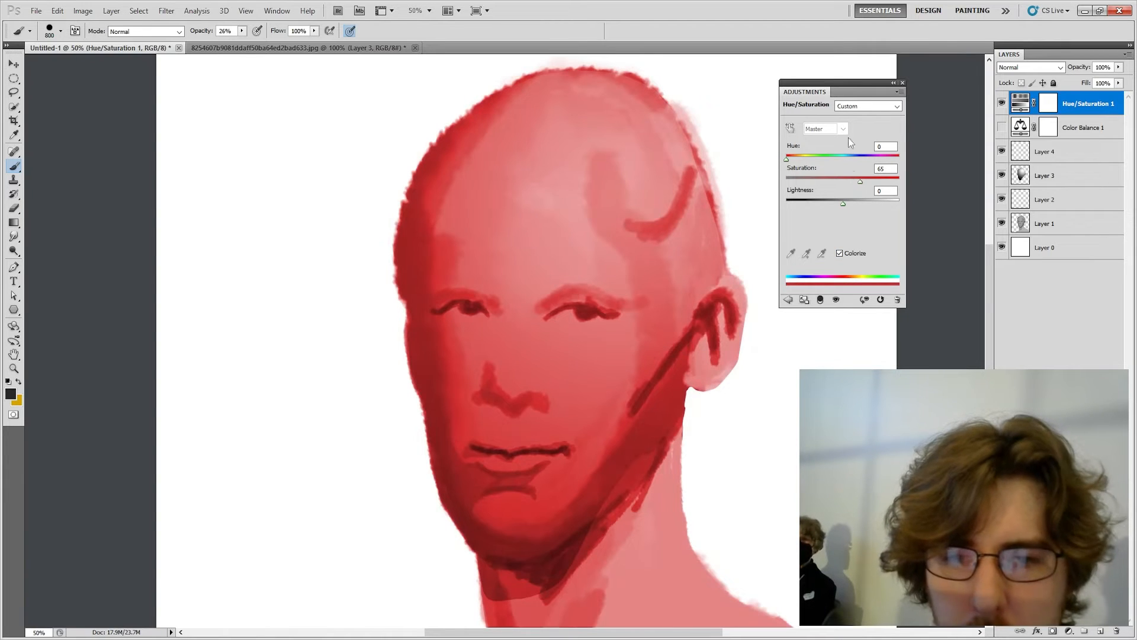
left_click_drag(906, 83, 908, 83)
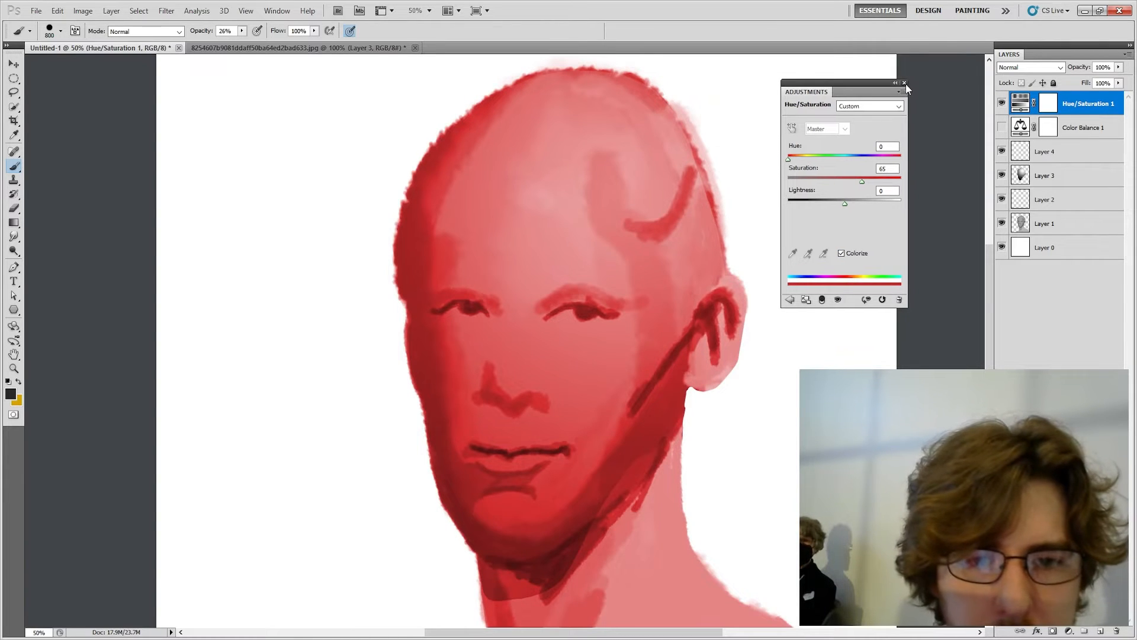
left_click(904, 83)
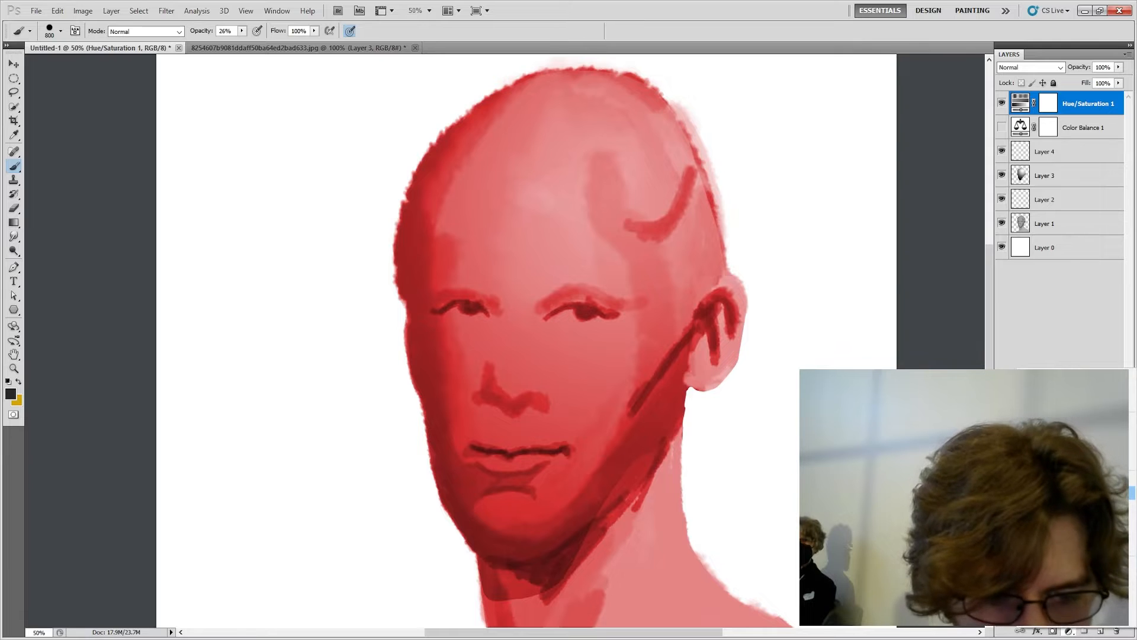
Step: Add a second Hue/Saturation adjustment layer and shift its hue to turn the head green
left_click(1066, 493)
mouse_move(846, 160)
left_mouse_down()
mouse_move(786, 162)
mouse_move(890, 162)
left_mouse_up()
left_click(904, 83)
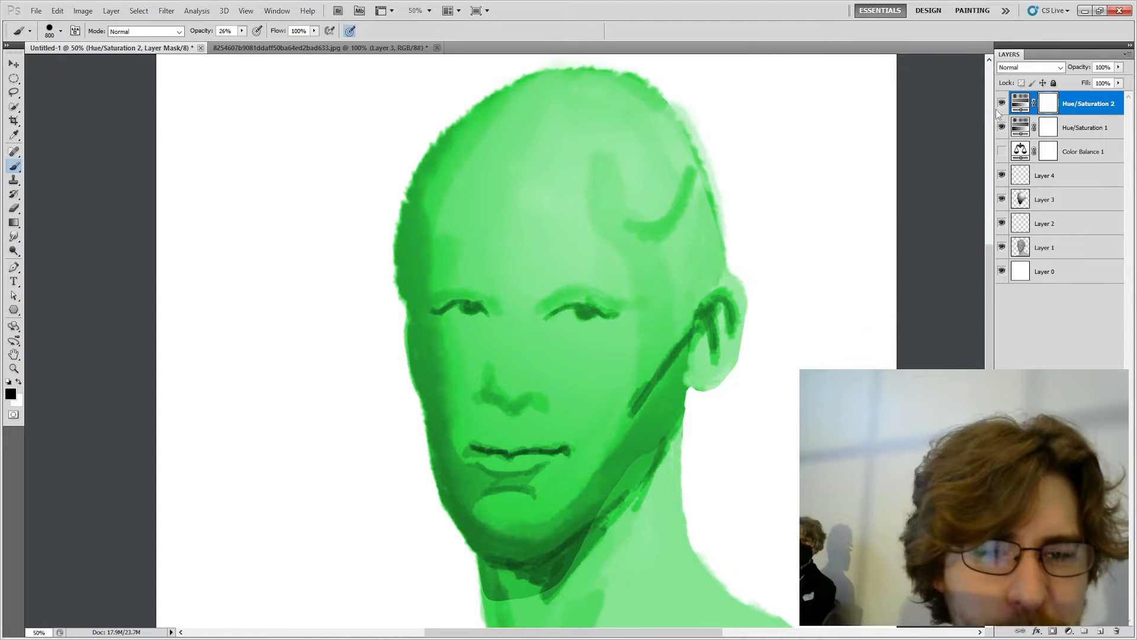
Step: Hide both Hue/Saturation layers and add a new empty layer at the top of the stack
left_click(1002, 103)
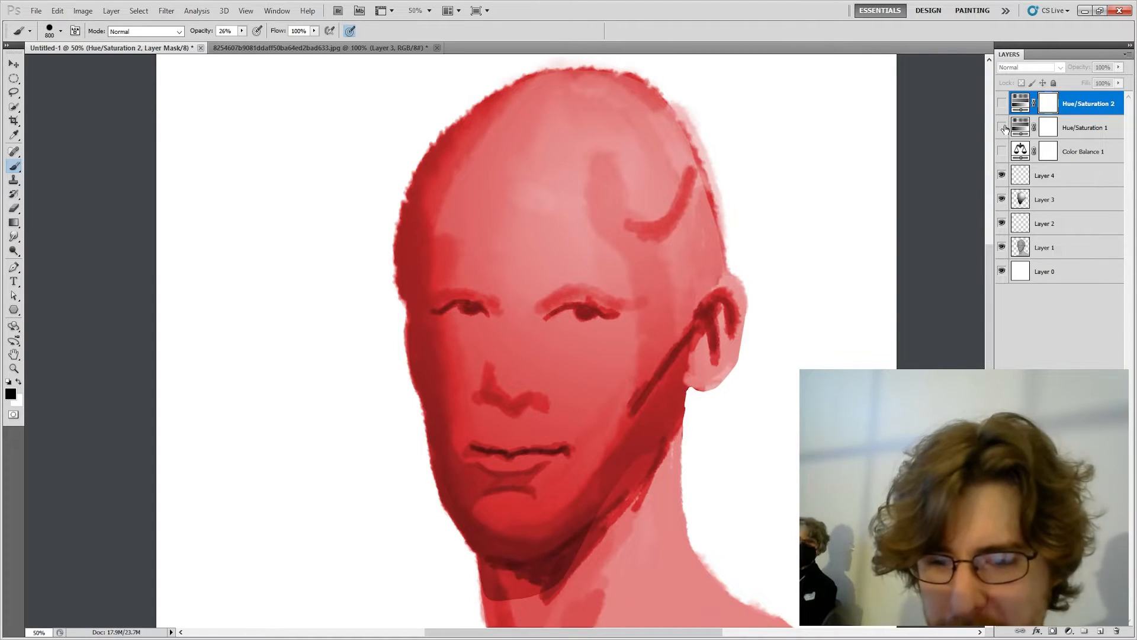
left_click(1001, 128)
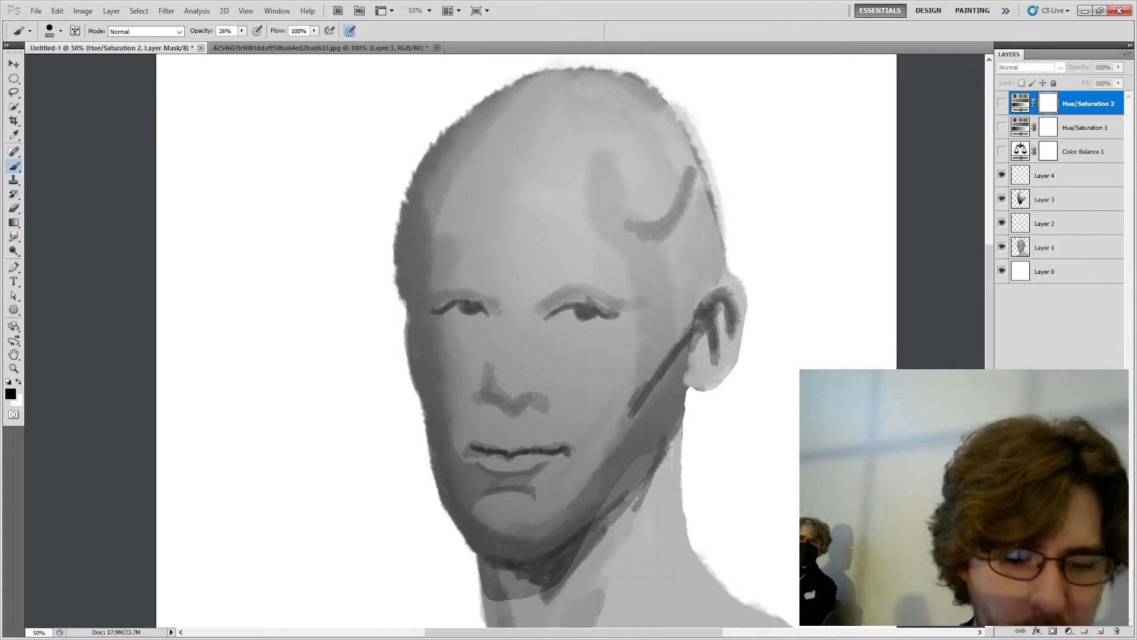
left_click(1103, 629)
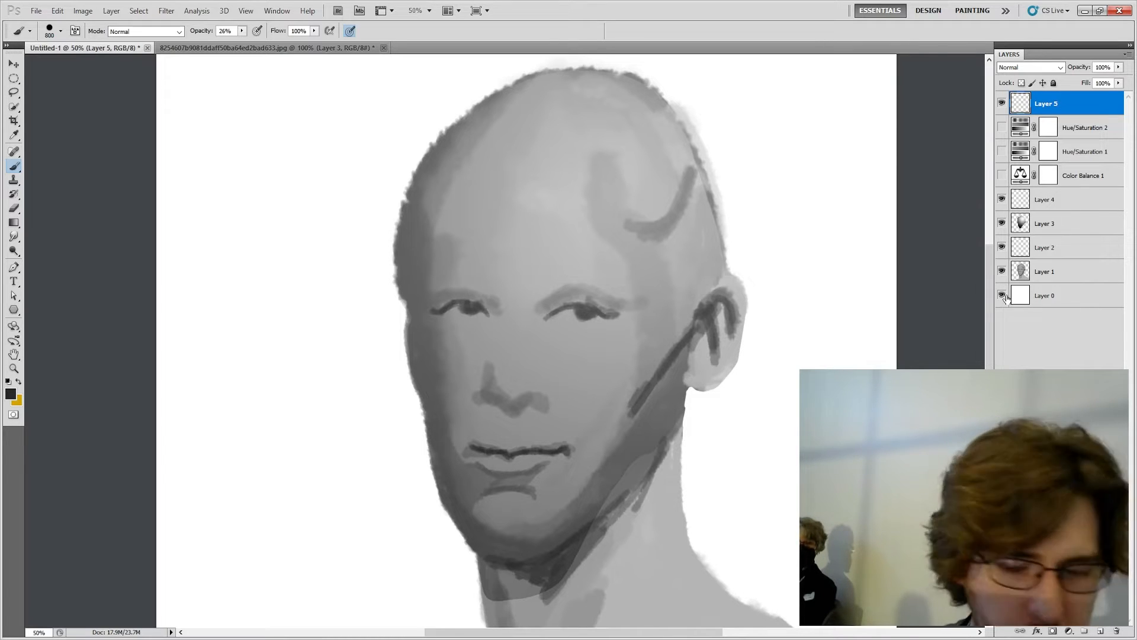
Step: Sample a dark grey, reduce the brush to about 45–50 px and deepen the shadow along the jaw below the ear
key("i")
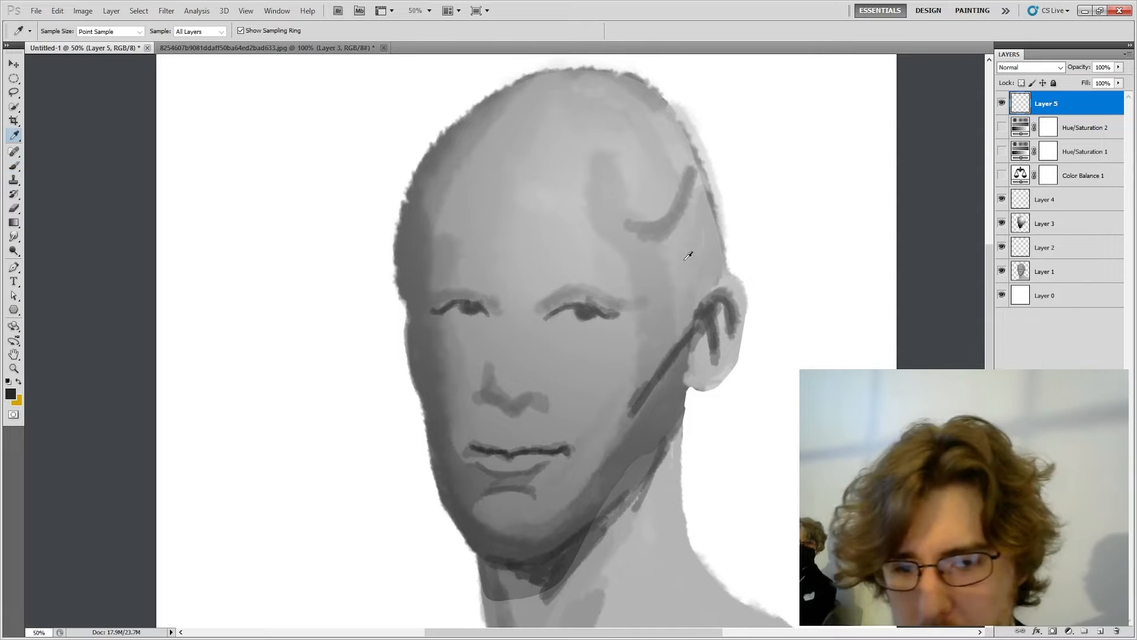
key("b")
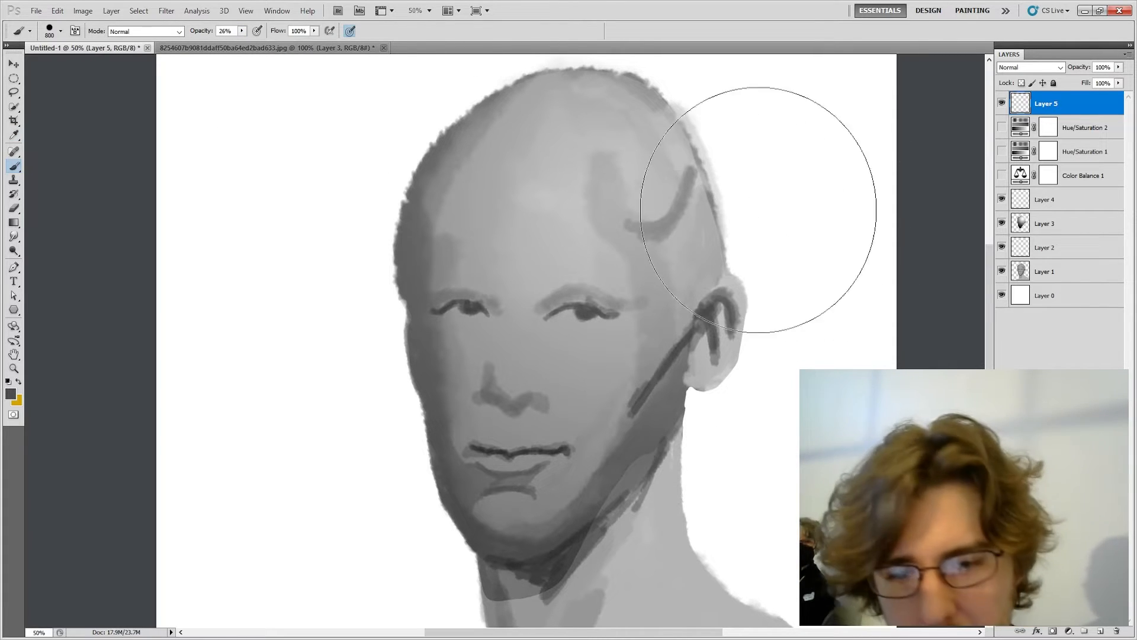
key("bracketleft")
key("bracketleft")
key("bracketleft")
key("bracketleft")
key("bracketleft")
key("bracketleft")
key("bracketleft")
key("bracketleft")
key("bracketleft")
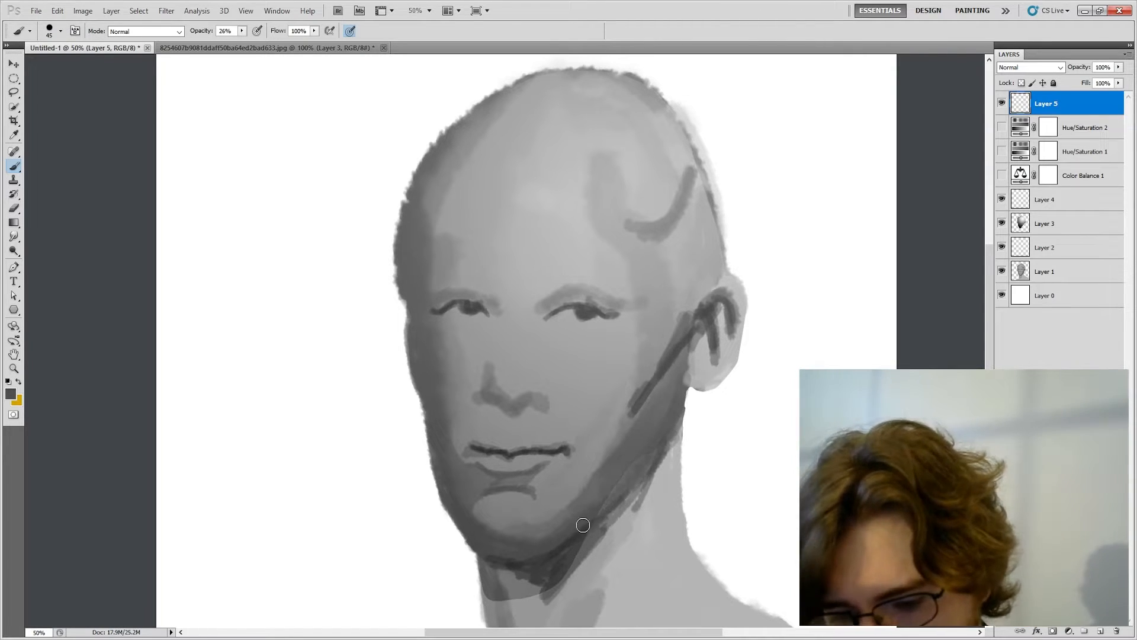
key("bracketright")
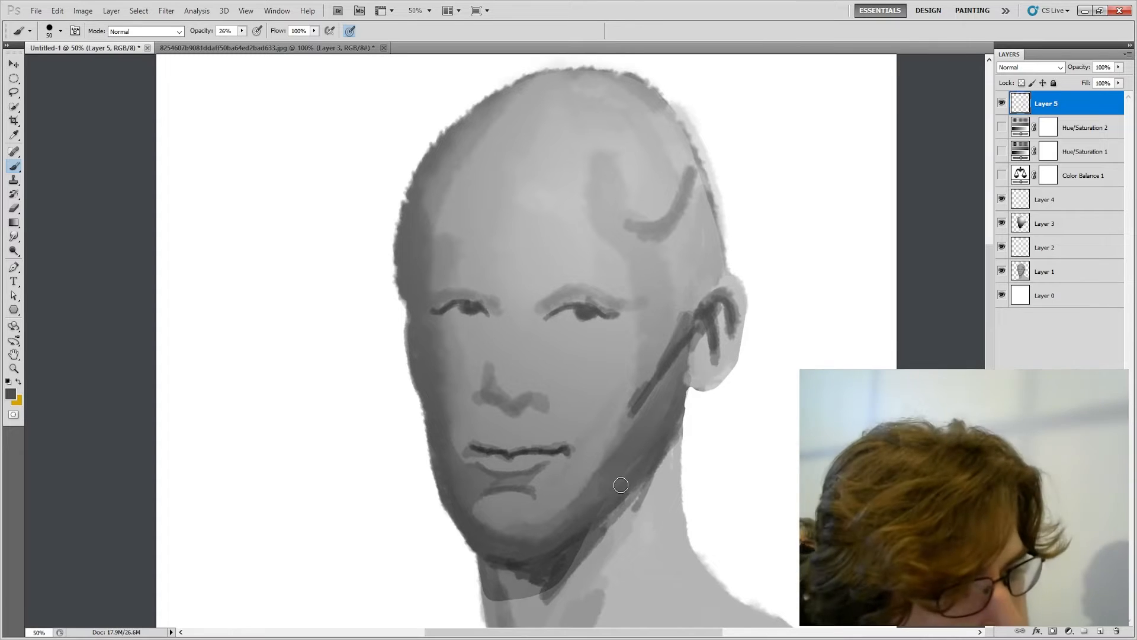
key("bracketleft")
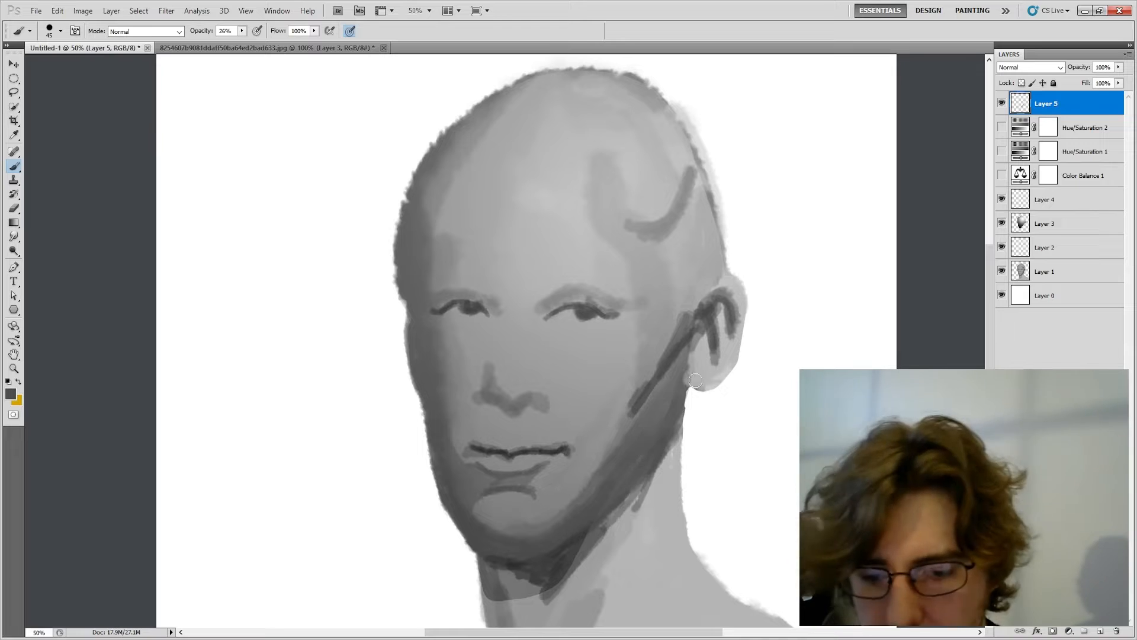
Step: Sample the light grey of the neck and paint a thin light line along the jaw's underside at 15 px and 19% opacity
left_click(654, 524, "alt")
key("bracketleft")
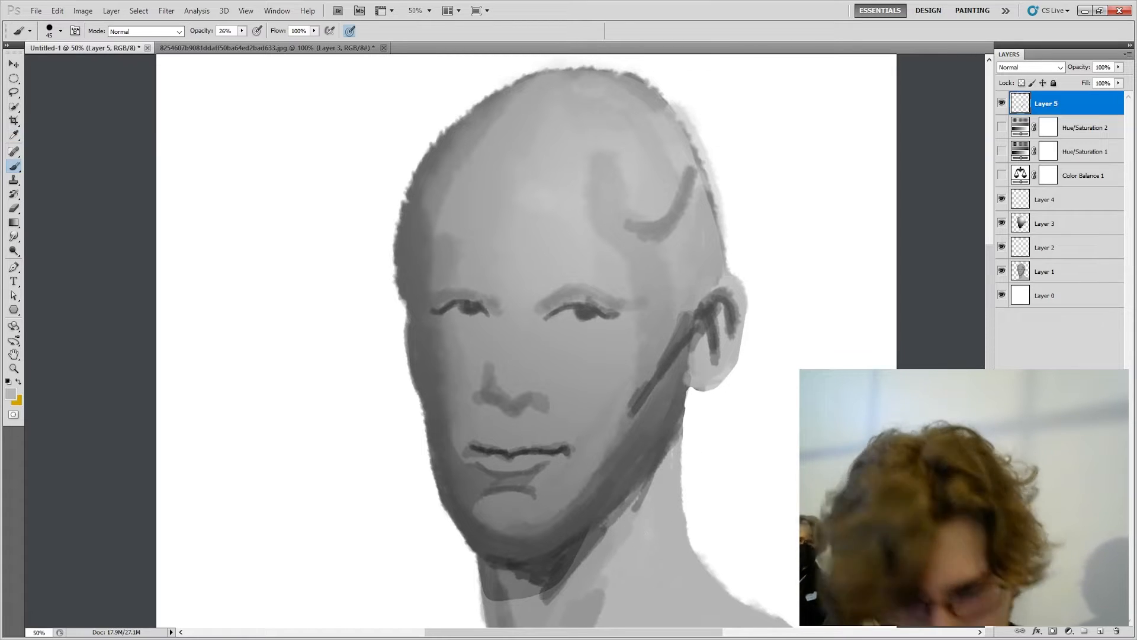
left_click(242, 31)
left_click_drag(237, 45, 233, 45)
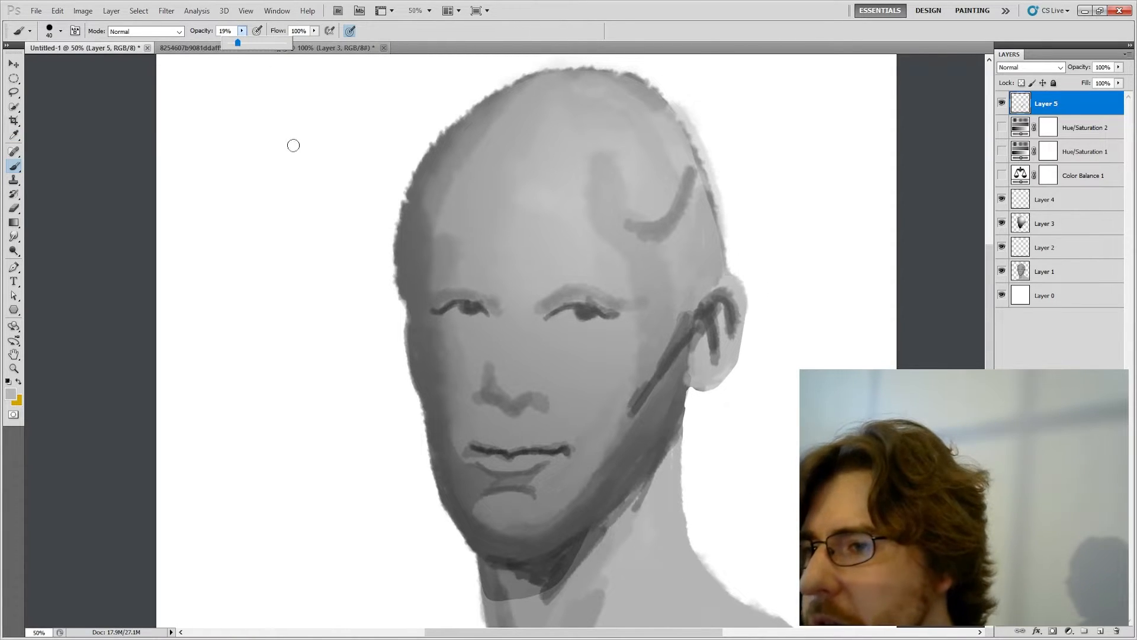
key("bracketleft")
key("bracketleft")
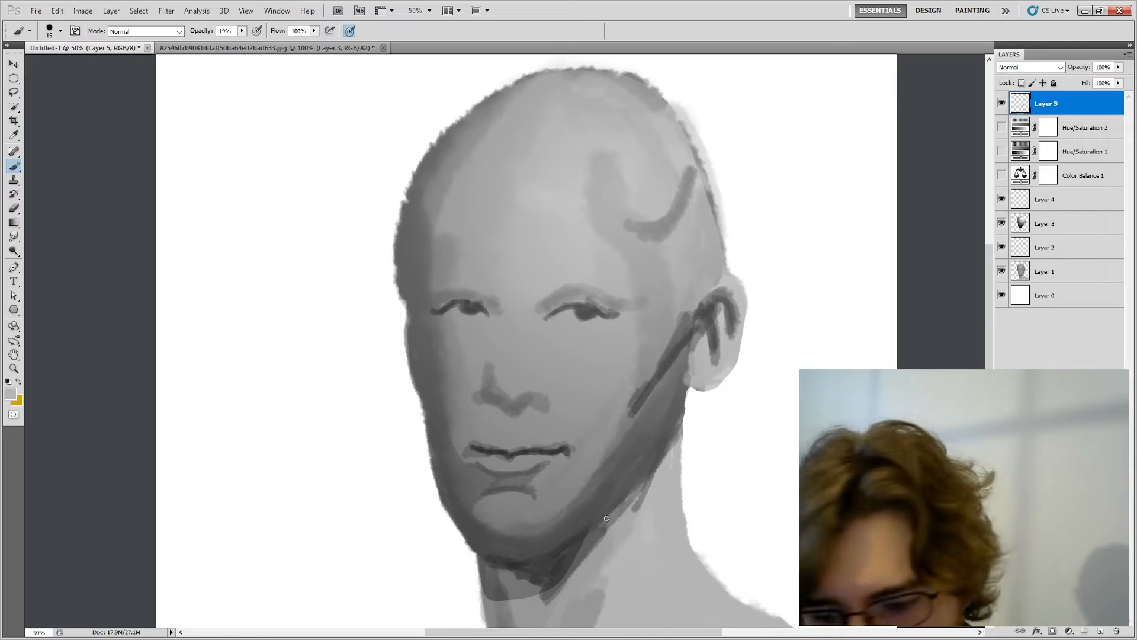
mouse_move(523, 554)
left_mouse_down()
mouse_move(617, 502)
mouse_move(606, 512)
mouse_move(679, 401)
mouse_move(601, 501)
left_mouse_up()
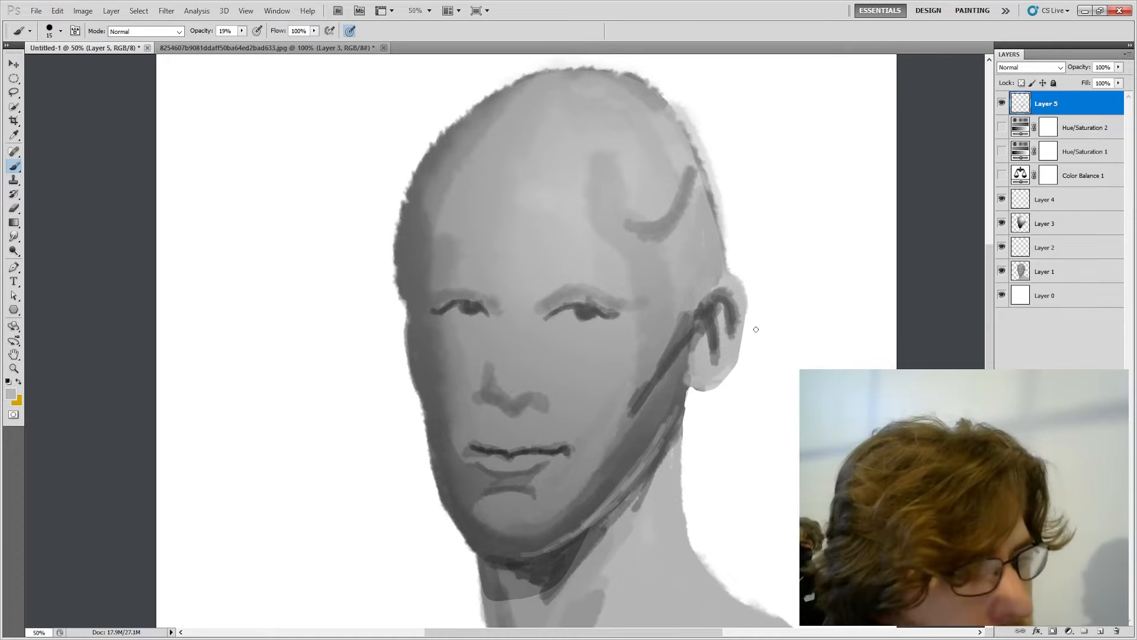
Step: Resample the dark grey, raise the brush opacity to 48% and choose the irregular arc-shaped 500 px brush preset
key("bracketright")
key("u")
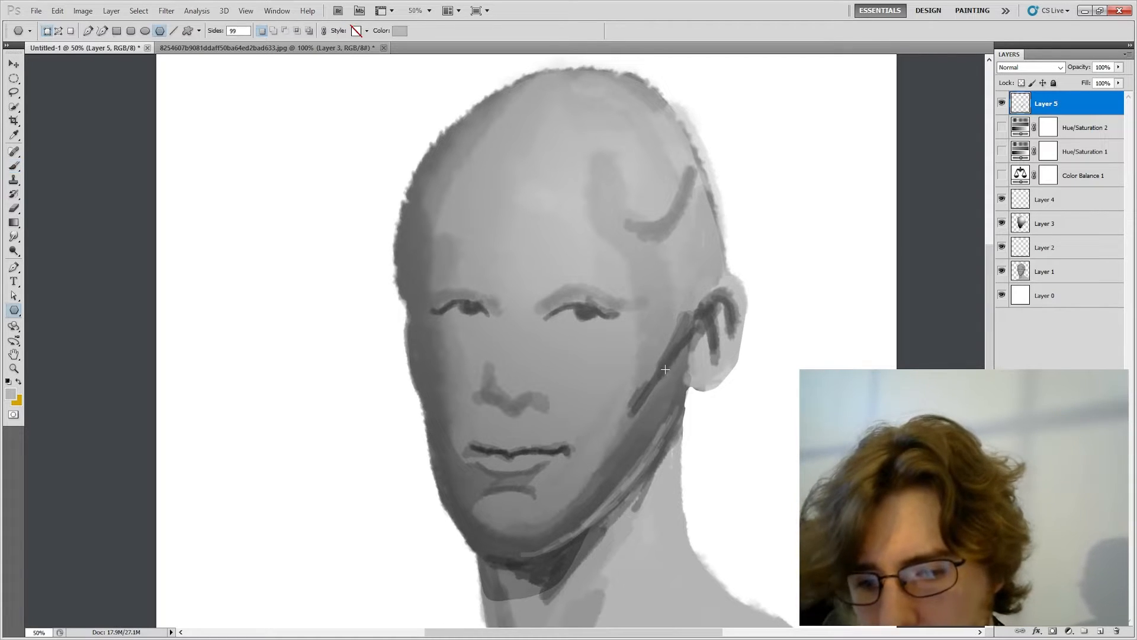
key("i")
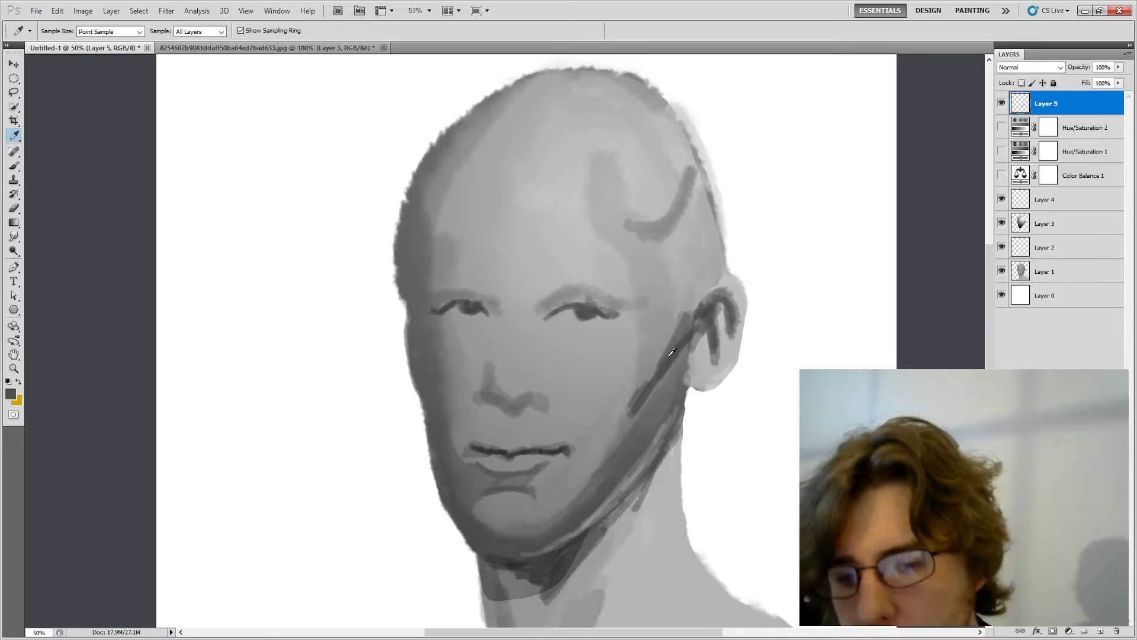
key("b")
left_click(241, 31)
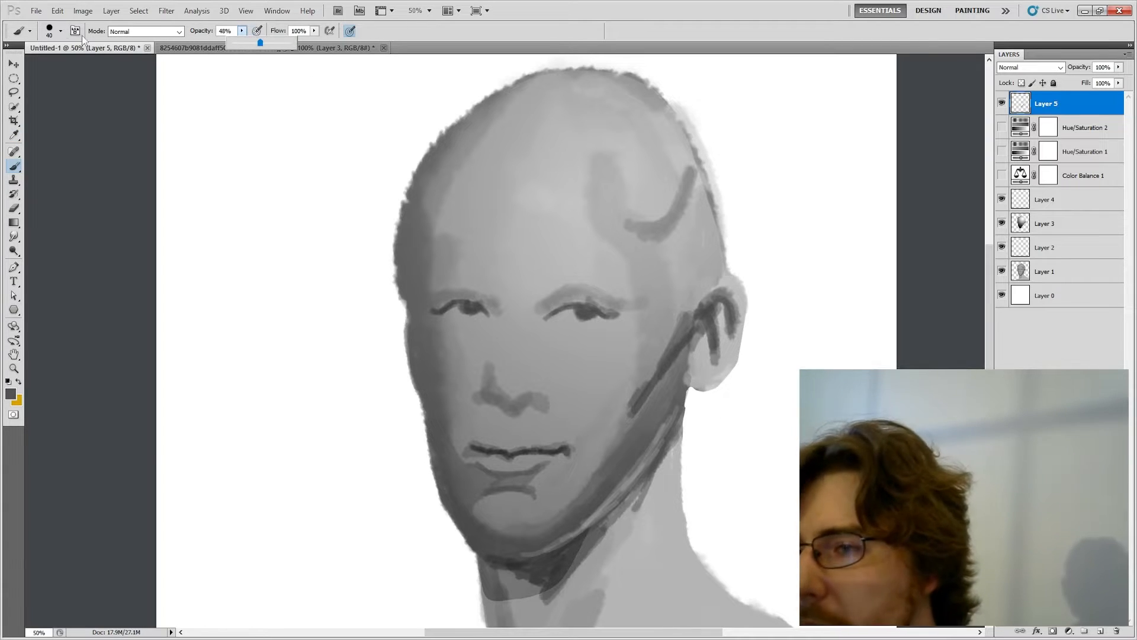
left_click(61, 31)
left_click(63, 132)
key("Return")
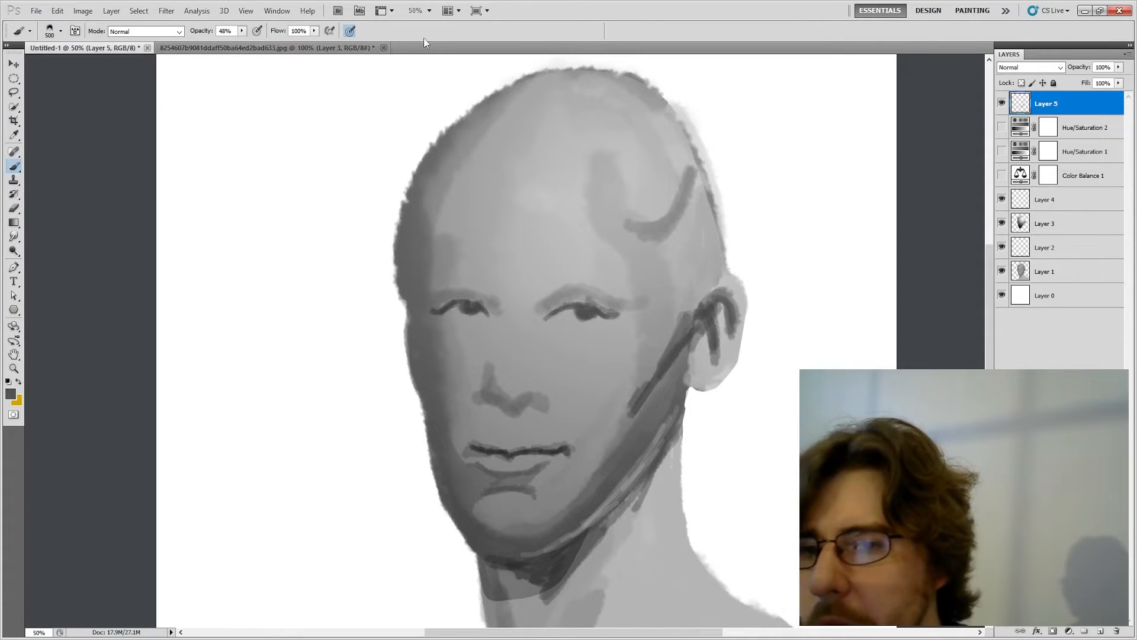
Step: Try a broad dark stroke over the lower cheek with the arc-shaped brush at 300 px
key("bracketleft")
key("bracketleft")
key("bracketleft")
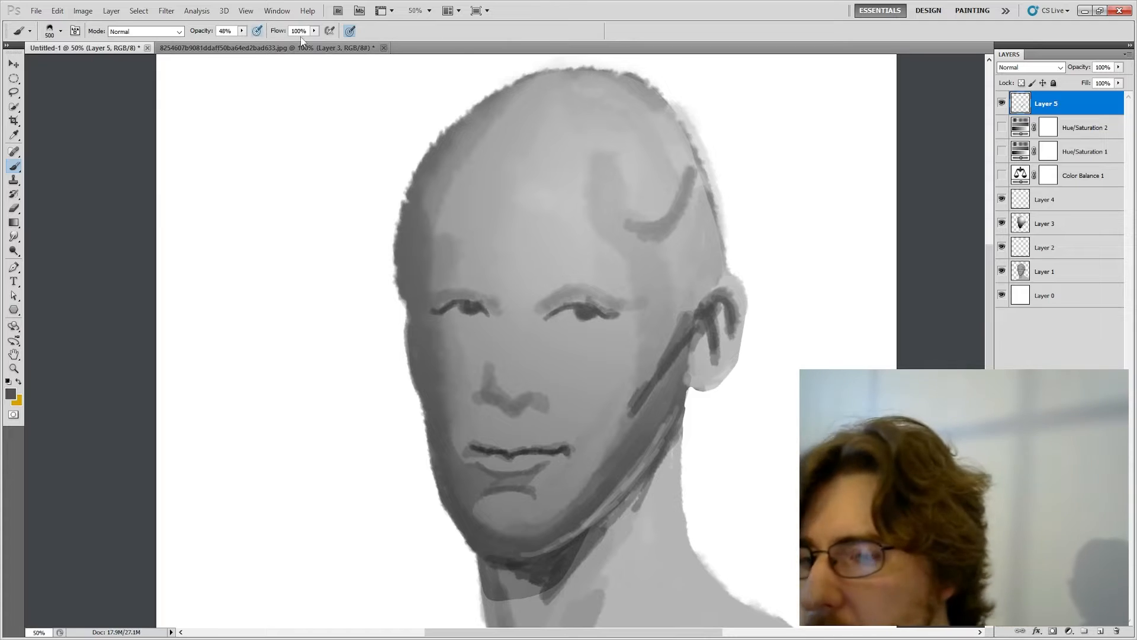
key("bracketleft")
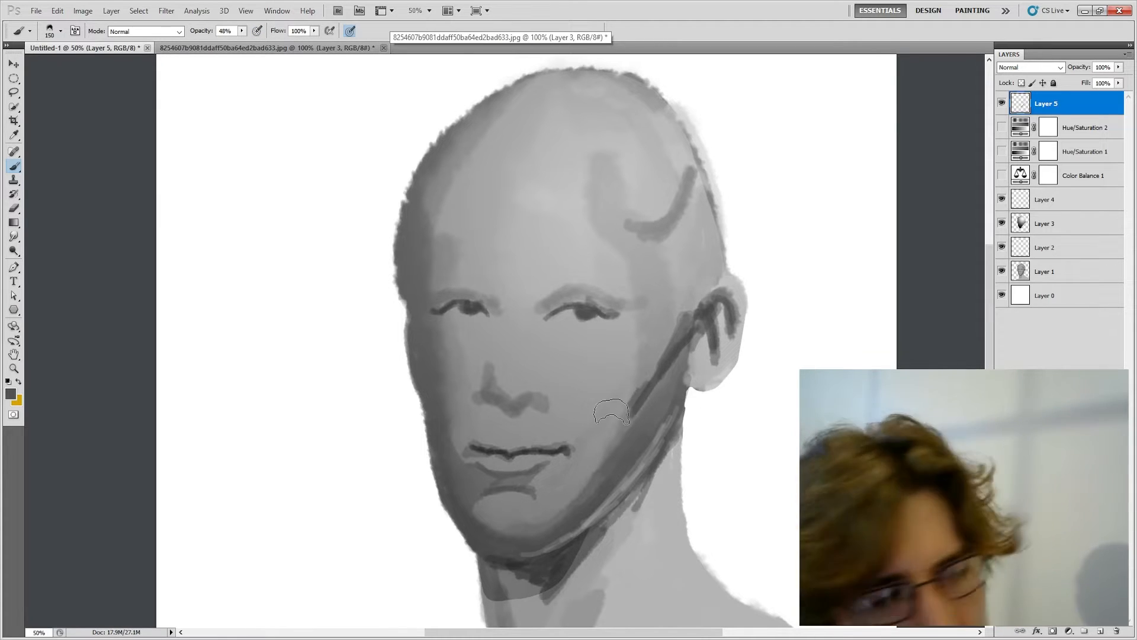
key("bracketright")
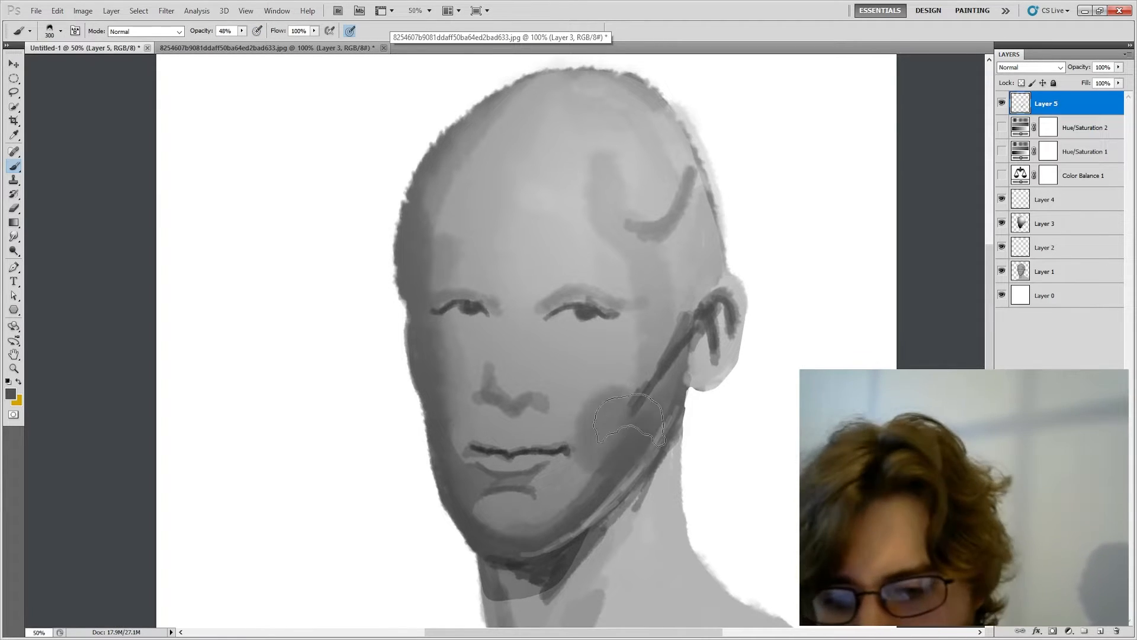
Step: Shade the cheek from the jaw up to the front of the ear with the brush at 125 px and 22% opacity
key("bracketleft")
key("bracketleft")
key("bracketleft")
key("bracketleft")
key("bracketleft")
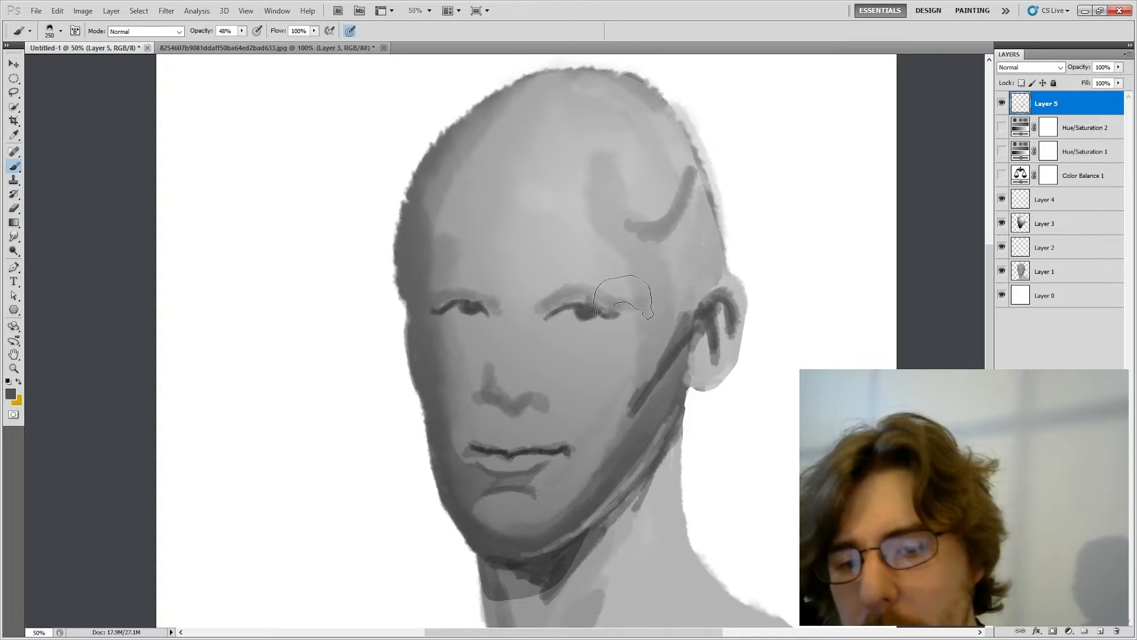
left_click(242, 31)
left_click_drag(243, 43, 226, 43)
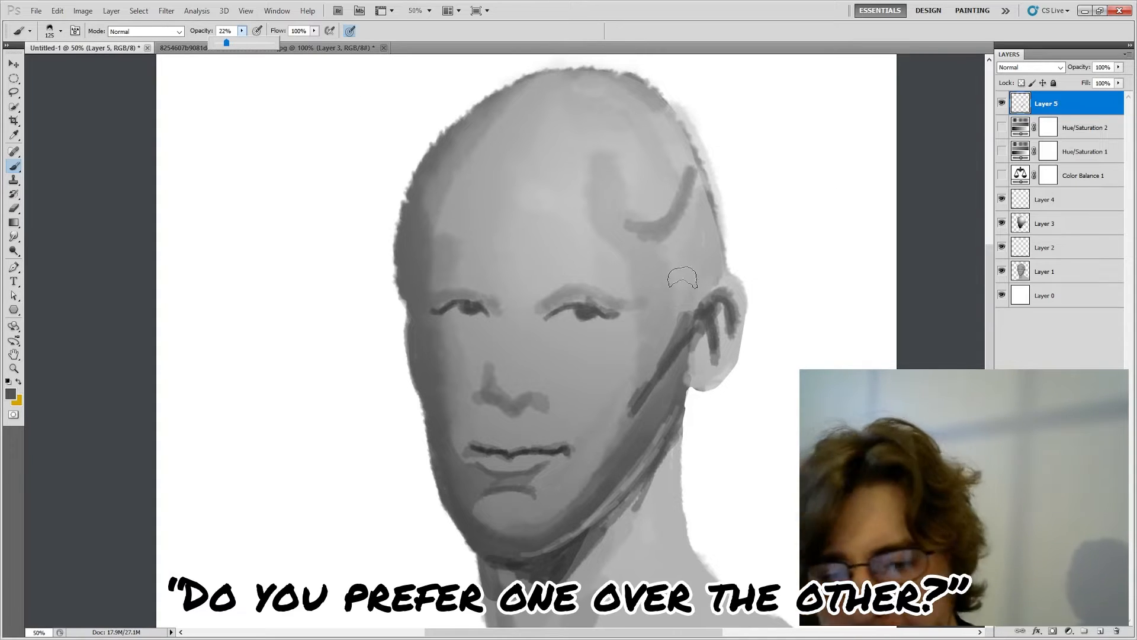
left_click_drag(620, 413, 688, 292)
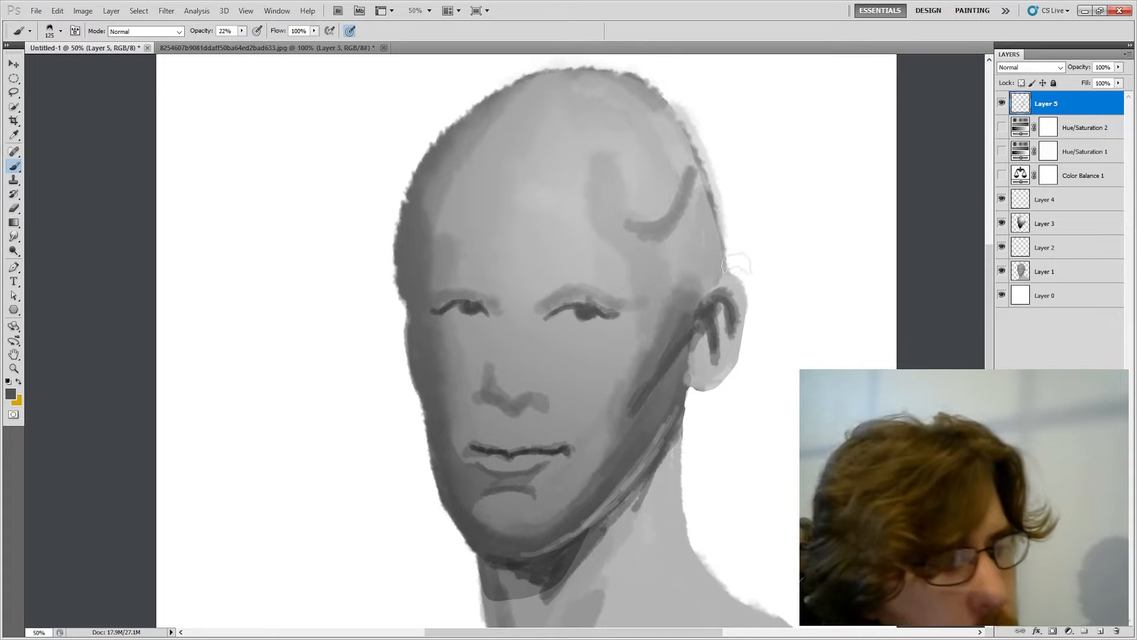
Step: Paint the sideburn edge and temple hairline above the ear with smaller brush sizes, down to 40 px
key("bracketleft")
key("bracketleft")
mouse_move(652, 245)
left_mouse_down()
mouse_move(693, 242)
mouse_move(697, 226)
mouse_move(685, 238)
mouse_move(683, 226)
mouse_move(682, 253)
mouse_move(661, 245)
mouse_move(690, 240)
mouse_move(660, 244)
mouse_move(709, 219)
mouse_move(647, 253)
mouse_move(693, 261)
mouse_move(687, 296)
left_mouse_up()
key("bracketleft")
key("bracketleft")
key("bracketleft")
key("bracketleft")
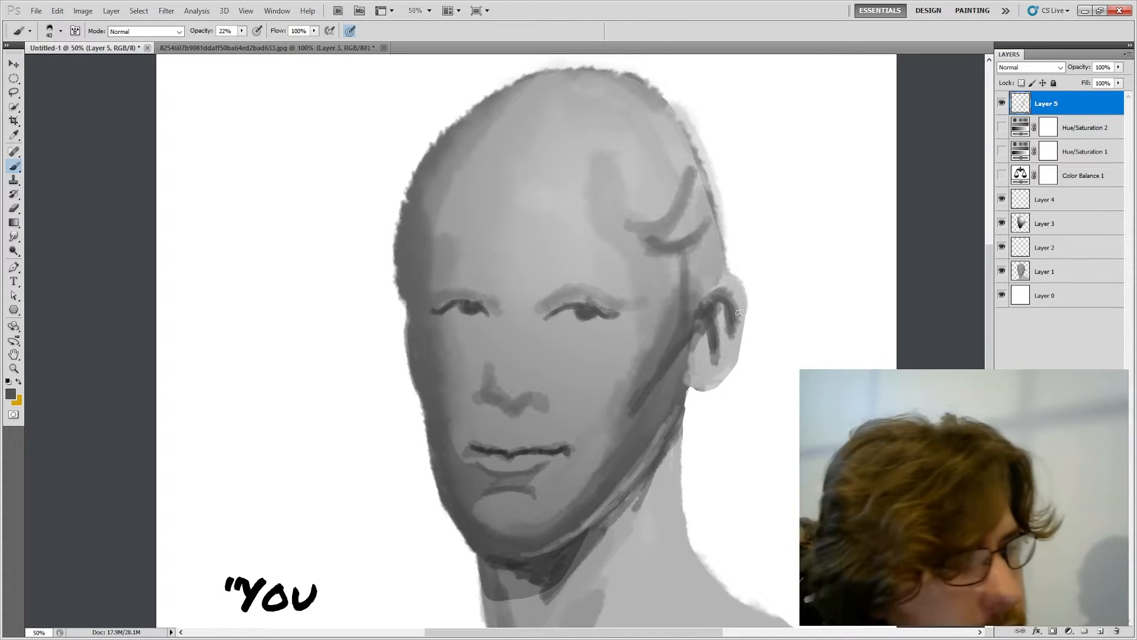
Step: Sketch a wavy hairline across the forehead and down the shadowed temple with the 40 px brush
mouse_move(603, 176)
left_mouse_down()
mouse_move(645, 153)
mouse_move(601, 187)
mouse_move(427, 148)
left_mouse_up()
mouse_move(484, 191)
left_mouse_down()
mouse_move(426, 154)
mouse_move(490, 178)
left_mouse_up()
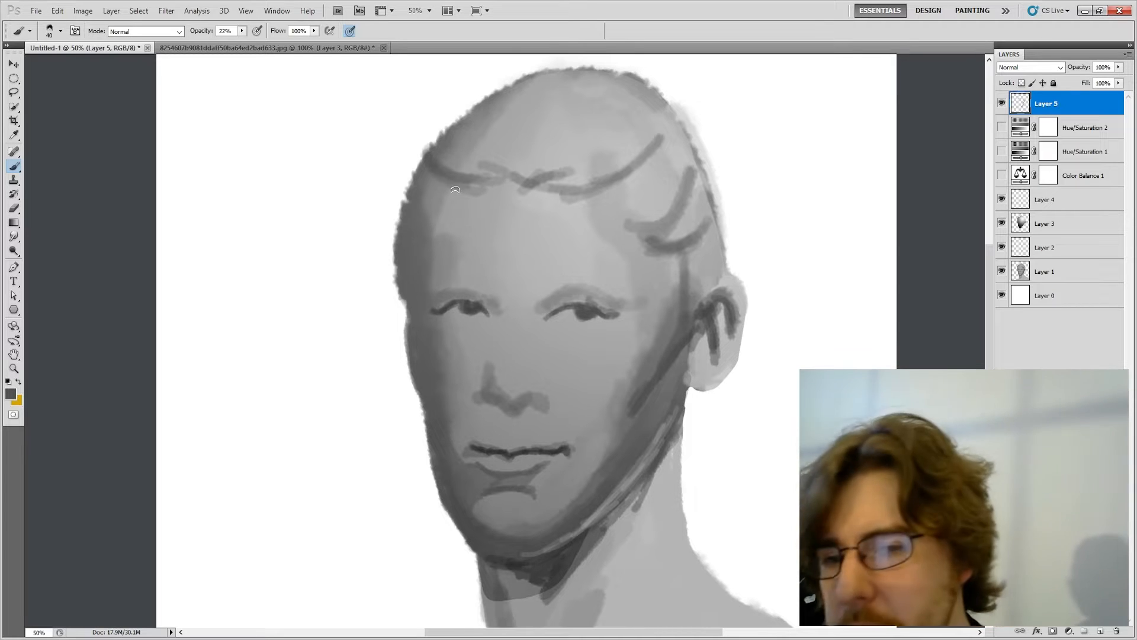
mouse_move(456, 189)
left_mouse_down()
mouse_move(428, 225)
mouse_move(445, 187)
mouse_move(428, 212)
mouse_move(403, 302)
left_mouse_up()
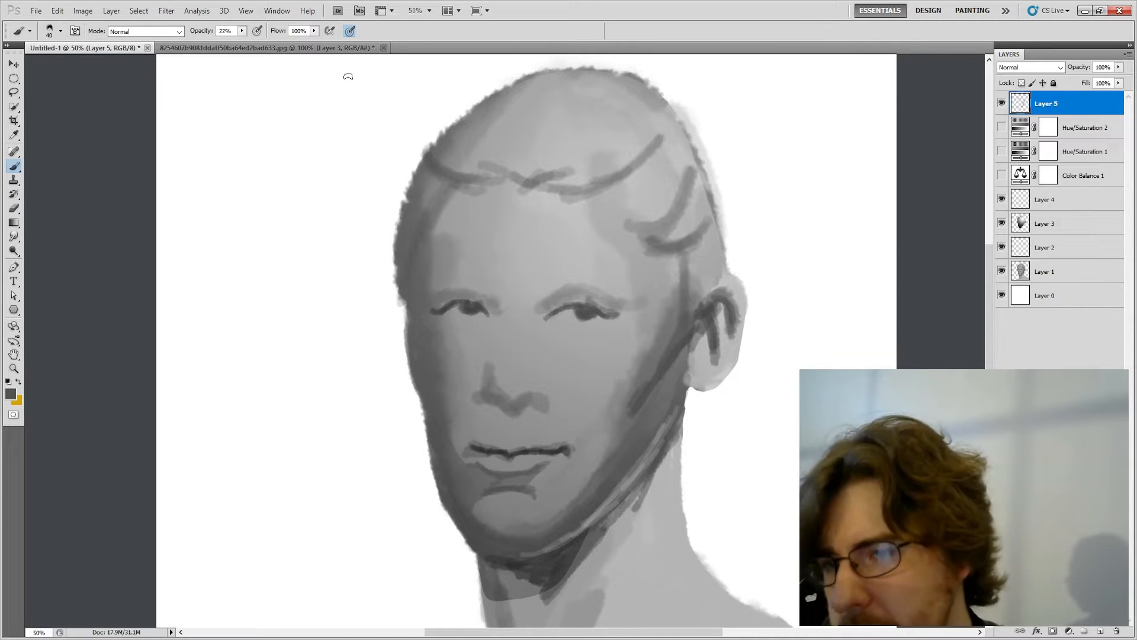
Step: Change the foreground colour to a near-black and return to the Brush tool
left_click(14, 135)
left_click(11, 394)
left_click(412, 310)
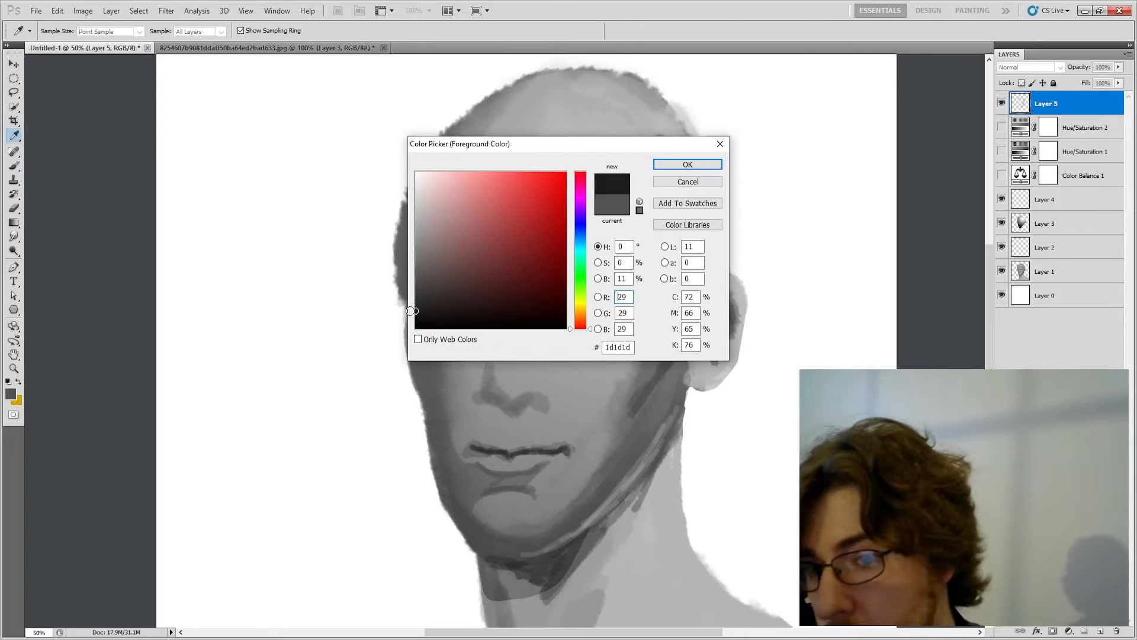
key("Return")
key("b")
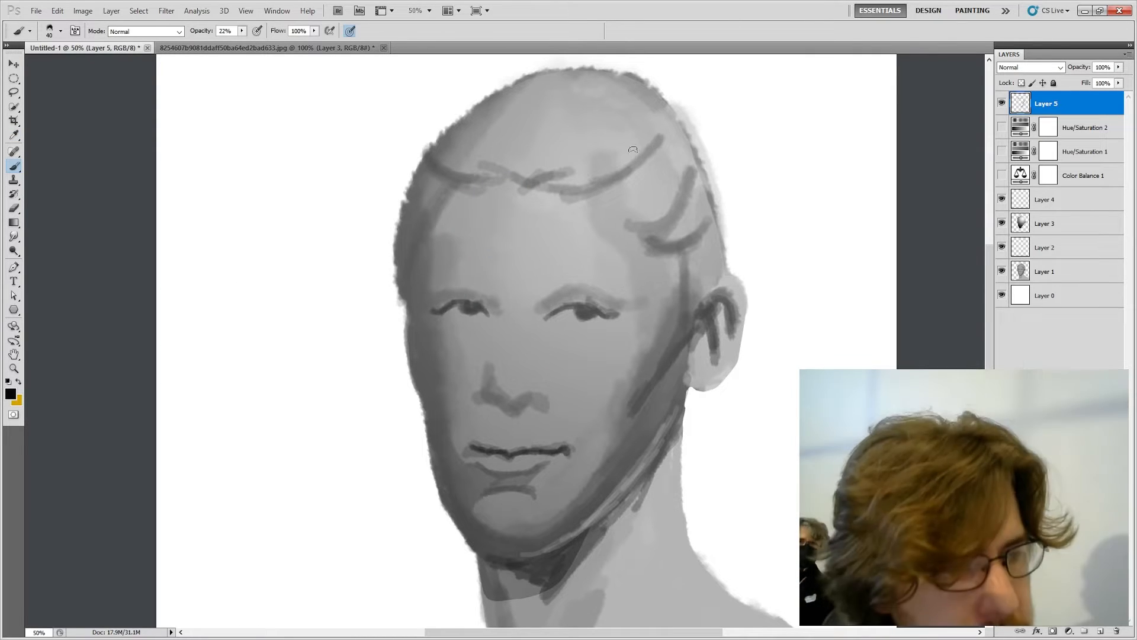
Step: Darken the hairline on the shadowed side from the forehead corner down the temple with a 25 px brush
key("bracketleft")
key("bracketleft")
key("bracketleft")
left_click_drag(440, 155, 464, 178)
mouse_move(438, 149)
left_mouse_down()
mouse_move(470, 176)
mouse_move(450, 176)
mouse_move(465, 179)
mouse_move(433, 220)
mouse_move(402, 321)
left_mouse_up()
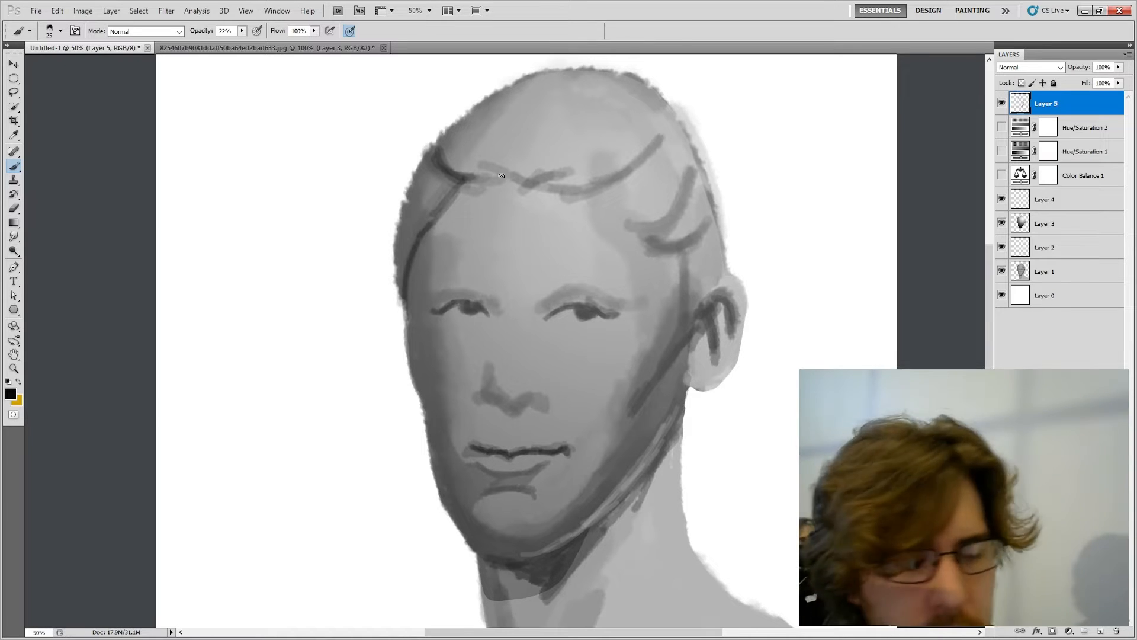
Step: Lower the brush opacity to 16%, enlarge the brush and shade the temple beside the eye on the shadowed side
key("bracketright")
key("bracketright")
left_click(243, 31)
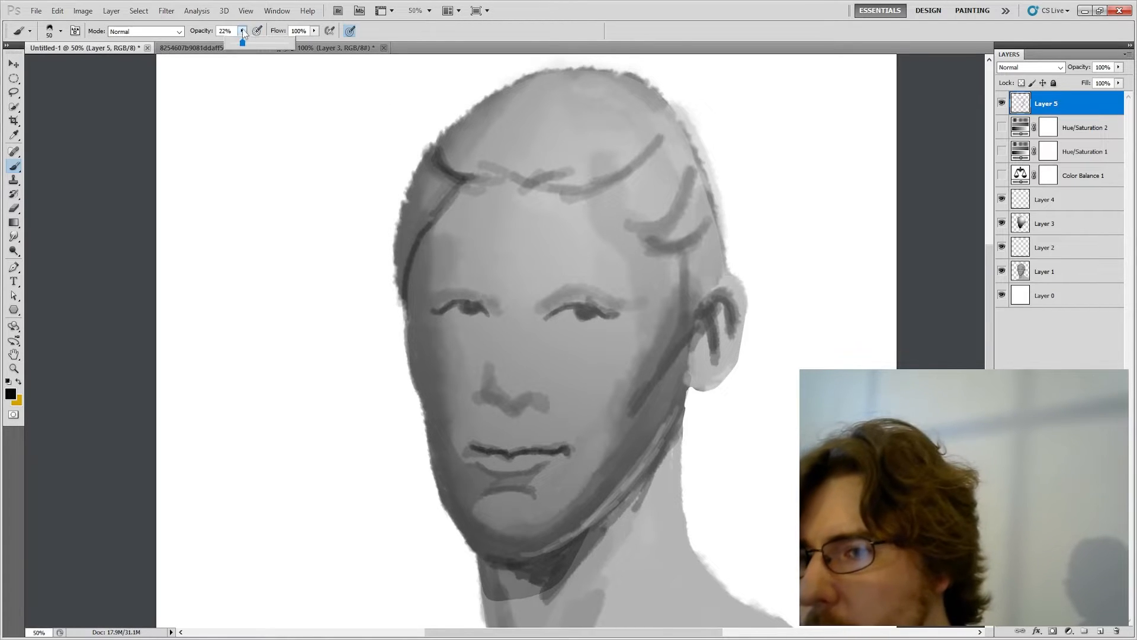
left_click_drag(243, 43, 239, 43)
key("bracketright")
key("bracketright")
key("bracketright")
key("bracketright")
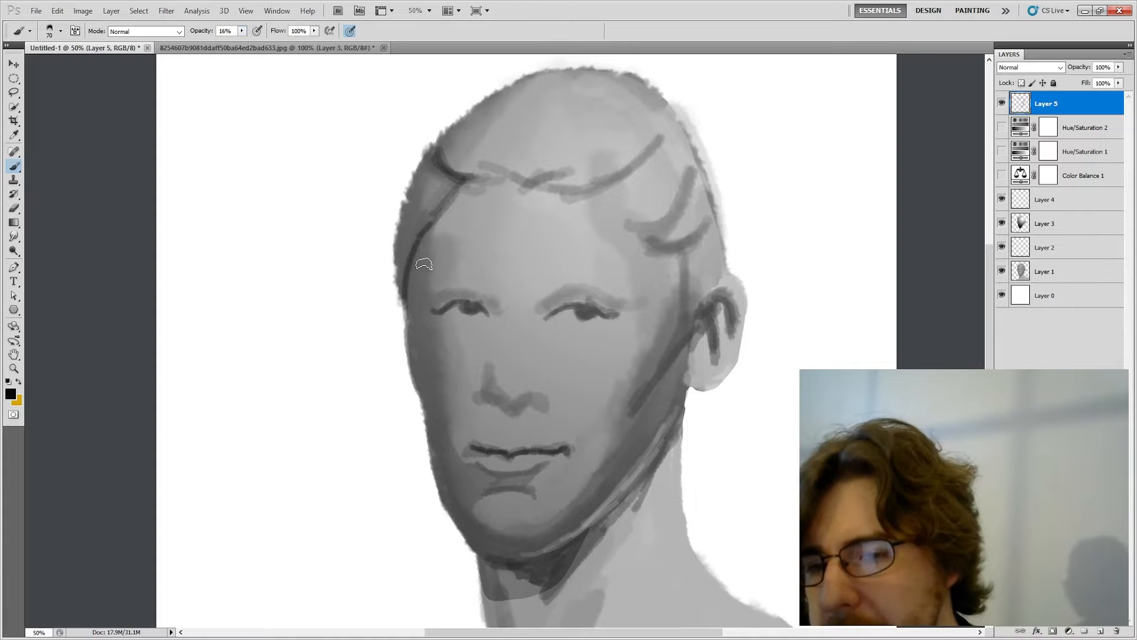
mouse_move(420, 247)
left_mouse_down()
mouse_move(425, 298)
mouse_move(422, 250)
left_mouse_up()
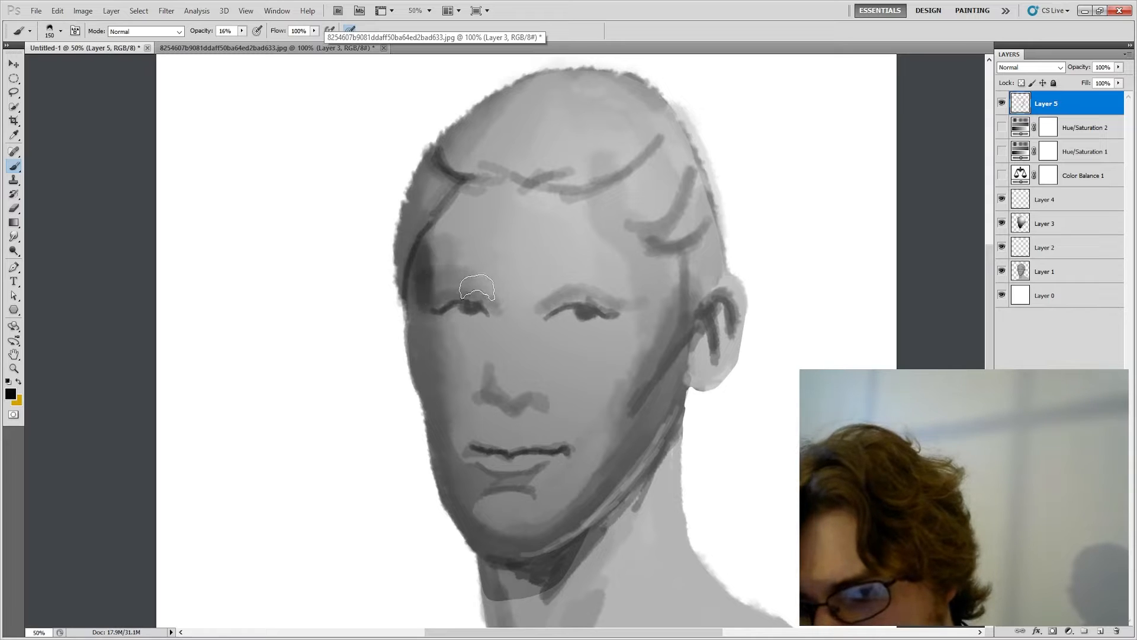
Step: Deepen the brow and eye socket on the shadowed side of the face with a brush of about 60 px
key("bracketright")
key("bracketright")
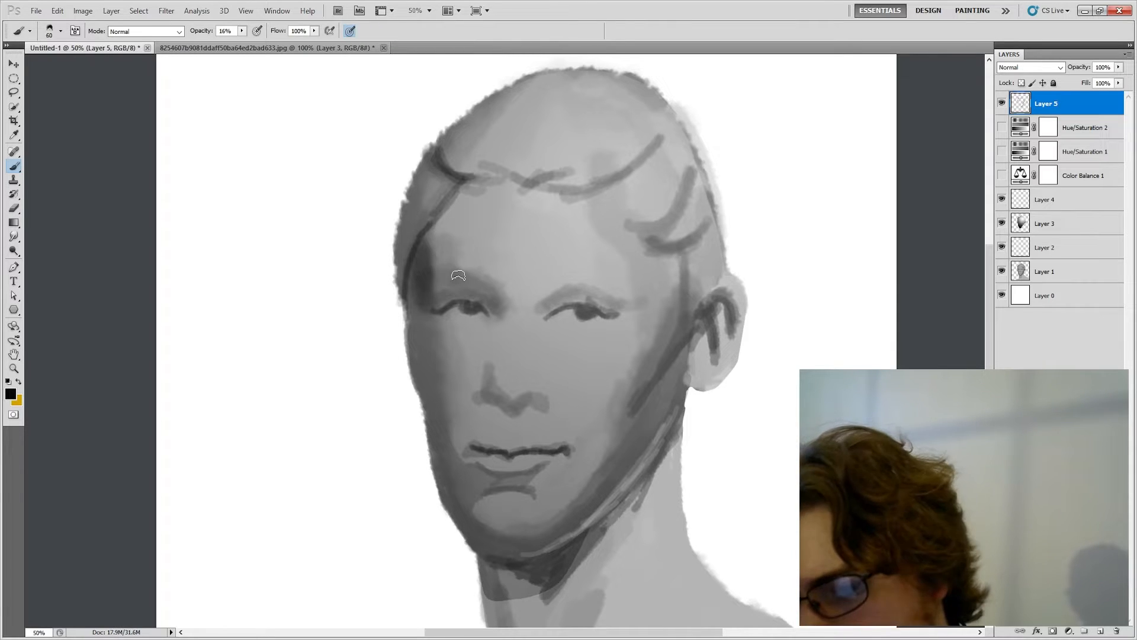
mouse_move(458, 276)
left_mouse_down()
mouse_move(495, 296)
mouse_move(479, 281)
left_mouse_up()
key("bracketleft")
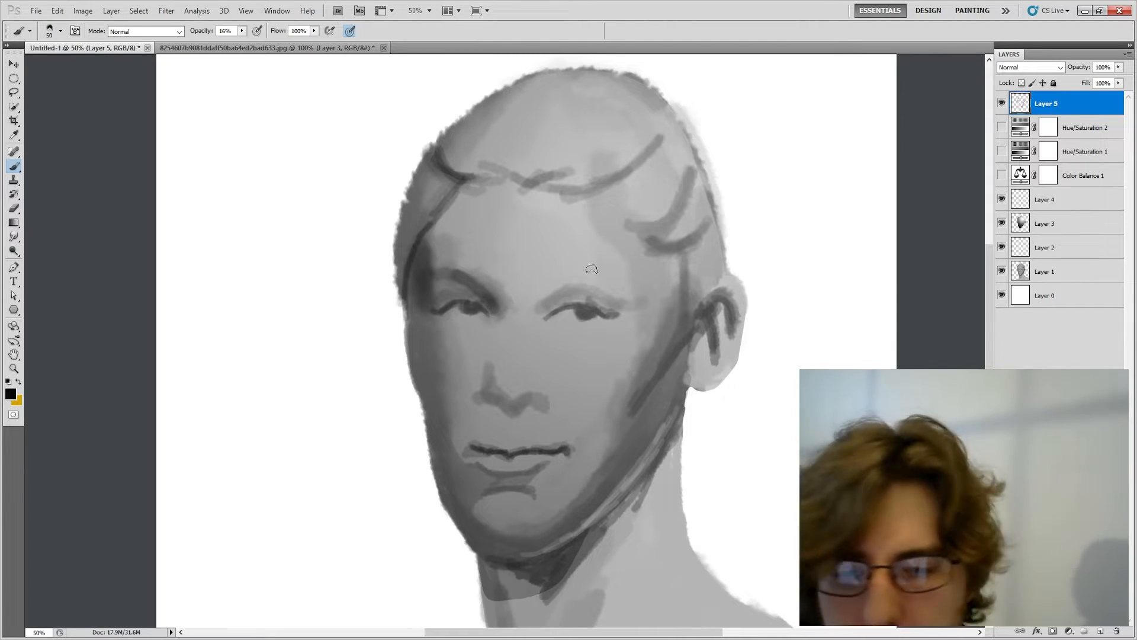
Step: Shade the inner socket of the other eye and define both eyebrows with the brush reduced to 35 px
mouse_move(548, 290)
left_mouse_down()
mouse_move(633, 265)
mouse_move(572, 293)
mouse_move(570, 274)
mouse_move(542, 287)
mouse_move(623, 259)
mouse_move(537, 285)
left_mouse_up()
key("bracketleft")
key("bracketleft")
key("bracketleft")
key("bracketleft")
key("bracketleft")
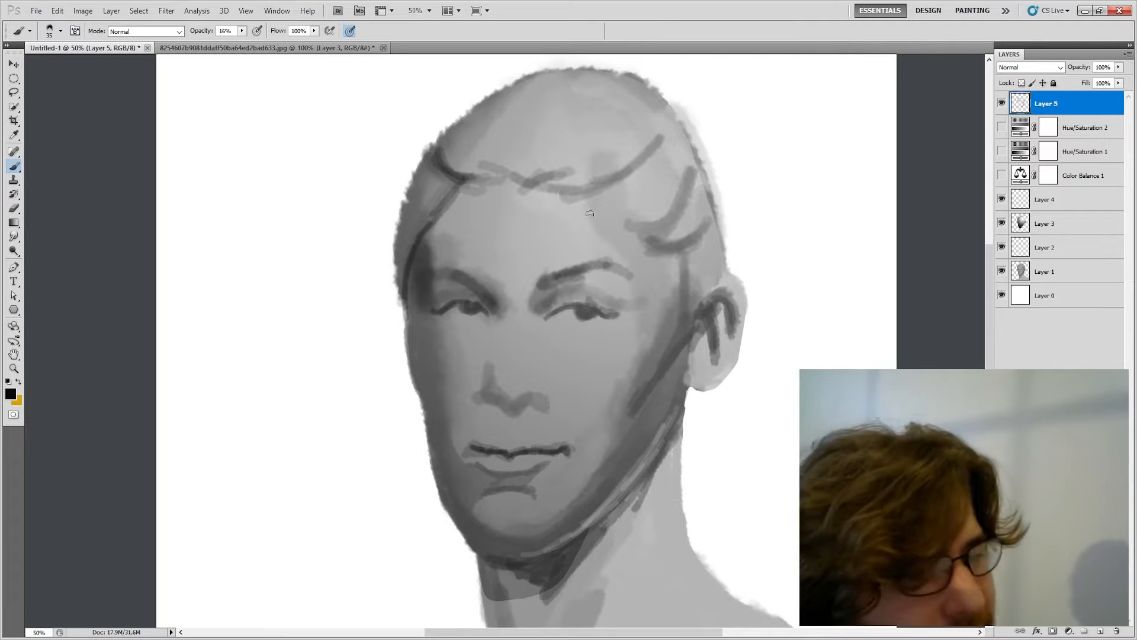
left_click_drag(455, 274, 483, 280)
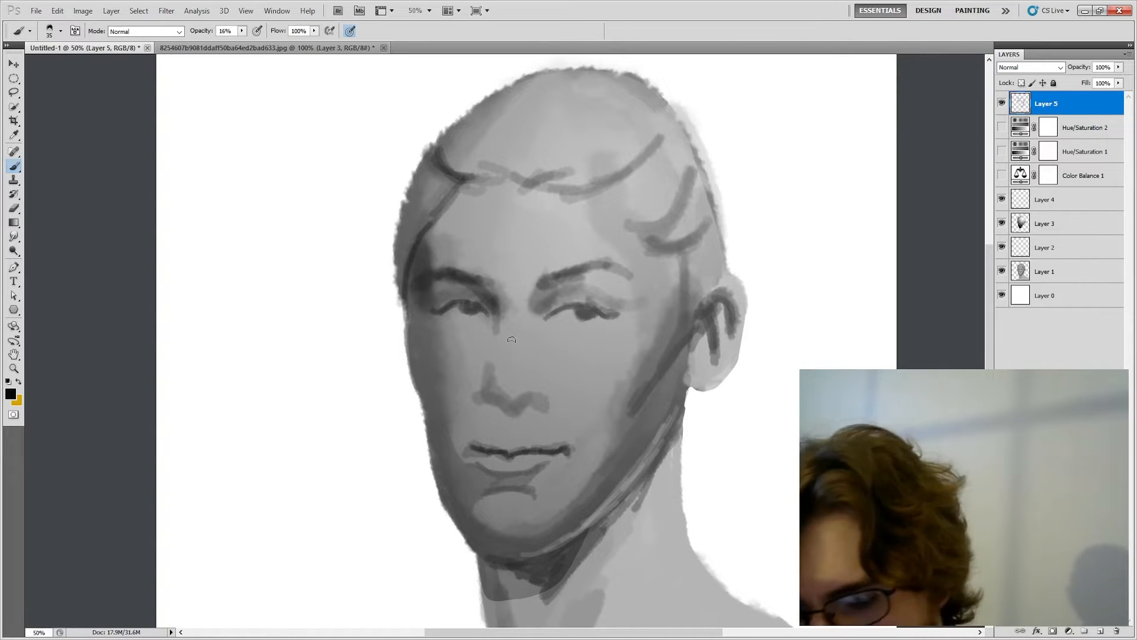
Step: Darken the side of the nose and its shadowed nostril wing, and enlarge the brush to 45 px
left_click_drag(492, 364, 503, 398)
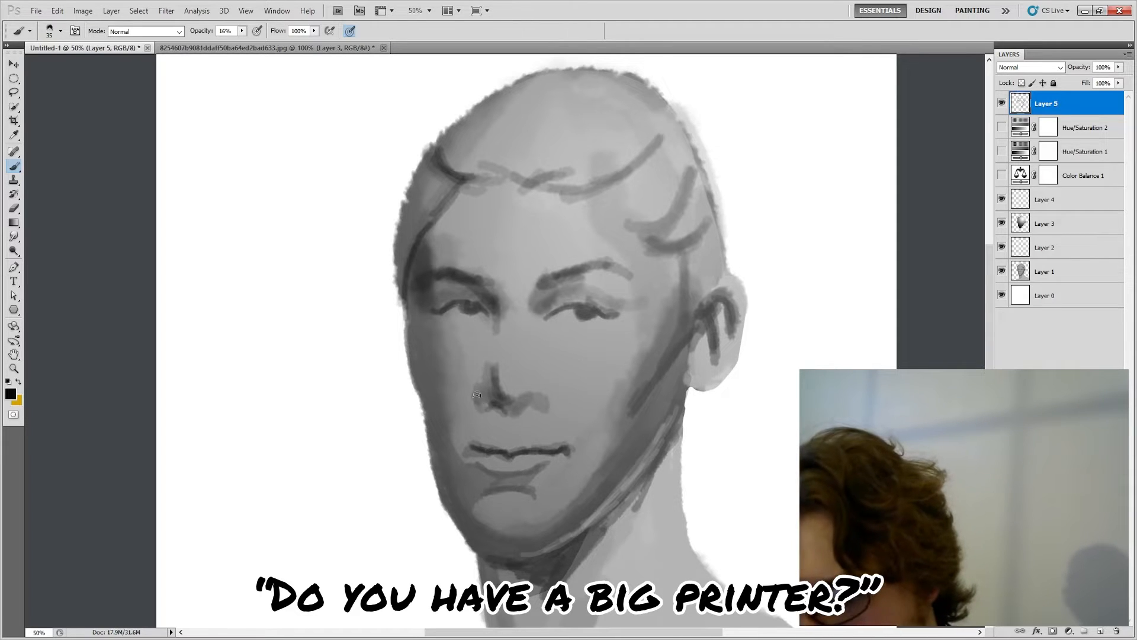
left_click_drag(477, 387, 483, 409)
left_click_drag(477, 388, 482, 405)
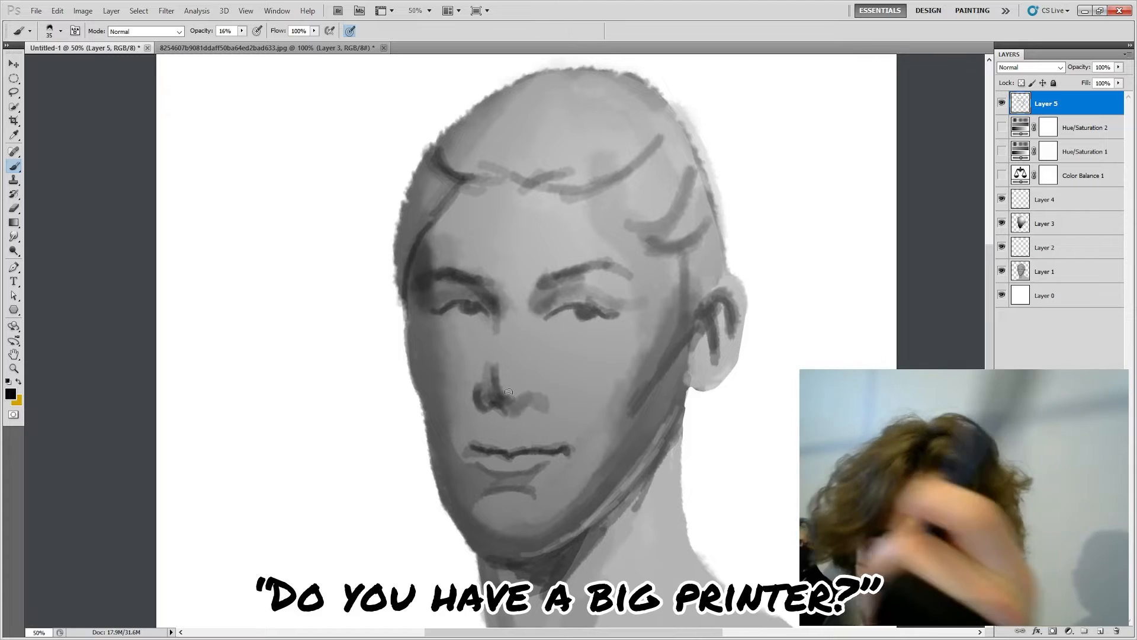
key("bracketright")
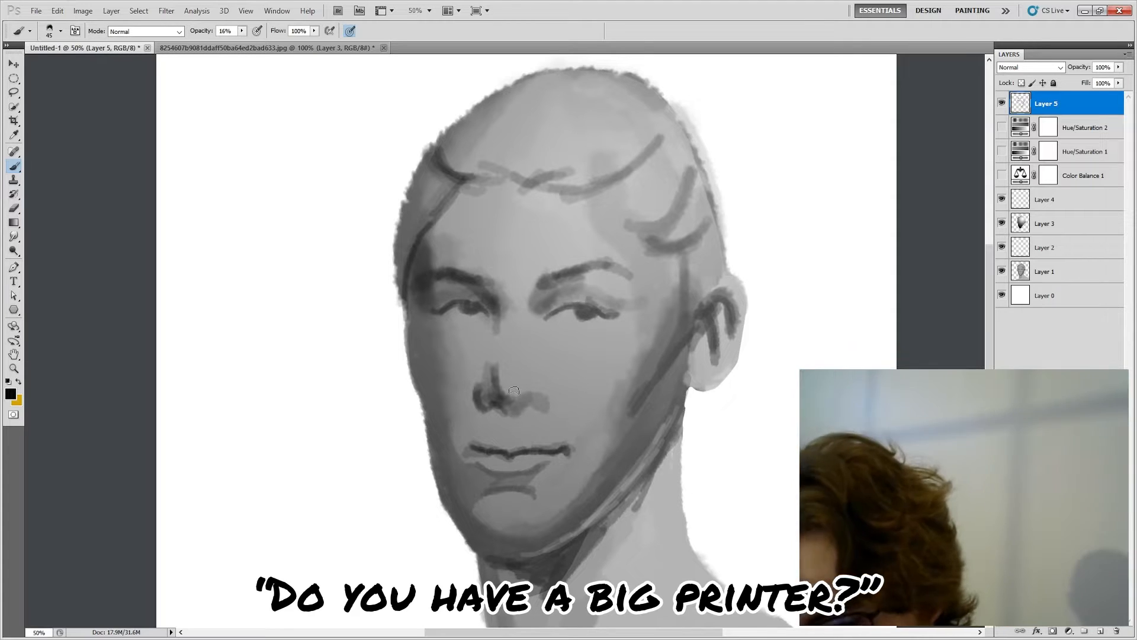
Step: Darken the underside of the nose and the lit-side nostril, and paint the cheek crease beside it at 9% brush opacity
key("bracketleft")
left_click_drag(514, 403, 544, 410)
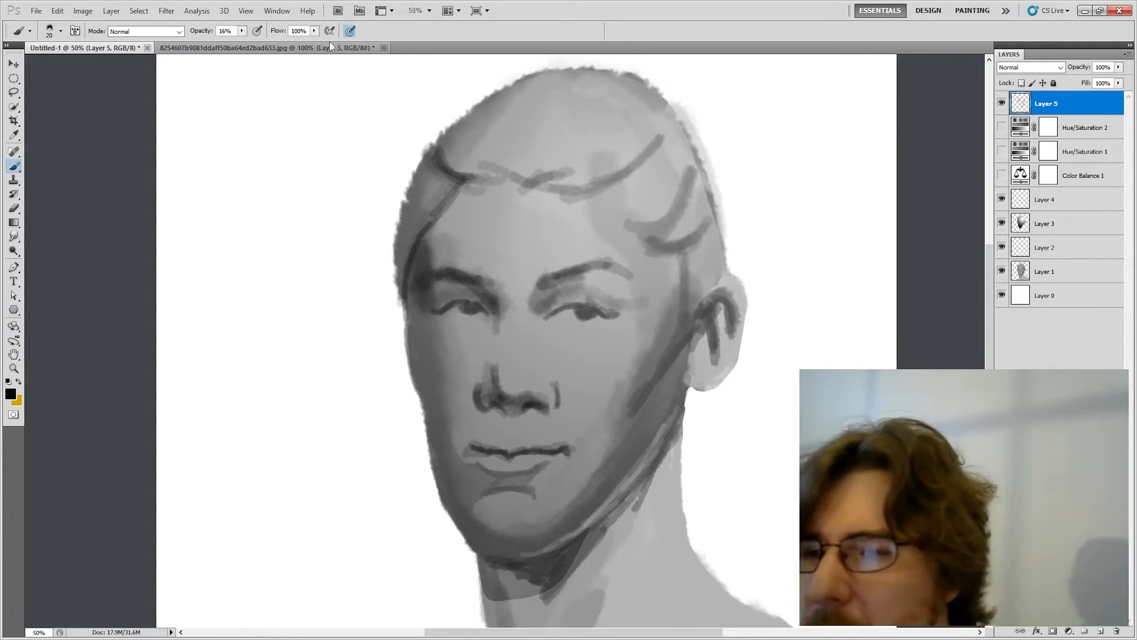
left_click_drag(238, 41, 234, 41)
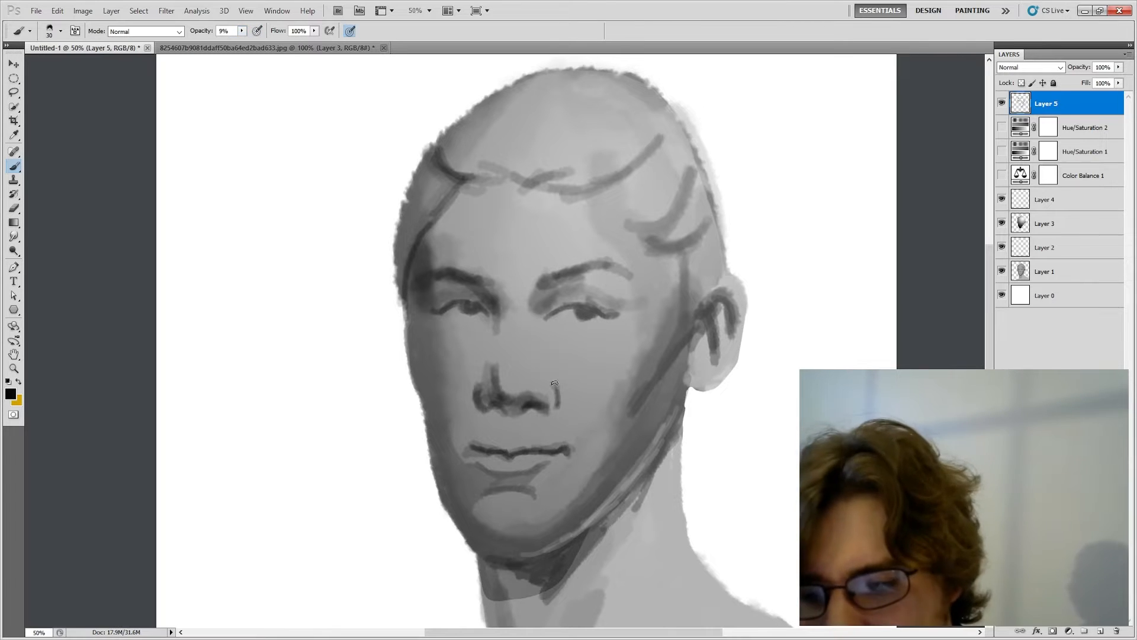
key("bracketright")
key("bracketright")
key("bracketright")
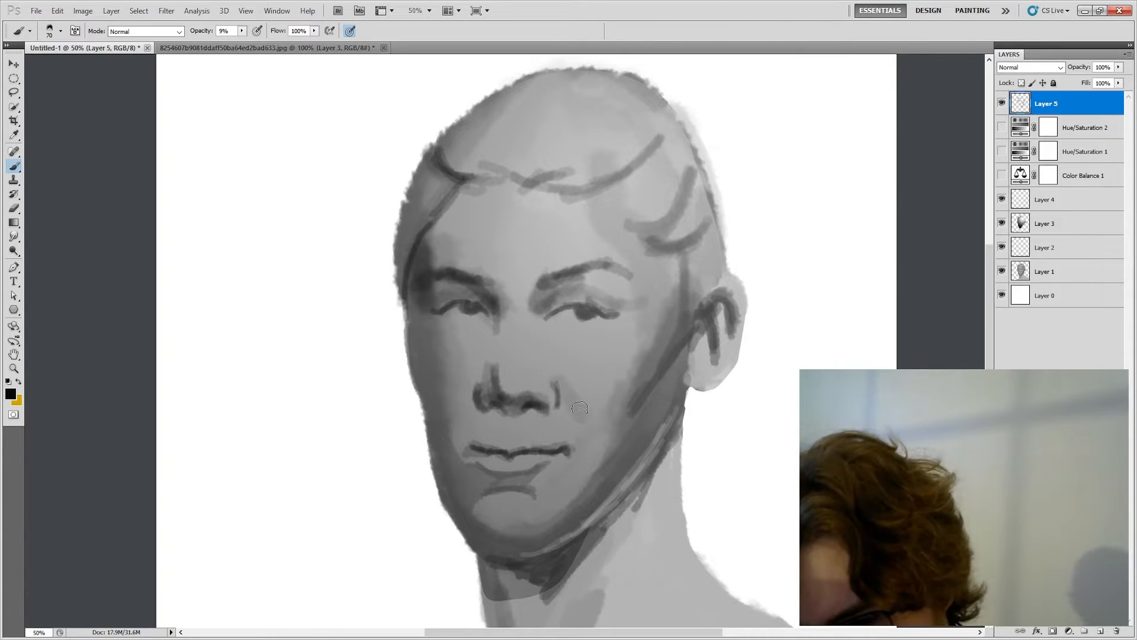
left_click_drag(555, 371, 585, 414)
Step: Shade beneath the eye on the lit side with a 45 px brush, and define its lower lid with the brush reduced to 25 px
key("bracketright")
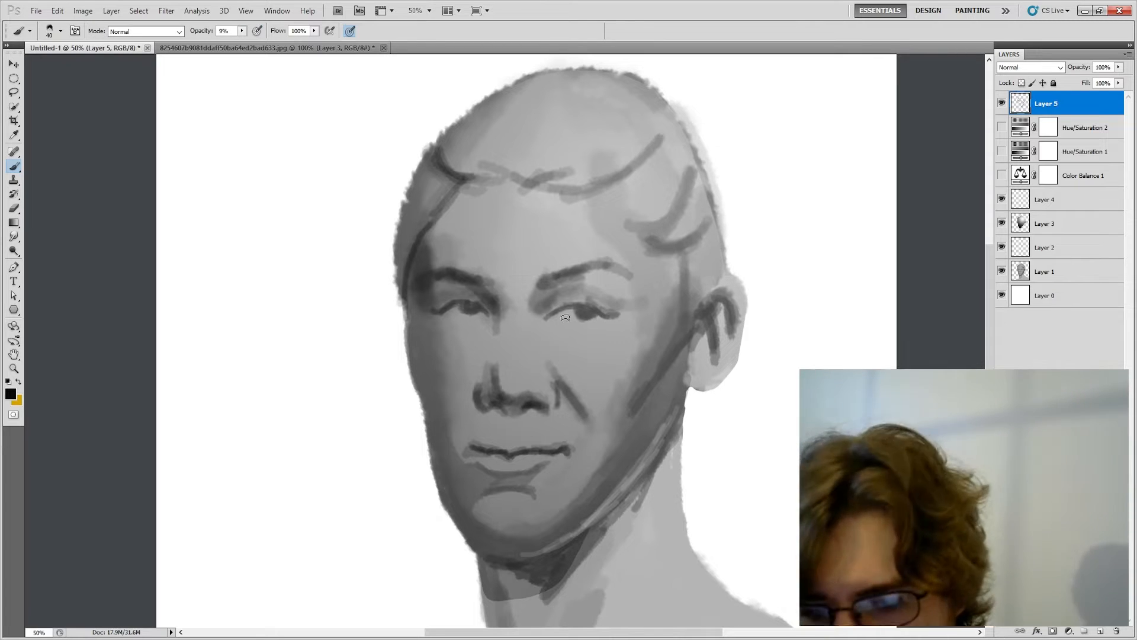
key("bracketright")
left_click_drag(558, 324, 603, 326)
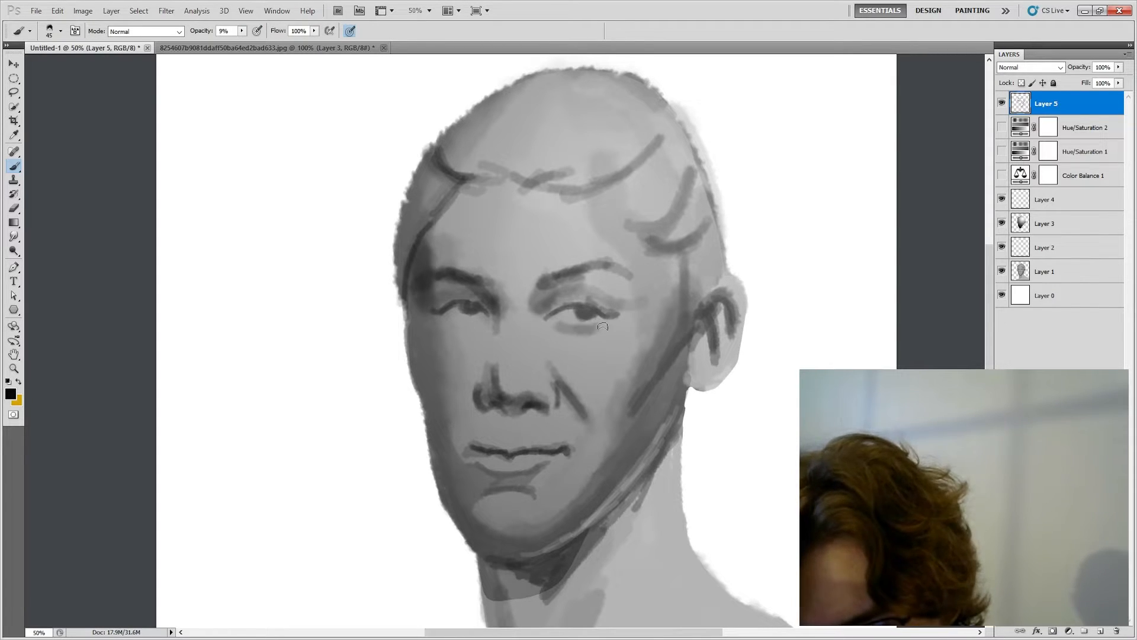
key("bracketleft")
key("bracketleft")
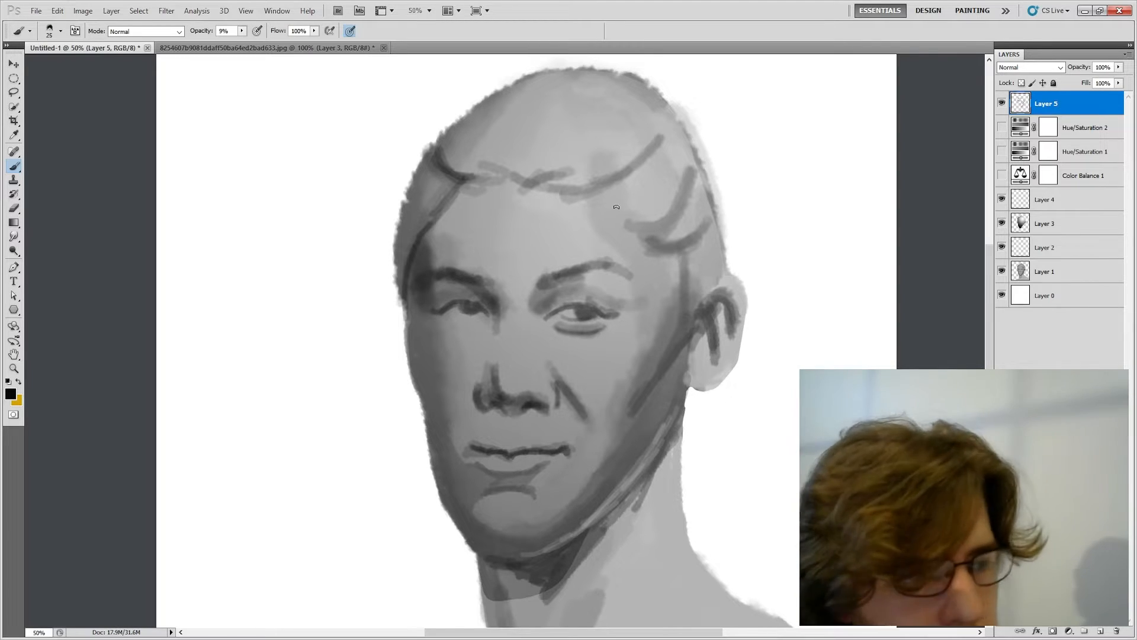
Step: Shade the eye on the shadowed side and paint the lower lid and crease beneath it, varying the brush between 15 and 45 px
key("bracketright")
key("bracketright")
key("bracketright")
key("bracketright")
key("bracketright")
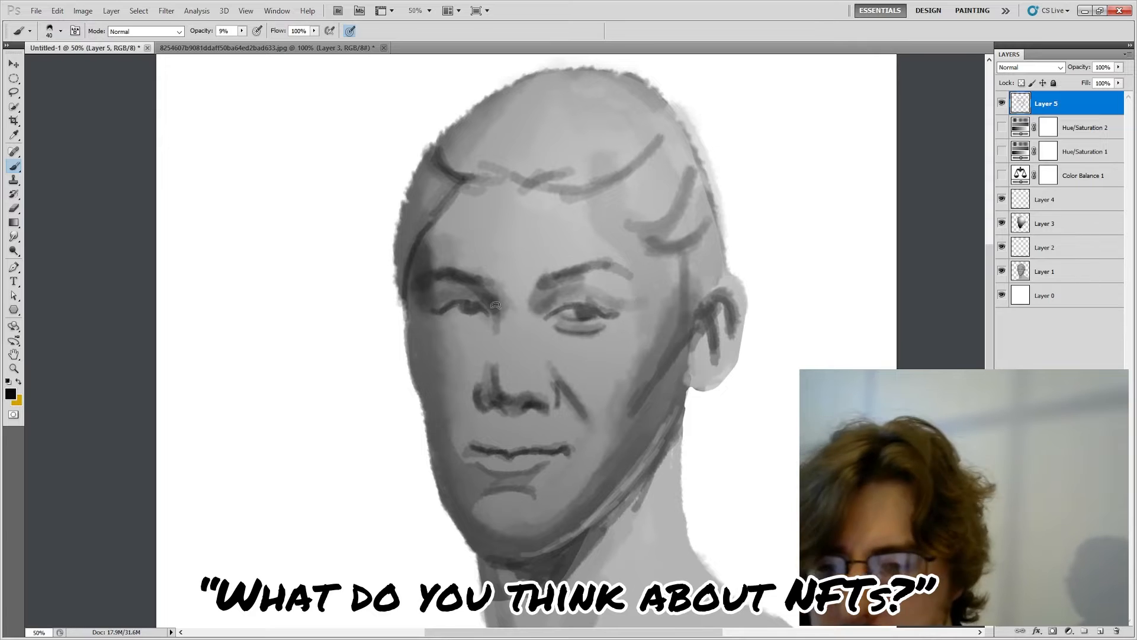
left_click_drag(447, 310, 456, 316)
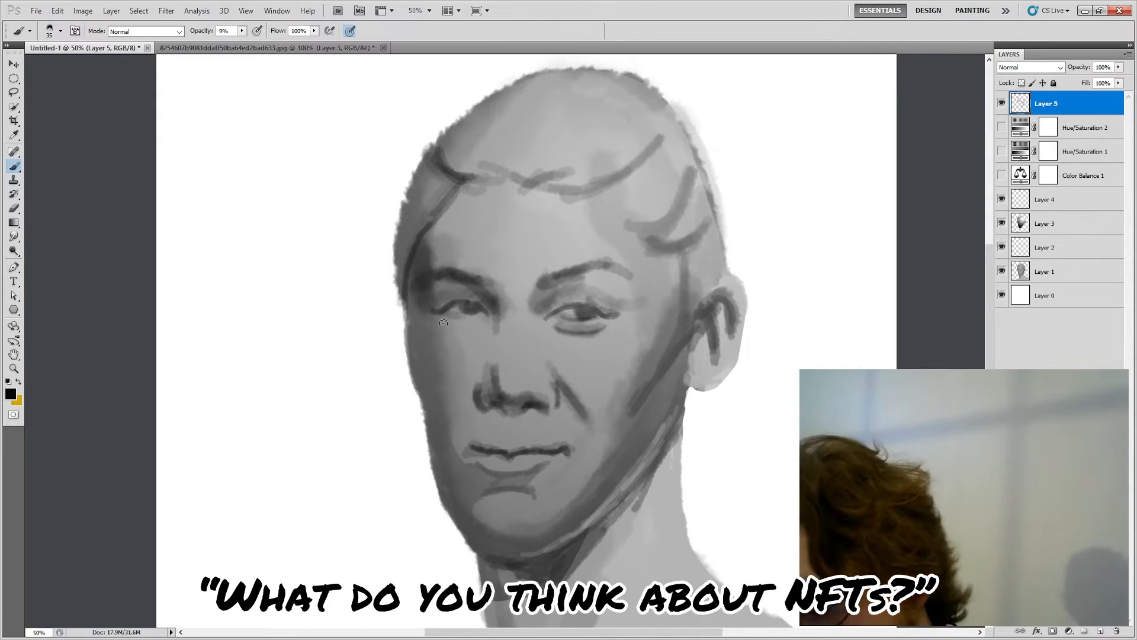
key("bracketleft")
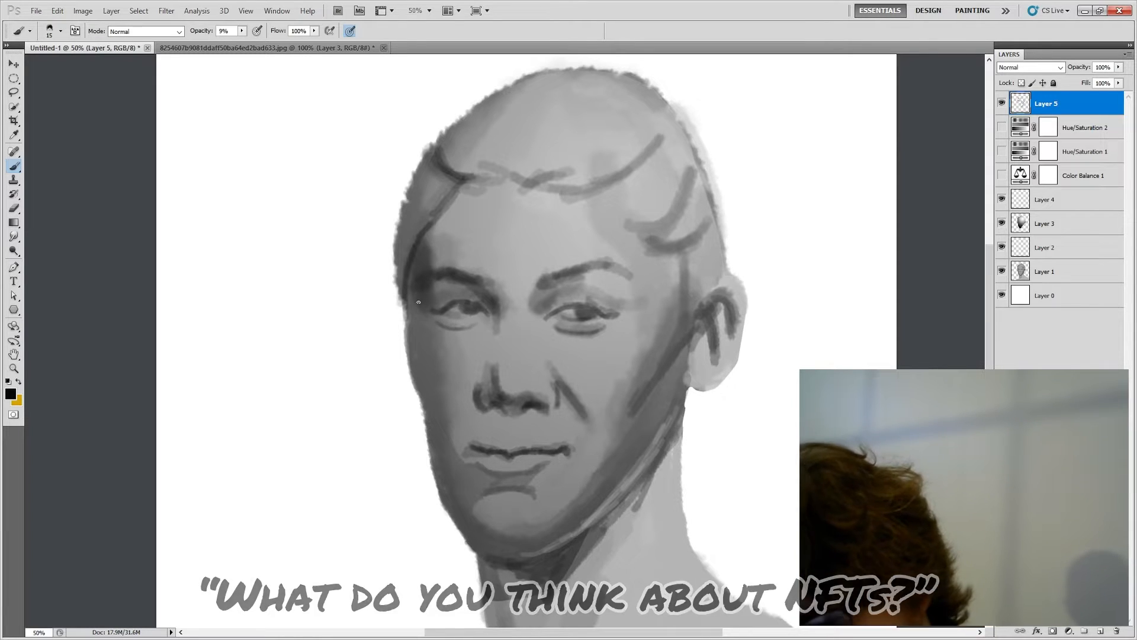
key("bracketright")
left_click_drag(438, 322, 475, 325)
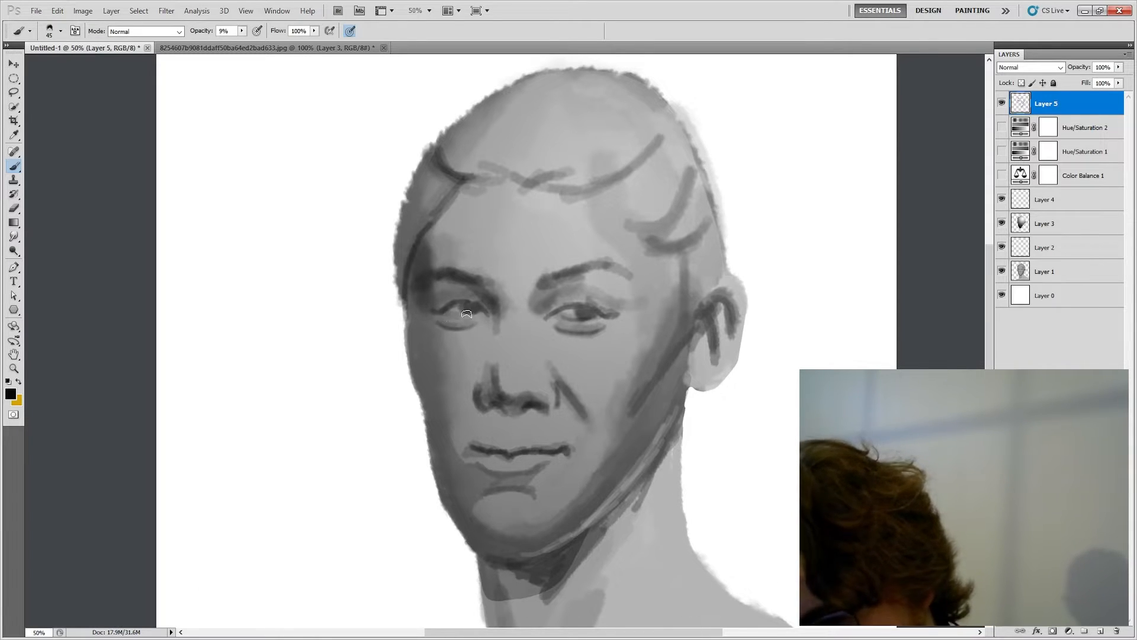
key("bracketright")
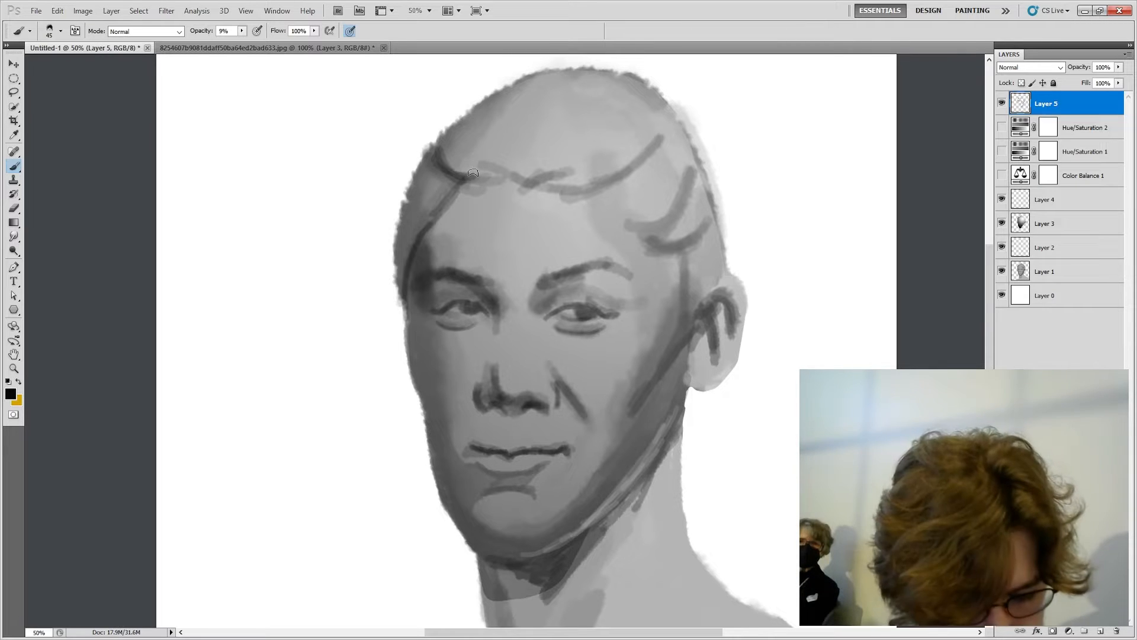
Step: Sample a light grey from the skin beside the outer end of the brow nearer the ear and set brush opacity to 33%
key("ctrl+plus")
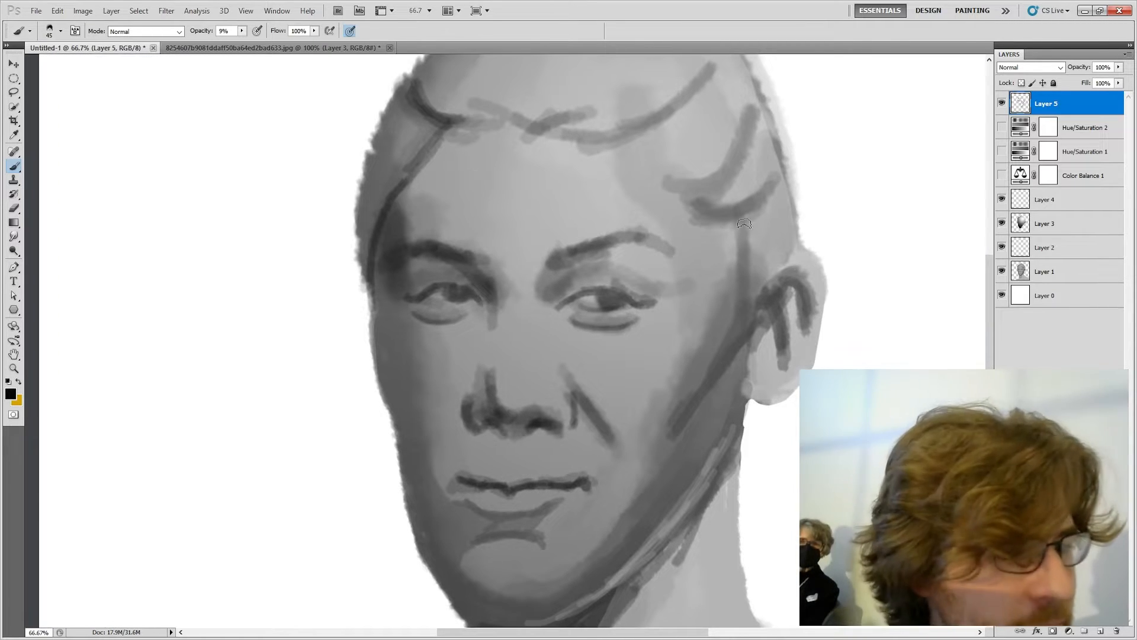
key("i")
left_click(681, 236)
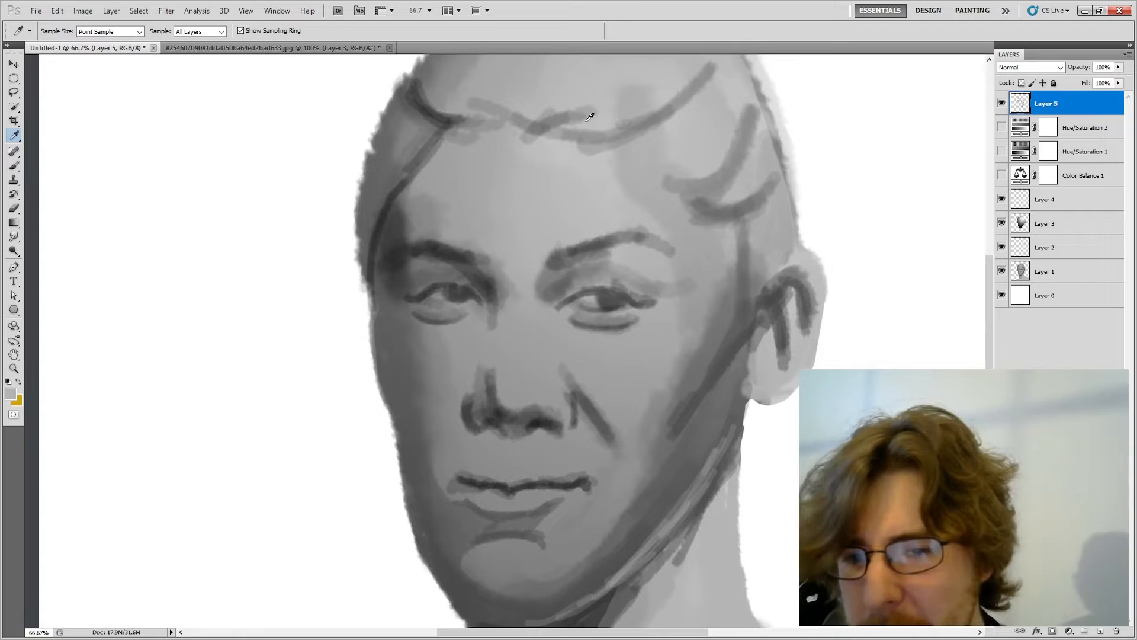
key("b")
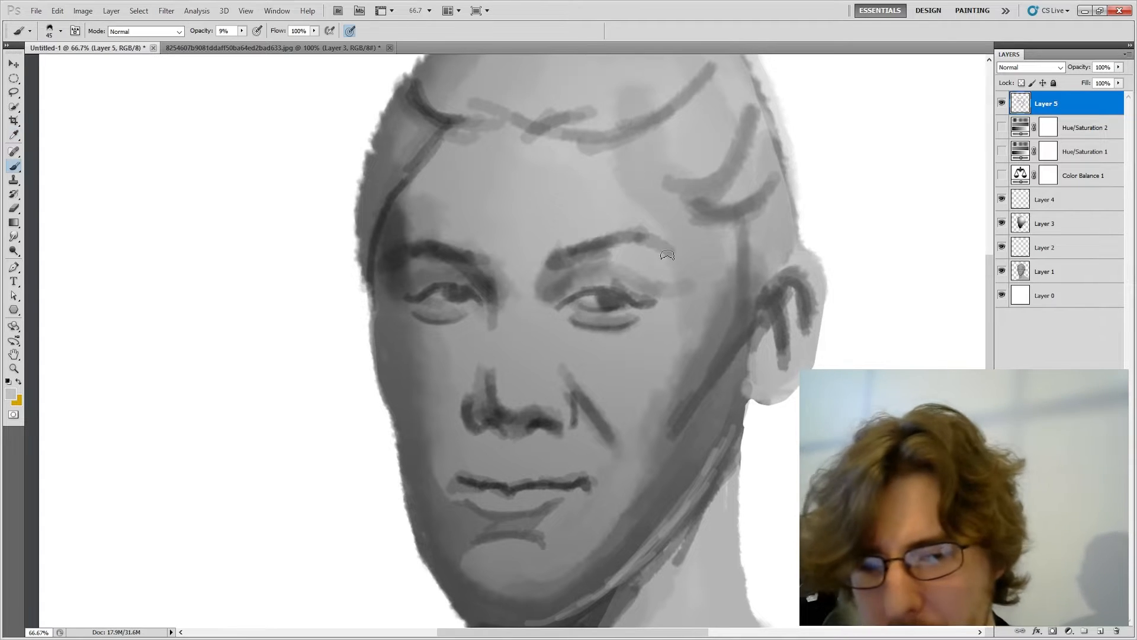
left_click(241, 31)
left_click_drag(242, 43, 258, 43)
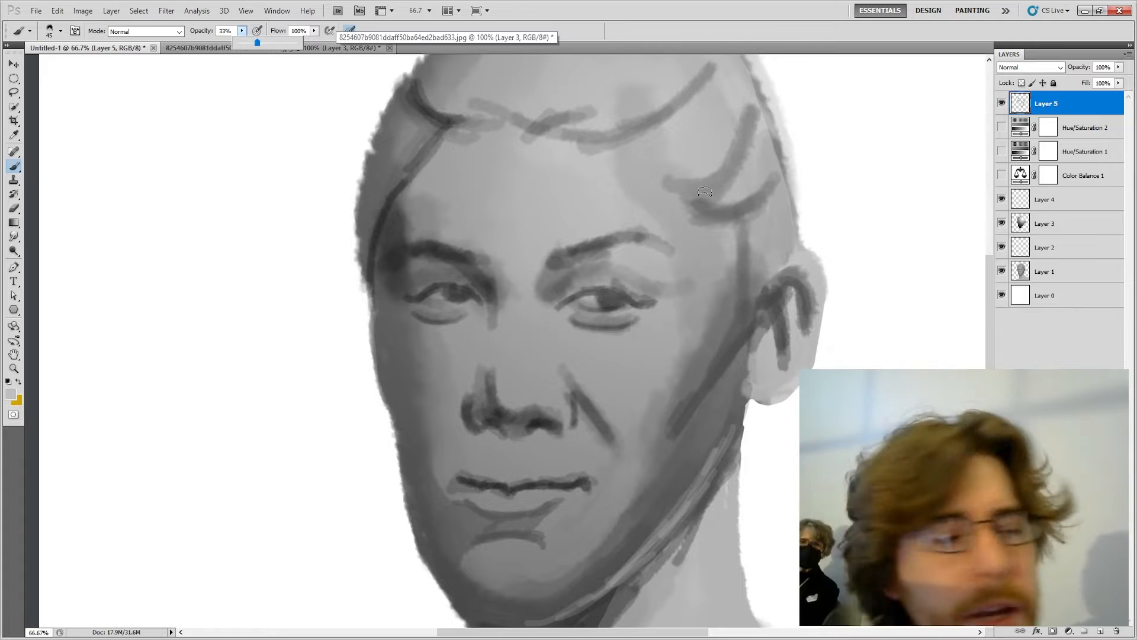
left_click(703, 197)
Step: Paint over the outer end of that brow with the brush enlarged to 90 px to blend it into the skin
key("bracketright")
key("bracketright")
key("bracketright")
key("bracketright")
key("bracketright")
left_click_drag(632, 219, 661, 231)
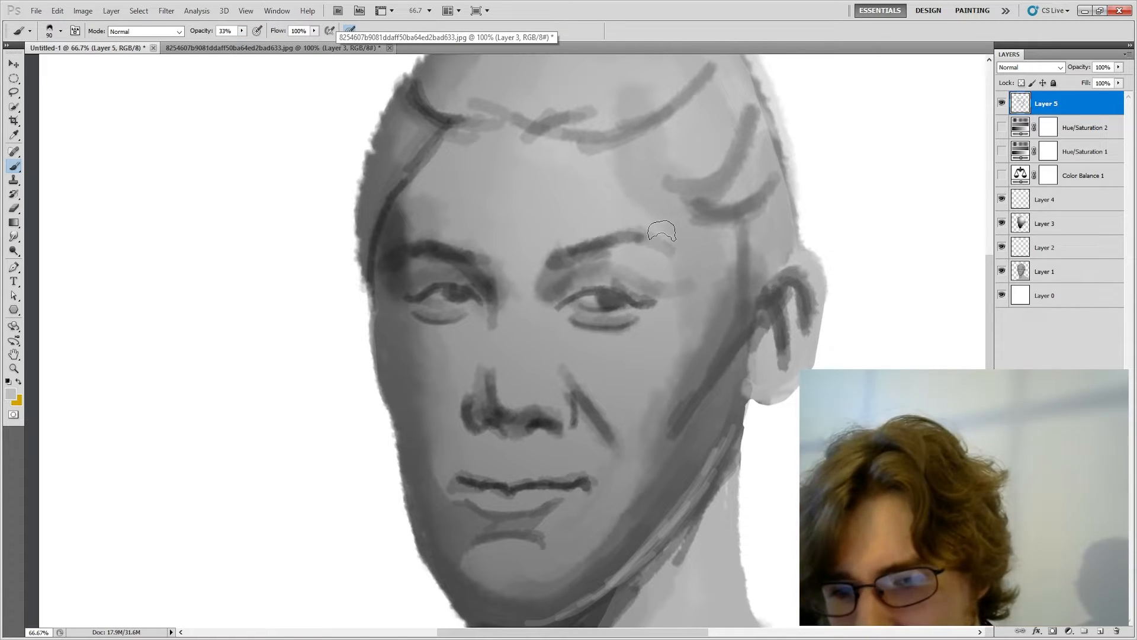
Step: Set the foreground colour to e6e6e6 and paint a highlight along the top of the same brow with a 50 px brush
key("bracketleft")
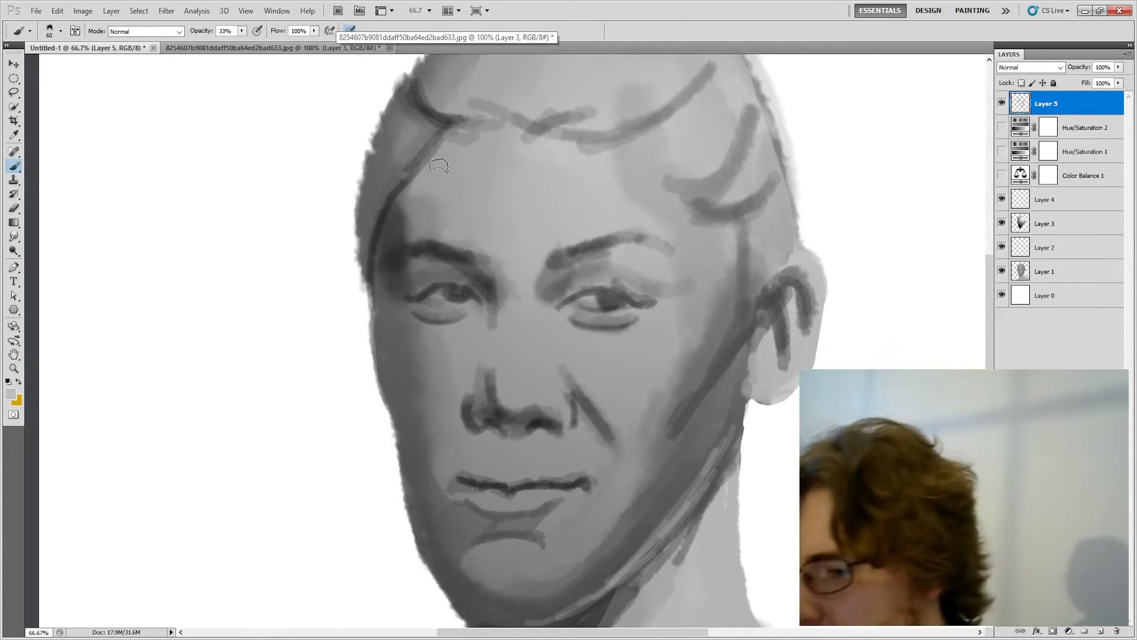
left_click(10, 393)
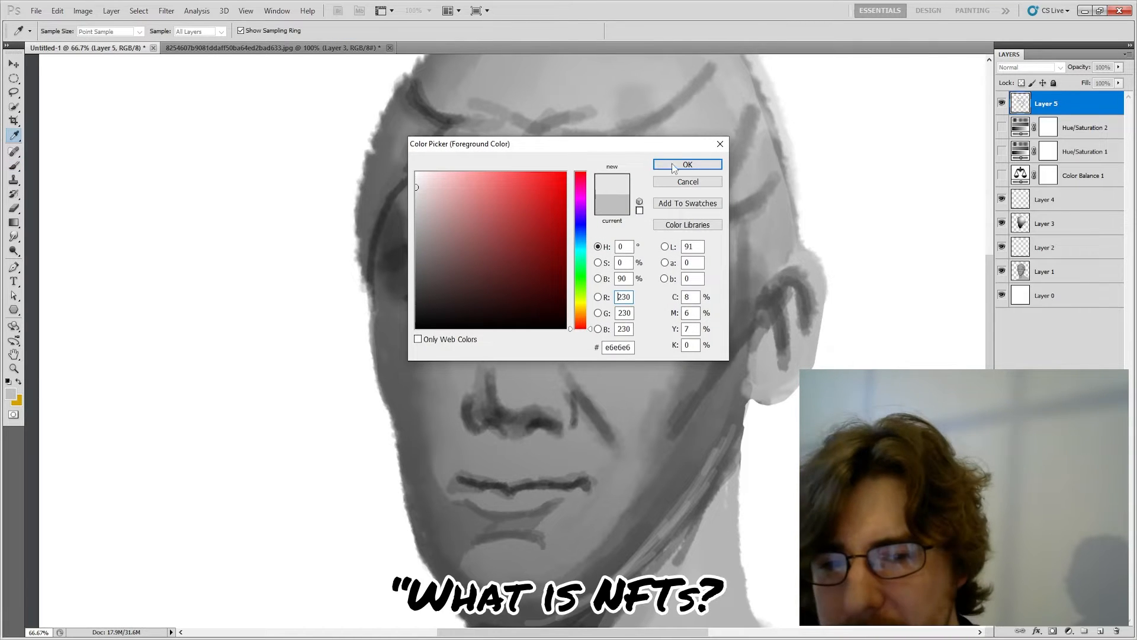
left_click(675, 166)
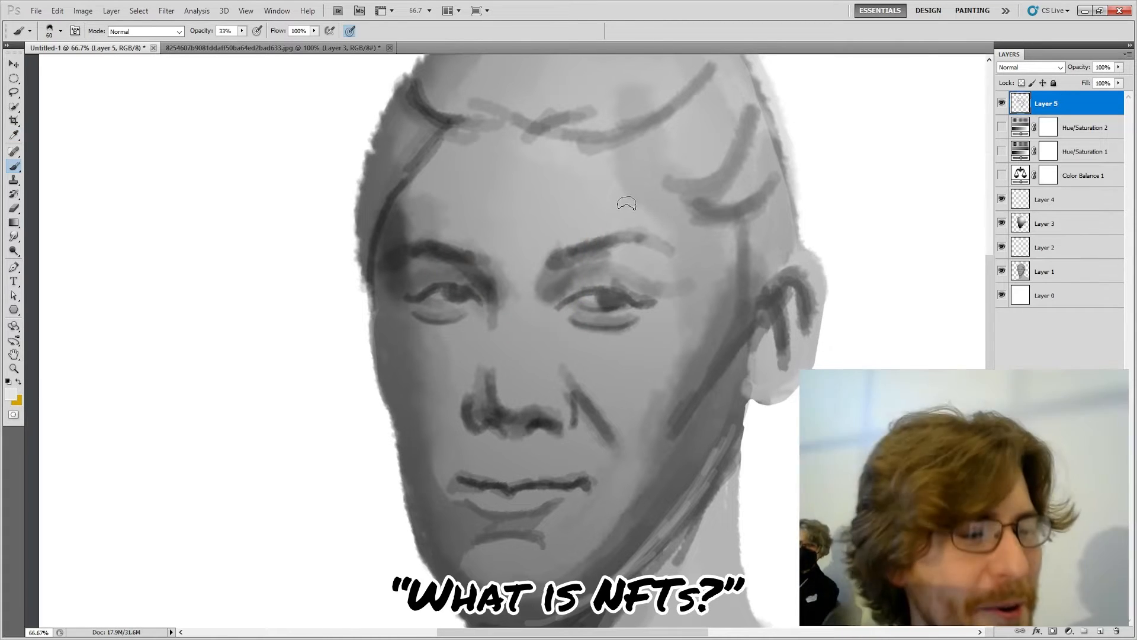
key("bracketleft")
left_click_drag(562, 234, 632, 224)
Step: Soften the highlight above the brow into the forehead with a 90 px brush at 18% opacity
key("bracketright")
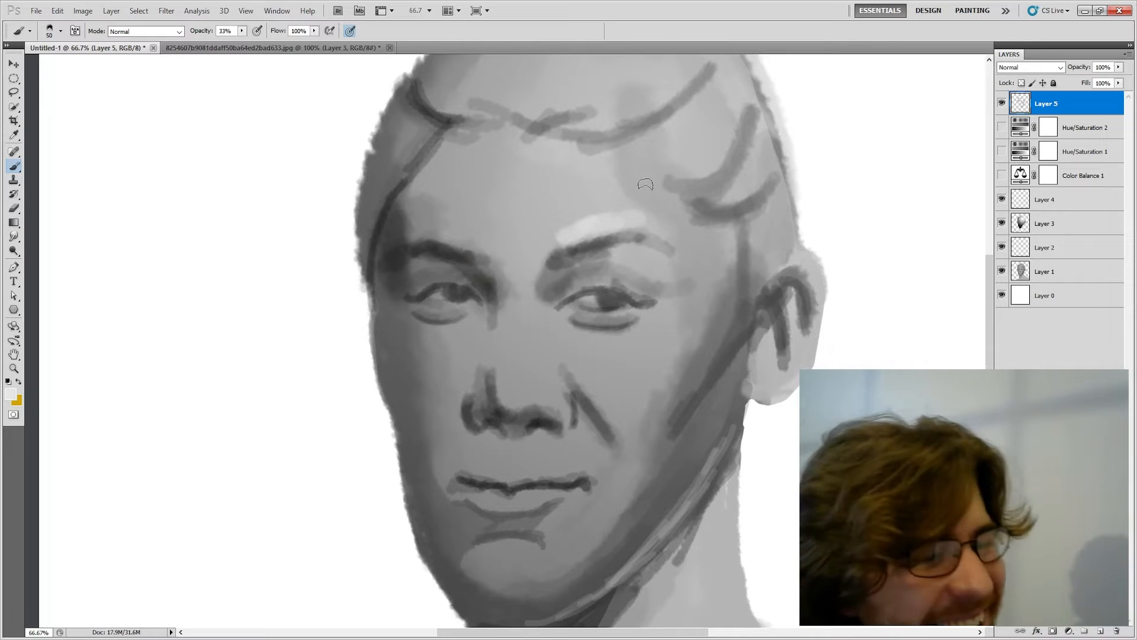
left_click(242, 31)
left_click(233, 42)
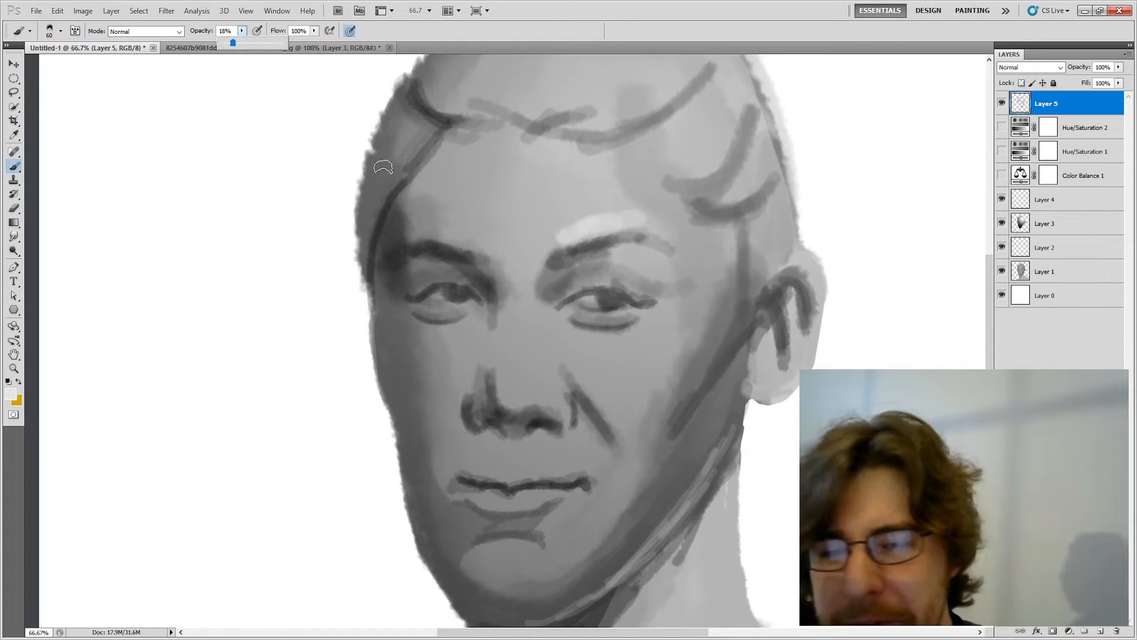
left_click(653, 178)
key("bracketright")
key("bracketright")
key("bracketright")
mouse_move(563, 205)
left_mouse_down()
mouse_move(603, 216)
mouse_move(541, 215)
mouse_move(577, 197)
mouse_move(564, 202)
mouse_move(572, 212)
mouse_move(607, 222)
left_mouse_up()
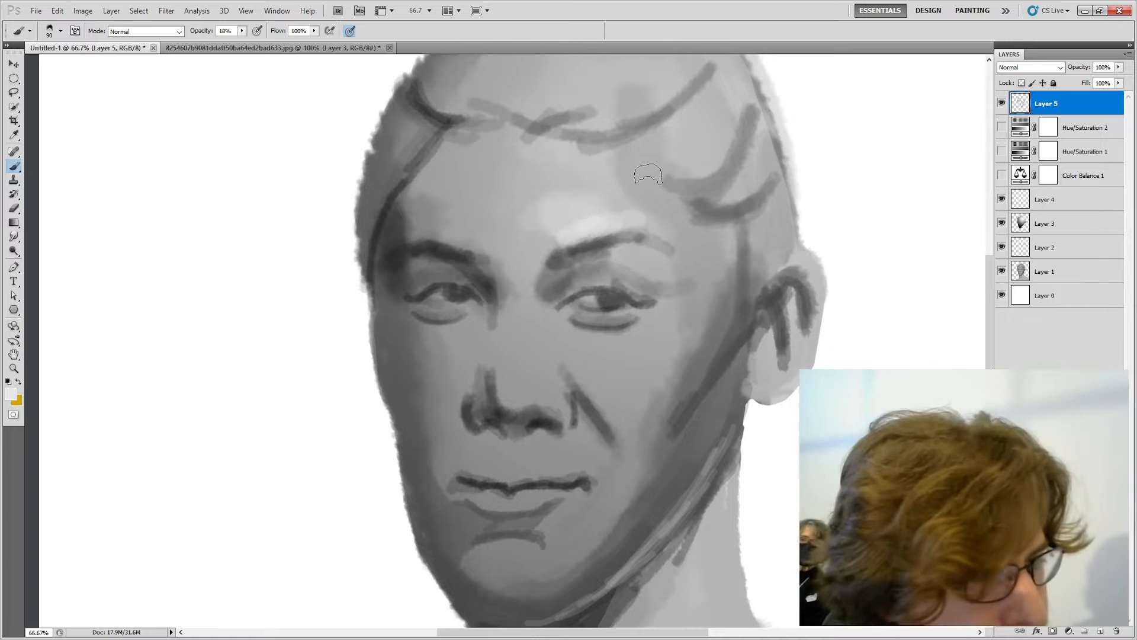
Step: Paint highlights just below the central hairline with a 70 px brush and along the temple hairline with a smaller one
key("bracketleft")
key("bracketleft")
left_click_drag(555, 147, 627, 156)
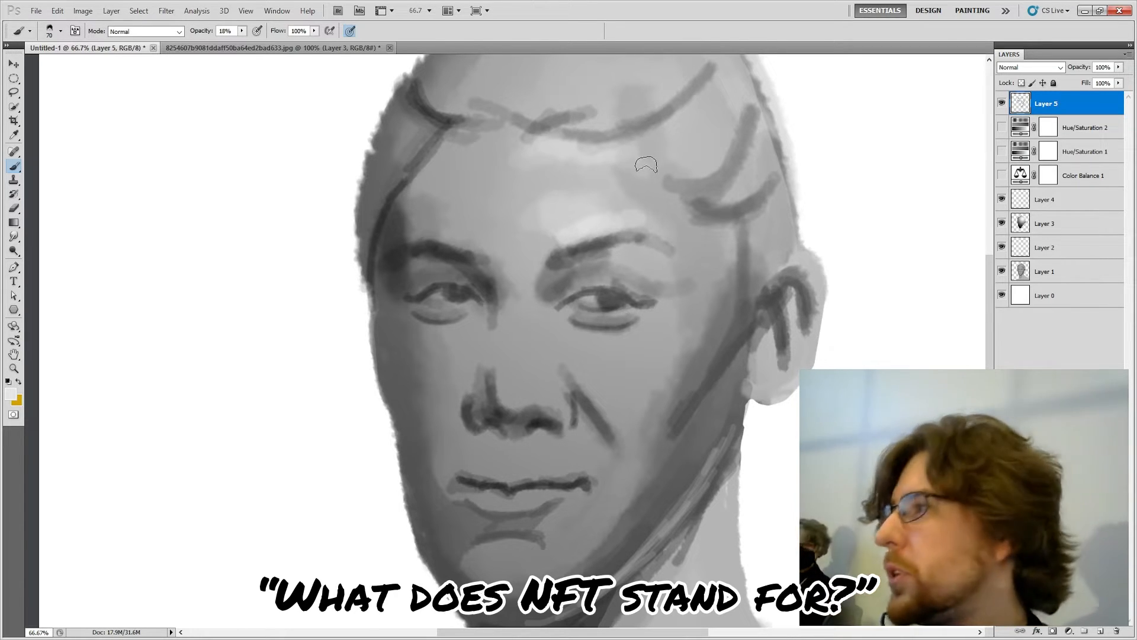
key("bracketleft")
key("bracketleft")
key("bracketleft")
key("bracketleft")
key("bracketleft")
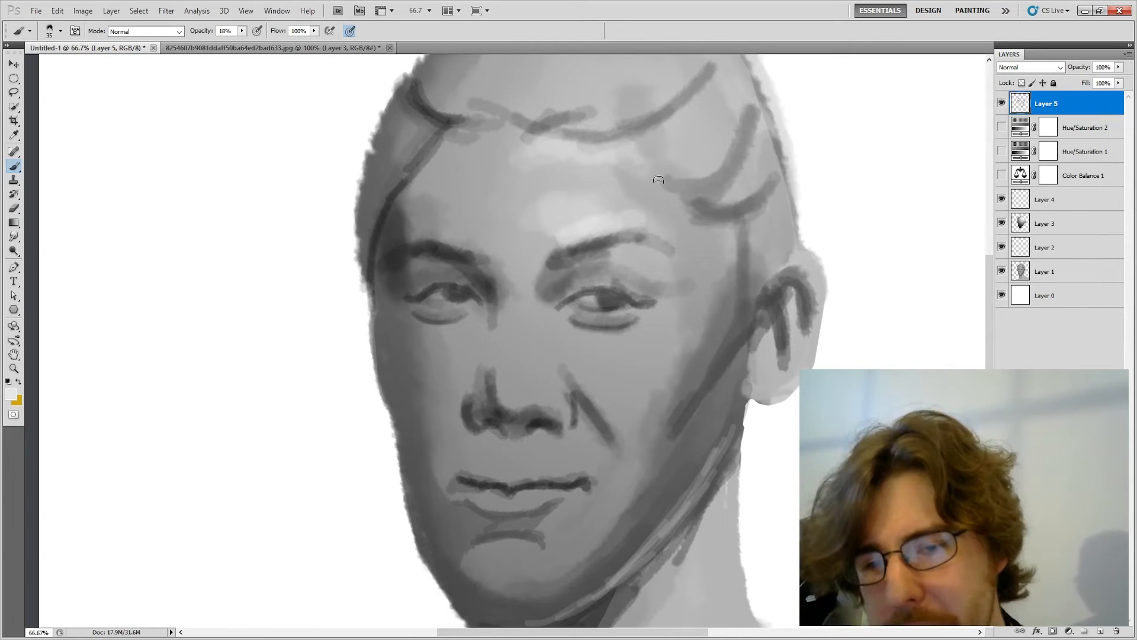
left_click_drag(680, 207, 712, 226)
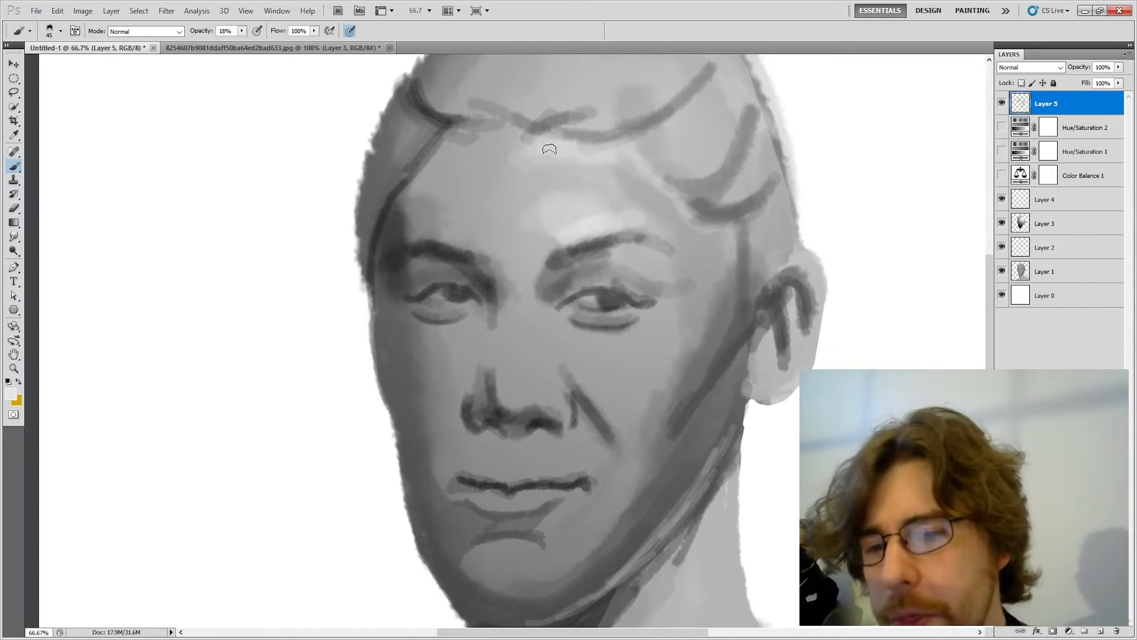
Step: Blend the light across the upper forehead with the brush enlarged to 150 px
key("bracketright")
key("bracketright")
key("bracketright")
left_click_drag(514, 148, 594, 166)
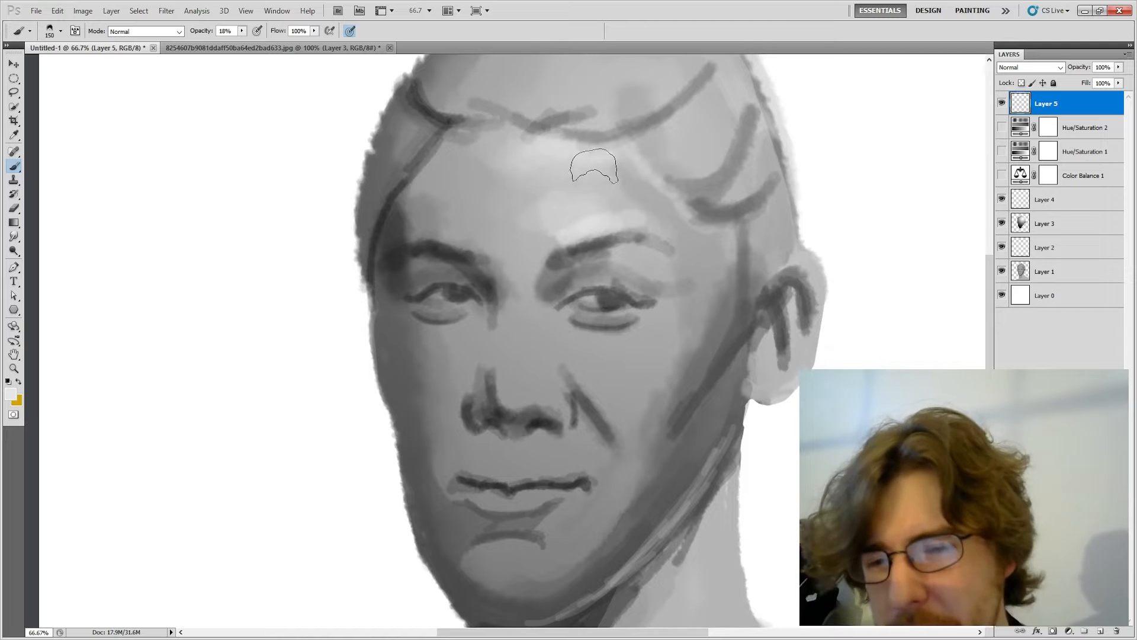
Step: Paint small highlights in both eyes with a 20 px brush and a long highlight down the nose bridge with a slightly larger one
key("bracketleft")
key("bracketleft")
key("bracketleft")
key("bracketleft")
key("bracketleft")
key("bracketleft")
key("bracketleft")
key("bracketleft")
key("bracketleft")
key("bracketleft")
key("bracketleft")
key("bracketleft")
key("bracketleft")
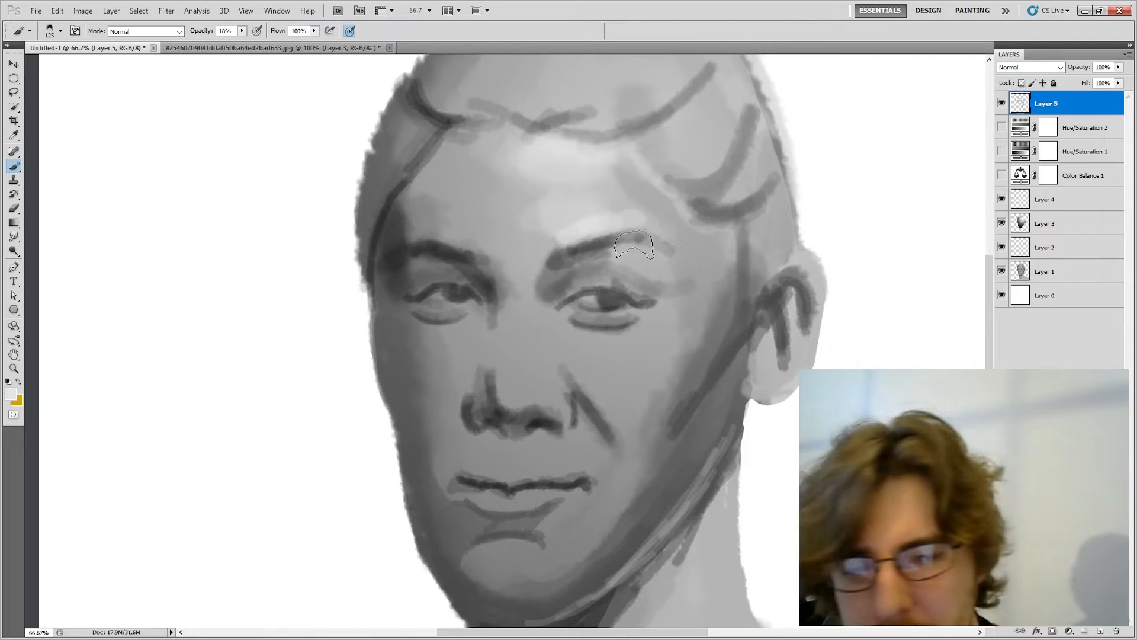
left_click_drag(591, 295, 608, 294)
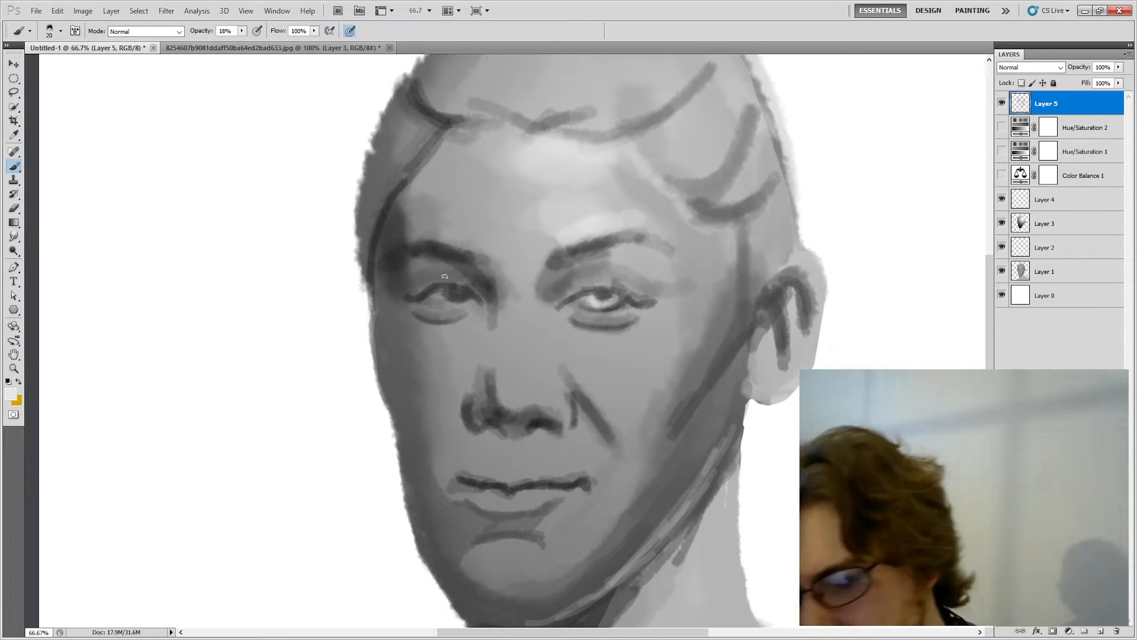
left_click_drag(437, 291, 453, 296)
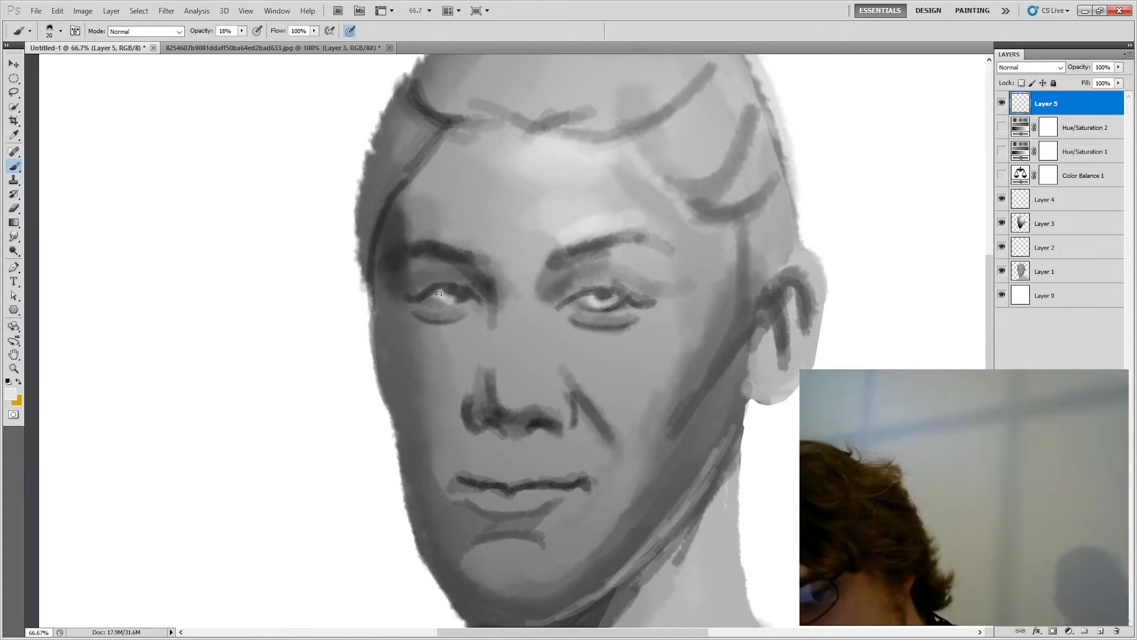
key("bracketright")
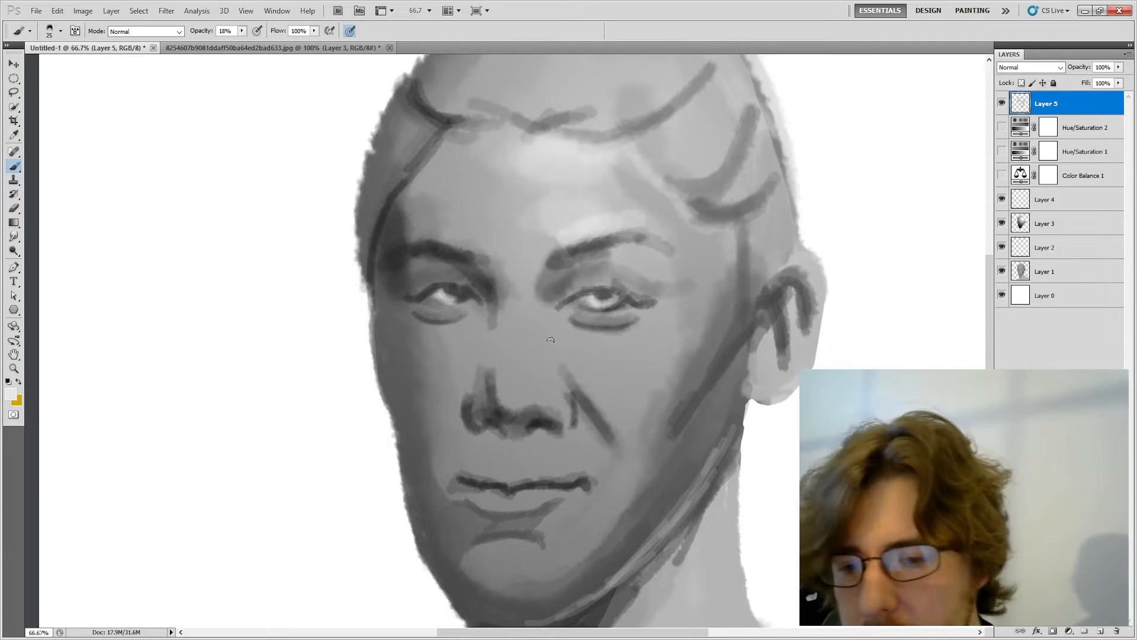
left_click_drag(523, 395, 530, 273)
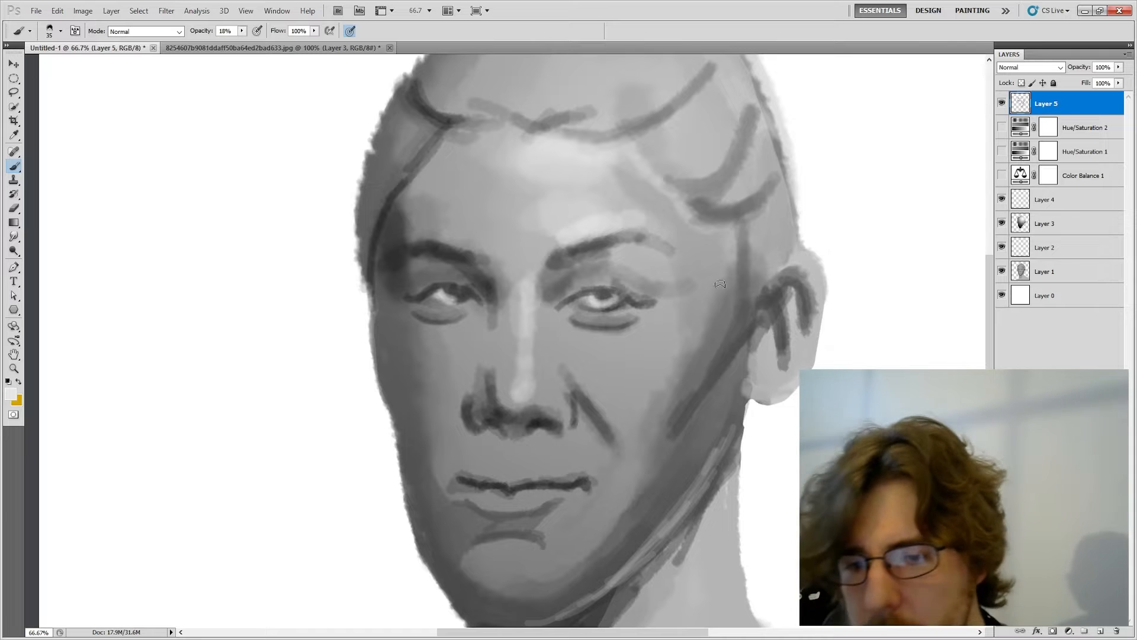
Step: Sample a dark grey from the eye and shade the area between the brows with an enlarged brush
key("i")
left_click(596, 291)
key("b")
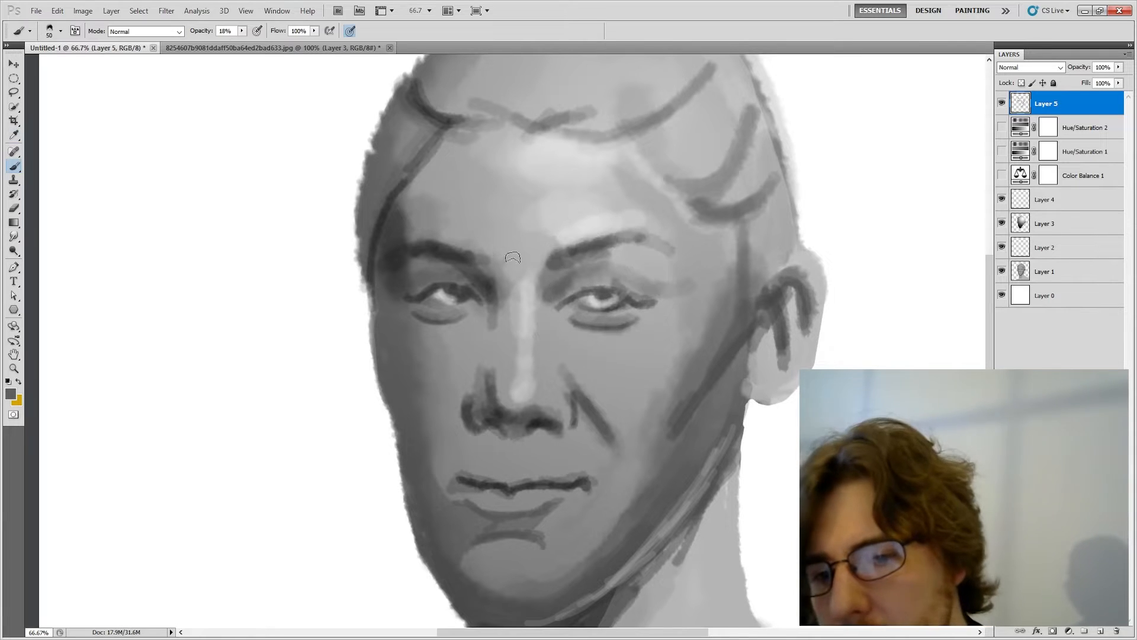
key("bracketright")
key("bracketright")
key("bracketright")
key("bracketright")
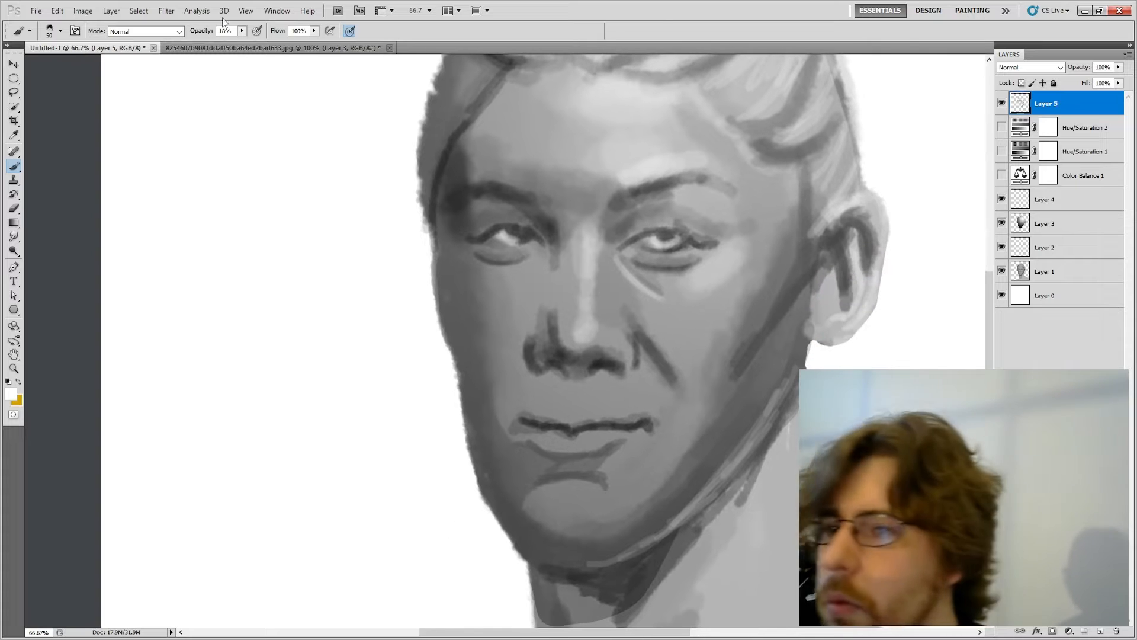
Step: Lower brush opacity to 11% and lighten the cheek below the eye on the ear side with a progressively larger brush
left_click(243, 31)
left_click_drag(242, 43, 238, 43)
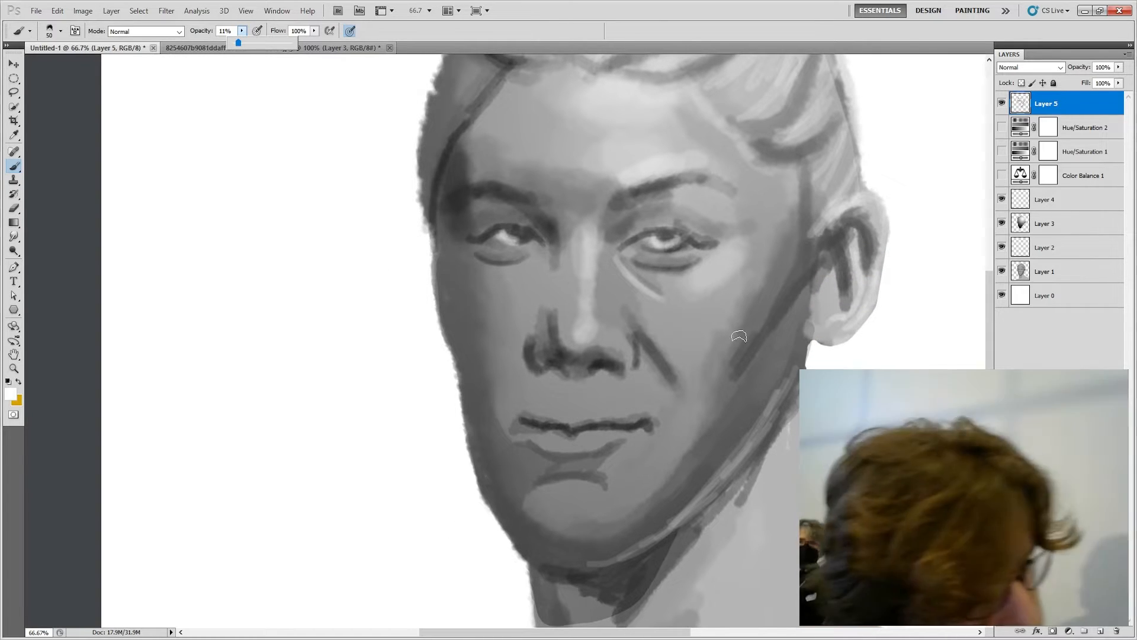
left_click(739, 336)
key("bracketright")
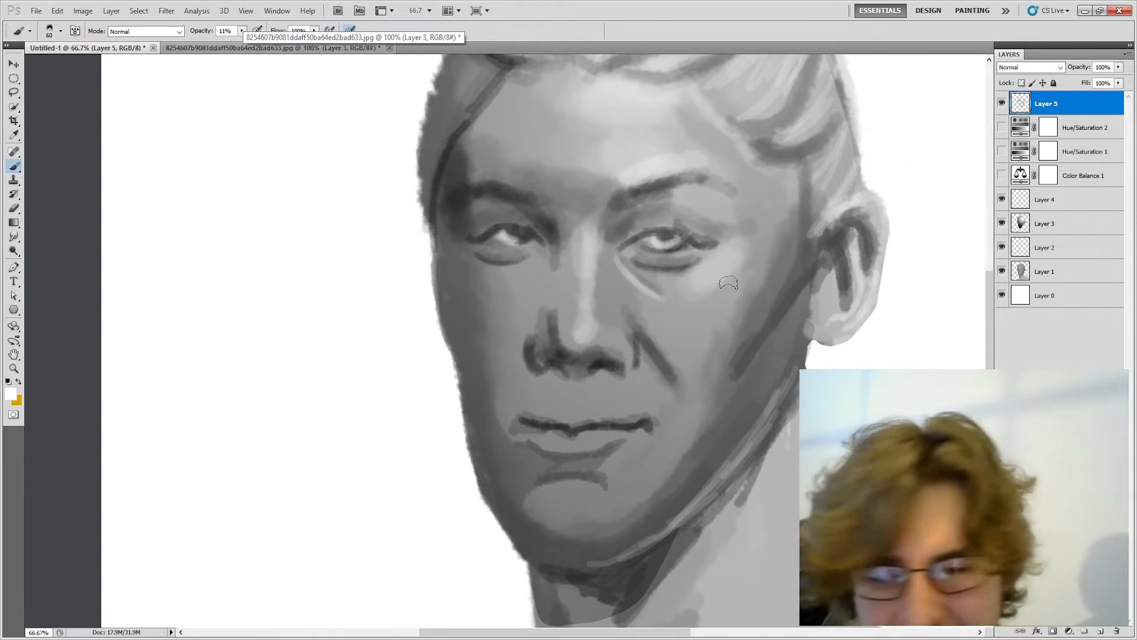
key("bracketright")
key("bracketright")
key("bracketright")
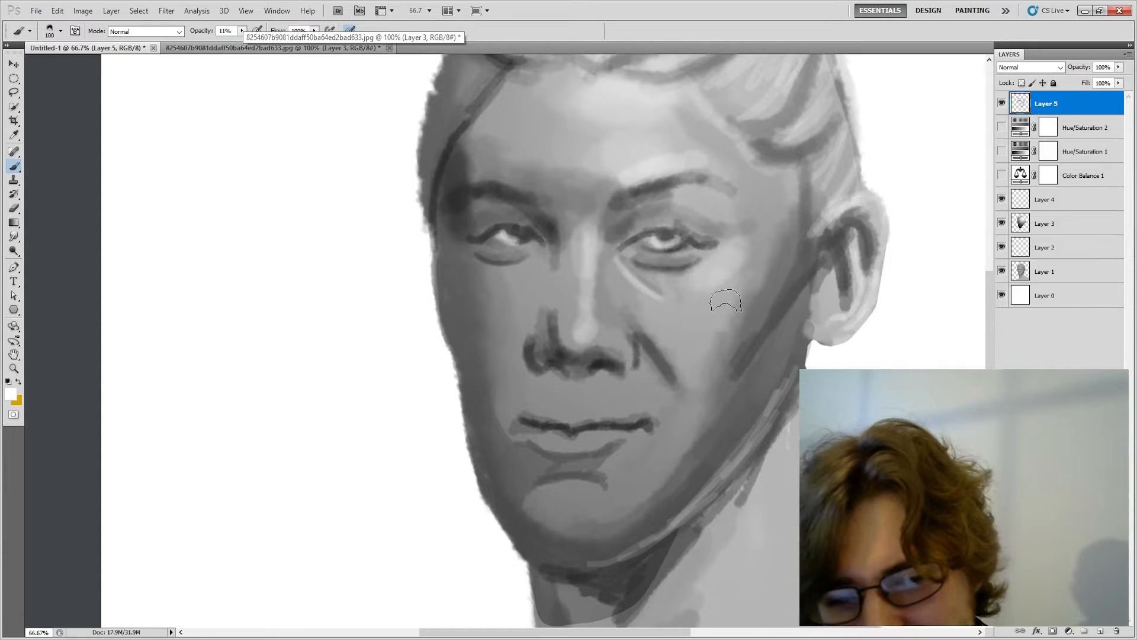
key("bracketright")
key("bracketright")
key("bracketright")
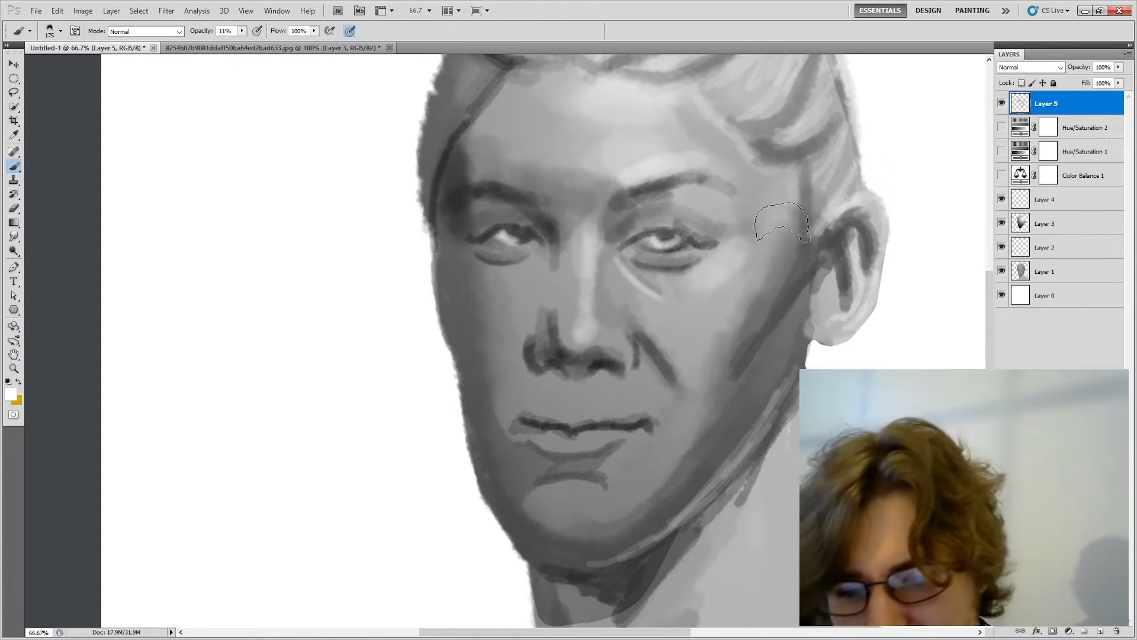
Step: Extend the soft light down the cheek toward the jaw with the brush reduced to 80 px
key("bracketleft")
key("bracketleft")
key("bracketleft")
key("bracketleft")
key("bracketleft")
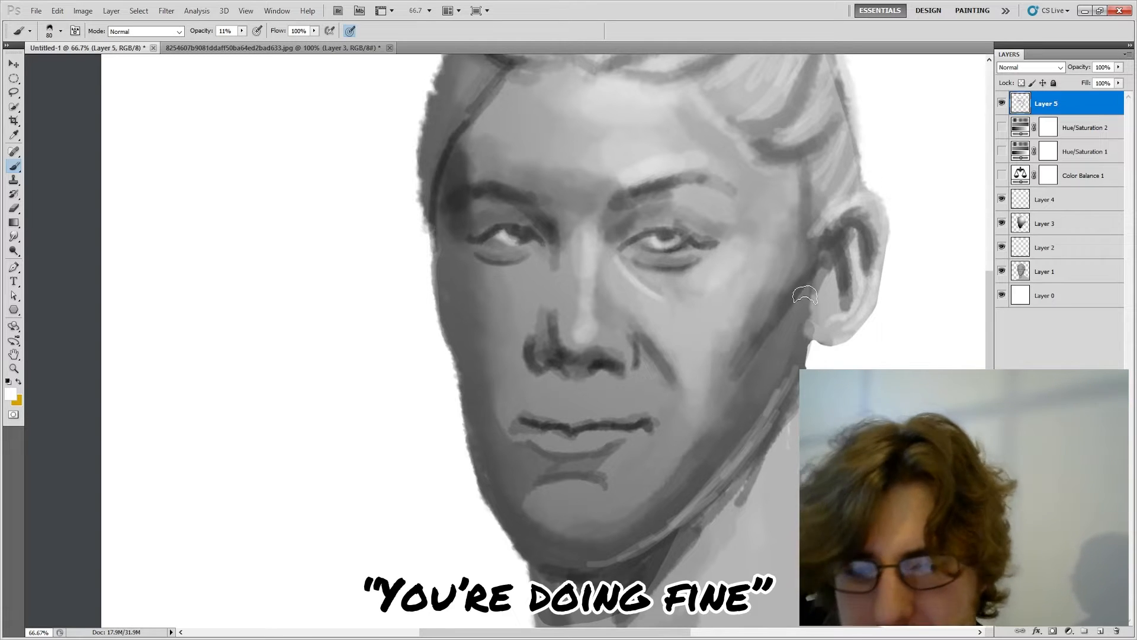
Step: Paint fine highlights around the outer end of the brow nearer the ear with a brush of about 25 to 30 px
key("bracketright")
key("bracketleft")
key("bracketleft")
key("bracketleft")
key("bracketleft")
key("bracketleft")
key("bracketleft")
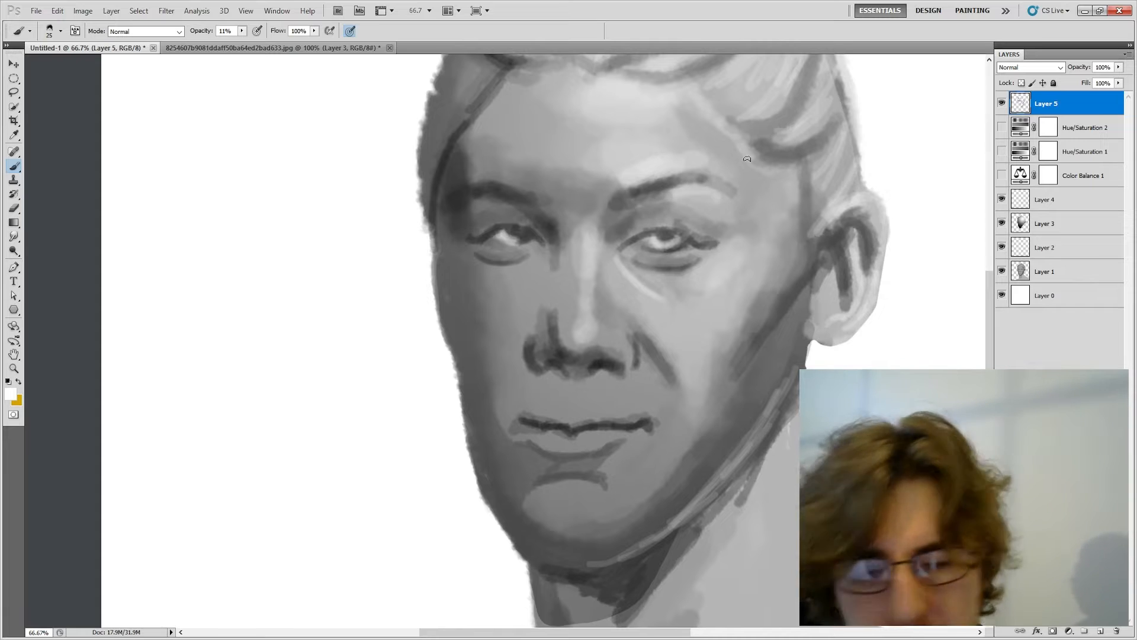
key("bracketright")
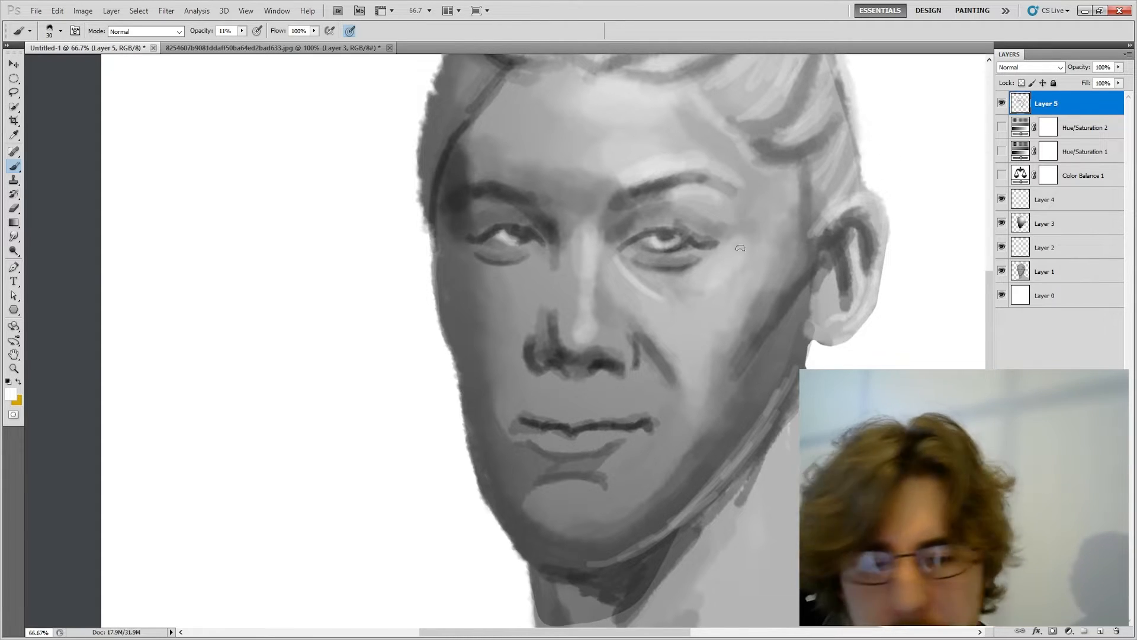
Step: Lighten the shadowed side of the forehead with a larger brush and highlight the upper lip's edge with a 35 px brush
key("bracketright")
key("bracketright")
key("bracketright")
mouse_move(537, 129)
left_mouse_down()
mouse_move(517, 176)
mouse_move(516, 154)
mouse_move(503, 173)
mouse_move(533, 164)
mouse_move(565, 88)
left_mouse_up()
key("bracketleft")
key("bracketleft")
key("bracketleft")
key("bracketleft")
key("bracketleft")
key("bracketleft")
key("bracketleft")
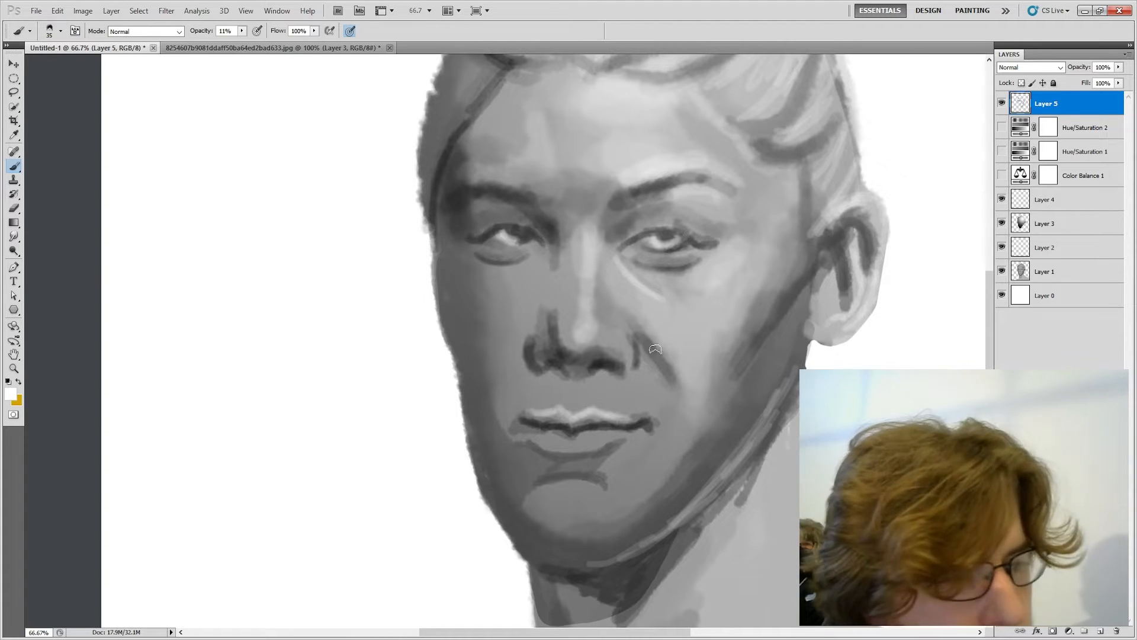
Step: Build up soft light on the upper lip and the skin between nose and mouth with a 40 to 60 px brush
key("bracketright")
key("bracketright")
key("bracketright")
key("bracketright")
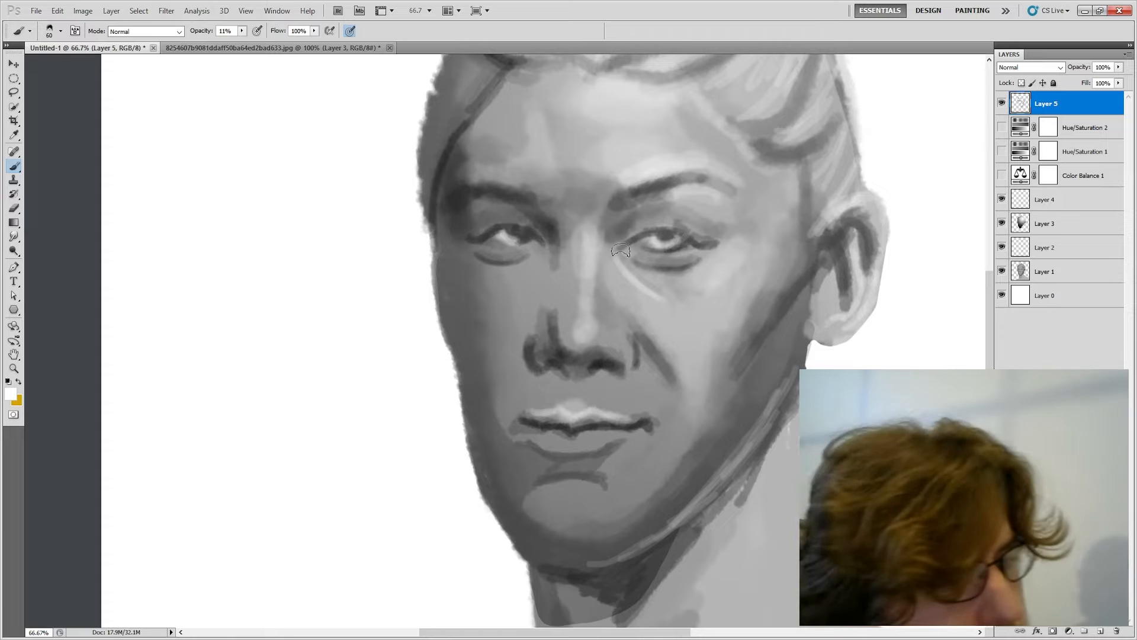
key("bracketleft")
key("bracketleft")
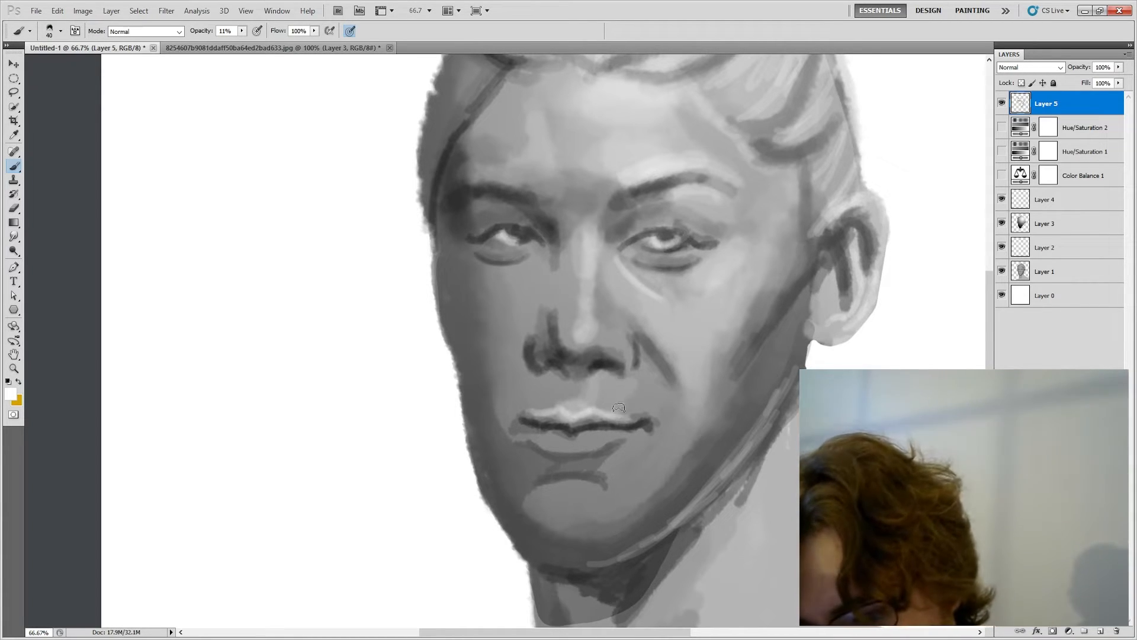
Step: Try a stronger highlight between the nose and upper lip with the brush at 55% opacity, and undo the stroke
left_click(242, 31)
left_click_drag(241, 43, 269, 43)
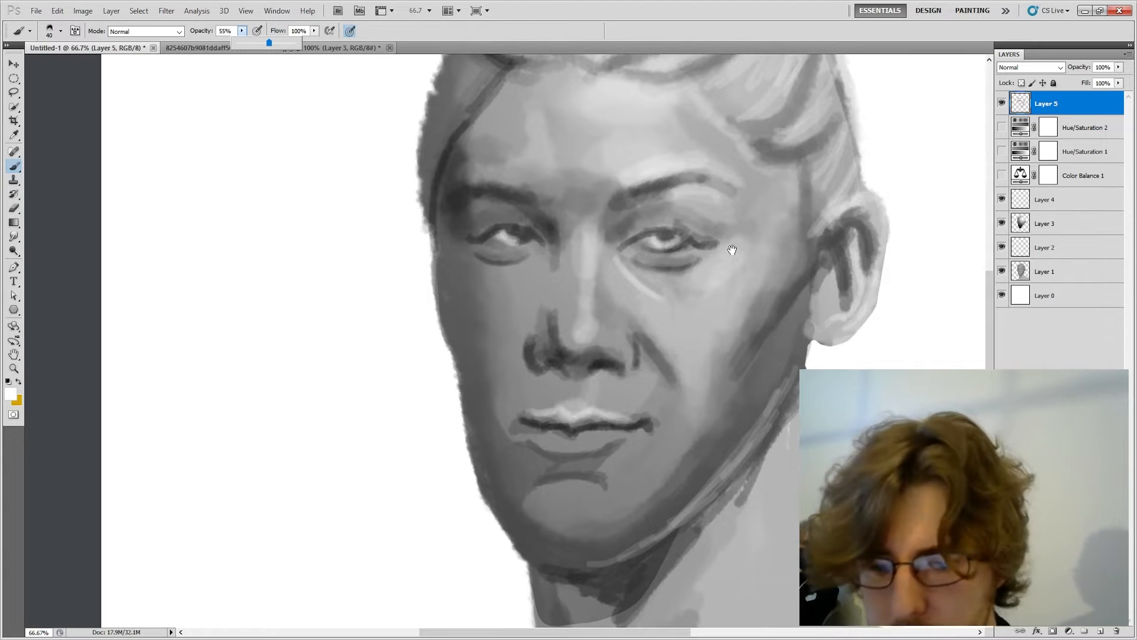
left_click_drag(732, 249, 714, 255)
mouse_move(626, 363)
left_mouse_down()
mouse_move(640, 388)
mouse_move(625, 377)
mouse_move(603, 407)
left_mouse_up()
key("ctrl+z")
Step: Set brush opacity to 25% and lighten the skin above the upper lip toward the mouth corner
left_click_drag(240, 30, 229, 43)
mouse_move(642, 393)
left_mouse_down()
mouse_move(629, 377)
mouse_move(605, 403)
mouse_move(557, 403)
mouse_move(553, 414)
left_mouse_up()
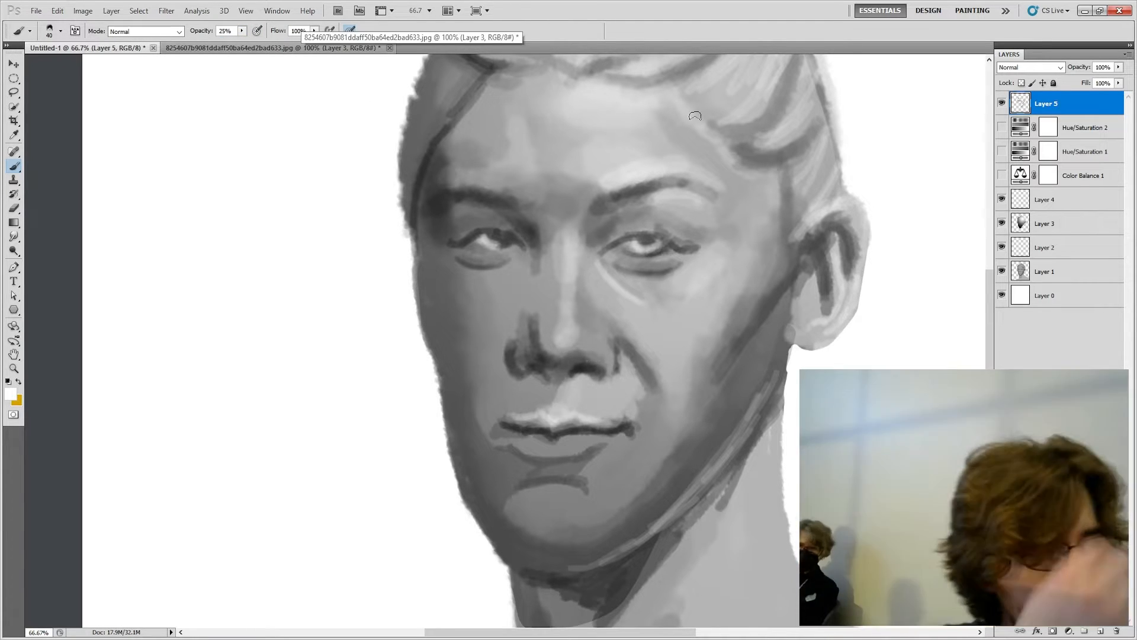
Step: Switch to the Photos window with the bust reference image and move it over the canvas
key("alt+Tab")
left_click_drag(1136, 23, 891, 66)
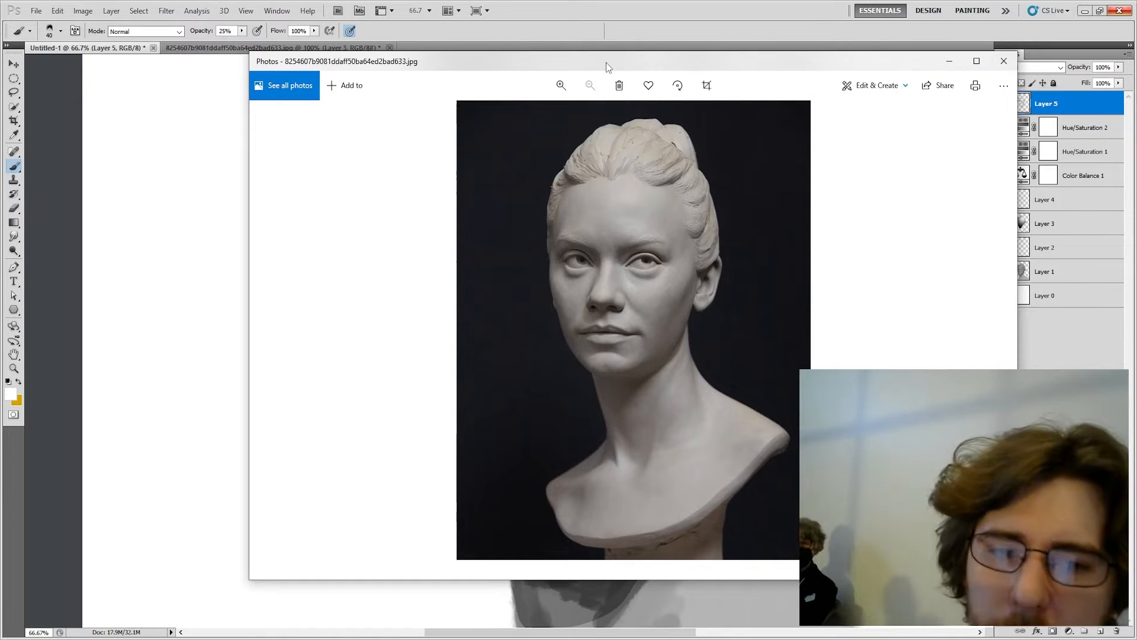
Step: Move the Photos reference window off the canvas and return to the Photoshop painting
left_click_drag(606, 62, 1136, 29)
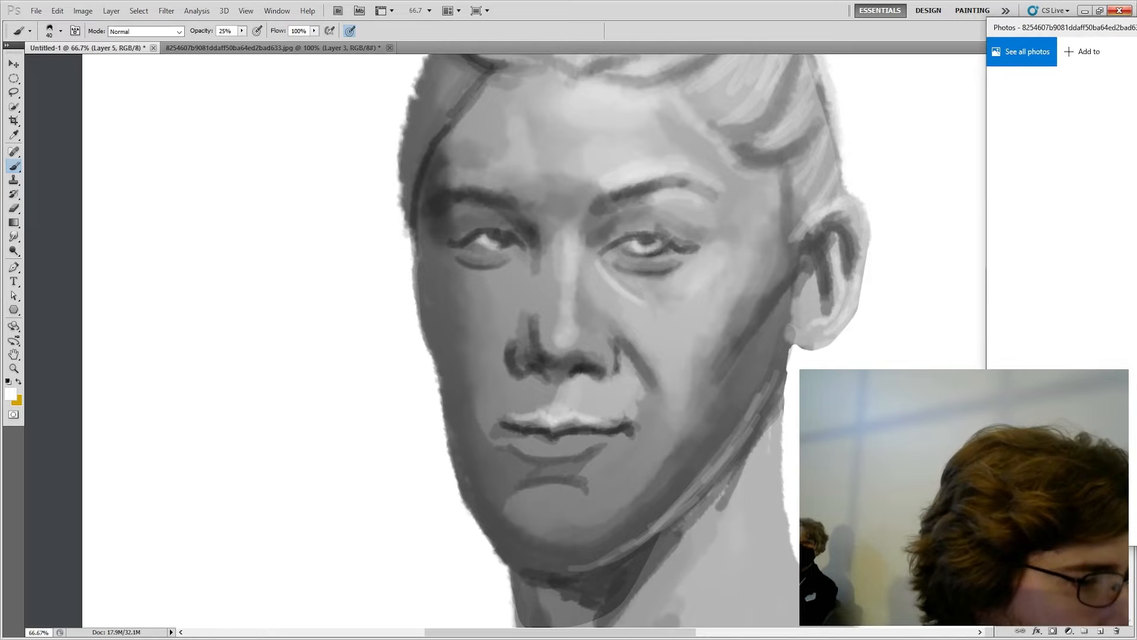
left_click(689, 41)
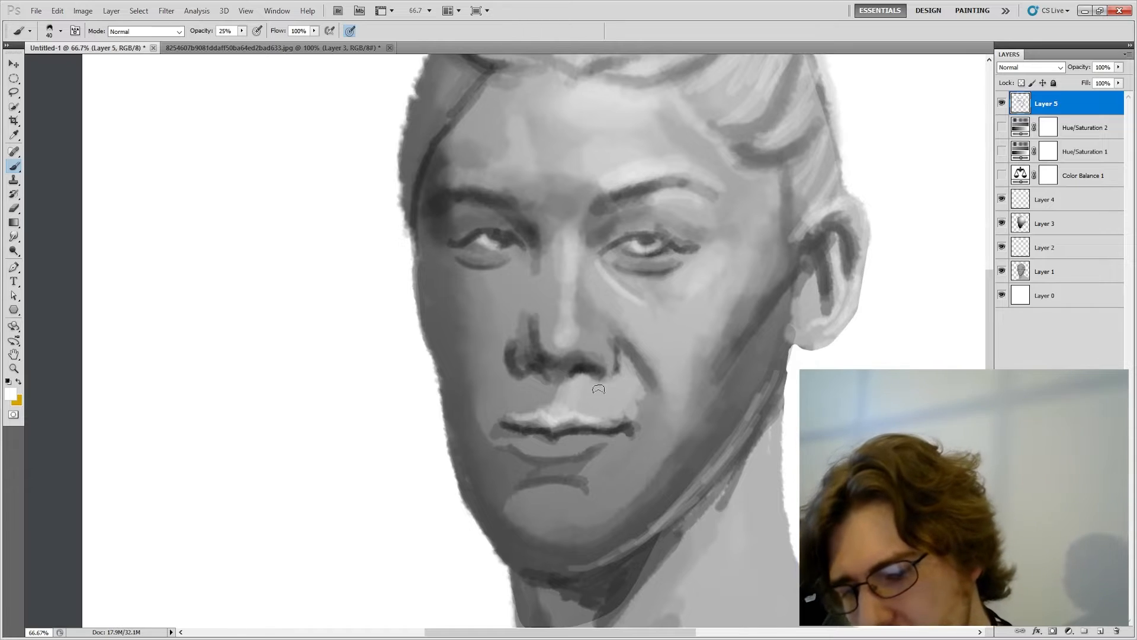
Step: Try light strokes from below the nose down toward the chin, and undo the last strokes
mouse_move(599, 390)
left_mouse_down()
mouse_move(562, 438)
mouse_move(591, 467)
mouse_move(560, 500)
mouse_move(566, 532)
mouse_move(596, 554)
left_mouse_up()
key("ctrl+alt+z")
key("ctrl+alt+z")
key("ctrl+alt+z")
key("ctrl+alt+z")
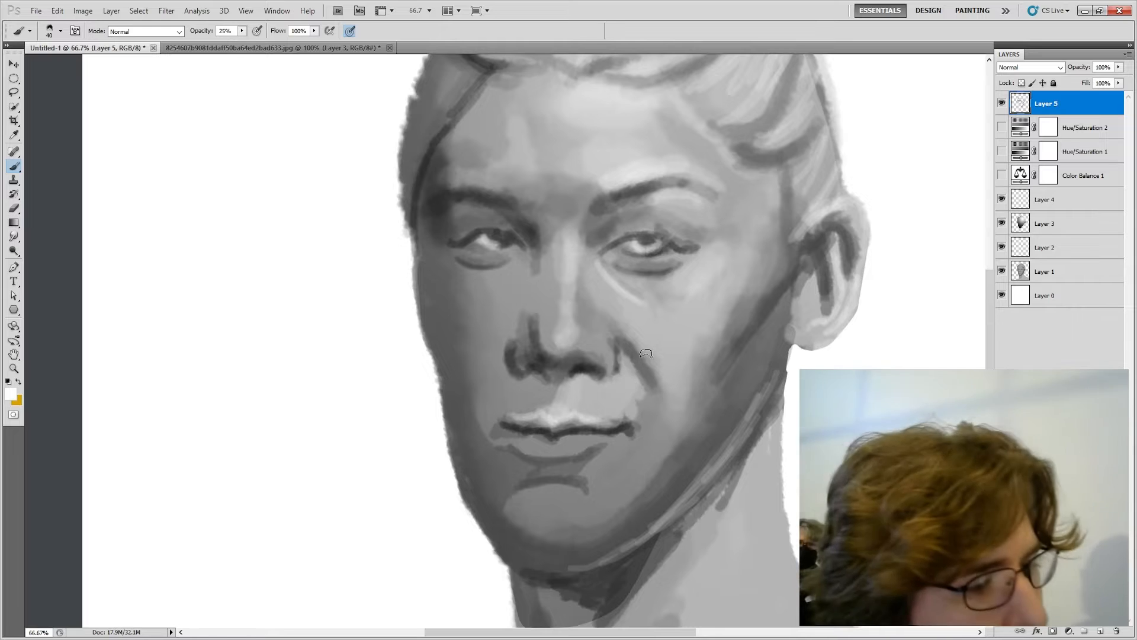
Step: Brighten the centre of the upper lip and shade the philtrum above it in a sampled dark grey with a 30 px brush
key("bracketleft")
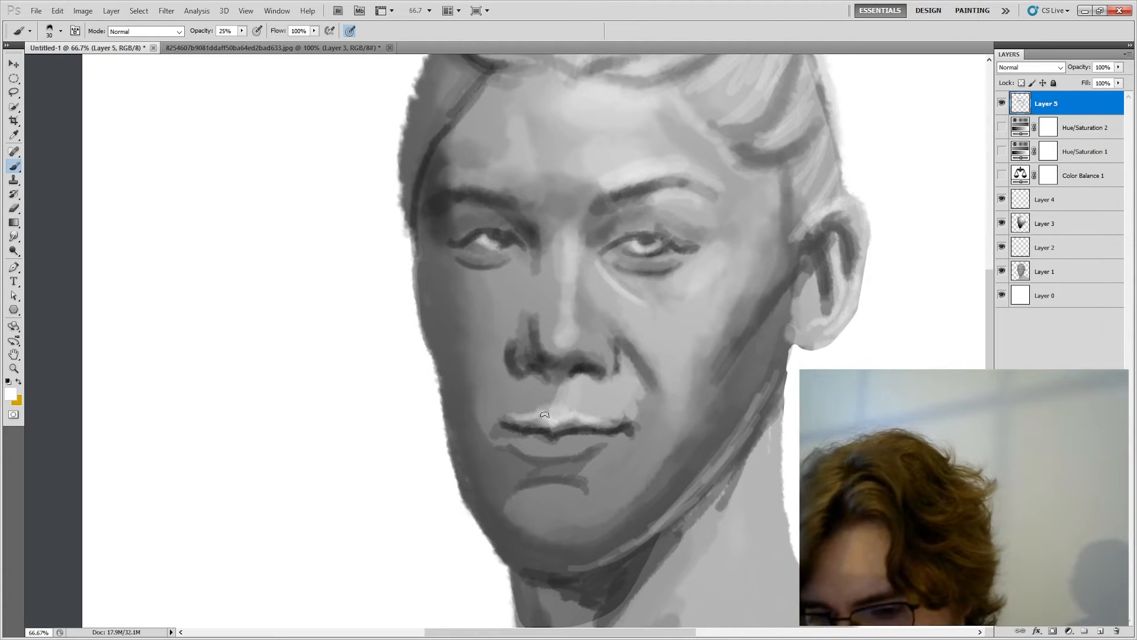
left_click(548, 412)
key("i")
left_click(505, 529)
key("b")
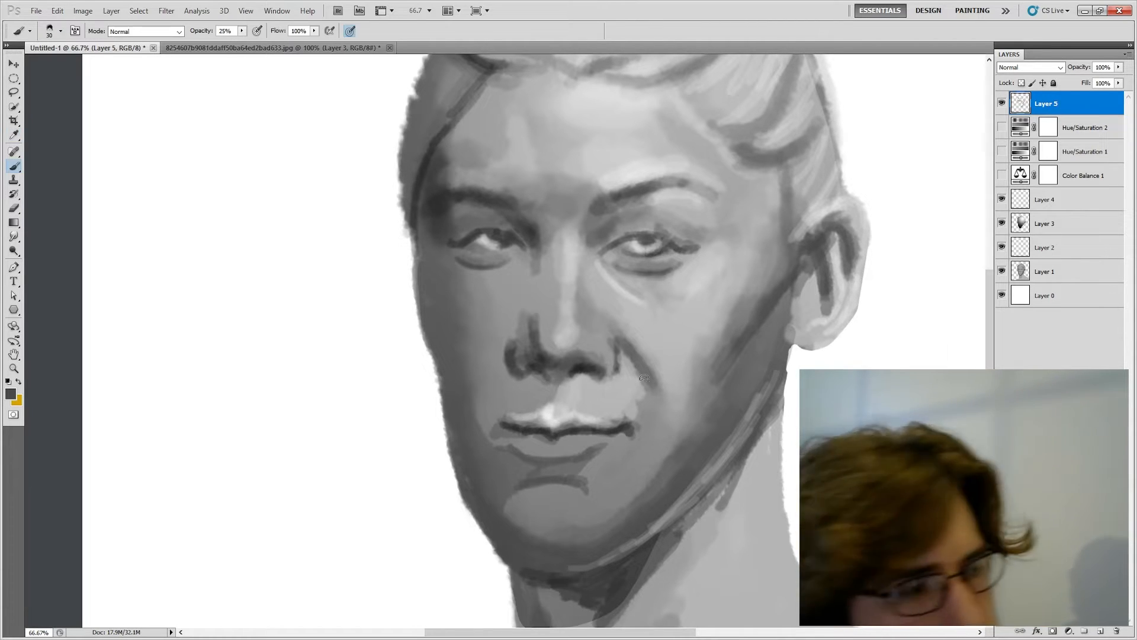
left_click_drag(563, 382, 559, 398)
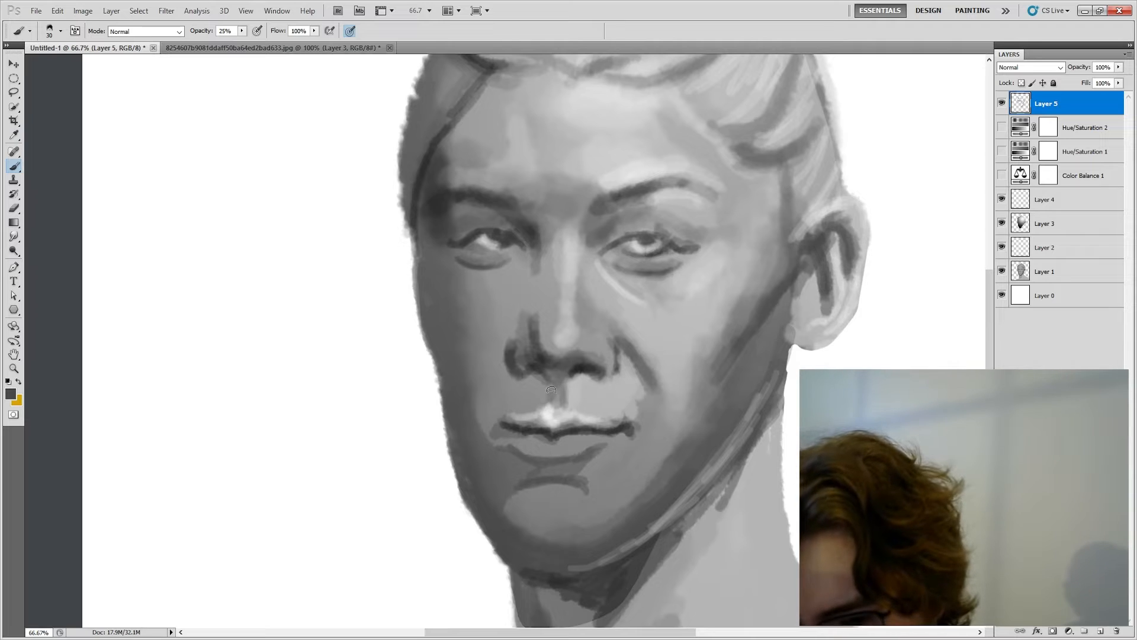
Step: Sample a darker grey from beneath the nose and shade the skin below the nostril on the shadowed side
key("i")
left_click(574, 352)
key("b")
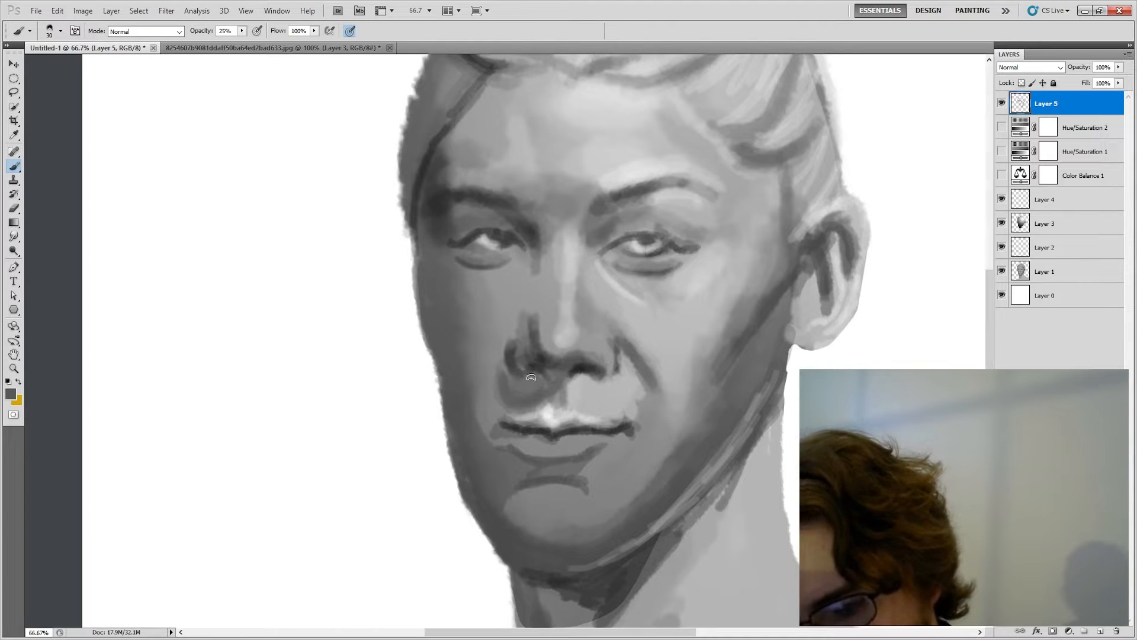
key("bracketright")
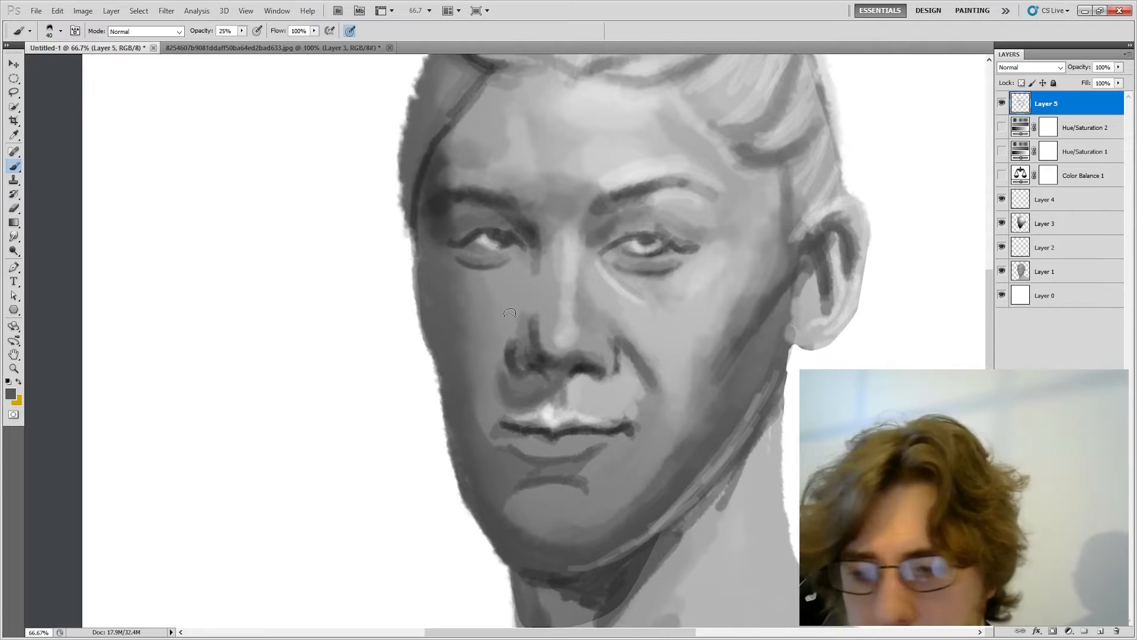
Step: Sample a mid grey below the shadow-side eye and soften that cheek with a 90 px brush
key("u")
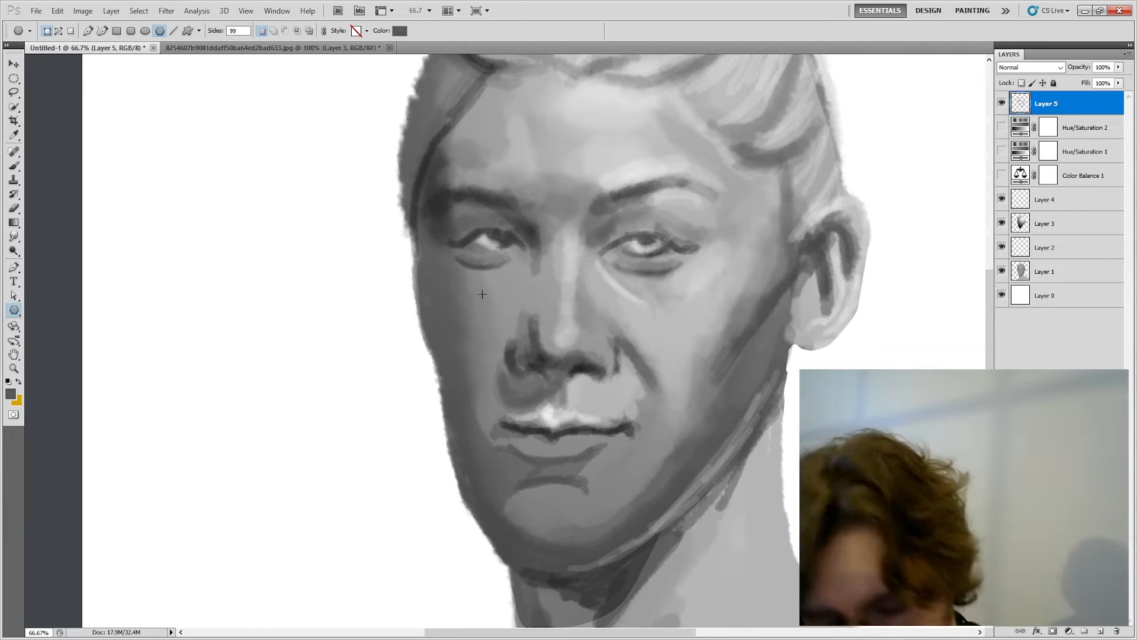
key("i")
left_click(502, 277)
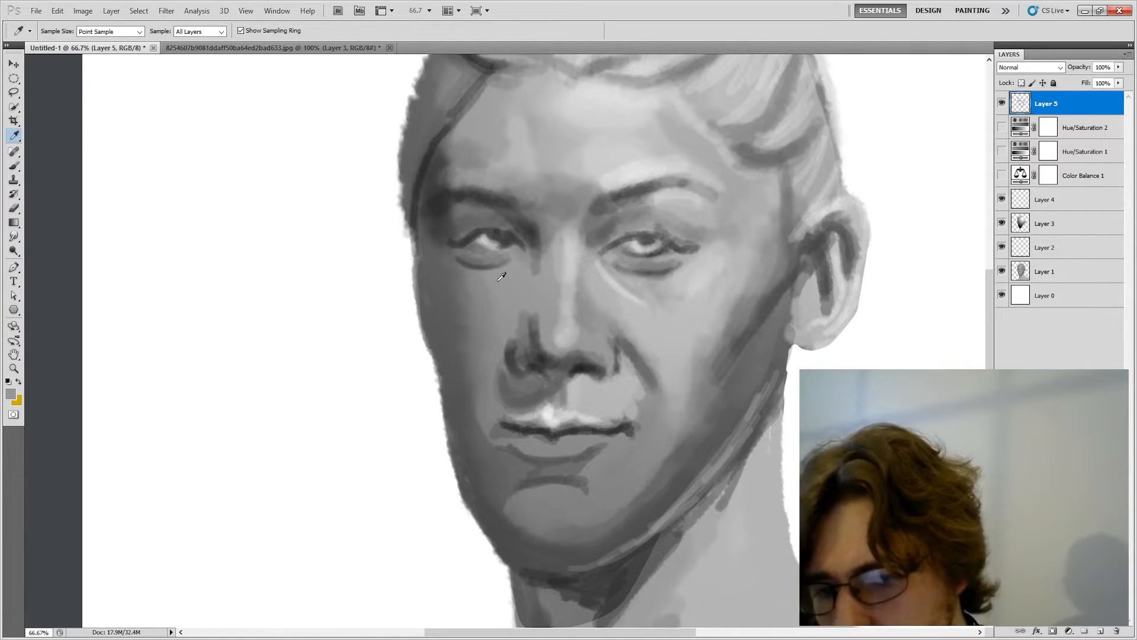
key("b")
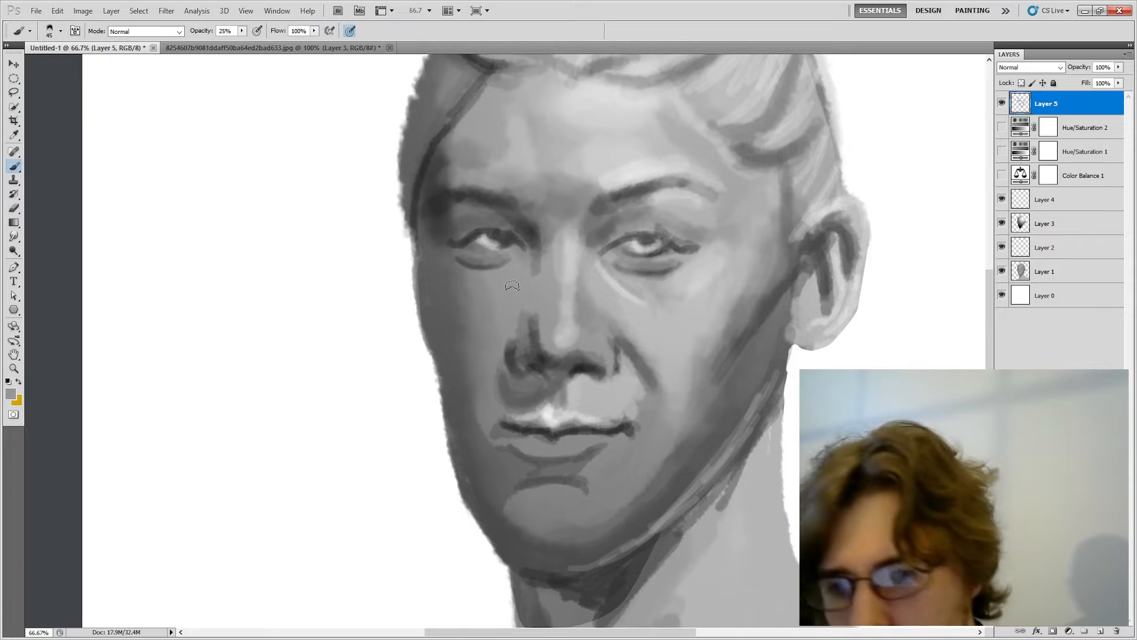
key("bracketright")
key("bracketright")
key("bracketright")
key("bracketright")
key("bracketright")
left_click_drag(440, 277, 459, 338)
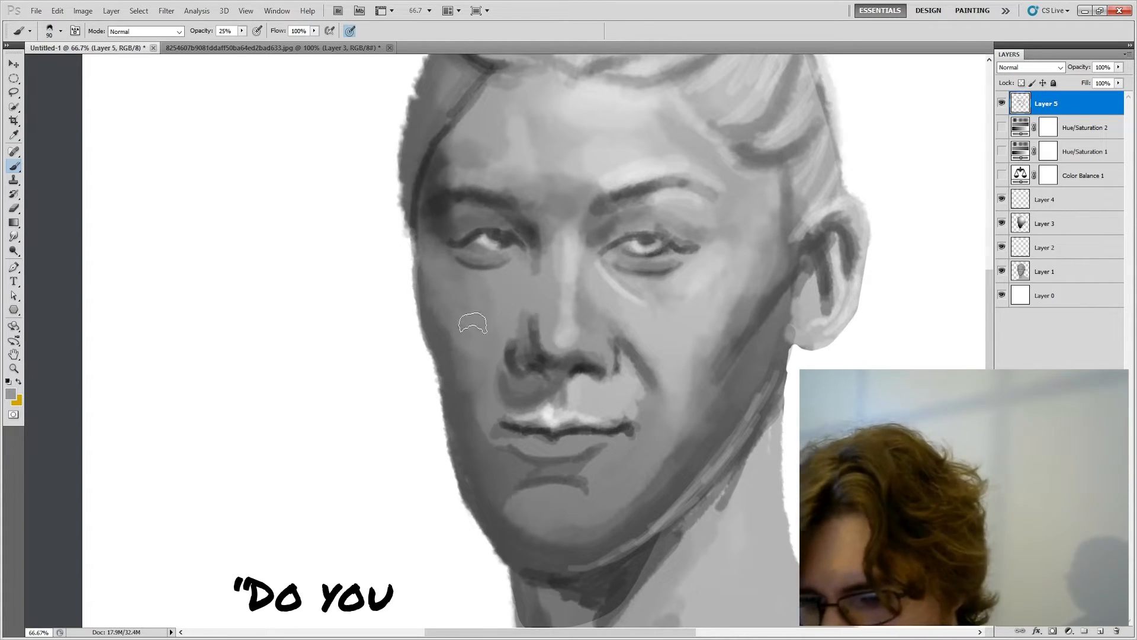
key("bracketleft")
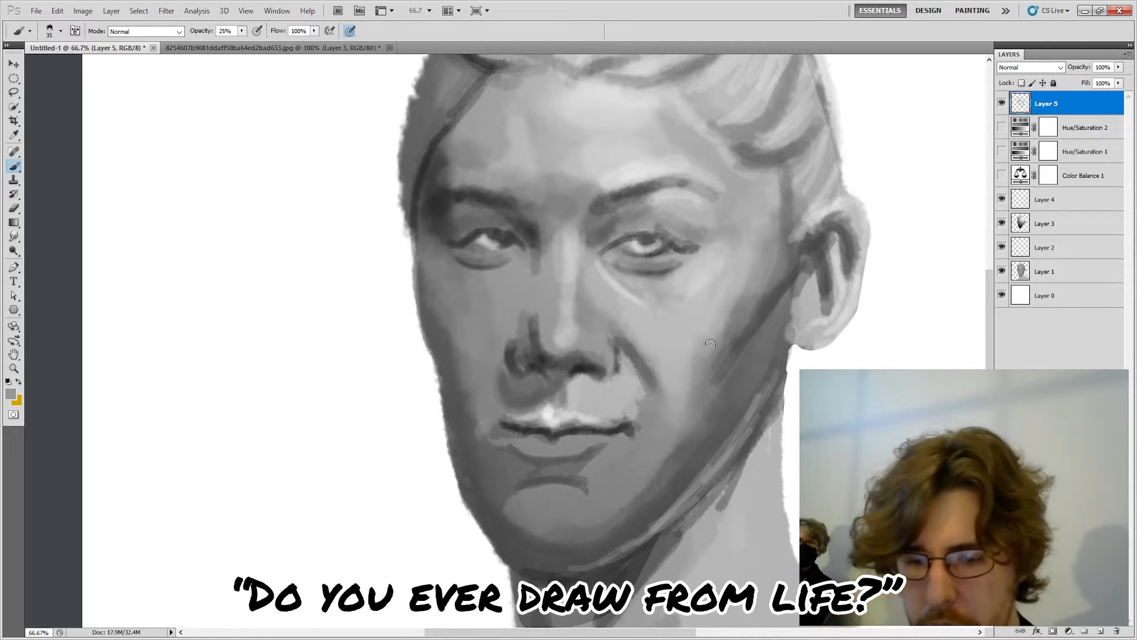
Step: Sample the dark mouth line and deepen the shadow beneath the lower lip with a 35 px brush
key("i")
left_click(554, 430)
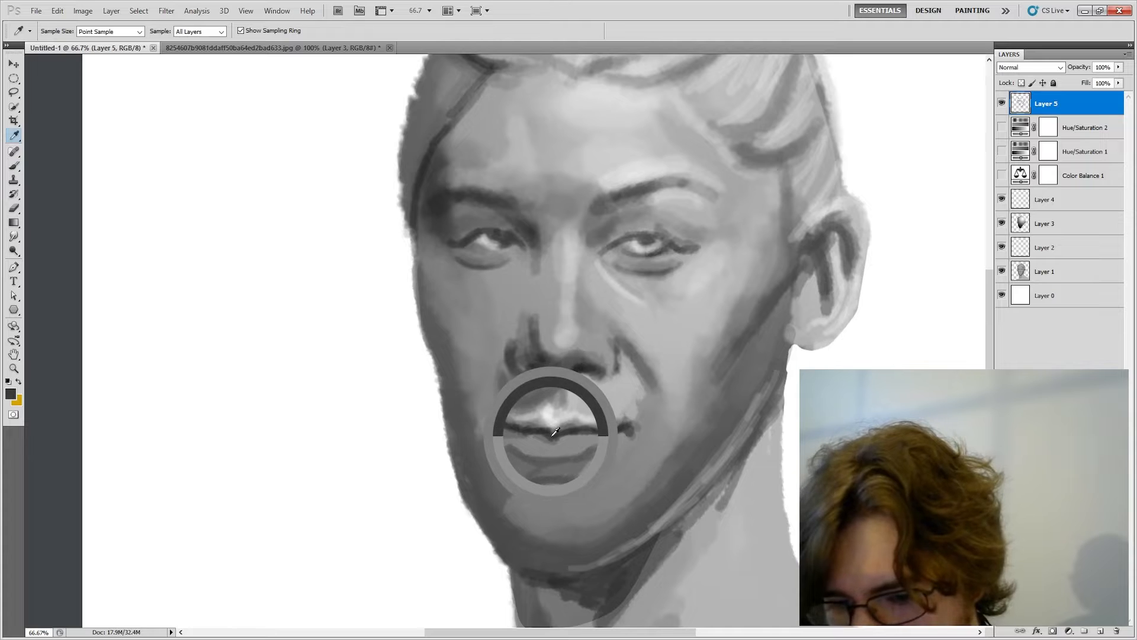
key("b")
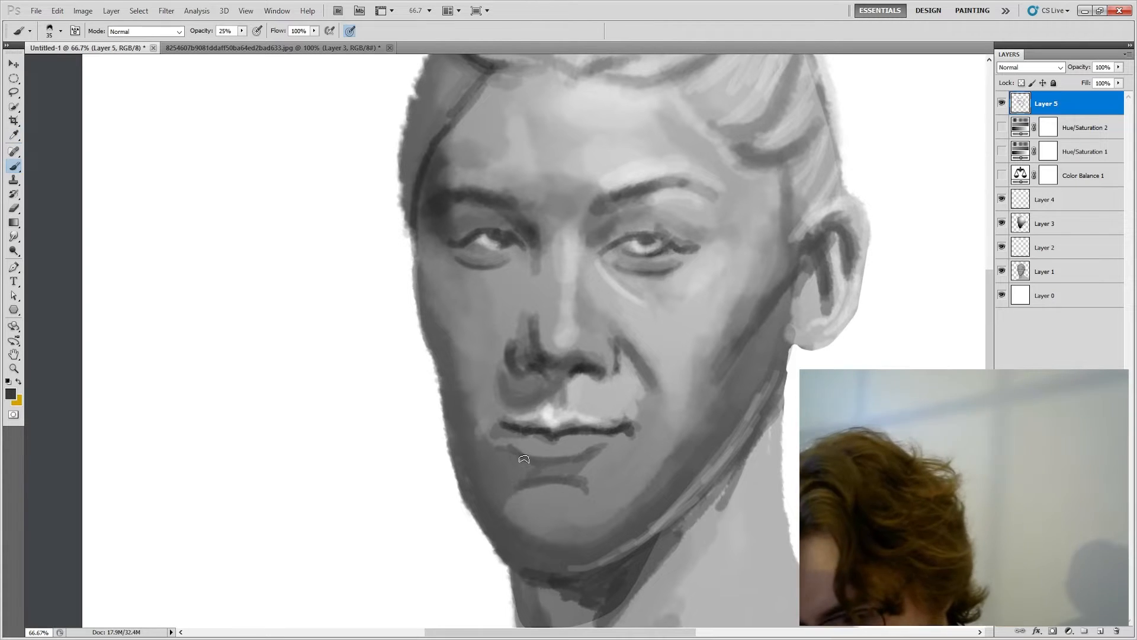
left_click_drag(583, 460, 538, 473)
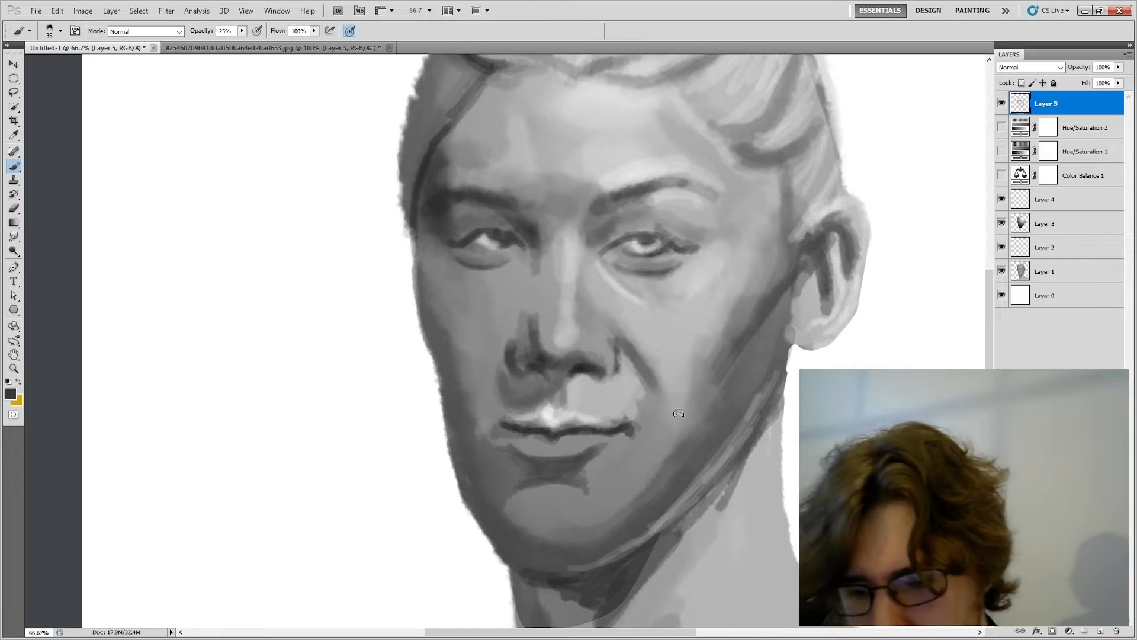
Step: Sample the near-white lip highlight and lighten the lower lip and the skin below its lit corner with a 20 to 30 px brush
key("i")
left_click(556, 412)
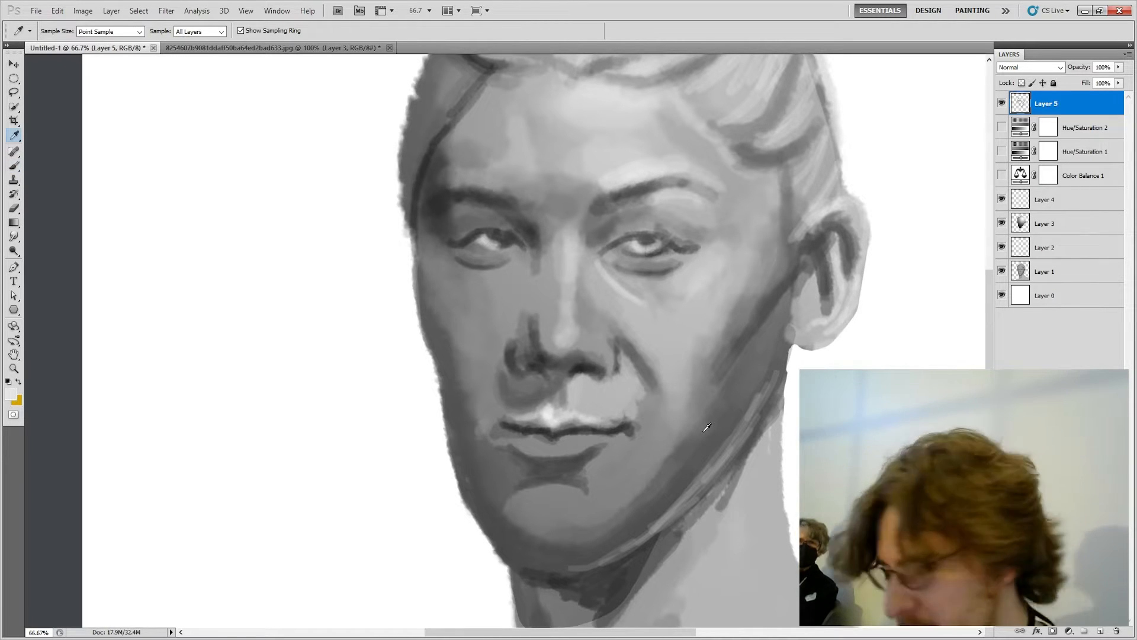
key("b")
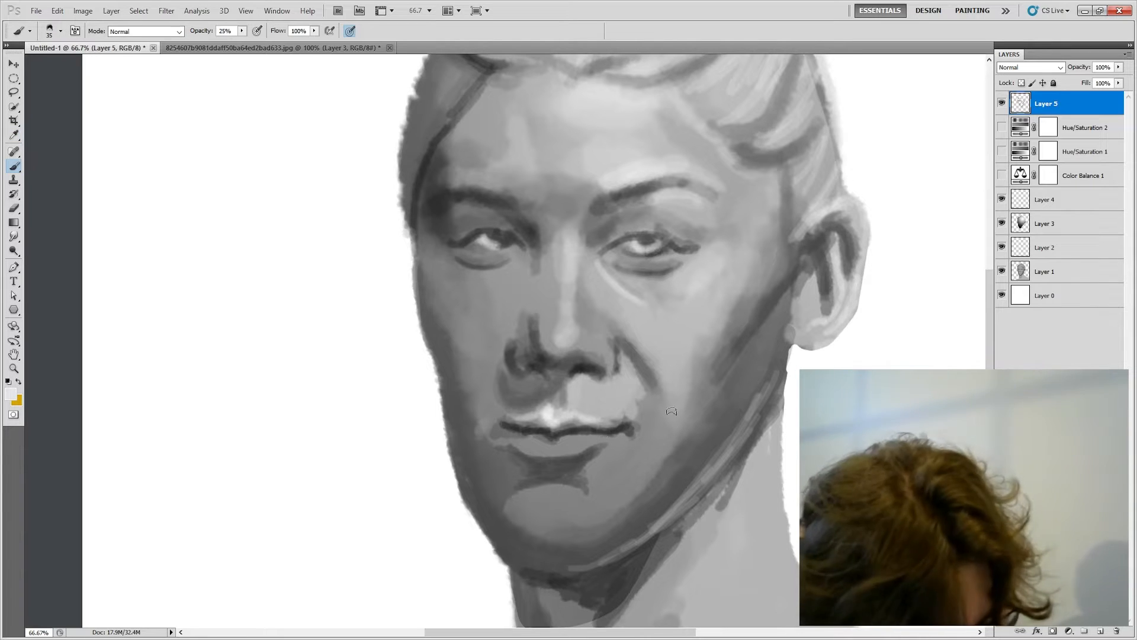
key("bracketleft")
key("bracketleft")
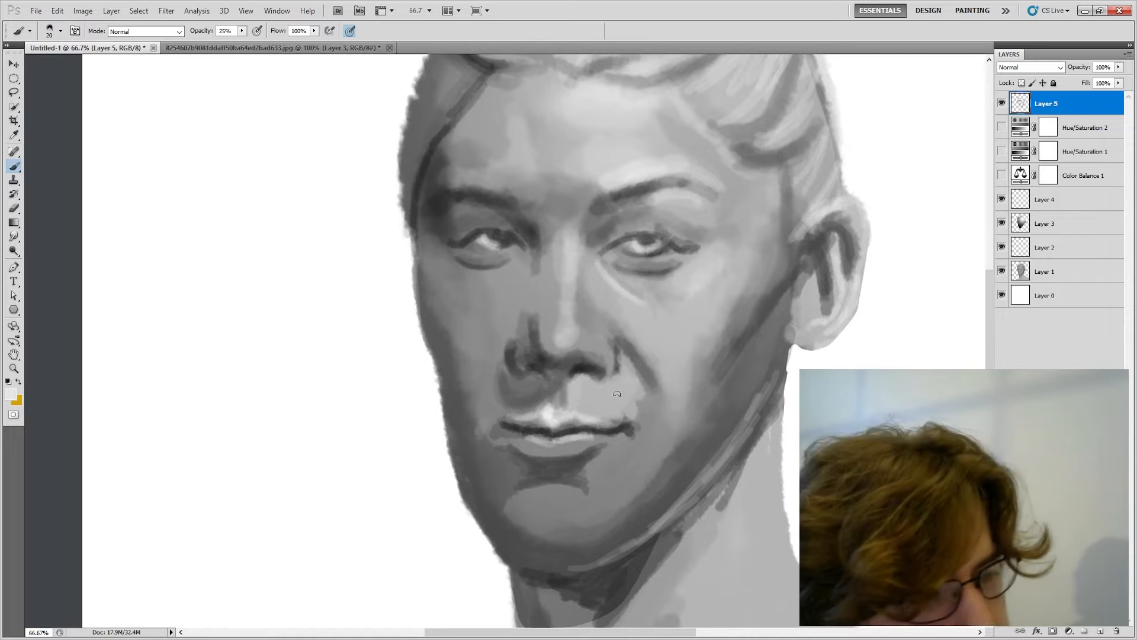
left_click_drag(597, 437, 548, 445)
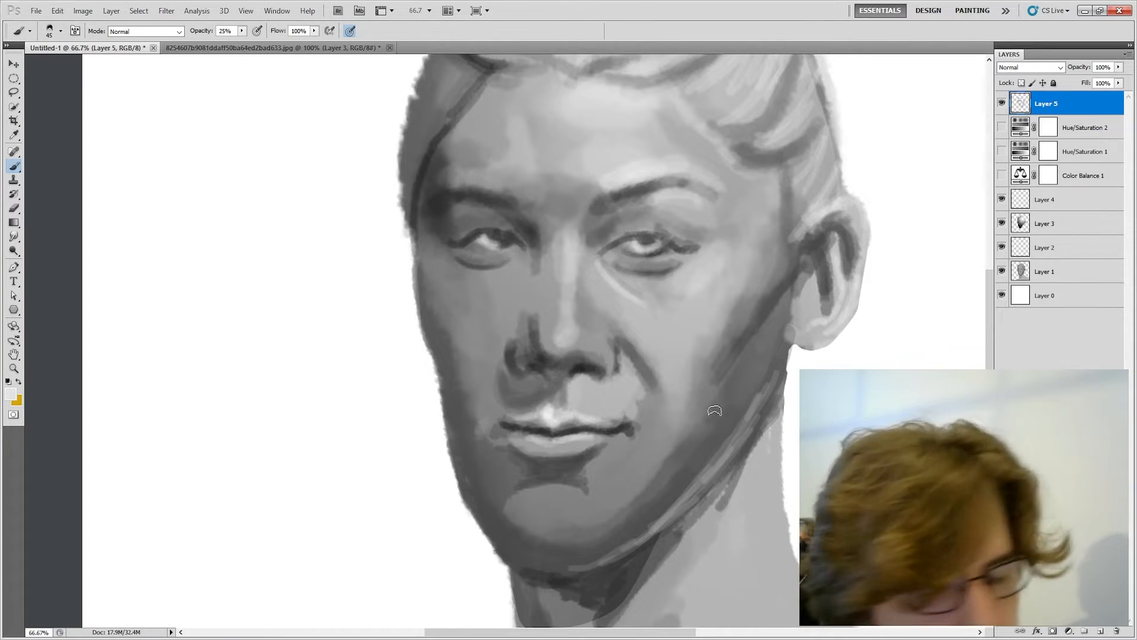
key("bracketleft")
left_click_drag(585, 460, 599, 454)
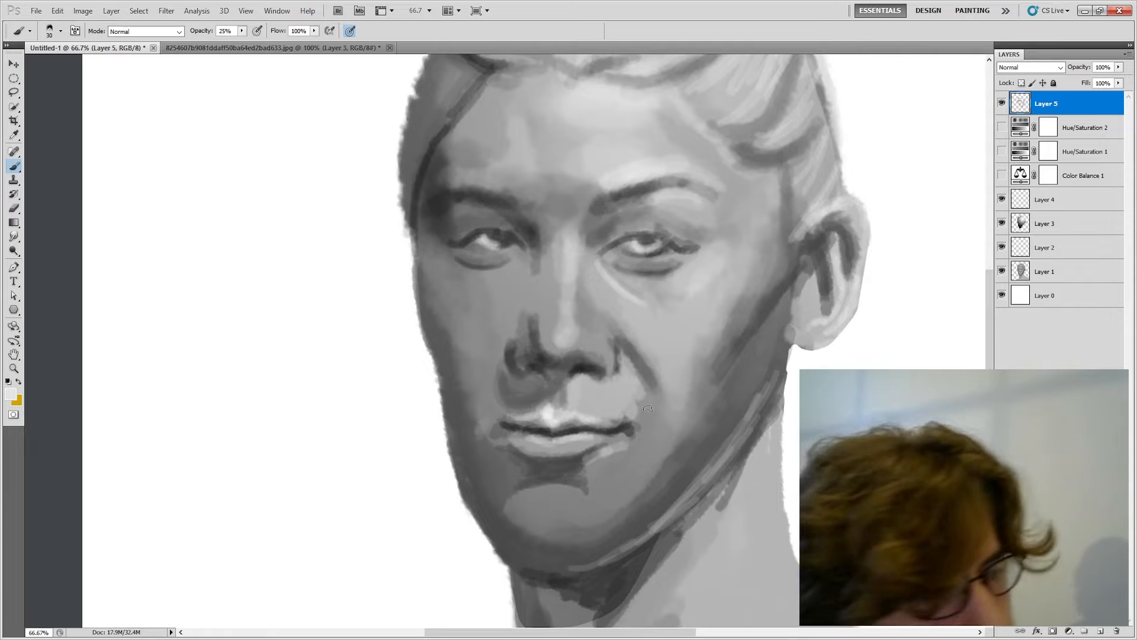
Step: Set brush opacity to 17% and lighten the chin and the skin below the mouth with a 100 px brush
key("bracketright")
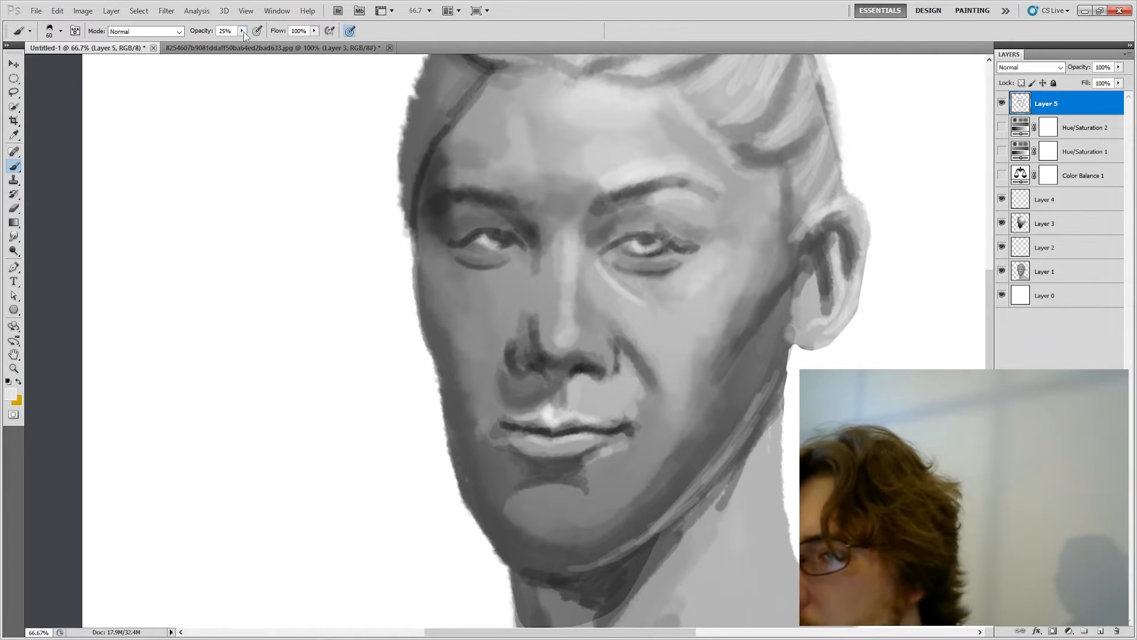
left_click(243, 31)
left_click_drag(243, 44, 238, 44)
key("bracketright")
key("bracketright")
key("bracketright")
key("bracketright")
key("bracketright")
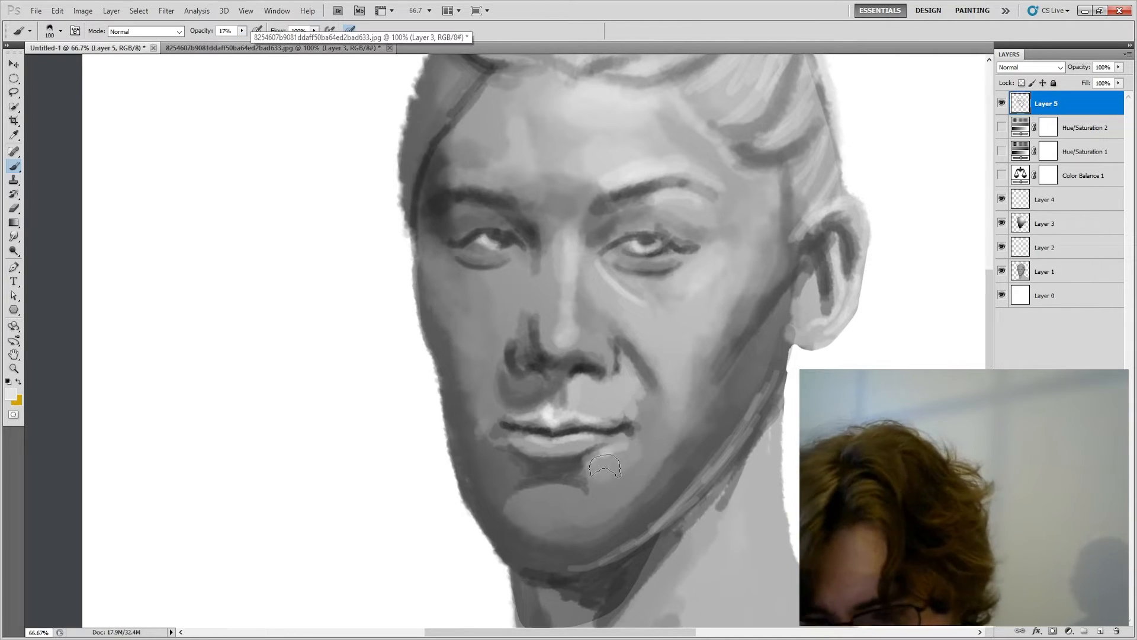
mouse_move(663, 447)
left_mouse_down()
mouse_move(583, 511)
mouse_move(543, 495)
mouse_move(598, 503)
mouse_move(558, 449)
left_mouse_up()
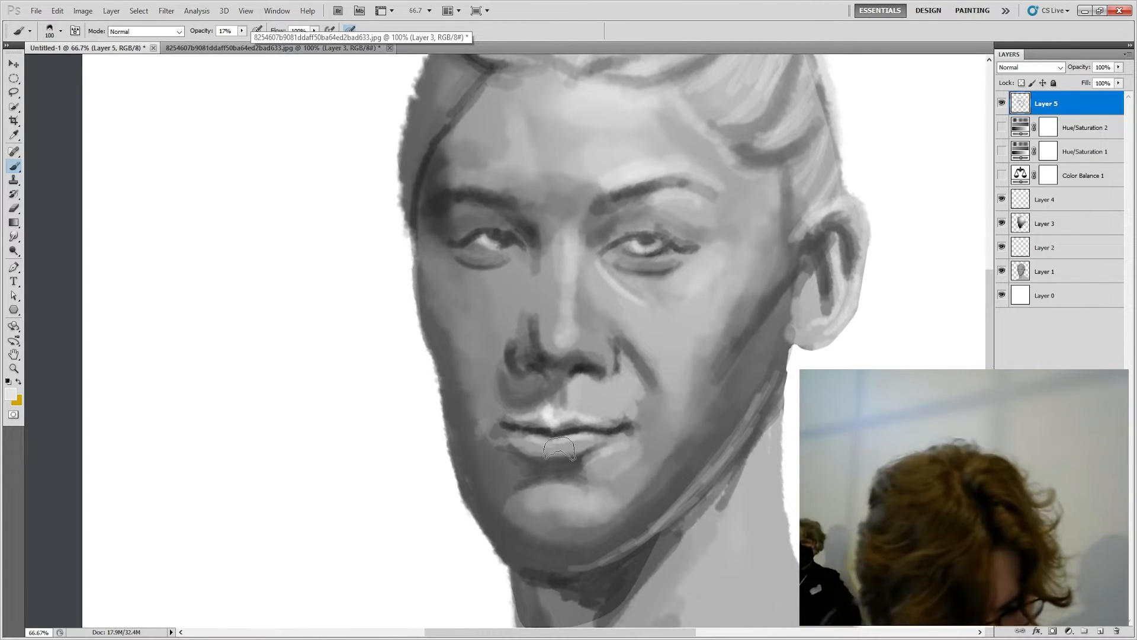
Step: Resize the brush to 90 px for blending the cheek and jaw
key("bracketright")
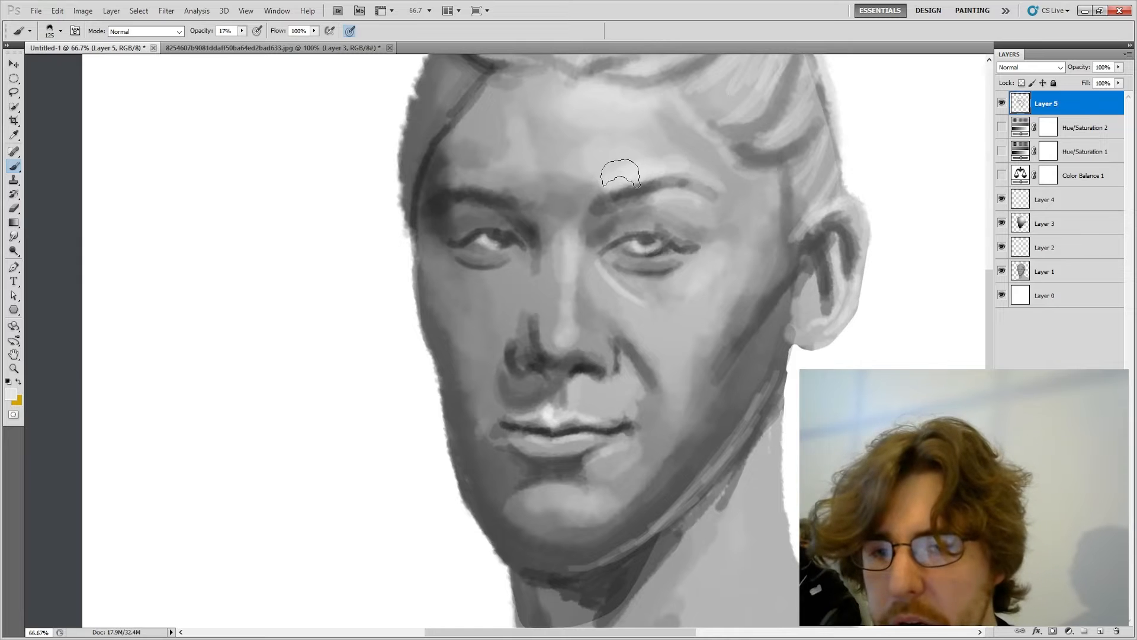
key("bracketright")
key("bracketright")
key("bracketright")
key("bracketright")
key("bracketright")
key("bracketright")
key("bracketright")
key("bracketright")
key("bracketright")
key("bracketright")
key("bracketright")
key("bracketright")
key("bracketright")
key("bracketright")
key("bracketright")
key("bracketright")
key("bracketright")
key("bracketright")
key("bracketleft")
key("bracketleft")
key("bracketleft")
key("bracketleft")
key("bracketleft")
key("bracketleft")
key("bracketleft")
key("bracketleft")
key("bracketleft")
key("bracketleft")
key("bracketleft")
key("bracketleft")
key("bracketleft")
key("bracketleft")
key("bracketleft")
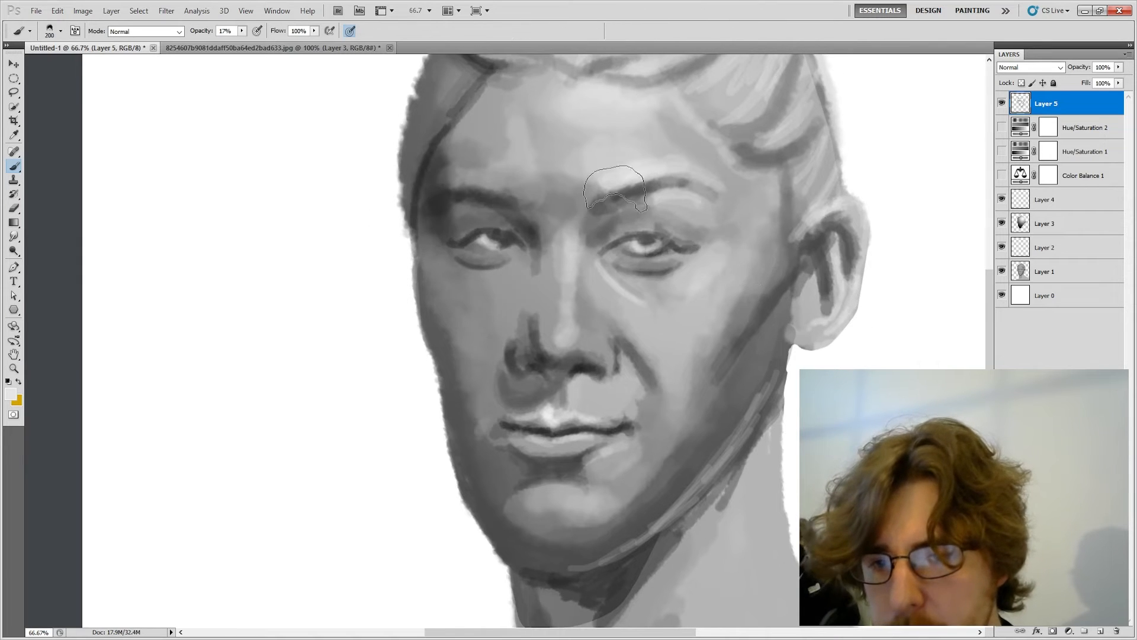
key("bracketleft")
key("bracketleft")
key("bracketleft")
key("bracketleft")
key("bracketleft")
key("bracketleft")
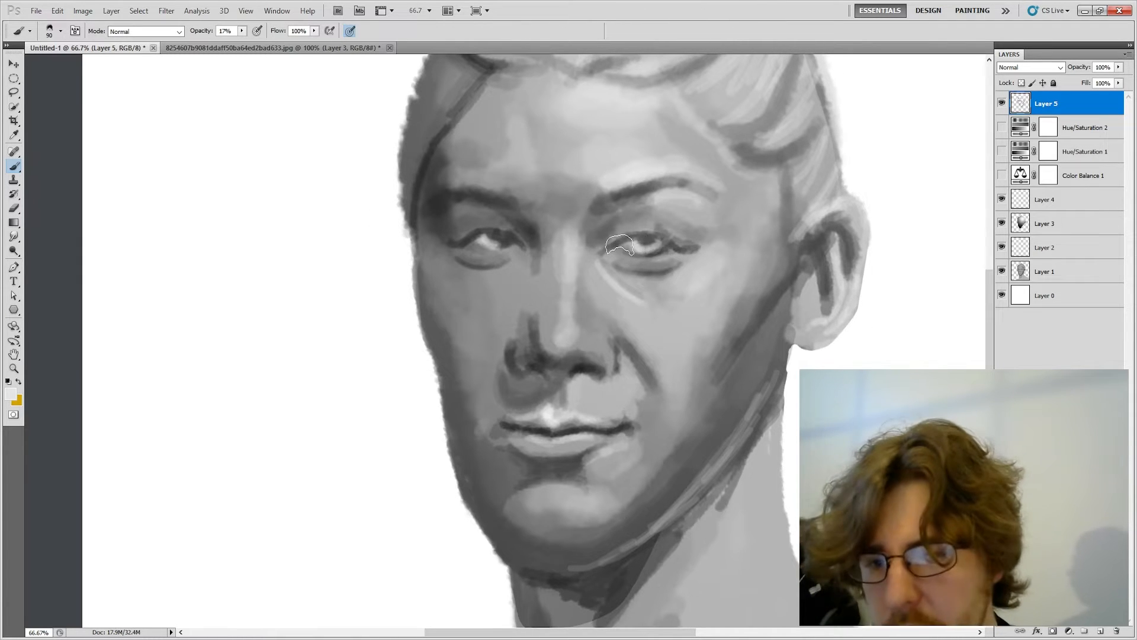
Step: Sample a light grey from the lit cheek and blend it over the jaw shadow below the ear
key("i")
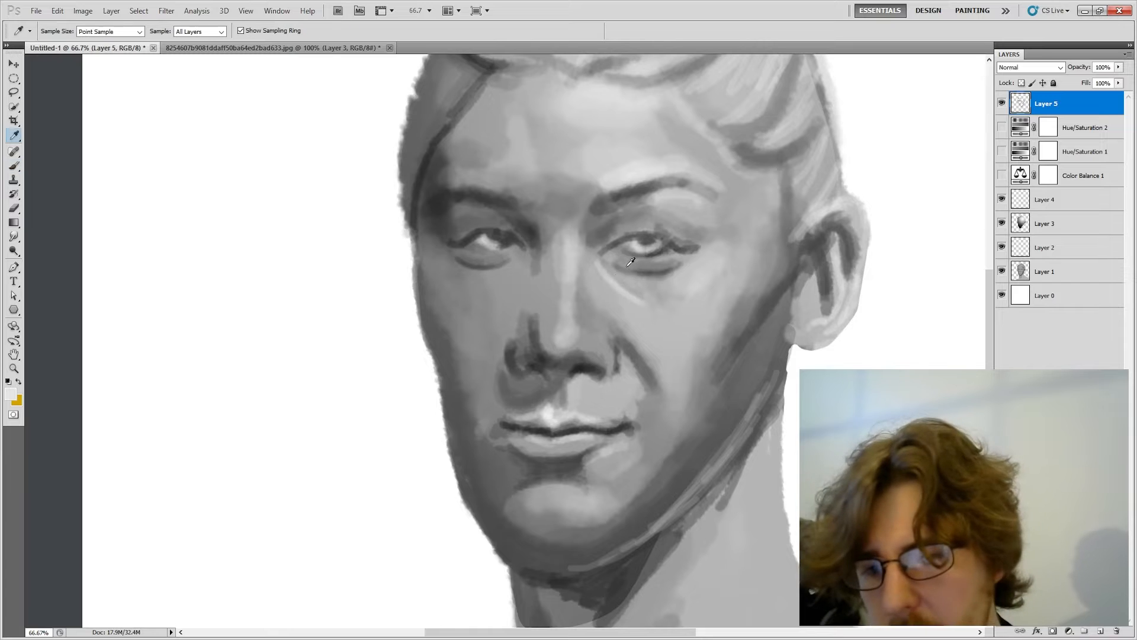
left_click(652, 236)
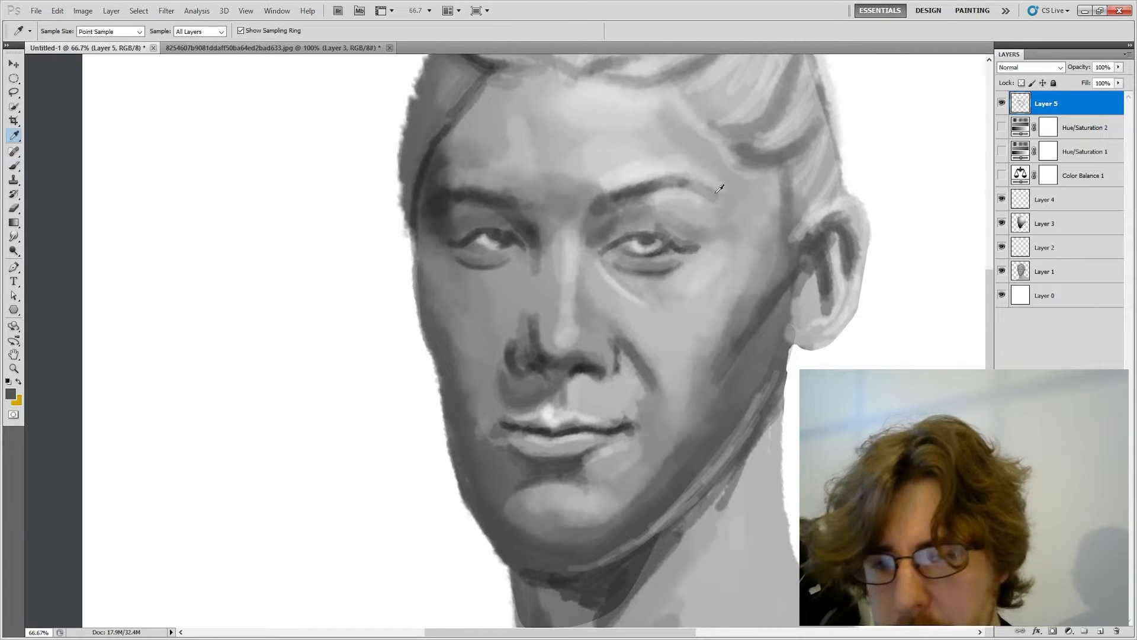
left_click(691, 310)
key("b")
left_click_drag(775, 325, 712, 414)
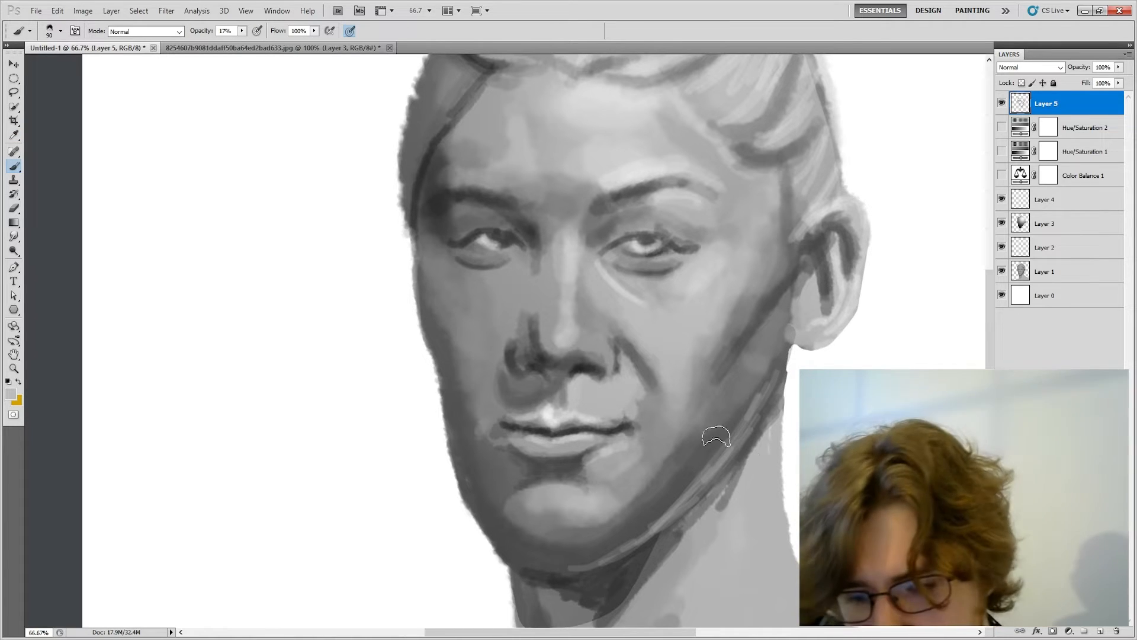
Step: Sample a dark grey from the jaw shadow and shade the outer edge of the neck below the ear
left_click(687, 474, "alt")
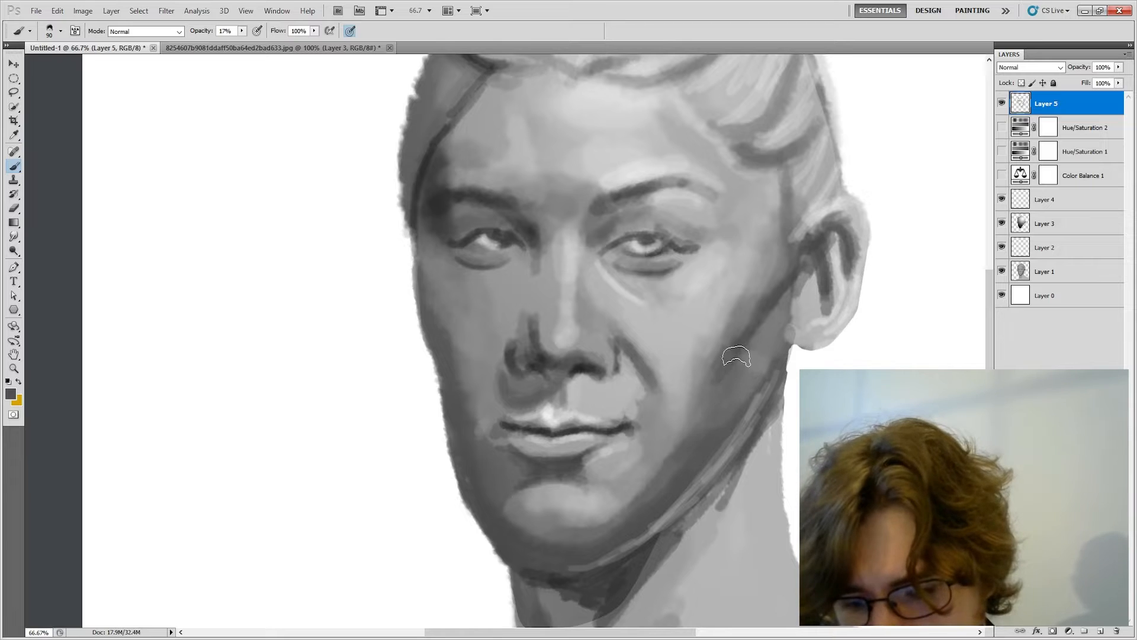
left_click_drag(827, 497, 828, 234)
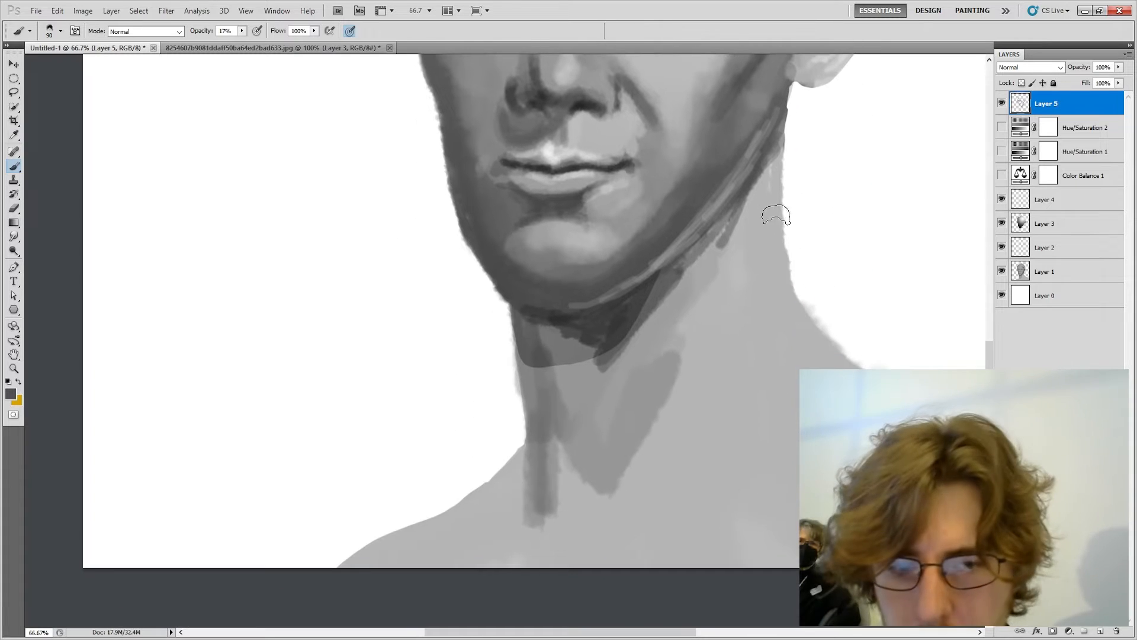
left_click_drag(777, 168, 798, 394)
left_click_drag(785, 246, 795, 376)
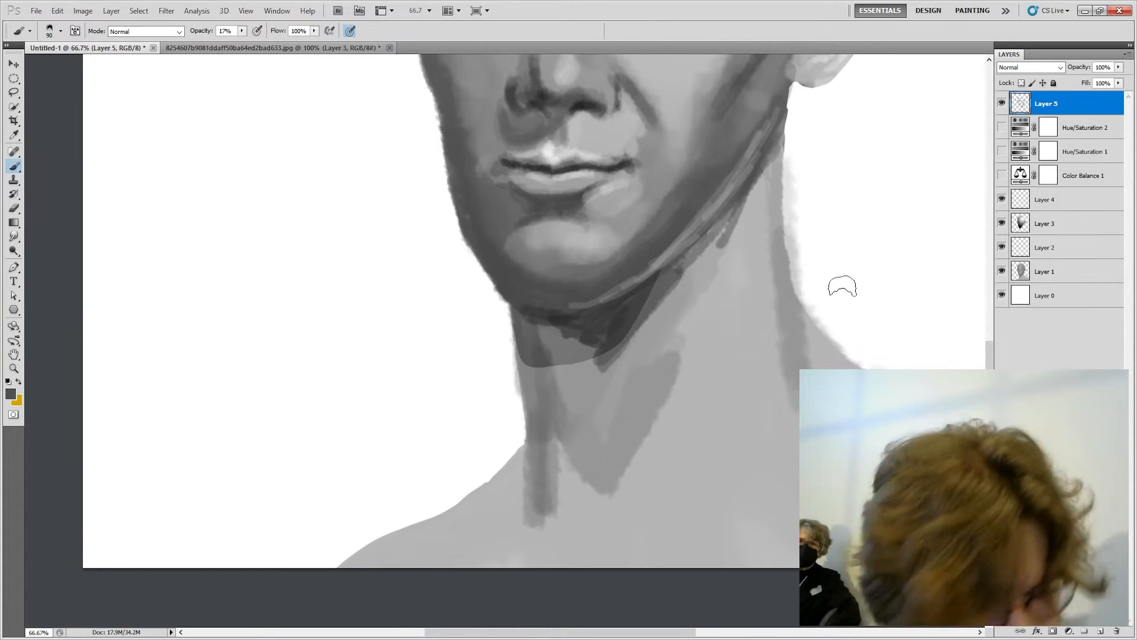
Step: Deepen the shadow line along the neck's outer edge down to the shoulder with a 30 px brush
key("bracketleft")
left_click_drag(778, 155, 793, 327)
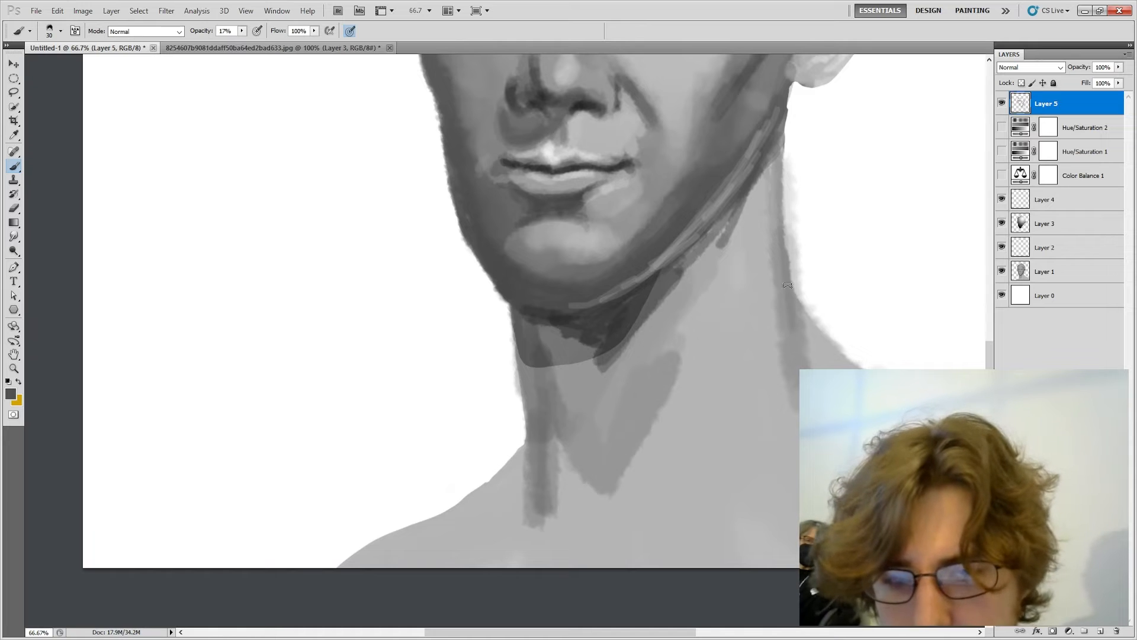
left_click_drag(782, 183, 804, 366)
left_click_drag(787, 231, 798, 379)
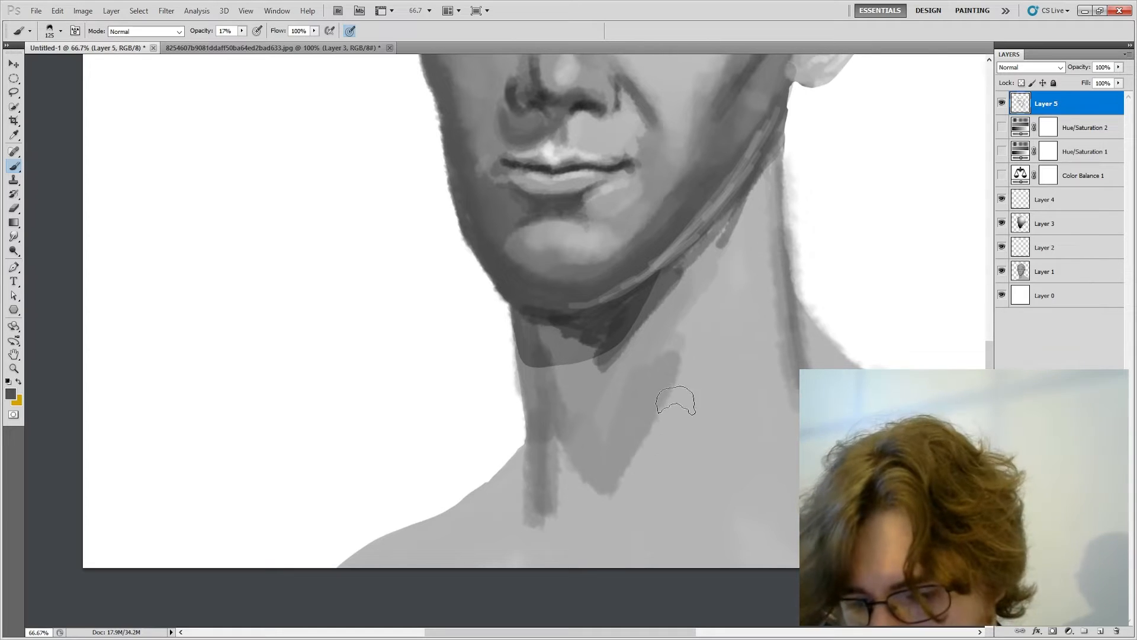
Step: Shade a V-shaped pair of muscle folds at the base of the throat in dark grey with a 70 px brush
left_click_drag(681, 355, 630, 515)
left_click_drag(637, 459, 592, 515)
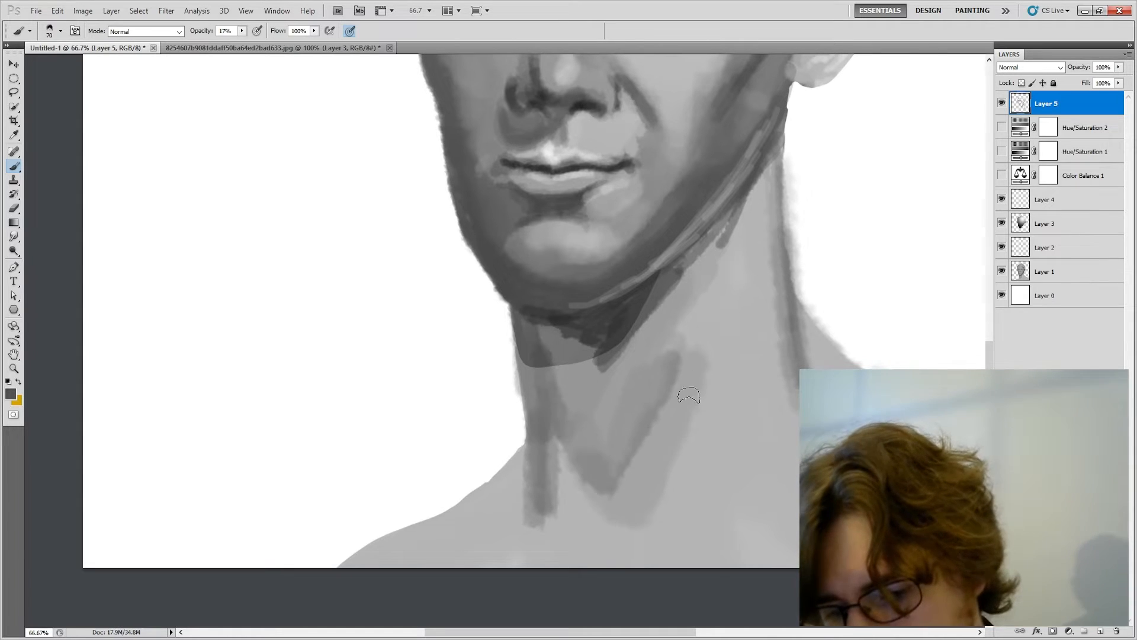
mouse_move(689, 395)
left_mouse_down()
mouse_move(637, 509)
mouse_move(592, 506)
mouse_move(577, 459)
left_mouse_up()
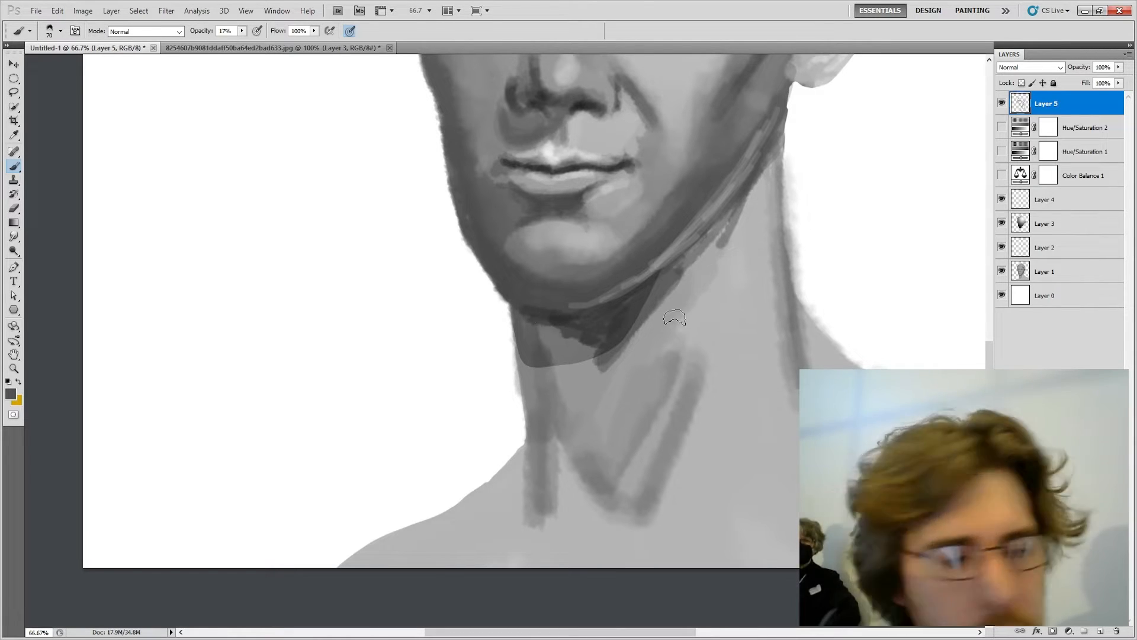
Step: Sample a darker grey from the shadow under the chin and deepen both diagonal neck muscle lines
key("i")
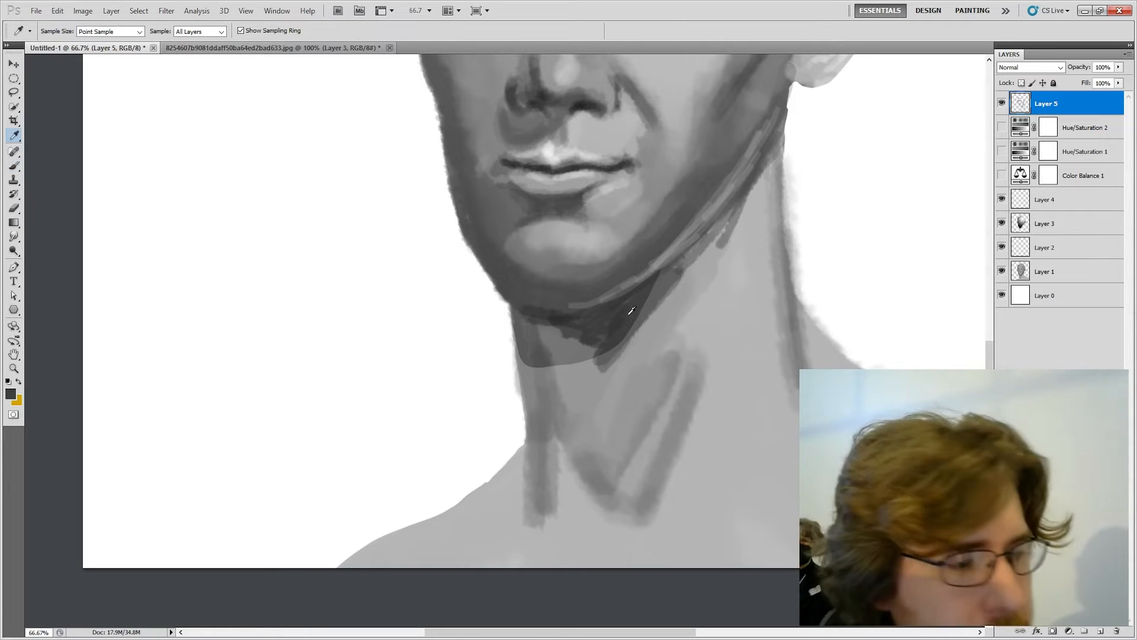
key("b")
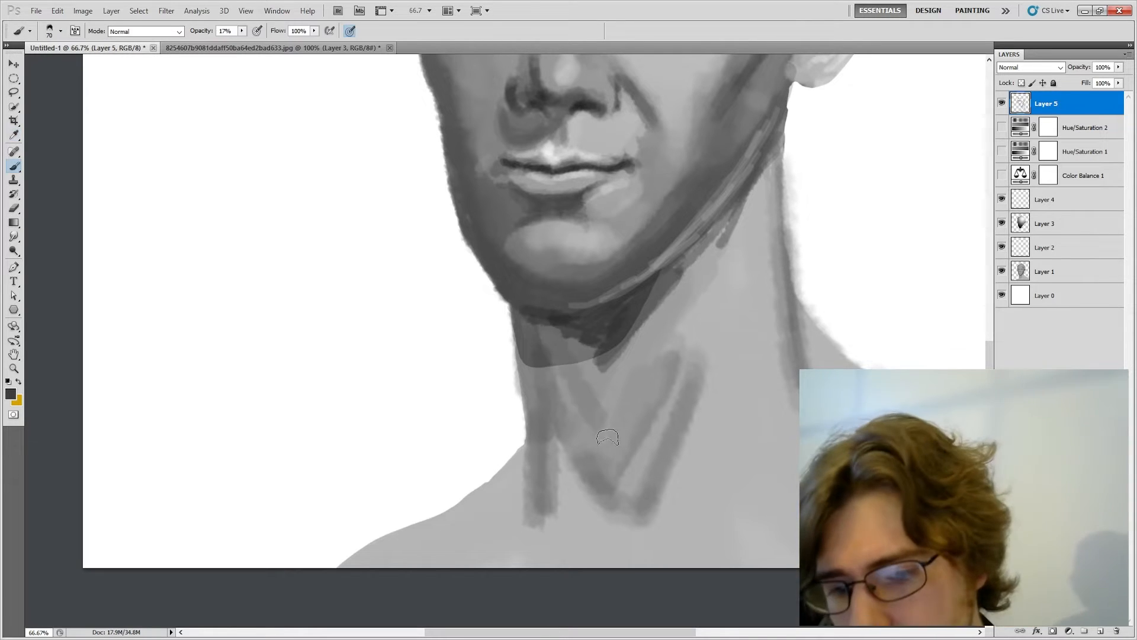
left_click_drag(555, 351, 605, 442)
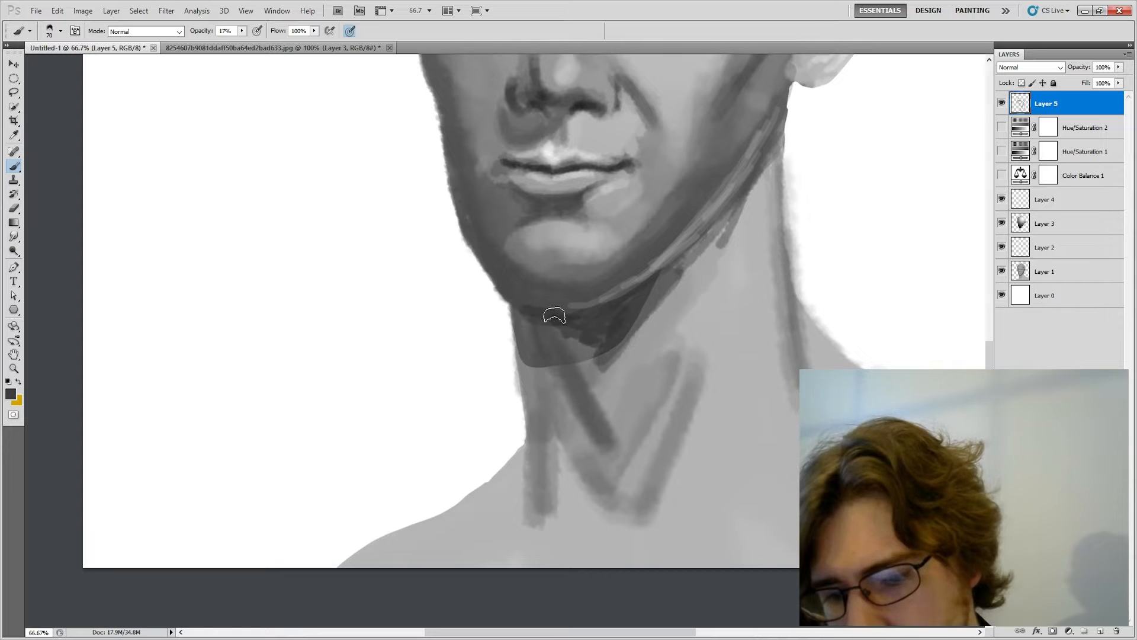
mouse_move(641, 513)
left_mouse_down()
mouse_move(690, 379)
mouse_move(622, 539)
mouse_move(689, 399)
left_mouse_up()
Step: Sample a light grey from the highlight above the lips and paint highlights beside the neck folds, using a 35 px brush for the narrow one
key("i")
left_click(559, 155)
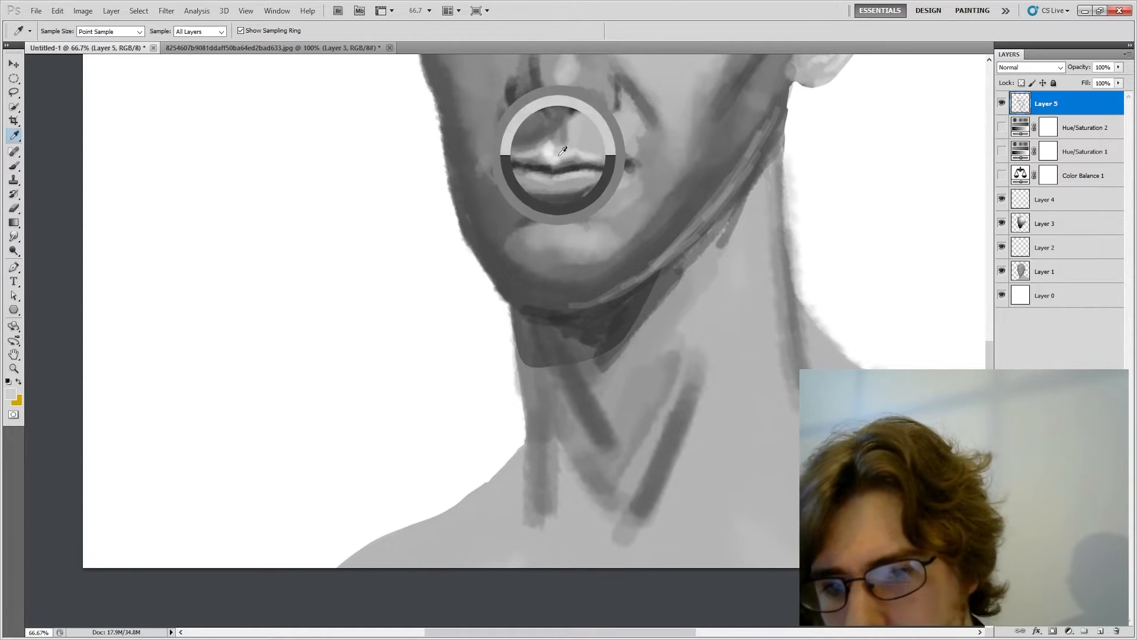
key("b")
key("[")
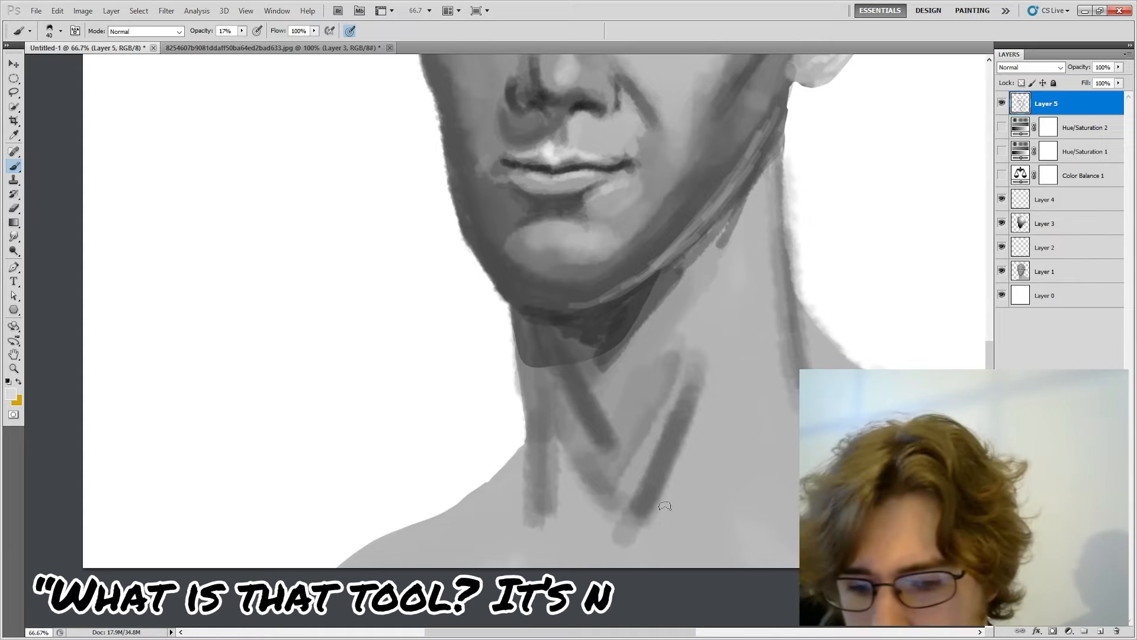
left_click_drag(652, 517, 697, 394)
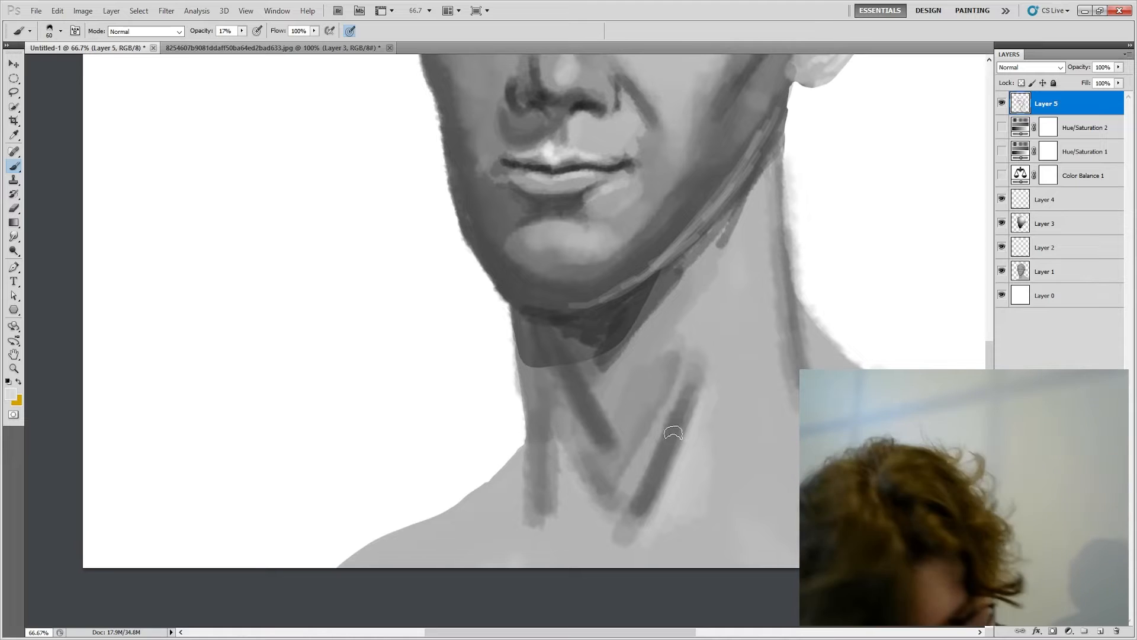
key("bracketleft")
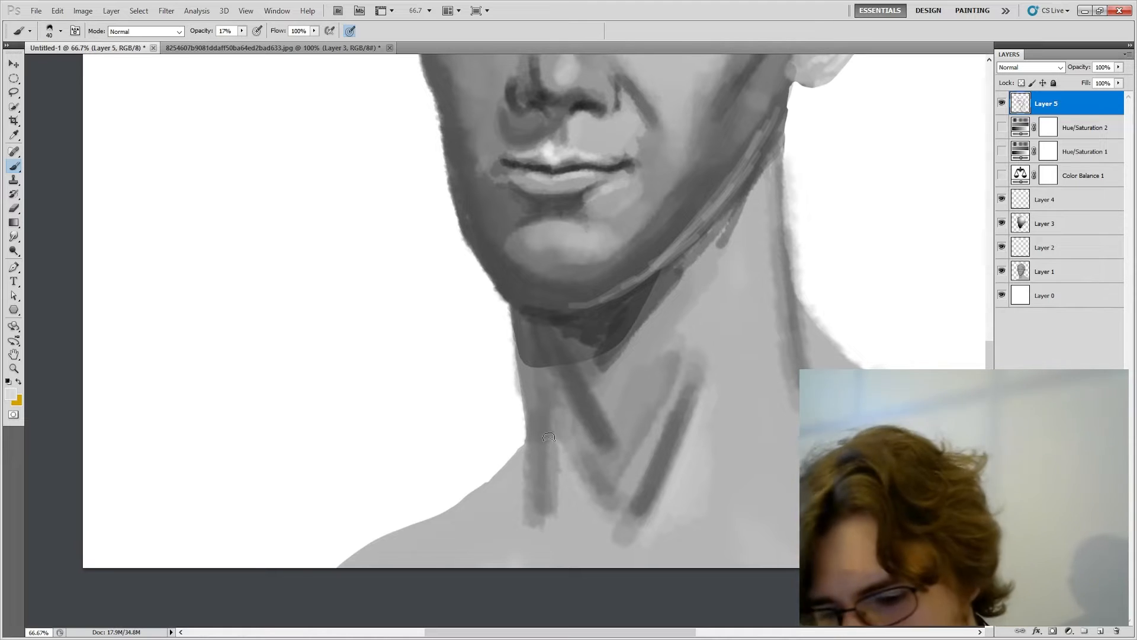
key("bracketleft")
mouse_move(547, 409)
left_mouse_down()
mouse_move(559, 496)
mouse_move(546, 412)
mouse_move(563, 500)
left_mouse_up()
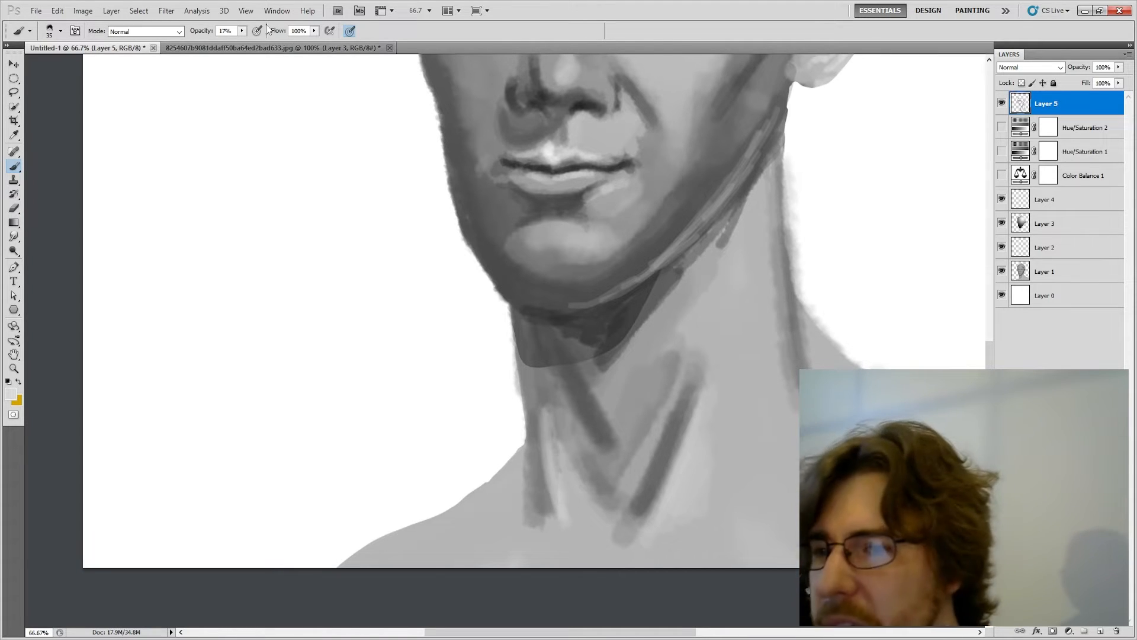
Step: Raise the brush opacity to 43% and lighten the throat hollow and collar area with a 100 px brush
left_click(242, 31)
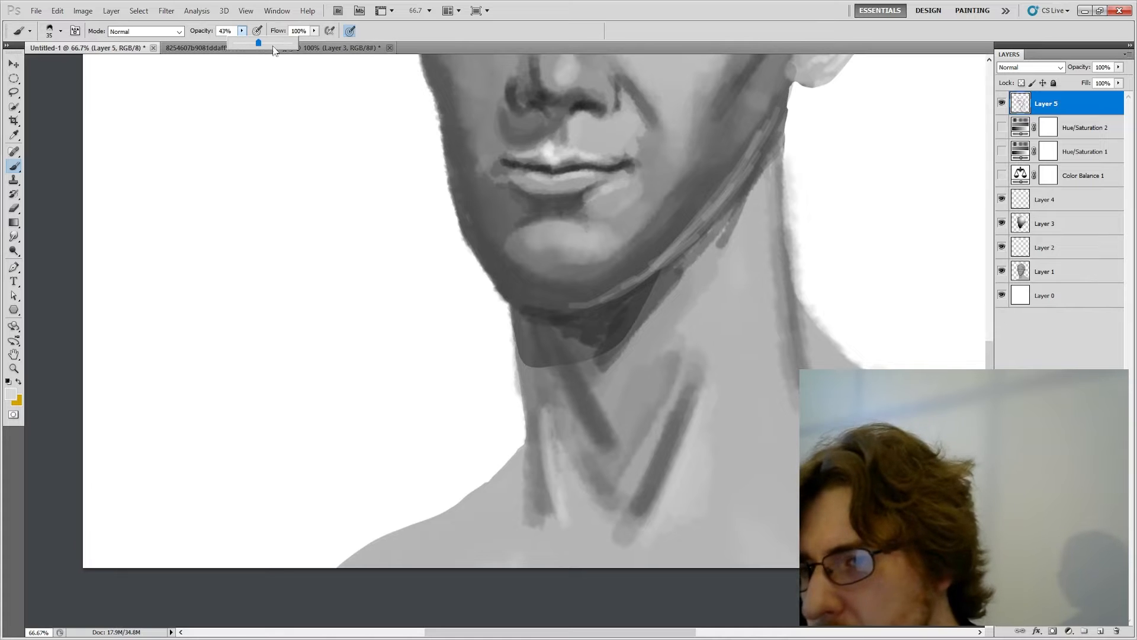
left_click(615, 417)
key("bracketright")
key("bracketright")
key("bracketright")
key("bracketright")
key("bracketright")
key("bracketright")
key("bracketright")
key("bracketright")
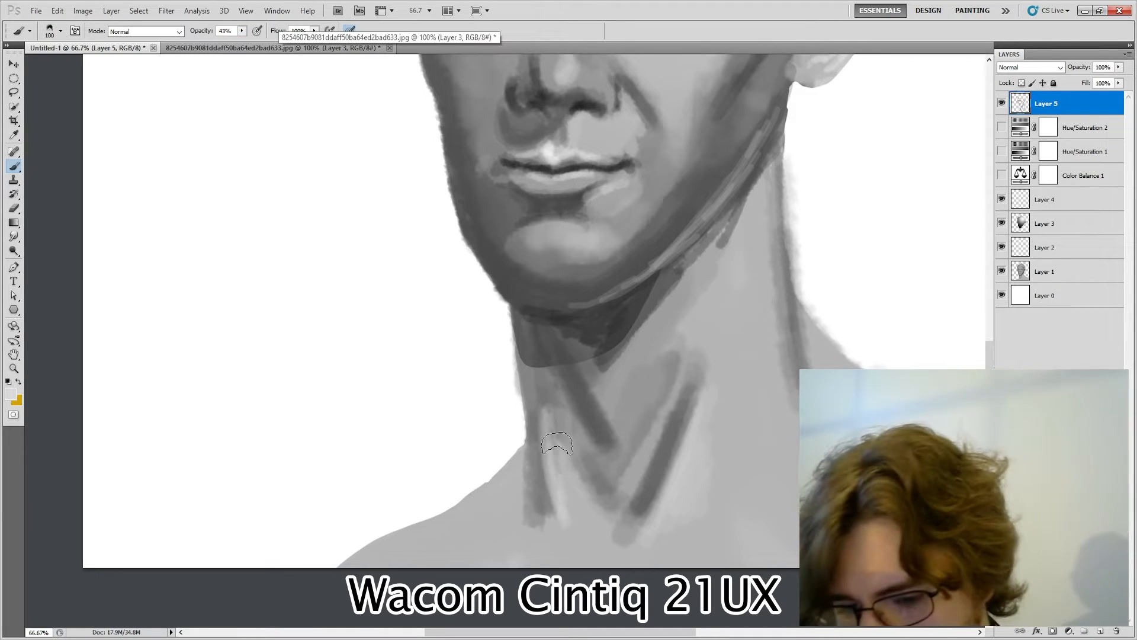
mouse_move(557, 444)
left_mouse_down()
mouse_move(579, 502)
mouse_move(616, 534)
mouse_move(528, 520)
mouse_move(527, 546)
mouse_move(660, 594)
left_mouse_up()
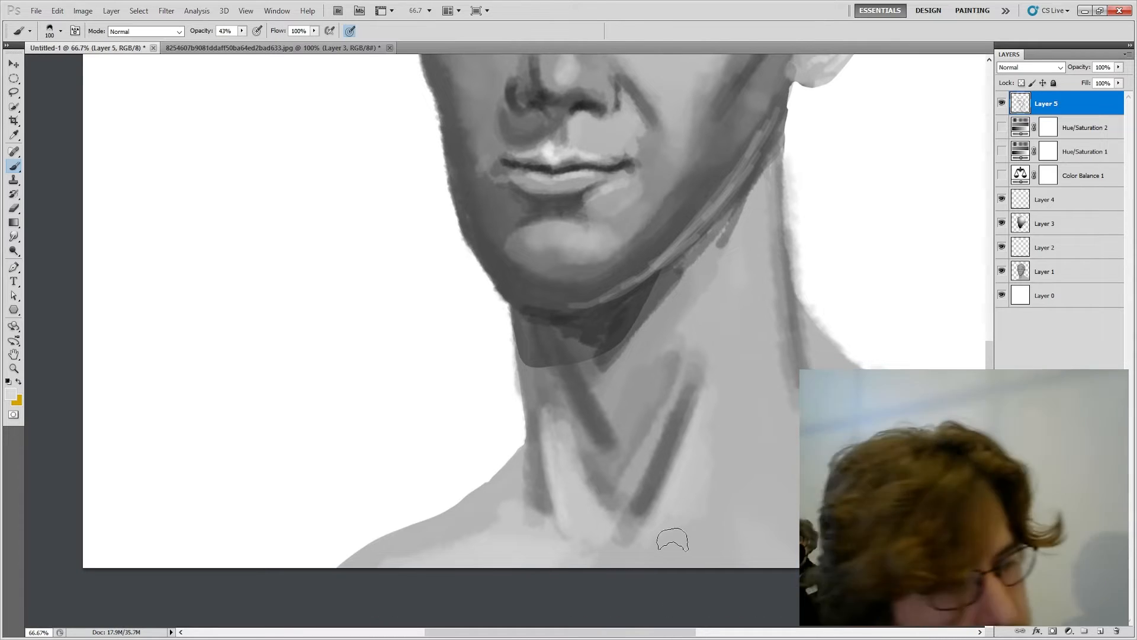
Step: Lighten the upper chest with a 200 px brush and the shoulder beside the neck's outer edge with an 80 px brush
key("bracketright")
key("bracketright")
key("bracketright")
key("bracketright")
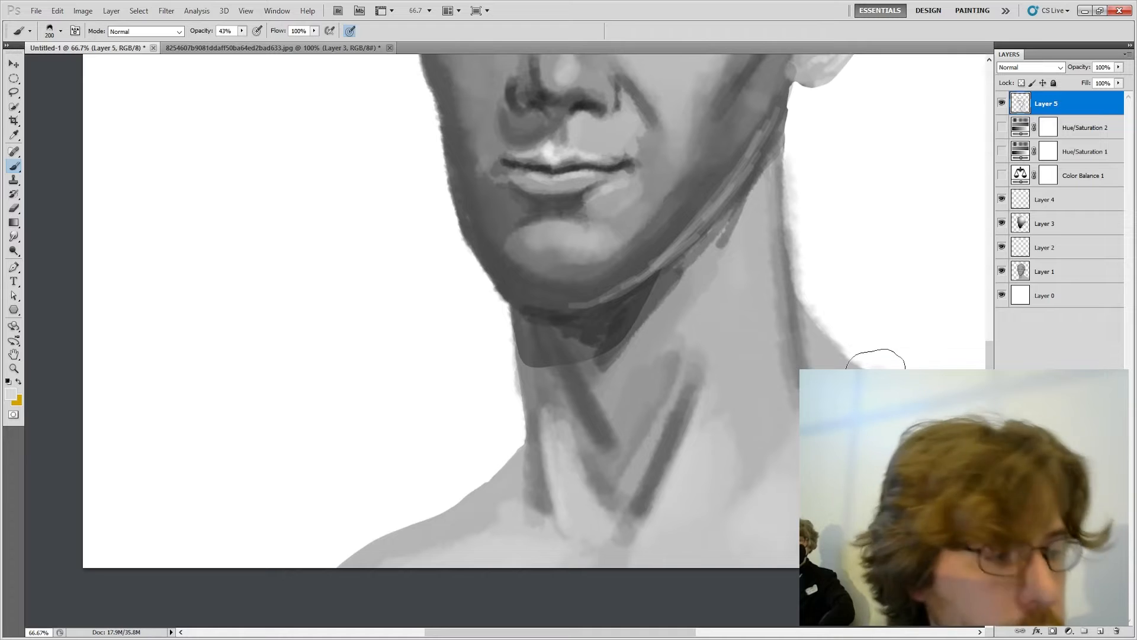
key("bracketleft")
mouse_move(814, 362)
left_mouse_down()
mouse_move(816, 336)
mouse_move(813, 368)
mouse_move(698, 311)
left_mouse_up()
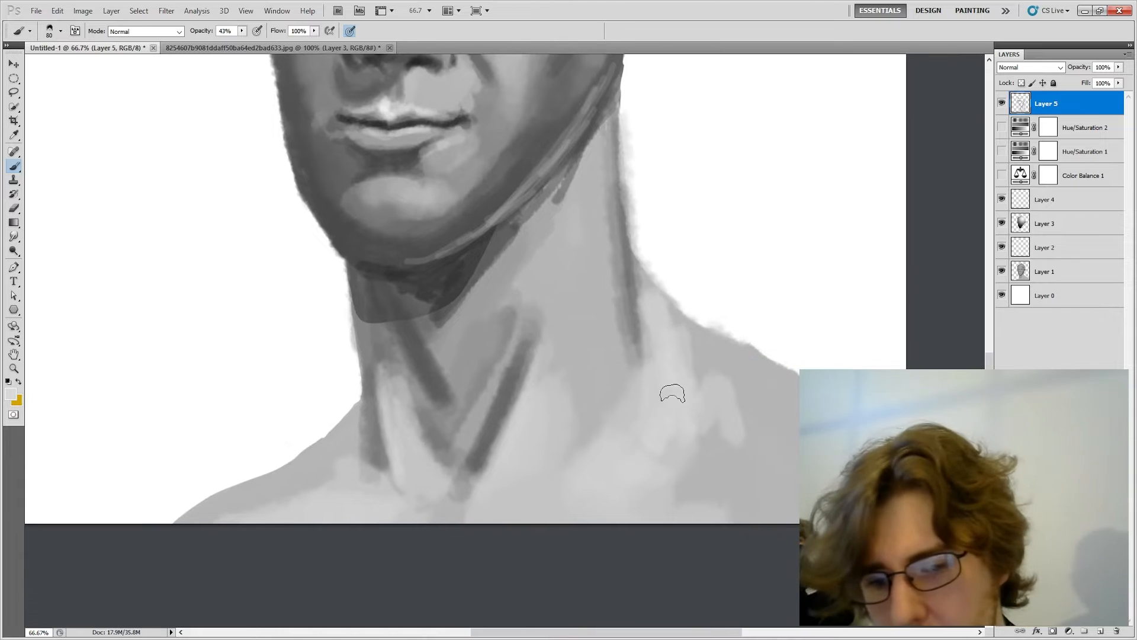
mouse_move(639, 447)
left_mouse_down()
mouse_move(662, 302)
mouse_move(732, 375)
mouse_move(757, 378)
mouse_move(722, 347)
mouse_move(795, 406)
mouse_move(797, 432)
mouse_move(692, 393)
mouse_move(672, 450)
left_mouse_up()
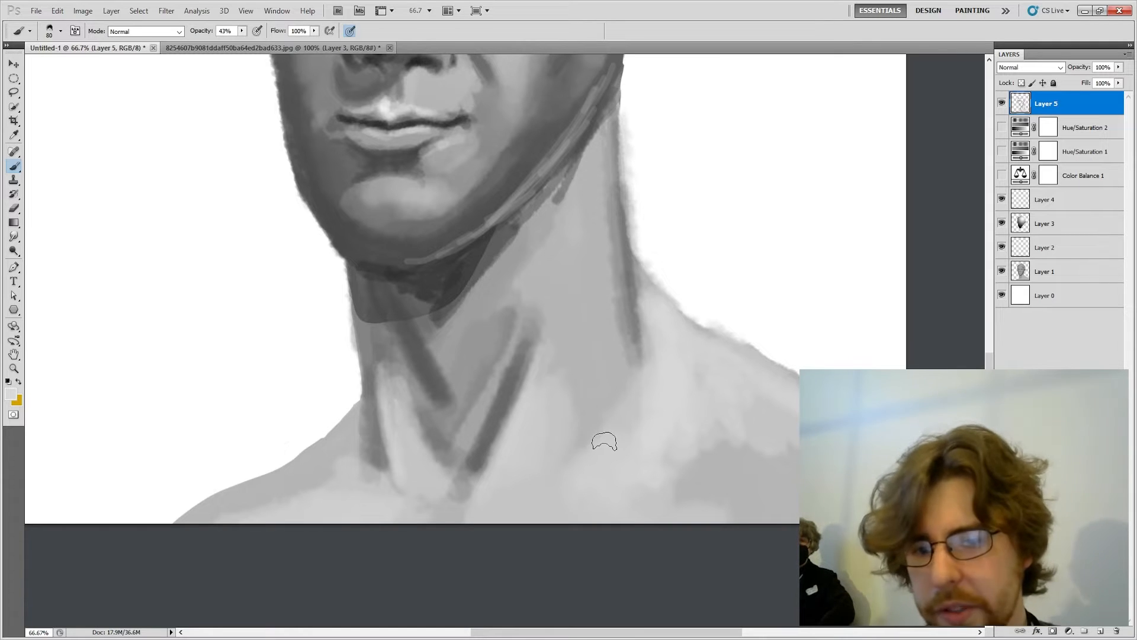
left_click_drag(726, 271, 878, 297)
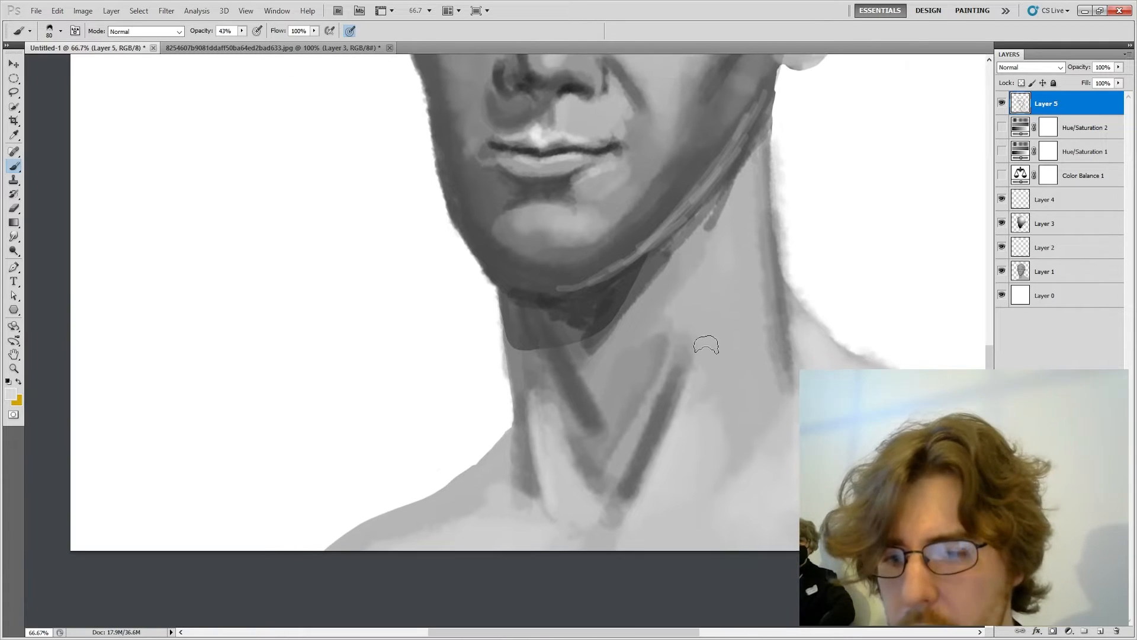
Step: Sample a dark grey from the shadow under the chin and fill that shadow more solidly with a 30 px brush
left_click(616, 304, "alt")
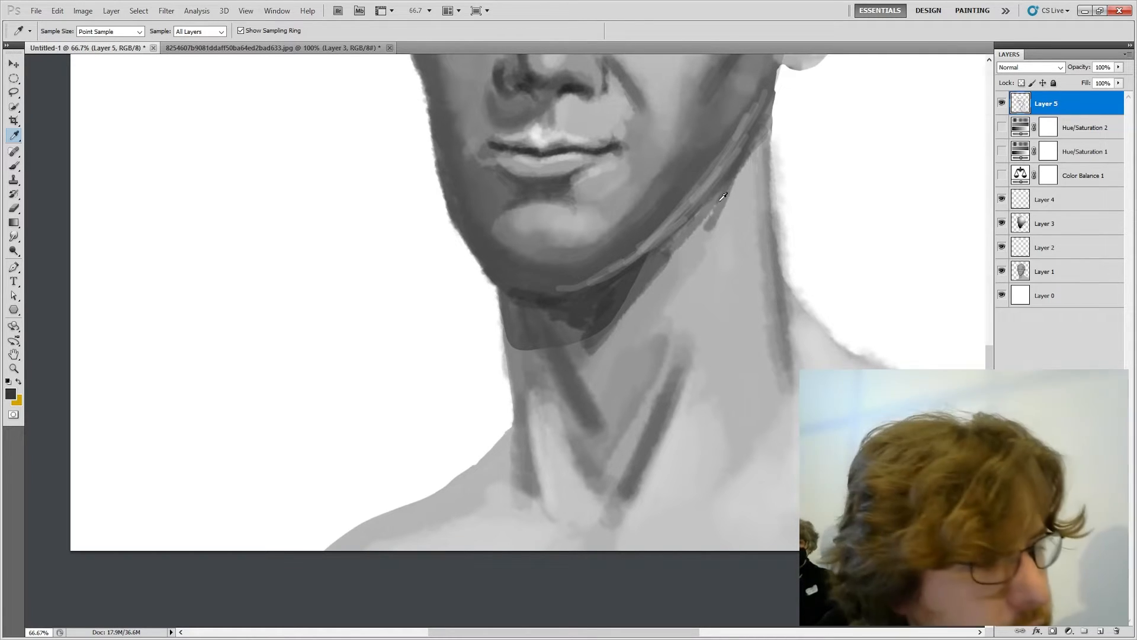
key("b")
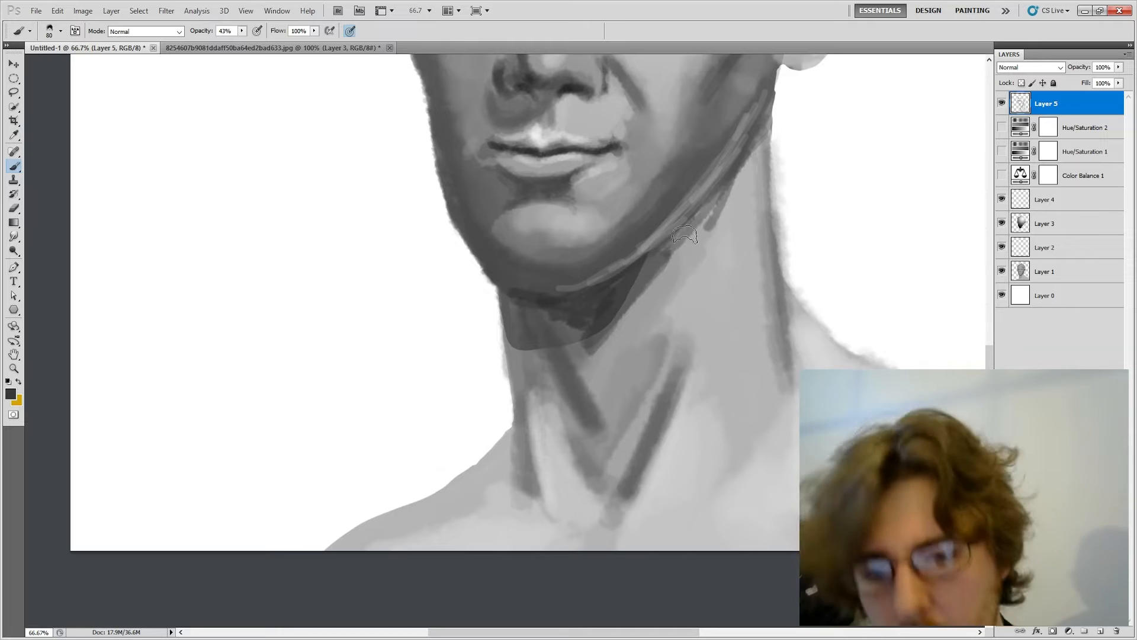
left_click_drag(653, 259, 648, 262)
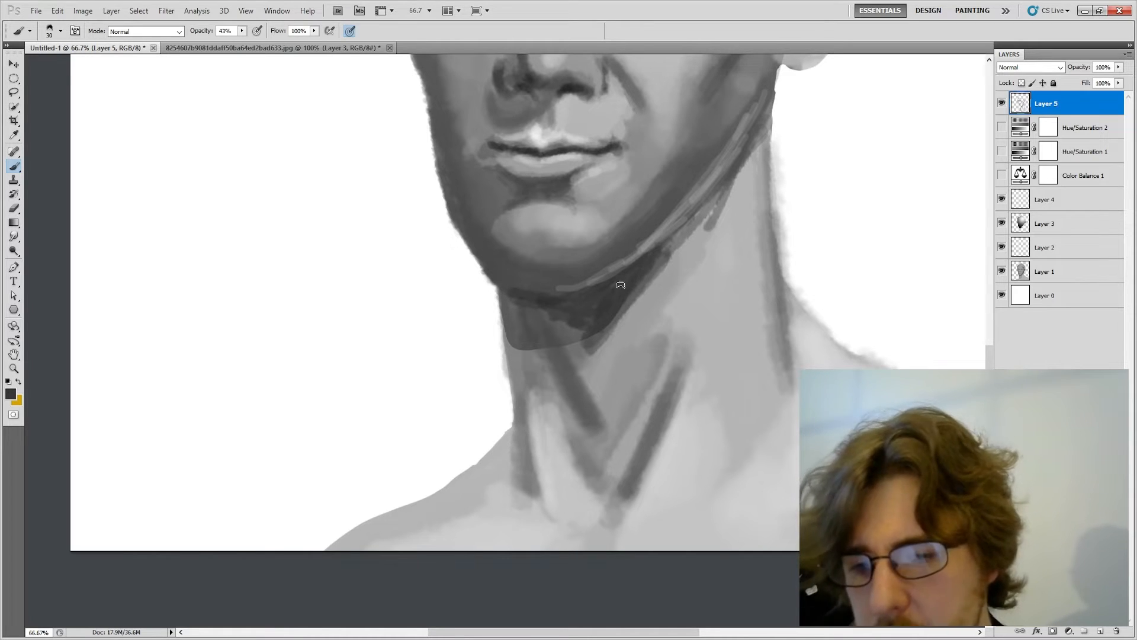
mouse_move(584, 333)
left_mouse_down()
mouse_move(553, 357)
mouse_move(579, 325)
mouse_move(568, 320)
mouse_move(571, 343)
mouse_move(579, 325)
left_mouse_up()
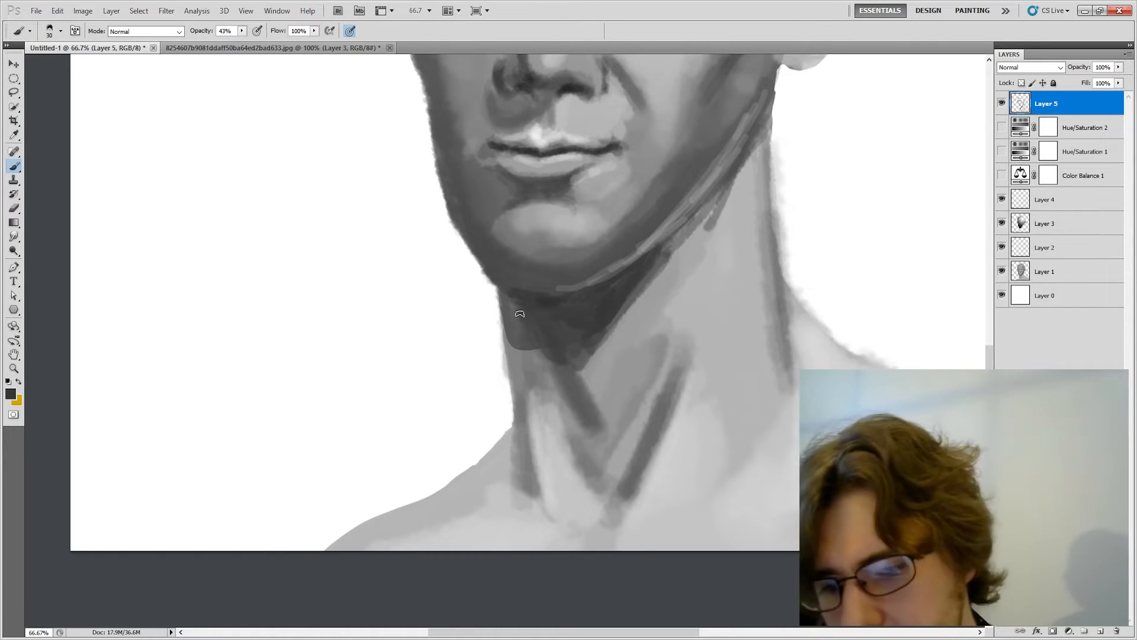
Step: Darken the neck's shadowed edge and the hollow above the shoulder, trimming the shadow's lower tip with a sampled light grey
left_click_drag(504, 318, 528, 495)
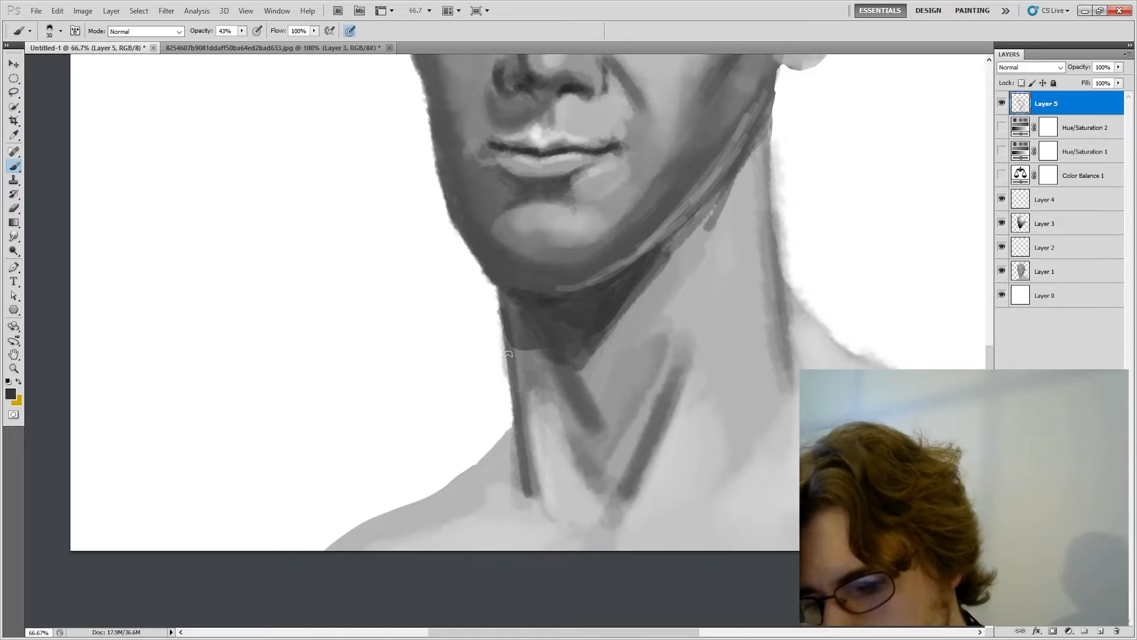
left_click_drag(506, 351, 554, 531)
mouse_move(516, 446)
left_mouse_down()
mouse_move(442, 512)
mouse_move(482, 489)
mouse_move(514, 448)
mouse_move(520, 480)
left_mouse_up()
mouse_move(454, 509)
left_mouse_down()
mouse_move(485, 494)
mouse_move(512, 447)
mouse_move(518, 477)
mouse_move(527, 464)
mouse_move(477, 492)
left_mouse_up()
left_click_drag(506, 453, 521, 481)
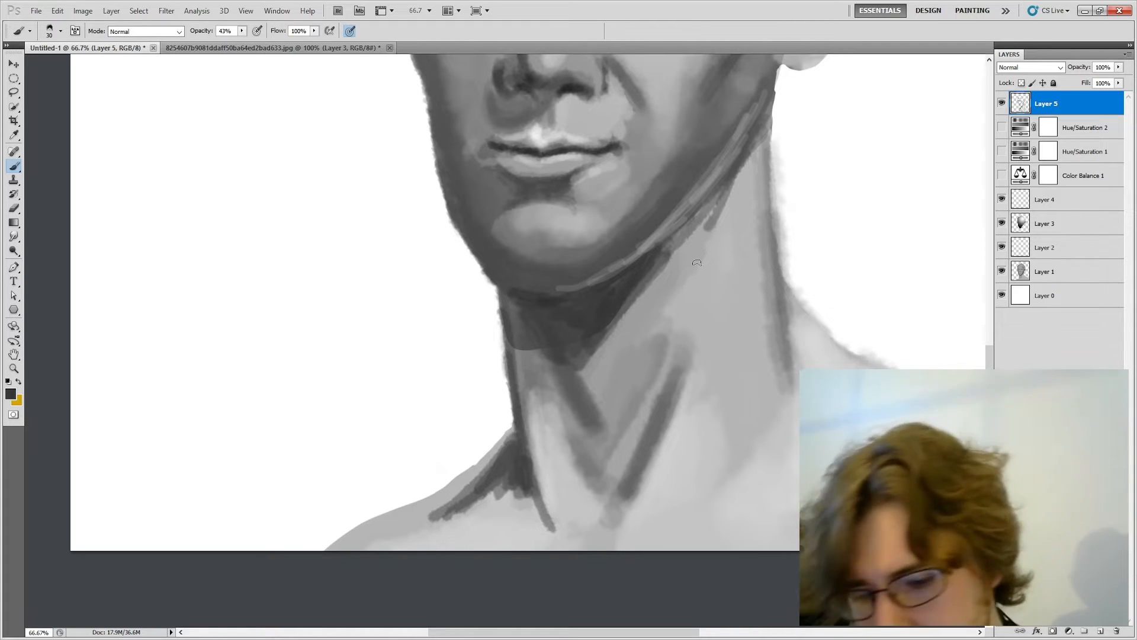
left_click(554, 490, "alt")
left_click_drag(546, 493, 552, 529)
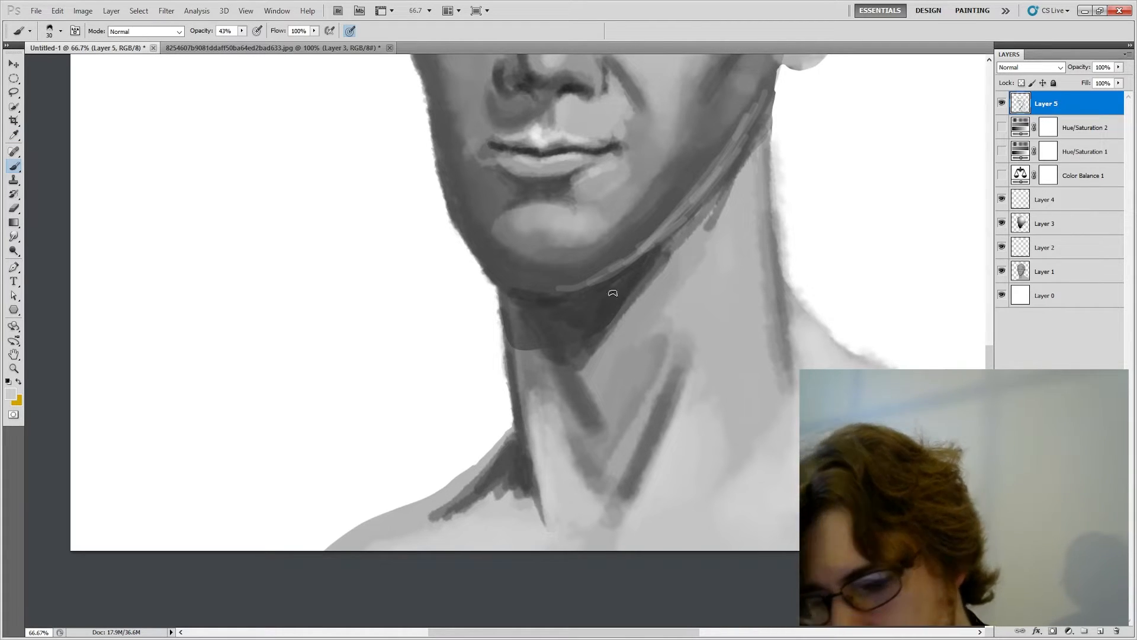
Step: Sample a mid-dark grey and shade the broad side of the neck below the jaw with a 250 px brush at 25% opacity
key("i")
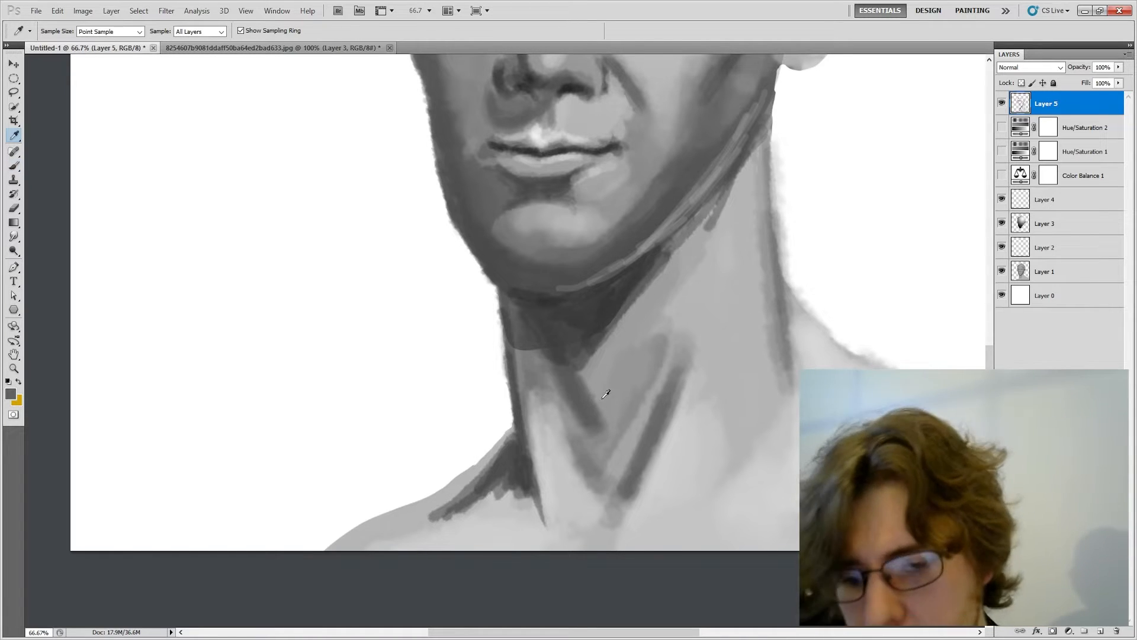
key("b")
left_click(242, 30)
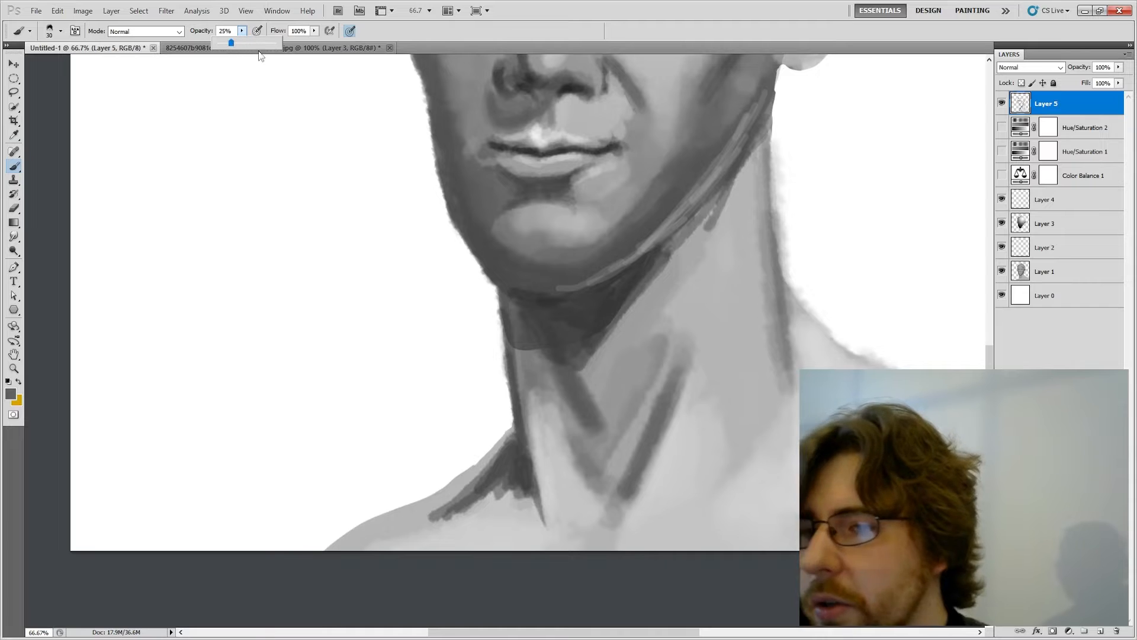
left_click(737, 320)
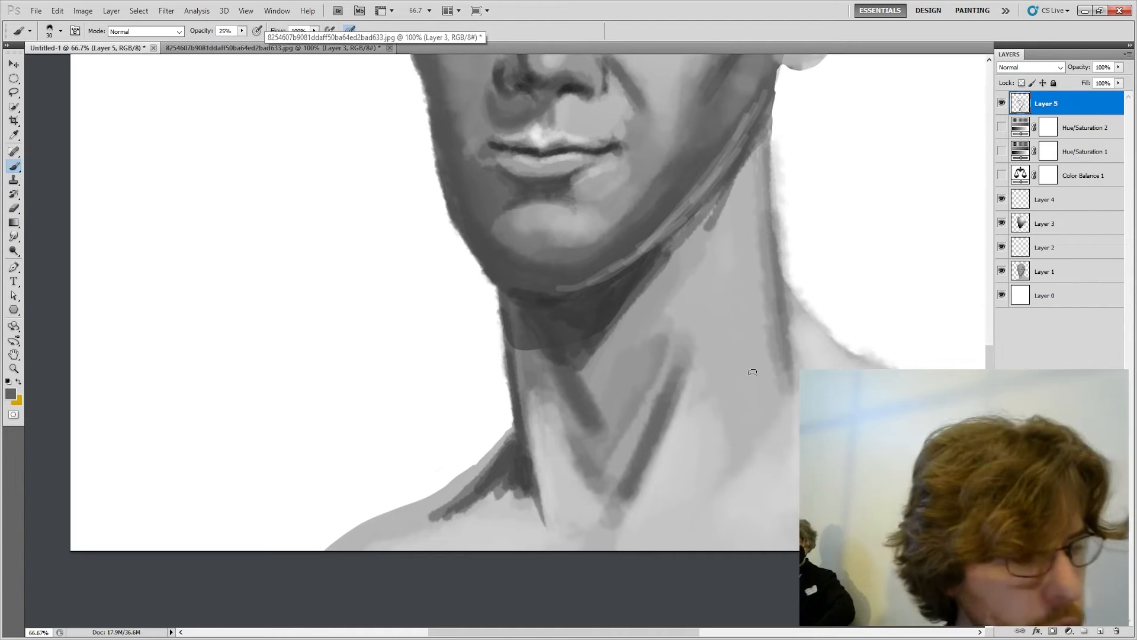
key("bracketright")
key("bracketright")
key("bracketright")
key("bracketright")
key("bracketright")
key("bracketright")
key("bracketright")
key("bracketright")
key("bracketright")
key("bracketright")
key("bracketright")
key("bracketright")
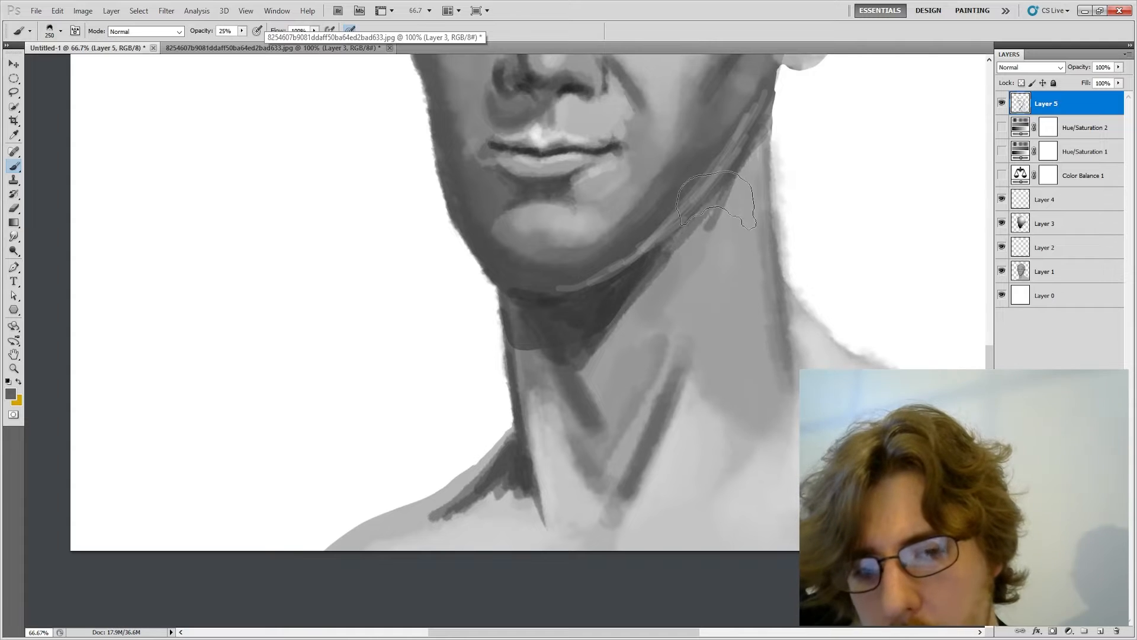
left_click_drag(810, 207, 798, 258)
Step: Merge Layer 5 down through Layer 1, including the adjustment layers, leaving the white Layer 0 separate
left_click_drag(789, 294, 832, 205)
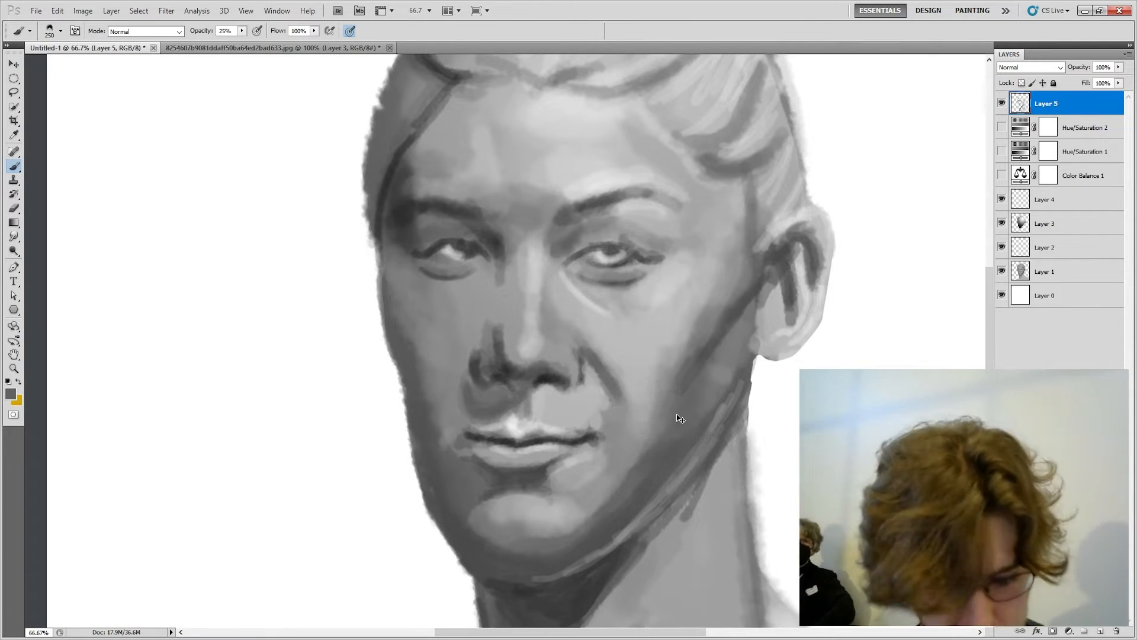
key("ctrl+minus")
key("ctrl+minus")
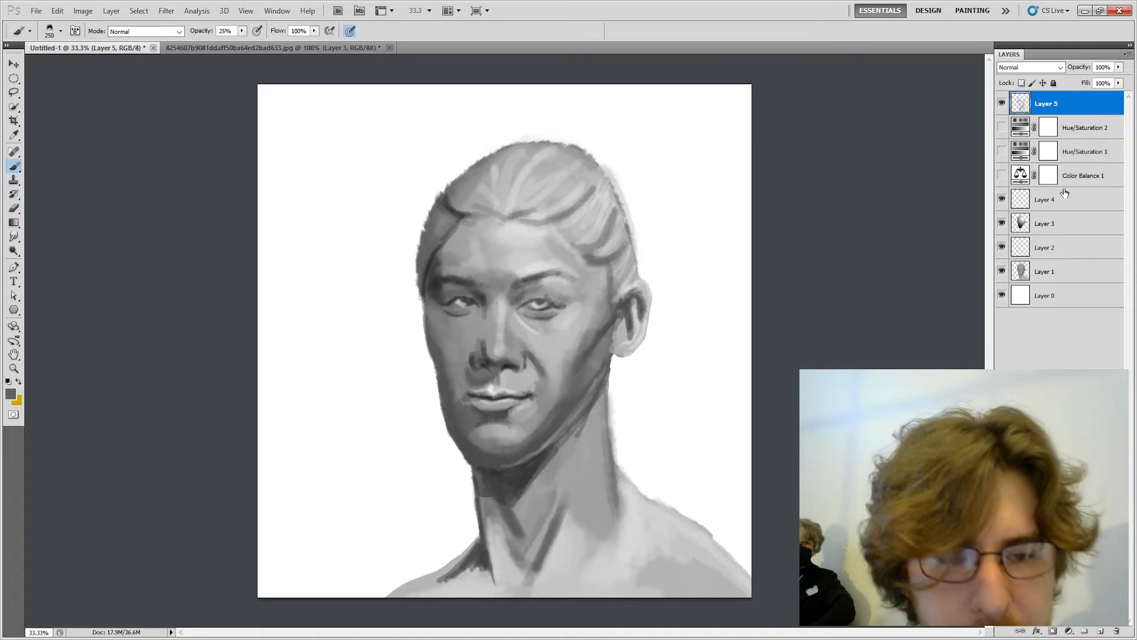
left_click(1066, 290, "shift")
right_click(1068, 109)
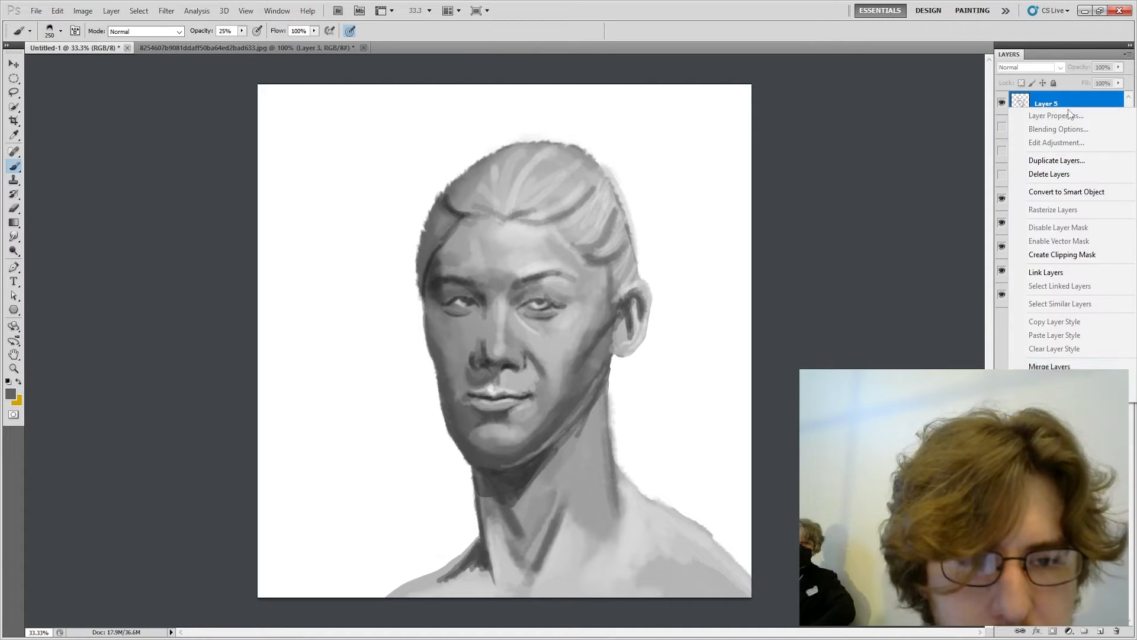
left_click(1076, 362)
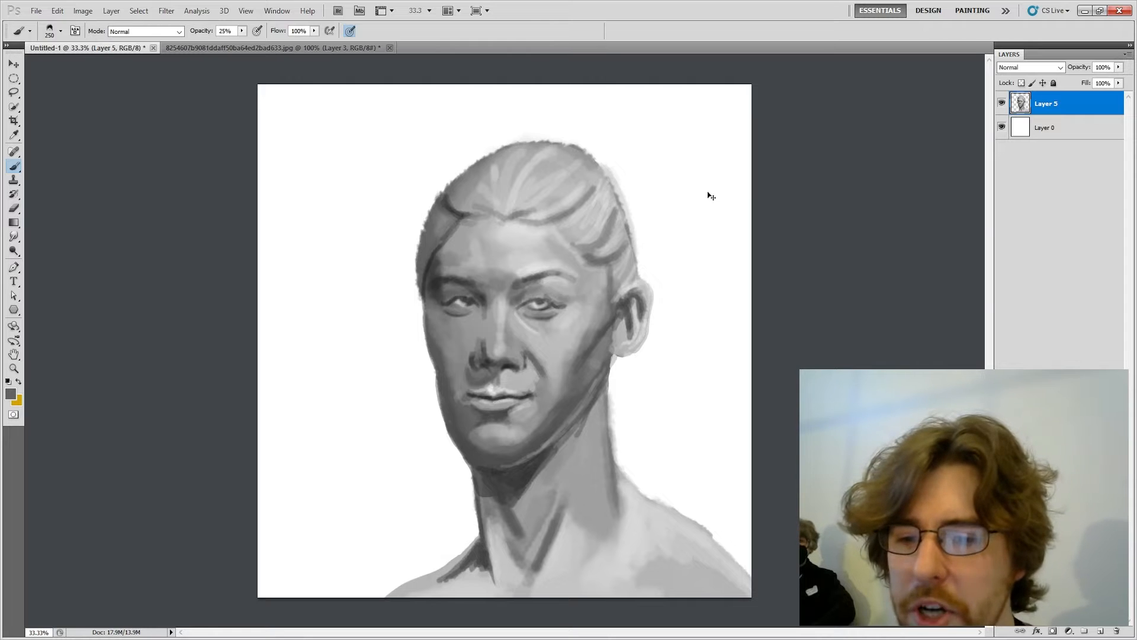
Step: Warp Layer 5 to pull the shadowed side of the head outward, lower the facial features slightly and draw the ear side inward
key("ctrl+t")
left_click(555, 31)
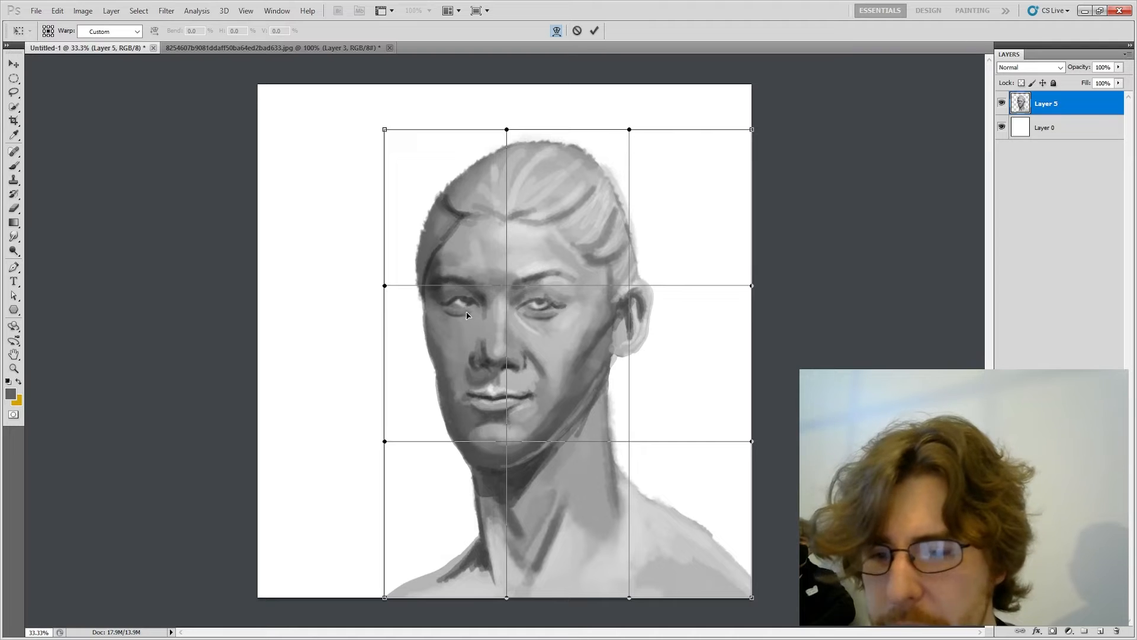
left_click_drag(410, 200, 405, 198)
left_click_drag(469, 281, 497, 329)
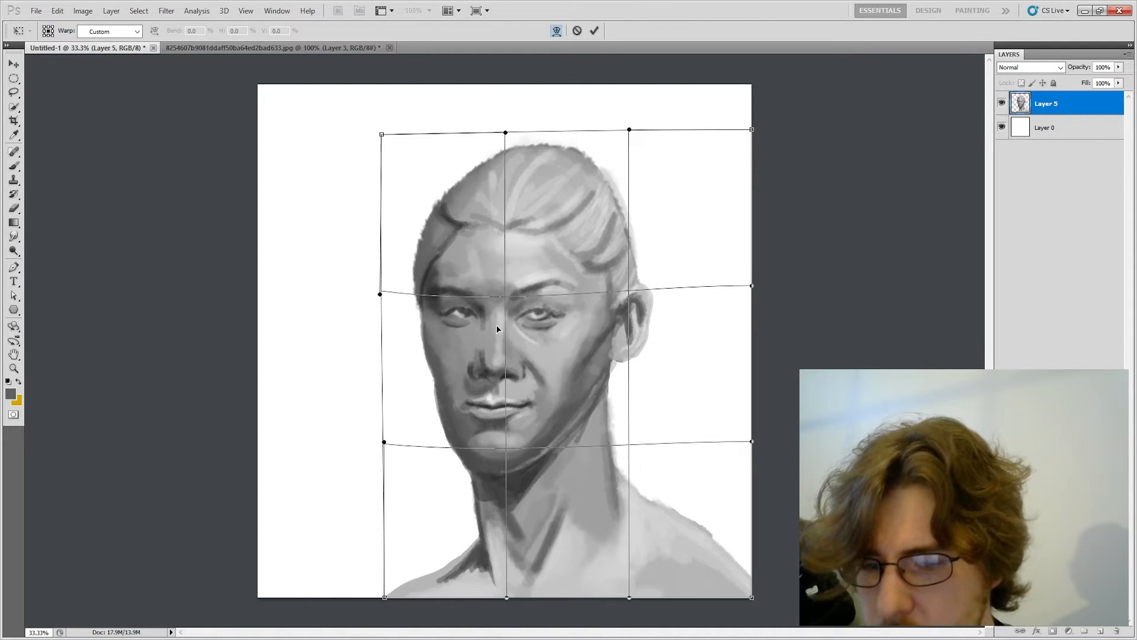
left_click_drag(677, 191, 697, 212)
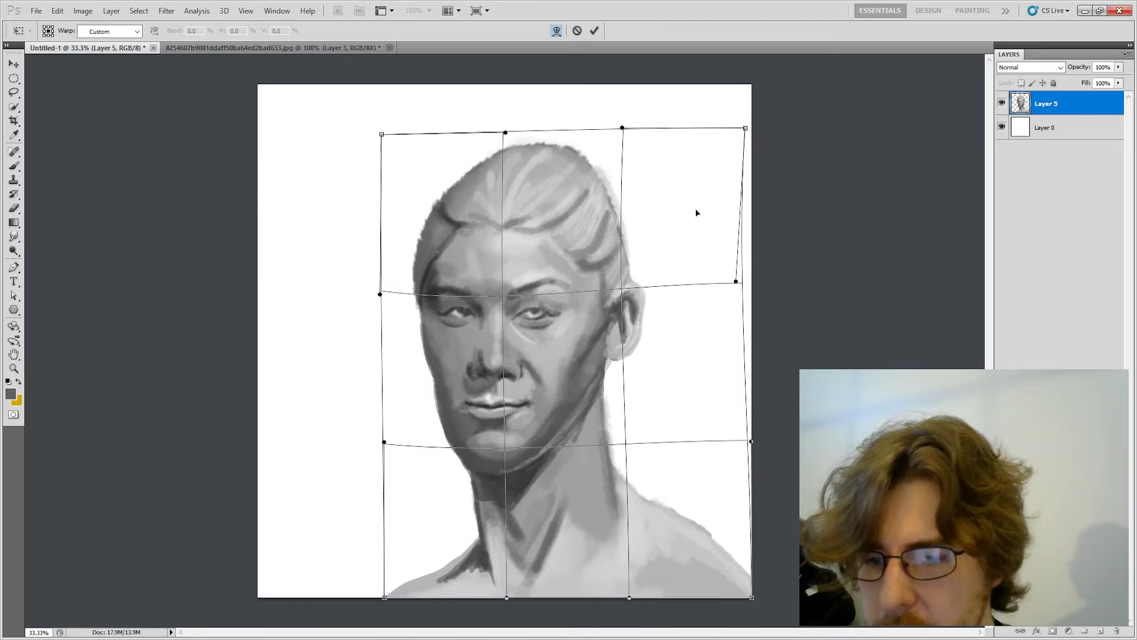
left_click_drag(427, 150, 415, 150)
left_click_drag(395, 258, 392, 271)
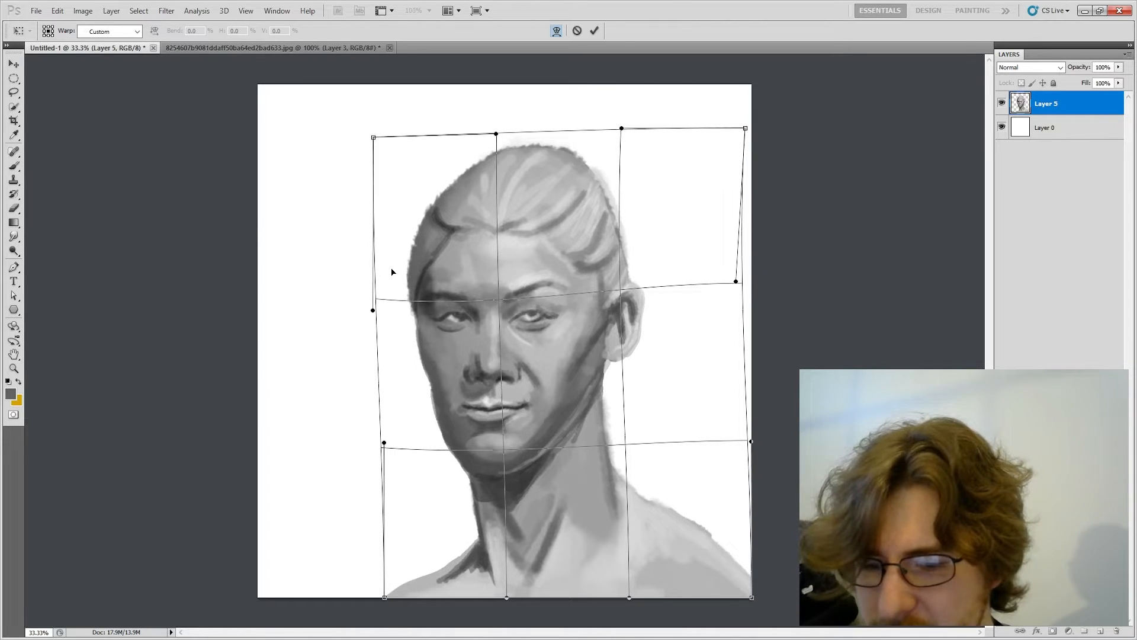
left_click(594, 31)
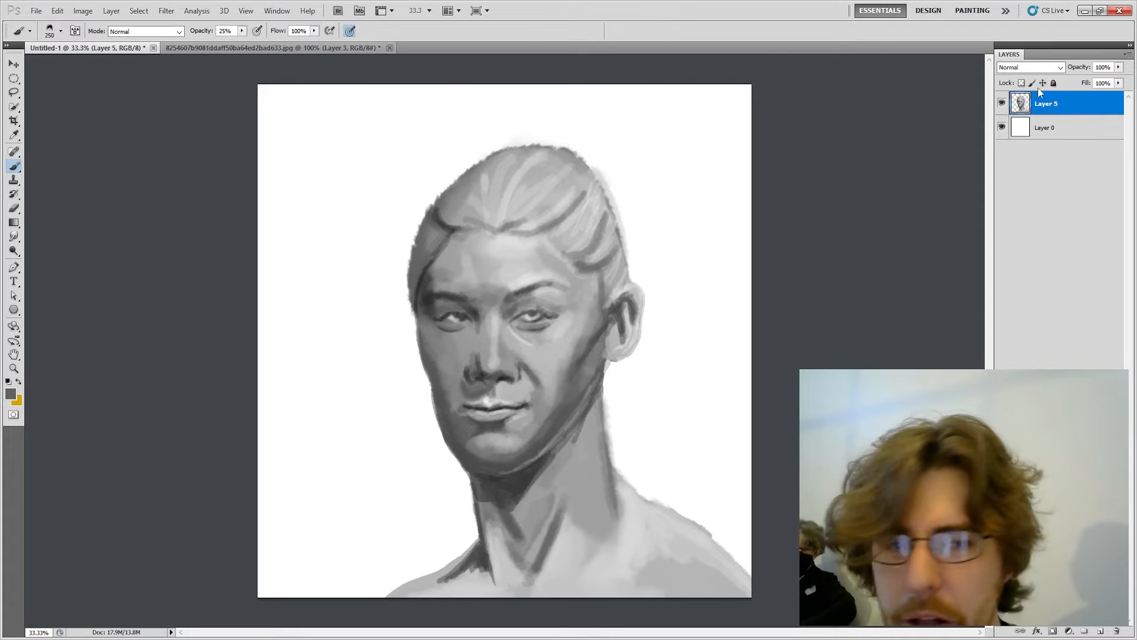
Step: Compare the portrait before and after the warp by switching between the Merge Layers and Free Transform history states
key("F9")
left_click(869, 284)
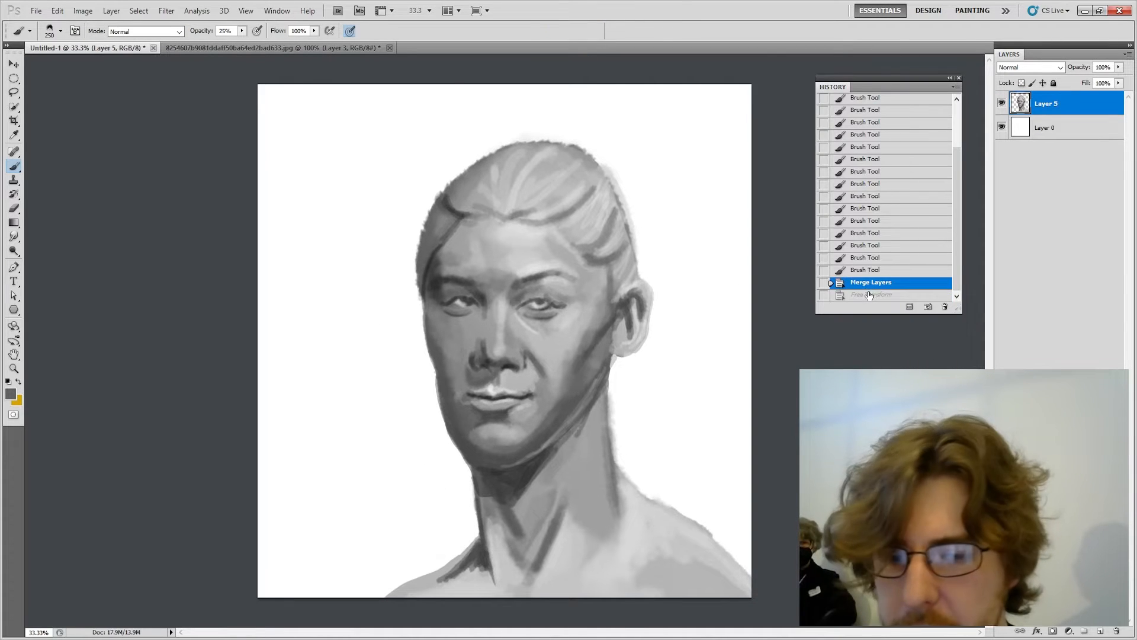
left_click(869, 295)
left_click(865, 287)
left_click(866, 298)
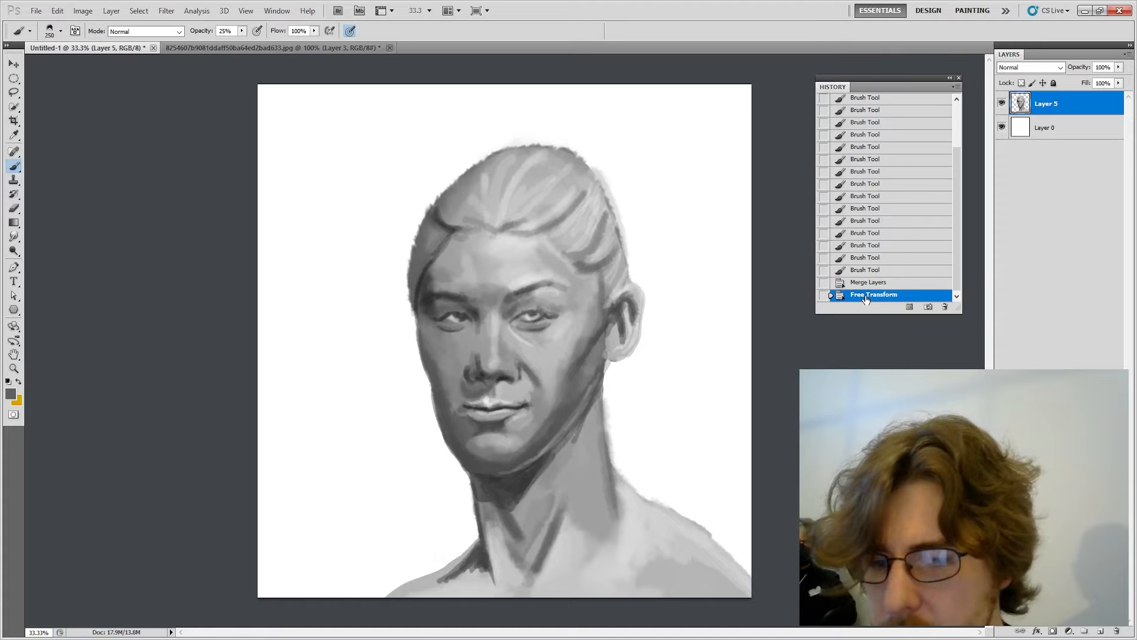
left_click(862, 284)
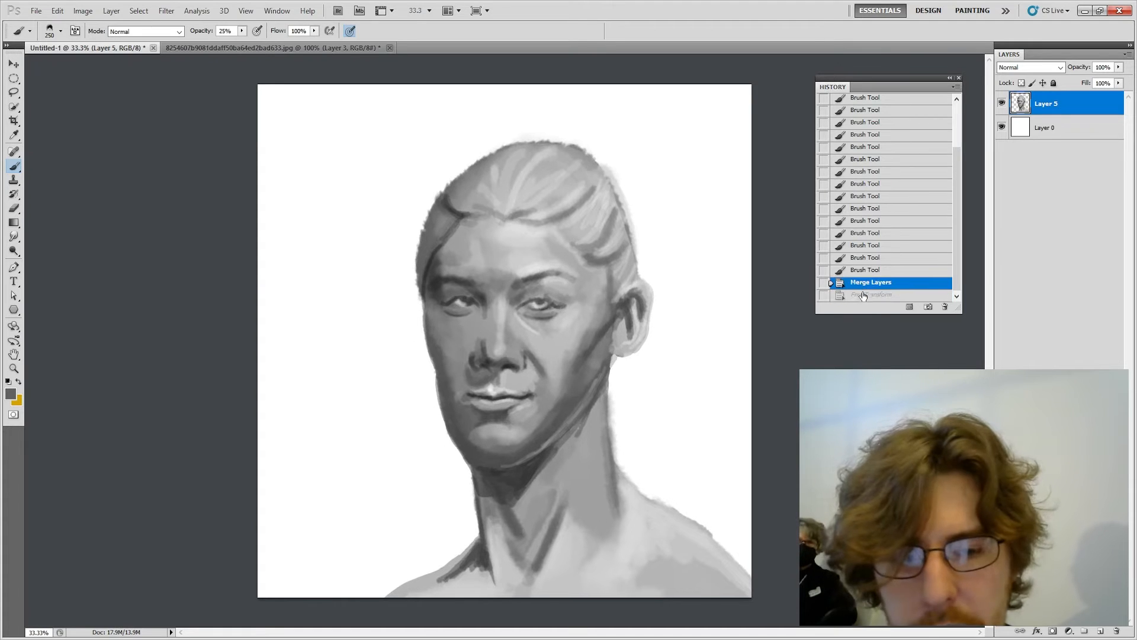
left_click(863, 295)
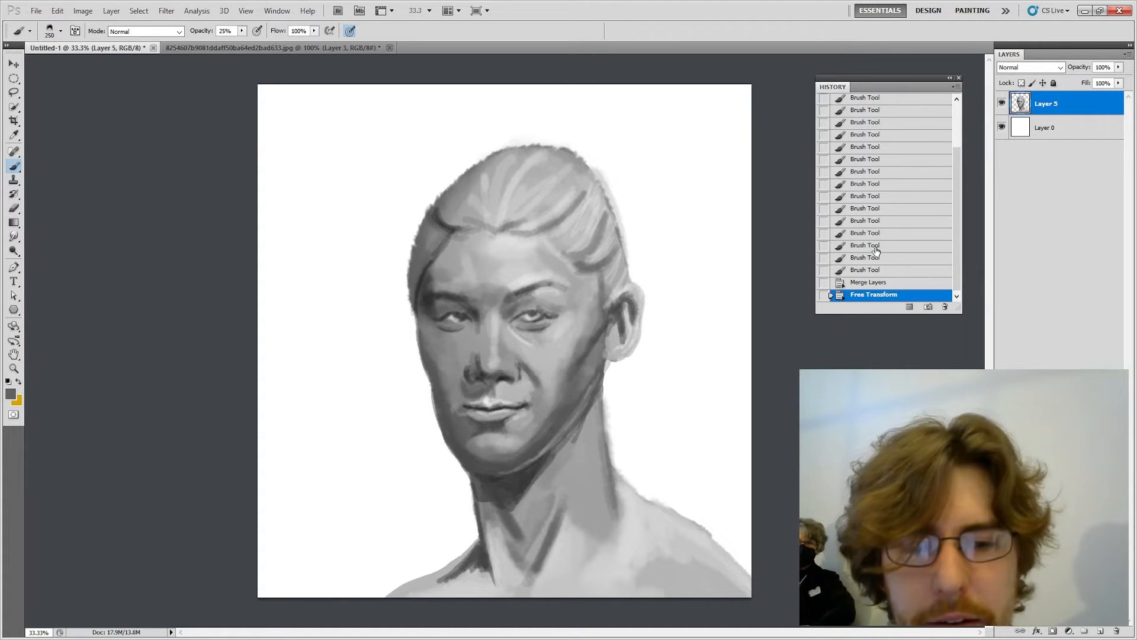
Step: Restore the warped version of the portrait and save it as a new history snapshot
left_click(899, 283)
scroll(897, 225, "up", 10)
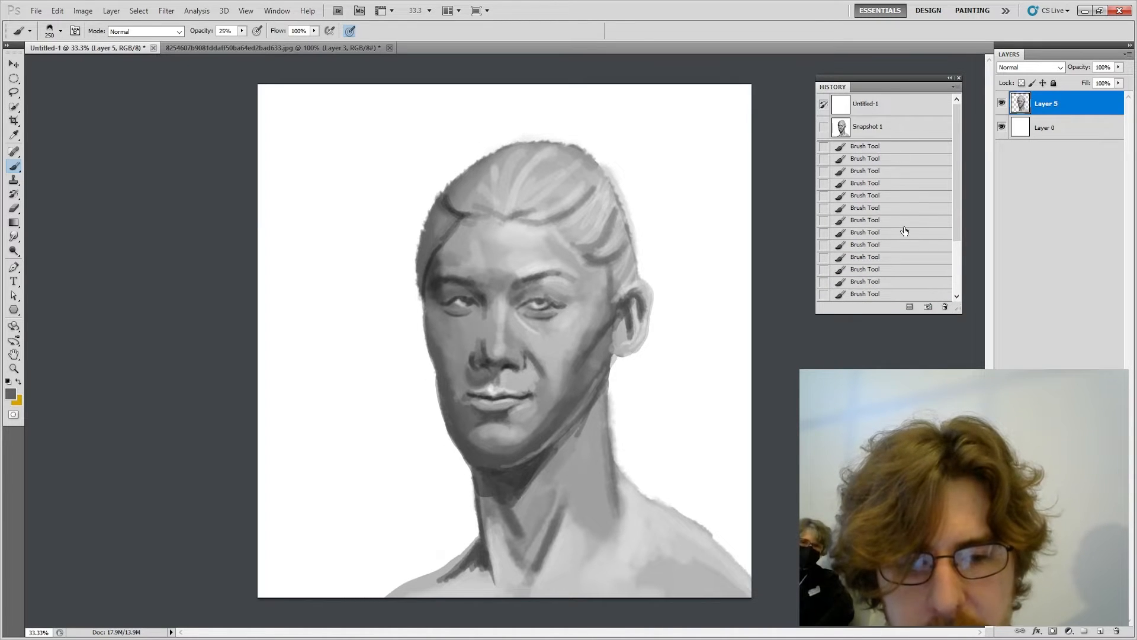
scroll(905, 231, "down", 10)
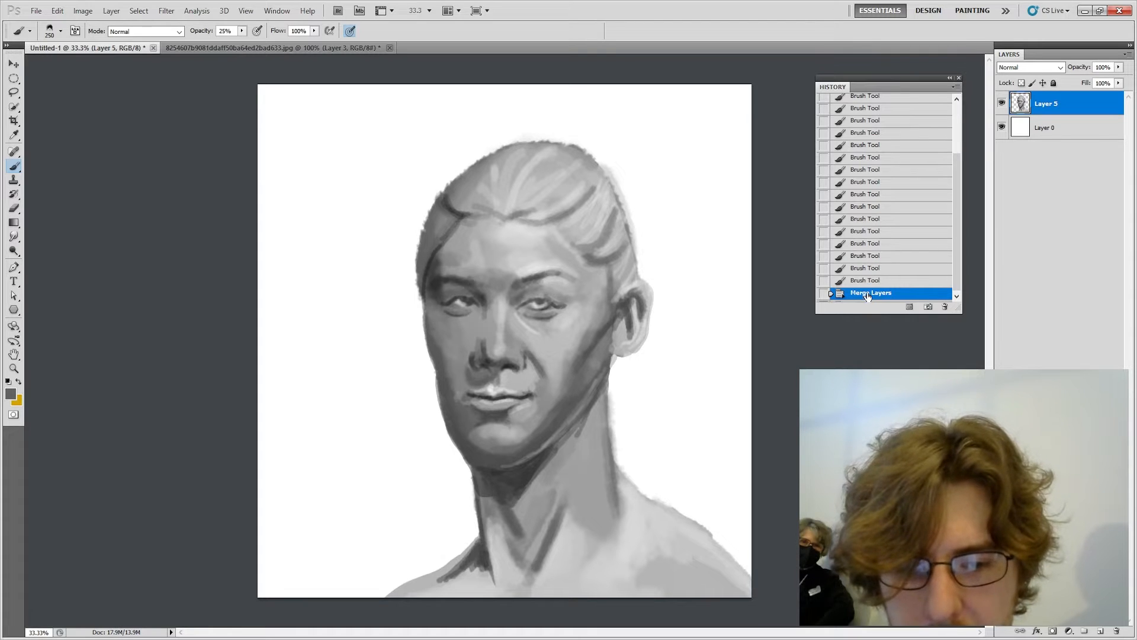
key("ctrl+z")
left_click(928, 308)
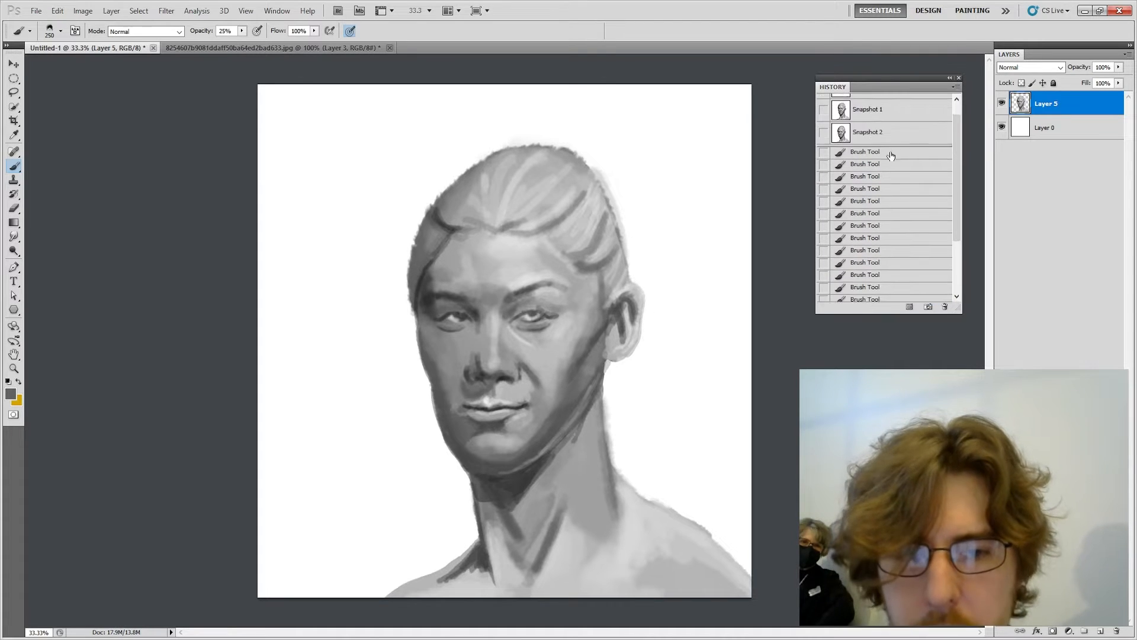
Step: Compare Snapshot 1 with Snapshot 2 several times, and return to the latest Free Transform history state
scroll(889, 149, "up", 2)
left_click(886, 133)
left_click(881, 151)
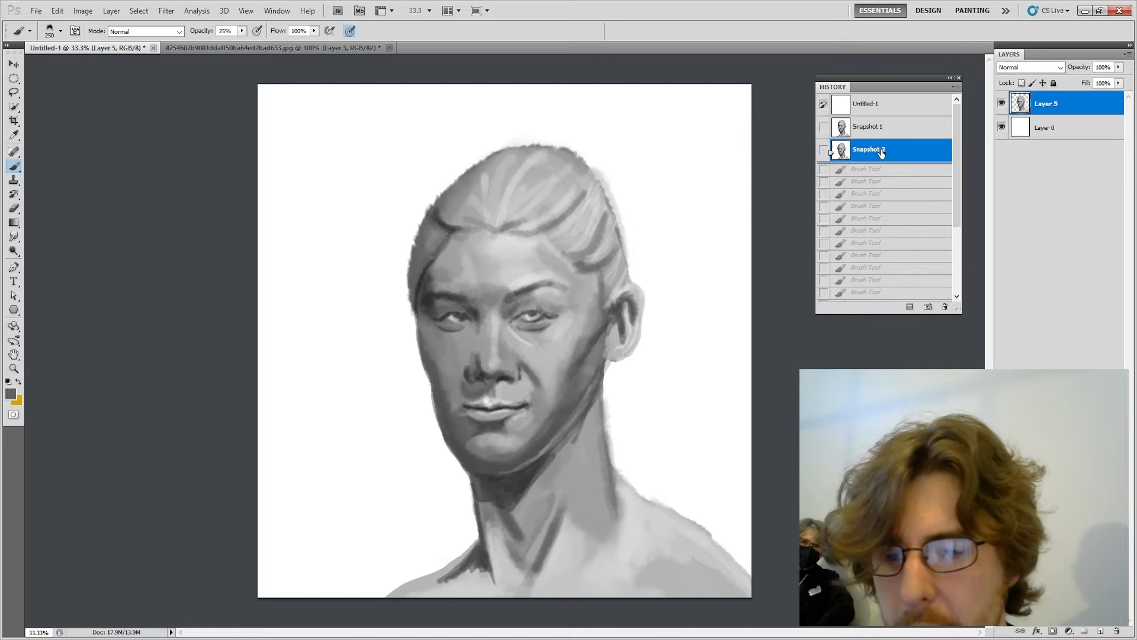
left_click(885, 136)
left_click(883, 151)
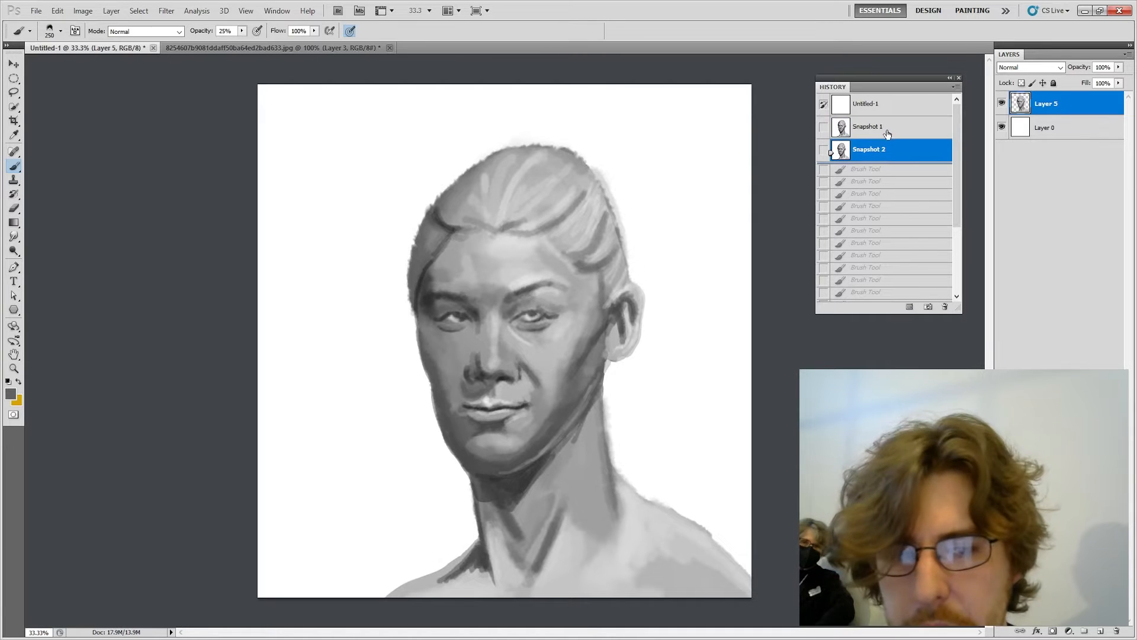
left_click(886, 133)
left_click(888, 152)
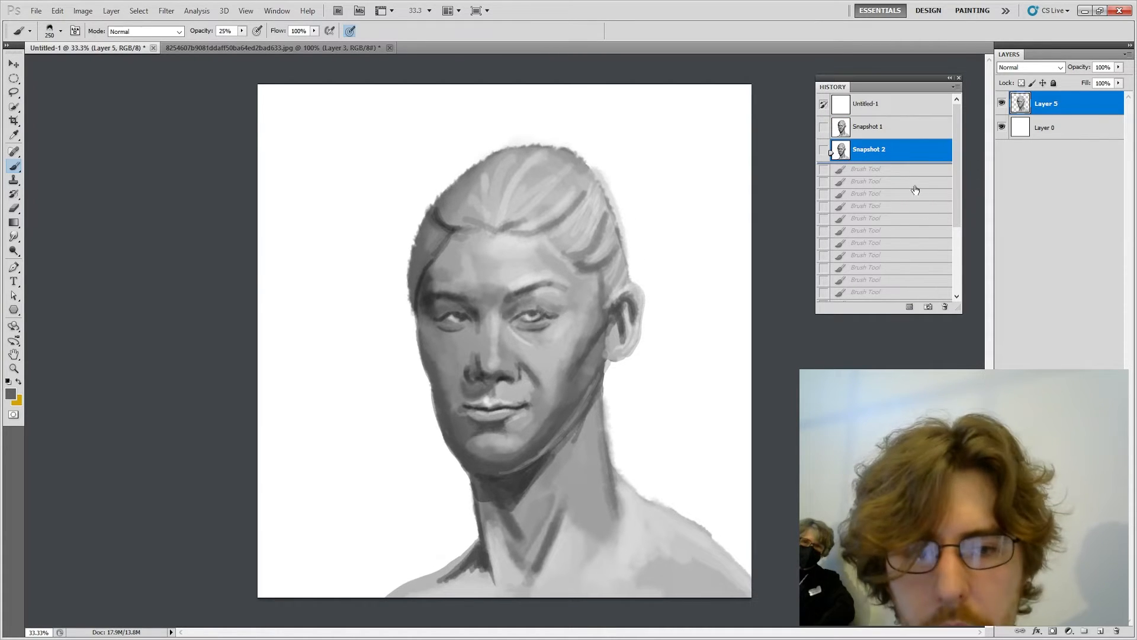
scroll(878, 263, "down", 5)
left_click(862, 296)
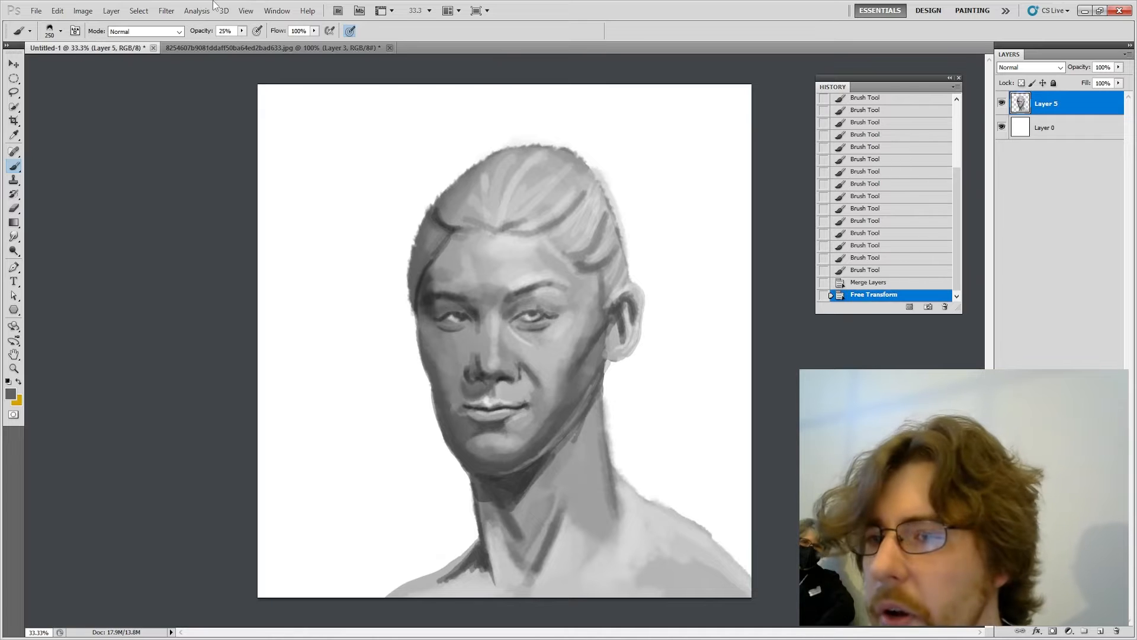
Step: Open the Liquify filter on Layer 5 and set its brush size to 900
left_click(277, 11)
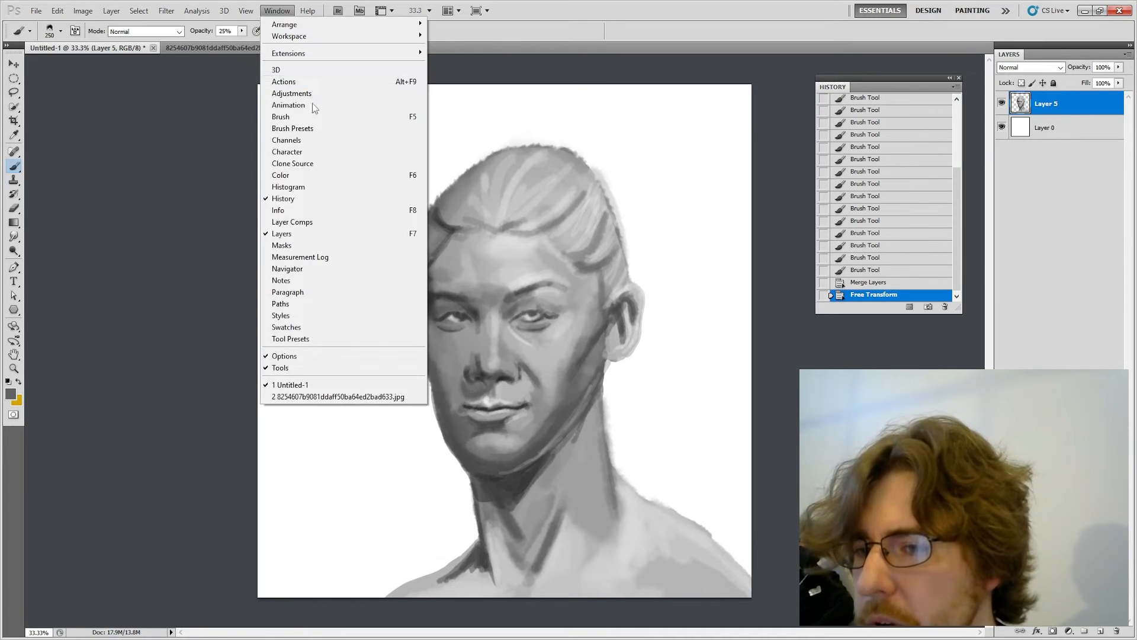
key("Escape")
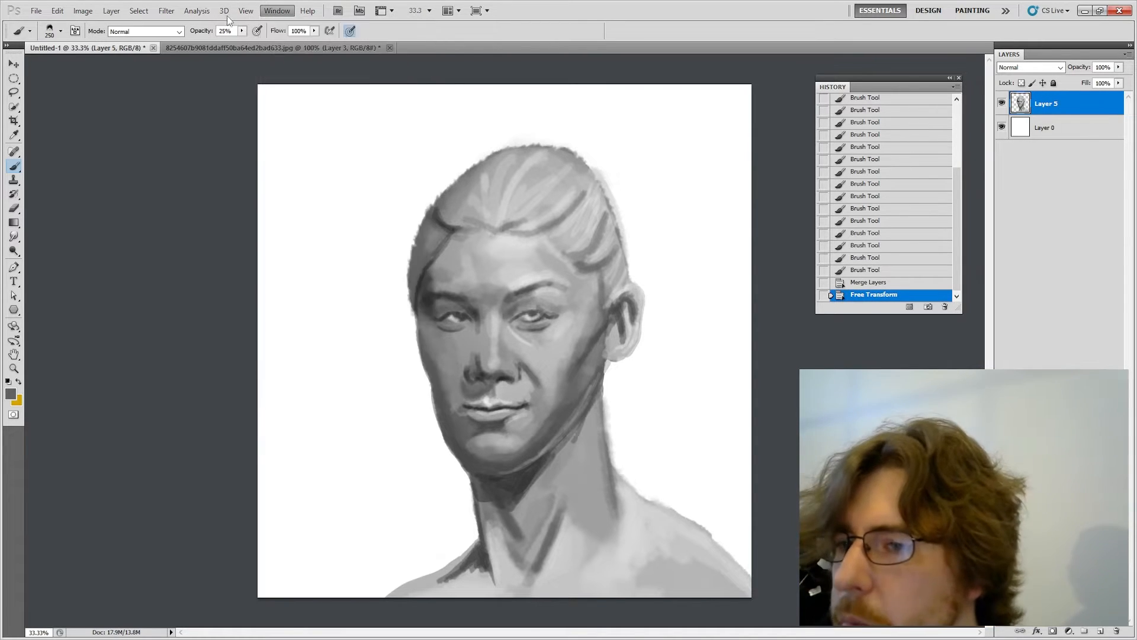
left_click(167, 11)
left_click(184, 83)
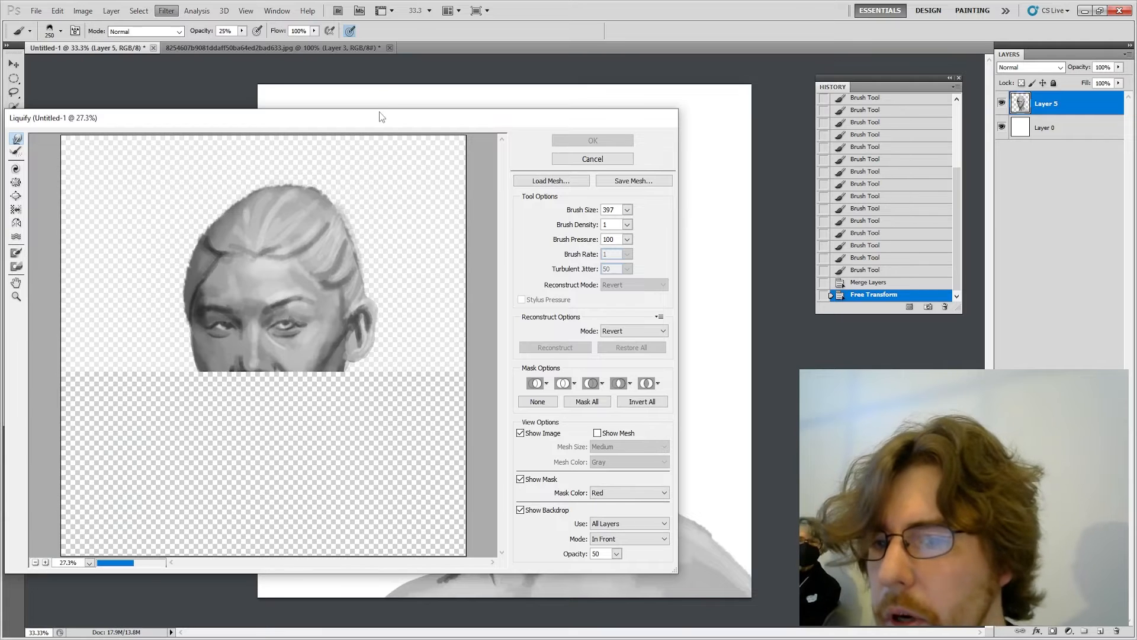
mouse_move(381, 115)
left_mouse_down()
mouse_move(424, 119)
mouse_move(592, 75)
left_mouse_up()
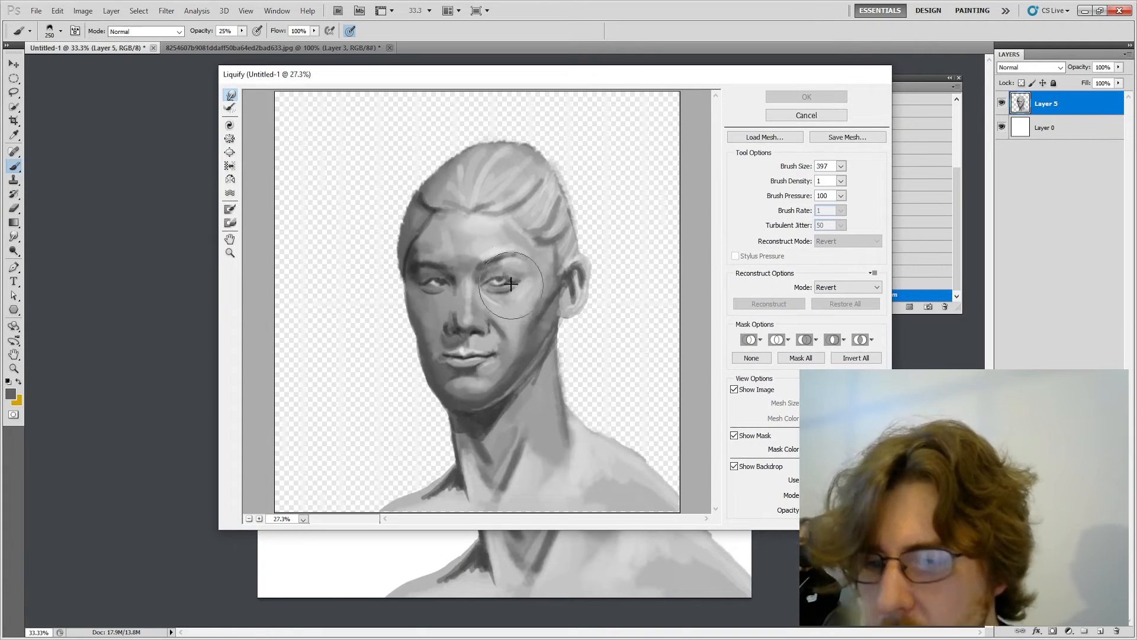
key("]")
key("]")
key("]")
key("]")
key("]")
key("]")
key("]")
key("]")
key("]")
key("]")
key("]")
key("]")
key("]")
key("]")
key("]")
key("]")
key("]")
key("]")
key("]")
key("]")
key("]")
key("]")
key("]")
key("]")
key("]")
key("]")
key("]")
key("]")
key("]")
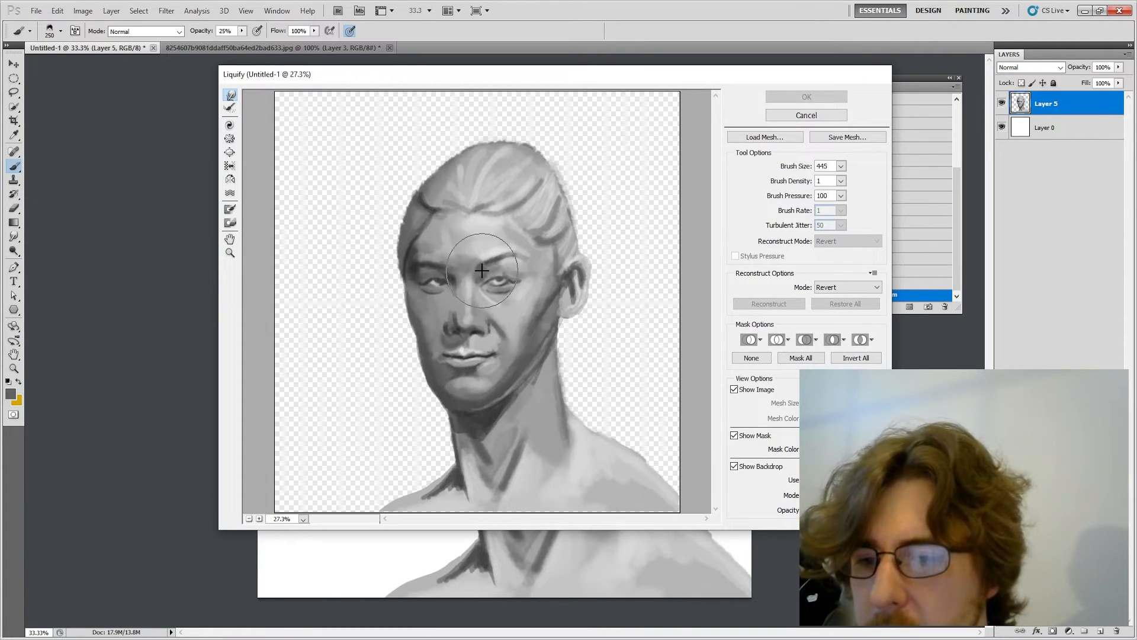
left_click(841, 166)
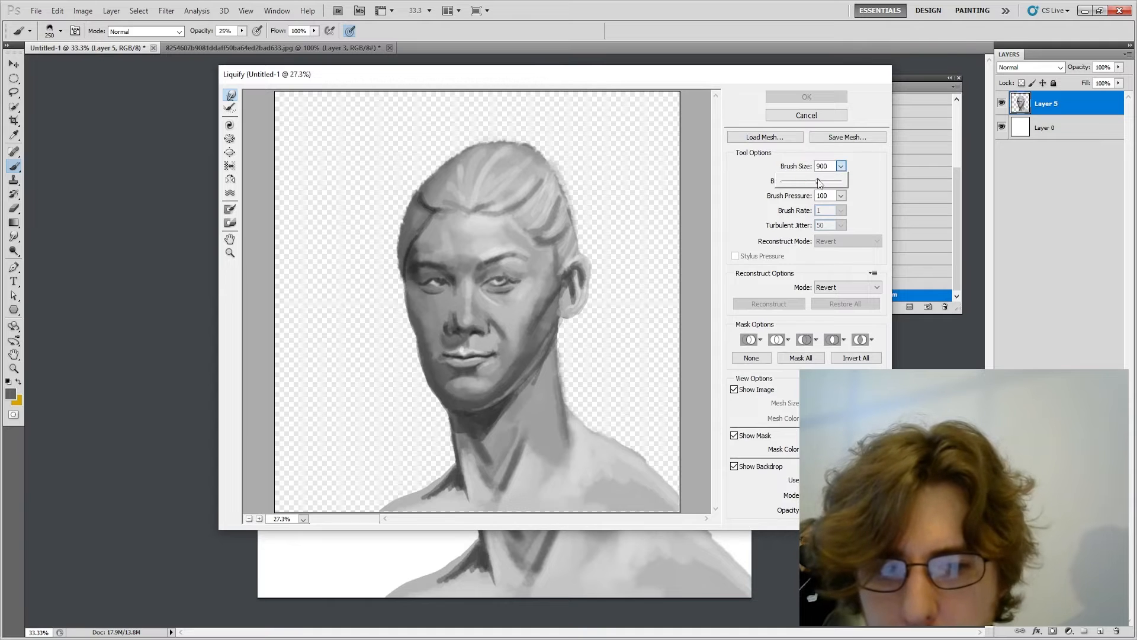
left_click(515, 264)
Step: Try pushing the eye and eyebrow on the lit side of the face upward with Liquify, and revert to the Free Transform state
mouse_move(514, 264)
left_mouse_down()
mouse_move(486, 261)
mouse_move(488, 246)
mouse_move(509, 247)
mouse_move(503, 282)
left_mouse_up()
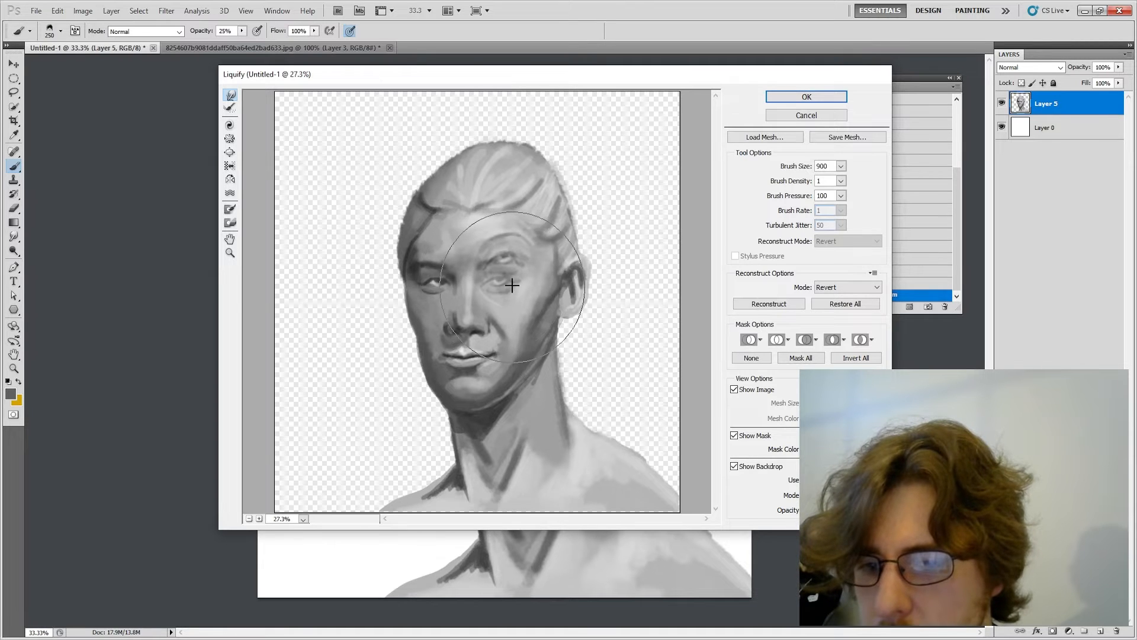
left_click(806, 97)
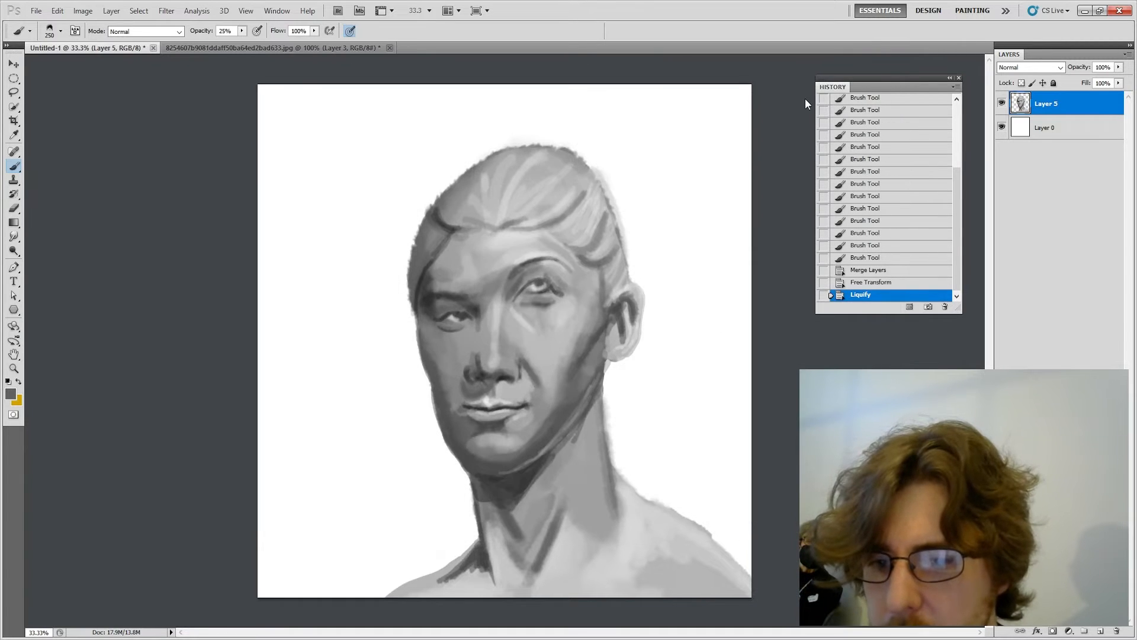
left_click(873, 283)
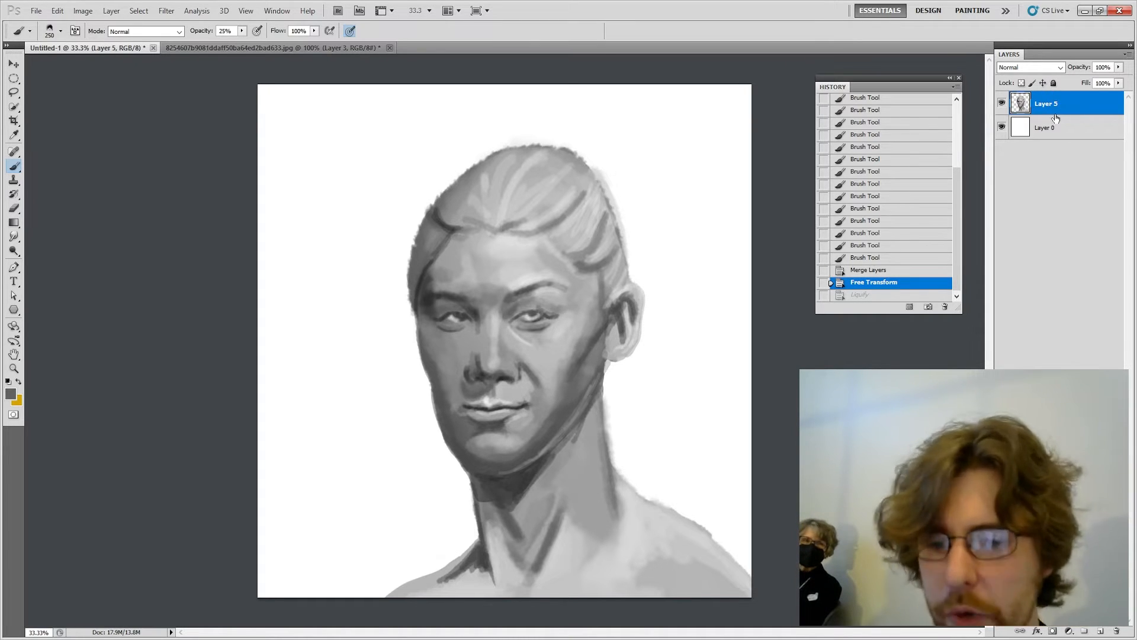
Step: Sample a dark grey near the inner shadow-side brow and darken that eyebrow with a brush of about 40 px at 25% opacity
key("ctrl+plus")
key("ctrl+plus")
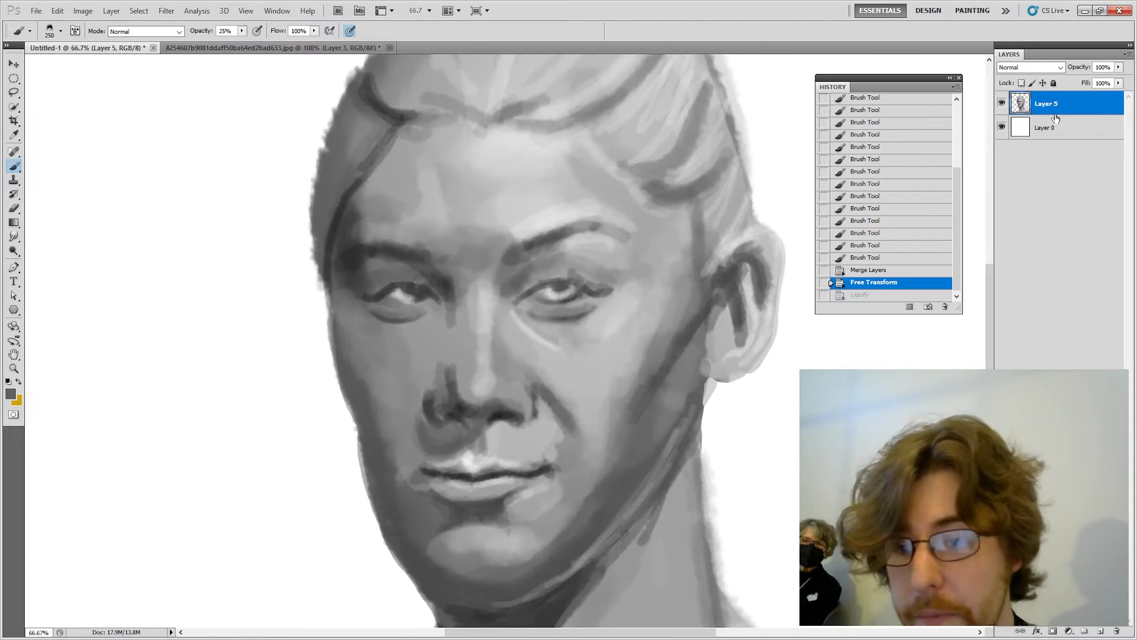
key("i")
left_click_drag(454, 283, 458, 270)
left_click(447, 265)
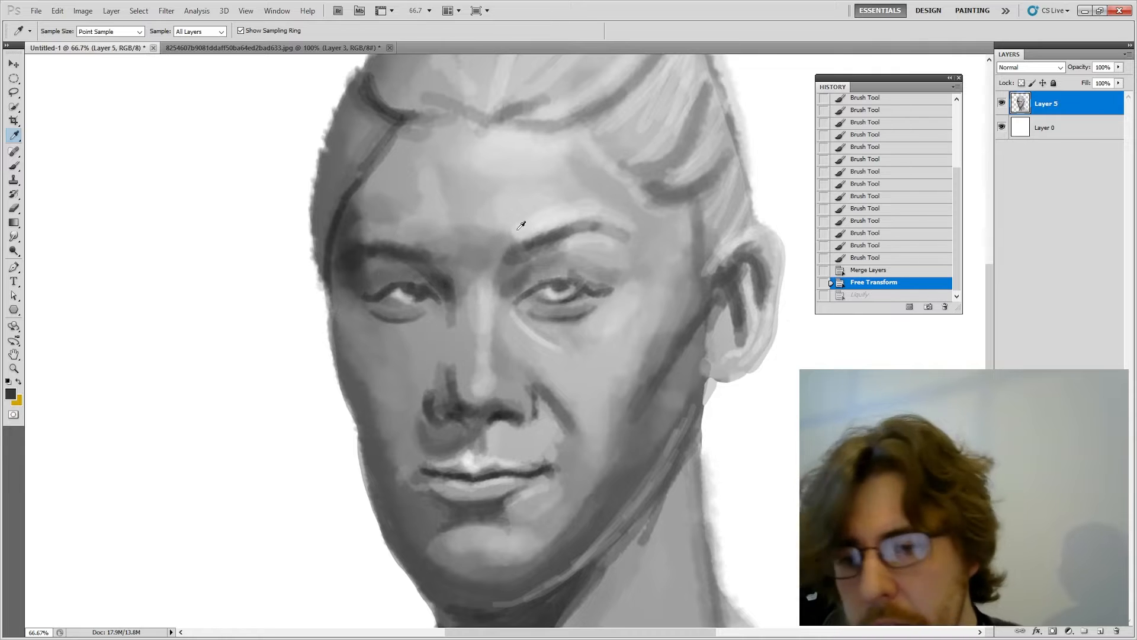
key("b")
key("bracketleft")
key("bracketleft")
key("bracketleft")
key("bracketleft")
key("bracketleft")
key("bracketleft")
key("bracketleft")
key("bracketleft")
key("bracketleft")
key("bracketleft")
key("bracketleft")
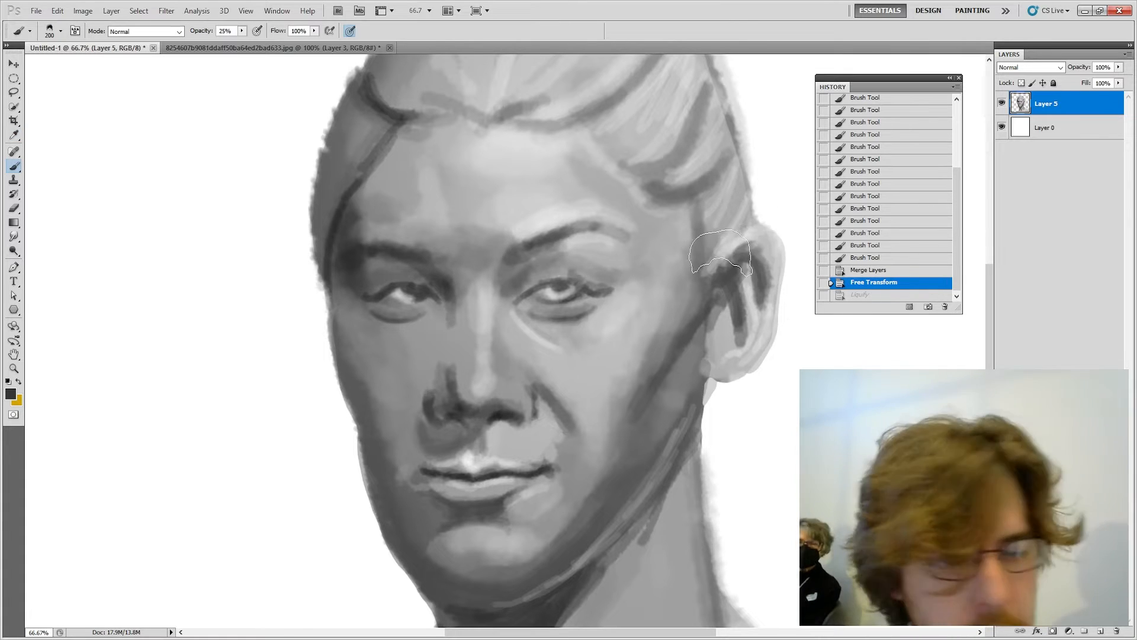
left_click(442, 261)
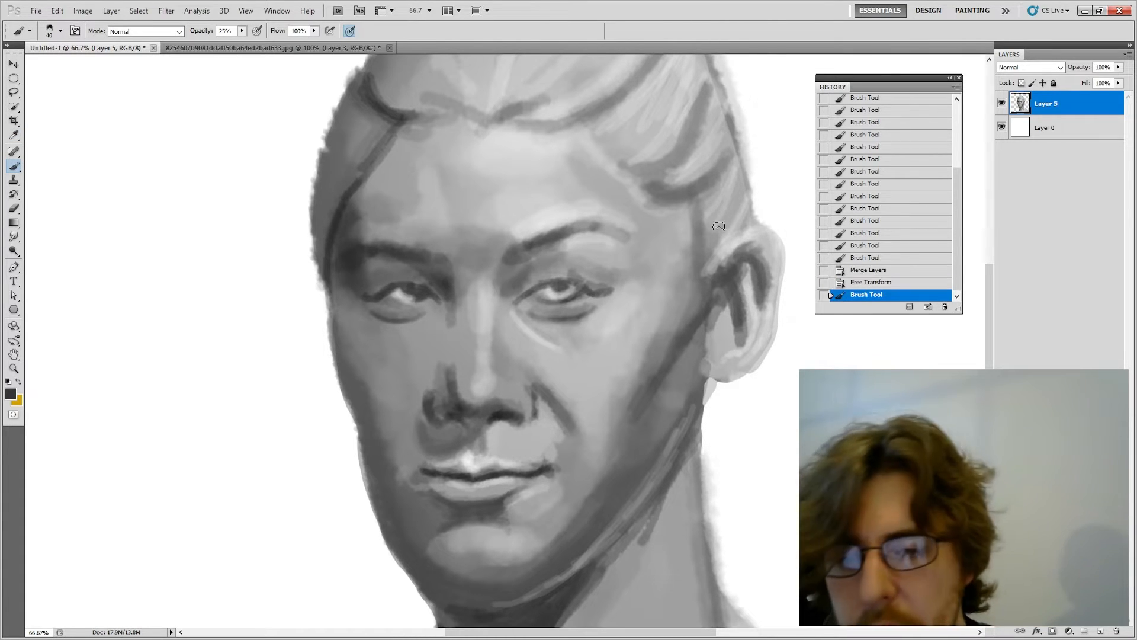
mouse_move(436, 246)
left_mouse_down()
mouse_move(399, 171)
mouse_move(419, 218)
mouse_move(383, 227)
mouse_move(406, 249)
mouse_move(380, 240)
left_mouse_up()
mouse_move(386, 241)
left_mouse_down()
mouse_move(355, 246)
mouse_move(380, 239)
left_mouse_up()
left_click_drag(387, 241, 421, 251)
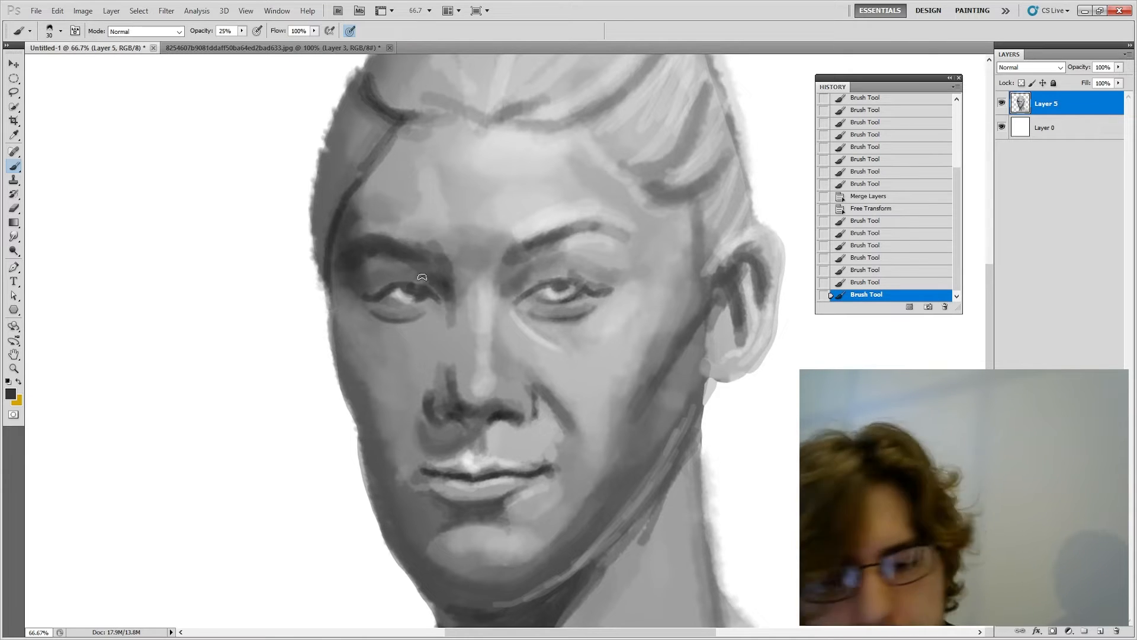
Step: Darken the upper eyelid crease above the shadow-side eye with a small brush at 25% opacity
key("[")
left_click_drag(425, 275, 367, 277)
mouse_move(368, 276)
left_mouse_down()
mouse_move(397, 266)
mouse_move(428, 278)
left_mouse_up()
key("]")
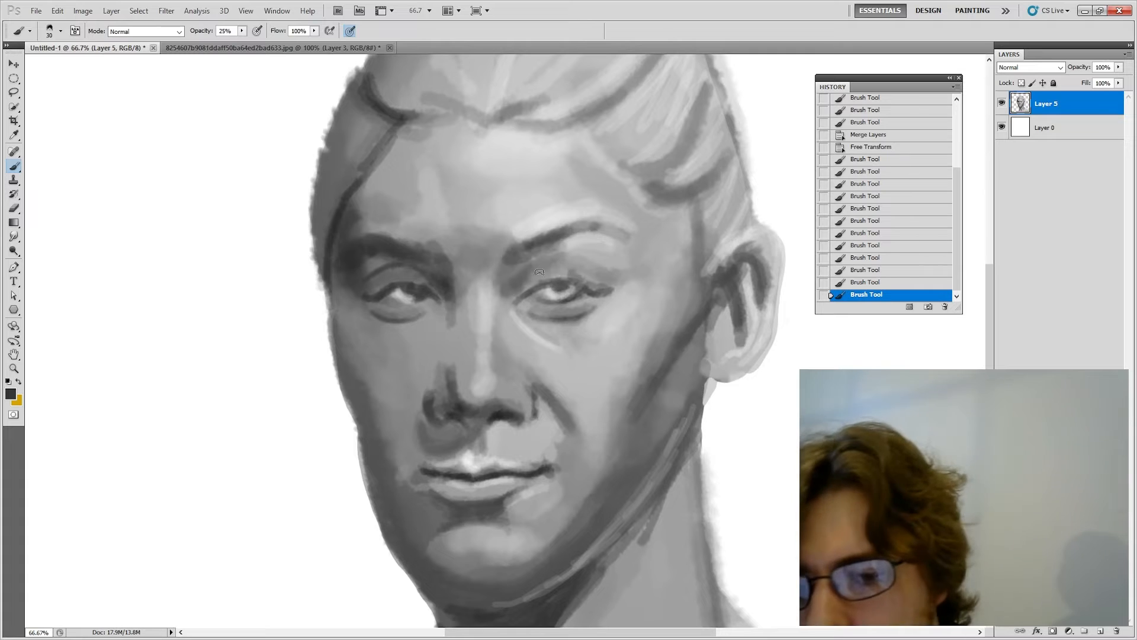
Step: Darken the upper eyelid crease of the lit-side eye and extend it outward past the outer corner
mouse_move(539, 272)
left_mouse_down()
mouse_move(513, 283)
mouse_move(578, 268)
left_mouse_up()
mouse_move(551, 268)
left_mouse_down()
mouse_move(601, 277)
mouse_move(594, 251)
mouse_move(563, 240)
mouse_move(598, 255)
mouse_move(569, 258)
mouse_move(612, 271)
left_mouse_up()
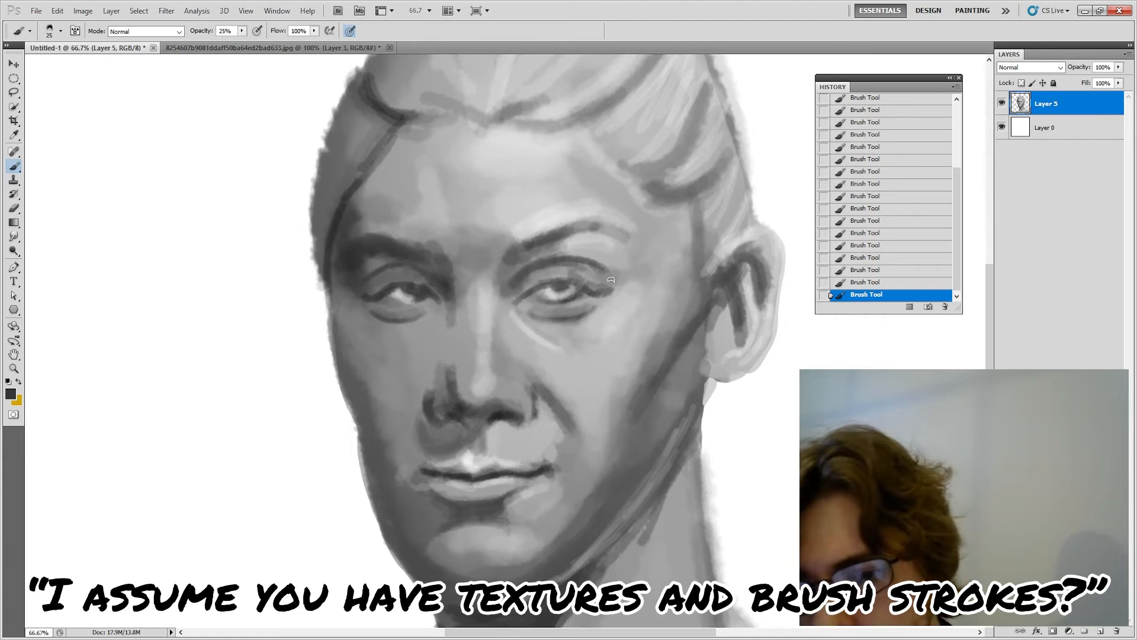
left_click_drag(616, 278, 632, 270)
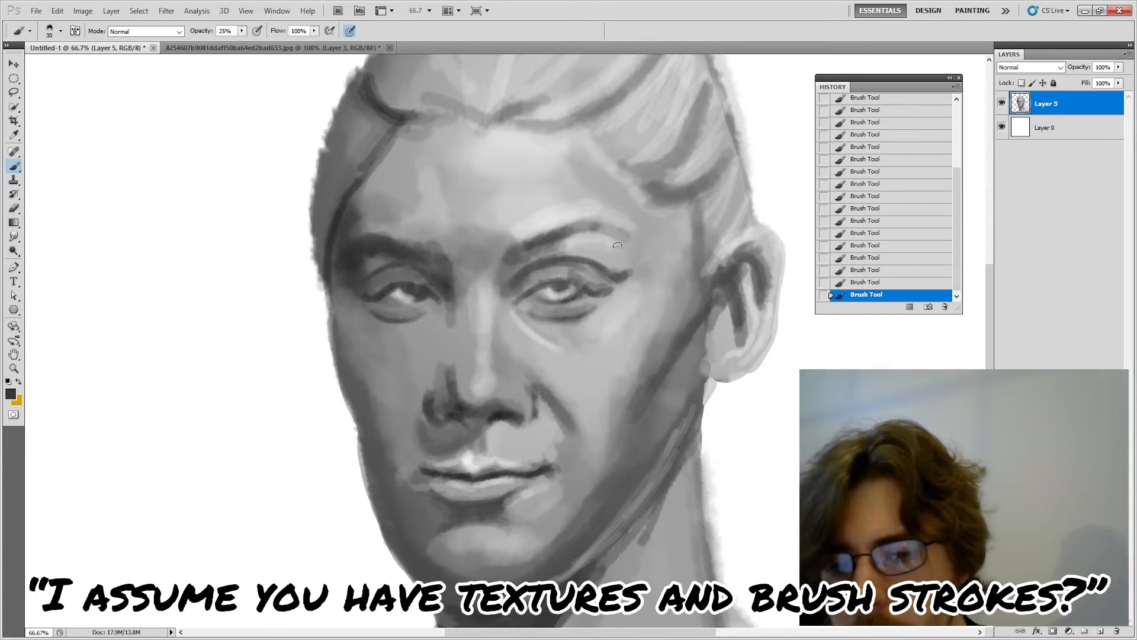
key("bracketright")
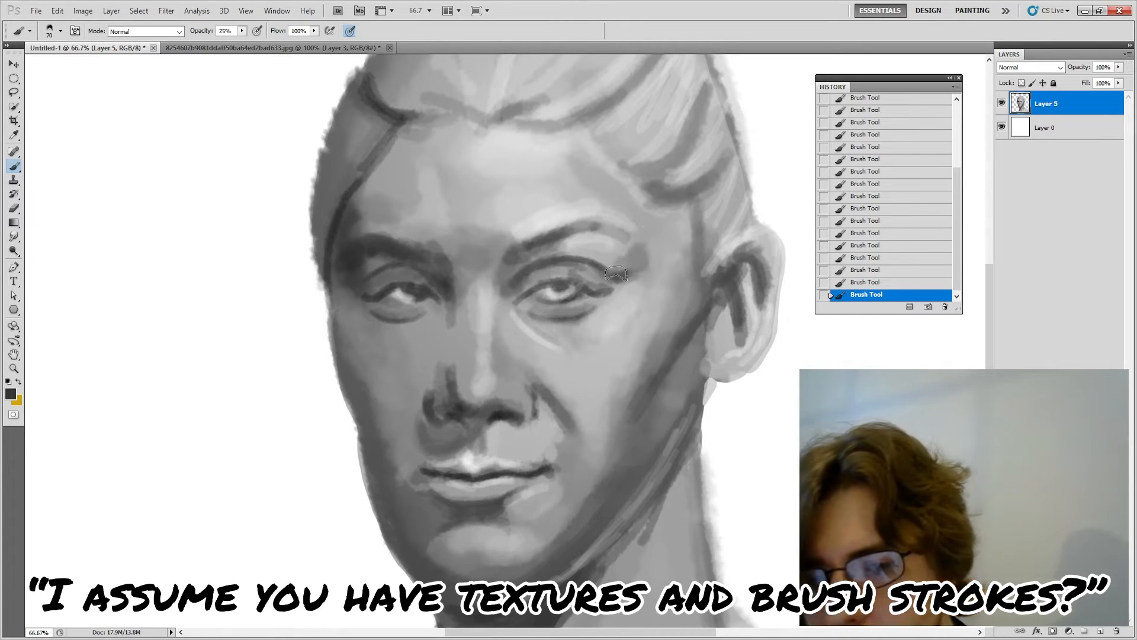
left_click(60, 31)
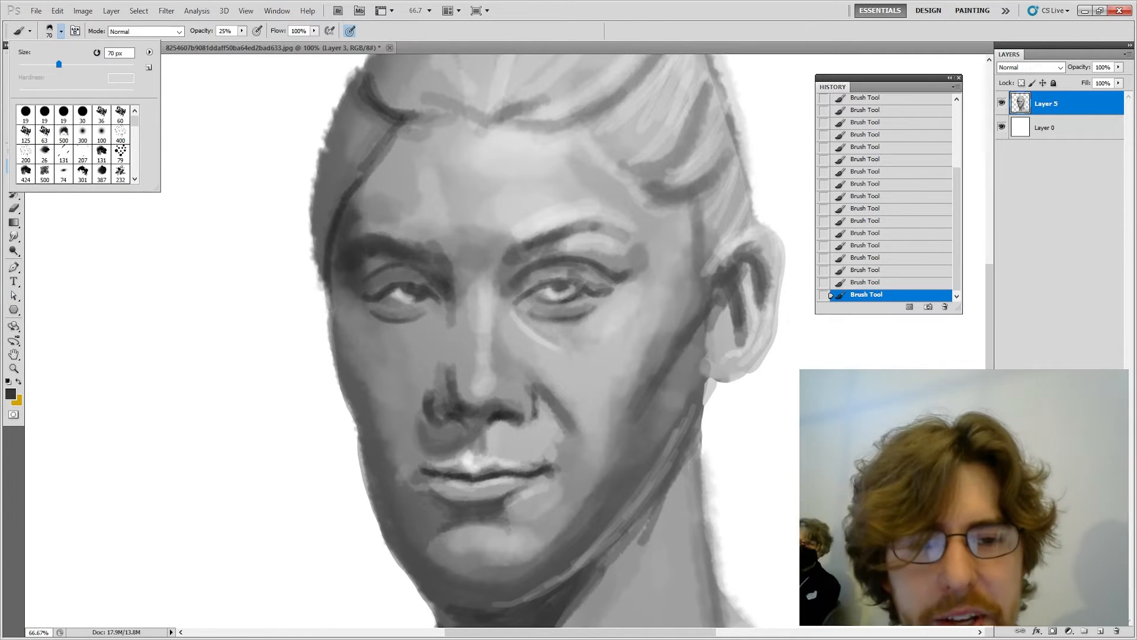
left_click(1064, 118)
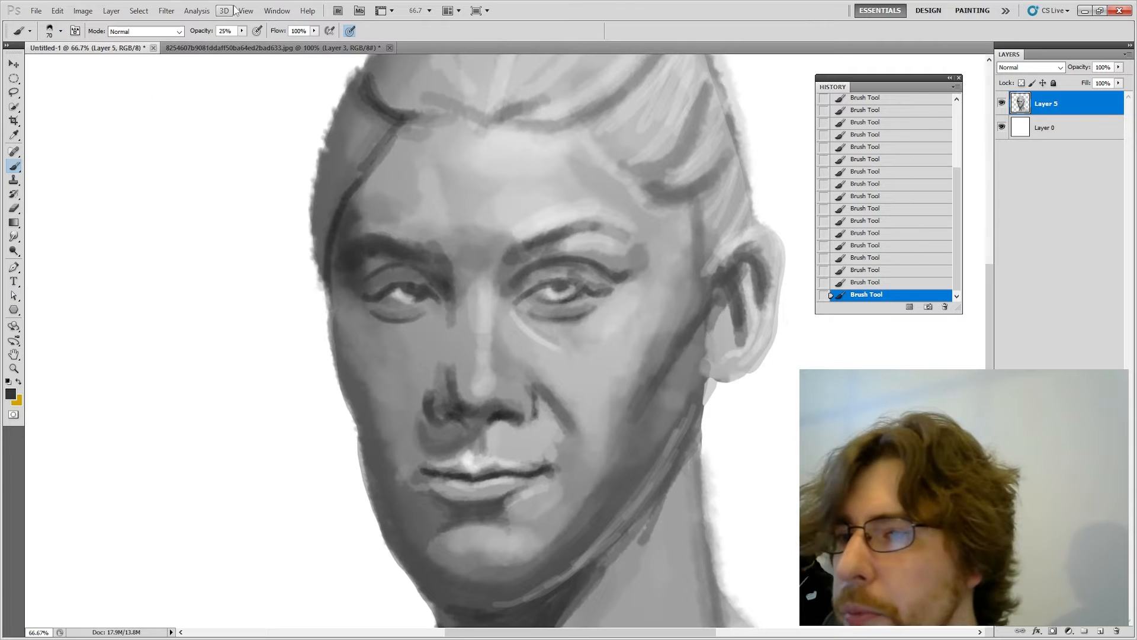
Step: Preview the Crosshatch brush-stroke filter on the portrait layer at 25% zoom with a longer stroke length
left_click(196, 10)
mouse_move(167, 12)
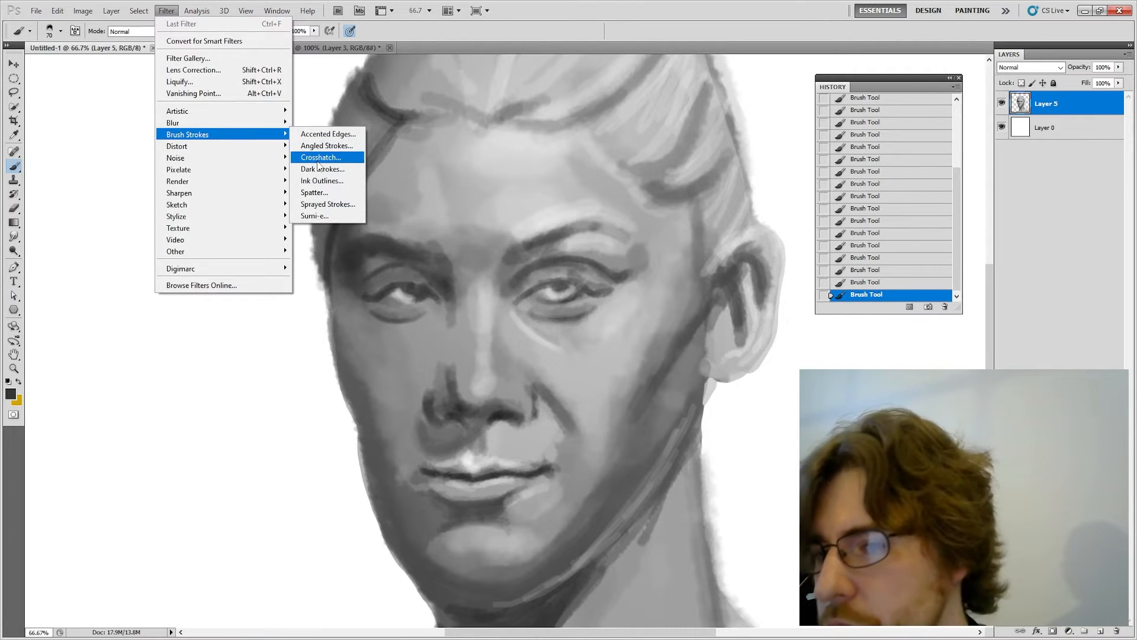
left_click(318, 158)
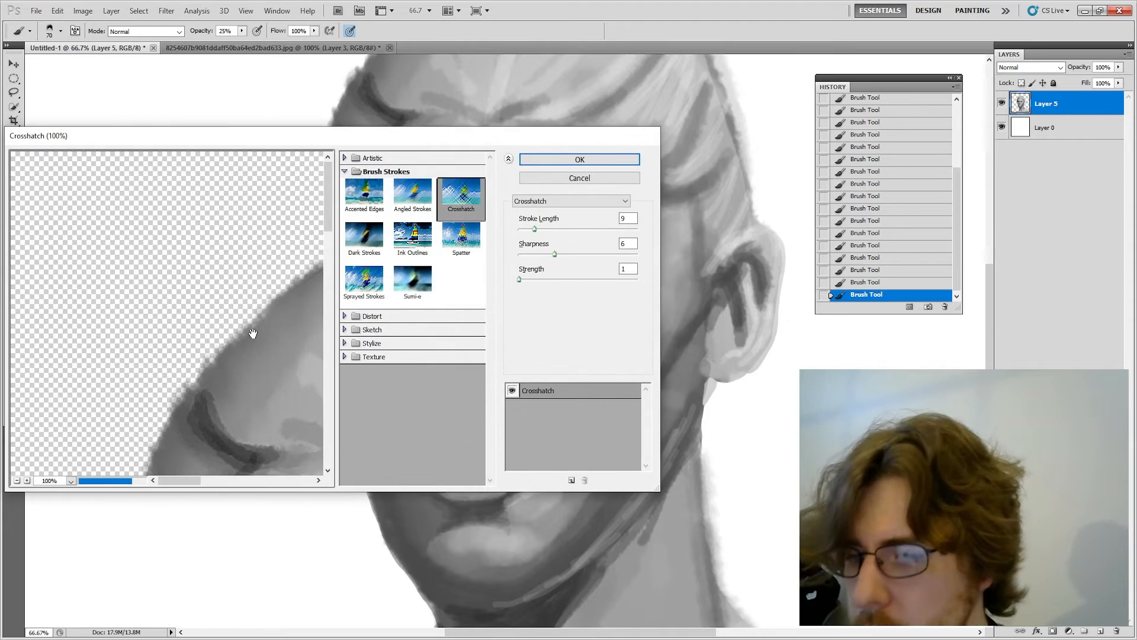
left_click(16, 480)
left_click(17, 480)
left_click(17, 480)
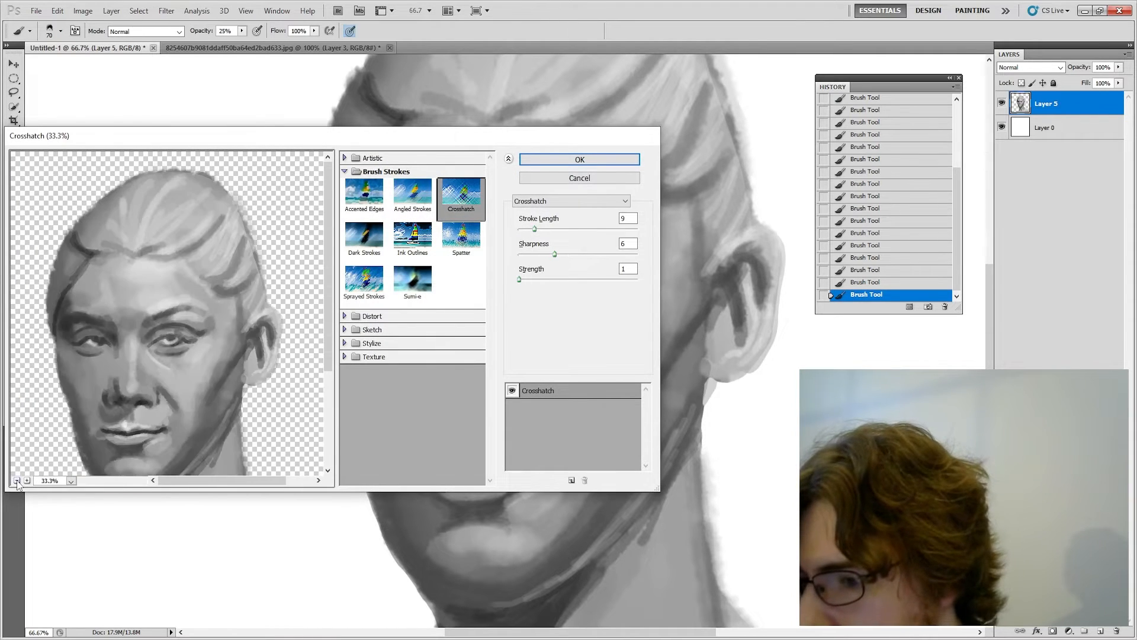
left_click(17, 481)
left_click_drag(534, 229, 576, 229)
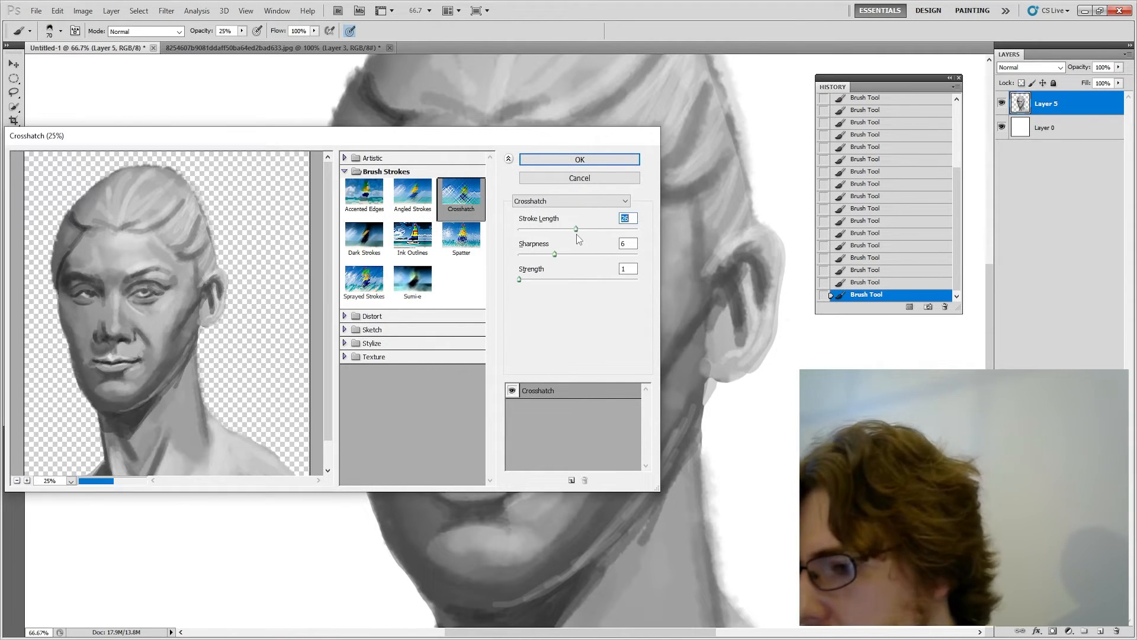
Step: Preview the Ink Outlines, Spatter and Sprayed Strokes filters, lengthening the sprayed strokes and checking the result at 50% zoom
left_click(414, 240)
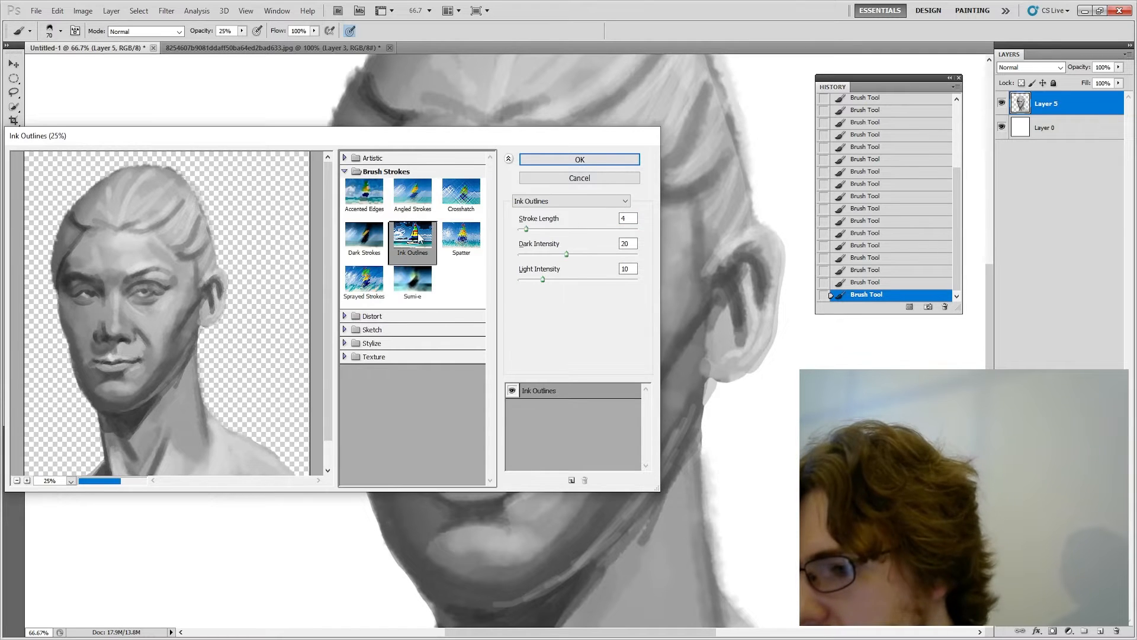
left_click(457, 239)
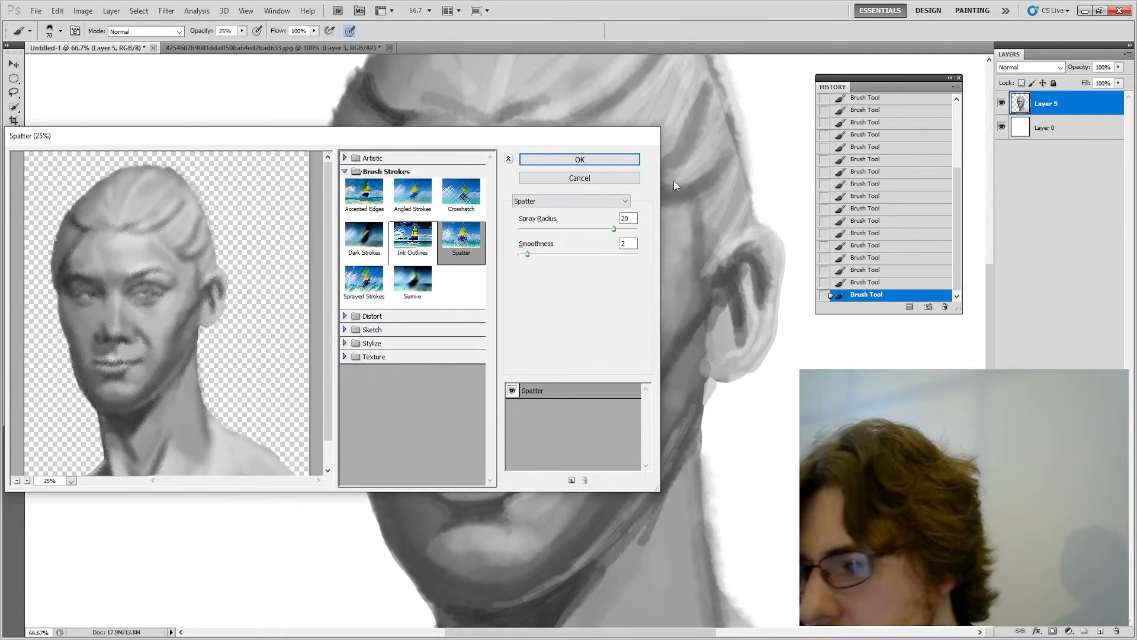
left_click(384, 288)
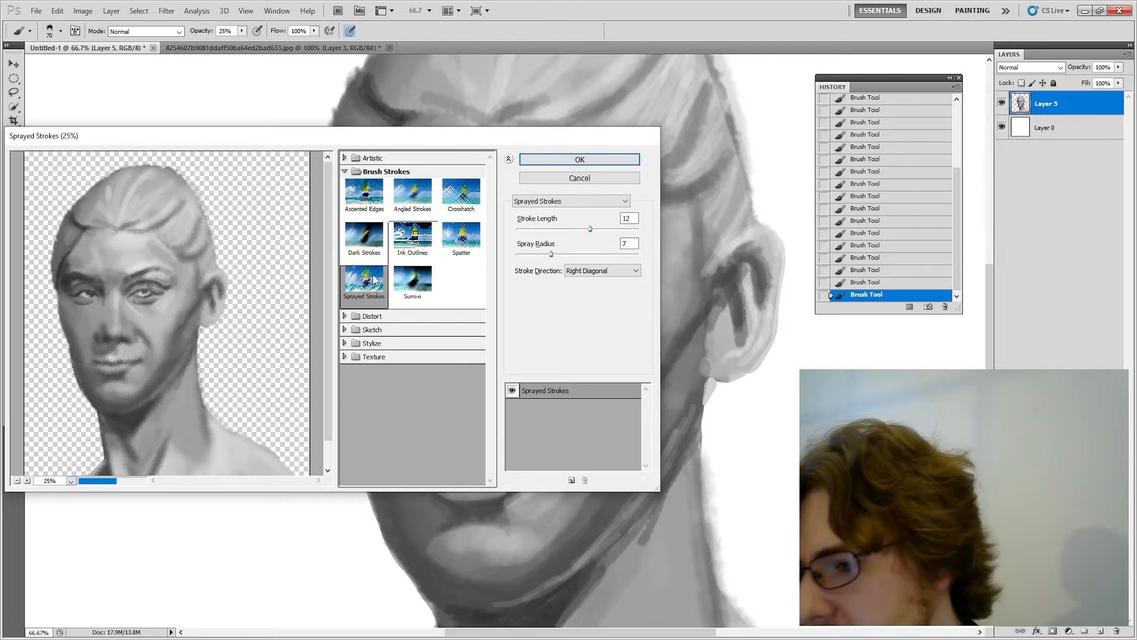
left_click_drag(591, 229, 597, 231)
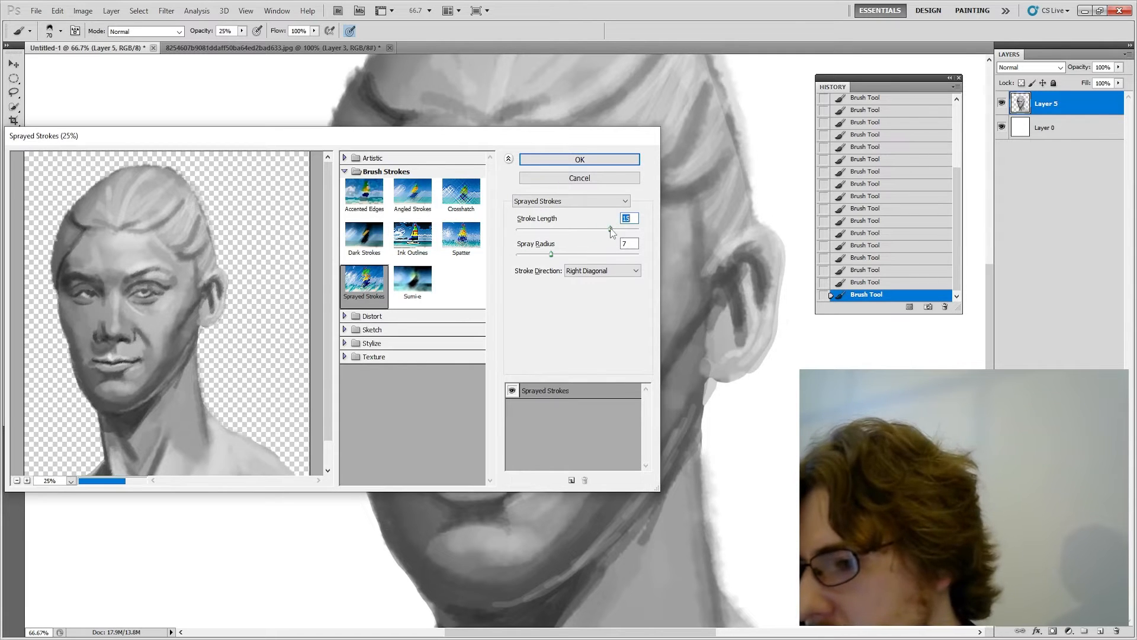
left_click_drag(396, 139, 556, 112)
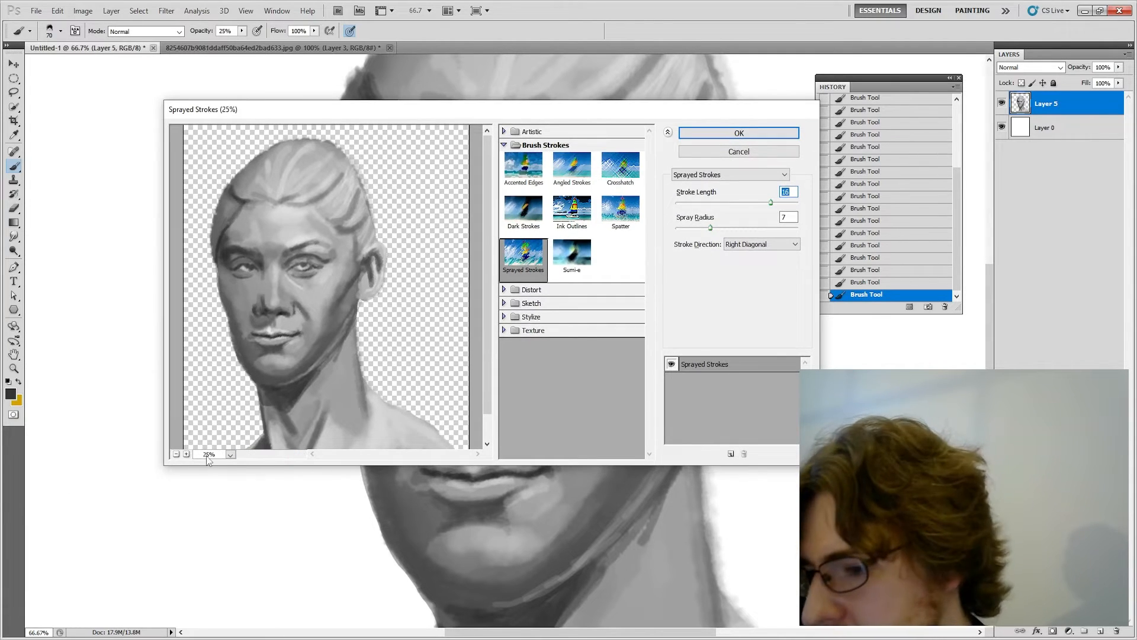
left_click(188, 454)
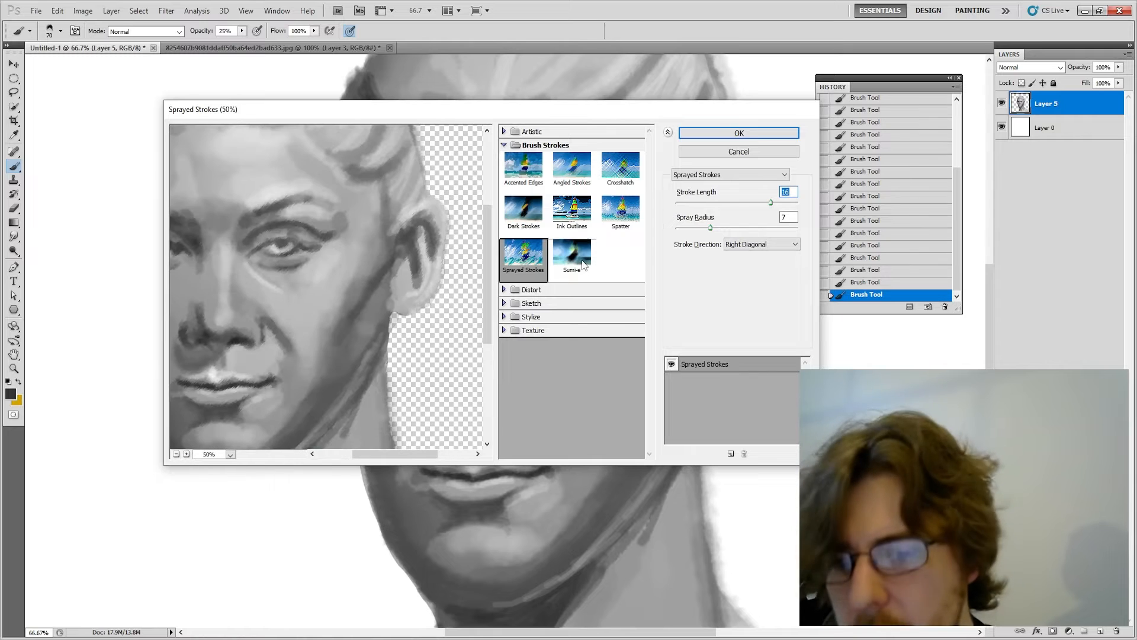
Step: Preview the Accented Edges, Chrome and Conté Crayon filters on the portrait, and cancel without applying any filter
left_click(533, 169)
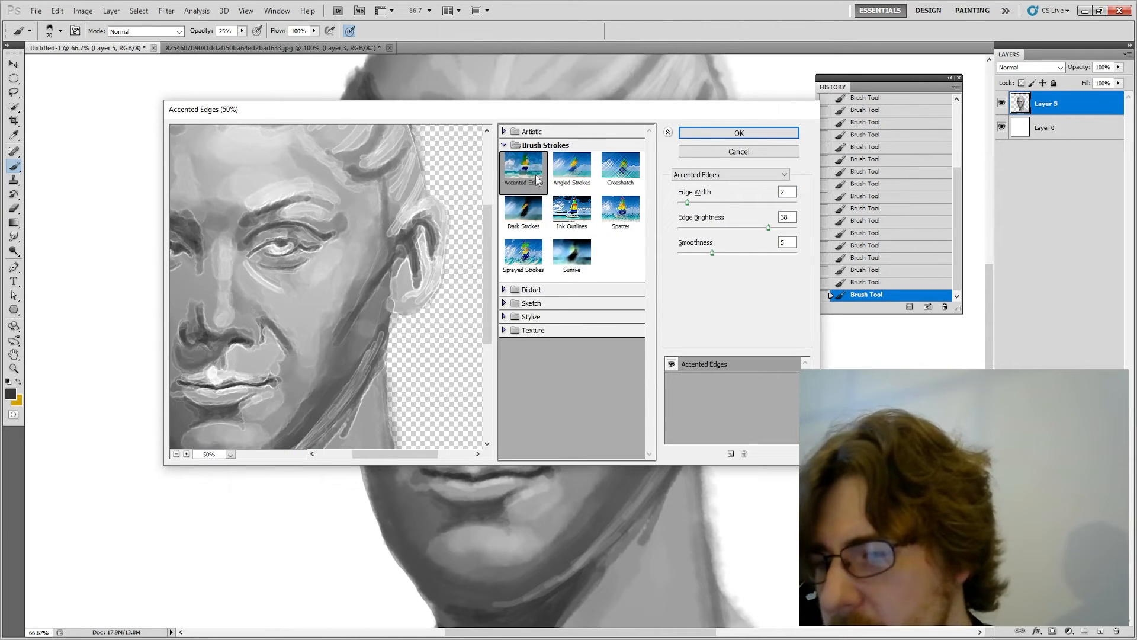
left_click(533, 303)
left_click(561, 332)
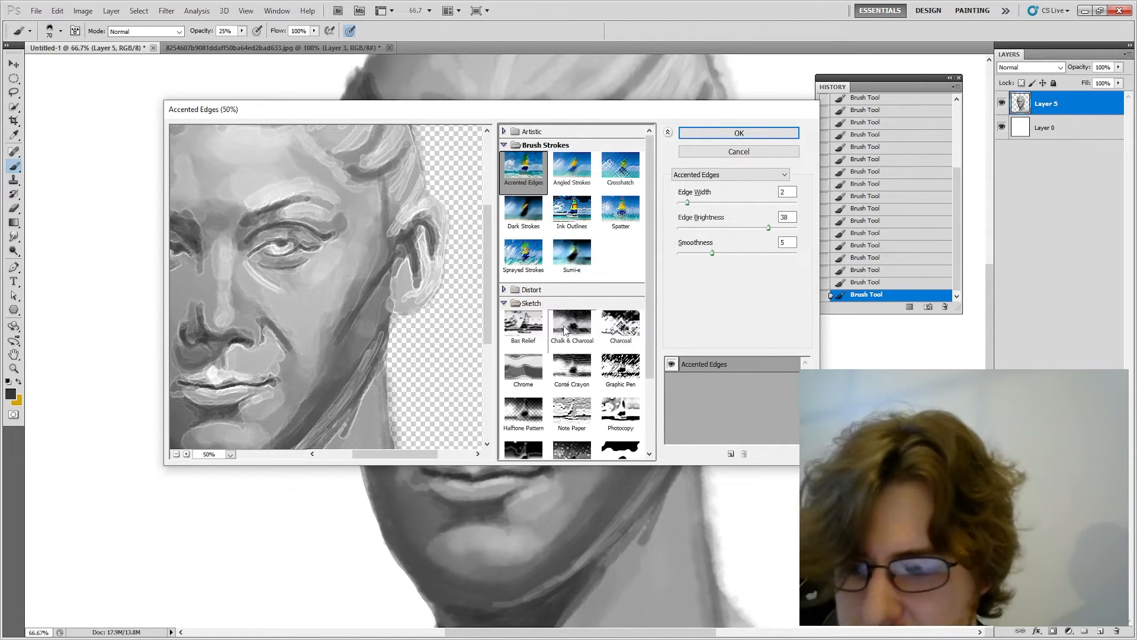
left_click(524, 370)
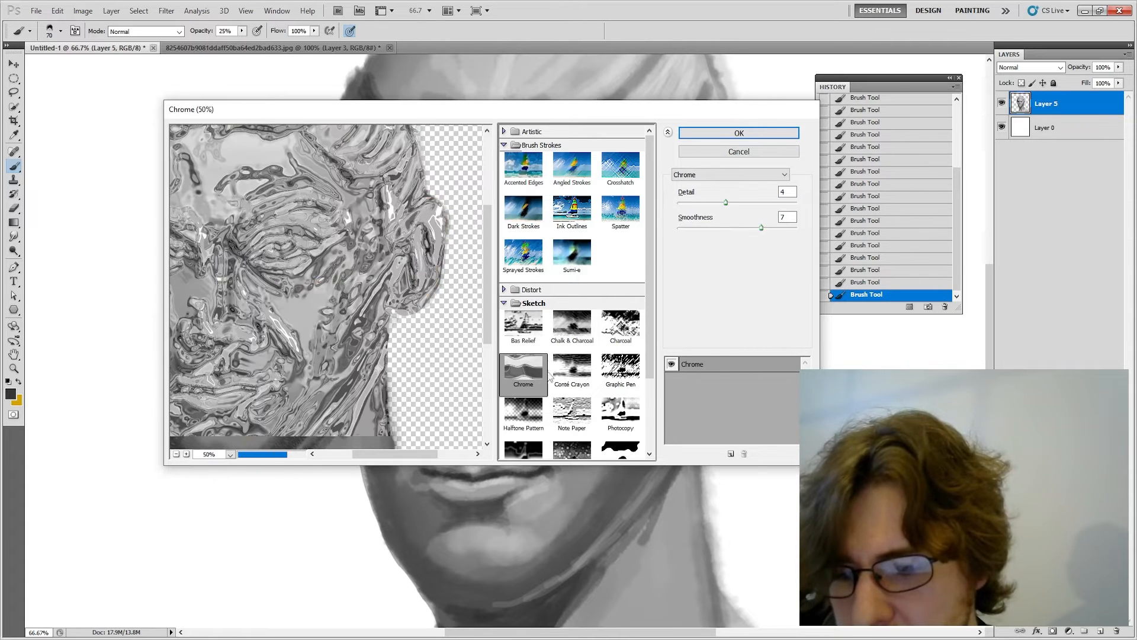
left_click(572, 369)
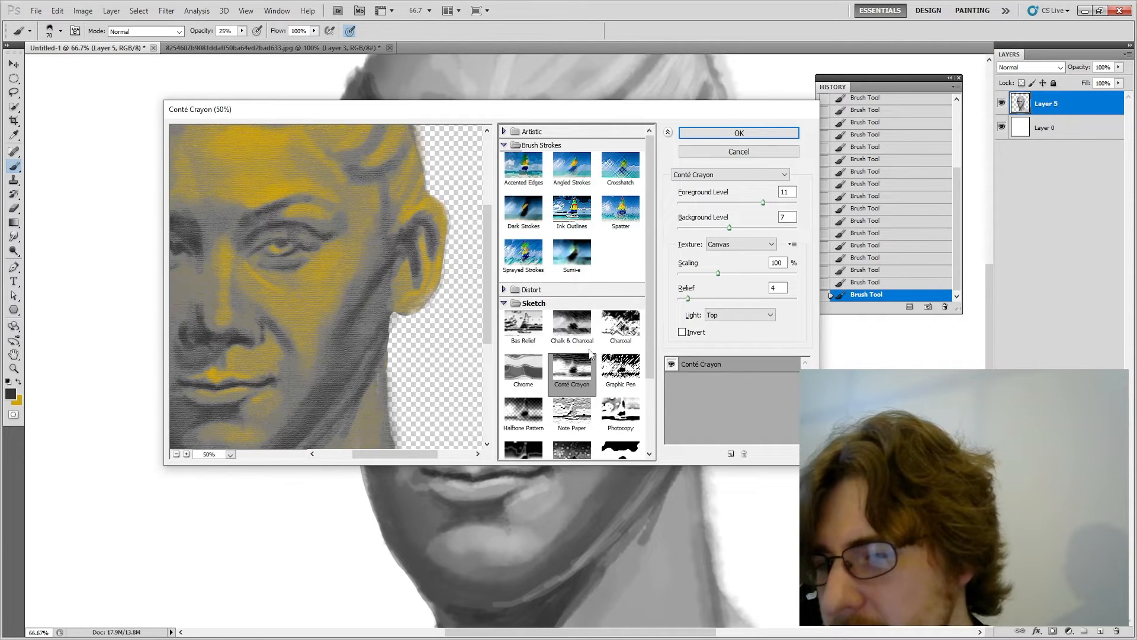
left_click(747, 153)
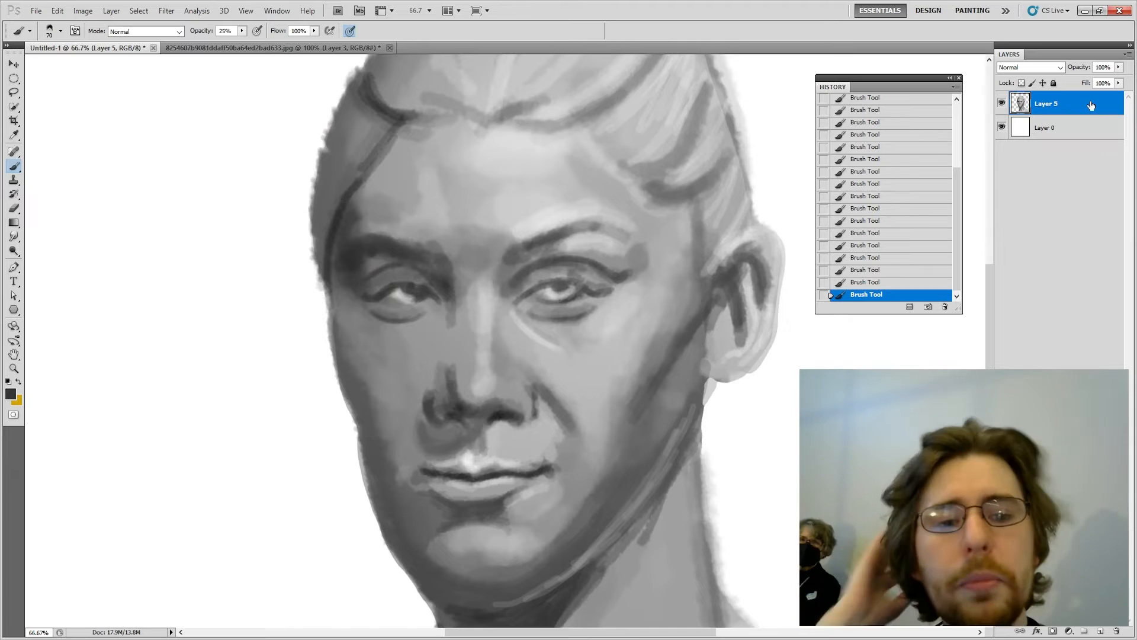
Step: Choose the textured 36 px brush preset and add a new empty layer above the portrait layer
left_click(53, 33)
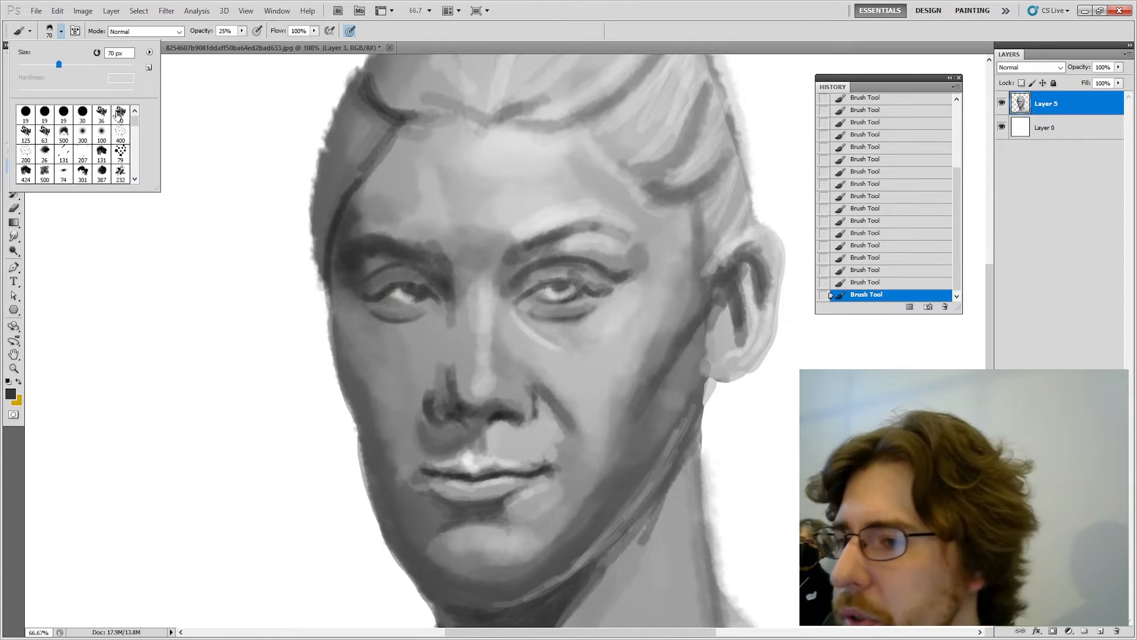
scroll(82, 147, "down", 1)
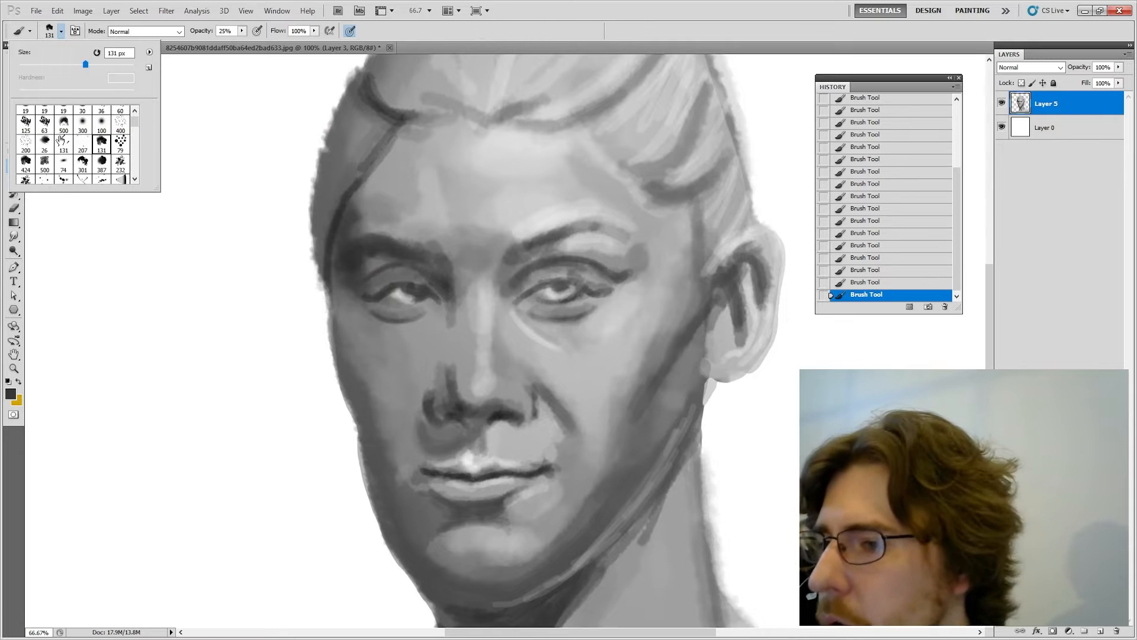
scroll(62, 140, "up", 1)
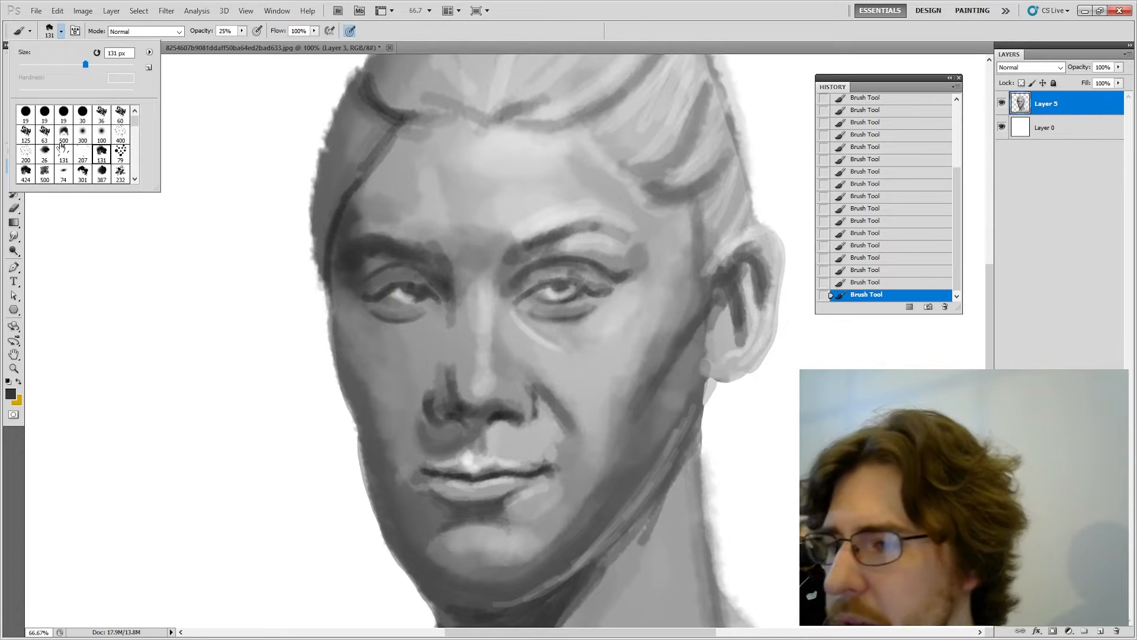
double_click(99, 116)
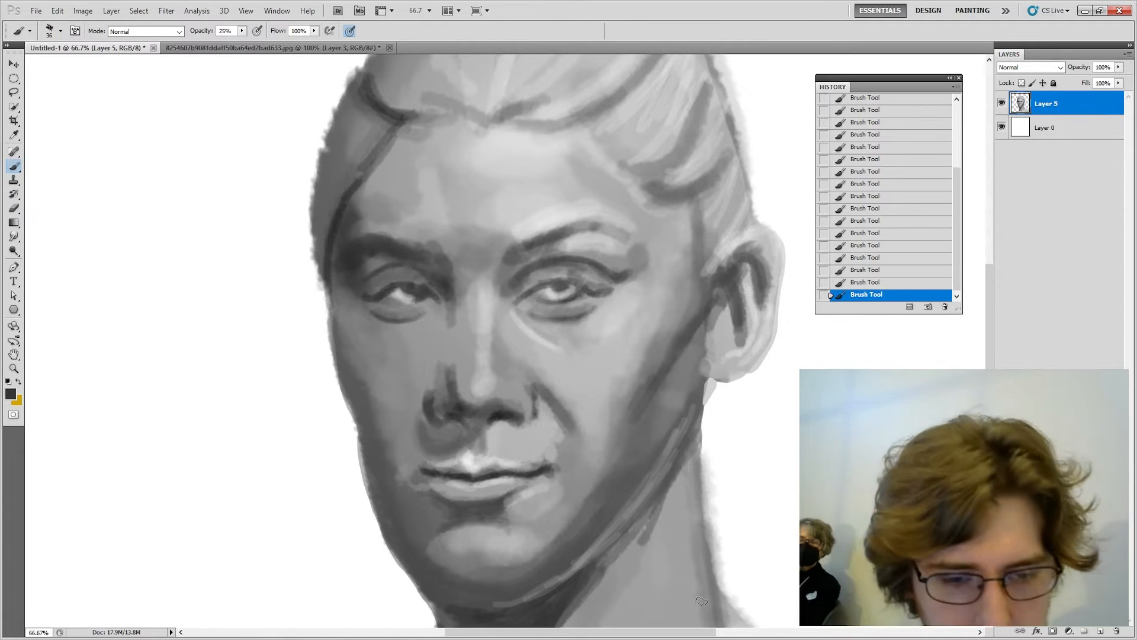
key("ctrl+shift+alt+n")
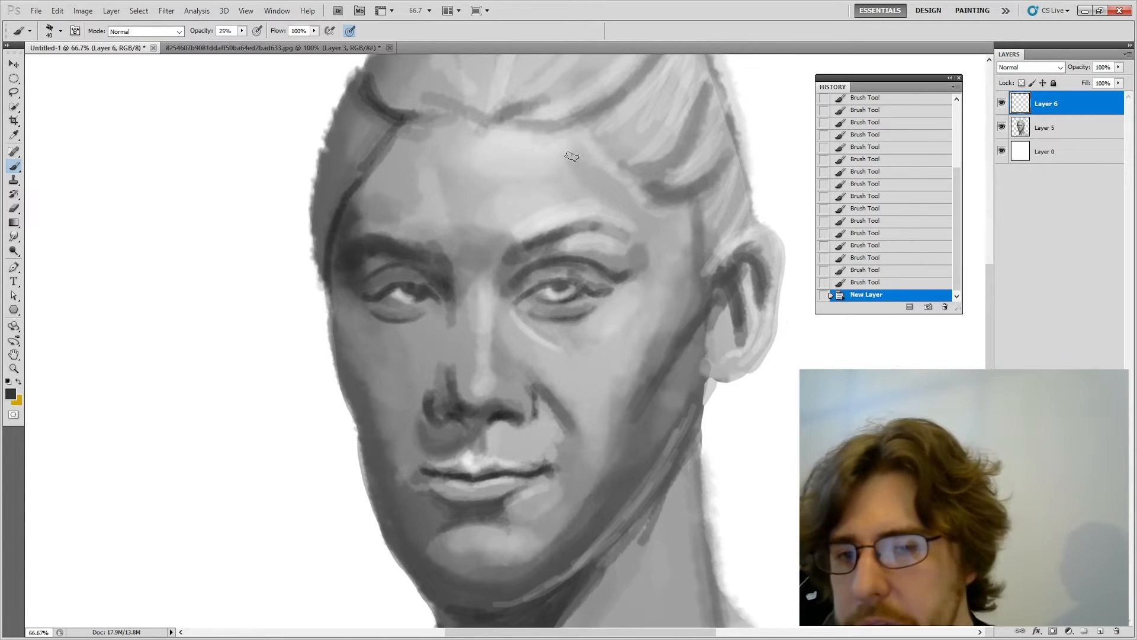
Step: Enlarge the textured brush greatly and sweep a test stroke across the face and background on the new layer
key("]")
key("]")
key("]")
key("]")
key("]")
key("]")
key("]")
key("]")
key("]")
key("]")
key("]")
key("]")
key("]")
key("]")
mouse_move(405, 205)
left_mouse_down()
mouse_move(208, 350)
mouse_move(220, 301)
mouse_move(323, 370)
mouse_move(442, 329)
mouse_move(552, 391)
mouse_move(631, 456)
mouse_move(728, 468)
mouse_move(741, 521)
left_mouse_up()
Step: Scribble a test stroke with the textured brush at 50 px beside the jaw, and undo both test strokes
key("[")
key("[")
key("[")
key("[")
key("[")
key("[")
key("[")
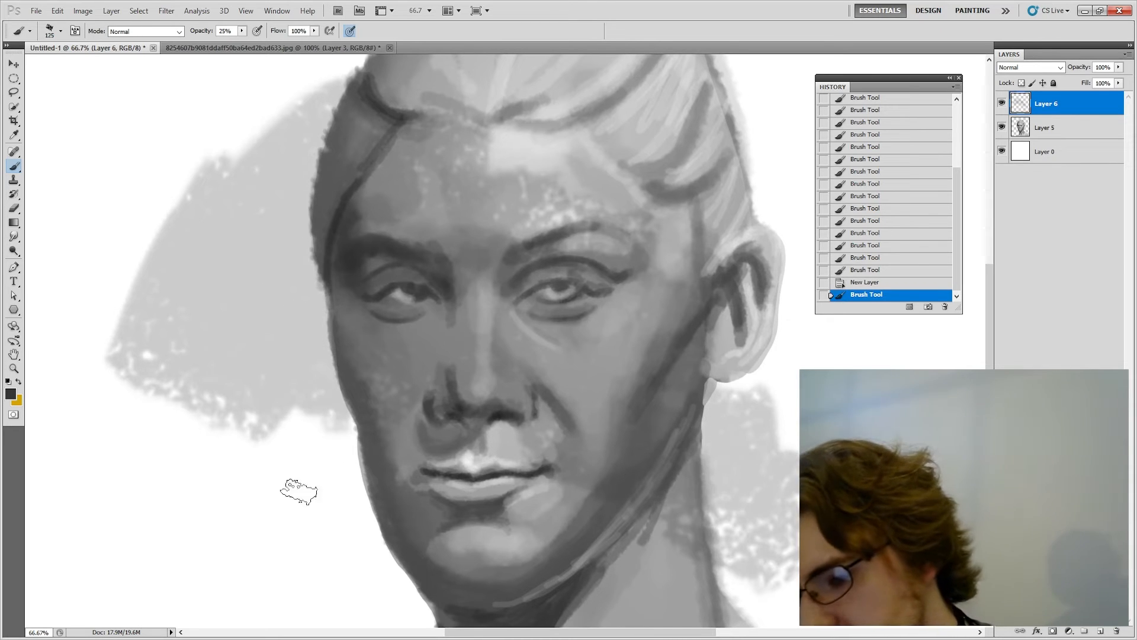
key("[")
key("[")
key("[")
key("[")
key("[")
key("[")
mouse_move(299, 491)
left_mouse_down()
mouse_move(270, 477)
mouse_move(172, 515)
mouse_move(125, 444)
left_mouse_up()
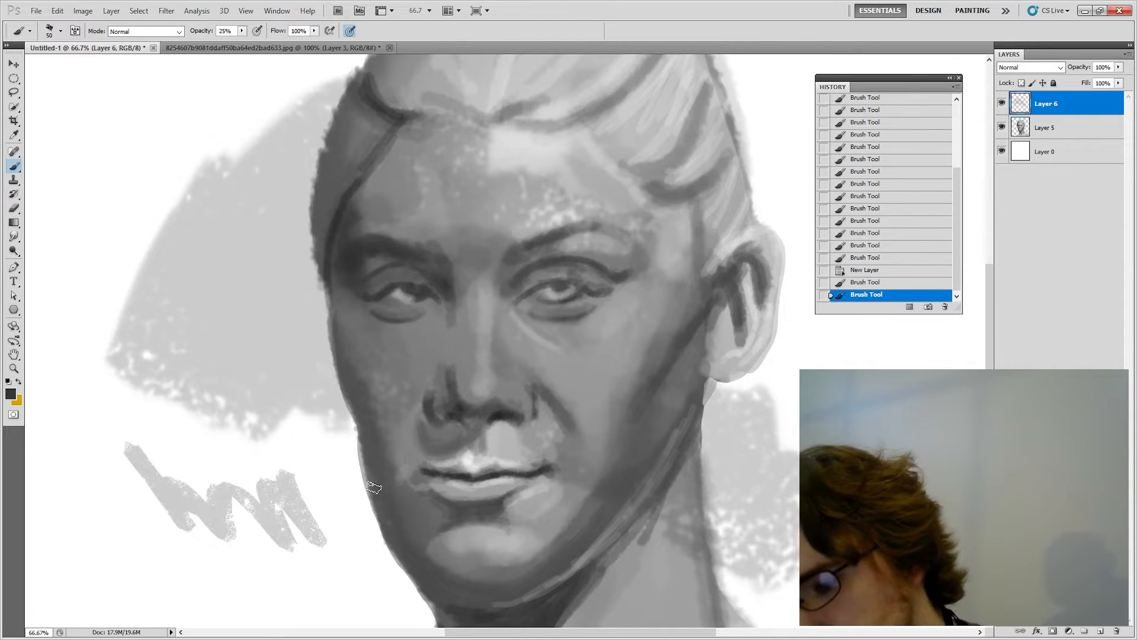
key("ctrl+alt+z")
key("ctrl+alt+z")
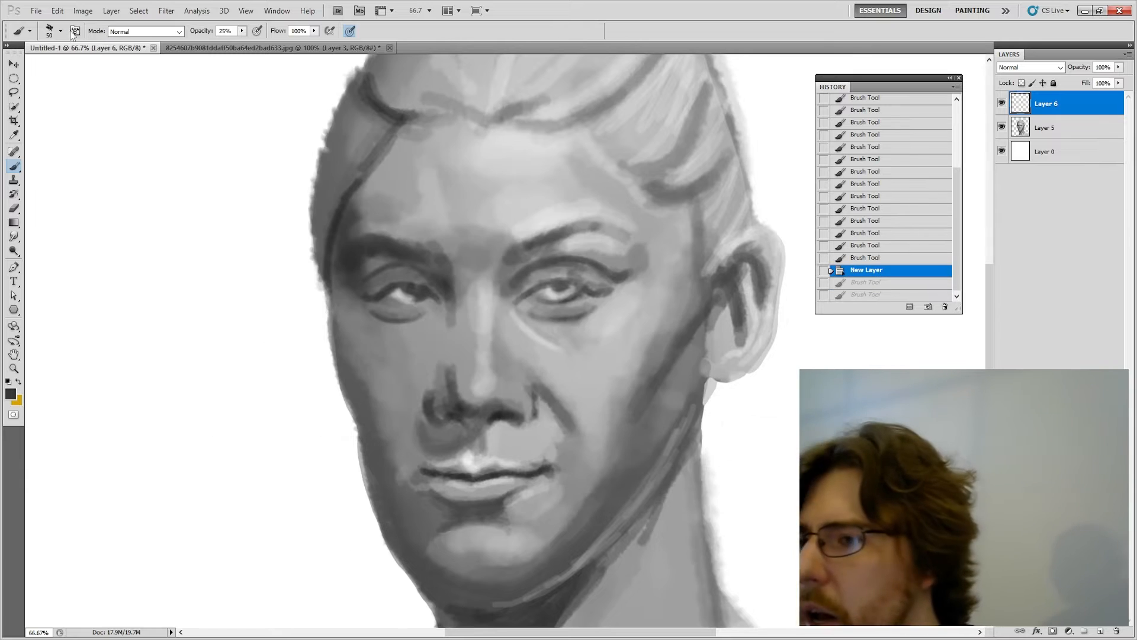
Step: Open the detailed brush settings and set the brush tip spacing to 14%
left_click(75, 31)
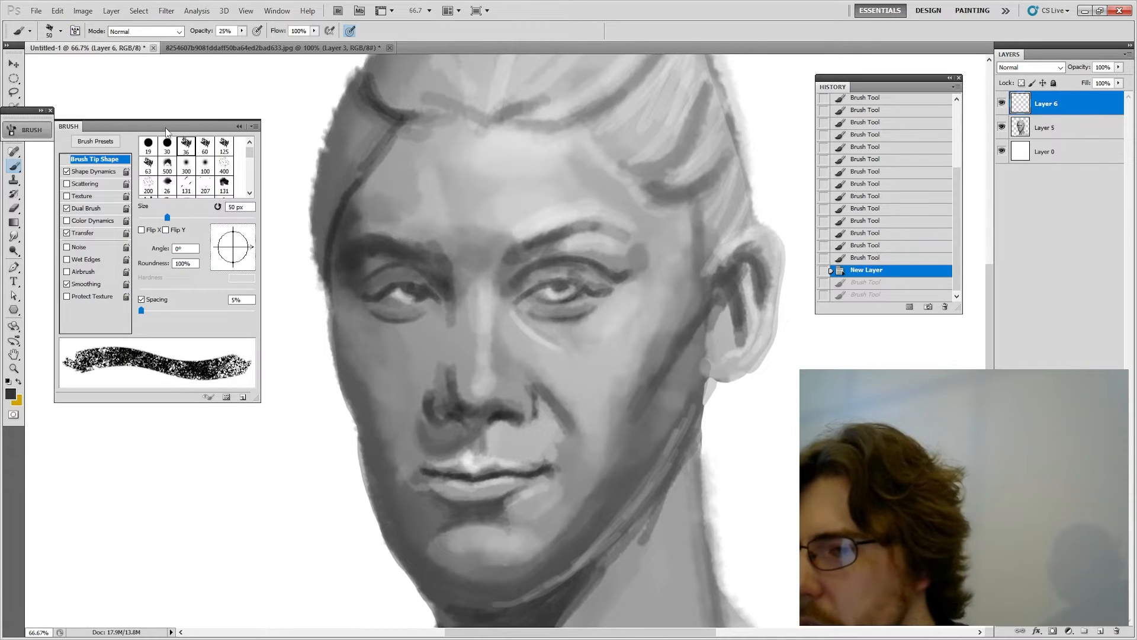
left_click_drag(165, 127, 263, 111)
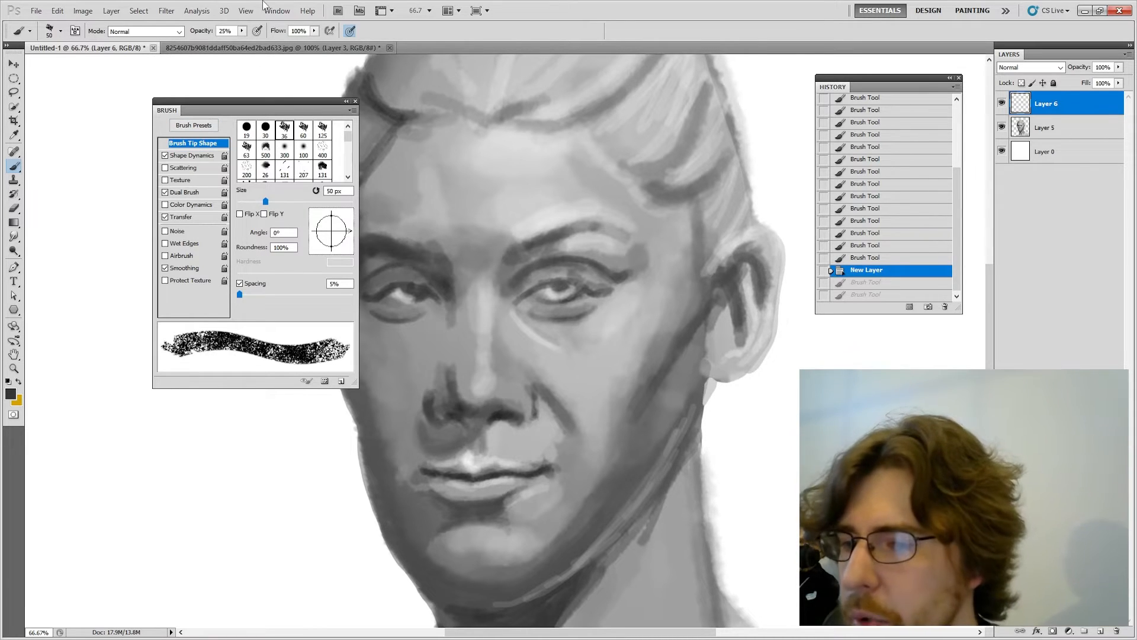
mouse_move(275, 289)
left_mouse_down()
mouse_move(306, 286)
mouse_move(245, 297)
left_mouse_up()
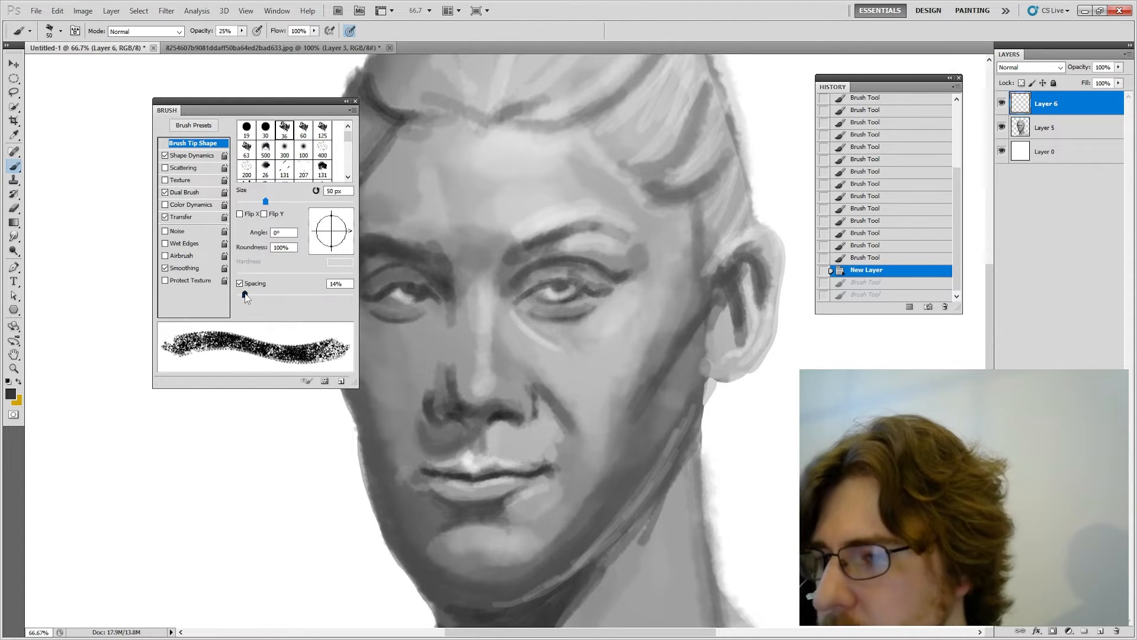
Step: Compare the brush preview with Scattering on and off, and paint two unscattered 150 px test strokes across the head
left_click(184, 168)
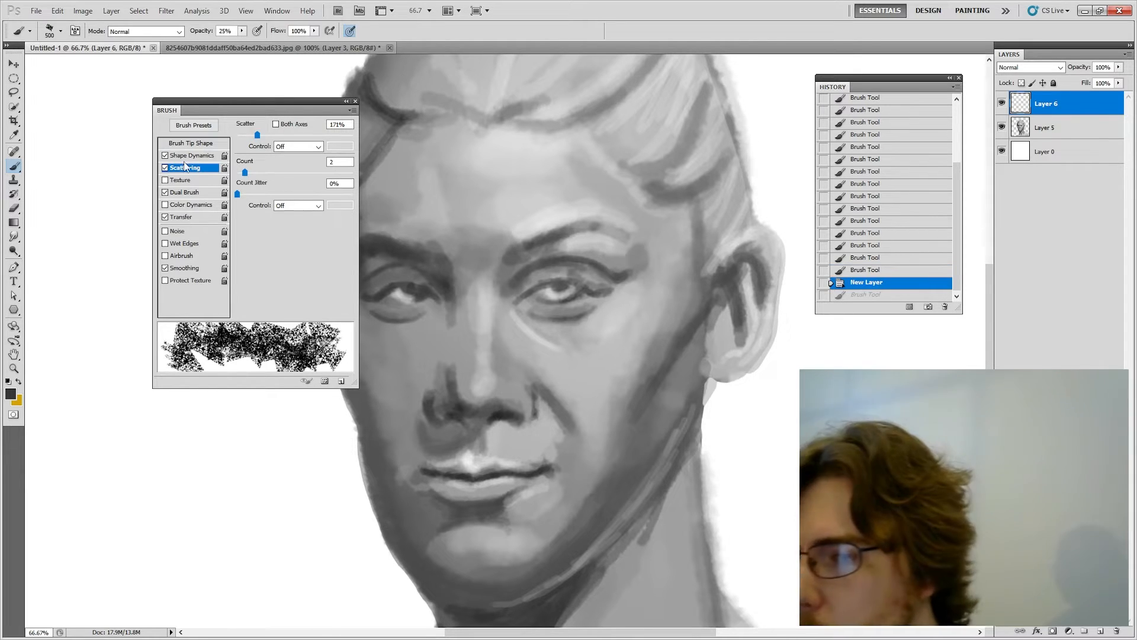
left_click(165, 168)
key("bracketleft")
key("bracketleft")
key("bracketleft")
key("bracketleft")
key("bracketleft")
key("bracketleft")
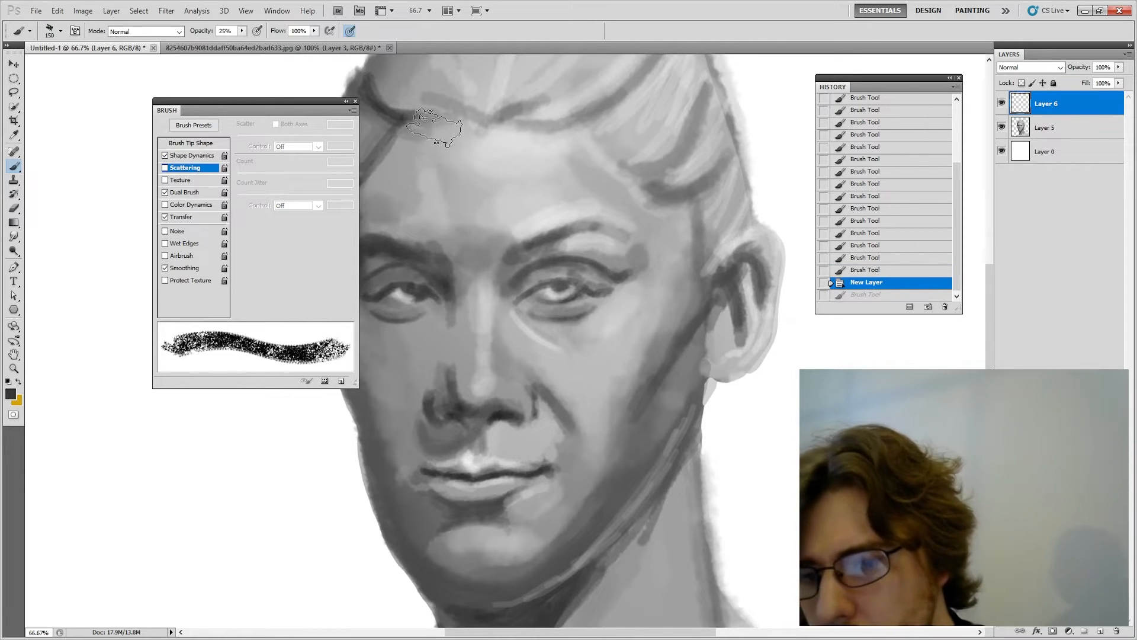
mouse_move(444, 127)
left_mouse_down()
mouse_move(517, 270)
mouse_move(618, 382)
mouse_move(776, 513)
left_mouse_up()
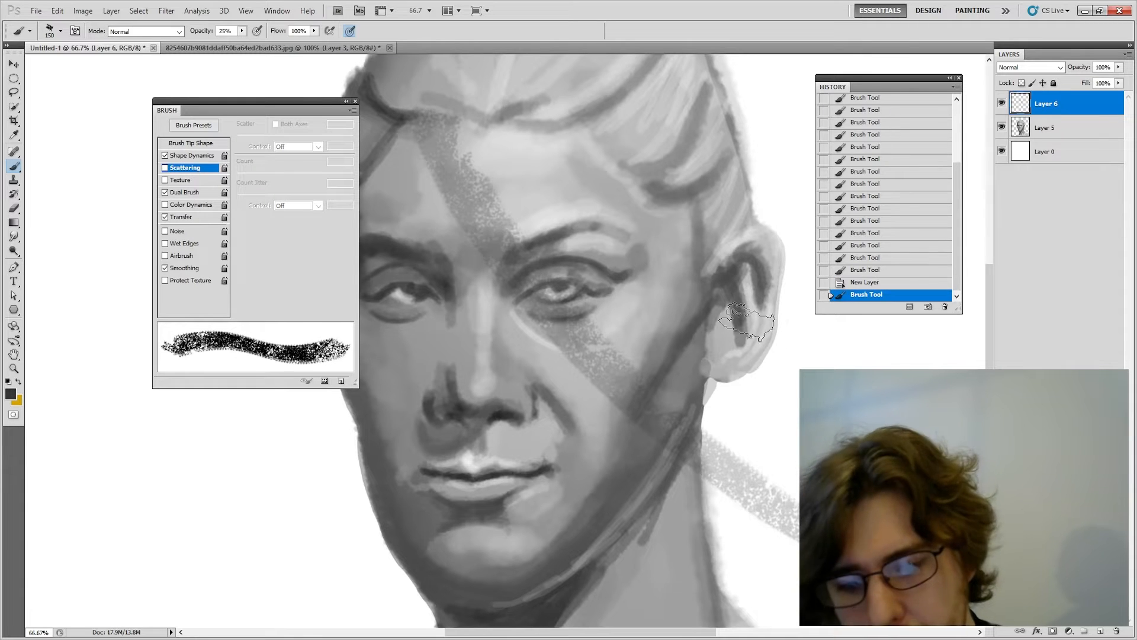
left_click_drag(630, 118, 763, 386)
Step: Enable Scattering for the brush, try a stroke across the canvas, and undo all test strokes, reducing the brush to 100 px
left_click(166, 169)
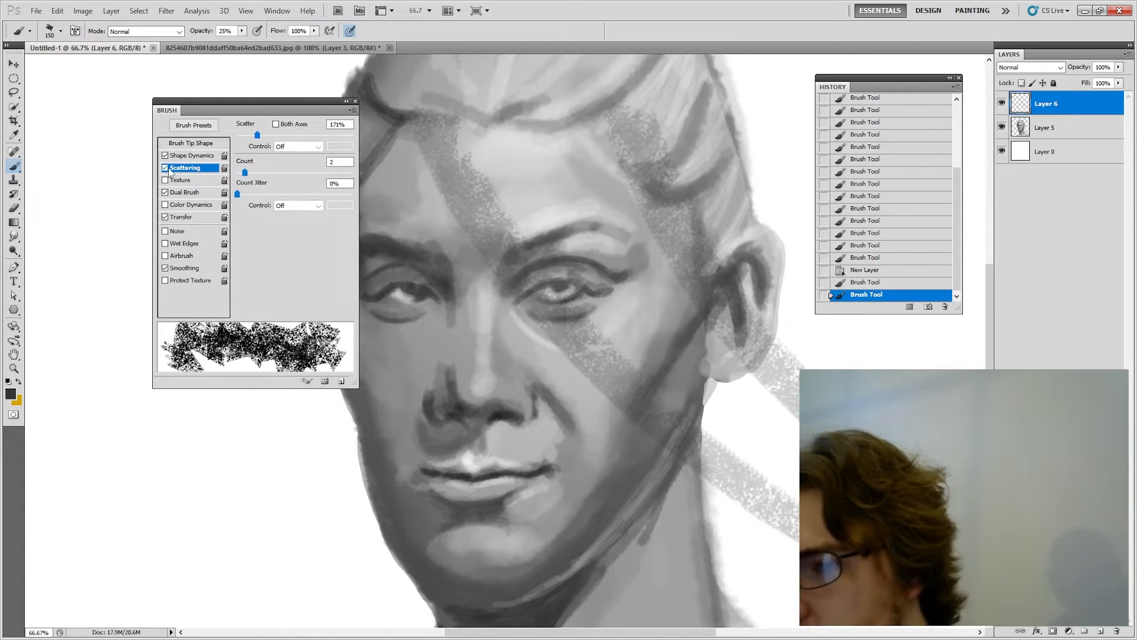
mouse_move(139, 500)
left_mouse_down()
mouse_move(89, 319)
mouse_move(89, 114)
mouse_move(187, 385)
mouse_move(356, 545)
mouse_move(581, 332)
mouse_move(770, 177)
mouse_move(784, 282)
left_mouse_up()
key("ctrl+alt+z")
key("ctrl+alt+z")
key("ctrl+alt+z")
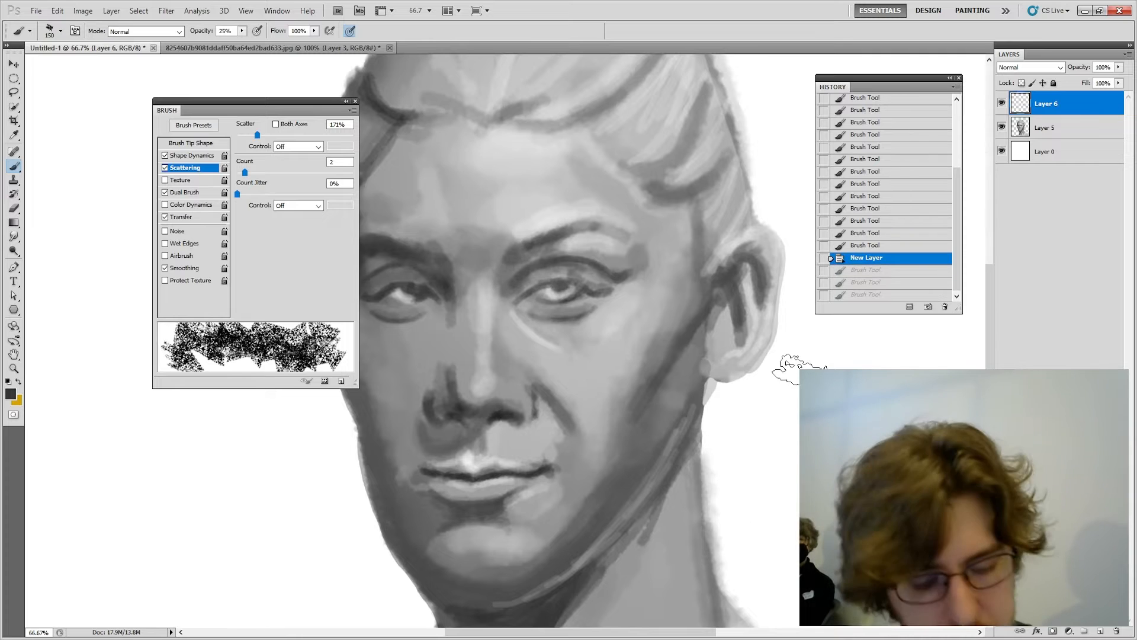
key("bracketleft")
key("bracketleft")
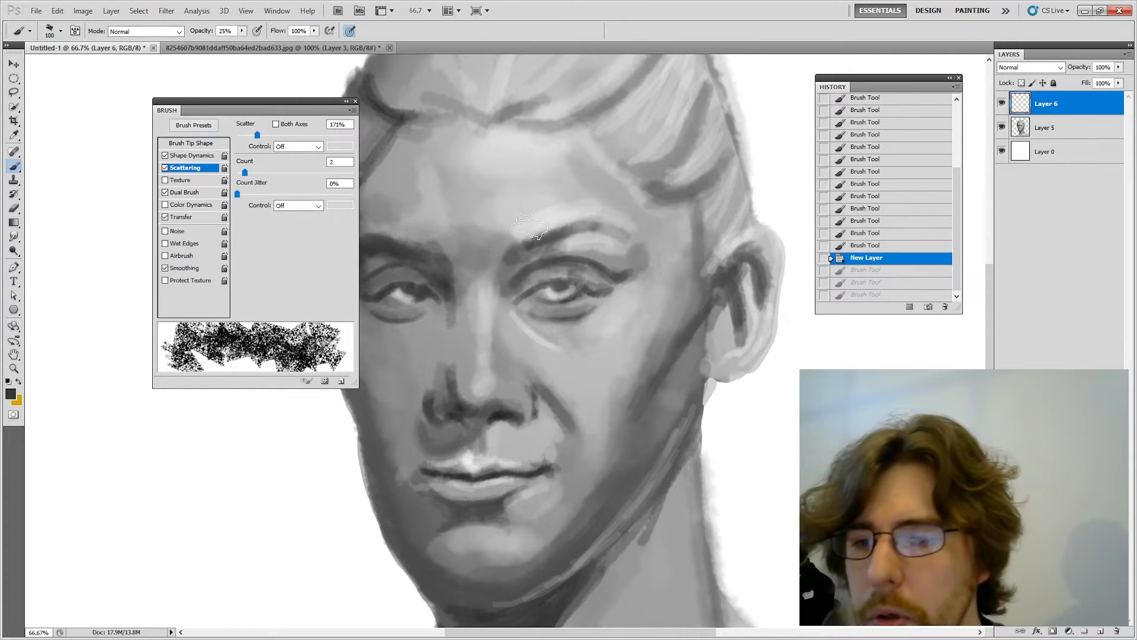
Step: Examine the brush's Color Dynamics settings, leave Color Dynamics off, and close the detailed brush settings
left_click(61, 31)
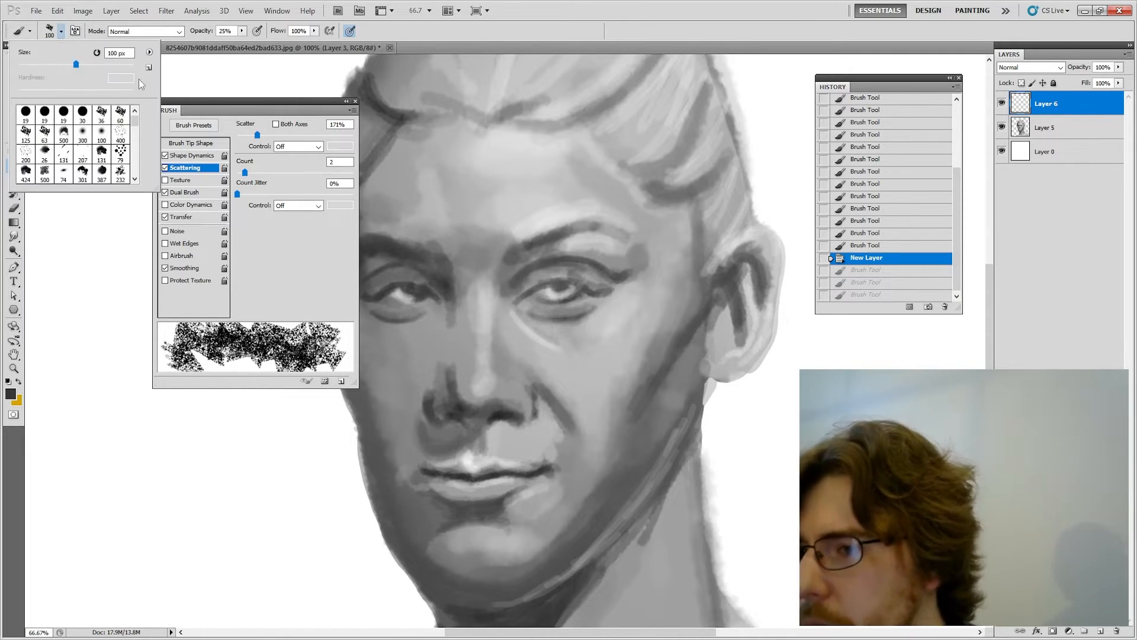
left_click(149, 52)
left_click(330, 202)
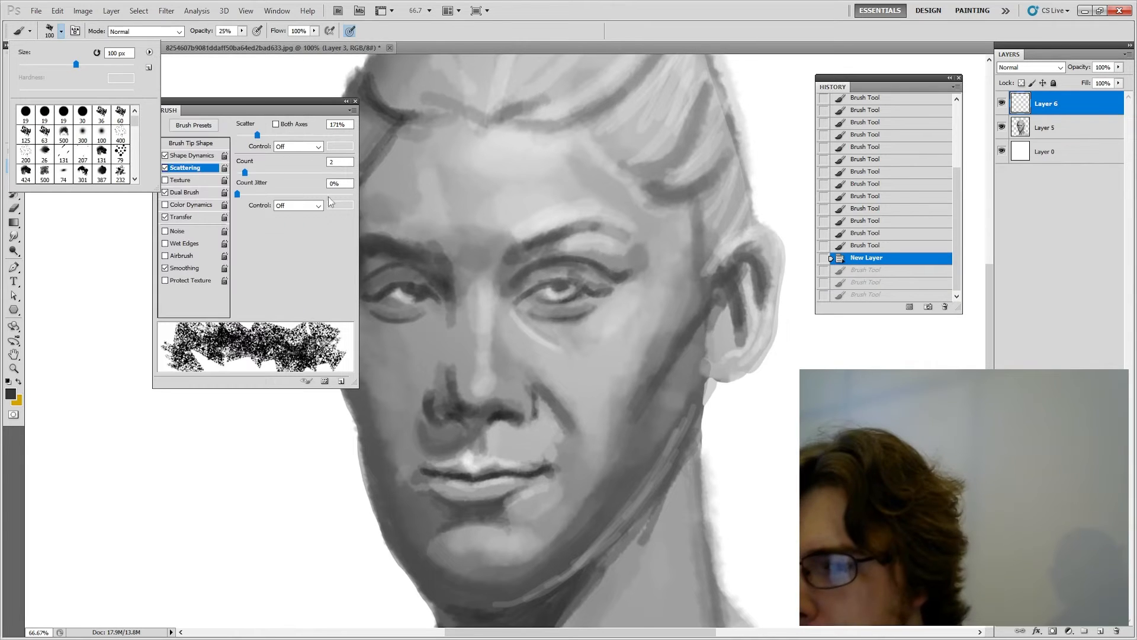
left_click(328, 101)
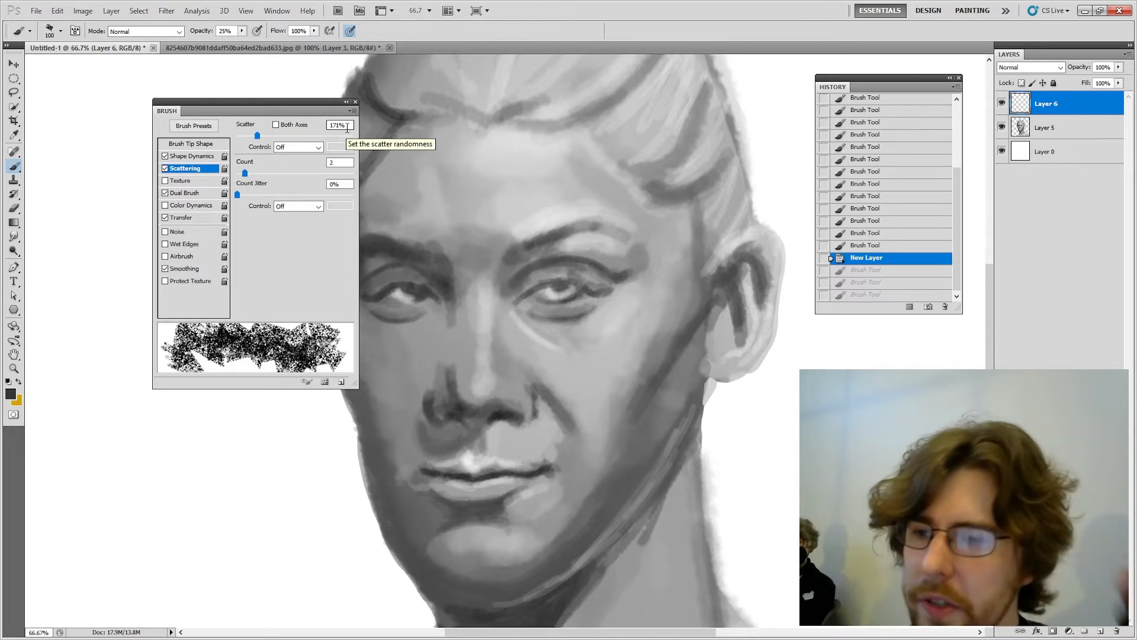
left_click(192, 207)
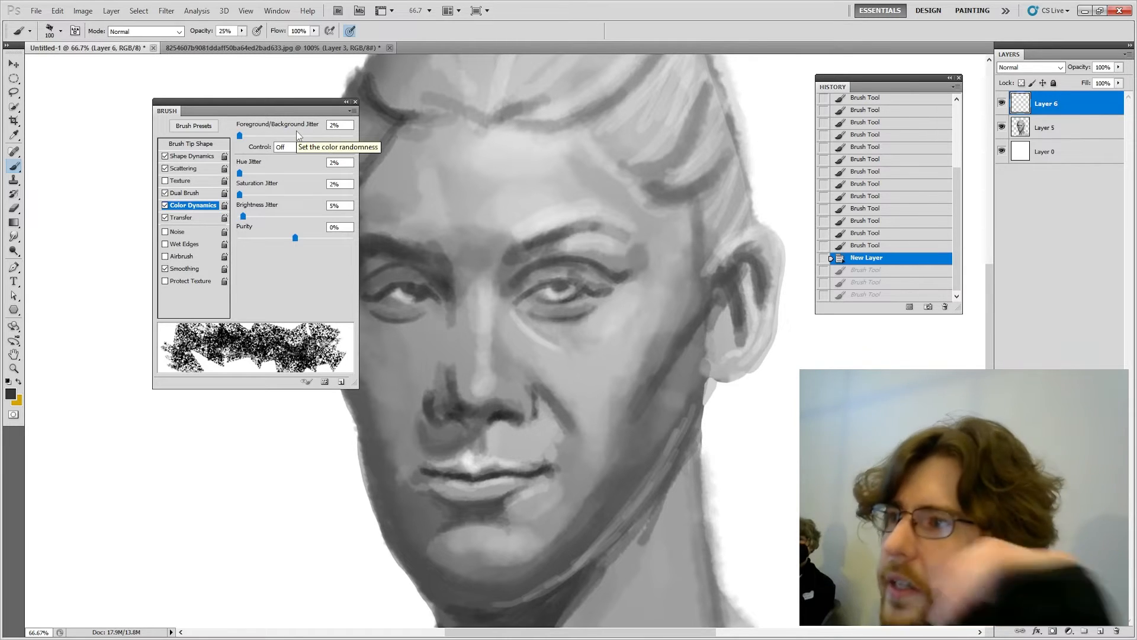
left_click(166, 205)
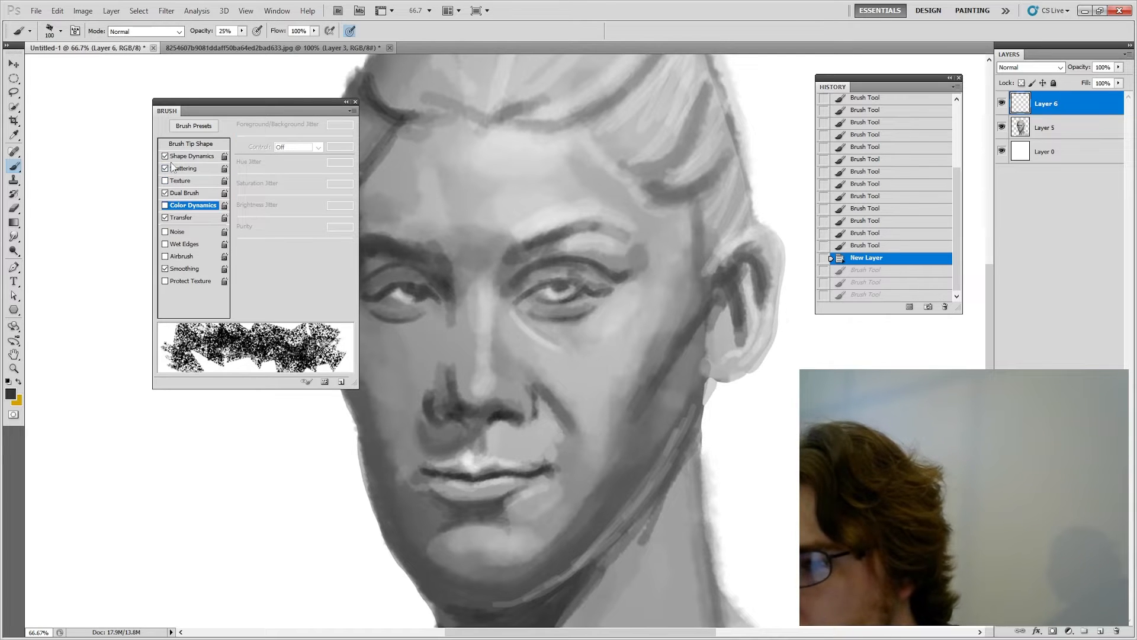
left_click(355, 102)
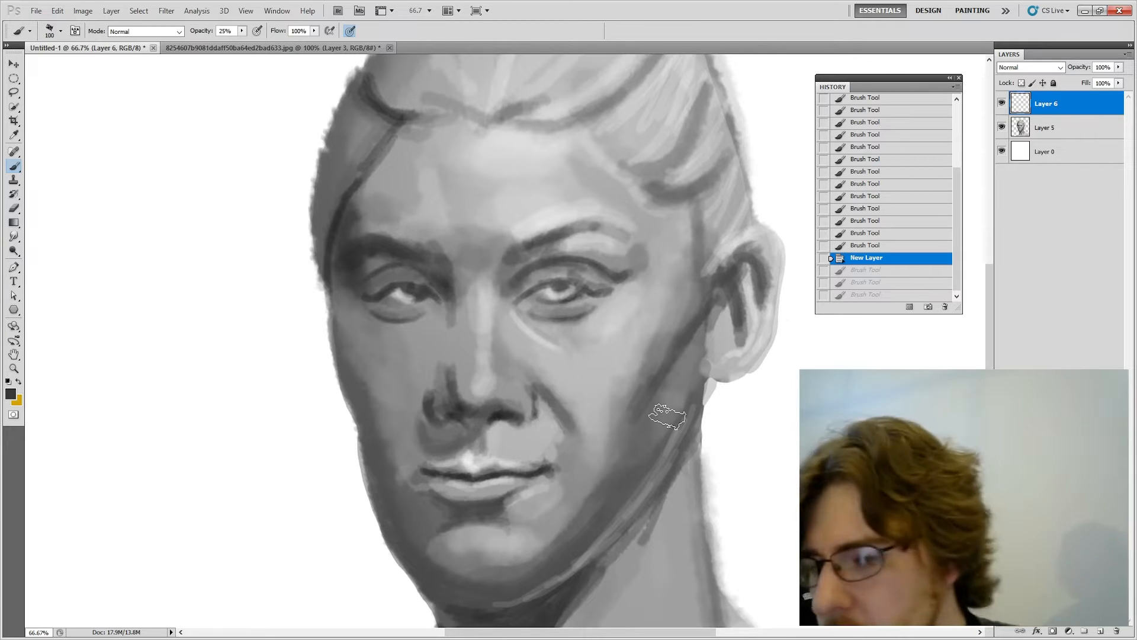
Step: Reduce the textured brush, set its opacity to 15%, and softly darken the upper lid and outer corner of the lighter-side eye
key("bracketleft")
key("bracketleft")
key("bracketleft")
key("bracketleft")
key("bracketleft")
key("bracketleft")
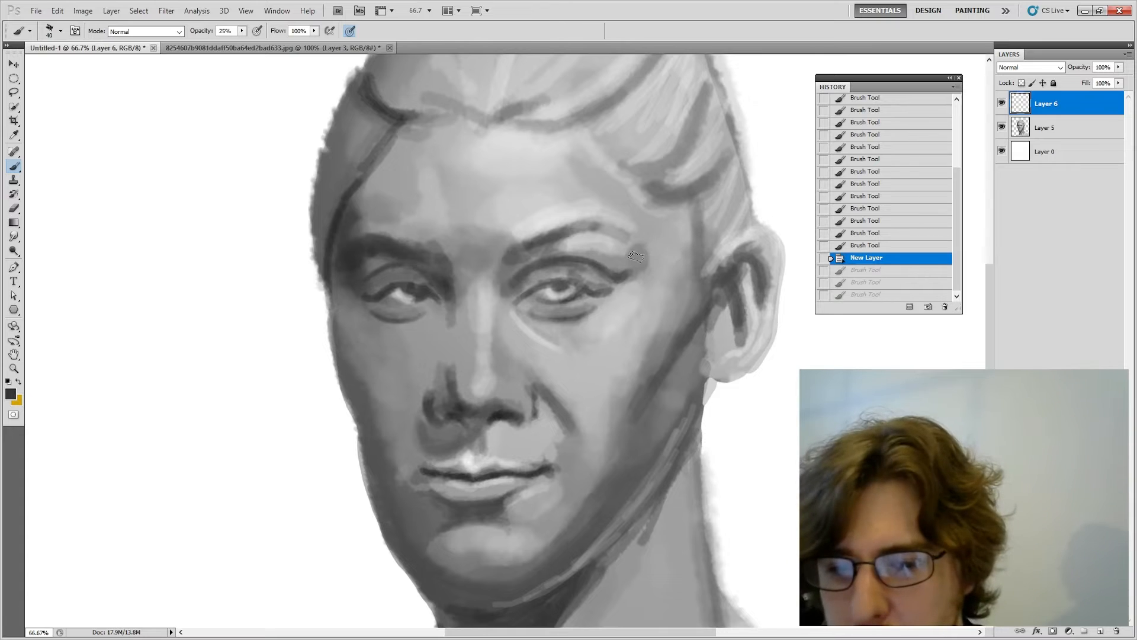
key("bracketright")
key("1")
key("5")
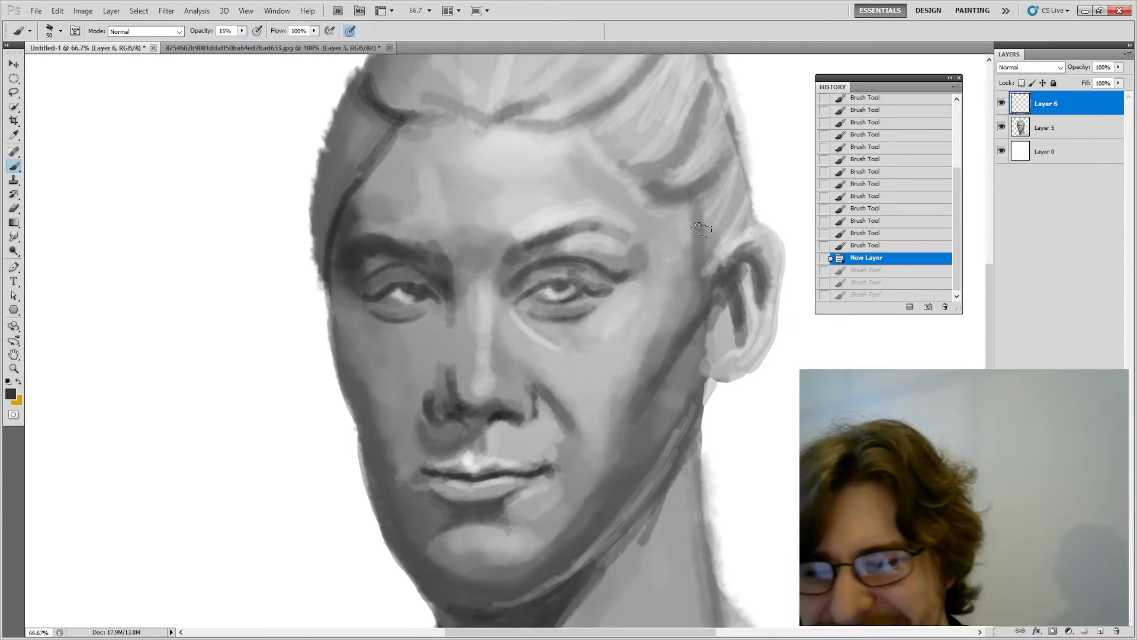
key("bracketright")
left_click_drag(635, 260, 548, 259)
left_click_drag(549, 258, 567, 258)
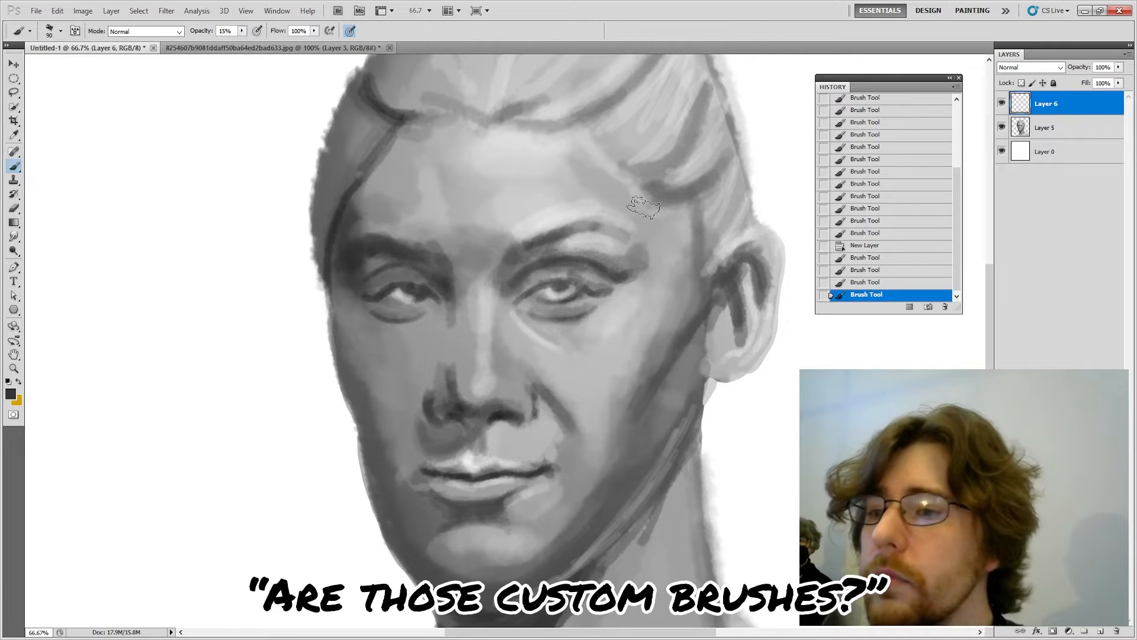
Step: Choose the 30 px hard round brush and enable Scattering and Texture for it in the detailed brush settings
left_click(75, 31)
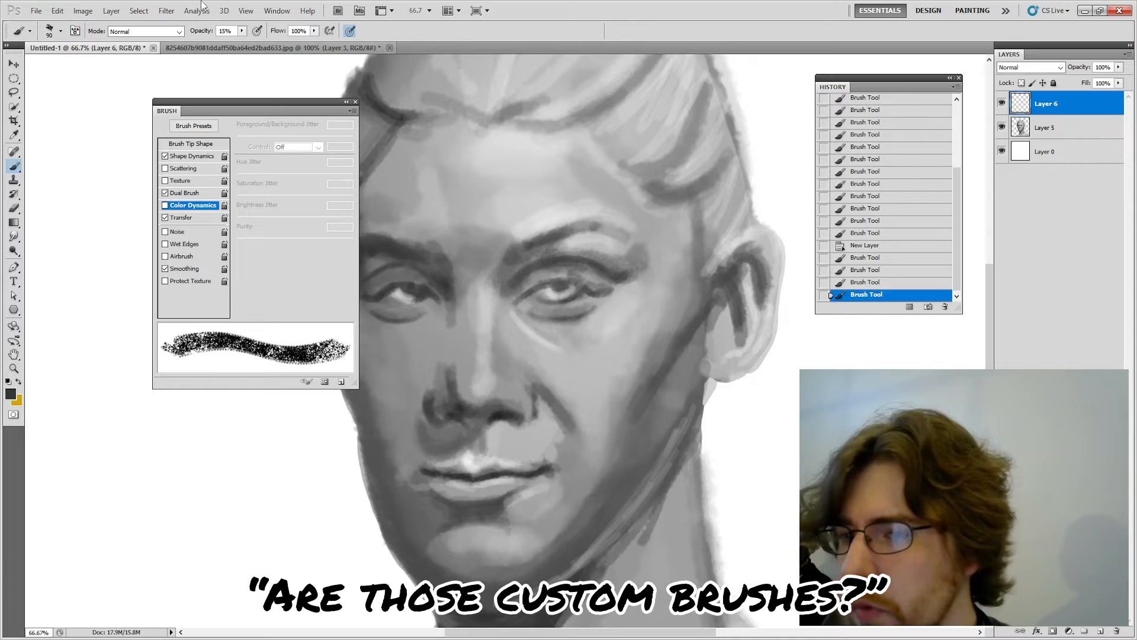
left_click_drag(213, 105, 193, 73)
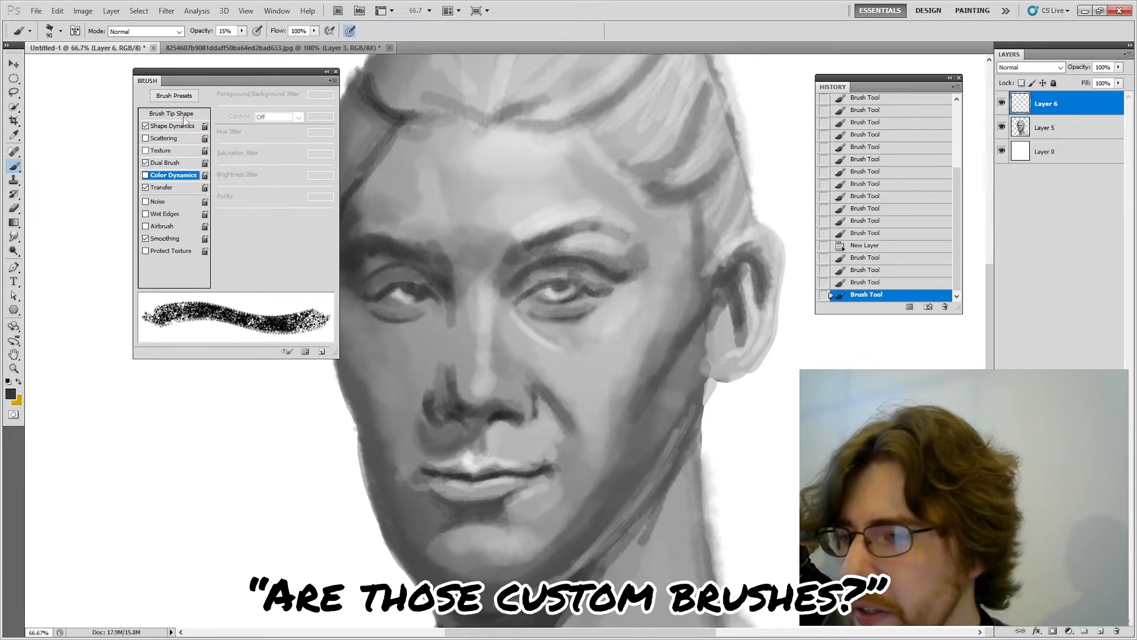
left_click(61, 31)
left_click(82, 113)
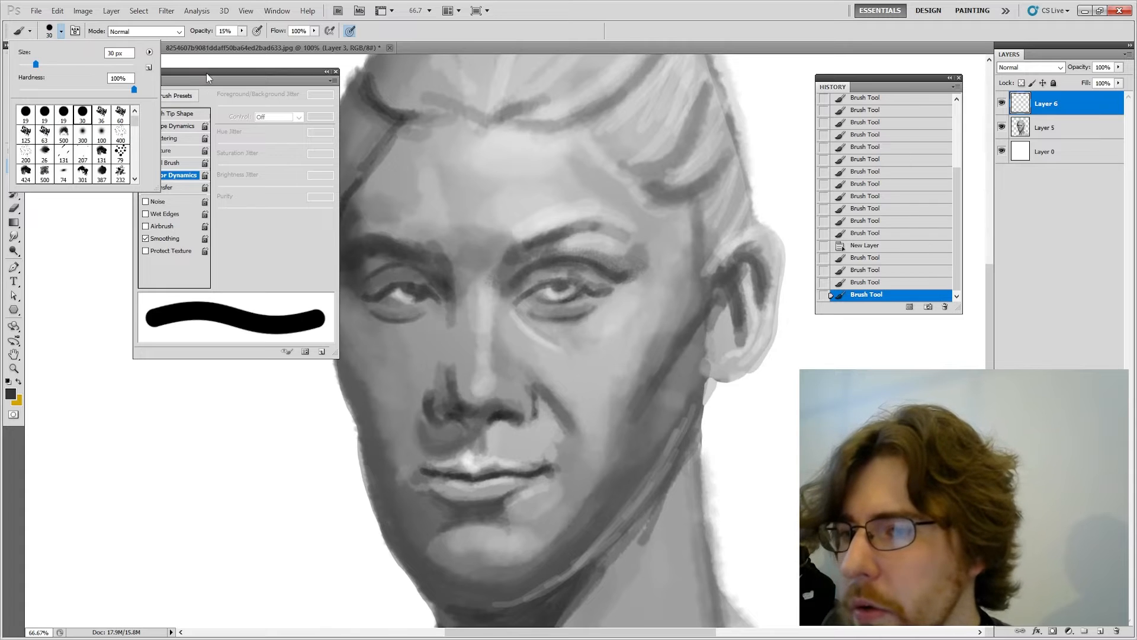
left_click_drag(206, 73, 245, 71)
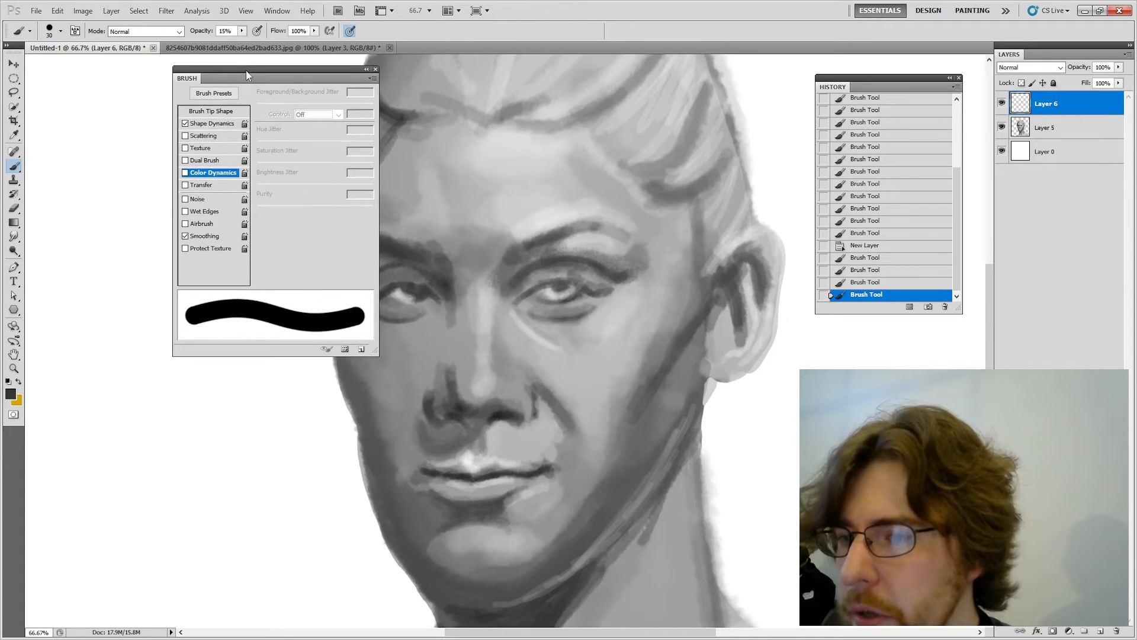
left_click(52, 33)
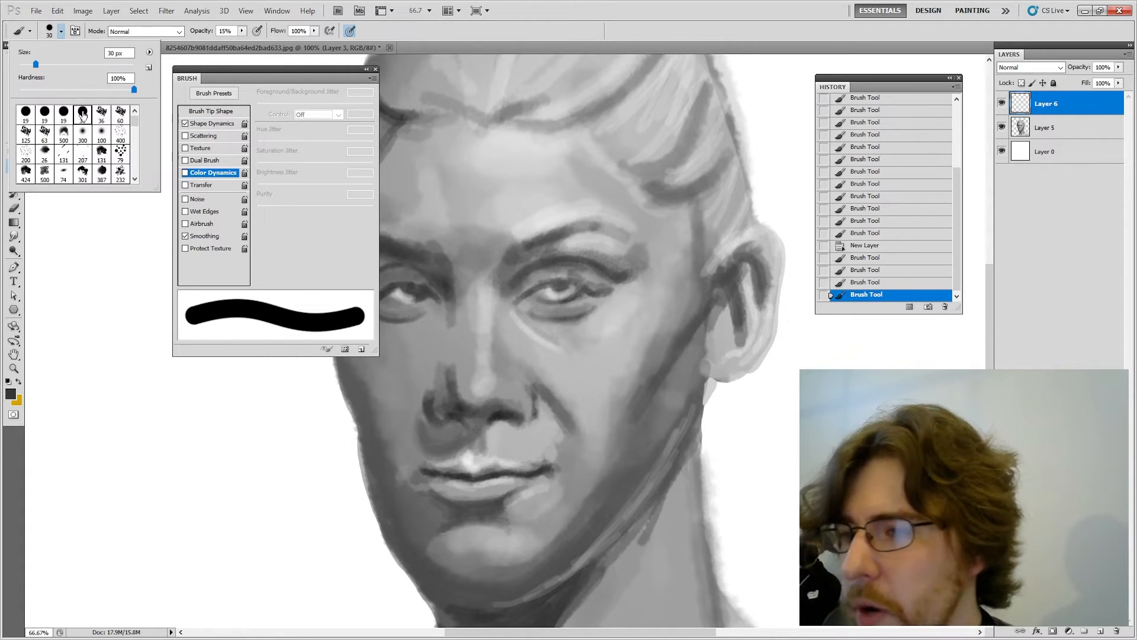
left_click(186, 148)
left_click(185, 136)
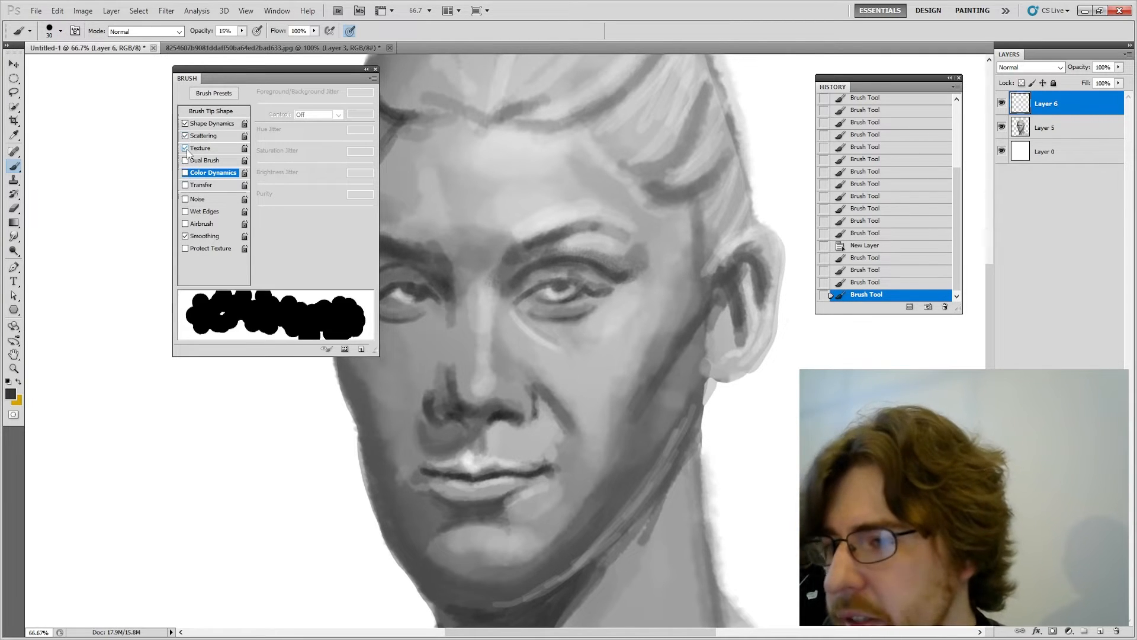
Step: Set the round brush's Size Jitter to 68% and paint a test stroke on the empty canvas beside the face
left_click(207, 124)
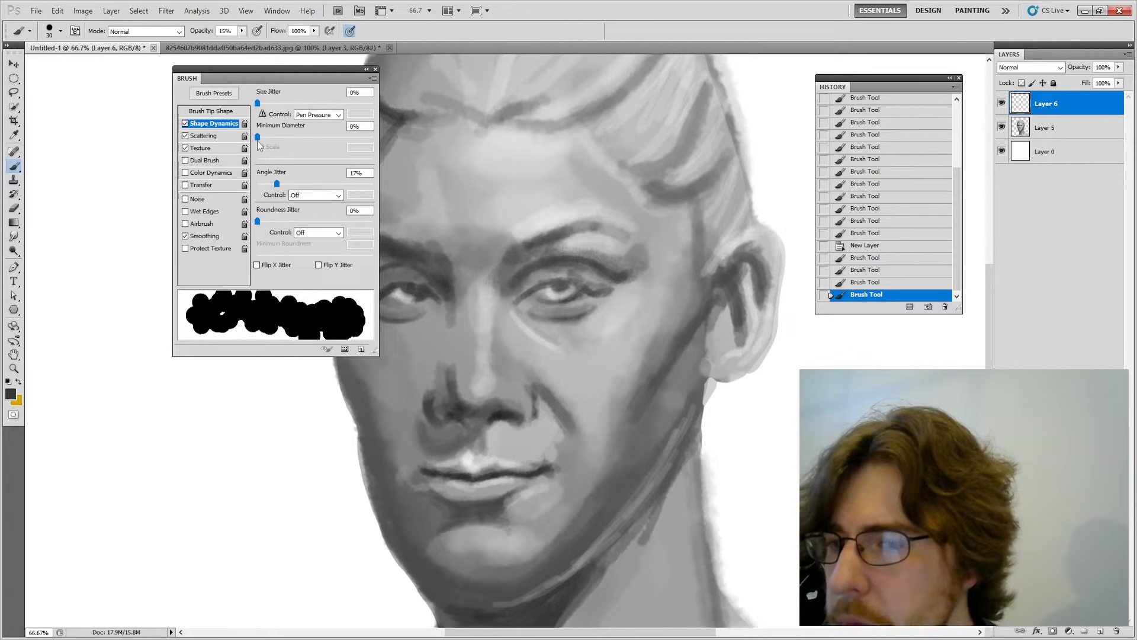
left_click_drag(258, 103, 336, 103)
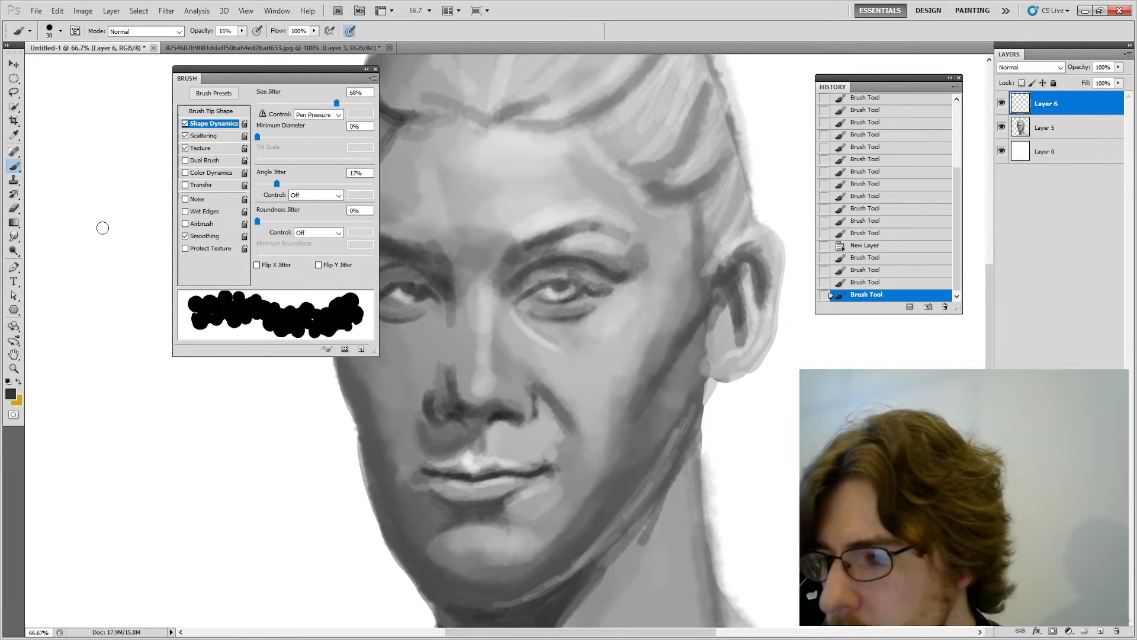
mouse_move(103, 228)
left_mouse_down()
mouse_move(96, 258)
mouse_move(154, 406)
mouse_move(250, 507)
left_mouse_up()
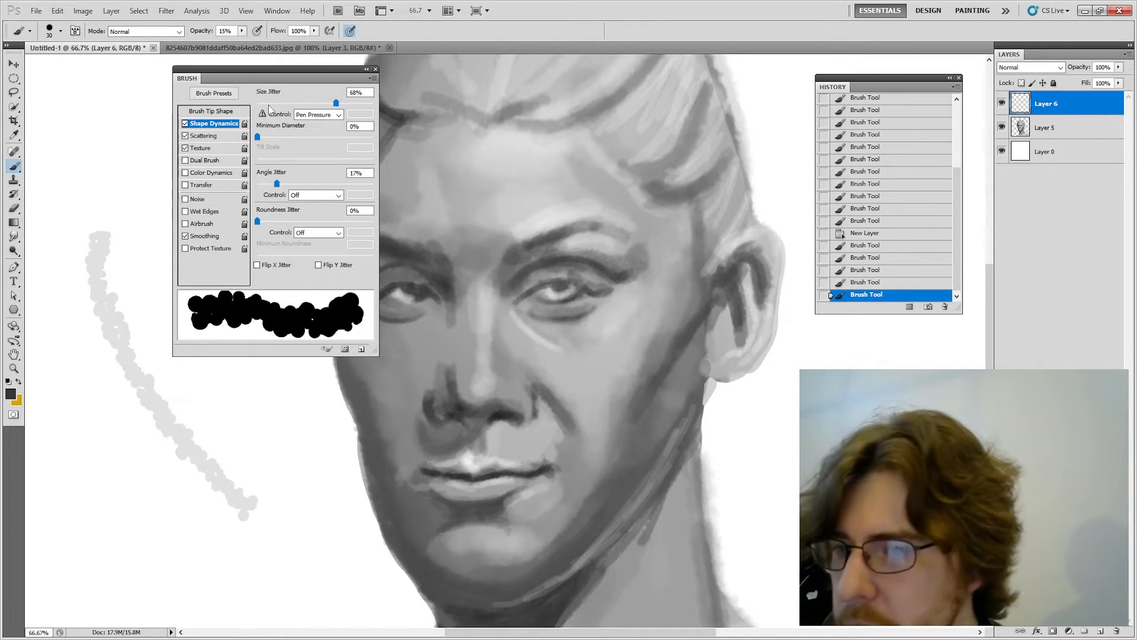
Step: Raise the Size Jitter to 100%, try a stroke with a larger round brush, and undo both test strokes
left_click_drag(335, 103, 374, 103)
key("bracketright")
key("bracketright")
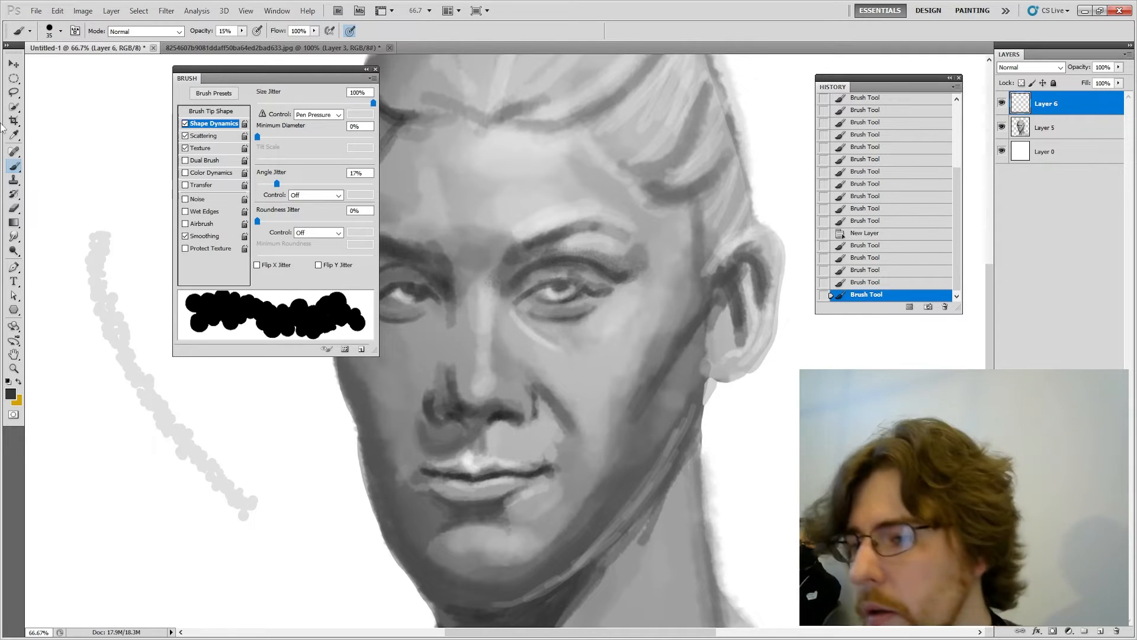
mouse_move(92, 118)
left_mouse_down()
mouse_move(94, 168)
mouse_move(195, 424)
mouse_move(294, 485)
left_mouse_up()
key("ctrl+alt+z")
key("ctrl+alt+z")
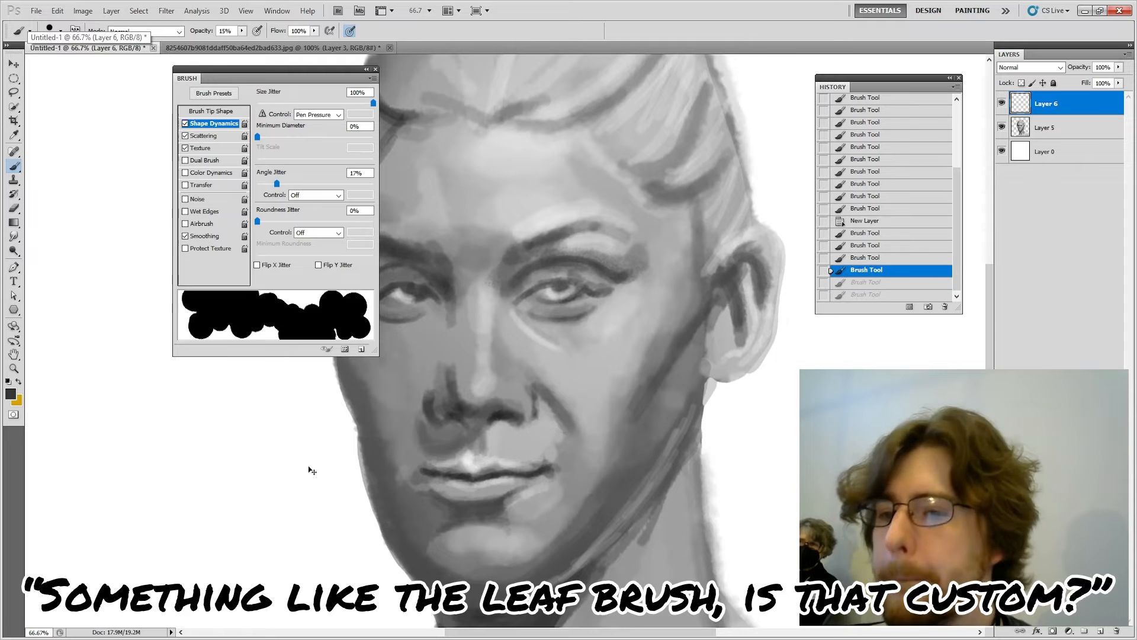
Step: Turn off Scattering and Texture for the round brush and close the detailed brush settings
left_click(205, 137)
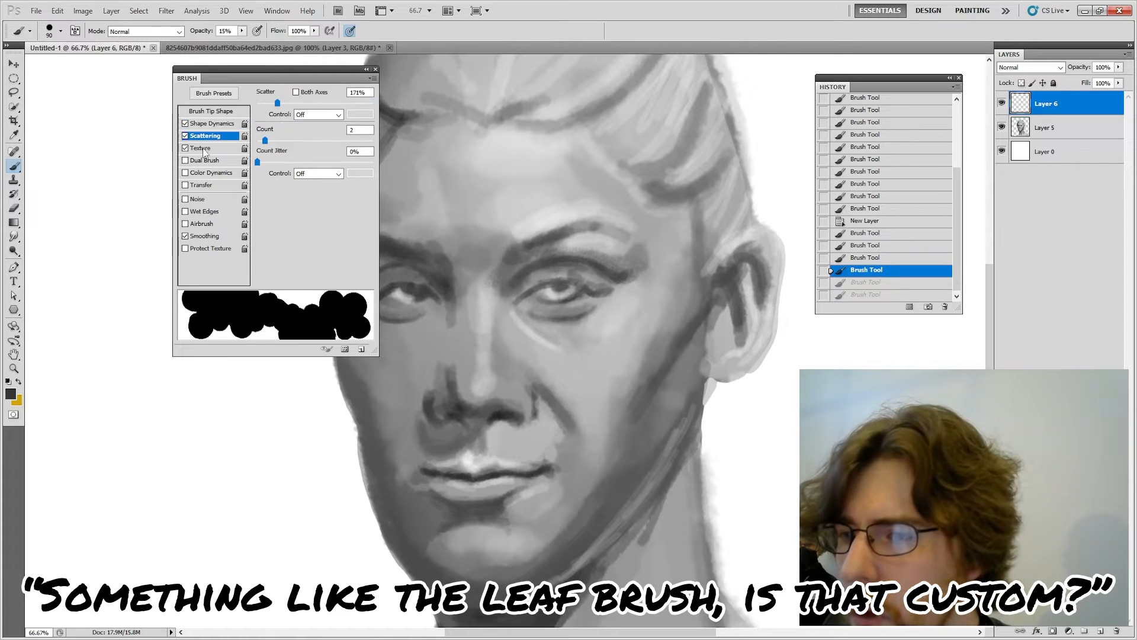
left_click(204, 150)
left_click(185, 136)
left_click(185, 148)
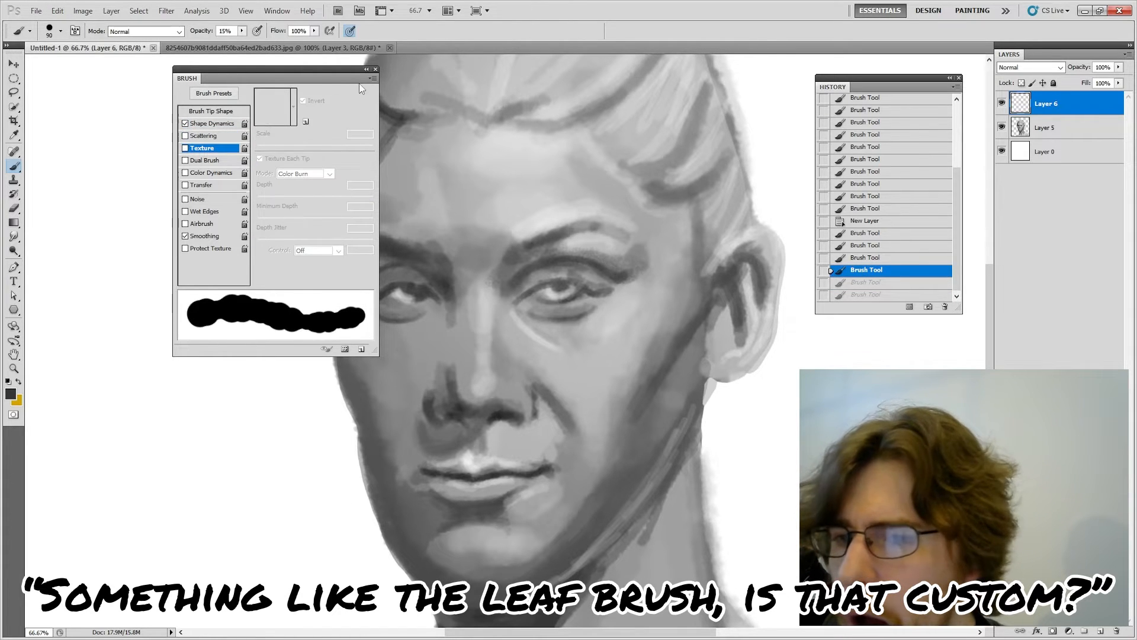
left_click(375, 69)
Step: Choose the maple leaf brush, size it to 200 px, and stamp faint leaves in a trail beside the head down to the jaw
left_click(61, 32)
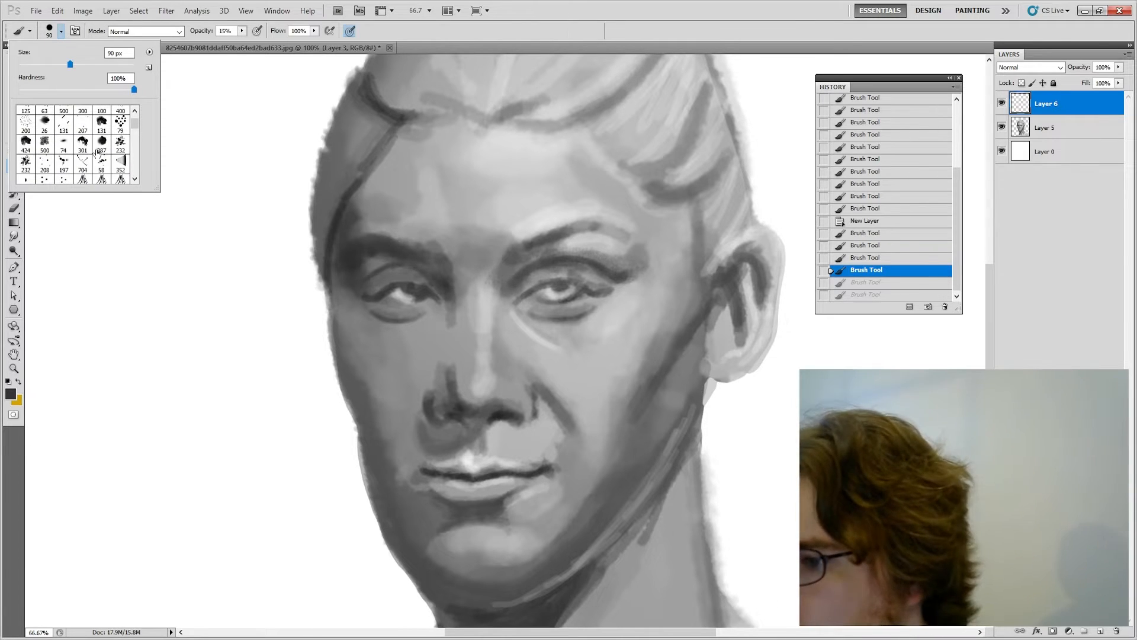
scroll(100, 152, "down", 3)
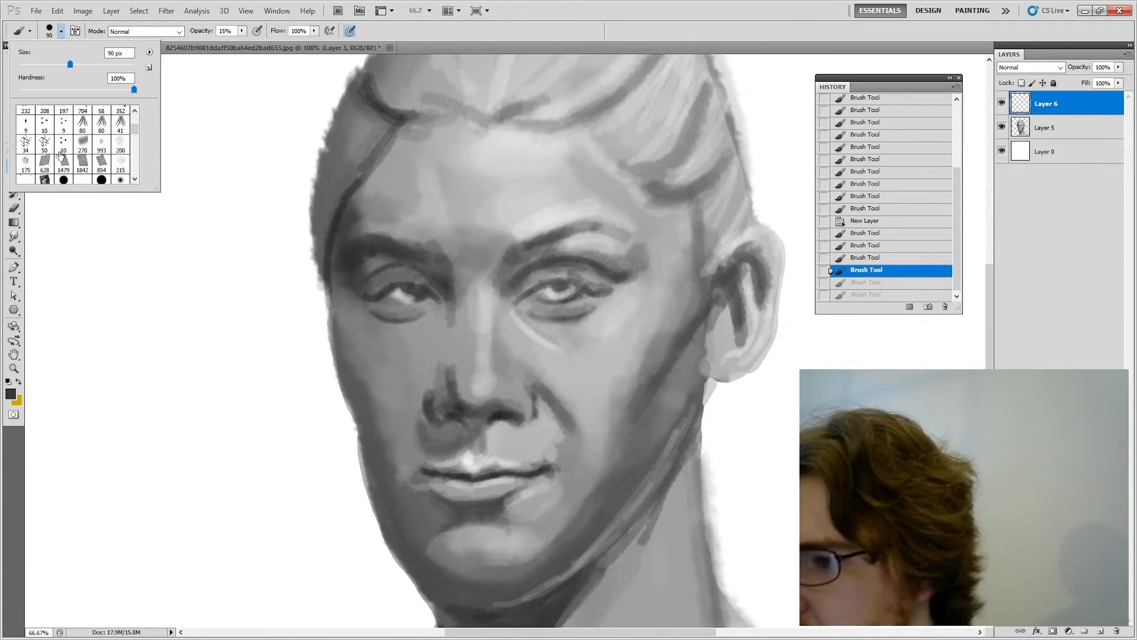
left_click(45, 144)
left_click(404, 52)
key("bracketright")
key("bracketright")
key("bracketright")
key("bracketright")
key("bracketright")
key("bracketright")
key("bracketright")
key("bracketright")
key("bracketright")
left_click(149, 219)
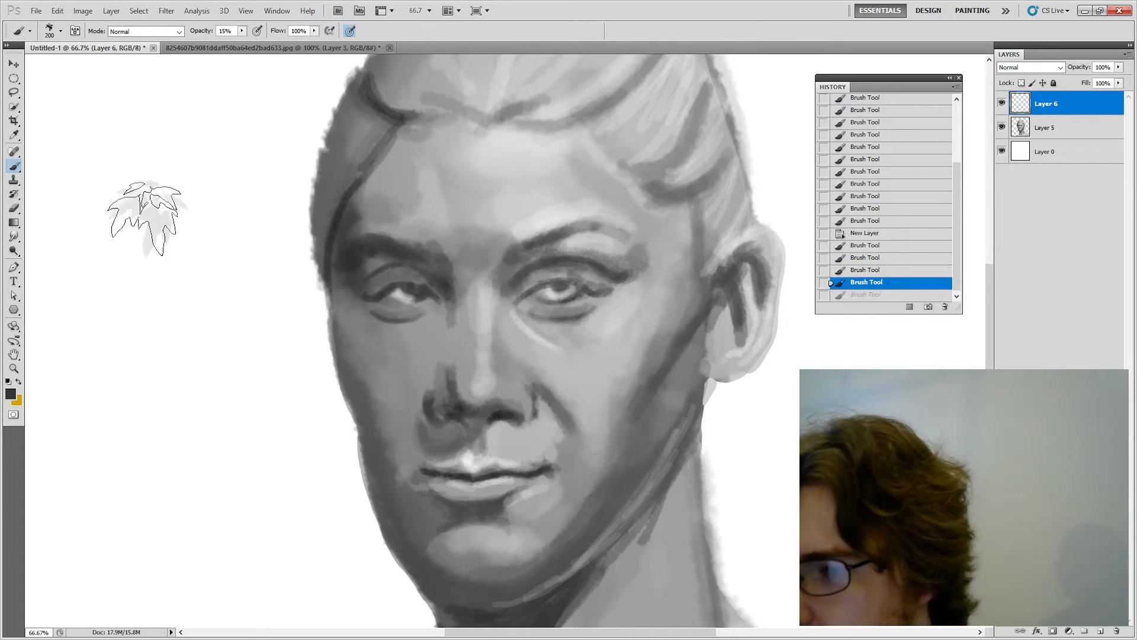
left_click(129, 327)
left_click_drag(149, 364, 391, 613)
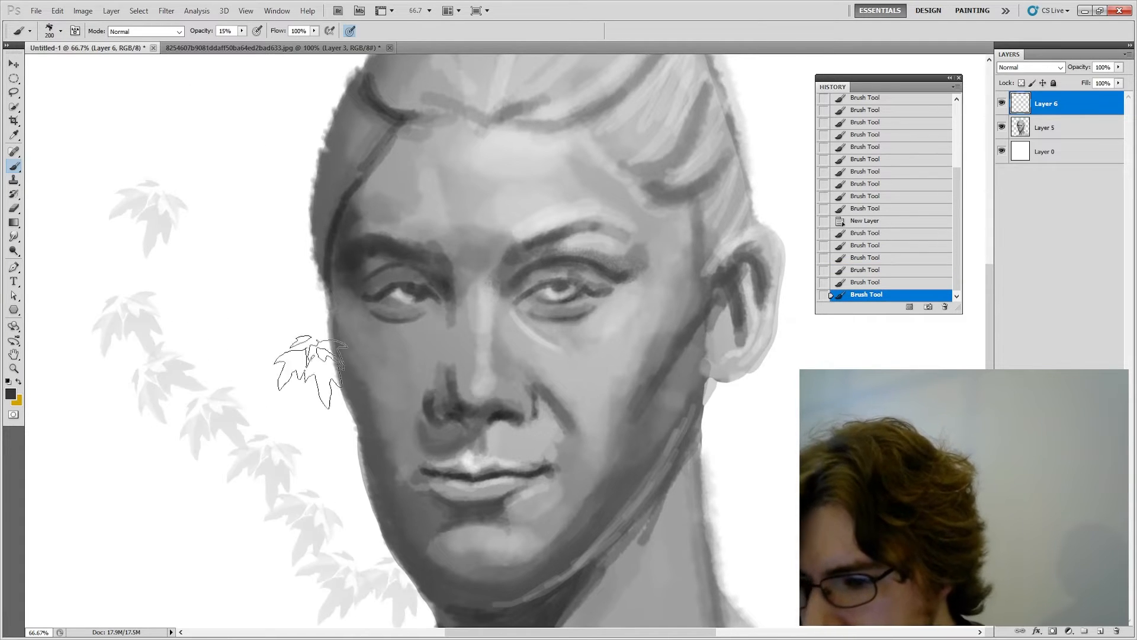
Step: Hide Layer 6 and Layer 5 and add a new layer above them
key("ctrl+minus")
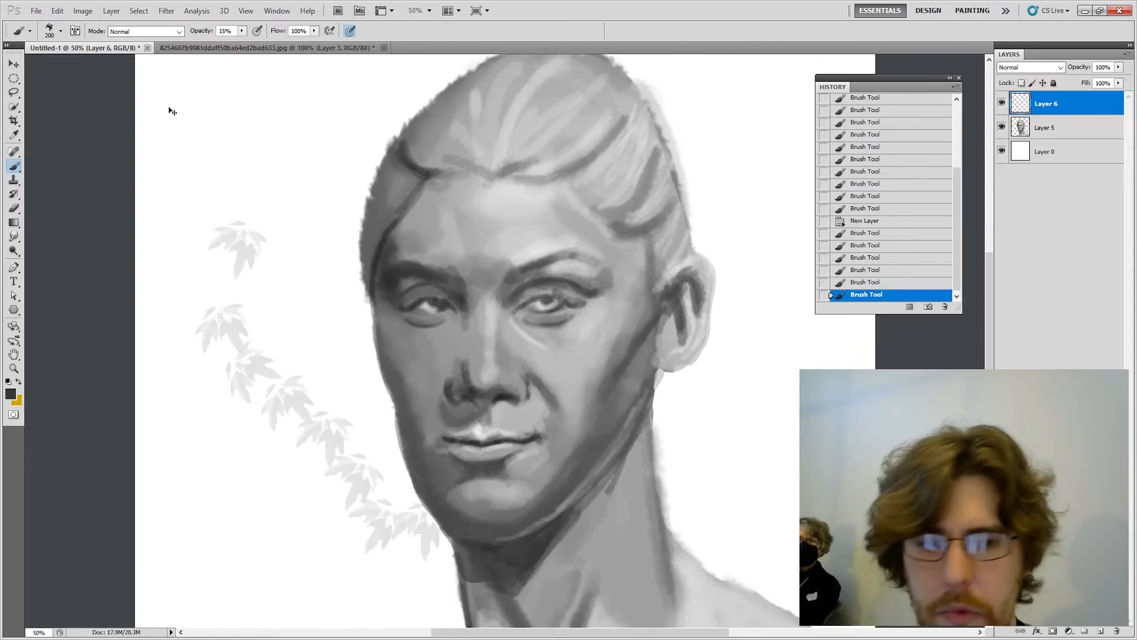
left_click(1002, 103)
left_click(1001, 126)
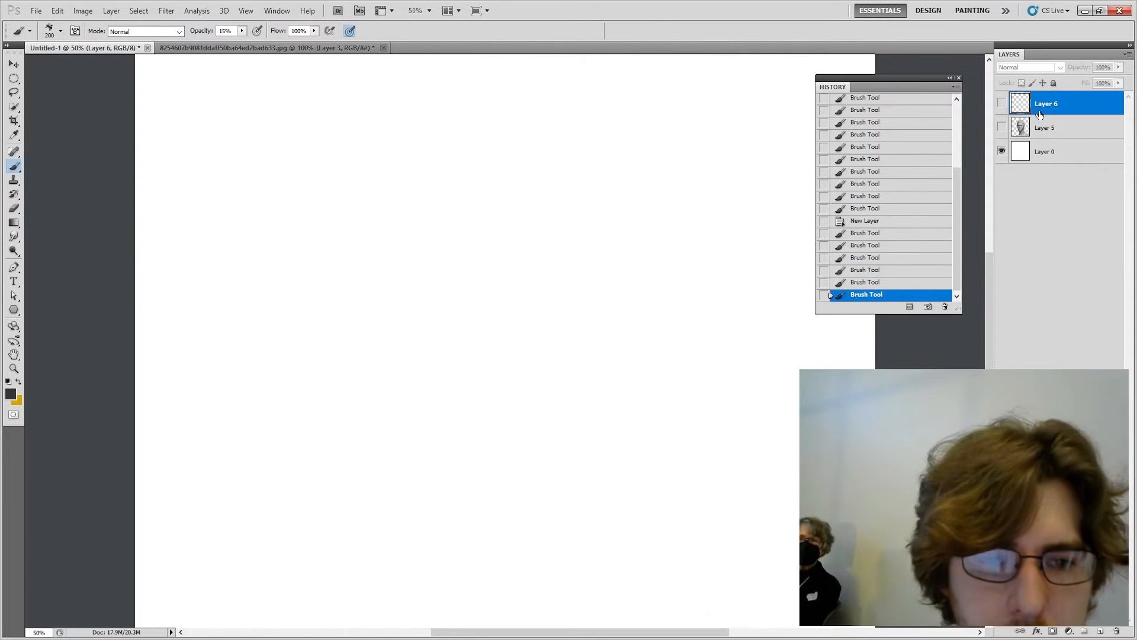
left_click(1100, 632)
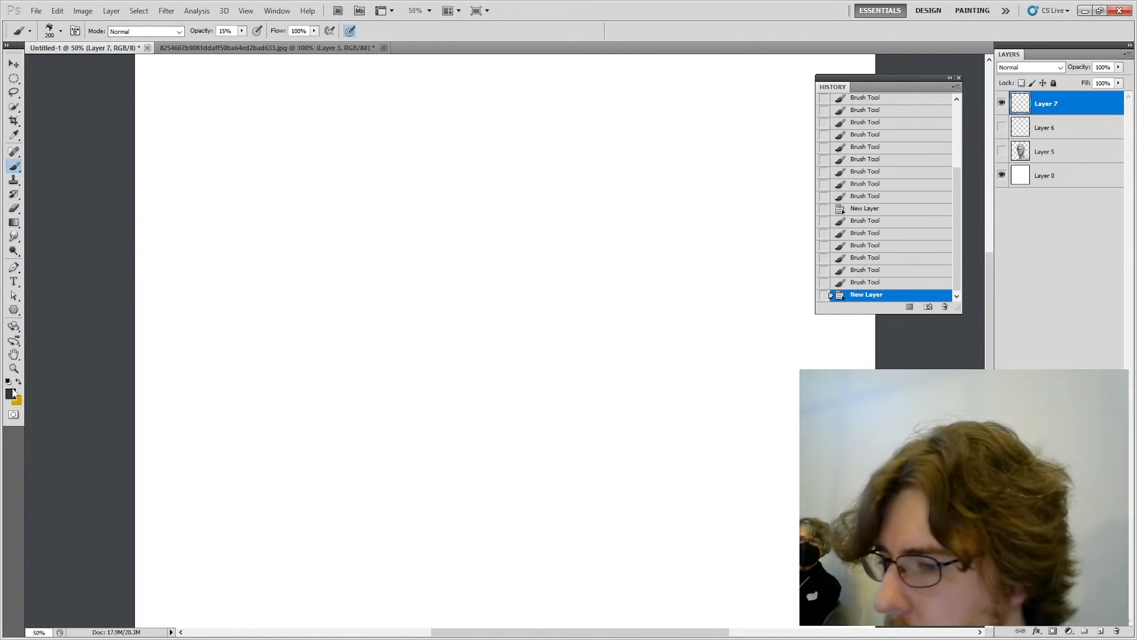
Step: Switch the foreground colour to golden yellow d3a400 and enlarge the leaf brush to 500 px
left_click(11, 397)
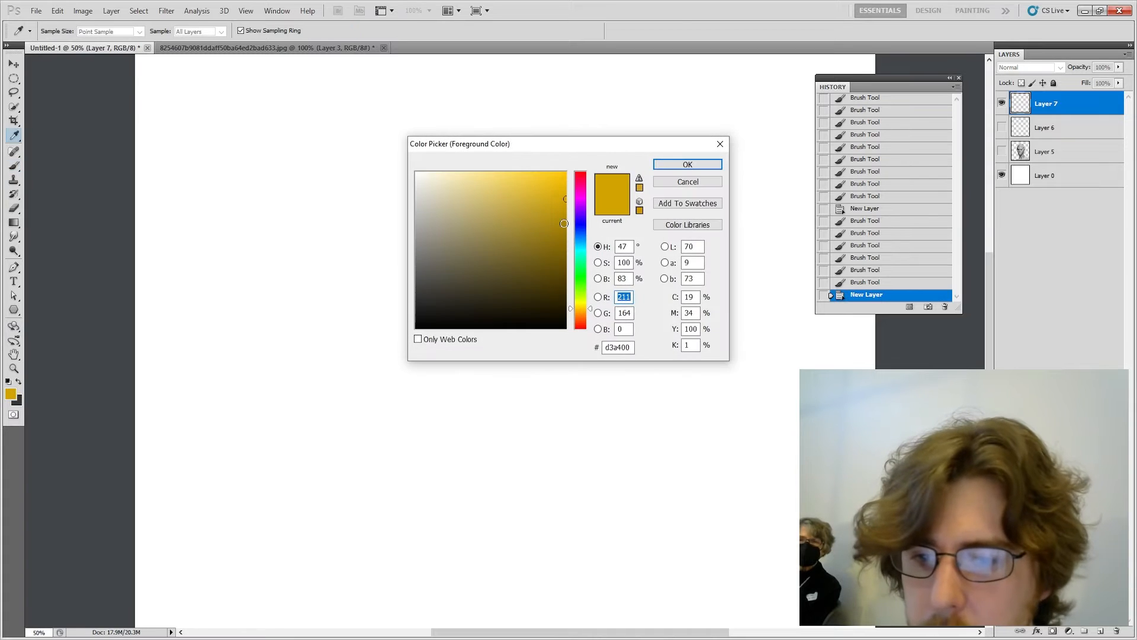
left_click(666, 166)
key("b")
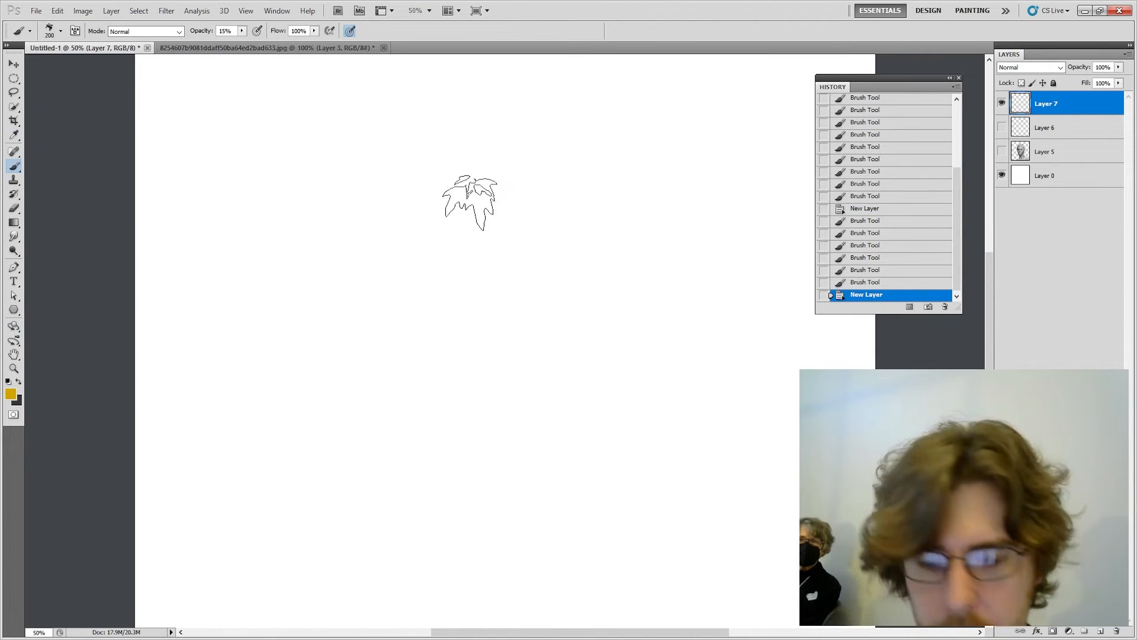
key("bracketright")
key("bracketright")
key("bracketright")
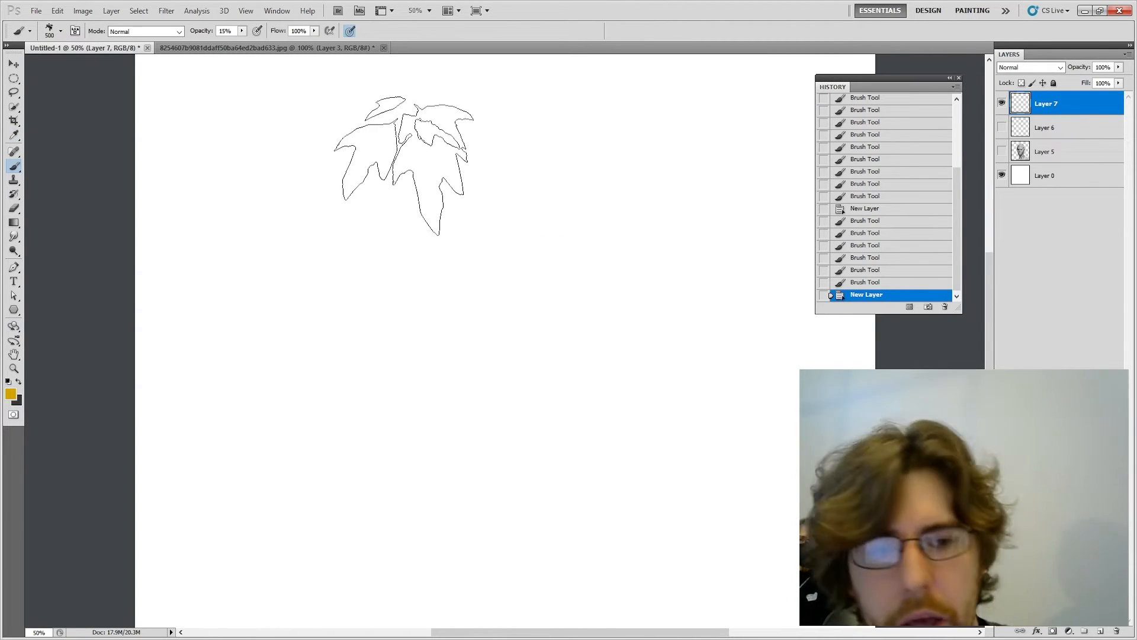
Step: Undo a trial leaf trail, set the brush opacity to 100%, and paint a diagonal gold leaf trail plus one separate leaf near the canvas's upper edge
mouse_move(297, 153)
left_mouse_down()
mouse_move(354, 228)
mouse_move(652, 398)
mouse_move(701, 510)
left_mouse_up()
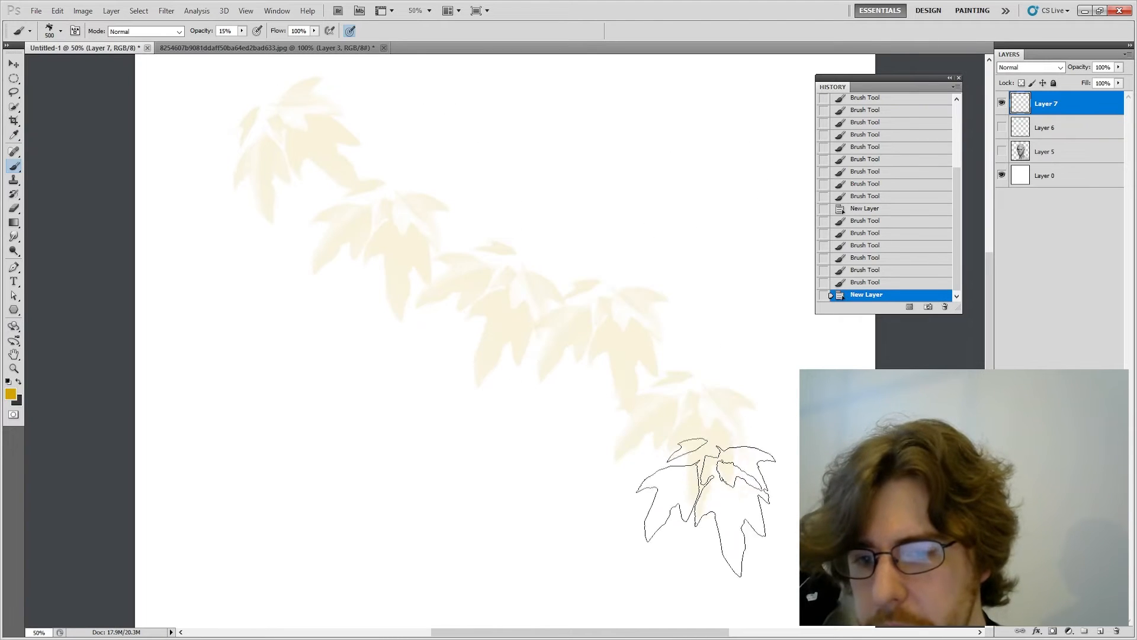
key("ctrl+z")
left_click(242, 31)
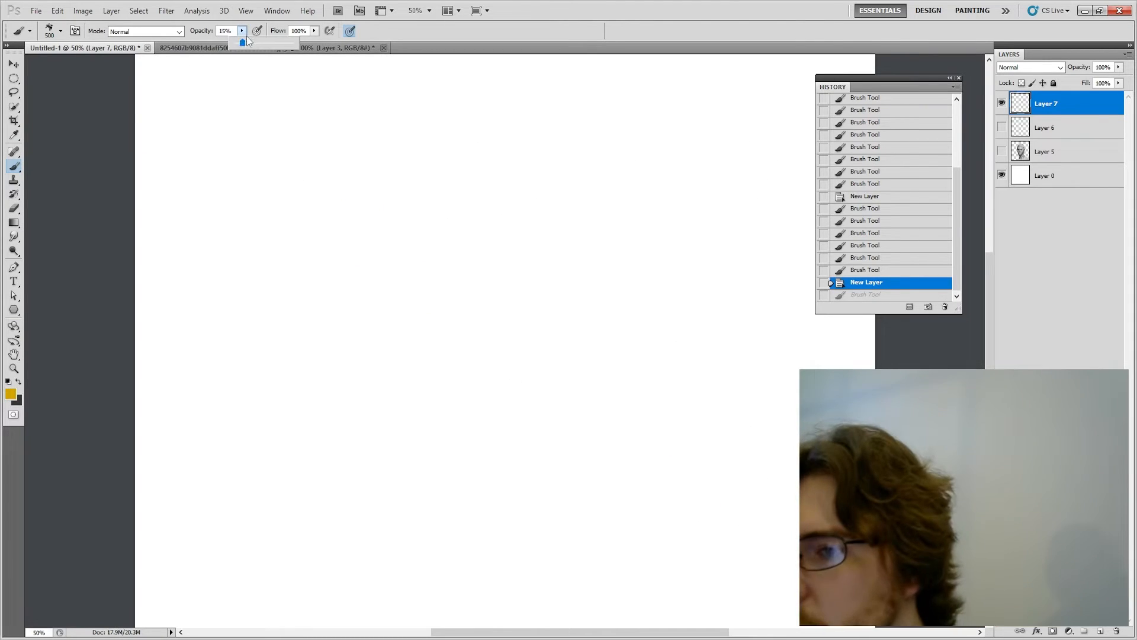
left_click_drag(243, 42, 295, 43)
mouse_move(296, 169)
left_mouse_down()
mouse_move(348, 227)
mouse_move(453, 243)
mouse_move(563, 310)
mouse_move(690, 477)
left_mouse_up()
left_click(613, 129)
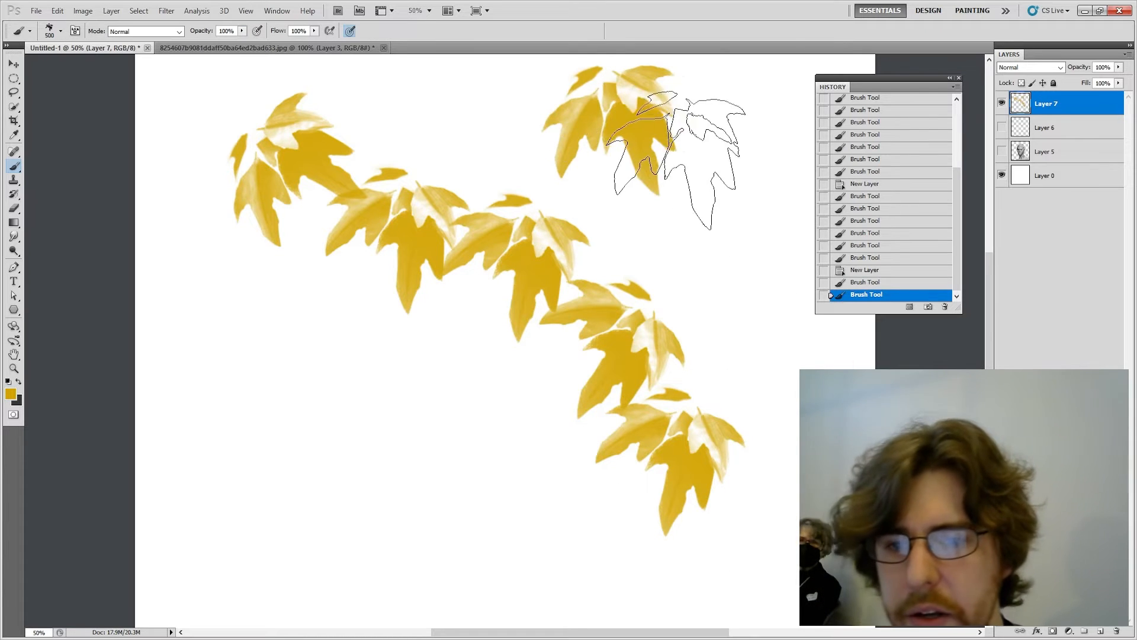
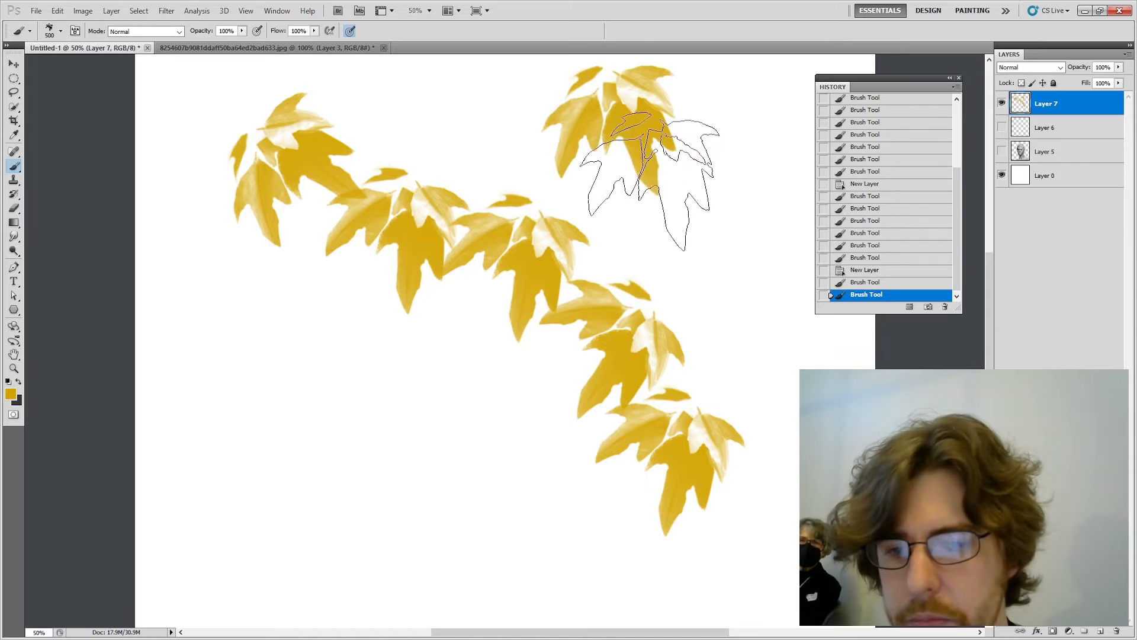
Step: Set the background colour to a fully saturated dark red, leaving golden yellow as the leaf brush's foreground colour
left_click(61, 32)
left_click(69, 23)
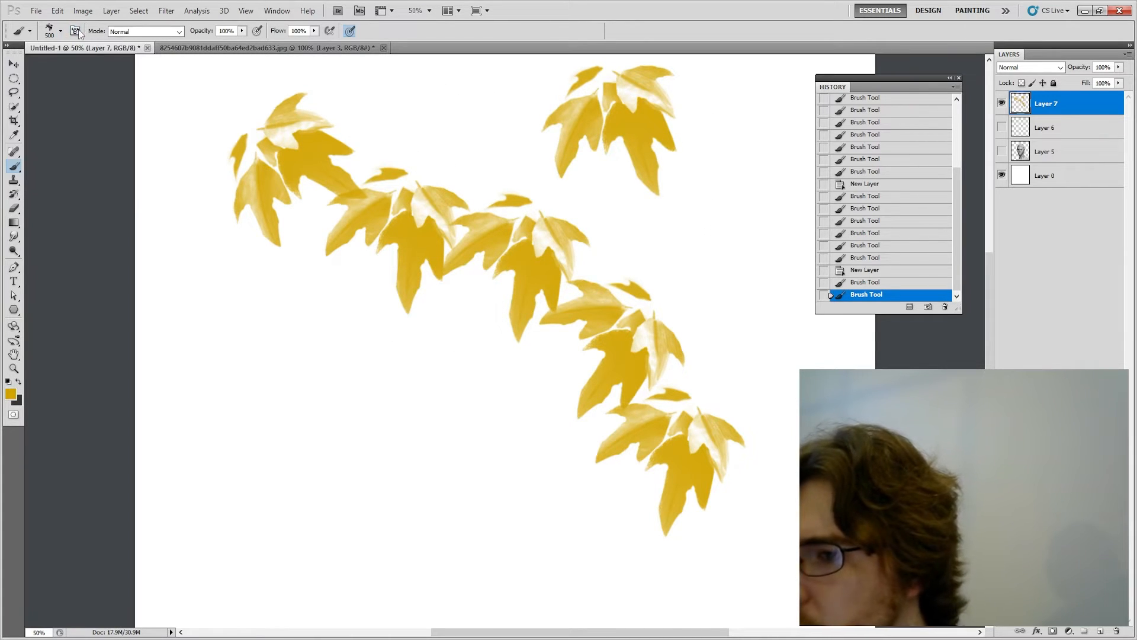
left_click(75, 31)
left_click(366, 70)
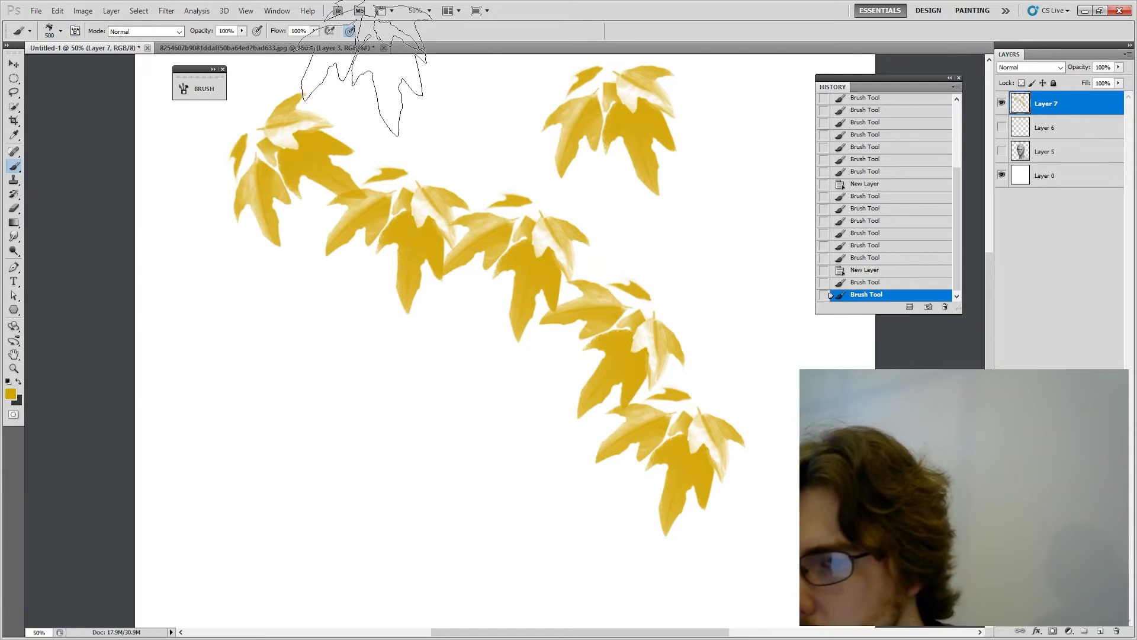
key("x")
left_click(12, 394)
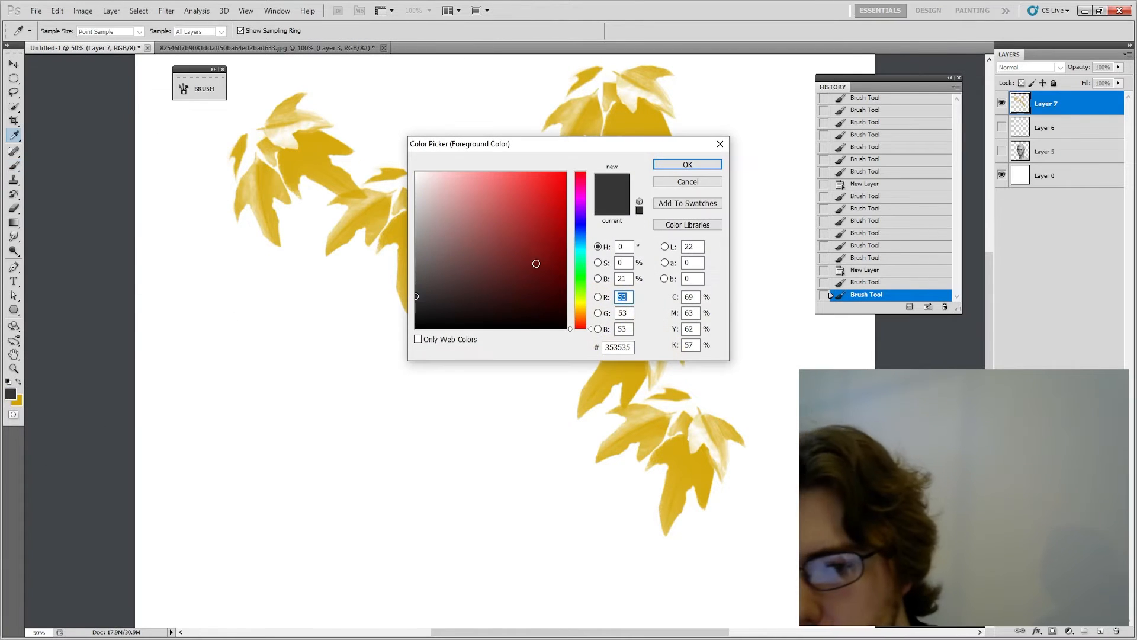
left_click(566, 211)
left_click(687, 165)
key("x")
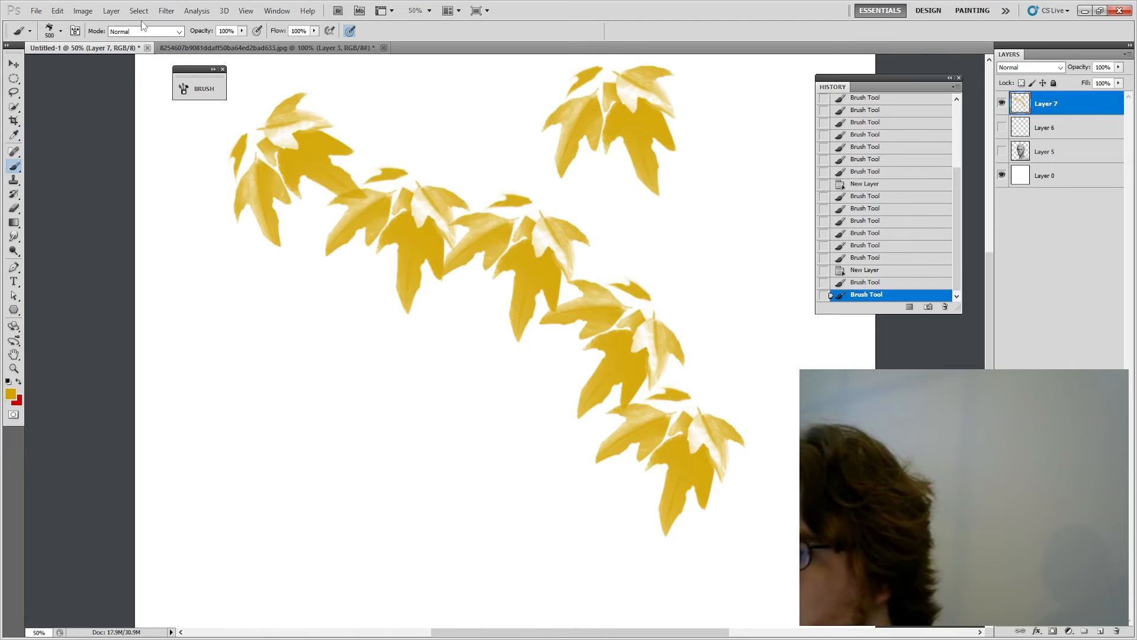
Step: Enable Scattering and Color Dynamics for the leaf brush and paint a scattered diagonal trail over the gold leaves
left_click(76, 32)
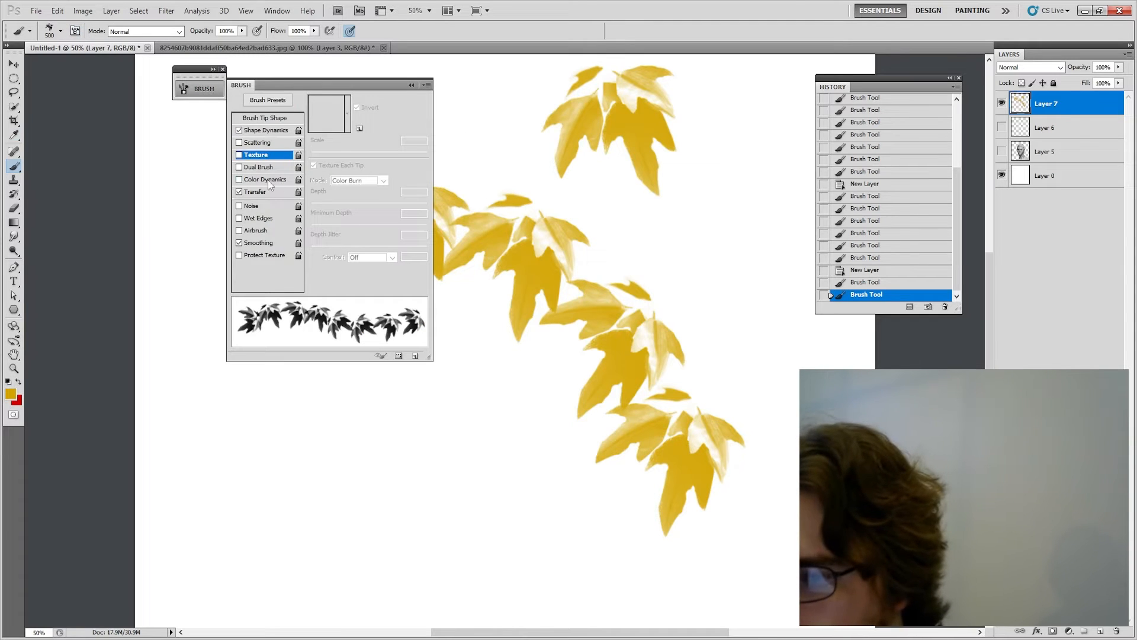
left_click(260, 142)
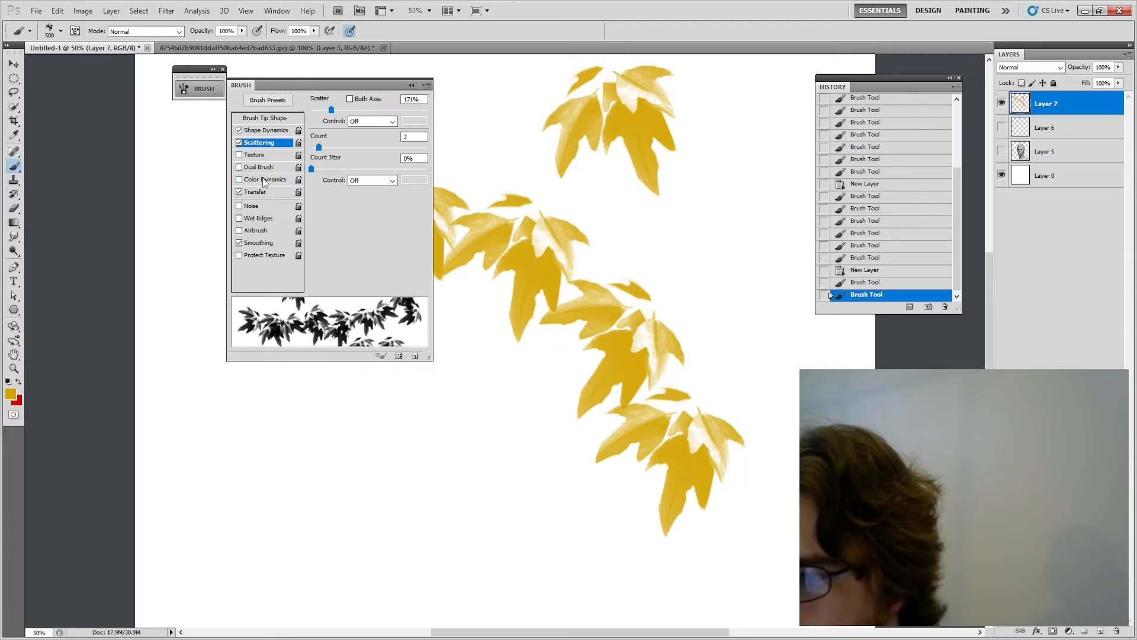
left_click(263, 180)
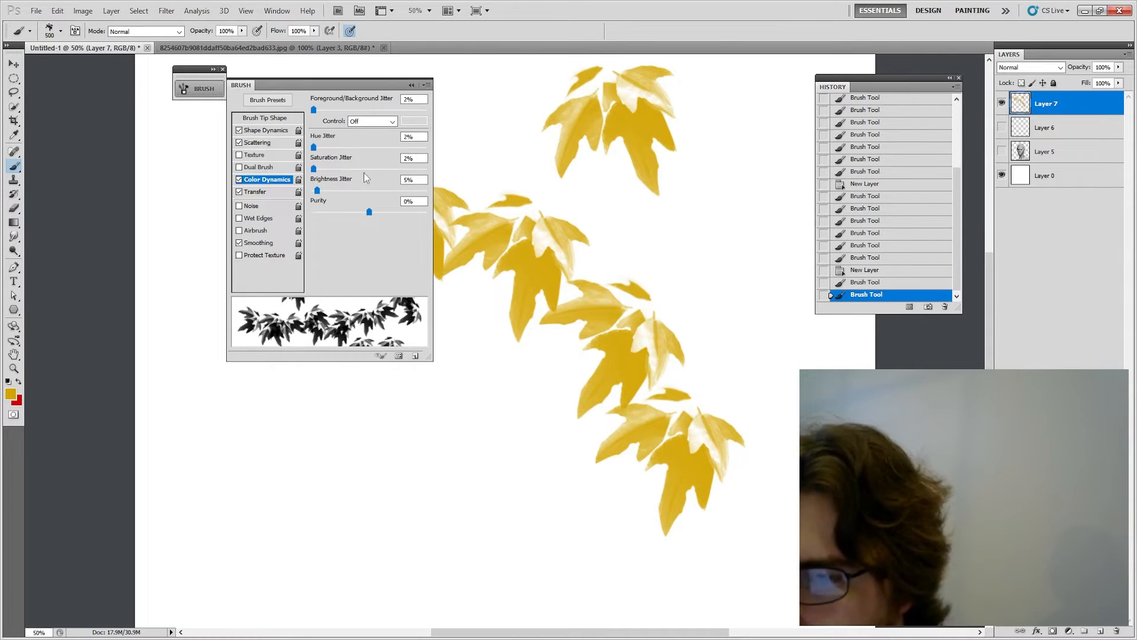
left_click(600, 46)
mouse_move(328, 192)
left_mouse_down()
mouse_move(440, 246)
mouse_move(655, 492)
mouse_move(675, 551)
left_mouse_up()
Step: Set the hue jitter to 17%, saturation jitter to 36% and brightness jitter to 26%, raise the foreground/background jitter, and paint varied leaves
left_click(75, 31)
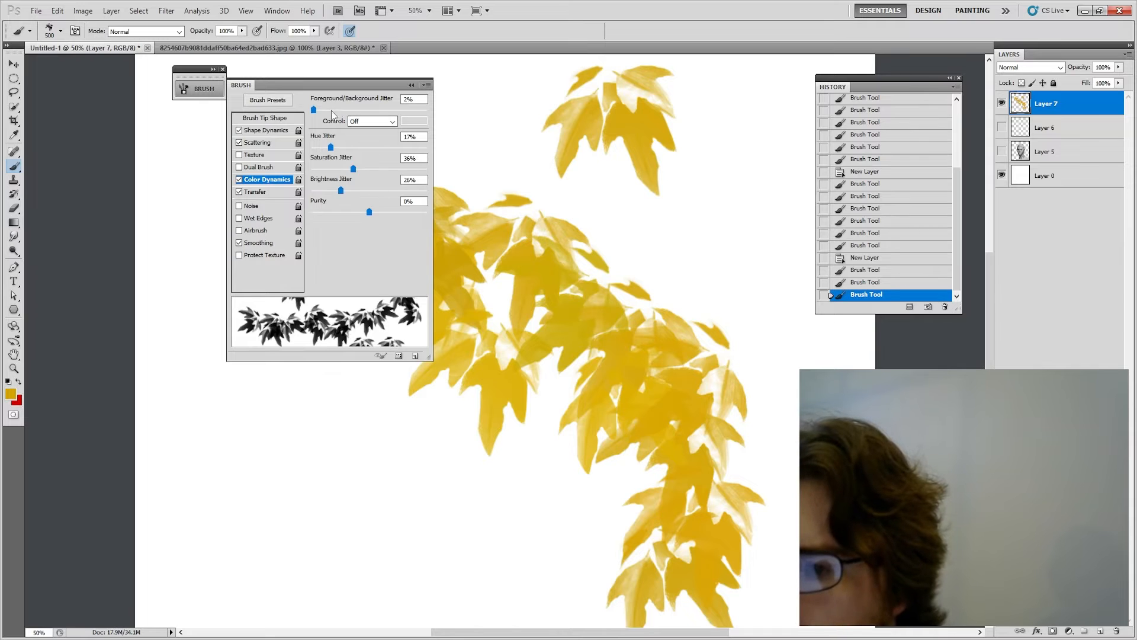
mouse_move(267, 166)
left_mouse_down()
mouse_move(356, 126)
mouse_move(545, 343)
mouse_move(647, 380)
left_mouse_up()
mouse_move(349, 205)
left_mouse_down()
mouse_move(646, 481)
mouse_move(331, 189)
left_mouse_up()
Step: Resize the leaf brush to 400 px and paint multicoloured autumn leaves back and forth along the diagonal trail
key("bracketleft")
key("bracketleft")
key("bracketleft")
key("bracketleft")
key("bracketleft")
key("bracketright")
key("bracketright")
key("bracketright")
key("bracketright")
mouse_move(314, 139)
left_mouse_down()
mouse_move(572, 391)
mouse_move(707, 527)
left_mouse_up()
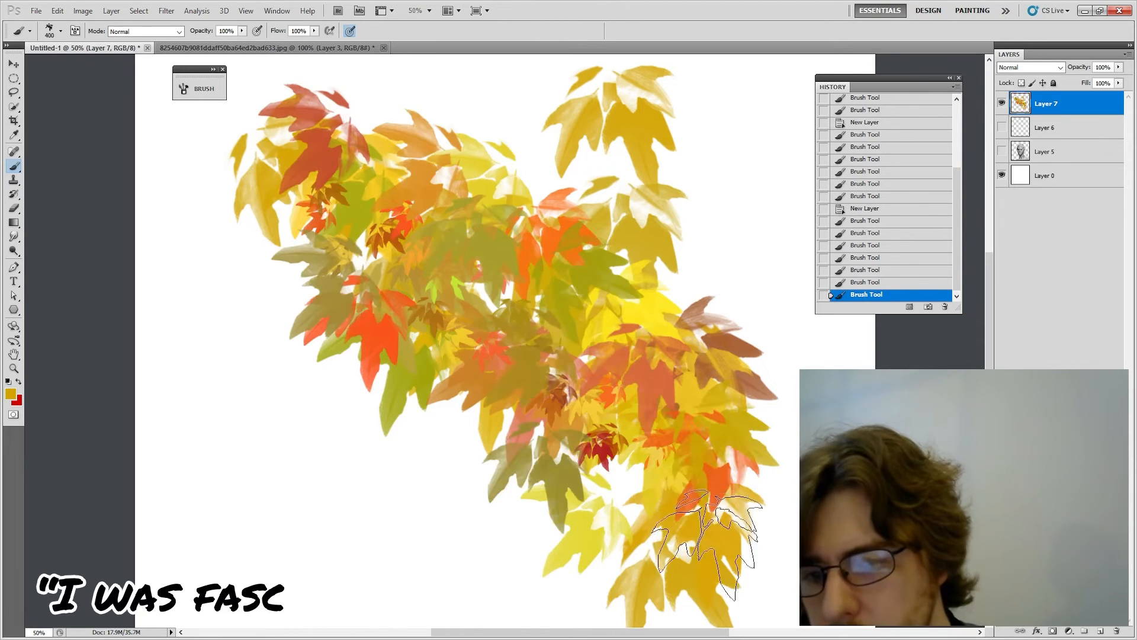
mouse_move(670, 474)
left_mouse_down()
mouse_move(464, 278)
mouse_move(352, 148)
mouse_move(705, 504)
mouse_move(391, 190)
mouse_move(720, 501)
mouse_move(441, 234)
mouse_move(403, 127)
left_mouse_up()
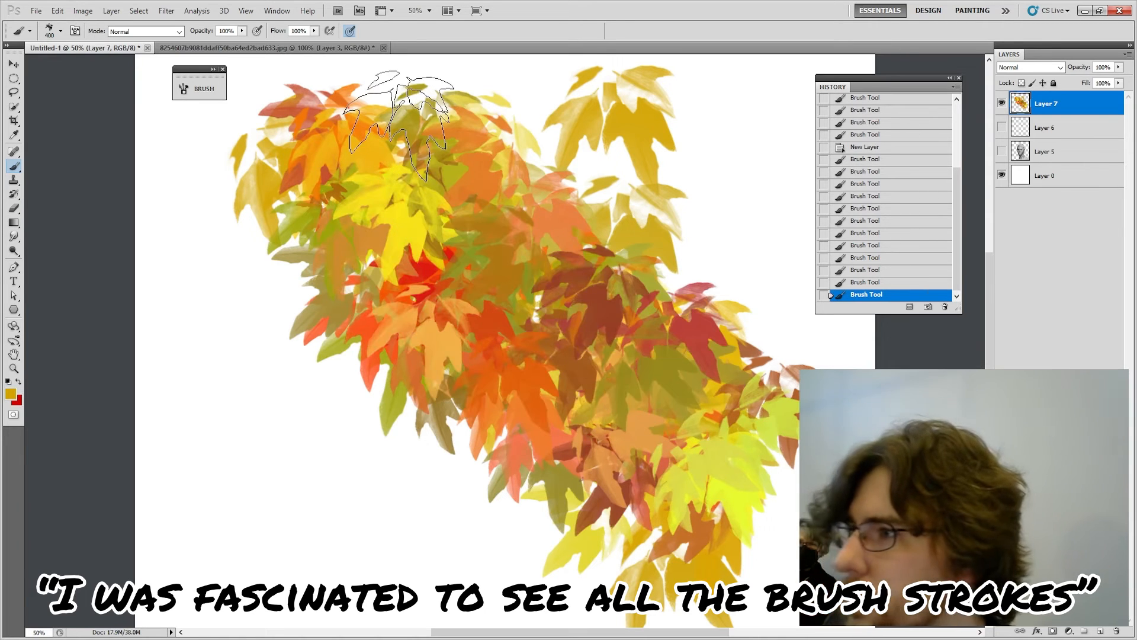
Step: Layer two more diagonal passes of multicoloured leaves over the existing leaf band
key("ctrl+minus")
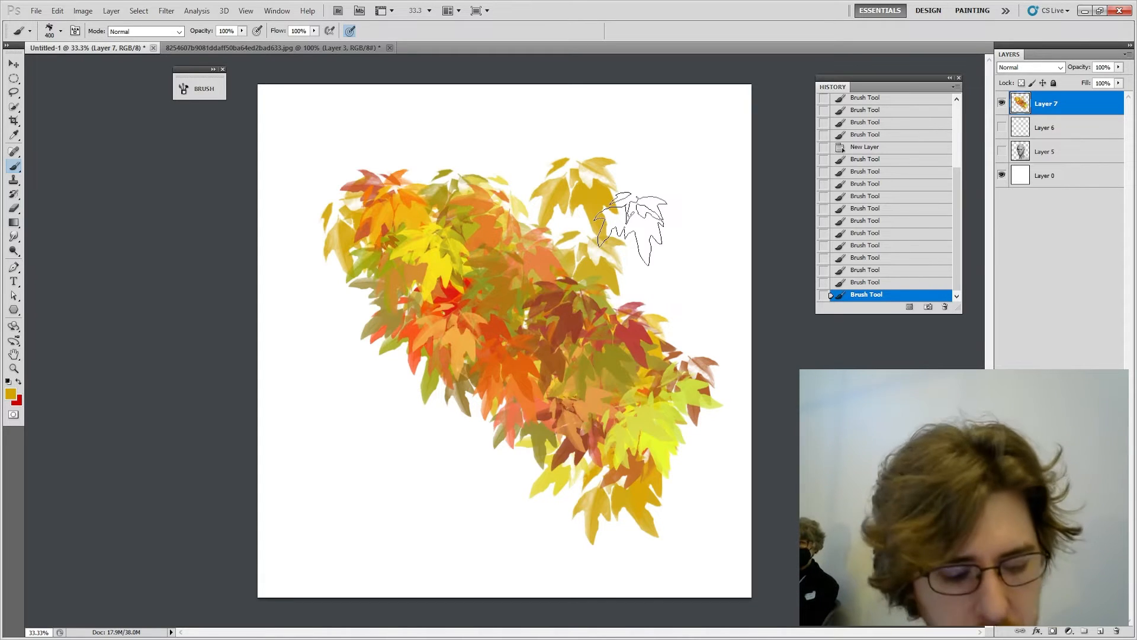
key("ctrl+plus")
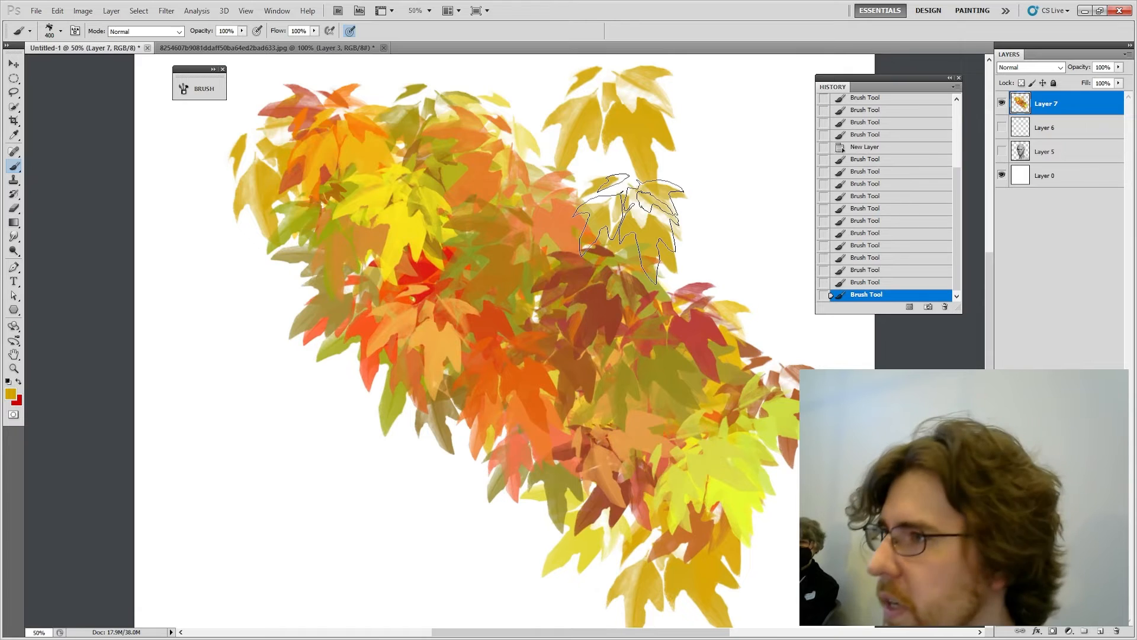
mouse_move(703, 439)
left_mouse_down()
mouse_move(512, 273)
mouse_move(353, 175)
left_mouse_up()
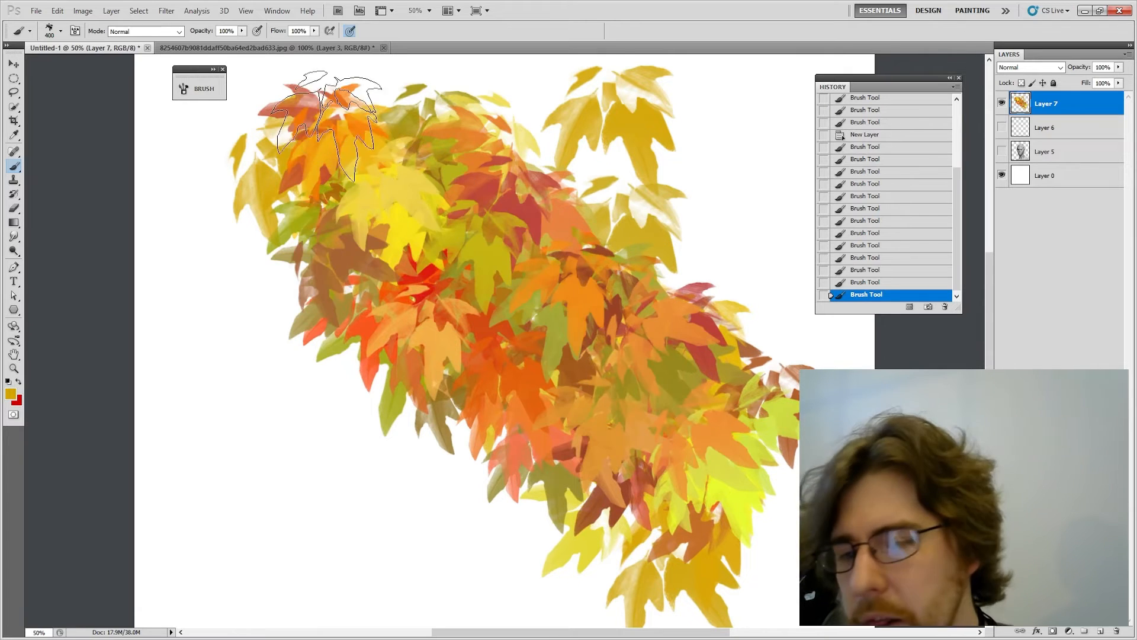
mouse_move(326, 126)
left_mouse_down()
mouse_move(486, 231)
mouse_move(793, 559)
left_mouse_up()
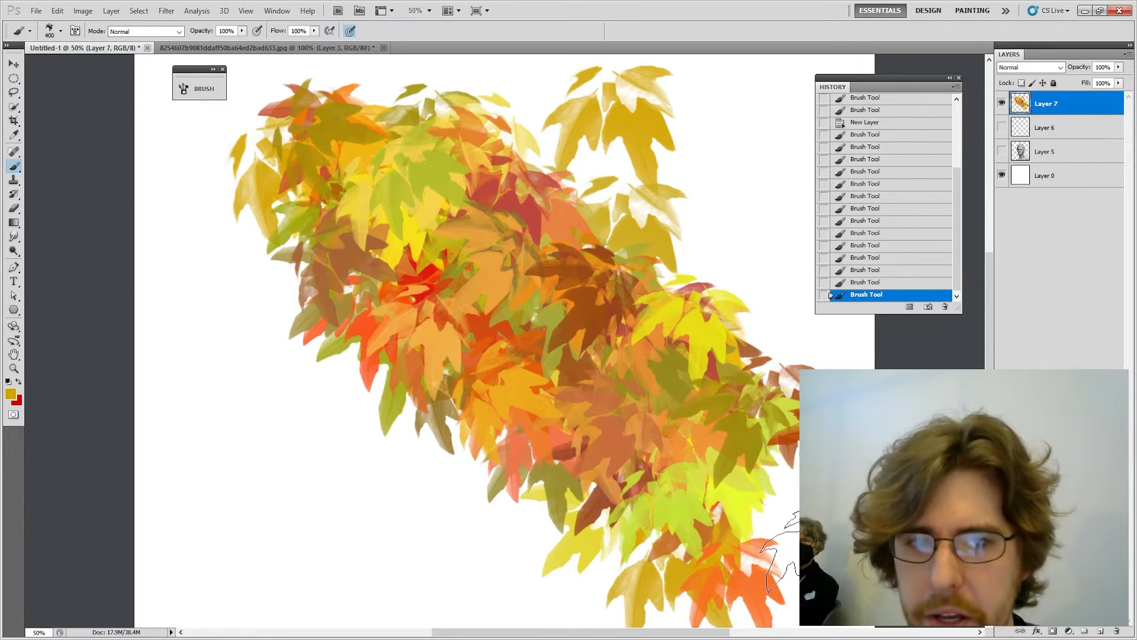
Step: Compare the portrait on Layer 5 alone and beneath the leaves of Layer 7, ending with only the leaves shown
left_click(1001, 104)
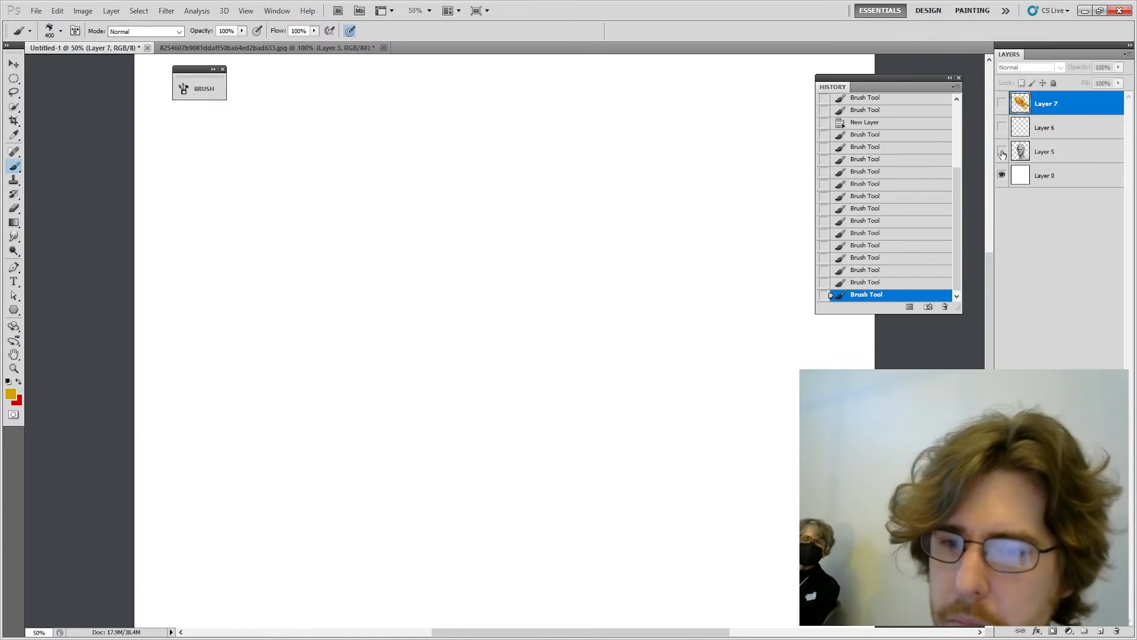
left_click(1002, 151)
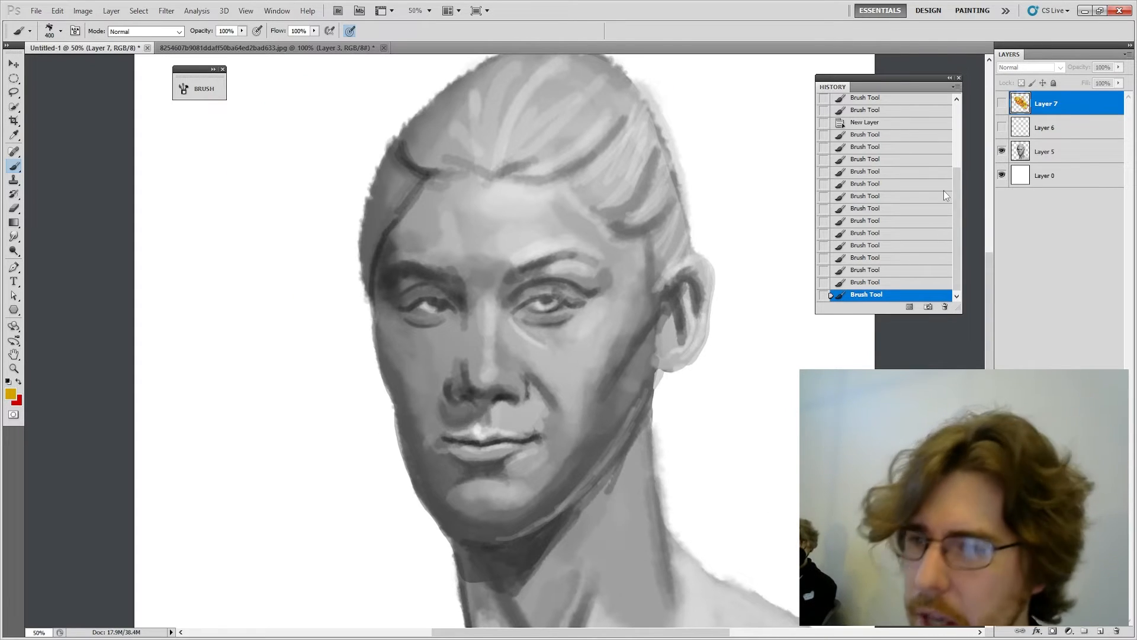
left_click(1002, 105)
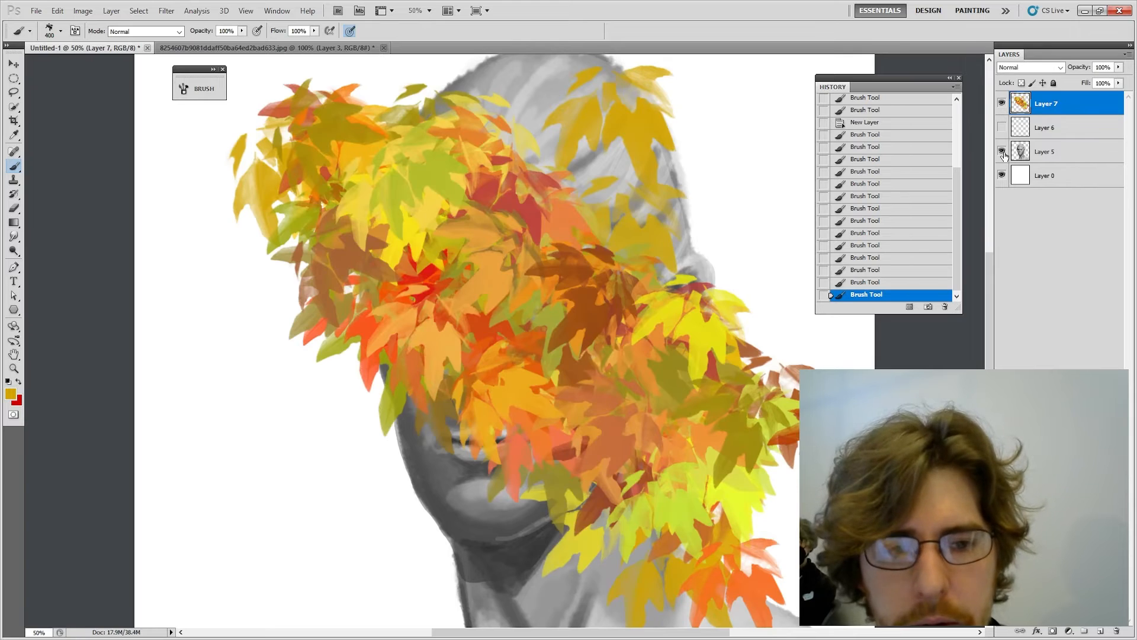
left_click(1002, 151)
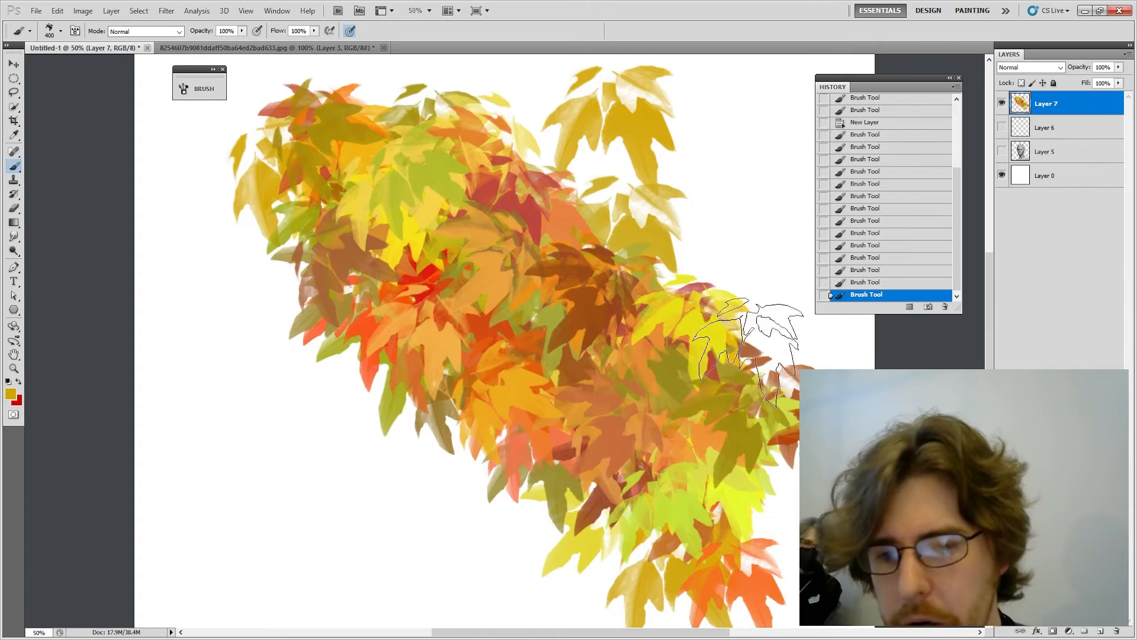
Step: Spread the multicoloured leaves outward on both sides of the diagonal band to form a broad mass of foliage
mouse_move(539, 468)
left_mouse_down()
mouse_move(222, 324)
mouse_move(634, 524)
mouse_move(255, 302)
mouse_move(690, 503)
mouse_move(337, 255)
mouse_move(693, 421)
left_mouse_up()
mouse_move(687, 314)
left_mouse_down()
mouse_move(711, 255)
mouse_move(729, 272)
mouse_move(735, 243)
mouse_move(707, 385)
mouse_move(737, 89)
mouse_move(787, 189)
left_mouse_up()
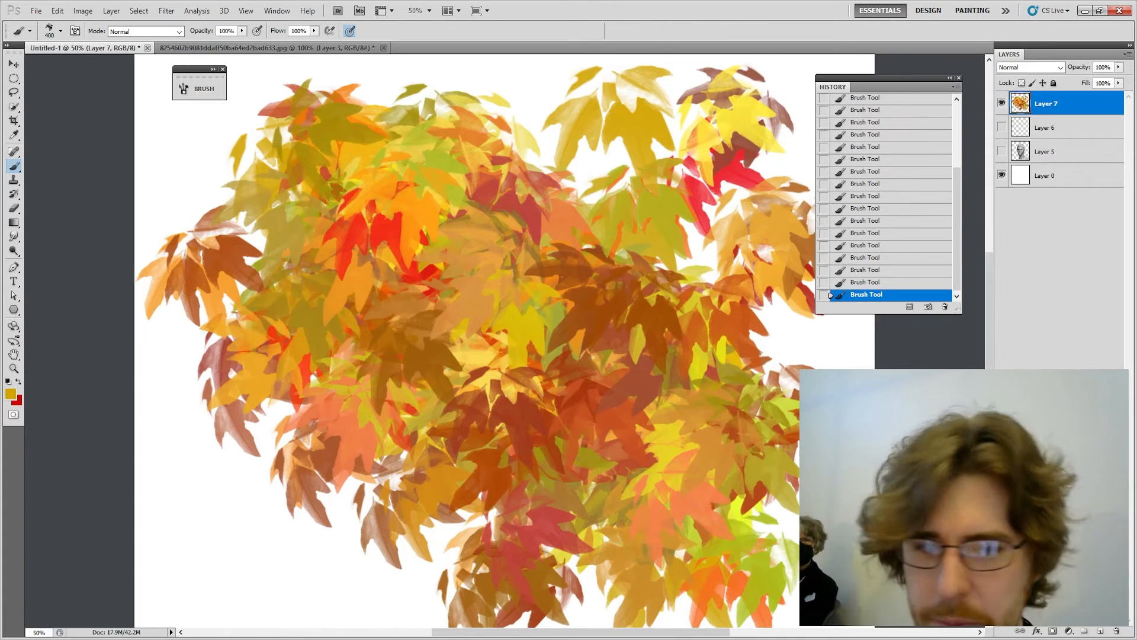
Step: Hide the leaves on Layer 7, show the portrait on Layer 5, and make Layer 5 the active layer
left_click(1002, 103)
left_click(1001, 151)
left_click(1057, 154)
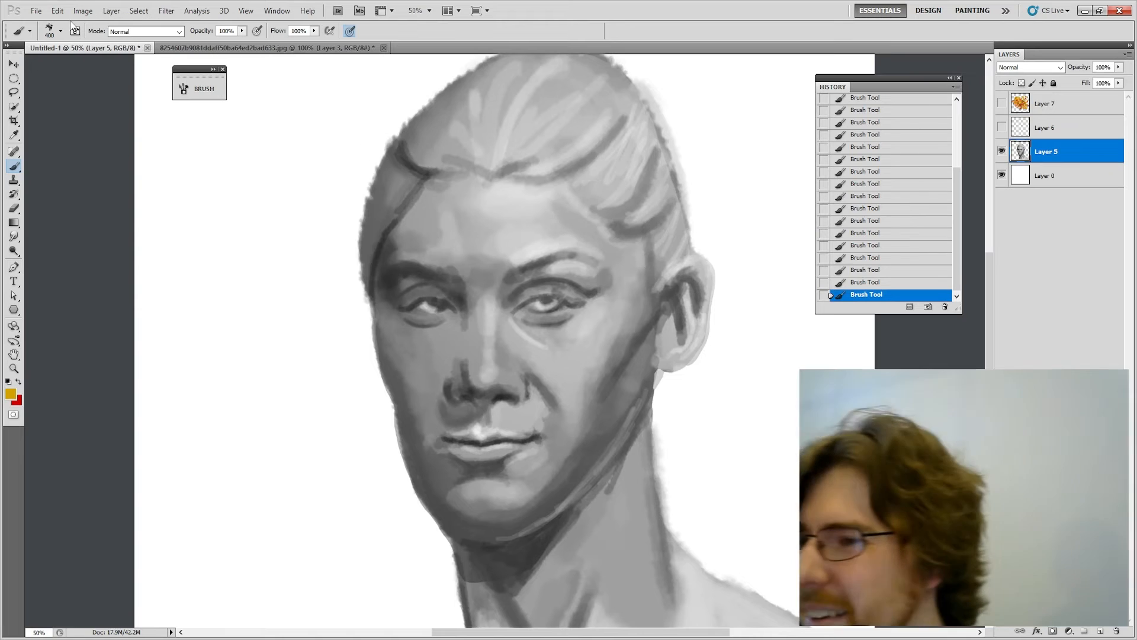
Step: Choose the arch-shaped 500 px brush, lower its opacity to 27%, and reduce its size to 90 px
left_click(61, 31)
left_click_drag(134, 140, 151, 103)
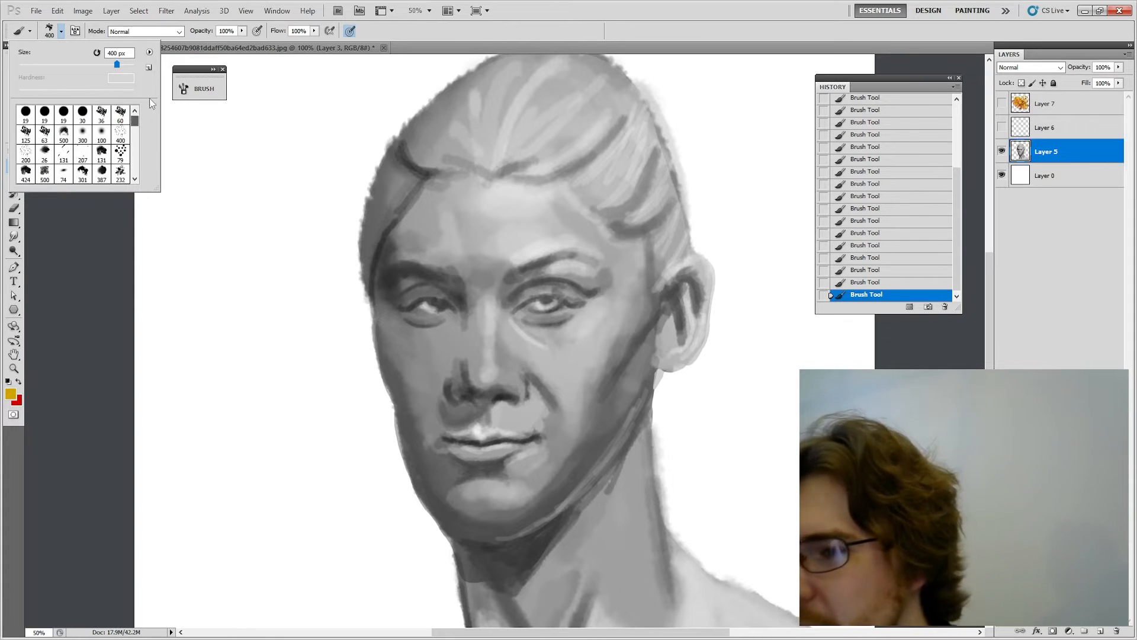
left_click(451, 29)
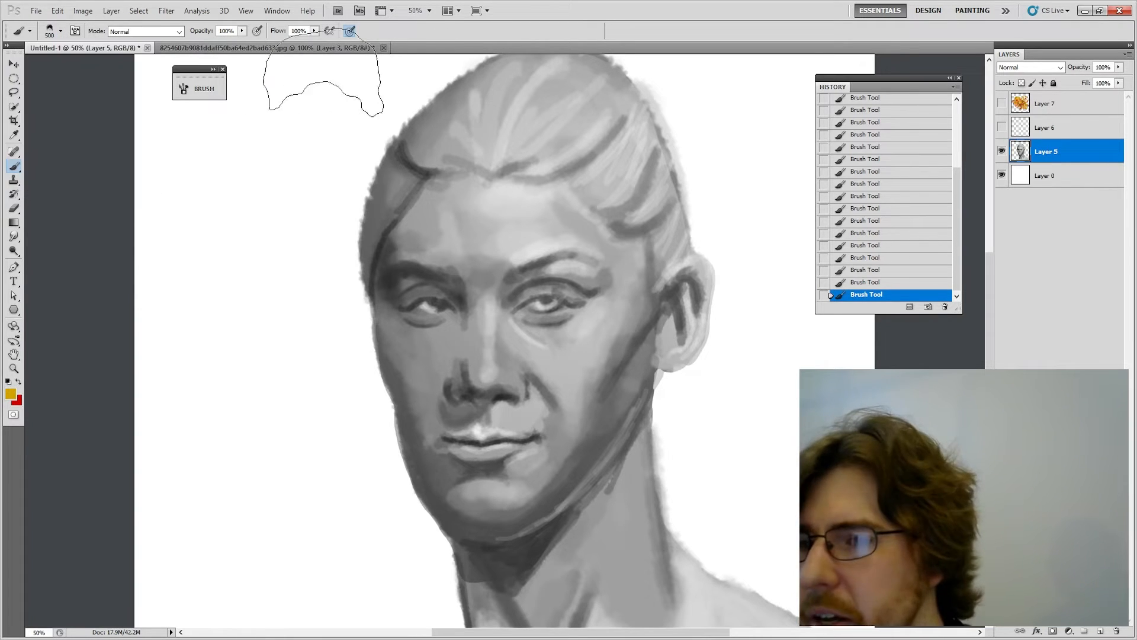
left_click(242, 30)
left_click_drag(226, 44, 199, 43)
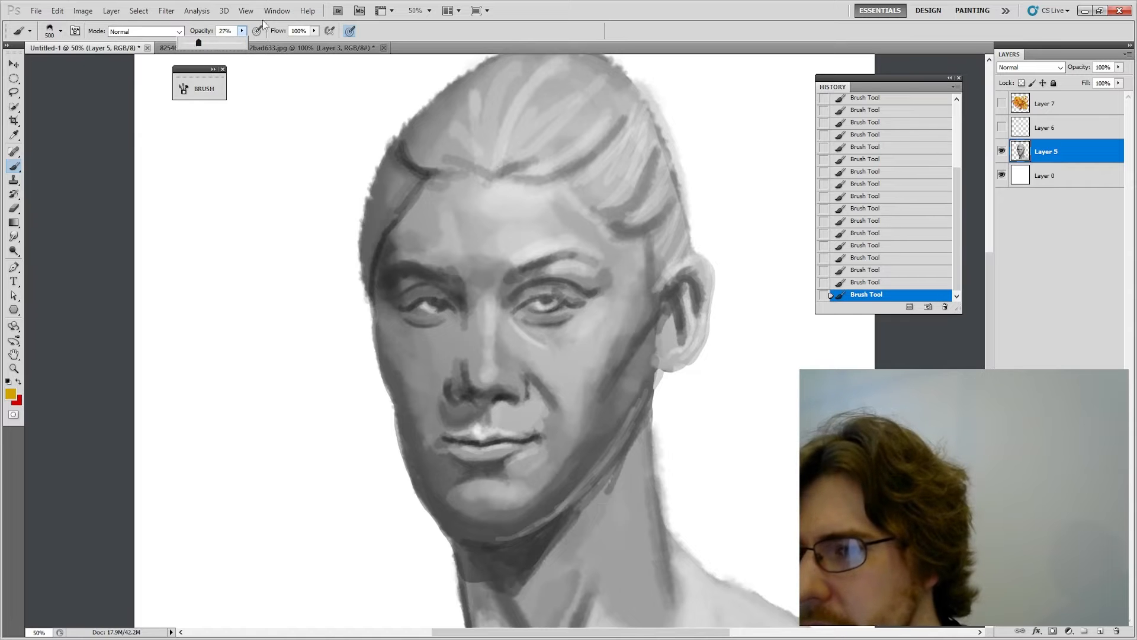
key("bracketleft")
key("bracketleft")
key("bracketleft")
key("bracketleft")
key("bracketleft")
key("bracketleft")
key("bracketleft")
key("bracketleft")
key("bracketleft")
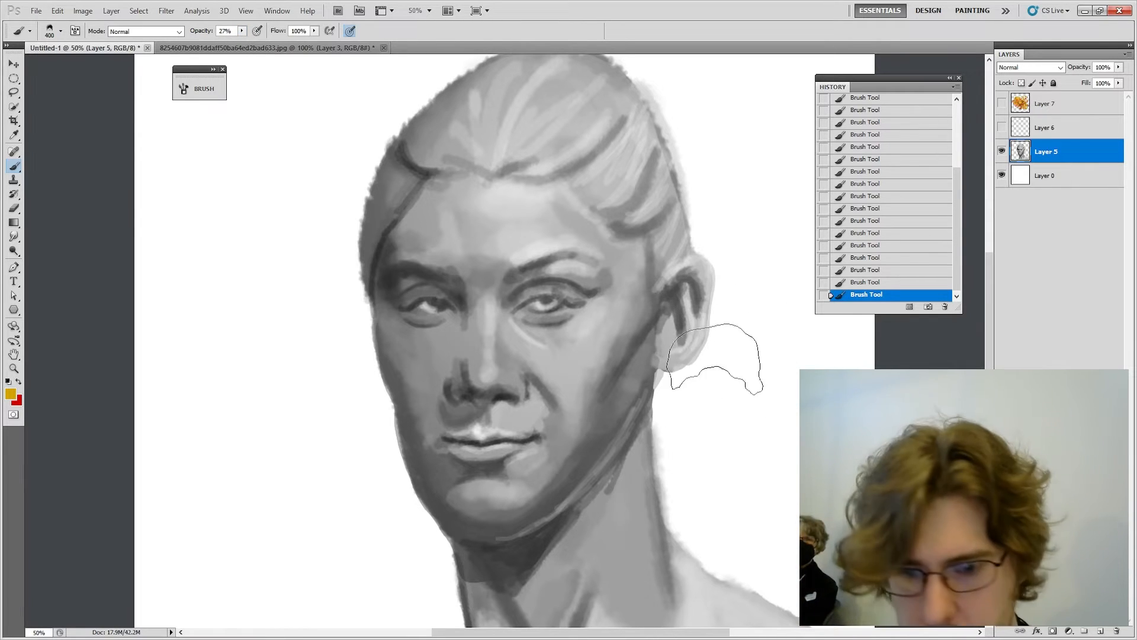
Step: Set the foreground colour to white, shrink the brush to 15 px, and hatch soft highlights above the brow and on the cheek
left_click(10, 394)
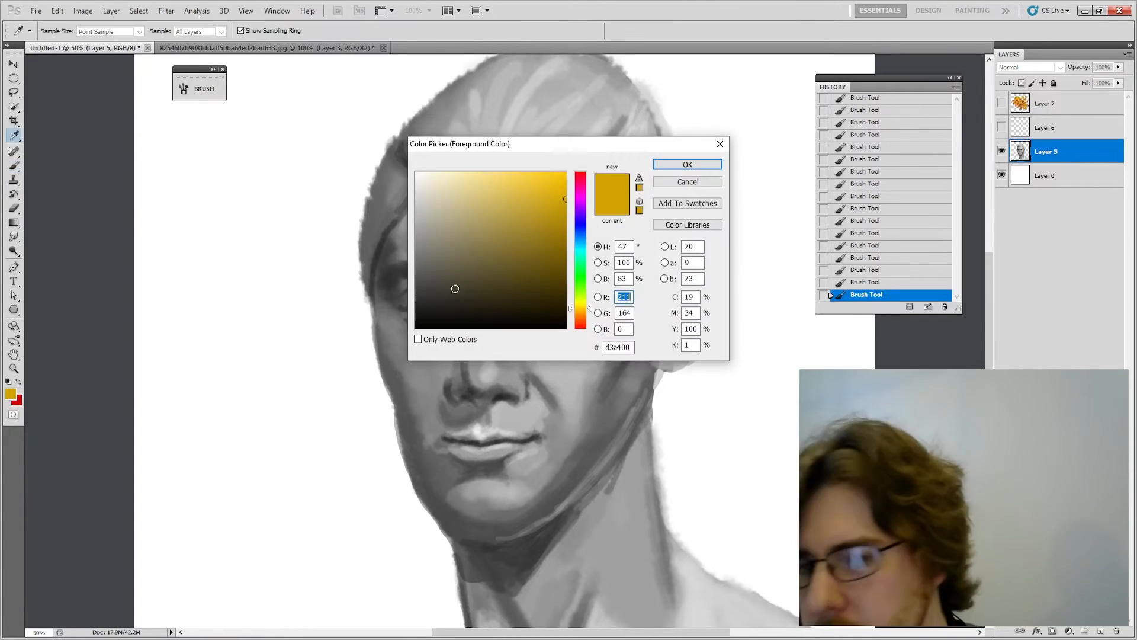
left_click(382, 153)
left_click(688, 168)
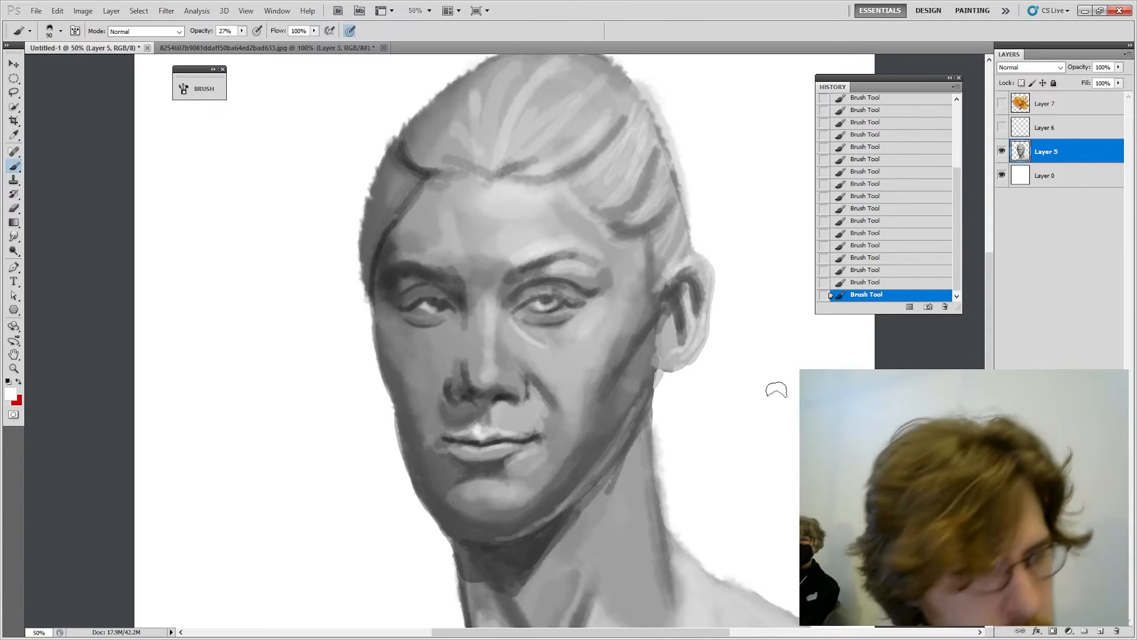
key("bracketleft")
key("bracketleft")
key("bracketleft")
key("bracketleft")
key("bracketleft")
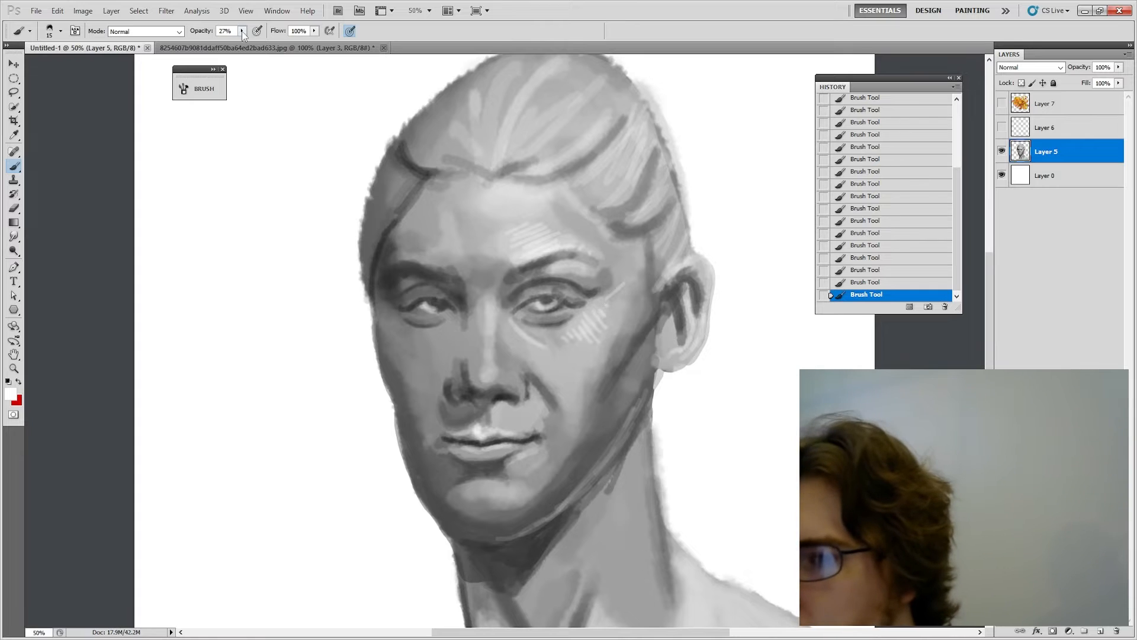
Step: Raise the opacity to 62%, shrink the brush to 8 px, and hatch brighter highlights on the upper forehead and along the brow
left_click_drag(242, 32, 262, 39)
left_click(618, 224)
key("bracketleft")
key("bracketleft")
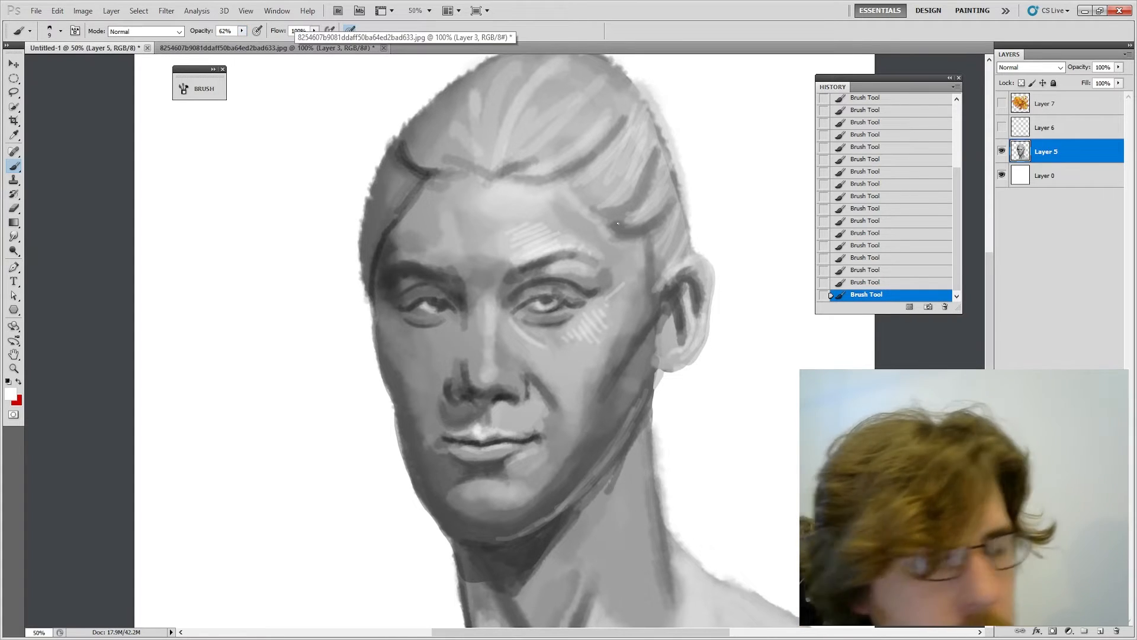
key("bracketleft")
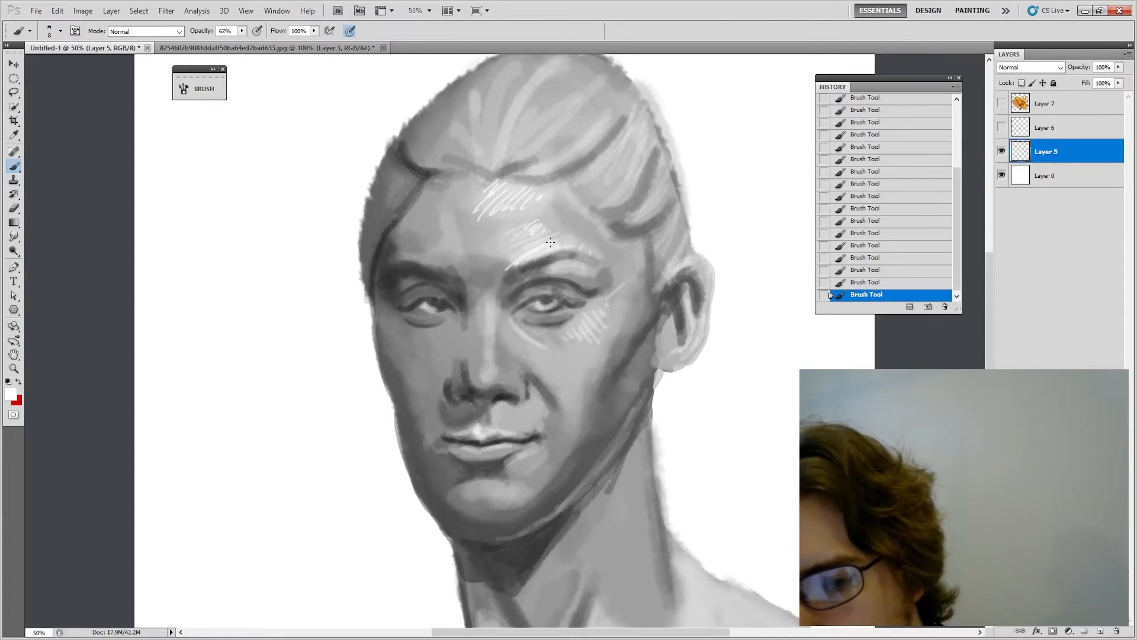
left_click_drag(554, 253, 586, 246)
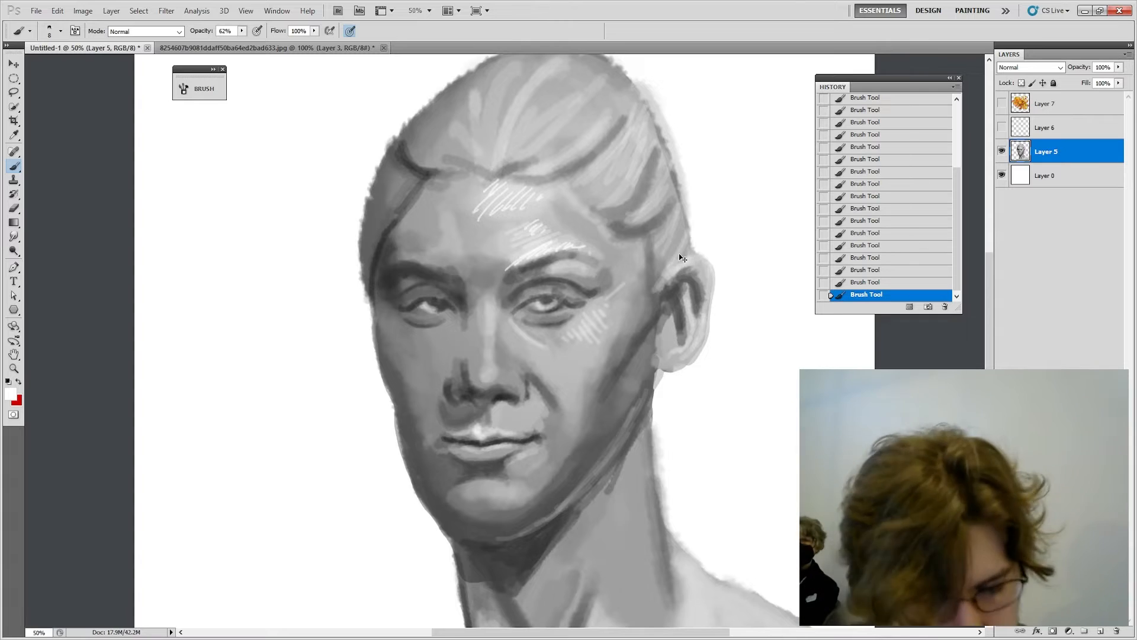
Step: Paint a bright white highlight in the eye nearer the ear and a thin highlight along the fold beneath it
key("ctrl+equal")
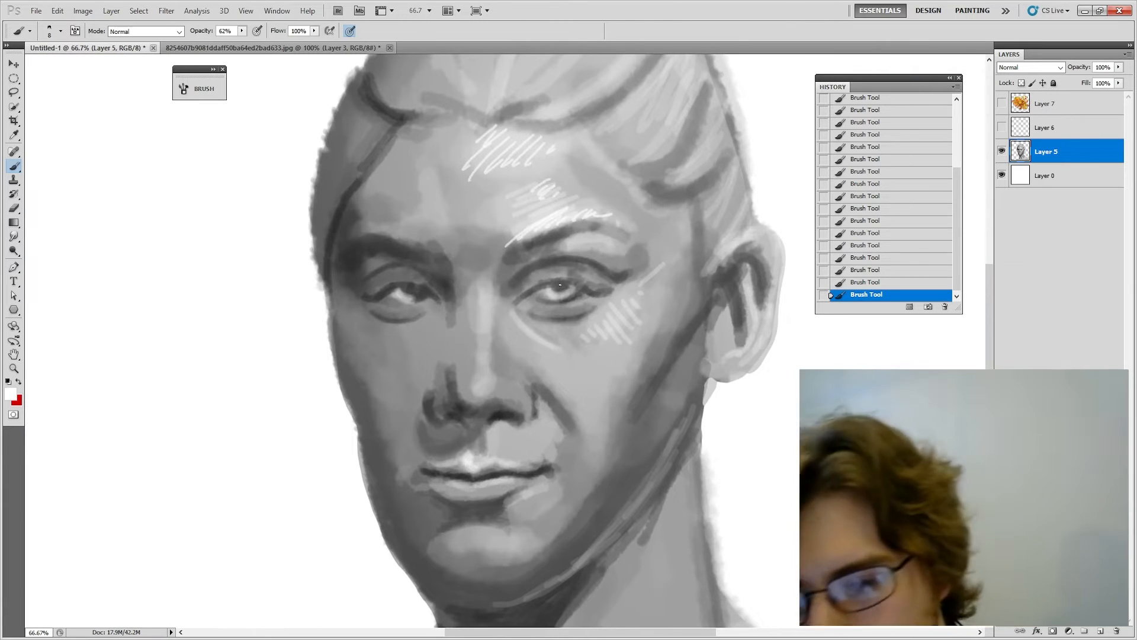
left_click_drag(555, 290, 568, 289)
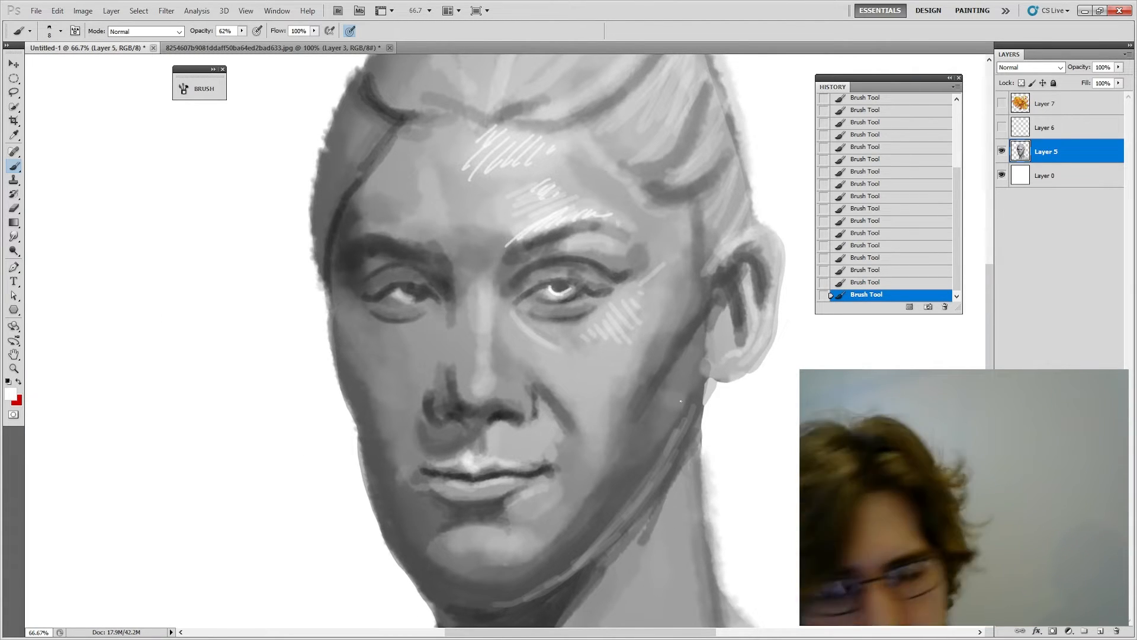
left_click_drag(513, 317, 545, 343)
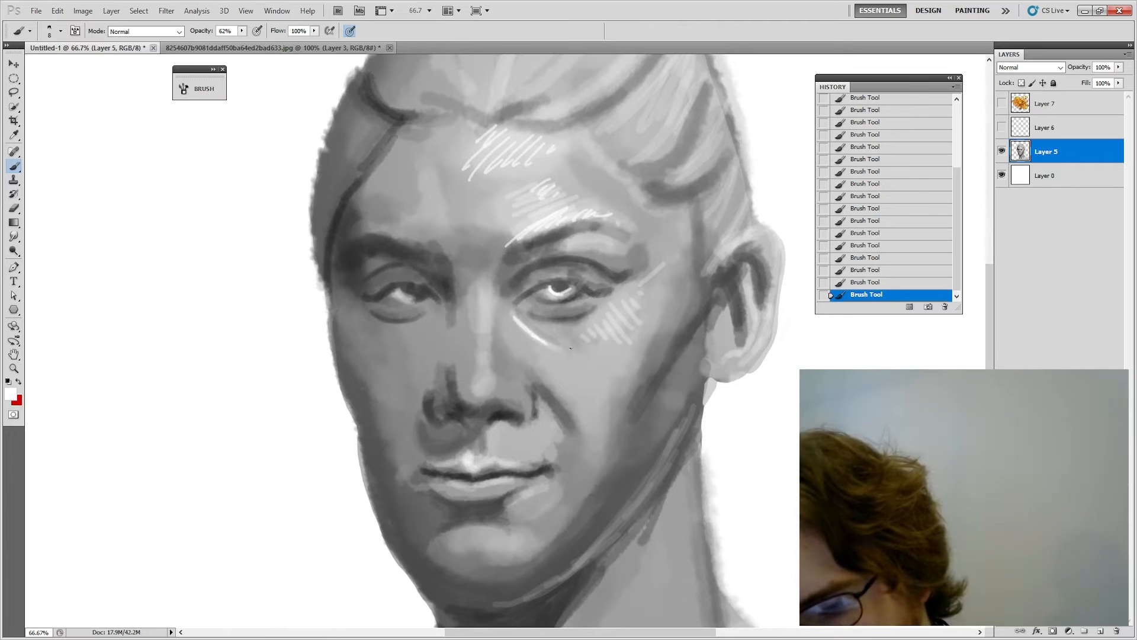
Step: Lower the brush opacity to 25% and paint soft white highlights beneath the eye fold and beside the corner of the mouth
left_click_drag(241, 30, 228, 36)
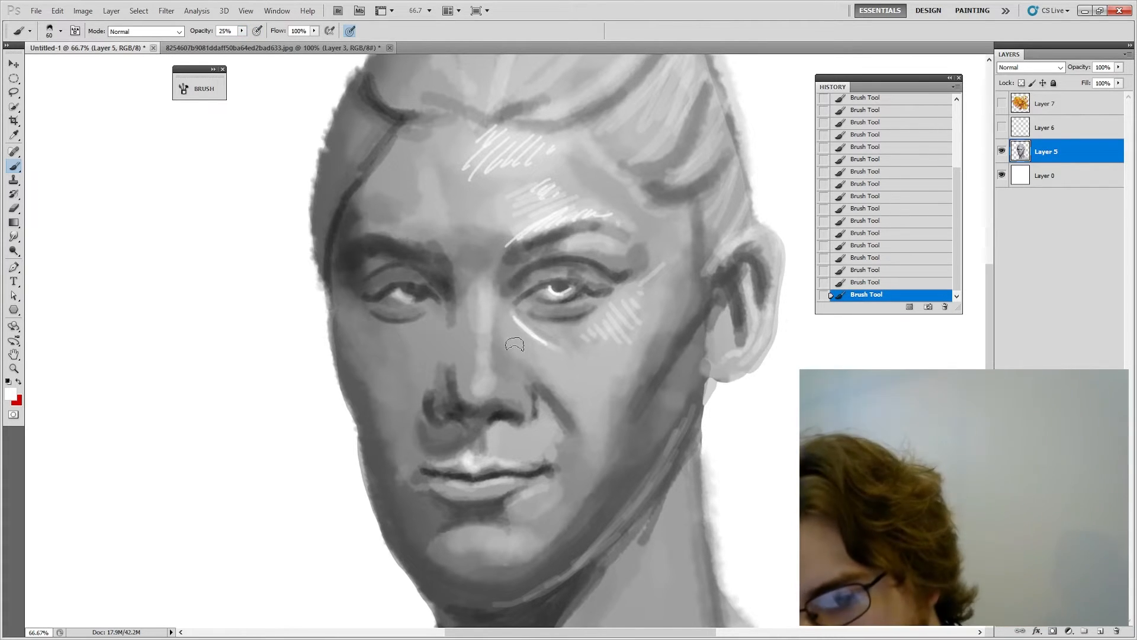
mouse_move(515, 342)
left_mouse_down()
mouse_move(527, 353)
mouse_move(582, 341)
left_mouse_up()
key("bracketleft")
key("bracketleft")
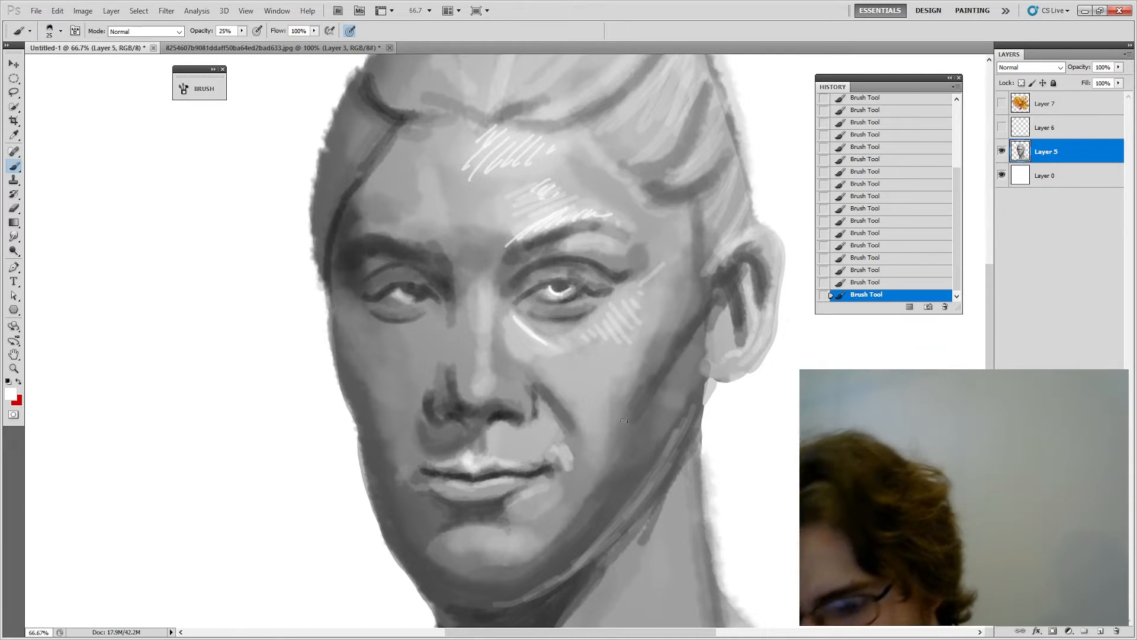
Step: Sample dark grey from the shadowed eyebrow and paint a shadow down the side of the nose bridge with a 40 px brush
left_click_drag(691, 299, 739, 317)
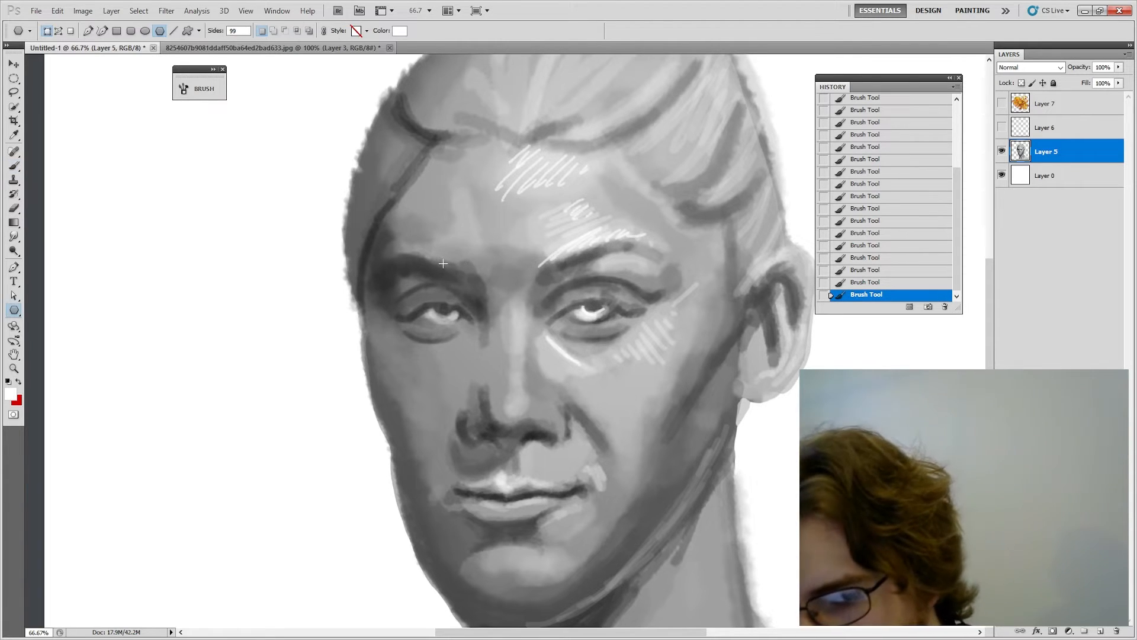
left_click(419, 254, "alt")
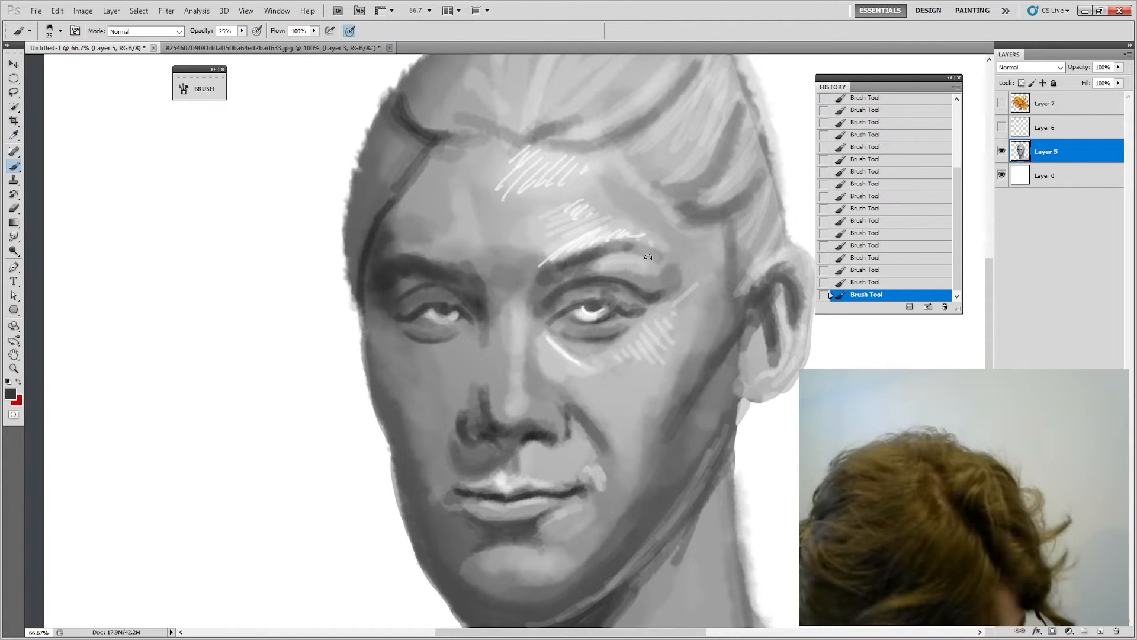
key("bracketright")
key("bracketright")
key("bracketright")
key("bracketleft")
key("bracketleft")
key("bracketleft")
key("bracketleft")
key("bracketleft")
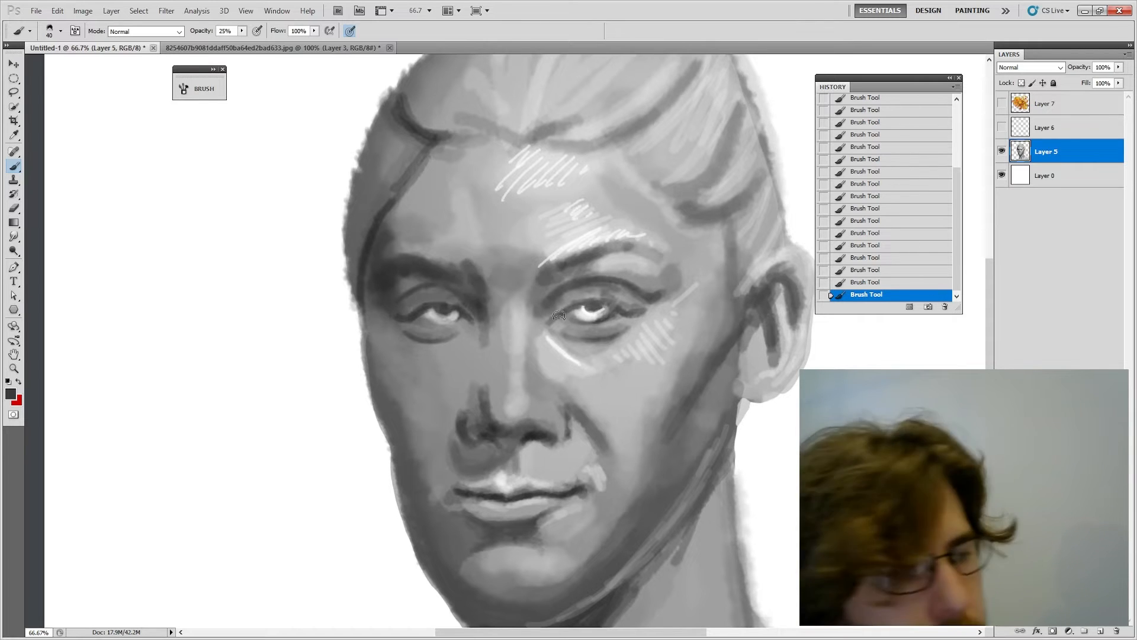
left_click_drag(488, 285, 490, 354)
left_click_drag(489, 307, 492, 356)
left_click_drag(489, 271, 493, 339)
Step: Try a broad dark glaze across the forehead towards the temple with an enlarged brush, and undo it
key("bracketright")
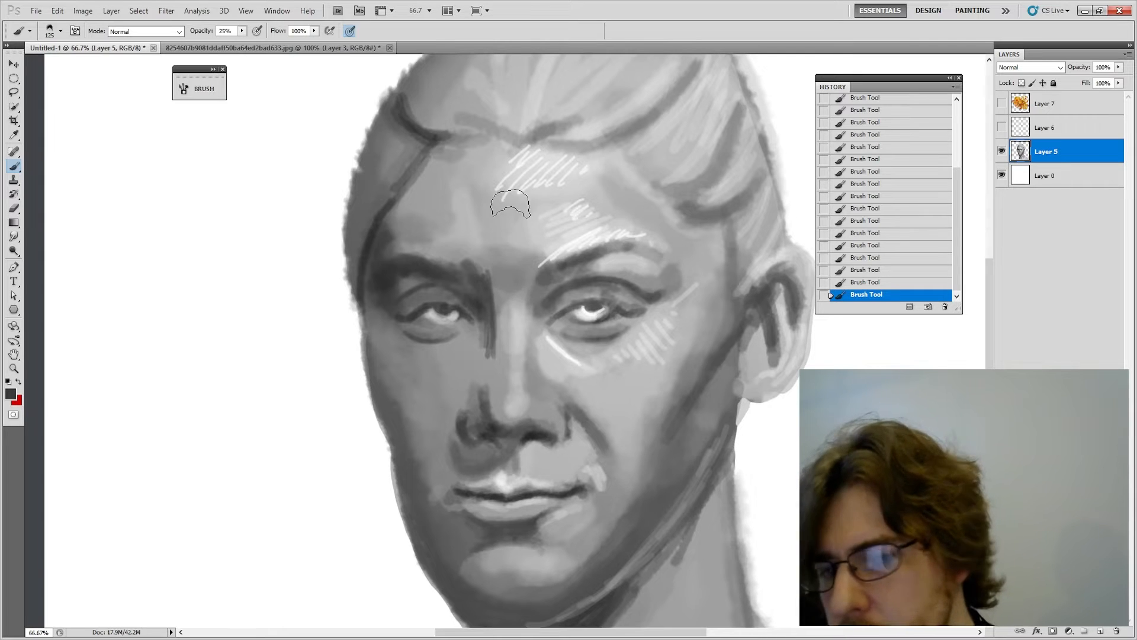
mouse_move(478, 206)
left_mouse_down()
mouse_move(507, 165)
mouse_move(476, 230)
mouse_move(529, 278)
mouse_move(651, 227)
mouse_move(720, 248)
left_mouse_up()
key("F6")
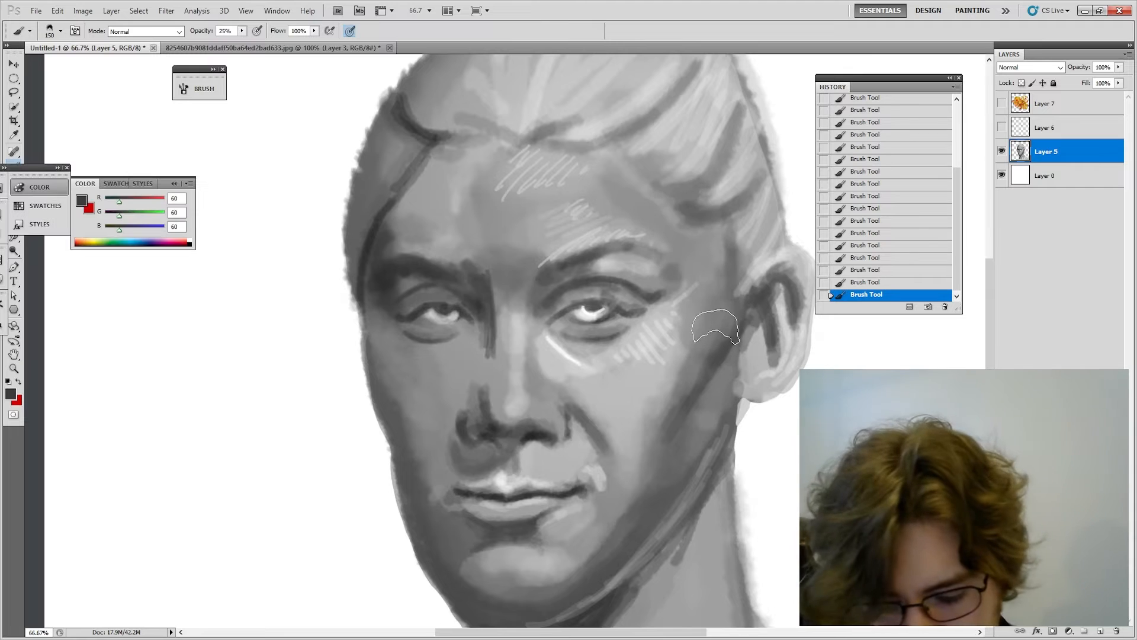
key("ctrl+z")
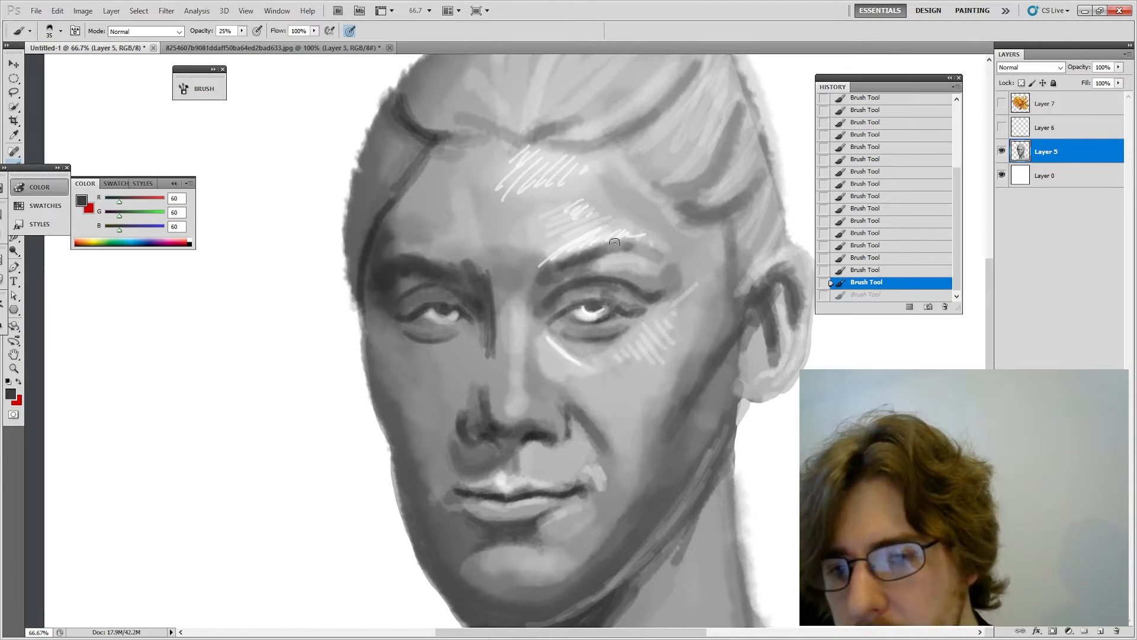
key("F6")
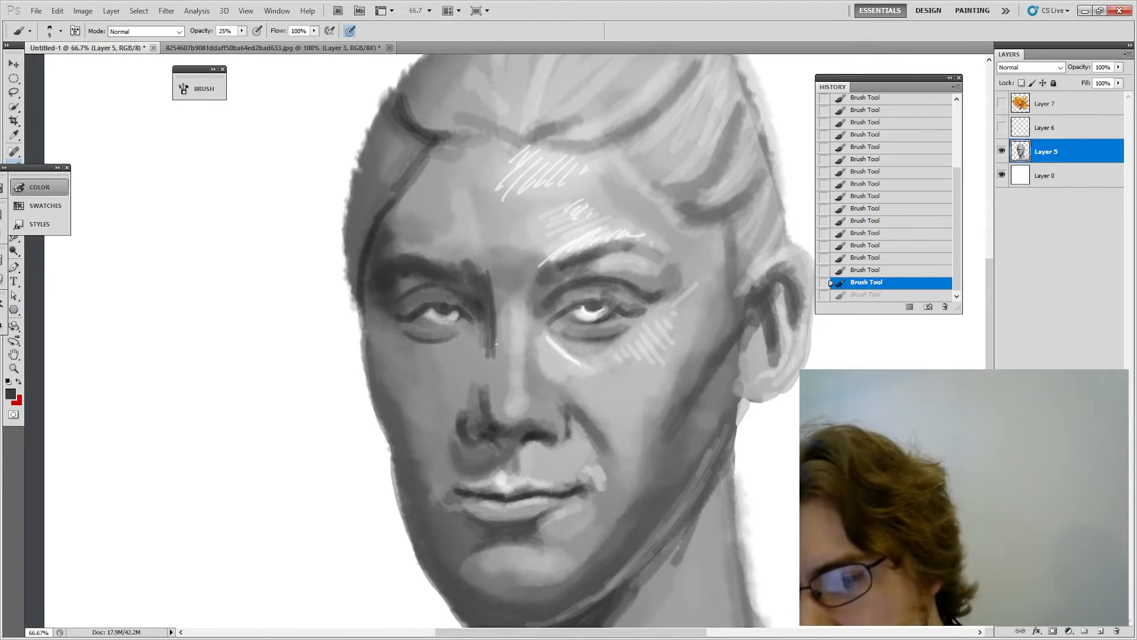
Step: Deepen the shadow along the nose bridge and paint dark frown creases between the eyebrows
left_click_drag(495, 354, 492, 257)
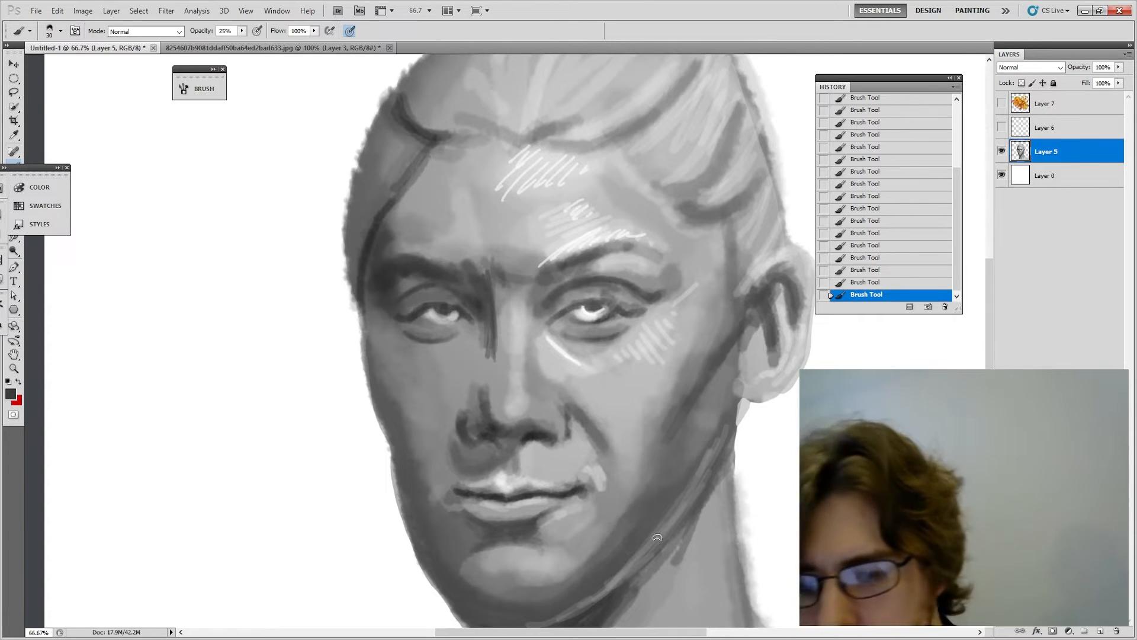
key("x")
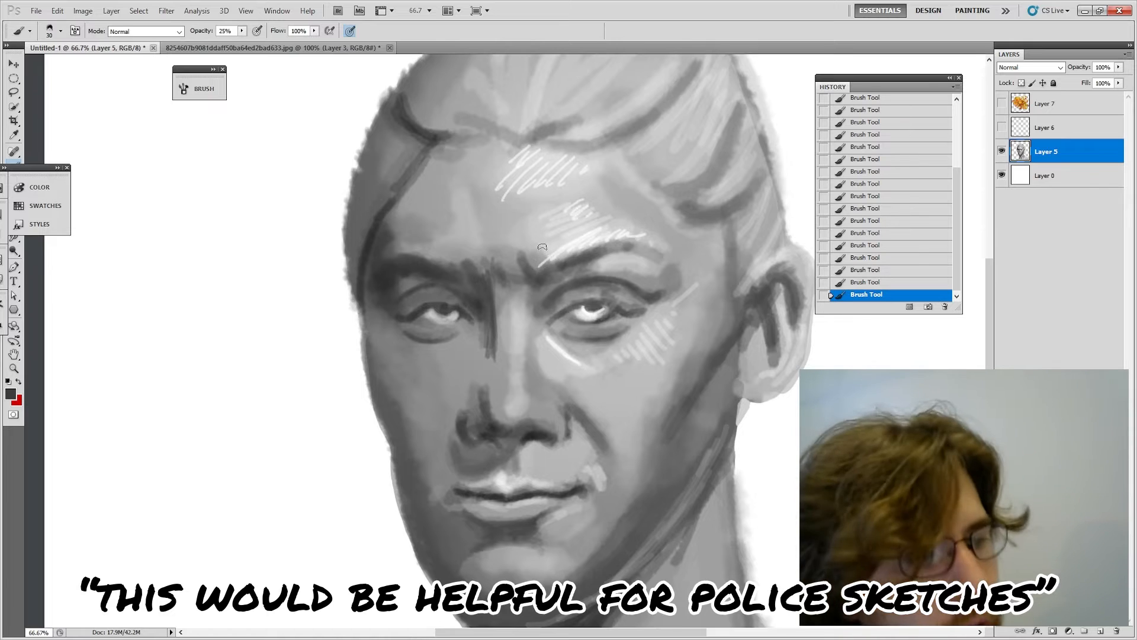
Step: Lower the brush opacity to 16% and softly shade the forehead's shadowed side and the temple, enlarging the brush to 125 px
left_click(242, 31)
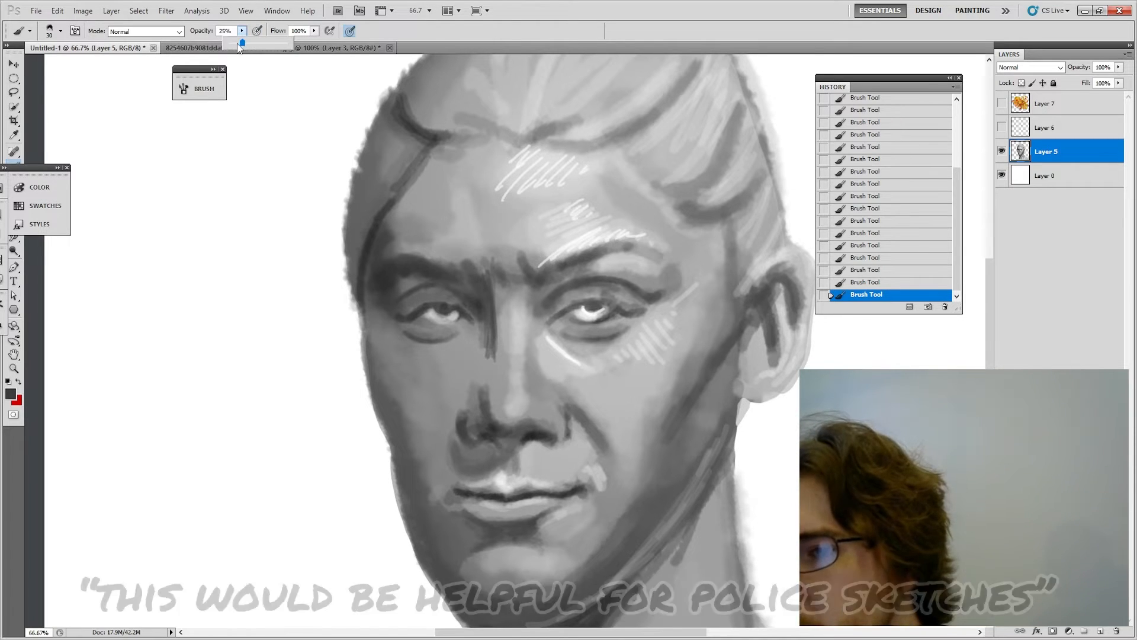
left_click_drag(241, 43, 237, 43)
key("]")
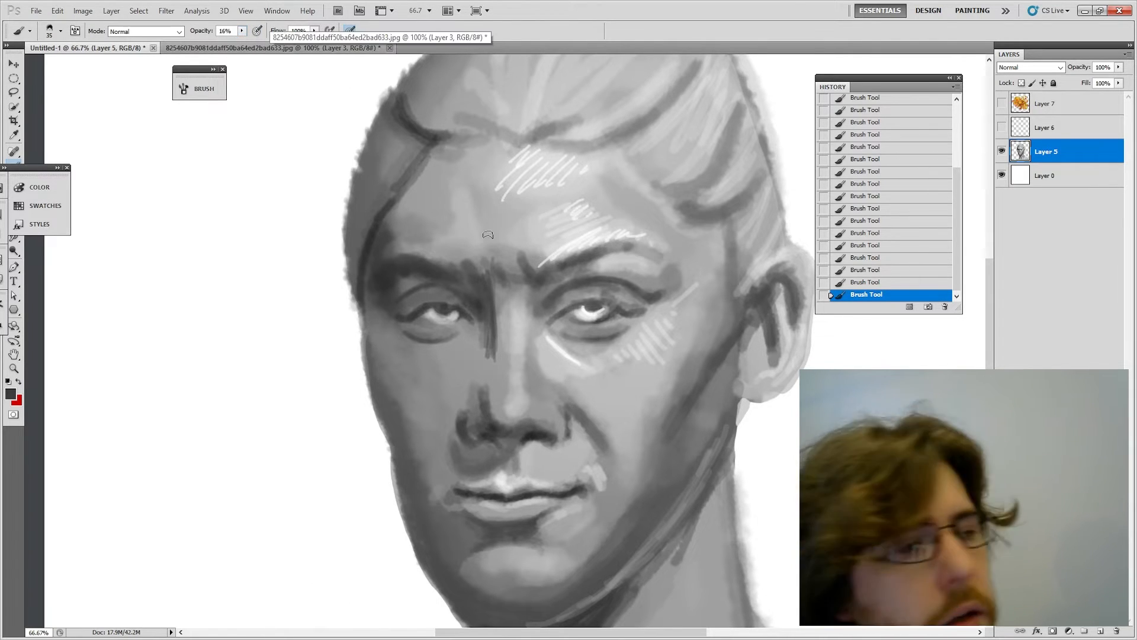
key("]")
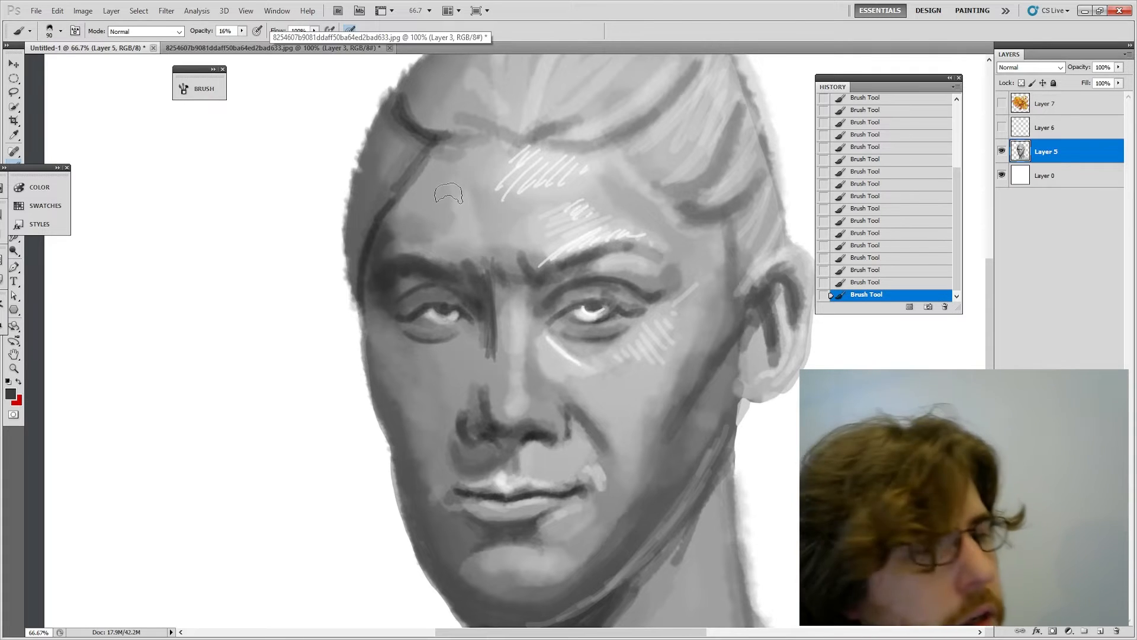
mouse_move(433, 163)
left_mouse_down()
mouse_move(445, 211)
mouse_move(421, 220)
left_mouse_up()
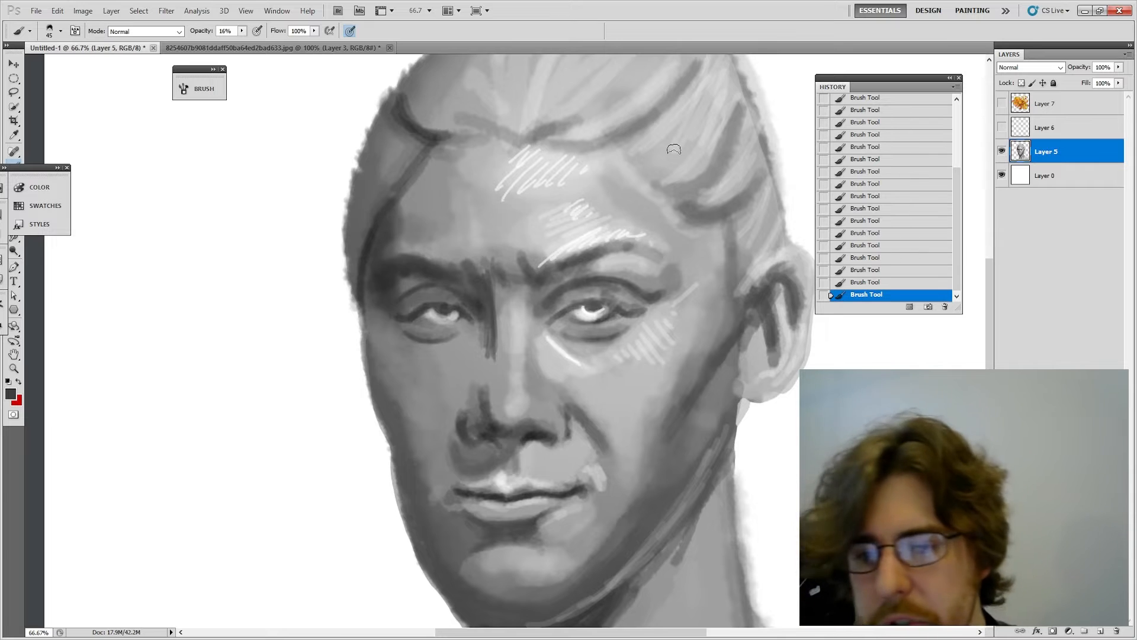
key("bracketright")
key("bracketright")
key("bracketright")
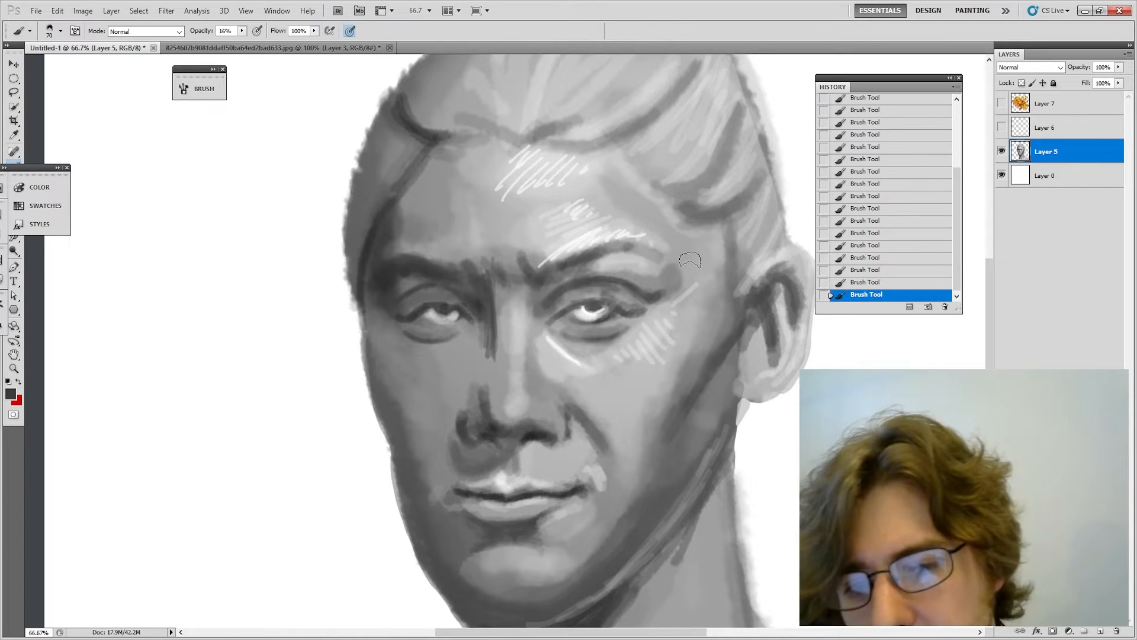
key("bracketright")
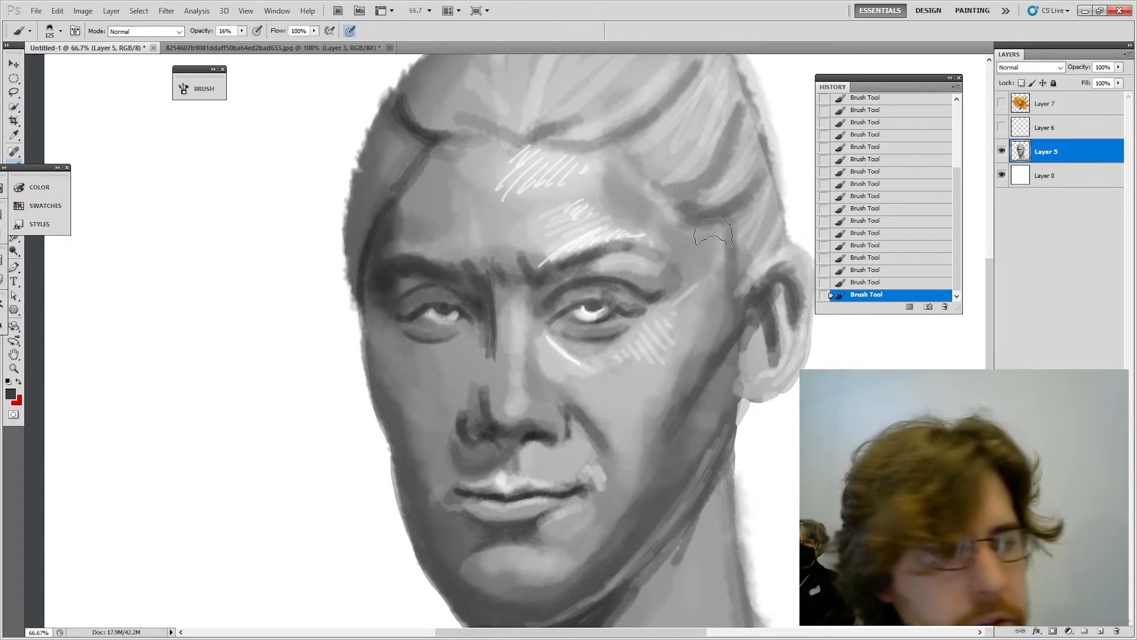
Step: Sample white from the forehead highlights and glaze a soft highlight over the hatching above the brow
key("i")
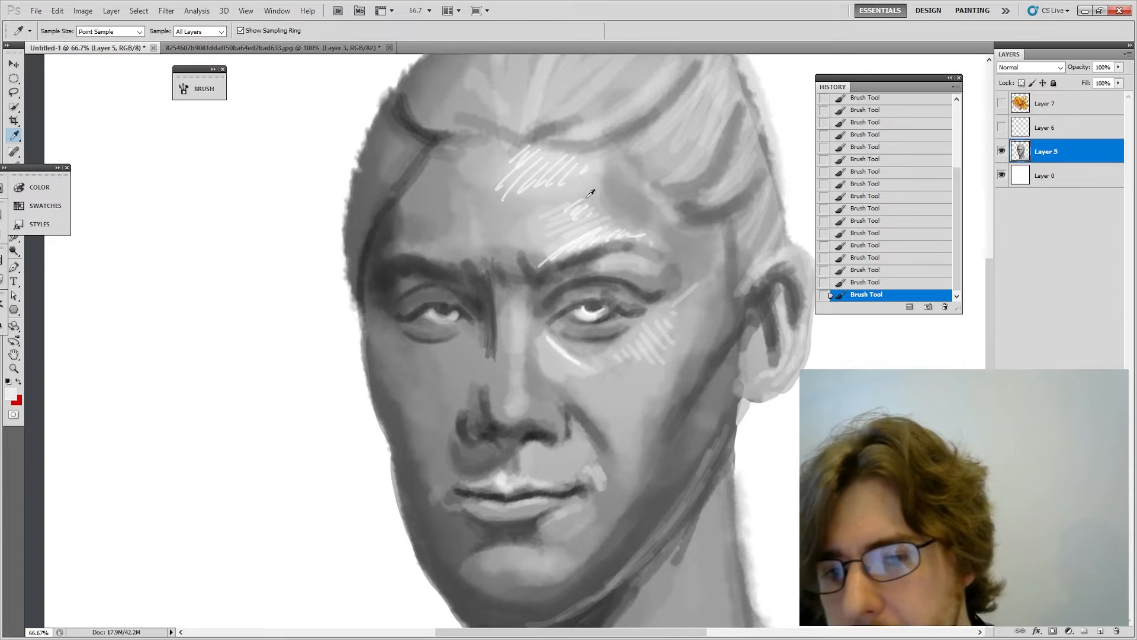
key("b")
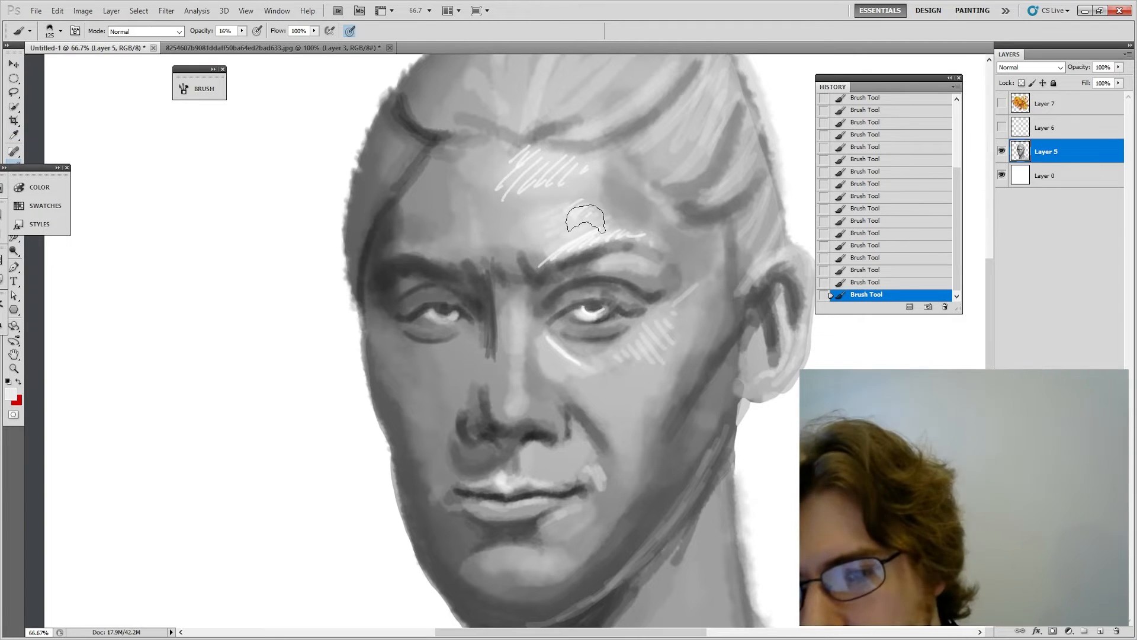
left_click(577, 241, "alt")
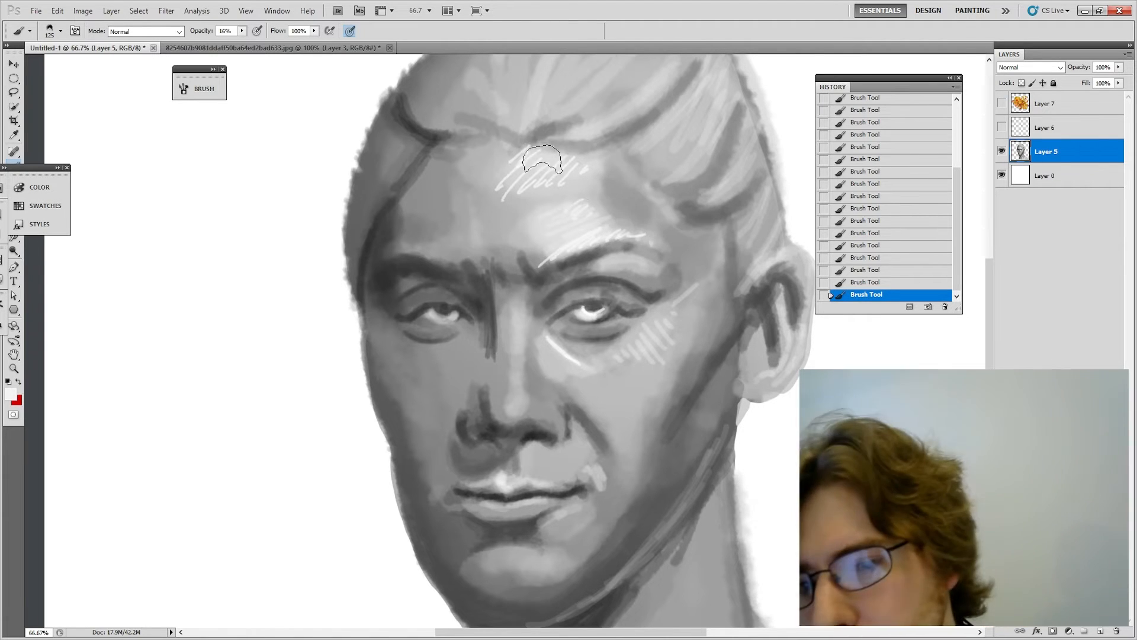
Step: Shrink the brush to 15 px, then enlarge it again while painting a soft white highlight beside the nostril
left_click_drag(709, 458, 737, 300)
key("bracketleft")
key("bracketleft")
key("bracketleft")
key("bracketleft")
key("bracketleft")
key("bracketleft")
key("bracketleft")
key("bracketleft")
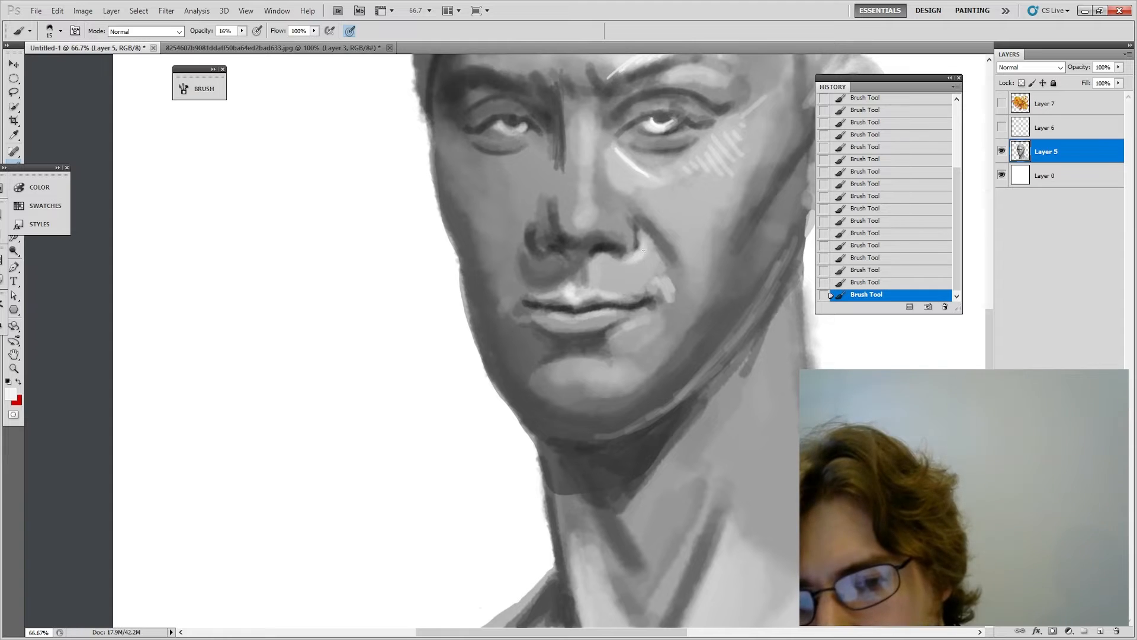
key("bracketright")
key("bracketright")
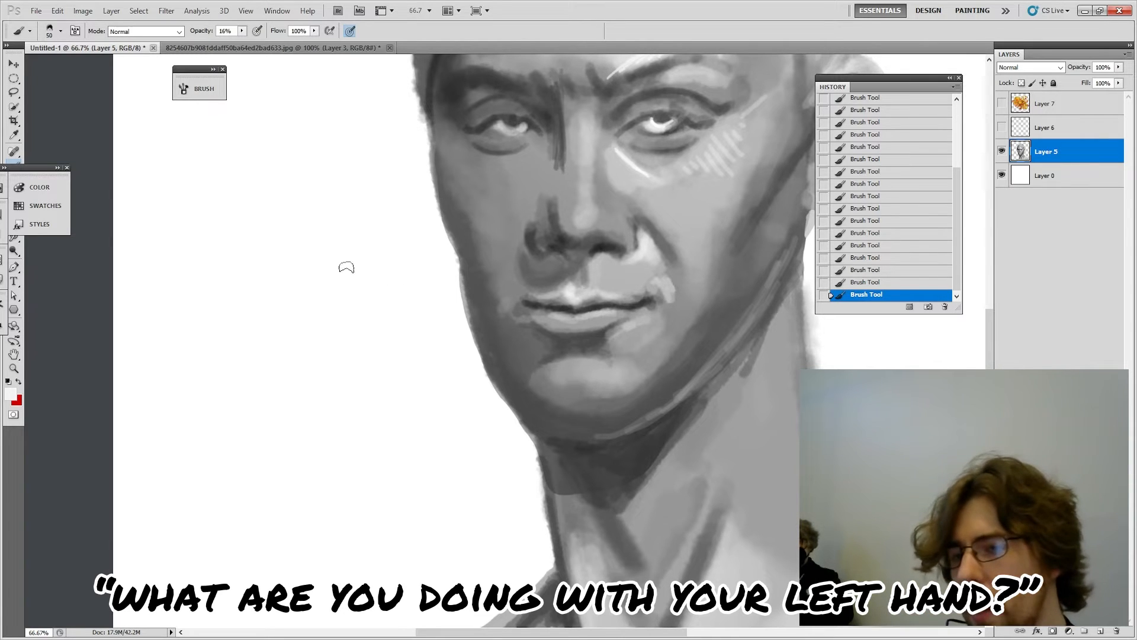
Step: Demonstrate brush resizing by enlarging the brush to 1100 px and shrinking it back to 40 px
key("bracketright")
key("bracketright")
key("bracketright")
key("bracketright")
key("bracketright")
key("bracketright")
key("bracketright")
key("bracketright")
key("bracketright")
key("bracketright")
key("bracketright")
key("bracketright")
key("bracketright")
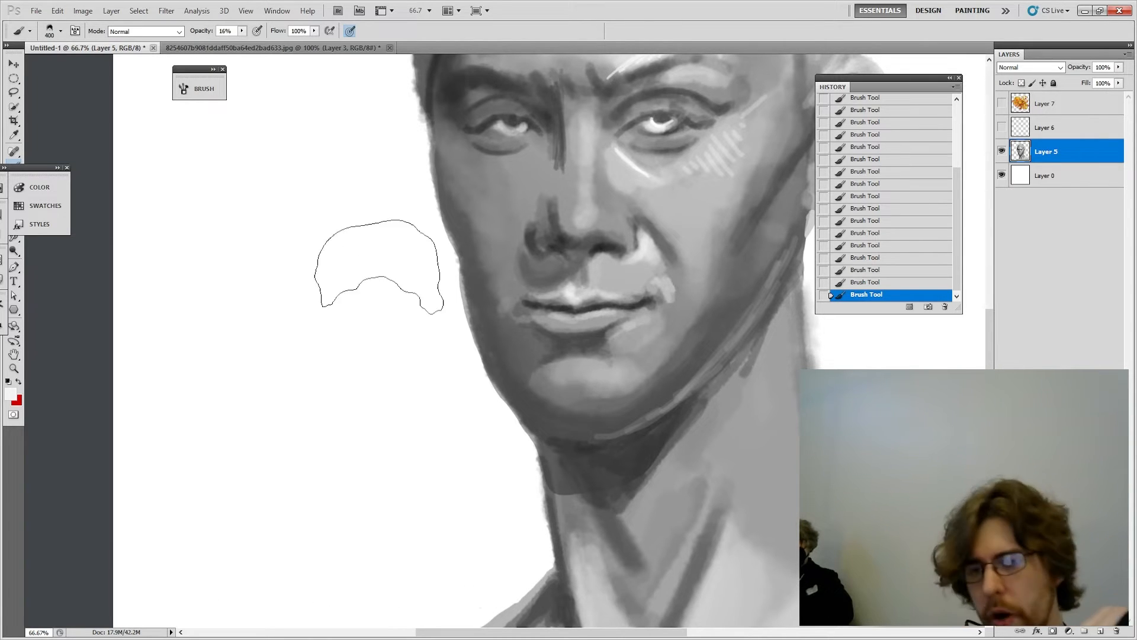
key("bracketright")
key("bracketright")
key("bracketright")
key("bracketright")
key("bracketright")
key("bracketright")
key("bracketright")
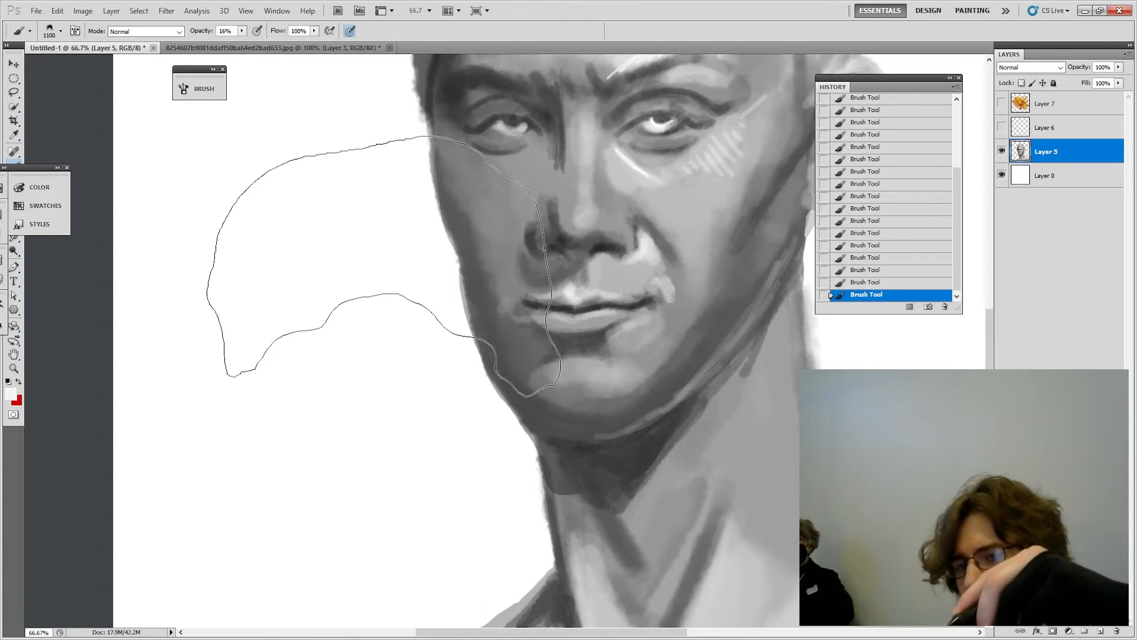
key("bracketleft")
key("bracketleft")
key("bracketleft")
key("bracketleft")
key("bracketleft")
key("bracketleft")
key("bracketleft")
key("bracketleft")
key("bracketleft")
key("bracketleft")
key("bracketleft")
key("bracketleft")
key("bracketleft")
key("bracketleft")
key("bracketleft")
key("bracketleft")
key("bracketleft")
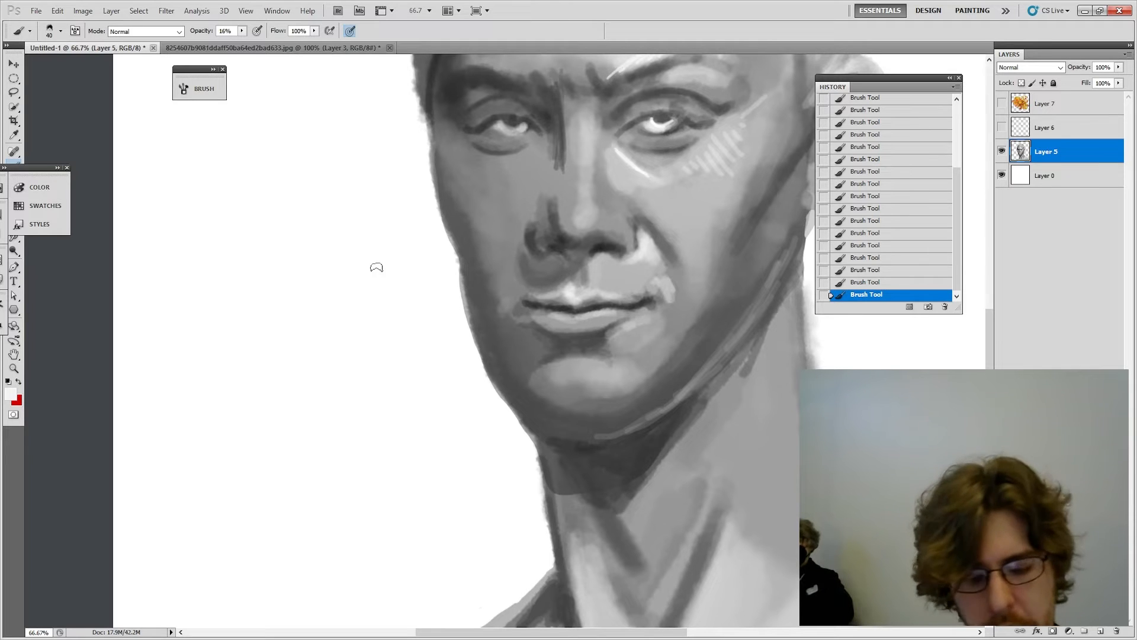
Step: Sample a dark grey, and clean up the ragged contour of the shadowed cheek and jaw with the Eraser
key("i")
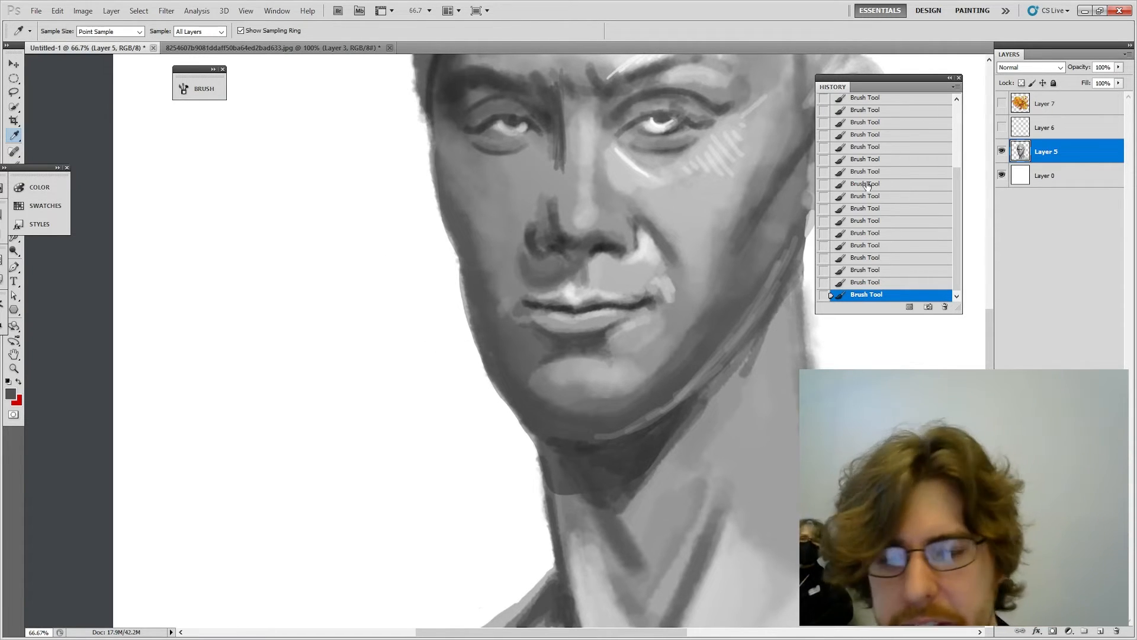
key("e")
left_click_drag(458, 282, 465, 326)
mouse_move(465, 302)
left_mouse_down()
mouse_move(484, 403)
mouse_move(450, 269)
mouse_move(470, 353)
mouse_move(539, 450)
mouse_move(532, 480)
mouse_move(533, 457)
left_mouse_up()
left_click_drag(748, 366, 681, 450)
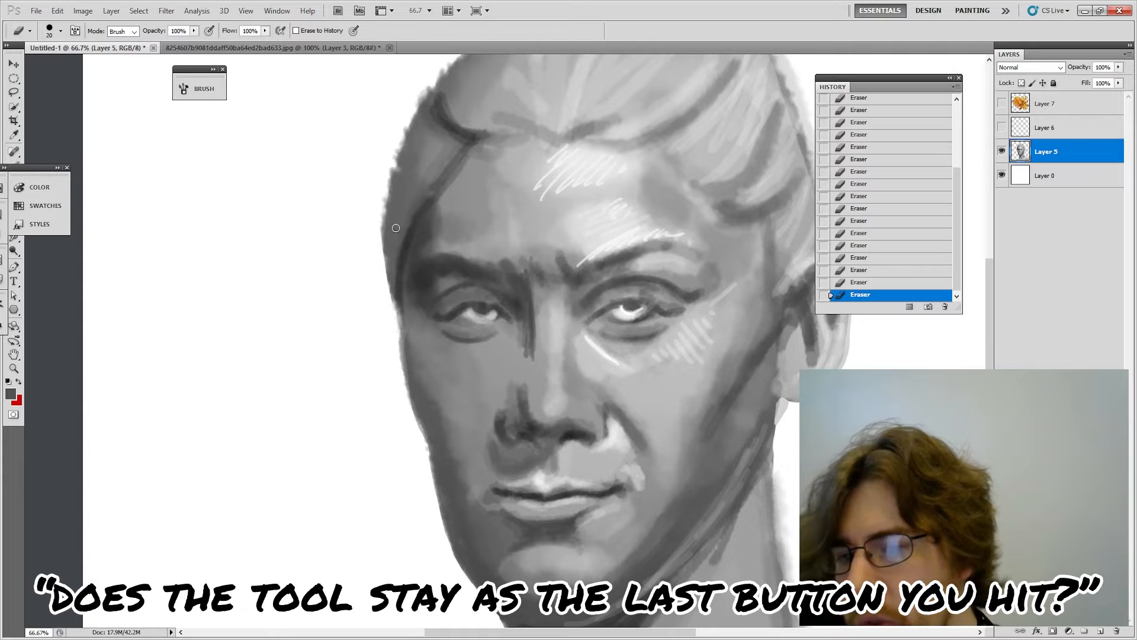
Step: Paint short dark strokes along the outer edge of the hair beside the shadowed temple with the 40 px brush
key("b")
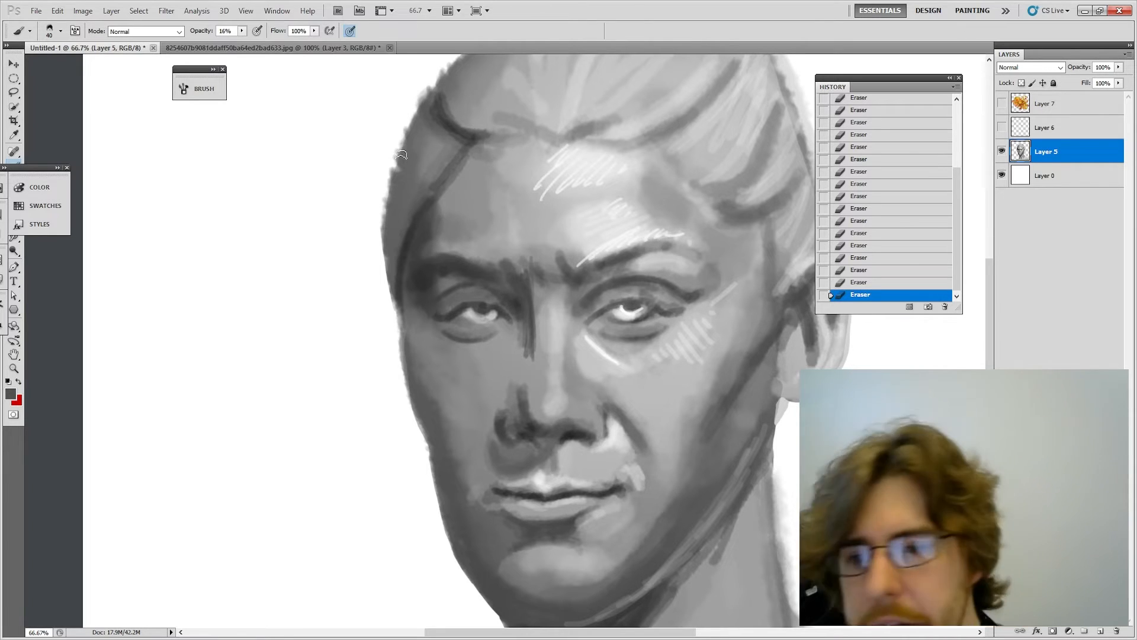
left_click_drag(391, 220, 405, 253)
left_click_drag(391, 222, 396, 238)
left_click_drag(391, 225, 398, 244)
left_click_drag(392, 230, 400, 250)
left_click_drag(396, 246, 404, 266)
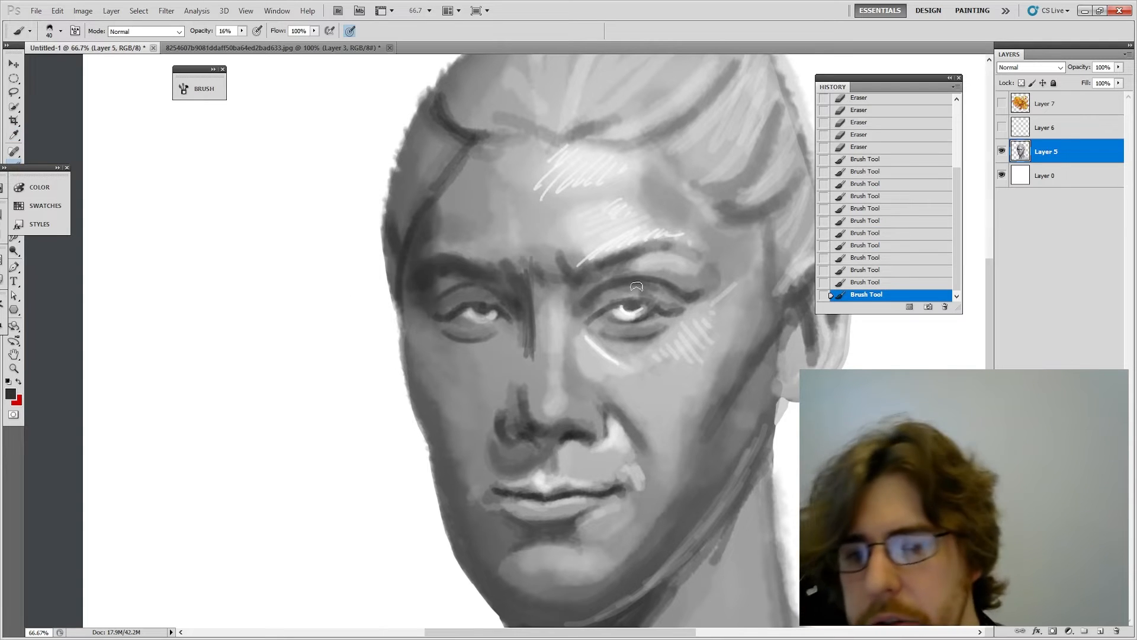
Step: Sample a mid-grey from the hair and sketch the faint outline of a hair bun behind the crown
left_click_drag(662, 240, 513, 312)
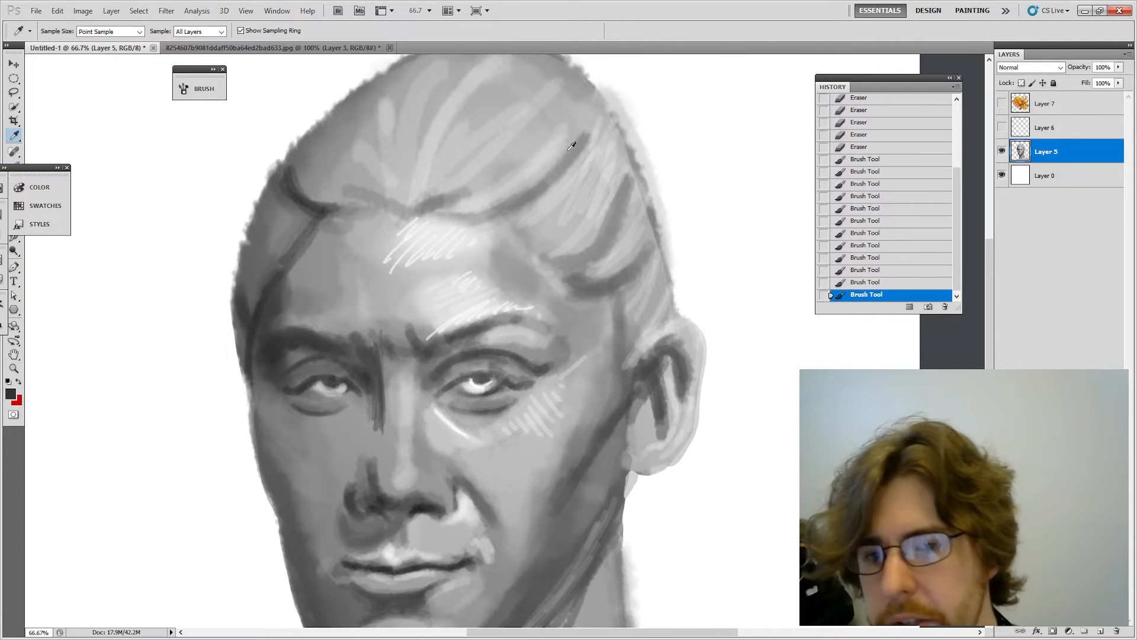
left_click(536, 186, "alt")
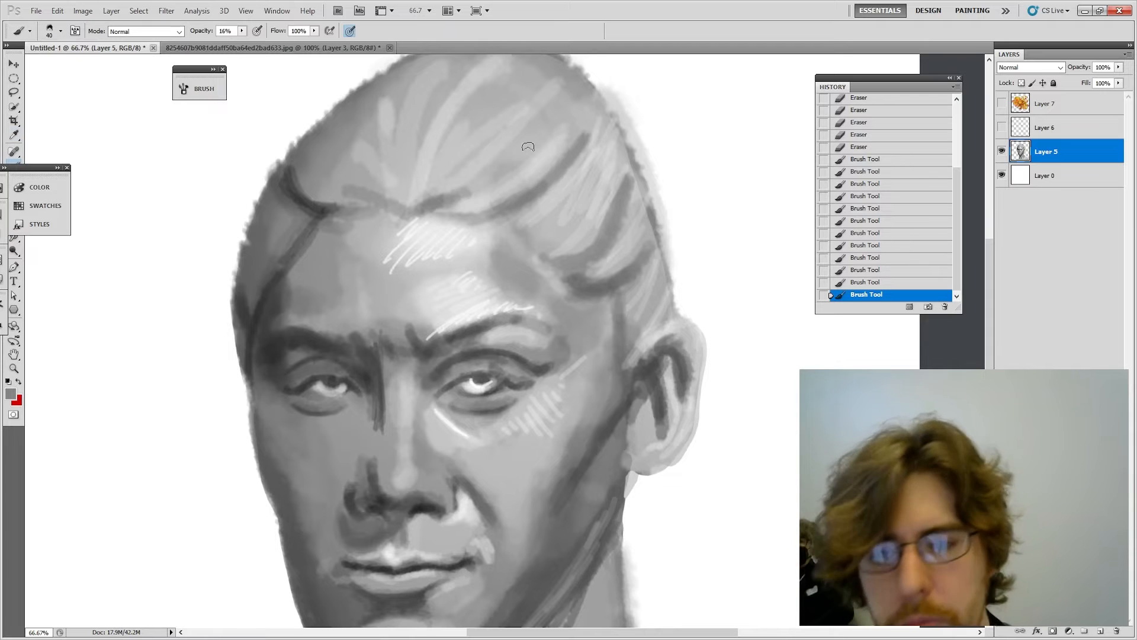
mouse_move(585, 176)
left_mouse_down()
mouse_move(629, 247)
mouse_move(580, 308)
left_mouse_up()
mouse_move(451, 156)
left_mouse_down()
mouse_move(541, 146)
mouse_move(568, 165)
mouse_move(617, 298)
mouse_move(612, 325)
left_mouse_up()
left_click_drag(582, 191, 611, 306)
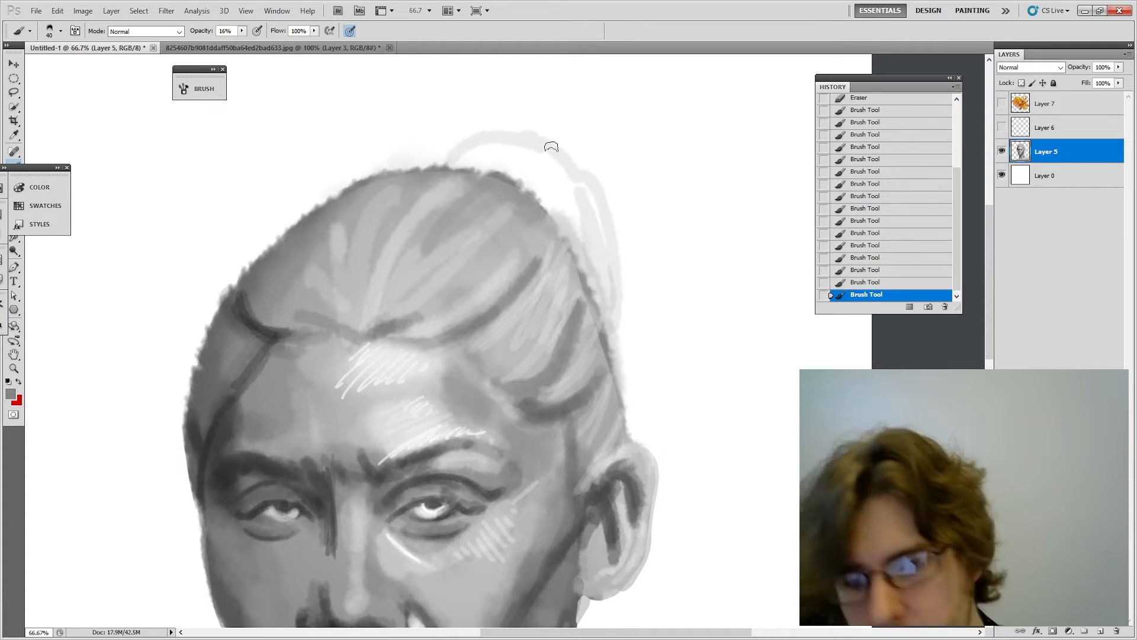
Step: Enlarge the brush to 100 px, raise its opacity to 100%, and fill the bun with solid mid-grey
key("bracketright")
key("bracketright")
key("bracketright")
key("bracketright")
key("bracketright")
key("bracketright")
left_click_drag(492, 154, 557, 190)
left_click(242, 31)
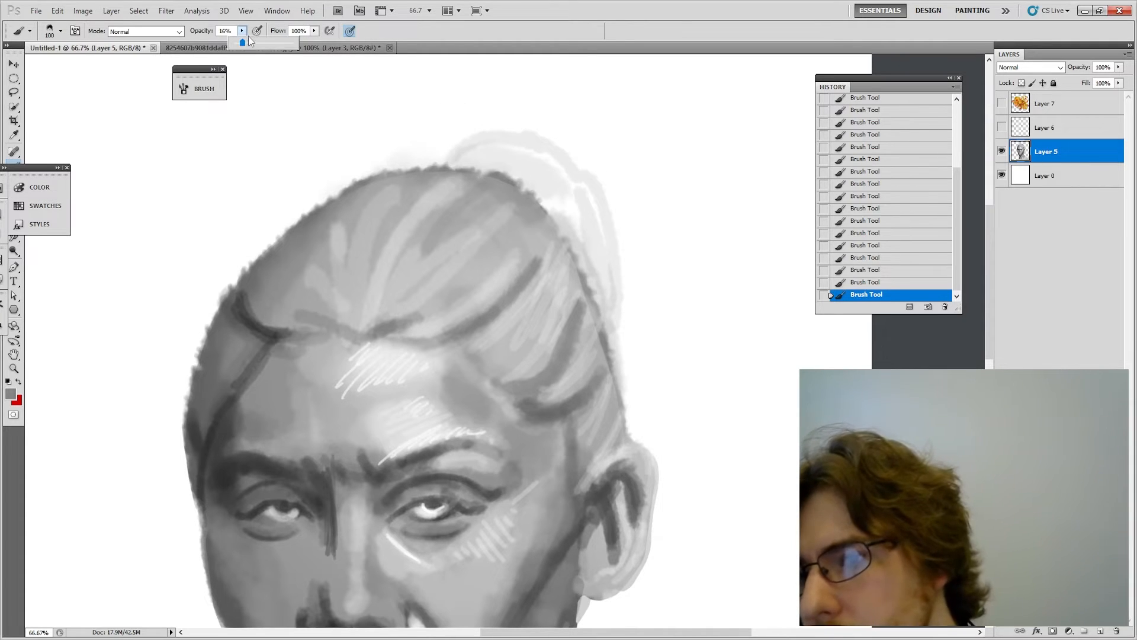
left_click_drag(243, 43, 332, 58)
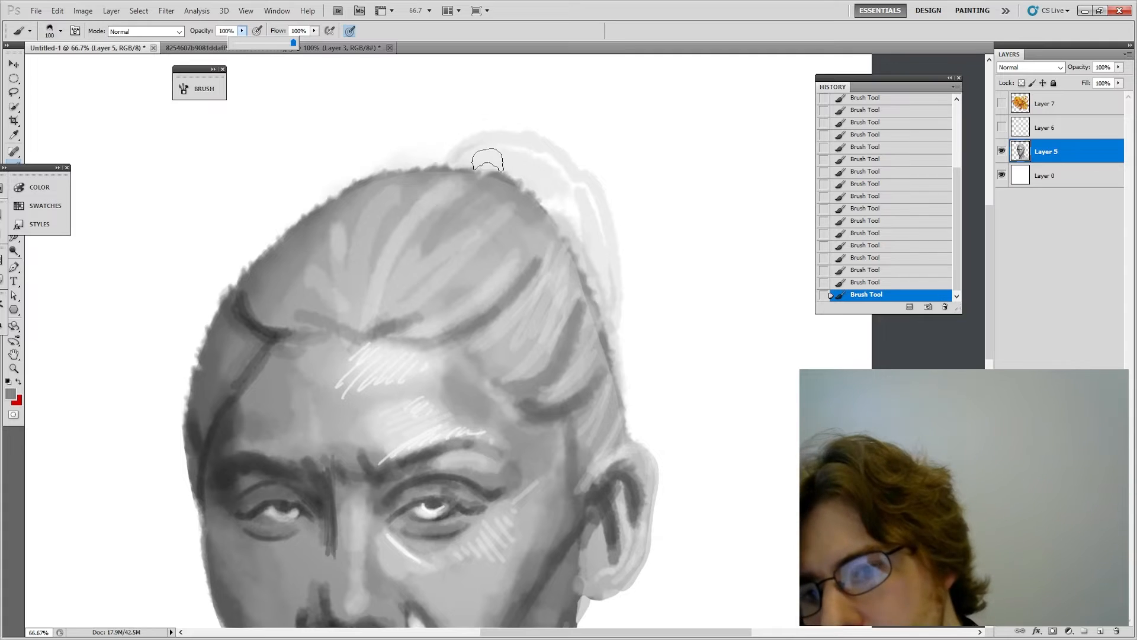
mouse_move(487, 160)
left_mouse_down()
mouse_move(566, 184)
mouse_move(609, 233)
mouse_move(626, 344)
left_mouse_up()
Step: Shrink the brush, extend the bun's outer edge, and paint lighter grey strokes sampled from the hair inside it
key("bracketleft")
key("bracketleft")
mouse_move(602, 221)
left_mouse_down()
mouse_move(590, 286)
mouse_move(603, 320)
mouse_move(557, 166)
mouse_move(581, 186)
mouse_move(571, 206)
mouse_move(584, 222)
mouse_move(605, 228)
mouse_move(506, 245)
mouse_move(567, 228)
mouse_move(611, 247)
mouse_move(613, 332)
left_mouse_up()
left_click(503, 242, "alt")
mouse_move(551, 178)
left_mouse_down()
mouse_move(586, 208)
mouse_move(605, 267)
mouse_move(586, 172)
left_mouse_up()
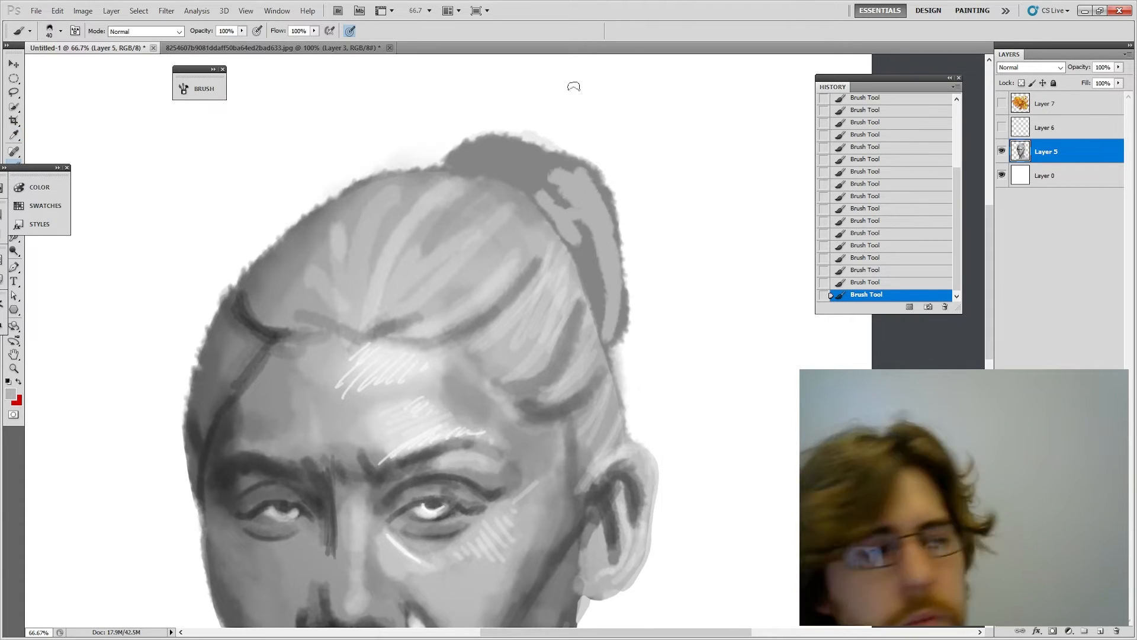
Step: Paint lighter grey strokes inside the front part of the hair bun and lower the brush opacity to 26%
mouse_move(515, 179)
left_mouse_down()
mouse_move(494, 155)
mouse_move(459, 145)
mouse_move(474, 148)
left_mouse_up()
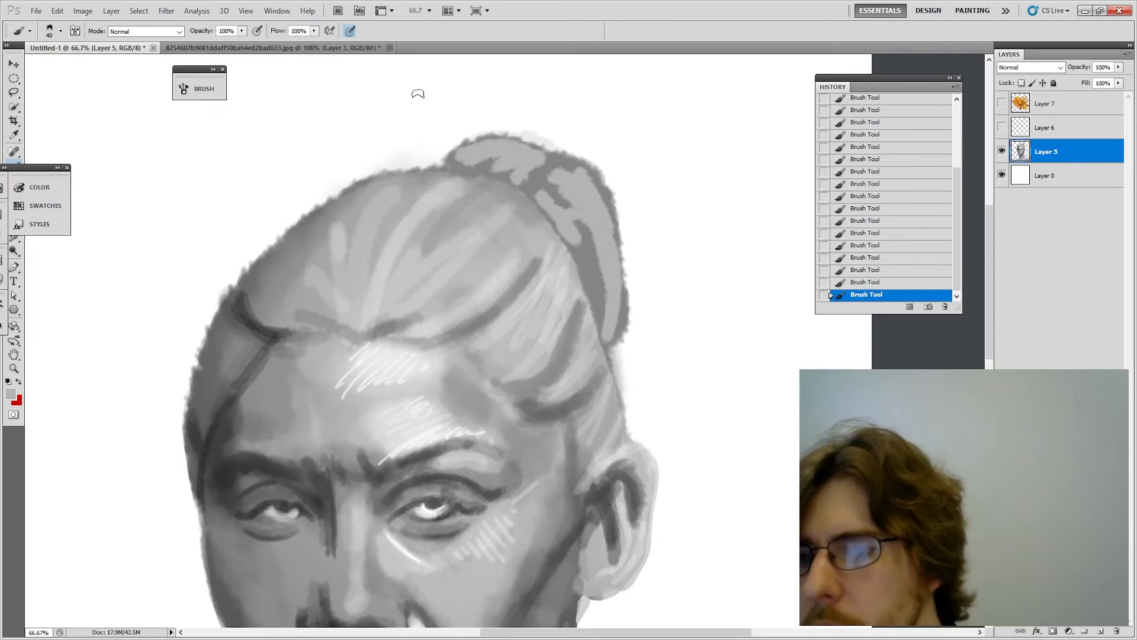
left_click(242, 31)
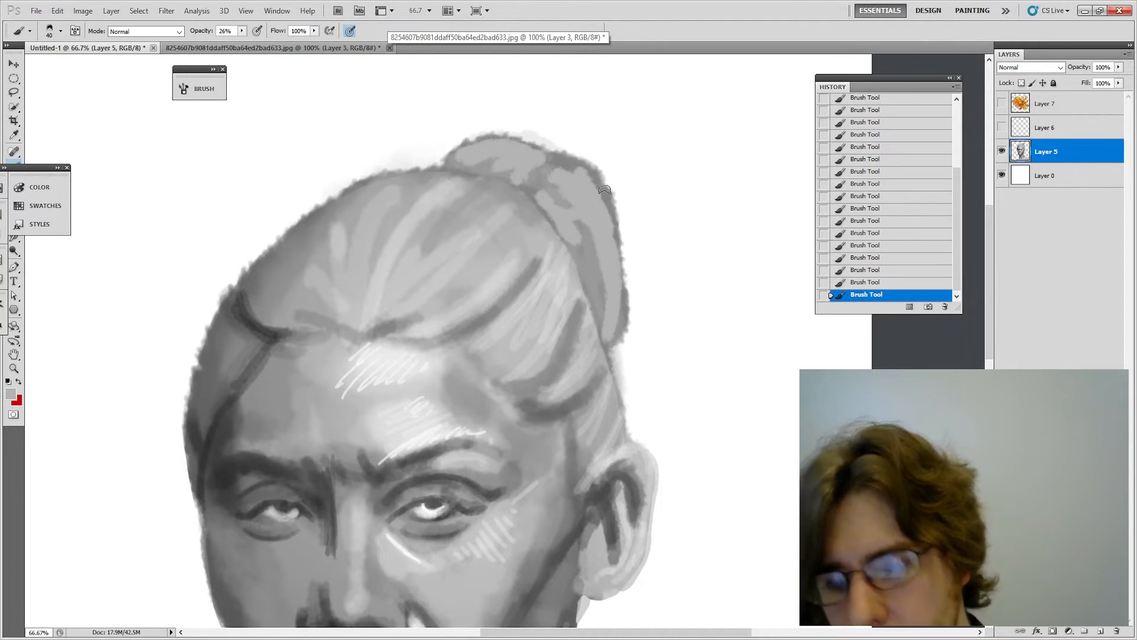
key("ctrl+minus")
key("ctrl+minus")
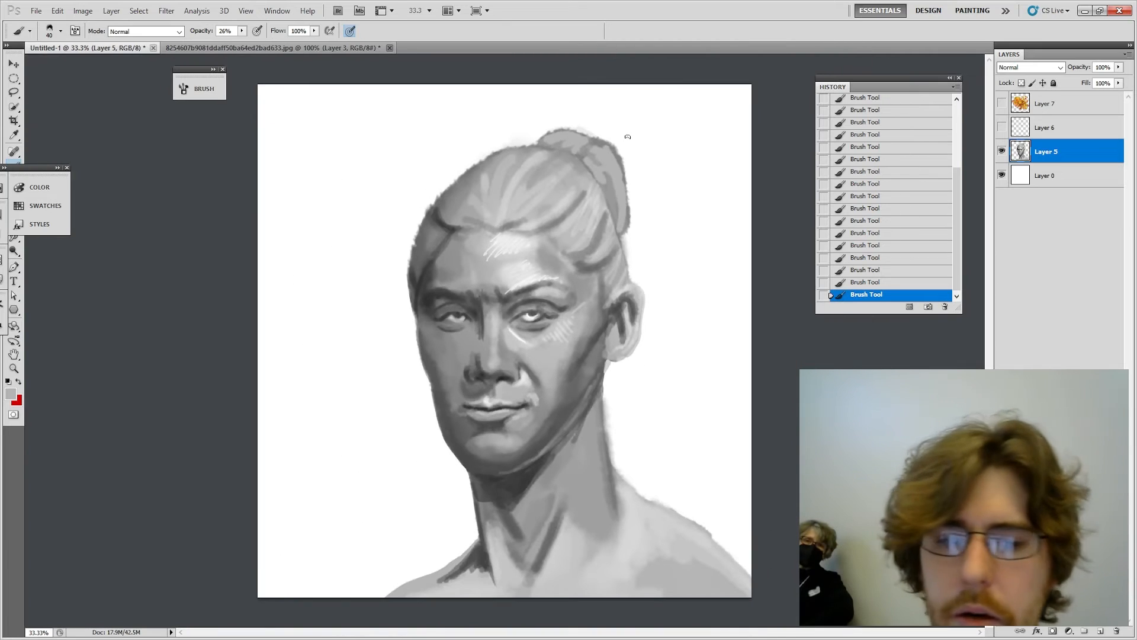
Step: Set the foreground color to black (000000) and fill the background on Layer 0 with the Paint Bucket
left_click(1076, 175)
left_click(19, 381)
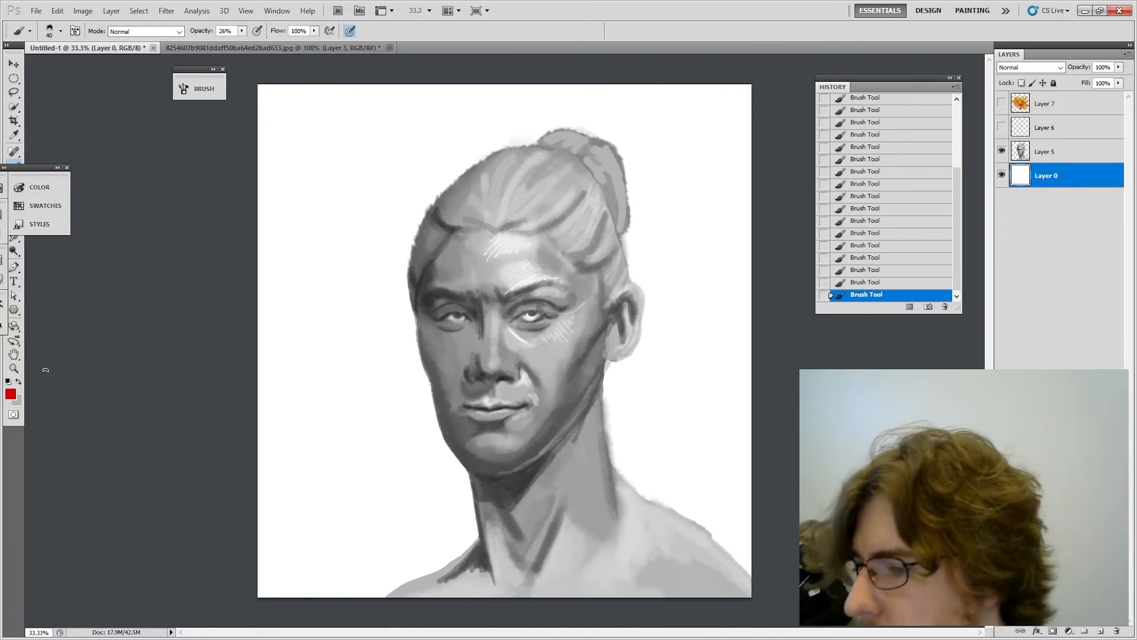
left_click(11, 394)
left_click(418, 326)
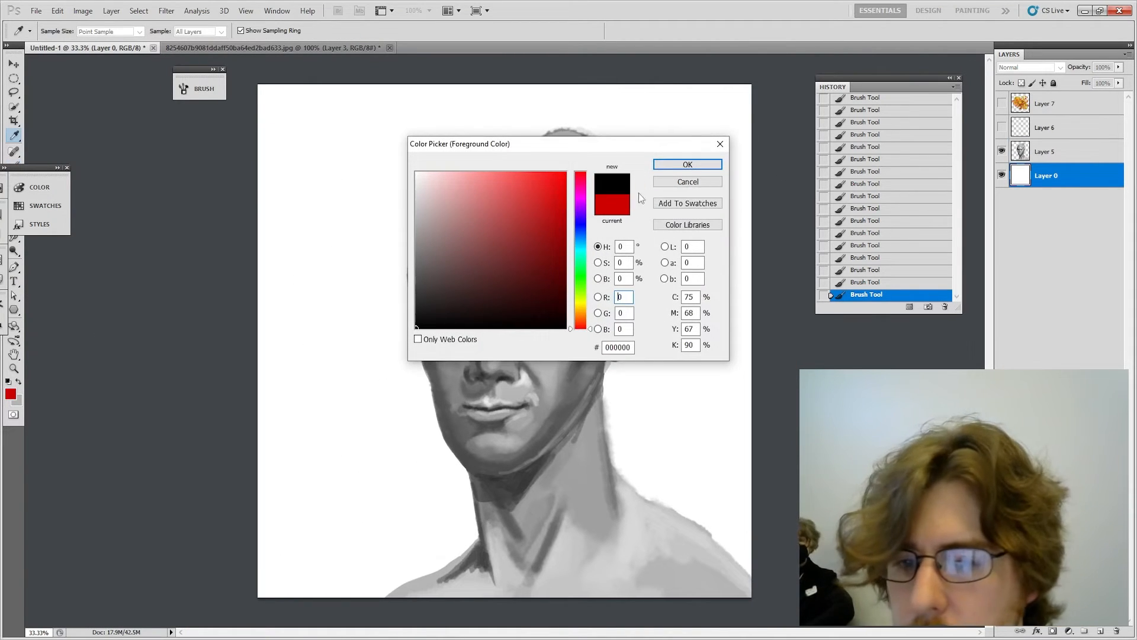
left_click(663, 165)
key("g")
left_click(360, 225)
left_click(1001, 151)
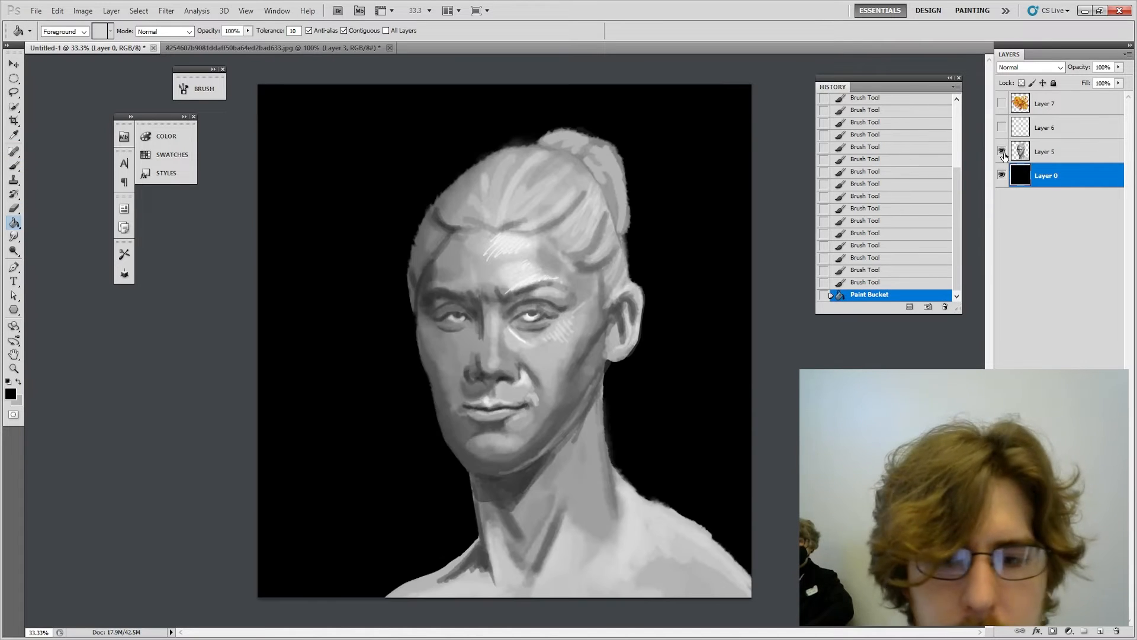
Step: Delete the hidden Layer 7 and Layer 6
left_click(1070, 107)
left_click(1072, 131, "shift")
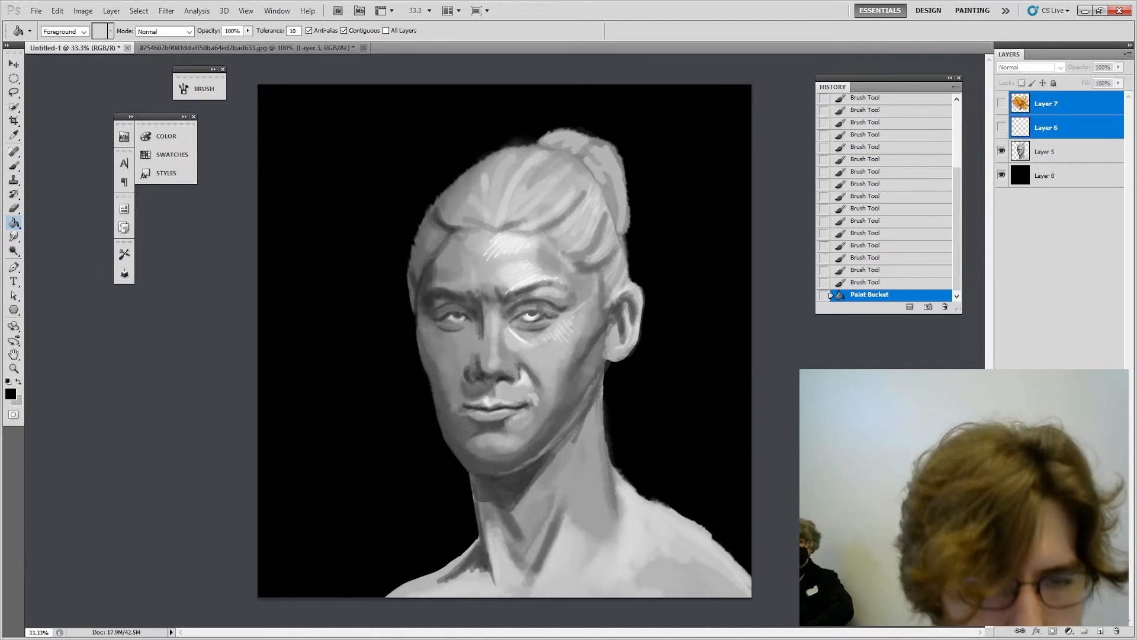
left_click(1116, 631)
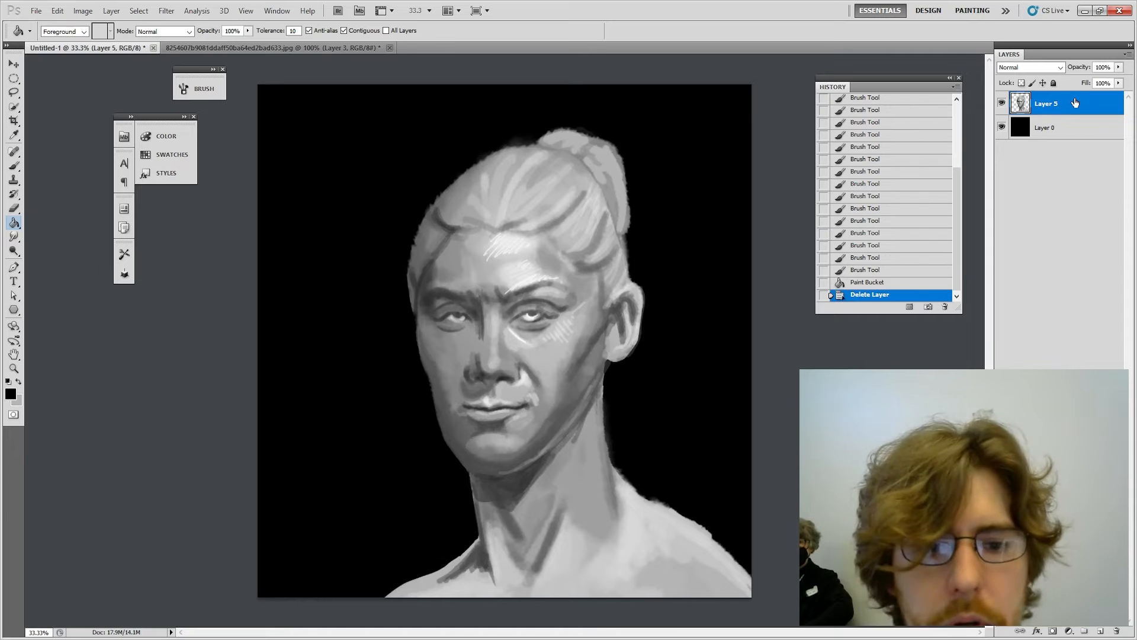
Step: On Layer 5, sample light grey near the nose and soften the patches beside the nostril and mouth corner with a larger 17% opacity brush
key("ctrl+plus")
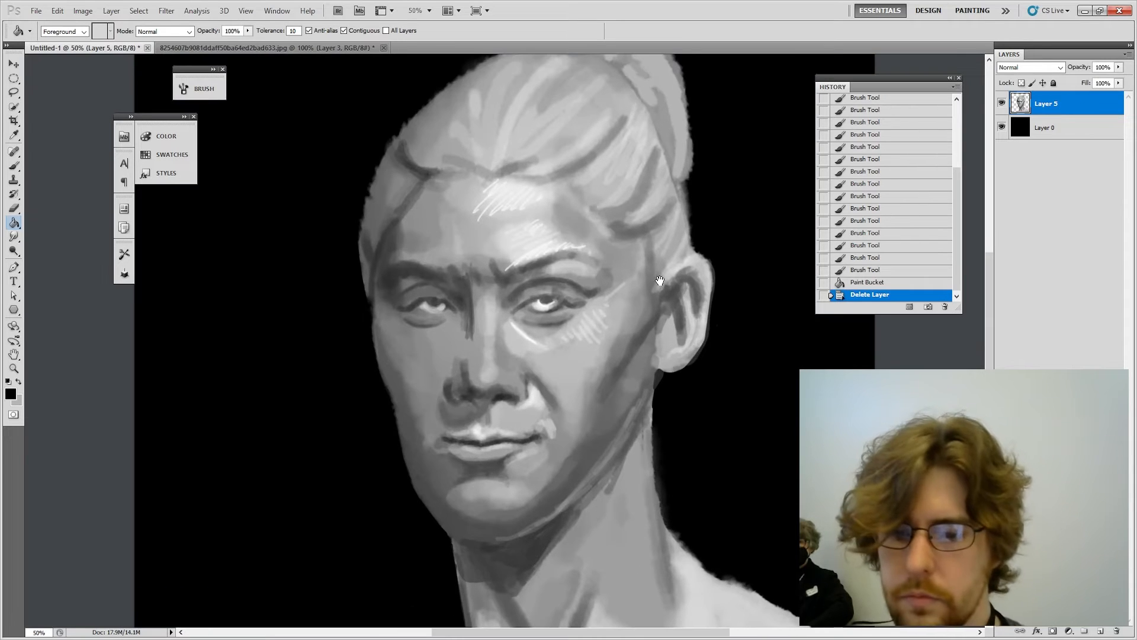
left_click_drag(659, 280, 727, 254)
key("i")
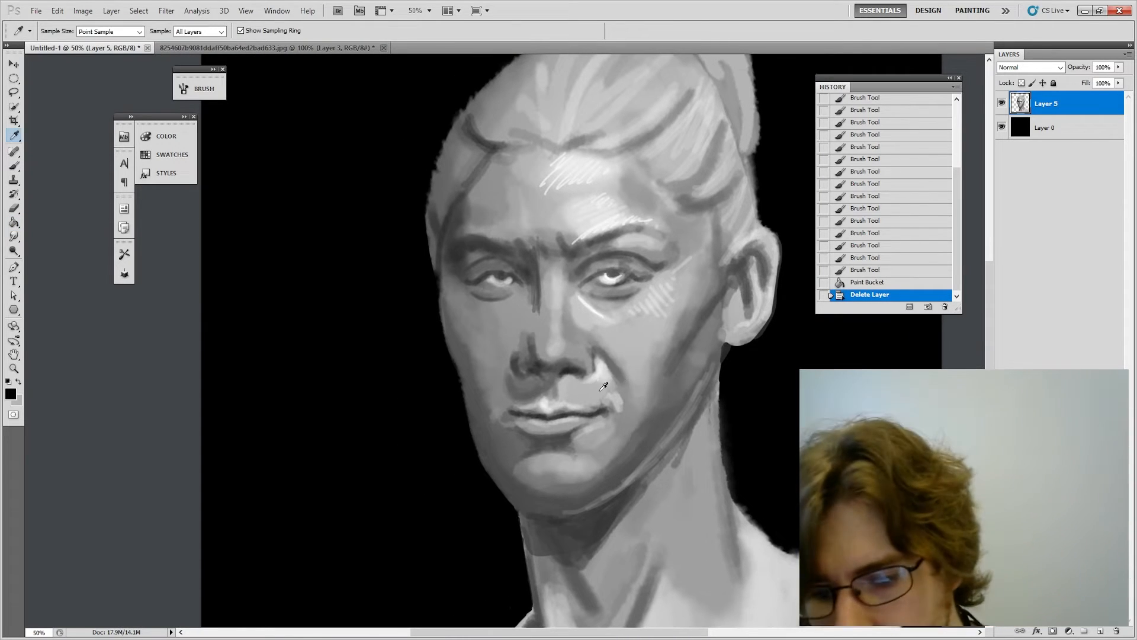
left_click(603, 386)
key("b")
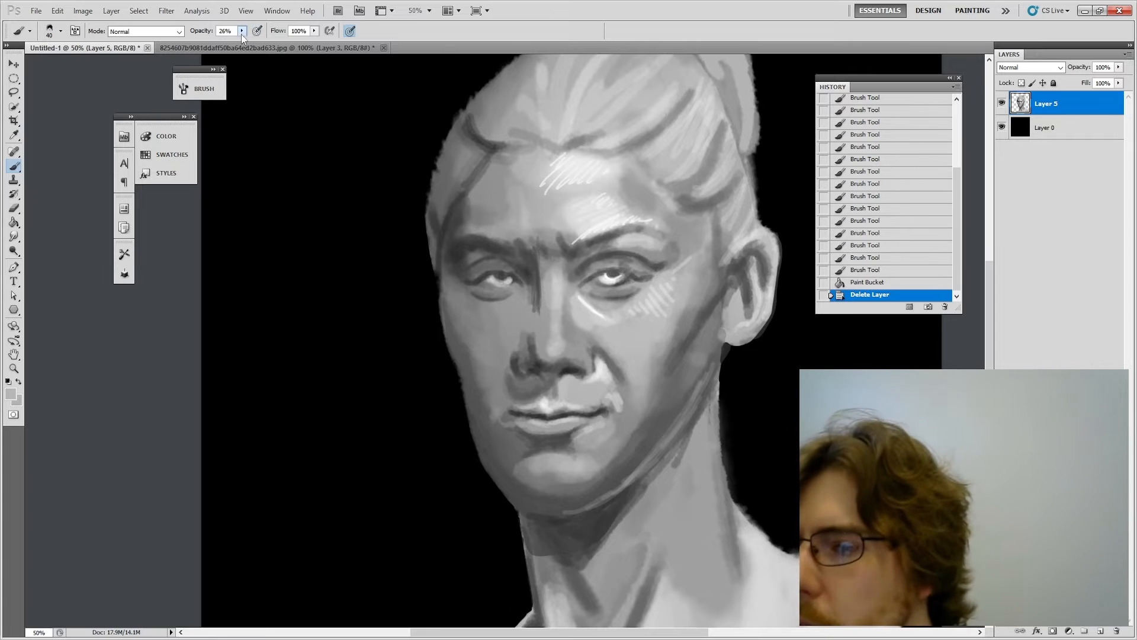
key("bracketright")
key("bracketright")
key("bracketright")
key("bracketright")
left_click_drag(621, 398, 628, 406)
left_click_drag(626, 405, 613, 384)
left_click_drag(607, 379, 622, 388)
left_click_drag(614, 374, 629, 386)
left_click_drag(623, 369, 634, 379)
mouse_move(631, 357)
left_mouse_down()
mouse_move(680, 314)
mouse_move(656, 324)
mouse_move(629, 280)
mouse_move(646, 341)
mouse_move(684, 365)
mouse_move(672, 326)
mouse_move(648, 383)
left_mouse_up()
Step: Blend light grey strokes down the cheek from in front of the ear toward the jaw
left_click_drag(710, 273, 673, 356)
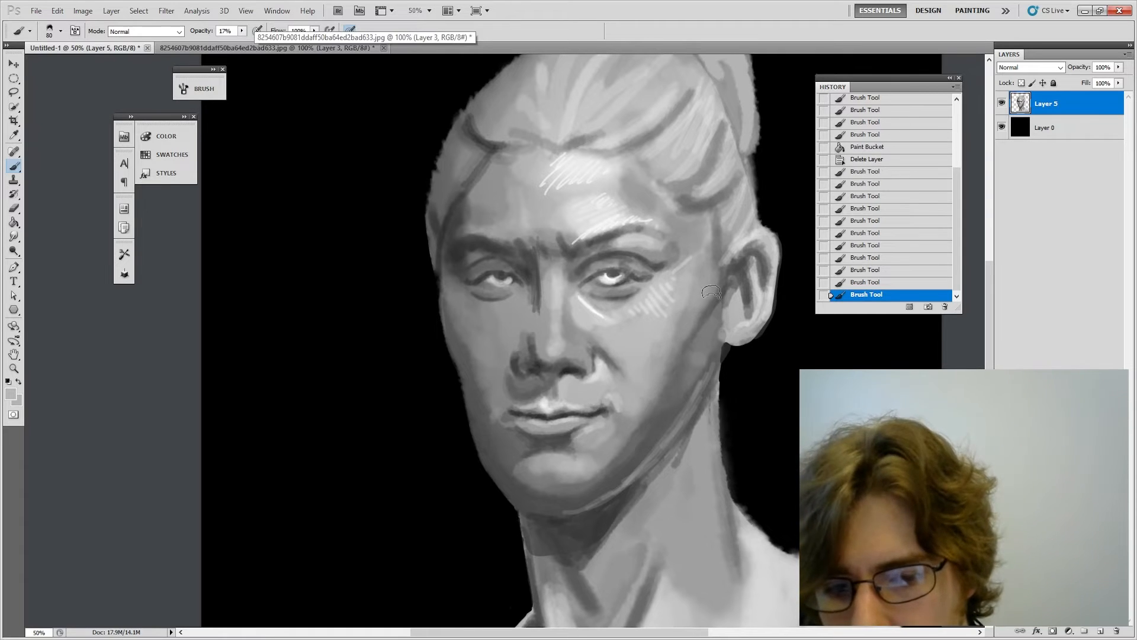
left_click_drag(712, 294, 656, 390)
left_click_drag(693, 332, 658, 385)
key("ctrl+minus")
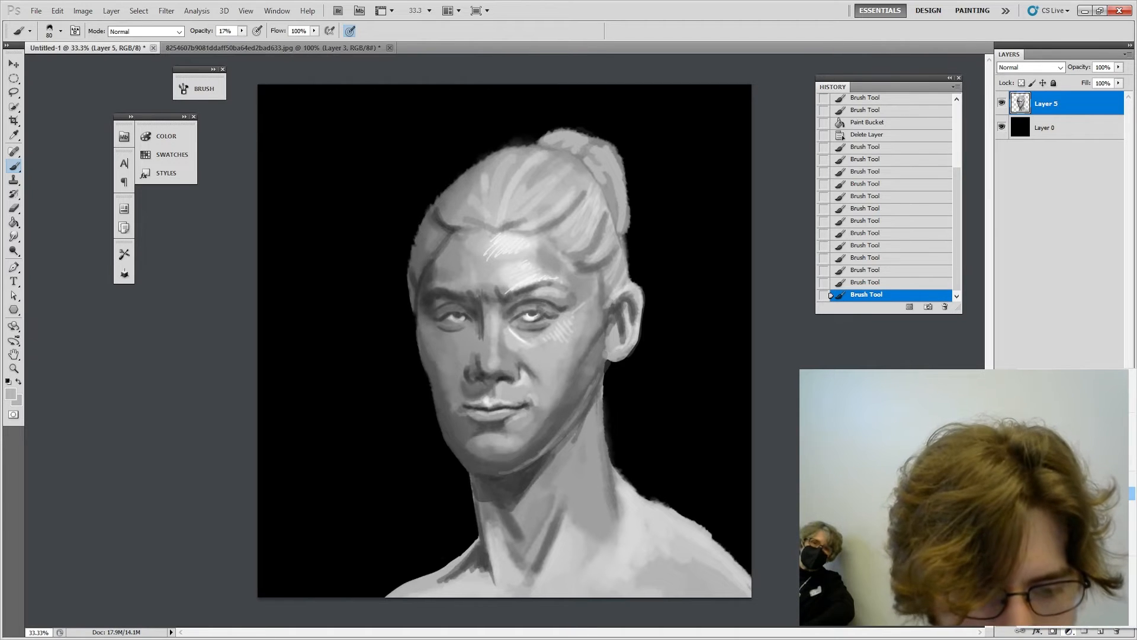
Step: Add a Levels adjustment layer above the portrait and set its midtone input to 1.14
left_click(1077, 435)
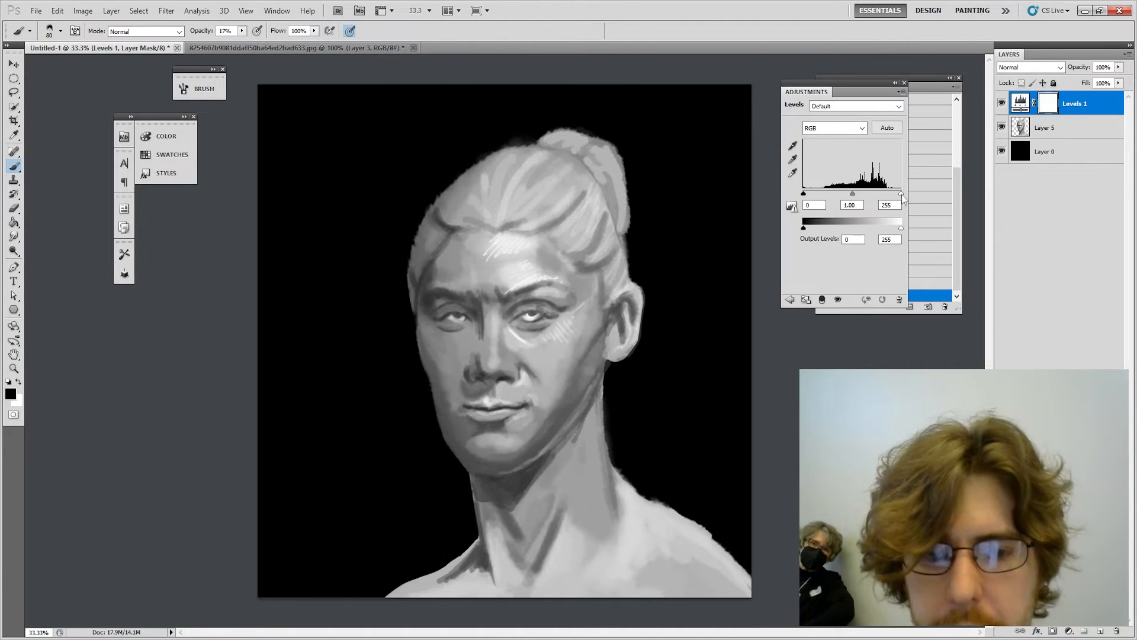
mouse_move(902, 193)
left_mouse_down()
mouse_move(875, 197)
mouse_move(928, 205)
left_mouse_up()
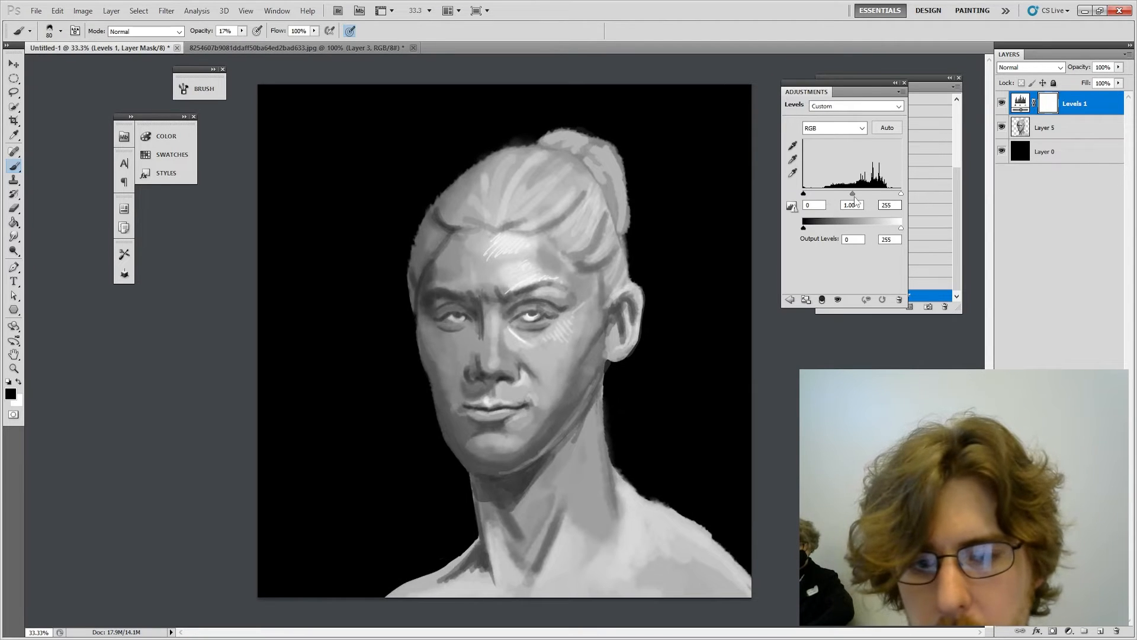
left_click_drag(855, 196, 803, 193)
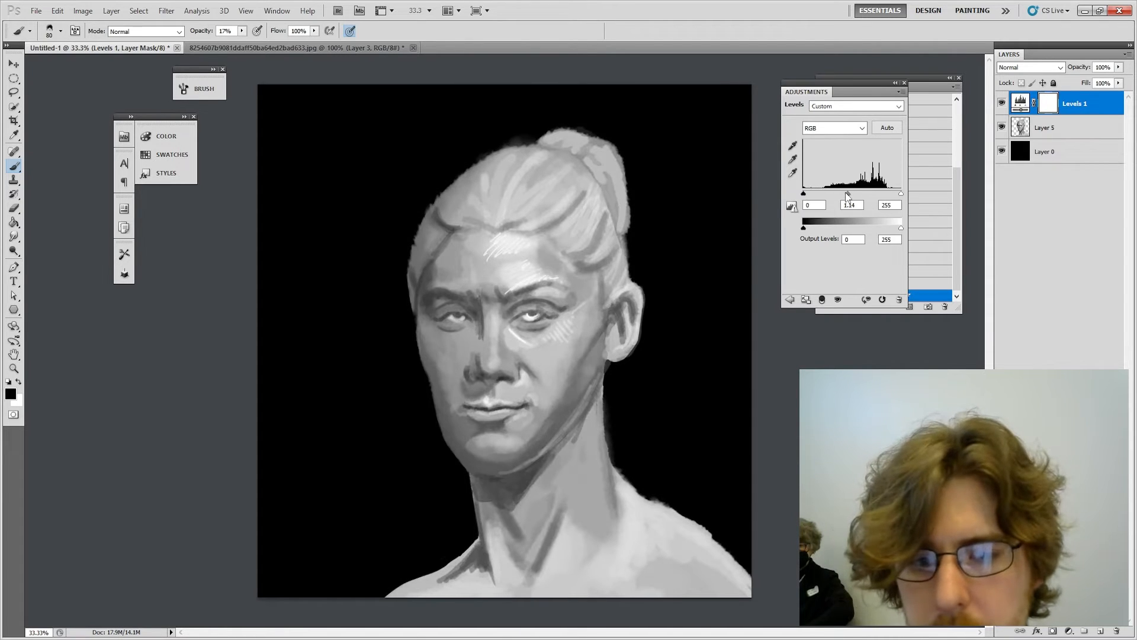
left_click(904, 83)
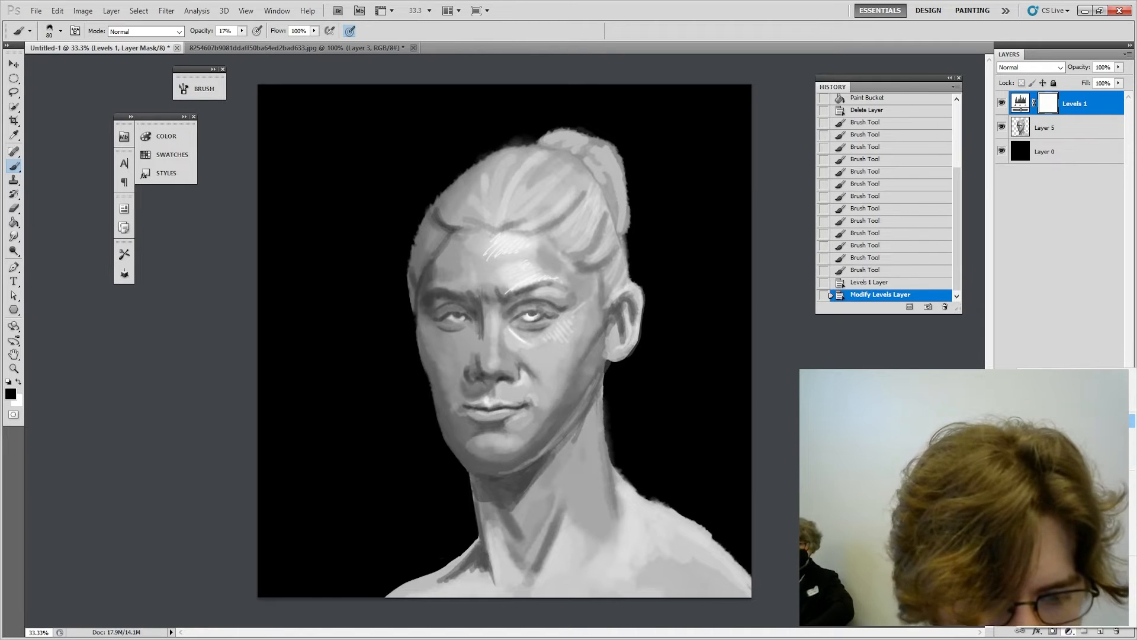
Step: Try a Brightness/Contrast adjustment layer with contrast at -47, and delete that layer
left_click(1084, 419)
left_click_drag(846, 161, 818, 159)
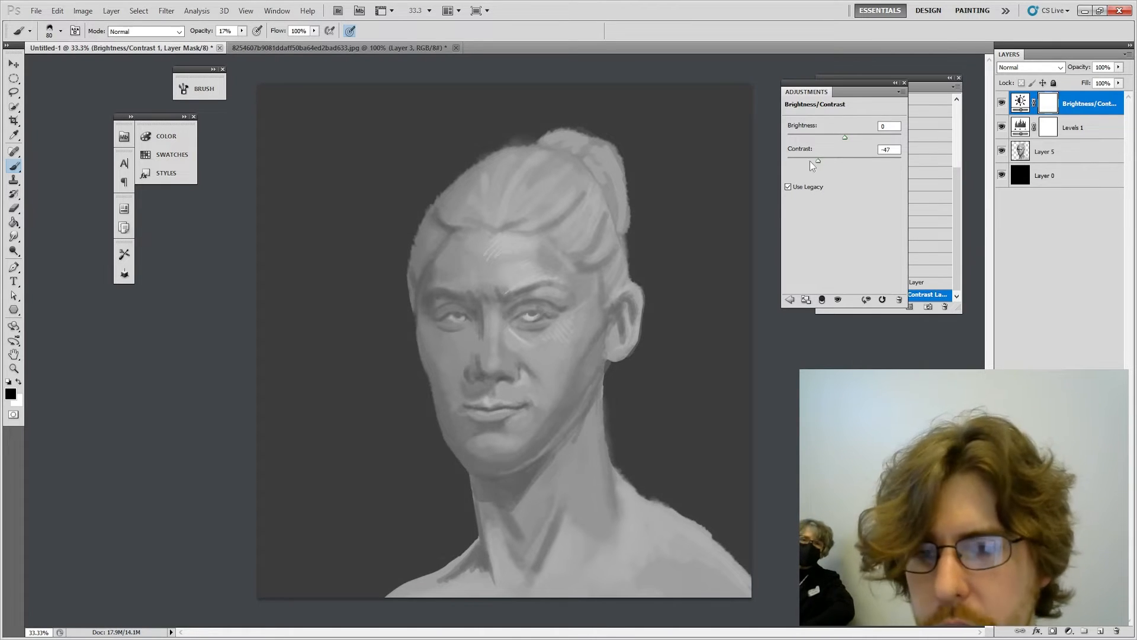
left_click(904, 83)
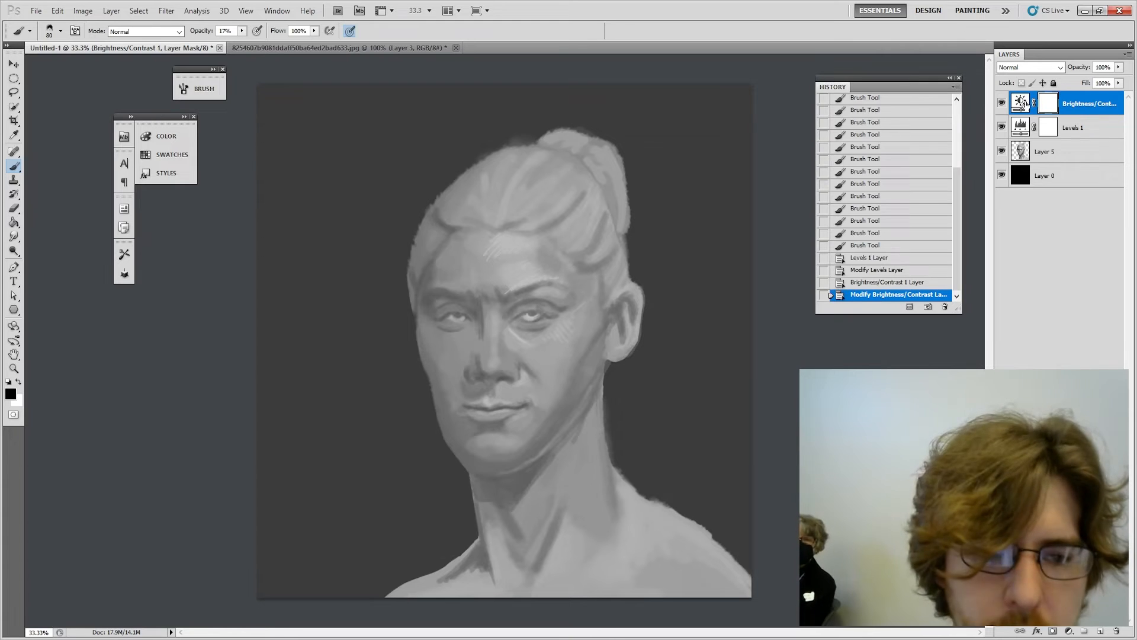
left_click(1091, 111)
left_click(1118, 631)
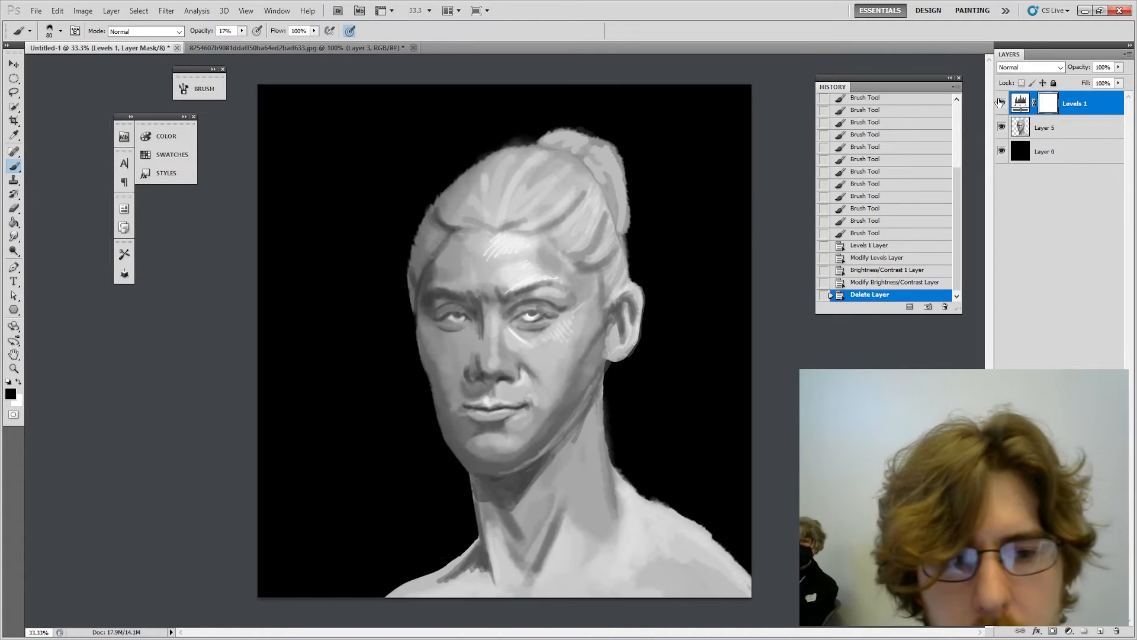
Step: Toggle the Levels 1 layer's visibility to compare the portrait with and without the adjustment
left_click(1001, 103)
left_click(1001, 104)
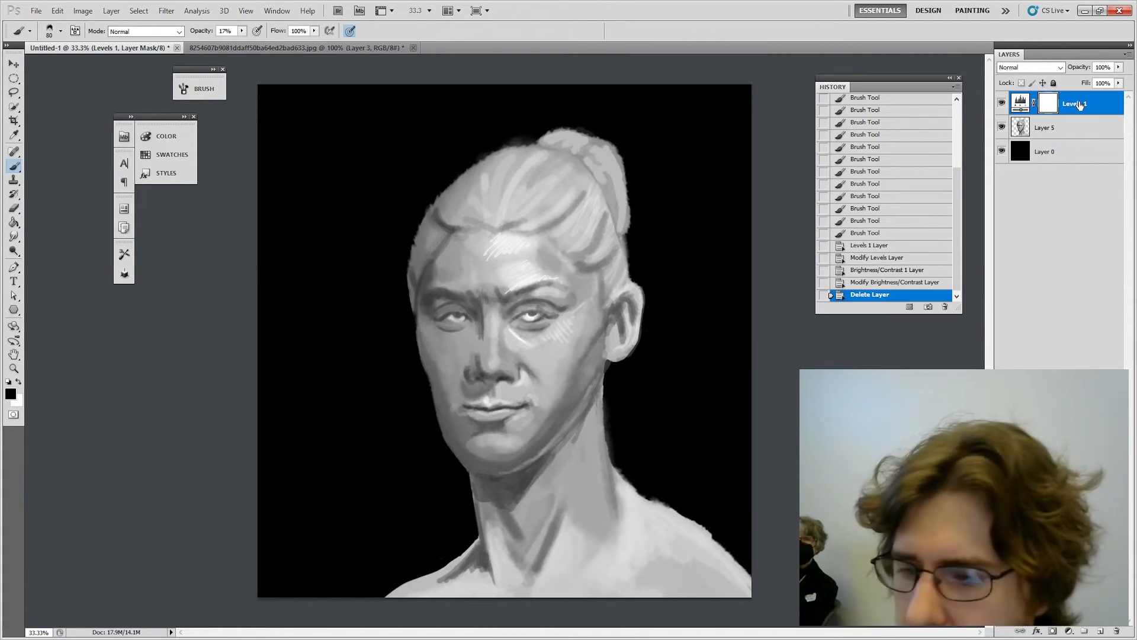
left_click(1079, 105)
left_click(1002, 104)
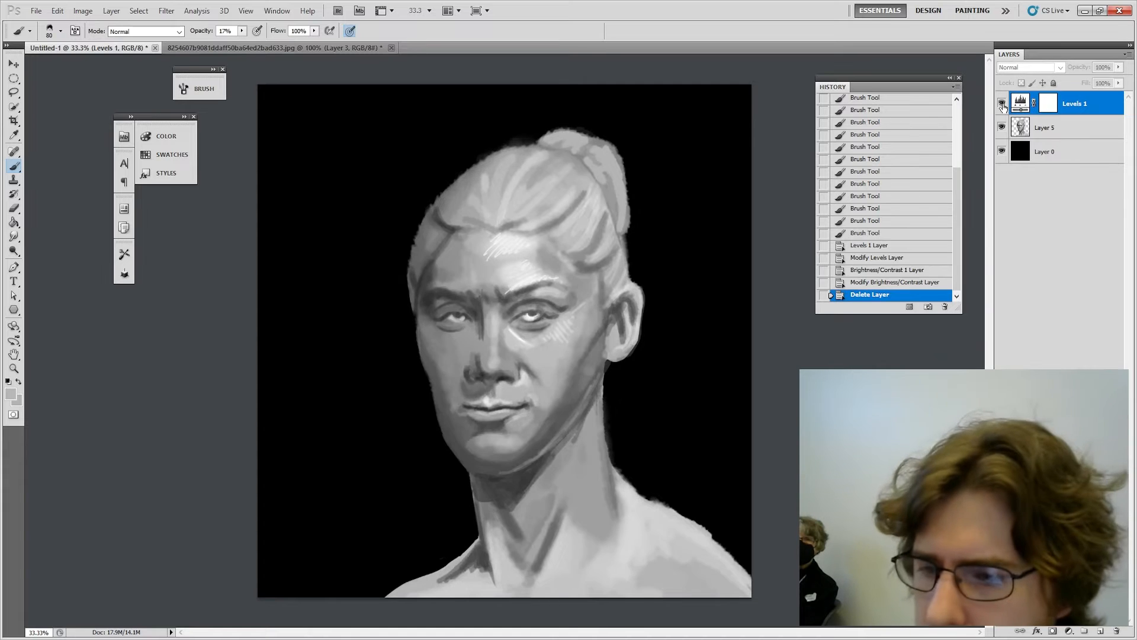
left_click(1001, 104)
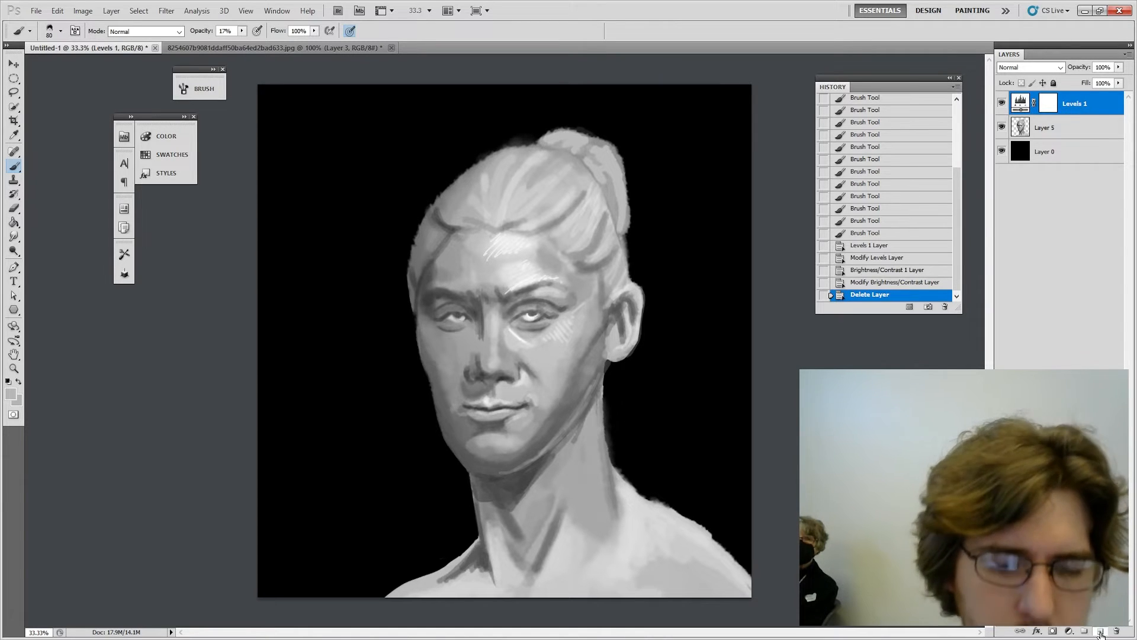
Step: Add a new layer above Levels 1, sample near-white from the eye, and dab a highlight on the nose tip with a smaller brush
left_click(1100, 631)
key("ctrl+plus")
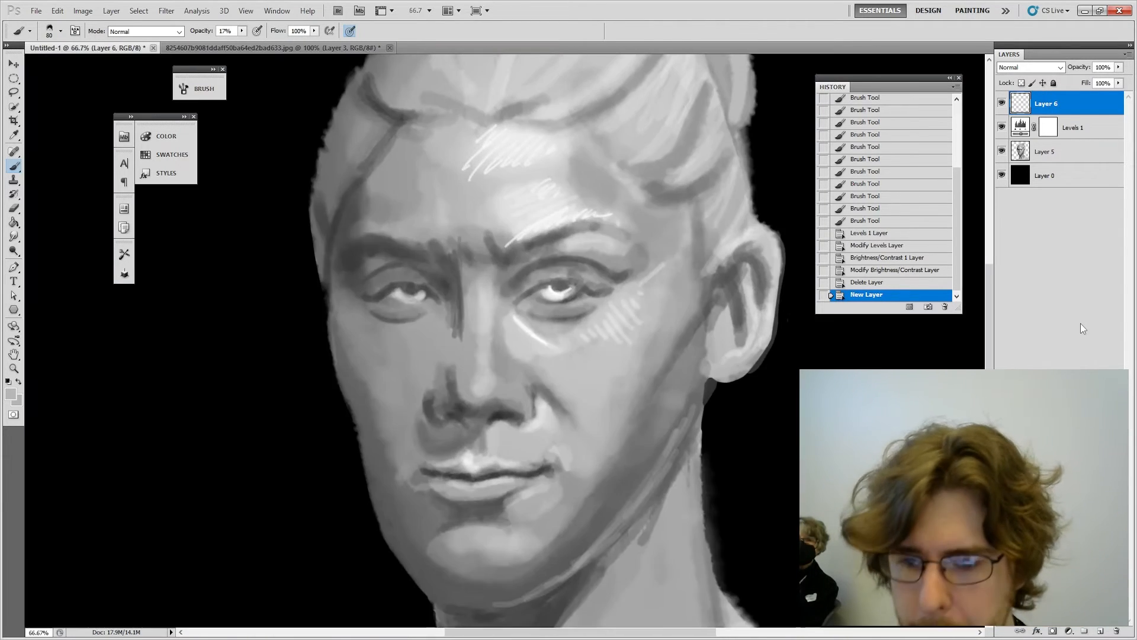
left_click_drag(589, 323, 667, 289)
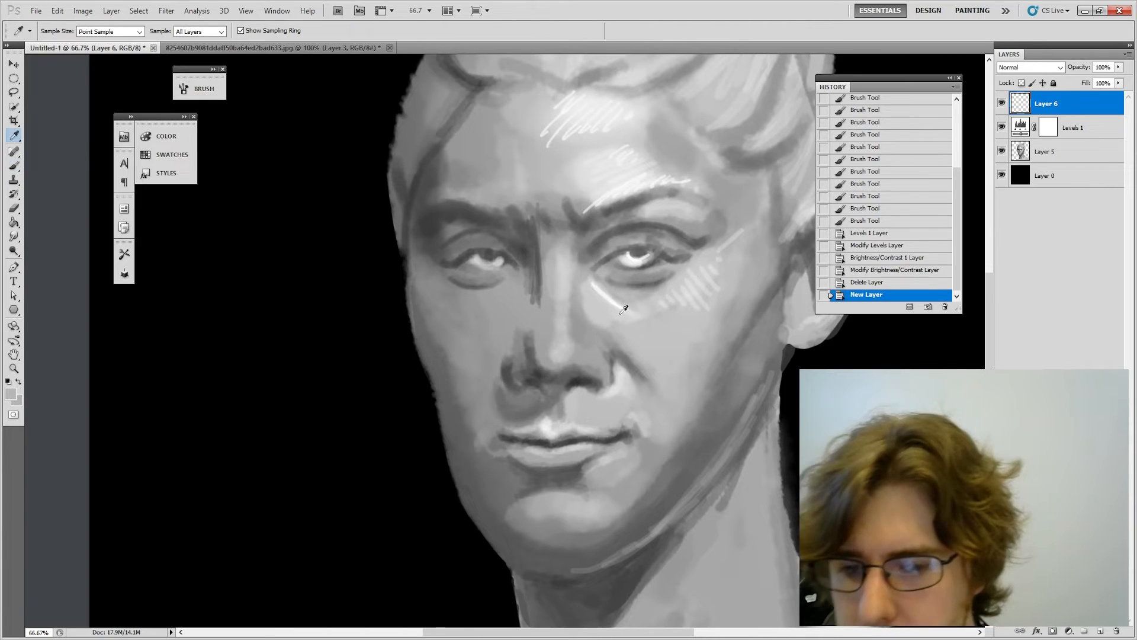
left_click(635, 254, "alt")
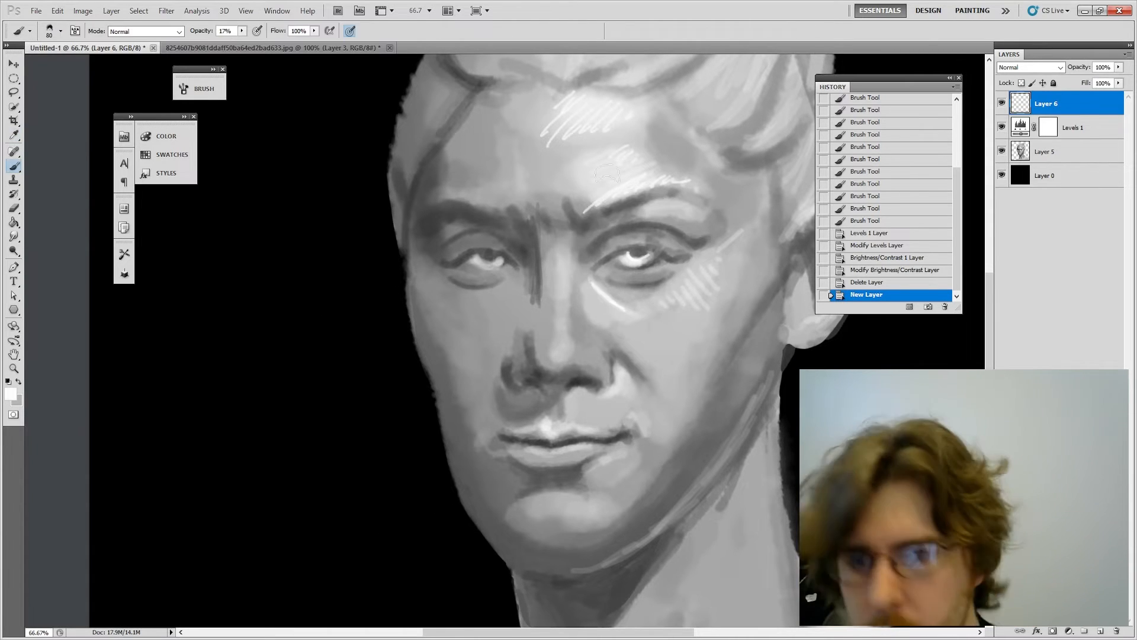
key("bracketleft")
key("bracketleft")
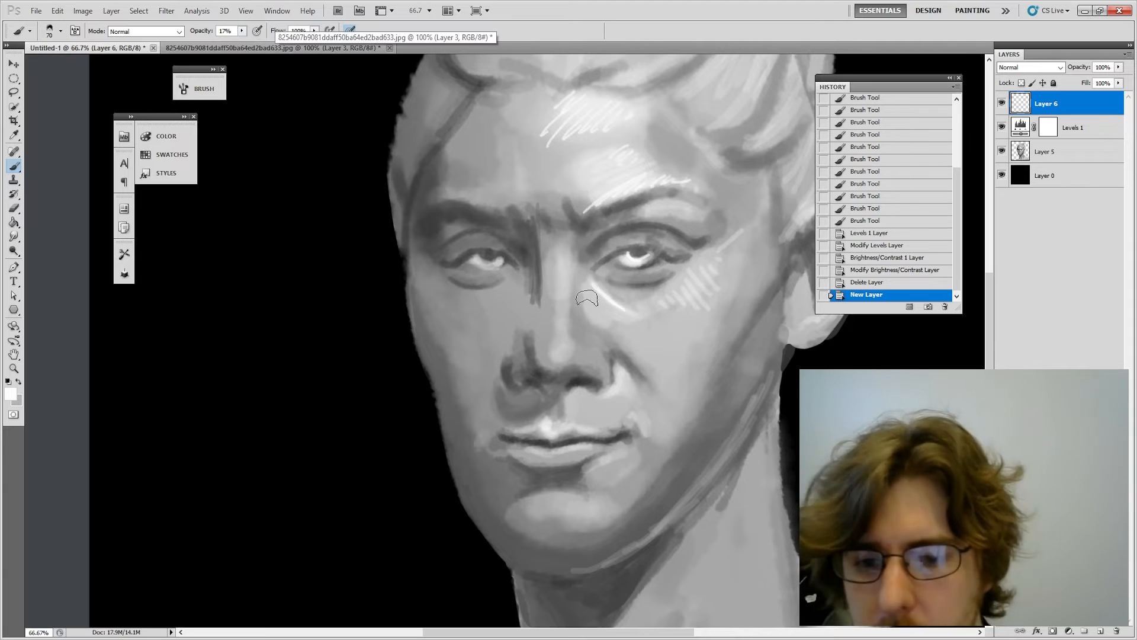
left_click_drag(558, 355, 563, 341)
left_click_drag(559, 355, 562, 343)
left_click_drag(559, 355, 562, 345)
Step: Raise the brush opacity to 38%, shrink the brush, and paint a bright highlight down the nose bridge
left_click(242, 32)
left_click_drag(249, 40, 256, 42)
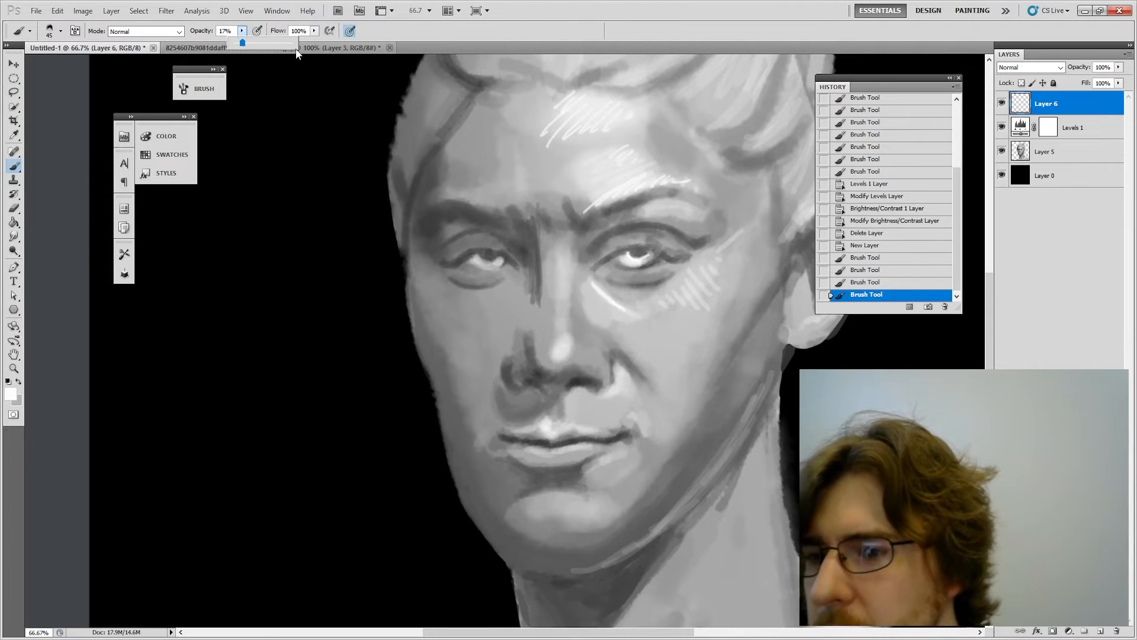
key("bracketleft")
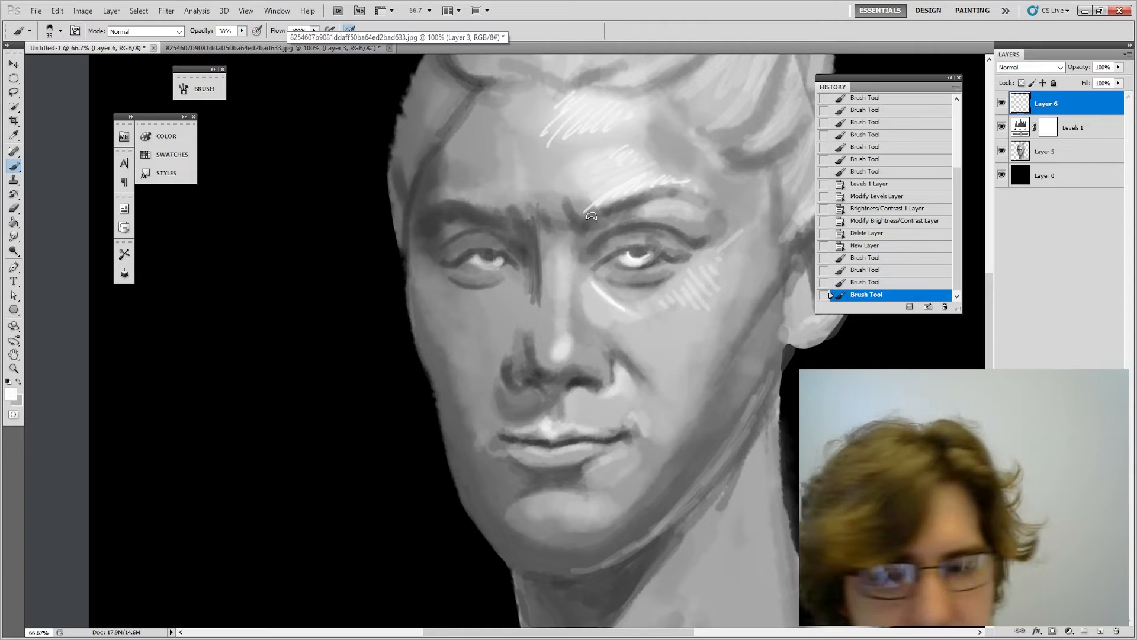
left_click_drag(568, 247, 563, 316)
left_click_drag(567, 267, 562, 318)
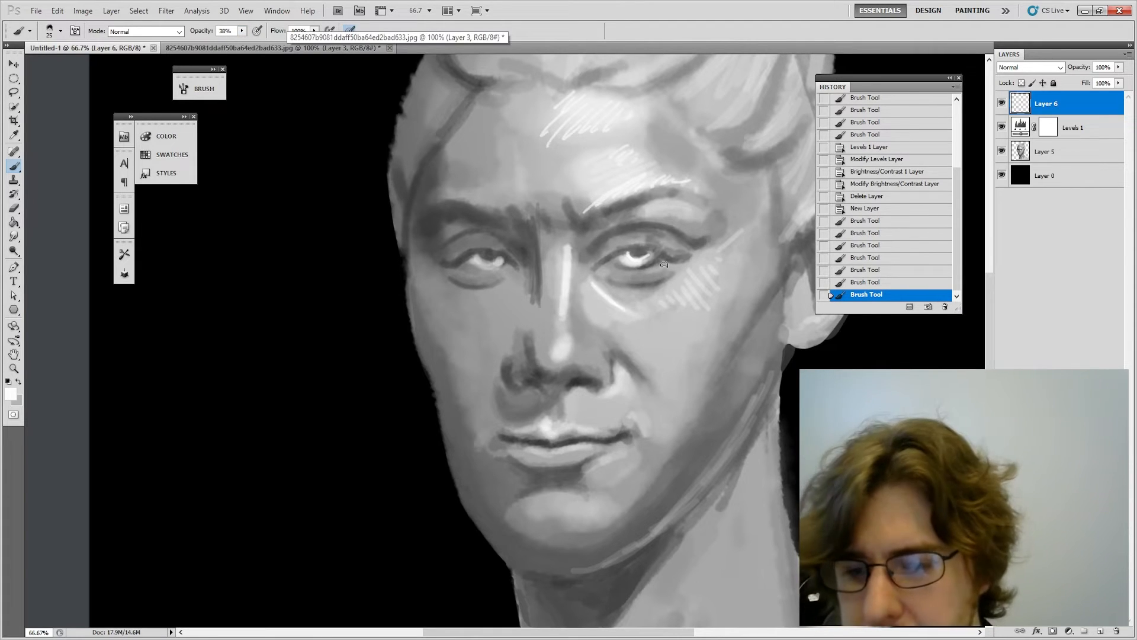
Step: Sample a dark grey, set the brush opacity to 26%, enlarge the brush, and shade beneath the eye on the shadowed side
key("i")
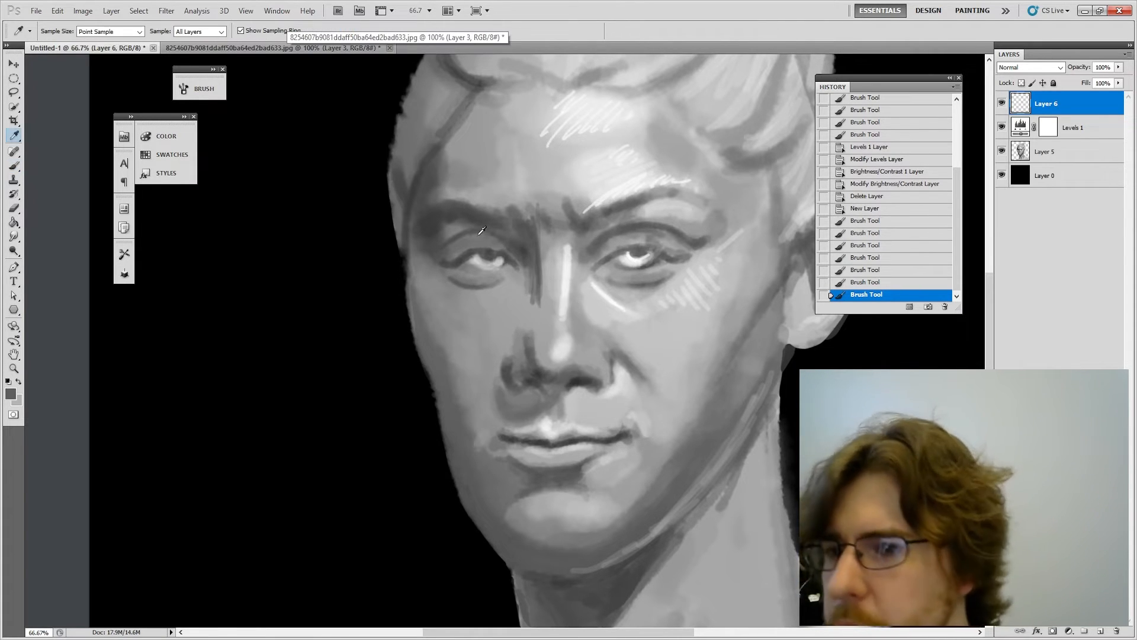
key("b")
left_click(242, 30)
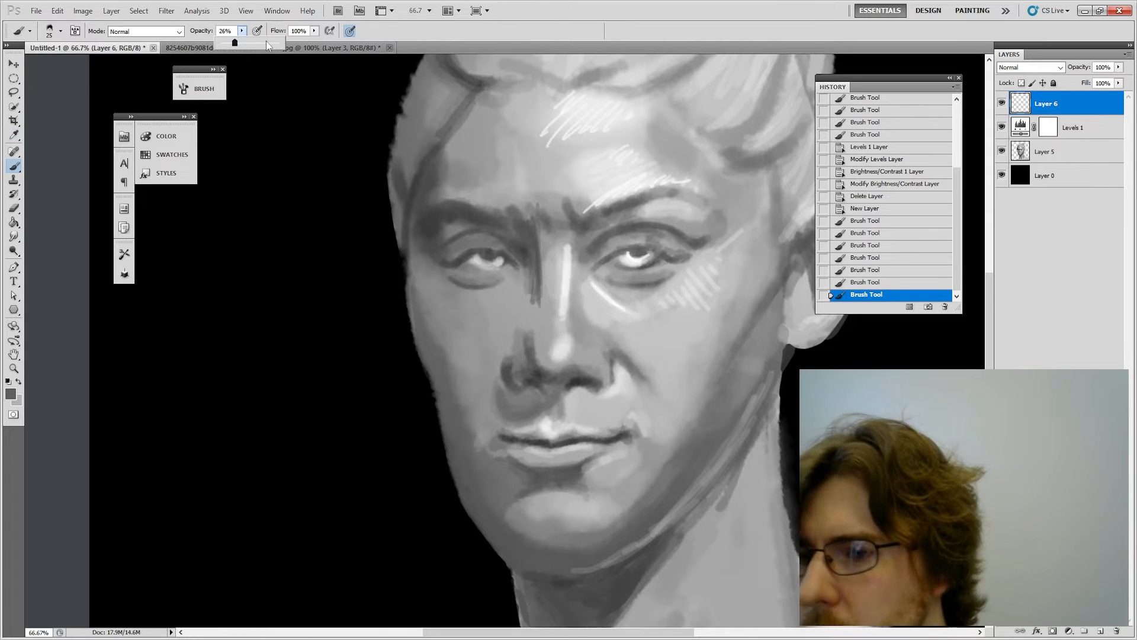
left_click(371, 89)
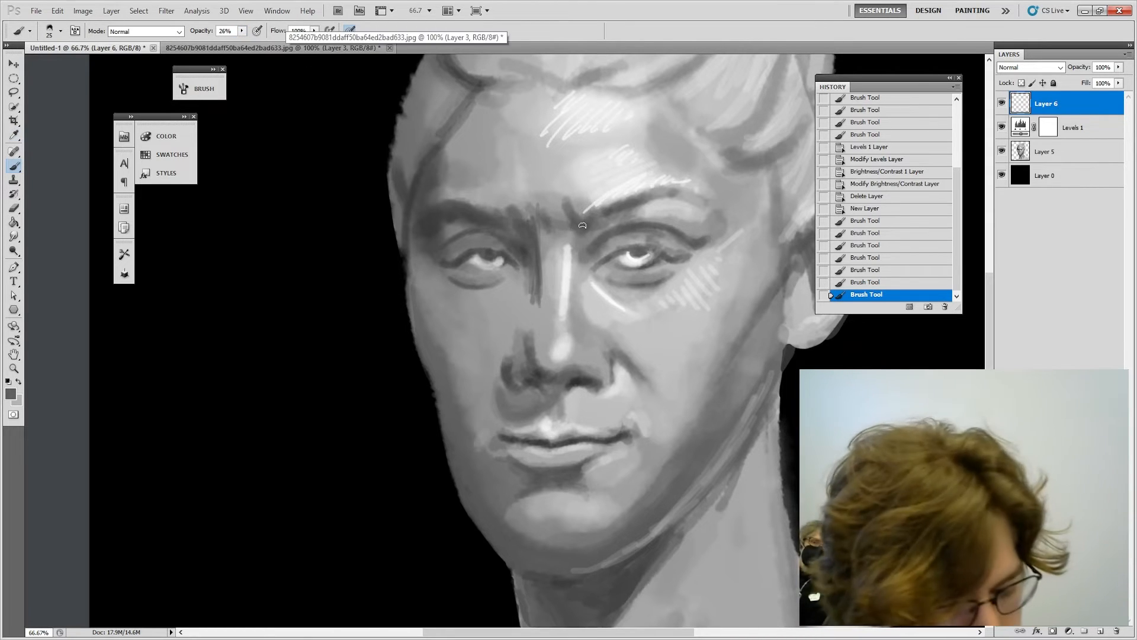
key("bracketright")
key("bracketright")
key("bracketright")
key("bracketright")
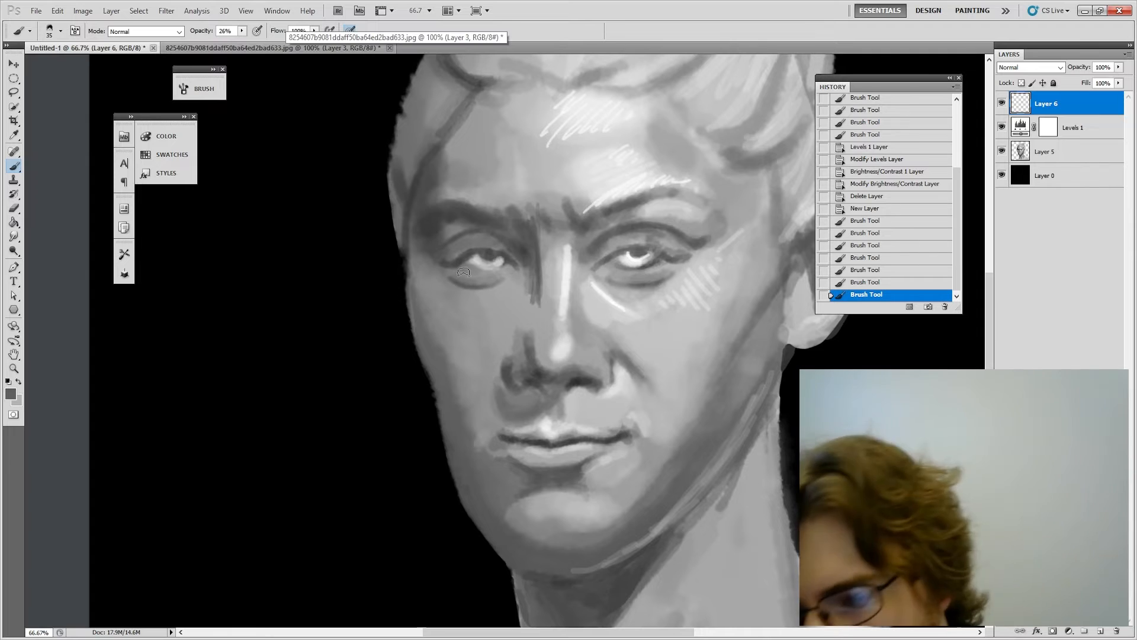
left_click_drag(445, 275, 502, 280)
left_click_drag(451, 278, 506, 276)
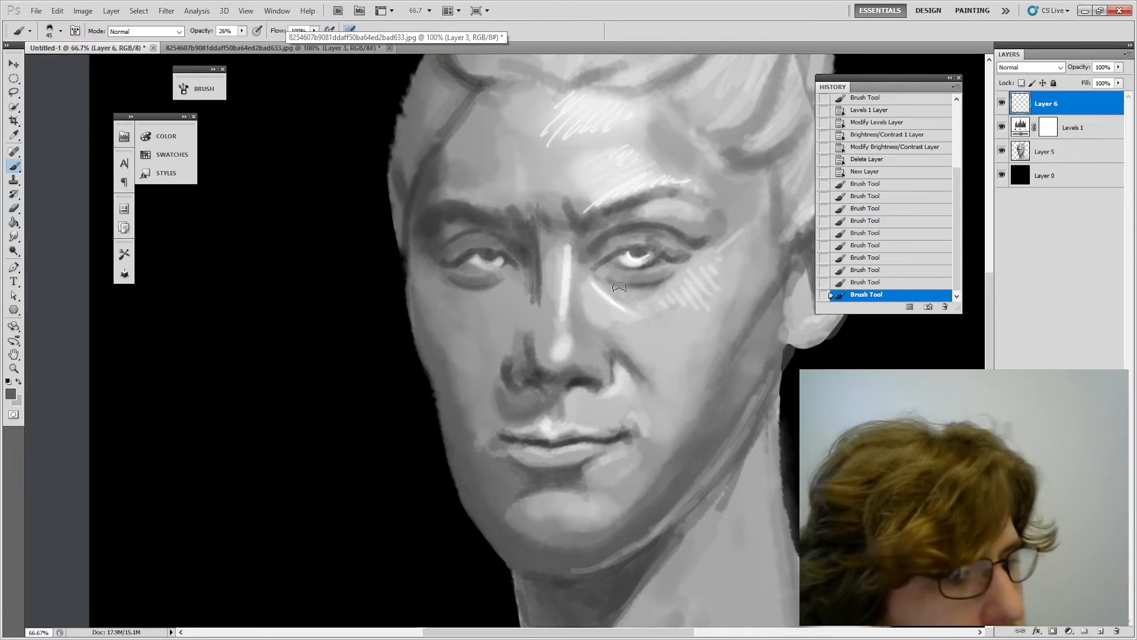
Step: Shade the shadowed side of the nose from beside the nostril up to the inner eye
mouse_move(535, 317)
left_mouse_down()
mouse_move(536, 347)
mouse_move(515, 353)
left_mouse_up()
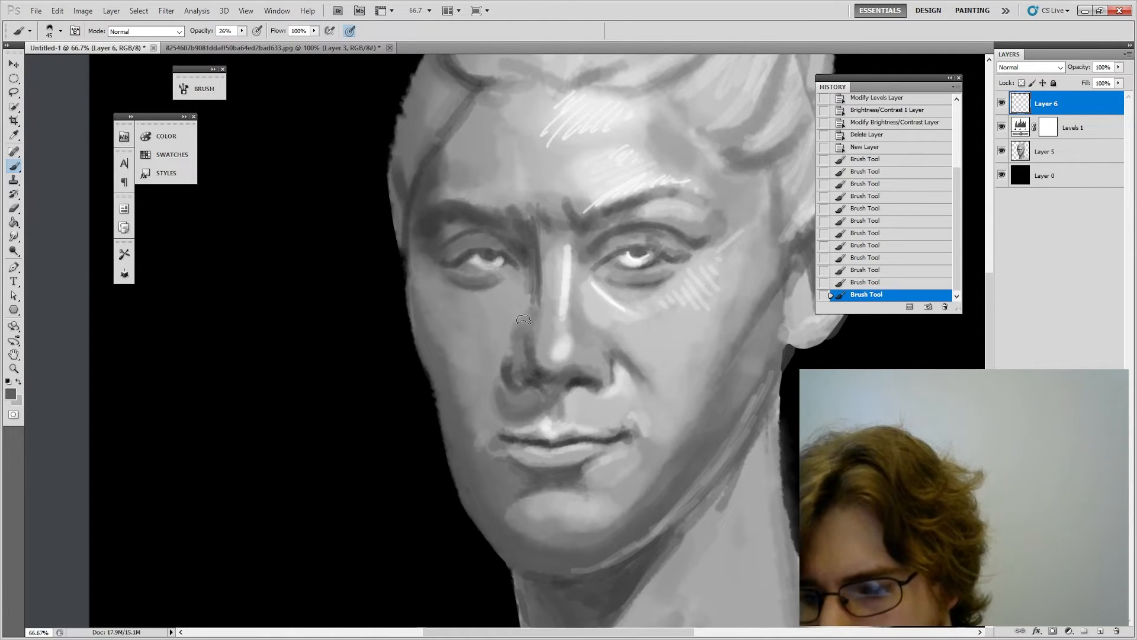
left_click_drag(530, 281, 513, 323)
left_click_drag(522, 281, 503, 314)
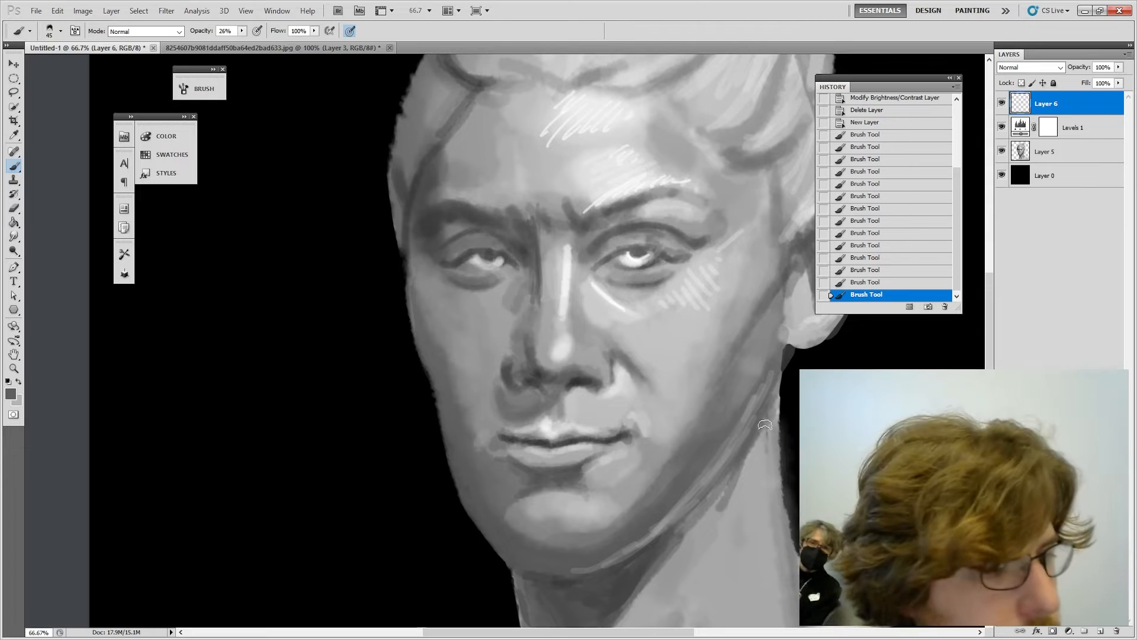
Step: Darken around the shadowed corner of the mouth and sample a darker grey from the lip line
left_click_drag(473, 447, 539, 459)
left_click(573, 418, "alt")
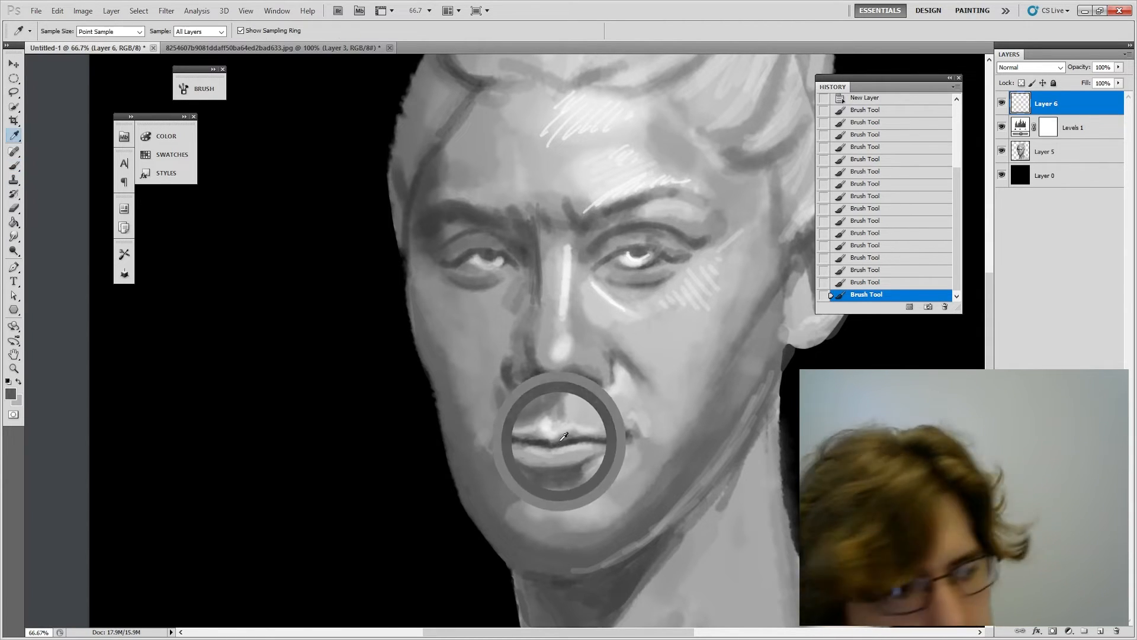
left_click_drag(502, 436, 498, 441)
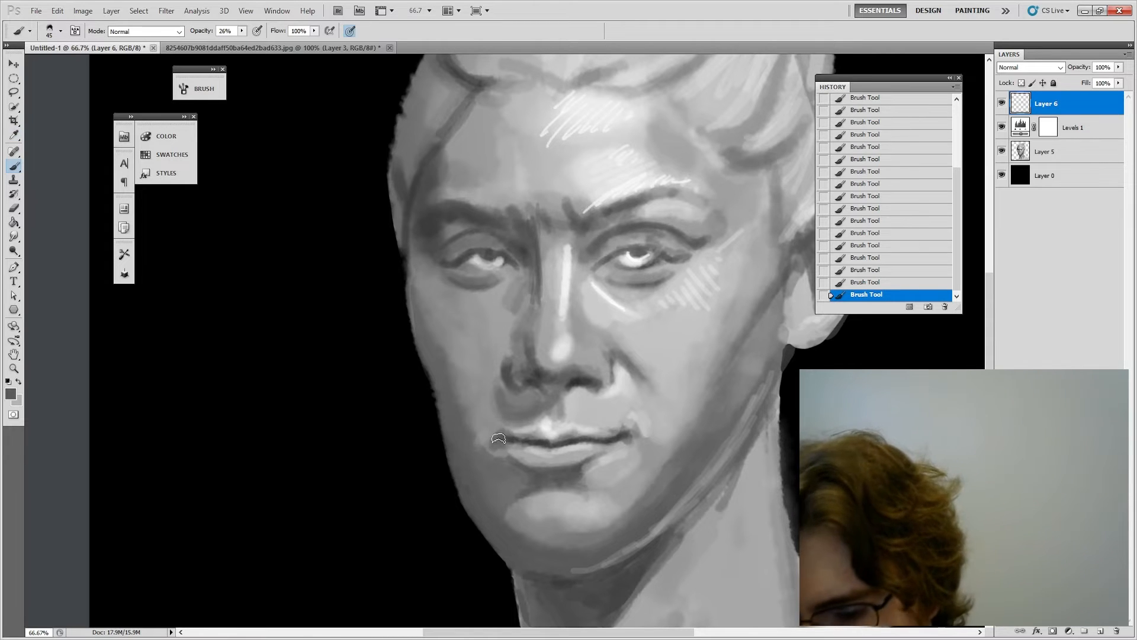
left_click(501, 437, "alt")
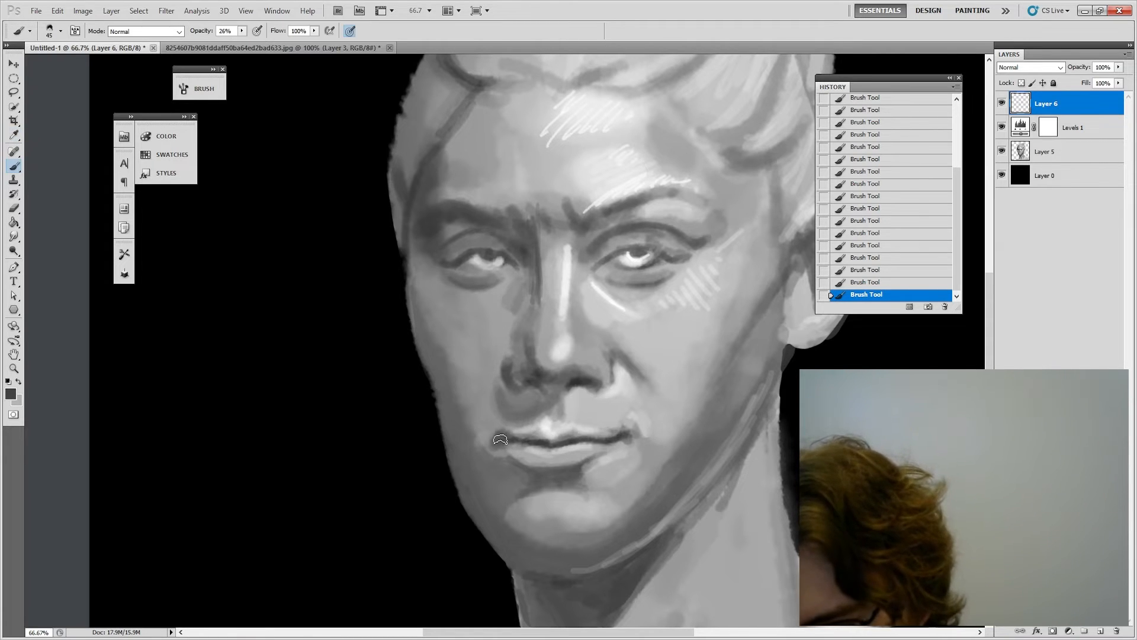
Step: Merge Layer 6, Levels 1 and Layer 5 into a single layer
left_click_drag(734, 385, 698, 315)
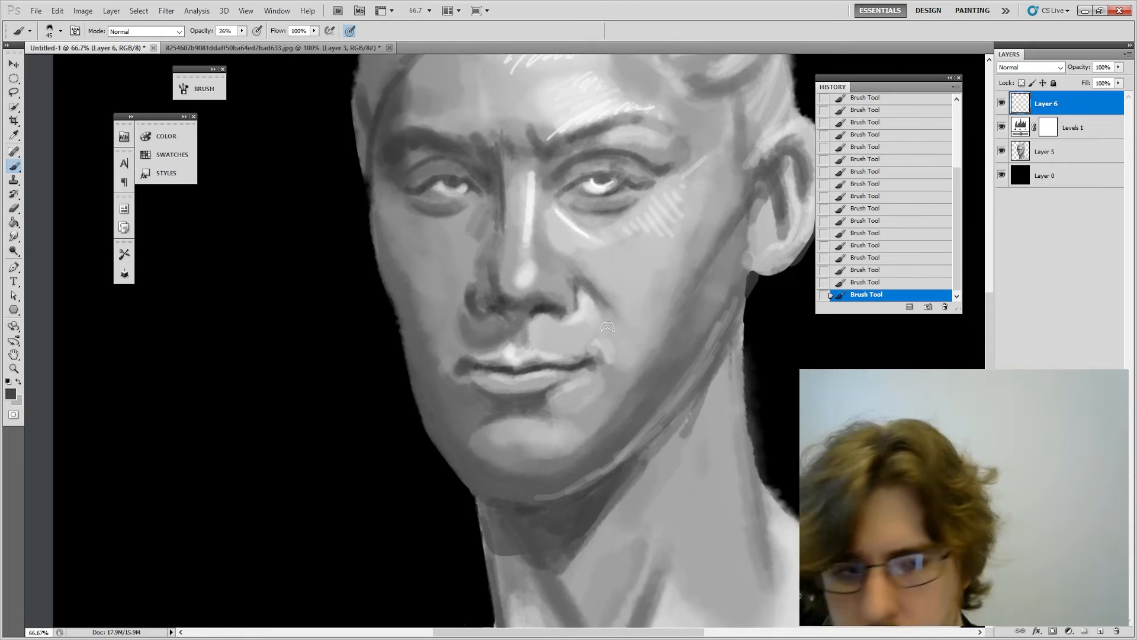
left_click(1086, 155, "shift")
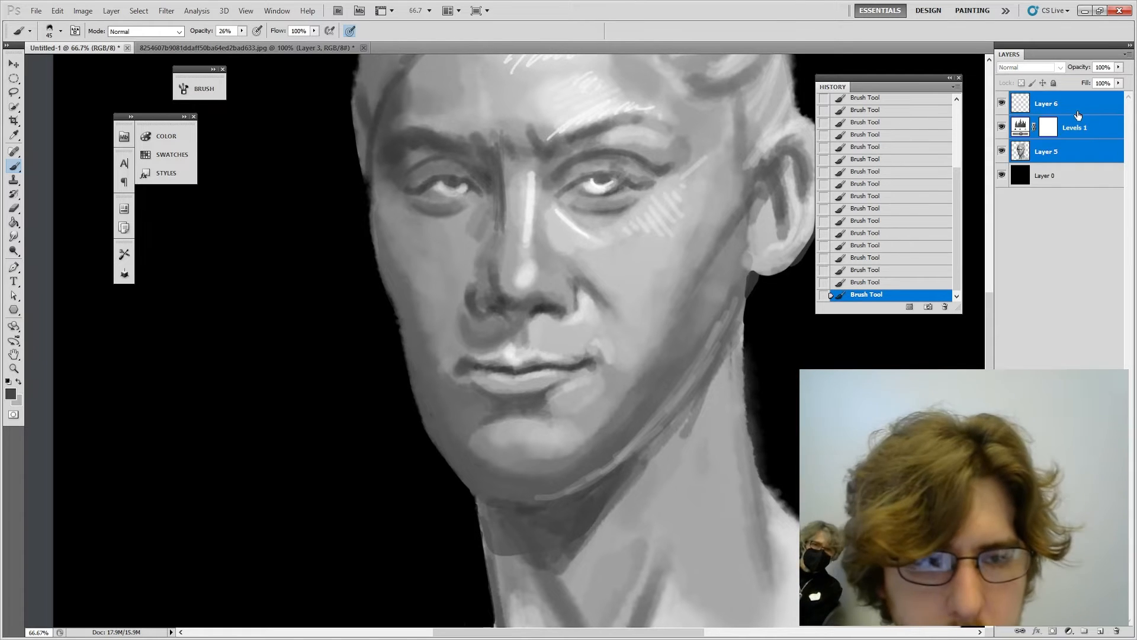
right_click(1061, 116)
left_click(1061, 338)
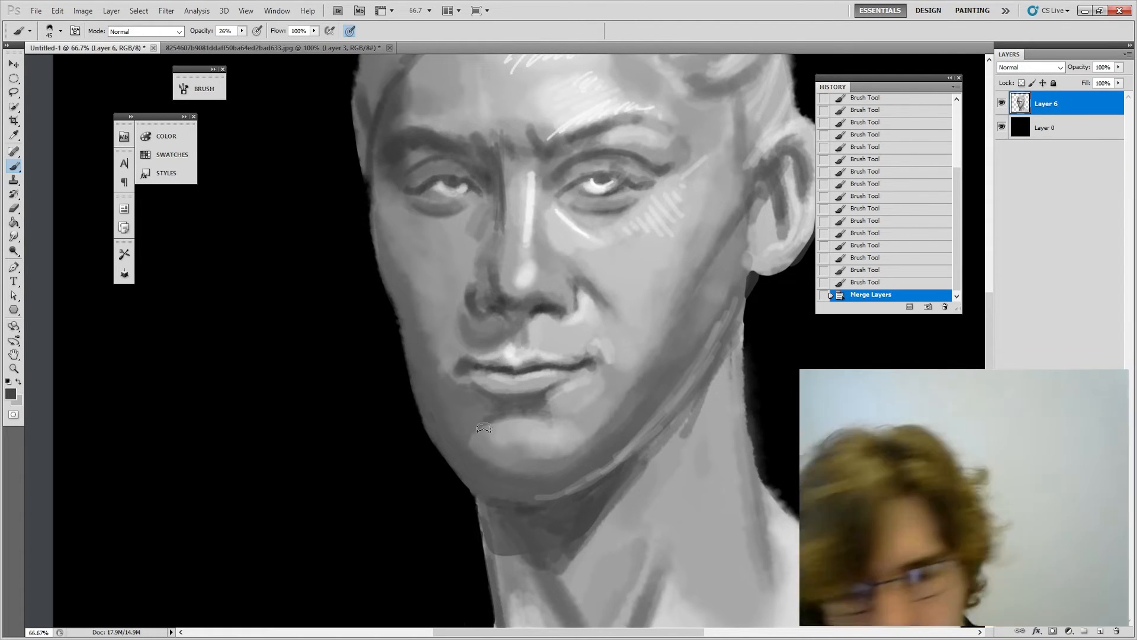
Step: Trim the outer edge of the shadowed cheek and jaw with the Eraser, undoing stray strokes and redoing them for a smooth contour
key("e")
mouse_move(418, 432)
left_mouse_down()
mouse_move(449, 475)
mouse_move(414, 421)
mouse_move(414, 396)
left_mouse_up()
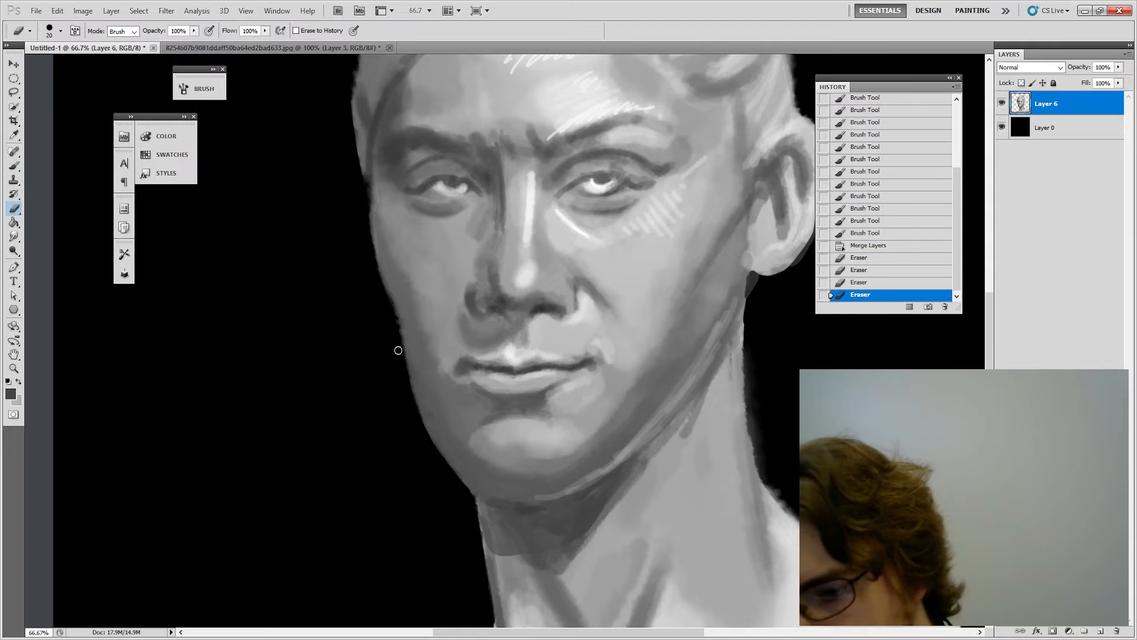
left_click_drag(398, 350, 412, 402)
left_click_drag(403, 370, 410, 417)
mouse_move(402, 344)
left_mouse_down()
mouse_move(425, 434)
mouse_move(418, 424)
left_mouse_up()
key("ctrl+alt+z")
key("ctrl+alt+z")
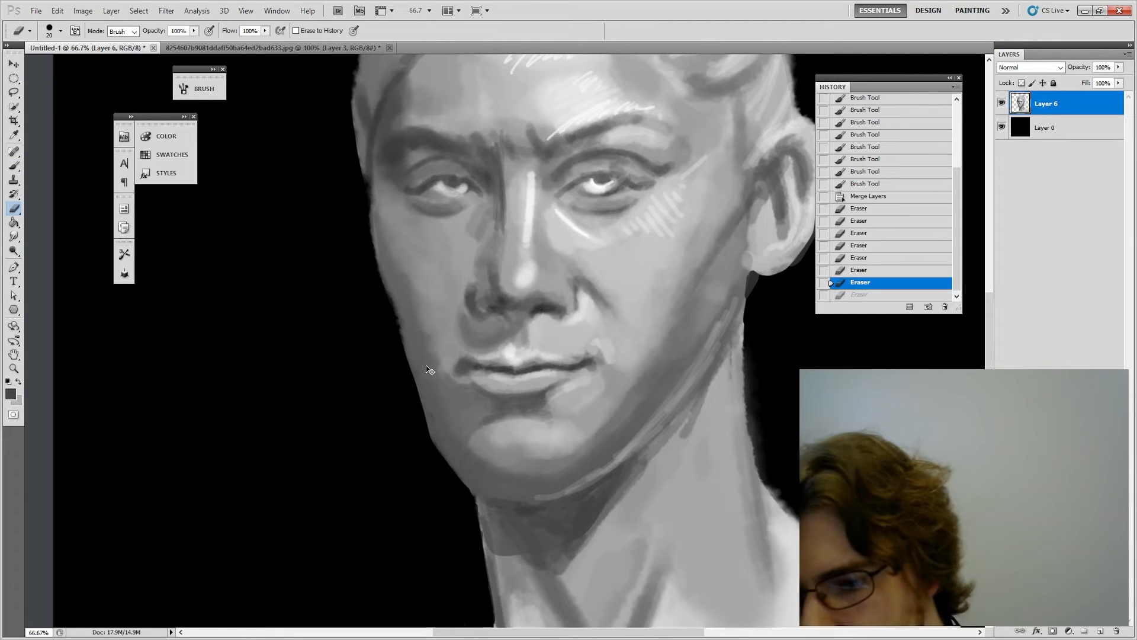
left_click_drag(396, 328, 418, 417)
left_click_drag(410, 392, 437, 453)
left_click_drag(402, 371, 422, 428)
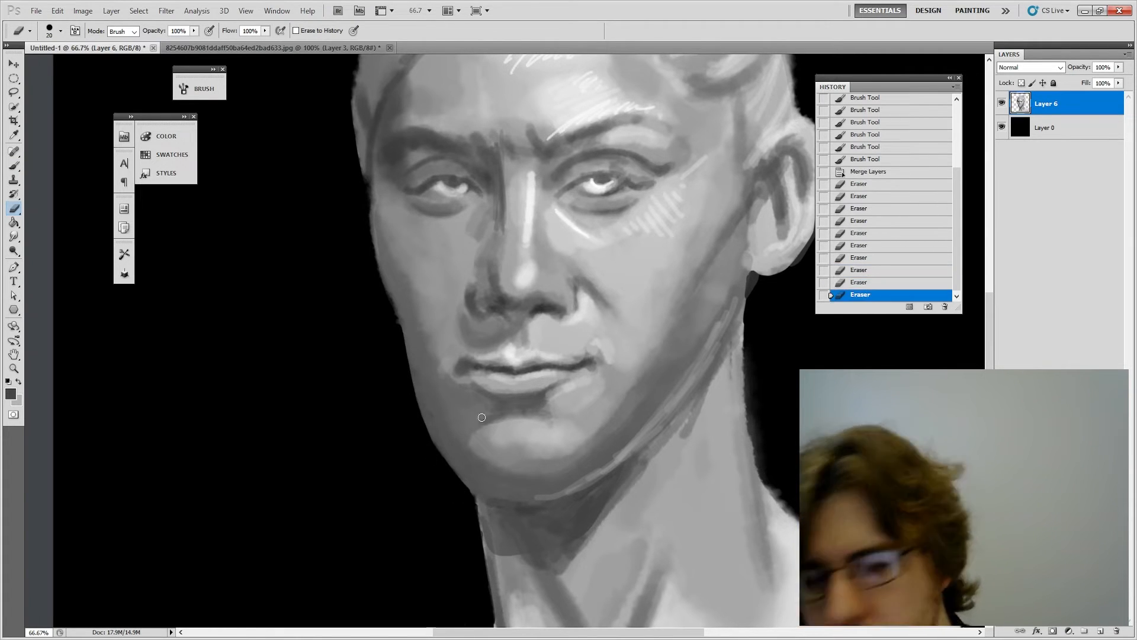
Step: Erase the rough outer edge of the shadowed temple and hairline for a cleaner silhouette
left_click_drag(498, 263, 553, 337)
key("i")
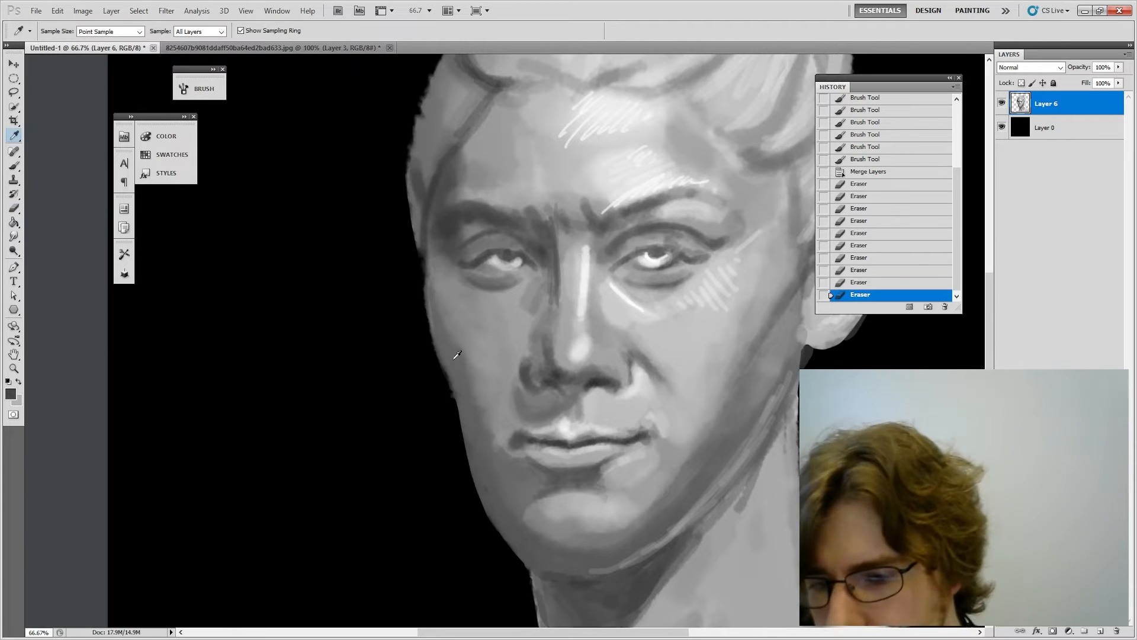
left_click_drag(535, 283, 568, 362)
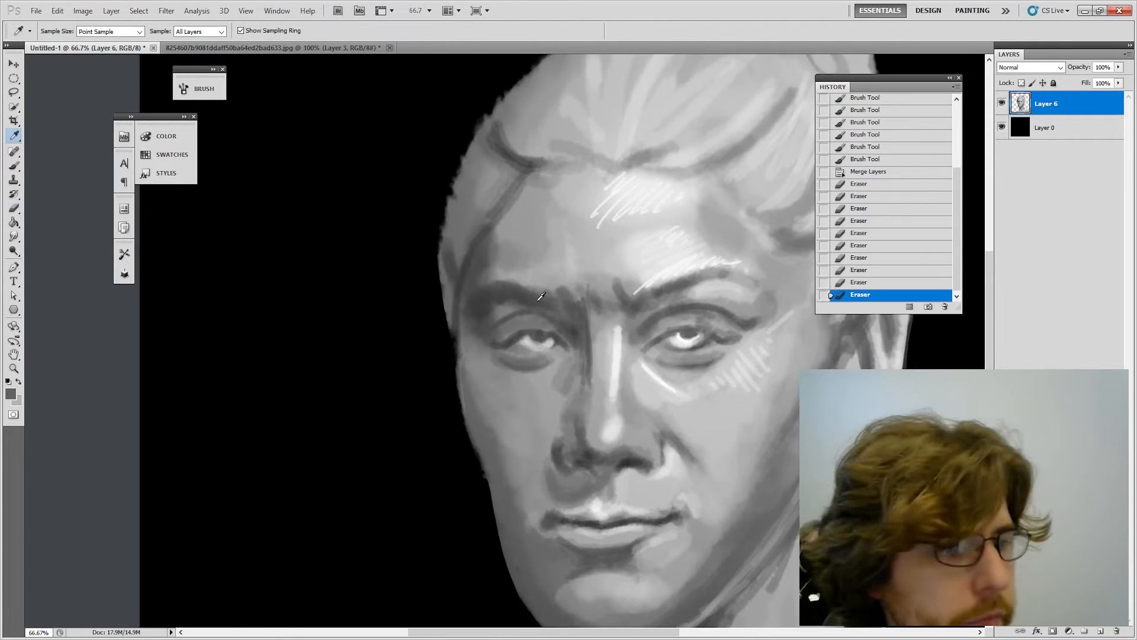
key("e")
left_click_drag(453, 351, 448, 321)
mouse_move(449, 320)
left_mouse_down()
mouse_move(435, 287)
mouse_move(440, 255)
left_mouse_up()
left_click_drag(443, 278, 439, 226)
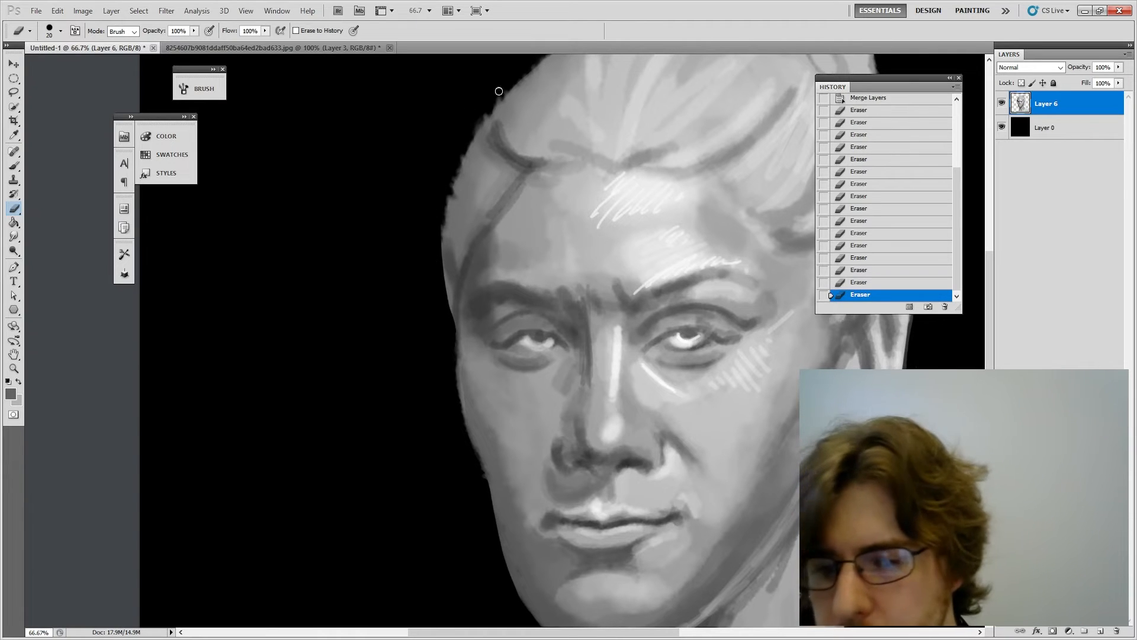
Step: Sample a dark grey beneath the ear, set the brush opacity to 22%, and deepen the shadow along the jaw edge in front of the ear
mouse_move(797, 438)
left_mouse_down()
mouse_move(700, 277)
mouse_move(709, 268)
left_mouse_up()
left_click_drag(789, 350, 729, 401)
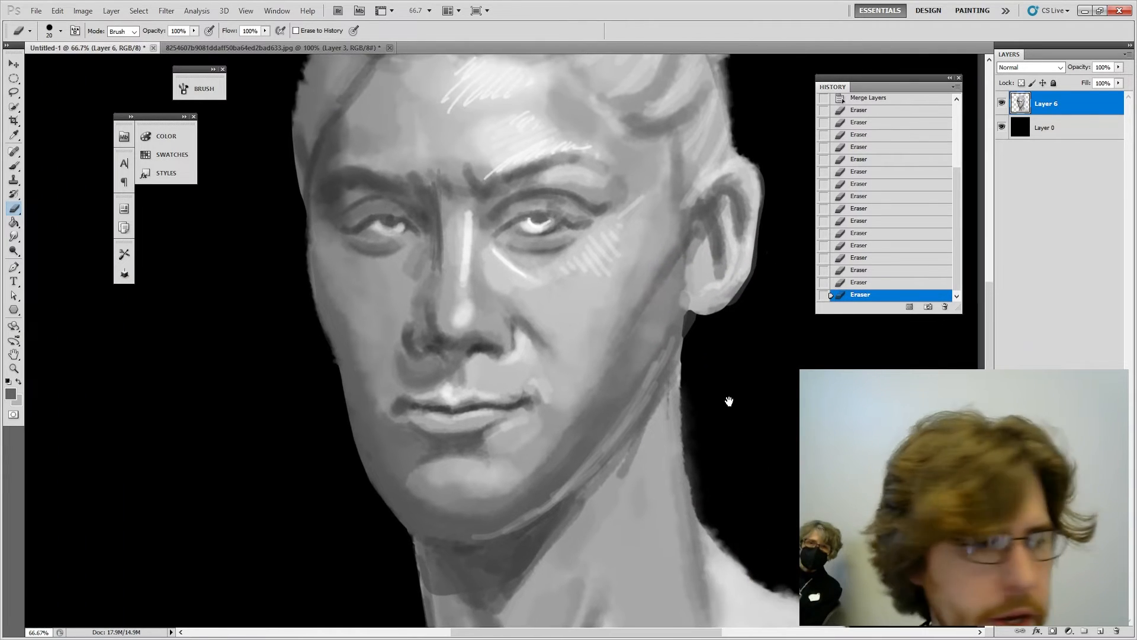
key("i")
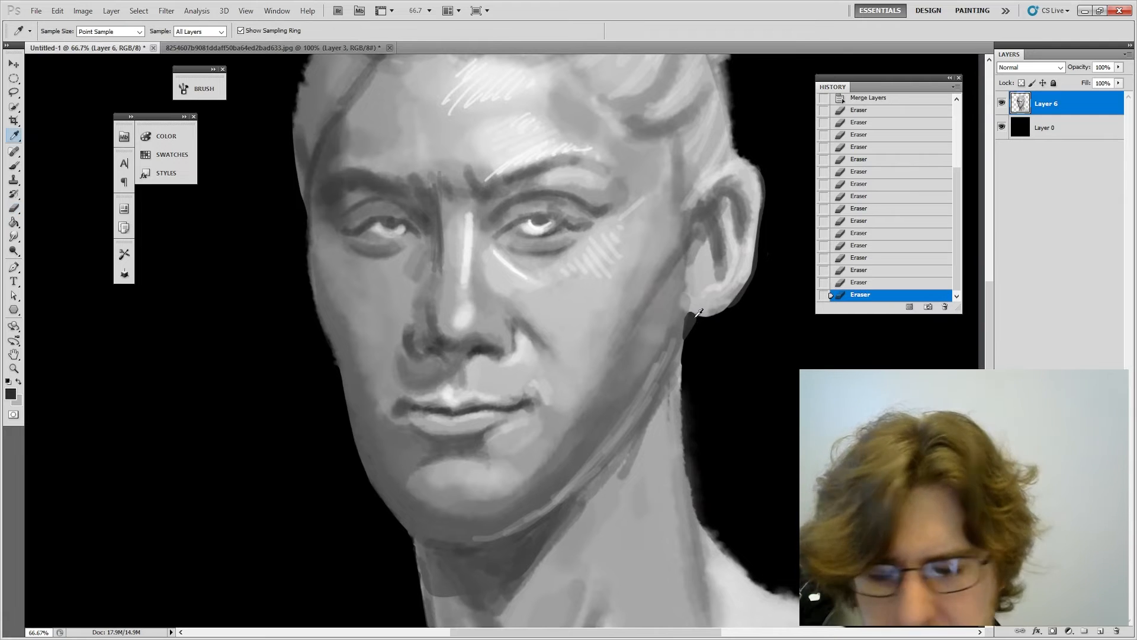
key("b")
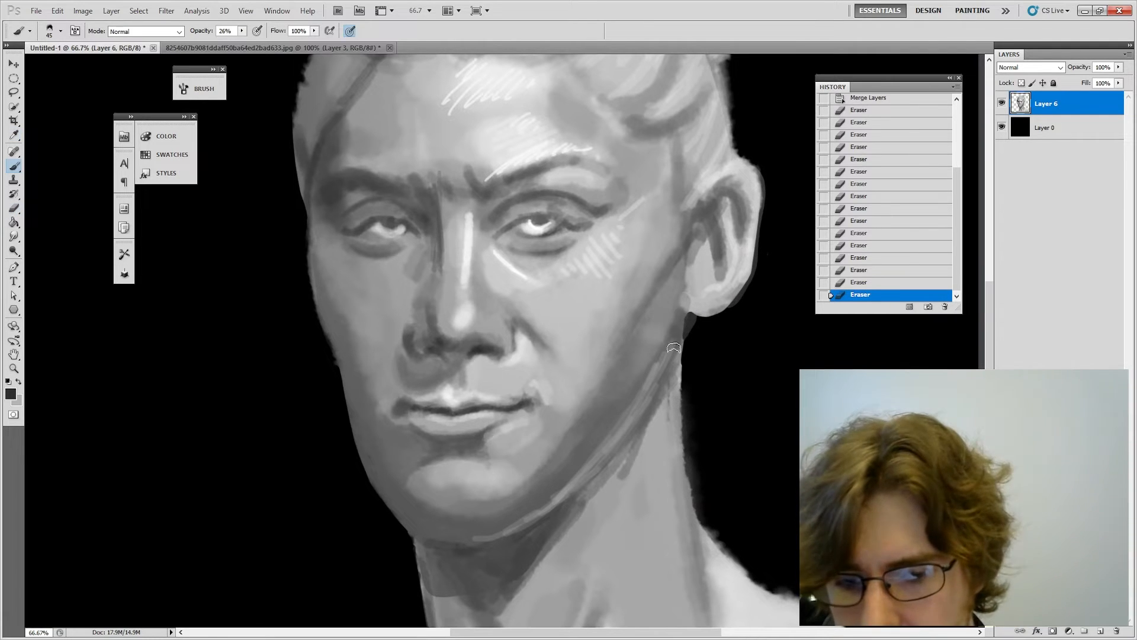
left_click_drag(674, 348, 680, 332)
left_click_drag(679, 337, 669, 362)
left_click_drag(242, 30, 239, 41)
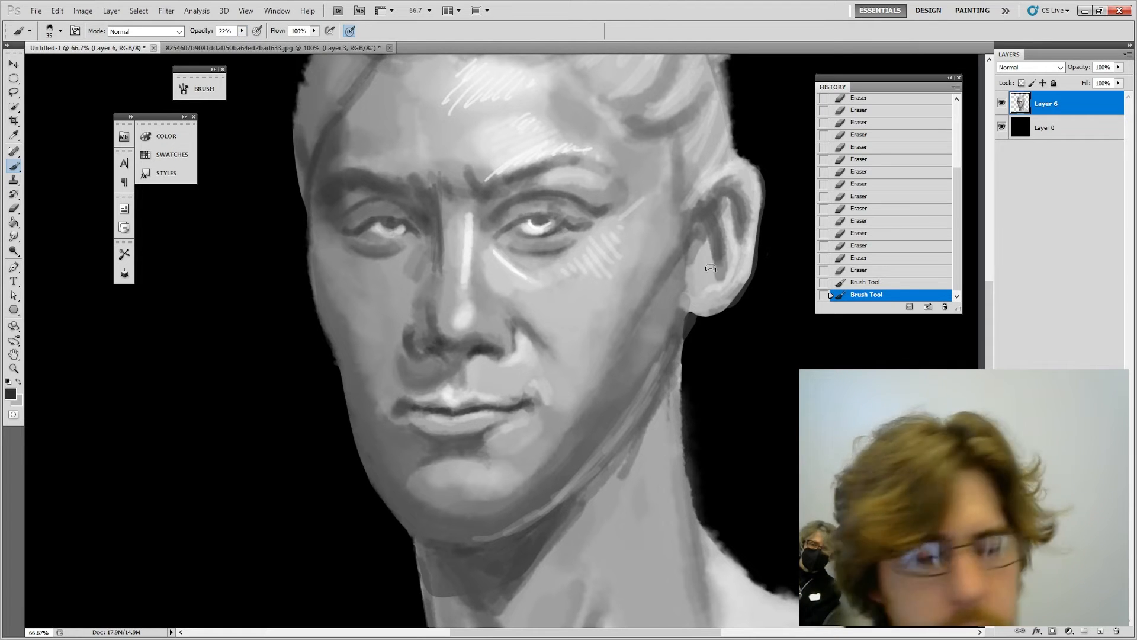
left_click_drag(685, 260, 677, 327)
left_click_drag(688, 251, 669, 362)
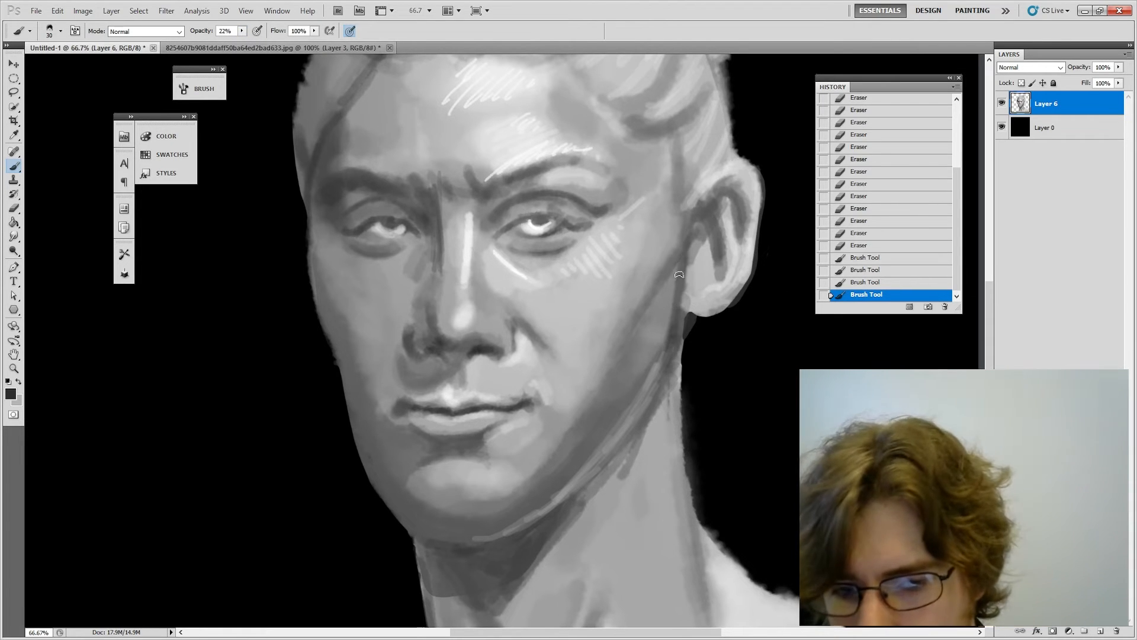
left_click_drag(684, 274, 678, 329)
Step: Shade the inner folds of the ear and enlarge the brush to 70
key("bracketright")
left_click_drag(706, 262, 704, 280)
mouse_move(706, 275)
left_mouse_down()
mouse_move(700, 242)
mouse_move(725, 214)
left_mouse_up()
key("bracketright")
key("bracketright")
Step: Apply a Liquify warp with a size 900 brush, pushing in the jaw and reshaping the crown and hair bun
key("ctrl+minus")
key("ctrl+minus")
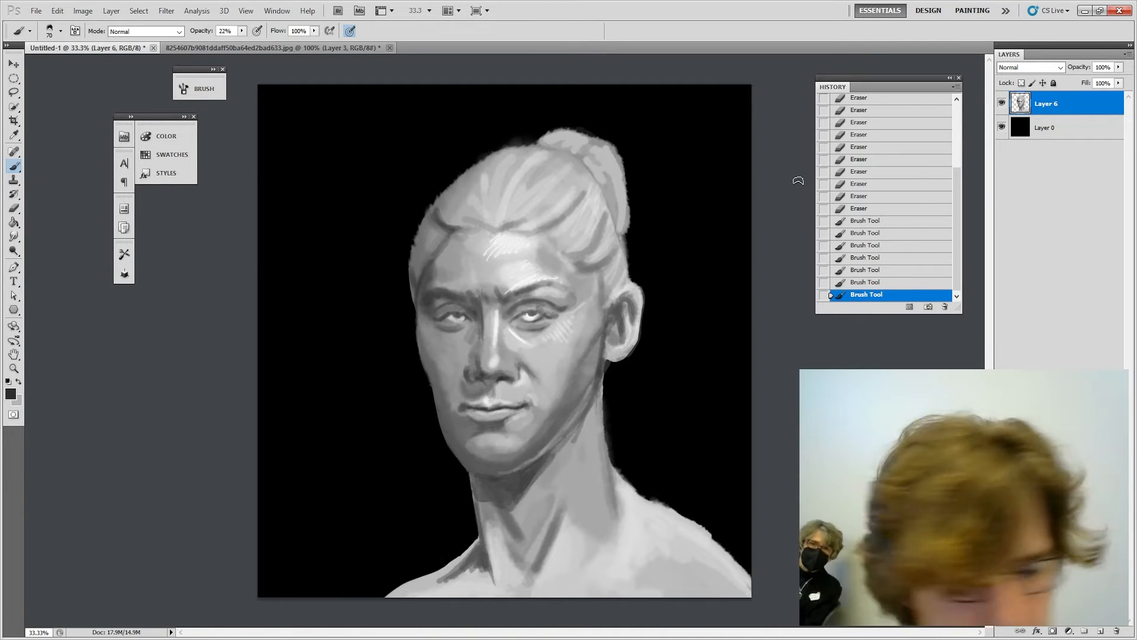
left_click(168, 10)
left_click(203, 89)
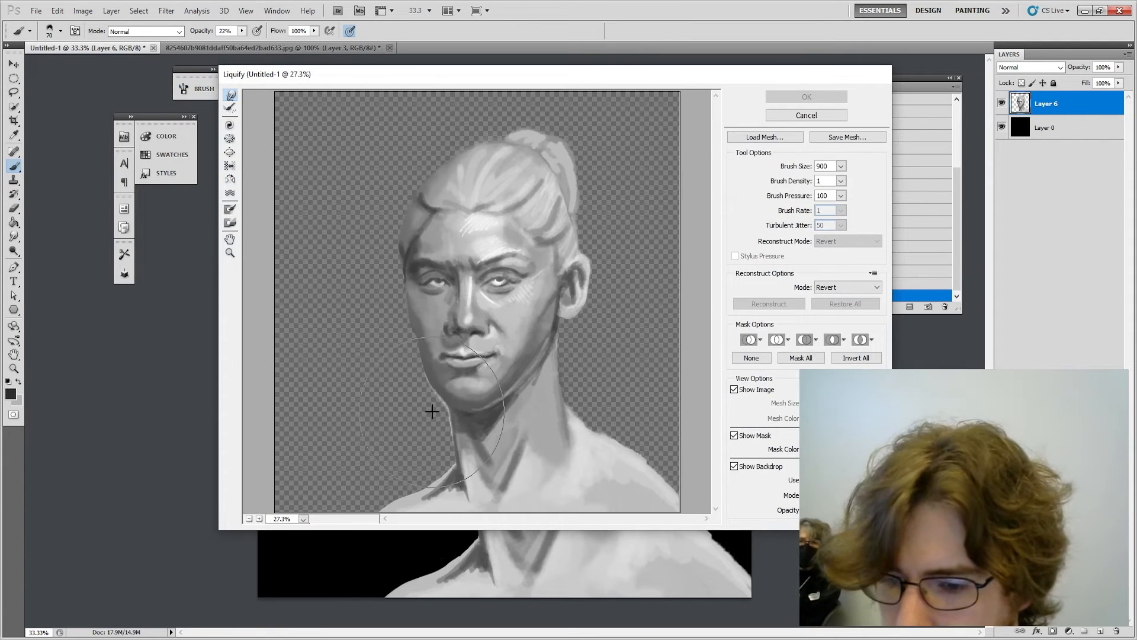
left_click_drag(460, 423, 499, 398)
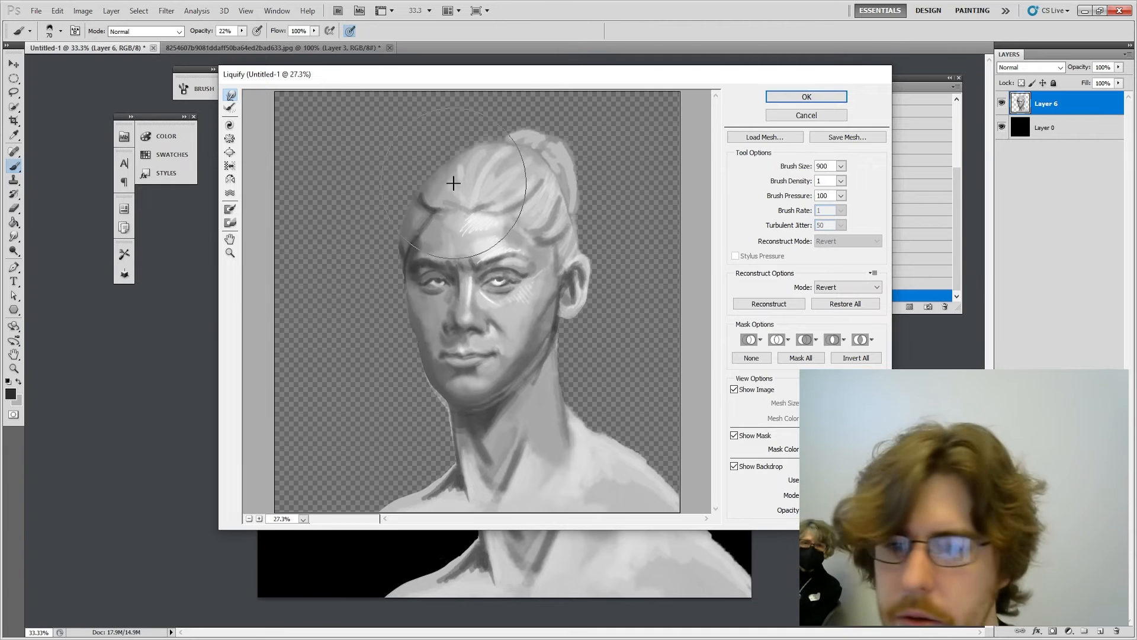
mouse_move(424, 210)
left_mouse_down()
mouse_move(507, 214)
mouse_move(501, 206)
mouse_move(533, 224)
mouse_move(469, 149)
mouse_move(549, 138)
mouse_move(557, 161)
left_mouse_up()
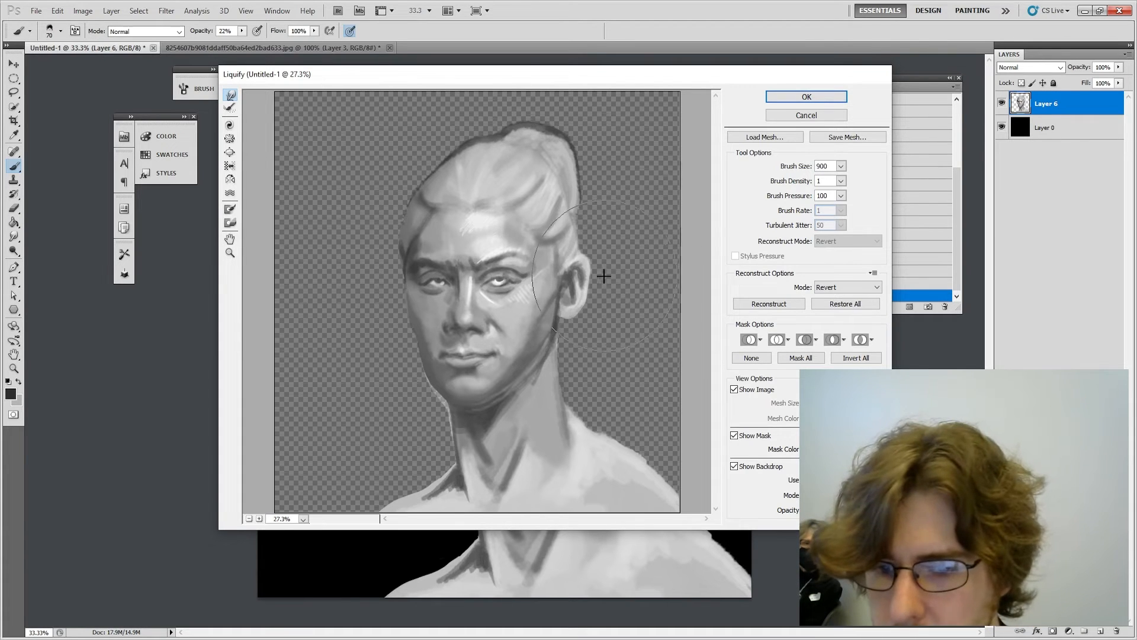
left_click(804, 97)
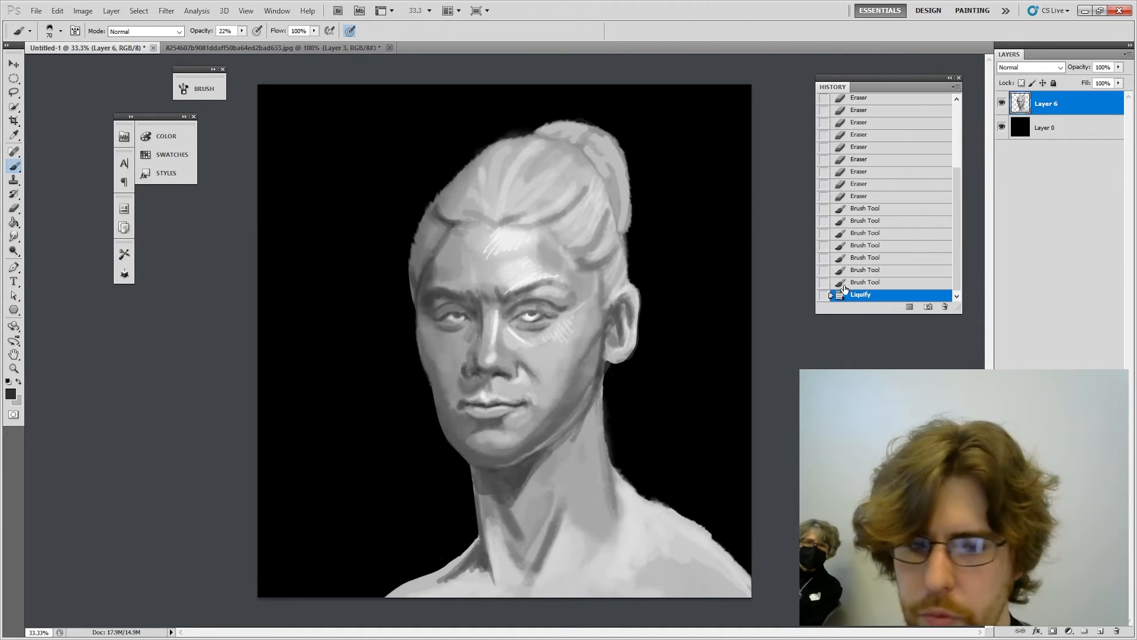
Step: Compare the portrait before and after the Liquify warp, ending on the warped version
left_click(863, 283)
left_click(862, 295)
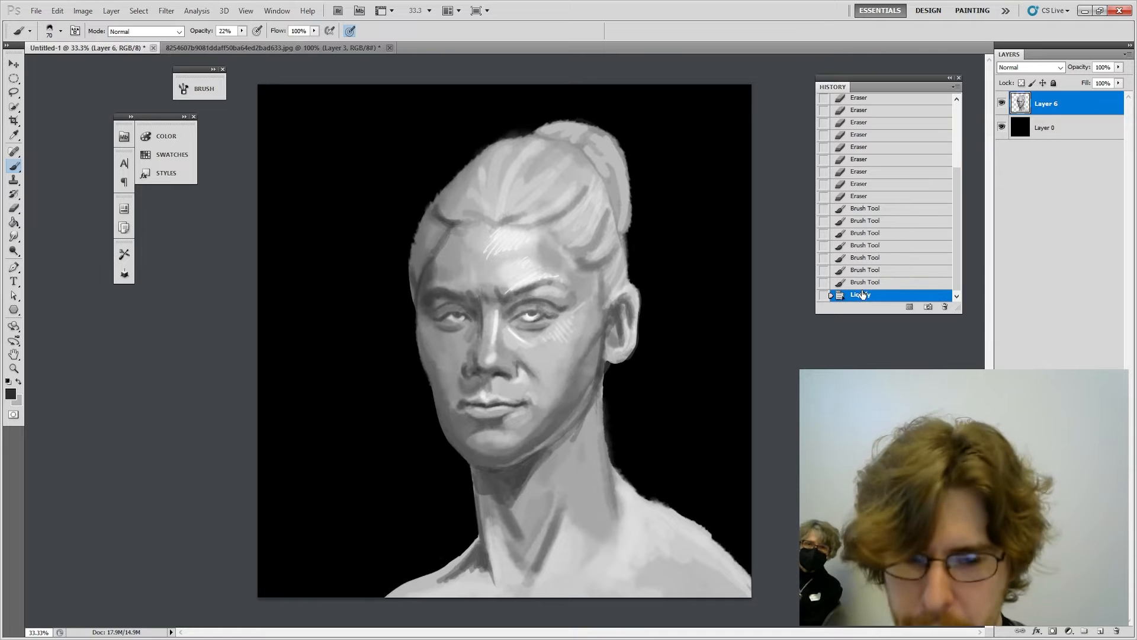
left_click(863, 283)
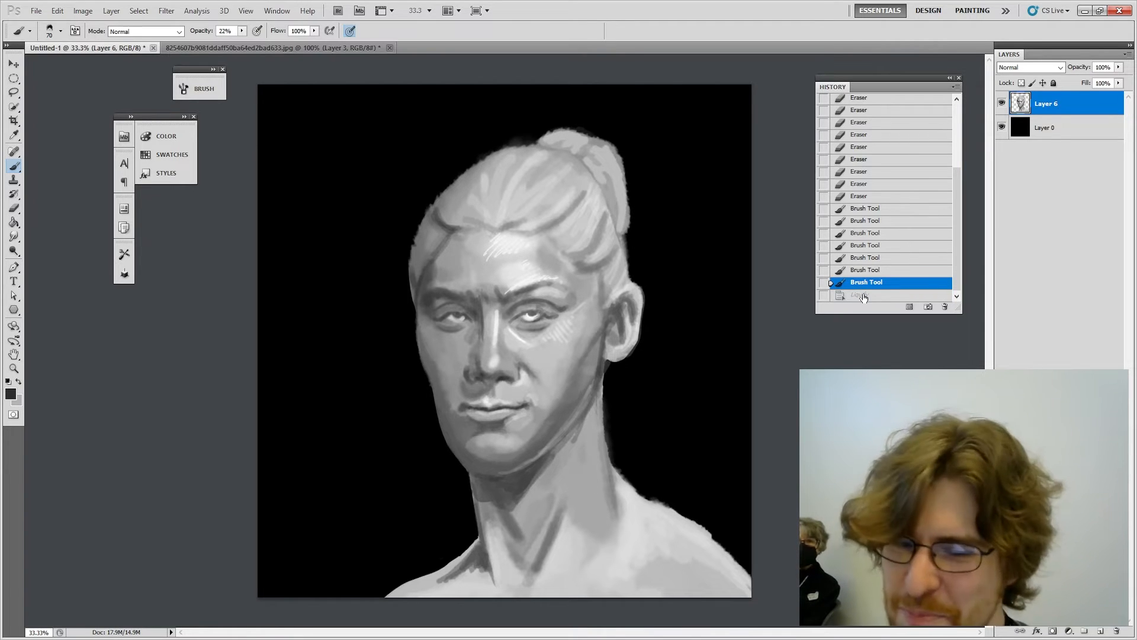
left_click(864, 296)
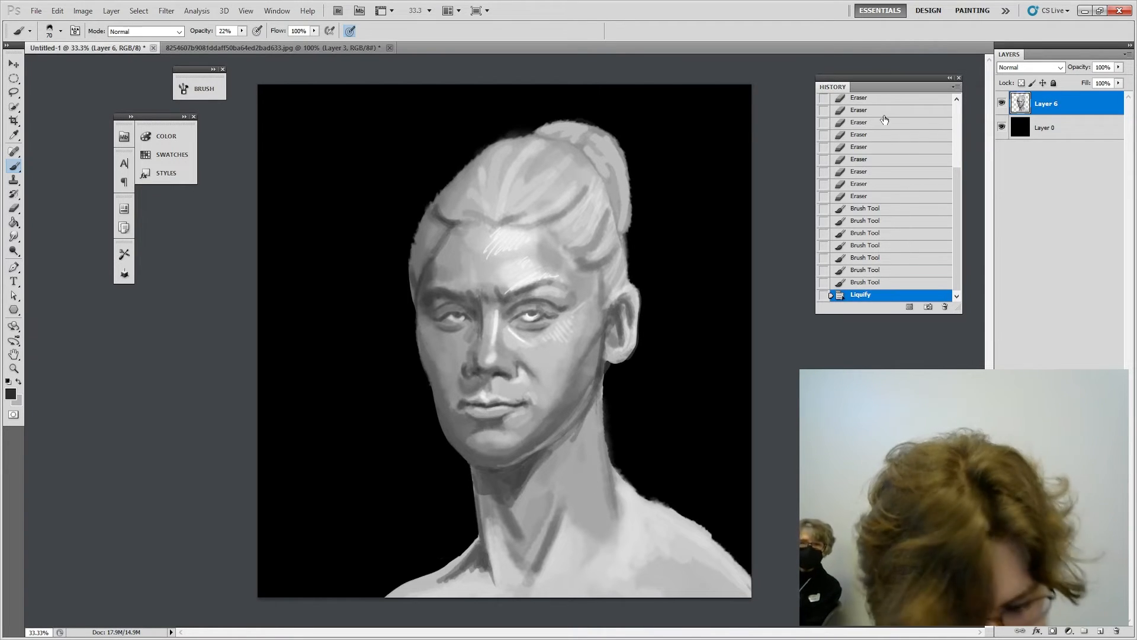
Step: Sample a light grey from the forehead, and trim the lower jaw and chin contour on the shadowed side with the Eraser
key("ctrl+plus")
mouse_move(704, 199)
left_mouse_down()
mouse_move(645, 264)
mouse_move(655, 255)
left_mouse_up()
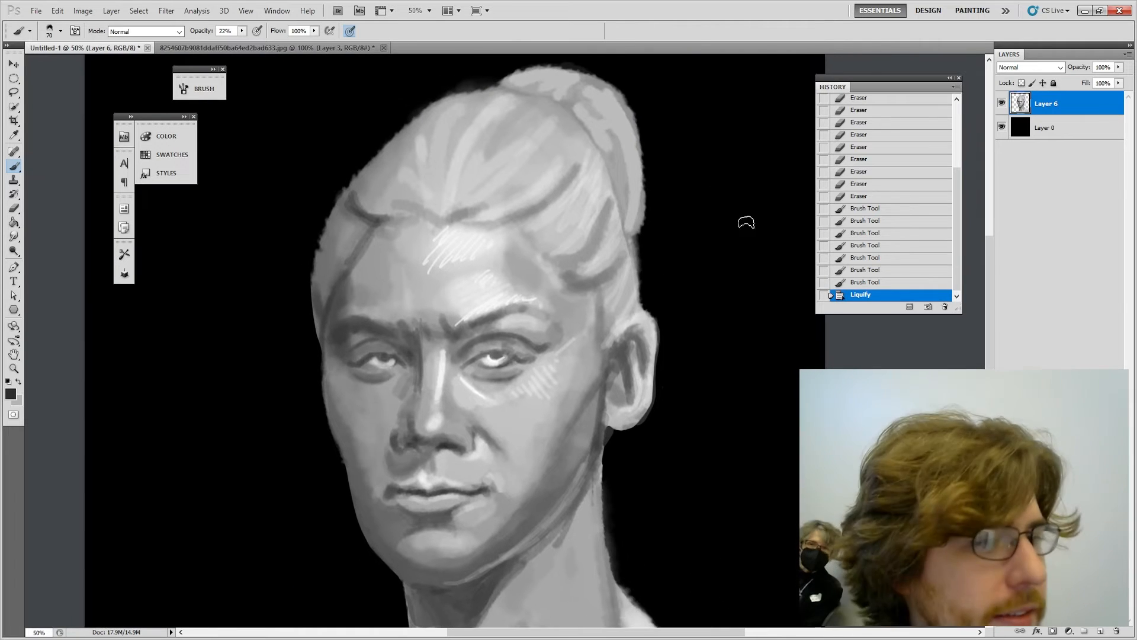
key("i")
left_click(504, 274)
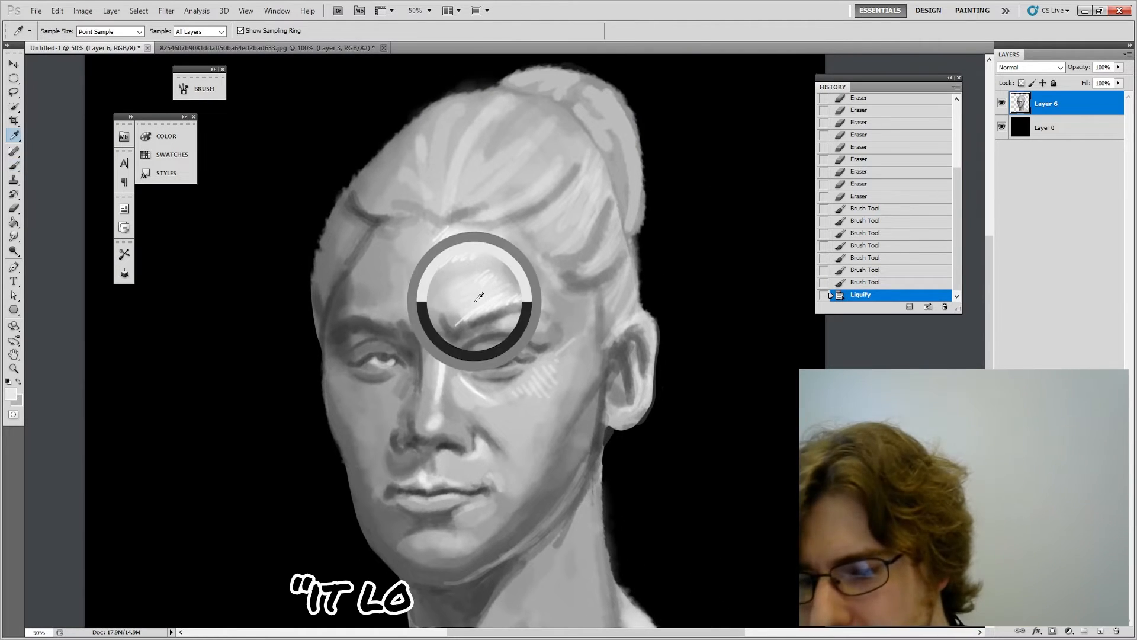
key("b")
left_click_drag(645, 462, 709, 334)
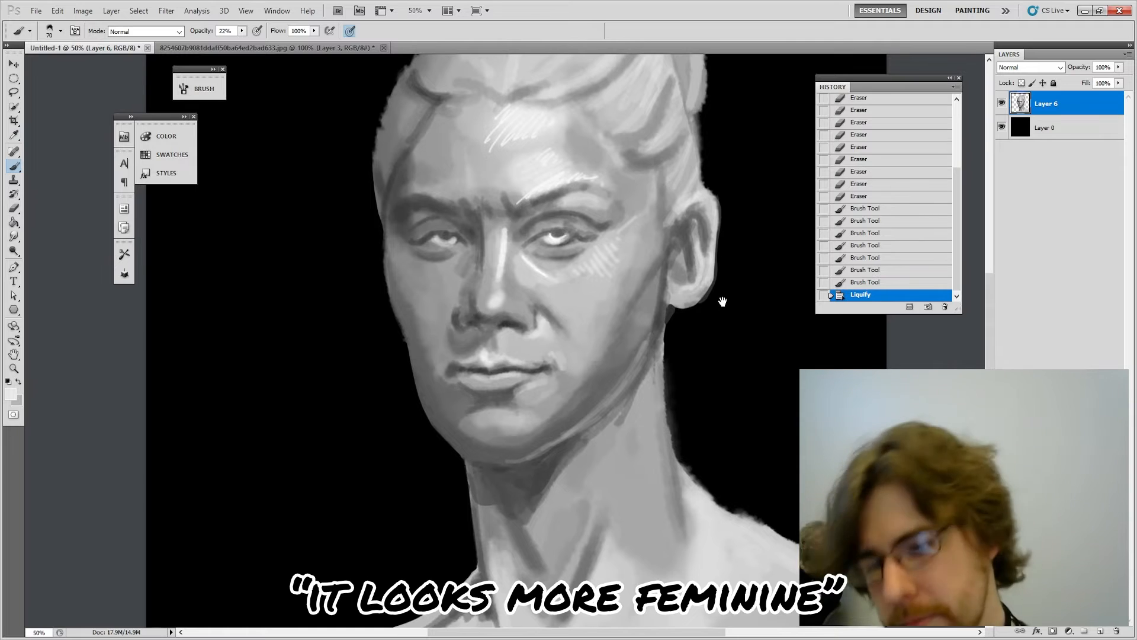
key("e")
left_click_drag(419, 412, 447, 452)
mouse_move(408, 373)
left_mouse_down()
mouse_move(430, 434)
mouse_move(461, 461)
left_mouse_up()
left_click_drag(435, 440, 456, 457)
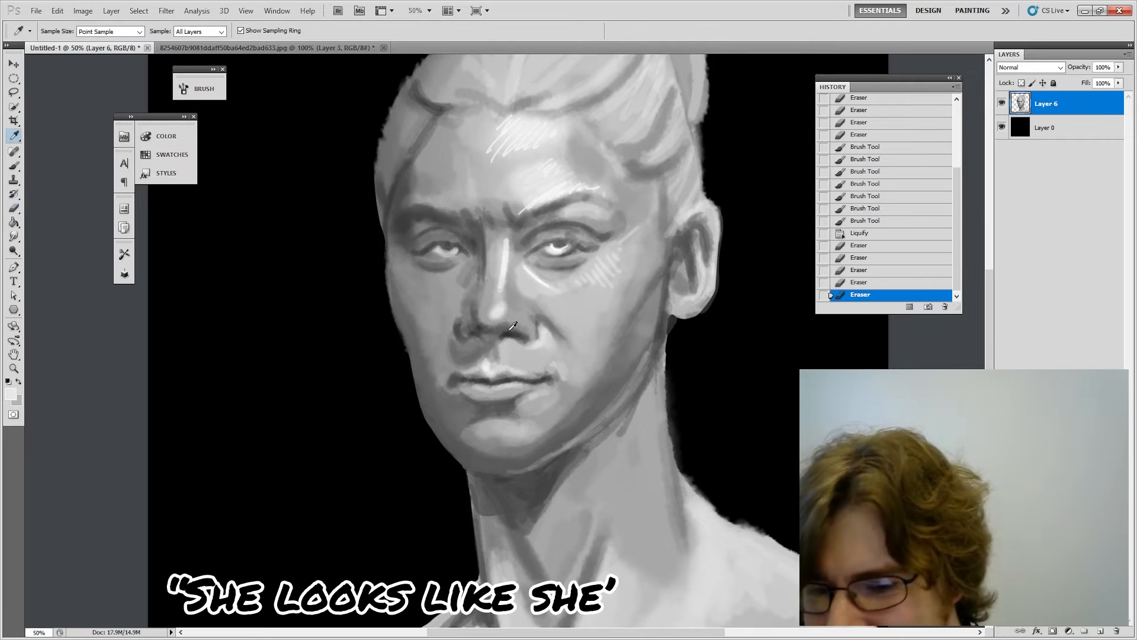
Step: Sample black from the background, shrink the brush to 20, and darken the shadowed corner of the mouth and the cheek above it
key("i")
left_click(510, 331)
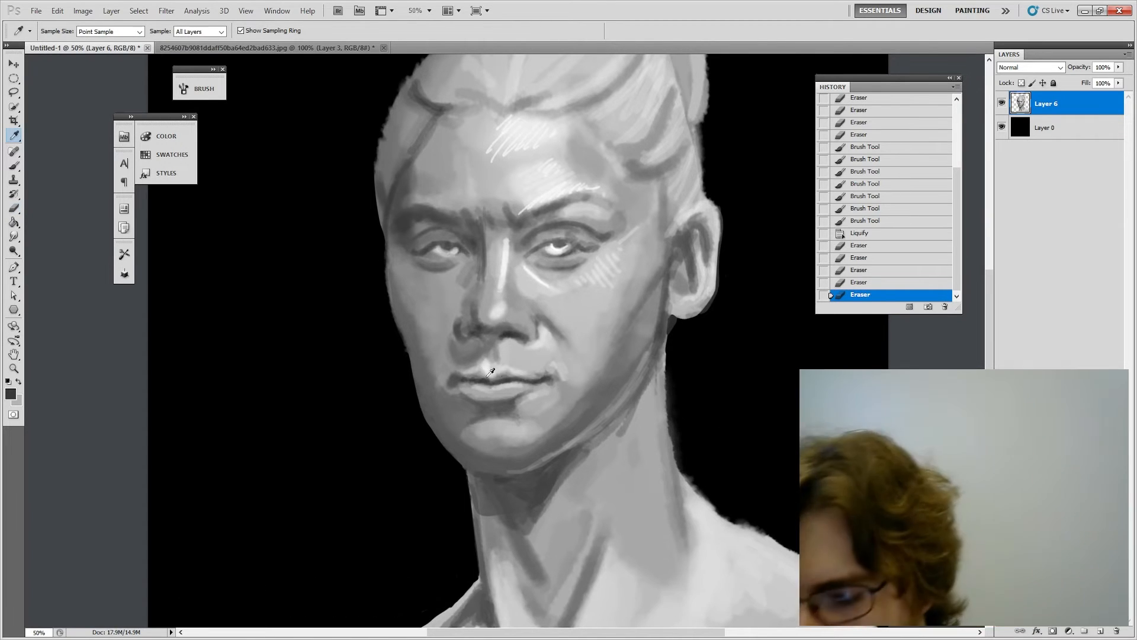
left_click(263, 343)
key("b")
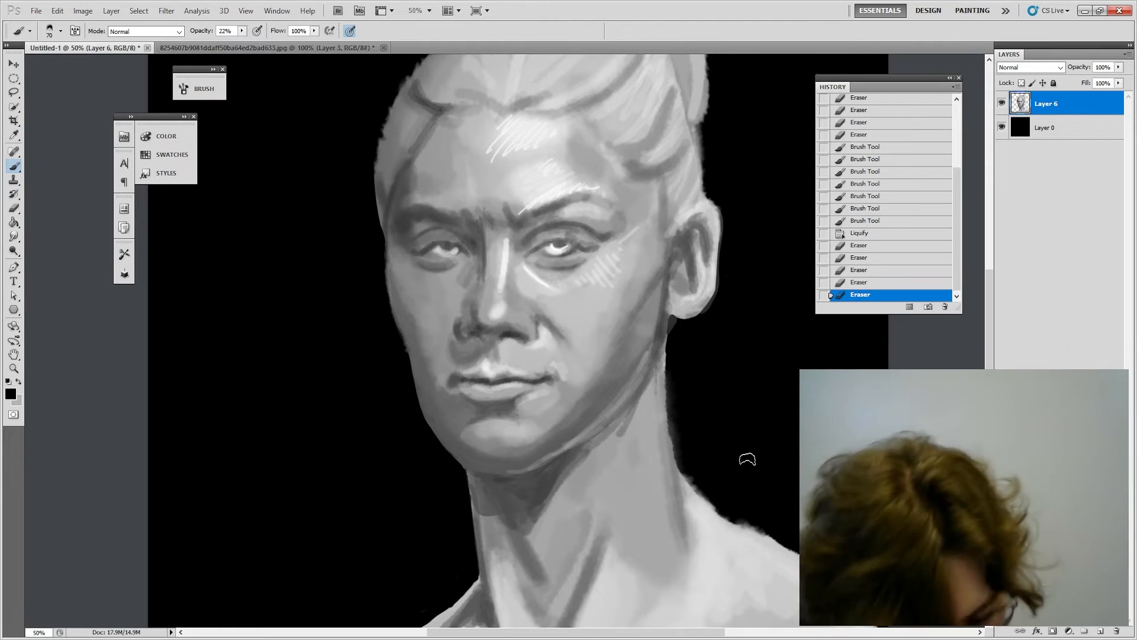
key("bracketleft")
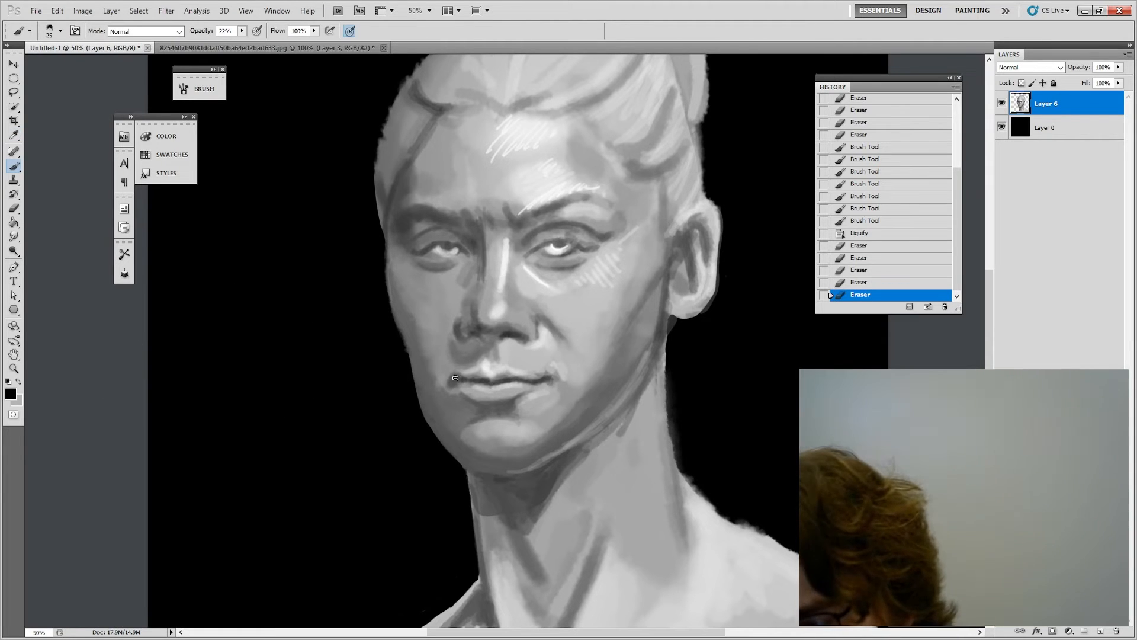
key("bracketleft")
left_click_drag(455, 378, 445, 364)
left_click_drag(443, 362, 432, 346)
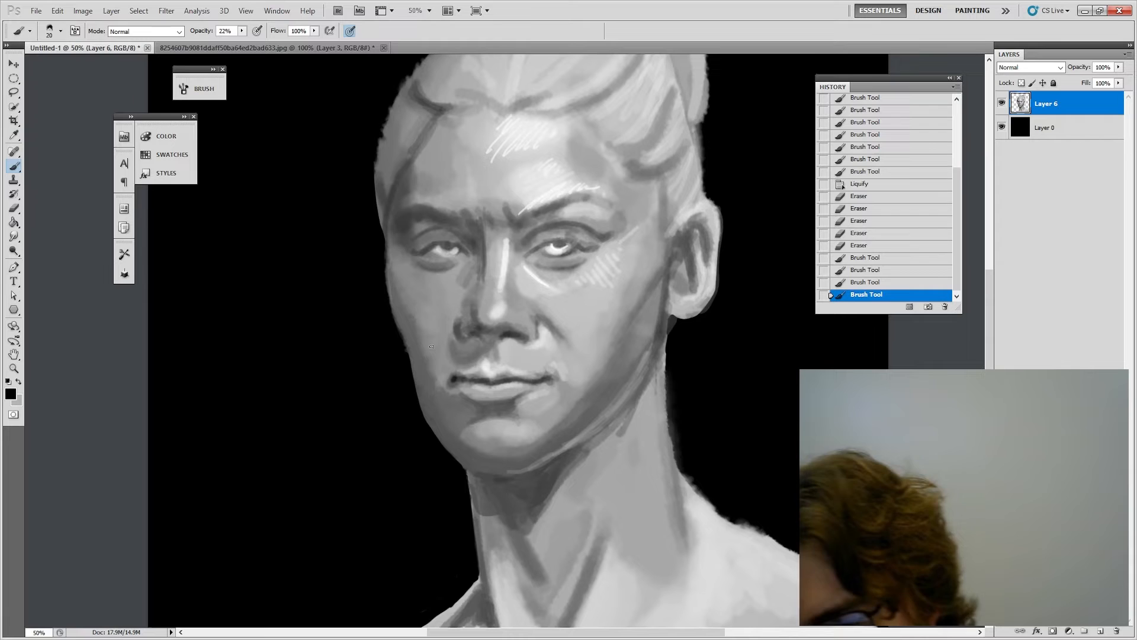
Step: Paint the dark parting line between the lips in black, from the shadowed mouth corner across to the opposite corner
left_click(455, 376)
left_click(456, 378)
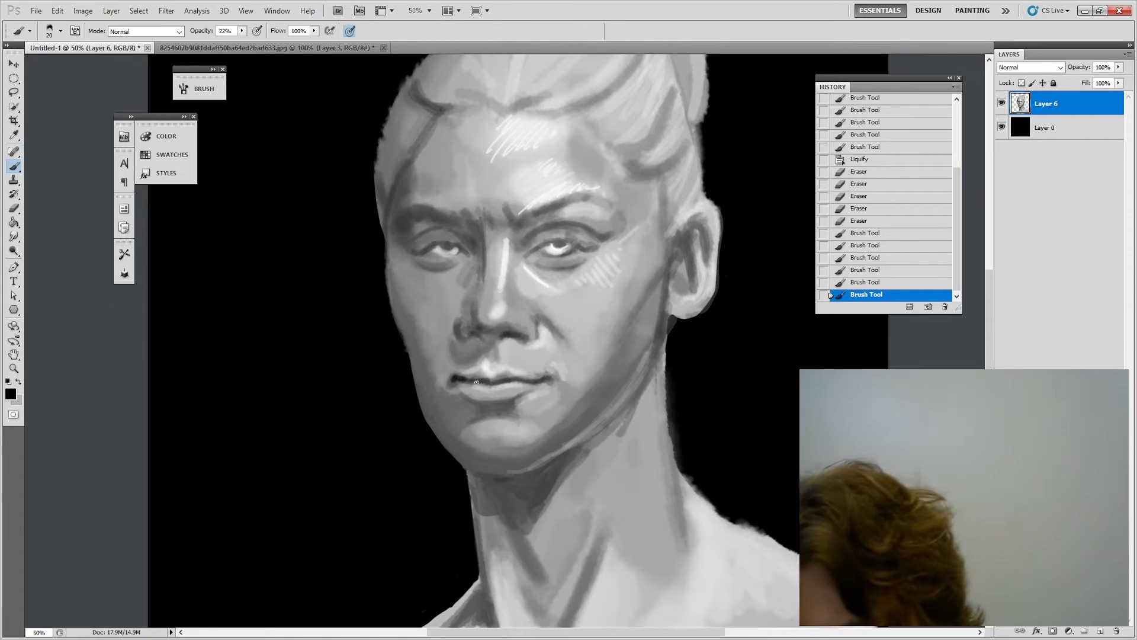
left_click_drag(477, 382, 485, 382)
left_click_drag(462, 379, 490, 382)
left_click_drag(477, 381, 504, 380)
left_click_drag(495, 382, 514, 379)
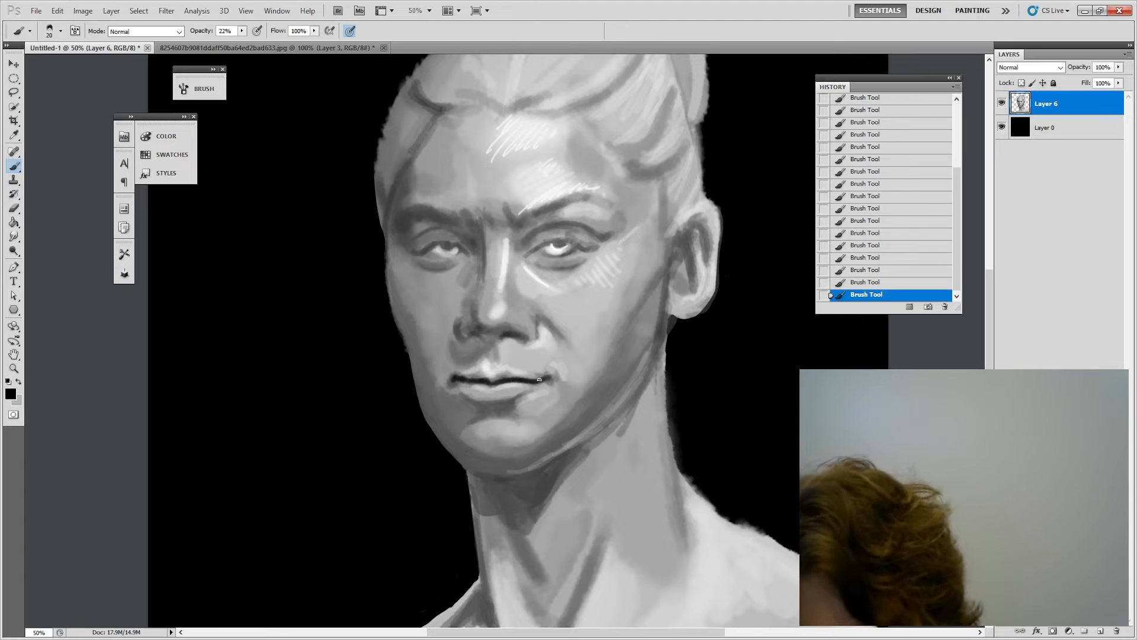
left_click_drag(539, 379, 550, 375)
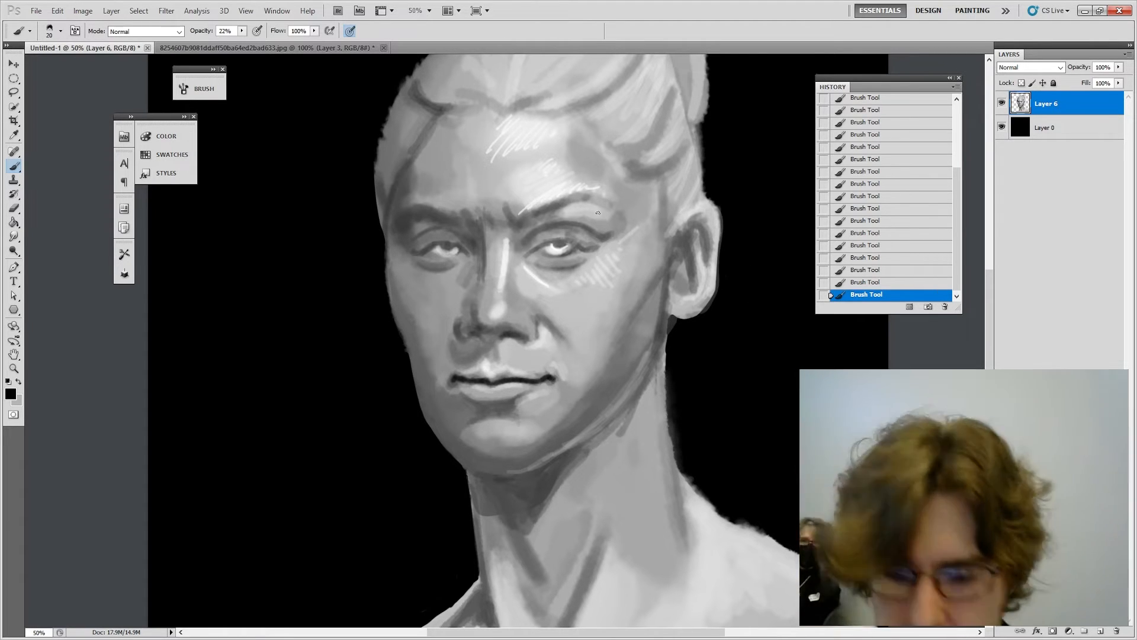
key("ctrl+plus")
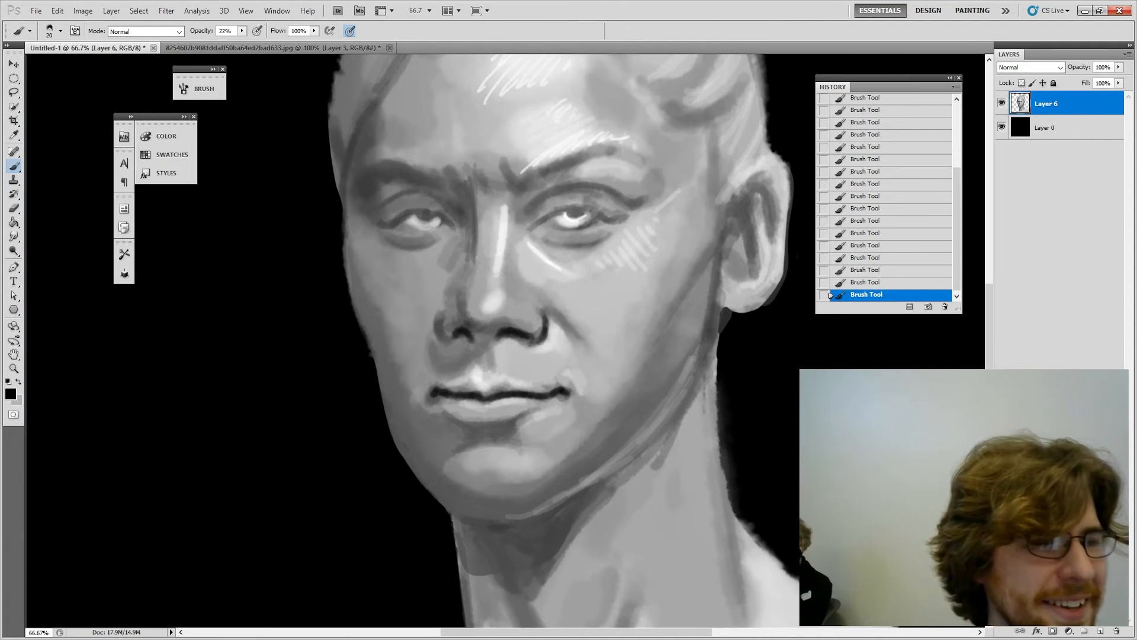
left_click_drag(1136, 98, 1136, 160)
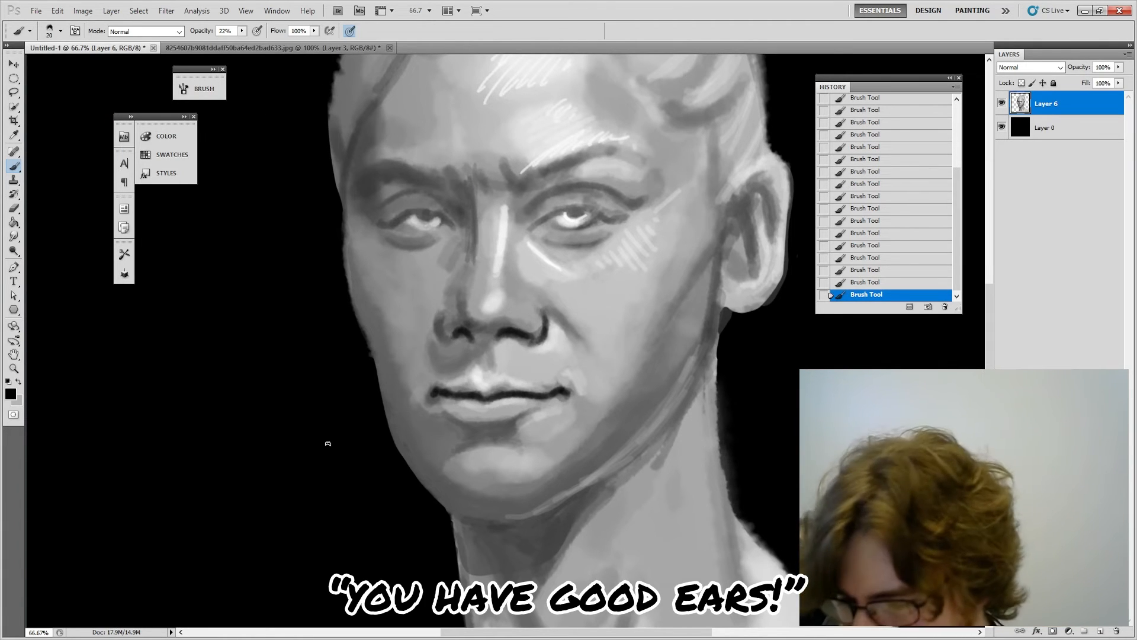
key("super+d")
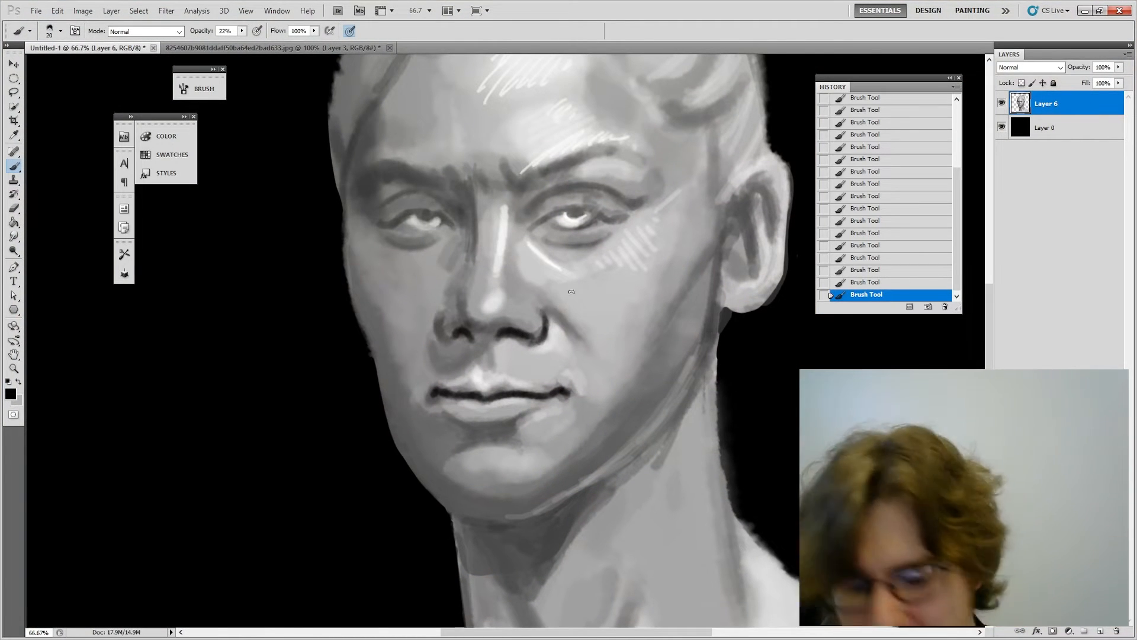
Step: Darken the cheek shadow in front of the ear with a black size 35 brush at 12% opacity
left_click(241, 31)
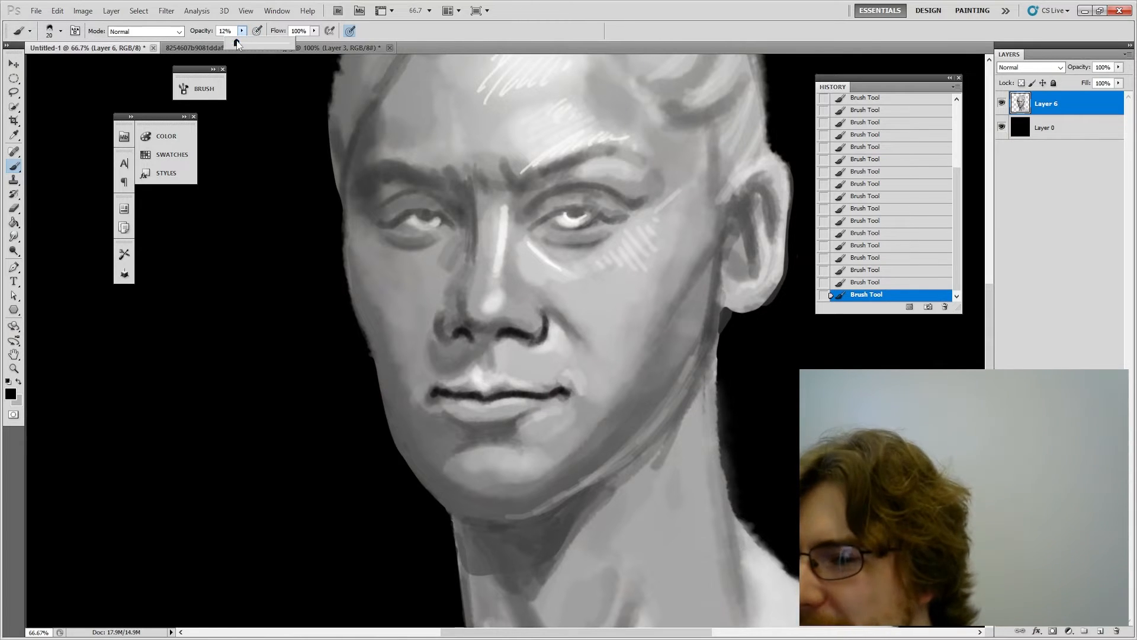
key("bracketright")
key("bracketright")
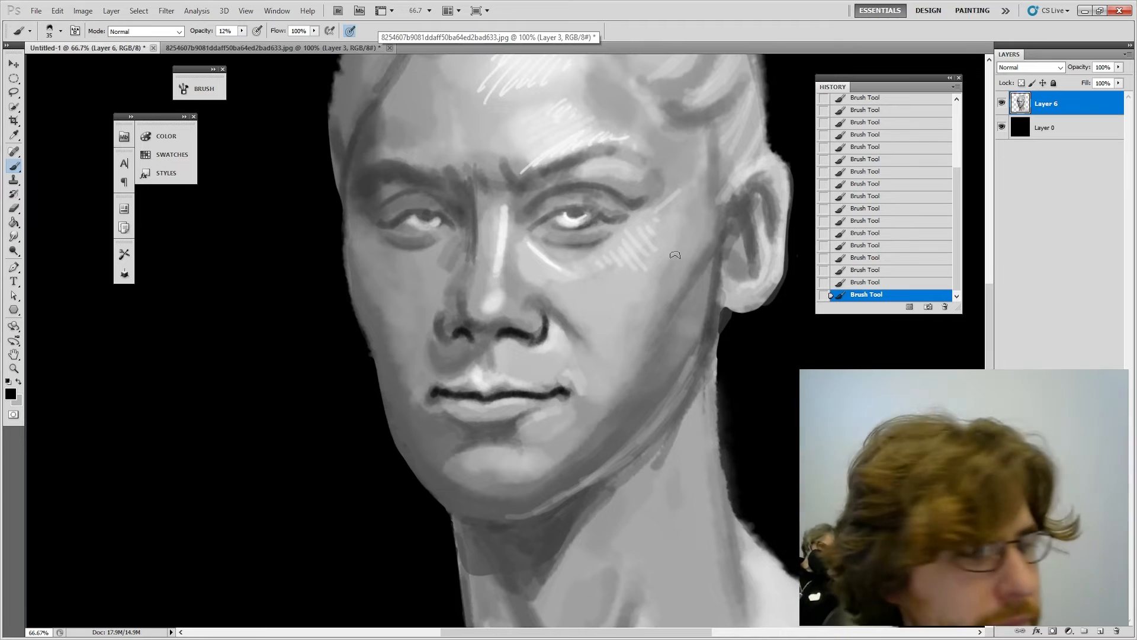
mouse_move(707, 269)
left_mouse_down()
mouse_move(671, 328)
mouse_move(721, 254)
mouse_move(686, 304)
mouse_move(718, 271)
mouse_move(702, 303)
mouse_move(691, 317)
mouse_move(725, 245)
left_mouse_up()
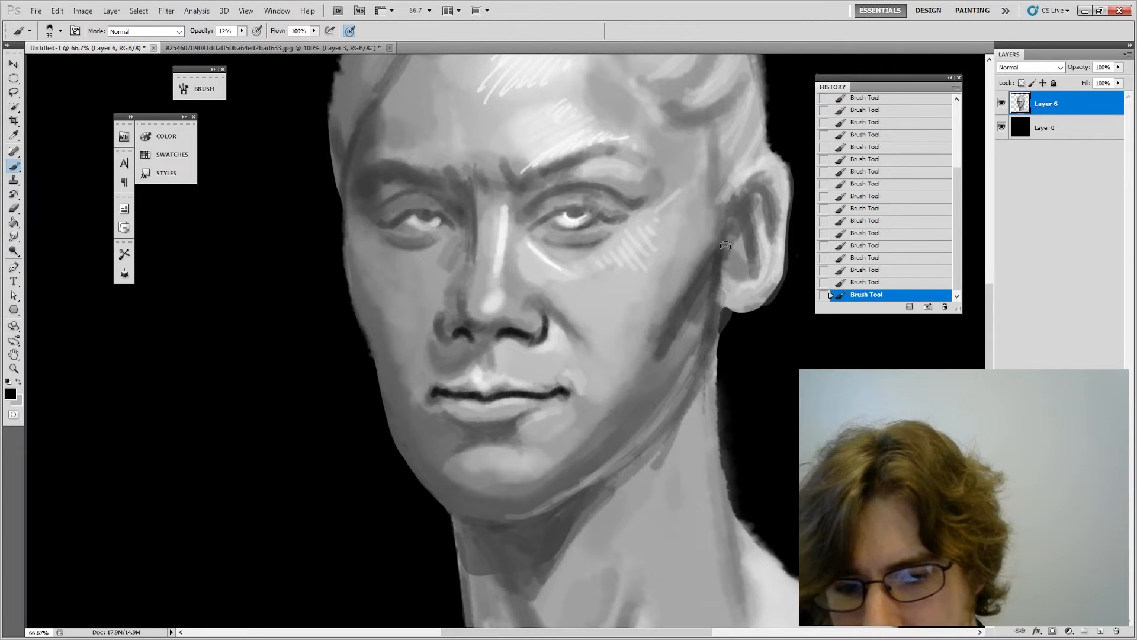
Step: Paint dark recesses inside the ear and along the jaw edge below it with a small black brush at 45% opacity
left_click_drag(761, 187, 747, 238)
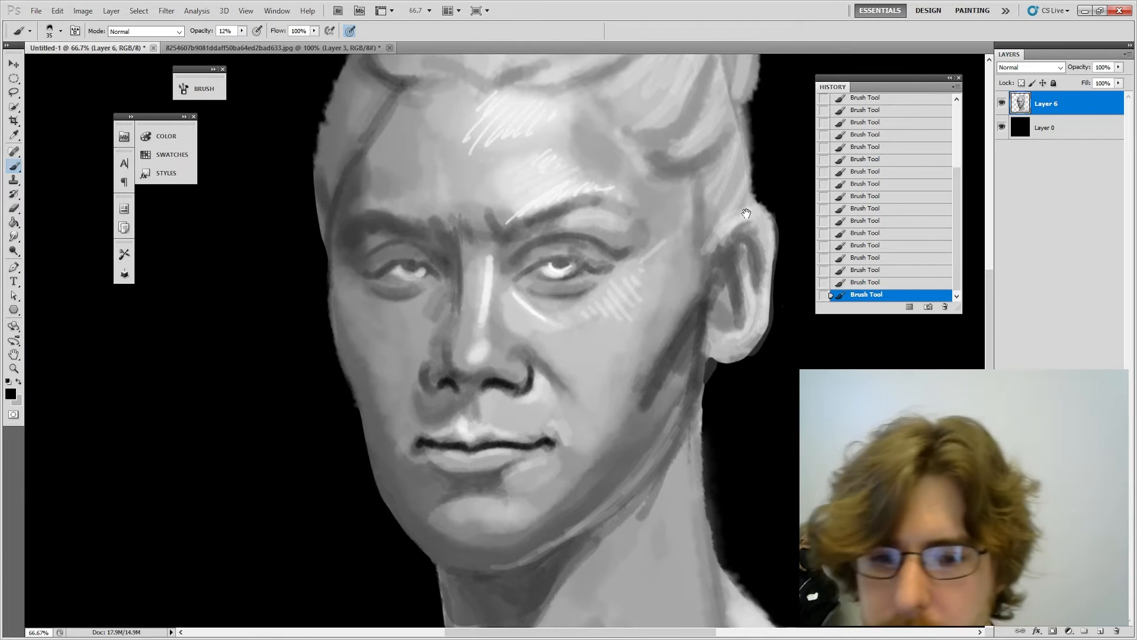
left_click(241, 30)
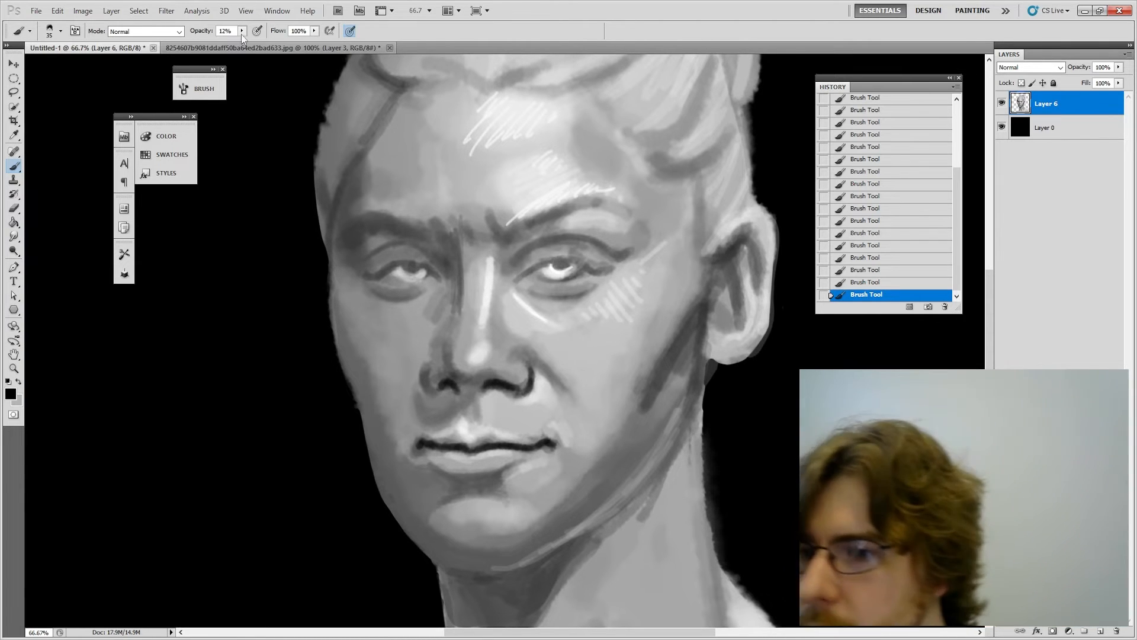
left_click_drag(250, 48, 264, 47)
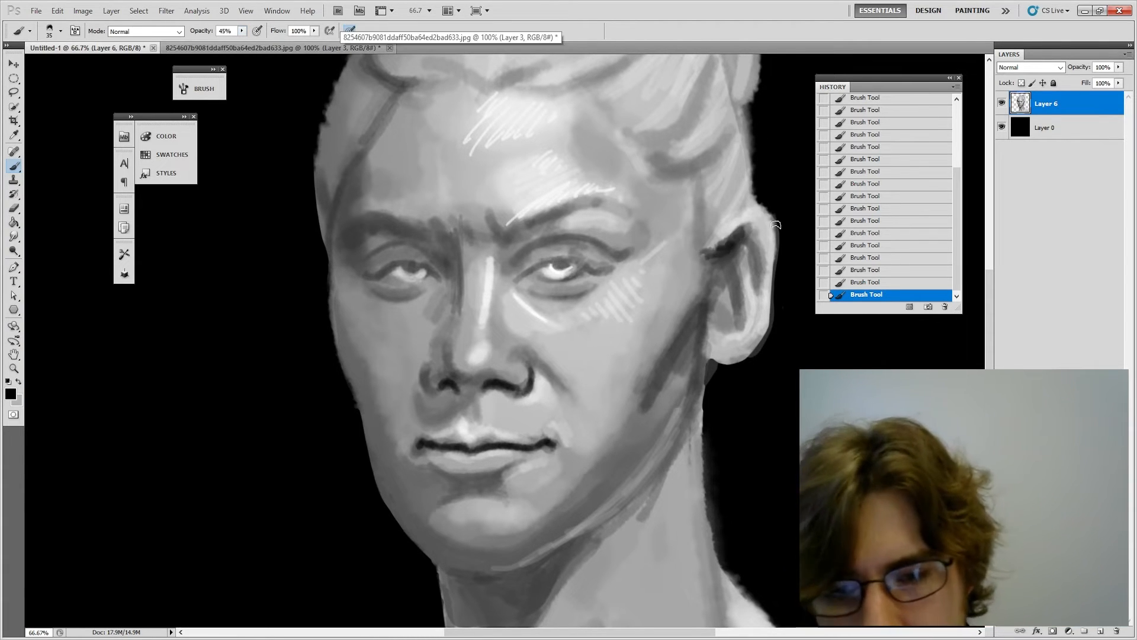
key("bracketleft")
key("bracketleft")
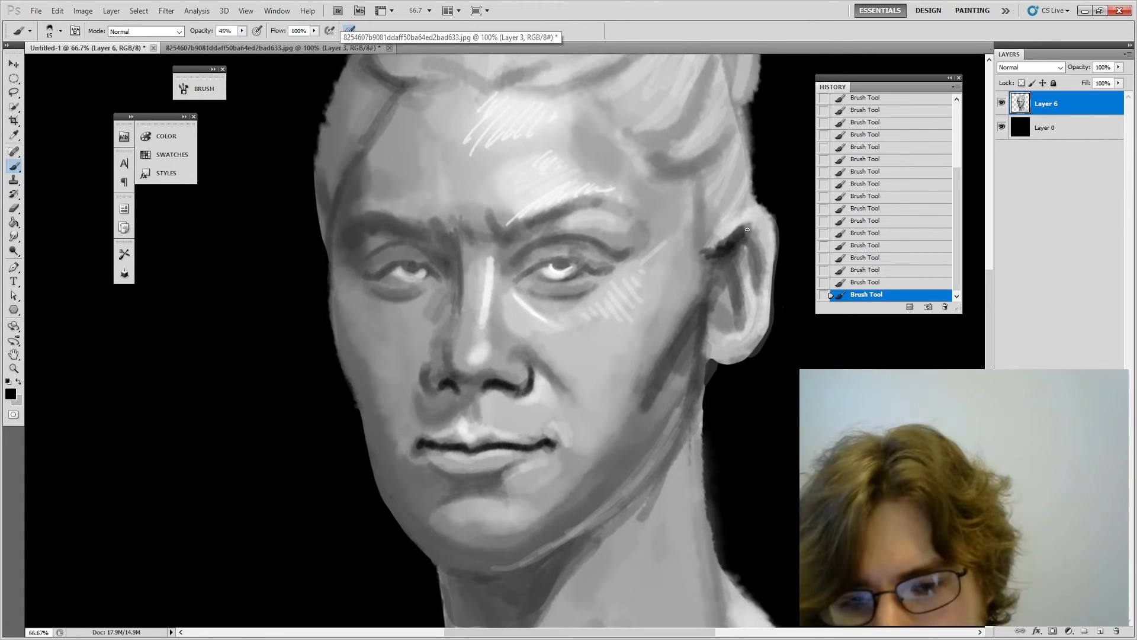
mouse_move(741, 228)
left_mouse_down()
mouse_move(760, 247)
mouse_move(764, 281)
left_mouse_up()
left_click_drag(746, 233, 757, 280)
mouse_move(755, 233)
left_mouse_down()
mouse_move(764, 273)
mouse_move(735, 301)
mouse_move(741, 321)
left_mouse_up()
key("bracketright")
mouse_move(723, 264)
left_mouse_down()
mouse_move(698, 298)
mouse_move(755, 243)
mouse_move(709, 303)
mouse_move(701, 366)
mouse_move(710, 297)
mouse_move(701, 384)
left_mouse_up()
key("bracketleft")
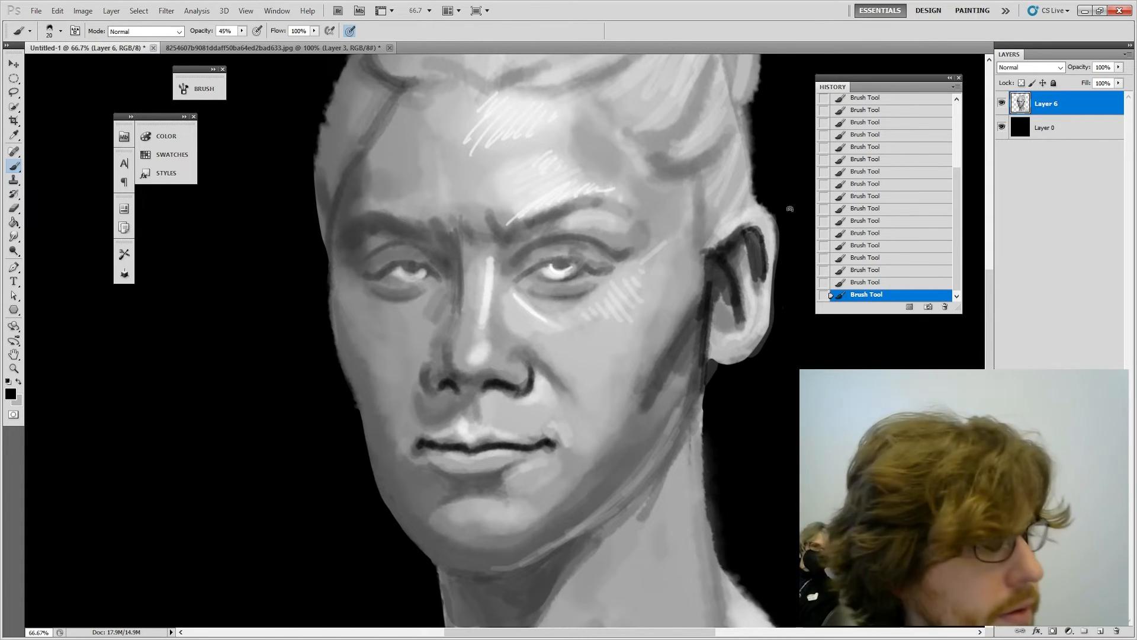
Step: Shade around the earlobe and the back of the jaw with a black size 70 brush at 22% opacity
left_click(243, 31)
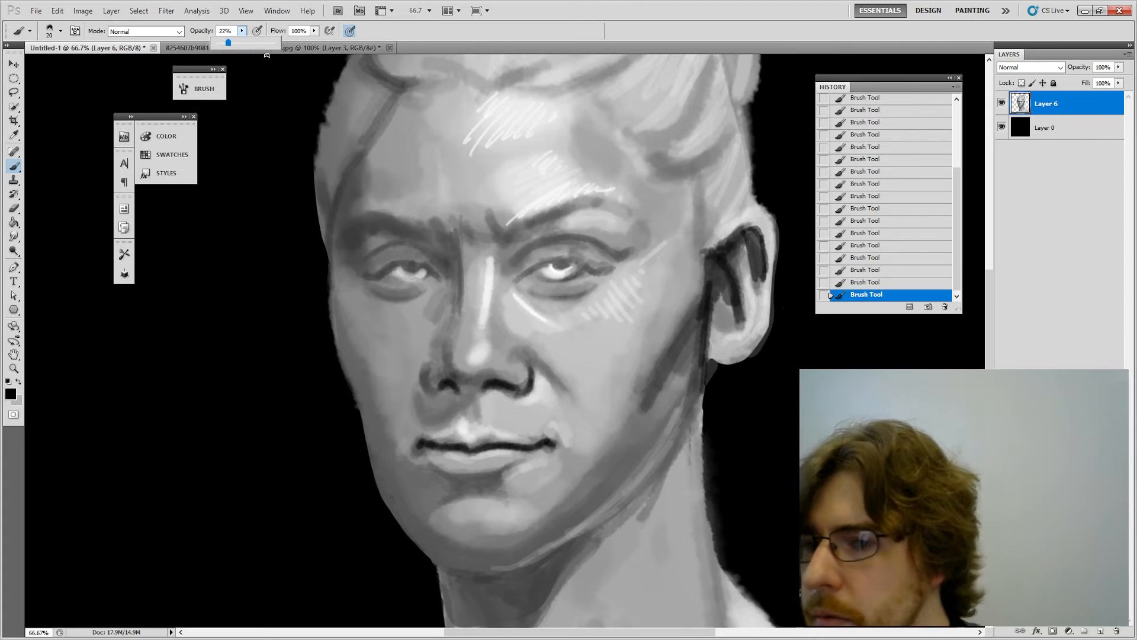
key("bracketright")
key("bracketright")
key("bracketright")
key("bracketright")
left_click_drag(715, 302, 717, 369)
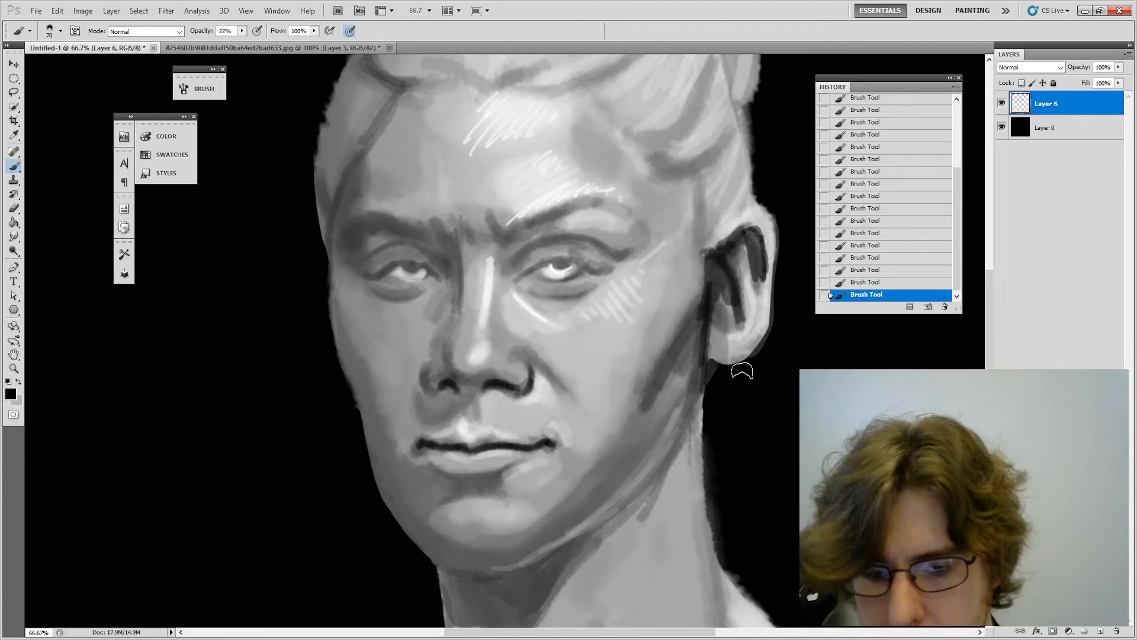
left_click_drag(718, 304, 718, 355)
Step: Paint dark lines under the lower lip and at the chin crease with a black size 15 brush
left_click_drag(745, 472, 793, 438)
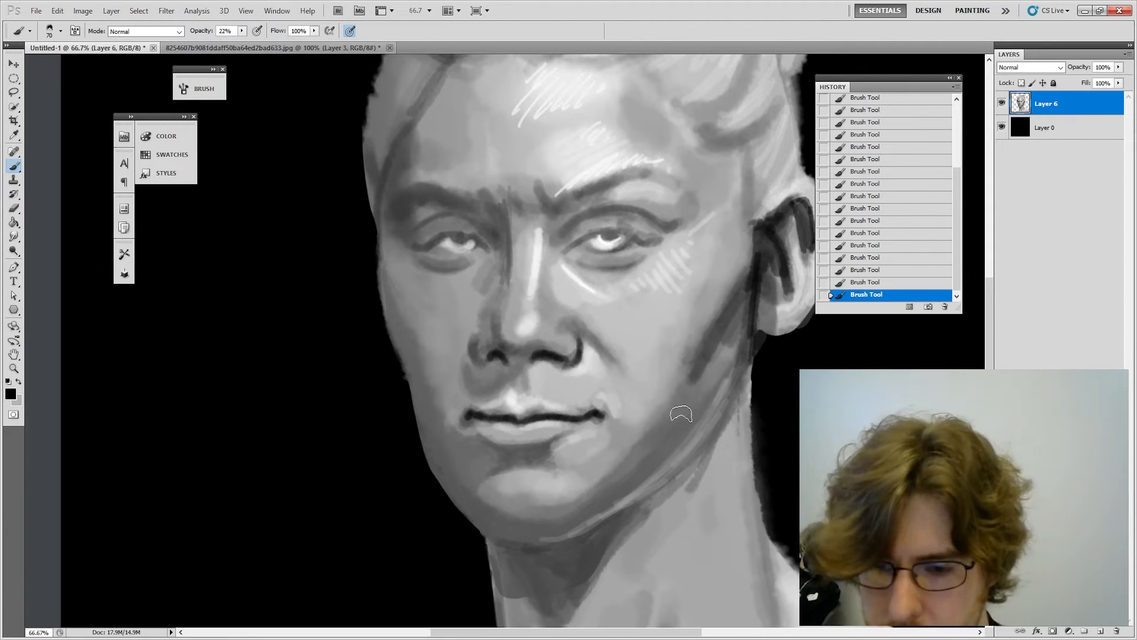
key("bracketleft")
key("bracketleft")
key("bracketleft")
key("bracketleft")
key("bracketleft")
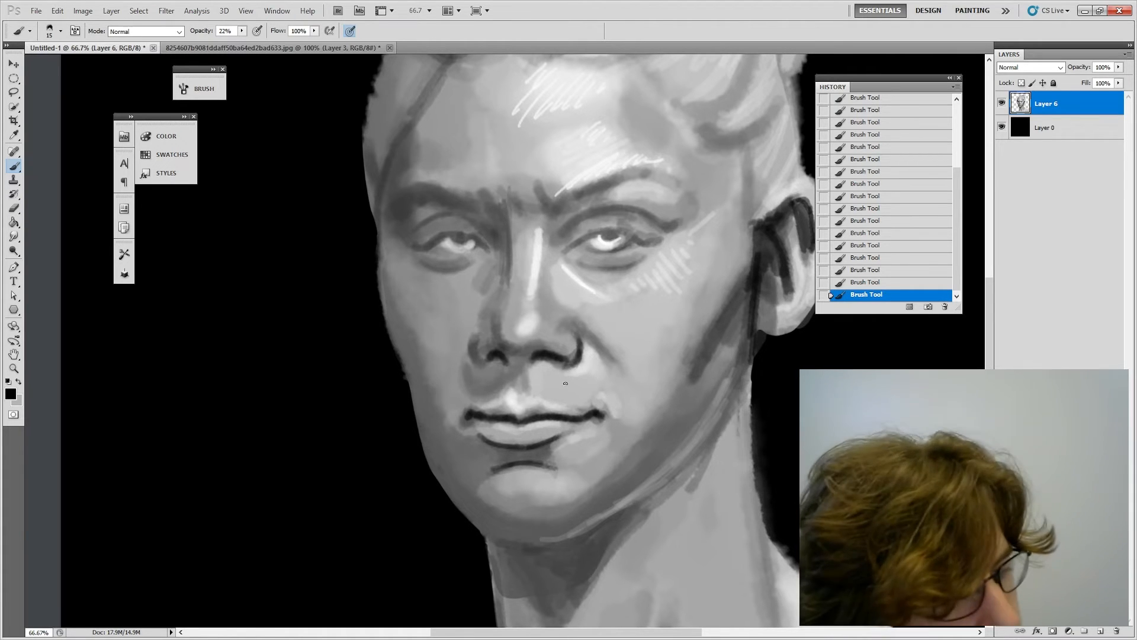
Step: Fill the shadow between lower lip and chin with black at 14% opacity, and soften its edges with a light grey sampled beside the mouth
key("bracketright")
key("bracketright")
key("bracketright")
left_click(242, 31)
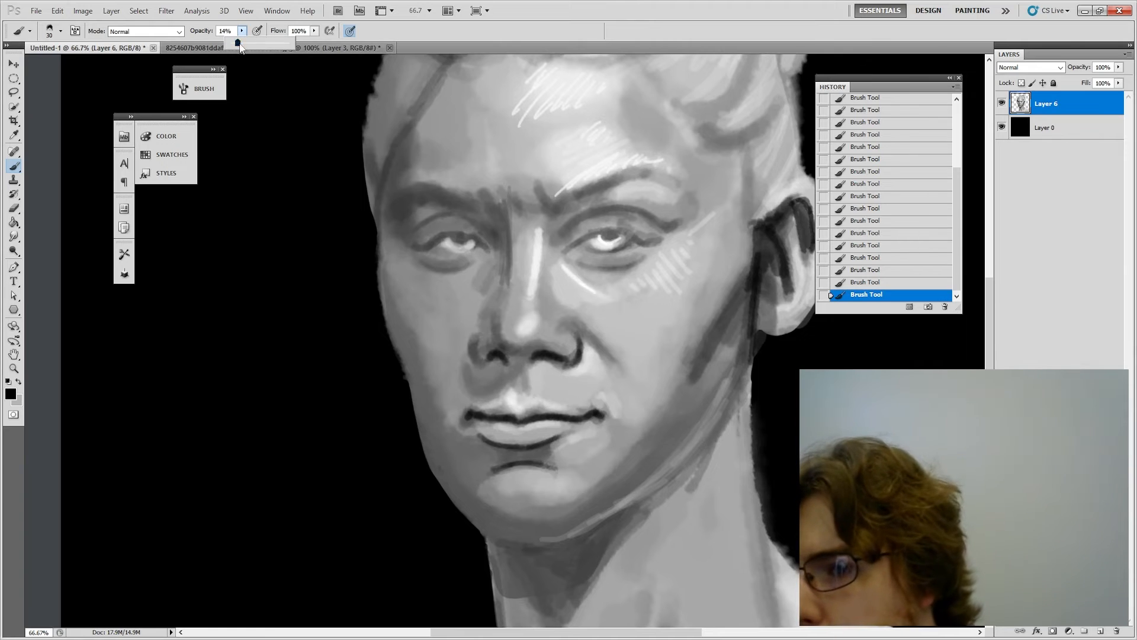
key("bracketright")
key("bracketright")
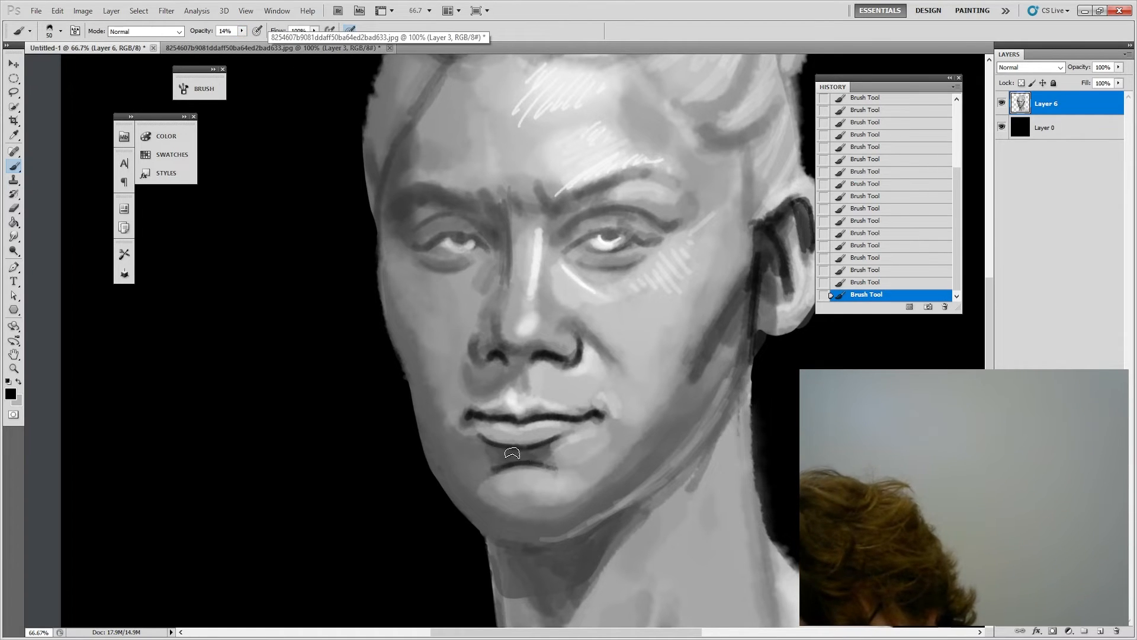
mouse_move(512, 453)
left_mouse_down()
mouse_move(535, 461)
mouse_move(550, 448)
left_mouse_up()
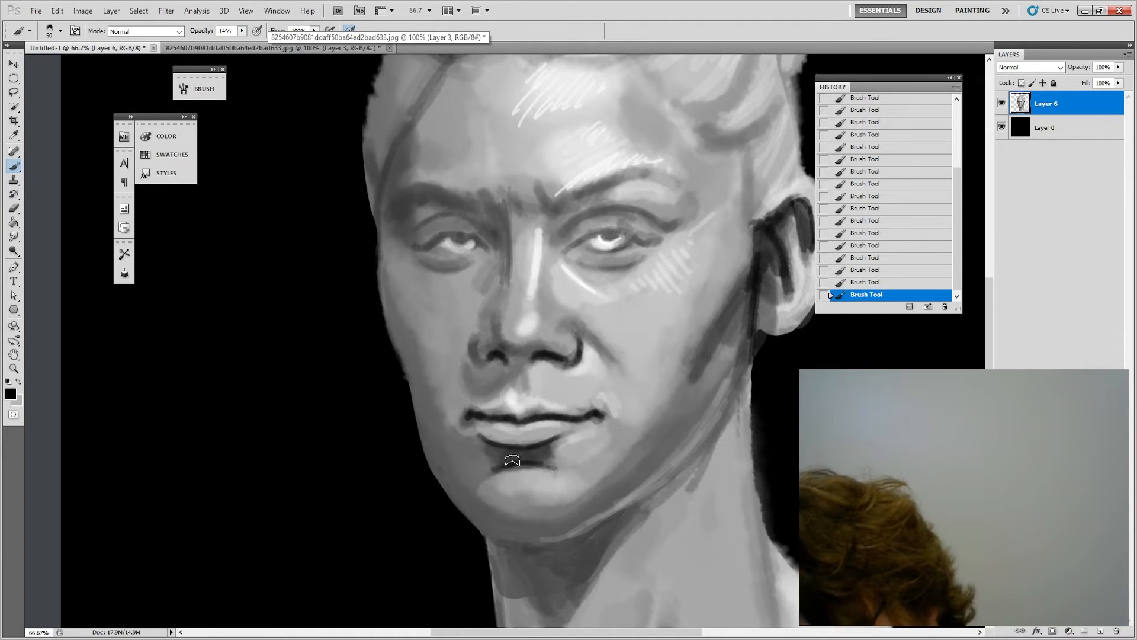
key("bracketleft")
key("bracketleft")
key("bracketleft")
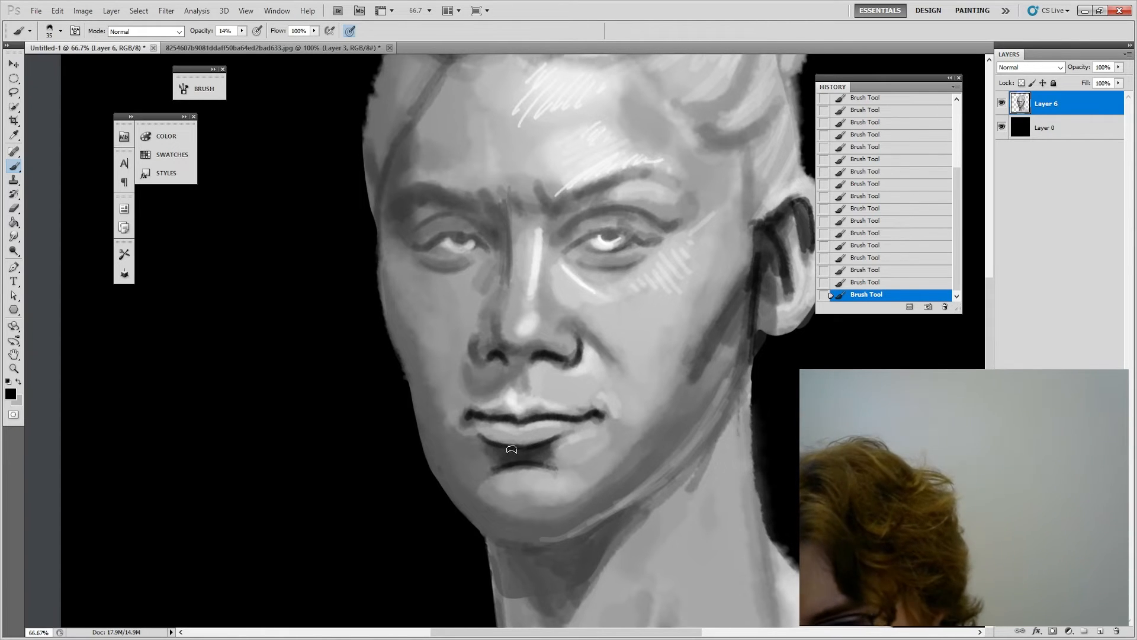
left_click(575, 445, "alt")
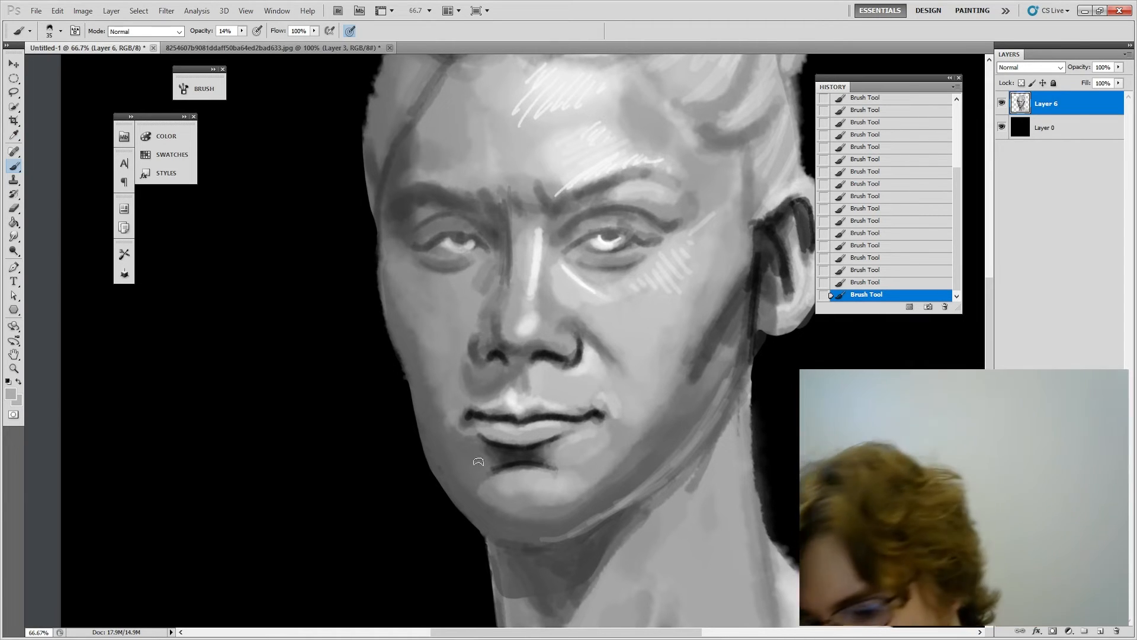
Step: Sample a dark grey beside the lower lip and shade the jaw and chin with a large brush at 14% opacity
key("i")
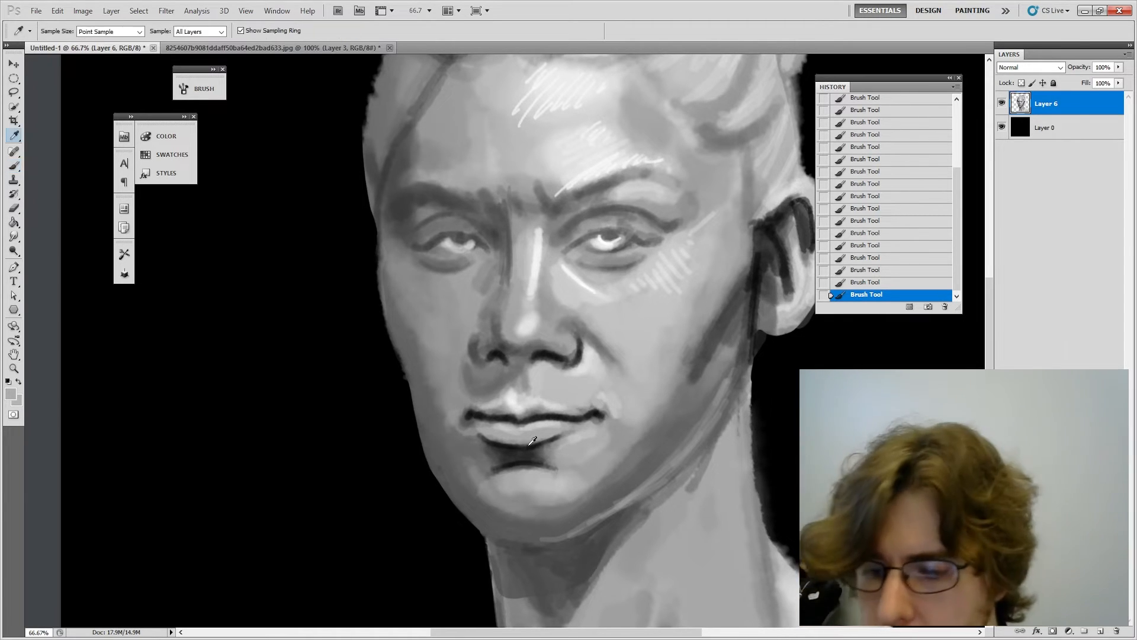
left_click(487, 414)
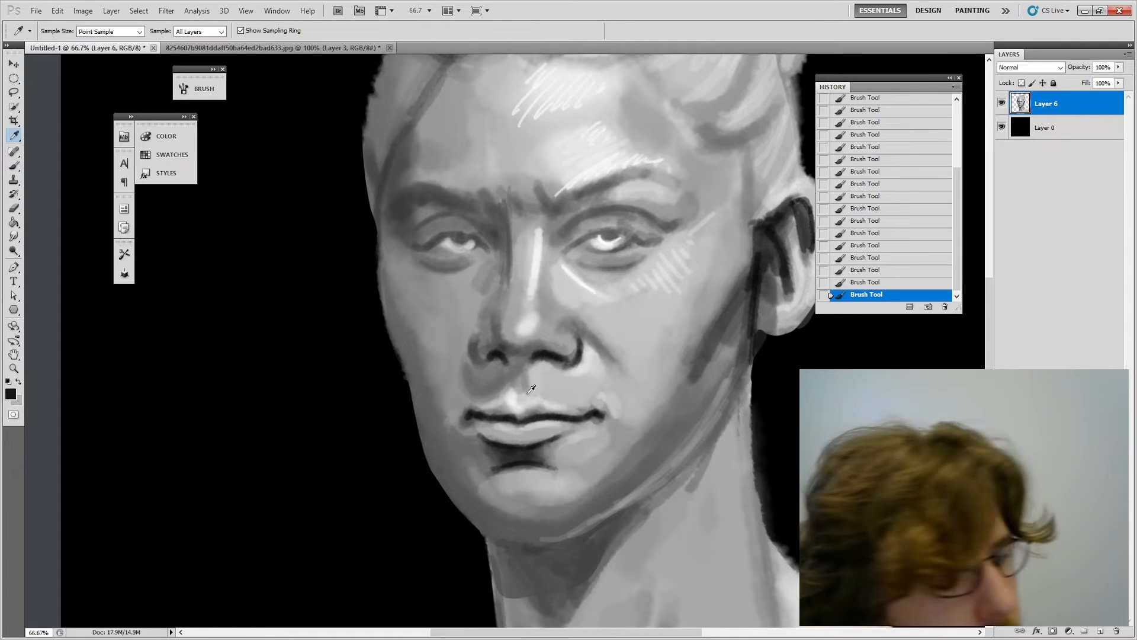
left_click(489, 439)
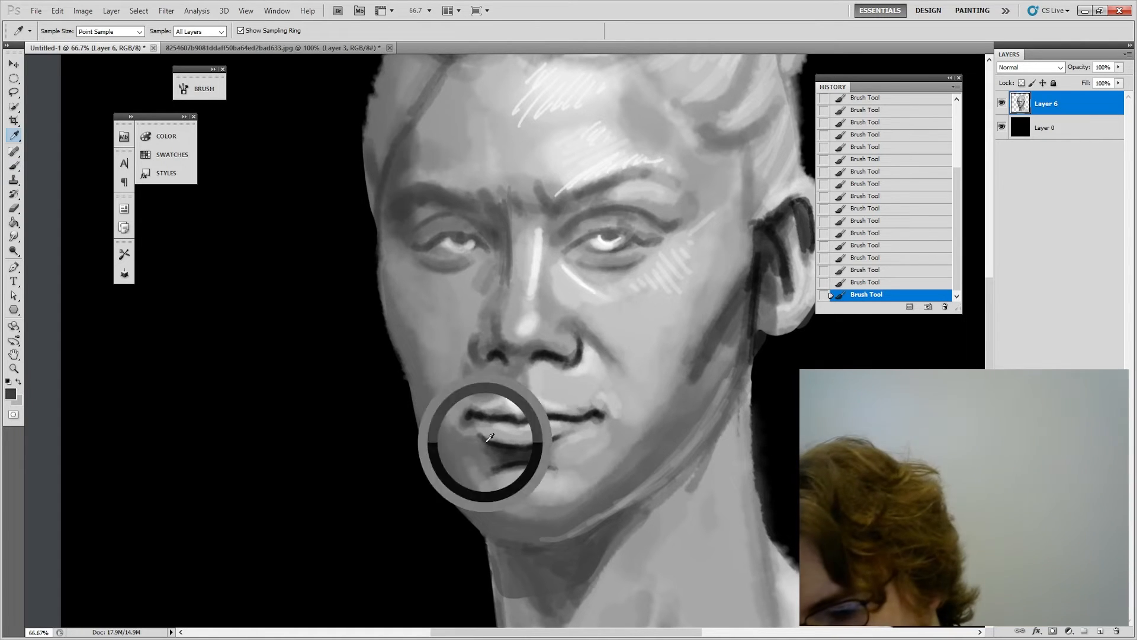
key("b")
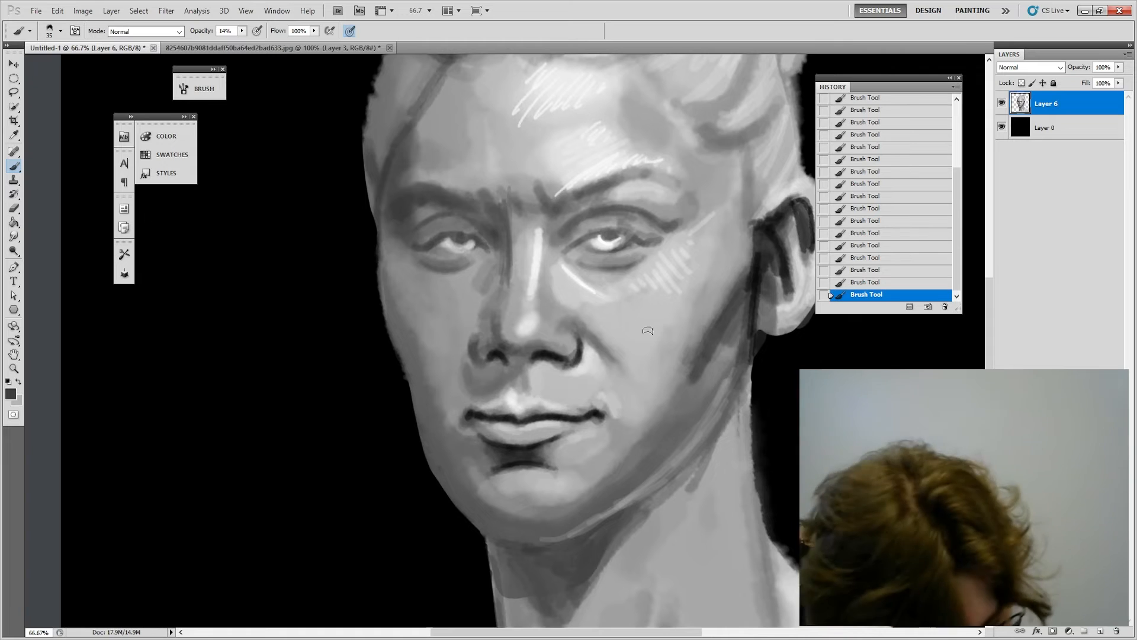
key("bracketright")
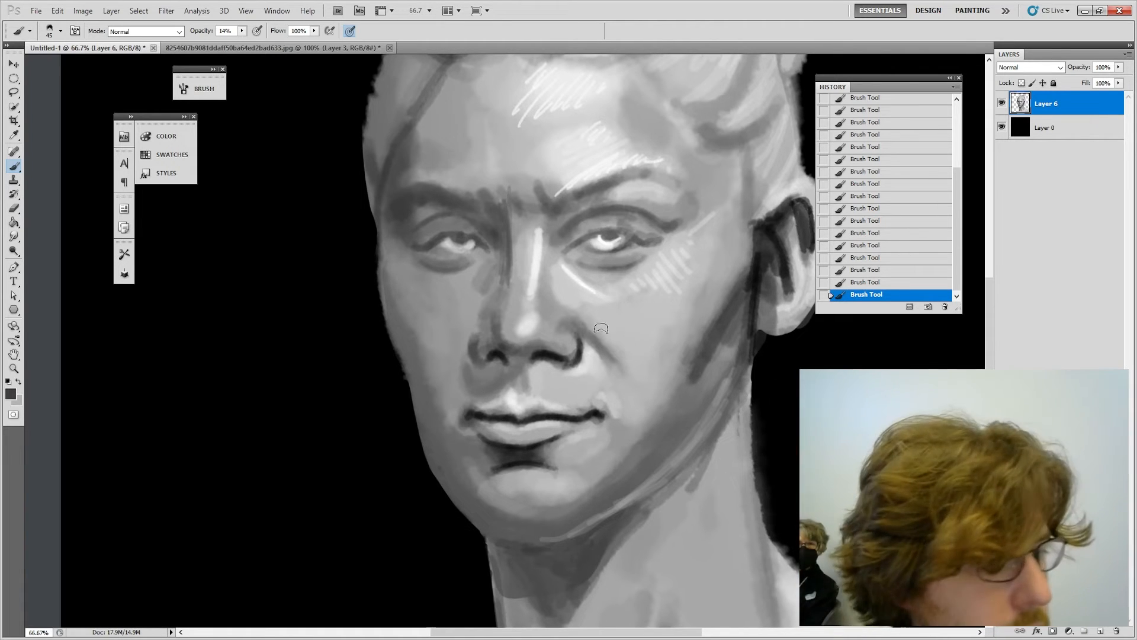
key("bracketright")
key("bracketright")
key("bracketright")
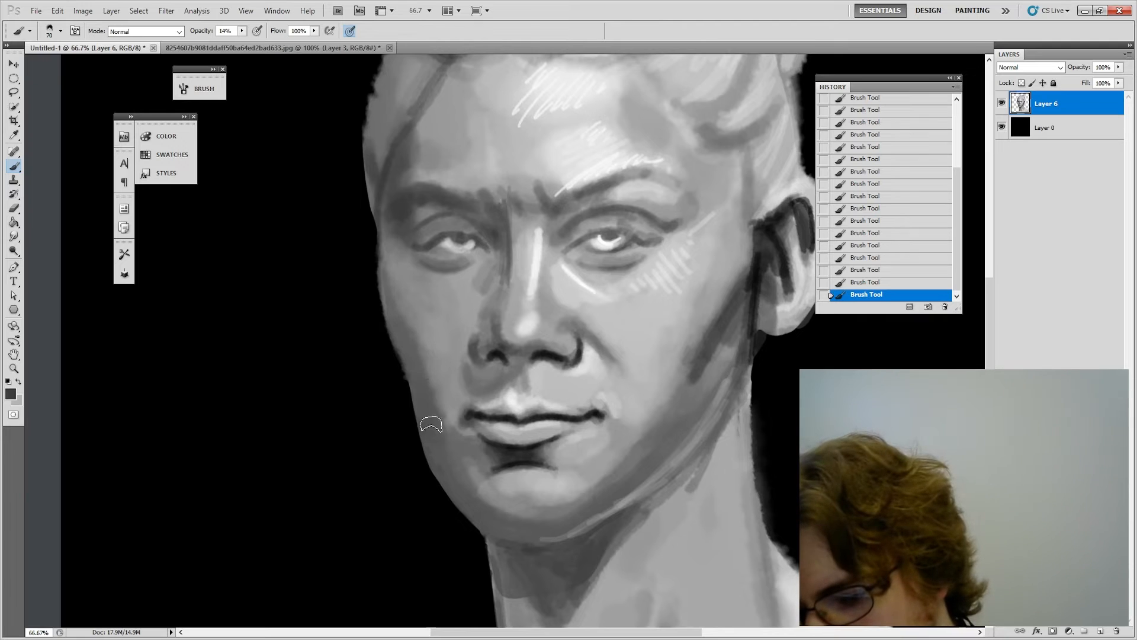
key("bracketleft")
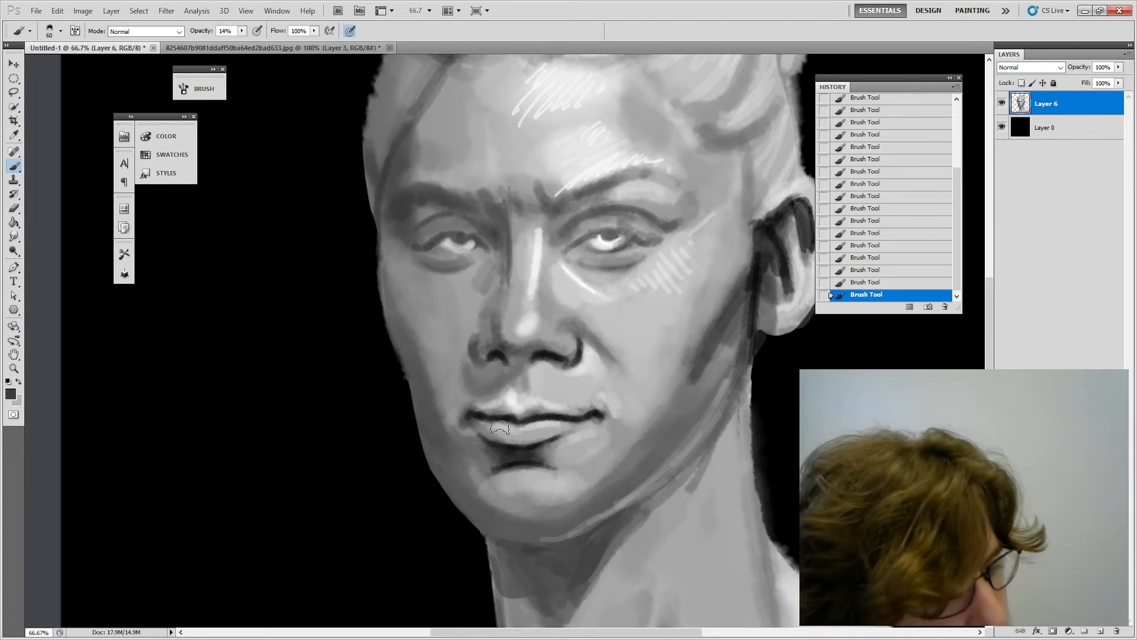
key("bracketleft")
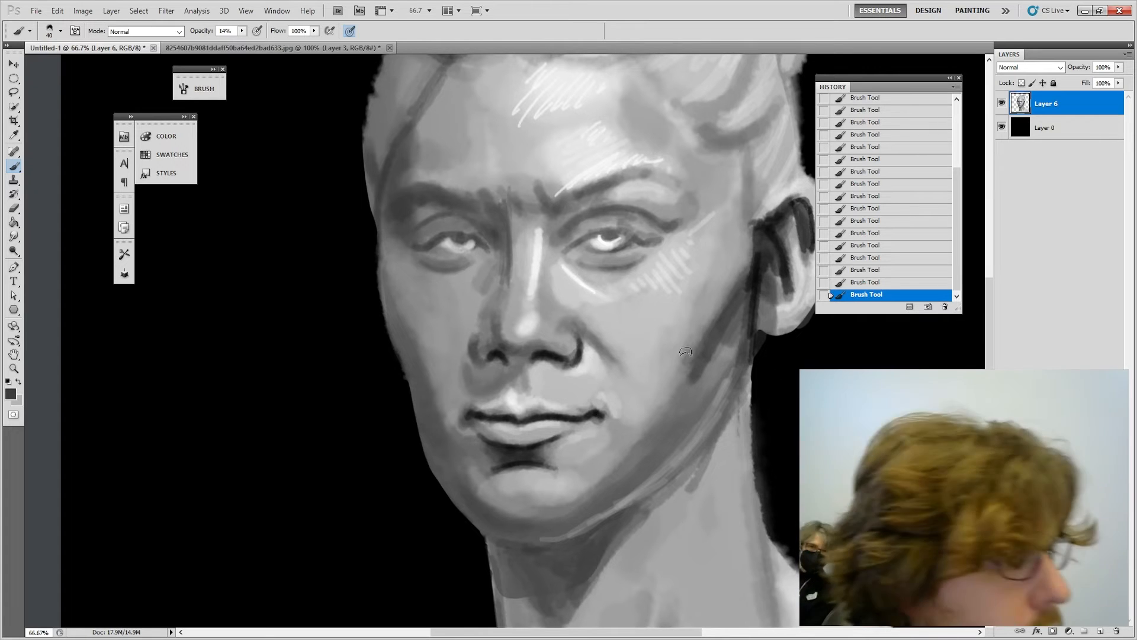
key("bracketright")
key("bracketright")
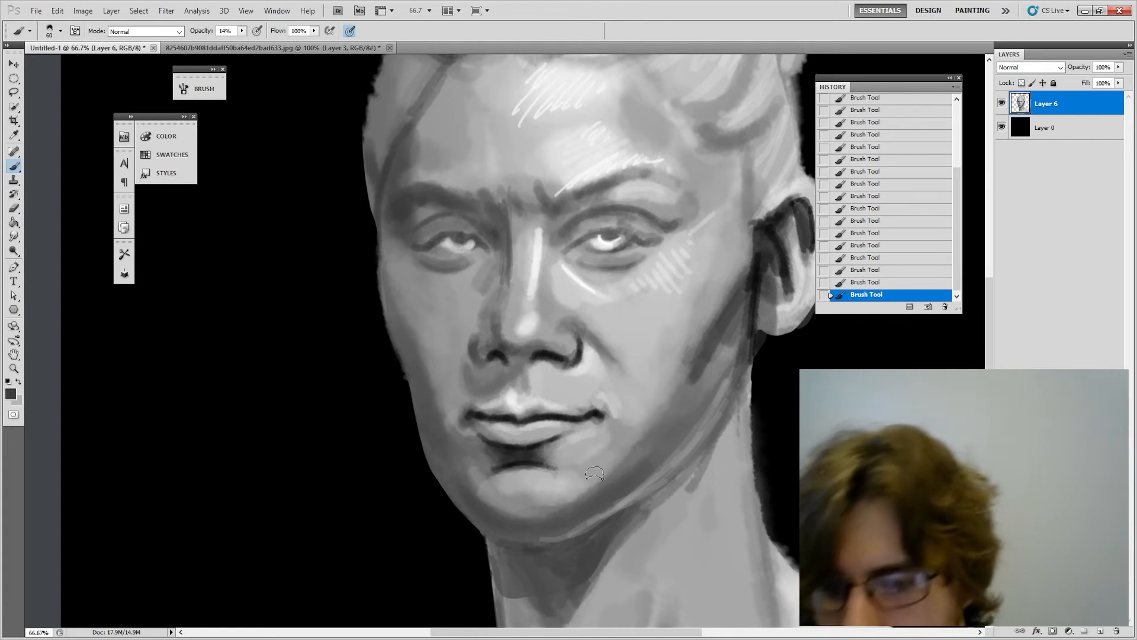
Step: Sample light grey skin tones near the nostril and soften the cheek fold beside the nose, enlarging the brush to size 80
left_click_drag(688, 318, 726, 348)
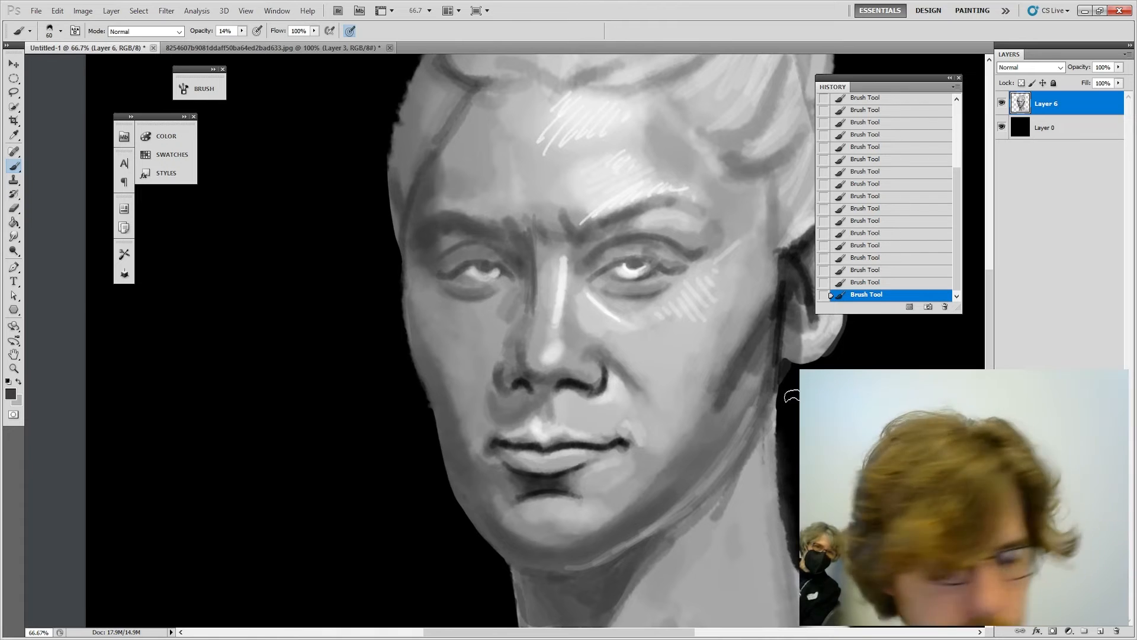
left_click(610, 389, "alt")
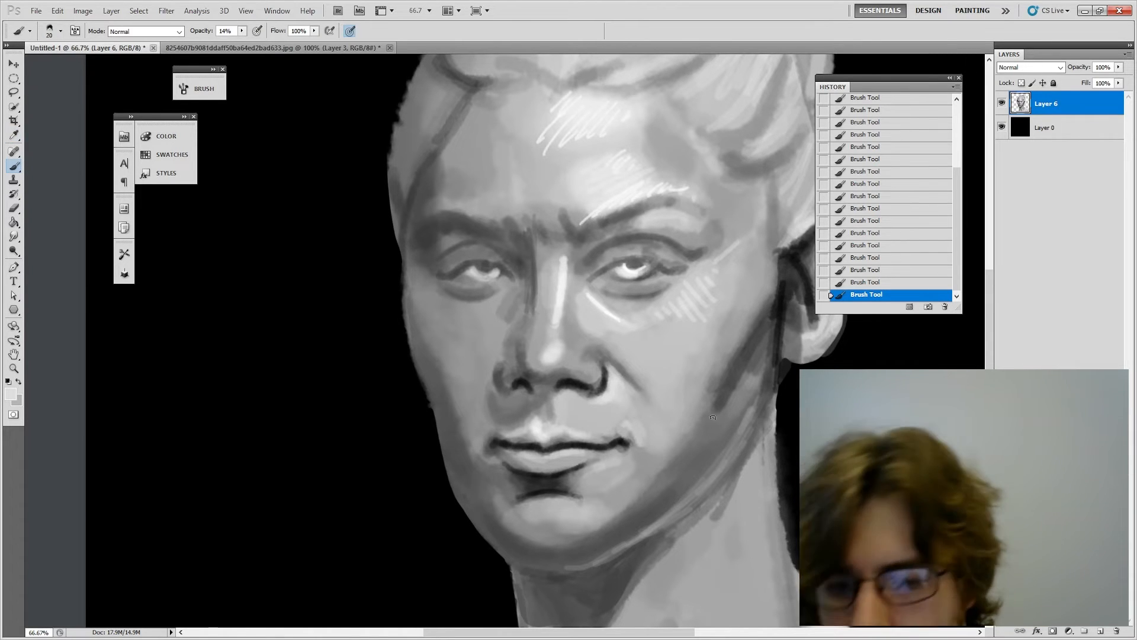
key("bracketright")
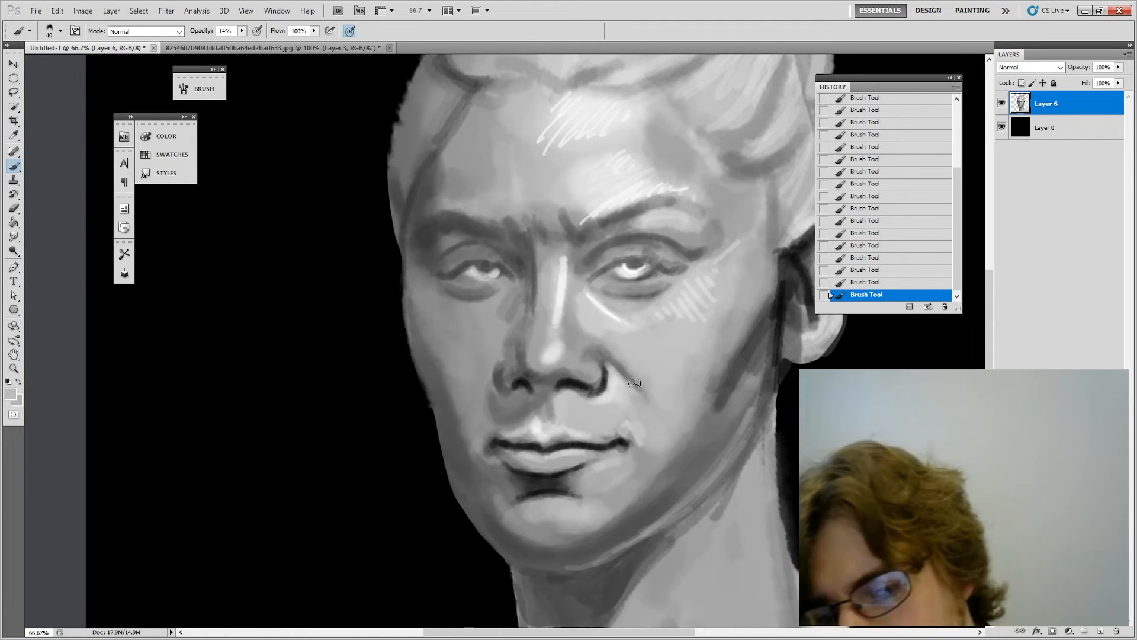
key("bracketright")
key("bracketright")
key("bracketright")
key("bracketright")
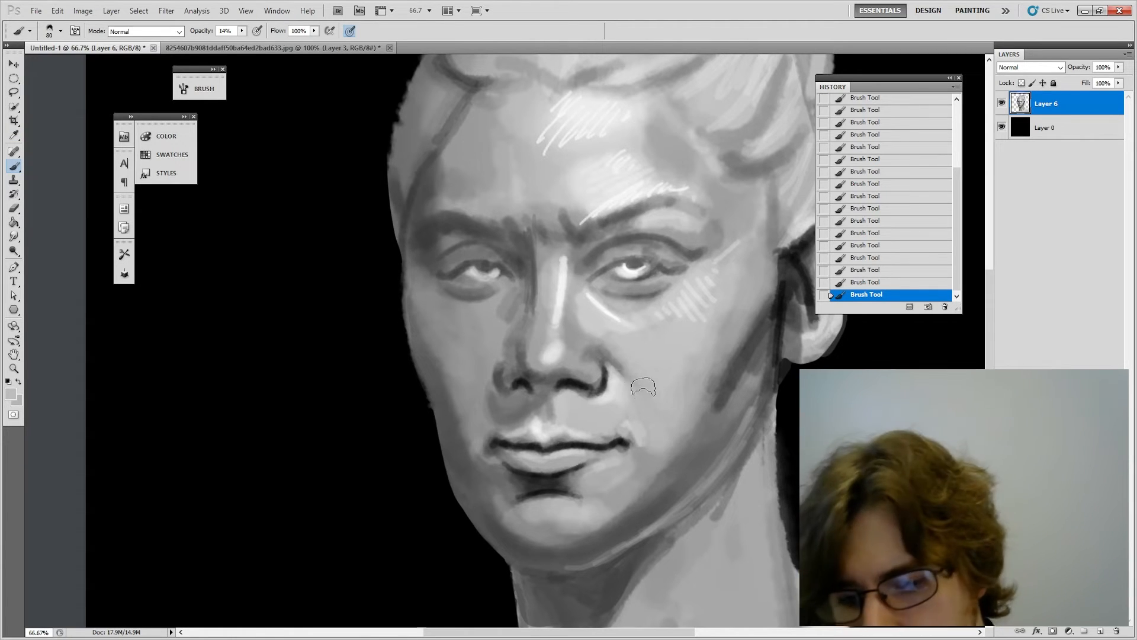
Step: Sample near-black from the lip line and paint the pupil and lid lines of the right-hand eye with a small brush at 46% opacity
left_click_drag(716, 312, 708, 327)
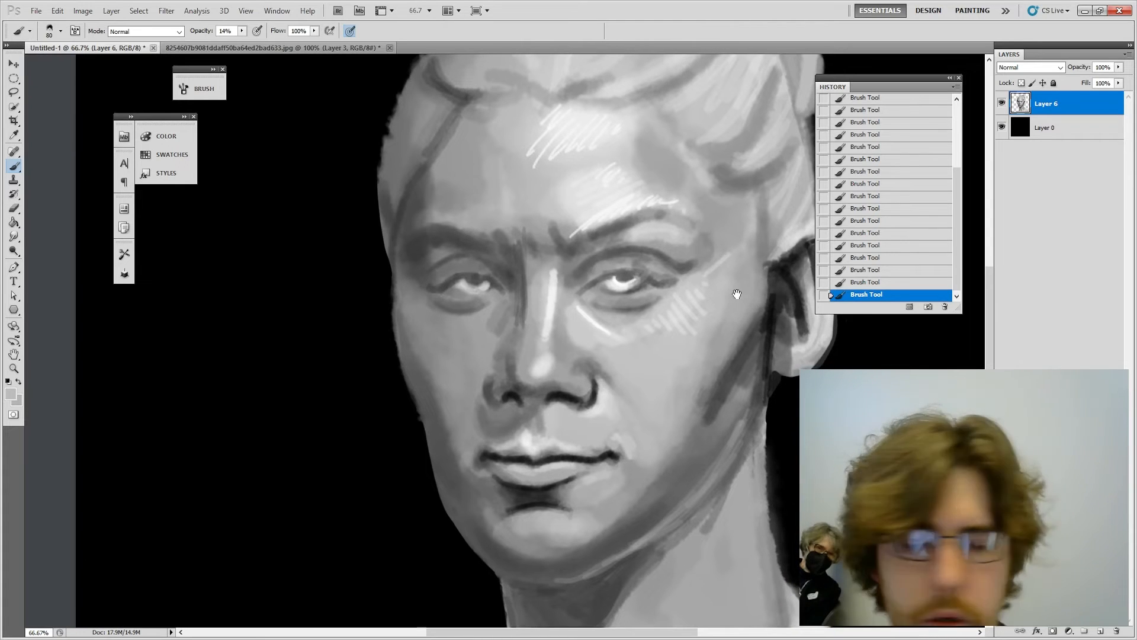
left_click_drag(714, 261, 706, 268)
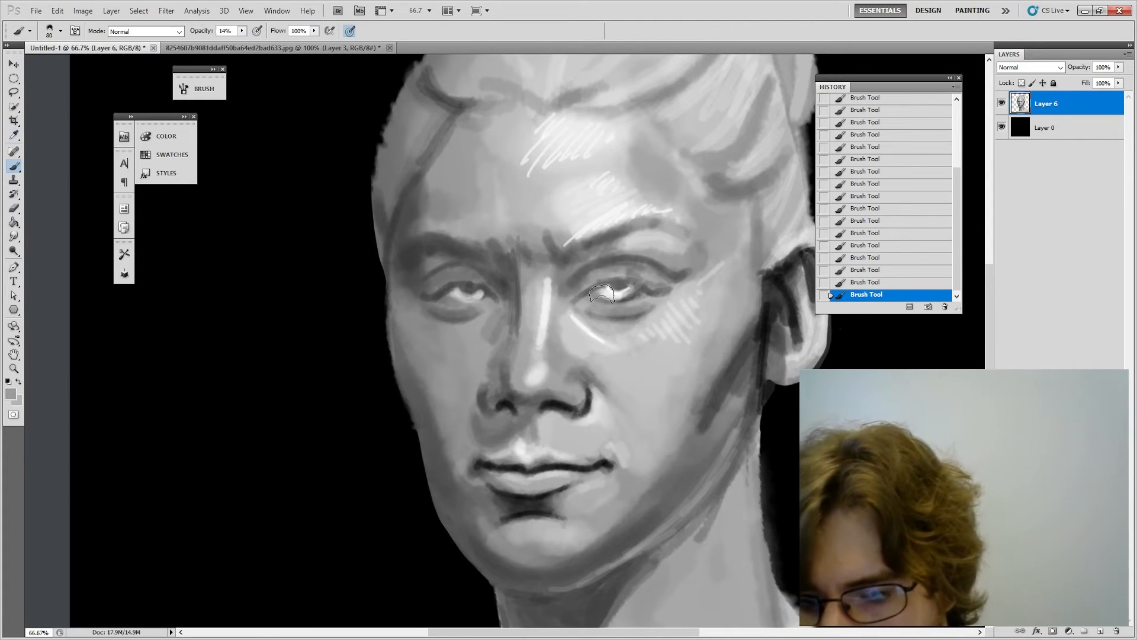
key("i")
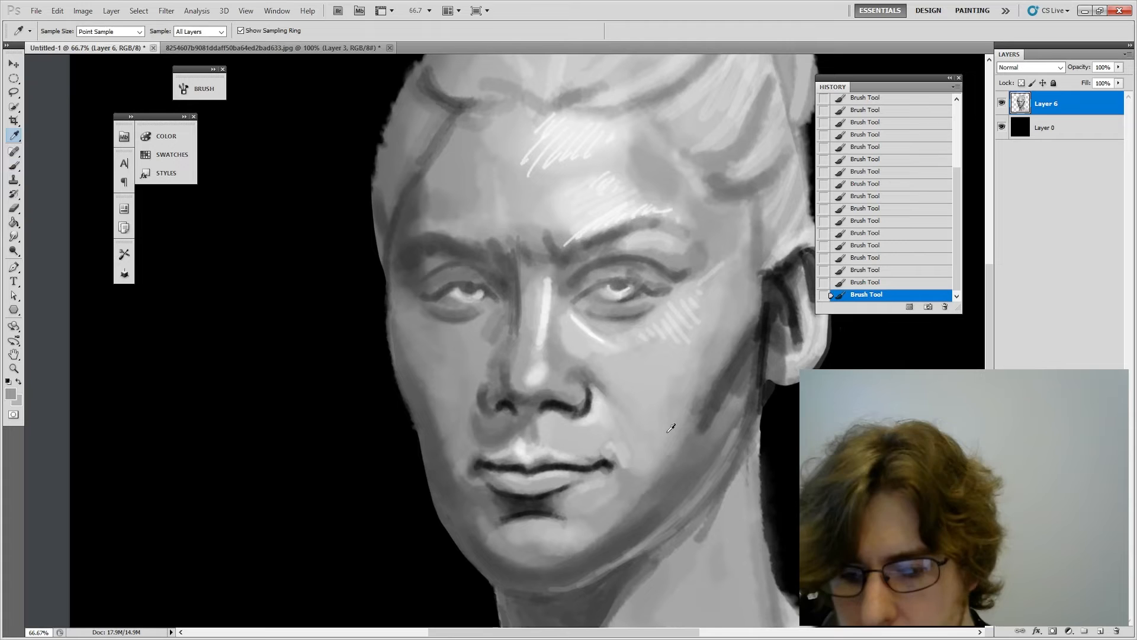
left_click(548, 464)
key("b")
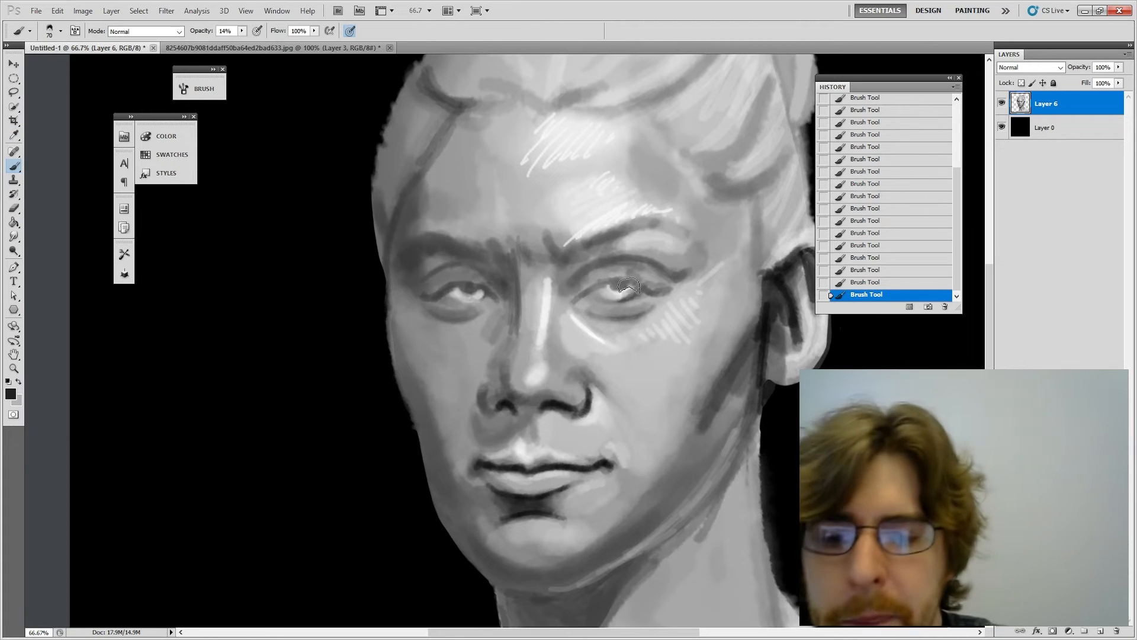
key("bracketleft")
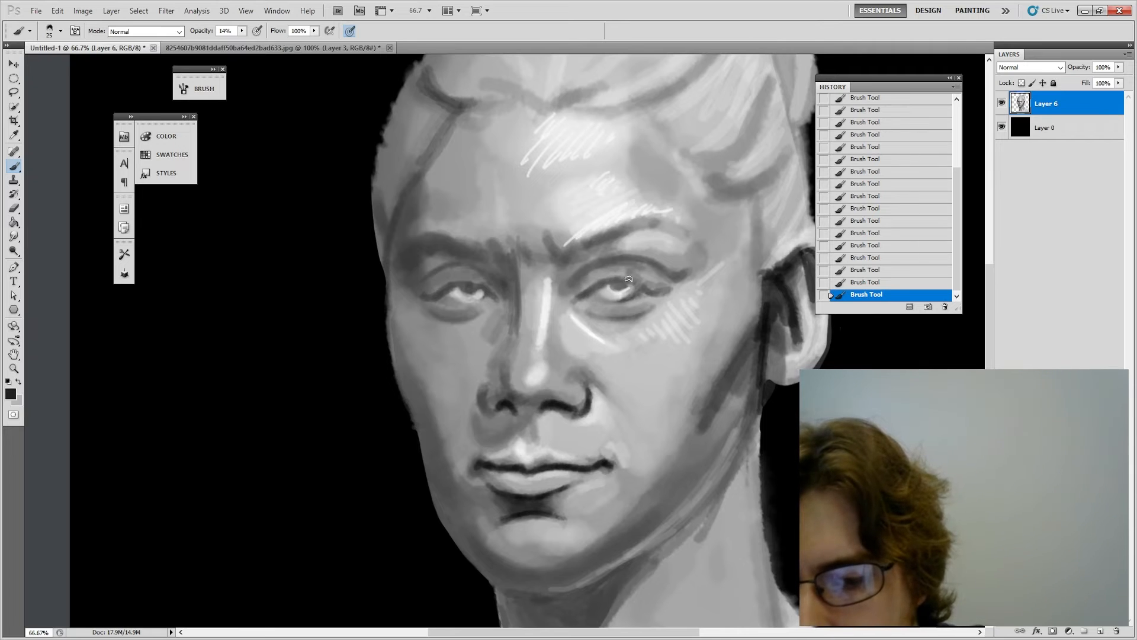
key("bracketleft")
left_click(243, 31)
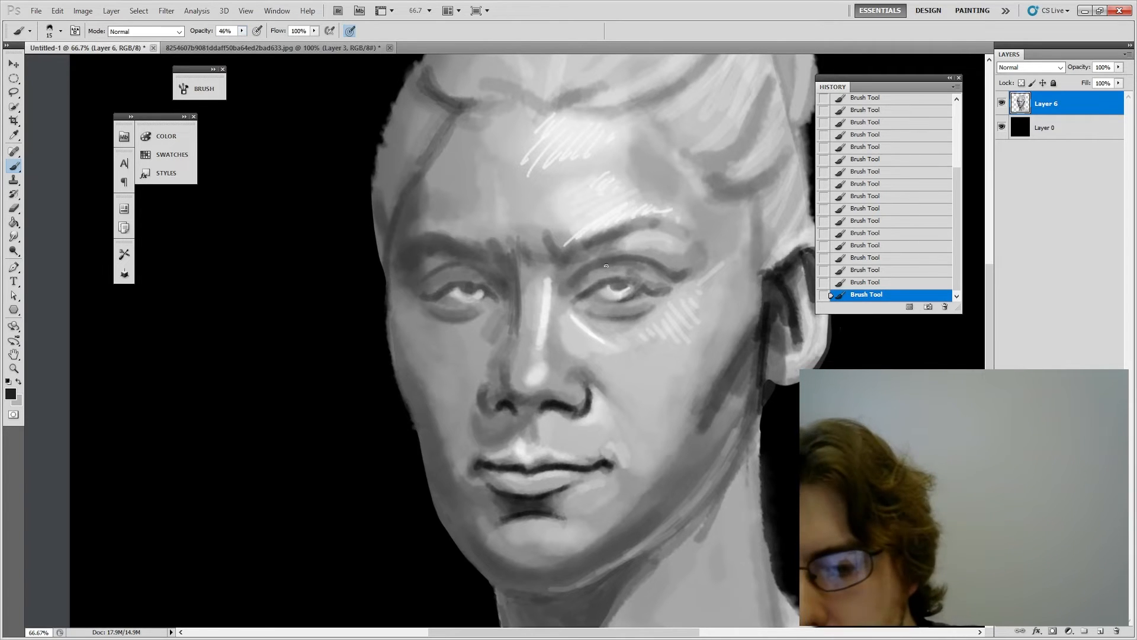
key("bracketleft")
key("bracketleft")
key("bracketleft")
key("bracketleft")
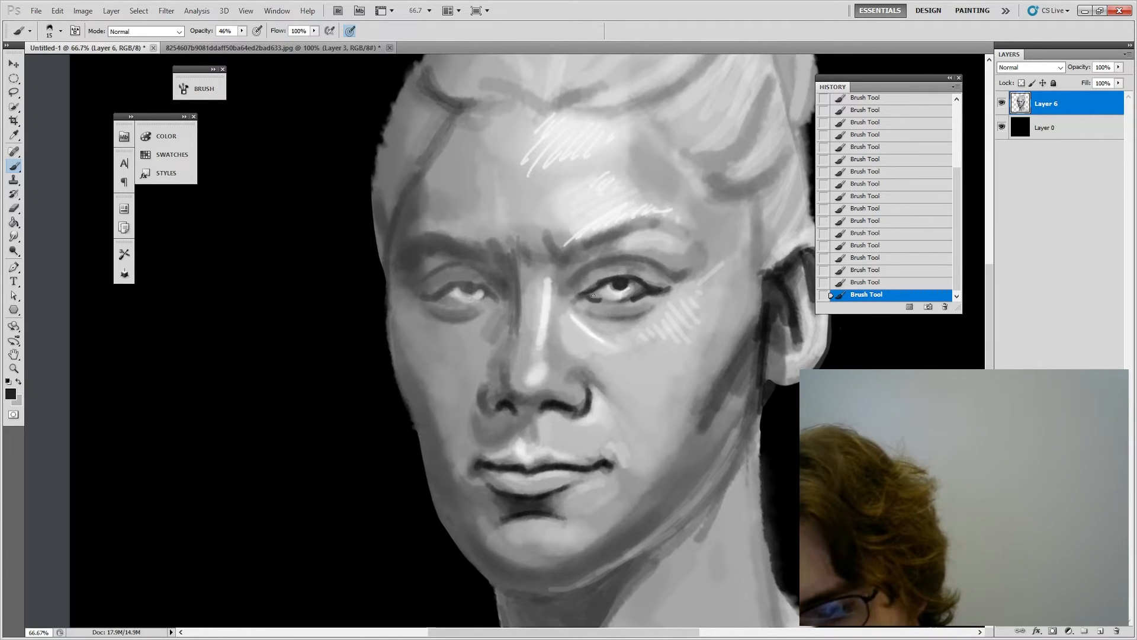
key("bracketleft")
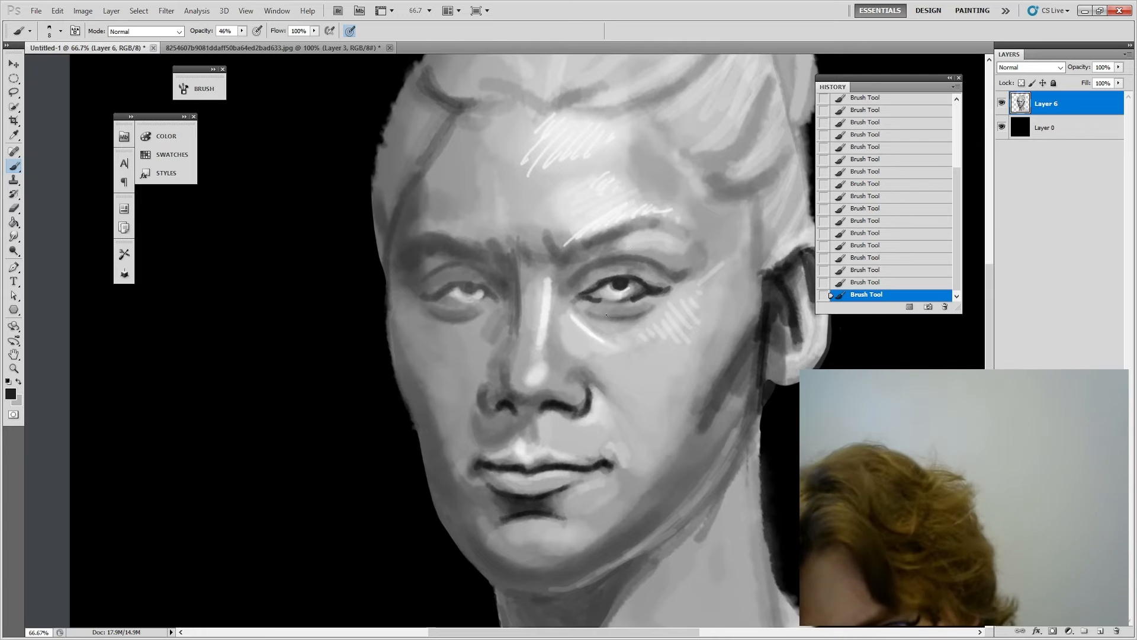
Step: Darken the upper lid crease of the right-hand eye with a near-black size 20 brush at 47% opacity
key("bracketright")
key("bracketright")
left_click(242, 30)
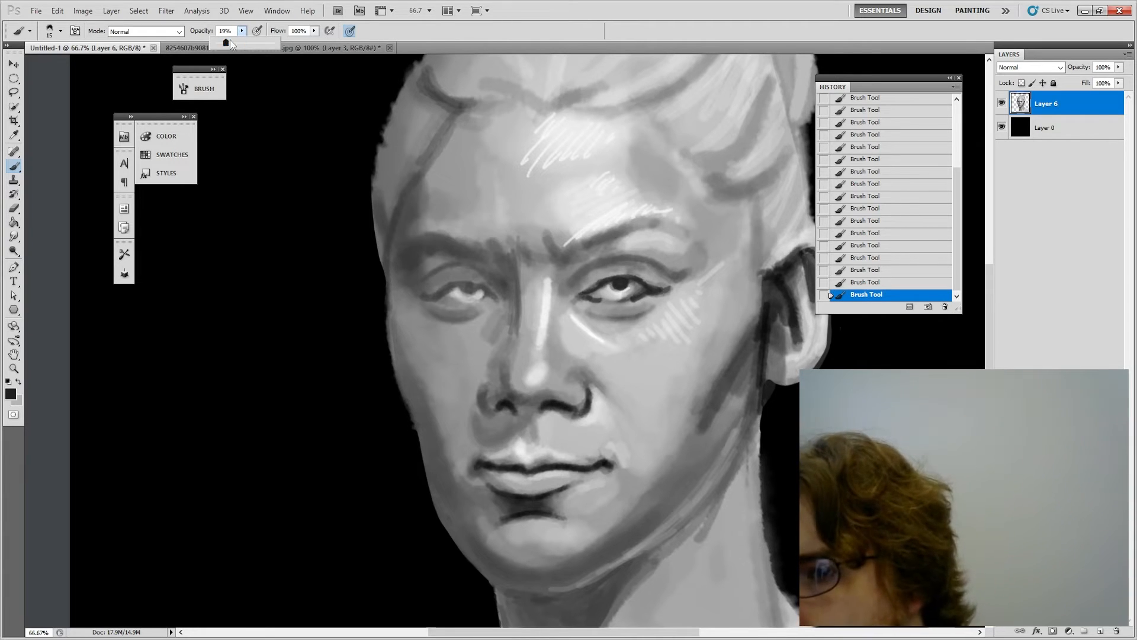
key("bracketright")
key("bracketleft")
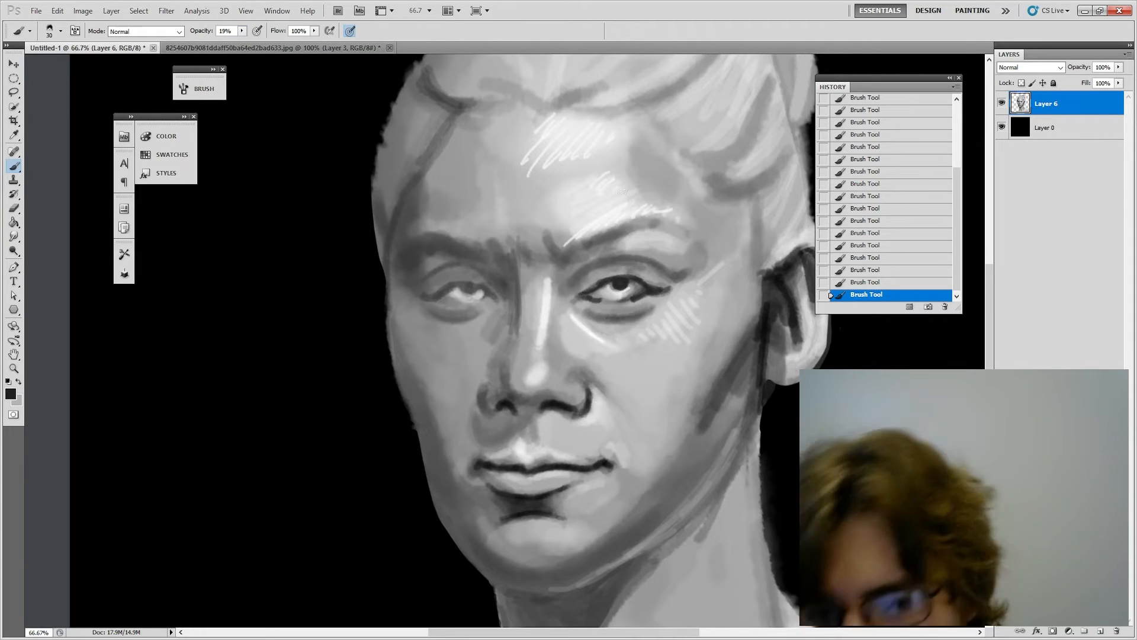
key("bracketleft")
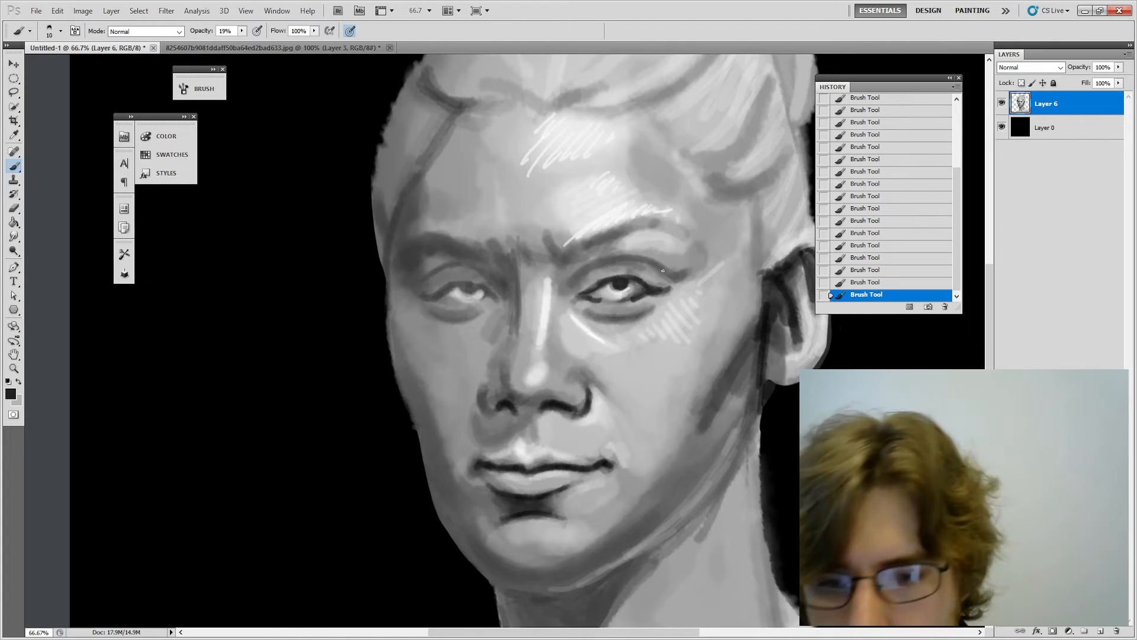
key("bracketright")
left_click(242, 31)
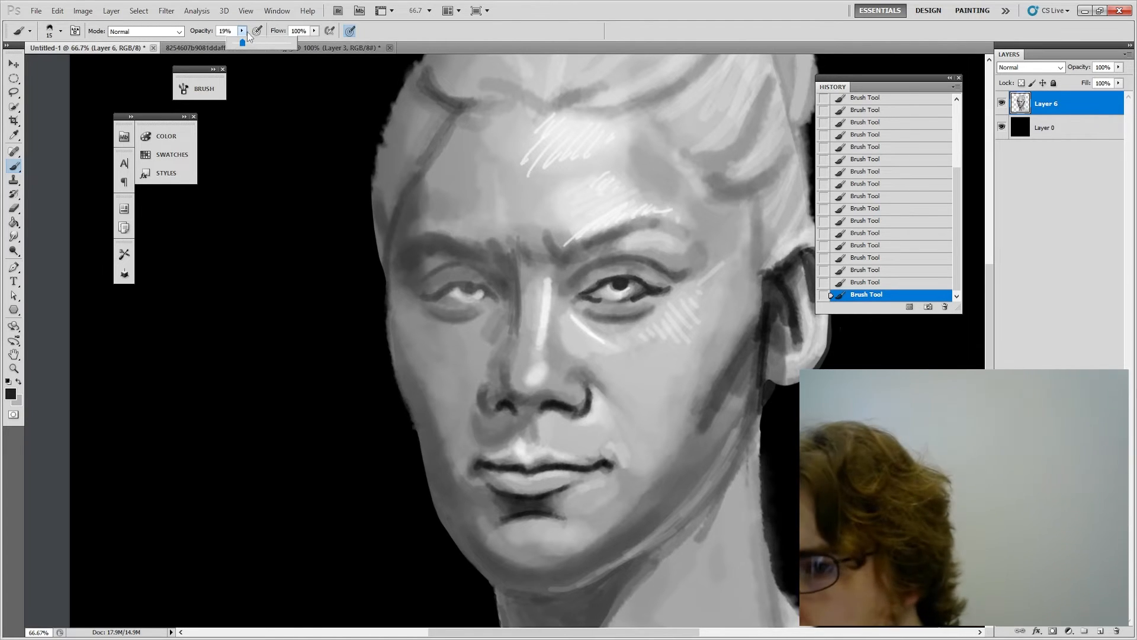
key("bracketright")
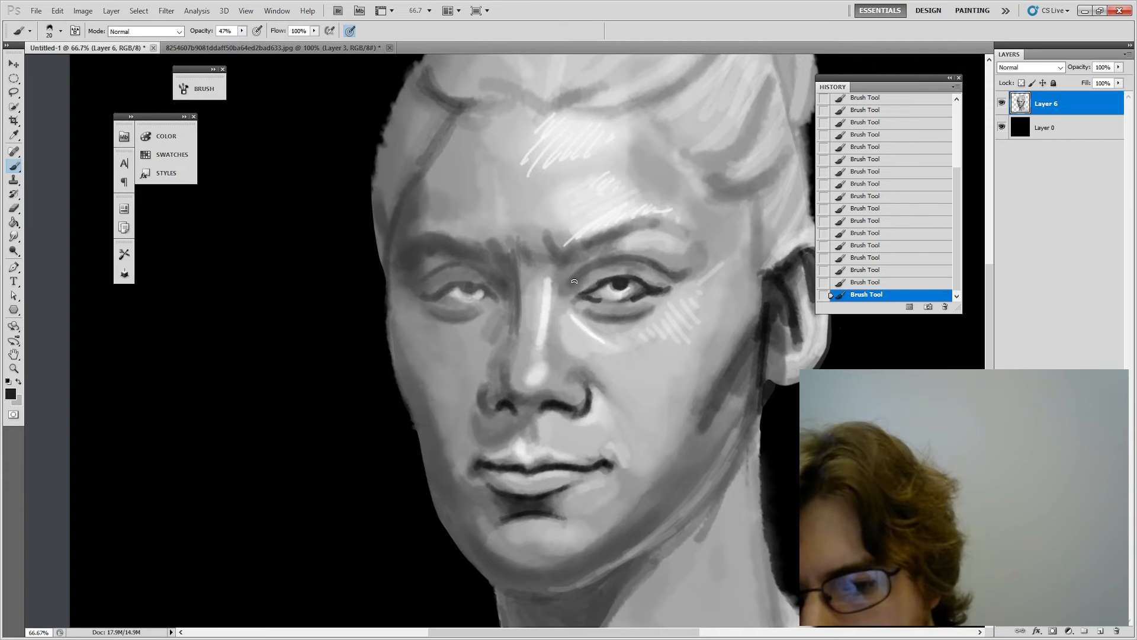
mouse_move(574, 281)
left_mouse_down()
mouse_move(623, 258)
mouse_move(679, 275)
mouse_move(675, 243)
mouse_move(641, 208)
mouse_move(676, 257)
mouse_move(656, 243)
mouse_move(666, 271)
left_mouse_up()
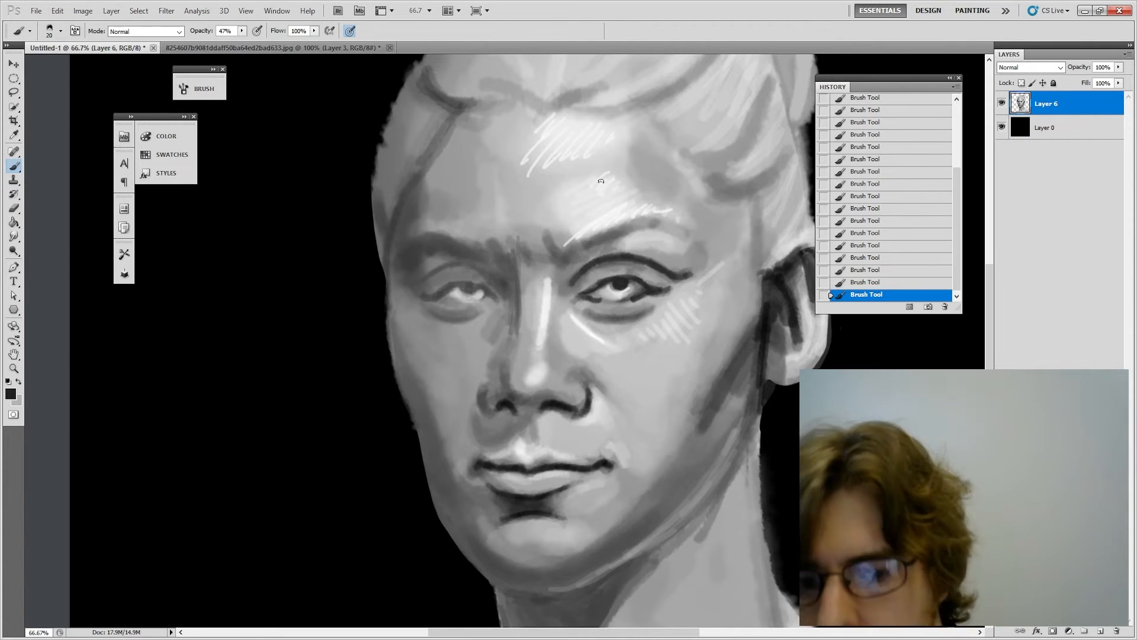
Step: Darken the right-hand eyebrow and the outer lid shadow with a size 45 brush at 23% opacity
left_click(242, 30)
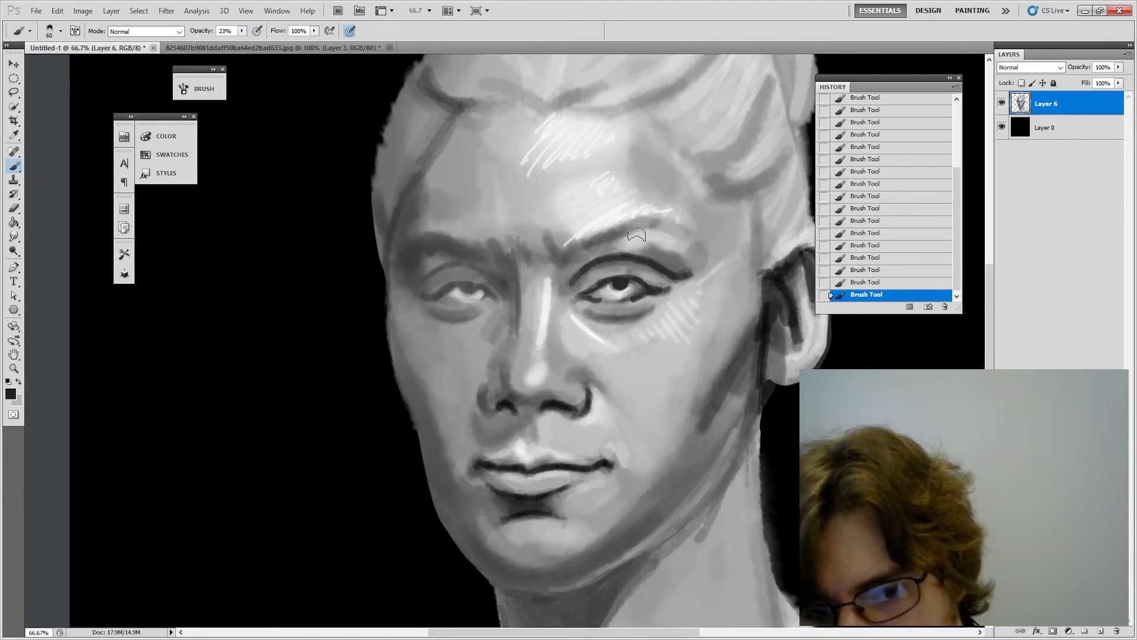
key("bracketleft")
mouse_move(677, 268)
left_mouse_down()
mouse_move(636, 249)
mouse_move(606, 179)
mouse_move(707, 147)
mouse_move(623, 211)
mouse_move(617, 159)
mouse_move(630, 228)
mouse_move(594, 253)
mouse_move(658, 224)
left_mouse_up()
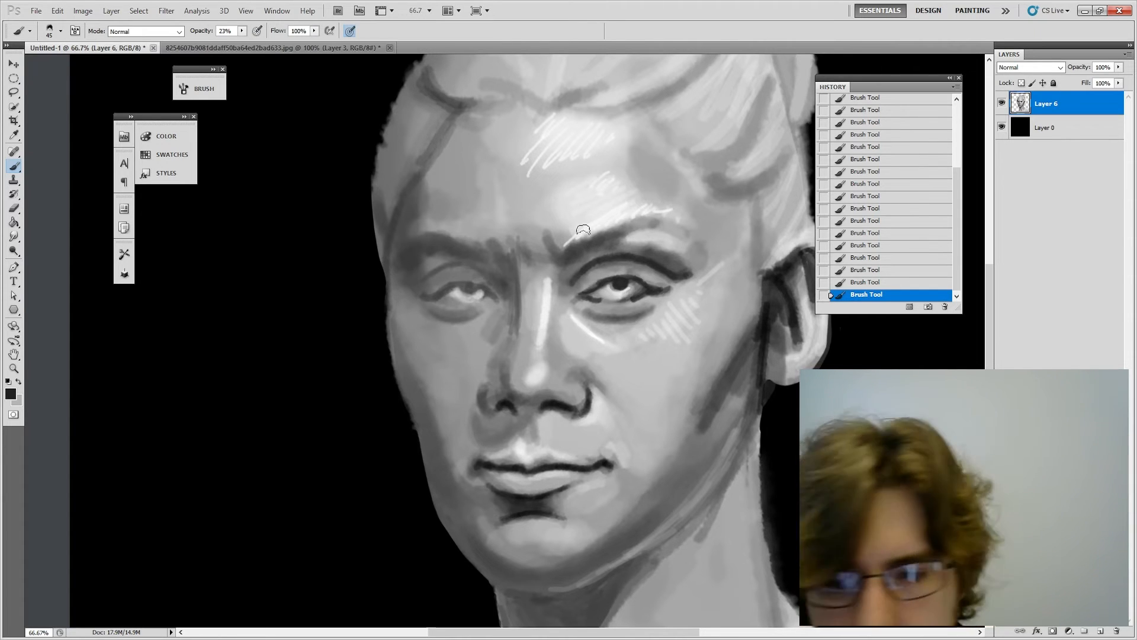
Step: Blend the frown creases between the brows with greys sampled nearby, and fill the left-hand eyebrow with a dark grey sampled from it
left_click(542, 225, "alt")
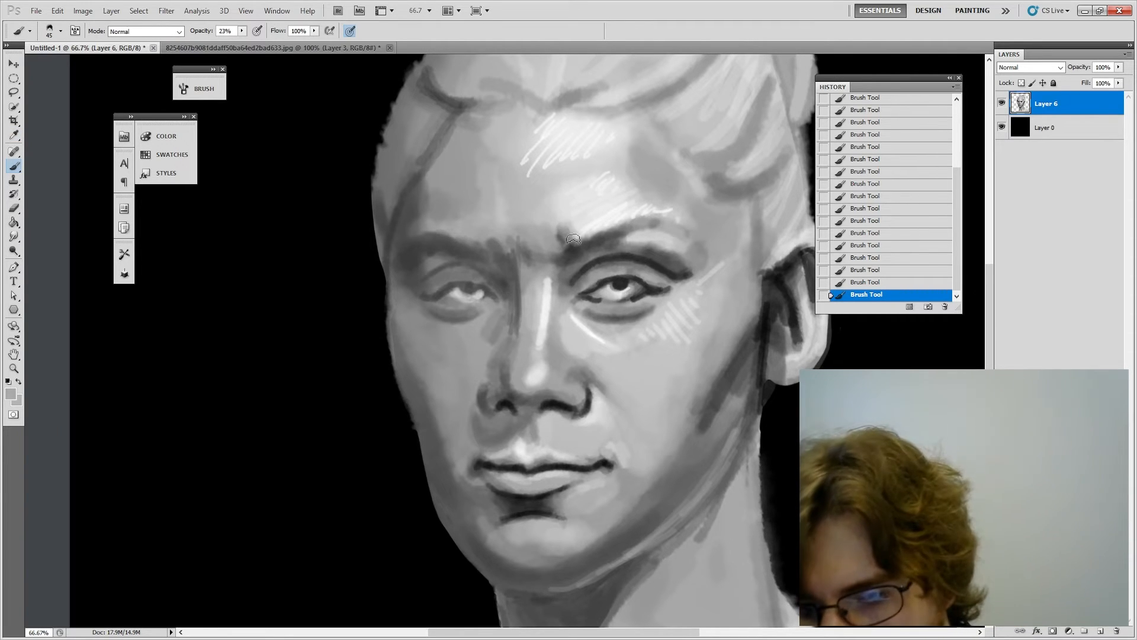
left_click(557, 231, "alt")
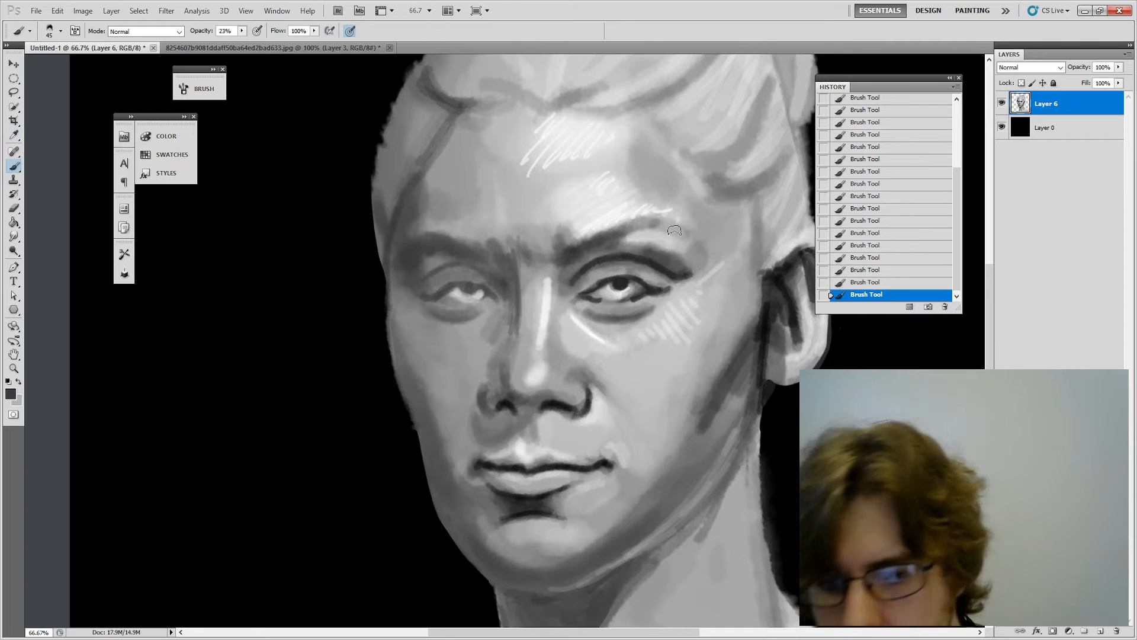
key("i")
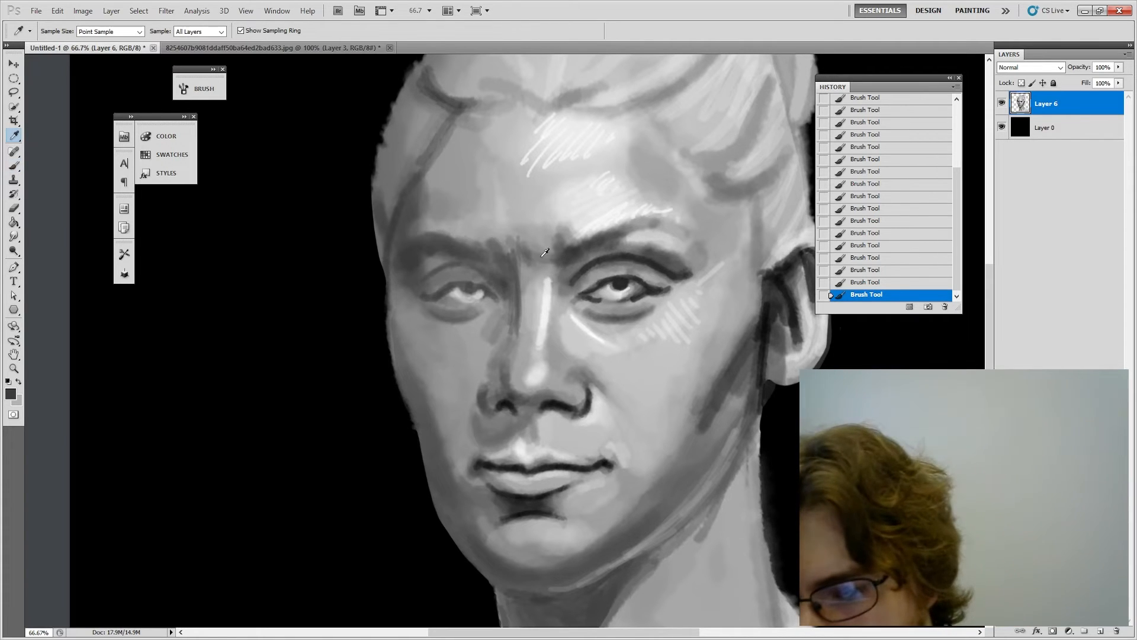
left_click(544, 255)
key("b")
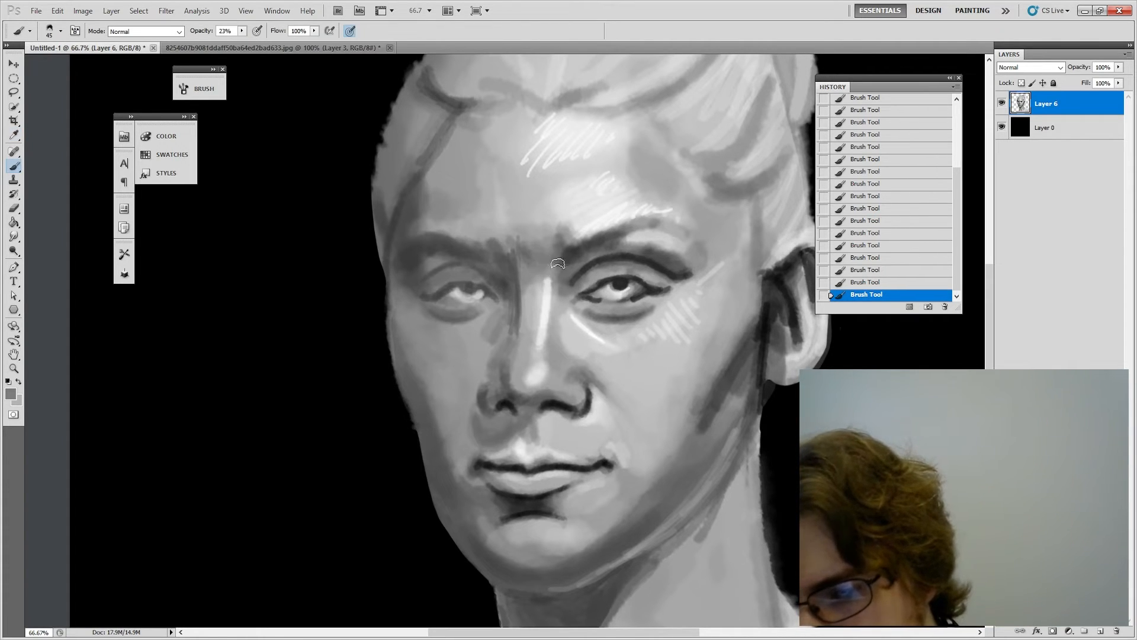
left_click(528, 290, "alt")
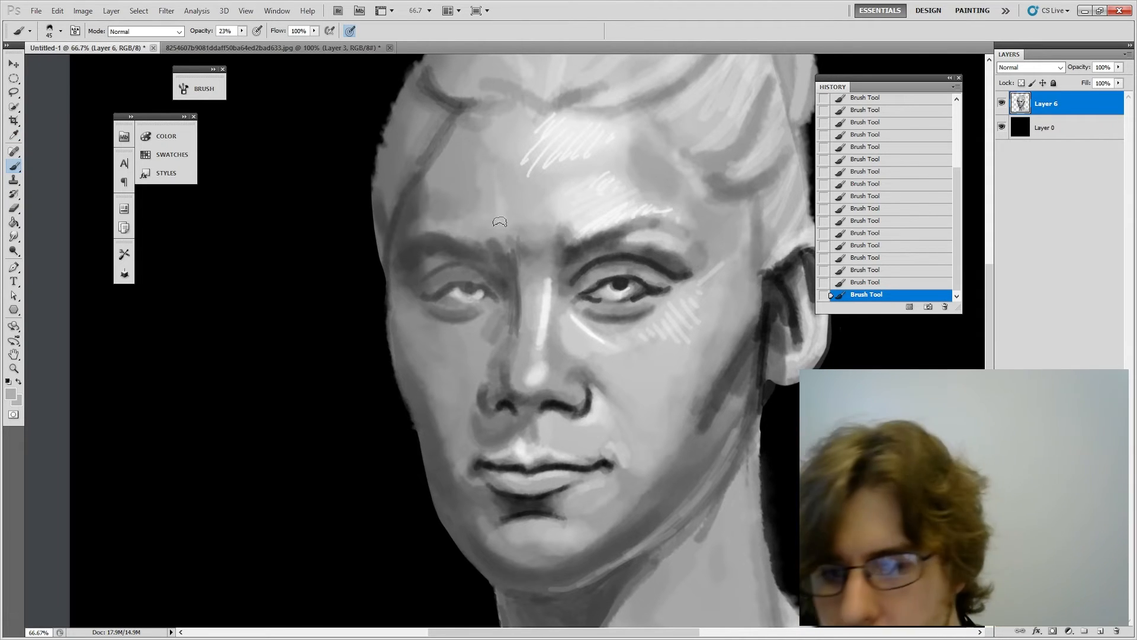
left_click(472, 238, "alt")
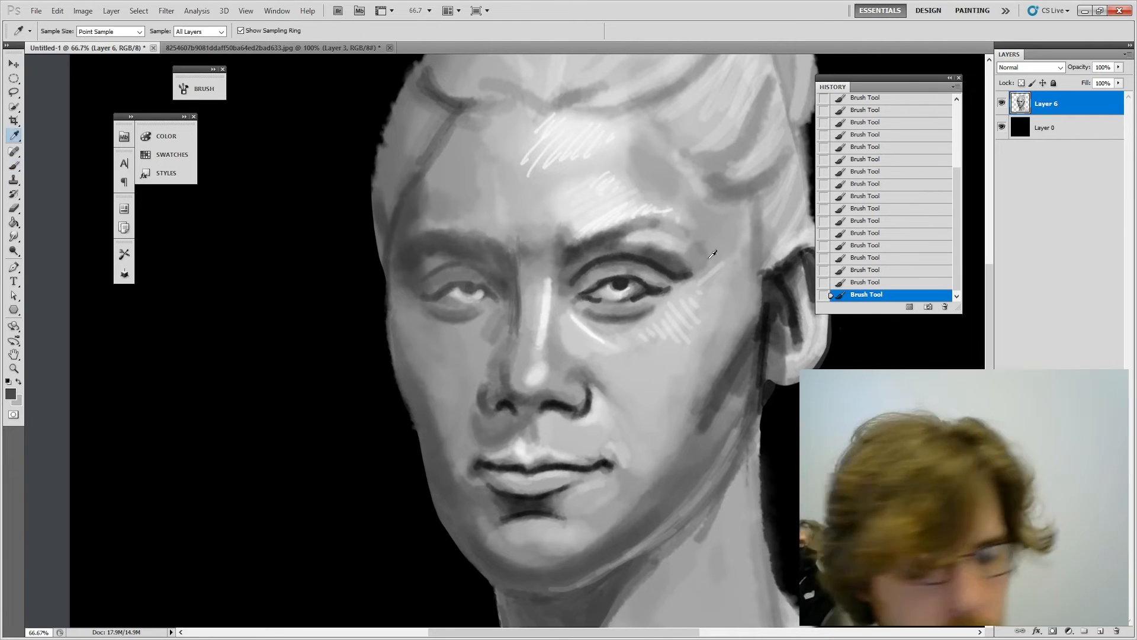
Step: Sample near-black from the right-hand eye and paint the pupil and lid lines of the left-hand eye at size 15 and 52% opacity
left_click(619, 283, "alt")
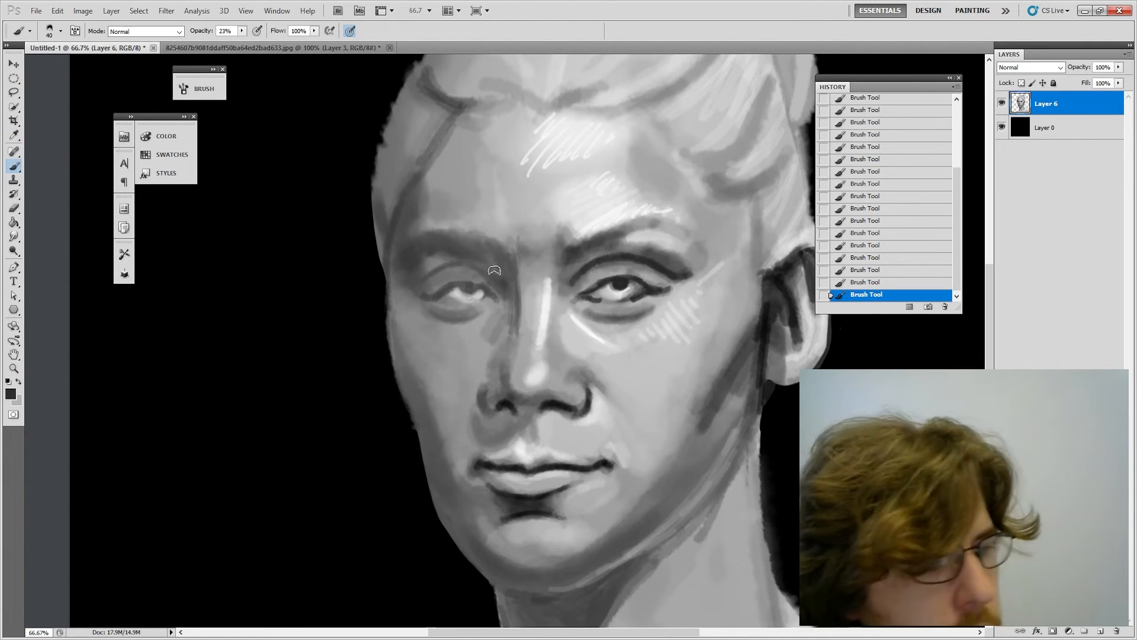
key("bracketleft")
key("bracketleft")
key("bracketleft")
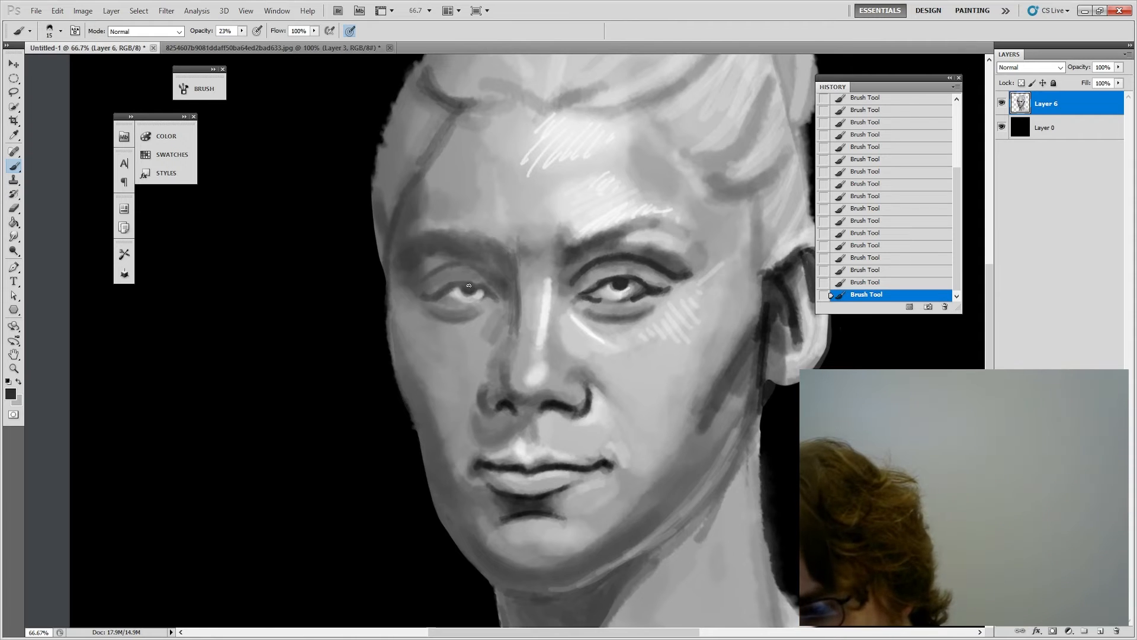
left_click(242, 30)
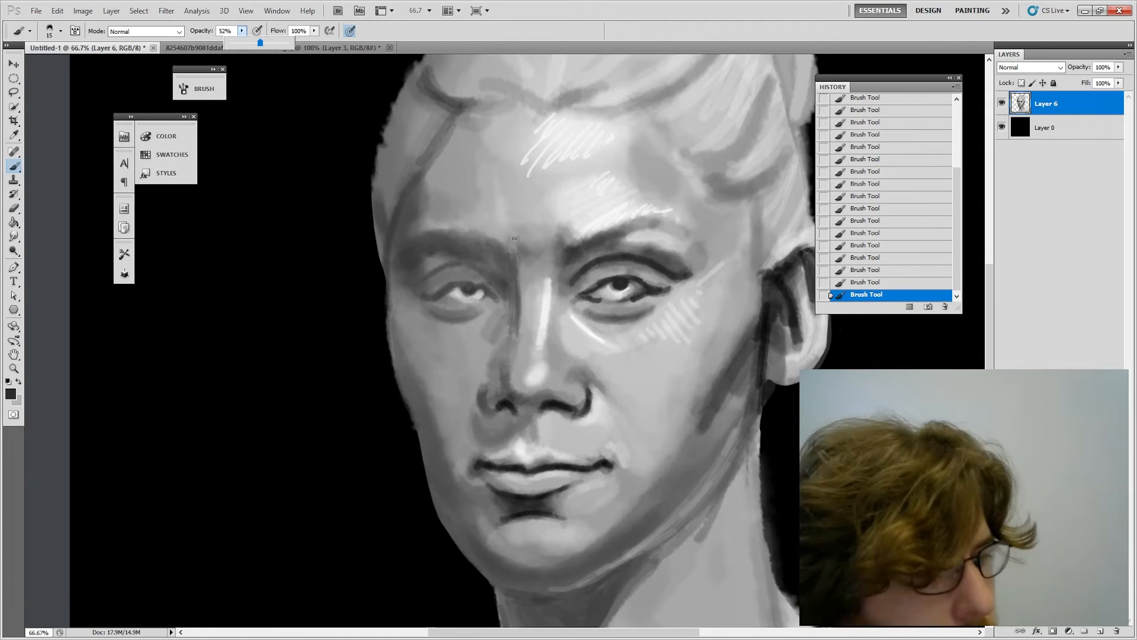
key("bracketright")
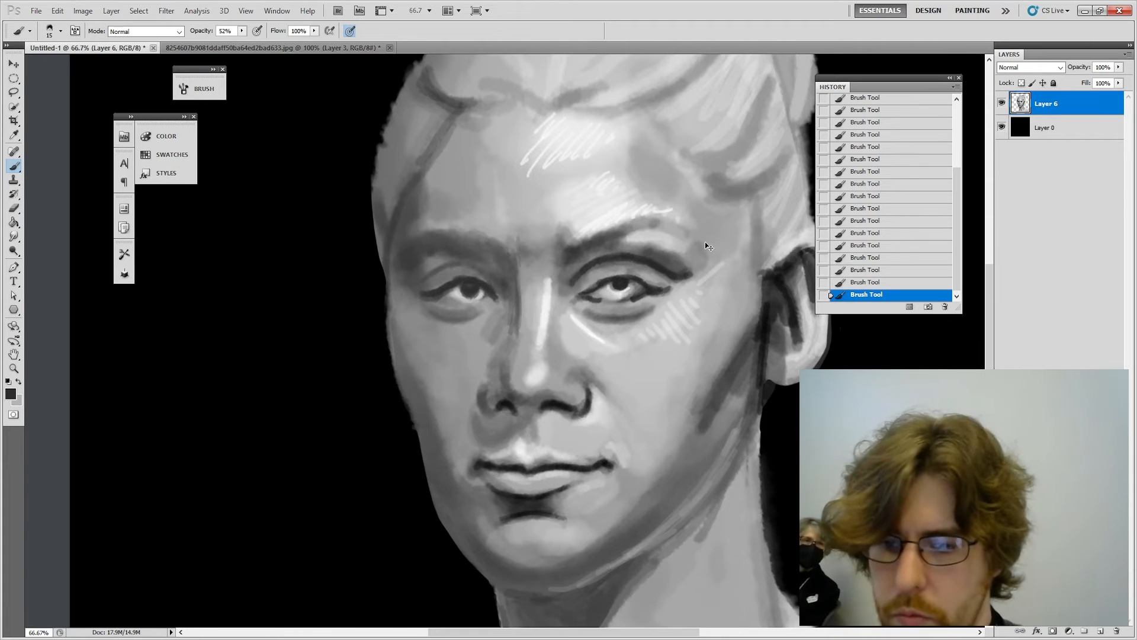
Step: Step back through the last five brush strokes on the left-hand eye and restore them
key("ctrl+alt+z")
key("ctrl+alt+z")
key("ctrl+alt+z")
key("ctrl+alt+z")
key("ctrl+alt+z")
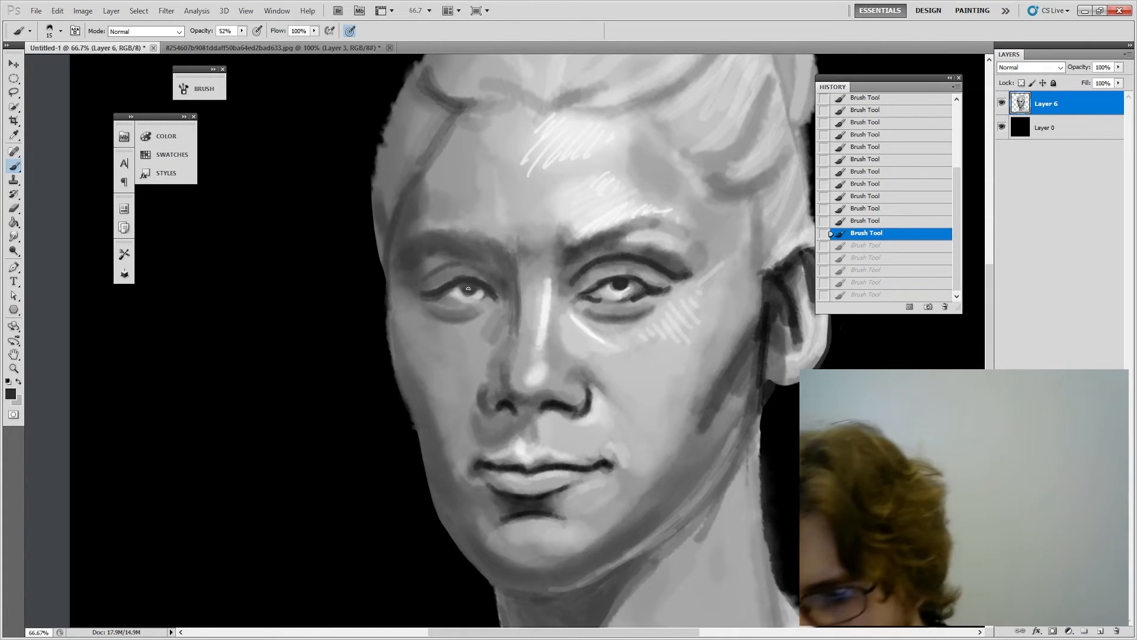
key("ctrl+shift+z")
key("ctrl+shift+z")
key("ctrl+shift+z")
key("ctrl+shift+z")
key("ctrl+shift+z")
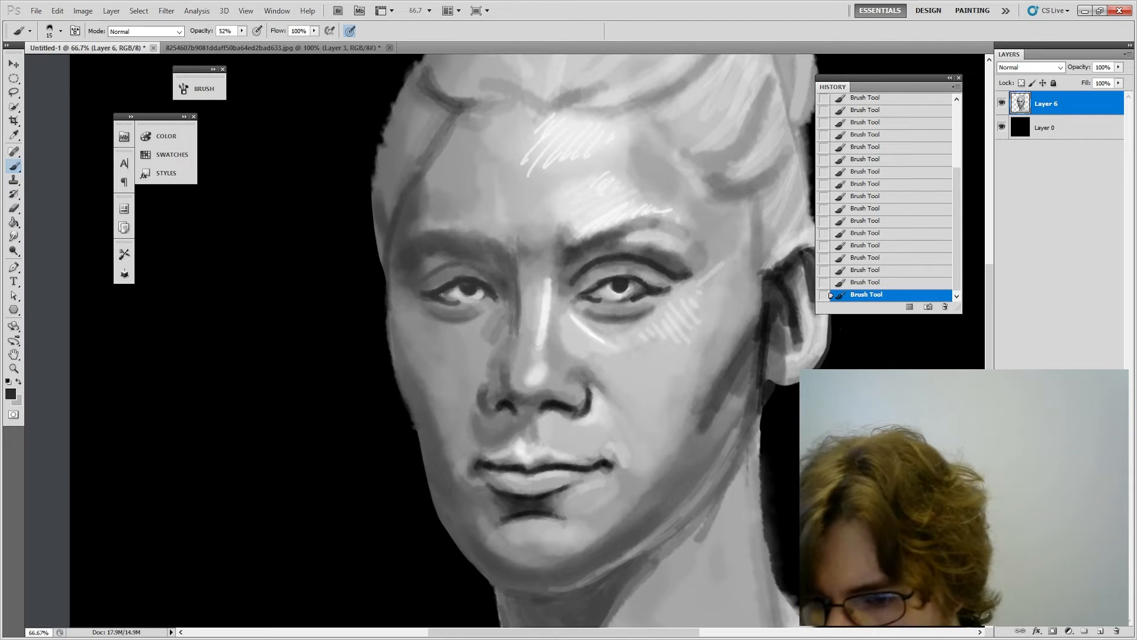
Step: Touch up the left-hand eye with light grey sampled from it, and deepen its lid crease and eyebrow with near-black at 26% opacity
left_click(452, 296, "alt")
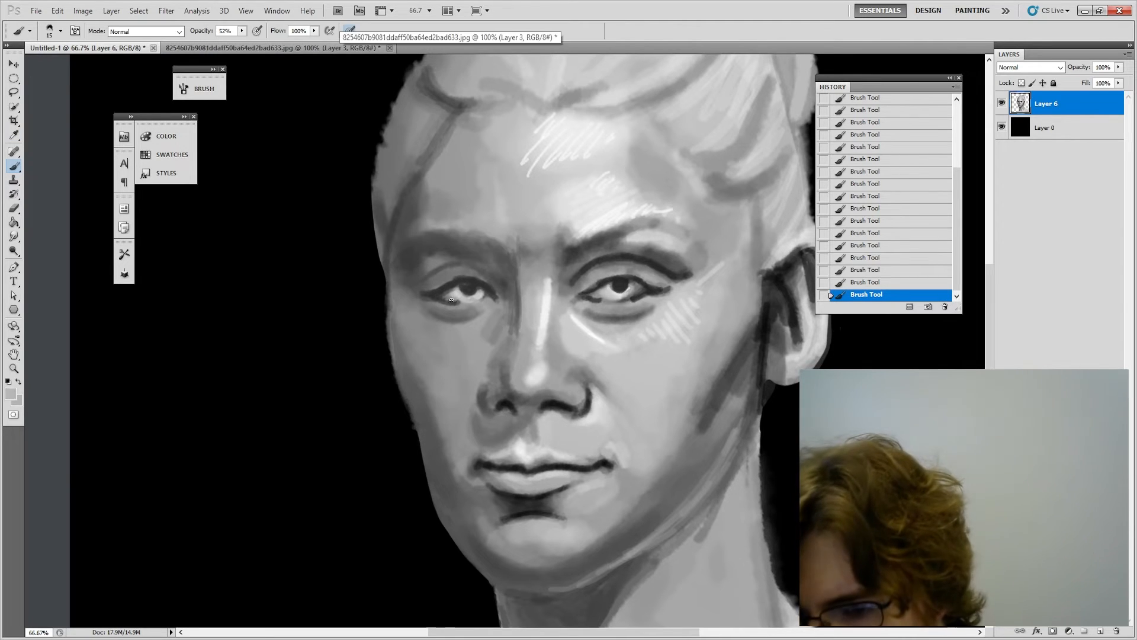
left_click(470, 287, "alt")
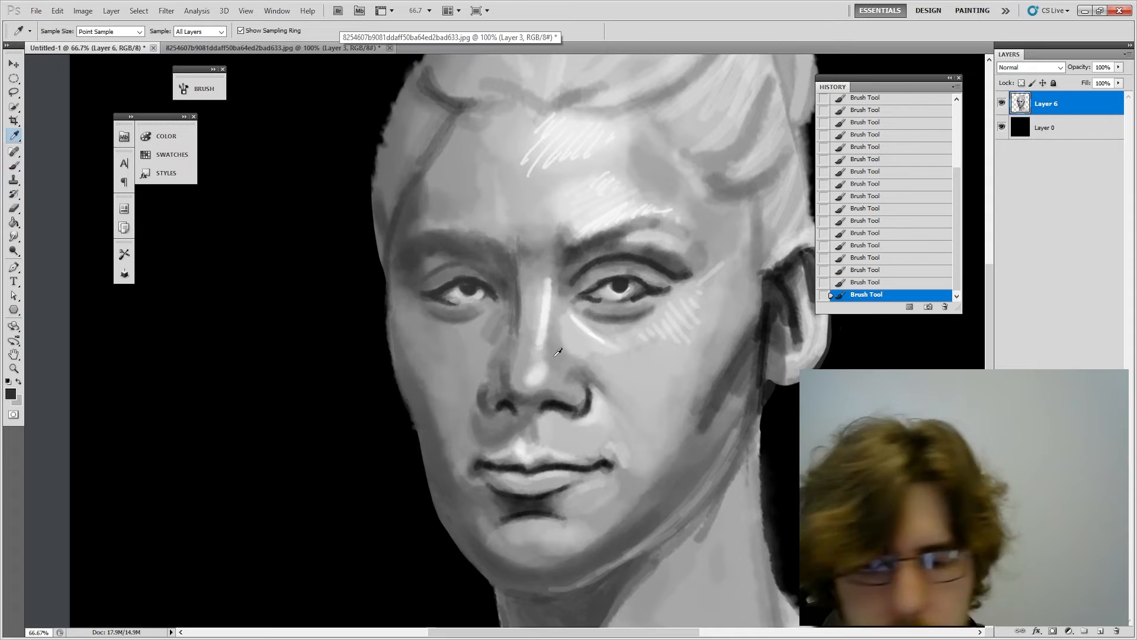
left_click_drag(242, 31, 226, 37)
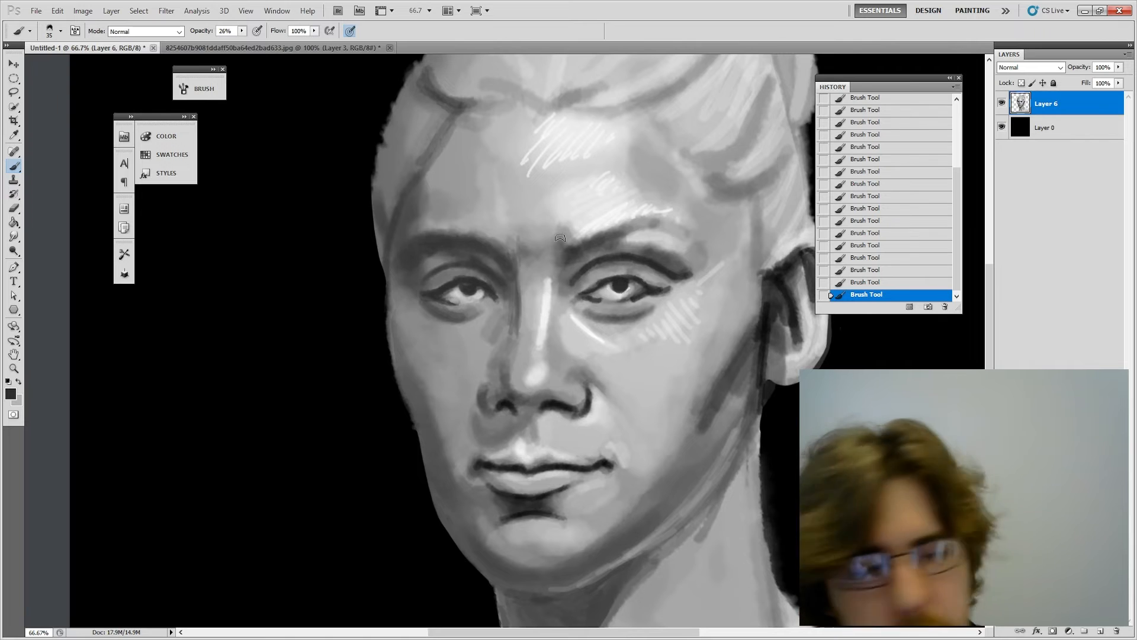
Step: Paint a highlight on the right-hand nostril wing at size 30 with light greys sampled from the nose and beneath the eye
key("bracketleft")
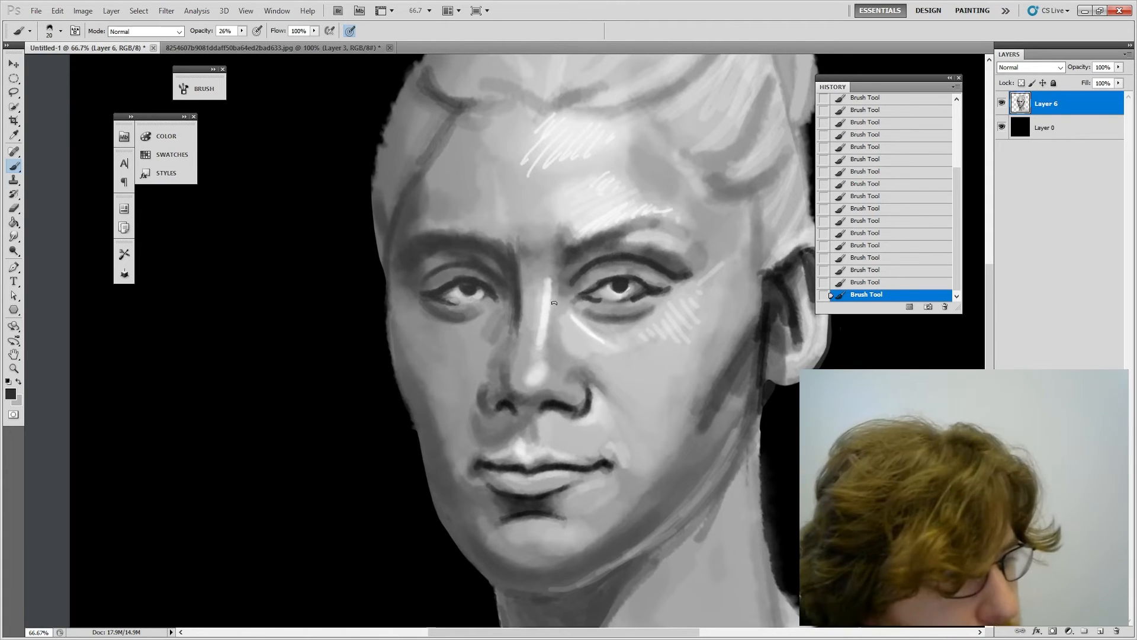
key("bracketright")
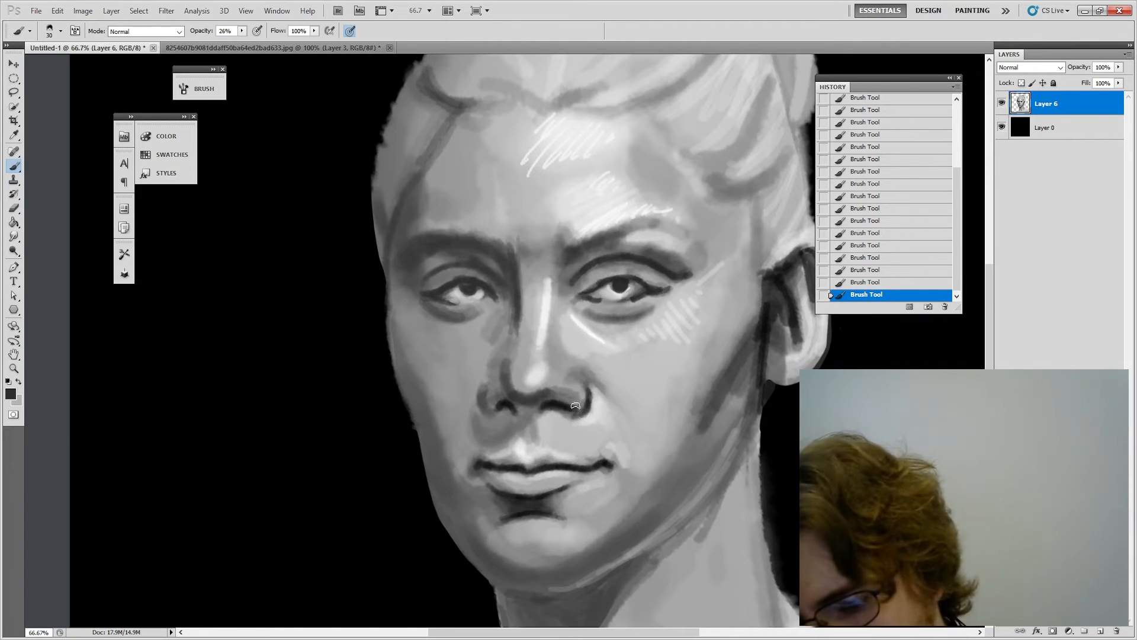
left_click(563, 380, "alt")
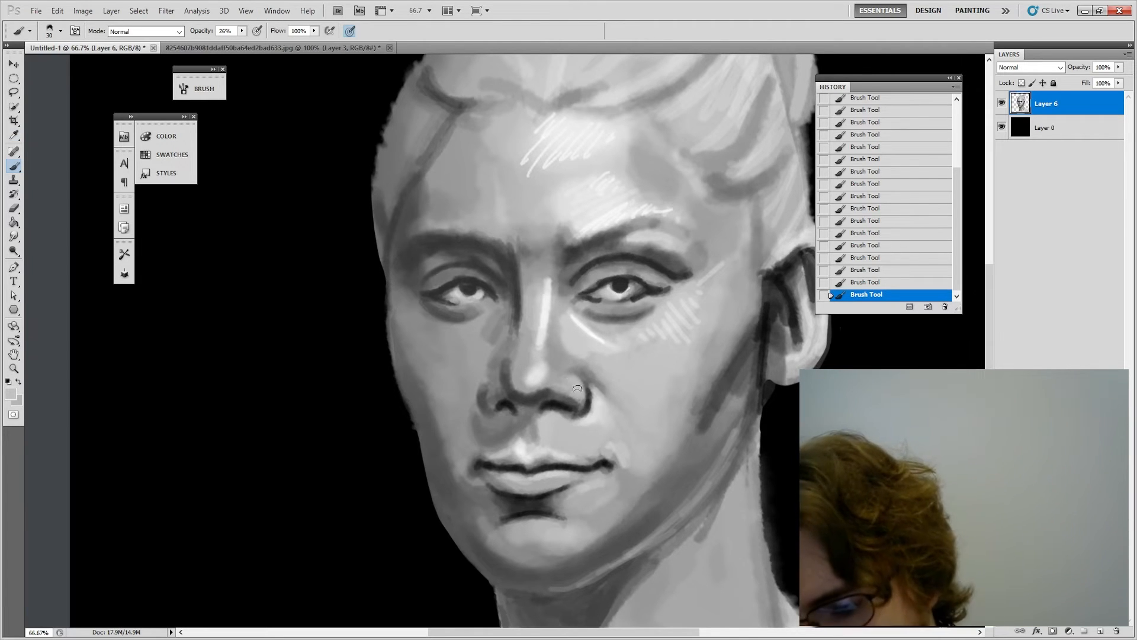
left_click(571, 313, "alt")
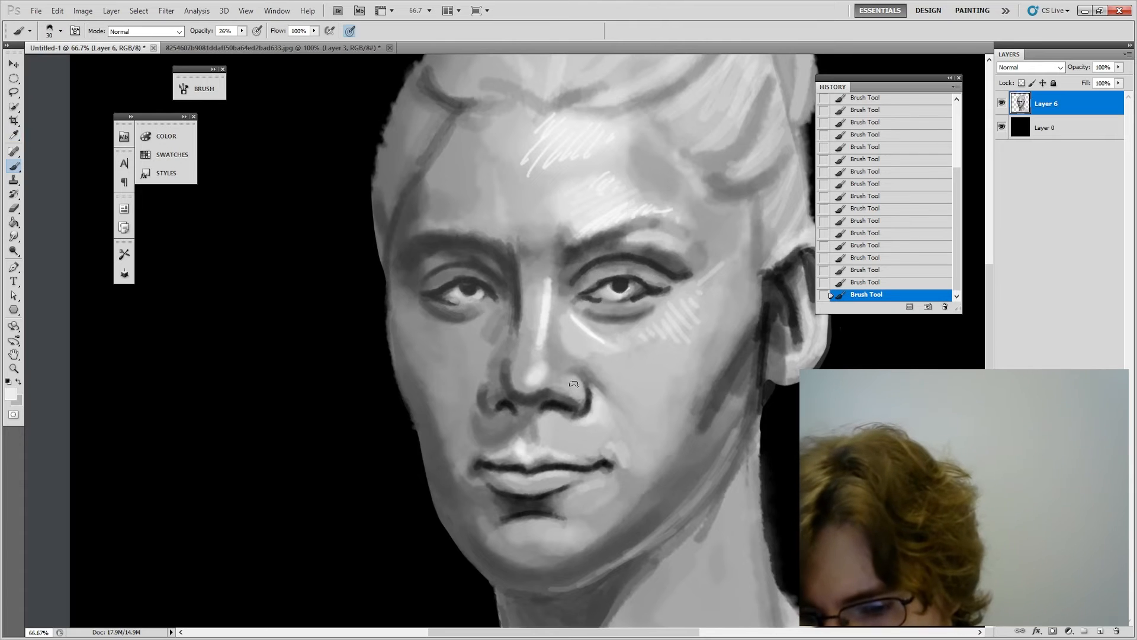
Step: Soften the shadow along the left-hand side of the nose with greys sampled from the nose
key("alt")
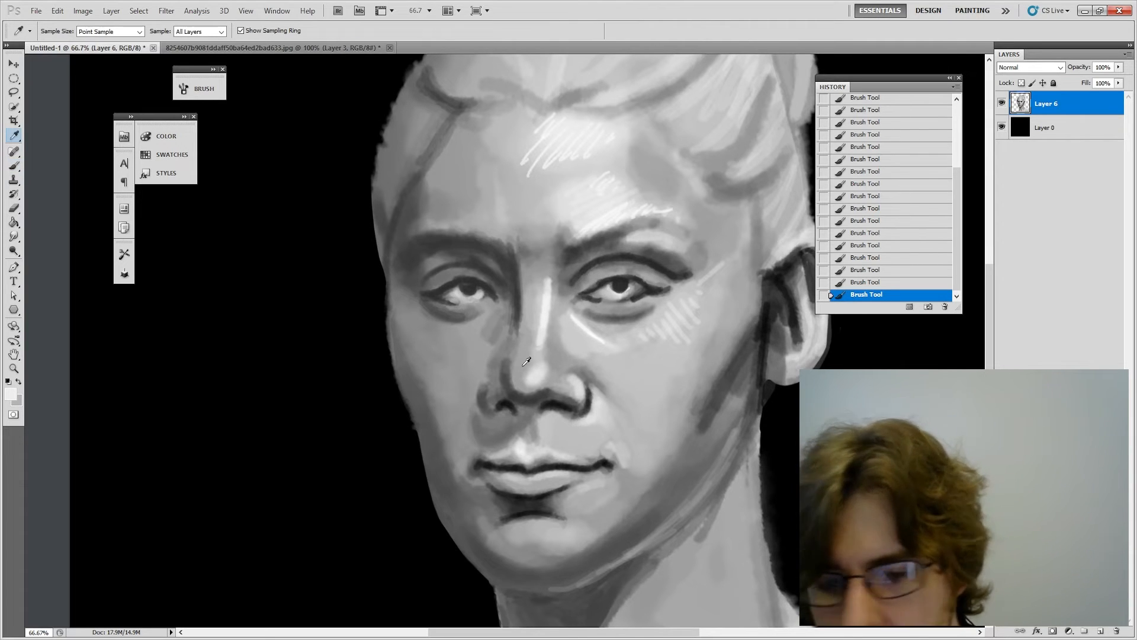
left_click(526, 360, "alt")
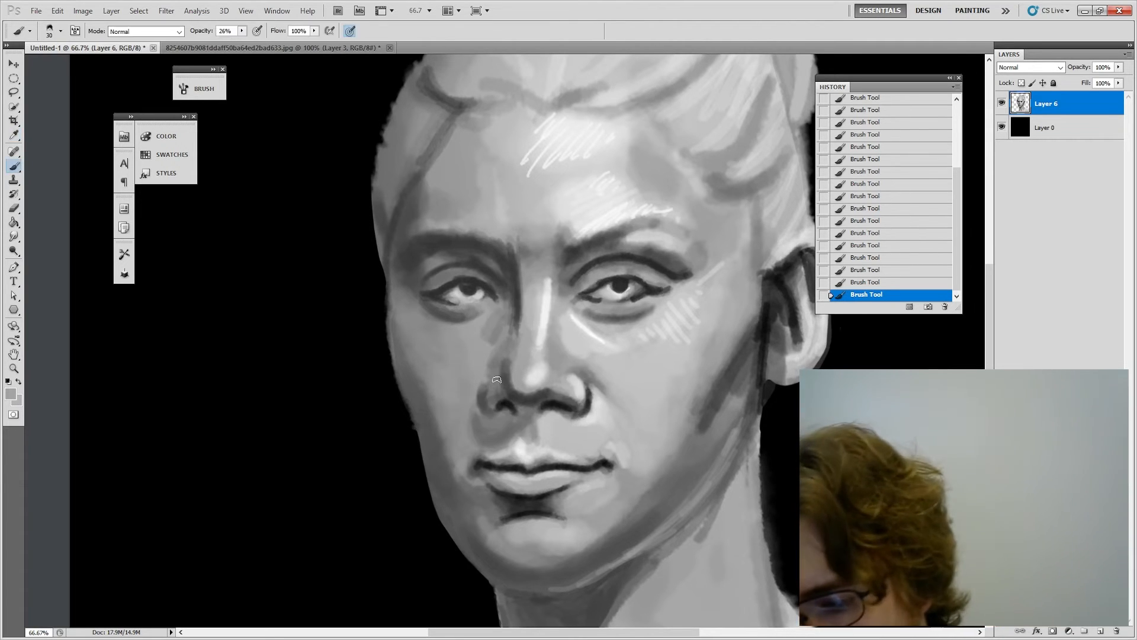
left_click_drag(508, 374, 517, 344)
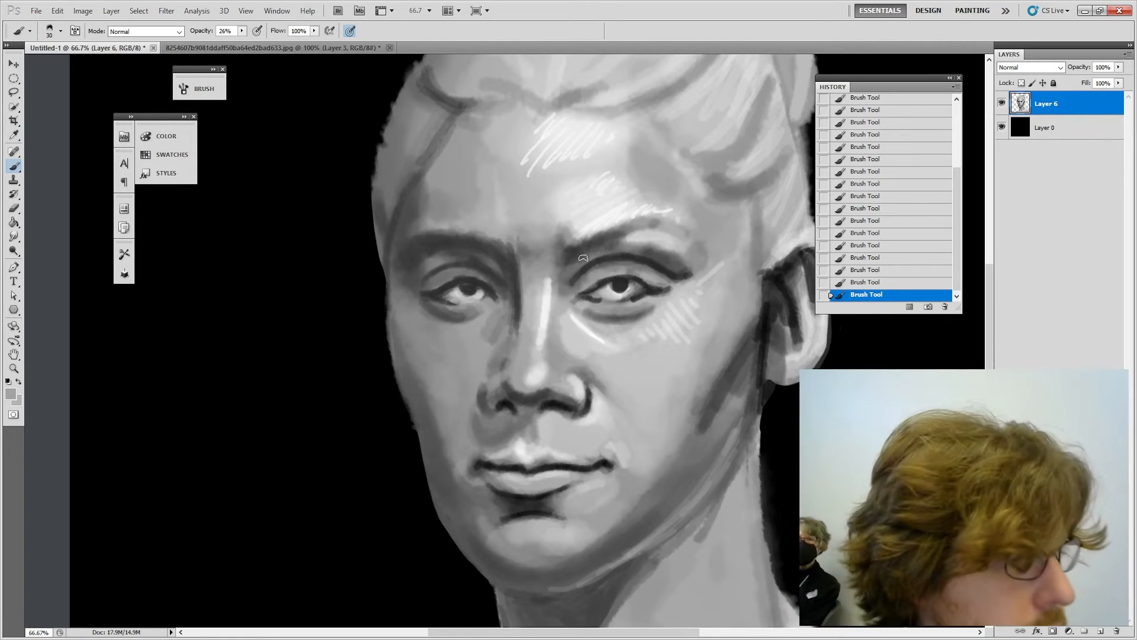
left_click(513, 339, "alt")
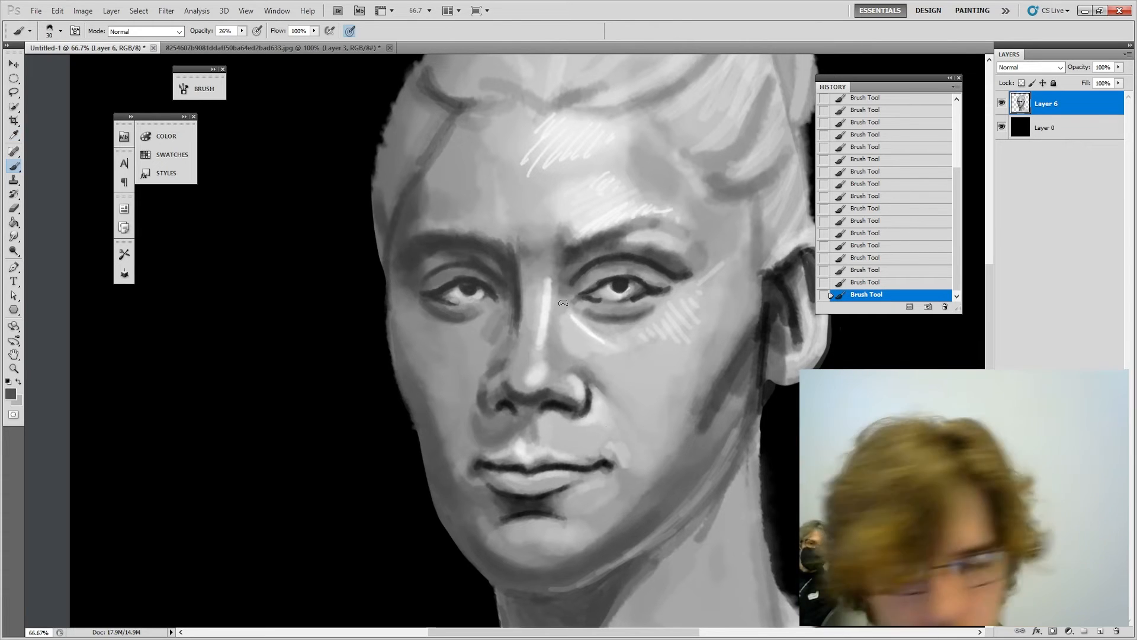
Step: Shade the lower left-hand cheek with dark grey and blend it using mid greys sampled nearby
key("alt")
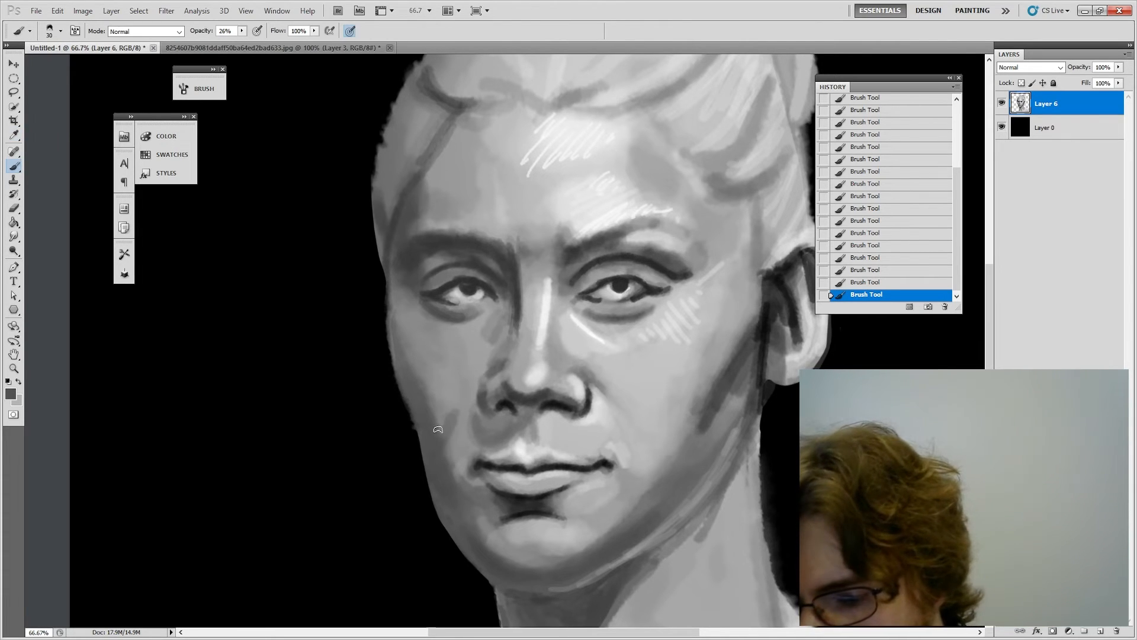
left_click(460, 392, "alt")
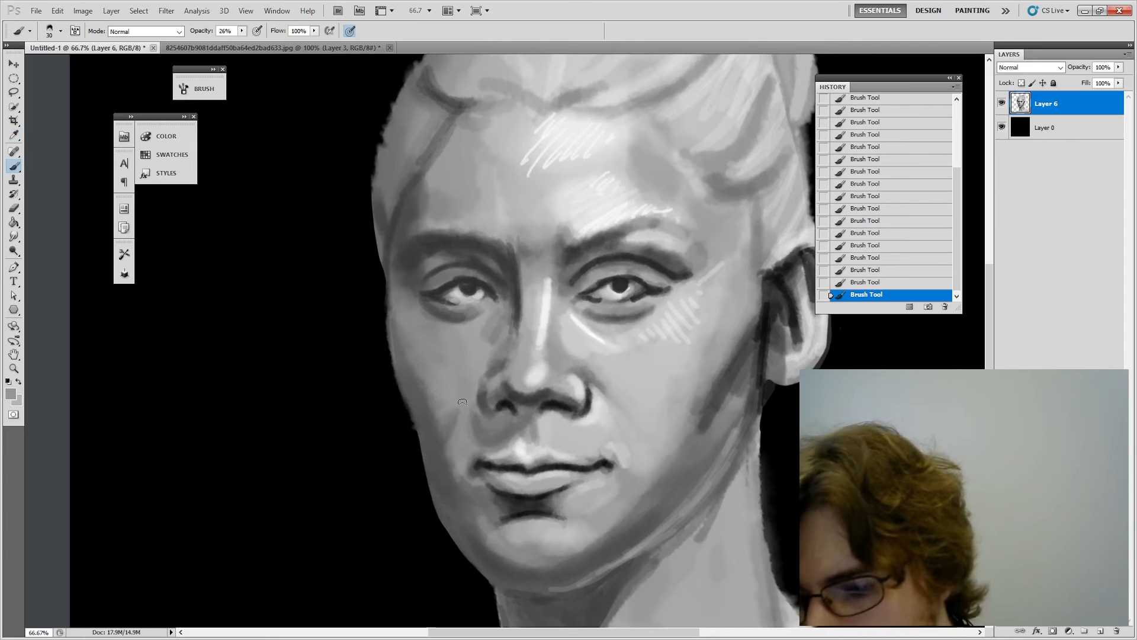
left_click(456, 429, "alt")
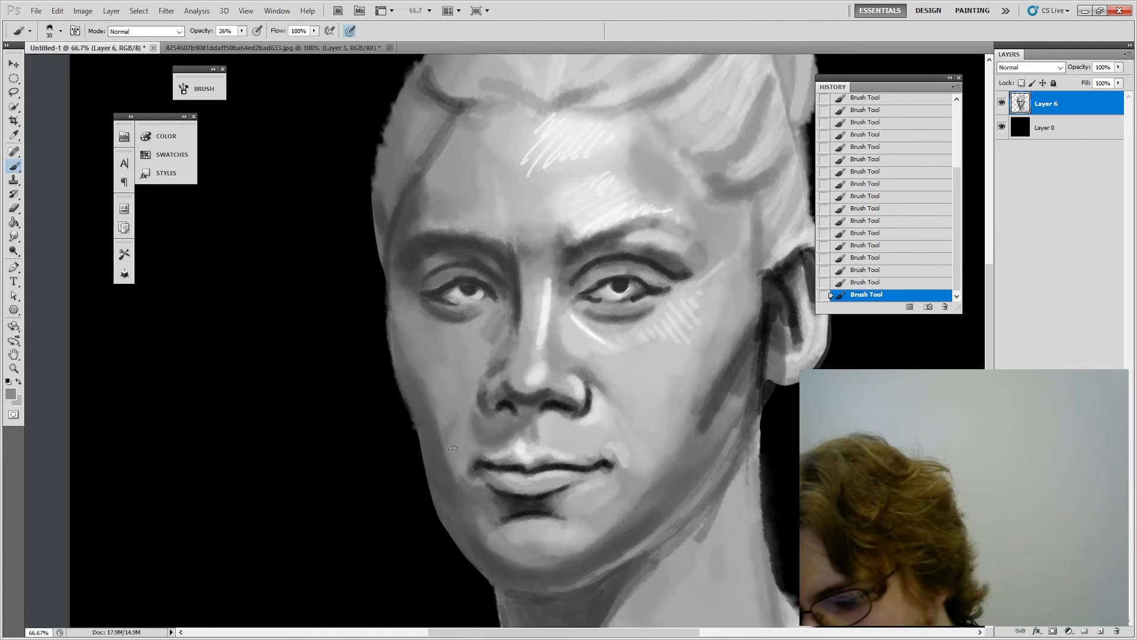
left_click(437, 440, "alt")
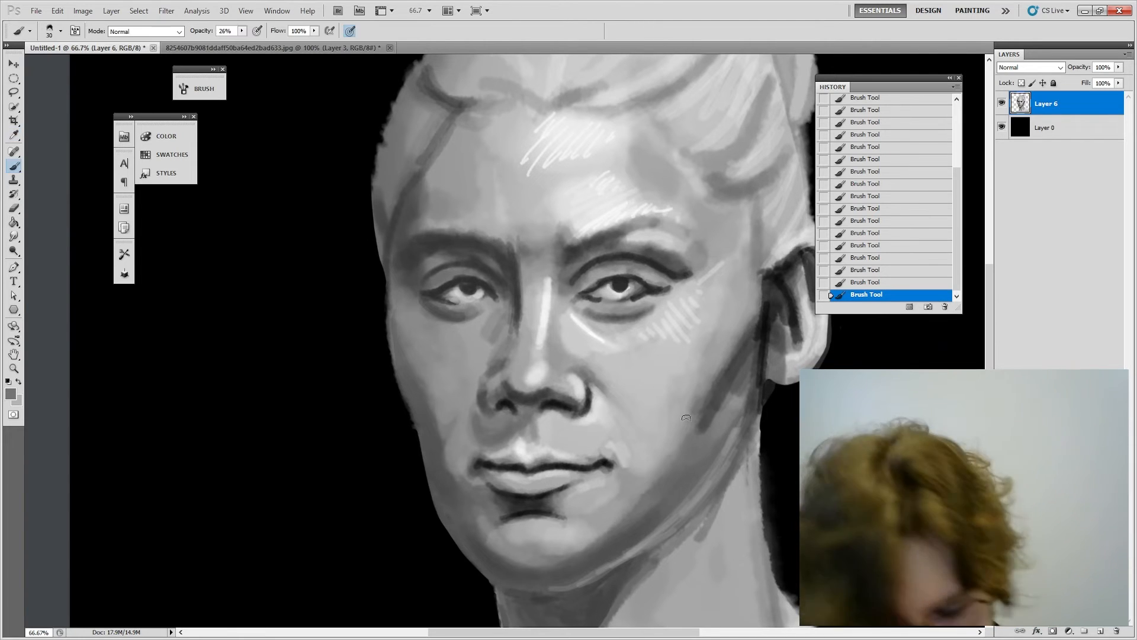
Step: Enlarge the brush to size 100 and blend the right-hand cheek shadow toward the jaw with greys sampled from the cheek
key("bracketright")
key("bracketright")
key("bracketright")
key("bracketright")
key("bracketright")
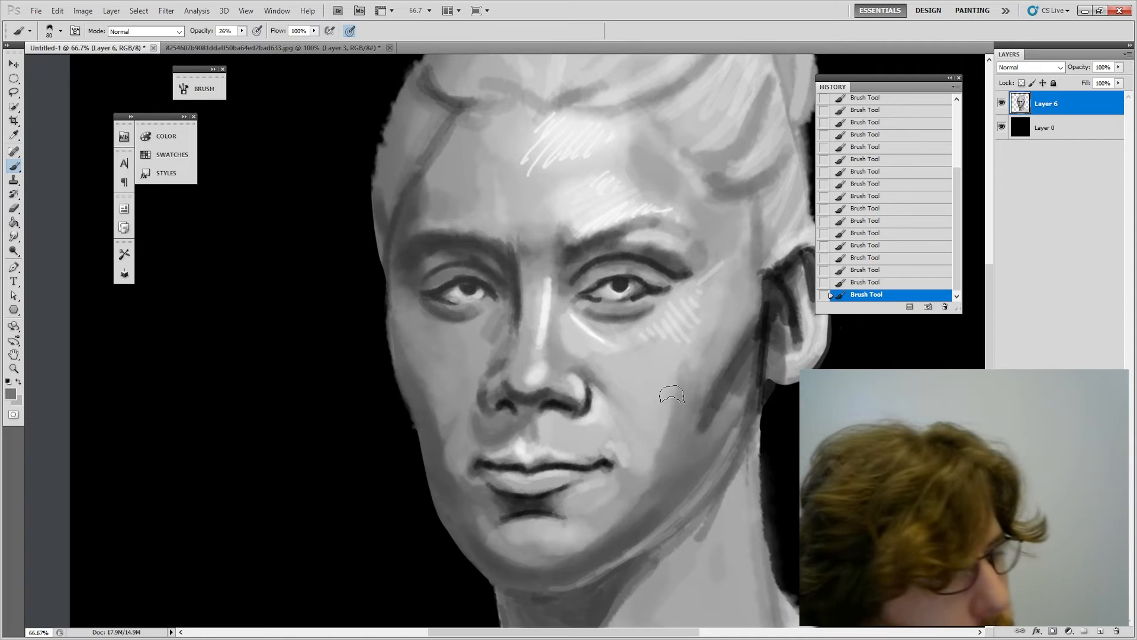
key("bracketright")
key("bracketright")
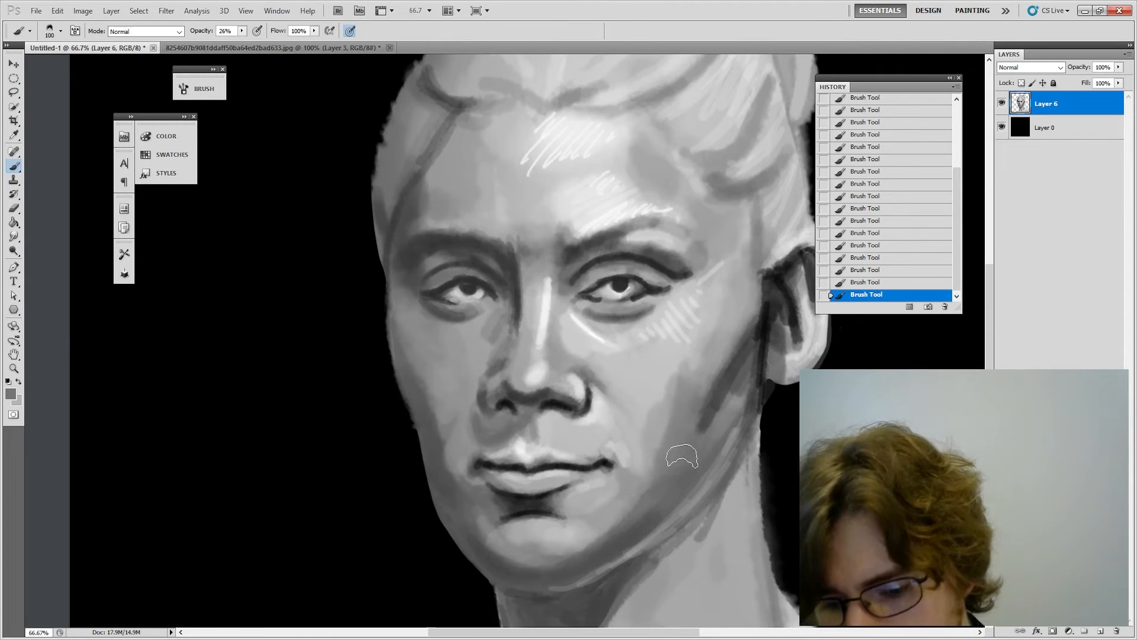
left_click(643, 415, "alt")
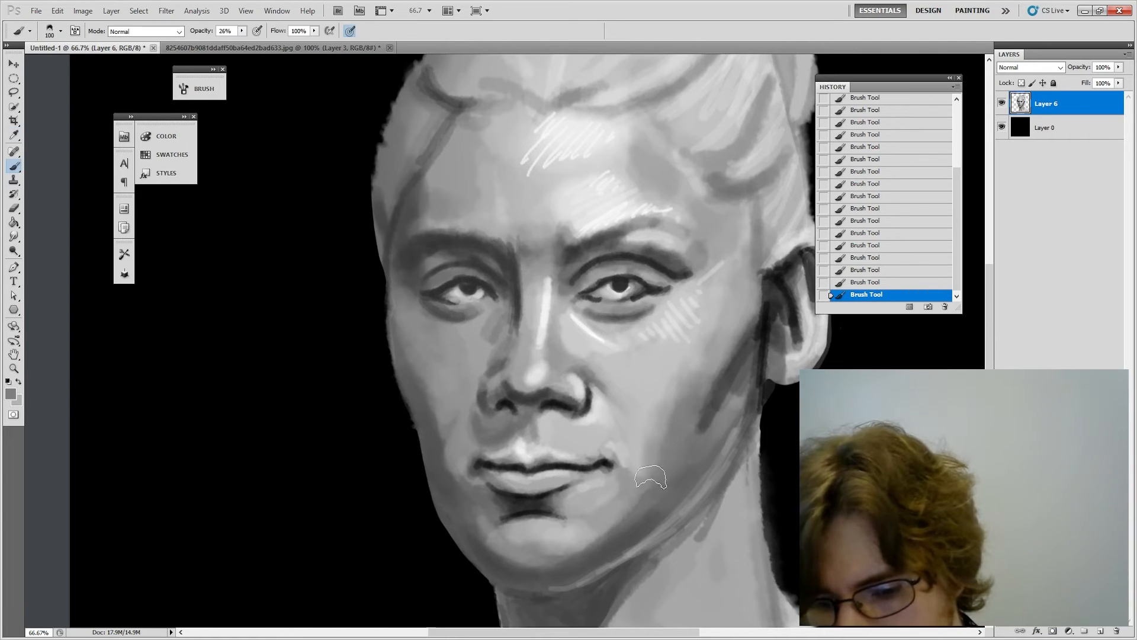
left_click(649, 431, "alt")
mouse_move(660, 419)
left_mouse_down()
mouse_move(654, 459)
mouse_move(681, 402)
left_mouse_up()
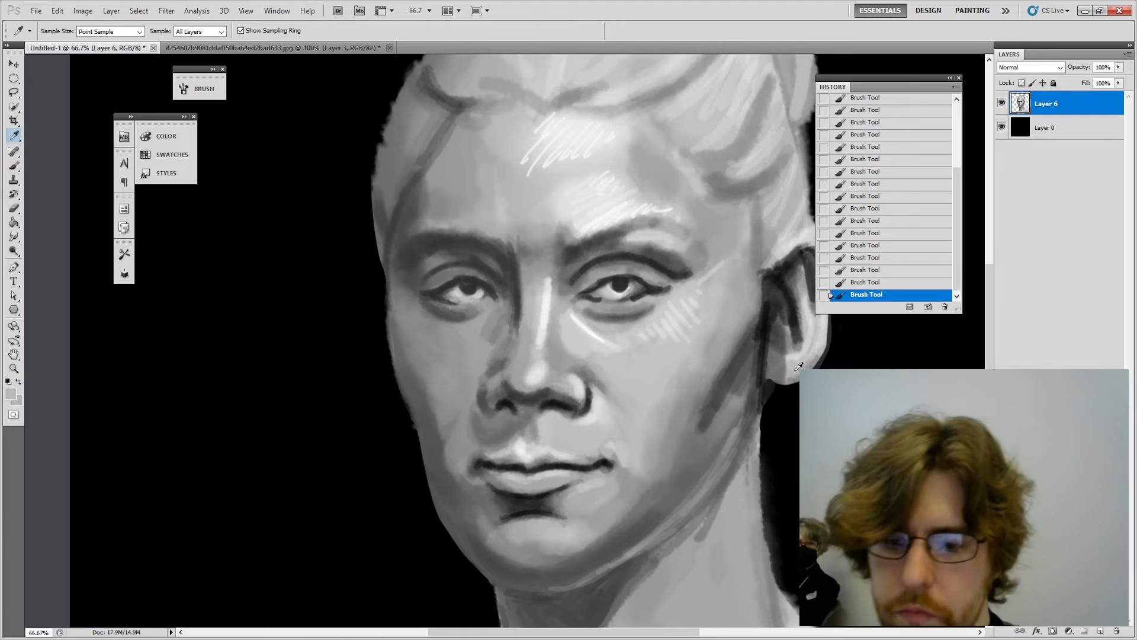
left_click_drag(736, 378, 713, 395)
Step: Deepen the lines around the left-hand eye with near-black sampled from the right-hand eye, at size 10 and 55% opacity
left_click(595, 296)
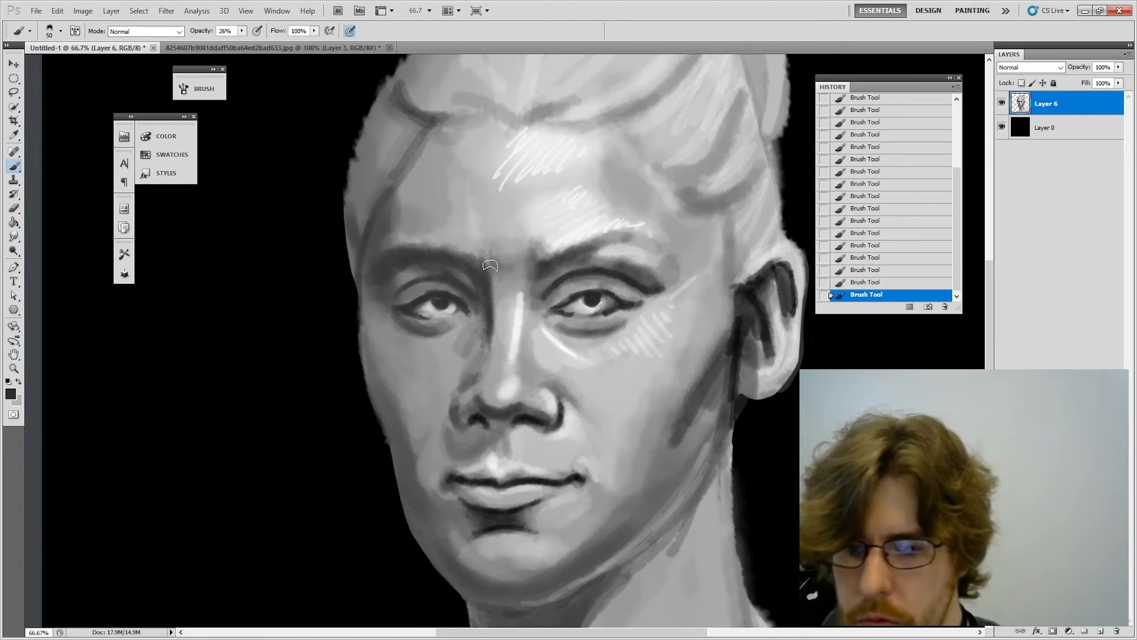
key("bracketleft")
key("bracketleft")
key("bracketleft")
key("bracketleft")
key("bracketleft")
key("bracketleft")
key("bracketleft")
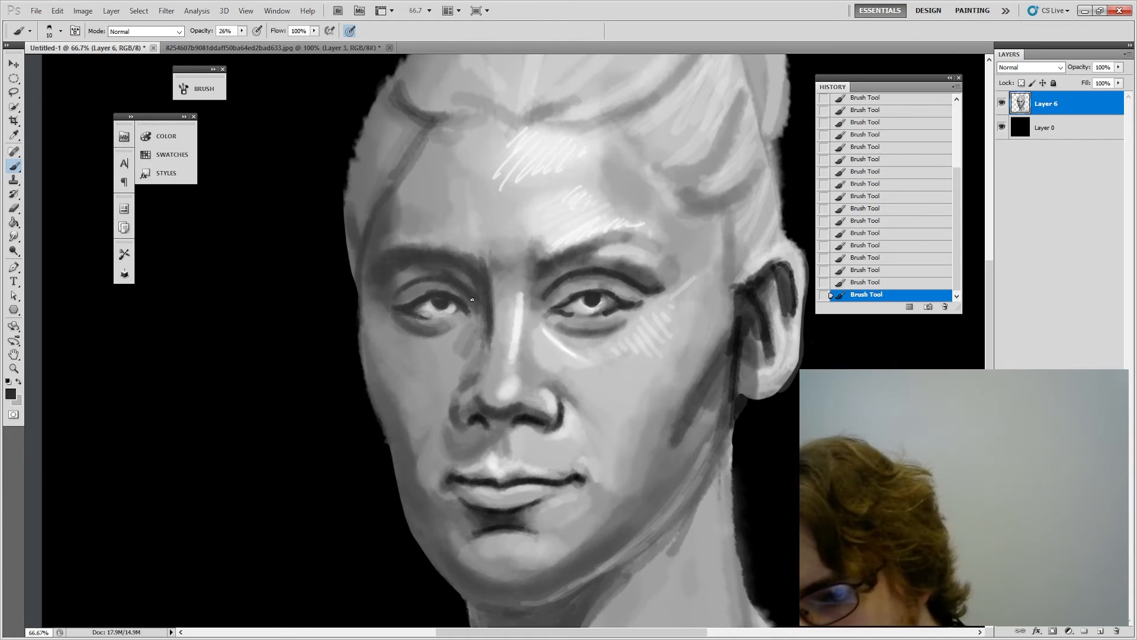
left_click_drag(242, 31, 259, 43)
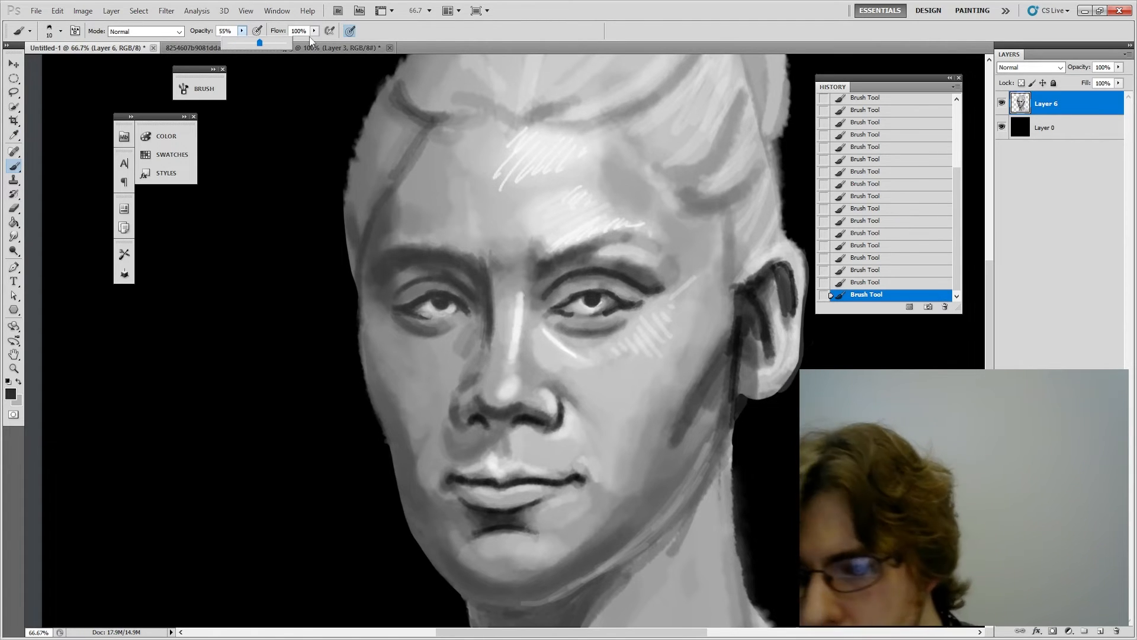
left_click(597, 295, "alt")
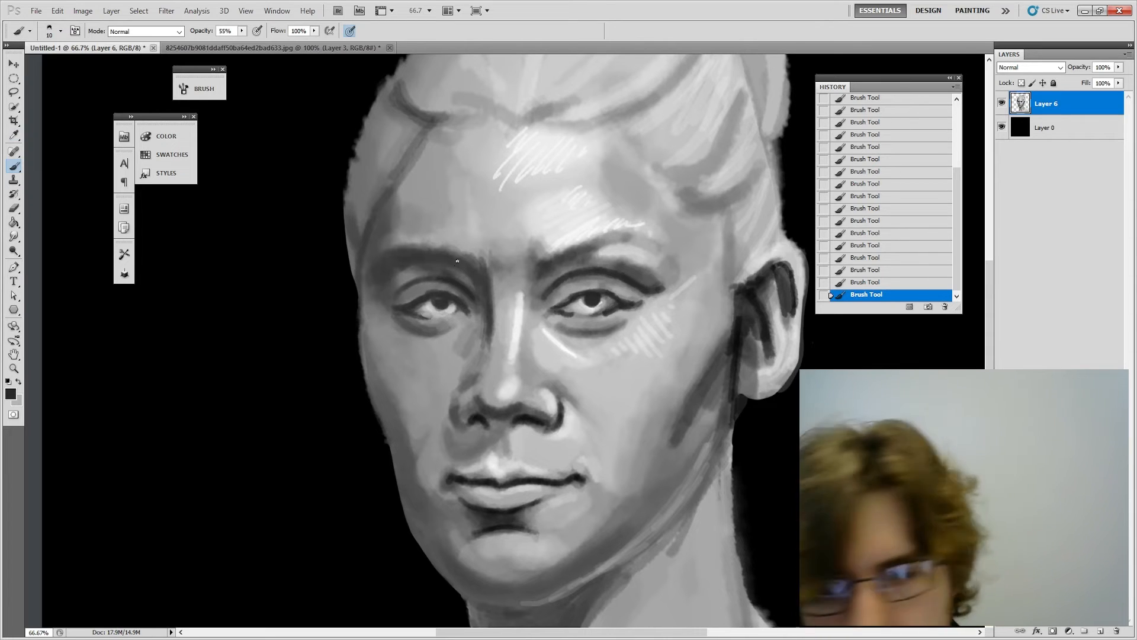
key("alt")
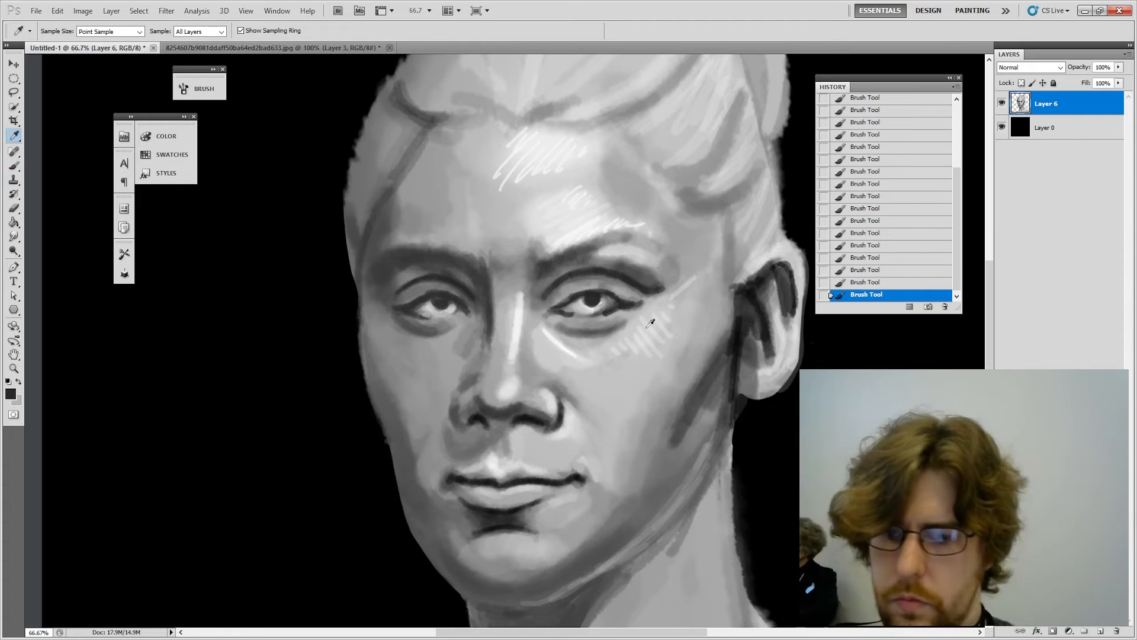
Step: Refine the upper lid and inner corner of the left-hand eye with mid, light and dark greys sampled from the face
left_click(427, 282, "alt")
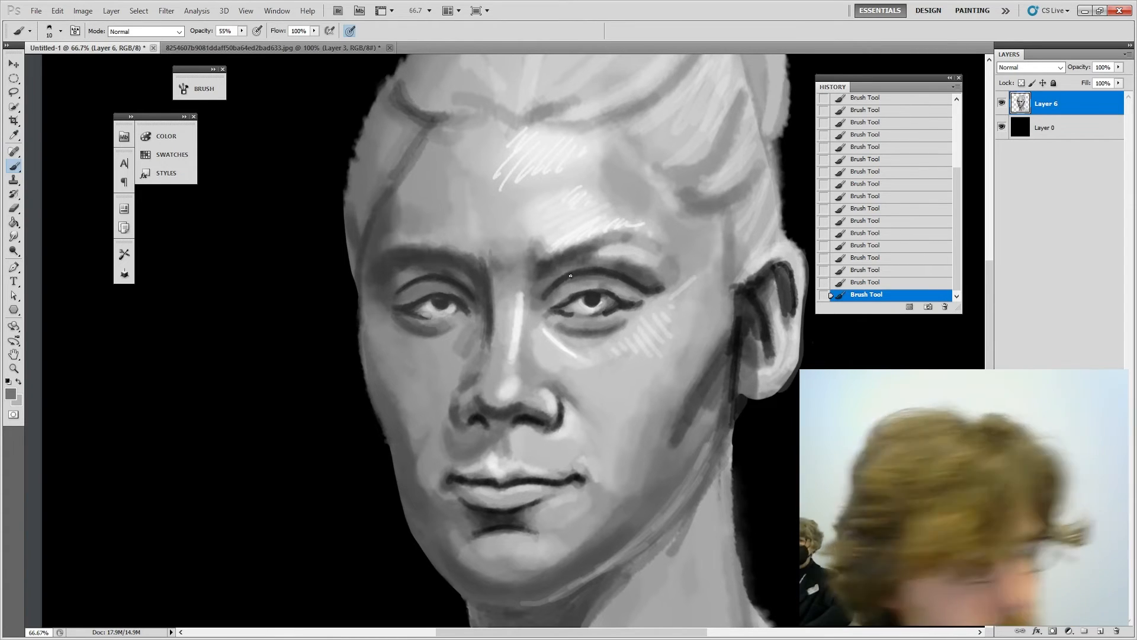
key("alt")
left_click(444, 287, "alt")
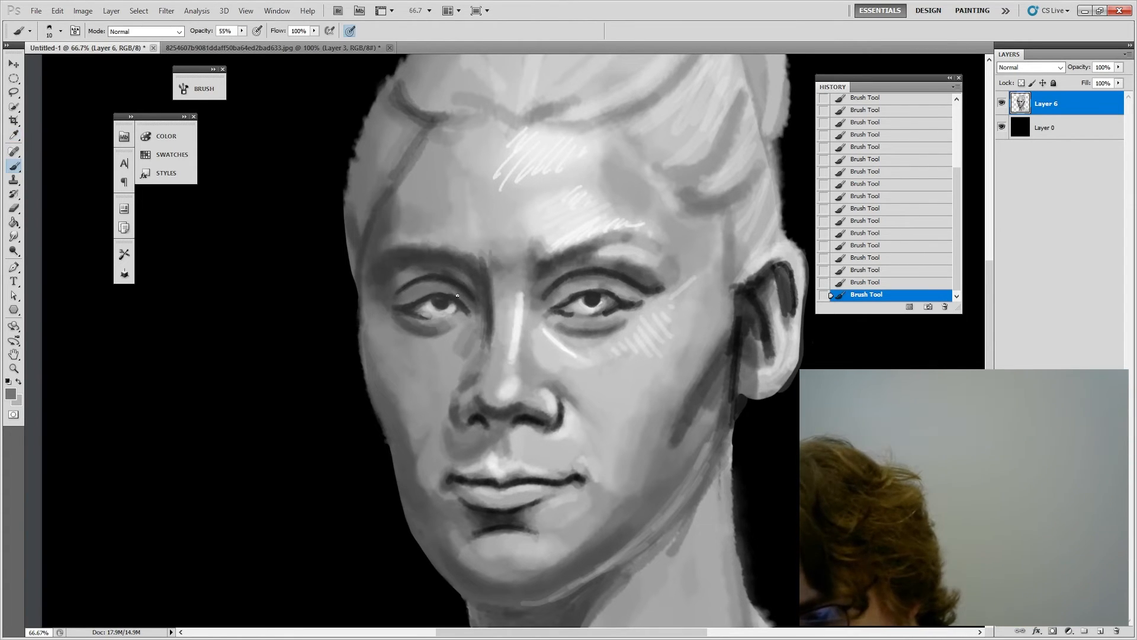
left_click(507, 296, "alt")
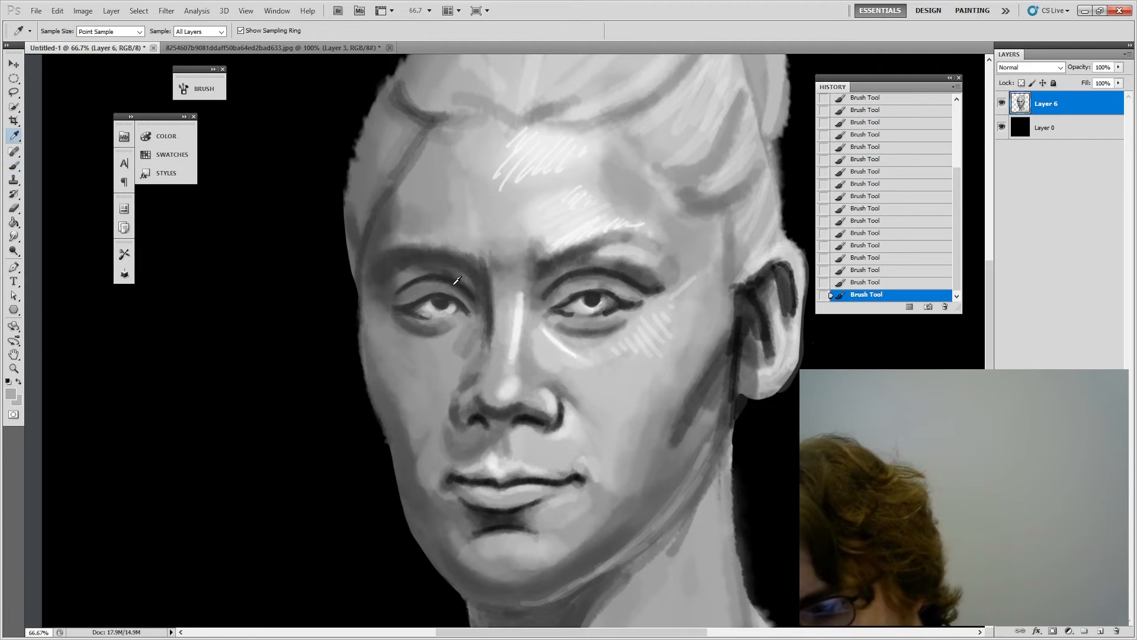
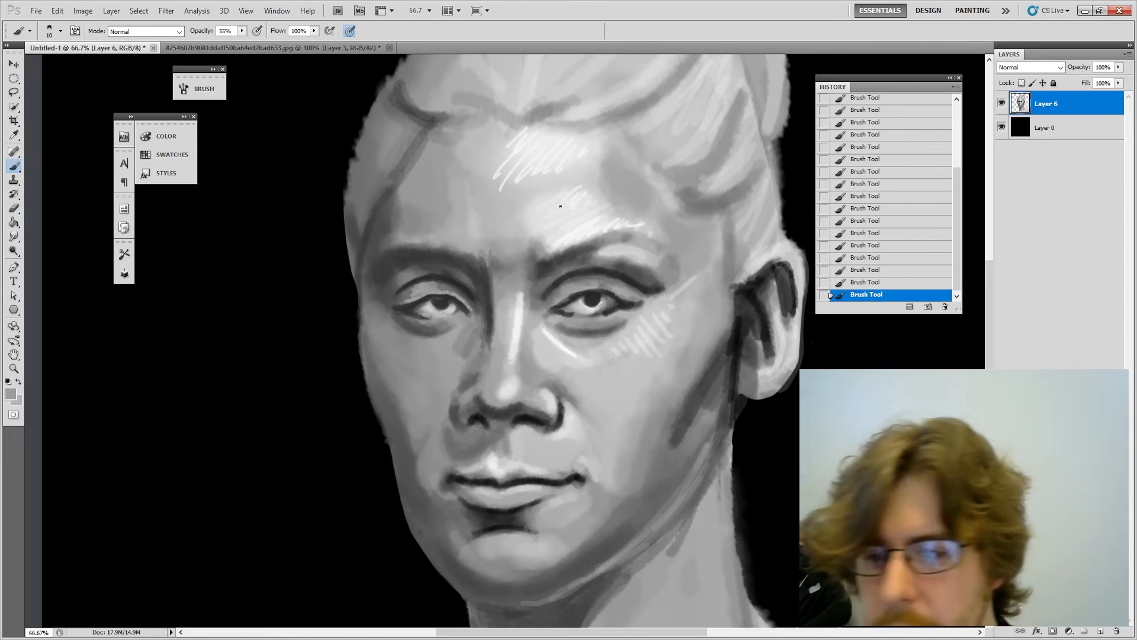
left_click(460, 283, "alt")
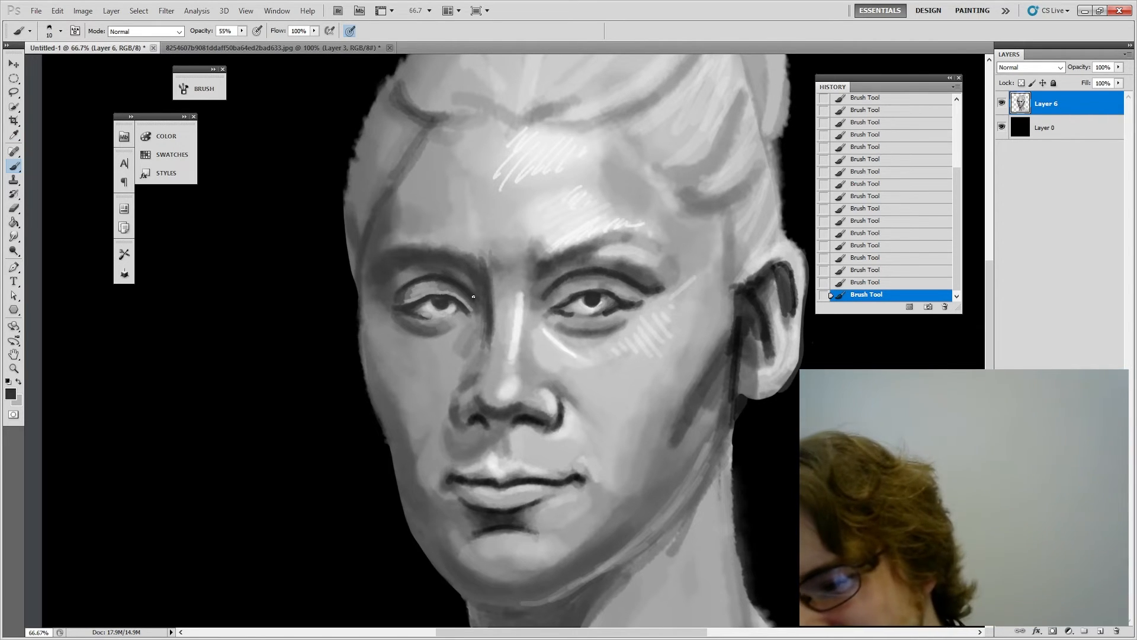
key("alt")
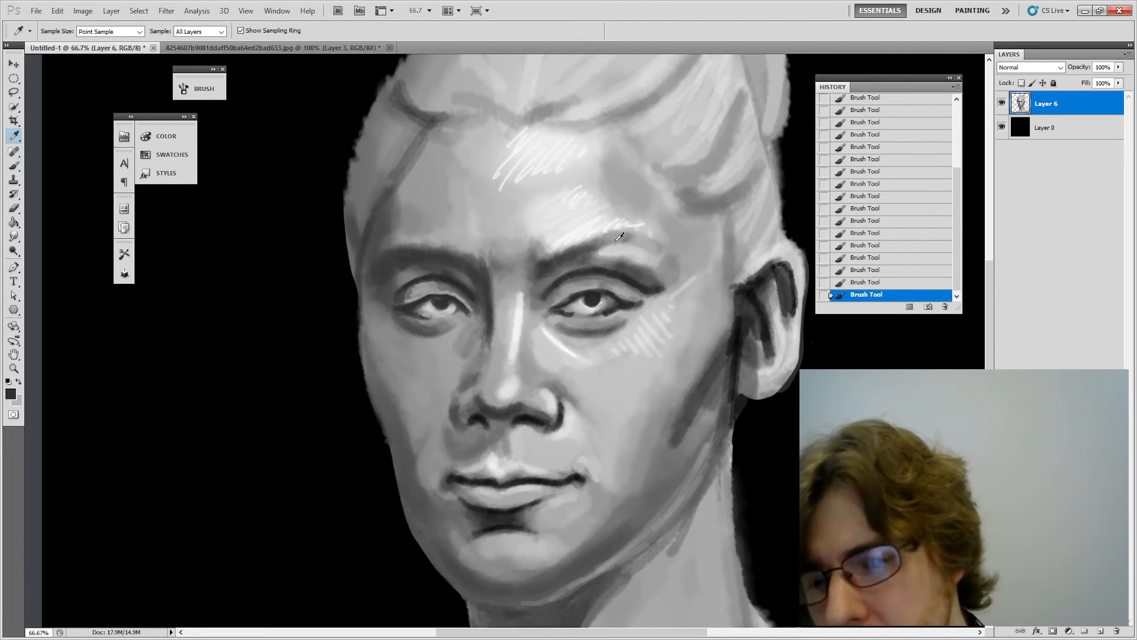
left_click(623, 303)
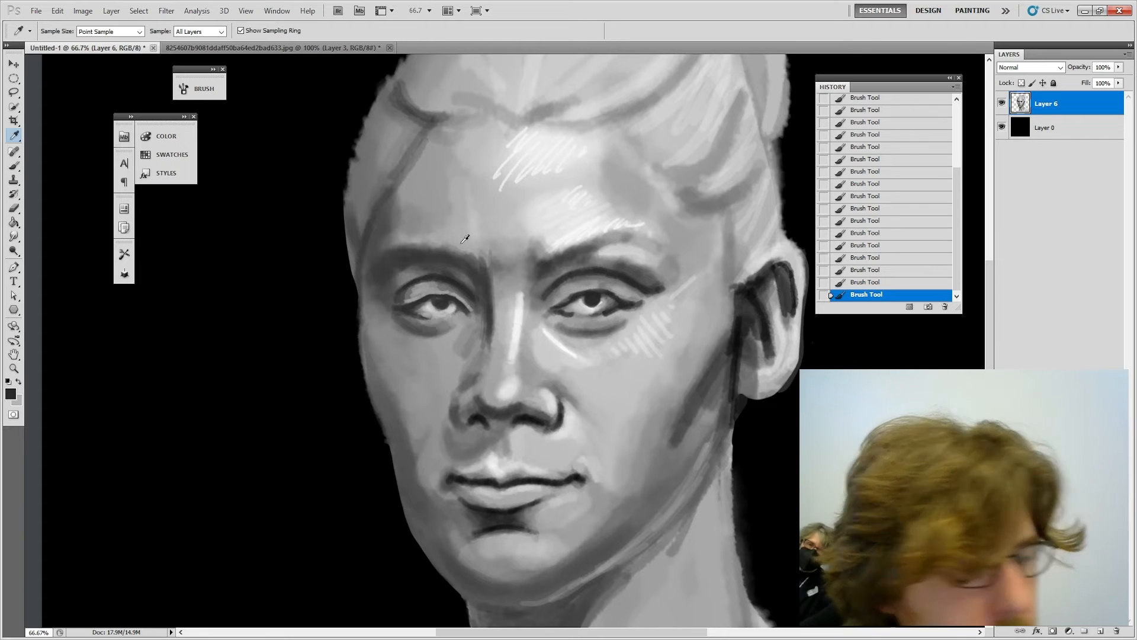
Step: Paint hatched highlights above the left-hand eyebrow and up the temple with near-white sampled from the forehead
left_click(524, 171)
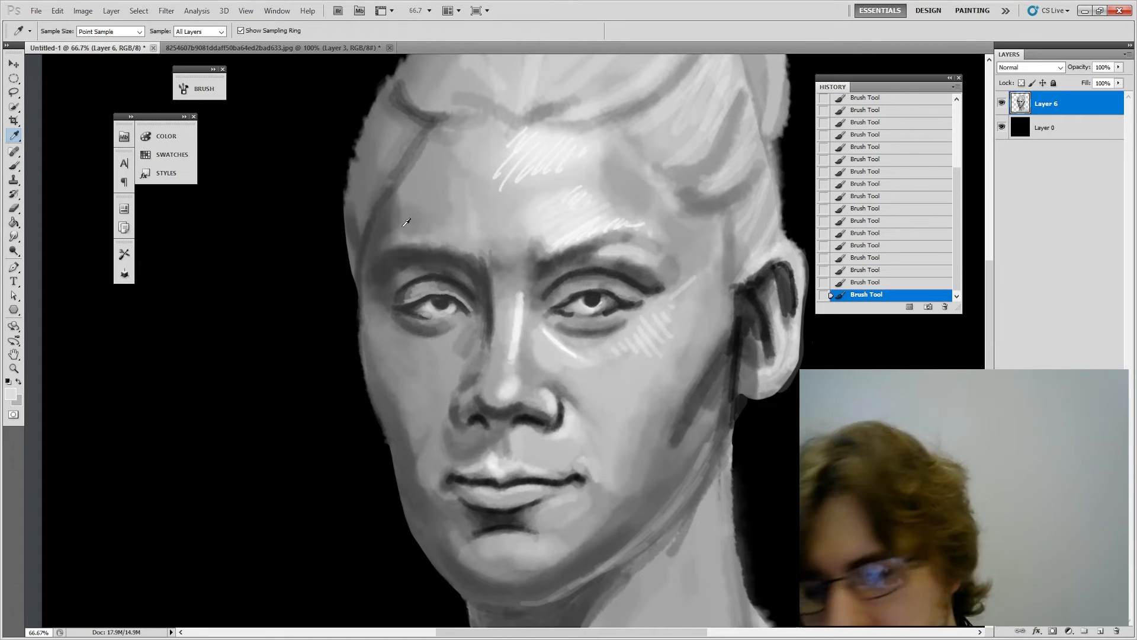
key("b")
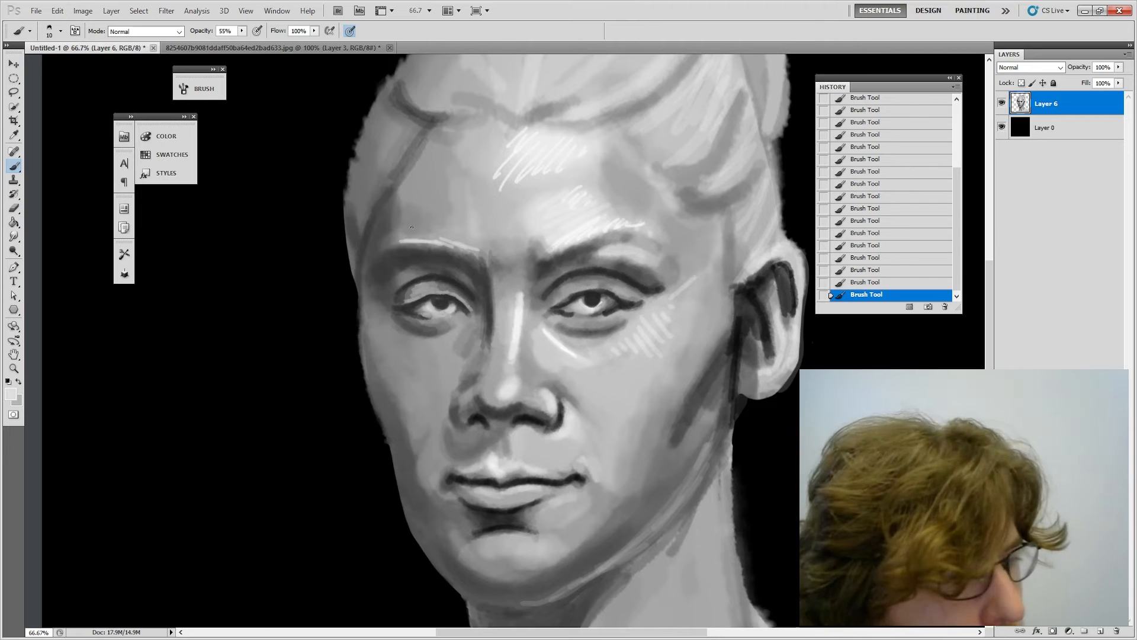
left_click_drag(399, 235, 409, 206)
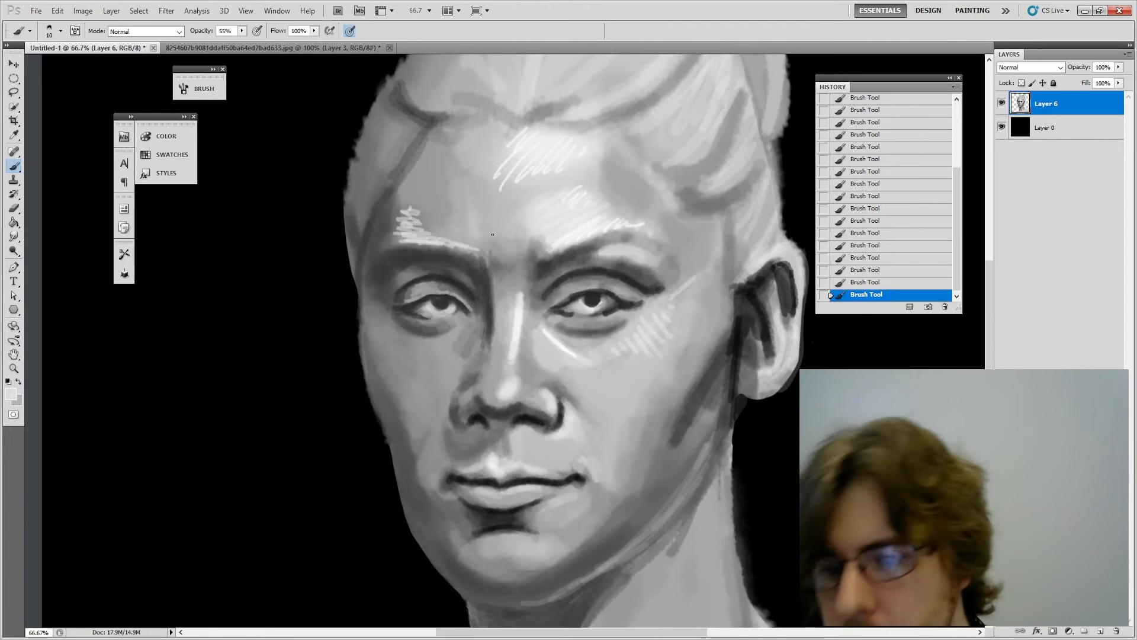
Step: Blend the highlights above the left-hand eyebrow with forehead grey, using a larger brush at 26% opacity
left_click(461, 179, "alt")
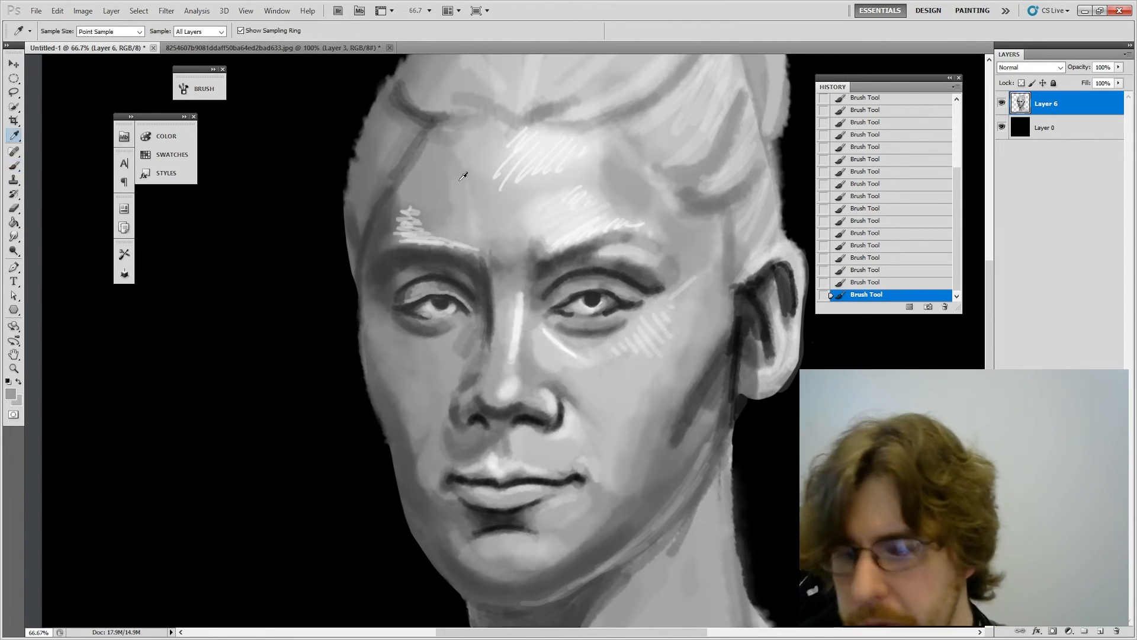
key("bracketright")
key("2")
key("6")
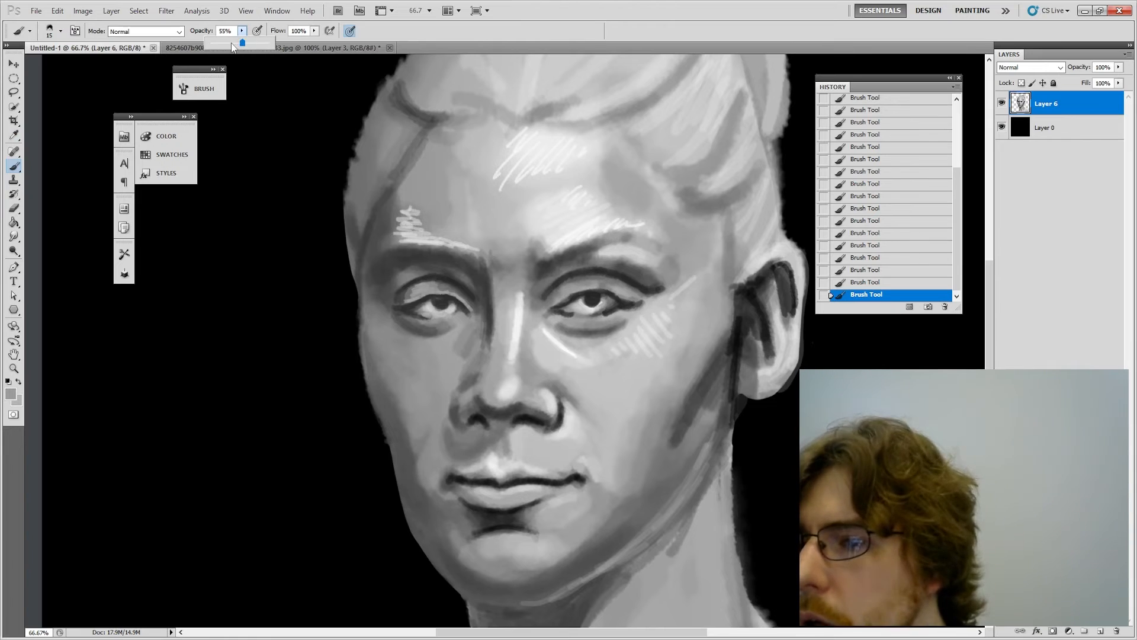
key("bracketright")
key("bracketright")
mouse_move(414, 211)
left_mouse_down()
mouse_move(415, 234)
mouse_move(453, 240)
mouse_move(408, 215)
mouse_move(407, 199)
mouse_move(411, 222)
mouse_move(450, 246)
left_mouse_up()
Step: Blend the hatched forehead highlights with near-white sampled above the right-hand eyebrow, using a size 60 brush at 26% opacity
key("alt")
left_click(559, 202, "alt")
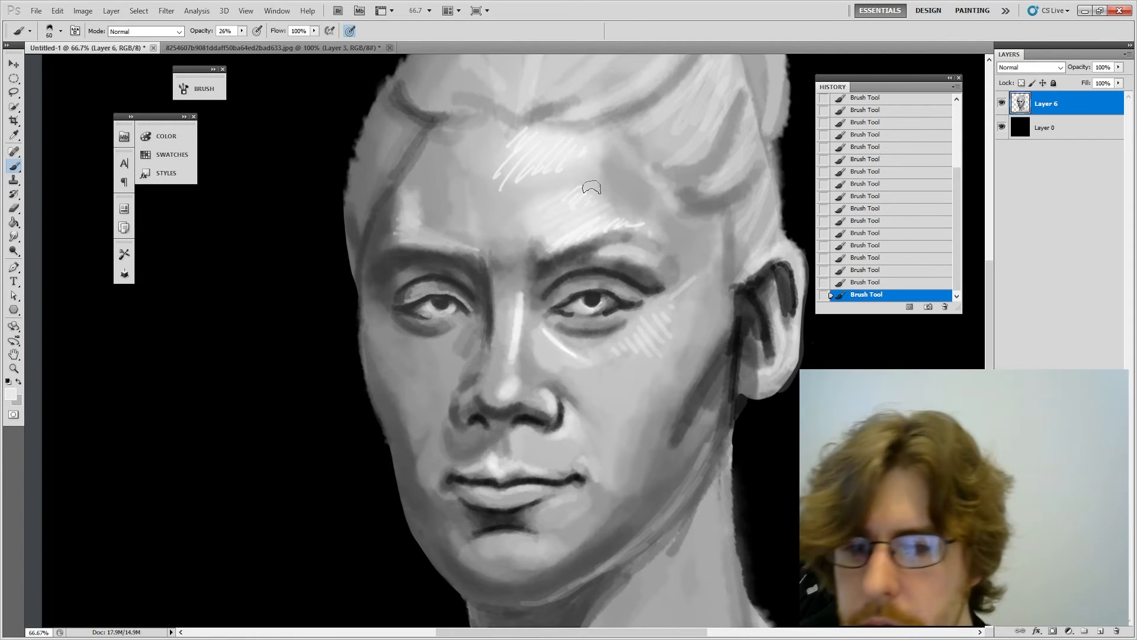
left_click(580, 194, "alt")
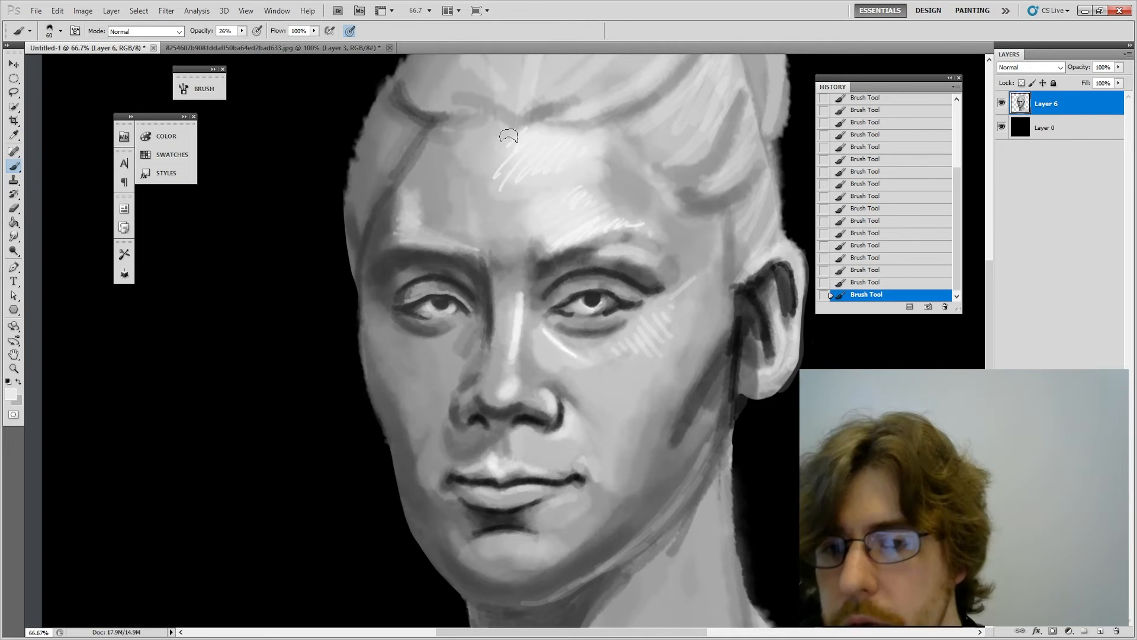
Step: Shade softly beneath the right-hand eye with dark grey sampled from the cheek shadow, at size 40 and 14% opacity, undoing the stronger strokes
left_click_drag(744, 353, 689, 269)
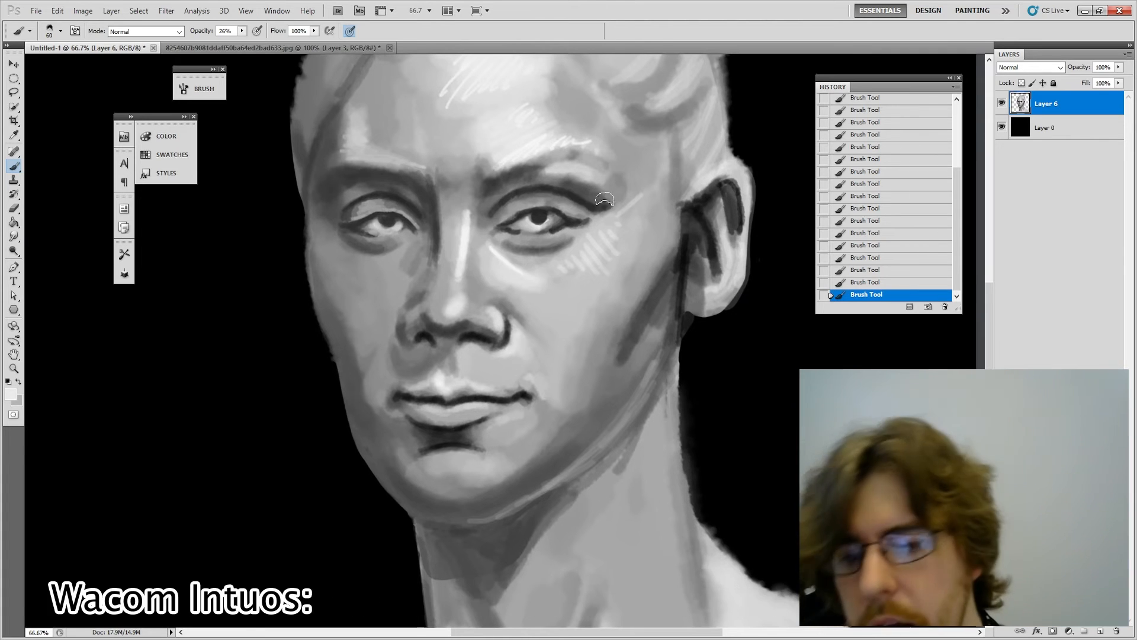
key("i")
left_click(607, 364)
key("b")
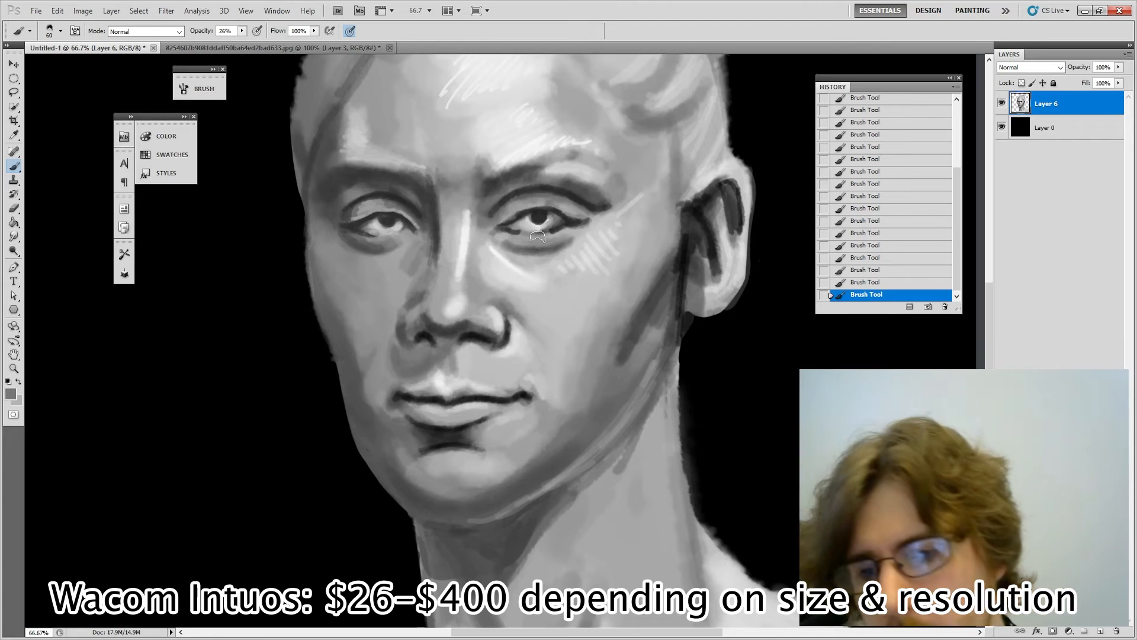
key("bracketleft")
key("bracketleft")
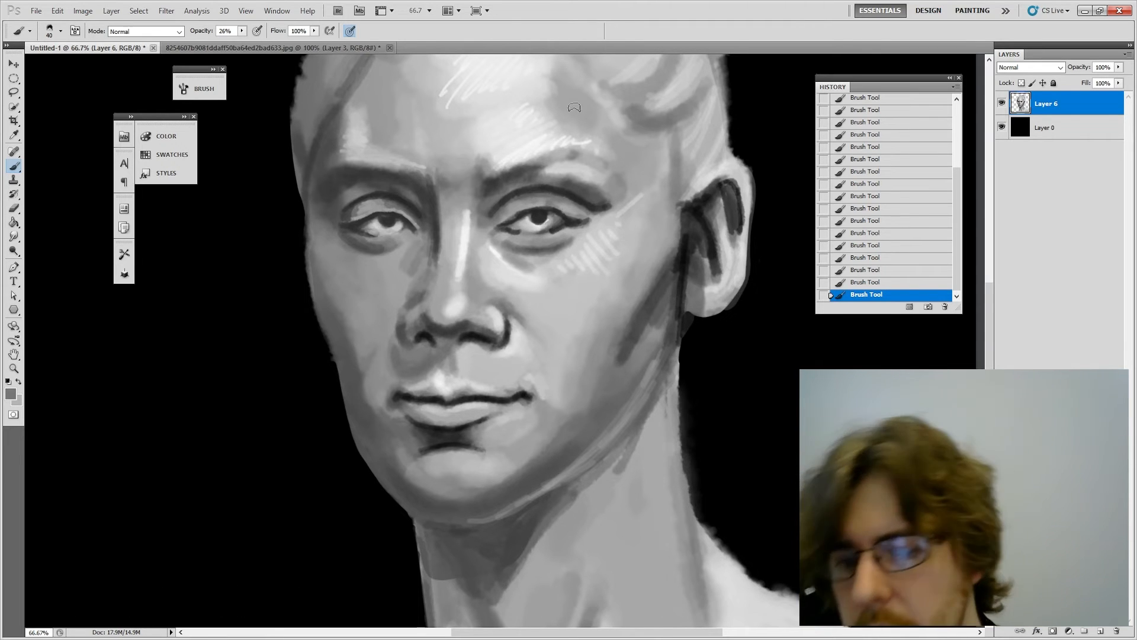
key("ctrl+alt+z")
key("ctrl+alt+z")
key("ctrl+alt+z")
left_click_drag(242, 30, 234, 43)
left_click_drag(515, 253, 542, 276)
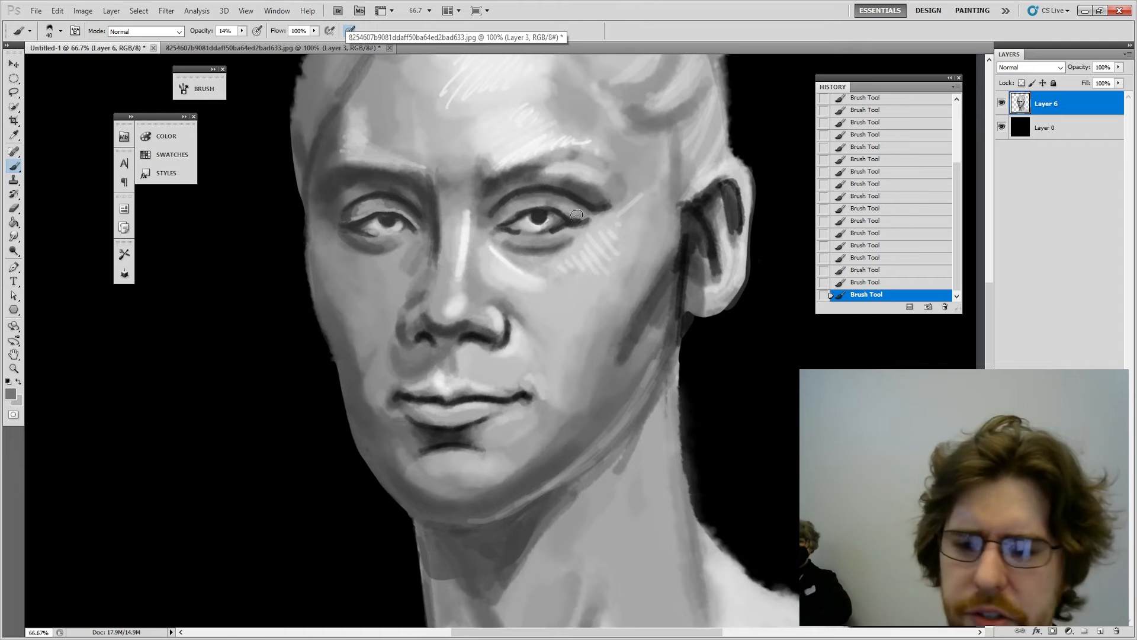
Step: Soften the hatched highlights on the right-hand cheekbone with near-white sampled from the forehead, at 14% opacity
key("i")
left_click(544, 126)
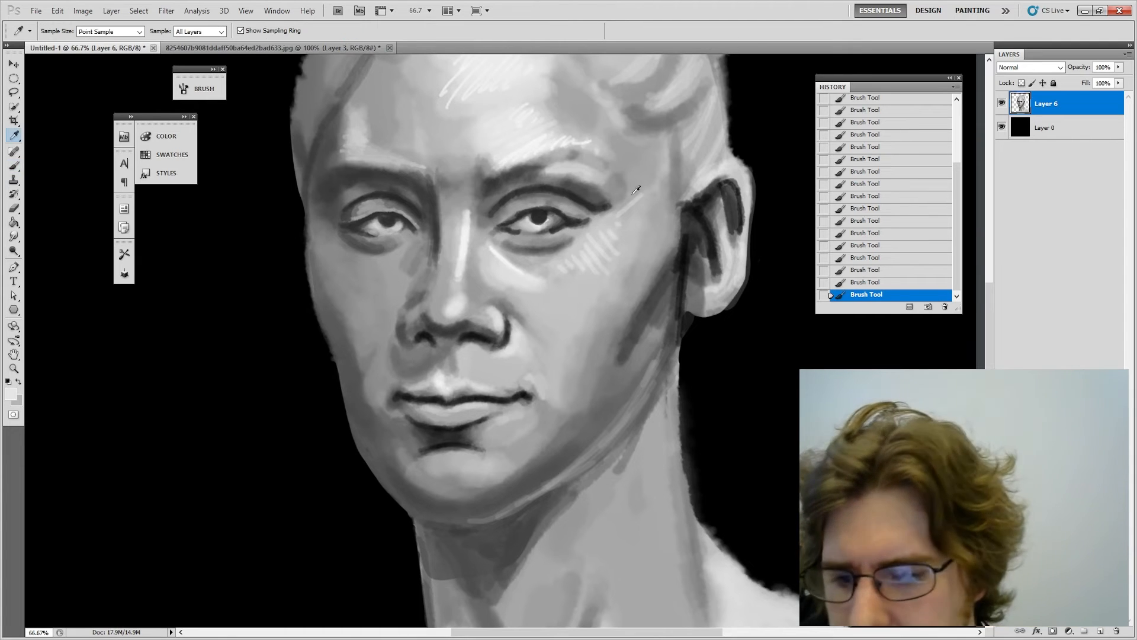
key("b")
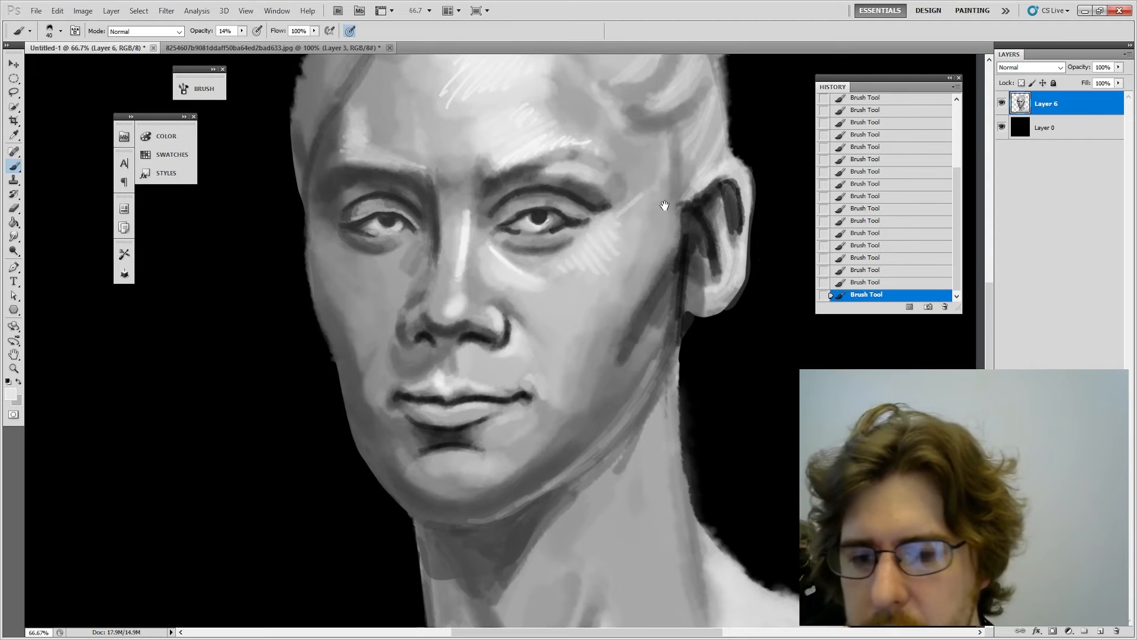
Step: Paint fine near-white highlights on the upper eyelids at 39% opacity, reducing the brush to size 10
left_click_drag(664, 205, 661, 240)
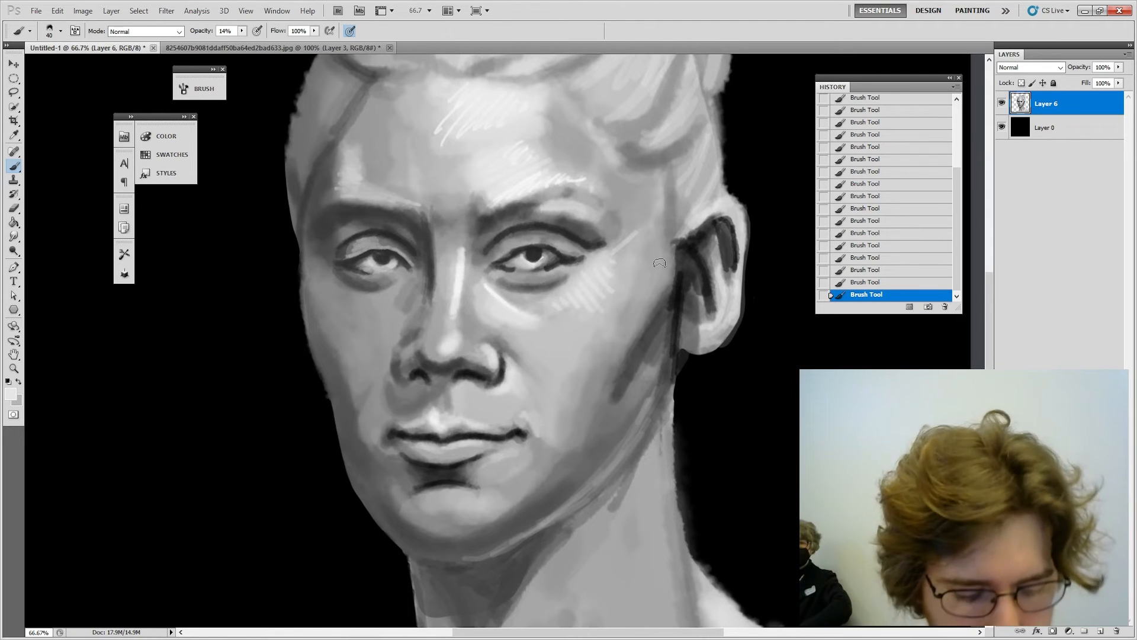
left_click(243, 31)
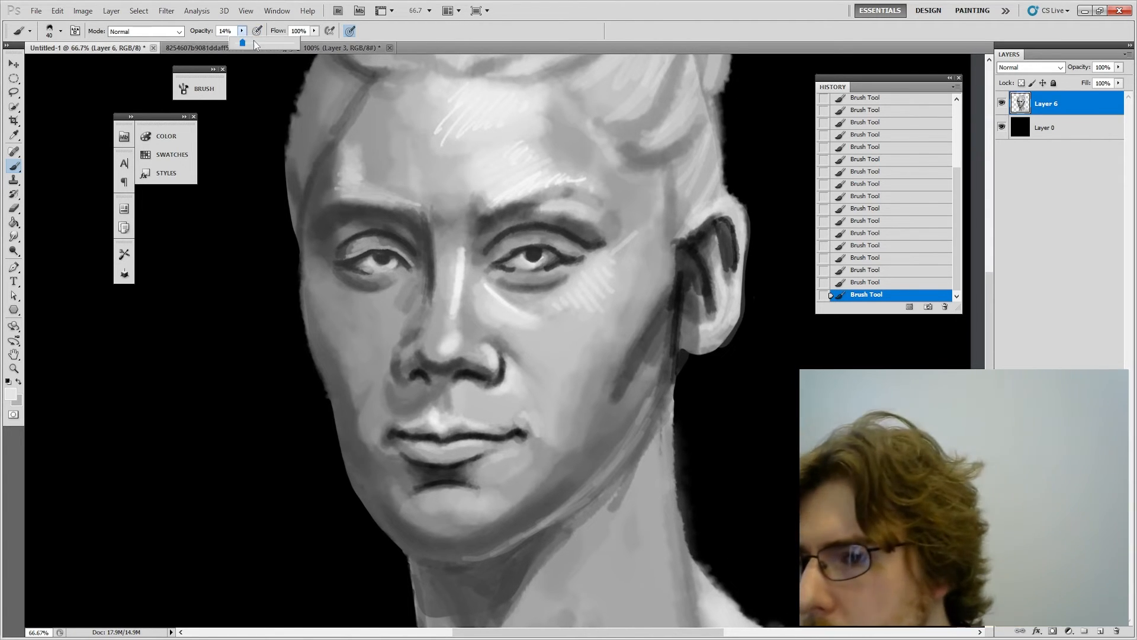
left_click(486, 49)
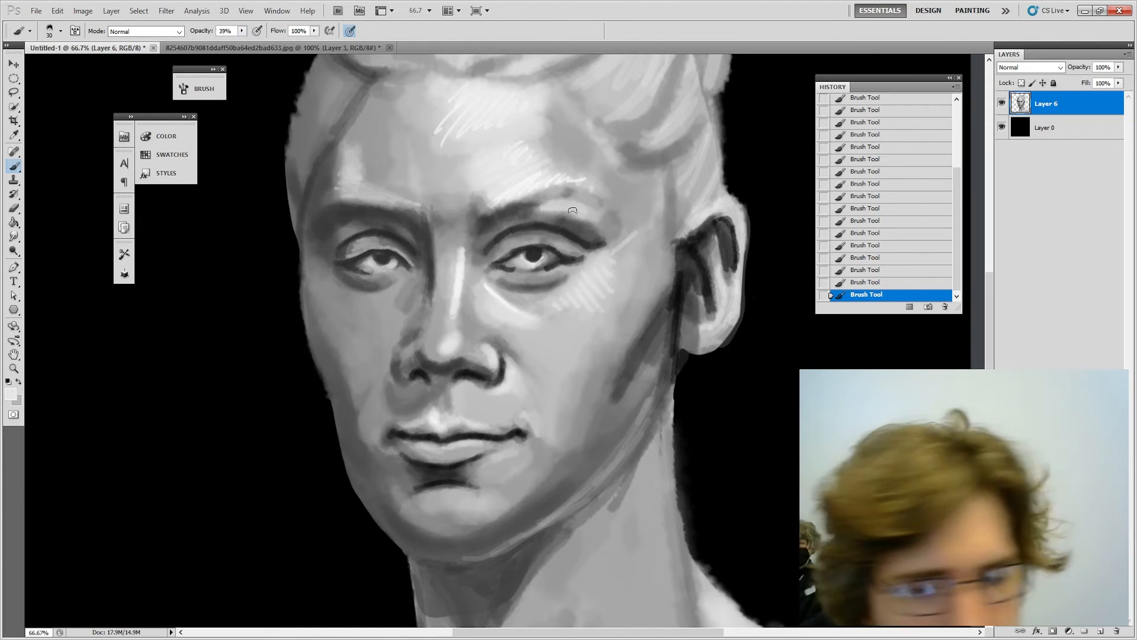
key("[")
key("[")
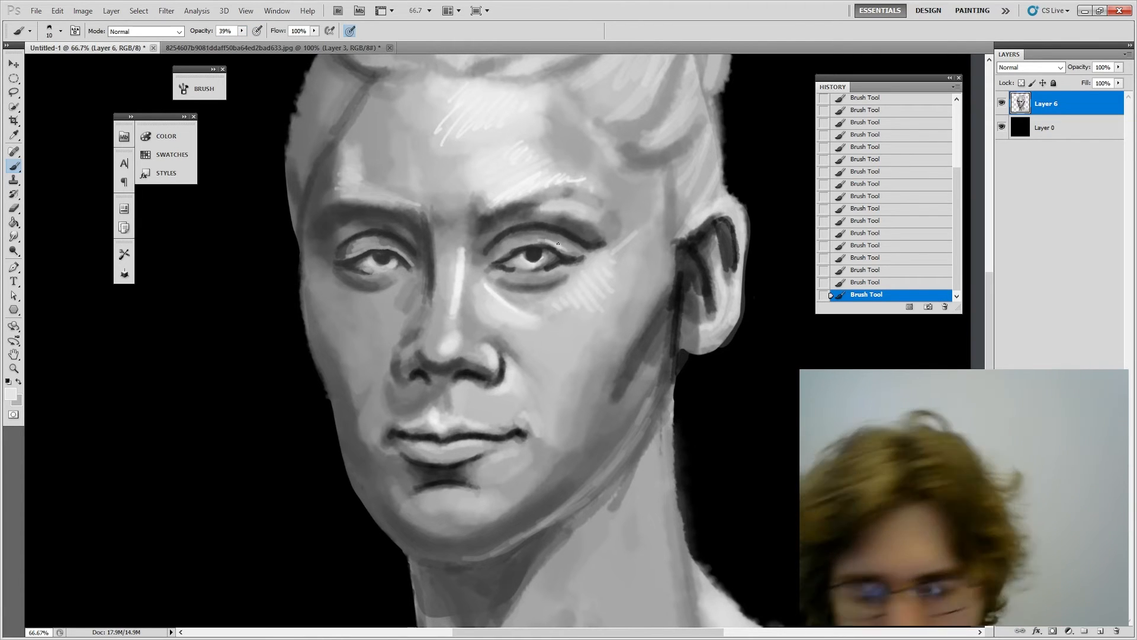
key("bracketright")
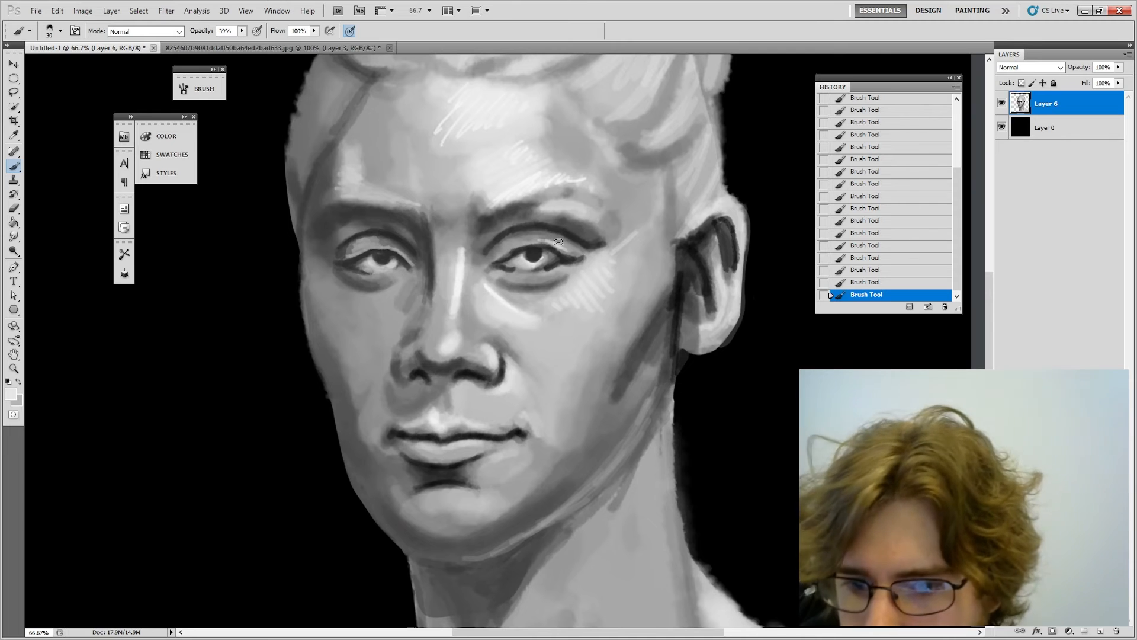
key("bracketleft")
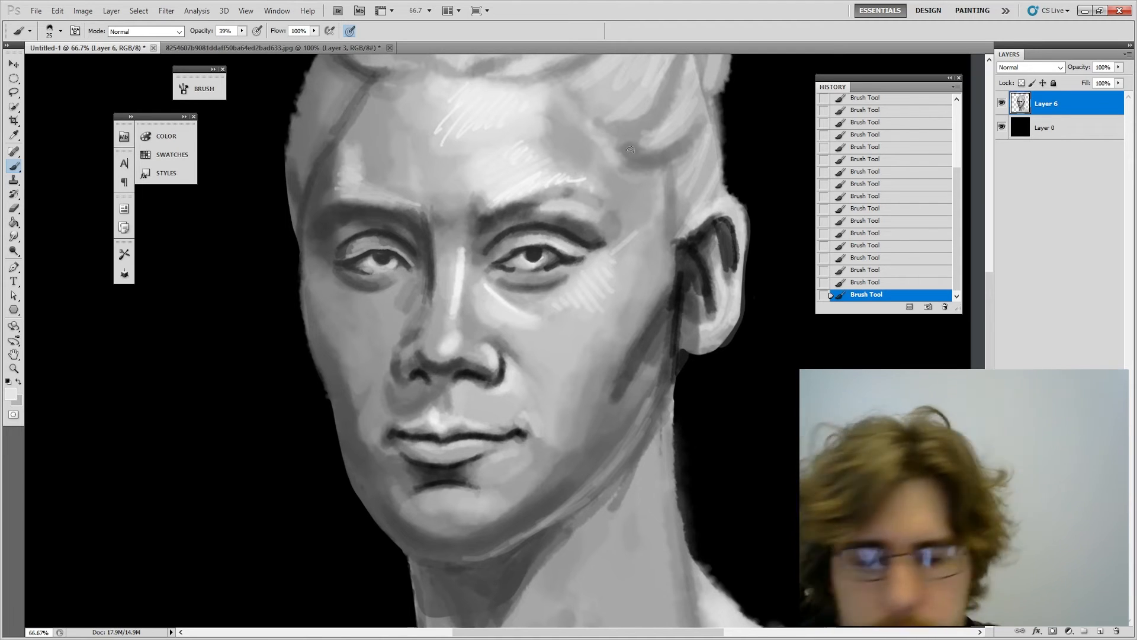
key("bracketleft")
key("bracketleft")
key("bracketleft")
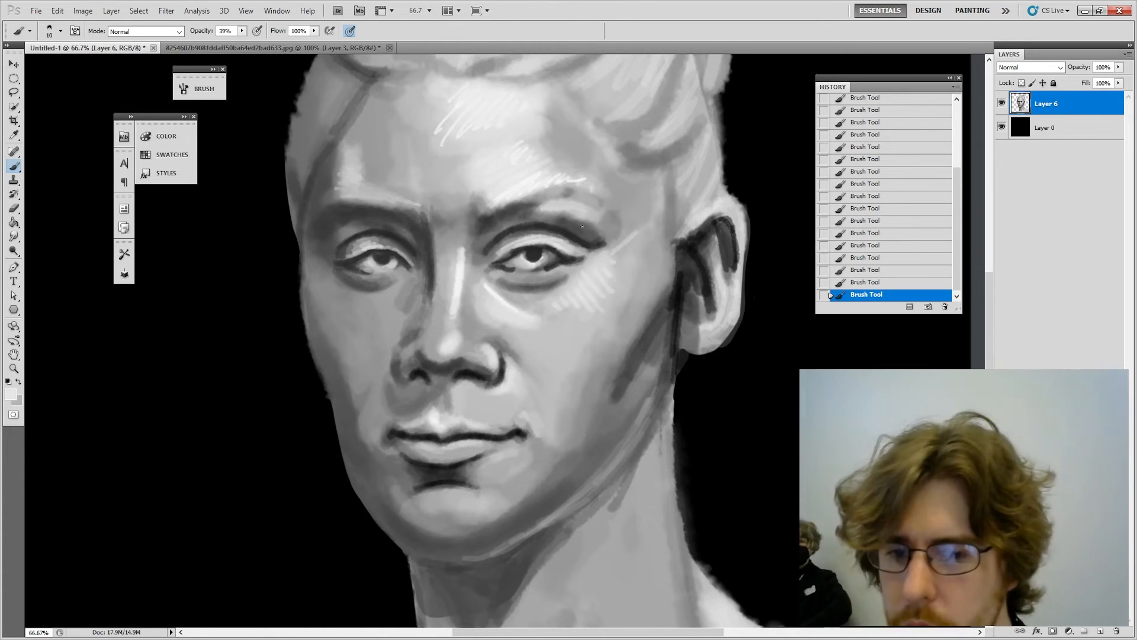
Step: Darken the crease above the right-hand eye with dark grey from the crease and near-black from the ear, at size 25
left_click(554, 228, "alt")
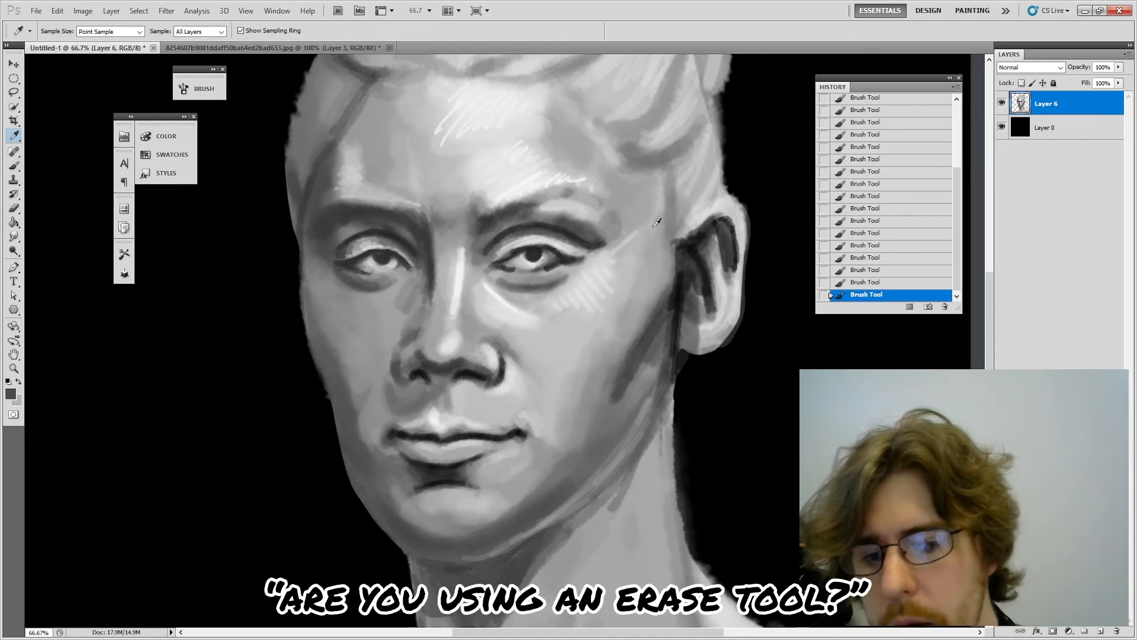
left_click(680, 272, "alt")
mouse_move(572, 240)
left_mouse_down()
mouse_move(587, 244)
mouse_move(517, 232)
left_mouse_up()
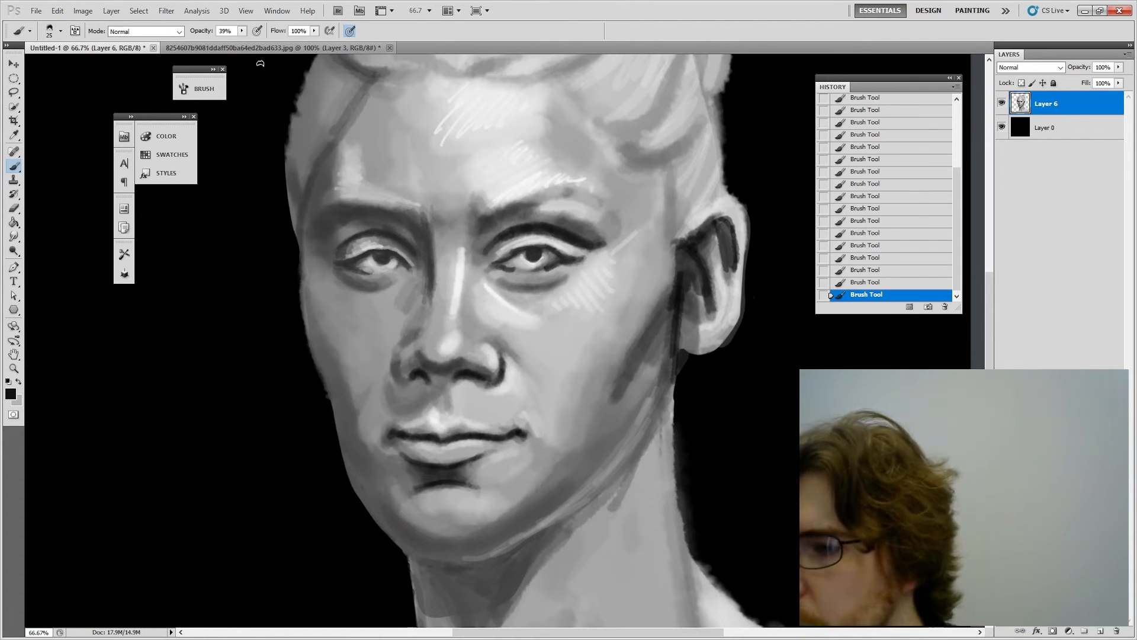
Step: Try erasing a broad swath across the face on Layer 6 with the Eraser at size 150, and undo it
key("e")
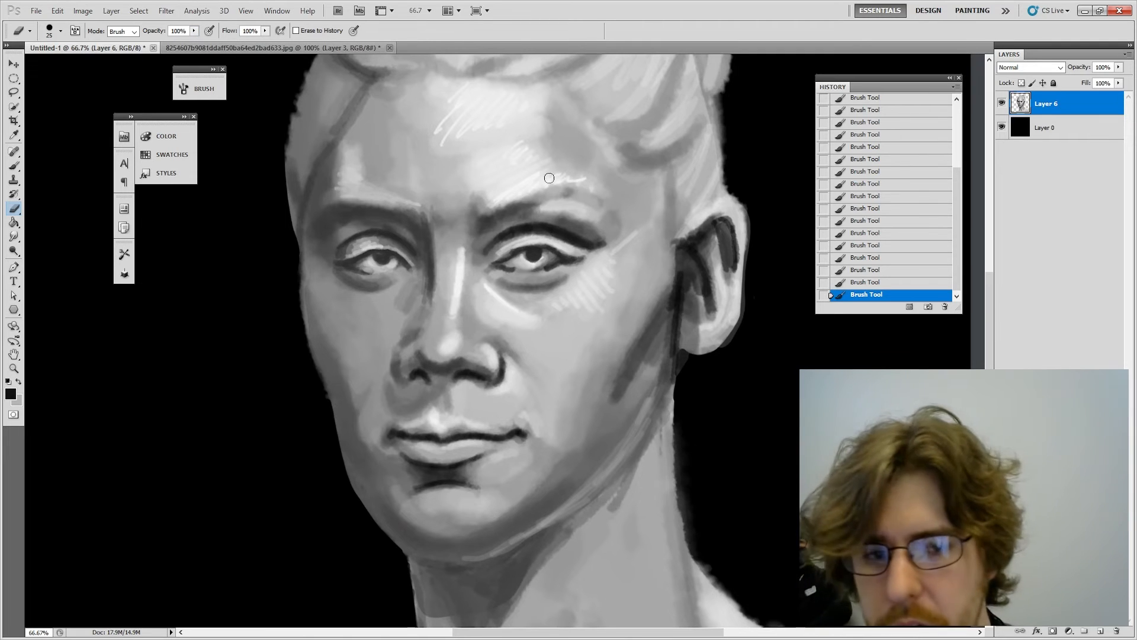
key("bracketright")
key("bracketright")
key("bracketright")
key("bracketright")
key("bracketright")
key("bracketright")
key("bracketright")
key("bracketright")
key("bracketright")
key("bracketright")
mouse_move(558, 127)
left_mouse_down()
mouse_move(394, 325)
mouse_move(533, 267)
mouse_move(553, 352)
left_mouse_up()
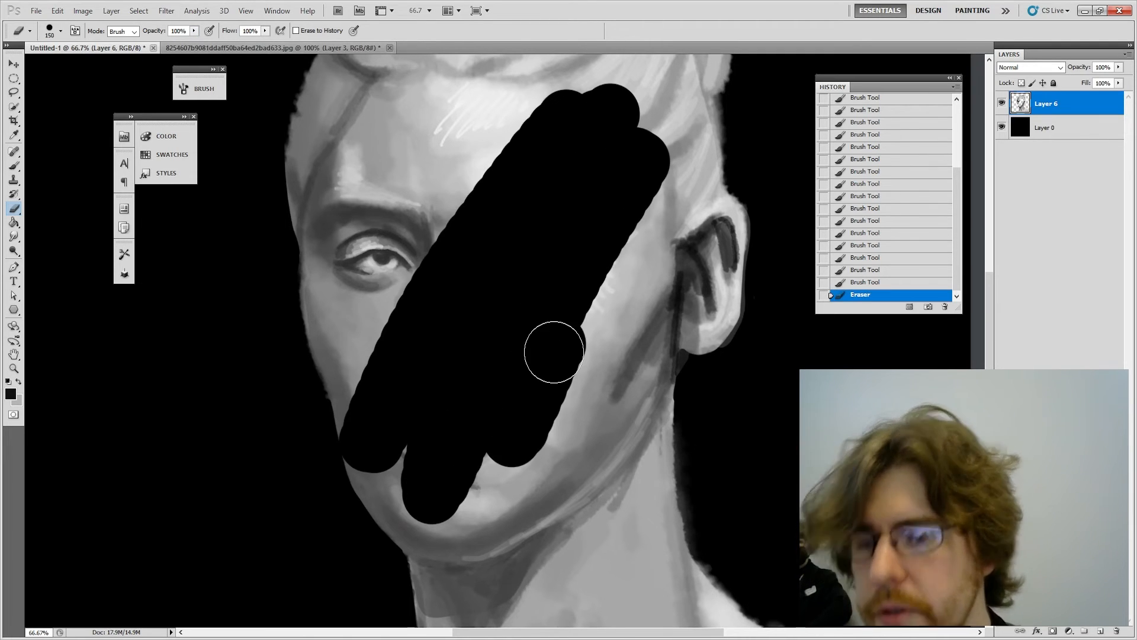
key("ctrl+z")
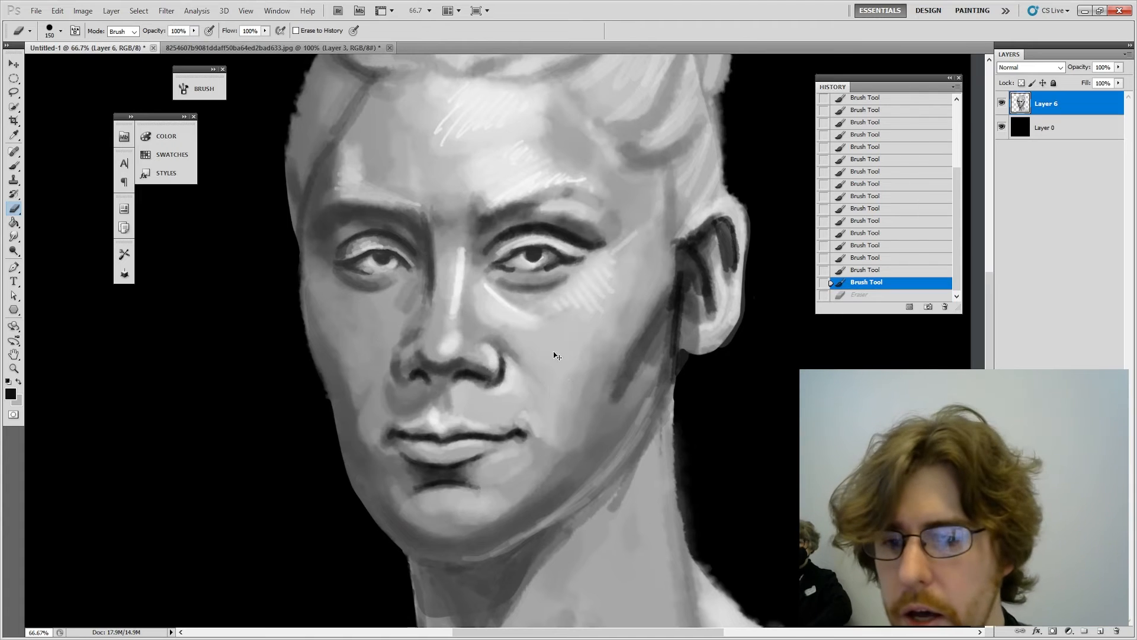
Step: Dab dark grey sampled from the right-hand lid crease onto the black Layer 0, and return to Layer 6
key("i")
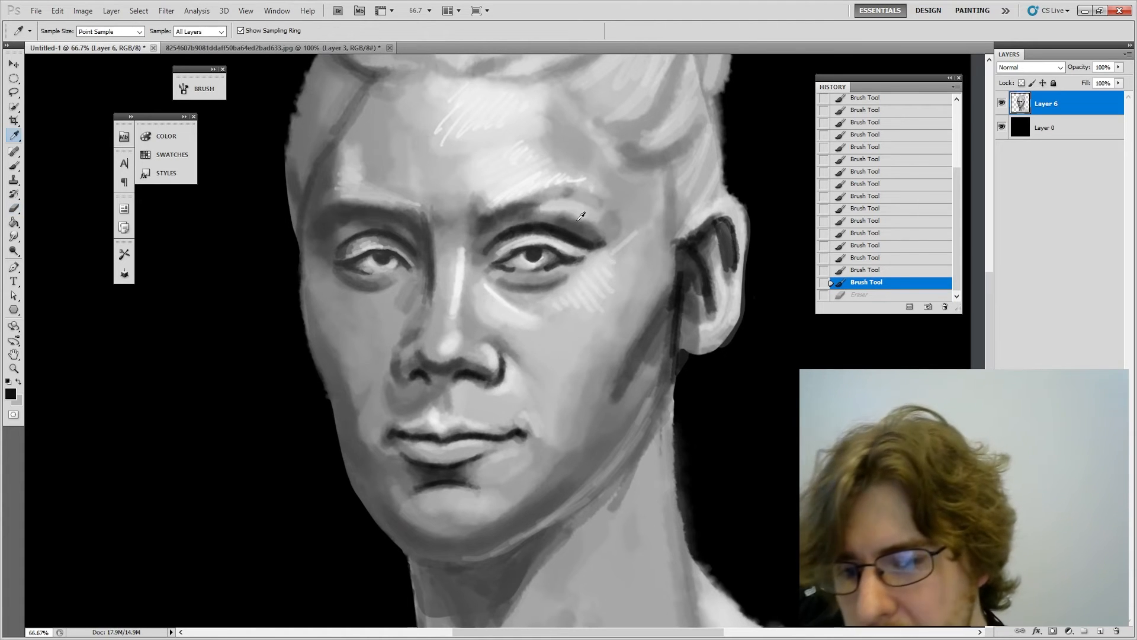
left_click(570, 226)
key("b")
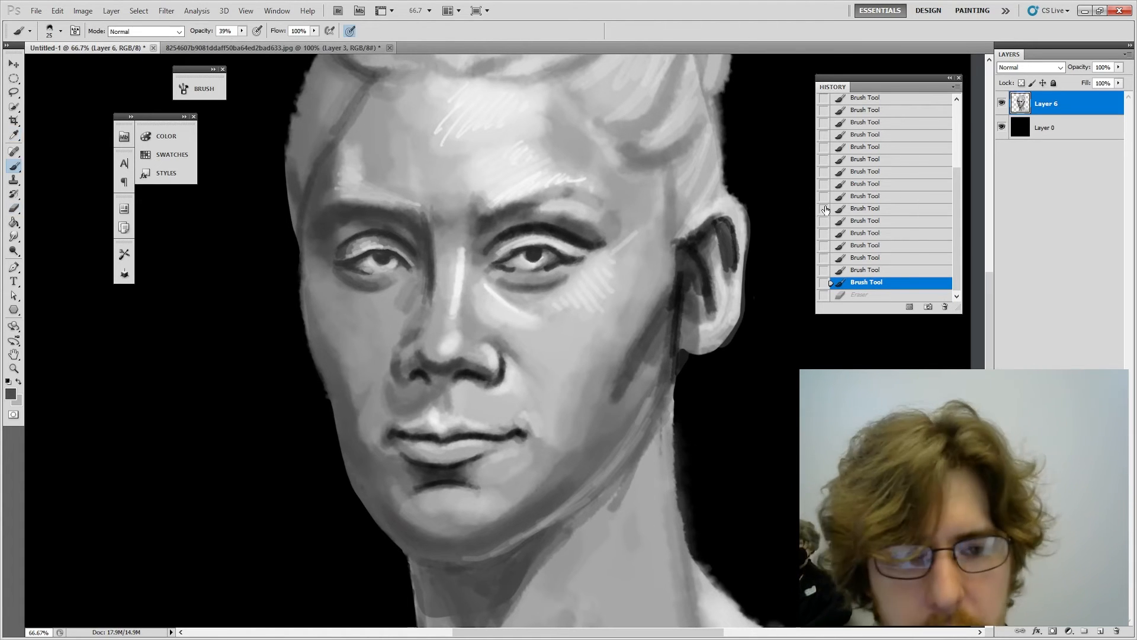
left_click(1050, 129)
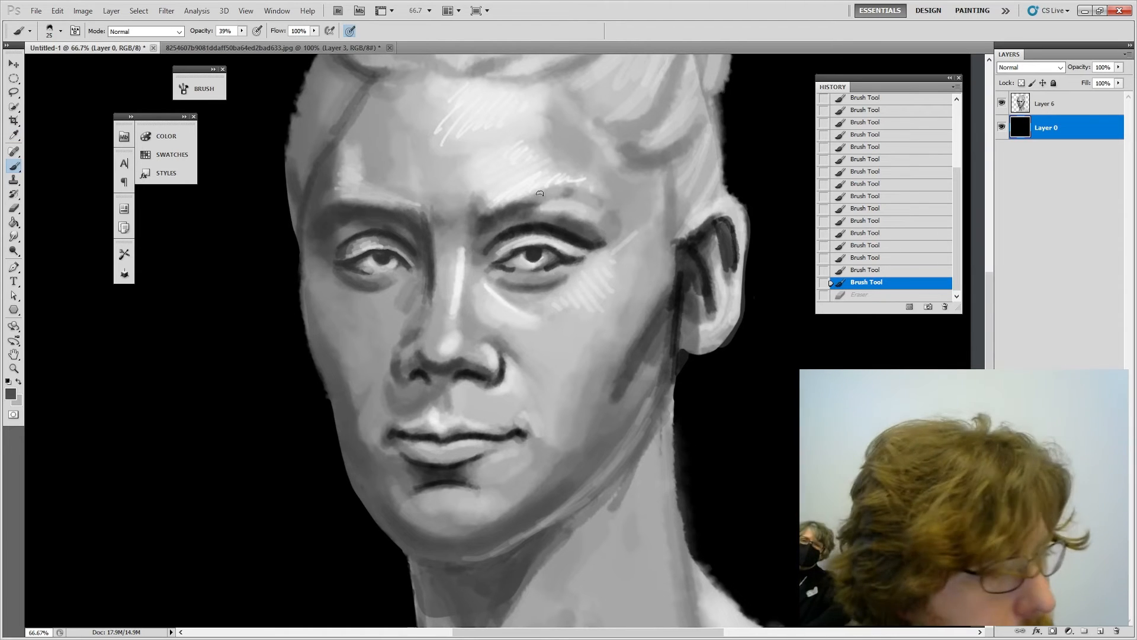
left_click(583, 239)
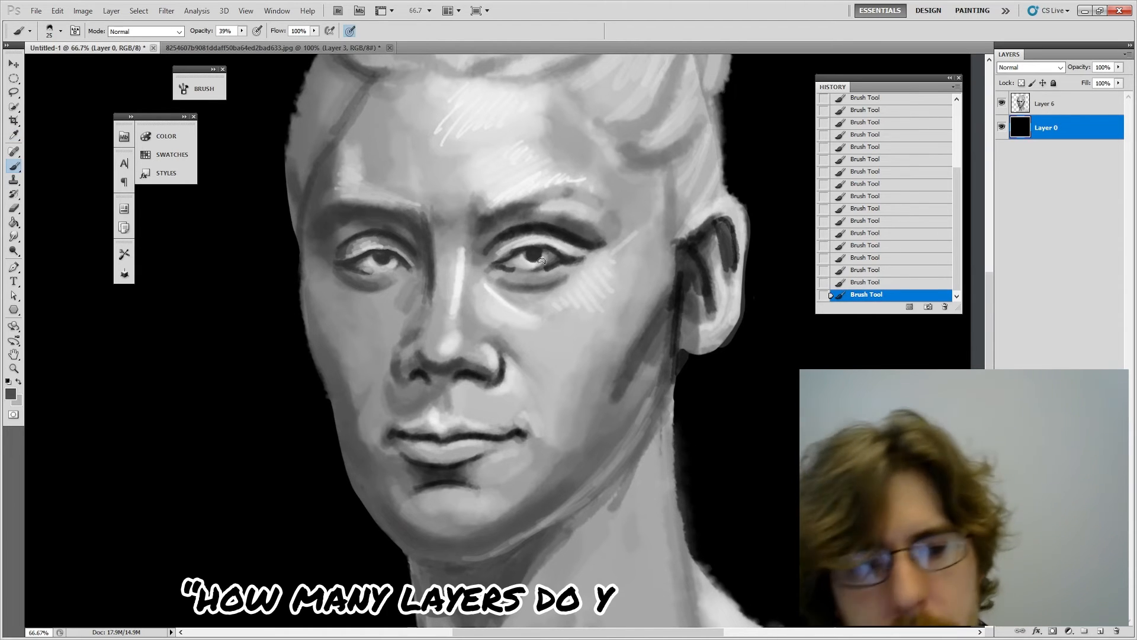
left_click(1050, 107)
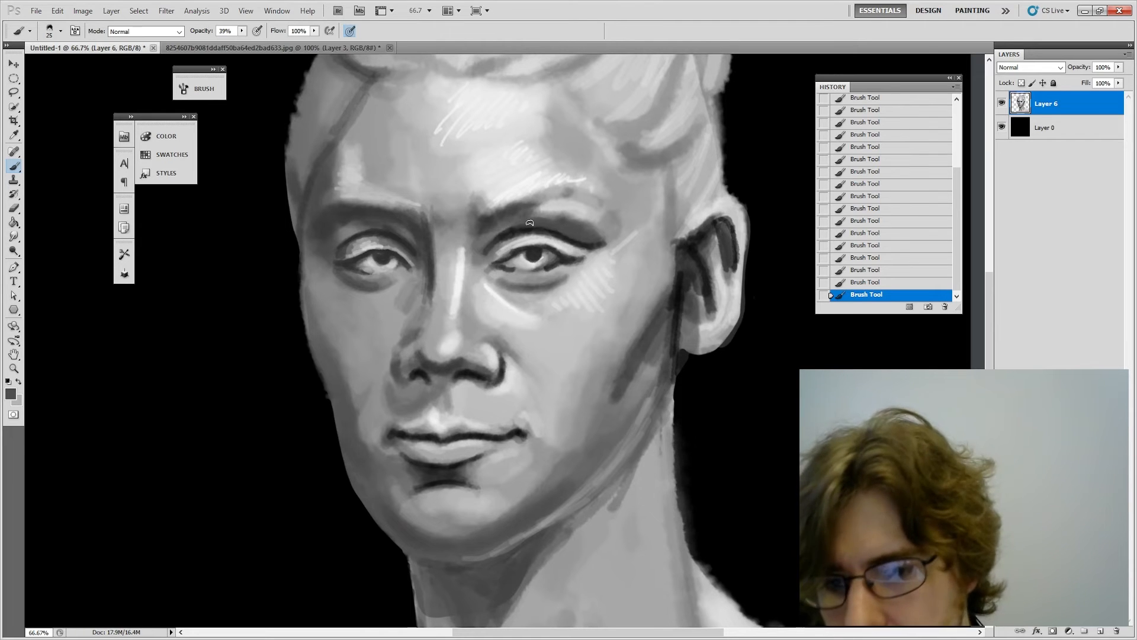
Step: Smooth the area between the right-hand eyebrow and lid crease with mid and light greys sampled there, enlarging the brush from size 25
key("i")
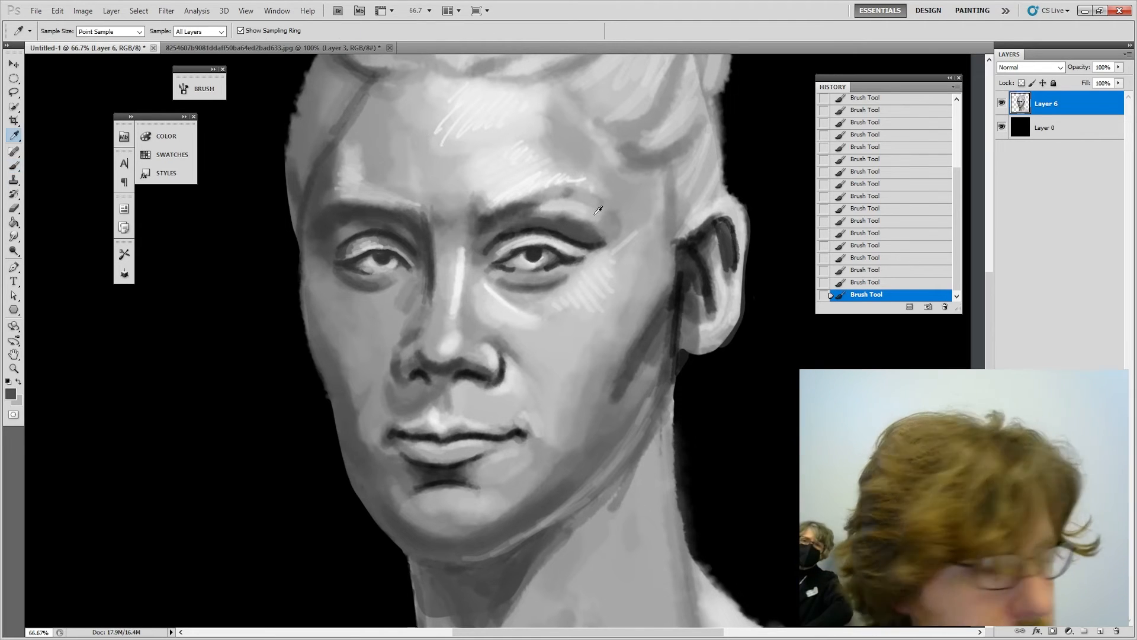
left_click(595, 211)
key("b")
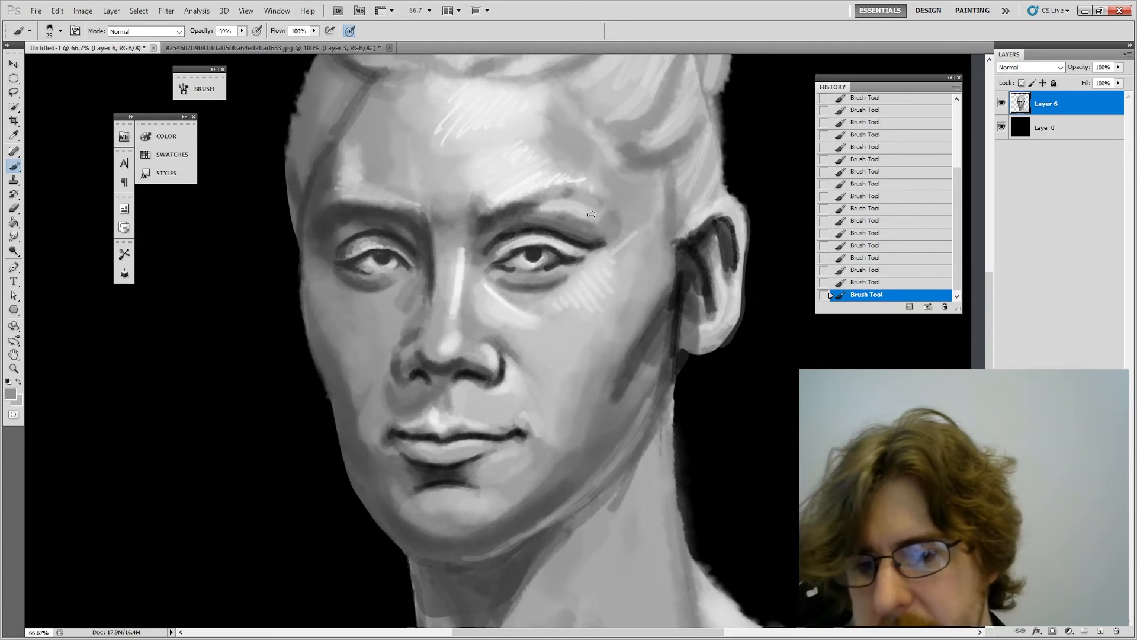
key("i")
left_click(576, 206)
key("b")
key("]")
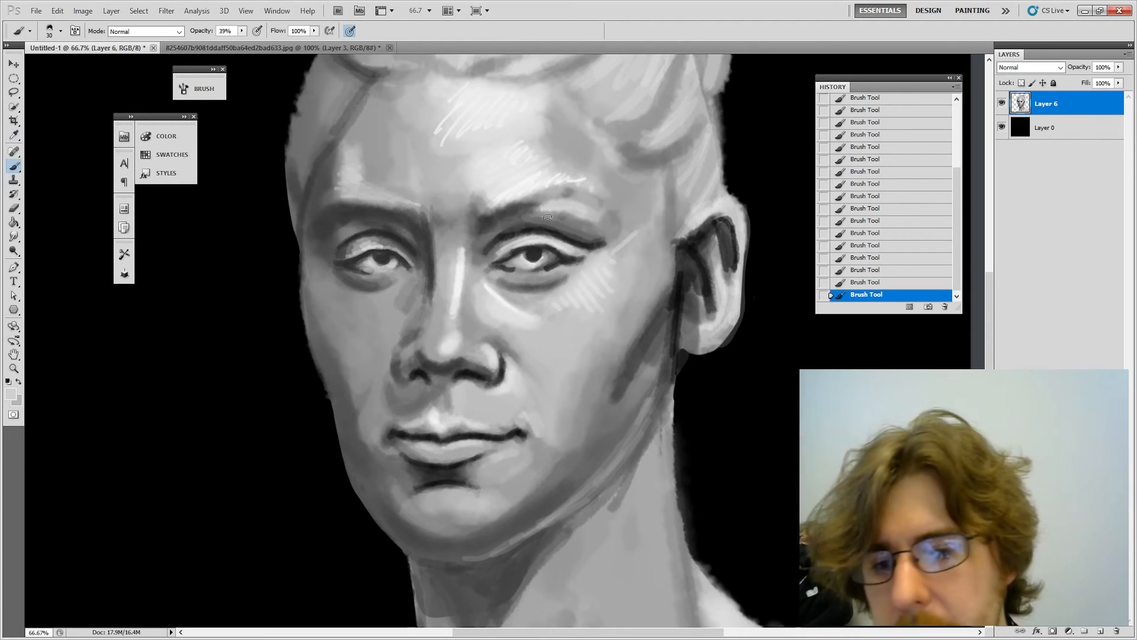
left_click_drag(527, 213, 605, 212)
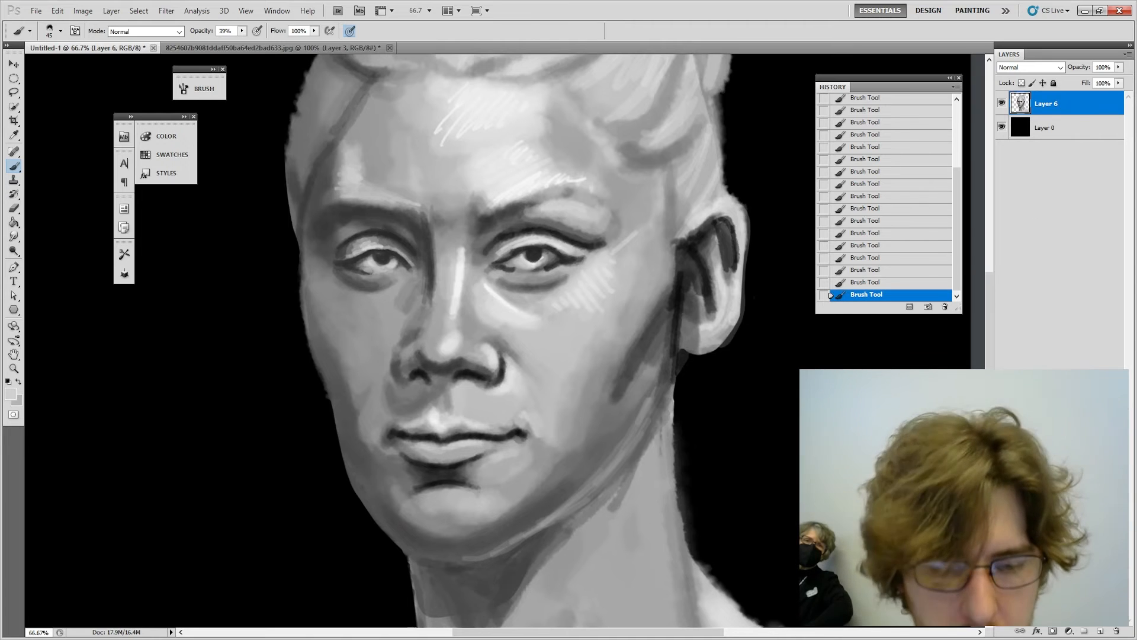
Step: Add 21 empty layers above the portrait layer
left_click(1101, 632)
left_click(1101, 631)
left_click(1101, 631)
left_click(1101, 631)
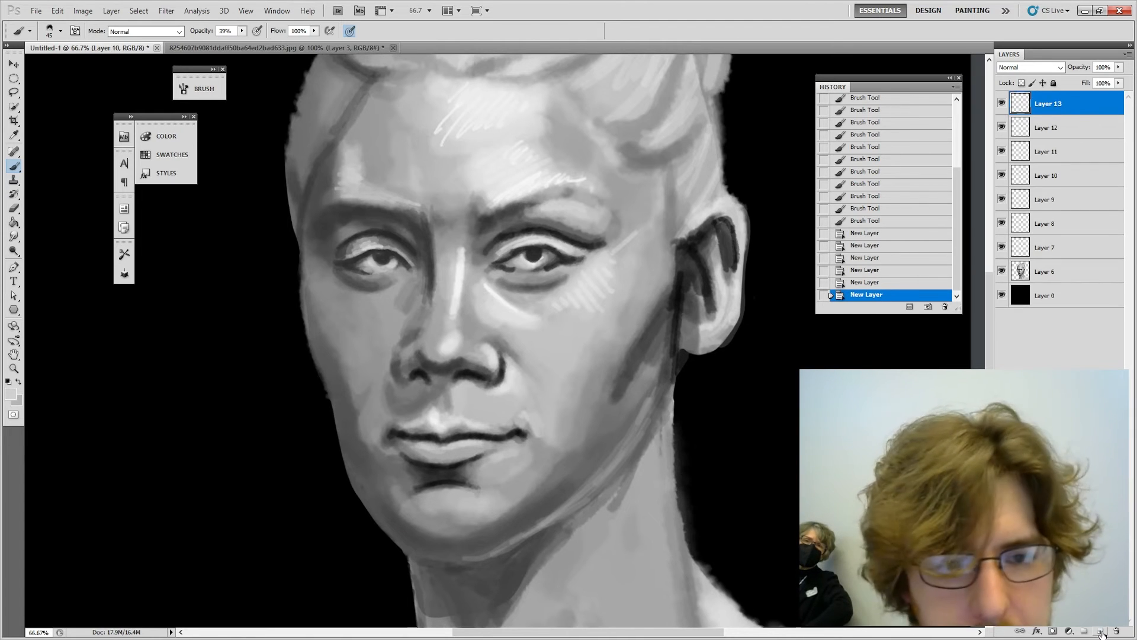
left_click(1101, 631)
left_click(1101, 632)
left_click(1101, 631)
left_click(1101, 631)
left_click(1101, 631)
left_click(1101, 632)
left_click(1101, 631)
left_click(1101, 631)
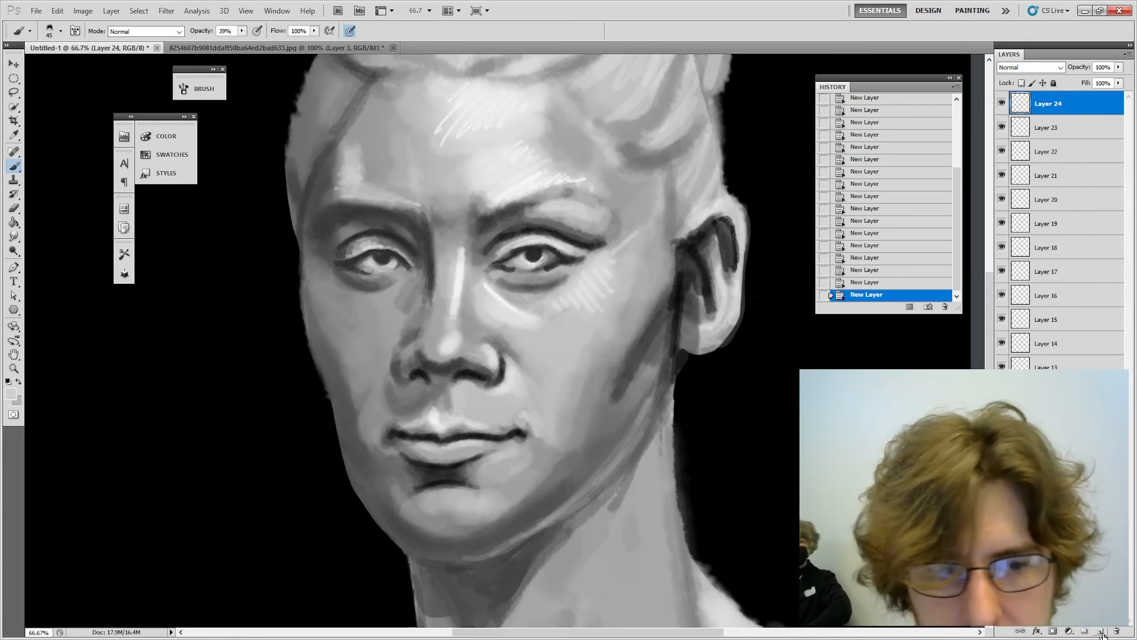
left_click(1101, 632)
left_click(1101, 631)
left_click(1101, 631)
left_click(1101, 631)
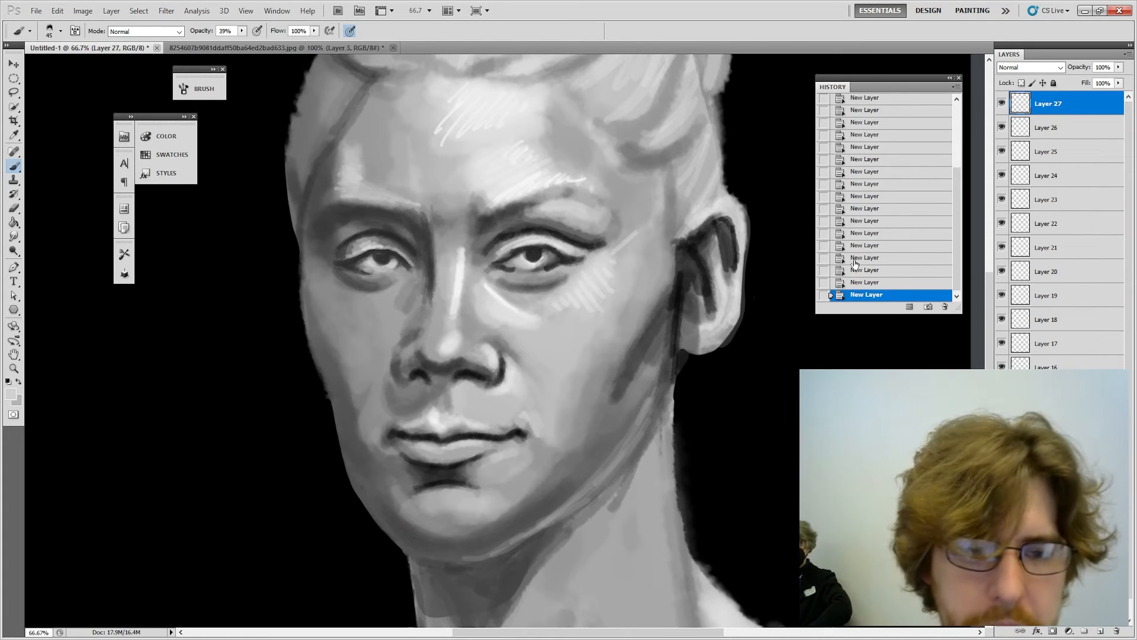
Step: Create a new layer group, move all the empty layers from Layer 27 down to Layer 7 into it, and collapse it
left_click(1087, 631)
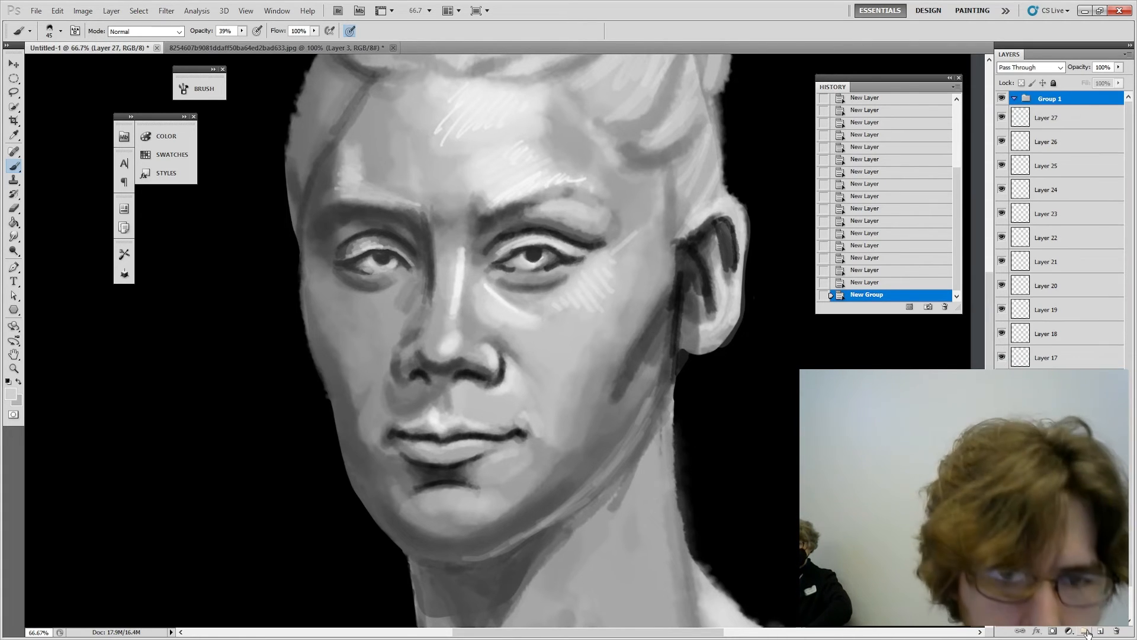
left_click(1065, 119)
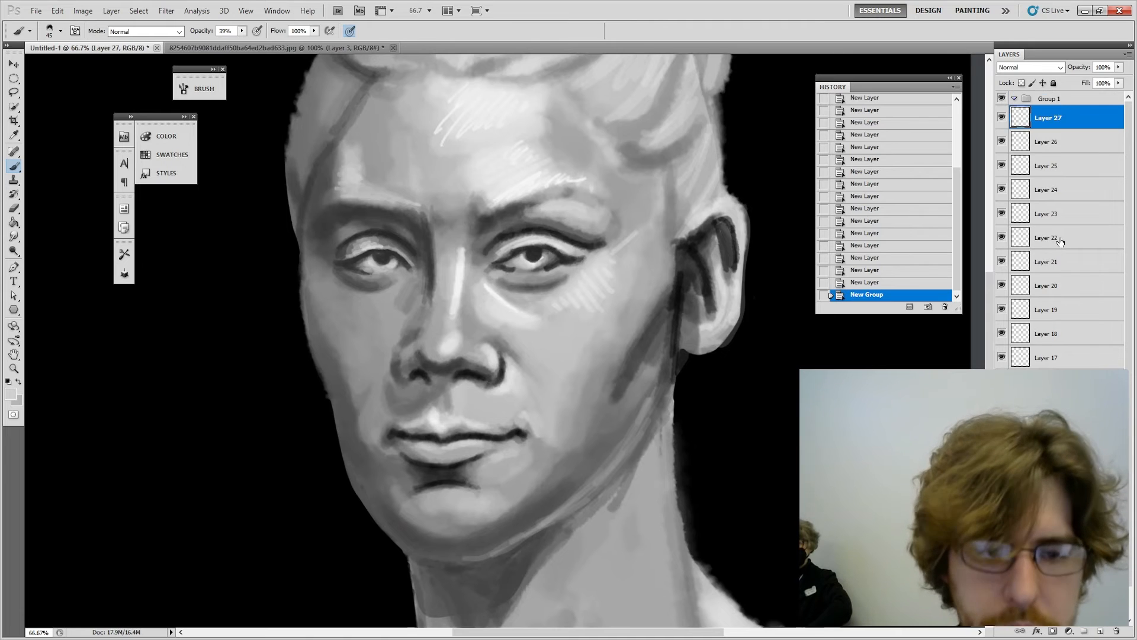
scroll(1060, 241, "down", 1)
left_click(1054, 604, "shift")
scroll(1030, 225, "up", 1)
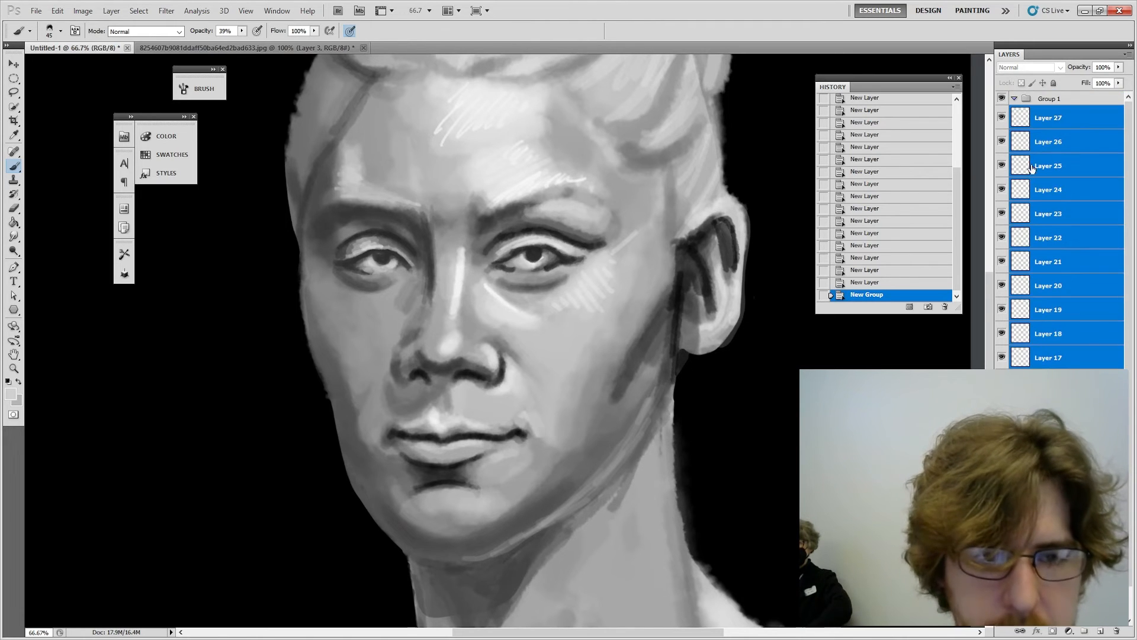
left_click_drag(1069, 116, 1066, 100)
left_click(1014, 98)
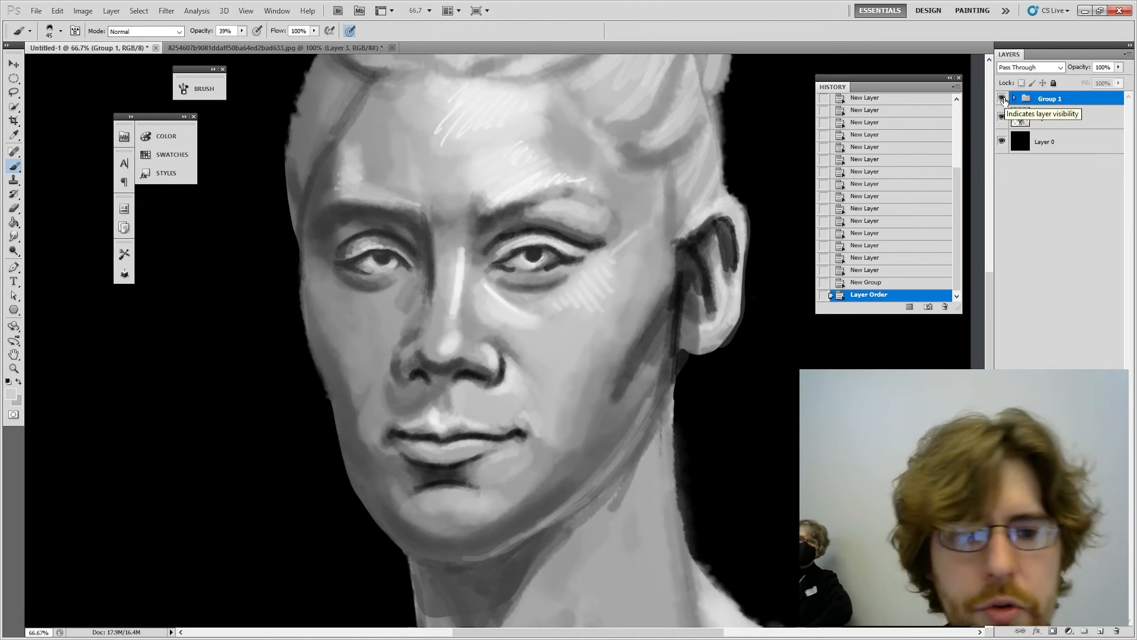
Step: Toggle Group 1's visibility off and on, and set its blending mode to Overlay
left_click(1003, 99)
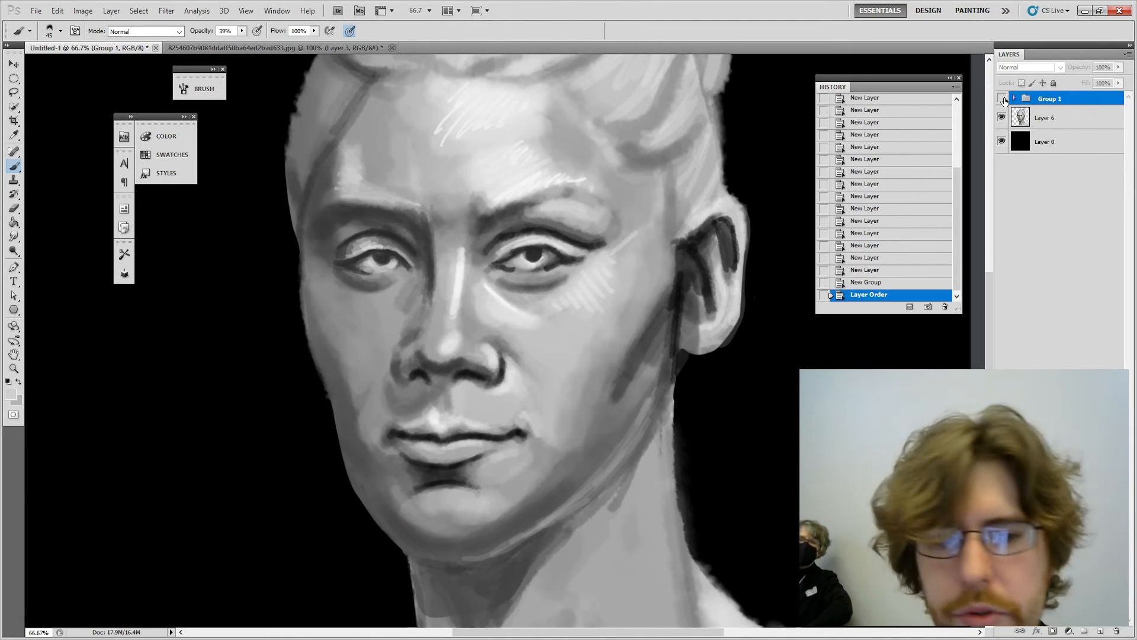
left_click(1003, 99)
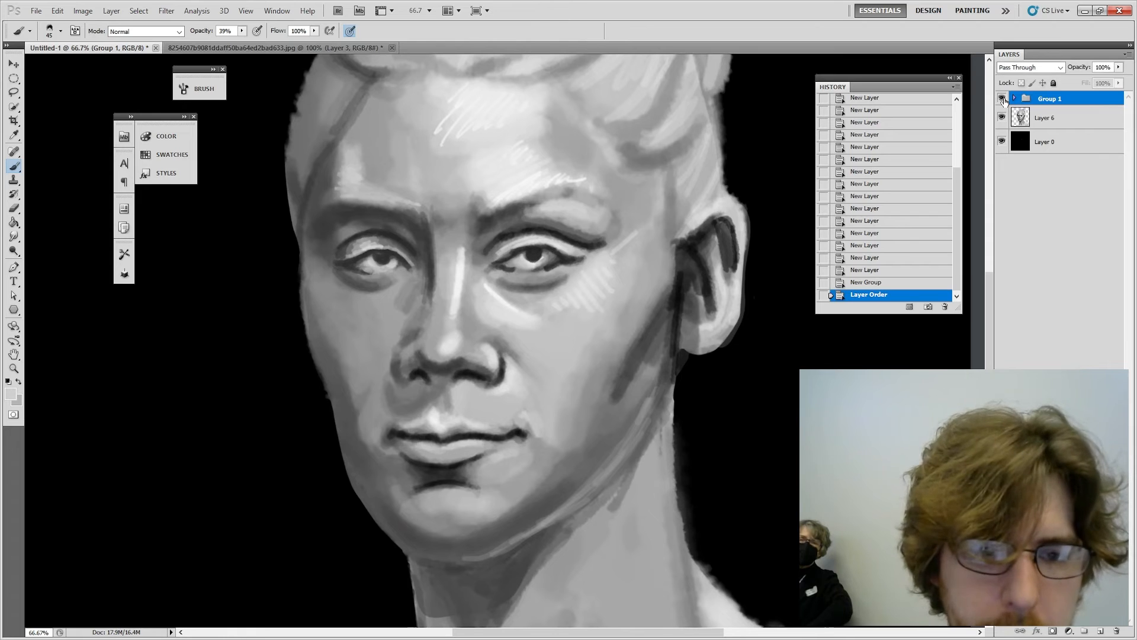
left_click(1037, 69)
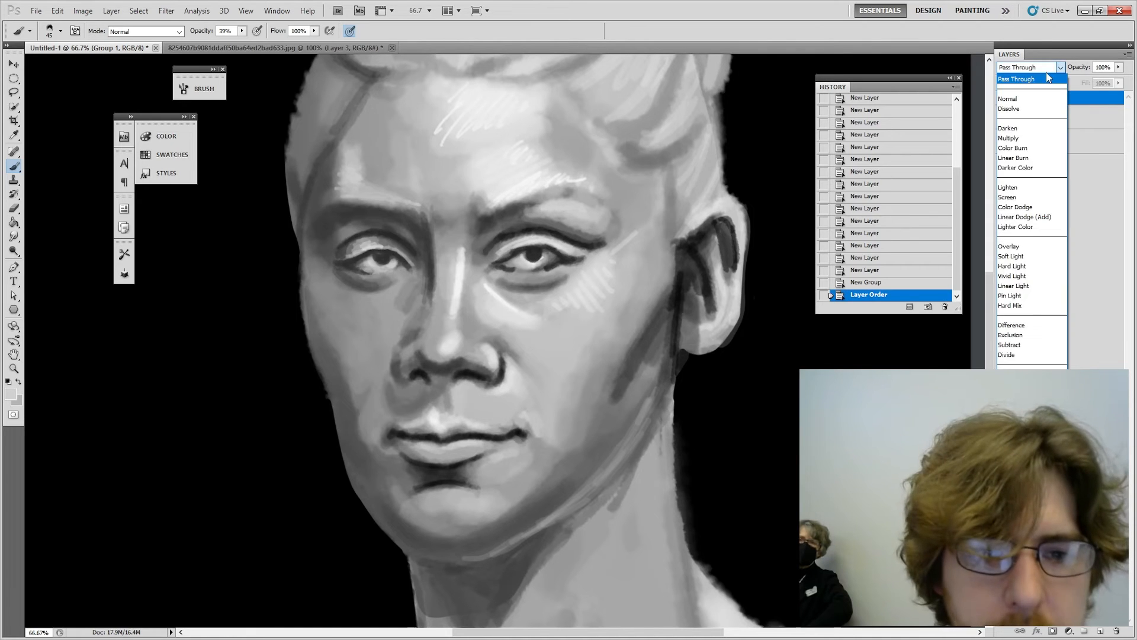
left_click(1033, 247)
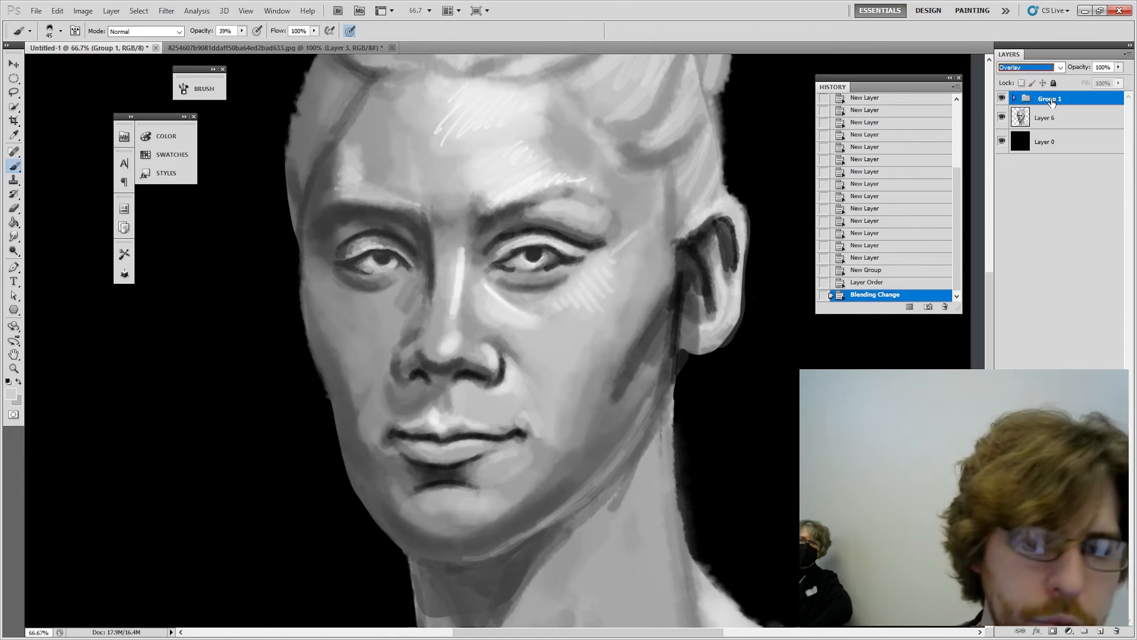
Step: Delete Group 1 together with all the empty layers it contains
left_click(1117, 630)
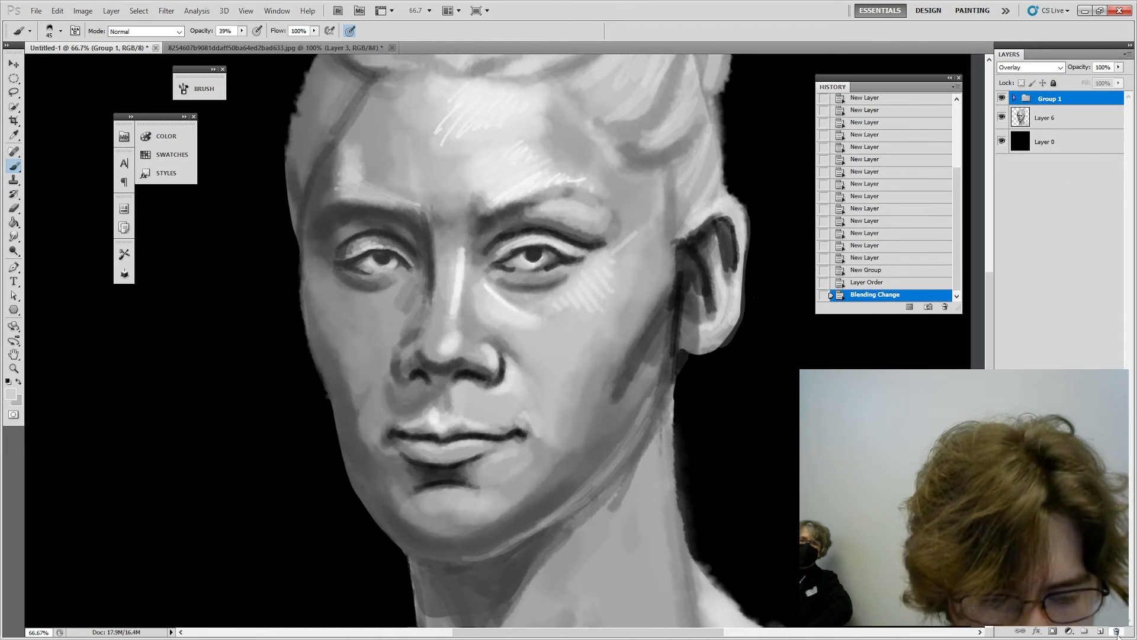
left_click(616, 247)
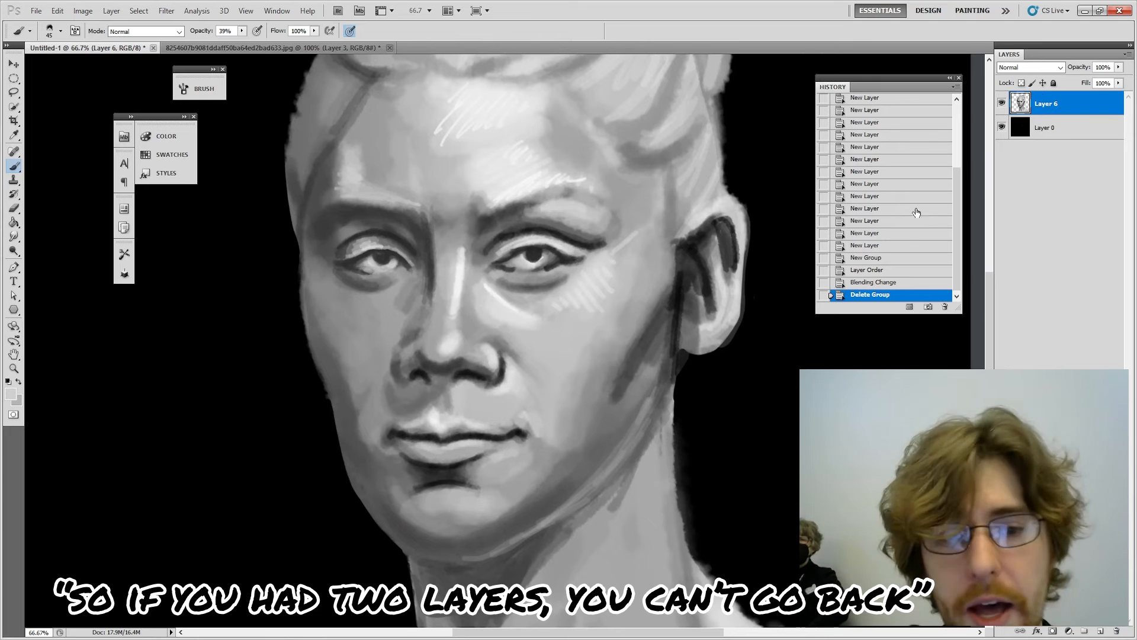
Step: Look through the recorded history states and snapshots from the newest entry back to the oldest
scroll(888, 181, "up", 3)
scroll(885, 170, "down", 3)
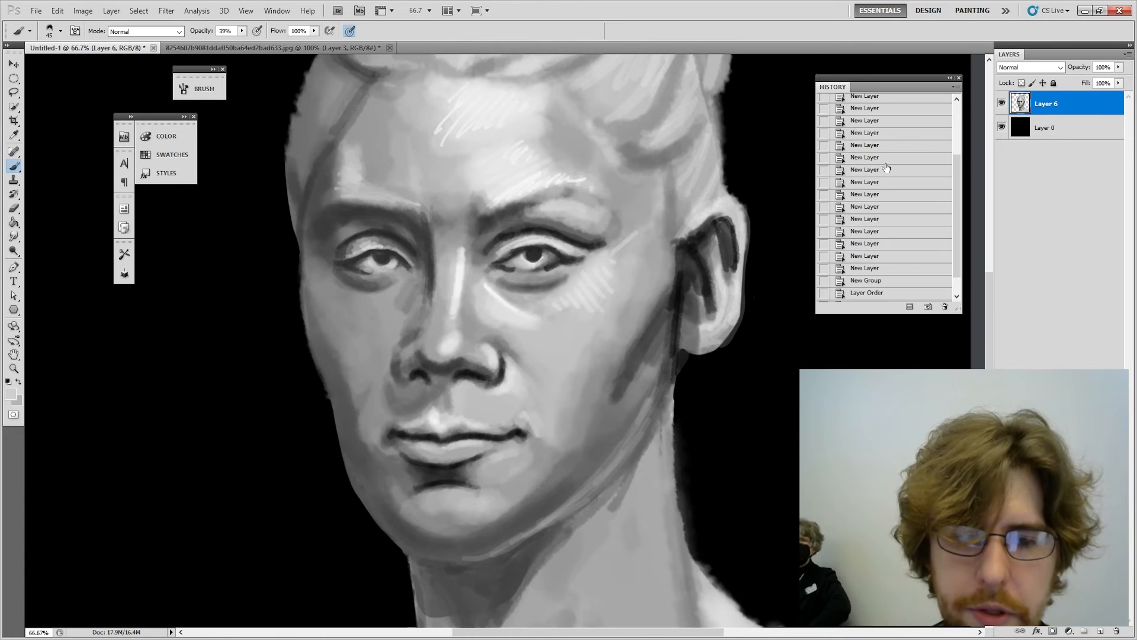
scroll(897, 276, "down", 2)
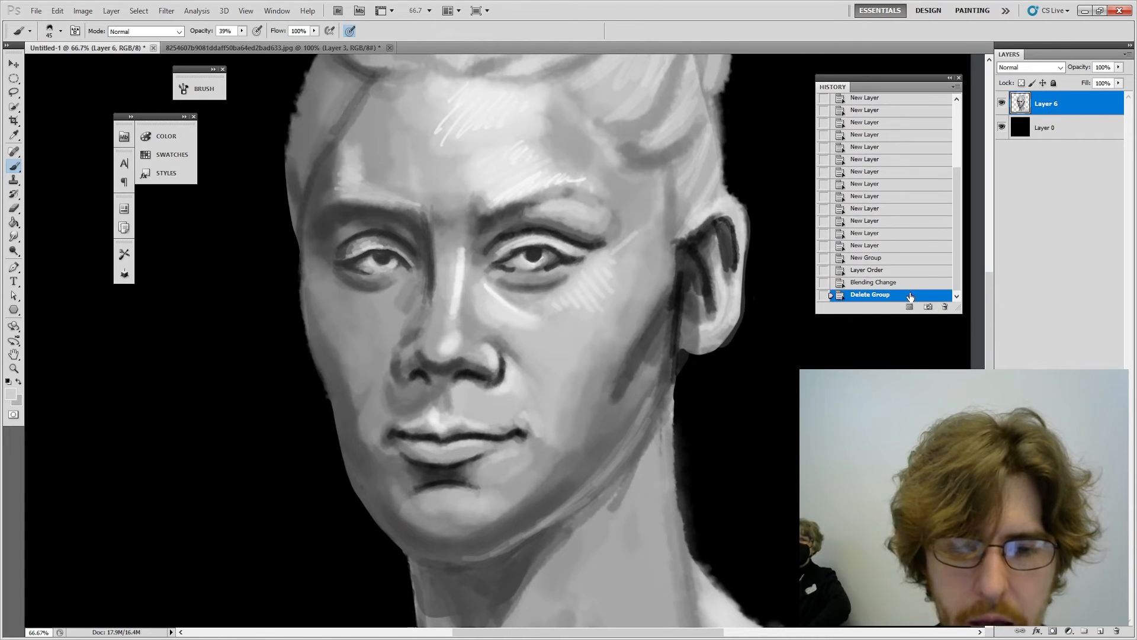
scroll(894, 216, "up", 5)
scroll(893, 198, "down", 5)
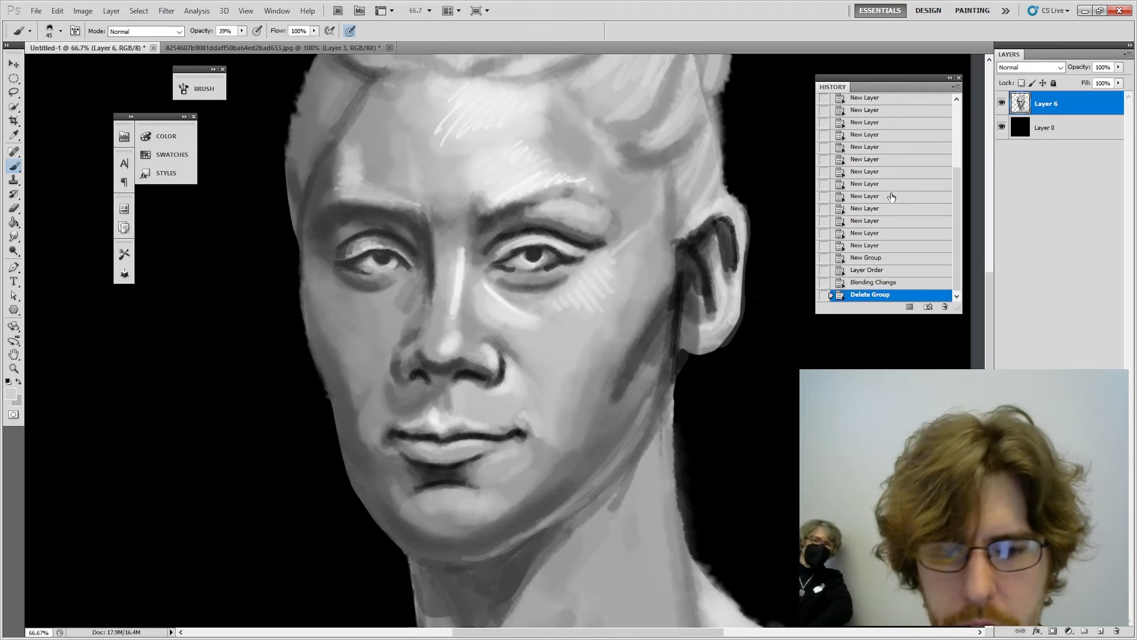
scroll(894, 234, "up", 5)
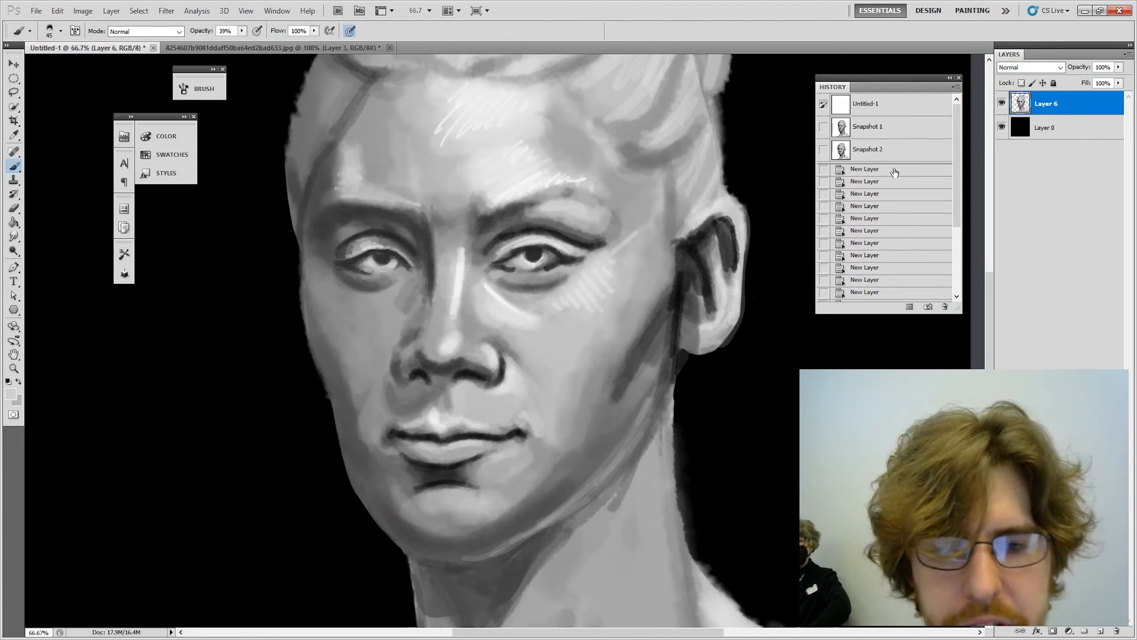
scroll(922, 242, "down", 5)
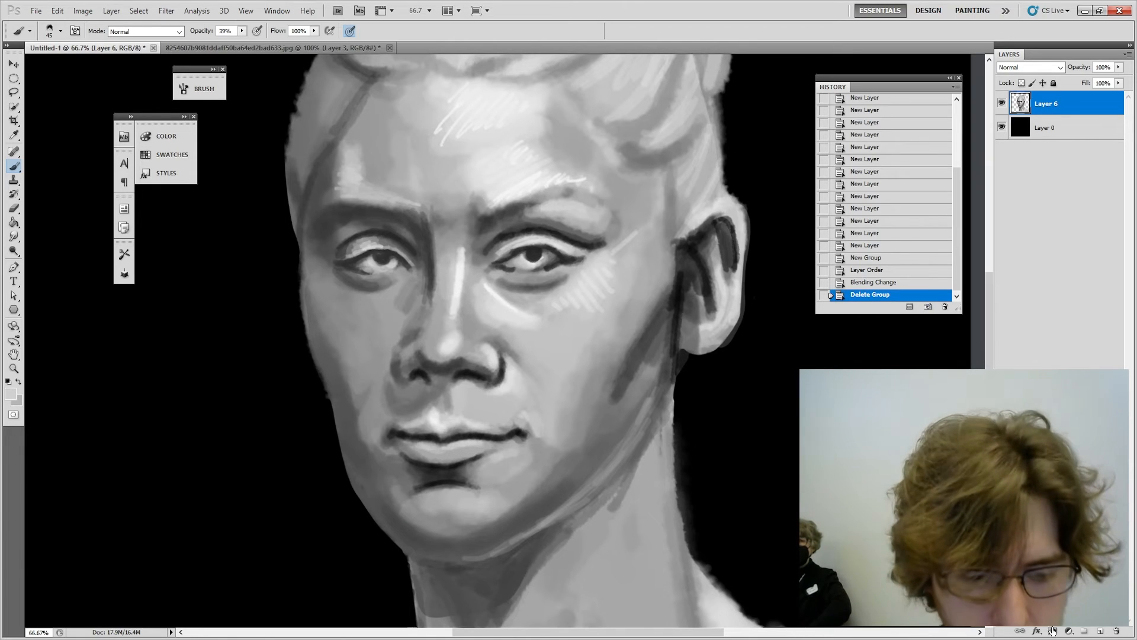
Step: Add a new layer above the portrait's Layer 6 and set the foreground colour to black
left_click(1100, 631)
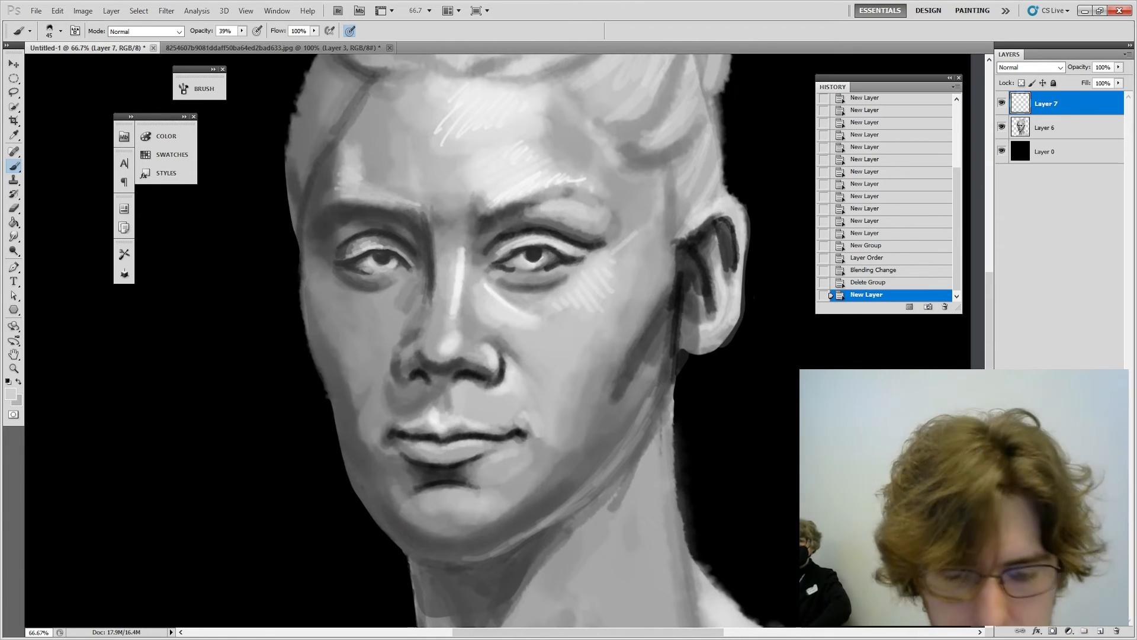
left_click(10, 393)
left_click(548, 327)
left_click(681, 168)
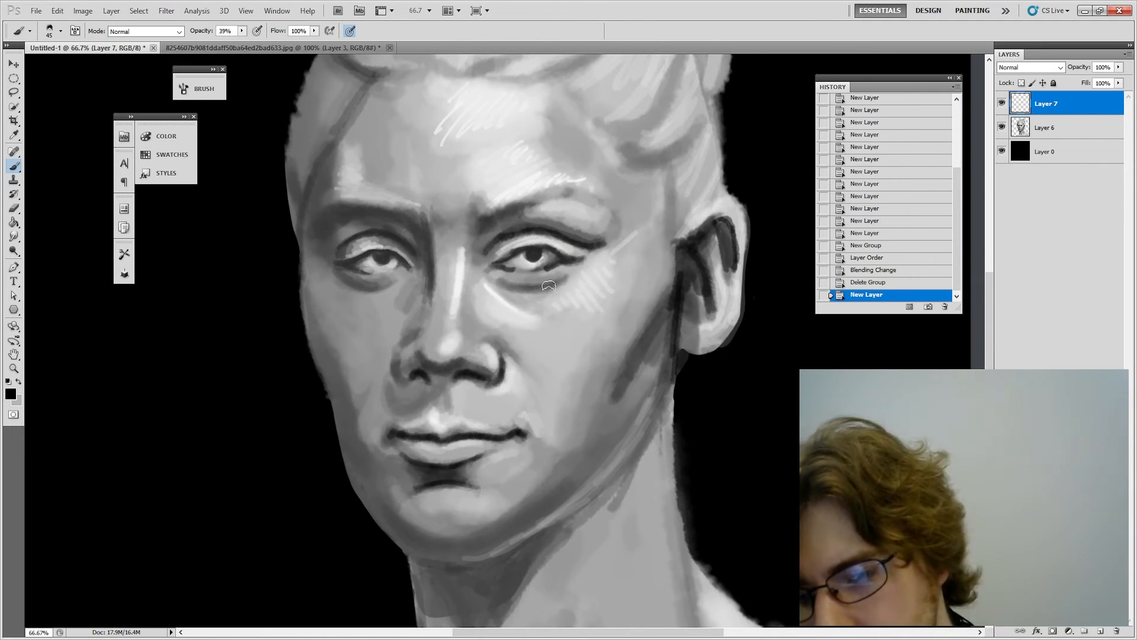
Step: Paint a row of parallel black strokes on Layer 7 from the right-hand cheek up to the temple and ear
mouse_move(549, 277)
left_mouse_down()
mouse_move(585, 406)
mouse_move(600, 412)
left_mouse_up()
left_click_drag(578, 260, 616, 394)
left_click_drag(589, 225, 622, 332)
left_click_drag(611, 219, 638, 314)
left_click_drag(633, 189, 650, 348)
mouse_move(642, 175)
left_mouse_down()
mouse_move(668, 317)
mouse_move(684, 269)
left_mouse_up()
left_click_drag(675, 162, 705, 249)
left_click_drag(688, 135, 718, 251)
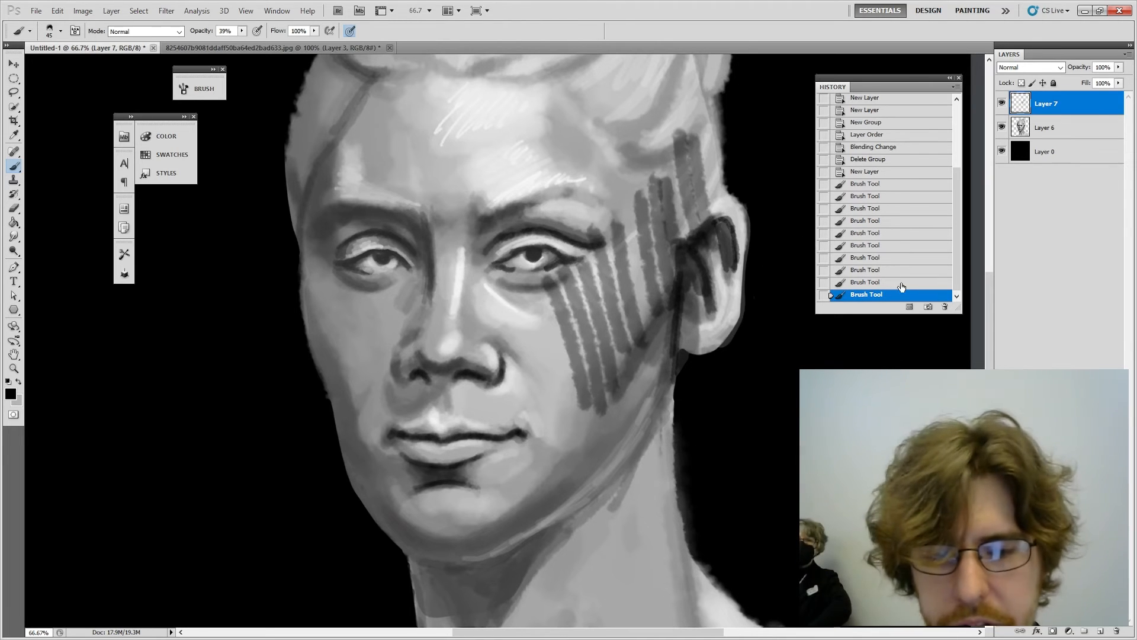
Step: Step the history back to the fourth parallel stroke and forward again to the last one
key("ctrl+z")
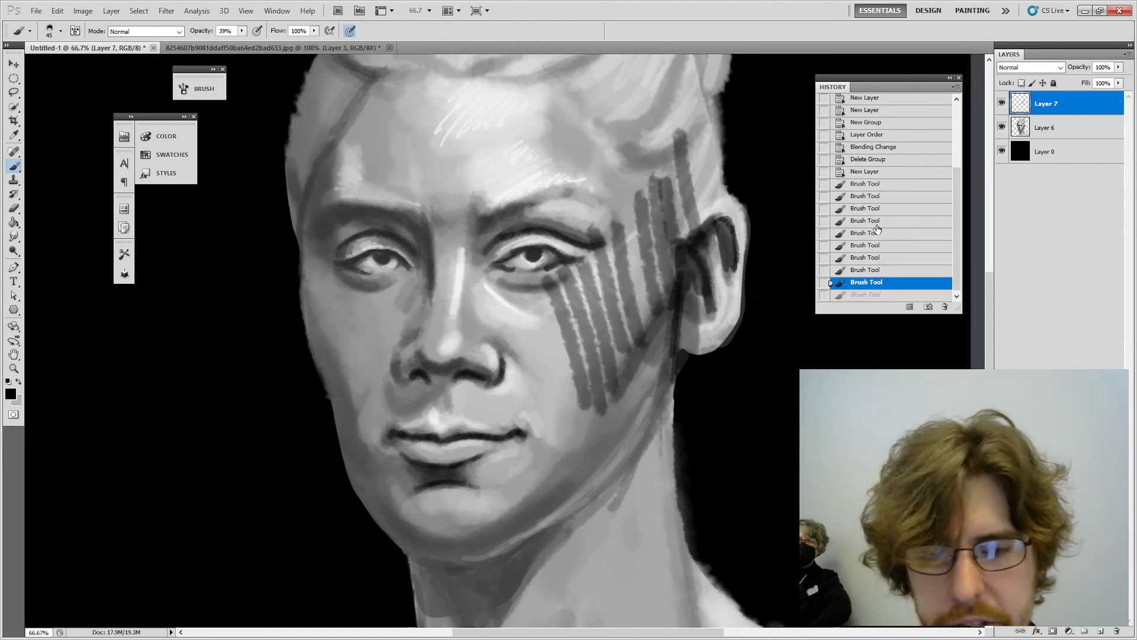
left_click(877, 224)
left_click(891, 197)
left_click(891, 222)
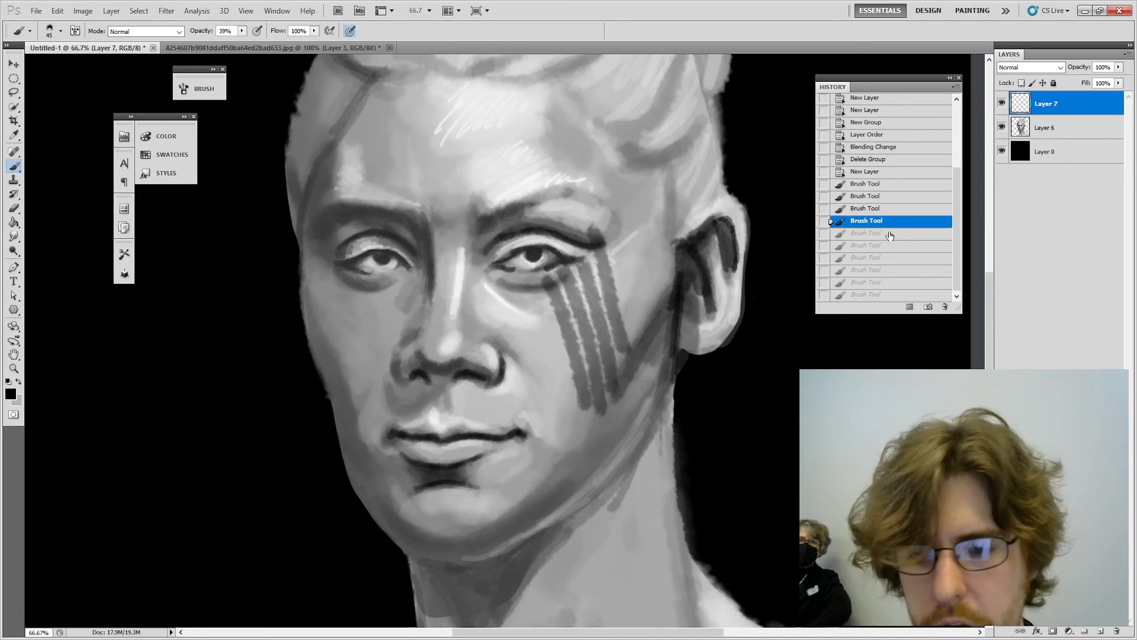
left_click(894, 283)
left_click(876, 295)
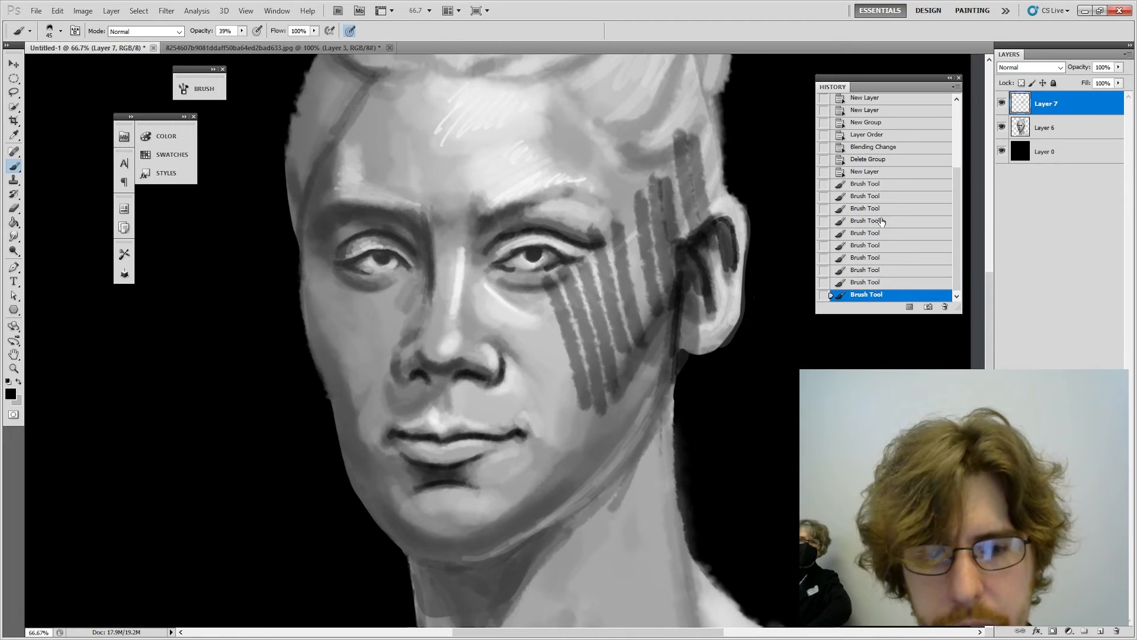
Step: Undo all the parallel strokes by reverting to the history state where Layer 7 was added
scroll(881, 237, "up", 2)
scroll(884, 207, "down", 2)
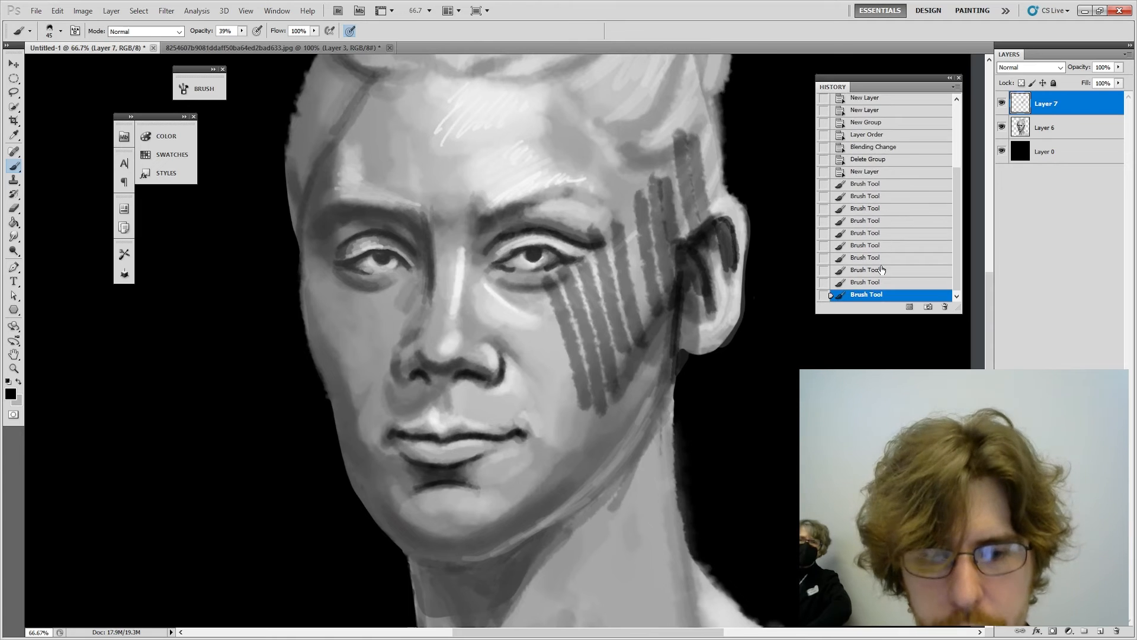
scroll(885, 126, "up", 3)
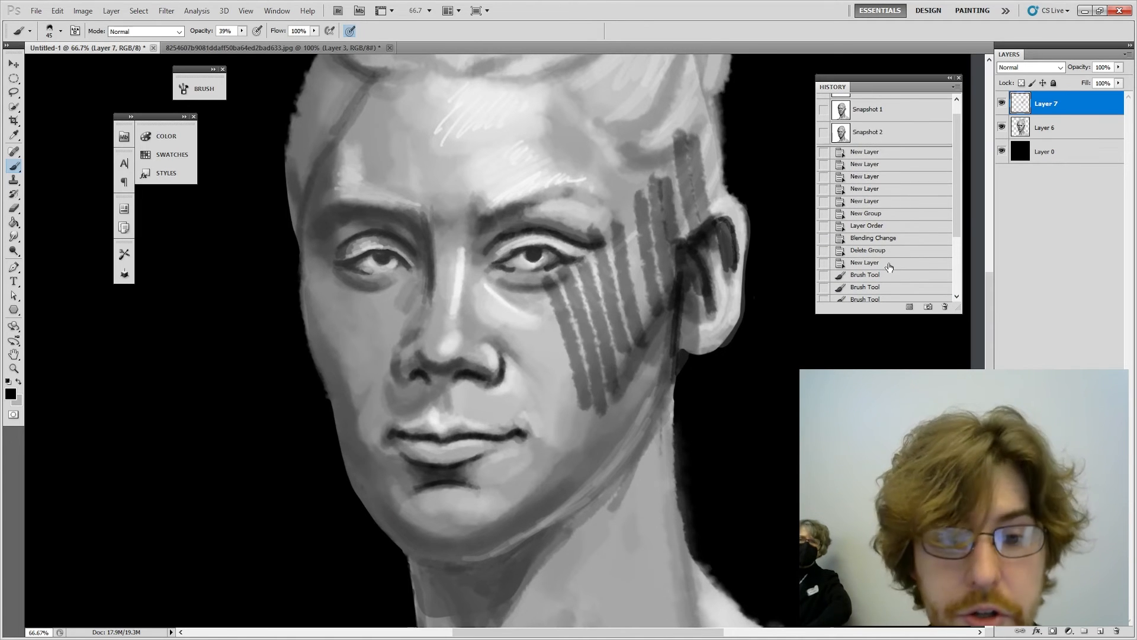
left_click(889, 264)
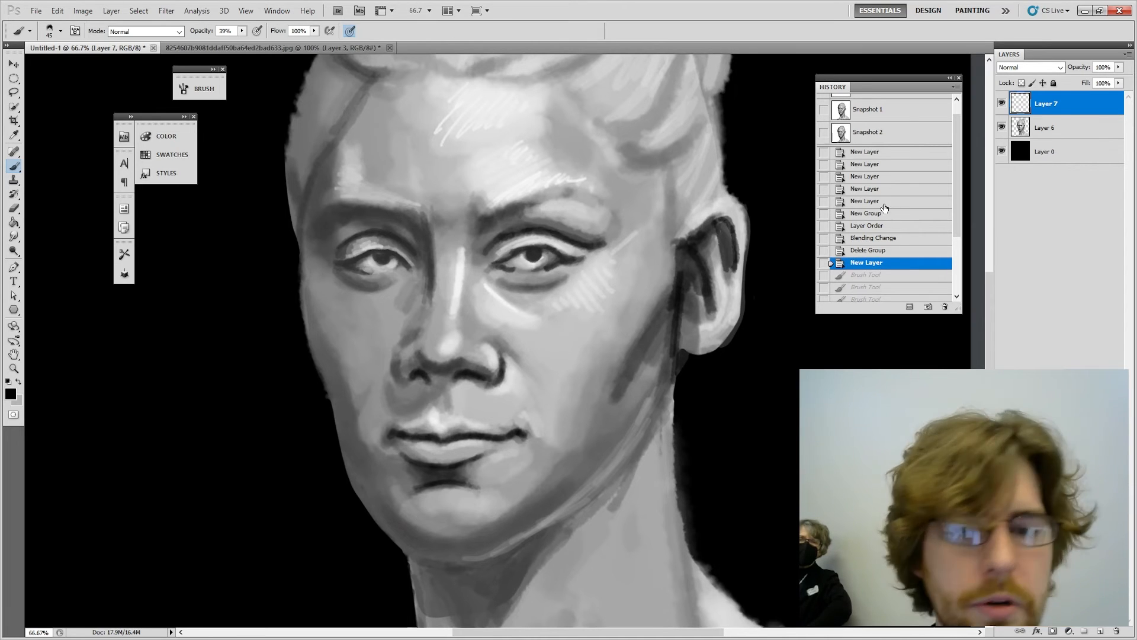
scroll(880, 200, "down", 1)
scroll(879, 196, "down", 2)
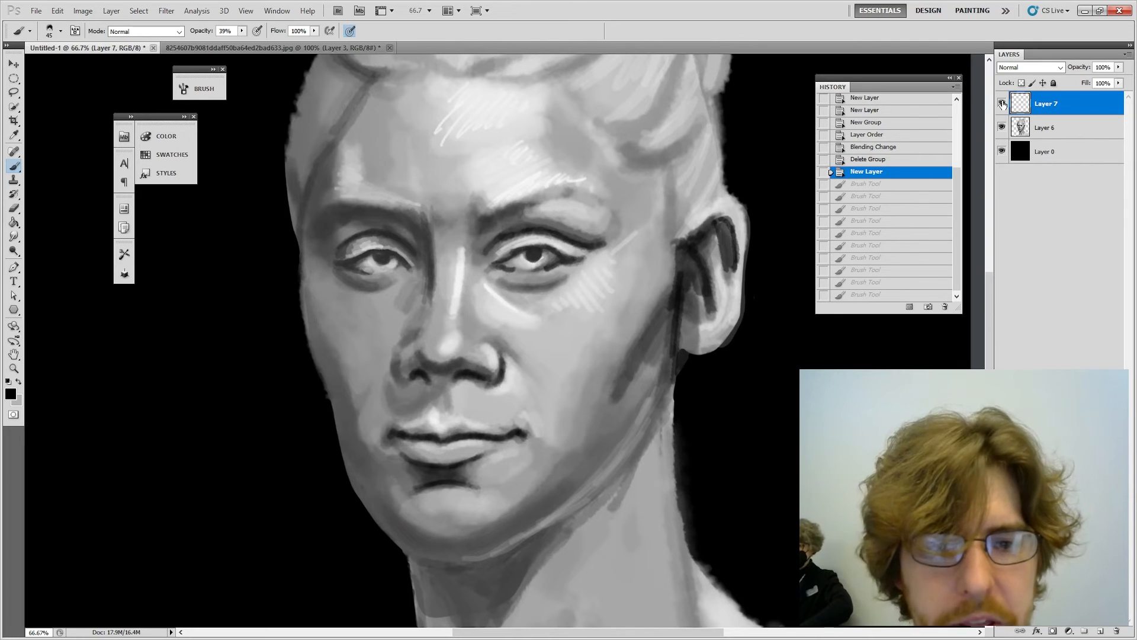
Step: Hide Layer 7 and add a new layer directly above Layer 6
left_click(1002, 106)
left_click(1064, 132)
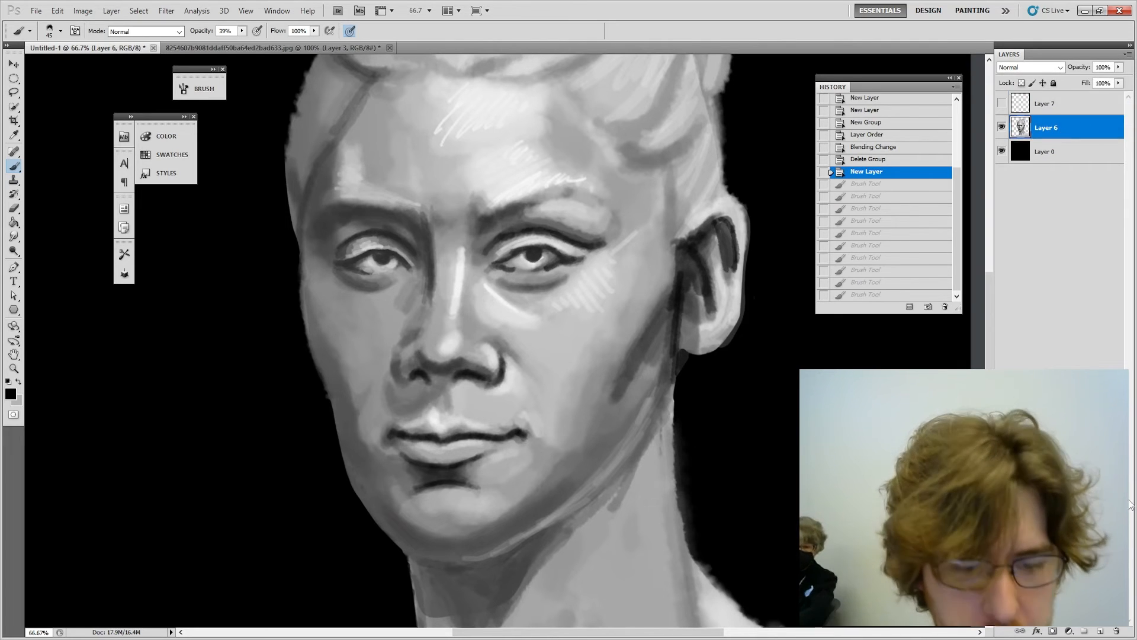
left_click(1102, 631)
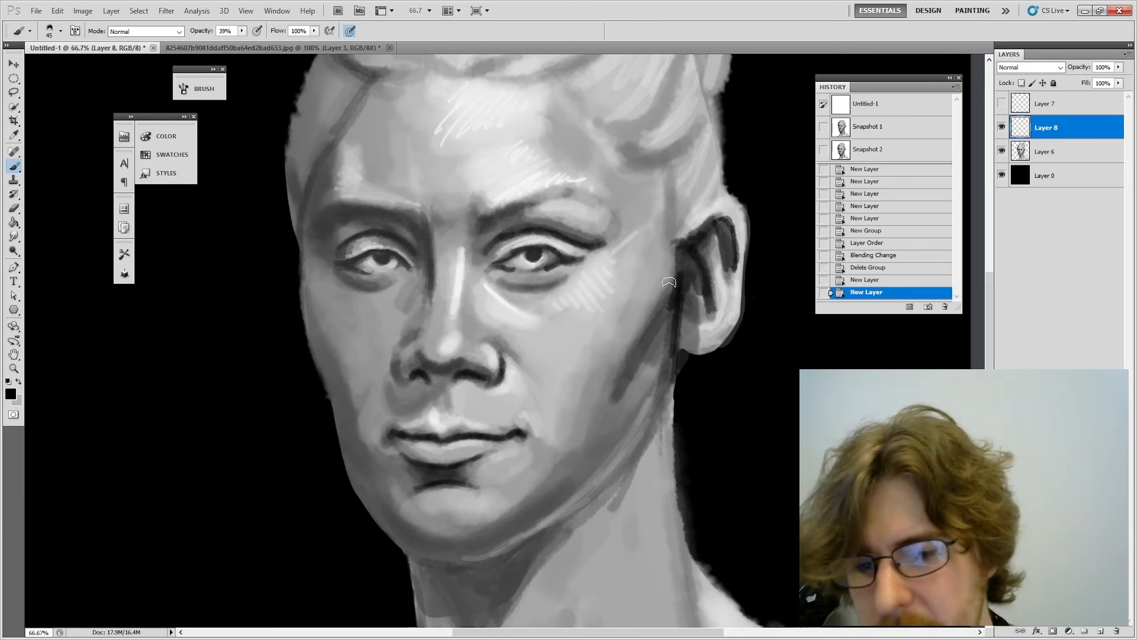
Step: Shade the cheek in front of the ear on Layer 8 with a sampled dark grey at 26% opacity, enlarging the brush to size 100
key("i")
key("b")
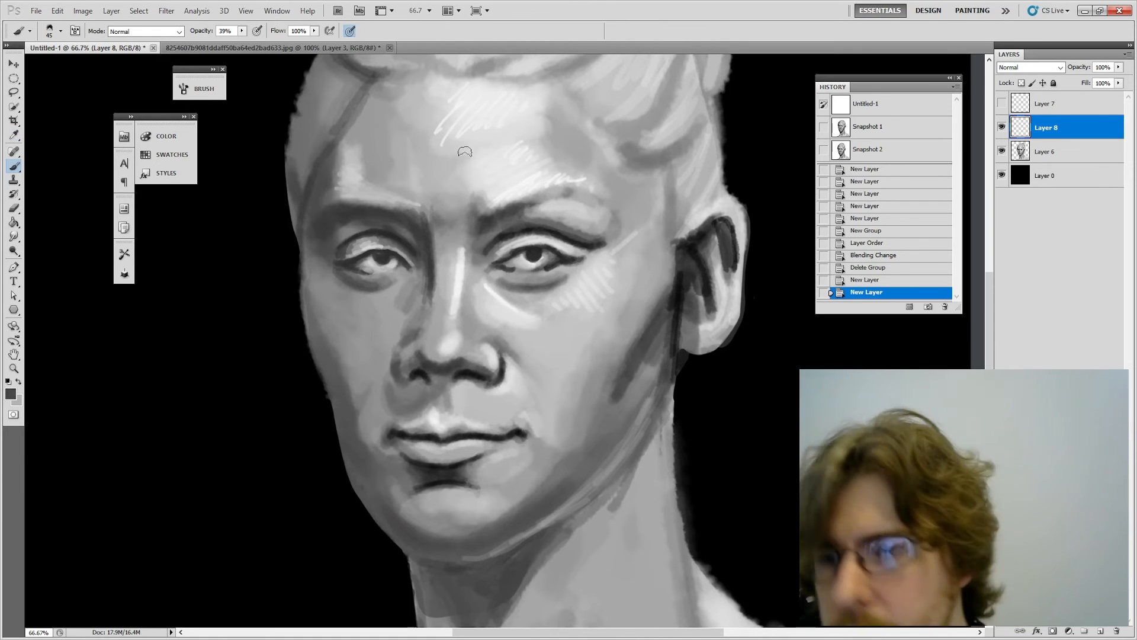
left_click(242, 31)
left_click_drag(242, 43, 234, 43)
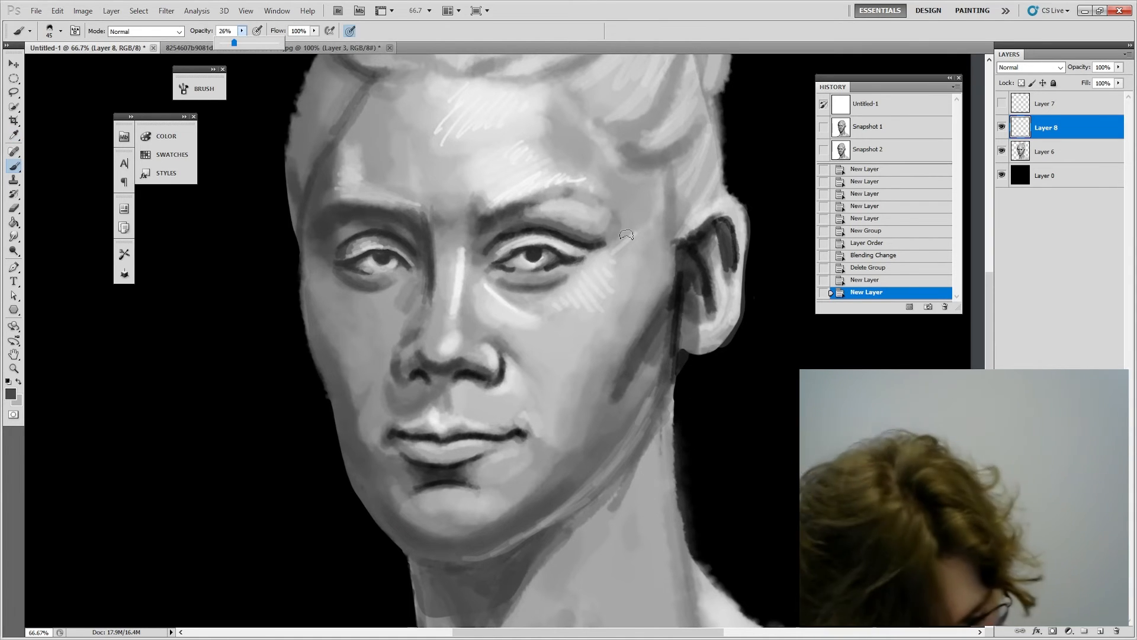
left_click(587, 286)
key("bracketright")
key("bracketright")
key("bracketright")
key("bracketright")
key("bracketright")
key("bracketright")
mouse_move(653, 310)
left_mouse_down()
mouse_move(678, 239)
mouse_move(664, 292)
left_mouse_up()
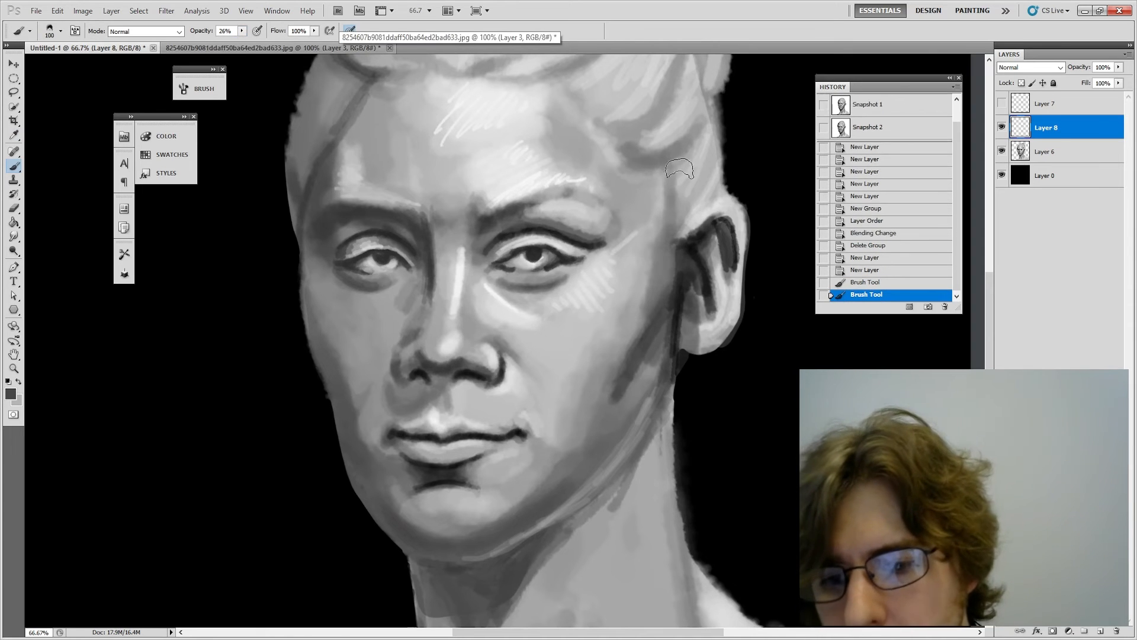
Step: Darken the shadow under the hair lock above the ear with dark grey strokes, using the brush at size 40
key("bracketleft")
key("bracketleft")
key("bracketleft")
key("bracketleft")
key("bracketleft")
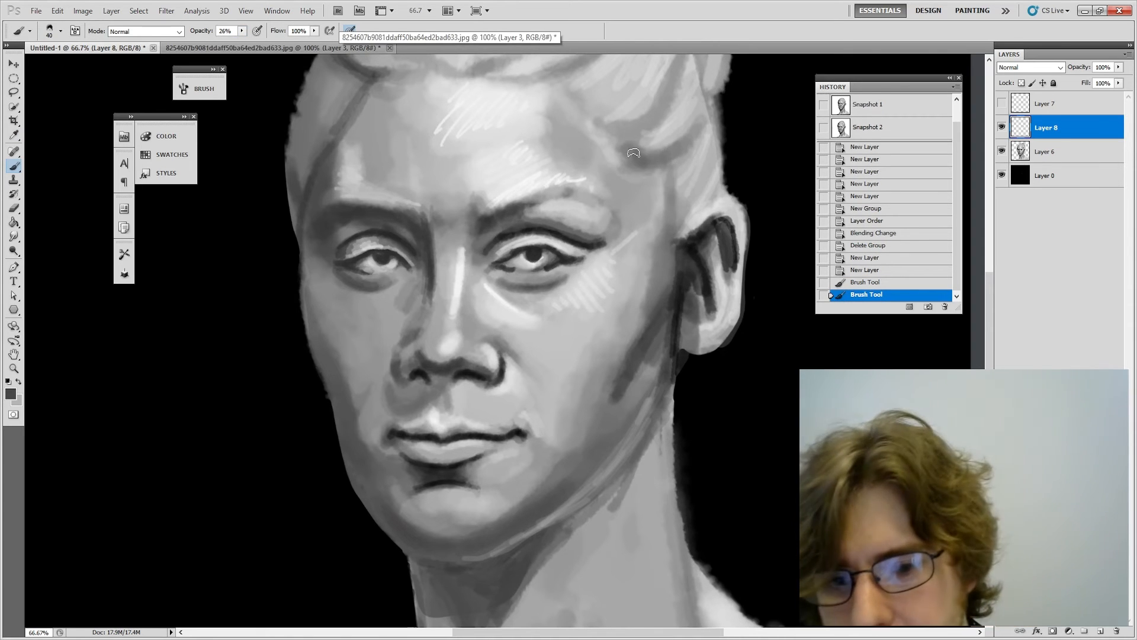
mouse_move(637, 159)
left_mouse_down()
mouse_move(672, 164)
mouse_move(687, 150)
left_mouse_up()
left_click_drag(670, 161, 700, 140)
left_click_drag(683, 148, 707, 128)
left_click_drag(718, 132, 712, 97)
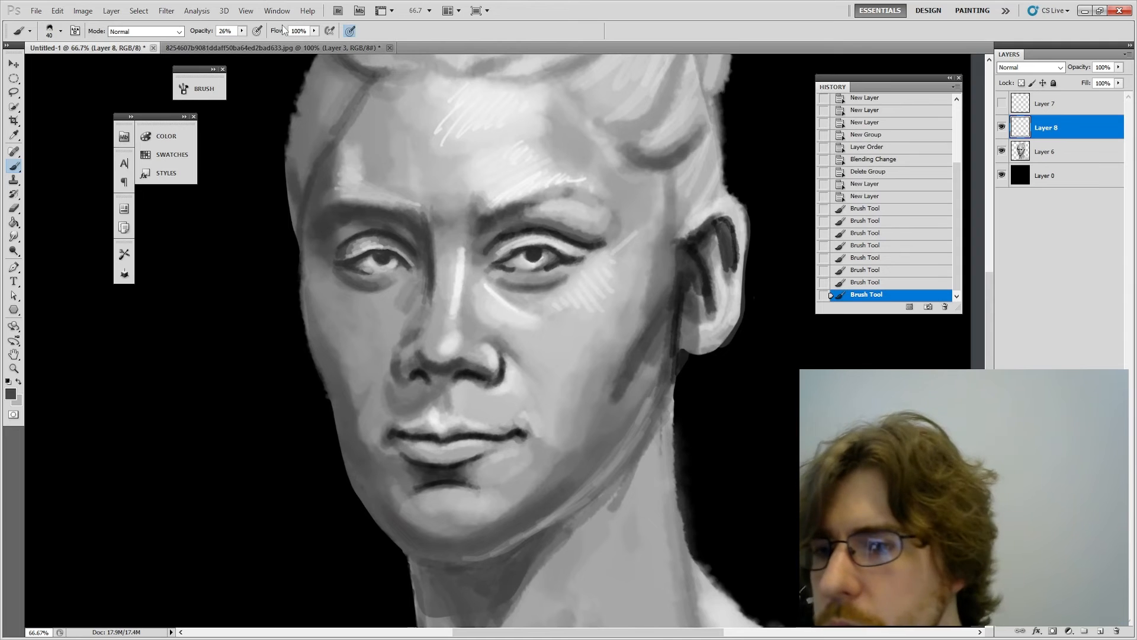
Step: Deepen the shadow under the hair lock above the ear at 57% opacity, with the brush at size 25 and a sampled near-black
left_click(241, 31)
left_click_drag(242, 41, 260, 43)
left_click(678, 184)
key("bracketleft")
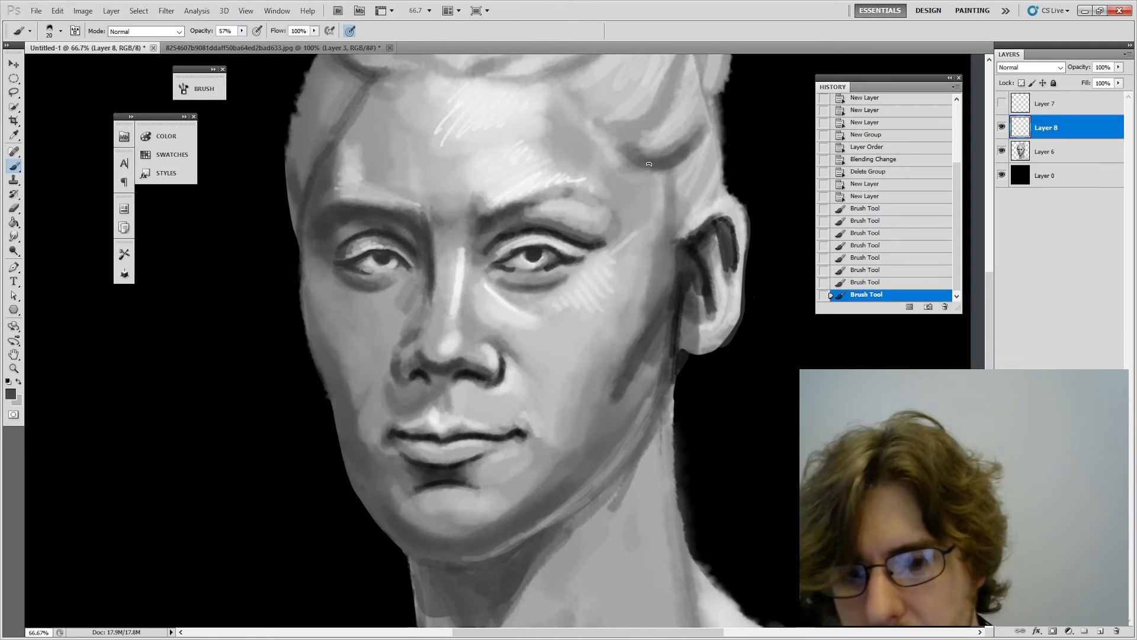
key("bracketright")
key("bracketright")
key("bracketright")
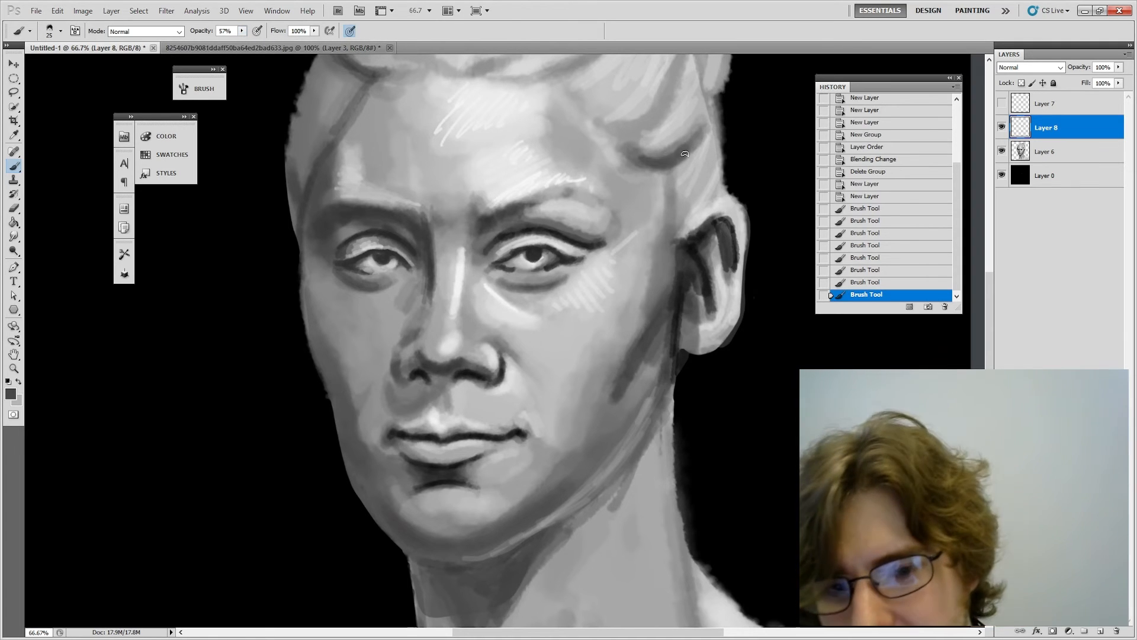
mouse_move(642, 159)
left_mouse_down()
mouse_move(671, 162)
mouse_move(705, 140)
left_mouse_up()
left_click(699, 230, "alt")
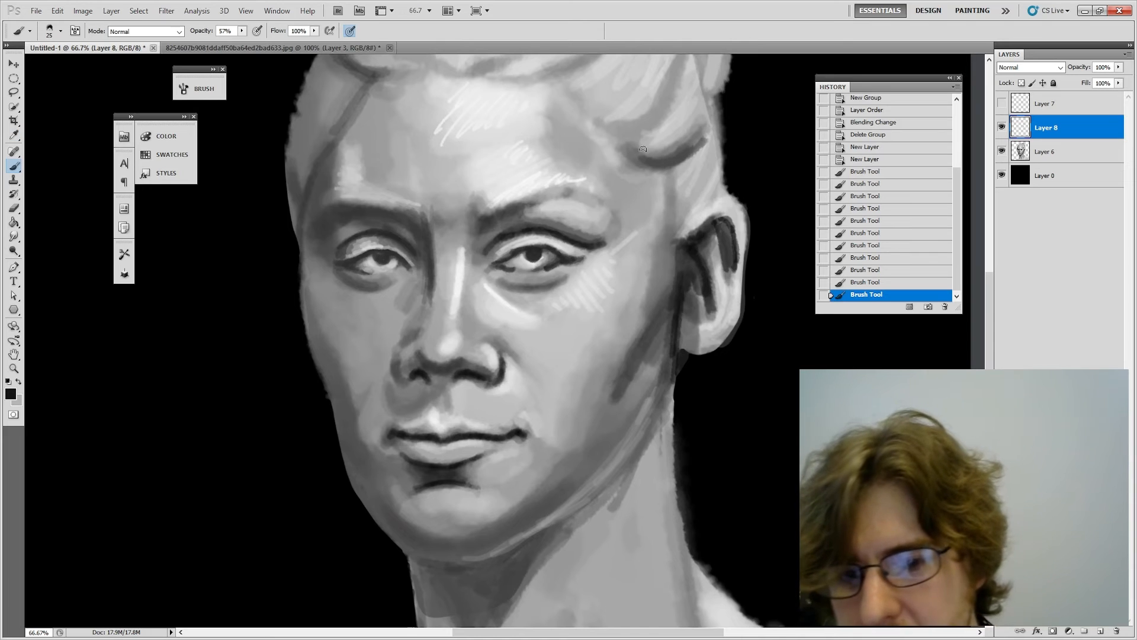
left_click_drag(644, 158, 672, 165)
Step: Paint a thin near-black line along the curved hair strand above the forehead with the brush at size 10
mouse_move(644, 159)
left_mouse_down()
mouse_move(704, 140)
mouse_move(683, 158)
mouse_move(756, 313)
left_mouse_up()
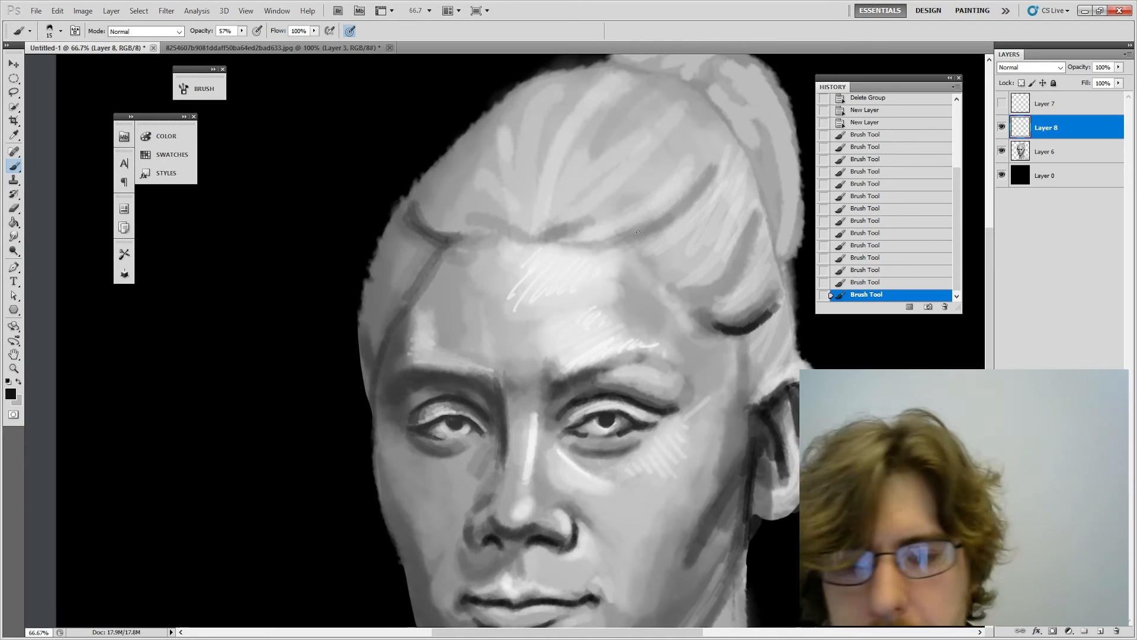
mouse_move(600, 239)
left_mouse_down()
mouse_move(673, 220)
mouse_move(694, 201)
left_mouse_up()
left_click_drag(660, 227, 713, 181)
left_click_drag(693, 209, 712, 184)
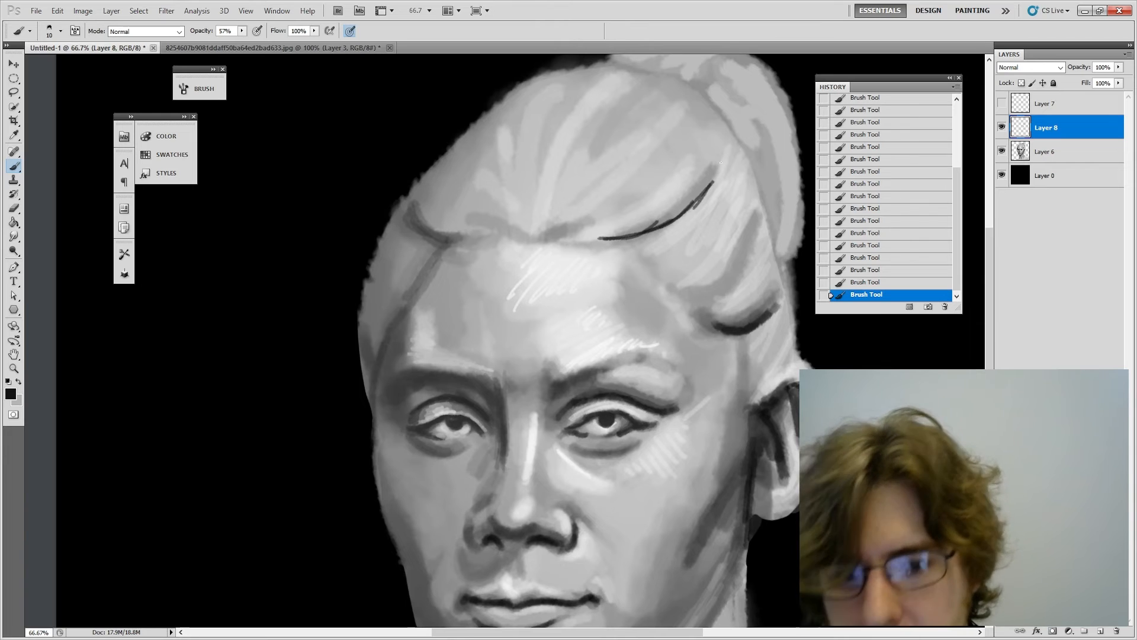
Step: Soften and extend the upper end of the dark hair strand at 20% opacity, starting with the brush at size 30
left_click(244, 32)
left_click_drag(242, 42, 221, 42)
key("bracketright")
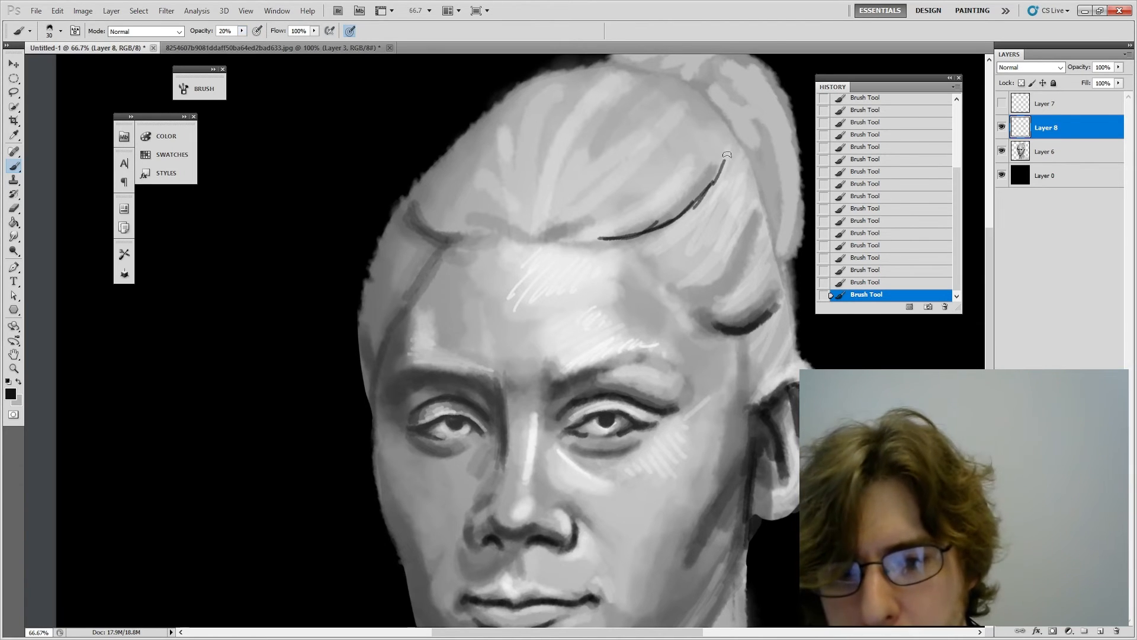
mouse_move(728, 155)
left_mouse_down()
mouse_move(674, 220)
mouse_move(702, 189)
mouse_move(639, 232)
mouse_move(656, 222)
mouse_move(640, 230)
mouse_move(643, 182)
mouse_move(623, 202)
mouse_move(712, 152)
left_mouse_up()
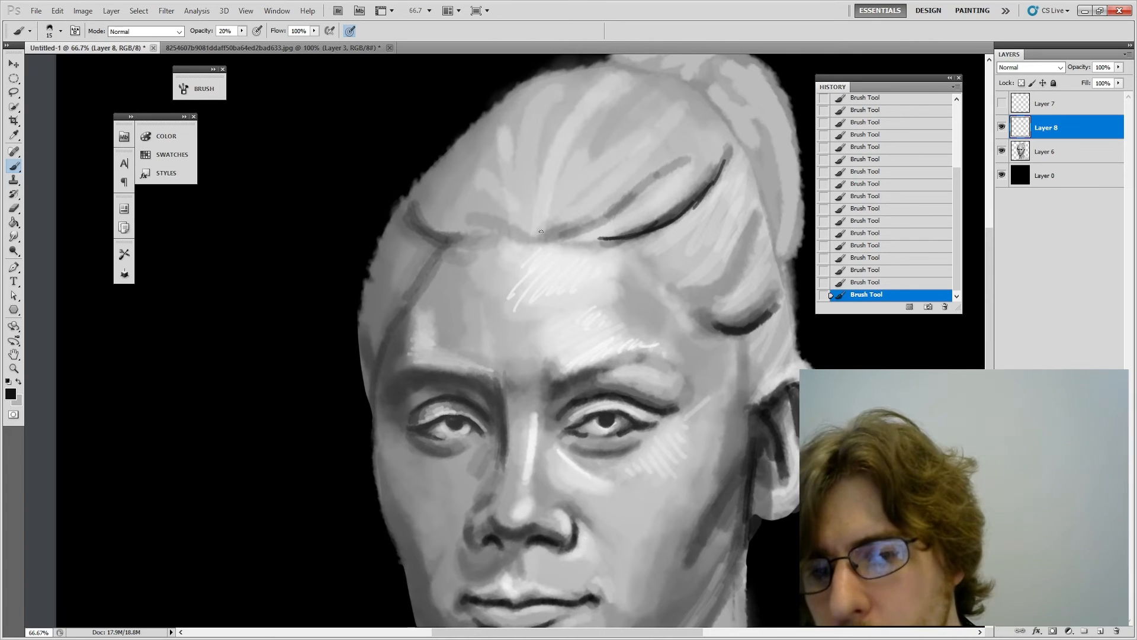
Step: Paint thin dark strands fanning back from the centre of the hairline with the brush at size 15 and 20% opacity
left_click_drag(541, 232, 584, 97)
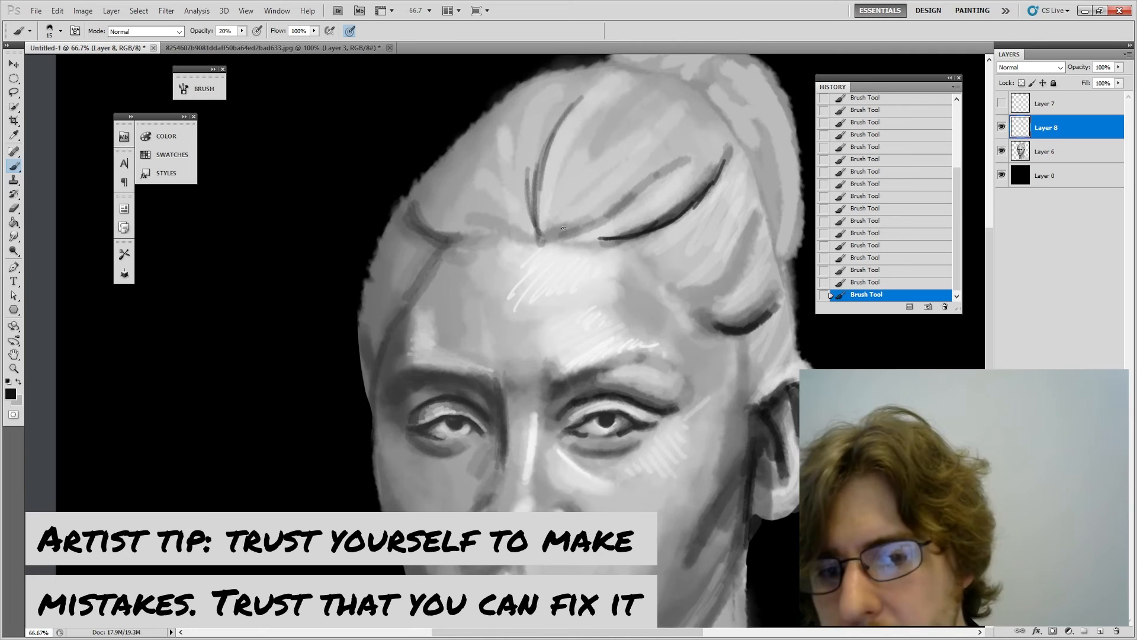
mouse_move(558, 235)
left_mouse_down()
mouse_move(596, 161)
mouse_move(596, 186)
left_mouse_up()
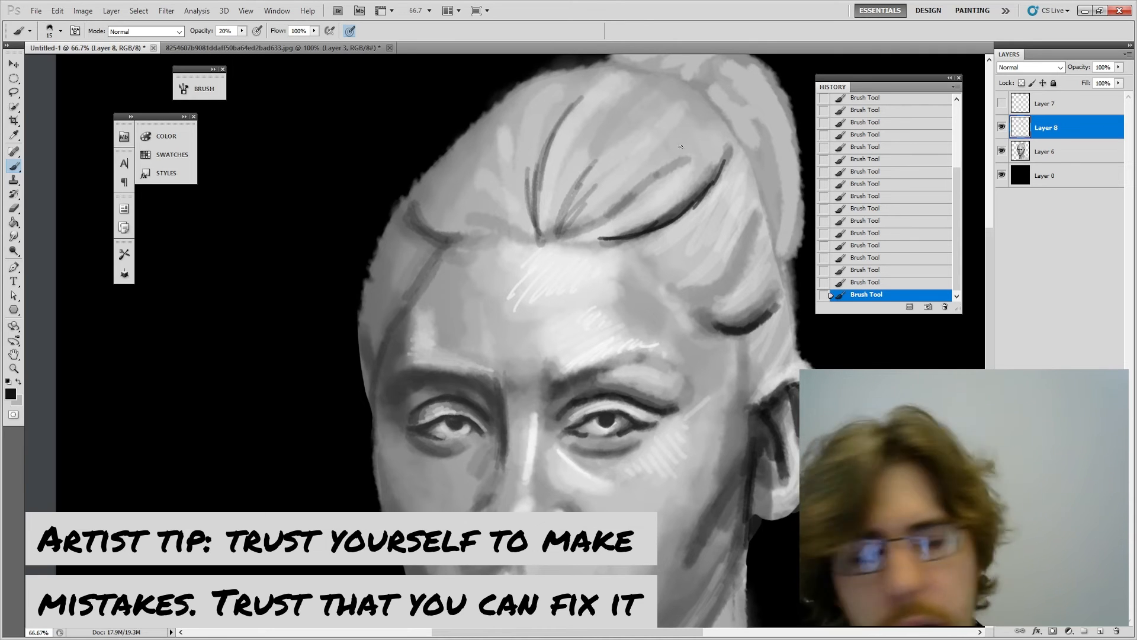
left_click_drag(535, 238, 491, 140)
left_click_drag(539, 240, 485, 144)
left_click_drag(488, 201, 455, 137)
left_click_drag(469, 181, 456, 144)
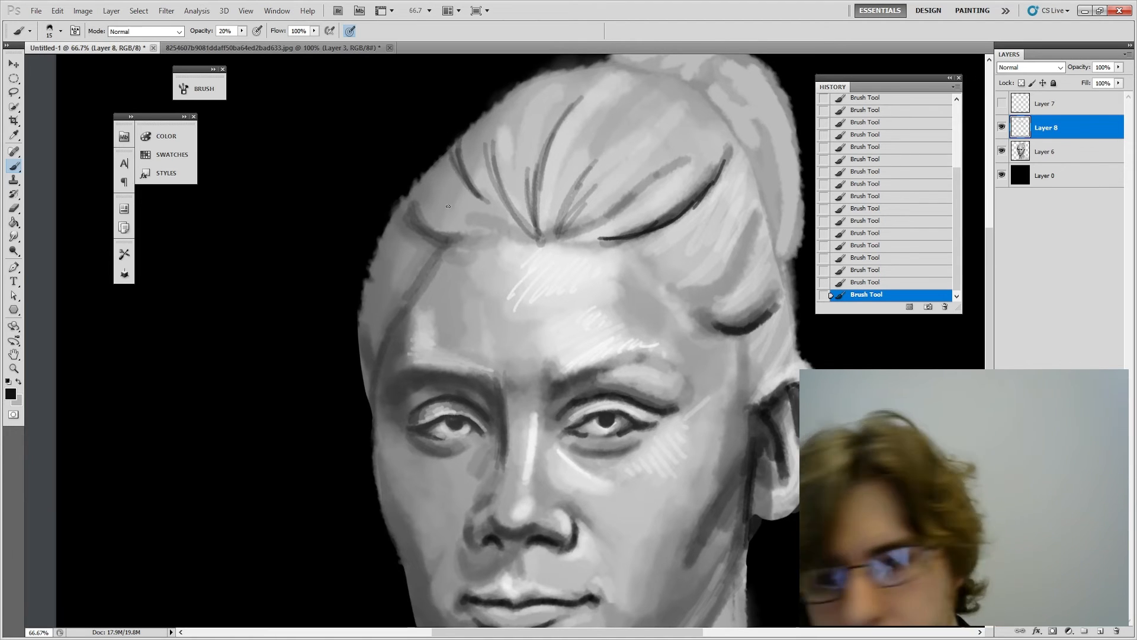
Step: Shade the swept-back lock, side hair and hairline at the temple farther from the ear, enlarging the brush to size 35
mouse_move(455, 240)
left_mouse_down()
mouse_move(415, 173)
mouse_move(453, 240)
mouse_move(414, 184)
mouse_move(428, 232)
mouse_move(410, 225)
mouse_move(448, 239)
mouse_move(435, 213)
mouse_move(411, 203)
mouse_move(445, 245)
mouse_move(385, 228)
left_mouse_up()
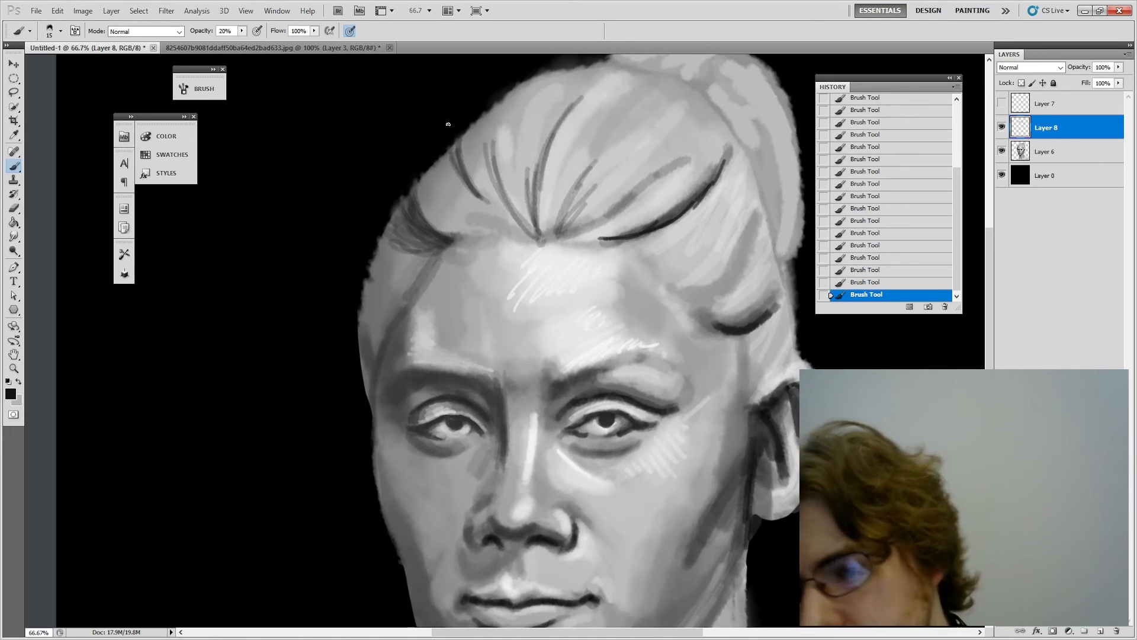
key("]")
key("]")
key("]")
key("]")
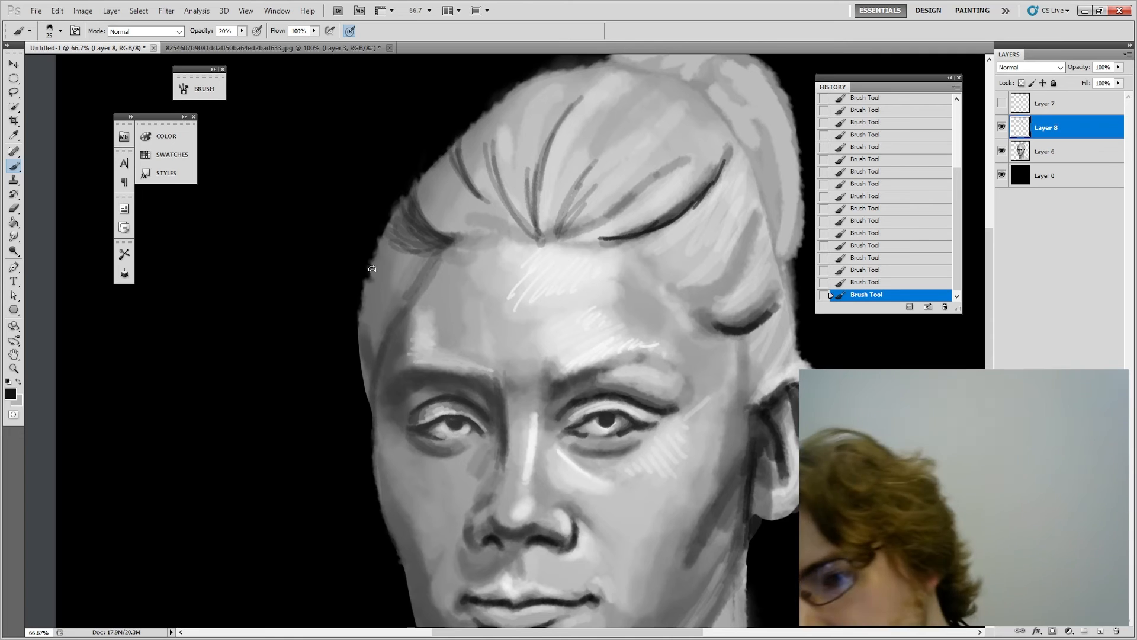
mouse_move(378, 263)
left_mouse_down()
mouse_move(394, 282)
mouse_move(370, 275)
mouse_move(361, 288)
mouse_move(392, 300)
mouse_move(361, 302)
mouse_move(377, 317)
mouse_move(387, 314)
mouse_move(364, 282)
mouse_move(385, 285)
mouse_move(587, 137)
mouse_move(566, 200)
mouse_move(498, 219)
mouse_move(422, 281)
mouse_move(408, 280)
mouse_move(415, 269)
mouse_move(392, 313)
mouse_move(444, 242)
left_mouse_up()
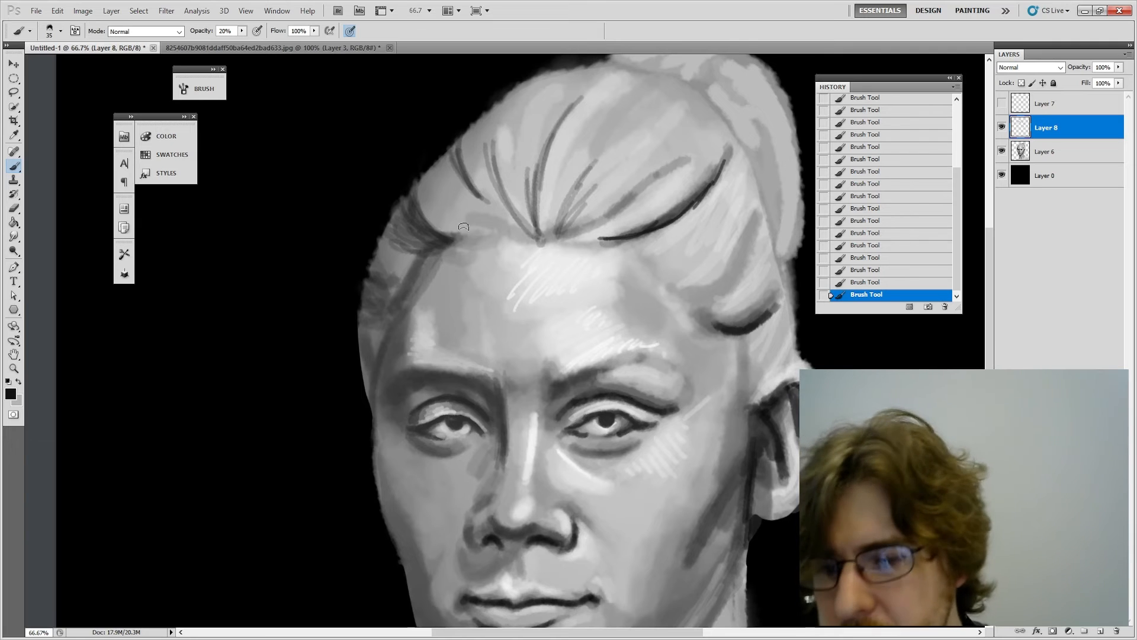
left_click_drag(507, 274, 585, 203)
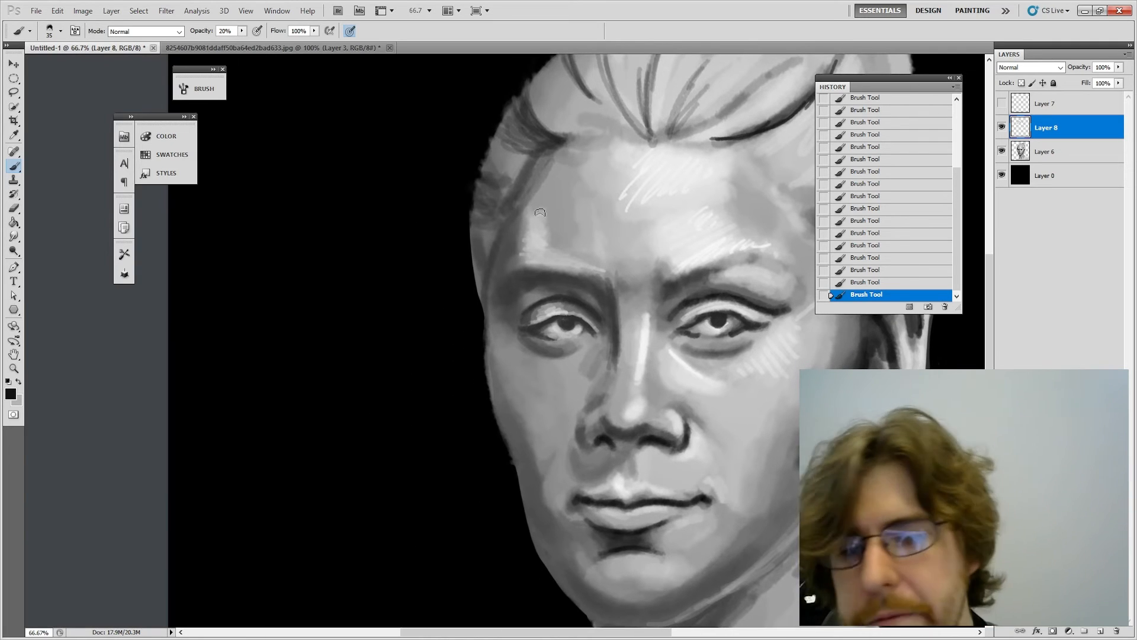
left_click_drag(511, 220, 508, 256)
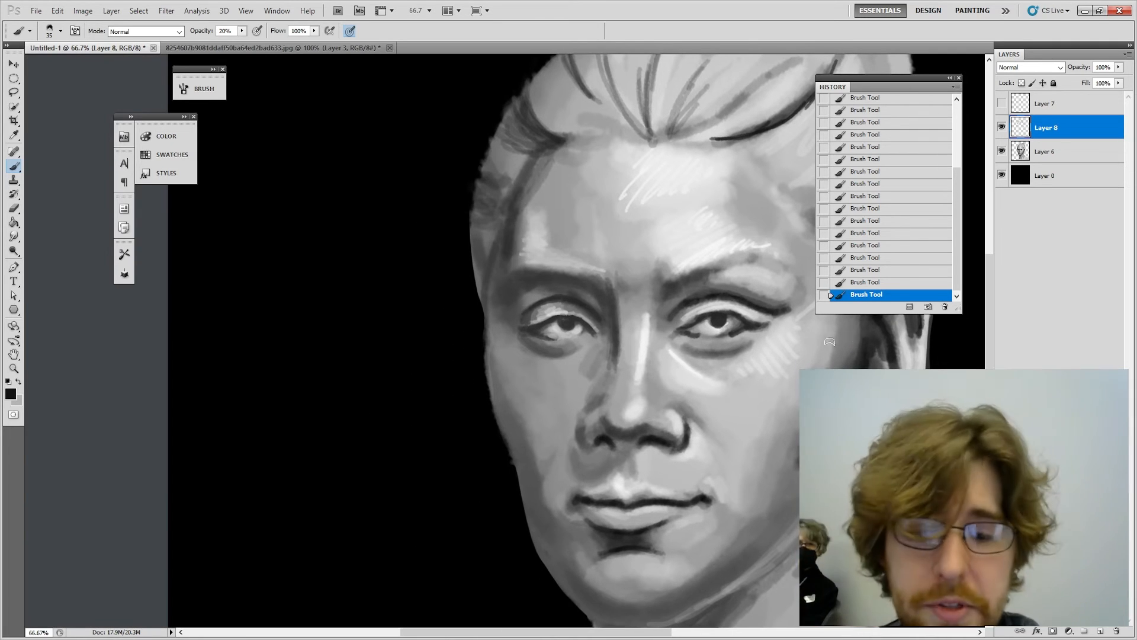
Step: Blend the hatched cheek and temple beside the eye nearer the ear with a sampled light grey and the brush at size 80
mouse_move(781, 373)
left_mouse_down()
mouse_move(723, 300)
mouse_move(715, 314)
left_mouse_up()
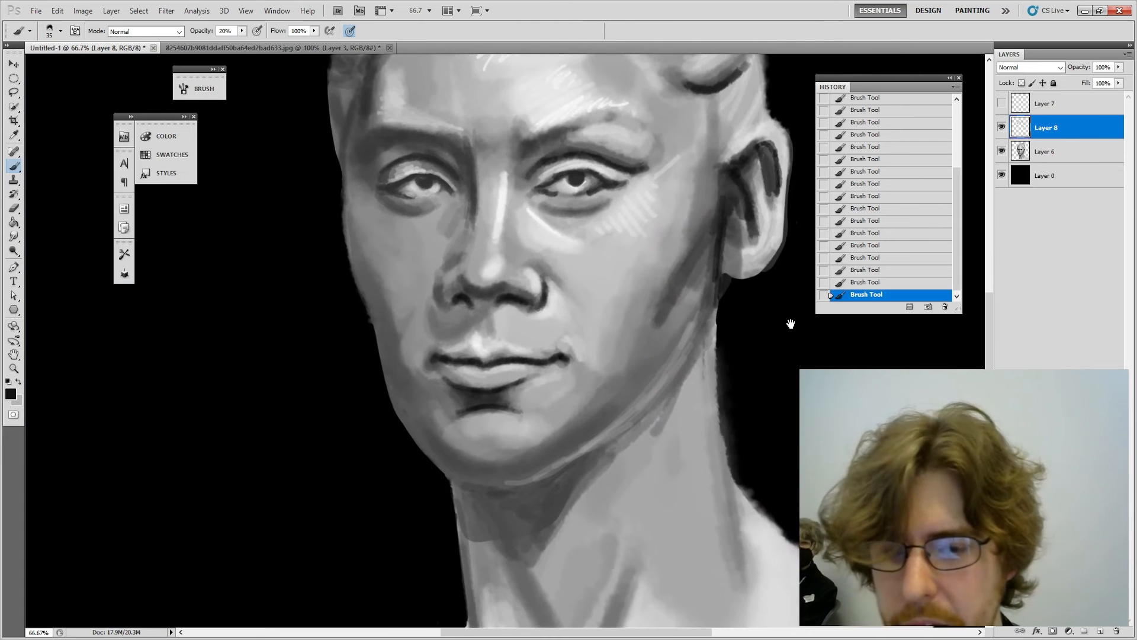
left_click_drag(789, 319, 784, 382)
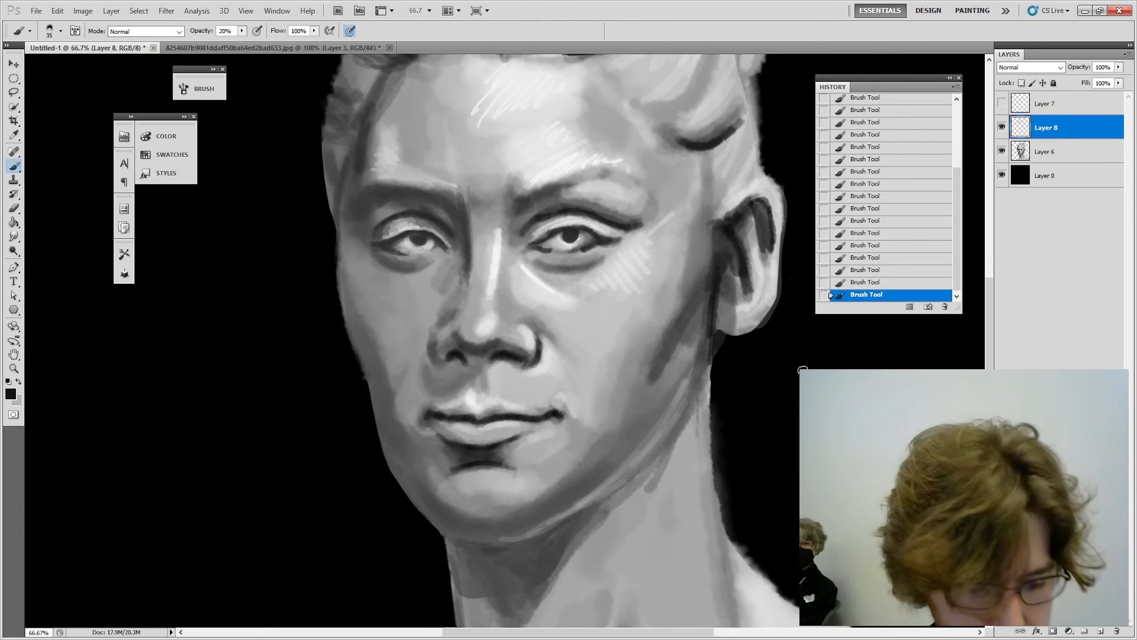
key("ctrl+minus")
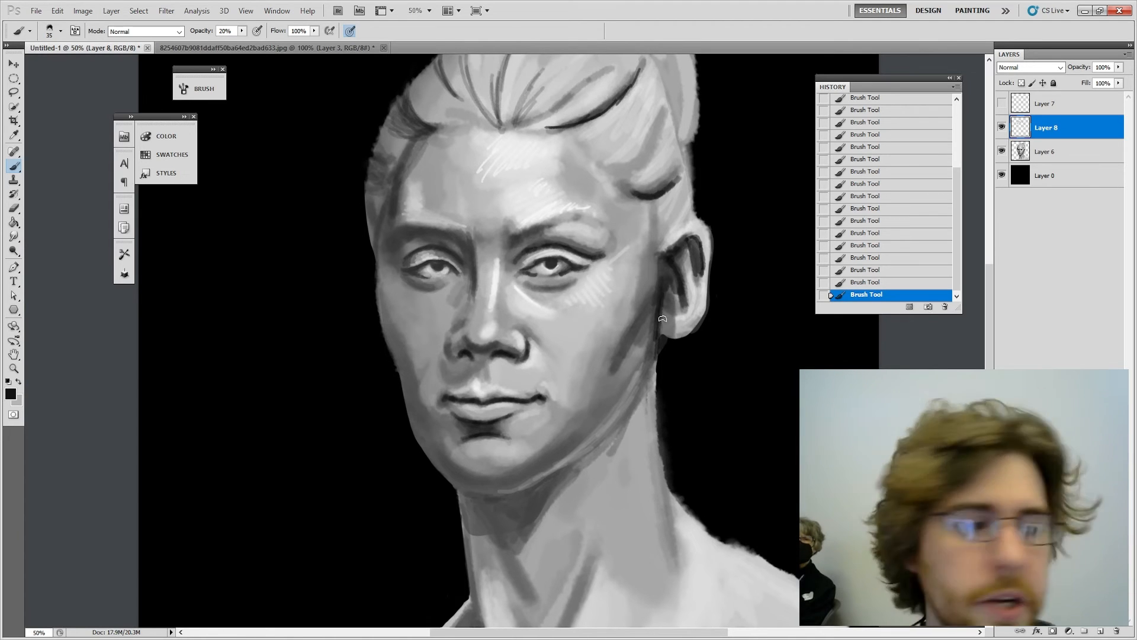
left_click(589, 292, "alt")
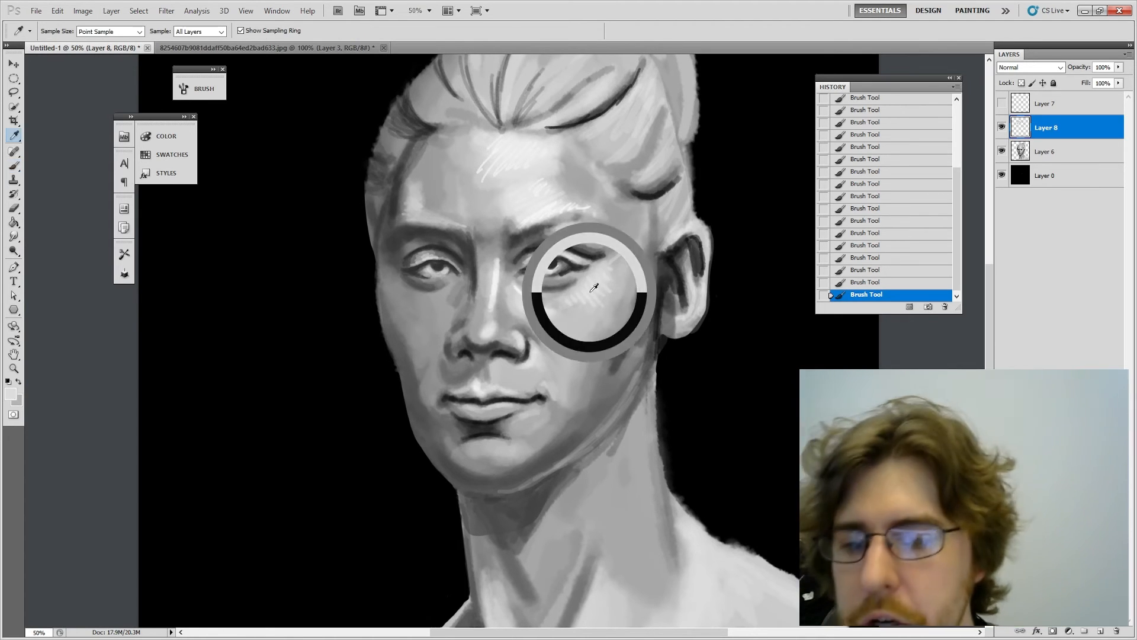
key("bracketright")
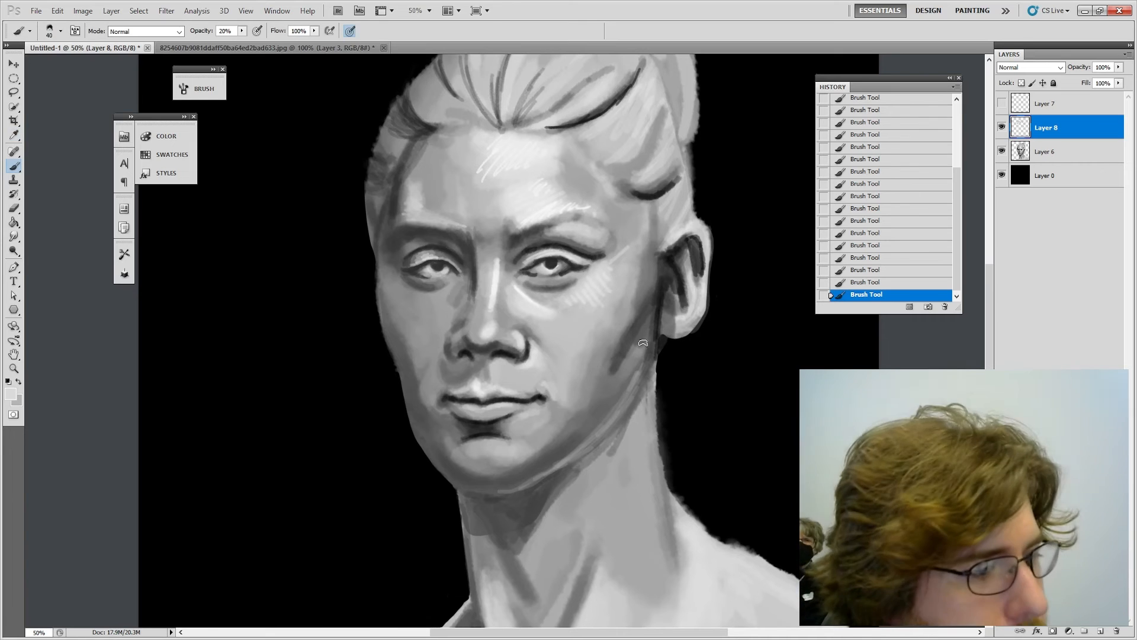
key("bracketright")
key("bracketright")
key("bracketright")
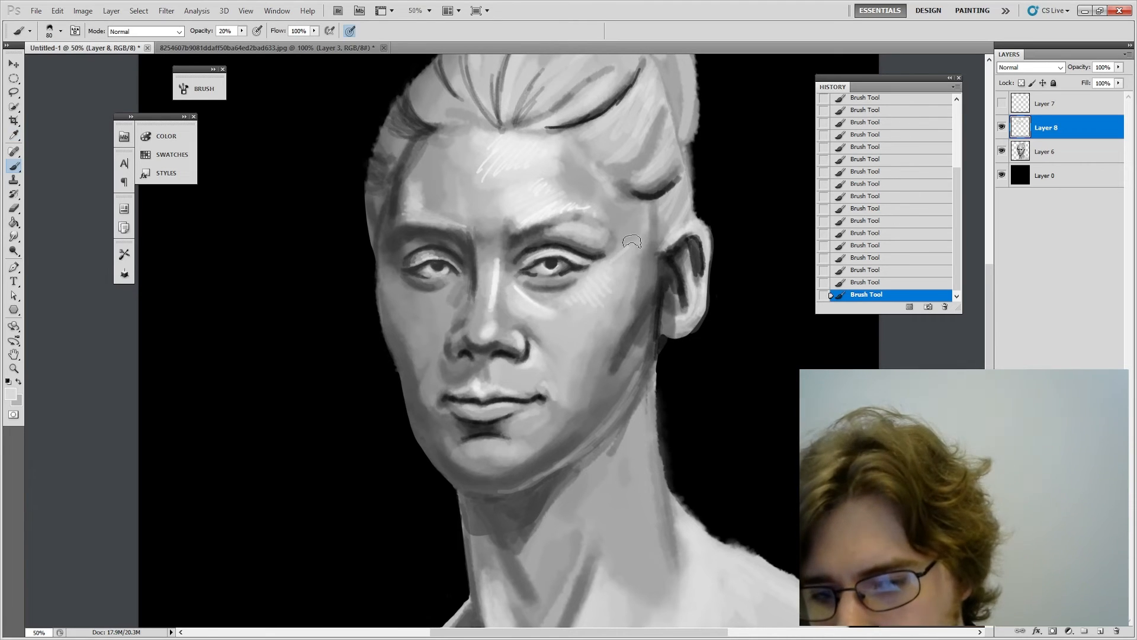
left_click_drag(628, 255, 578, 317)
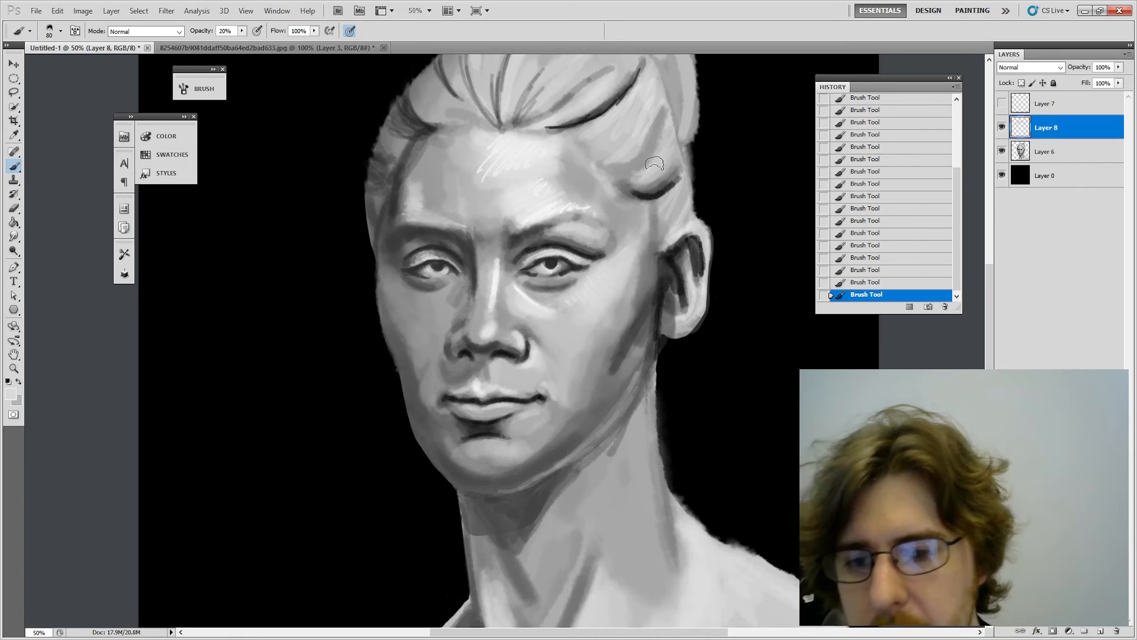
Step: Soften the highlight strokes above the eyebrow nearer the ear with light grey, reducing the brush to size 45
key("bracketleft")
key("bracketleft")
key("bracketleft")
key("bracketleft")
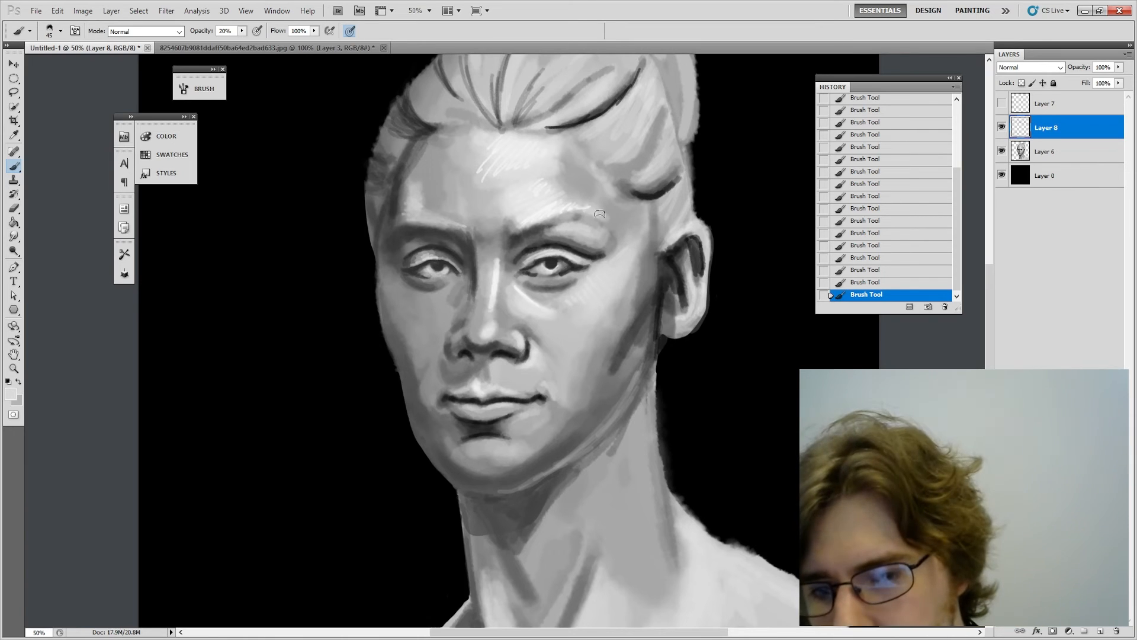
left_click_drag(579, 205, 566, 207)
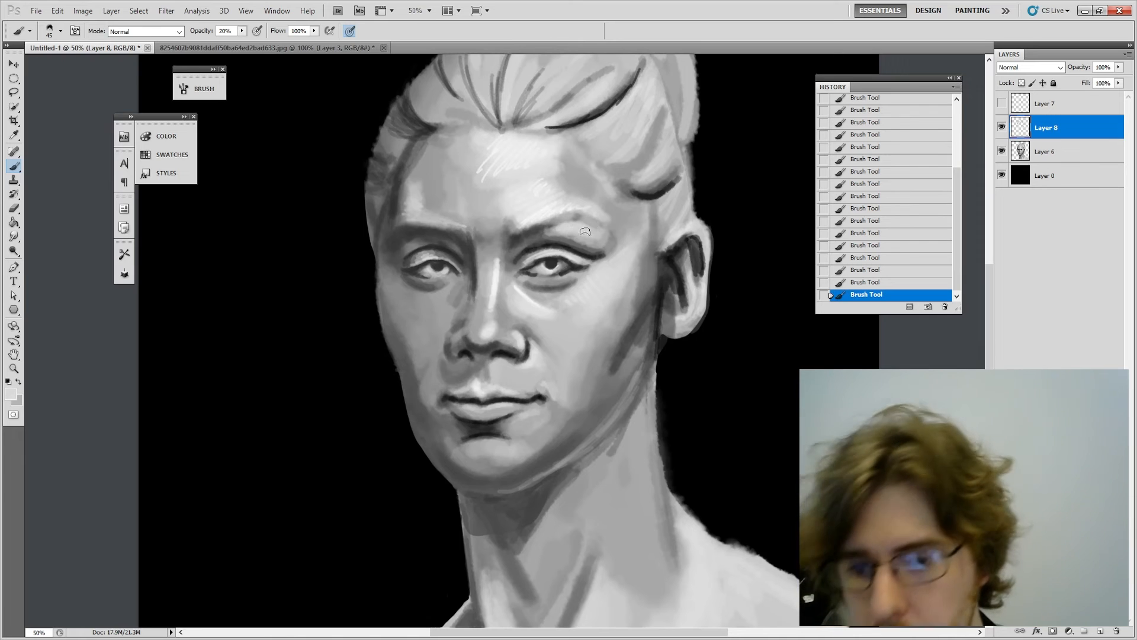
Step: Darken the outer tail of the eyebrow nearer the ear with a dark grey sampled around the eye and the brush at size 20
key("i")
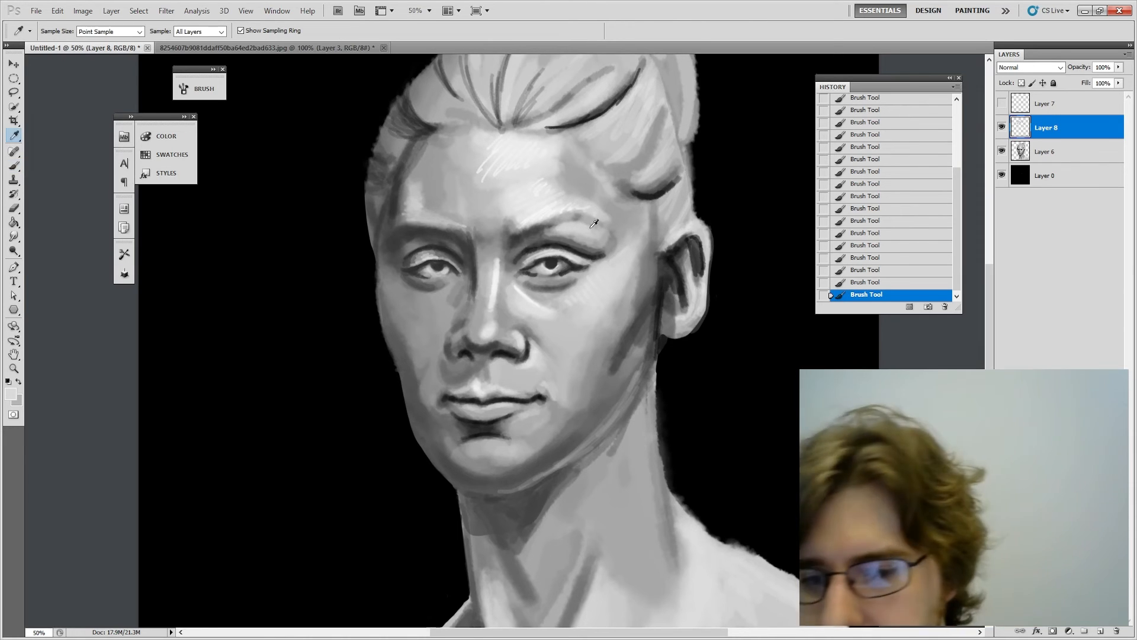
key("b")
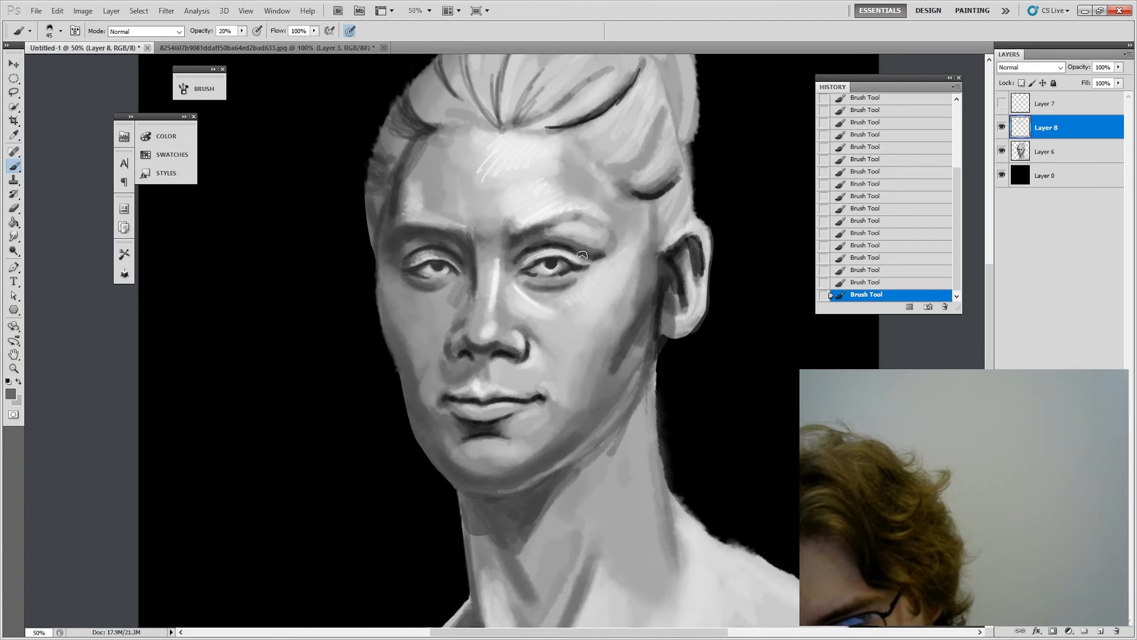
left_click(563, 246, "alt")
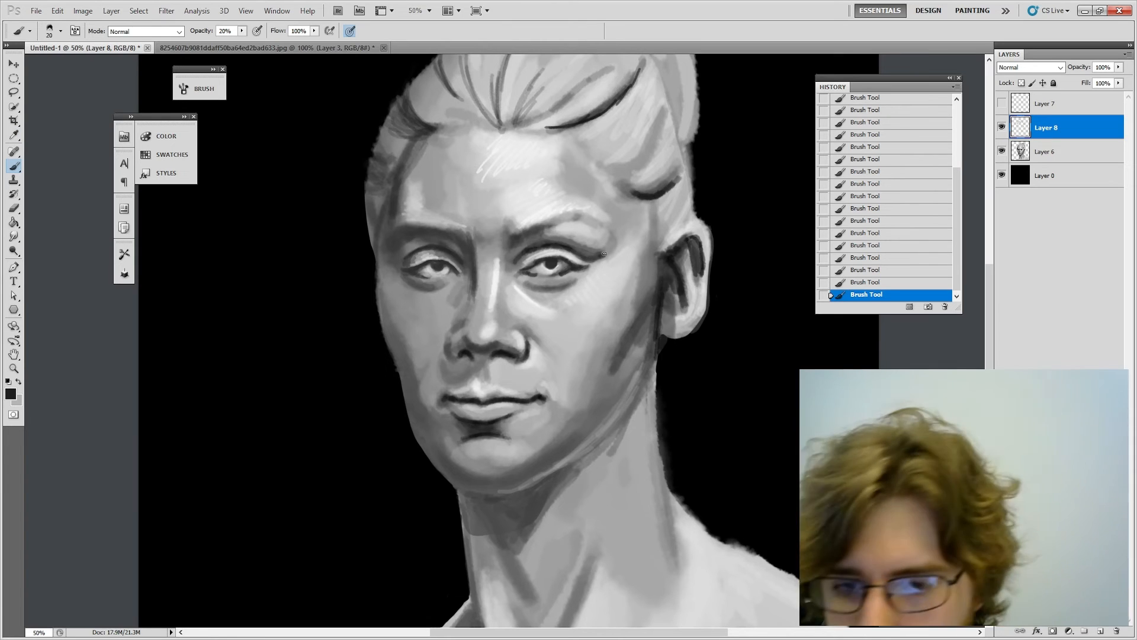
key("alt")
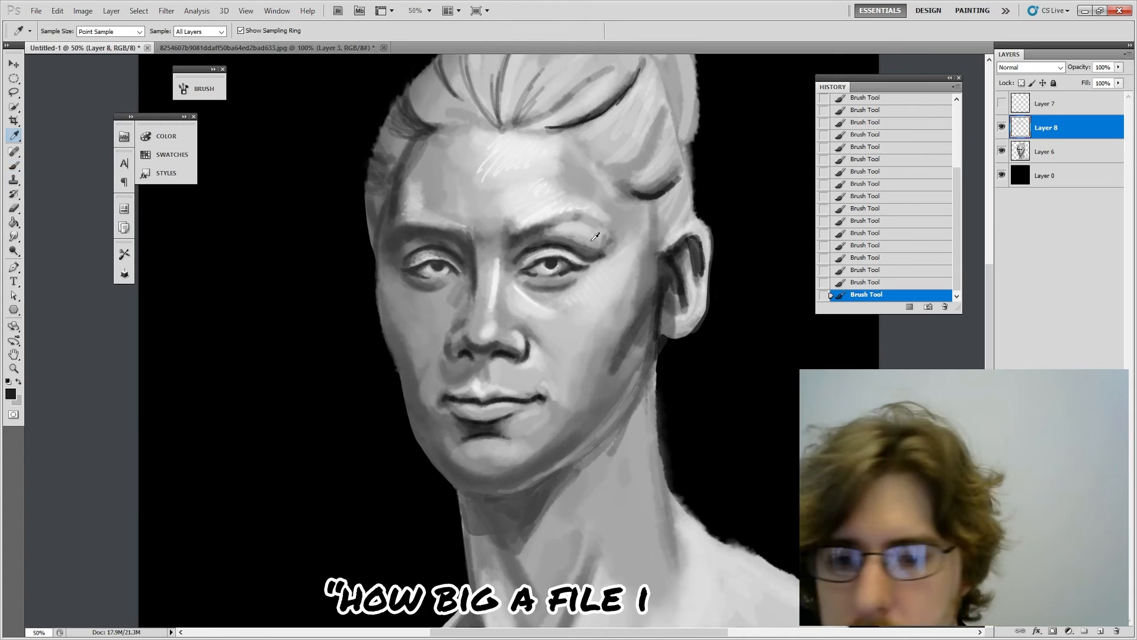
left_click(555, 239, "alt")
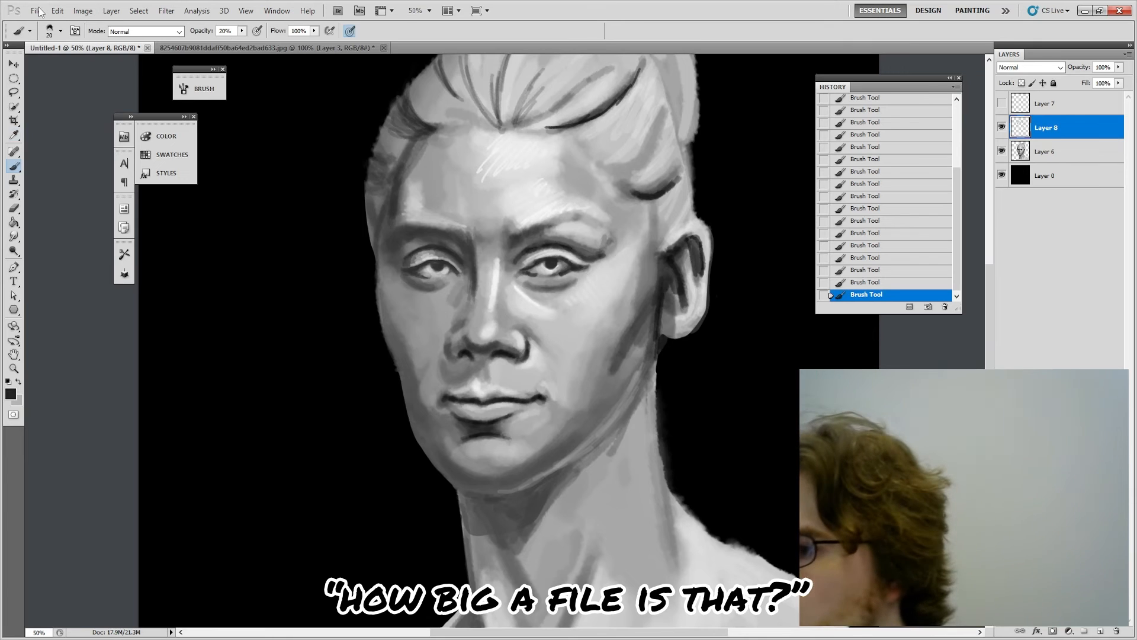
Step: Check the document's pixel dimensions and resolution in the Image Size dialog and close it without changes
left_click(83, 10)
left_click(102, 98)
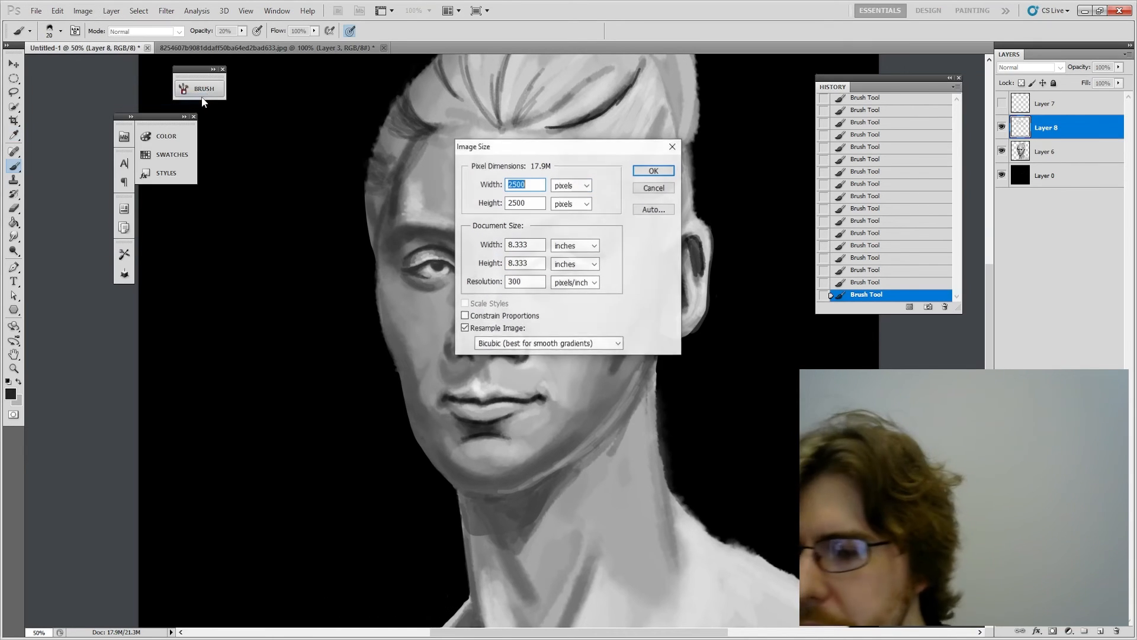
left_click(589, 187)
left_click(560, 195)
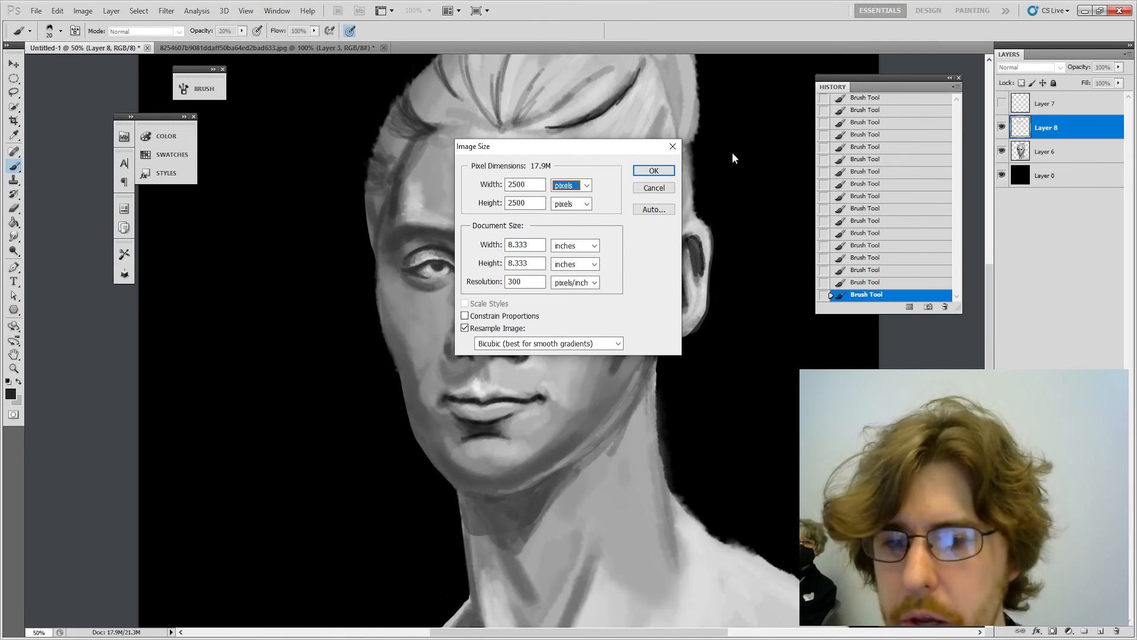
left_click(654, 187)
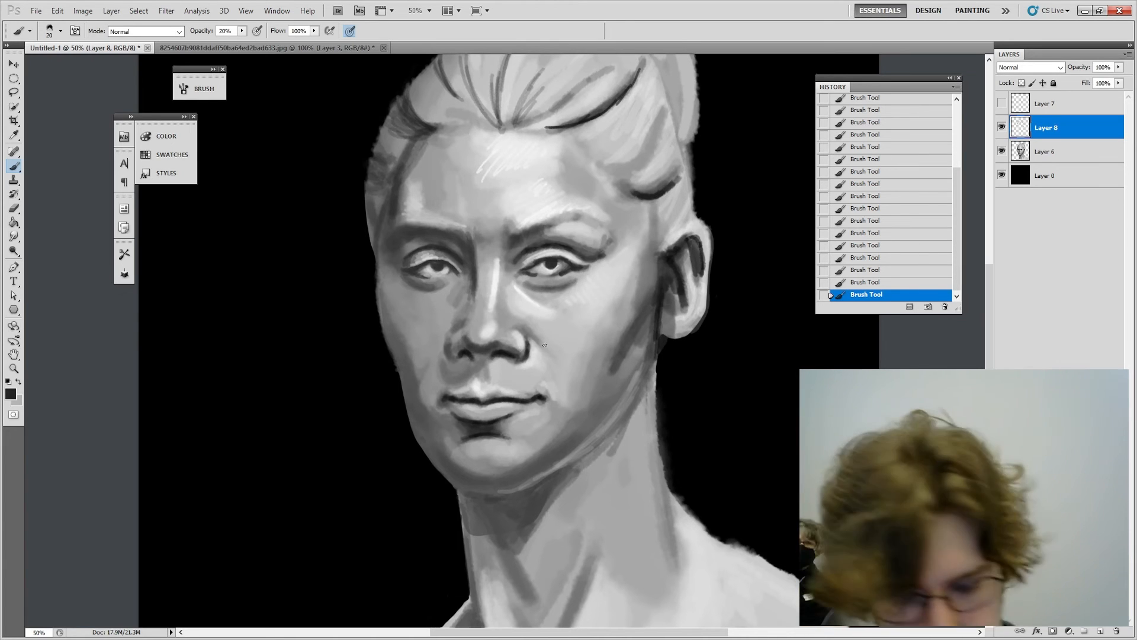
scroll(544, 343, "up", 2)
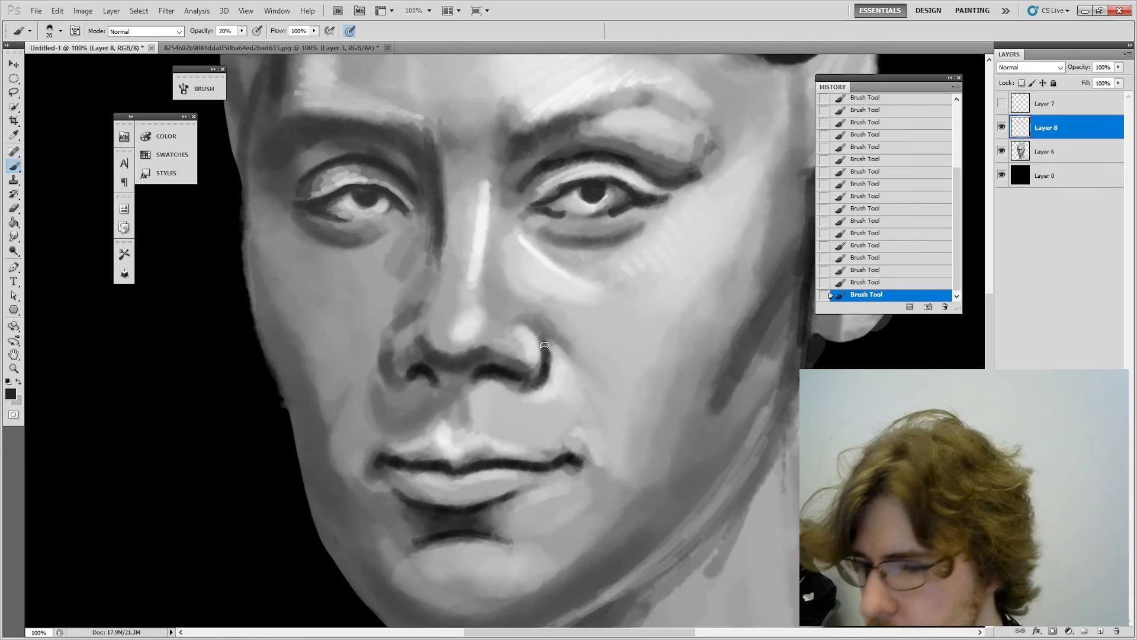
scroll(641, 228, "up", 5)
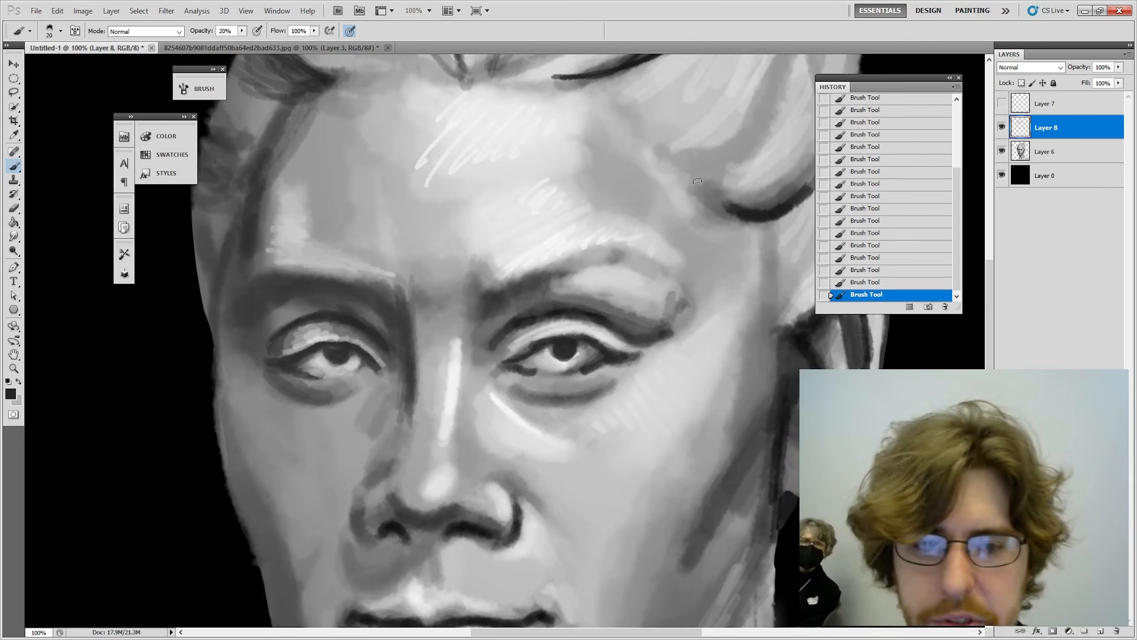
key("ctrl+minus")
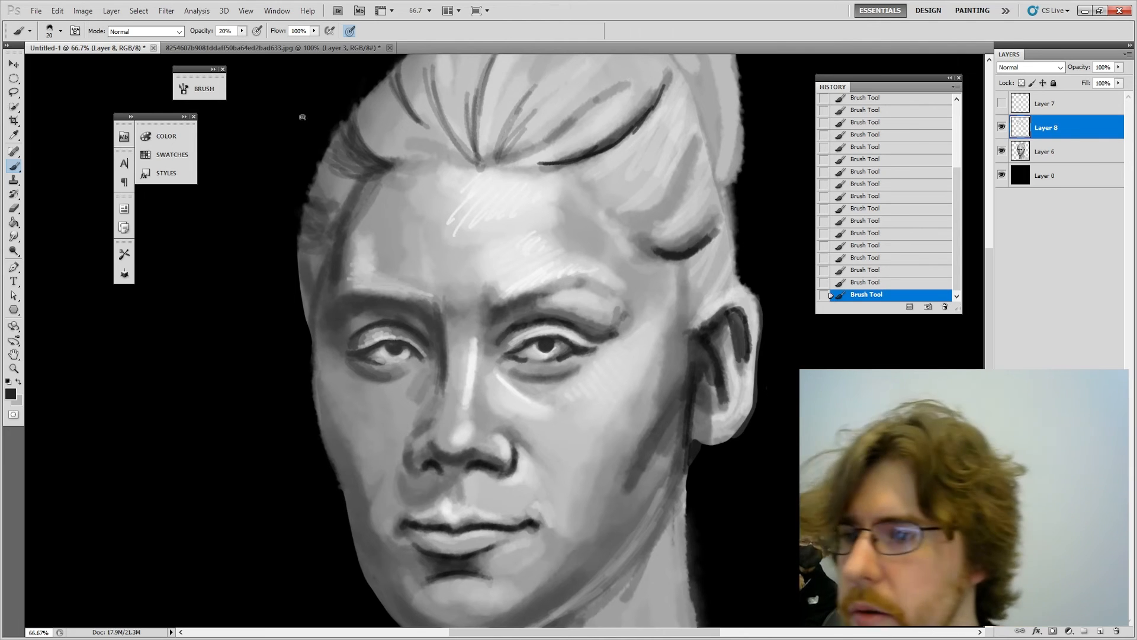
Step: Check the file size of the demo Photoshop file on the desktop in its Properties dialog, close it and return to the portrait
left_click(45, 12)
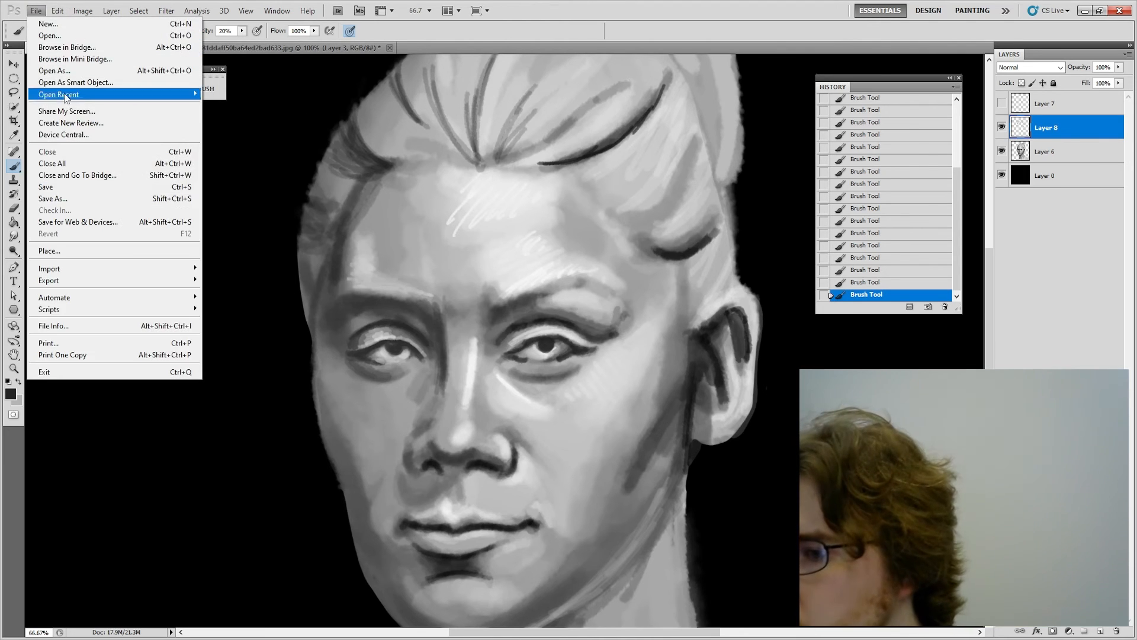
left_click(95, 197)
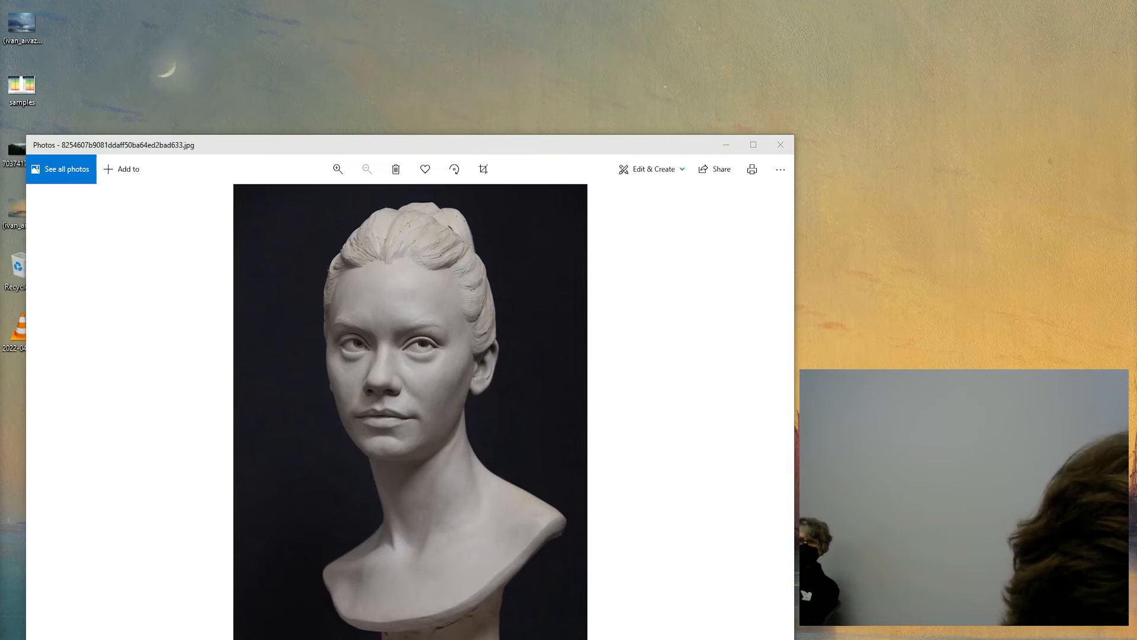
left_click_drag(964, 114, 966, 143)
right_click(966, 142)
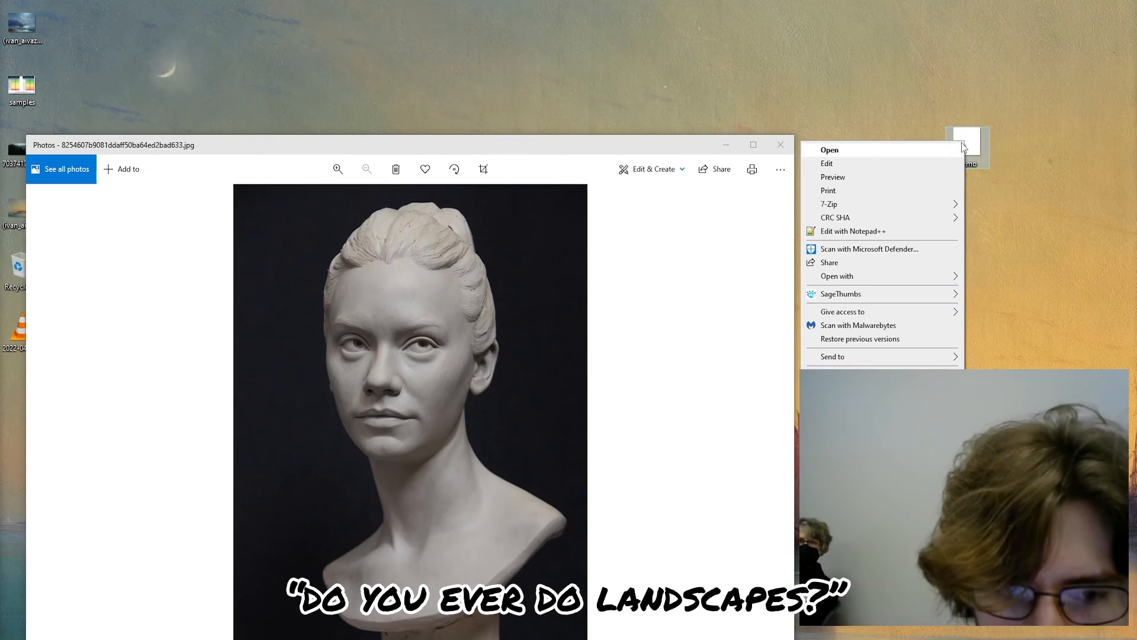
left_click(853, 452)
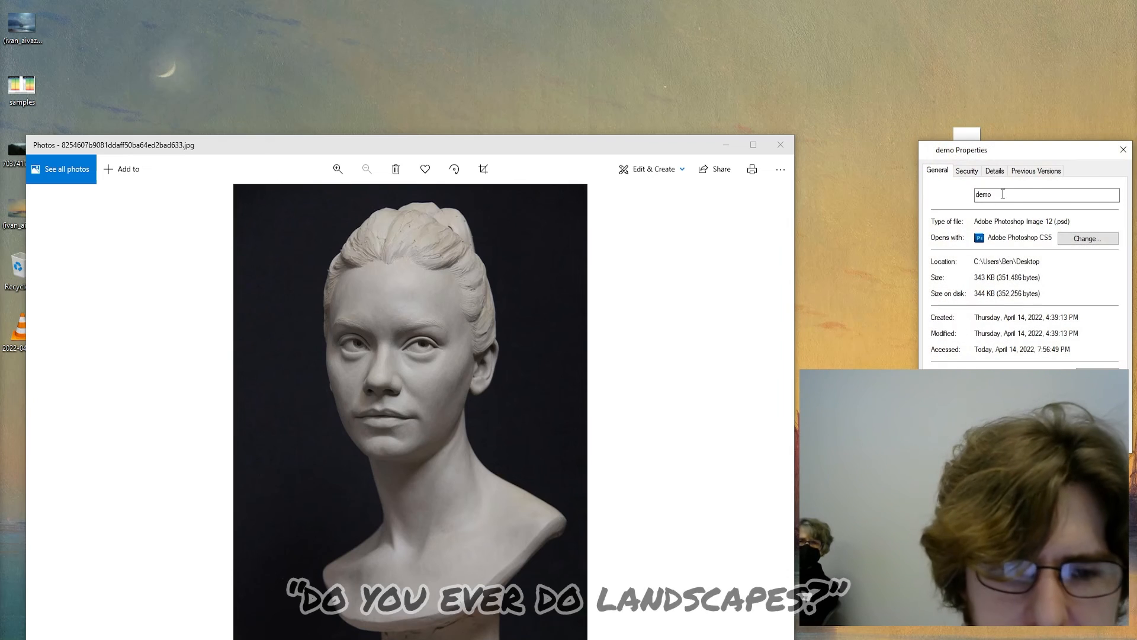
left_click_drag(1043, 148, 1008, 145)
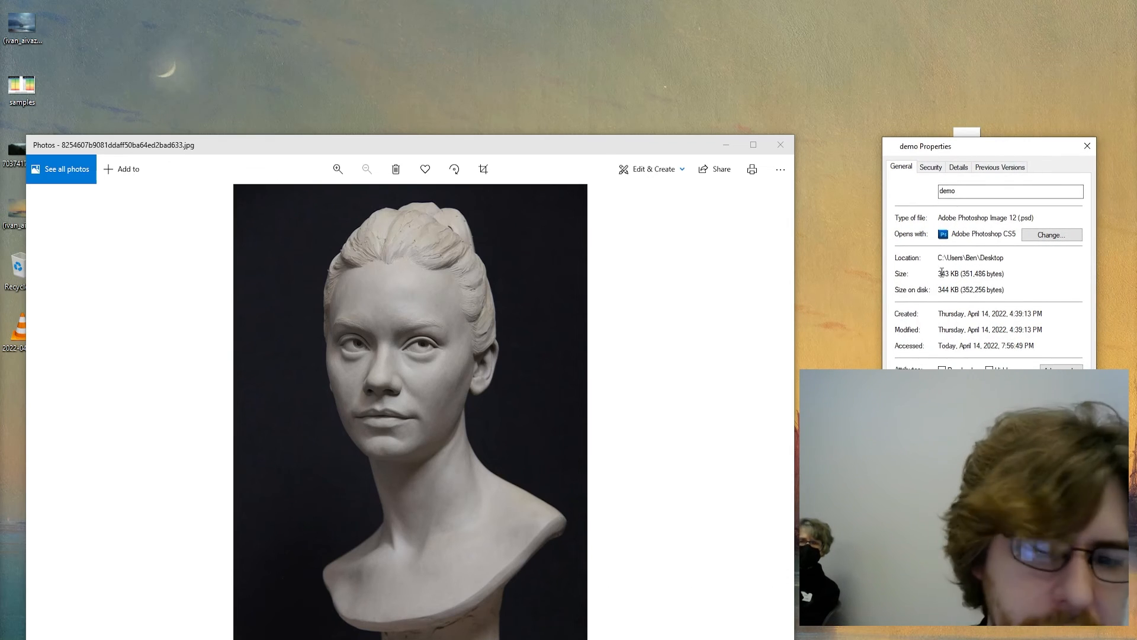
key("Escape")
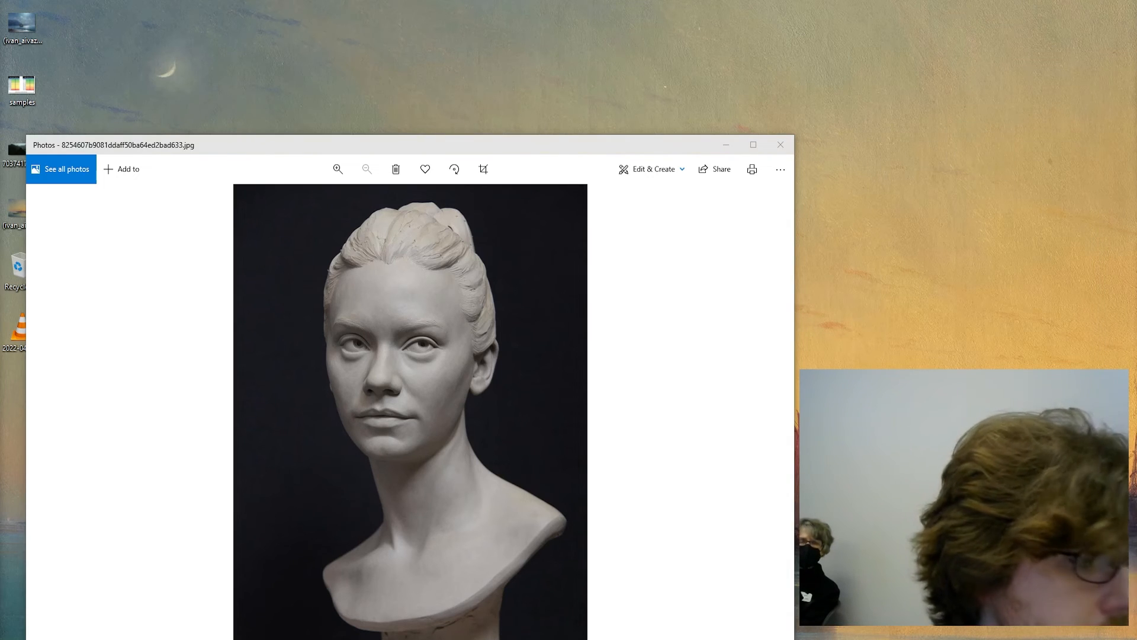
left_click_drag(505, 146, 1136, 215)
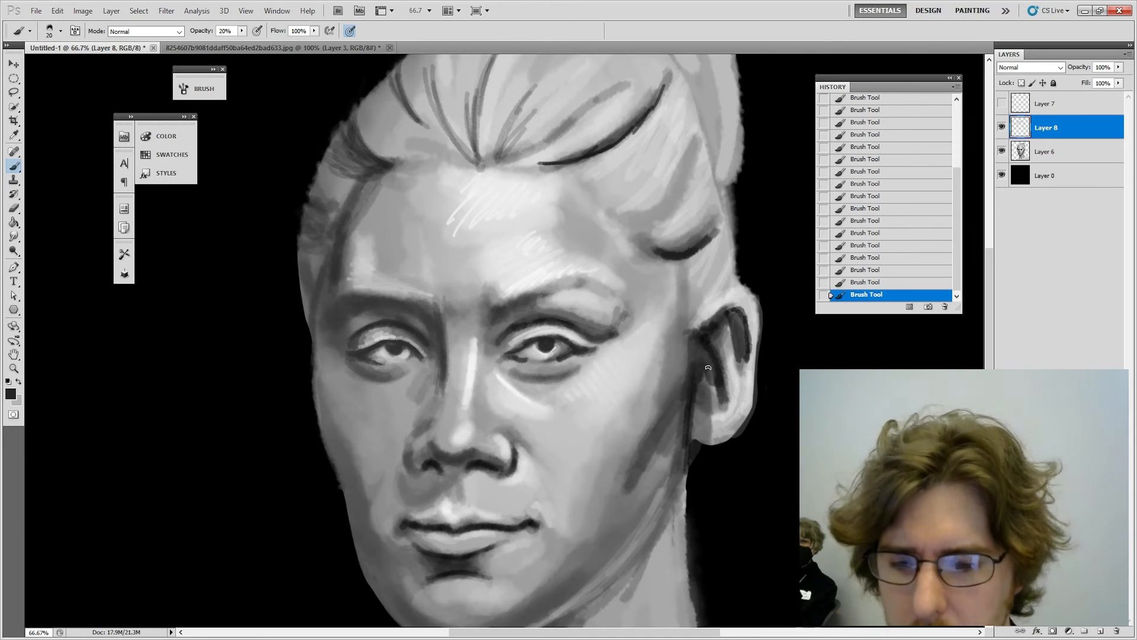
Step: Blend the cheek shadow in front of the ear with sampled dark and mid greys, enlarging the brush to size 60
left_click_drag(708, 367, 712, 249)
key("i")
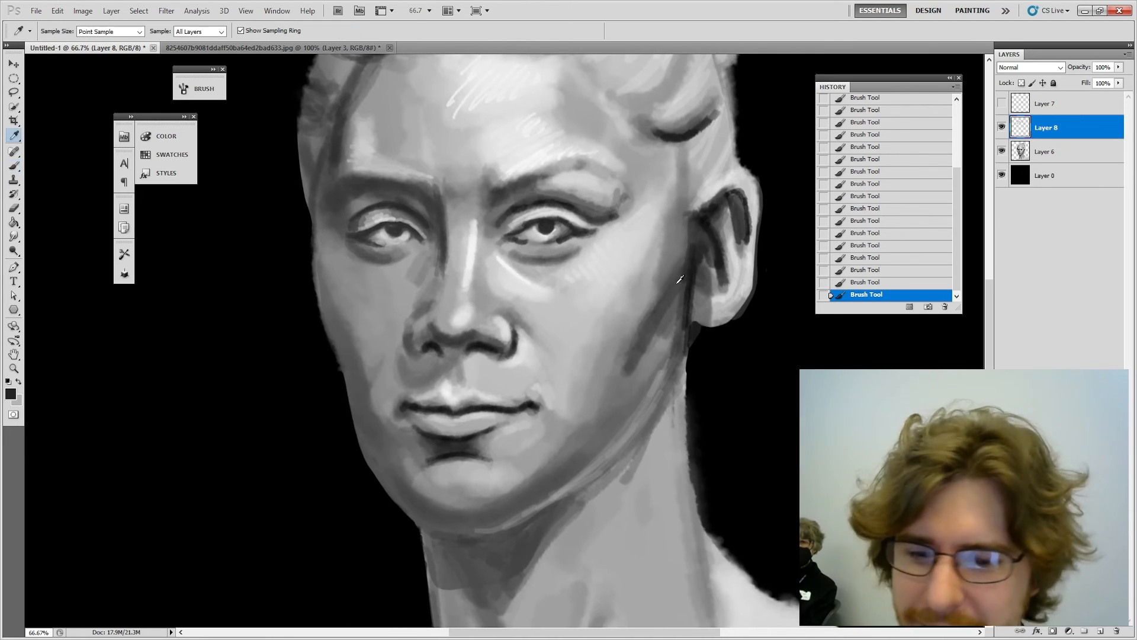
left_click(682, 273)
key("b")
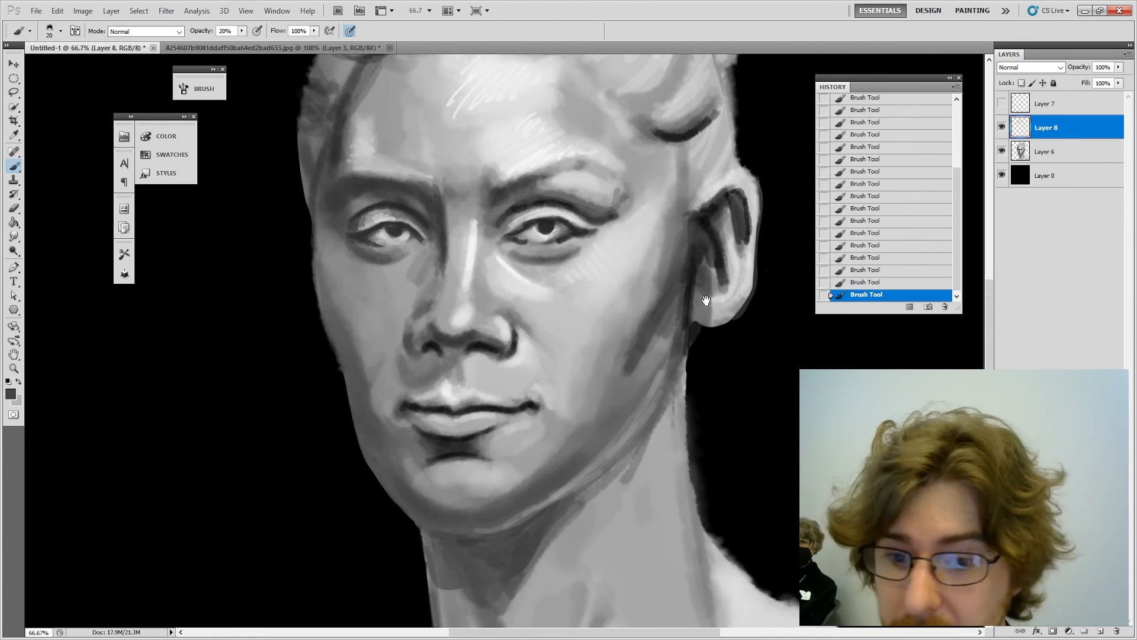
left_click_drag(717, 284, 734, 305)
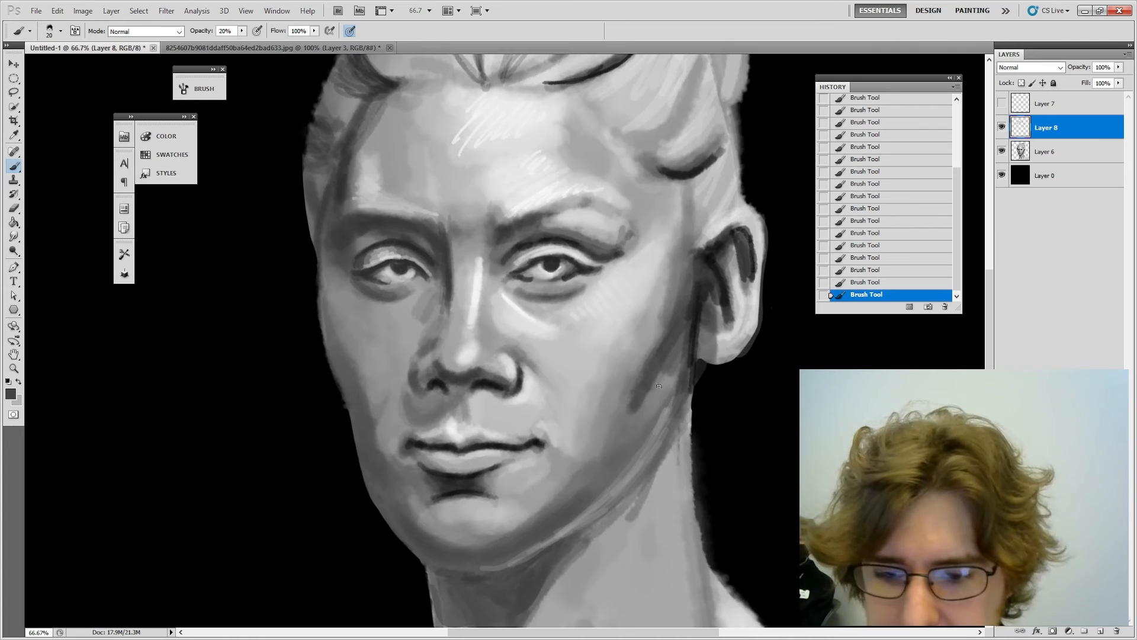
key("i")
left_click(644, 412)
key("b")
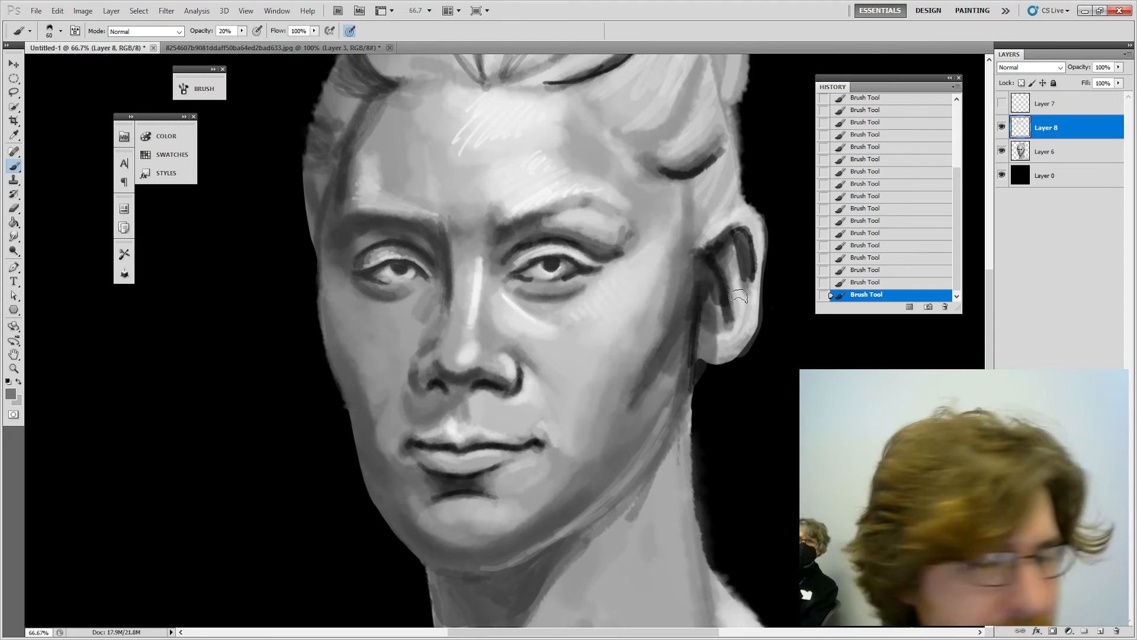
Step: Deepen the shadow between cheek and ear with a dark grey sampled from the ear, reducing the brush to size 40
key("i")
left_click(714, 257)
key("b")
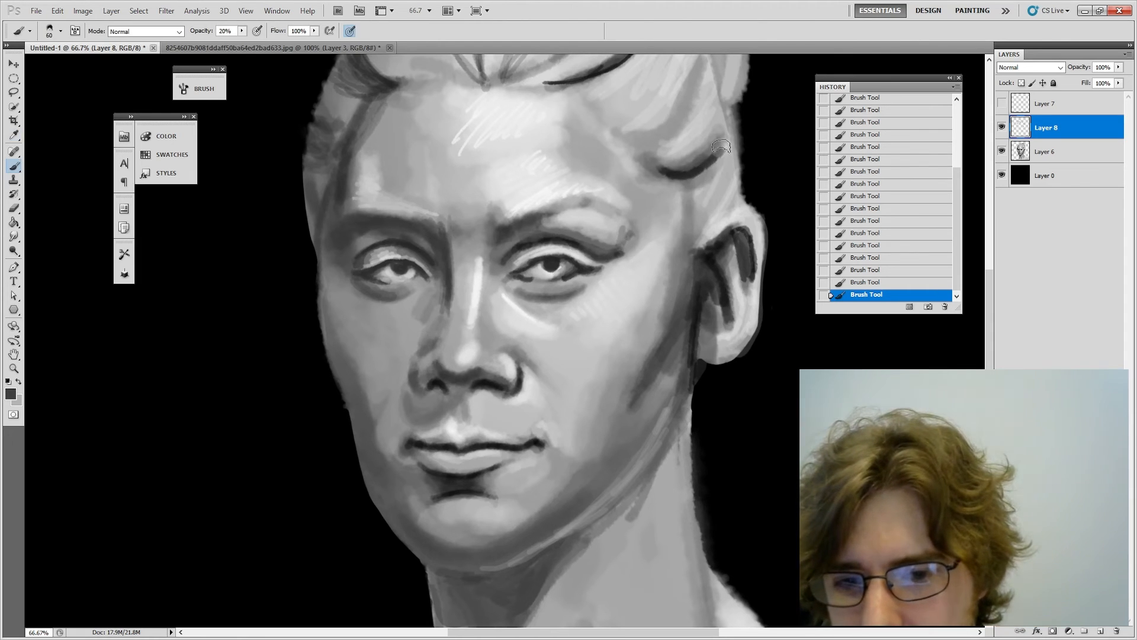
left_click_drag(693, 326, 770, 284)
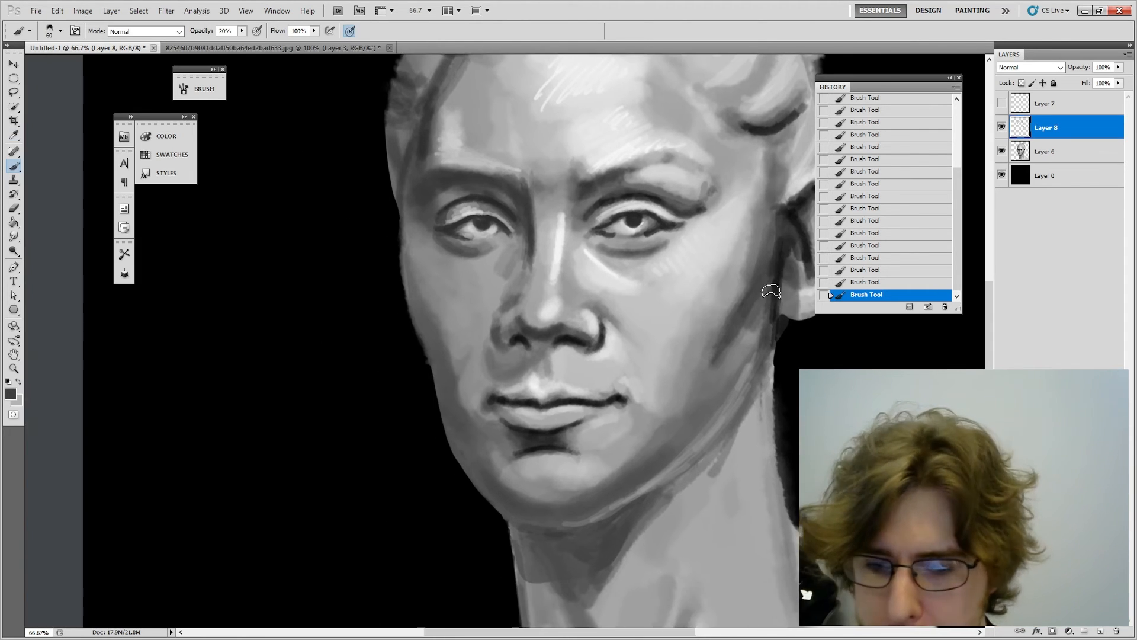
key("bracketleft")
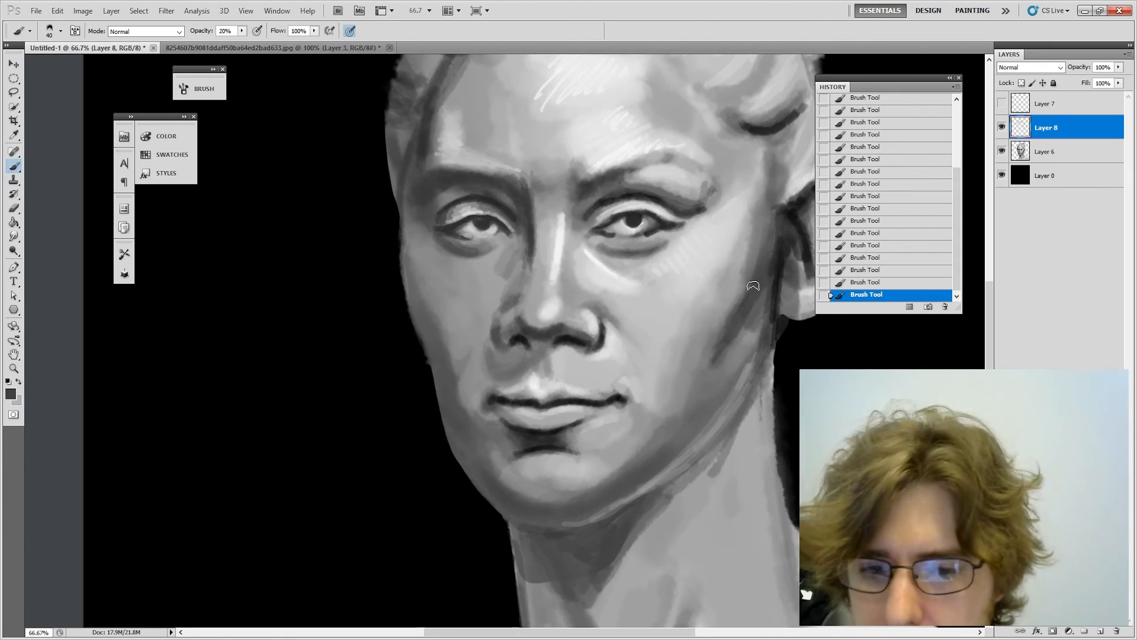
Step: Darken the eyebrows with a near-black sampled at the outer corner of the eye nearer the ear and the brush at size 35
key("i")
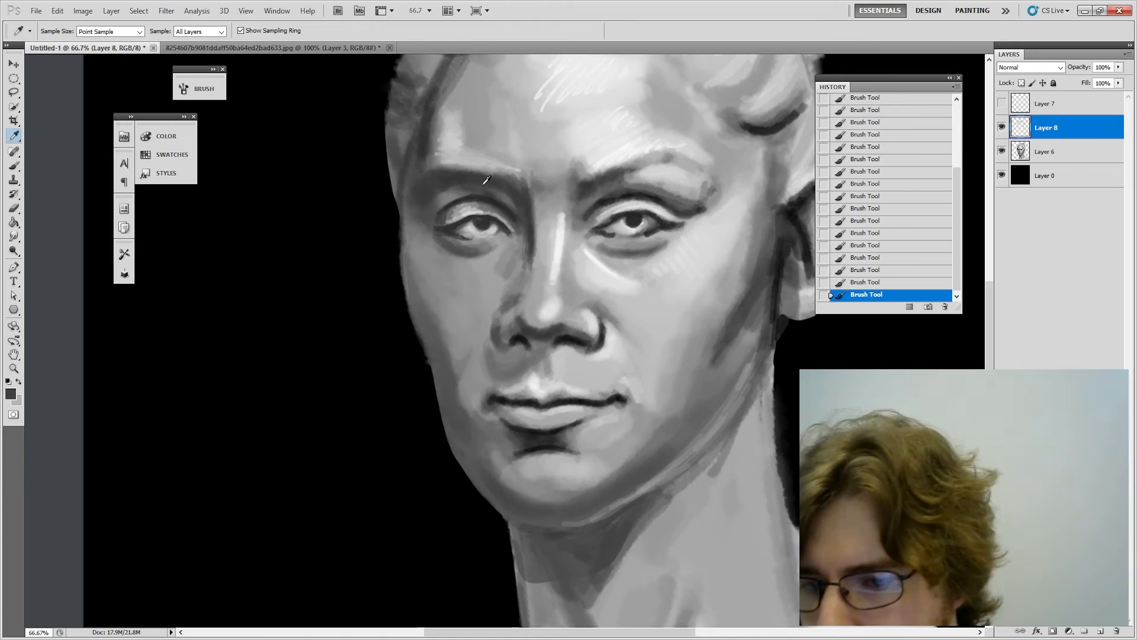
key("b")
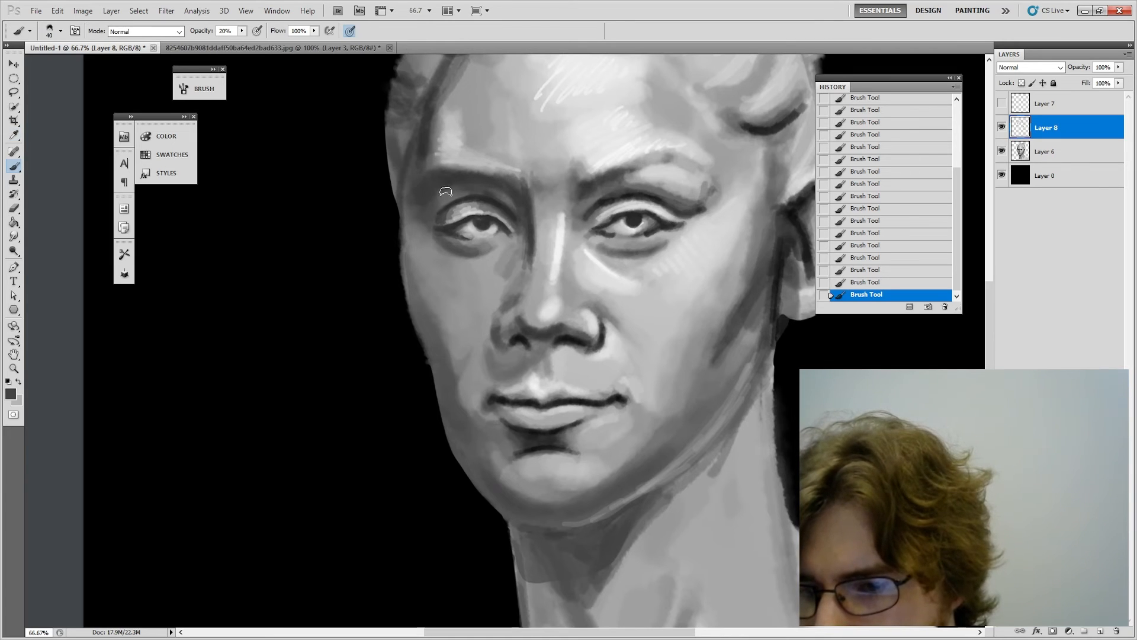
key("i")
left_click(664, 212)
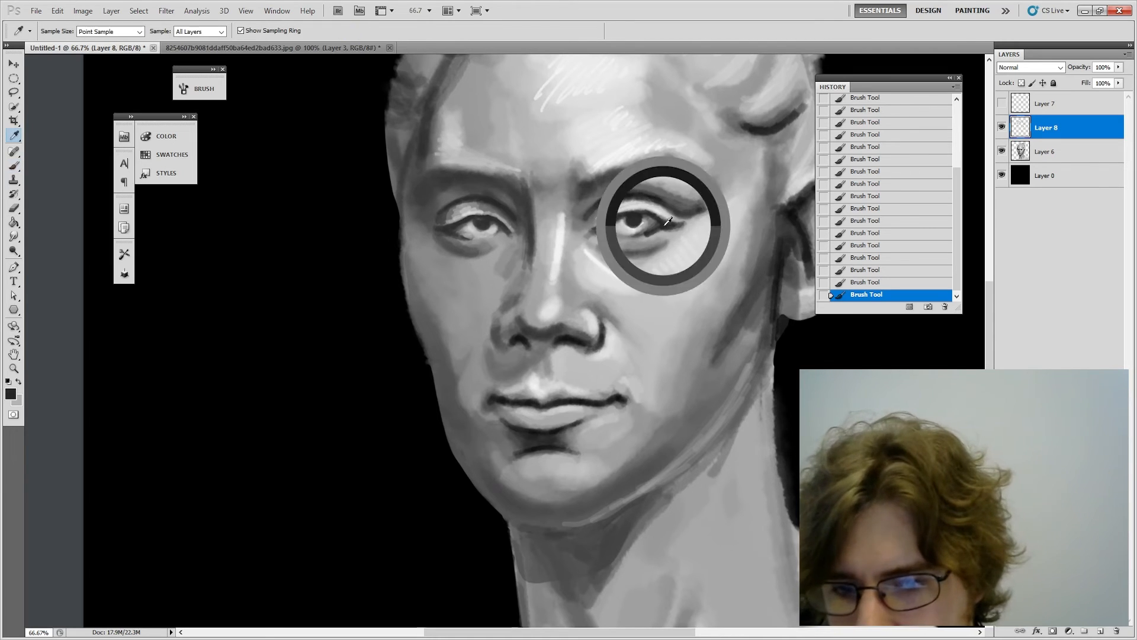
key("b")
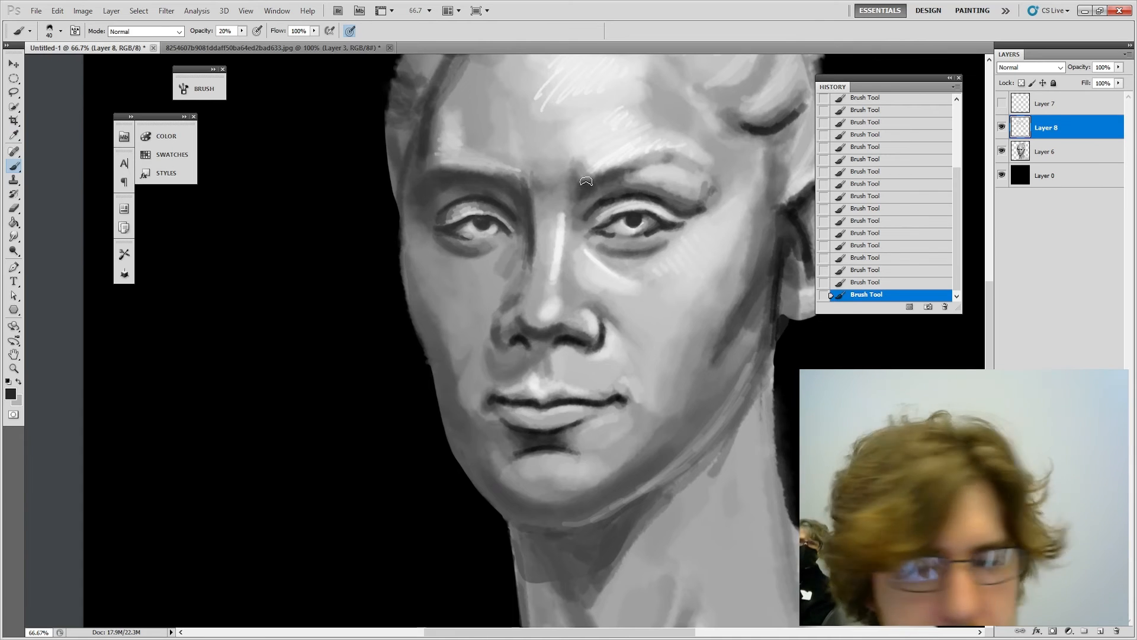
key("bracketleft")
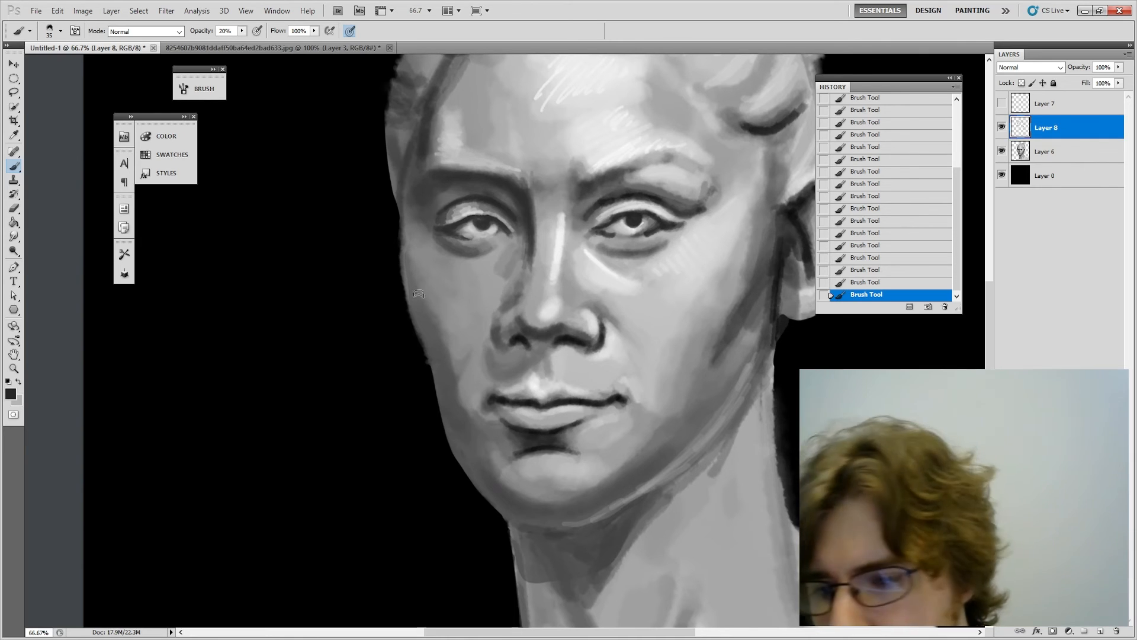
Step: Shade the outer edge of the cheek on the far side of the face with the brush at size 50
key("bracketright")
key("bracketright")
key("bracketright")
key("bracketleft")
key("bracketleft")
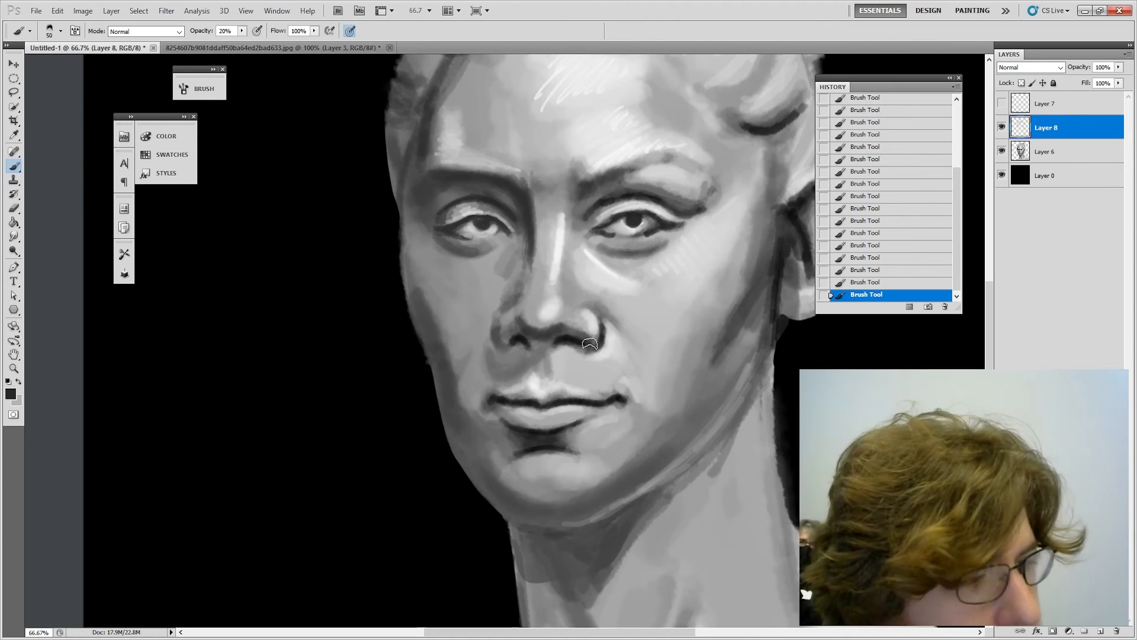
Step: Add soft shading beneath the lower lip with the brush enlarged to size 100
key("bracketright")
key("bracketright")
key("bracketright")
key("bracketright")
key("bracketright")
key("bracketright")
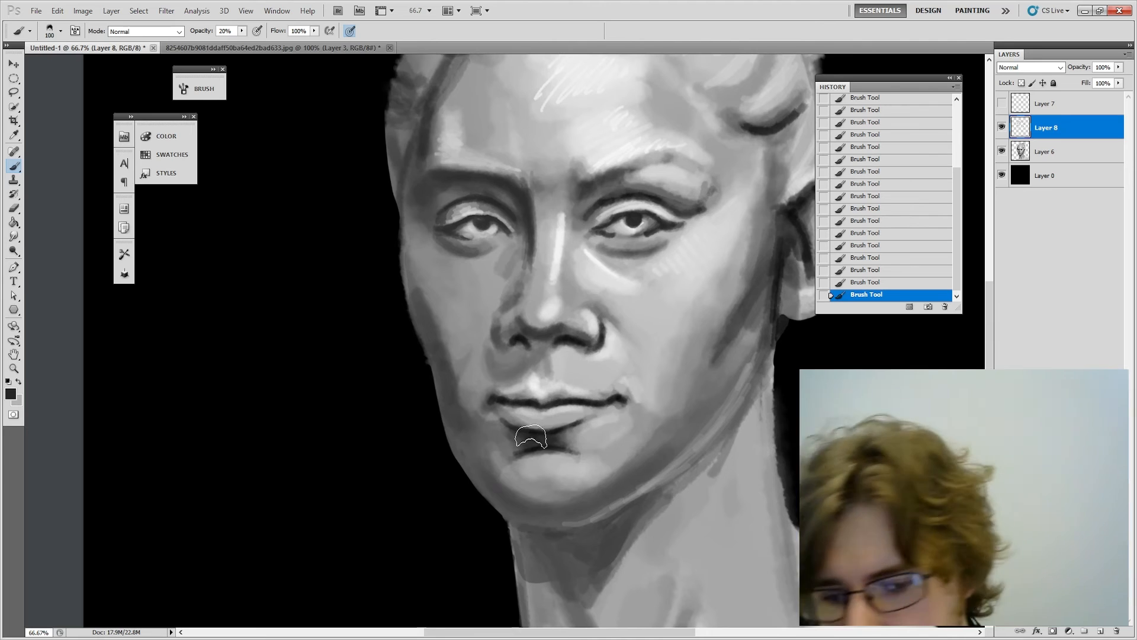
mouse_move(530, 437)
left_mouse_down()
mouse_move(511, 447)
mouse_move(501, 437)
mouse_move(532, 436)
left_mouse_up()
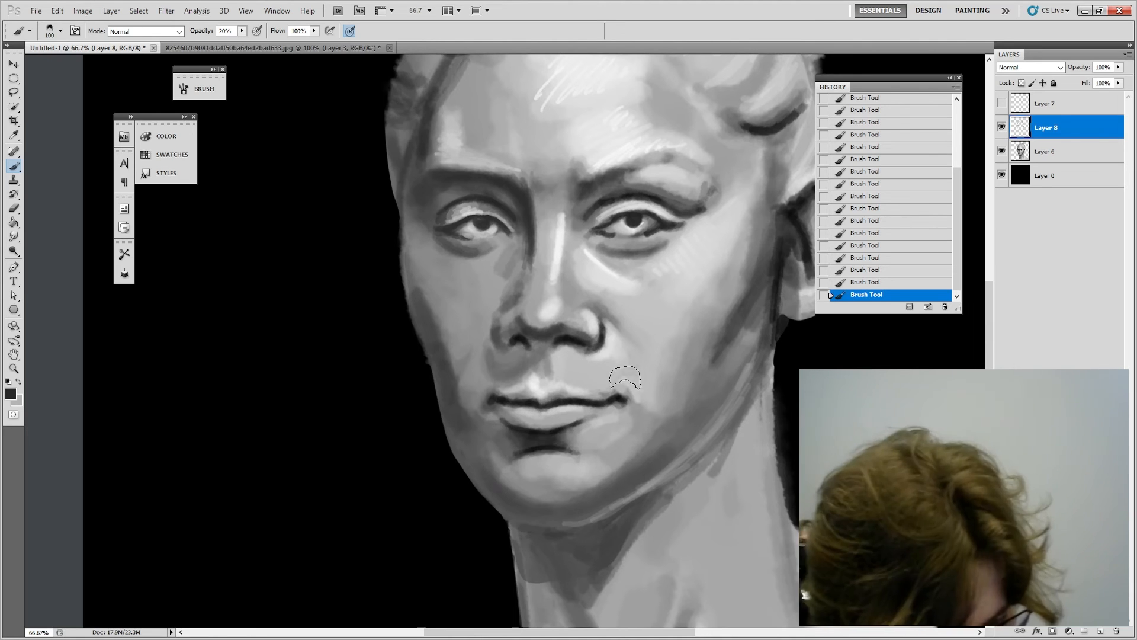
Step: Darken the lower jawline across the chin with the brush reduced to size 45
key("bracketleft")
key("bracketleft")
key("bracketleft")
key("bracketleft")
key("bracketleft")
key("bracketleft")
mouse_move(475, 461)
left_mouse_down()
mouse_move(512, 501)
mouse_move(614, 496)
left_mouse_up()
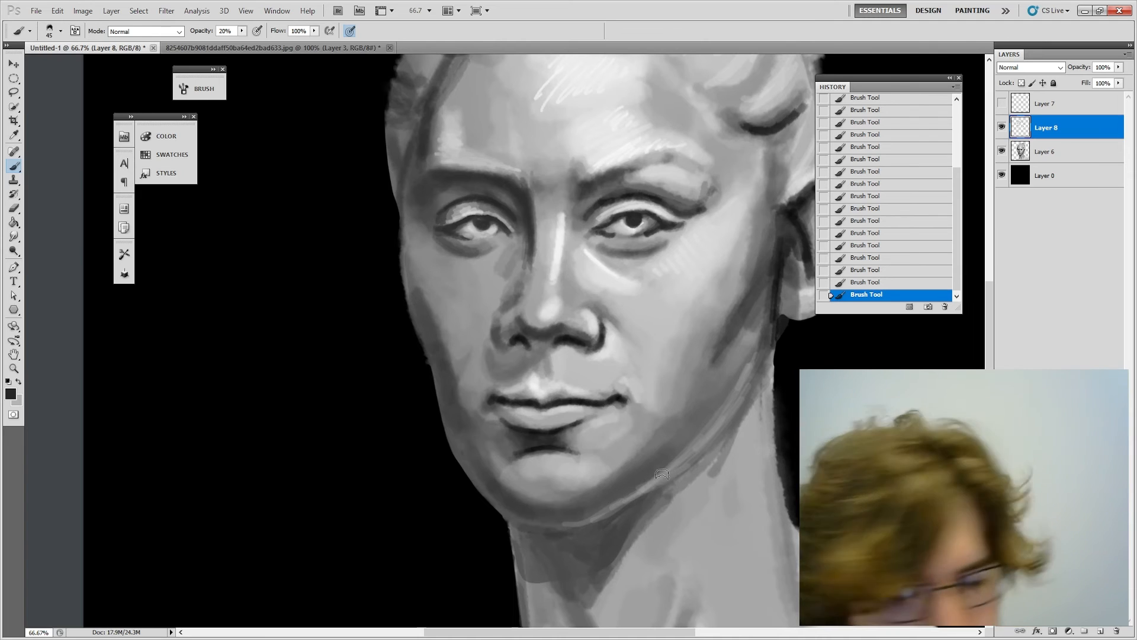
Step: Refine the shading on the chin and the underside of the jaw with the brush at sizes 50 and 35
key("bracketright")
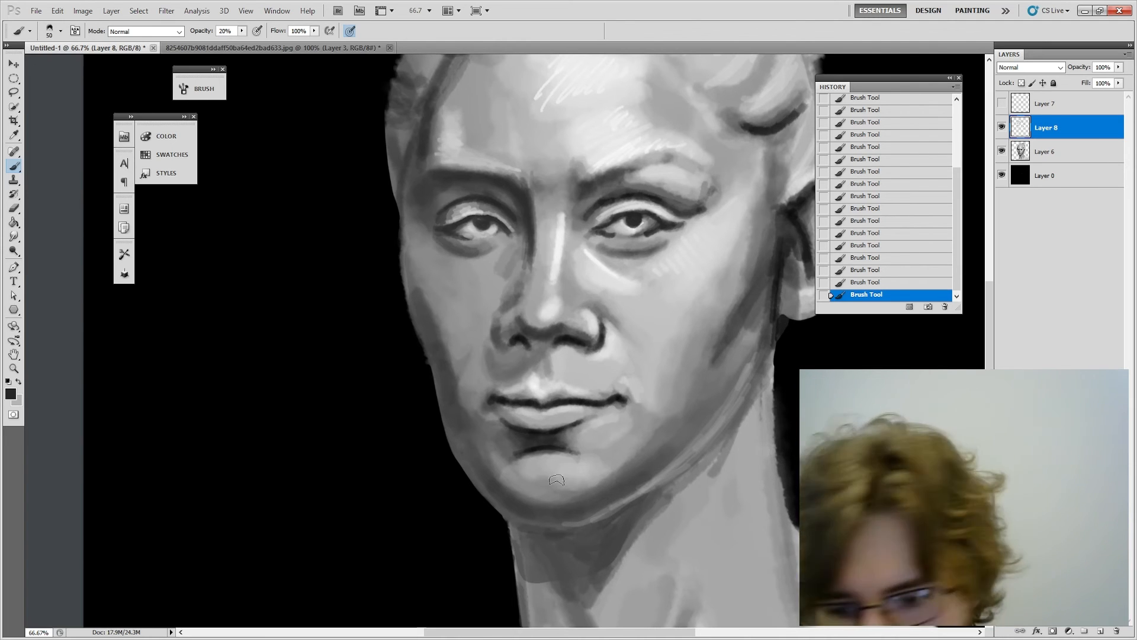
key("bracketleft")
key("bracketleft")
key("bracketleft")
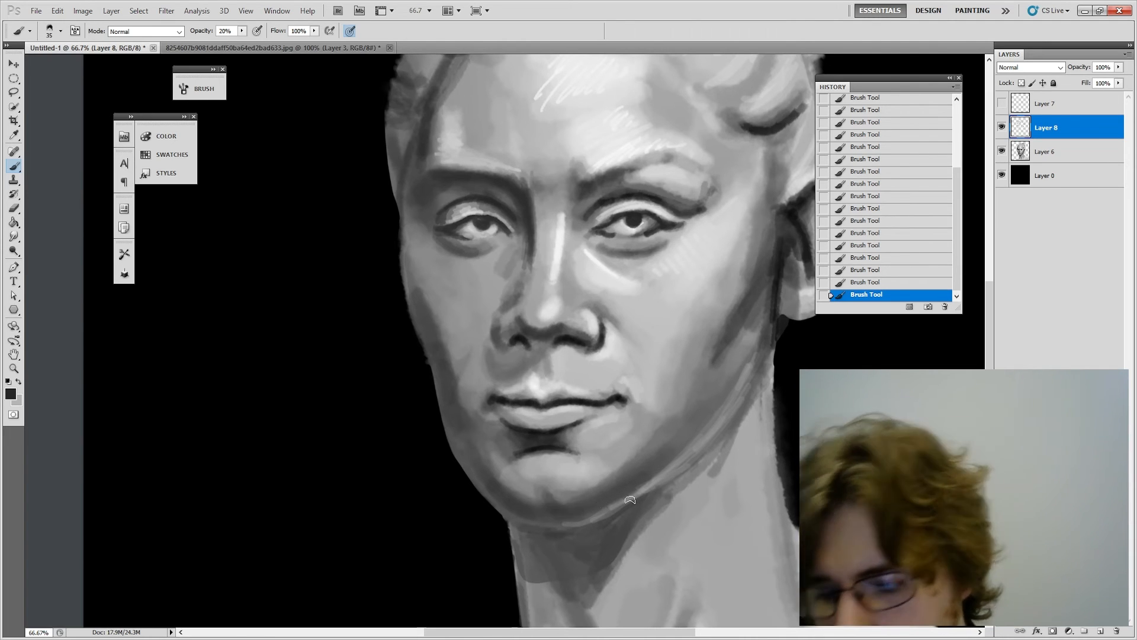
key("space")
mouse_move(753, 426)
left_mouse_down()
mouse_move(723, 459)
mouse_move(752, 477)
left_mouse_up()
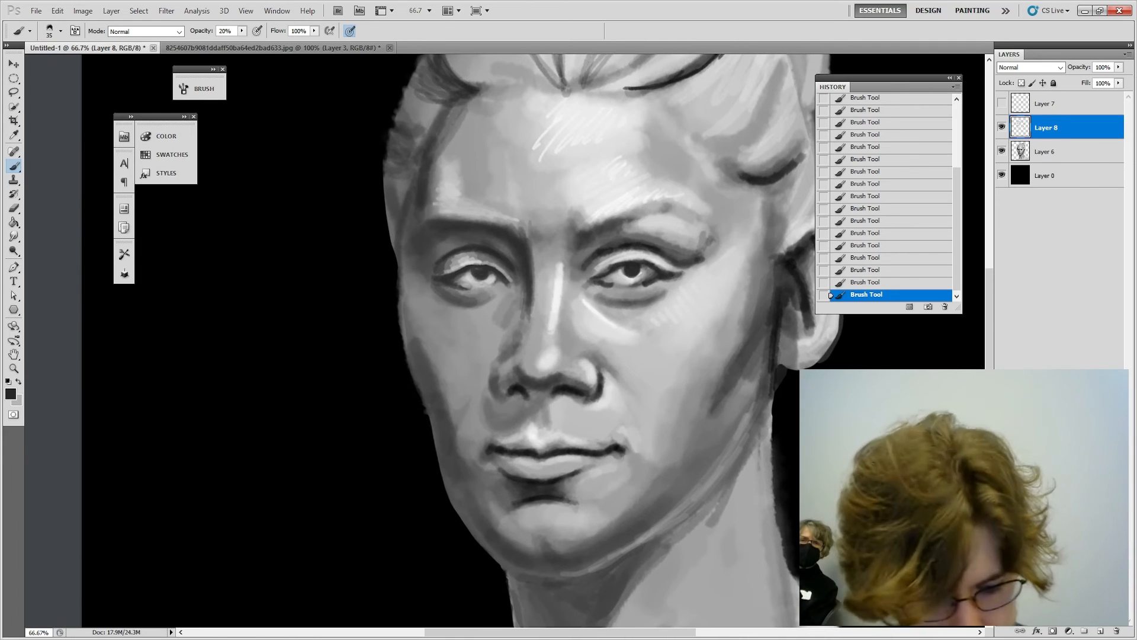
Step: View the whole portrait and the commands available for Layer 8, closing them without choosing one
key("ctrl+minus")
key("ctrl+minus")
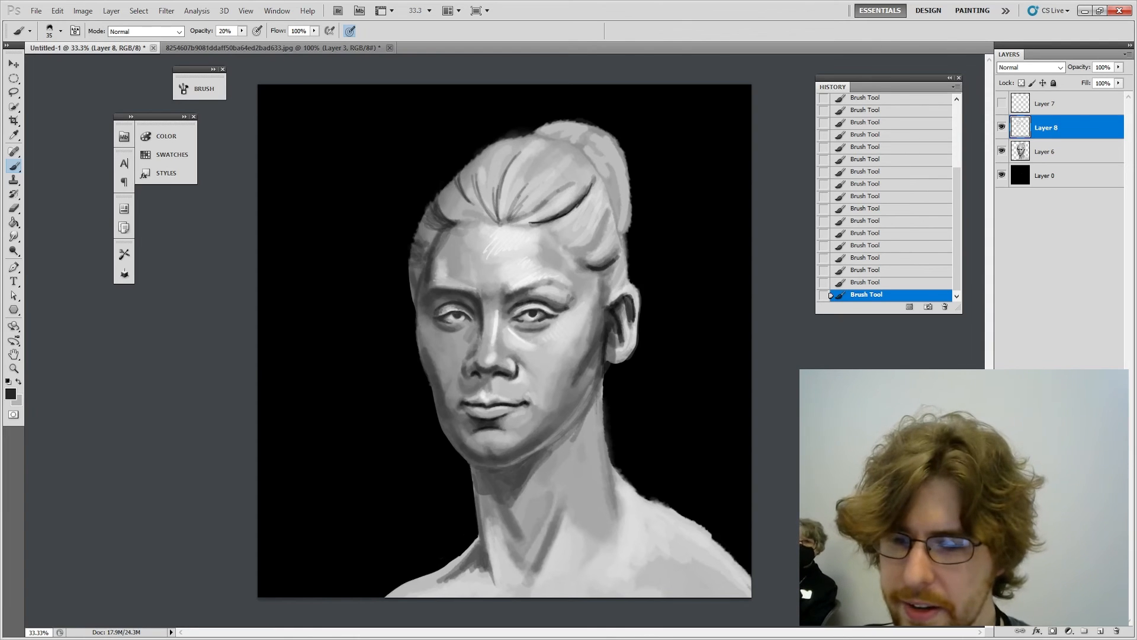
right_click(1073, 129)
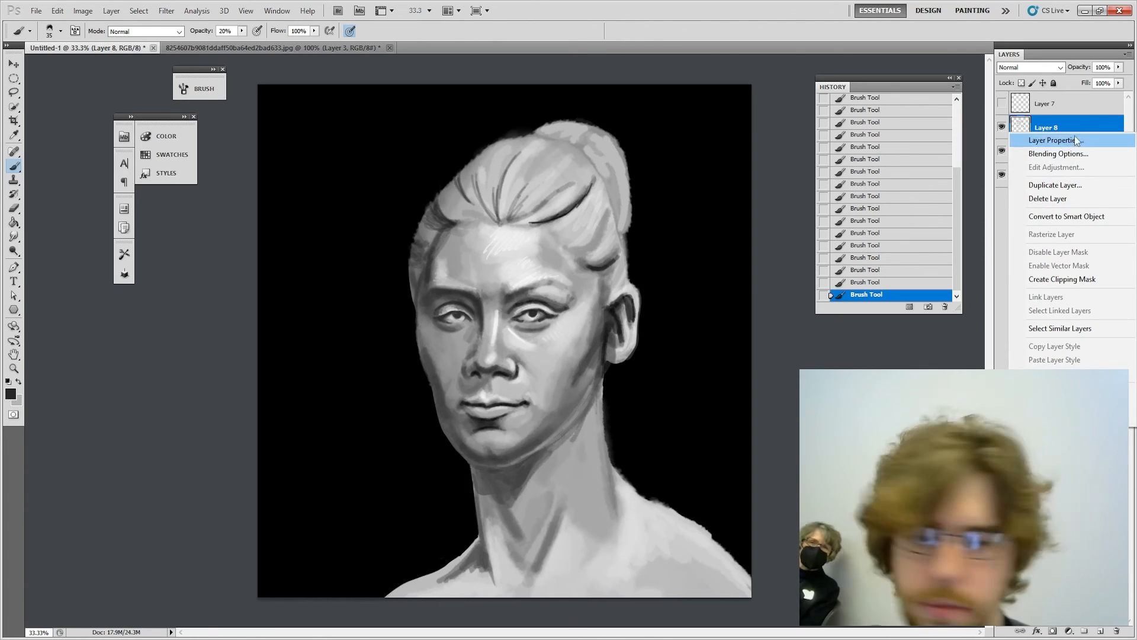
left_click(1088, 120)
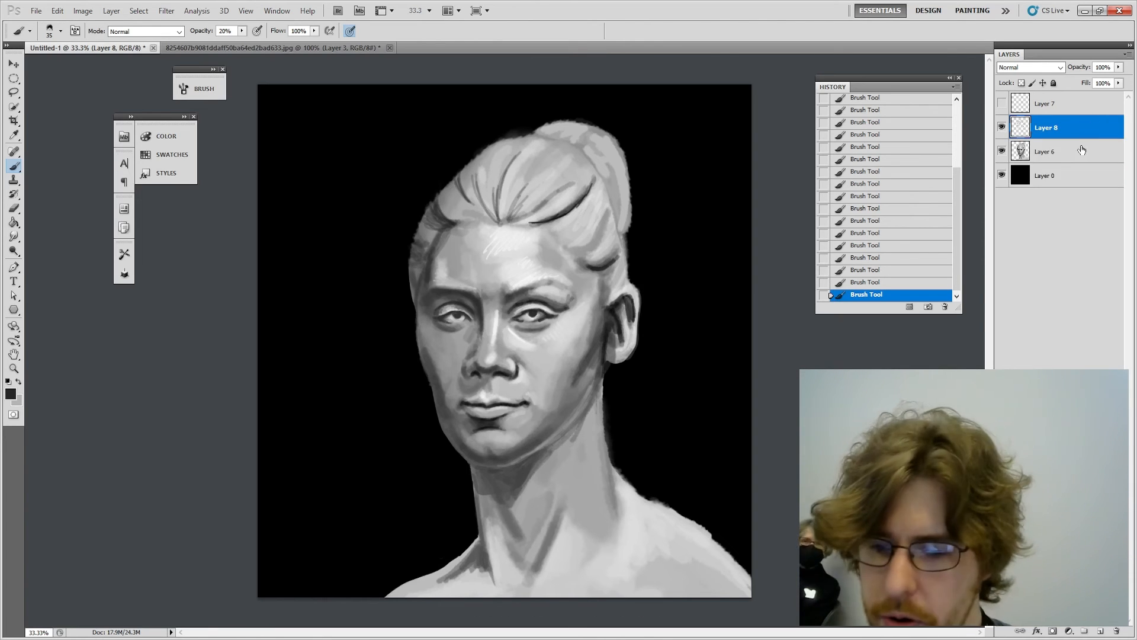
Step: Shade the jaw below the ear on Layer 8 with grey tones sampled from the face
left_click(598, 367, "alt")
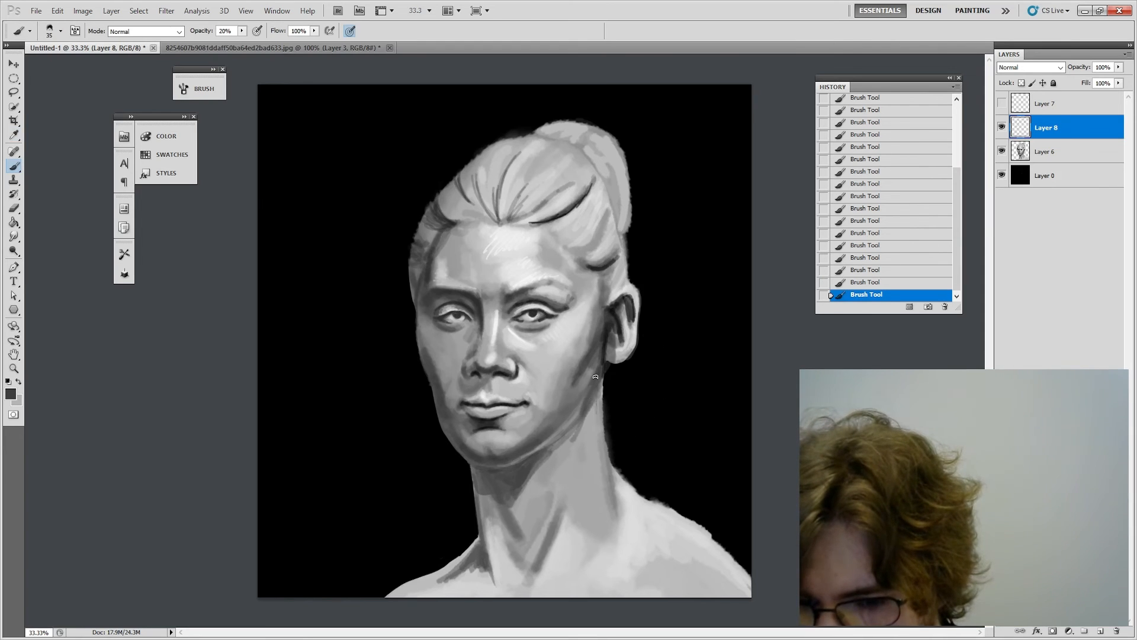
left_click_drag(597, 378, 578, 421)
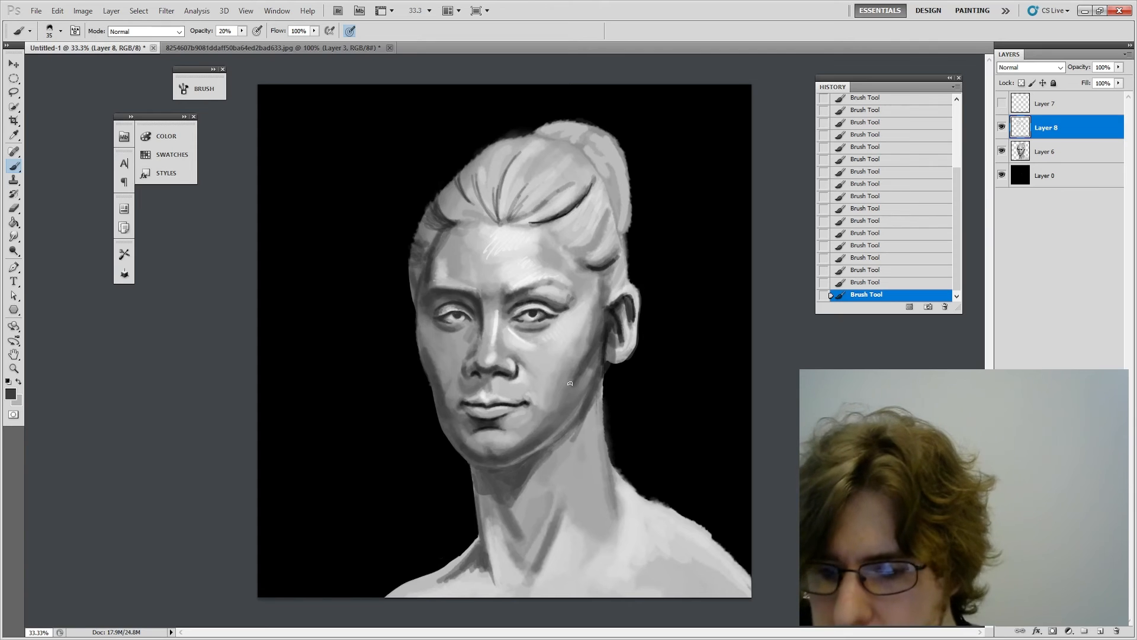
key("alt")
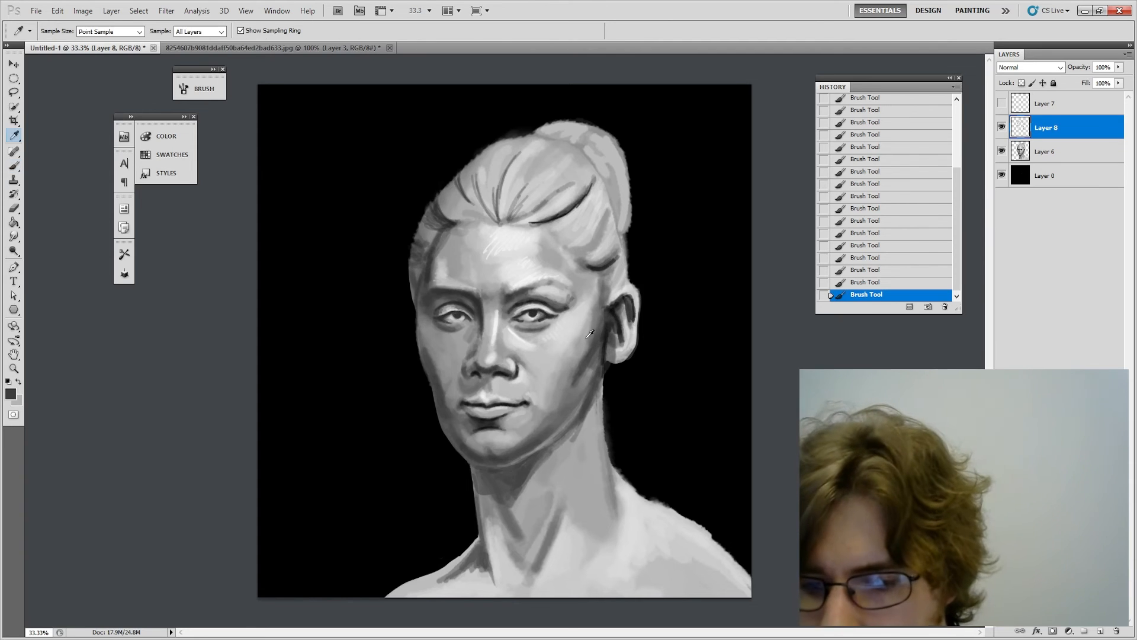
left_click(587, 337, "alt")
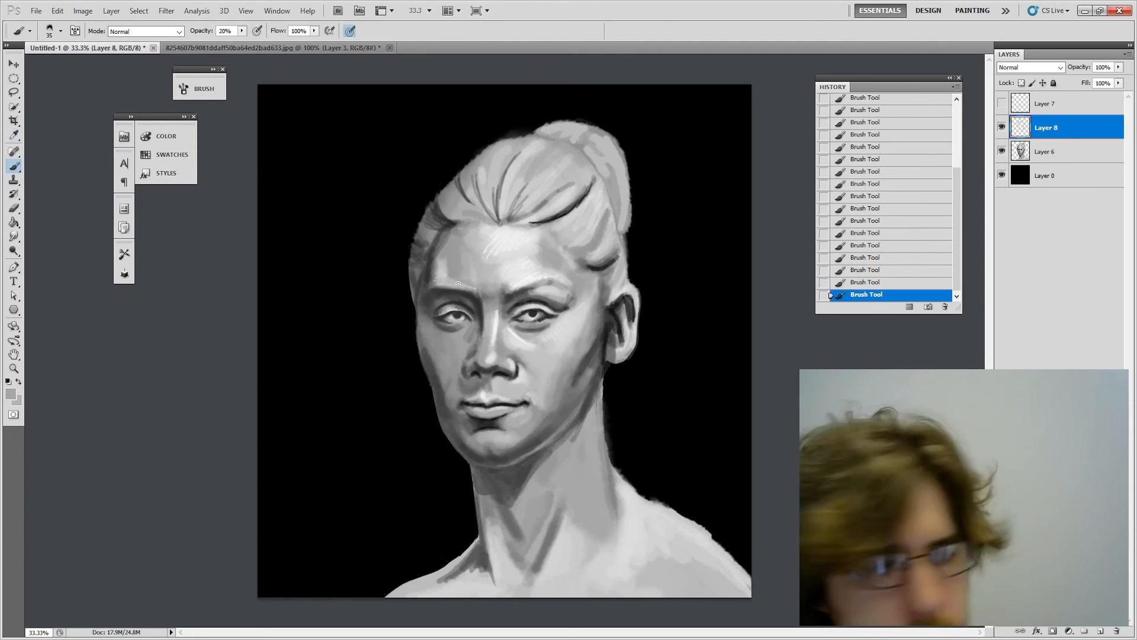
key("alt")
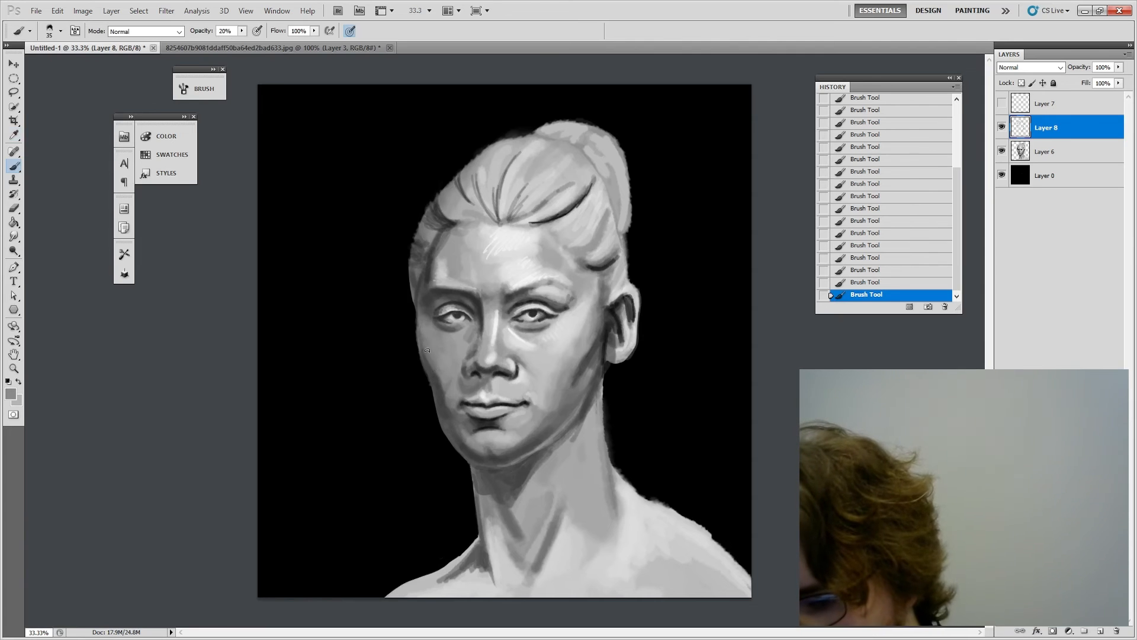
left_click(433, 364, "alt")
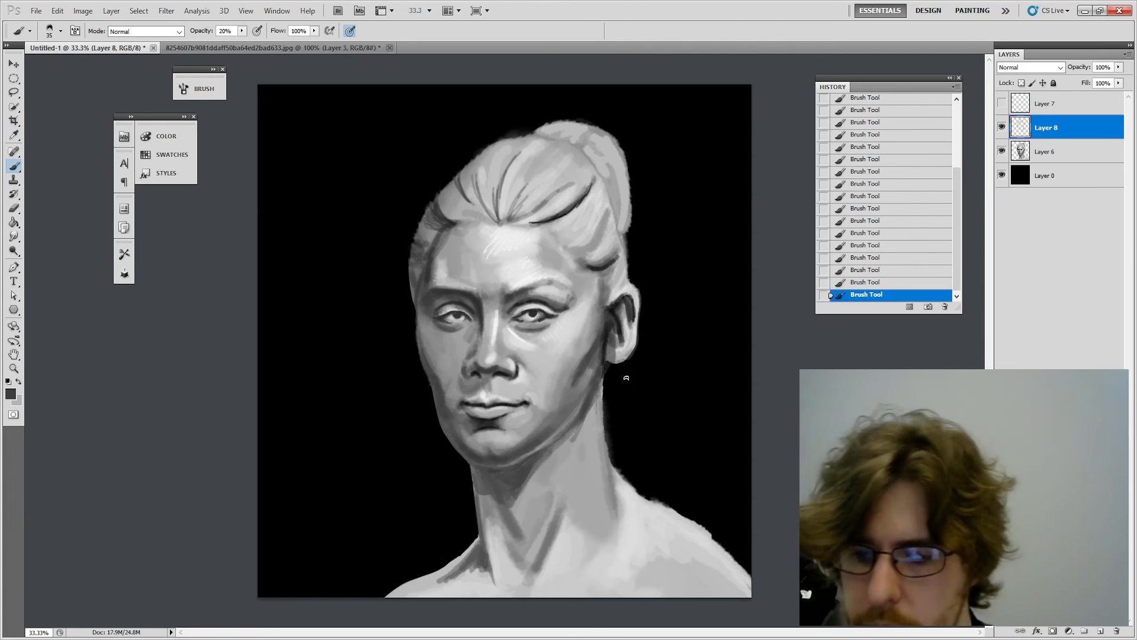
Step: Deepen the shadow under the chin and at the top of the neck with black sampled from the background
key("alt")
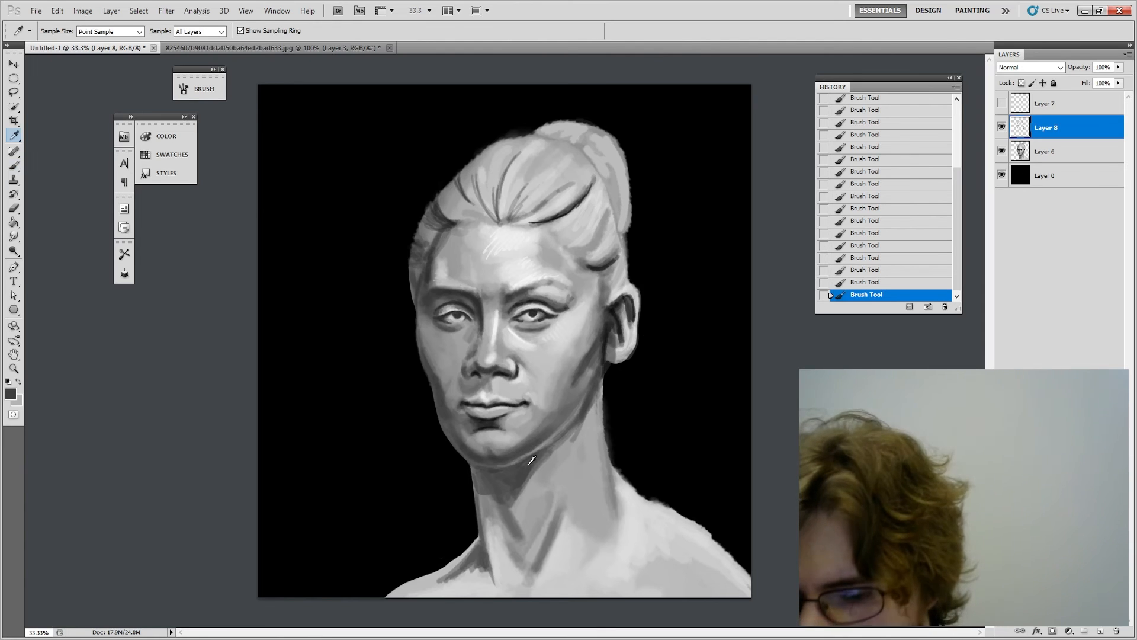
left_click(655, 361, "alt")
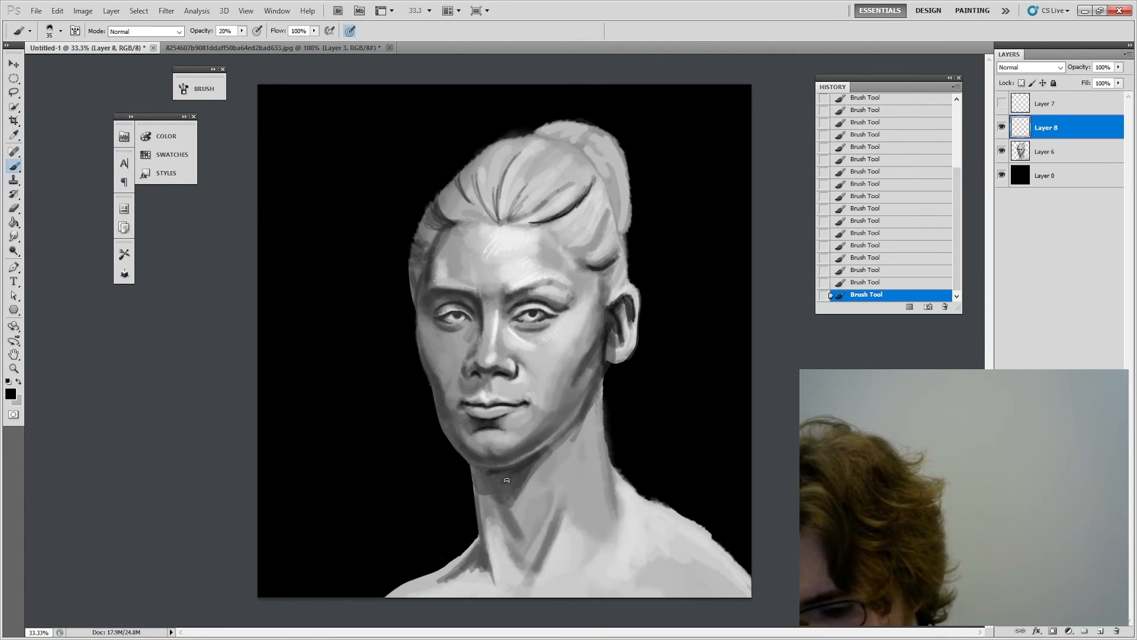
mouse_move(507, 479)
left_mouse_down()
mouse_move(515, 494)
mouse_move(548, 453)
left_mouse_up()
mouse_move(516, 471)
left_mouse_down()
mouse_move(495, 475)
mouse_move(505, 500)
left_mouse_up()
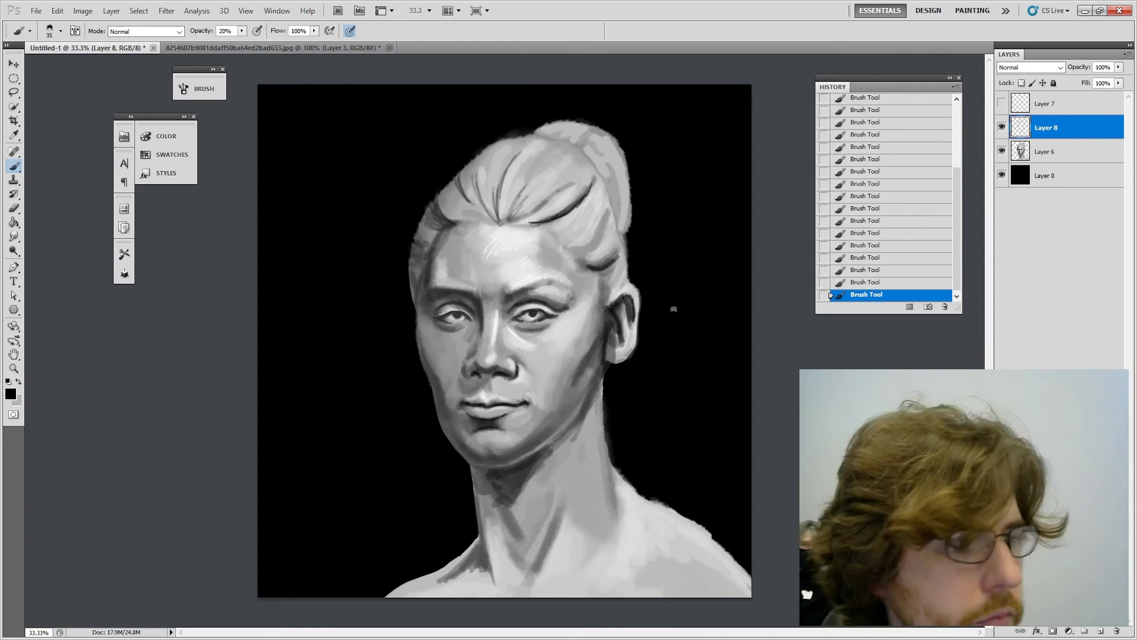
Step: Refine the arch and outer end of the eyebrow nearest the ear with greys sampled around it
left_click(553, 269, "alt")
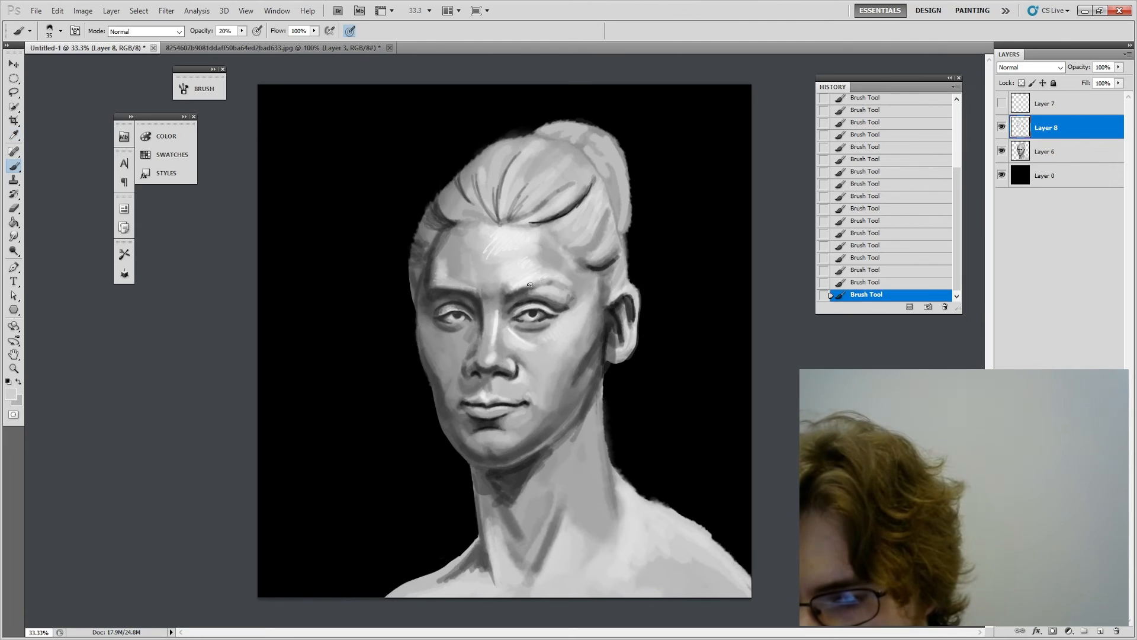
left_click(545, 284, "alt")
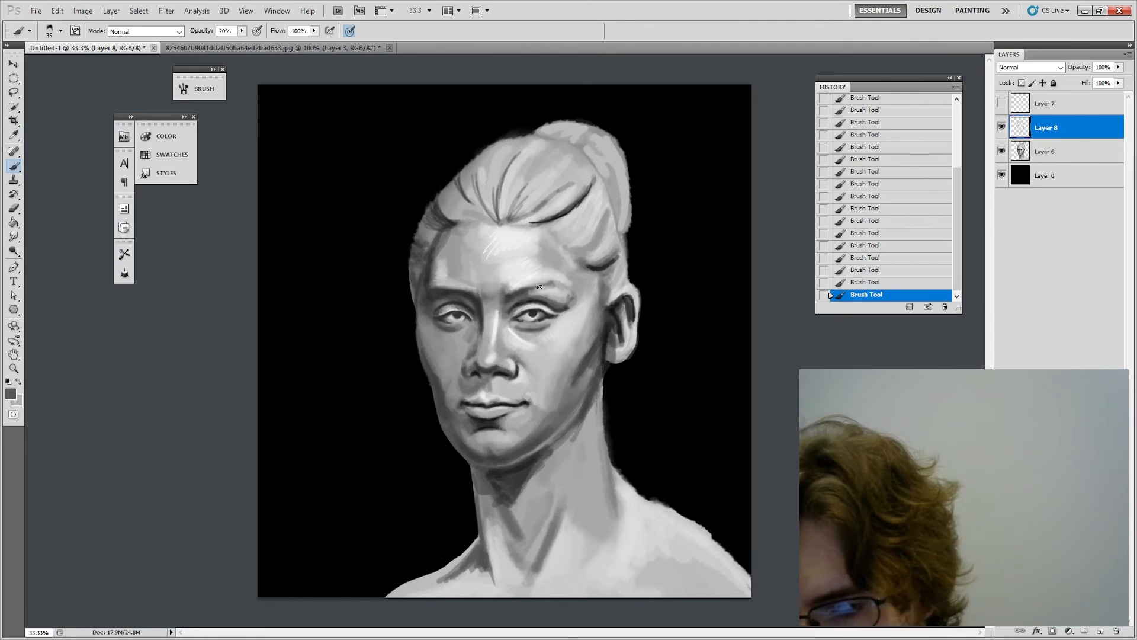
left_click_drag(540, 287, 548, 285)
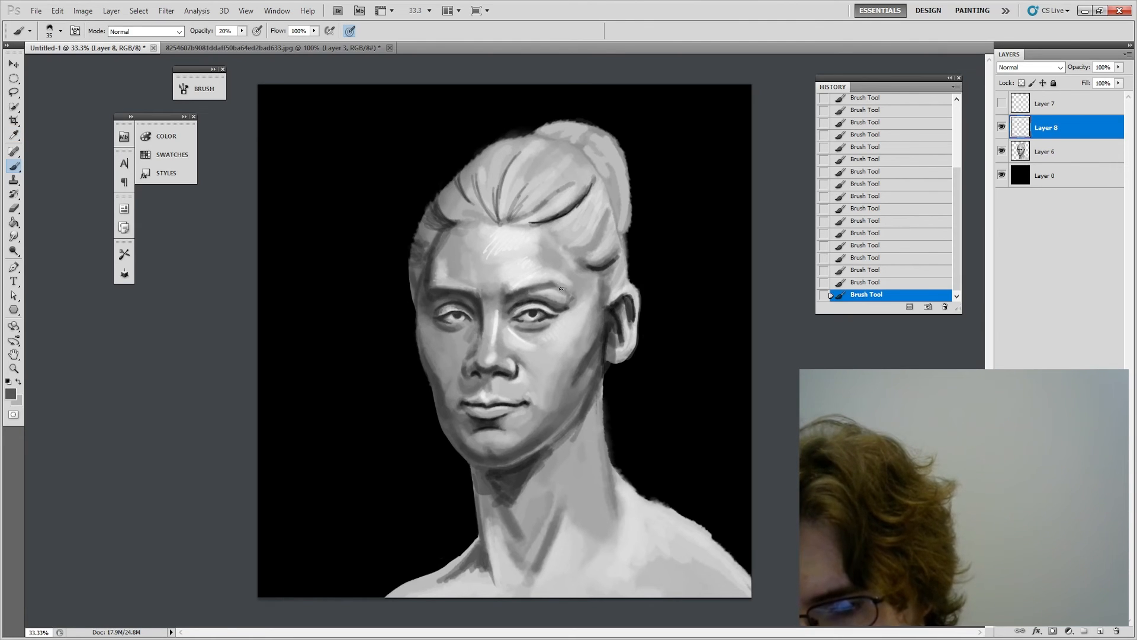
left_click(559, 290, "alt")
left_click_drag(558, 291, 571, 302)
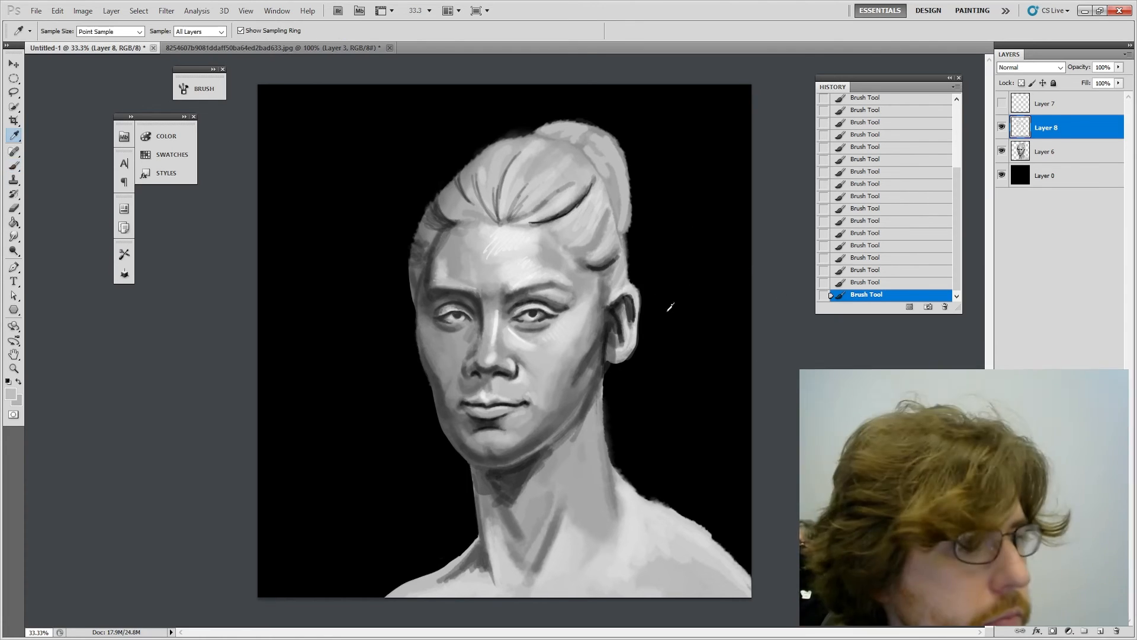
Step: Paint darker strands into the hair above the ear with sampled greys, reducing the brush to size 20
left_click(578, 204, "alt")
mouse_move(578, 204)
left_mouse_down()
mouse_move(566, 226)
mouse_move(584, 208)
mouse_move(577, 254)
mouse_move(610, 213)
left_mouse_up()
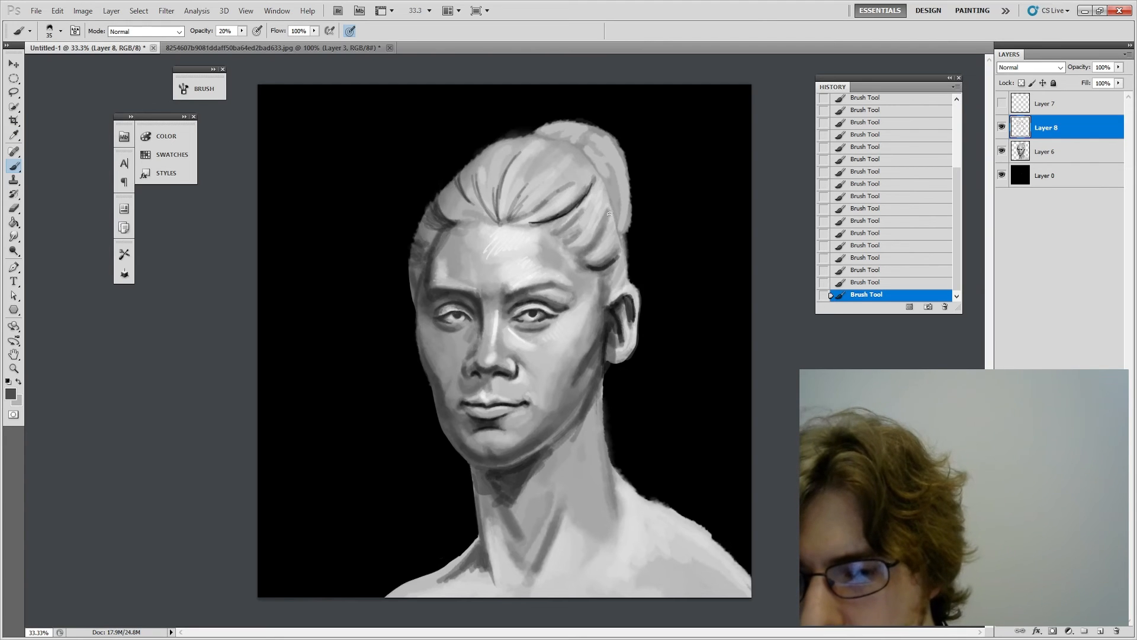
left_click(606, 265, "alt")
key("[")
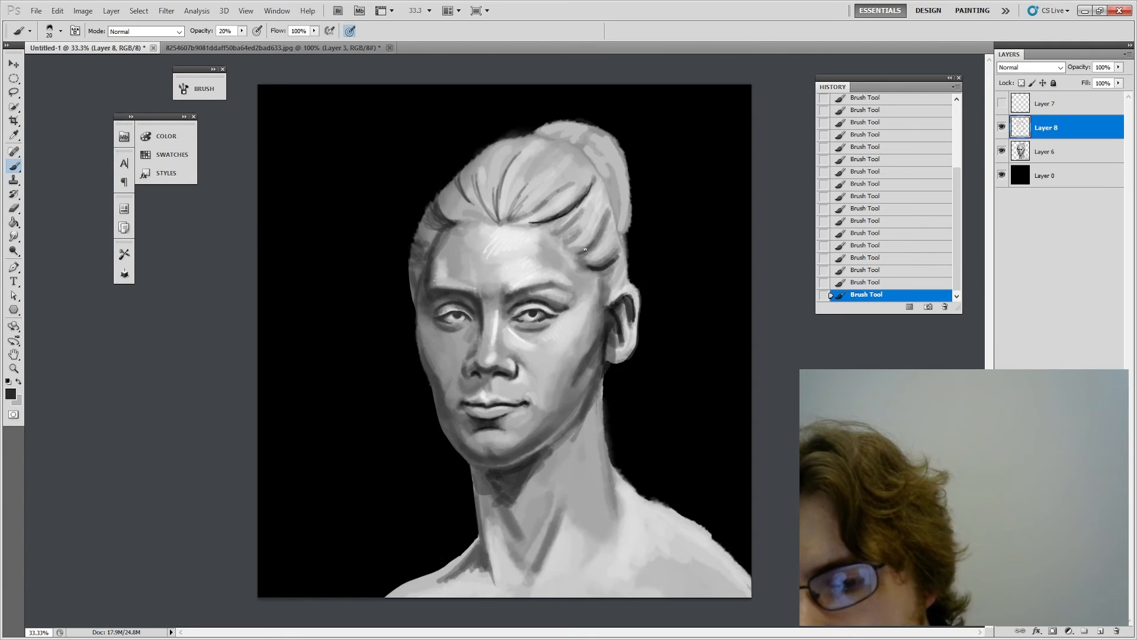
left_click_drag(582, 254, 600, 240)
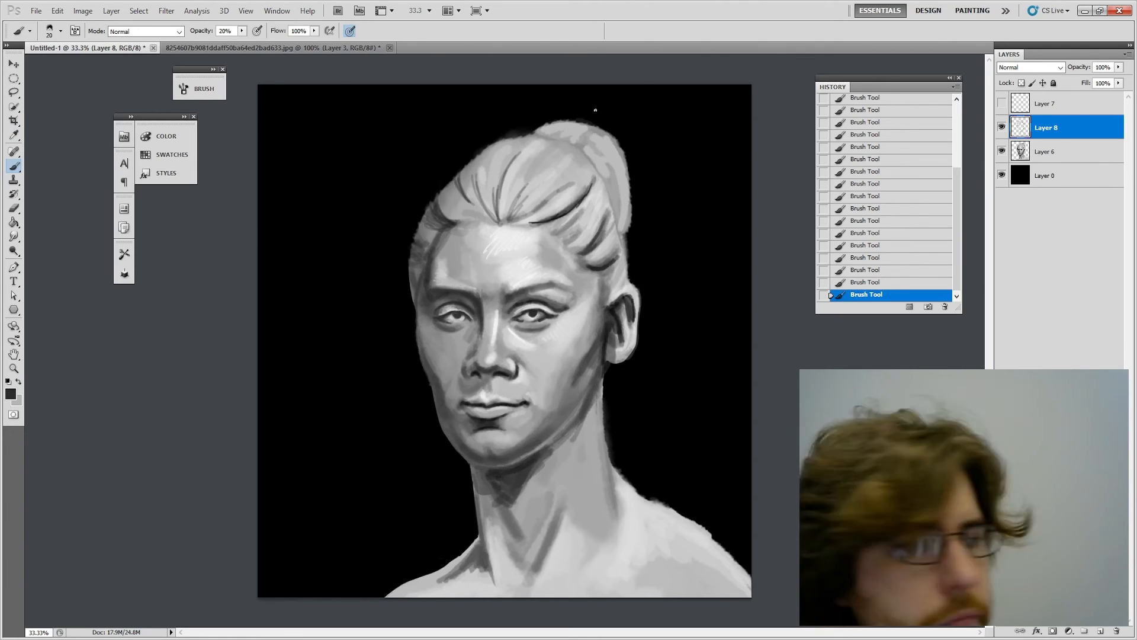
Step: Darken the crease between the hair and the ponytail with the brush at size 30
key("]")
left_click_drag(606, 182, 613, 196)
left_click_drag(606, 182, 619, 217)
left_click_drag(613, 189, 625, 232)
left_click_drag(617, 210, 625, 237)
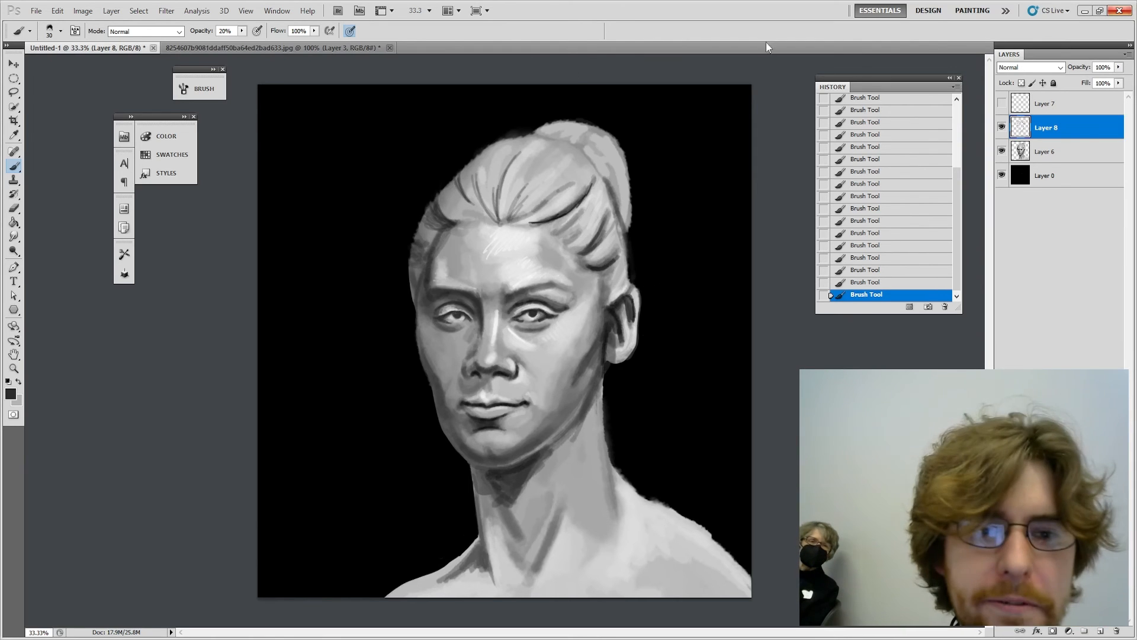
left_click(1084, 12)
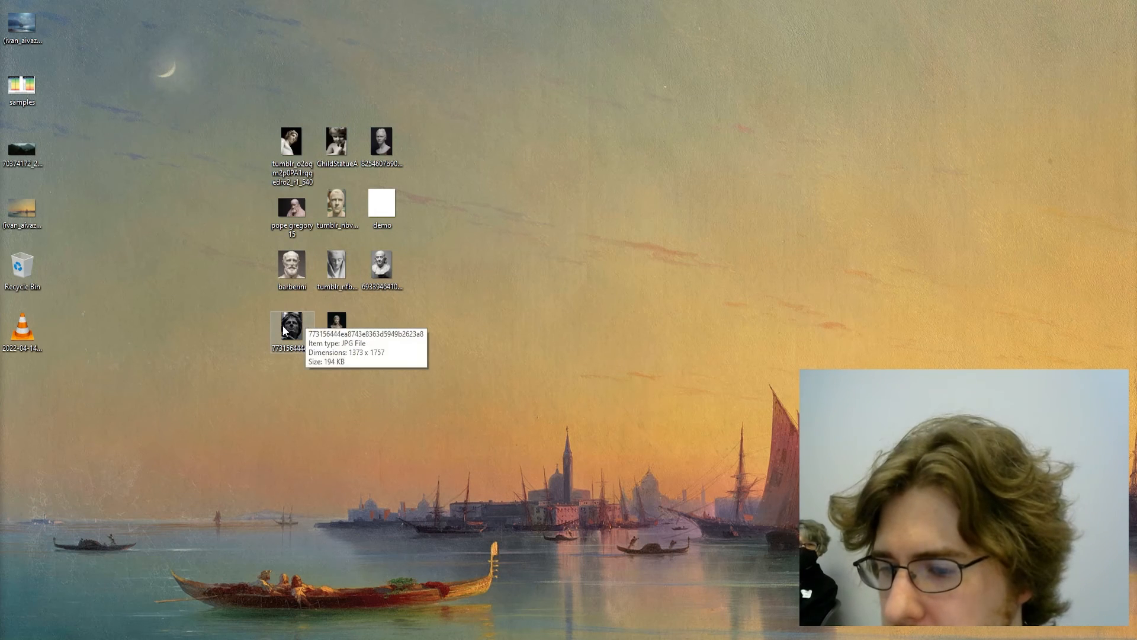
double_click(385, 263)
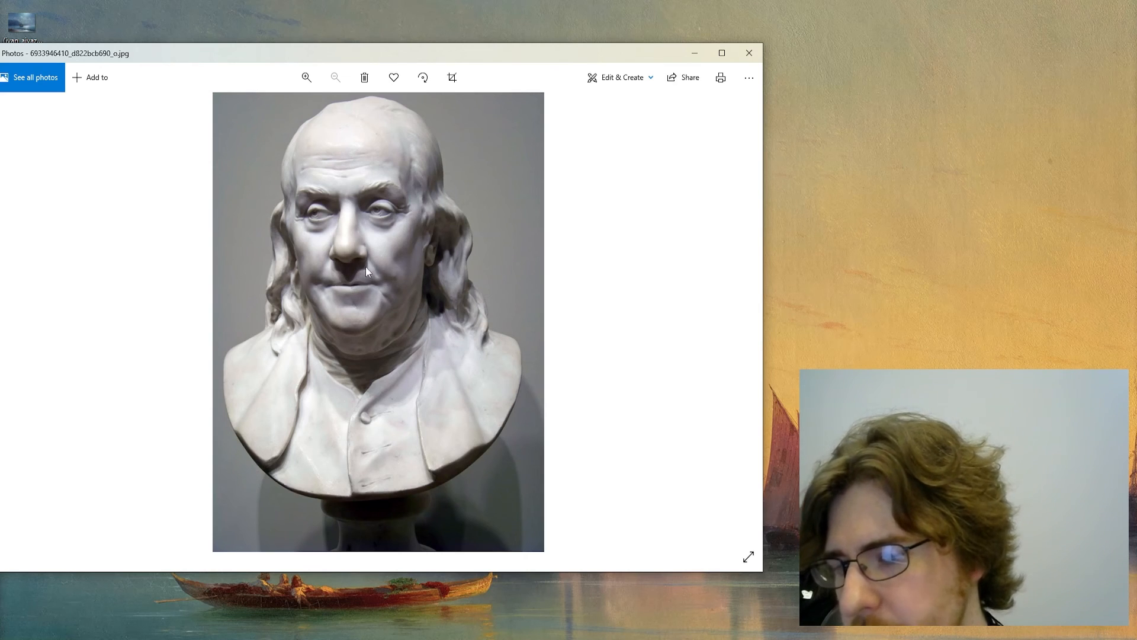
left_click(750, 53)
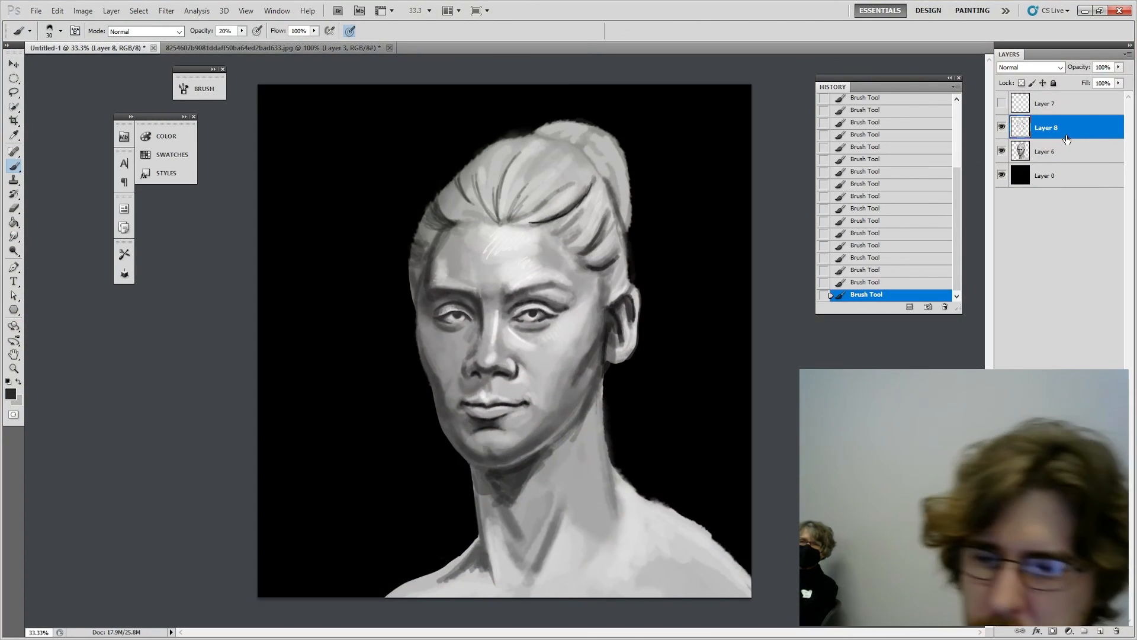
Step: Add a new layer above Layer 8 and darken the line between the lips on it
left_click(1100, 631)
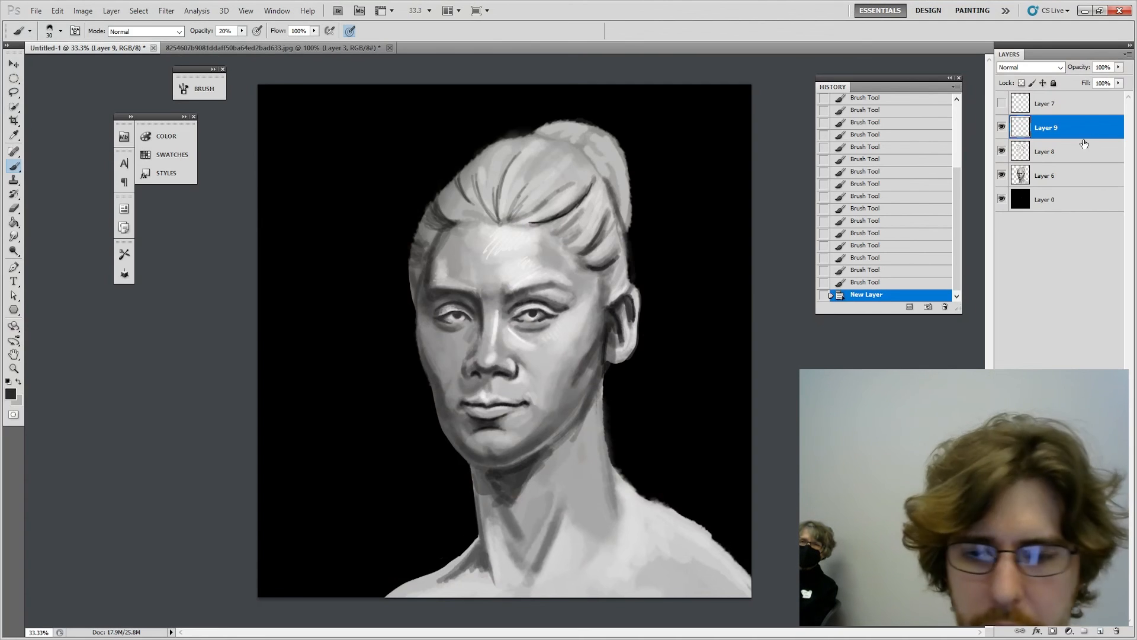
key("ctrl+plus")
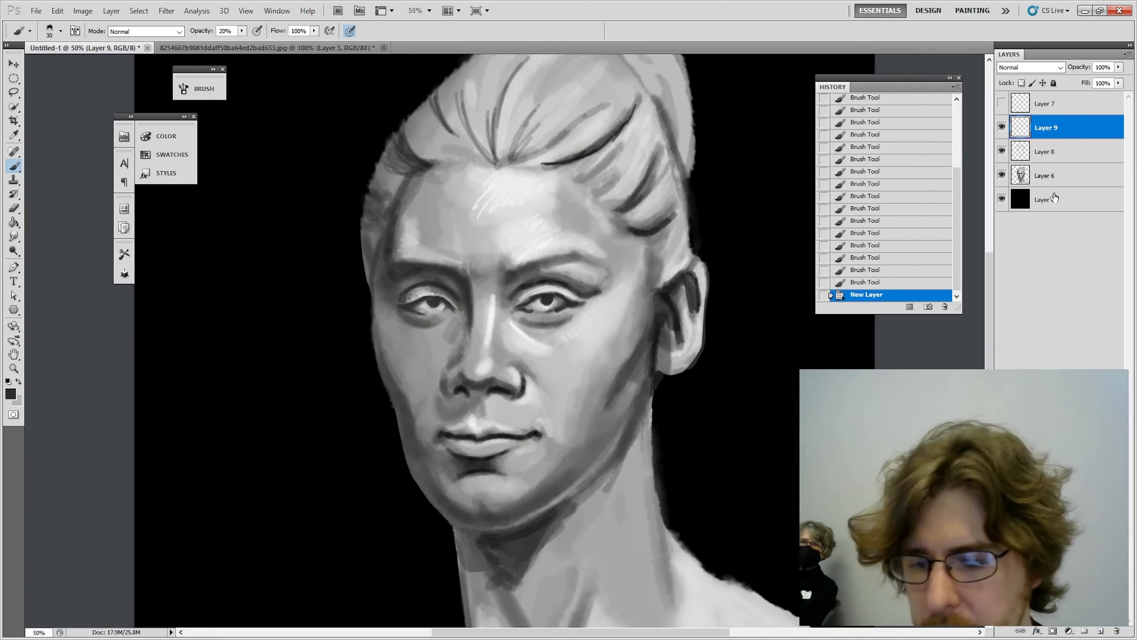
left_click_drag(622, 319, 659, 243)
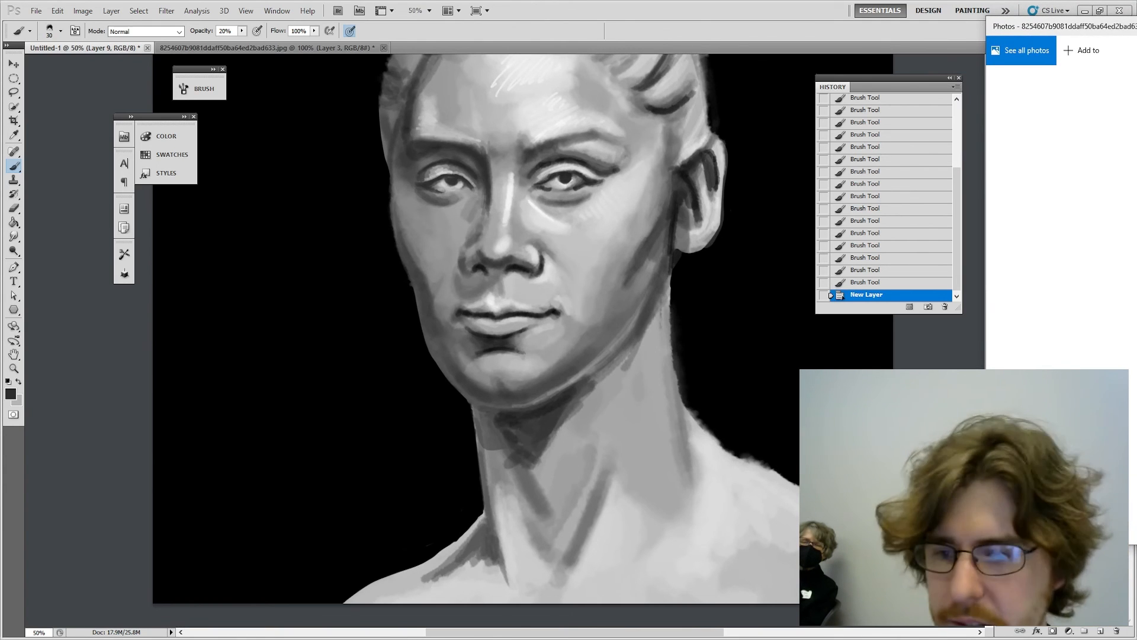
left_click(659, 24)
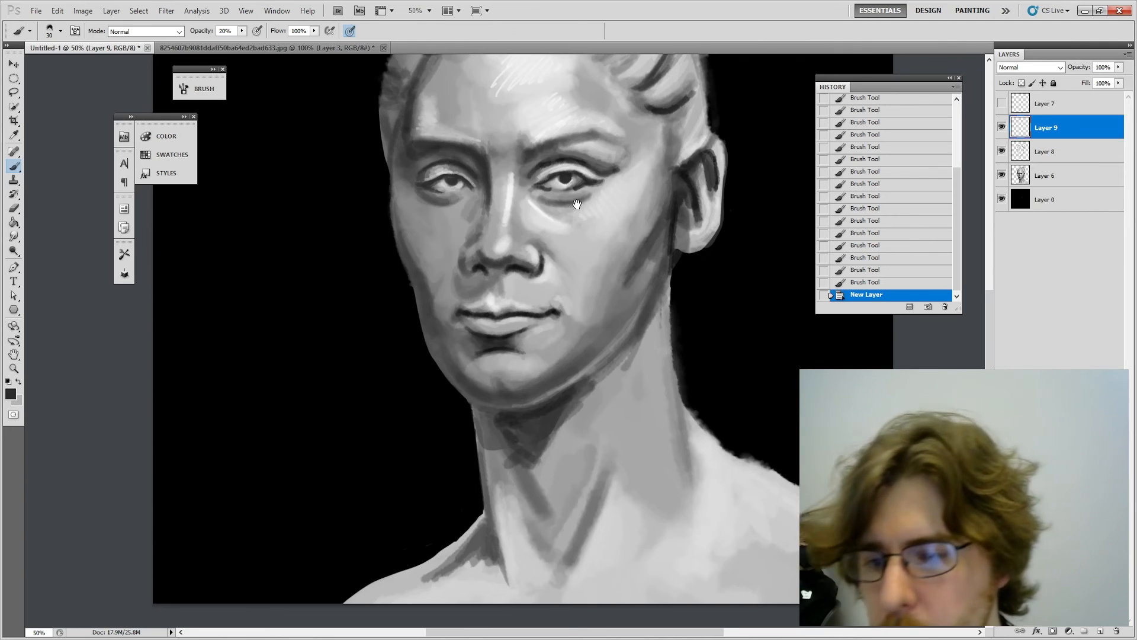
left_click_drag(577, 204, 594, 259)
key("ctrl+plus")
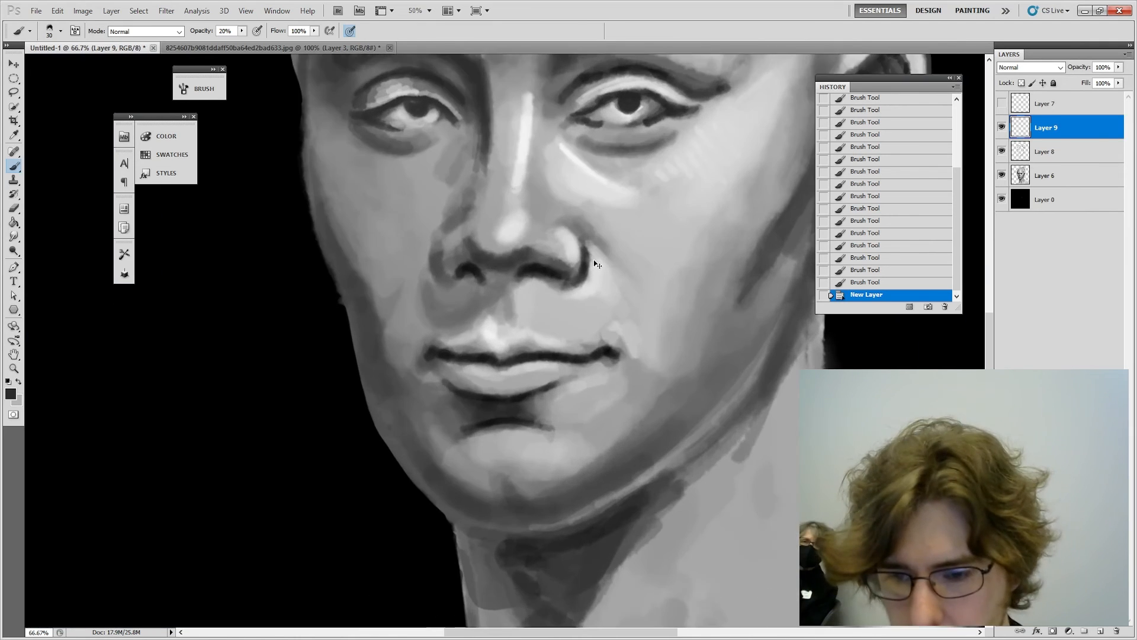
mouse_move(522, 354)
left_mouse_down()
mouse_move(601, 366)
mouse_move(457, 354)
mouse_move(492, 351)
left_mouse_up()
left_click_drag(495, 353, 597, 354)
Step: Lighten the edges along the line between the lips with a light grey sampled from the cheek
key("i")
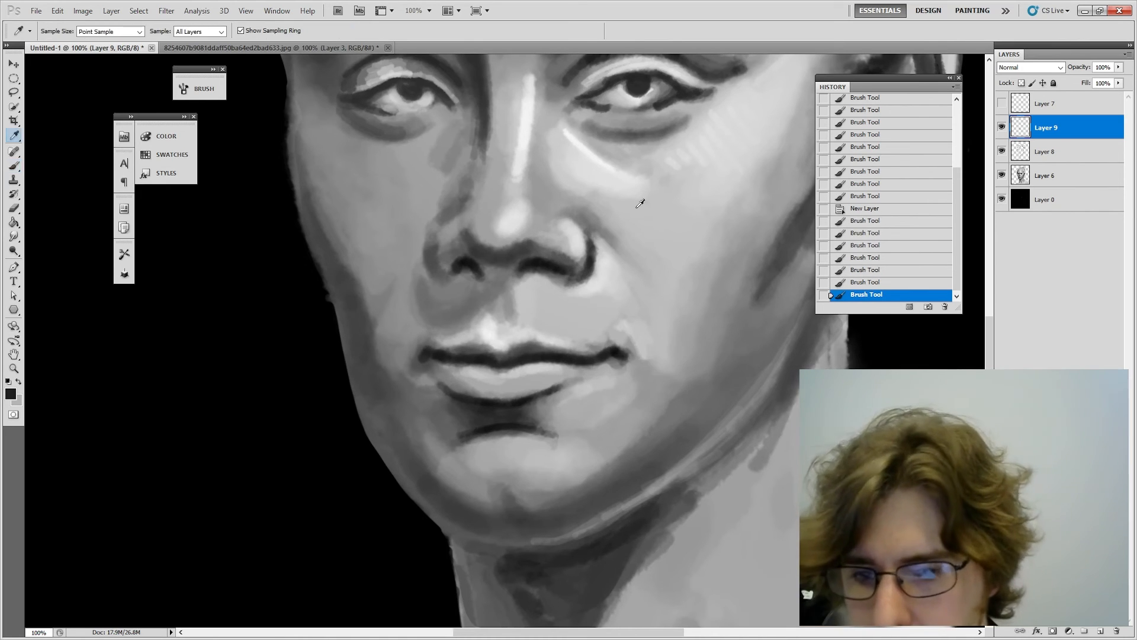
left_click(649, 223)
key("b")
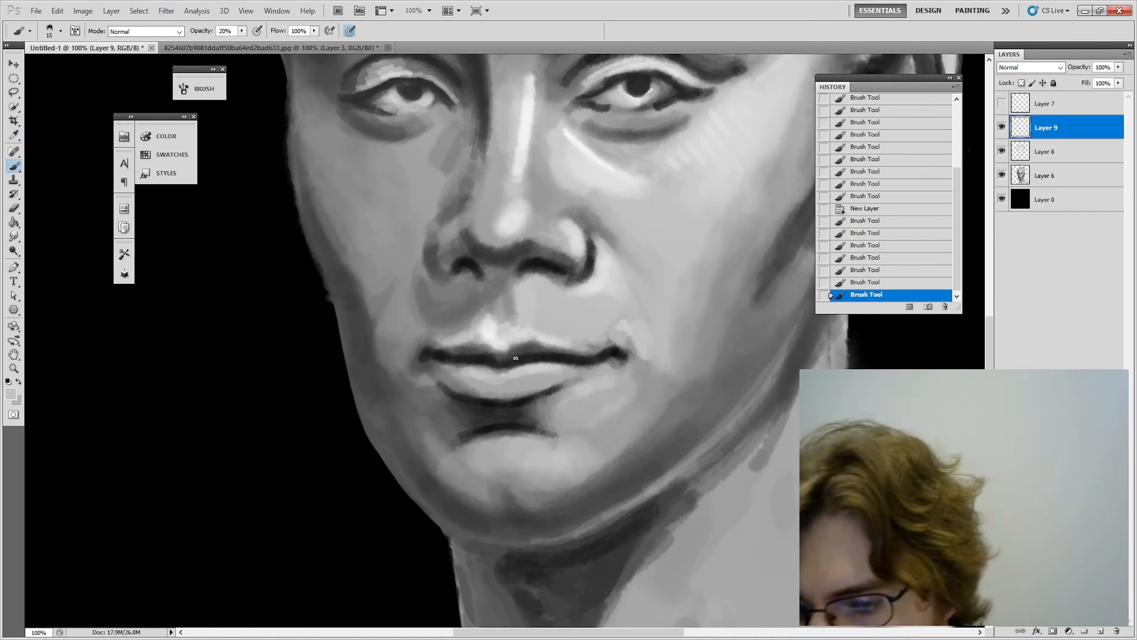
left_click_drag(507, 360, 526, 354)
left_click_drag(514, 357, 534, 353)
mouse_move(522, 355)
left_mouse_down()
mouse_move(584, 360)
mouse_move(486, 356)
left_mouse_up()
left_click_drag(491, 357, 465, 353)
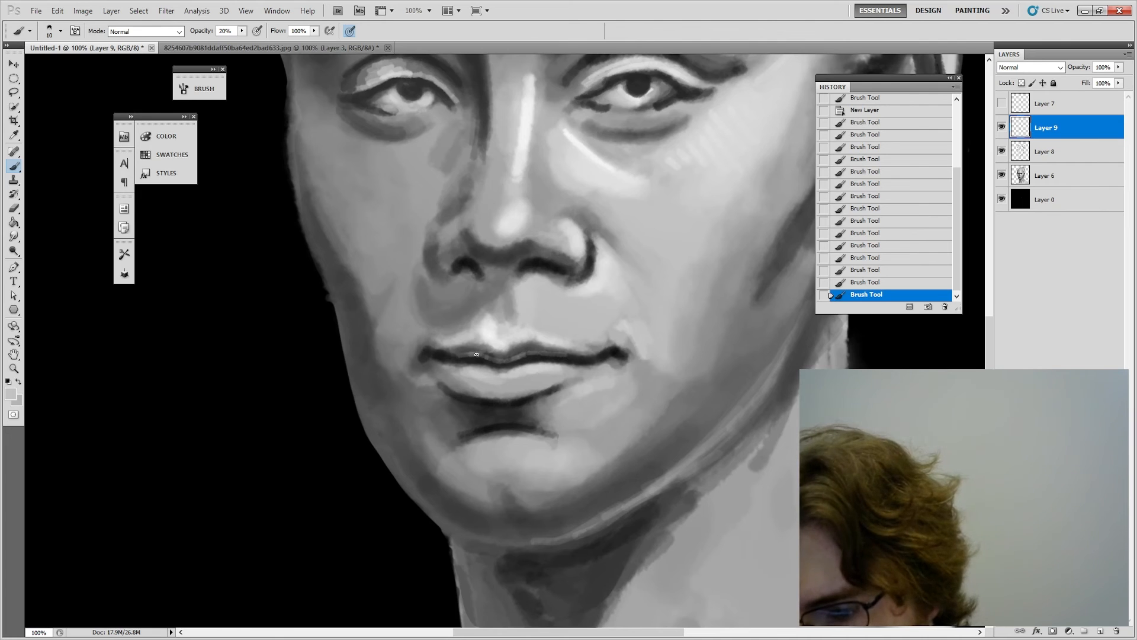
Step: Compare the portrait at the New Layer history state with the latest brush stroke state
key("ctrl+minus")
key("ctrl+minus")
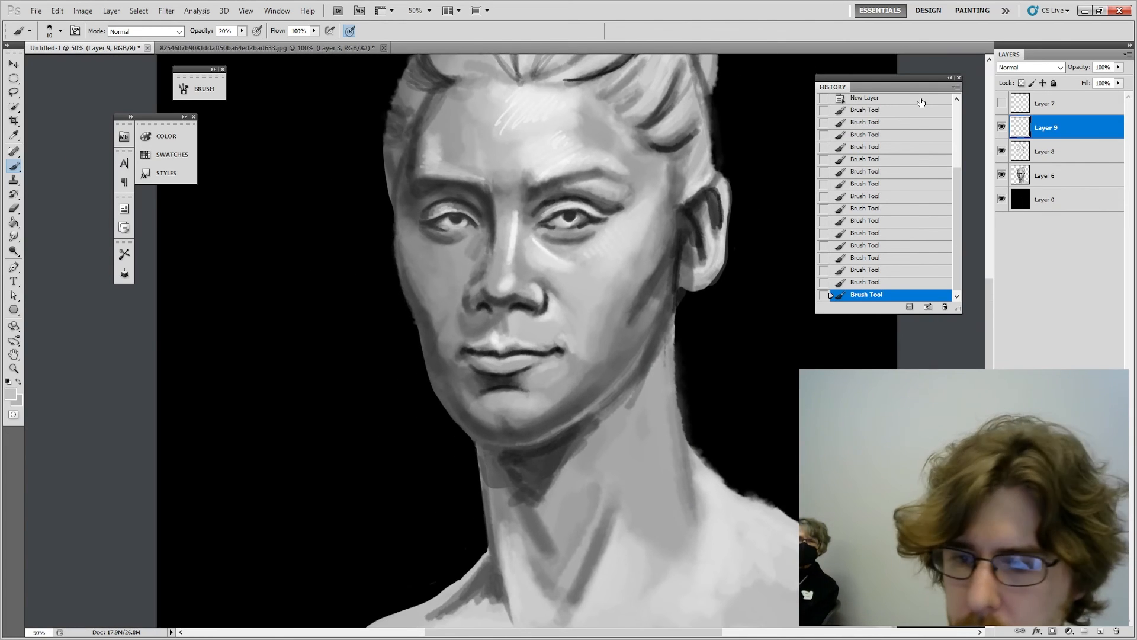
left_click(901, 99)
left_click(871, 295)
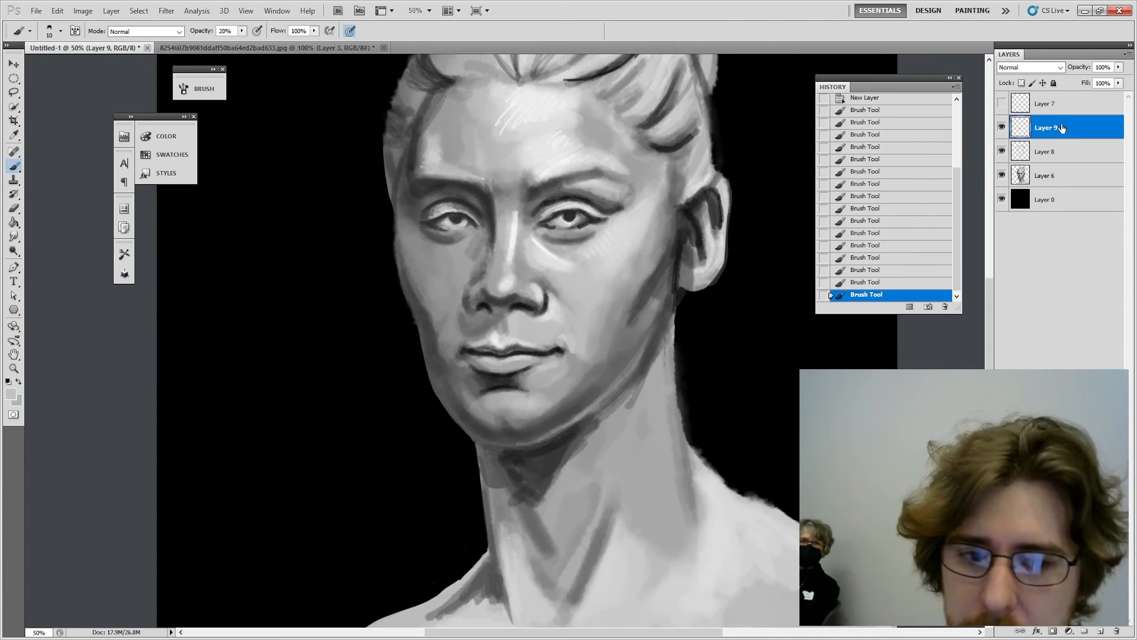
Step: Darken the small cleft at the bottom of the chin with a dark grey sampled beneath the lower lip
key("ctrl+plus")
key("ctrl+plus")
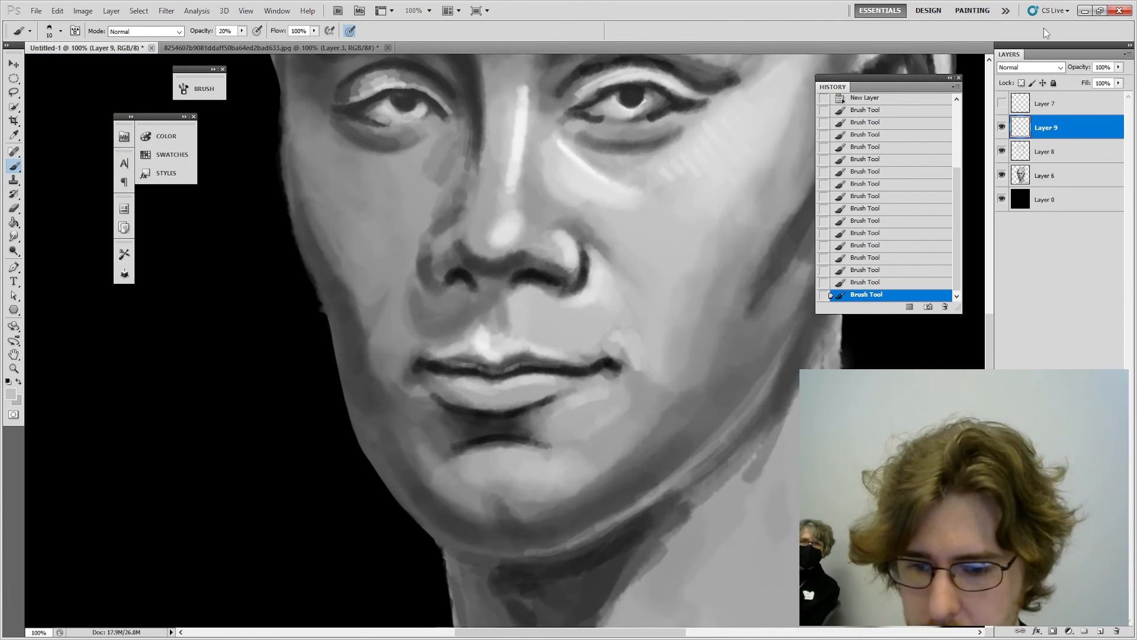
key("i")
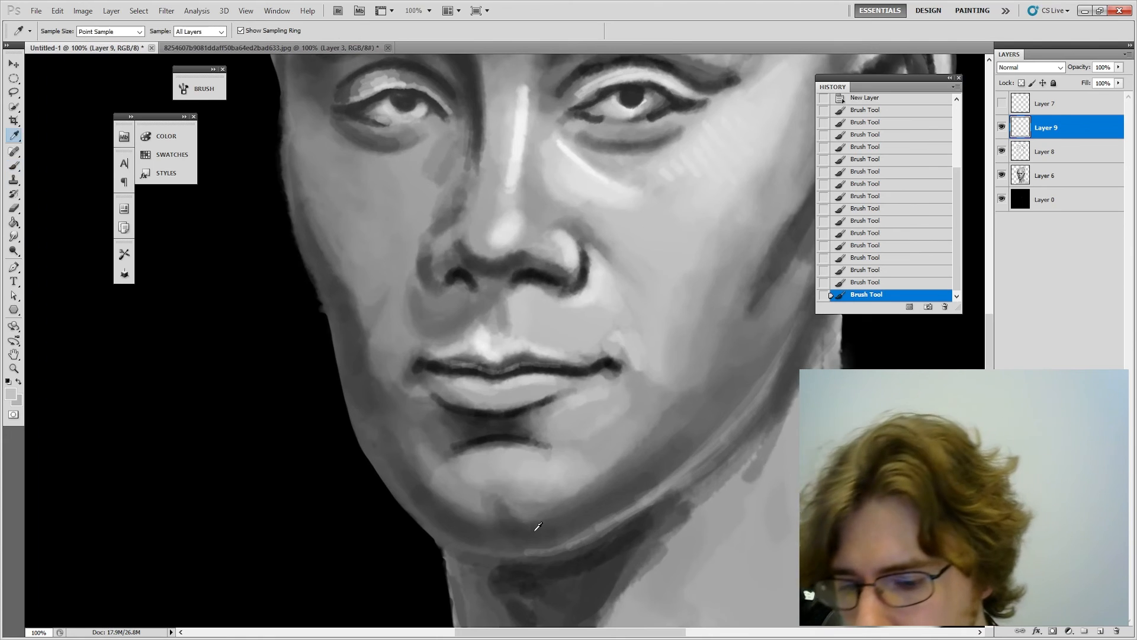
left_click(514, 429)
key("b")
mouse_move(503, 518)
left_mouse_down()
mouse_move(525, 552)
mouse_move(512, 531)
left_mouse_up()
left_click(505, 420, "alt")
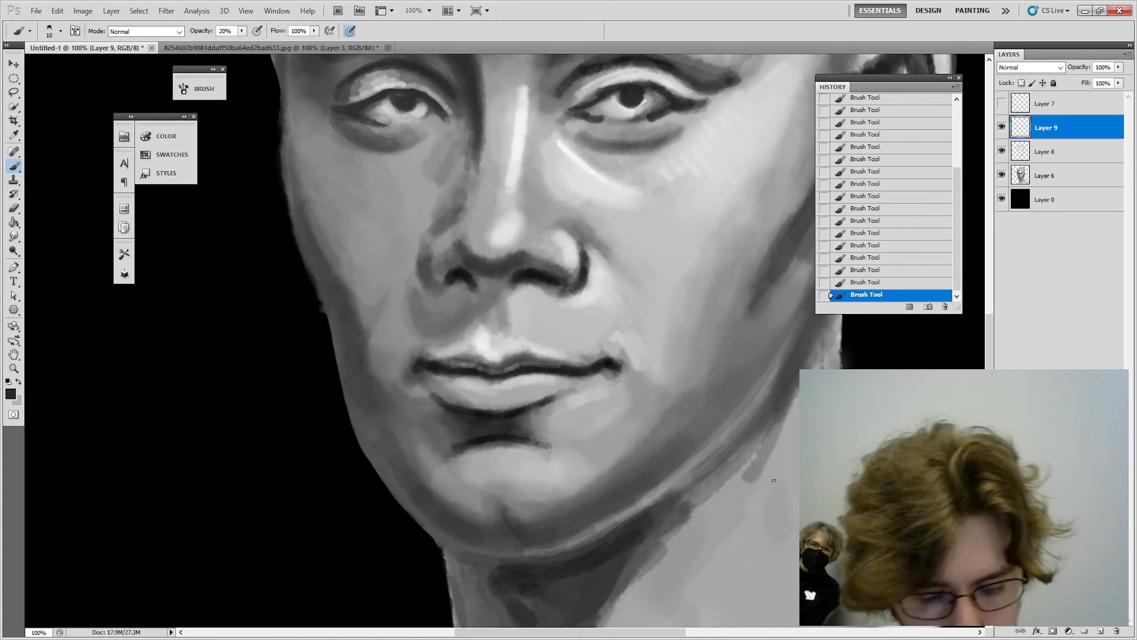
Step: Blend the jaw shadow below the ear with a size 70 brush and a mid grey sampled from the lower cheek
key("ctrl+minus")
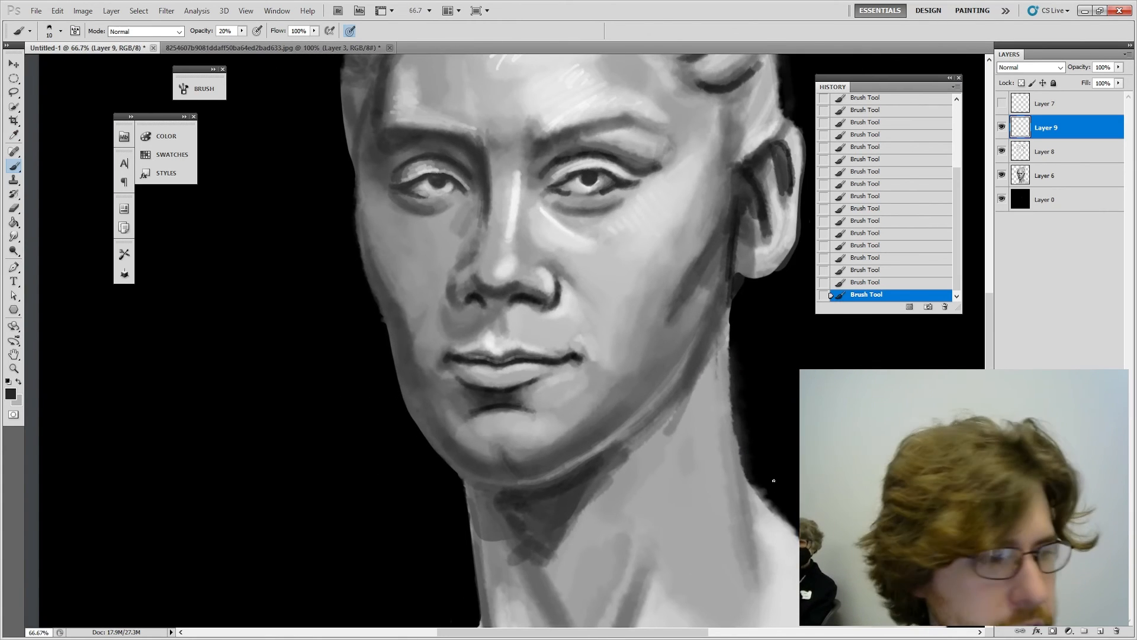
left_click(579, 408, "alt")
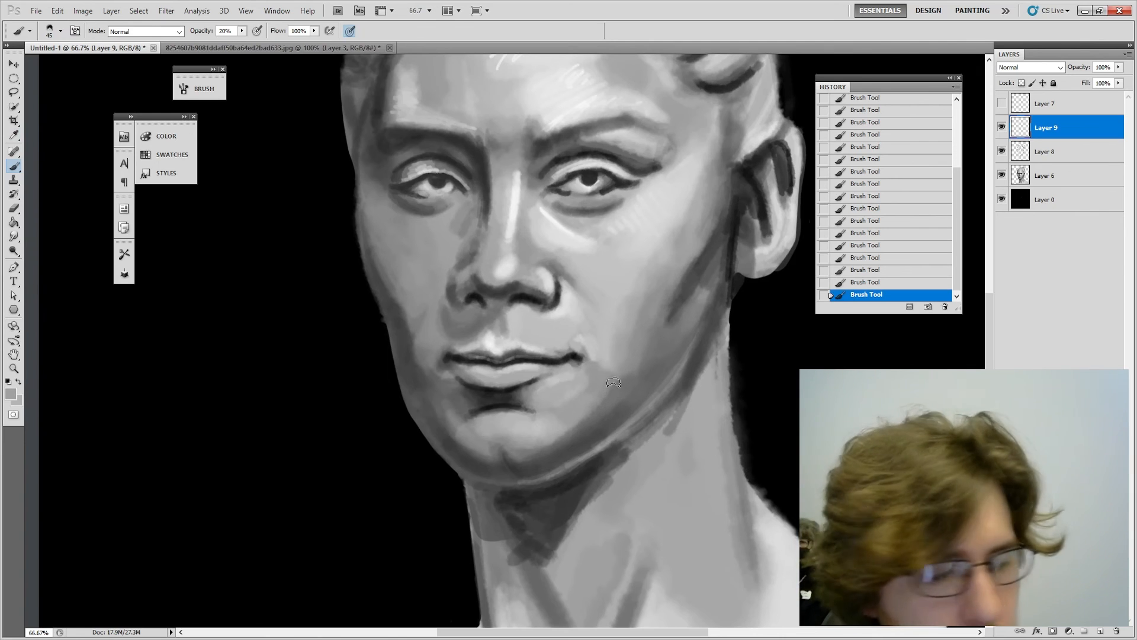
key("bracketright")
key("bracketright")
key("bracketright")
key("bracketright")
key("bracketright")
key("bracketright")
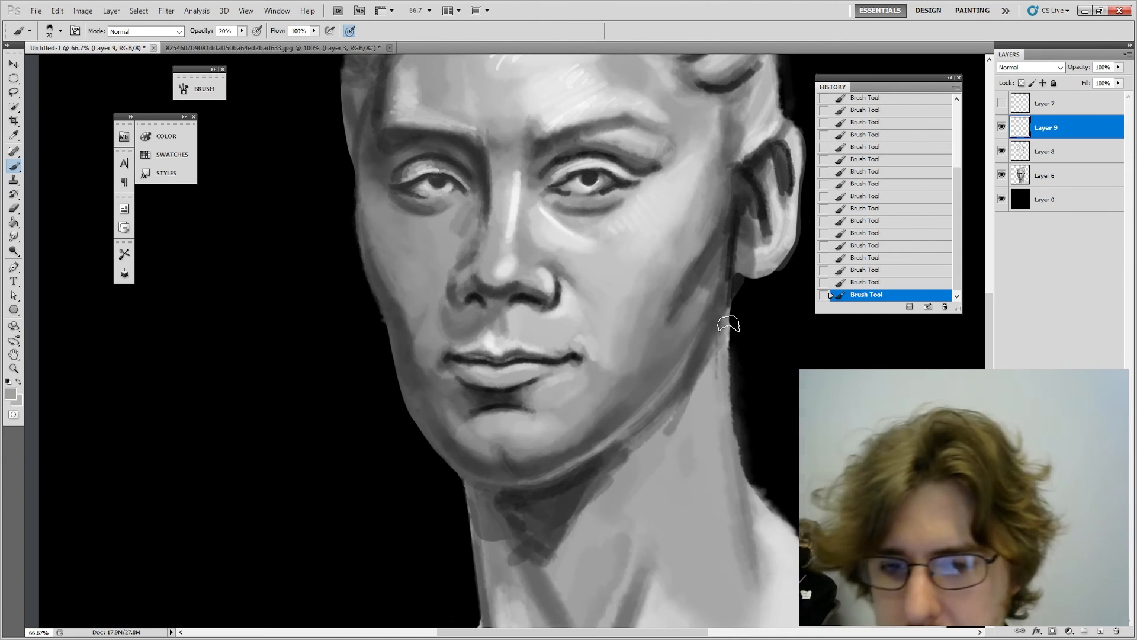
left_click_drag(729, 300, 708, 334)
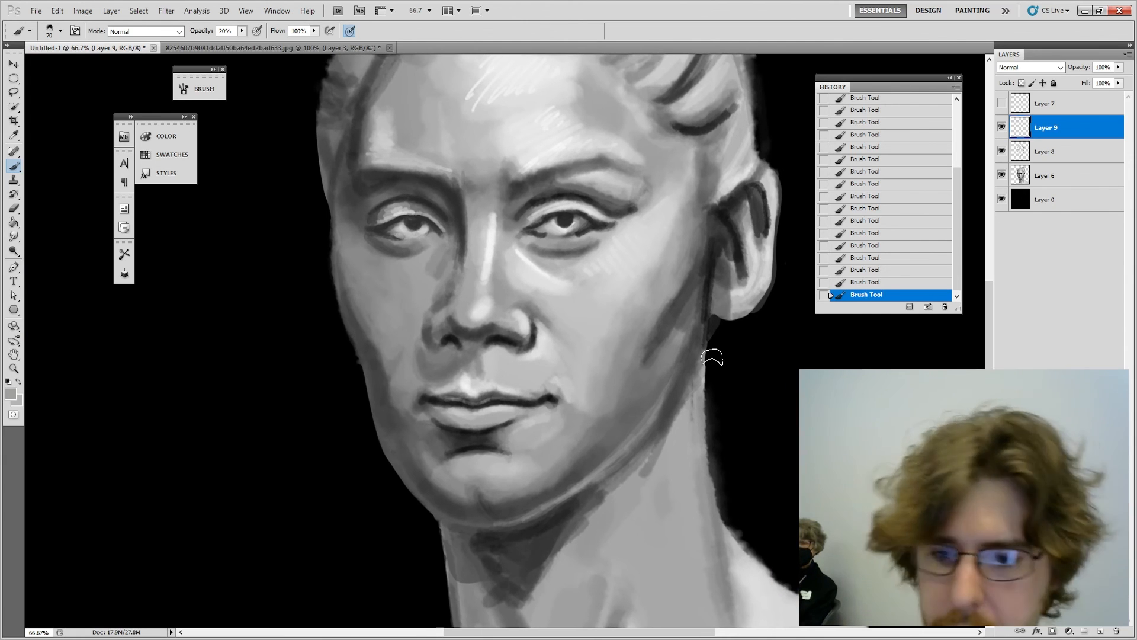
Step: Deepen the shadow on the cheek in front of the ear with dark greys sampled from the cheek shadow and beside the ear
key("i")
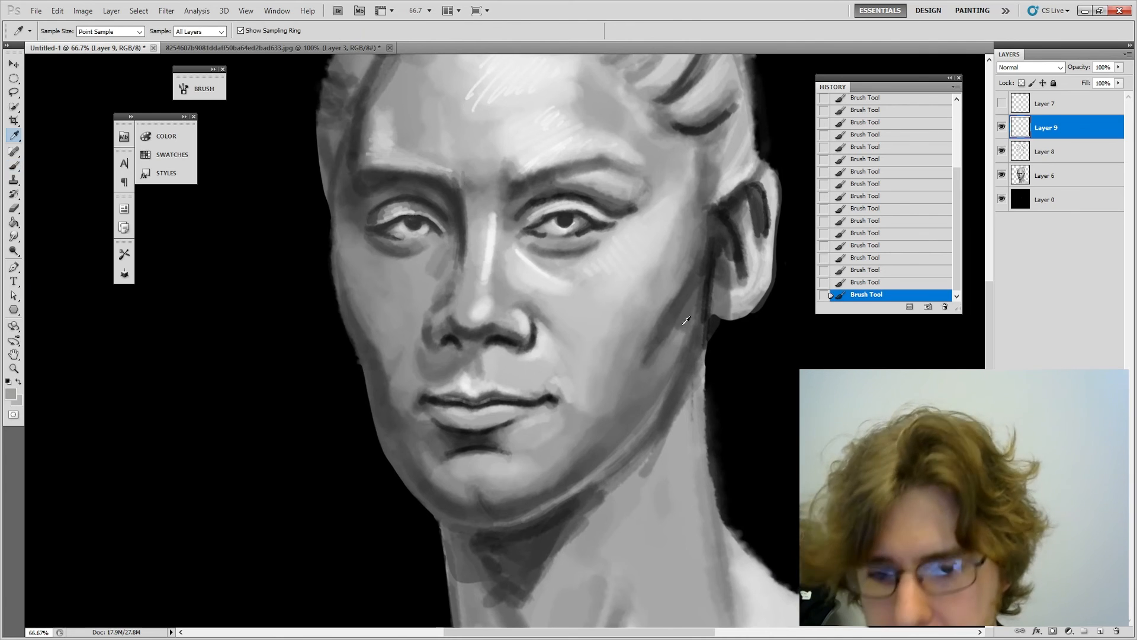
left_click(681, 306)
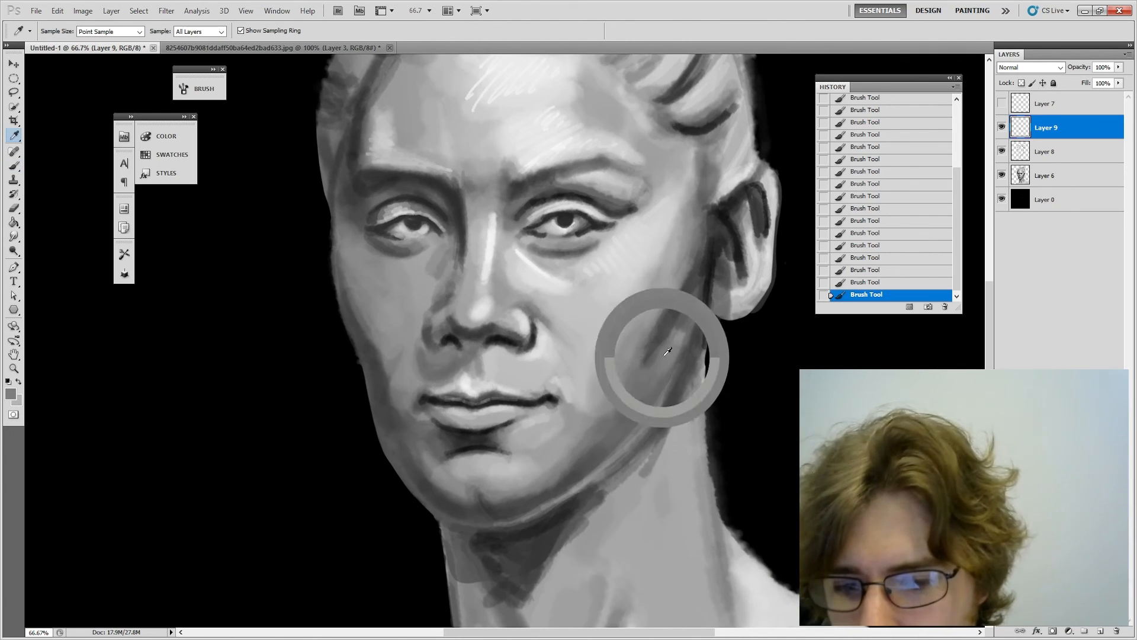
key("b")
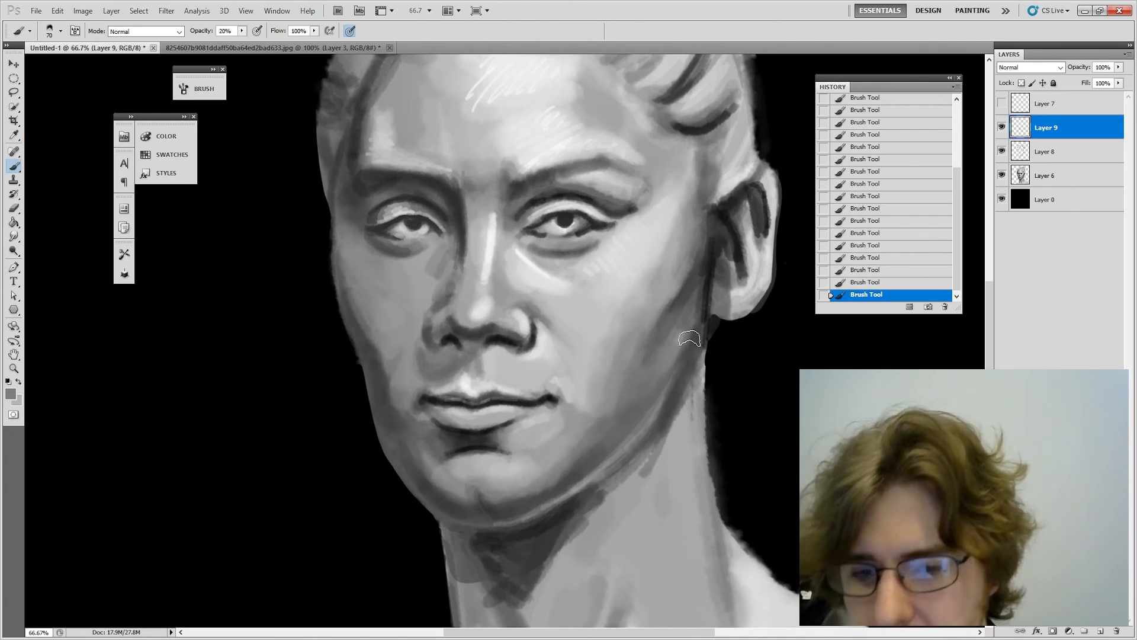
key("i")
left_click(715, 251)
key("b")
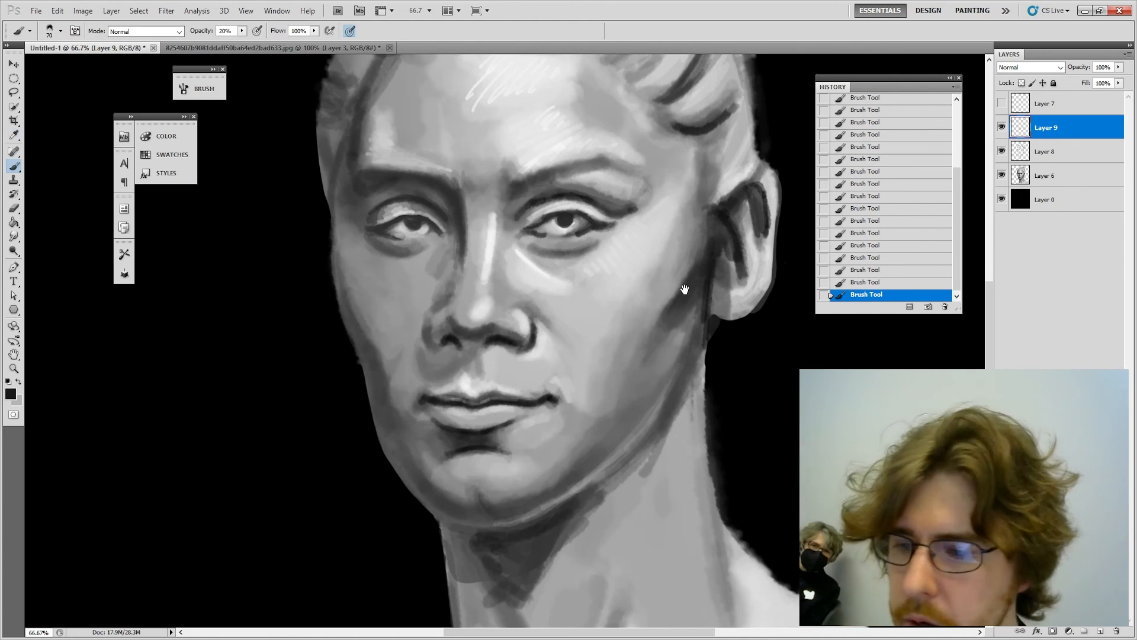
mouse_move(681, 300)
left_mouse_down()
mouse_move(729, 389)
mouse_move(744, 345)
left_mouse_up()
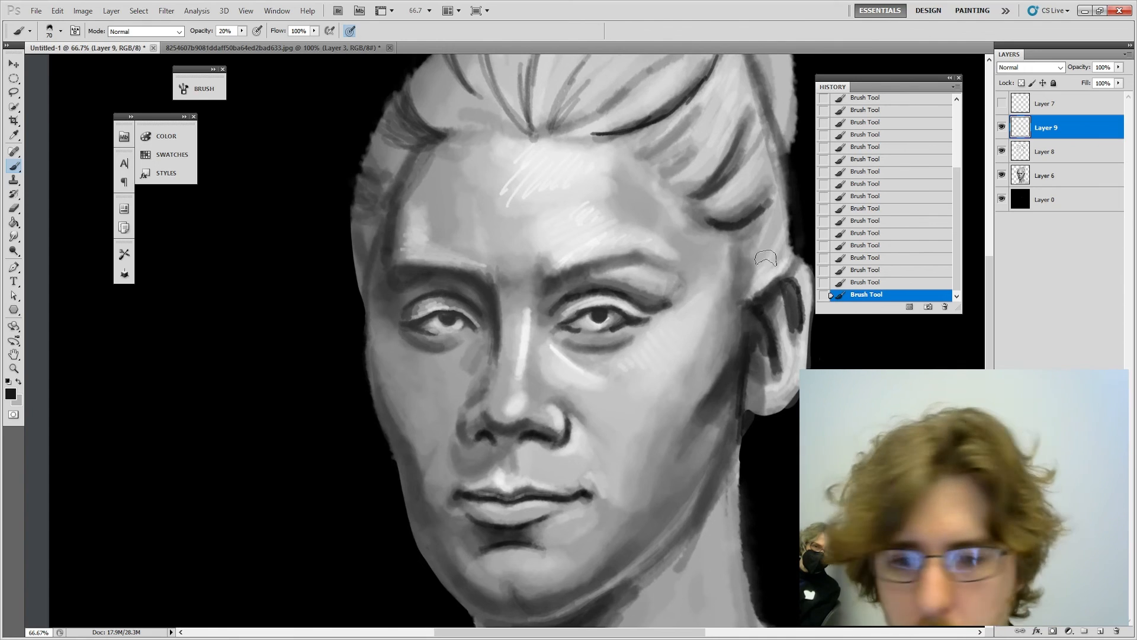
left_click(726, 235, "alt")
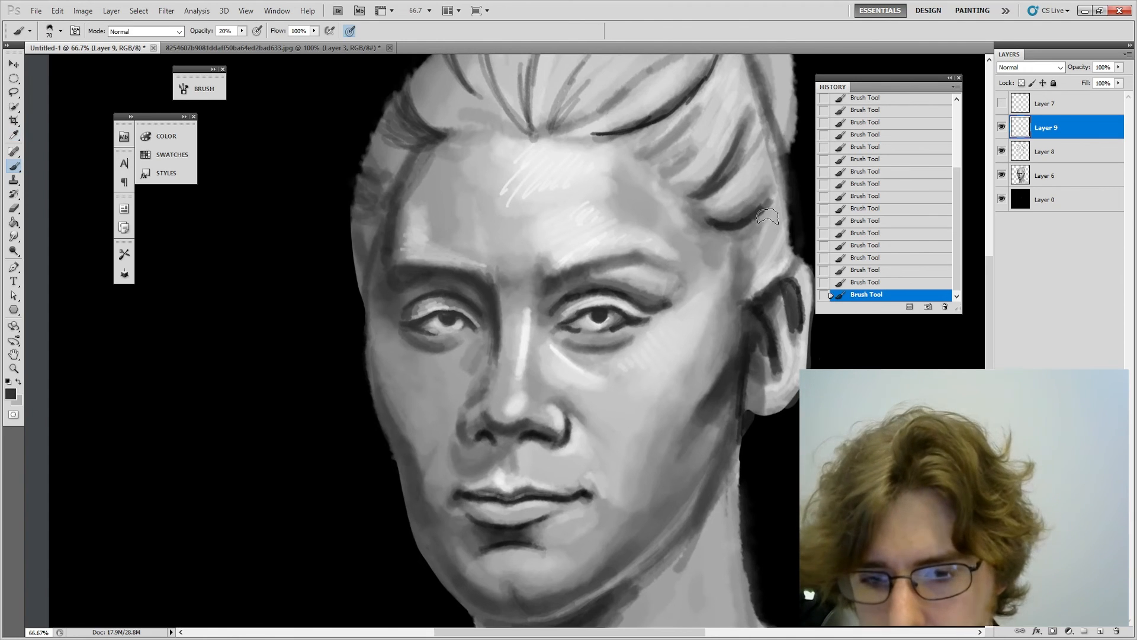
left_click_drag(734, 332, 767, 313)
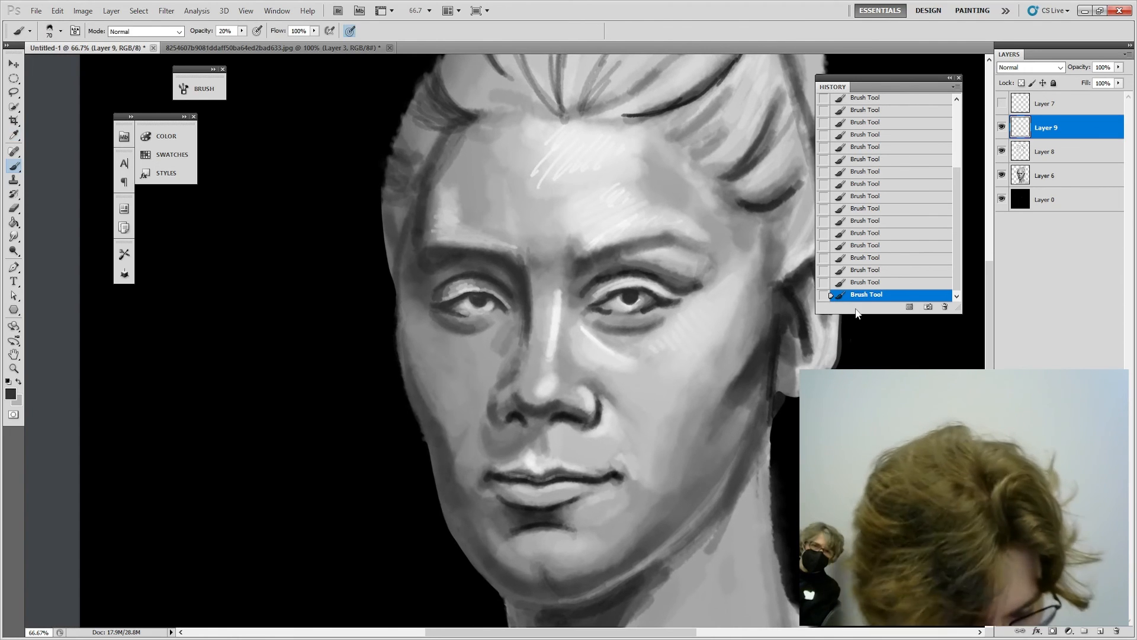
Step: Darken the lid lines of the eye nearer the ear with a small dark grey brush
left_click(654, 302, "alt")
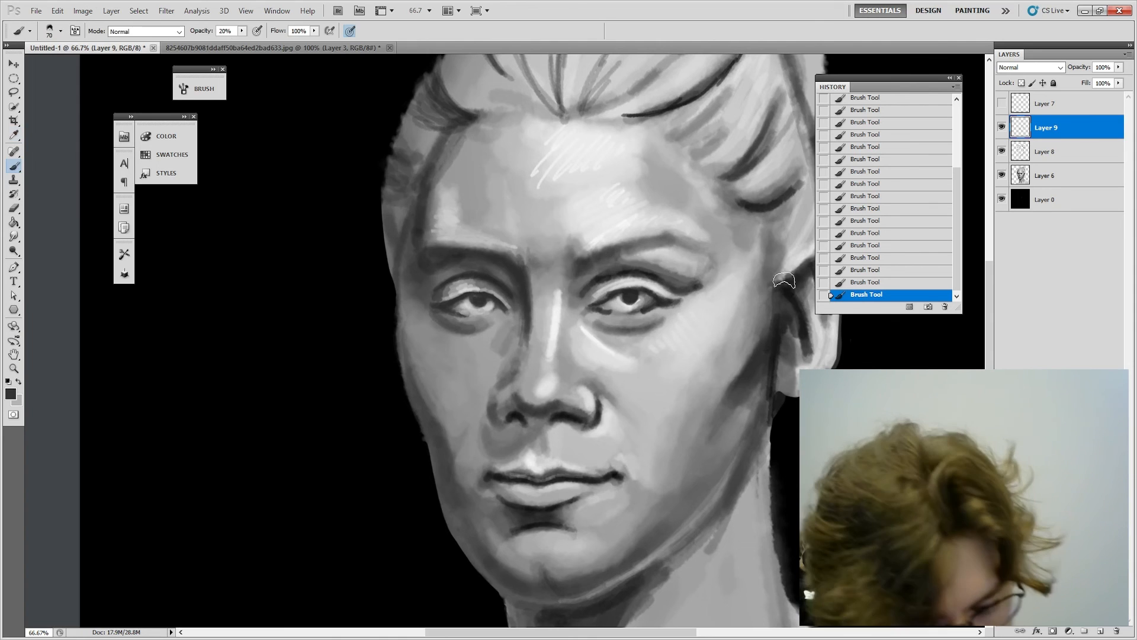
key("bracketleft")
key("bracketleft")
key("bracketleft")
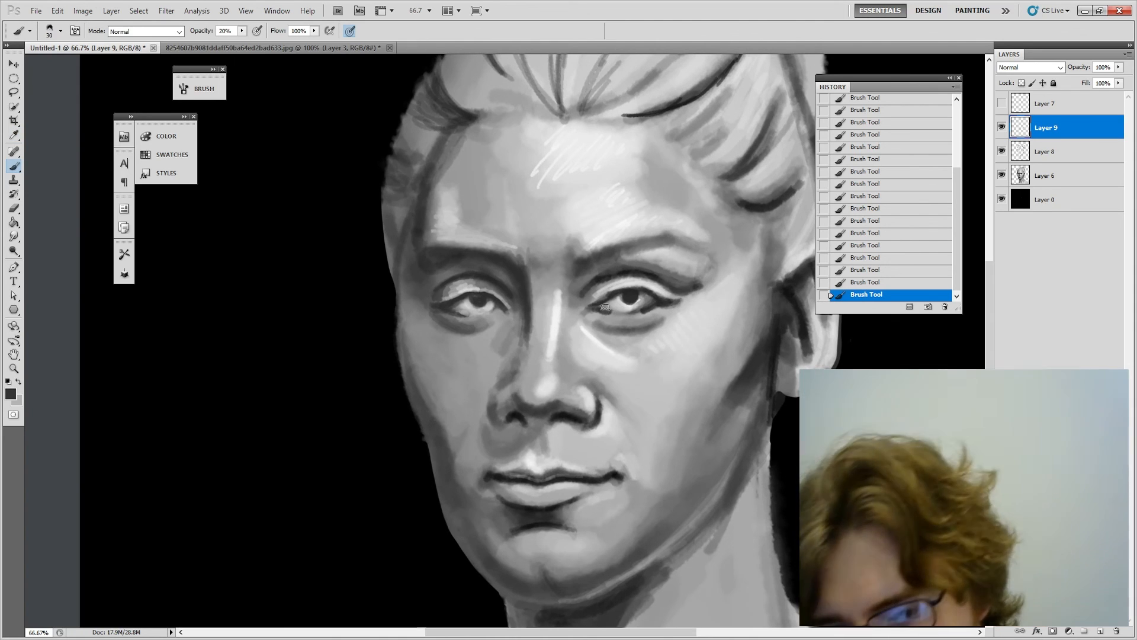
left_click_drag(612, 312, 645, 314)
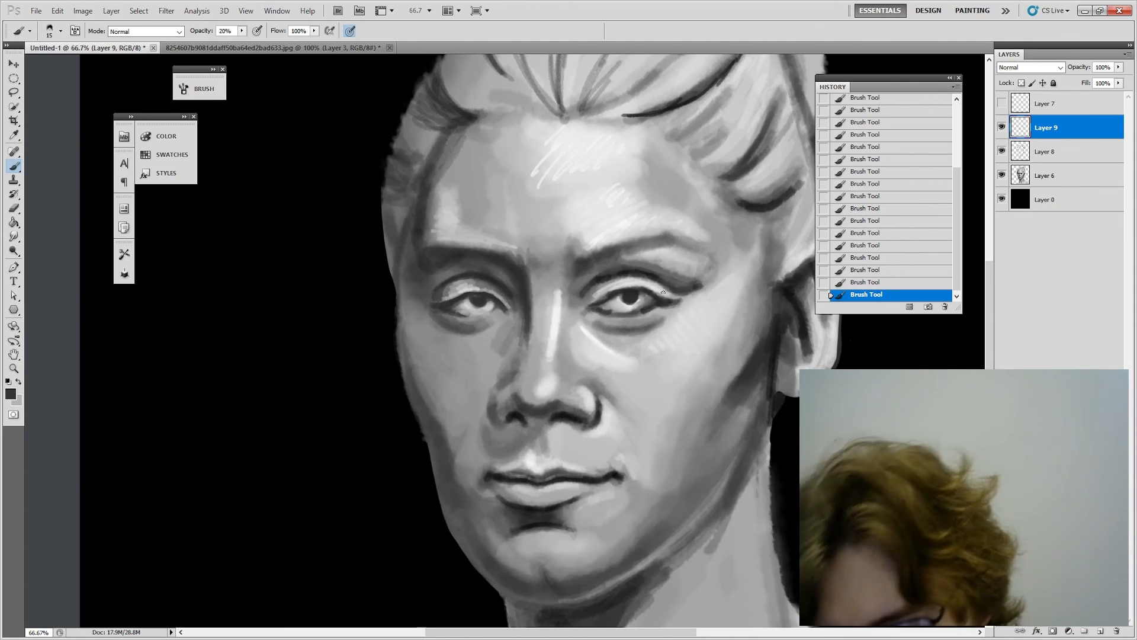
Step: Lighten the irises of both eyes with greys sampled from around the eye
left_click(616, 302, "alt")
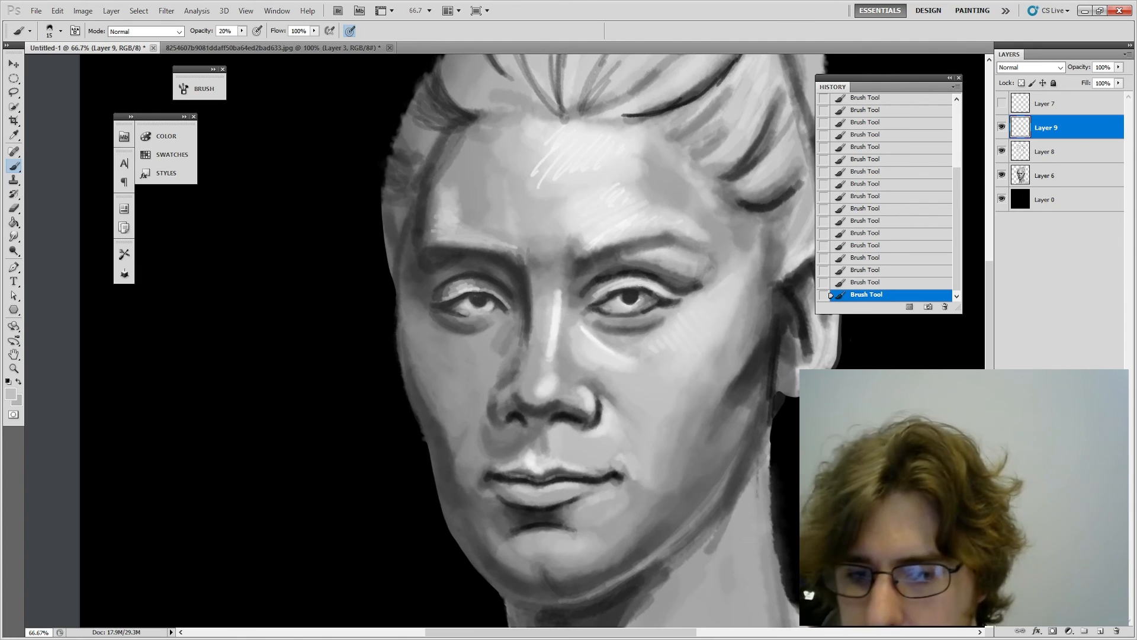
left_click(642, 298, "alt")
key("alt")
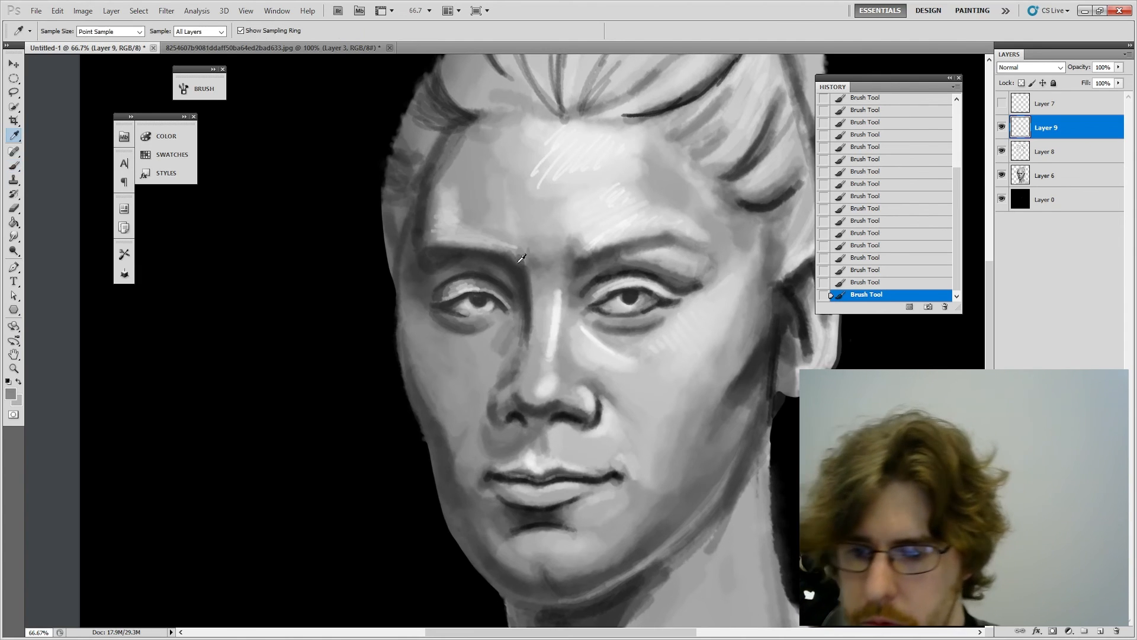
left_click(625, 295, "alt")
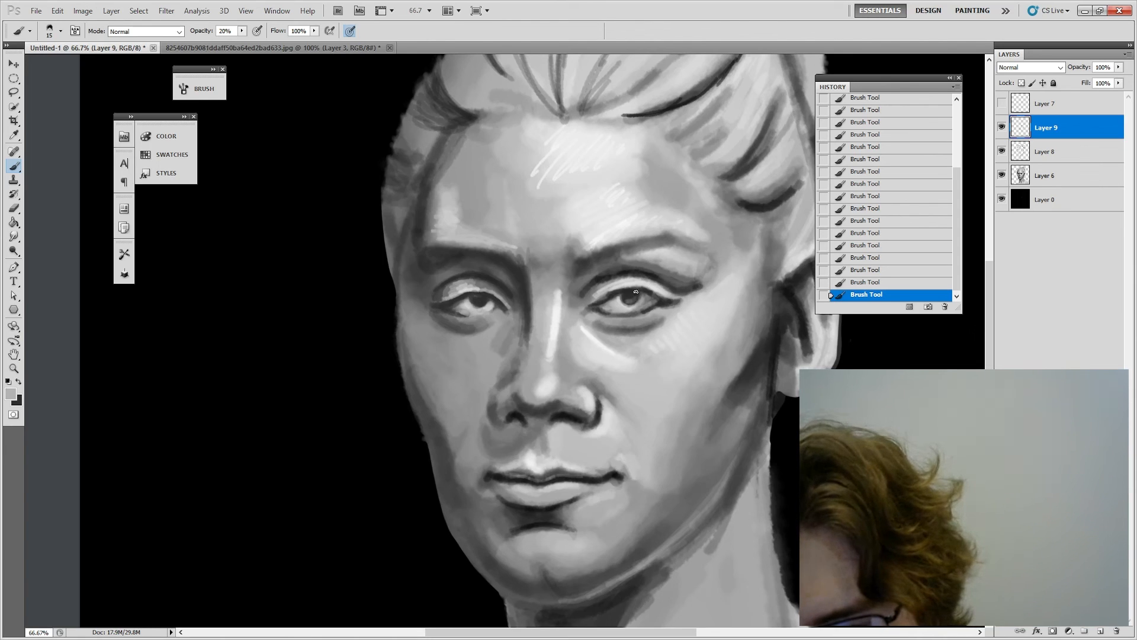
left_click_drag(476, 305, 485, 302)
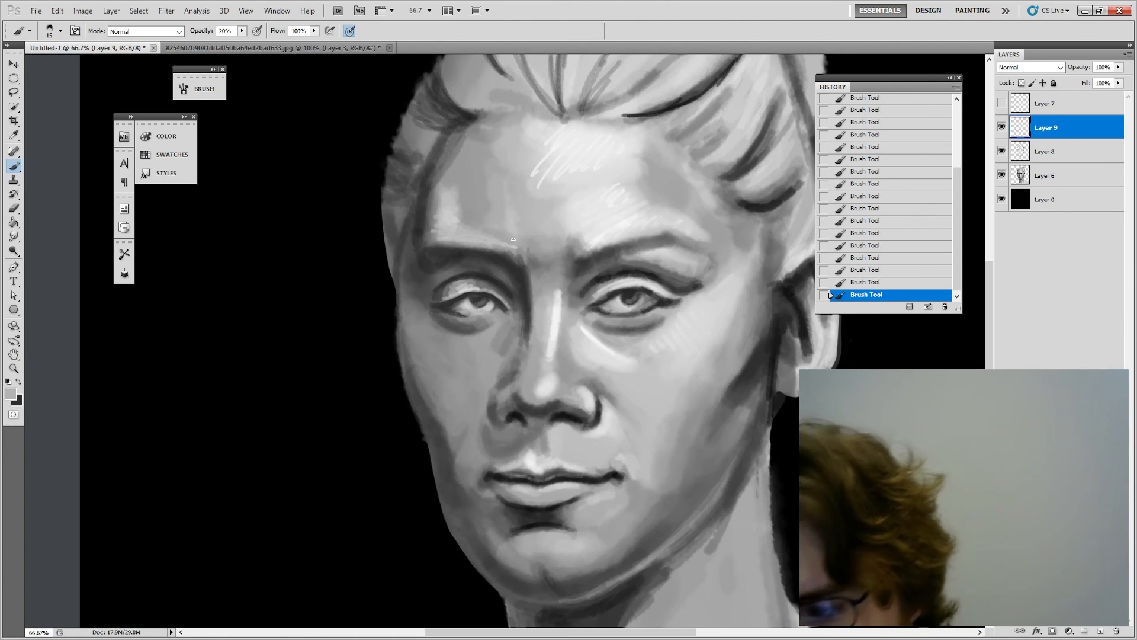
Step: Soften the shading on the cheek beside the nostril with a sampled grey at 12% brush opacity and brush size 40
key("i")
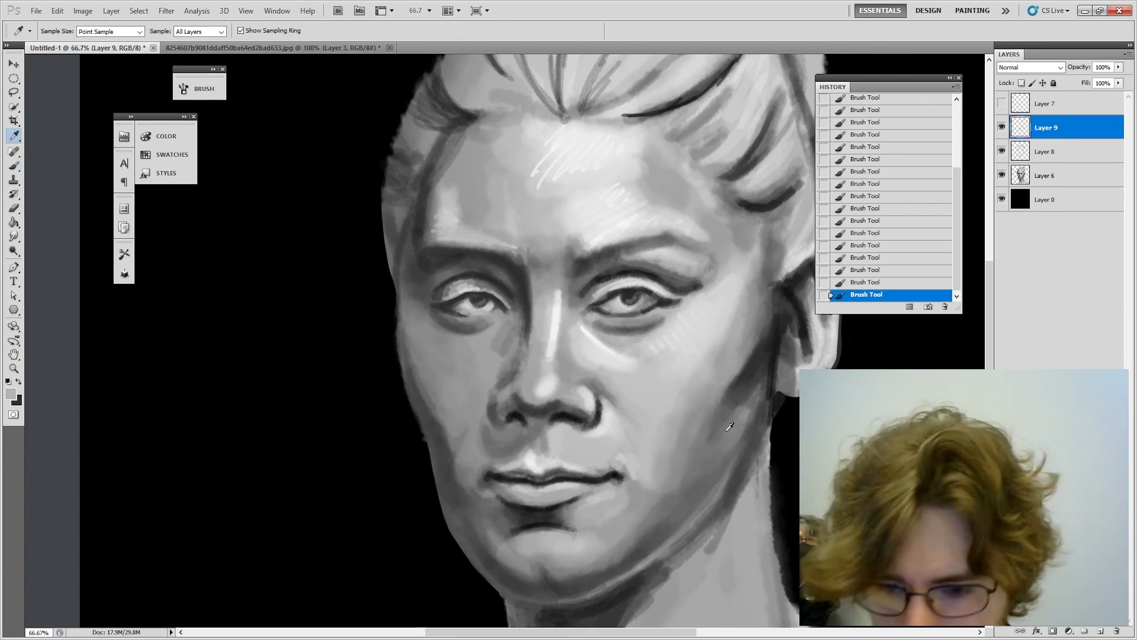
key("ctrl+plus")
left_click_drag(691, 406, 691, 273)
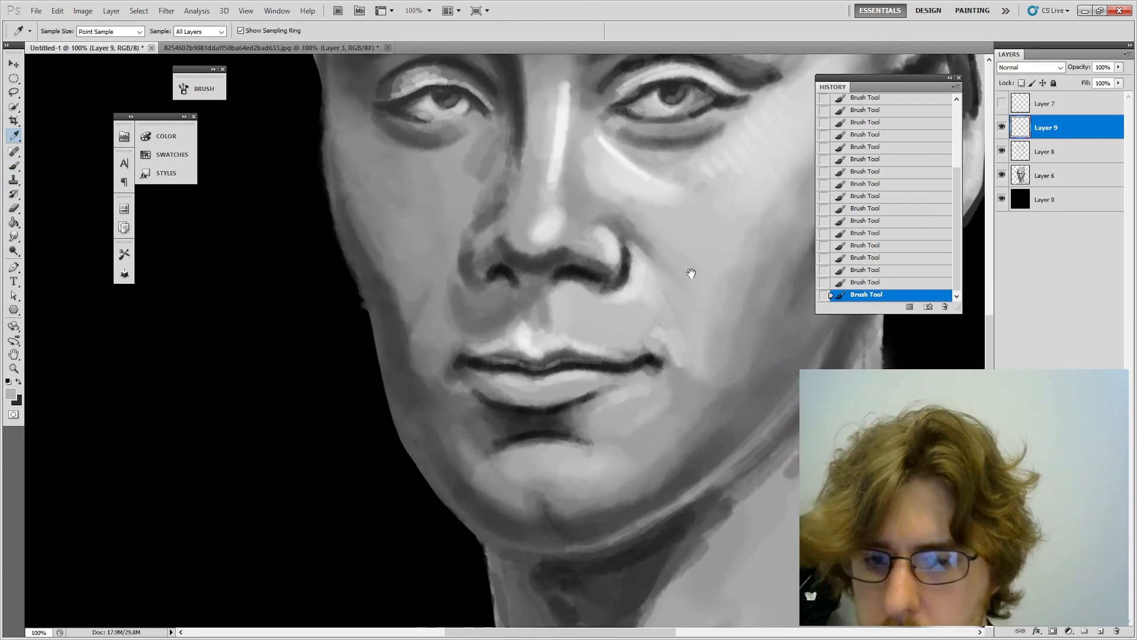
left_click(633, 222)
key("b")
key("bracketright")
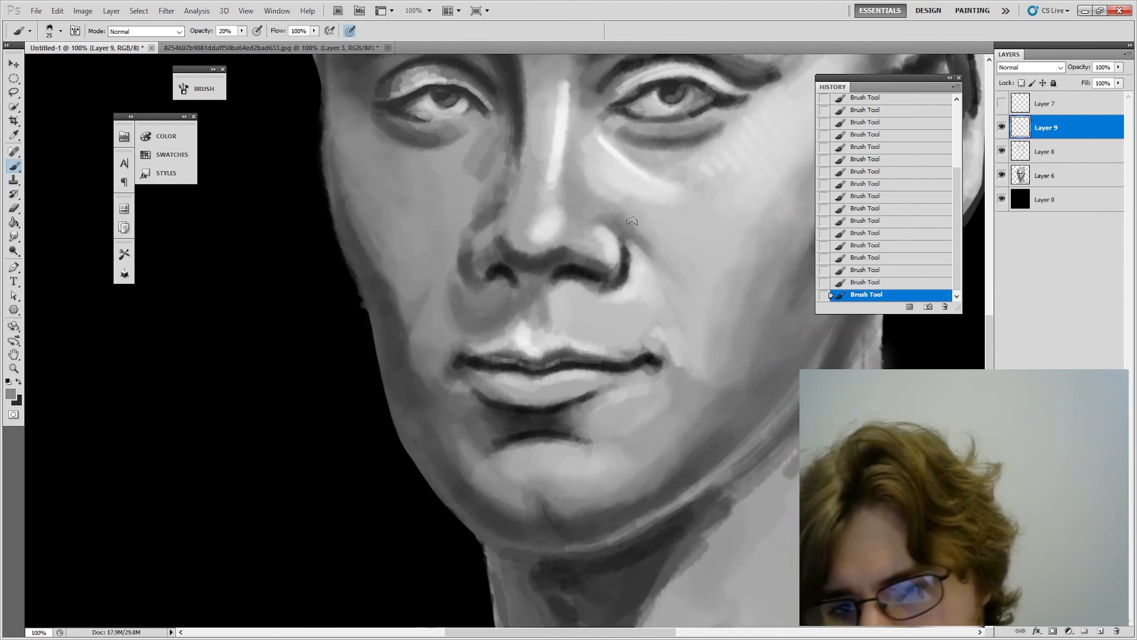
left_click(242, 31)
left_click_drag(240, 39, 236, 41)
left_click(670, 256)
key("bracketleft")
key("bracketleft")
key("bracketleft")
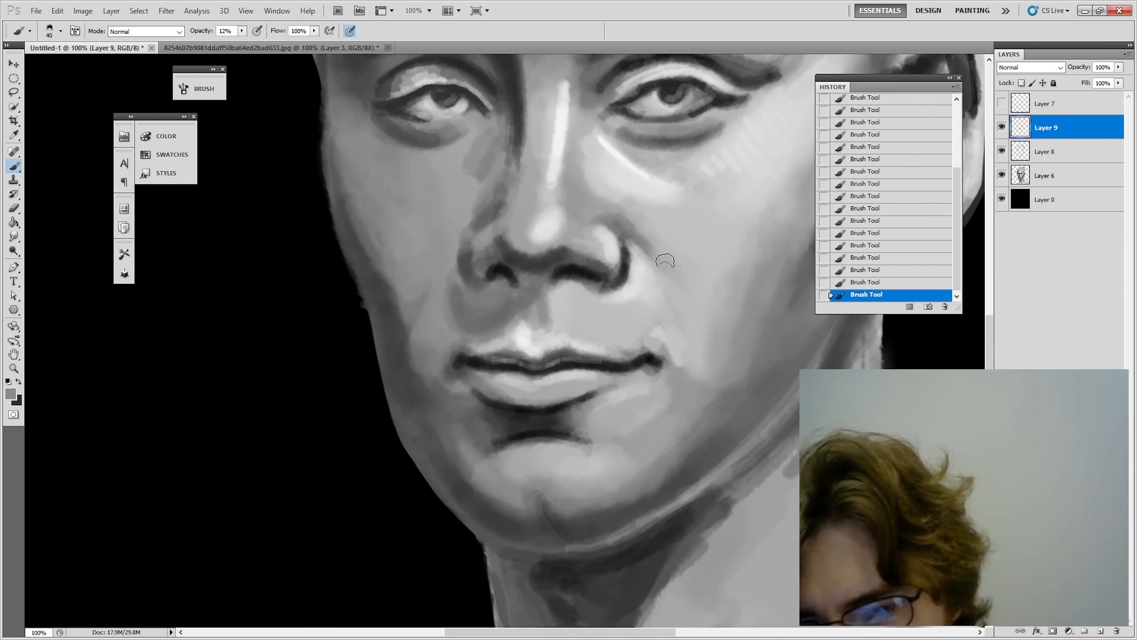
left_click_drag(623, 215, 660, 247)
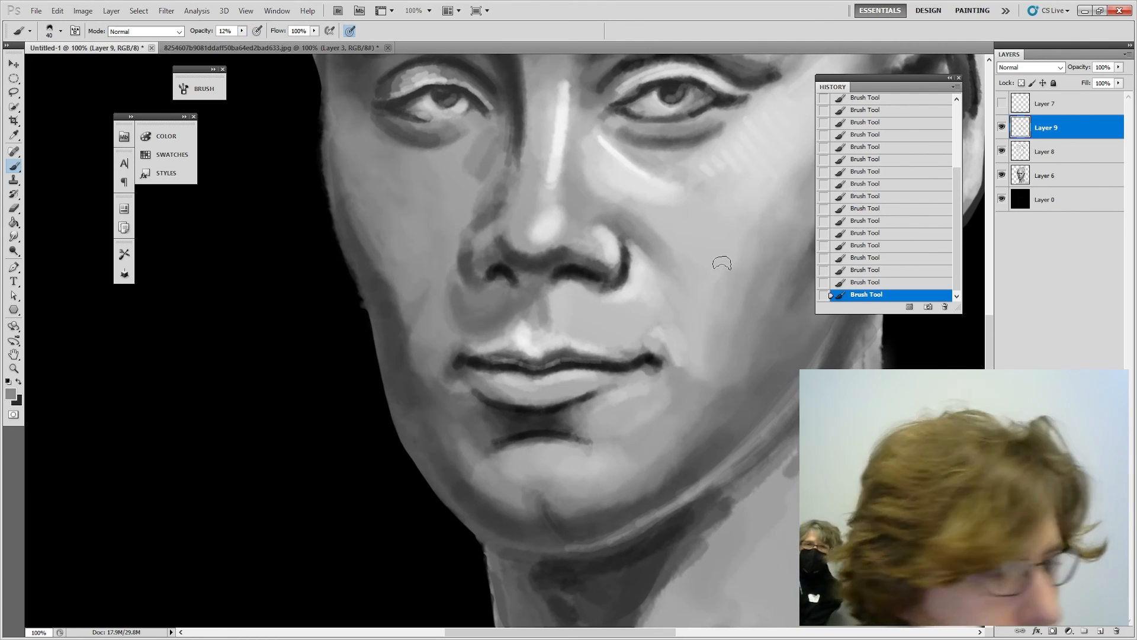
Step: Shade the side of the nose between the tip and the nostril wing with greys sampled from the nose
left_click(562, 251, "alt")
left_click_drag(577, 223, 598, 222)
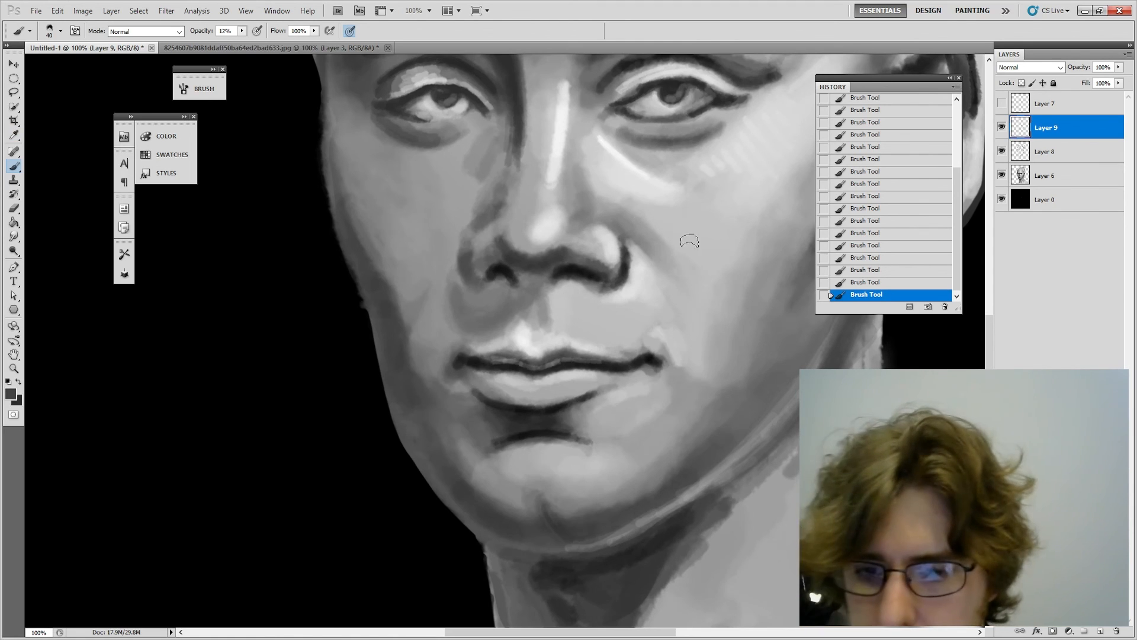
left_click(599, 231, "alt")
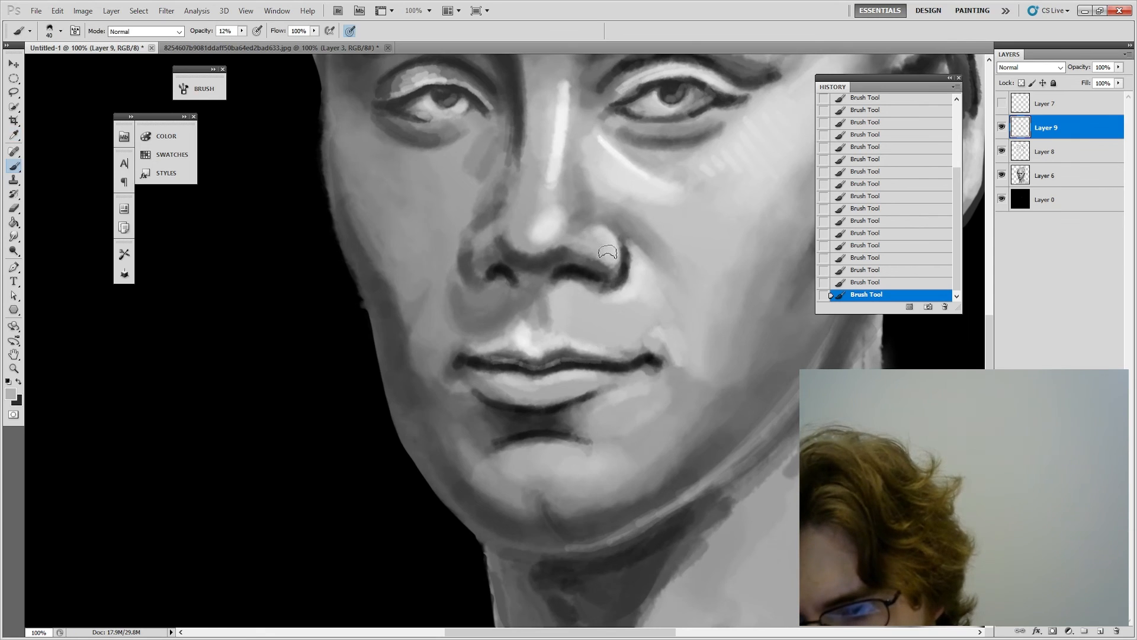
Step: Set the foreground colour to pure white (ffffff) and paint small specular highlights on the nostril wing and the cheek beside it
left_click(10, 393)
left_click_drag(436, 190, 414, 171)
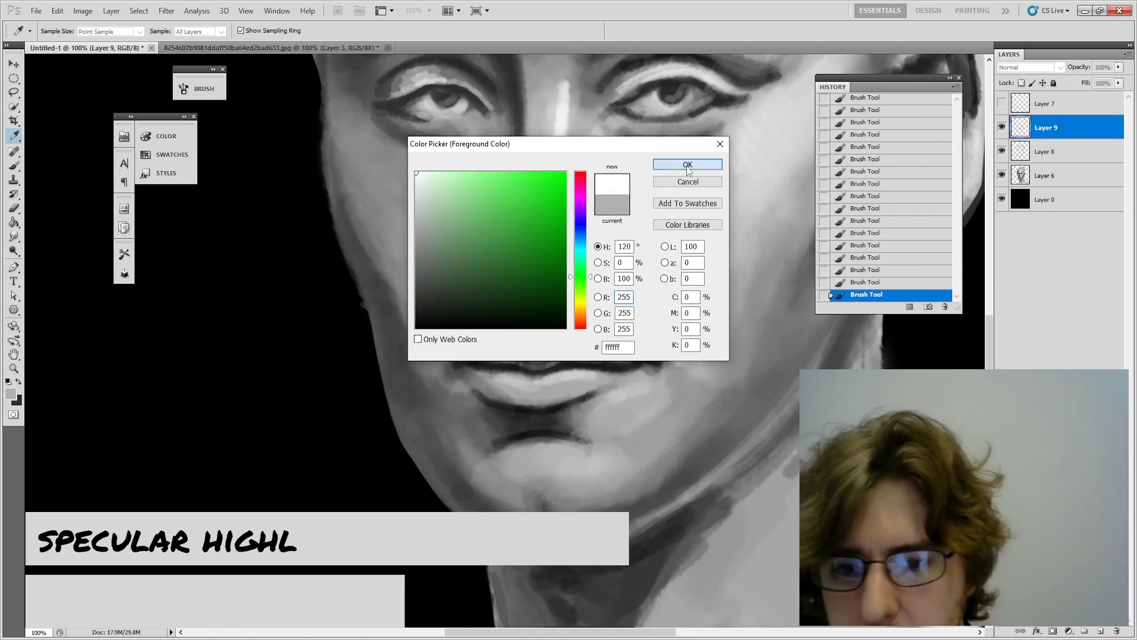
left_click(687, 165)
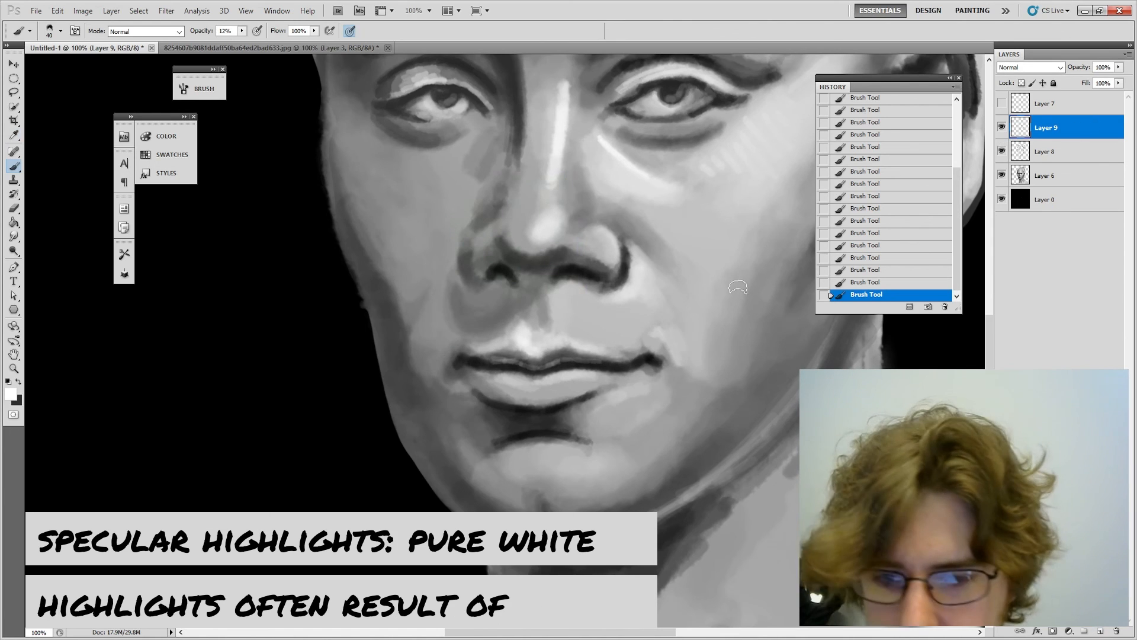
key("bracketleft")
key("bracketleft")
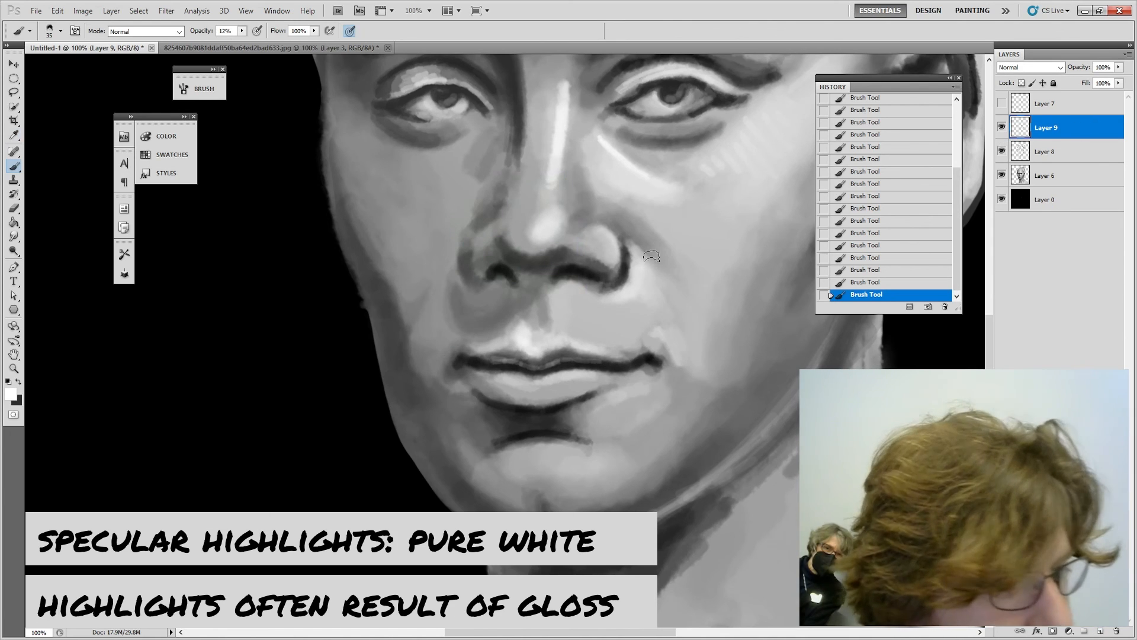
key("bracketleft")
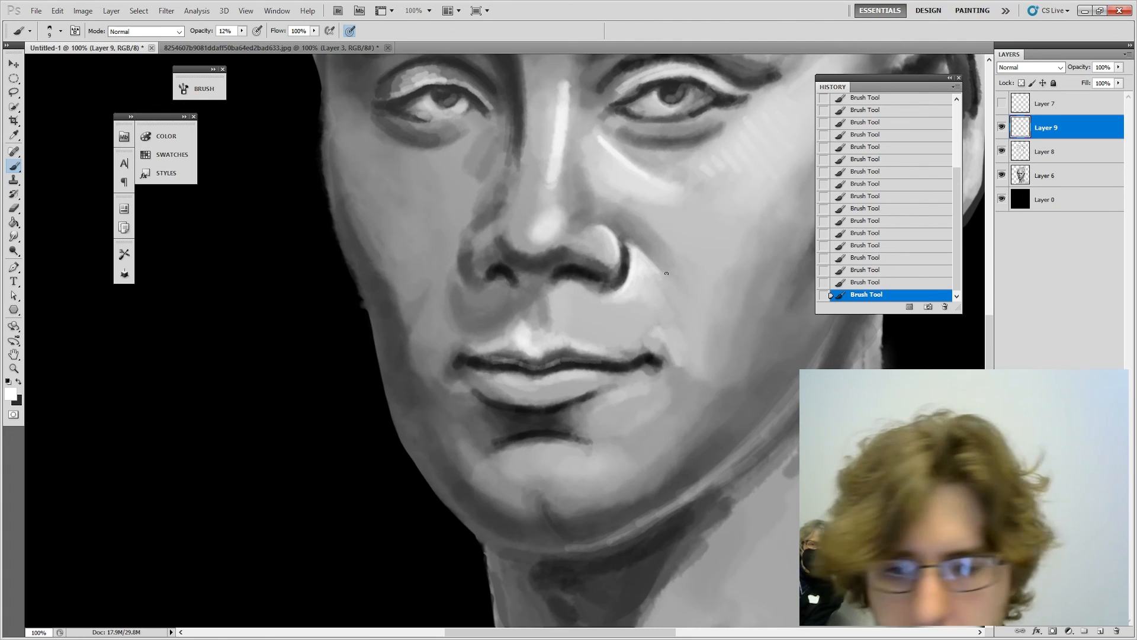
Step: Soften the dark outer edge of the nostril wing with greys sampled along it
left_click(623, 249, "alt")
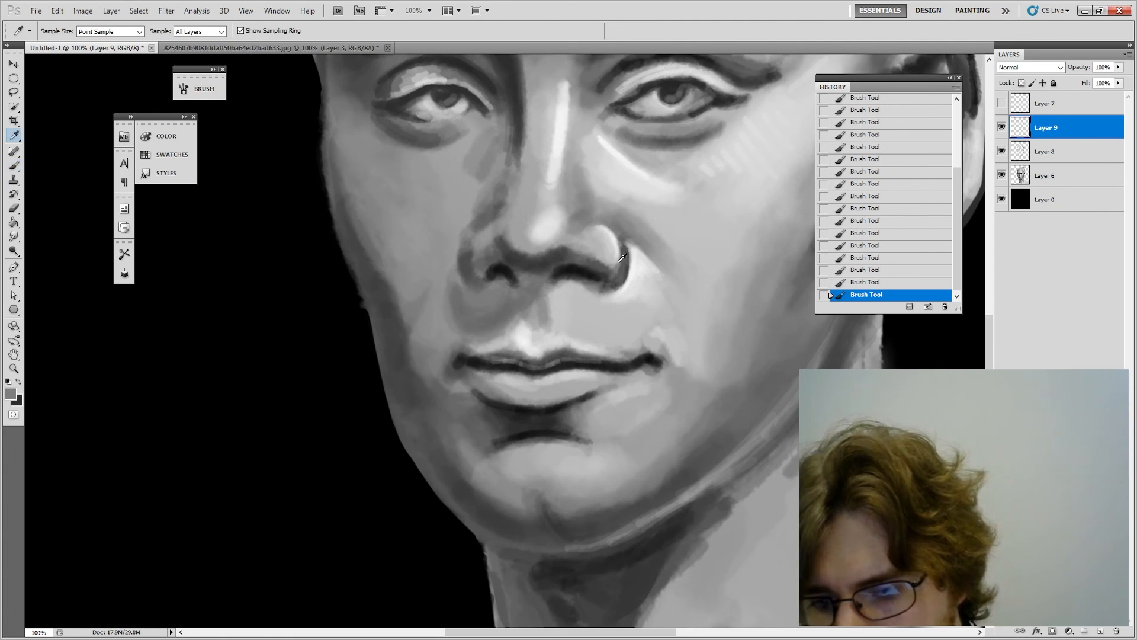
left_click(623, 259, "alt")
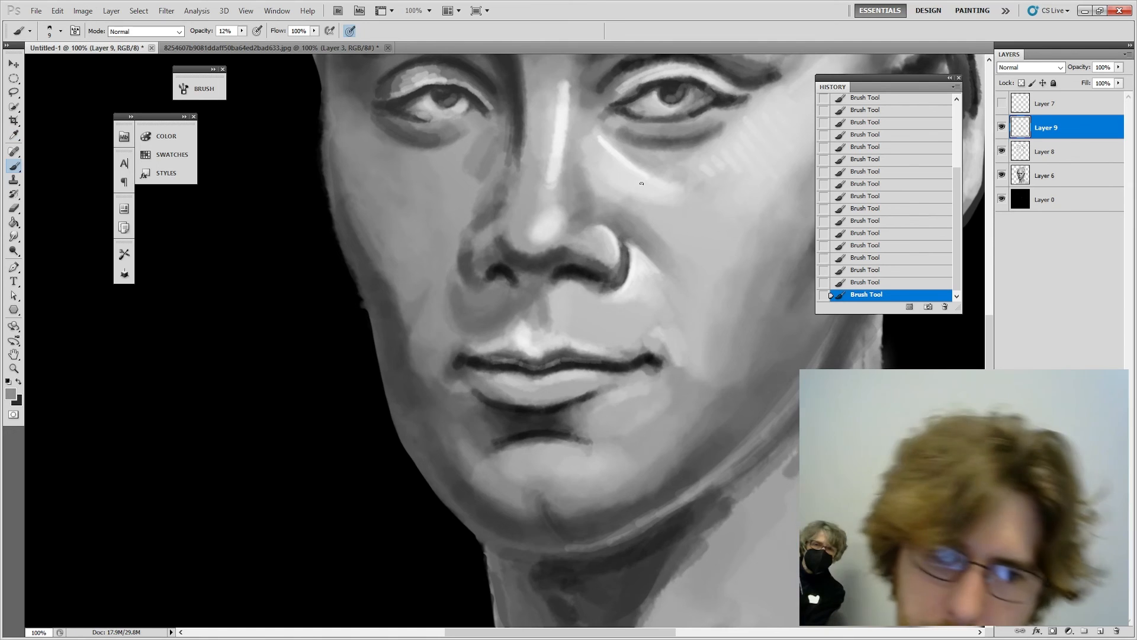
key("alt")
left_click(623, 262, "alt")
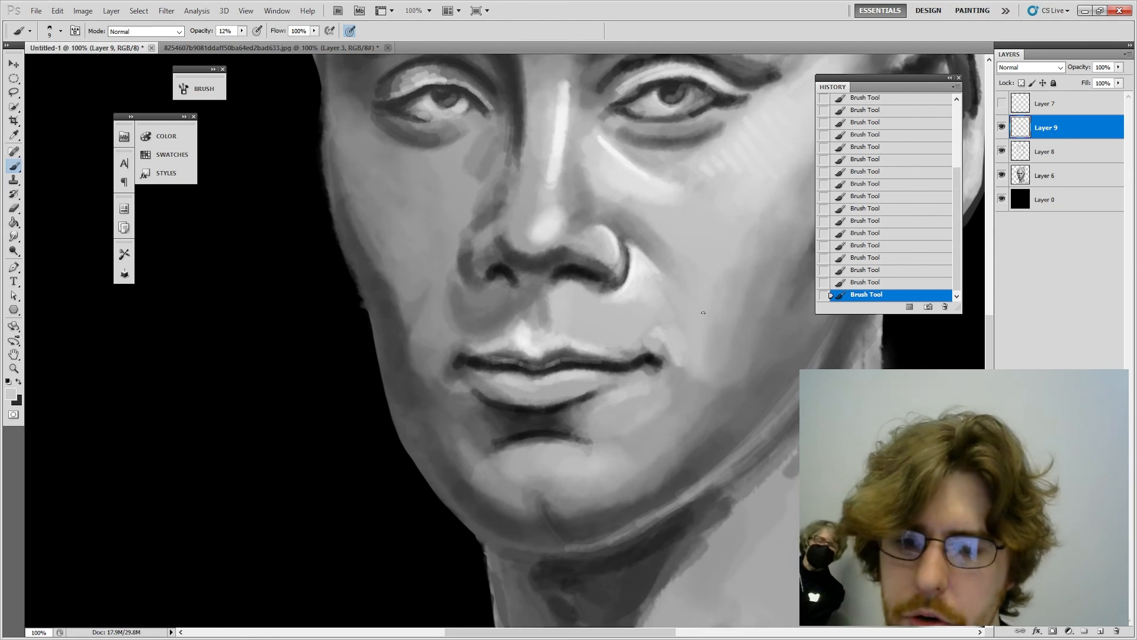
Step: Refine the lower rim of the nostril on the lit side with sampled greys, and sample its near-black as the brush colour
left_click_drag(673, 261, 693, 304)
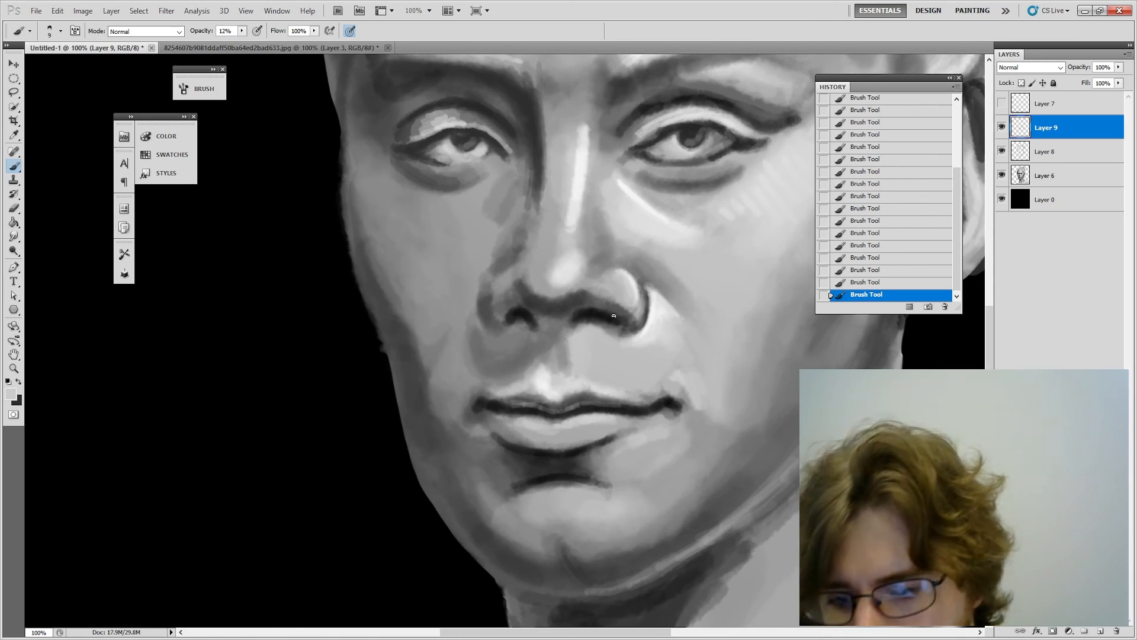
left_click(638, 322, "alt")
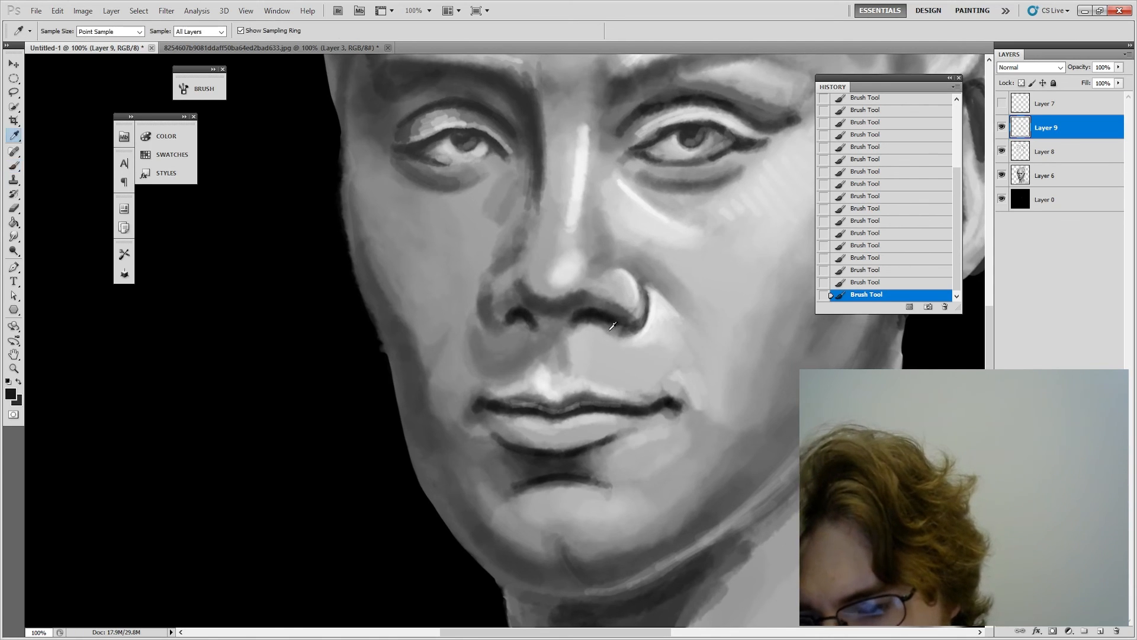
left_click(620, 327, "alt")
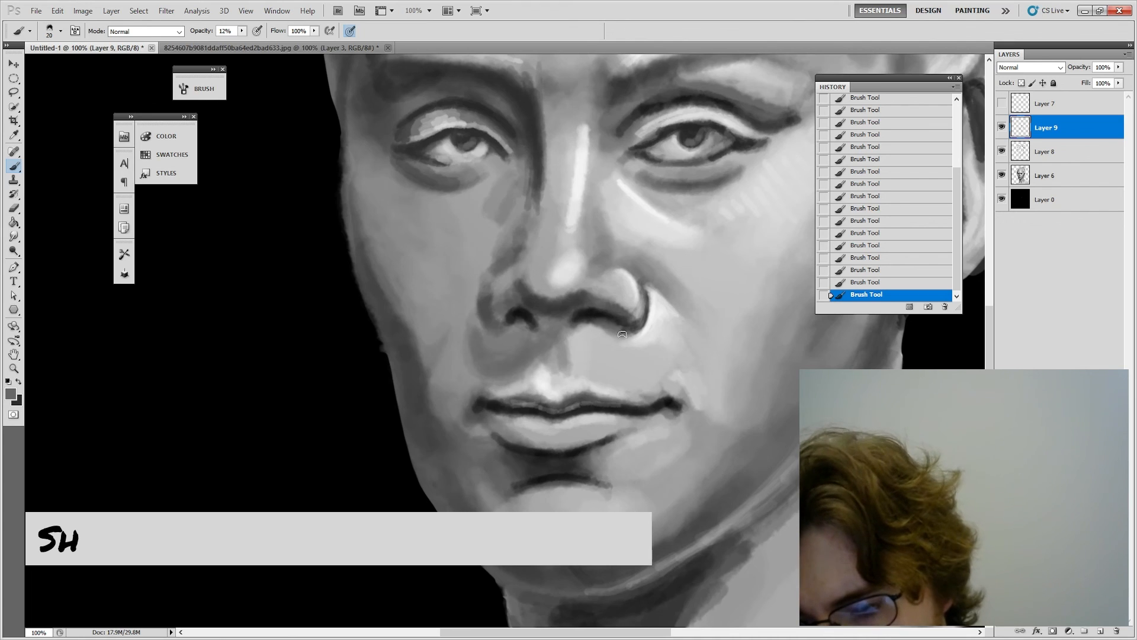
left_click(593, 320, "alt")
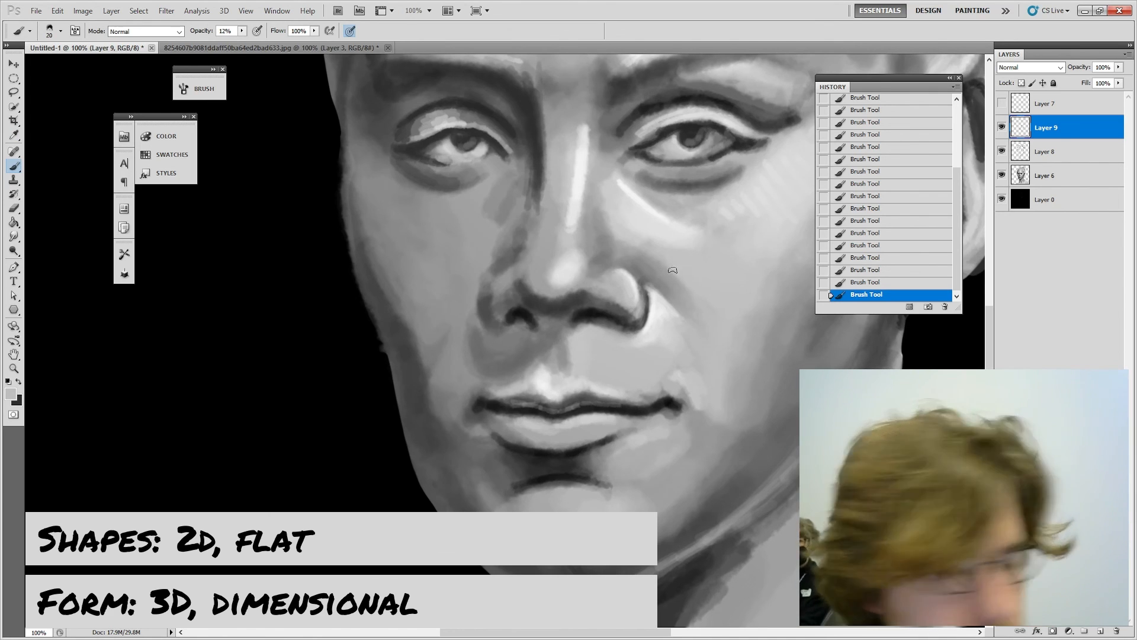
key("i")
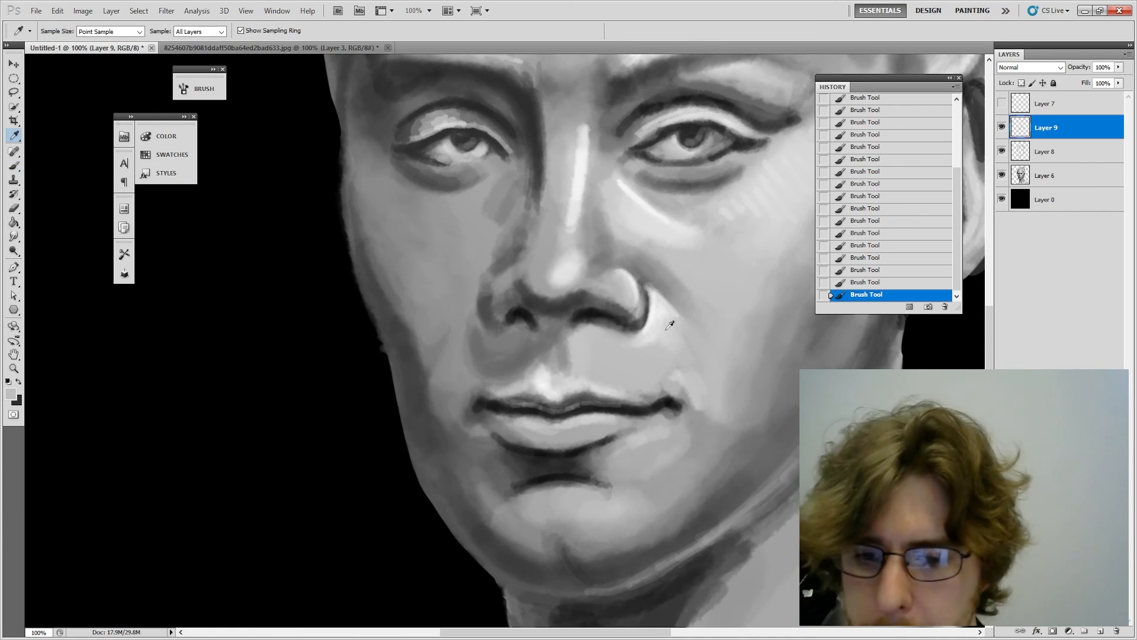
left_click(590, 313)
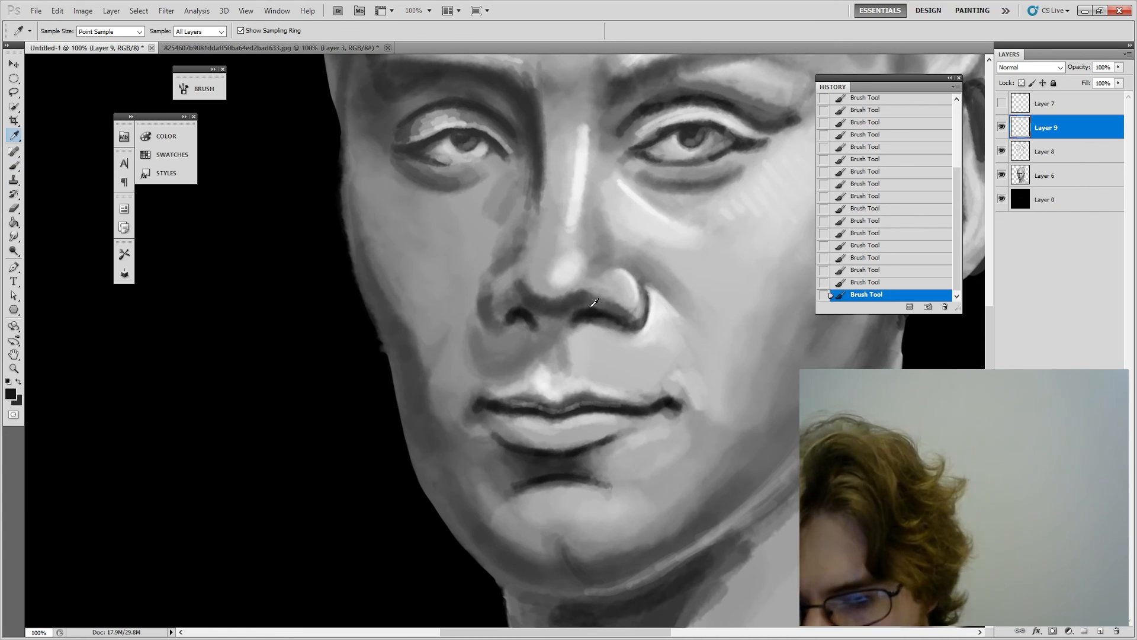
key("b")
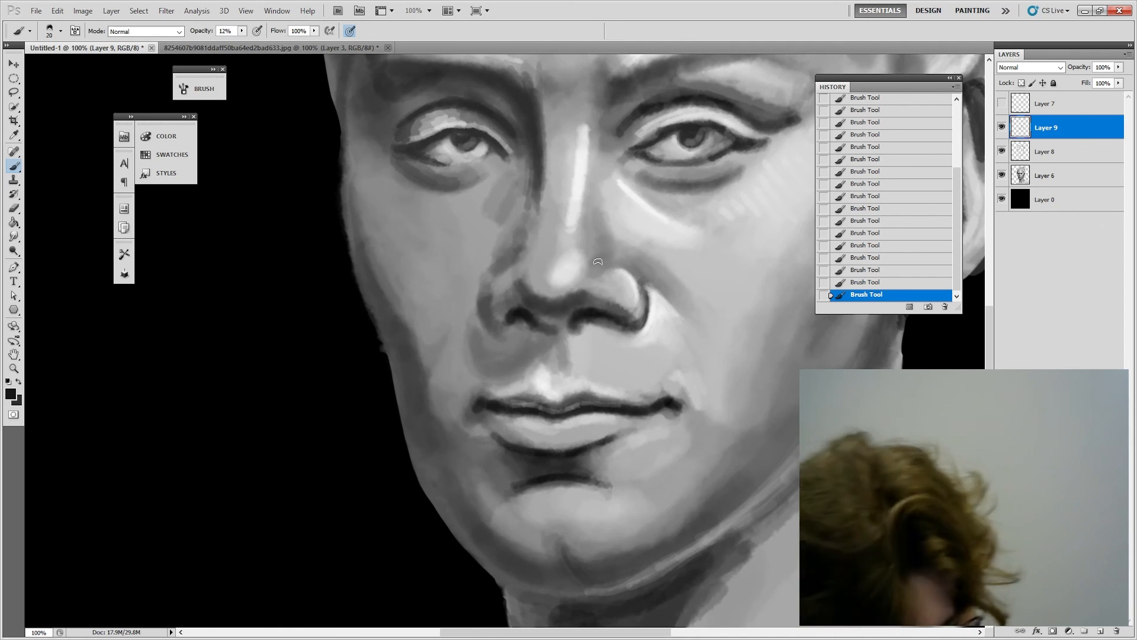
Step: Try to outline the nostril wing on the shadowed side at 62% brush opacity, and undo the strokes
key("6")
key("2")
key("bracketleft")
key("bracketleft")
key("bracketleft")
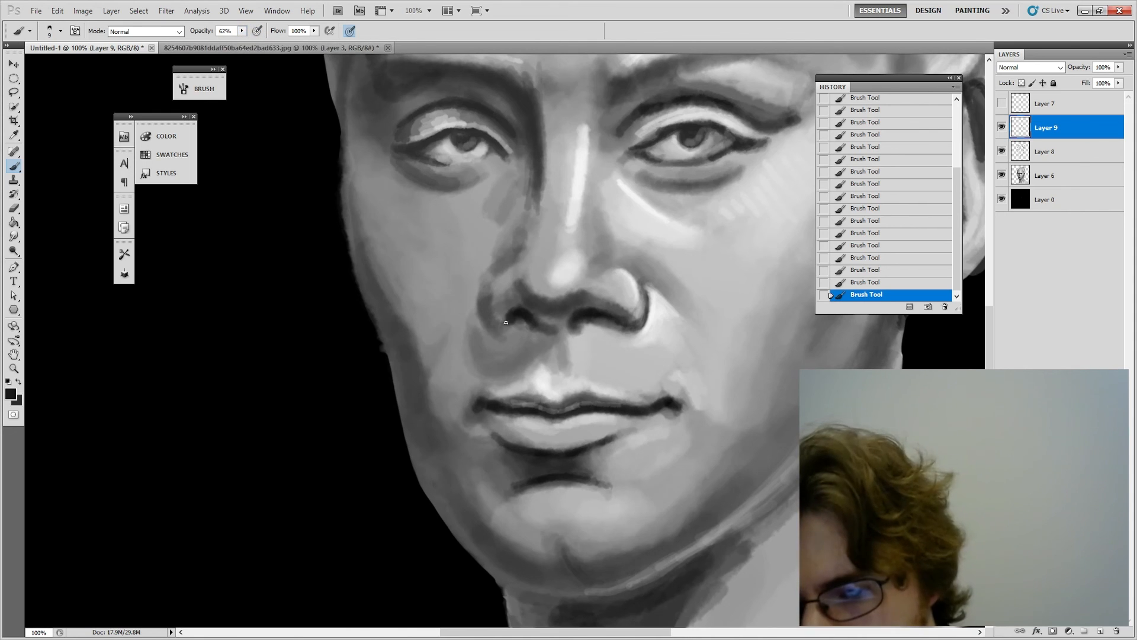
key("bracketright")
key("bracketright")
mouse_move(503, 336)
left_mouse_down()
mouse_move(482, 311)
mouse_move(484, 285)
left_mouse_up()
key("ctrl+alt+z")
key("ctrl+alt+z")
key("ctrl+alt+z")
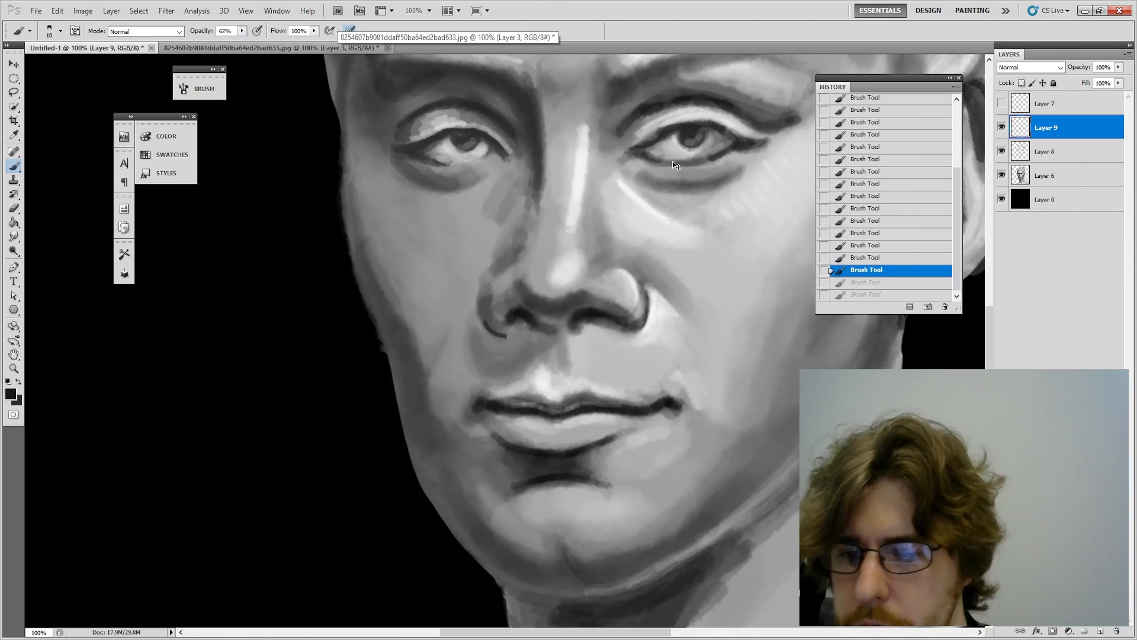
Step: Outline the shadowed-side nostril wing with near-black at 26% brush opacity, and highlight the wing with a light tone sampled from the nose
key("2")
key("6")
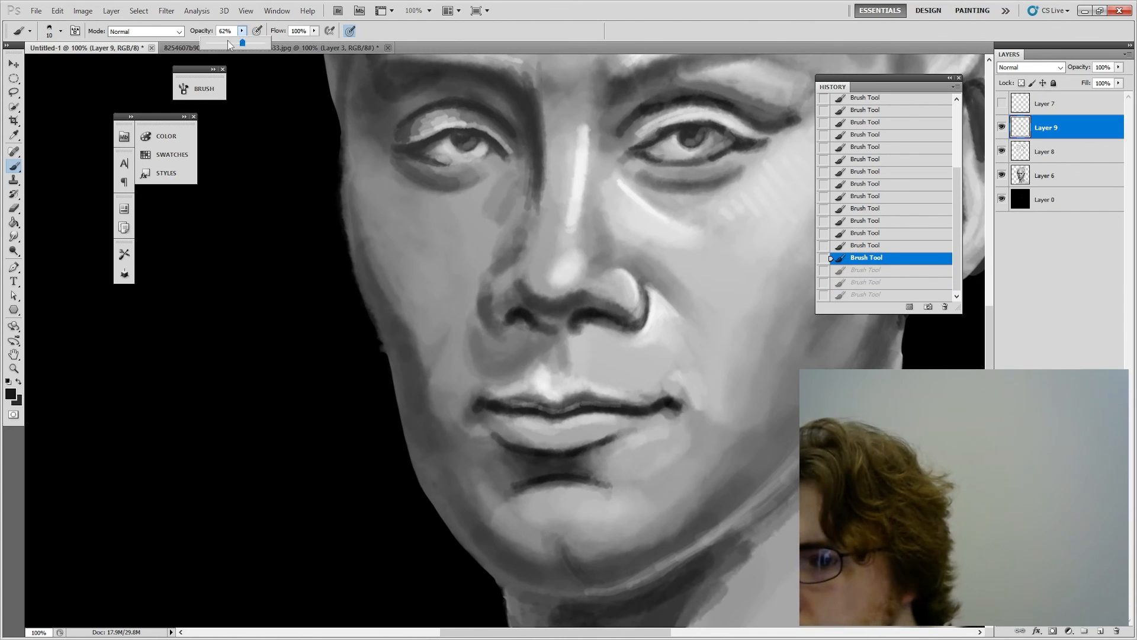
mouse_move(504, 337)
left_mouse_down()
mouse_move(483, 287)
mouse_move(495, 292)
mouse_move(490, 329)
left_mouse_up()
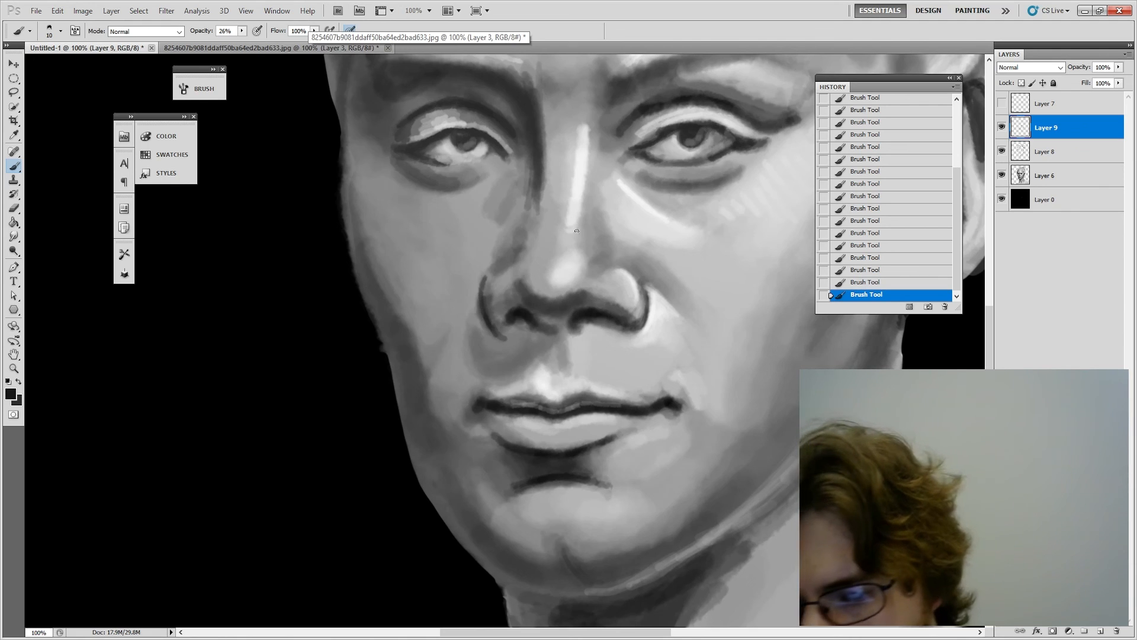
left_click(576, 231, "alt")
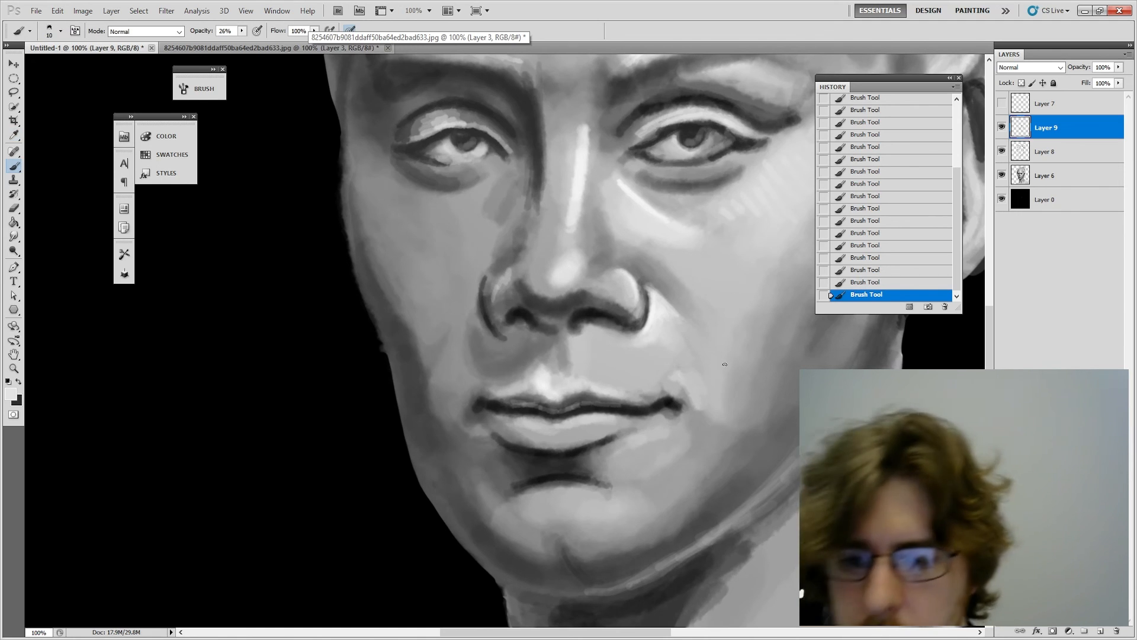
left_click_drag(681, 285, 681, 385)
left_click_drag(645, 303, 683, 371)
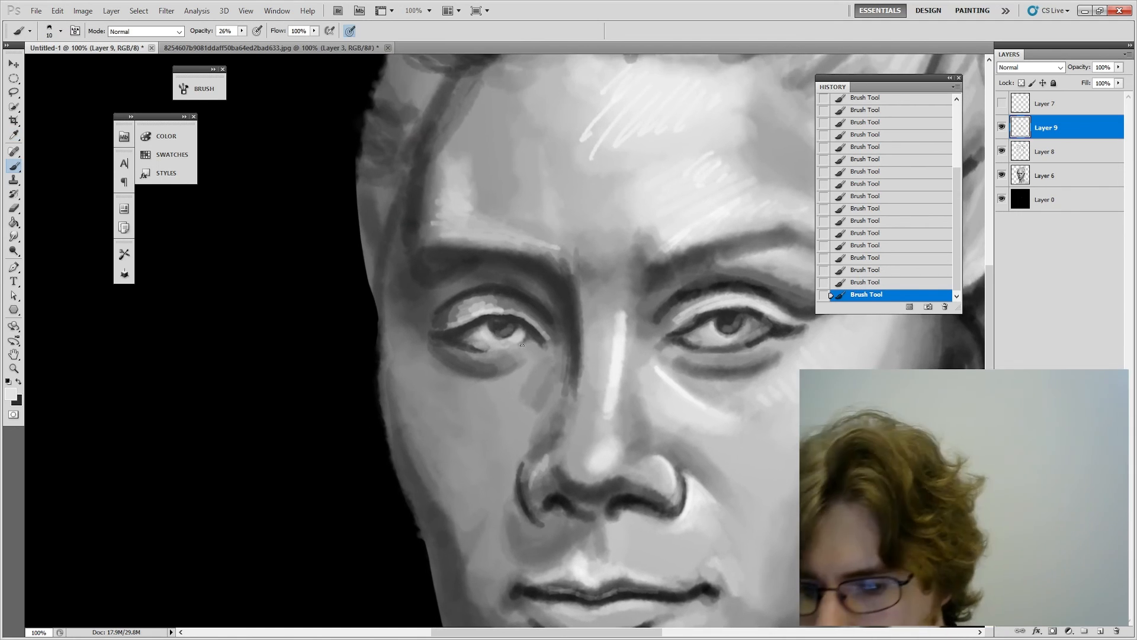
Step: Paint light strokes along the lower eyelid of the shadowed-side eye and on the cheek just beneath it, and sample the cheek grey
left_click_drag(503, 357, 472, 356)
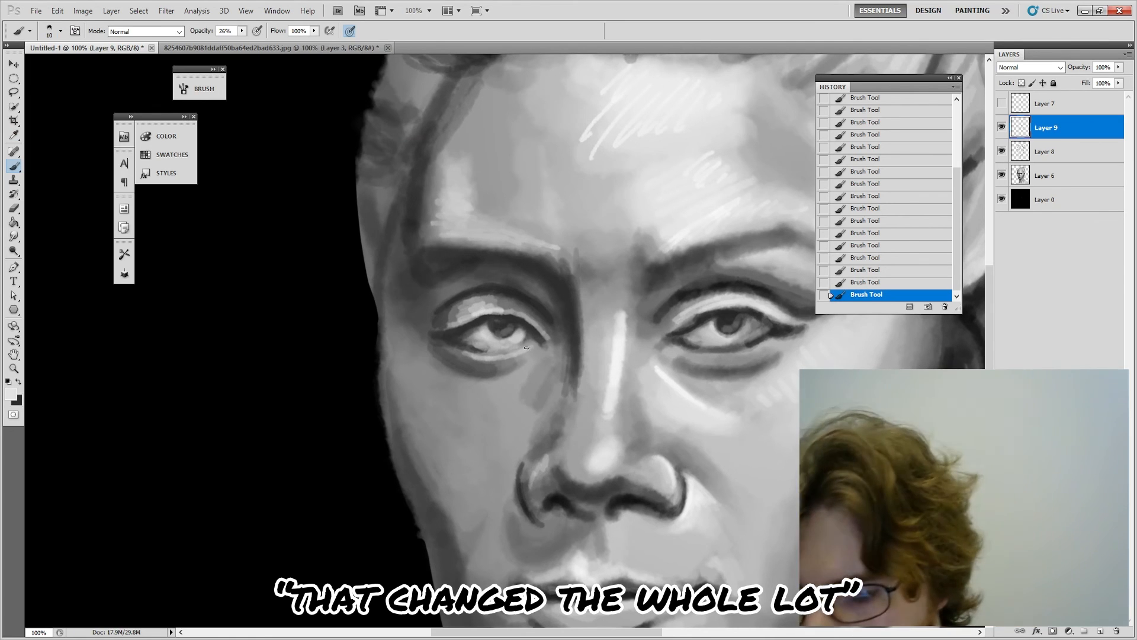
left_click_drag(507, 357, 456, 353)
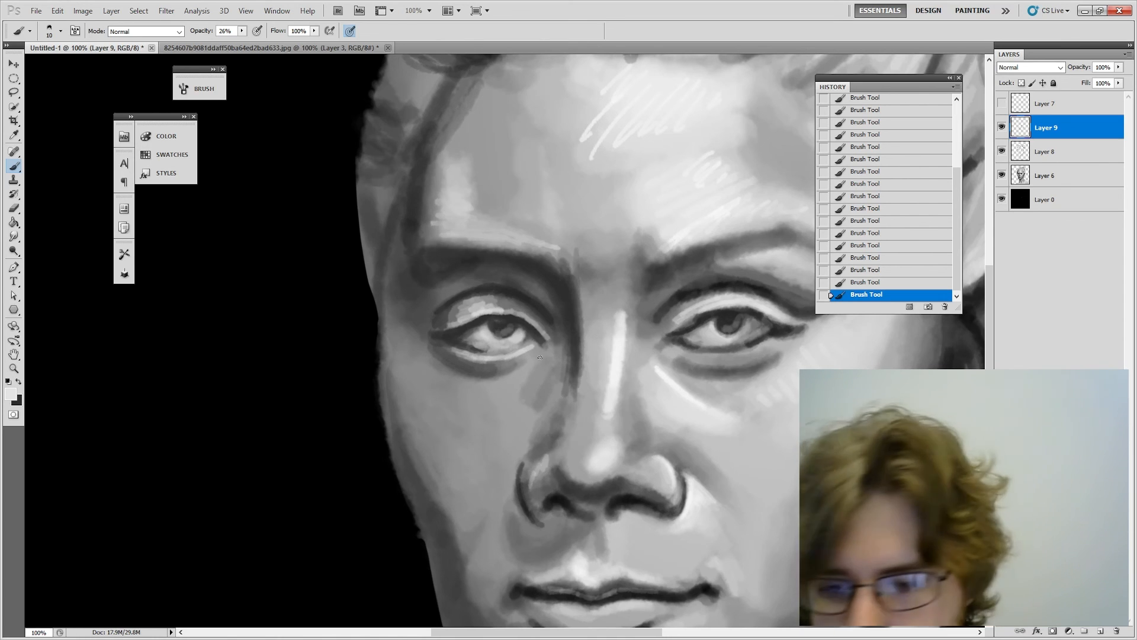
left_click_drag(486, 383, 513, 384)
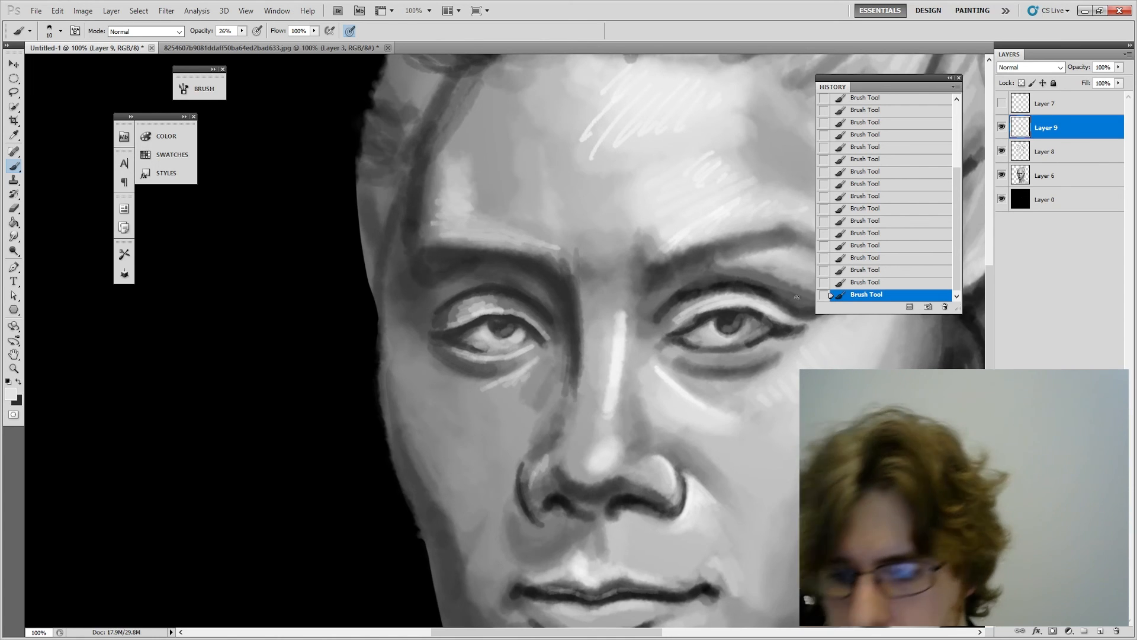
left_click(521, 384, "alt")
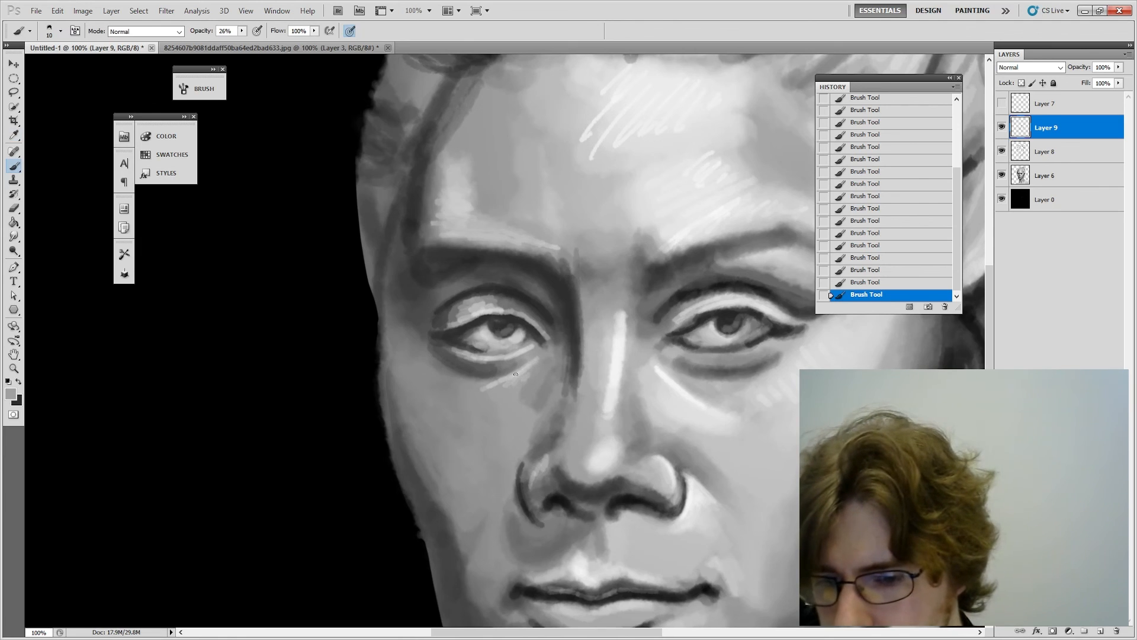
Step: Fade the new strokes around the shadowed-side eye on Layer 9 with the Eraser at 33% opacity, checking the layer's visibility first
key("e")
left_click(1002, 127)
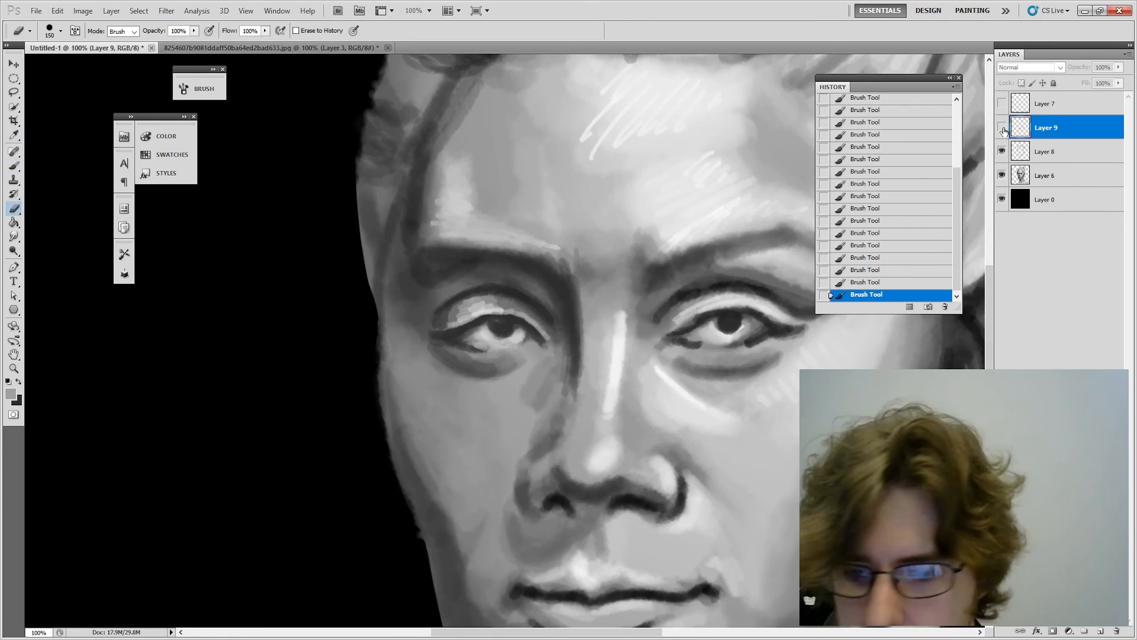
left_click(1001, 127)
left_click(194, 31)
left_click_drag(195, 43, 154, 43)
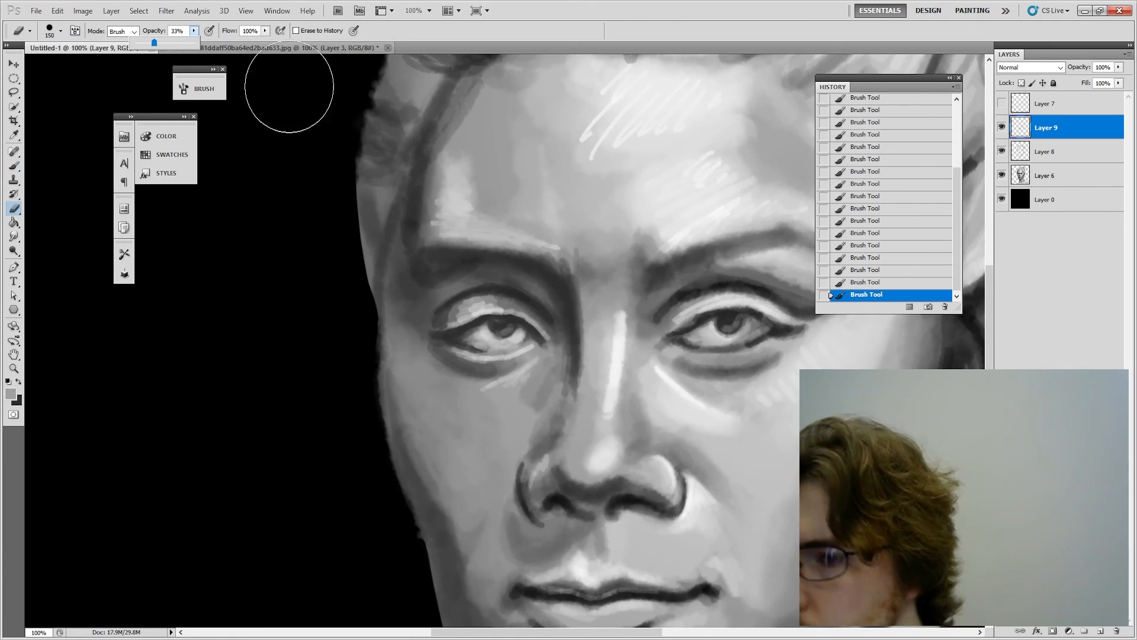
left_click(289, 86)
mouse_move(527, 361)
left_mouse_down()
mouse_move(522, 385)
mouse_move(536, 362)
left_mouse_up()
left_click_drag(437, 365, 454, 384)
left_click_drag(454, 379, 461, 364)
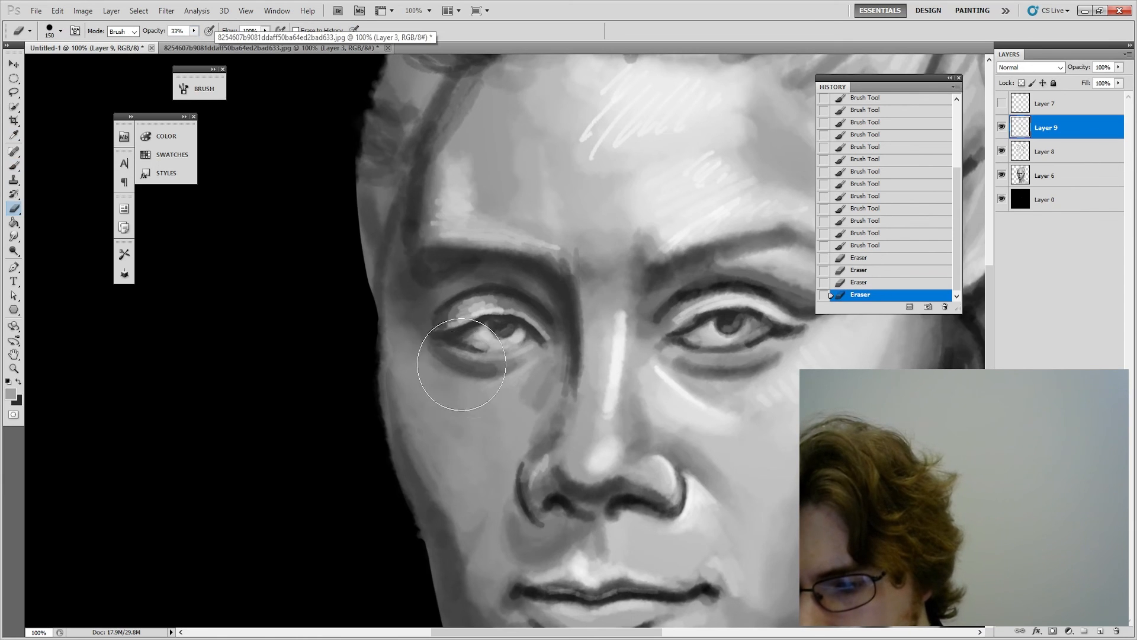
Step: Take a history snapshot of the current portrait and compare it with Snapshot 2 at 33.3% zoom
key("ctrl+minus")
key("ctrl+minus")
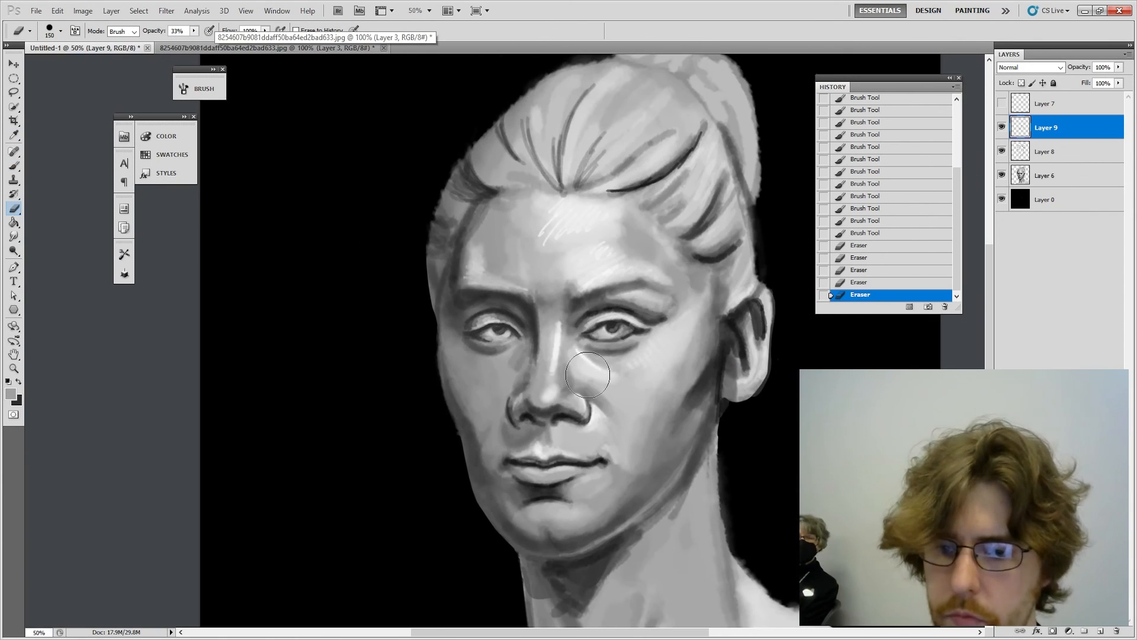
key("ctrl+minus")
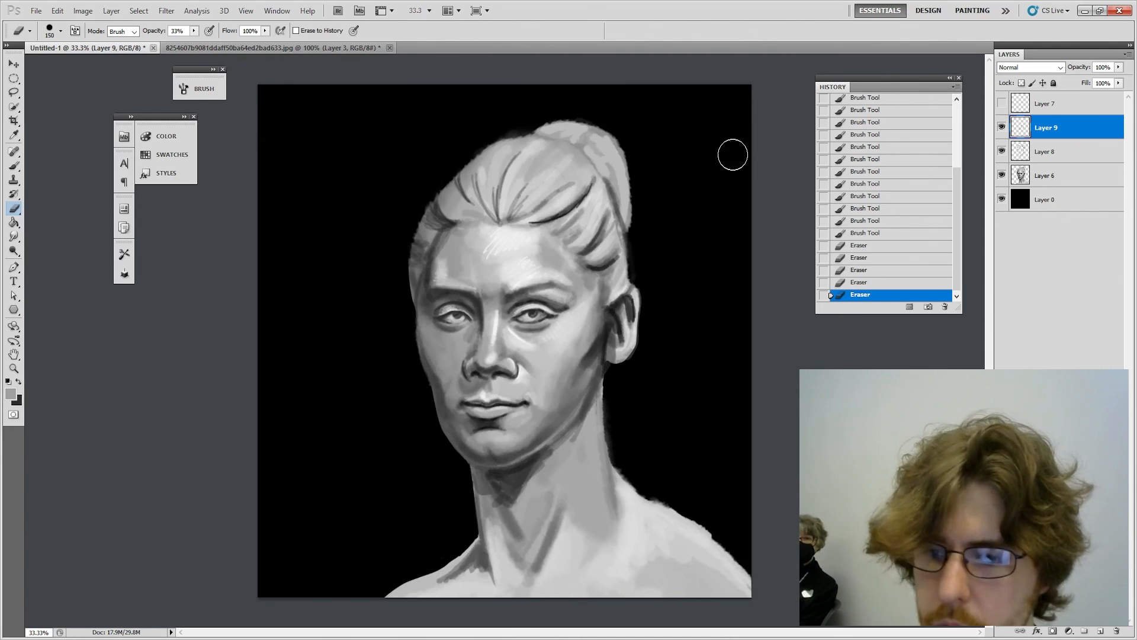
scroll(915, 201, "up", 5)
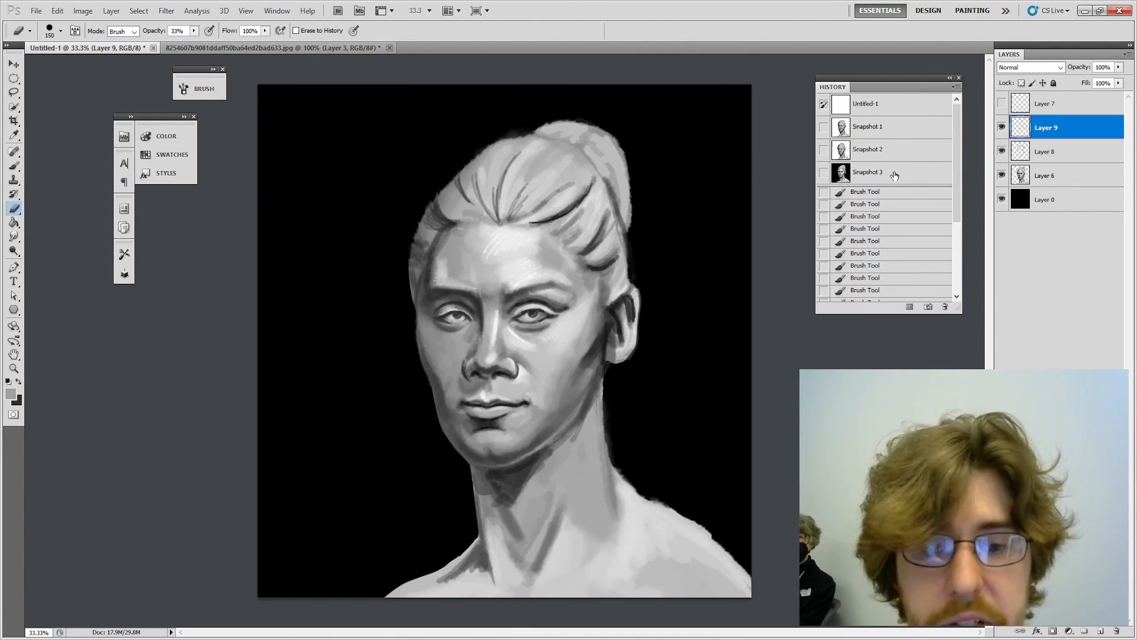
left_click(895, 176)
left_click(903, 159)
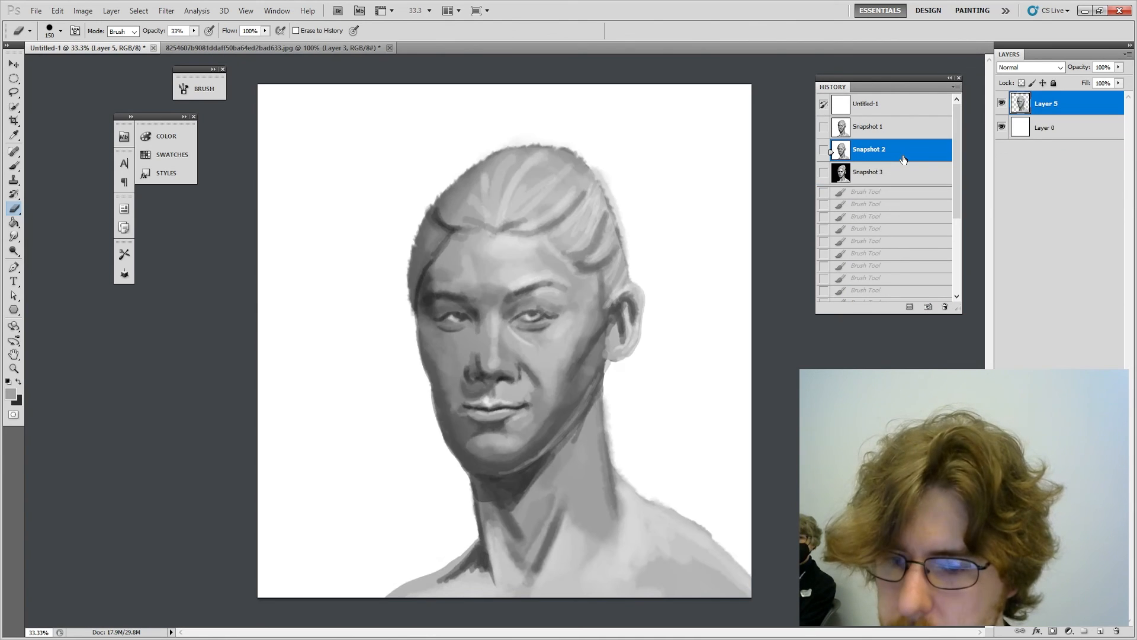
left_click(901, 173)
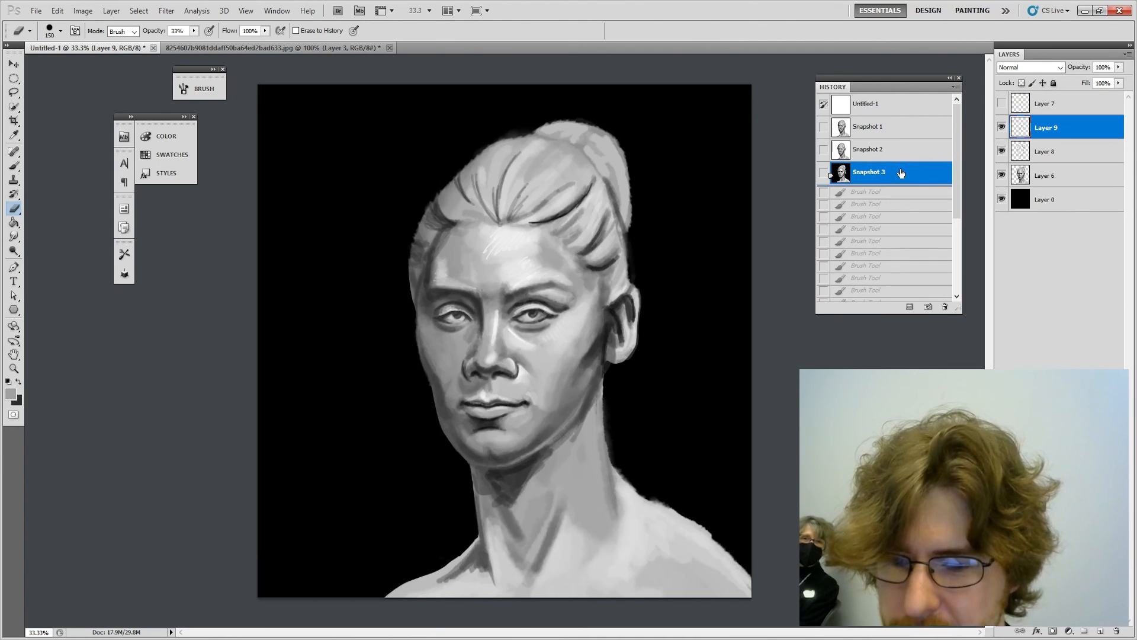
Step: Fill the white background Layer 0 of Snapshot 2 with pure black and store the result as a new history snapshot
left_click(900, 153)
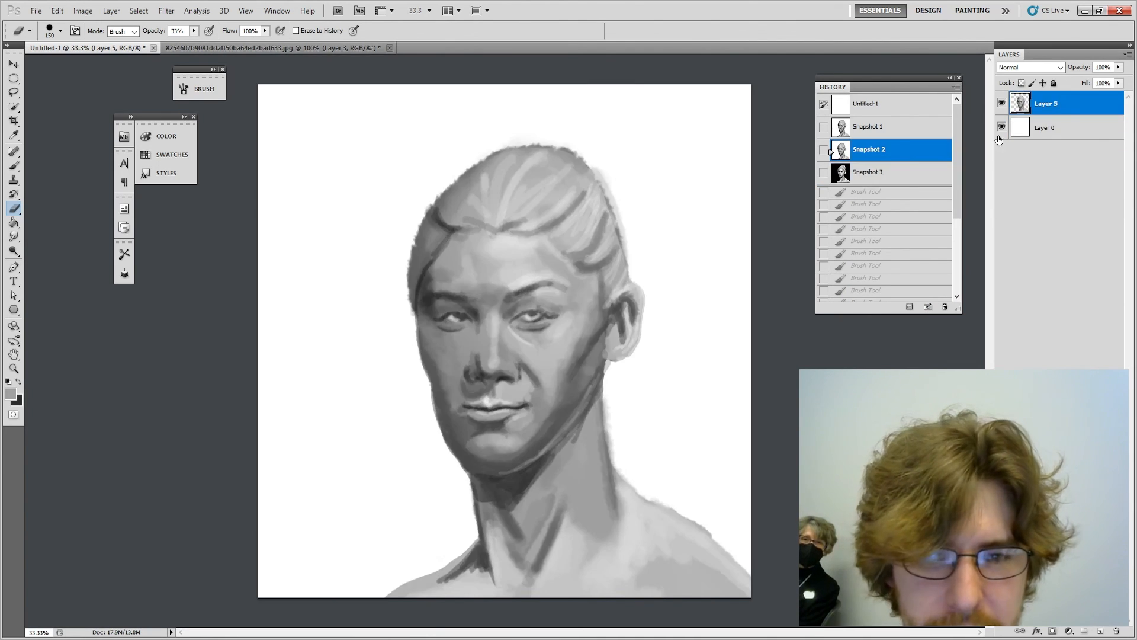
left_click(1049, 127)
key("x")
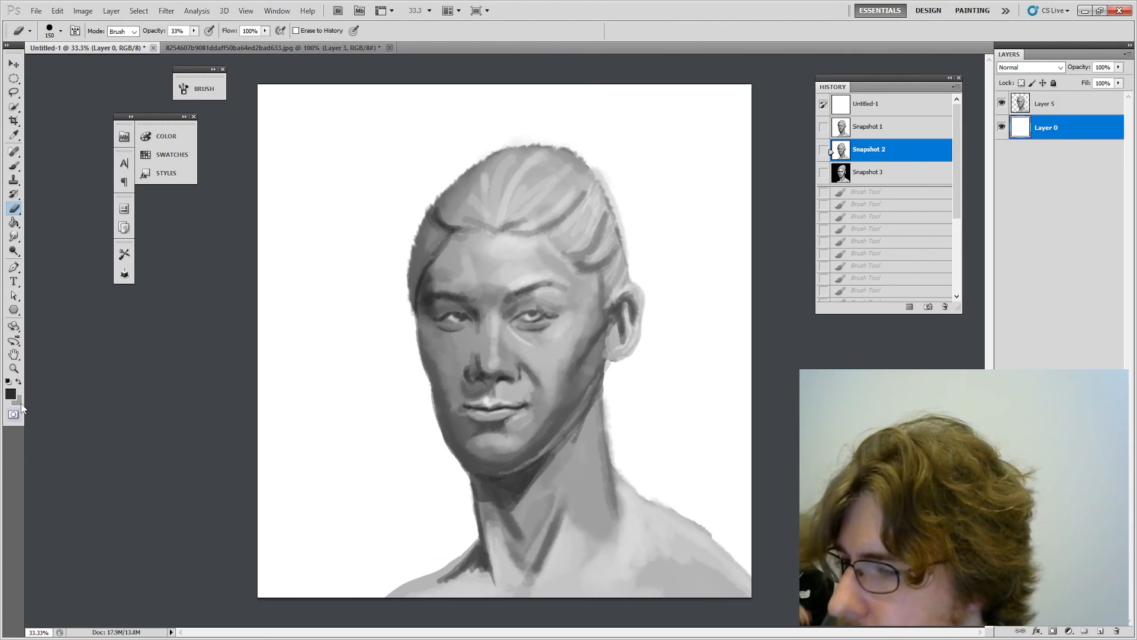
left_click(11, 394)
left_click_drag(446, 258, 439, 335)
left_click(687, 165)
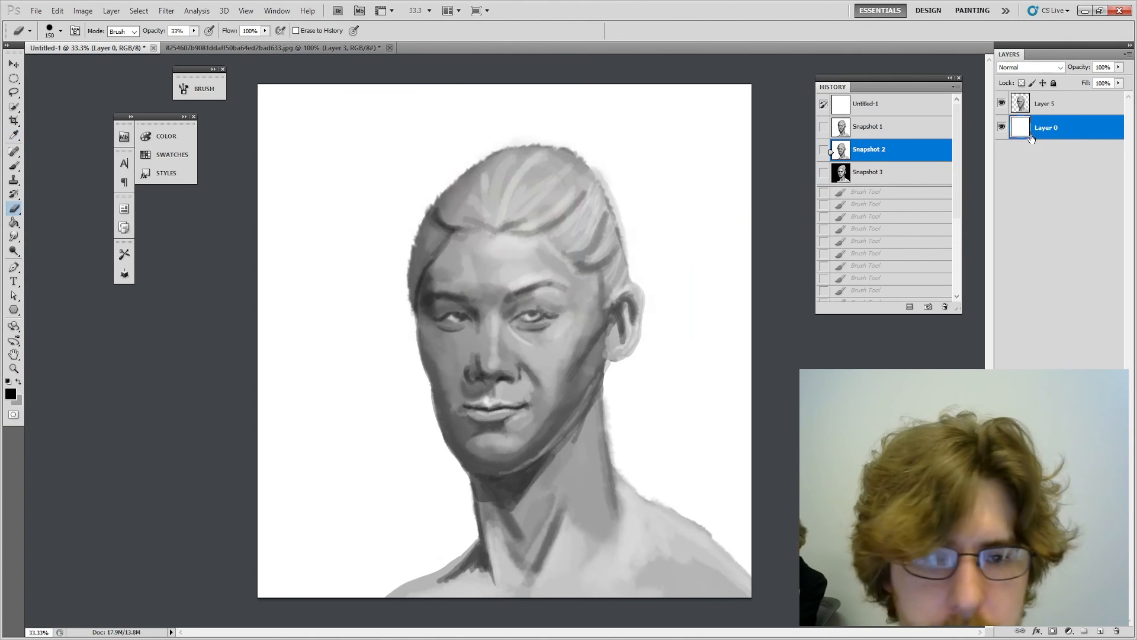
key("g")
left_click(339, 178)
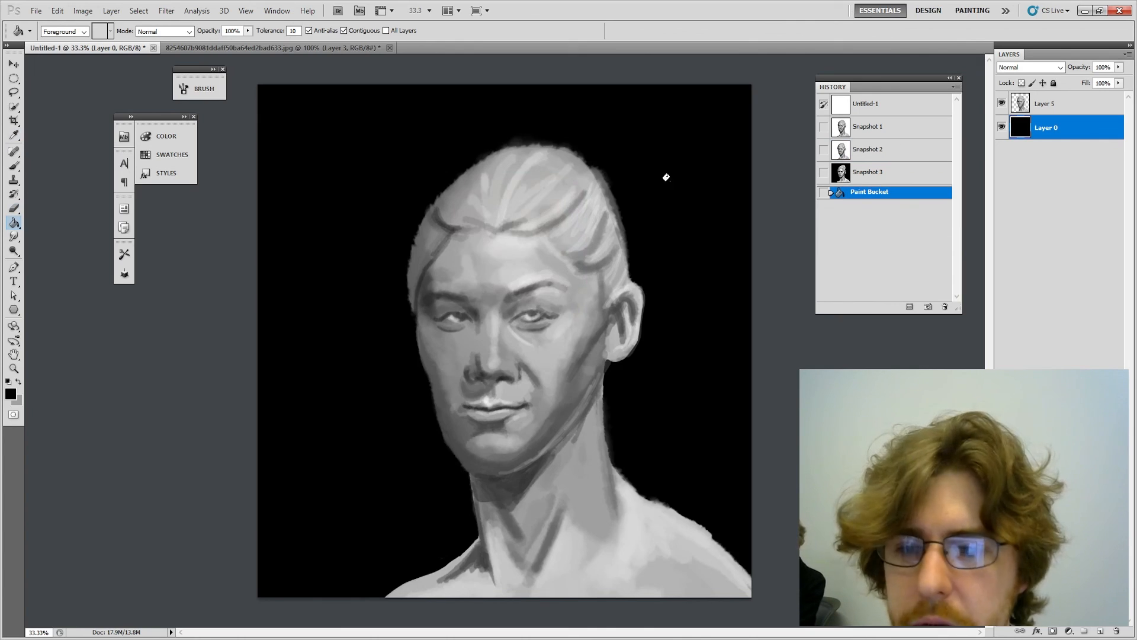
left_click(930, 308)
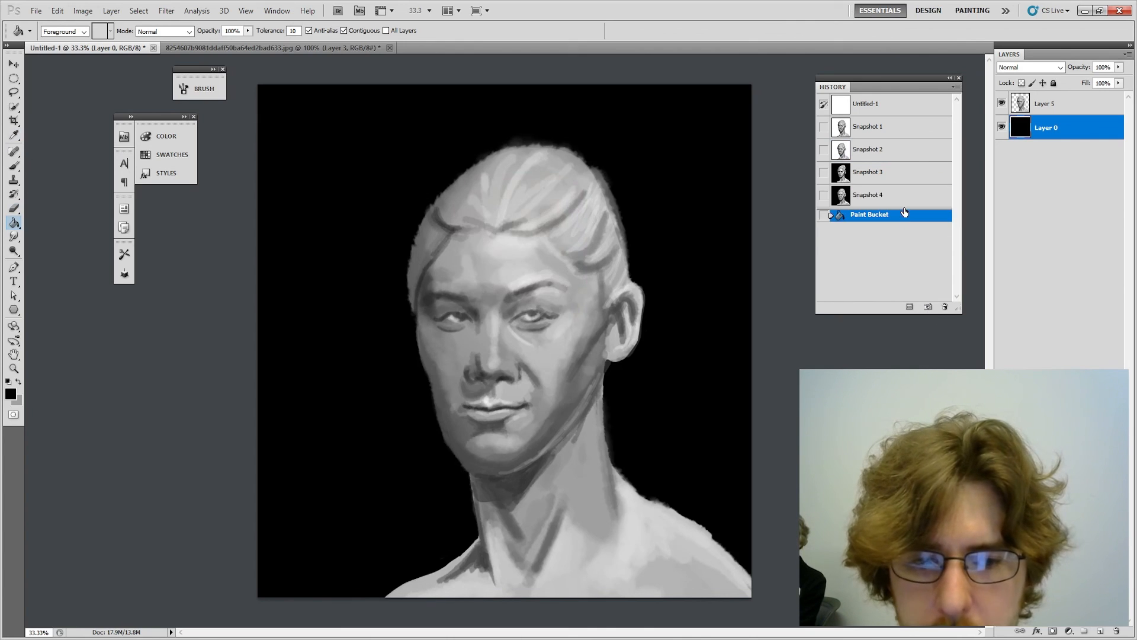
Step: Compare Snapshot 4 with Snapshot 3 on matching black backgrounds, and restore the refined portrait of Snapshot 3
left_click(897, 195)
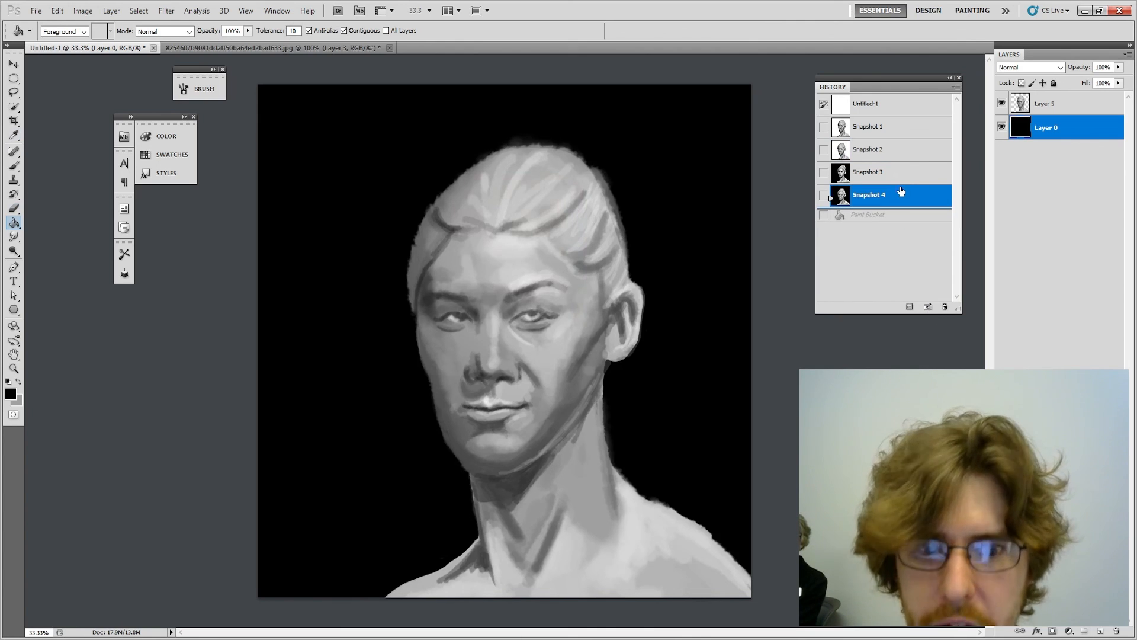
left_click(905, 177)
left_click(895, 197)
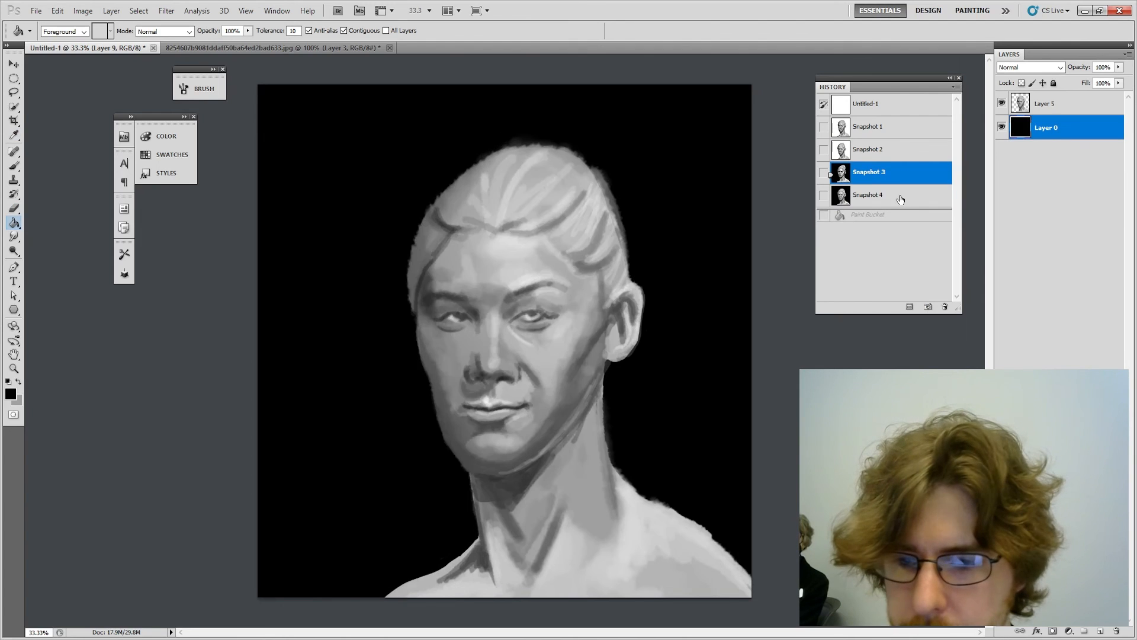
left_click(900, 181)
left_click(889, 202)
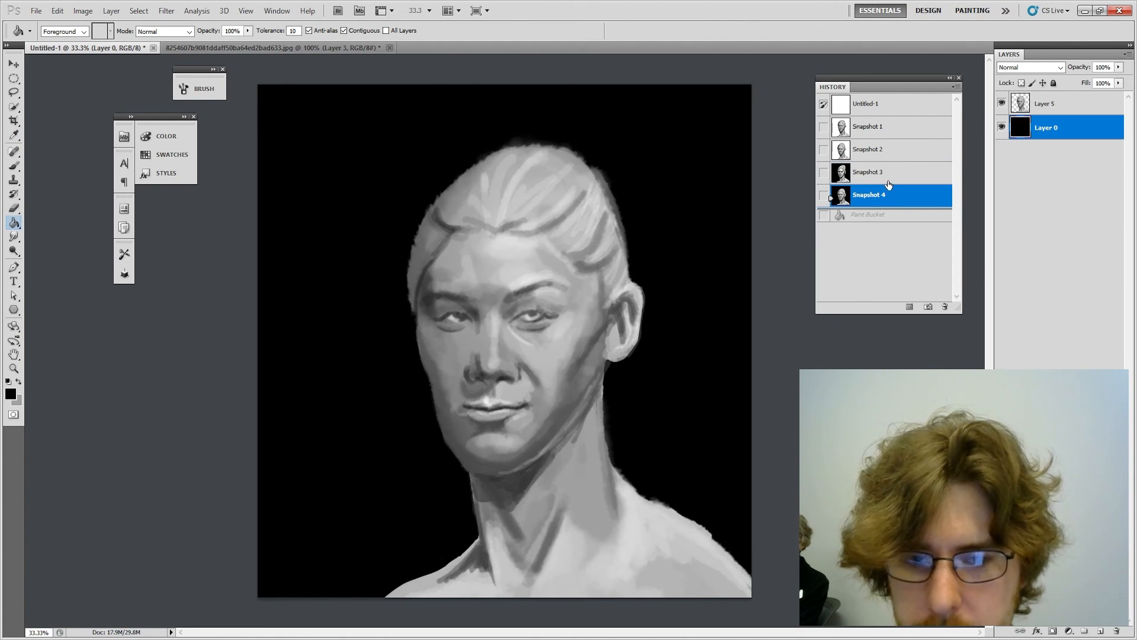
left_click(892, 181)
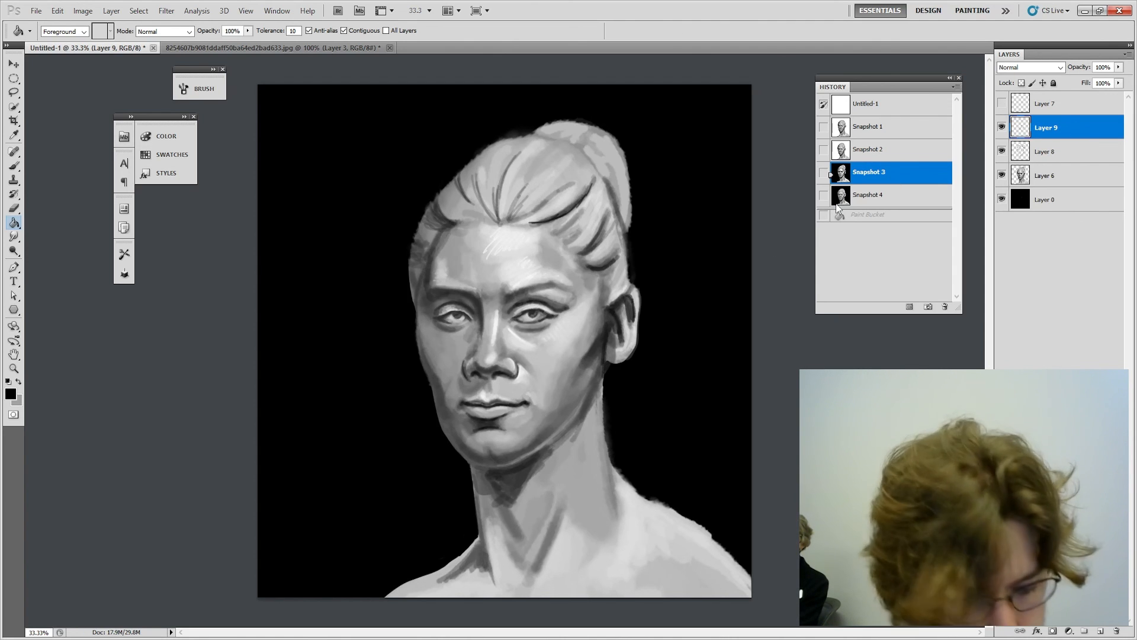
key("ctrl+plus")
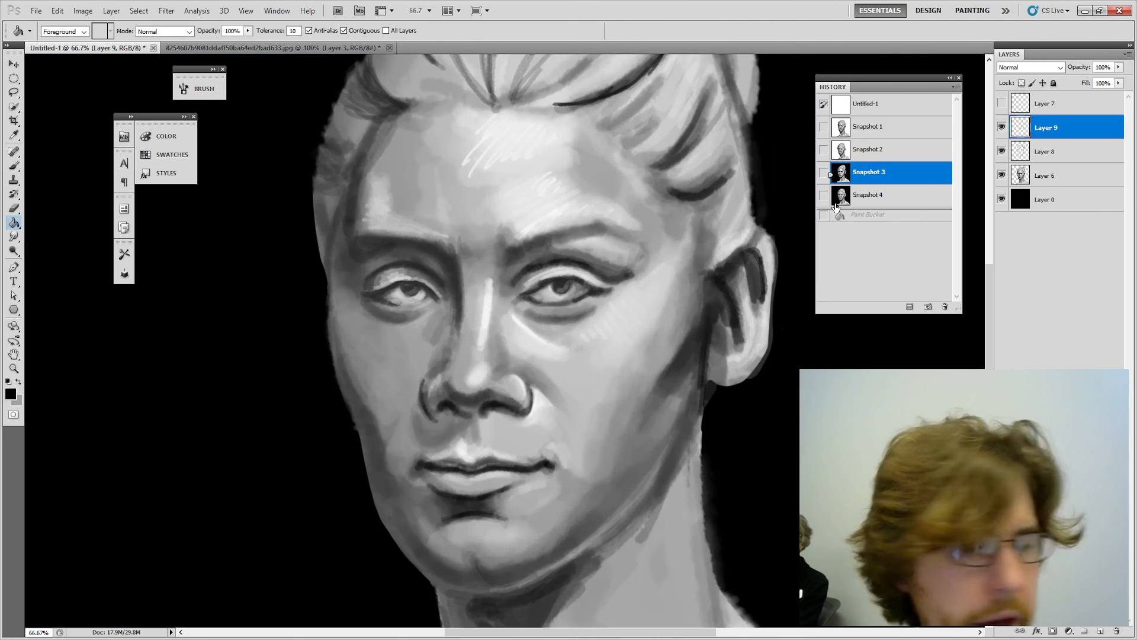
Step: Paint a light-grey Brush stroke at 20% opacity on the lit-side temple on Layer 9, using a tone sampled near the hairline
key("b")
left_click(655, 204, "alt")
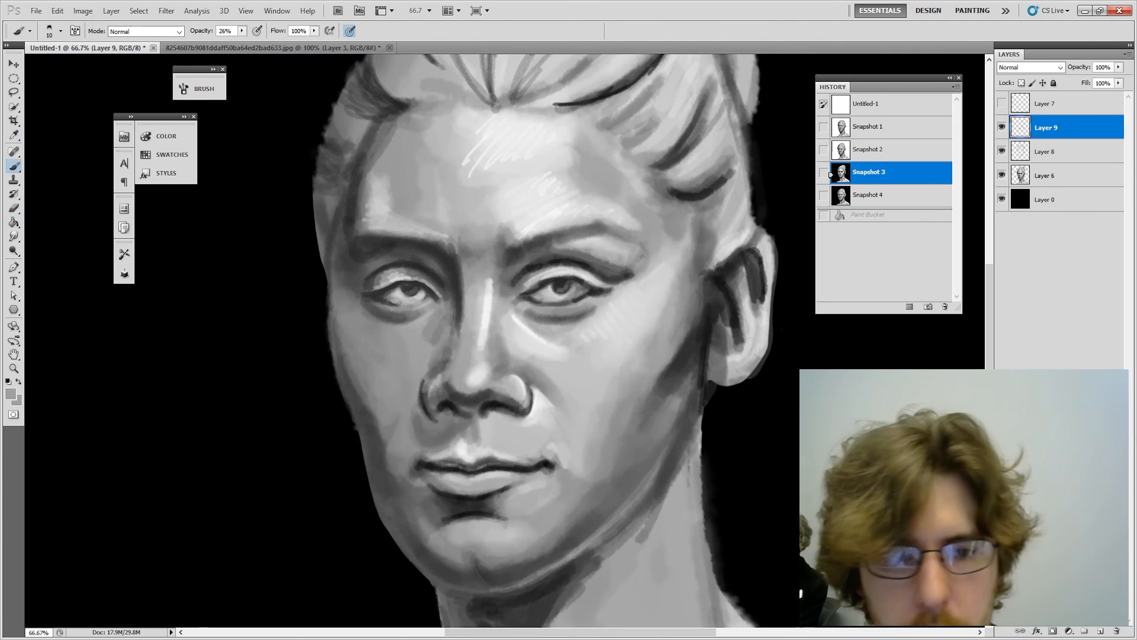
left_click(242, 31)
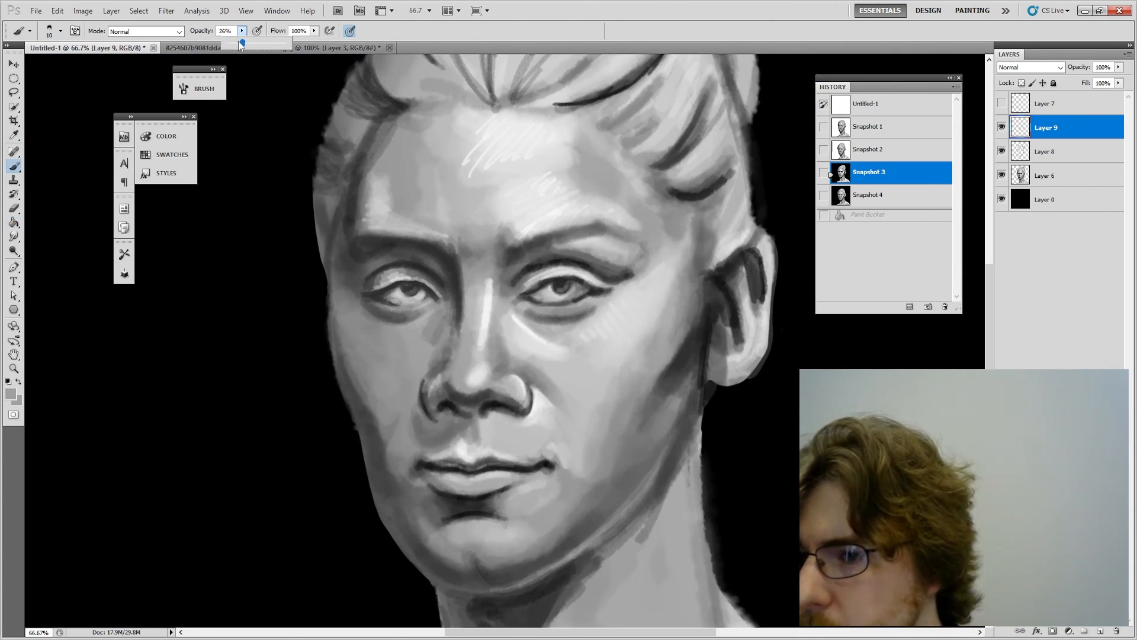
left_click_drag(242, 43, 238, 42)
left_click(664, 230)
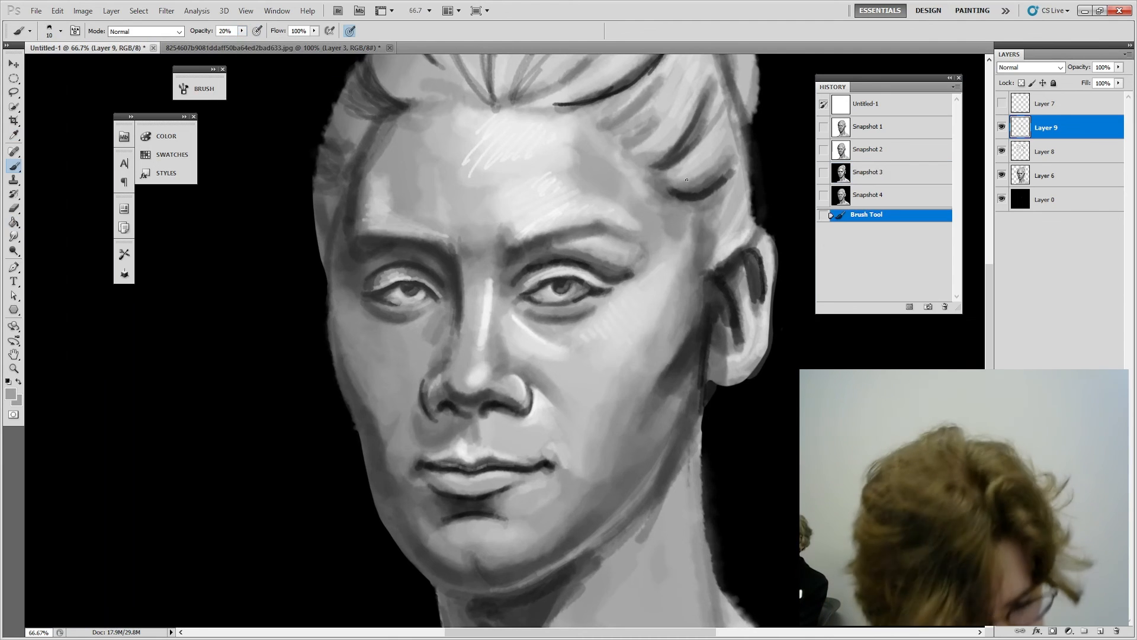
Step: Enlarge the brush to 100 px and blend soft grey strokes over the lit-side temple and cheek
key("bracketright")
key("bracketright")
key("bracketright")
key("bracketright")
key("bracketright")
key("bracketright")
key("bracketright")
key("bracketright")
key("bracketright")
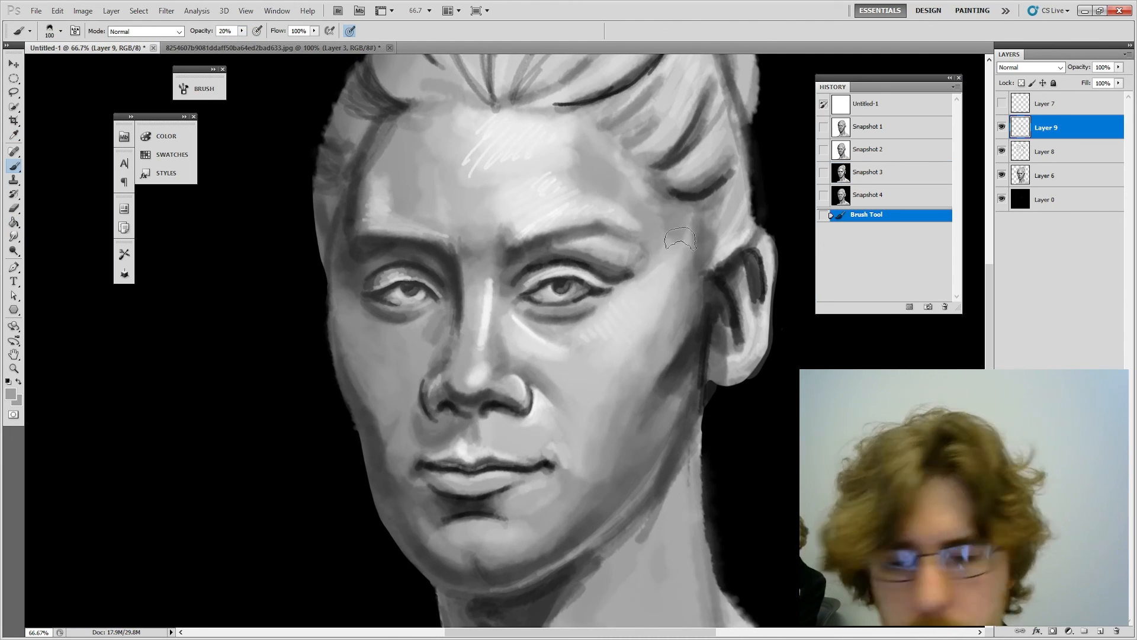
key("i")
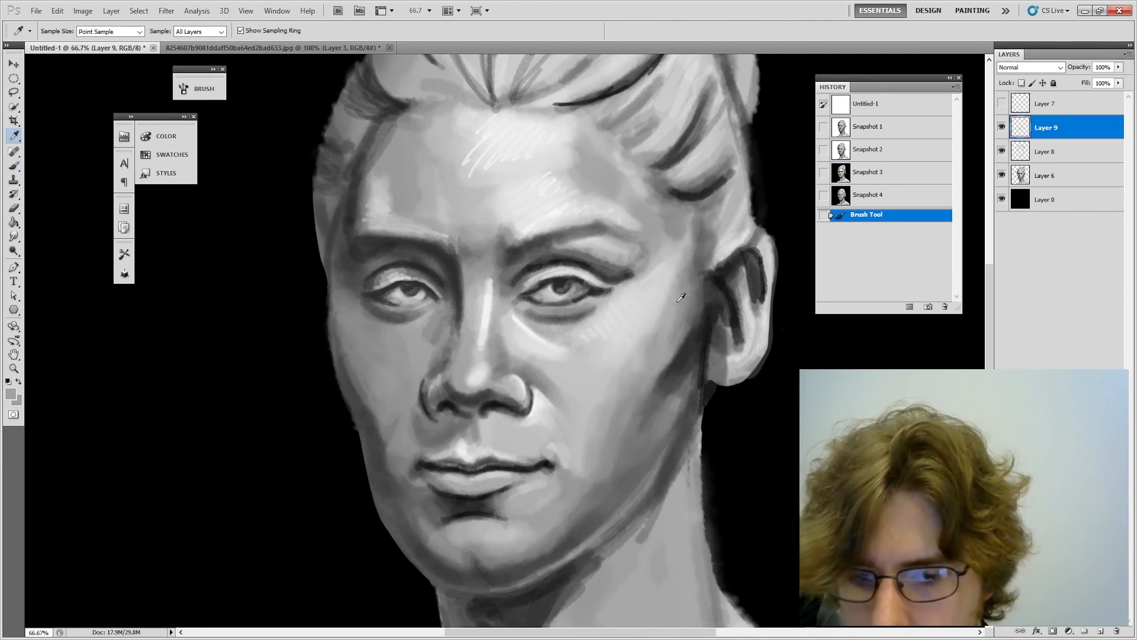
key("b")
mouse_move(624, 358)
left_mouse_down()
mouse_move(639, 339)
mouse_move(630, 343)
left_mouse_up()
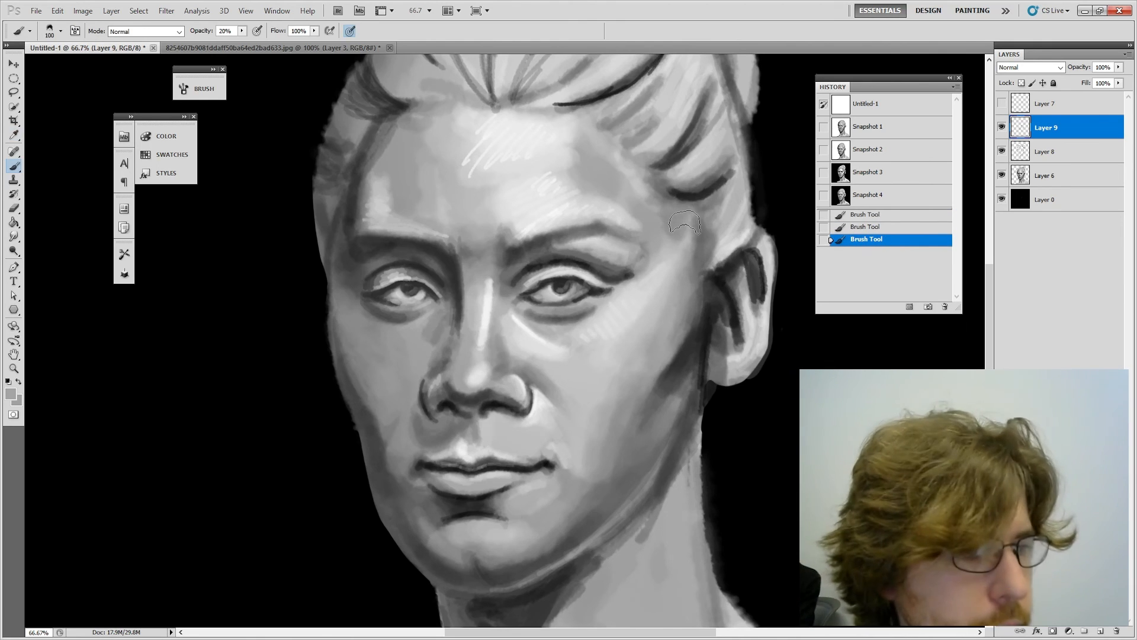
Step: Brighten the lit side of the forehead above the eyebrow with broad strokes of a sampled highlight tone
left_click(553, 139, "alt")
mouse_move(599, 172)
left_mouse_down()
mouse_move(582, 156)
mouse_move(558, 164)
left_mouse_up()
mouse_move(560, 164)
left_mouse_down()
mouse_move(587, 157)
mouse_move(572, 175)
mouse_move(585, 178)
left_mouse_up()
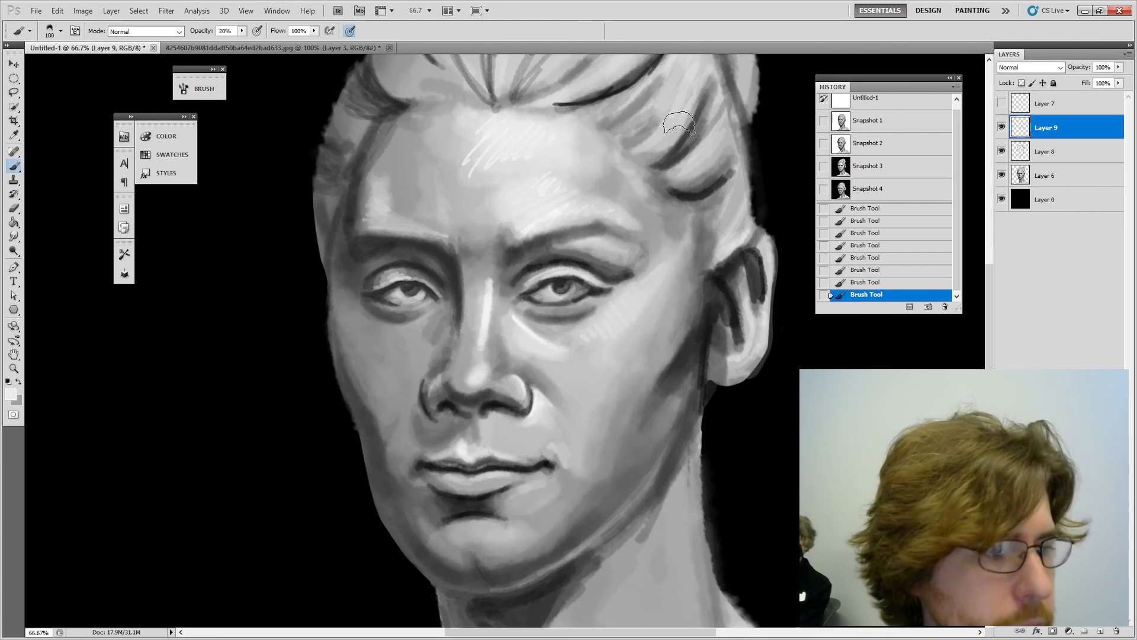
Step: Reduce the brush to 45 px and paint light strokes on the cheekbone beside the shadowed-side eye
left_click_drag(596, 375, 705, 307)
key("bracketleft")
key("bracketleft")
key("bracketleft")
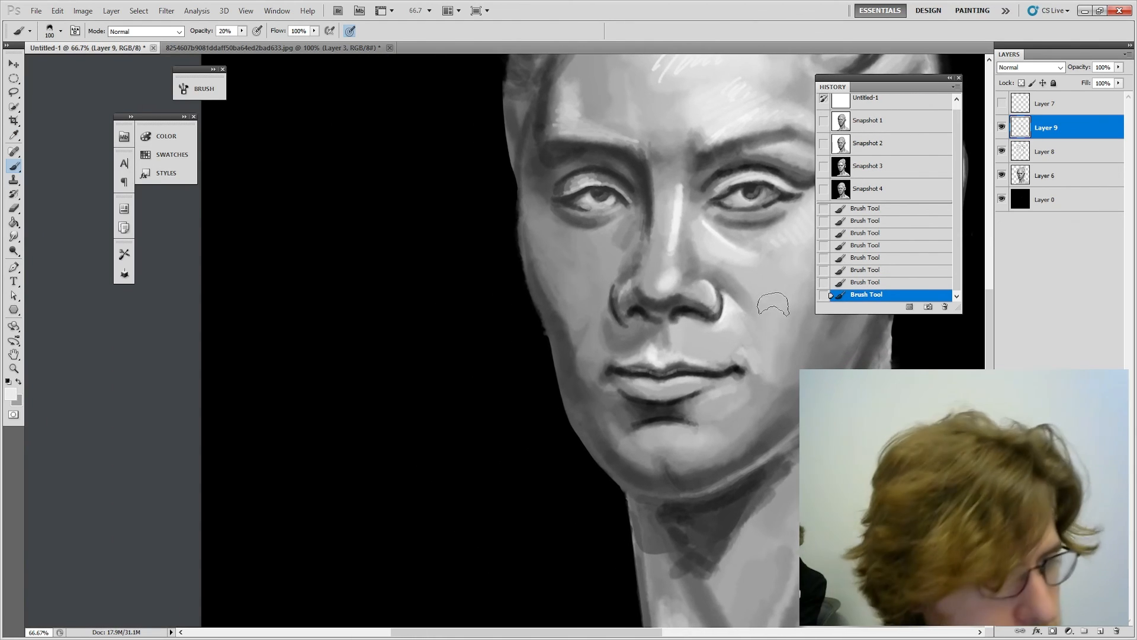
key("bracketleft")
mouse_move(542, 220)
left_mouse_down()
mouse_move(581, 254)
mouse_move(612, 250)
mouse_move(703, 209)
mouse_move(681, 215)
mouse_move(691, 196)
mouse_move(663, 226)
mouse_move(629, 221)
mouse_move(608, 252)
mouse_move(548, 231)
left_mouse_up()
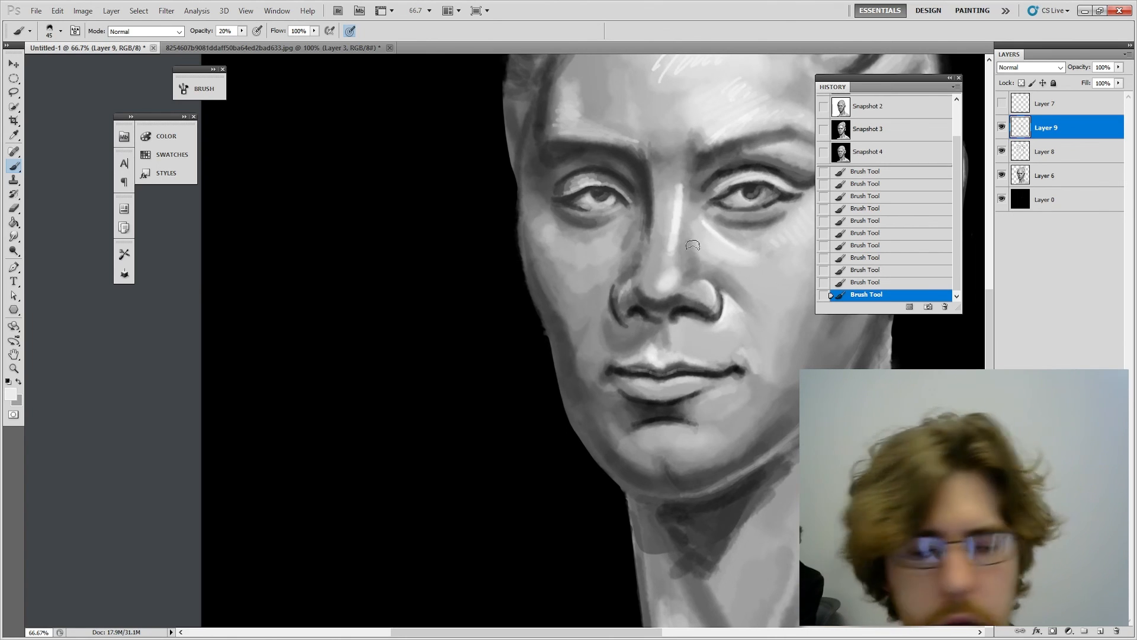
Step: Blend the shadowed-side cheek and darken the face edge beside the eye, using mid and dark greys sampled from the surrounding skin
left_click(592, 278, "alt")
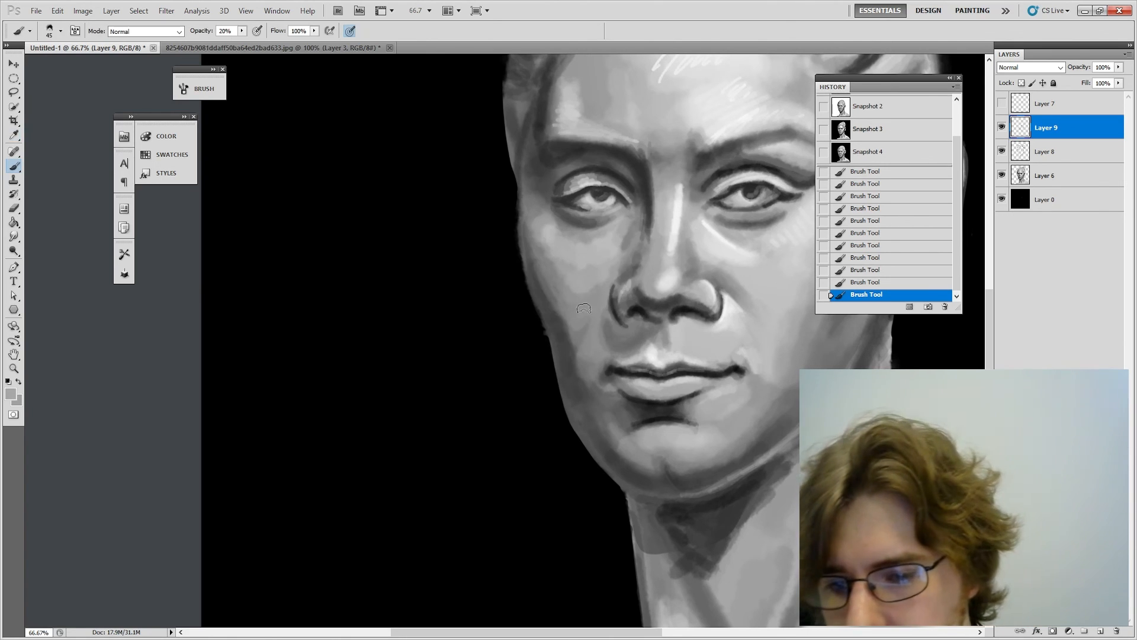
mouse_move(591, 294)
left_mouse_down()
mouse_move(606, 260)
mouse_move(568, 296)
mouse_move(566, 263)
mouse_move(544, 226)
left_mouse_up()
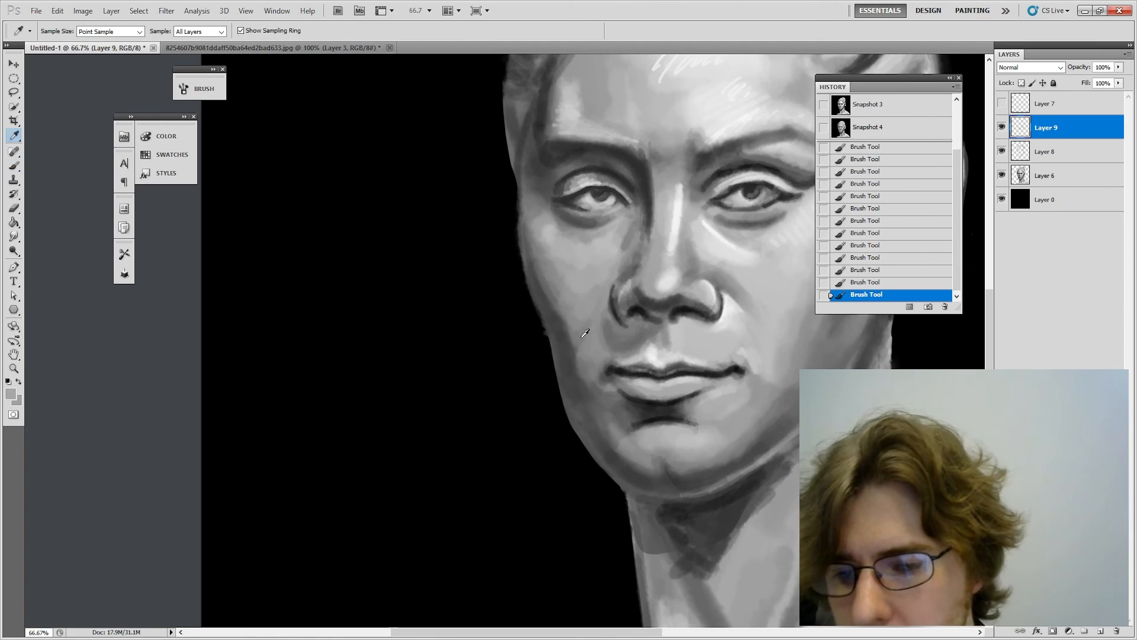
left_click(583, 337, "alt")
left_click(532, 226)
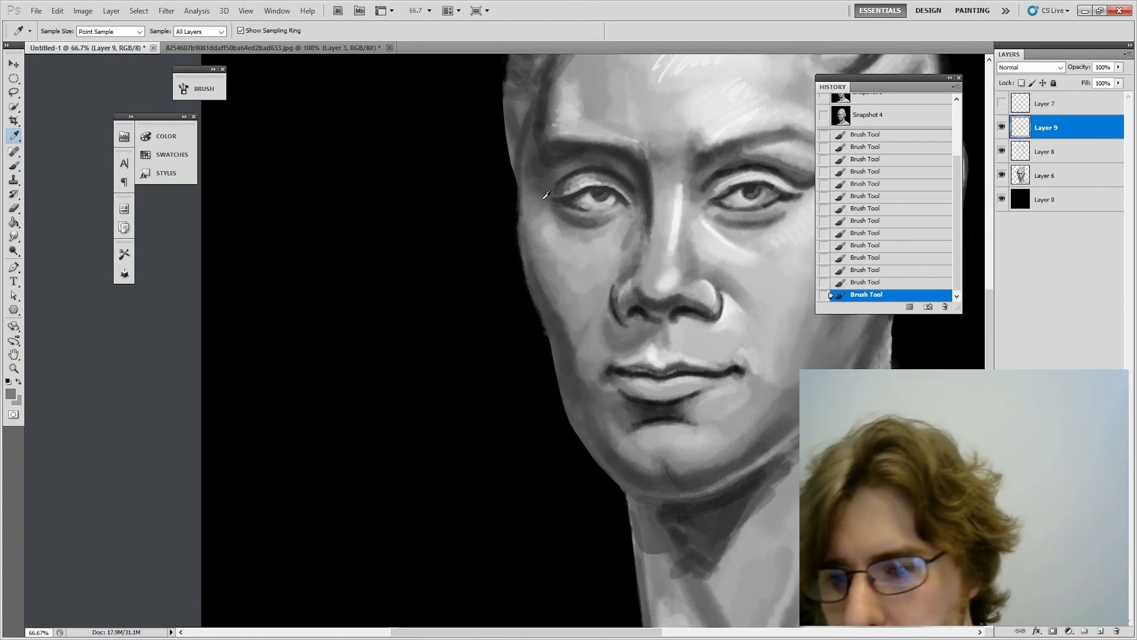
left_click(543, 188, "alt")
left_click_drag(534, 223, 528, 204)
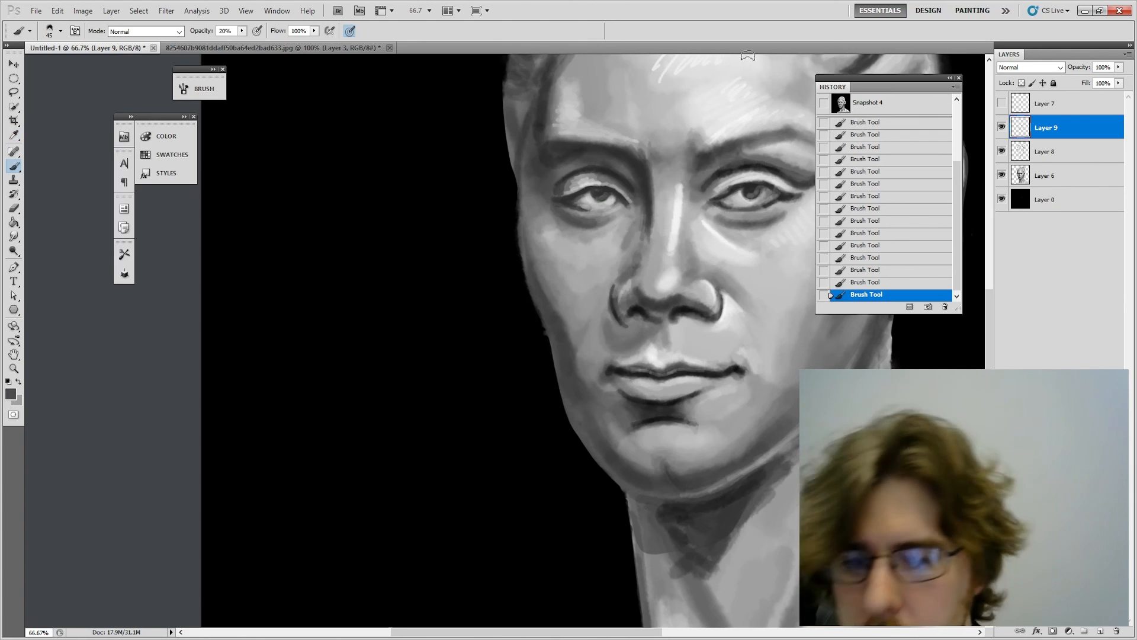
left_click_drag(785, 360, 693, 392)
left_click_drag(444, 230, 439, 253)
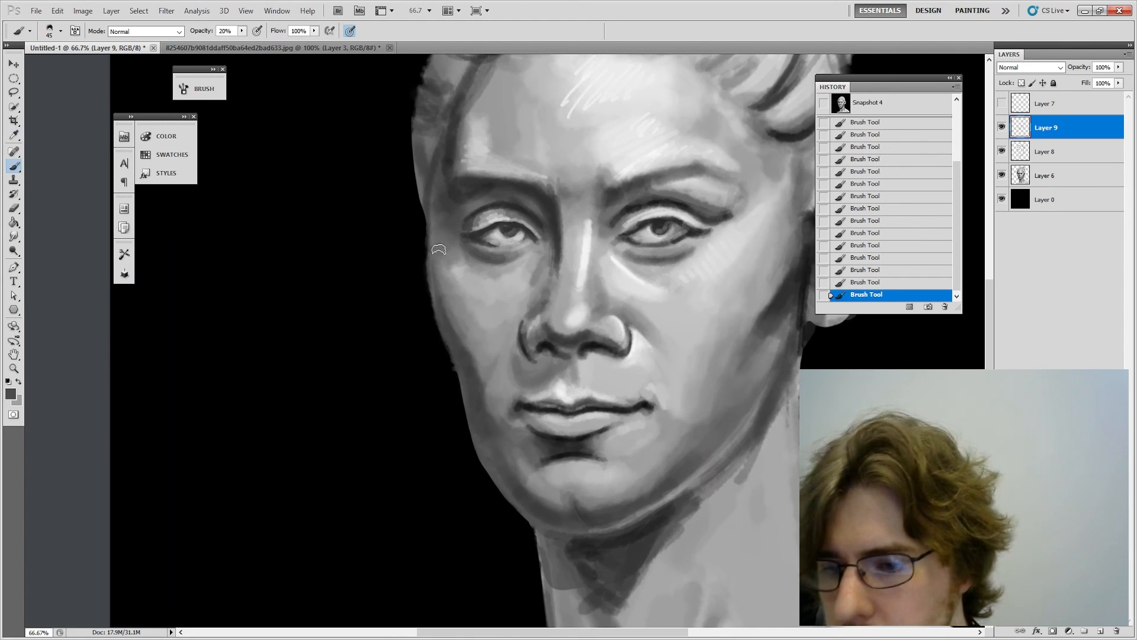
left_click_drag(773, 410, 695, 431)
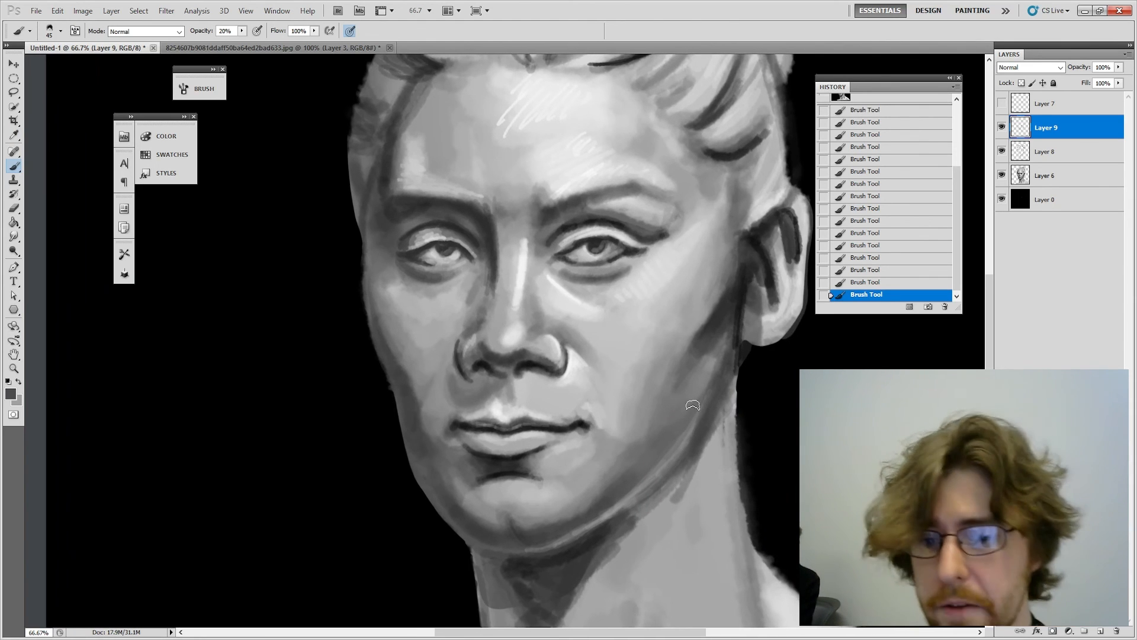
Step: Add a Color Balance adjustment layer above Layer 9 and shift its highlights to +12 red and -2 magenta
key("ctrl+minus")
key("ctrl+minus")
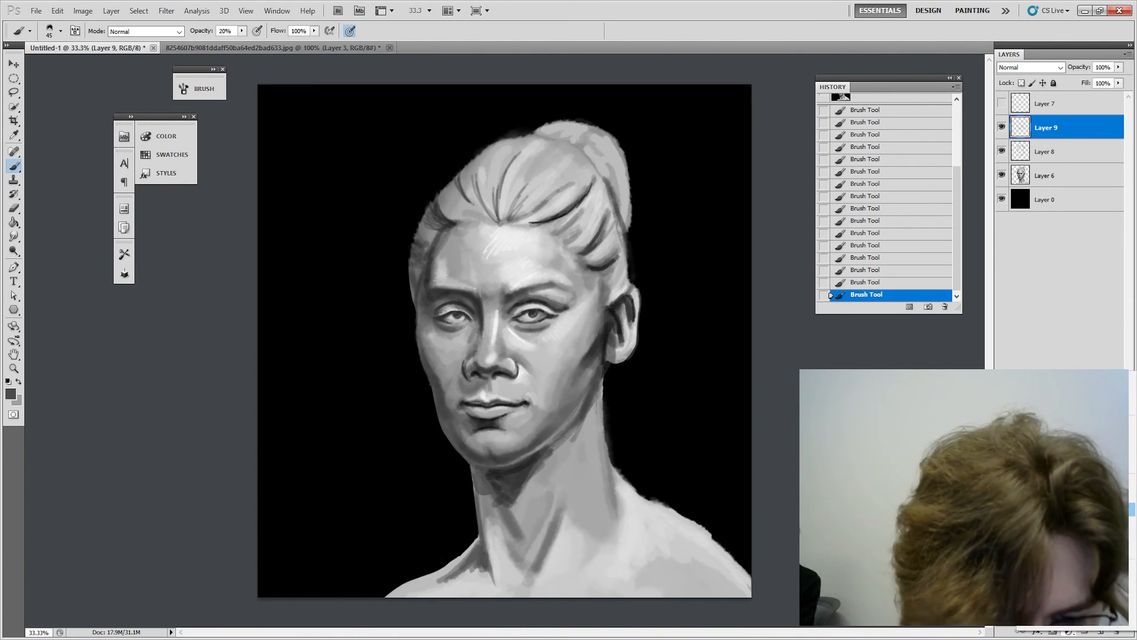
left_click(1066, 510)
left_click(834, 147)
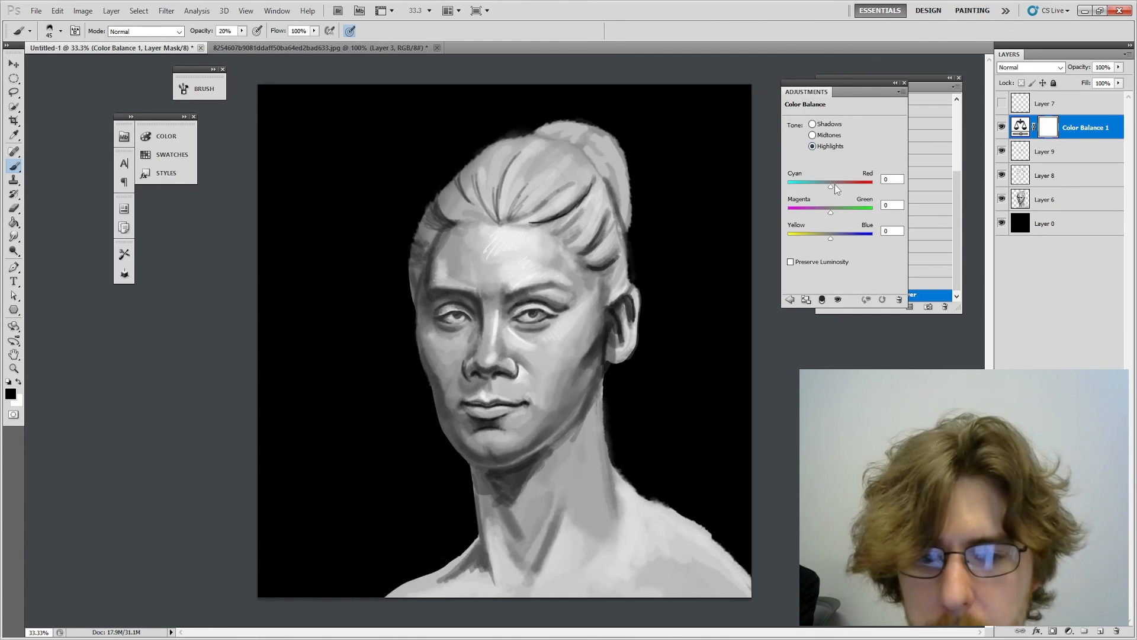
left_click_drag(832, 185, 835, 186)
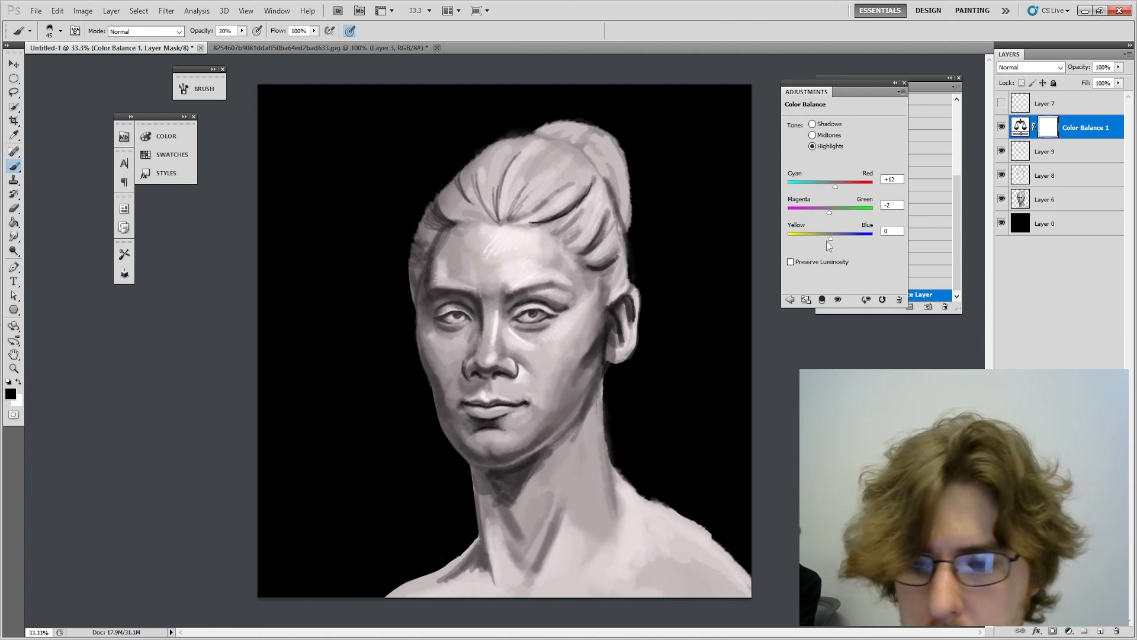
Step: Set the Color Balance shadows to +12 red, -16 magenta, +27 blue and its highlights to +17 red, +9 green, -38 yellow
left_click(826, 125)
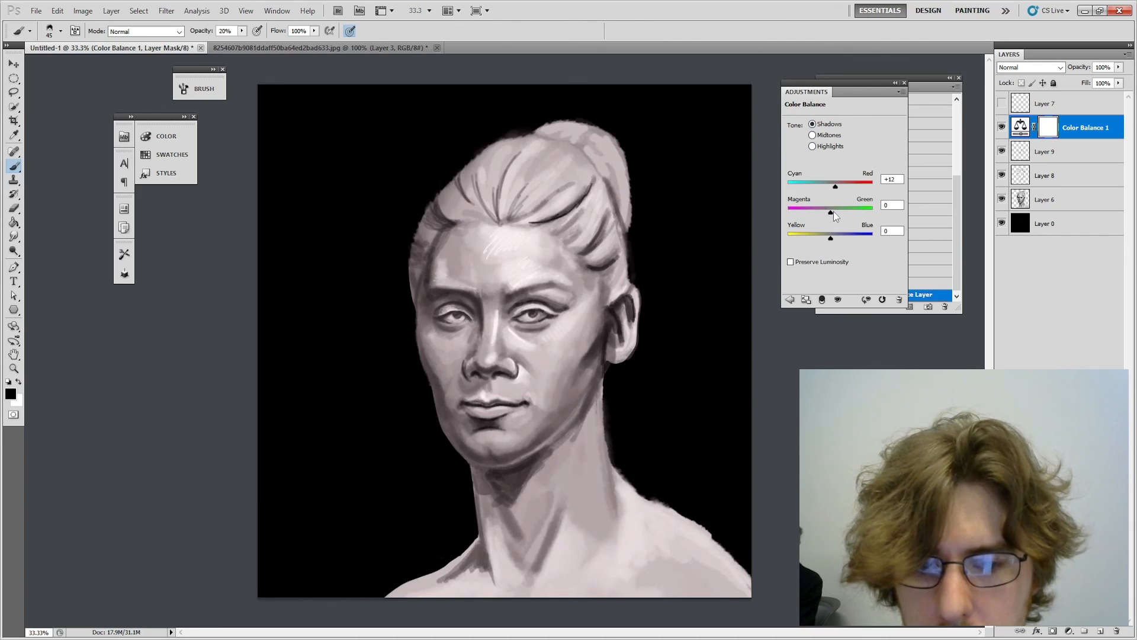
left_click_drag(830, 213, 824, 213)
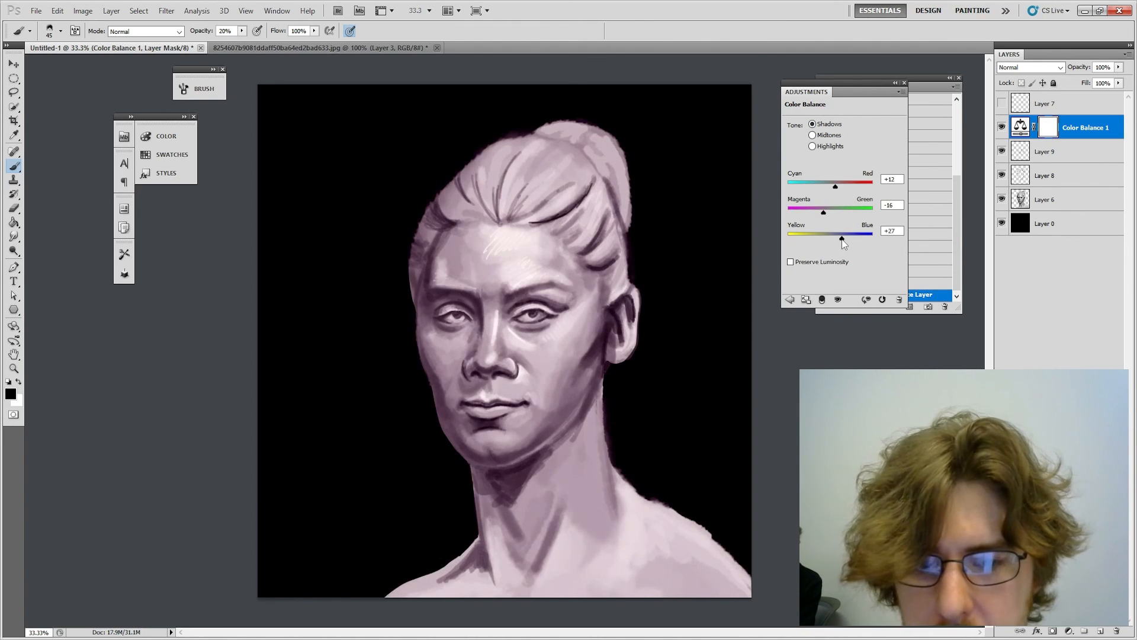
left_click(830, 146)
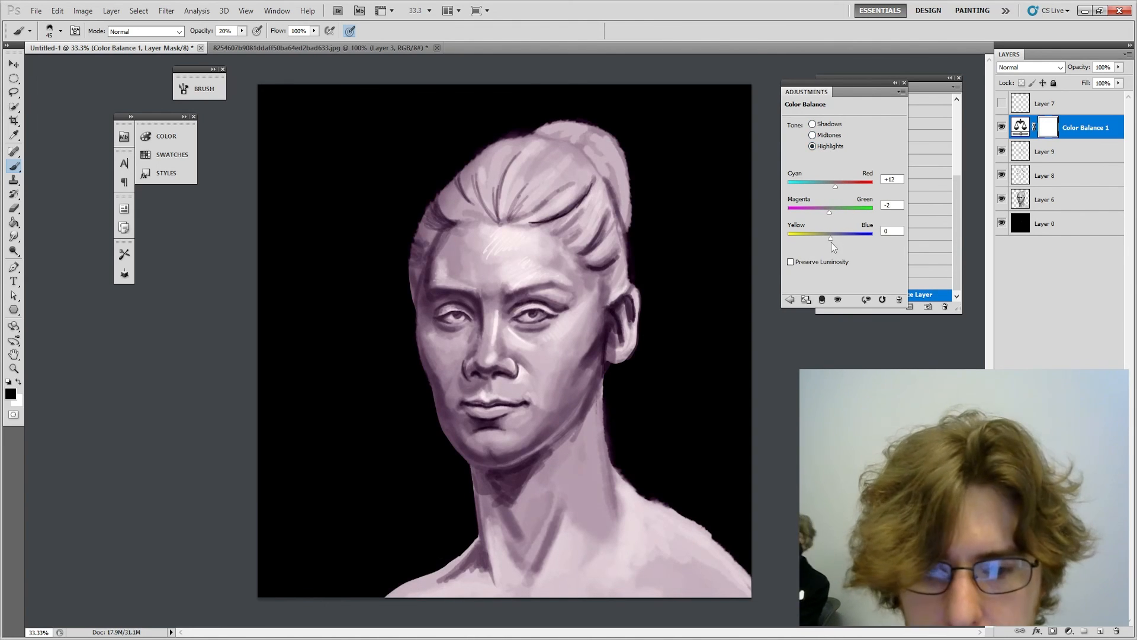
left_click_drag(830, 238, 834, 213)
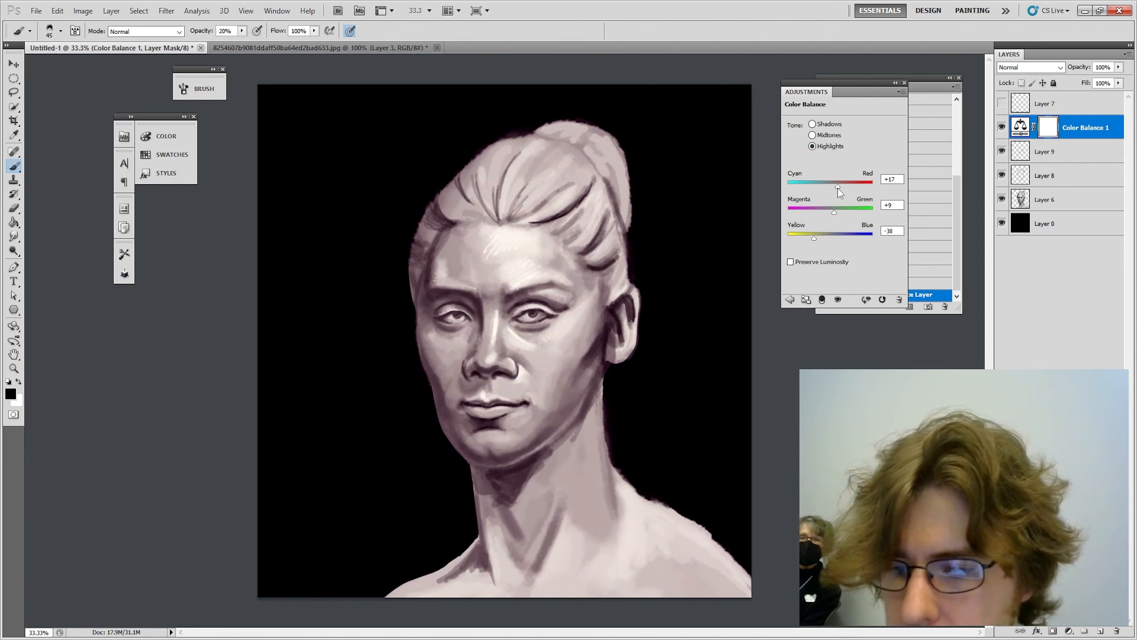
left_click(895, 82)
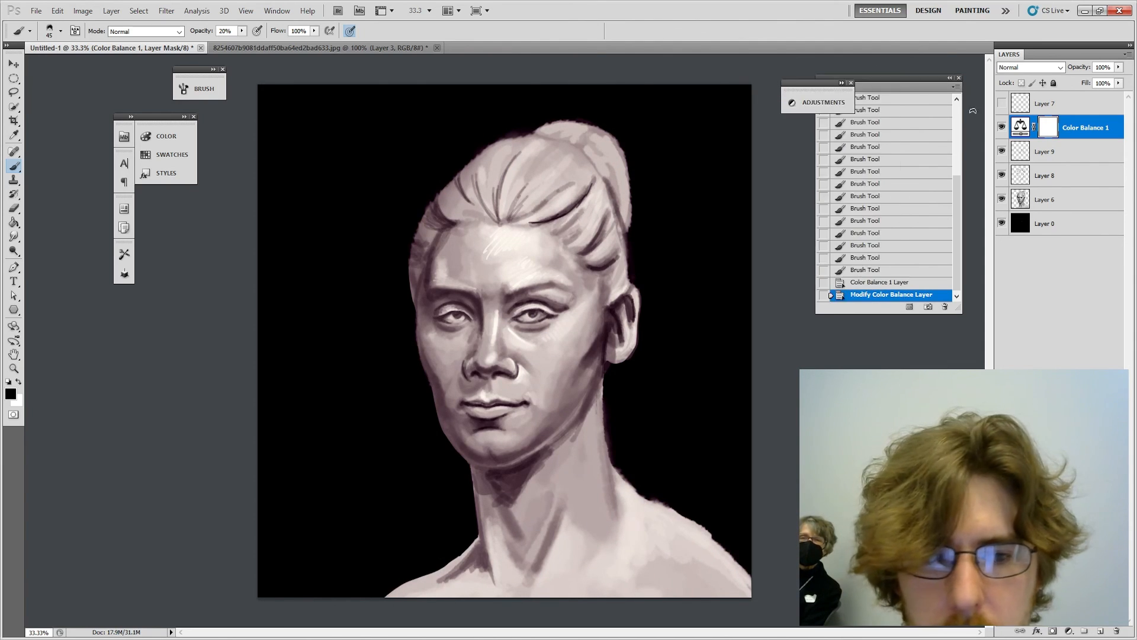
Step: Compare the portrait with and without the tint by lowering Color Balance 1 to 0% opacity and restoring it to 100%
left_click(1118, 67)
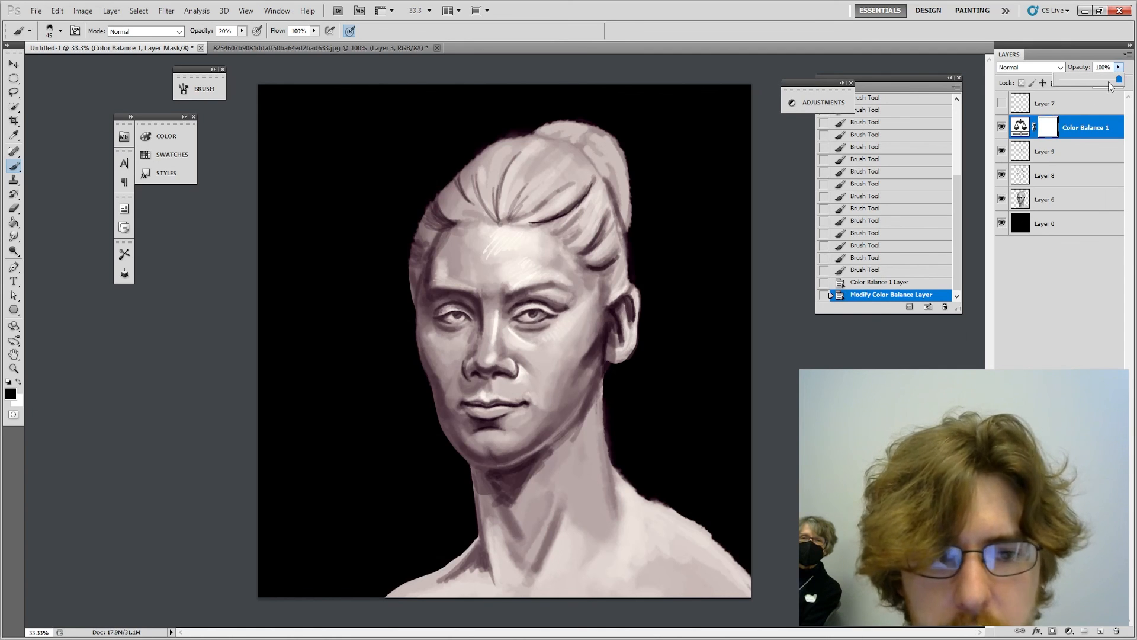
left_click_drag(1060, 77, 1030, 78)
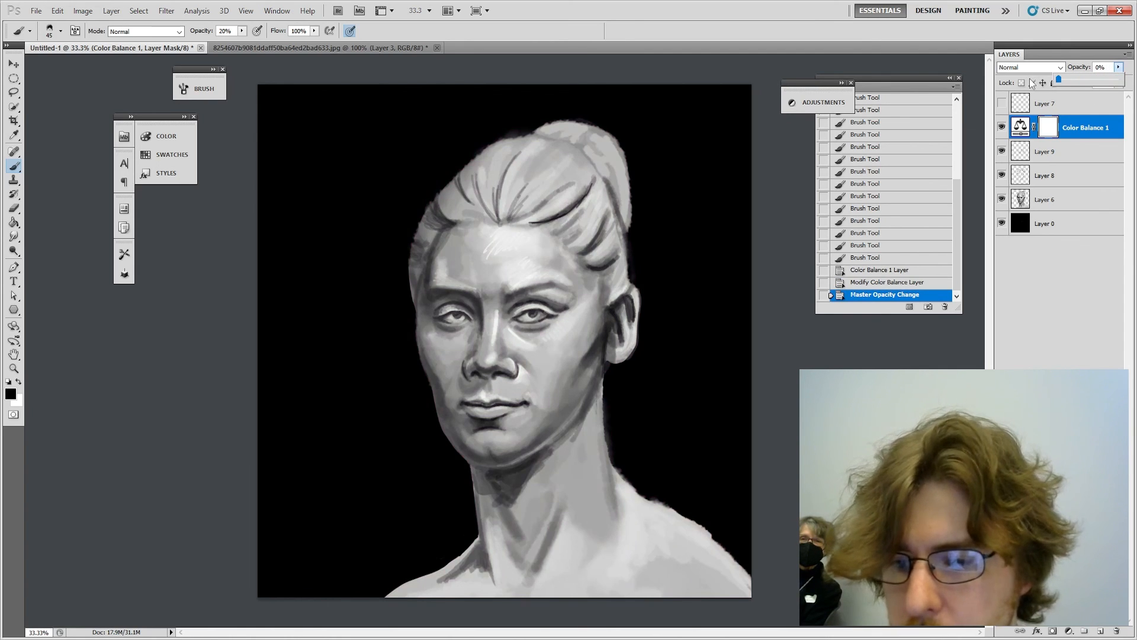
left_click(1079, 80)
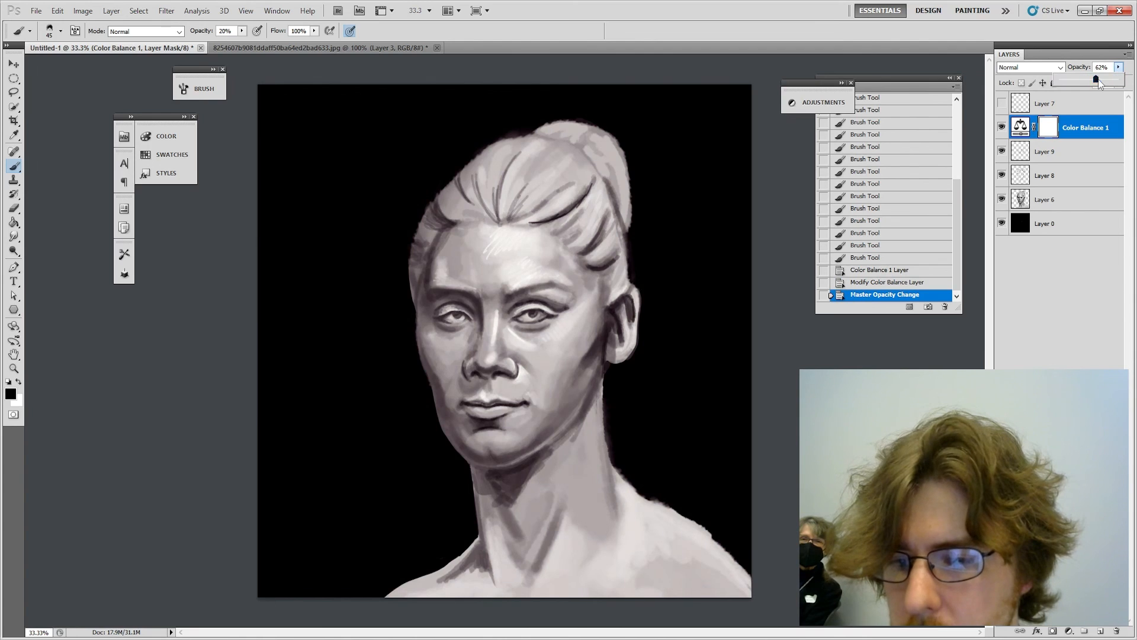
left_click_drag(1111, 80, 1135, 85)
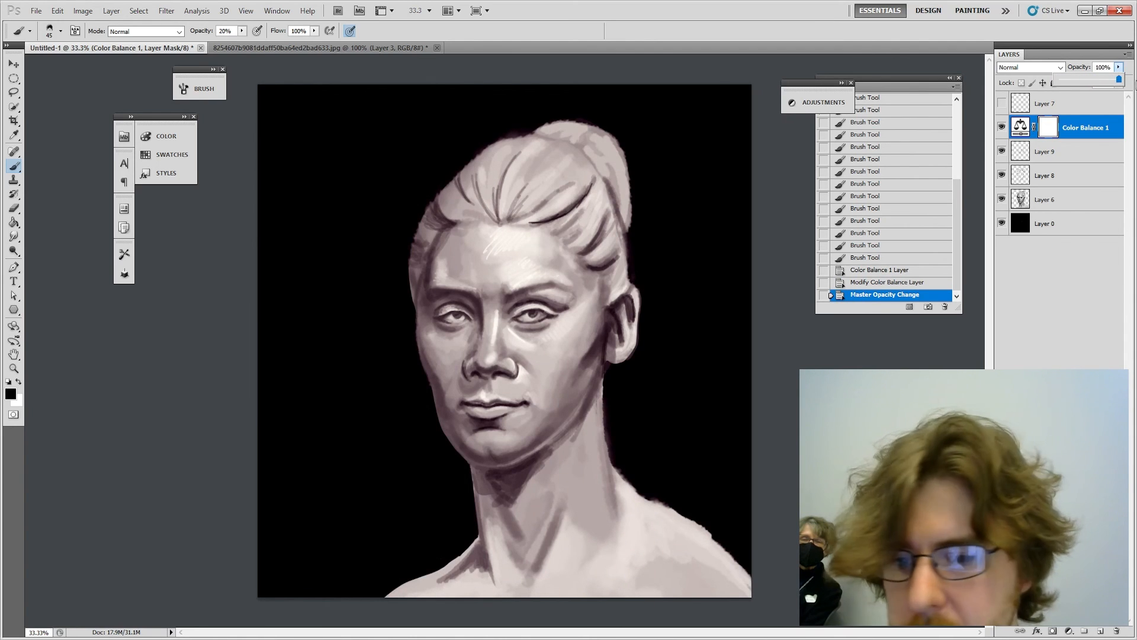